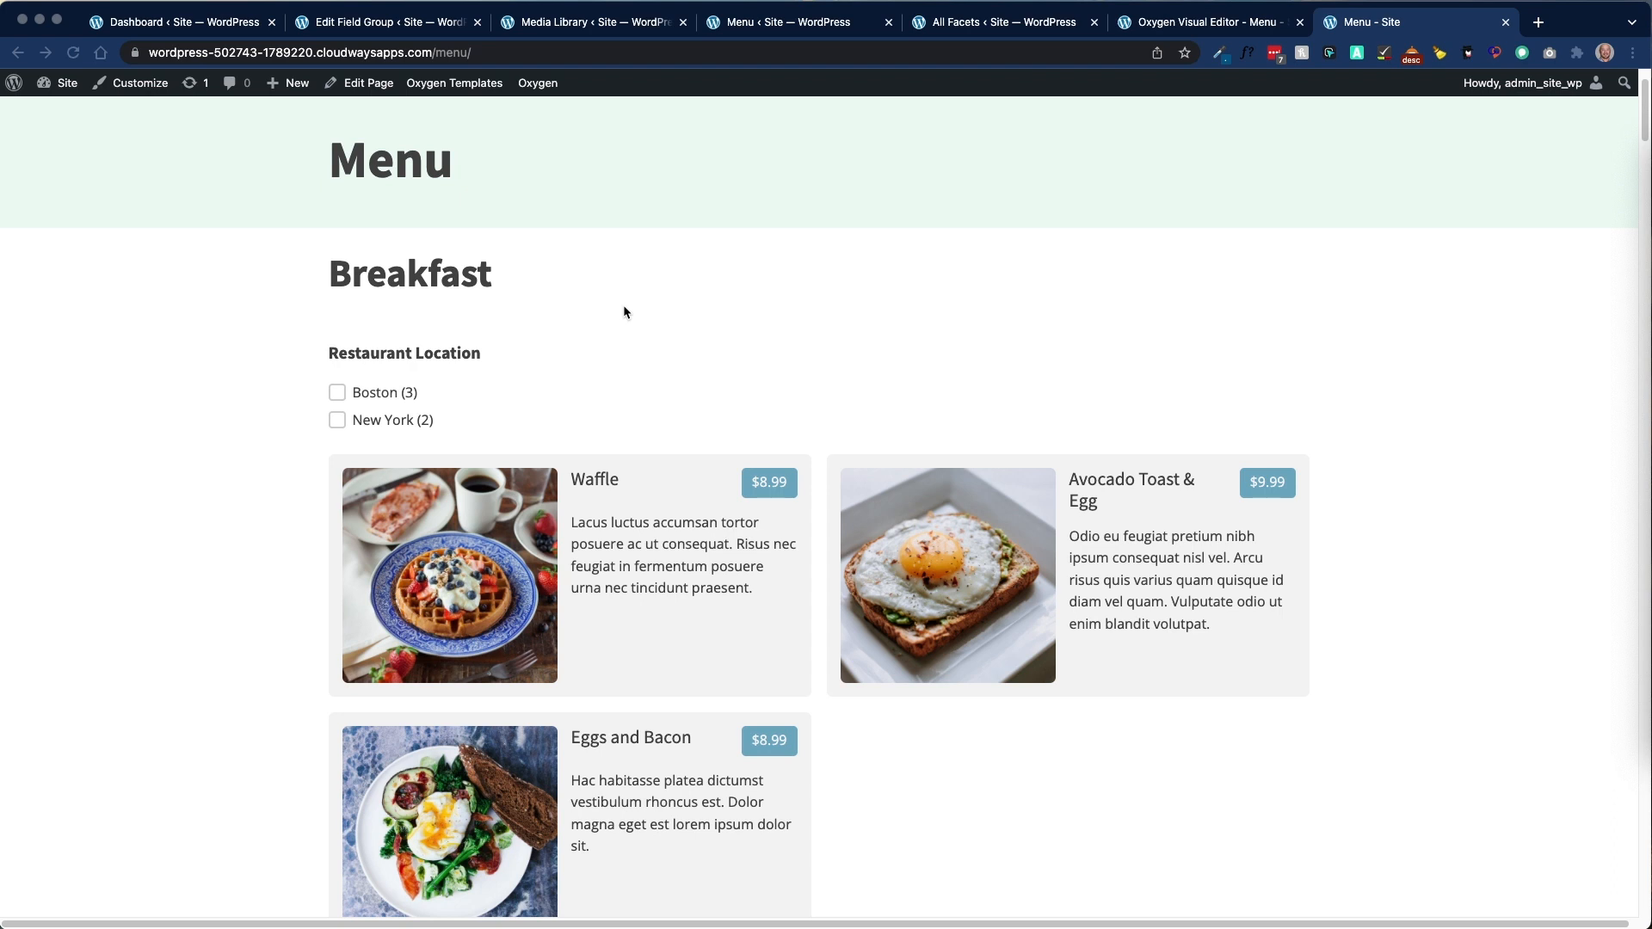
# Step: Test the Breakfast section's Restaurant Location filter with Boston and New York, and clear it again
pyautogui.click(506, 395)
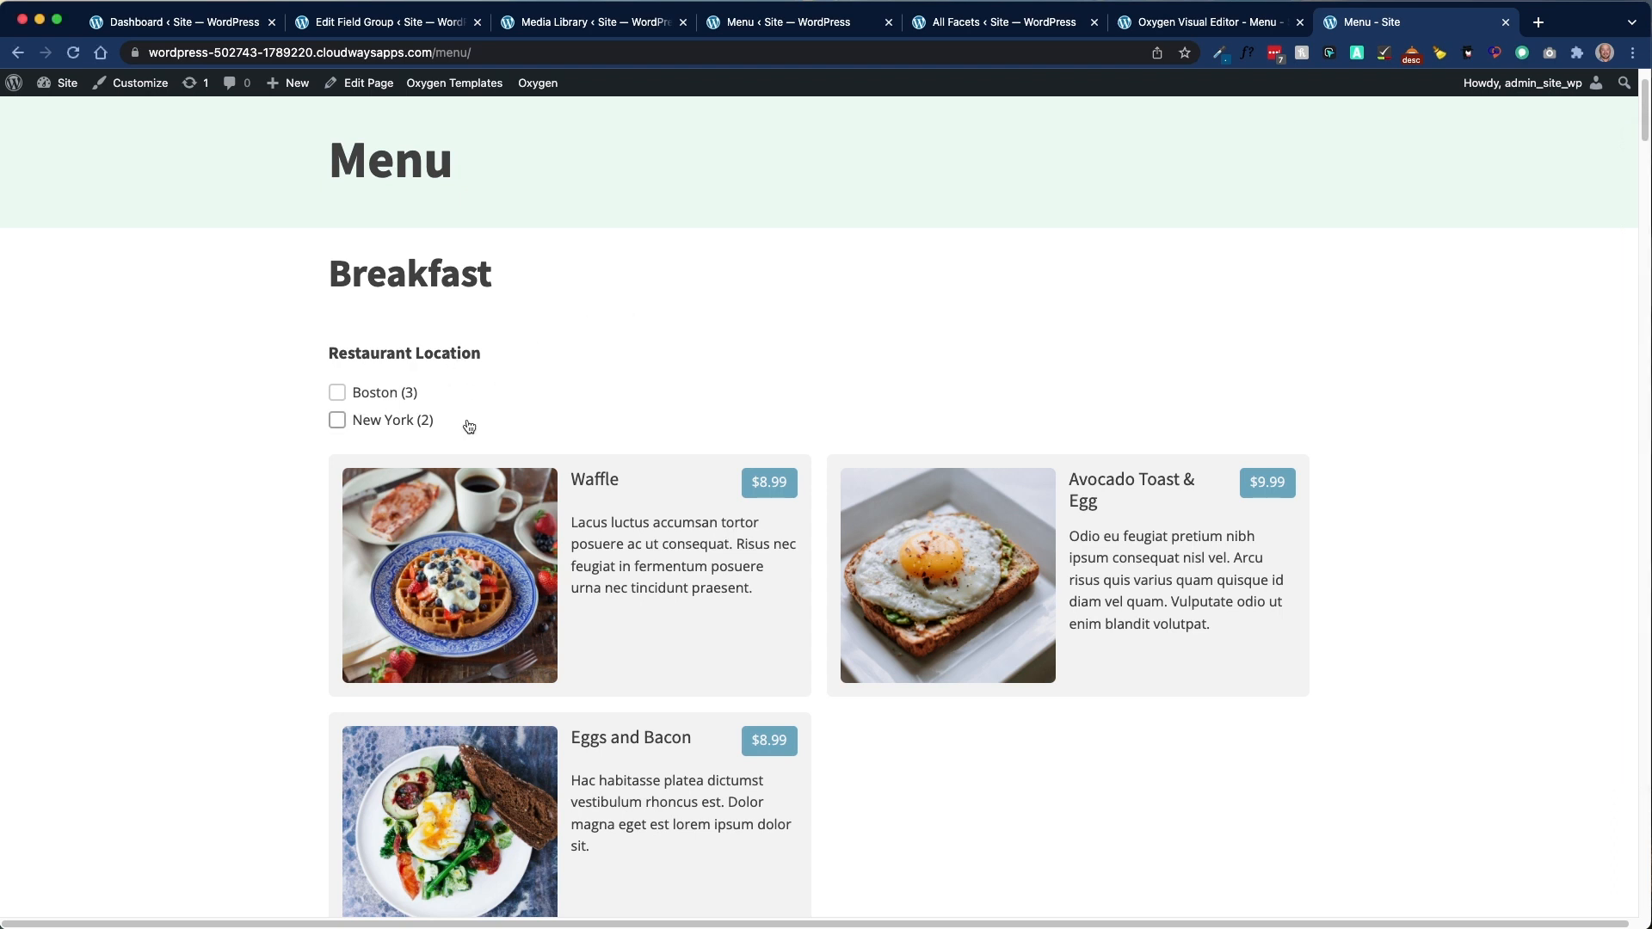
pyautogui.click(336, 393)
pyautogui.click(338, 419)
pyautogui.click(361, 427)
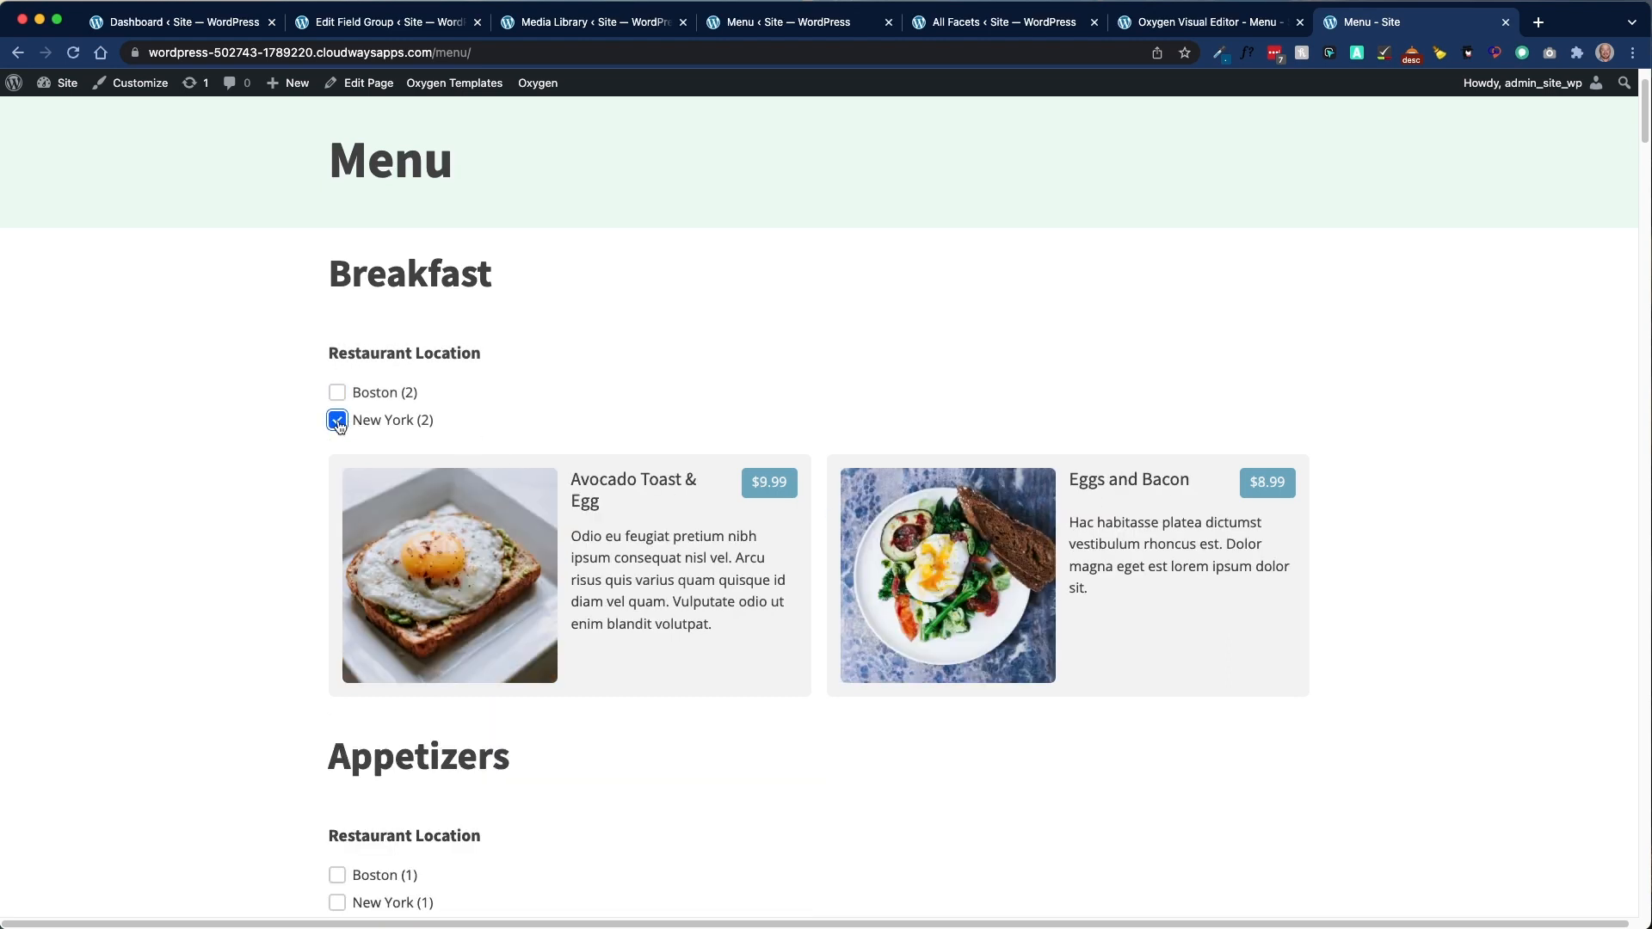
# Step: Try the Boston and New York location filters in the Appetizers section, leaving both unchecked
pyautogui.scroll(-9, 490, 419)
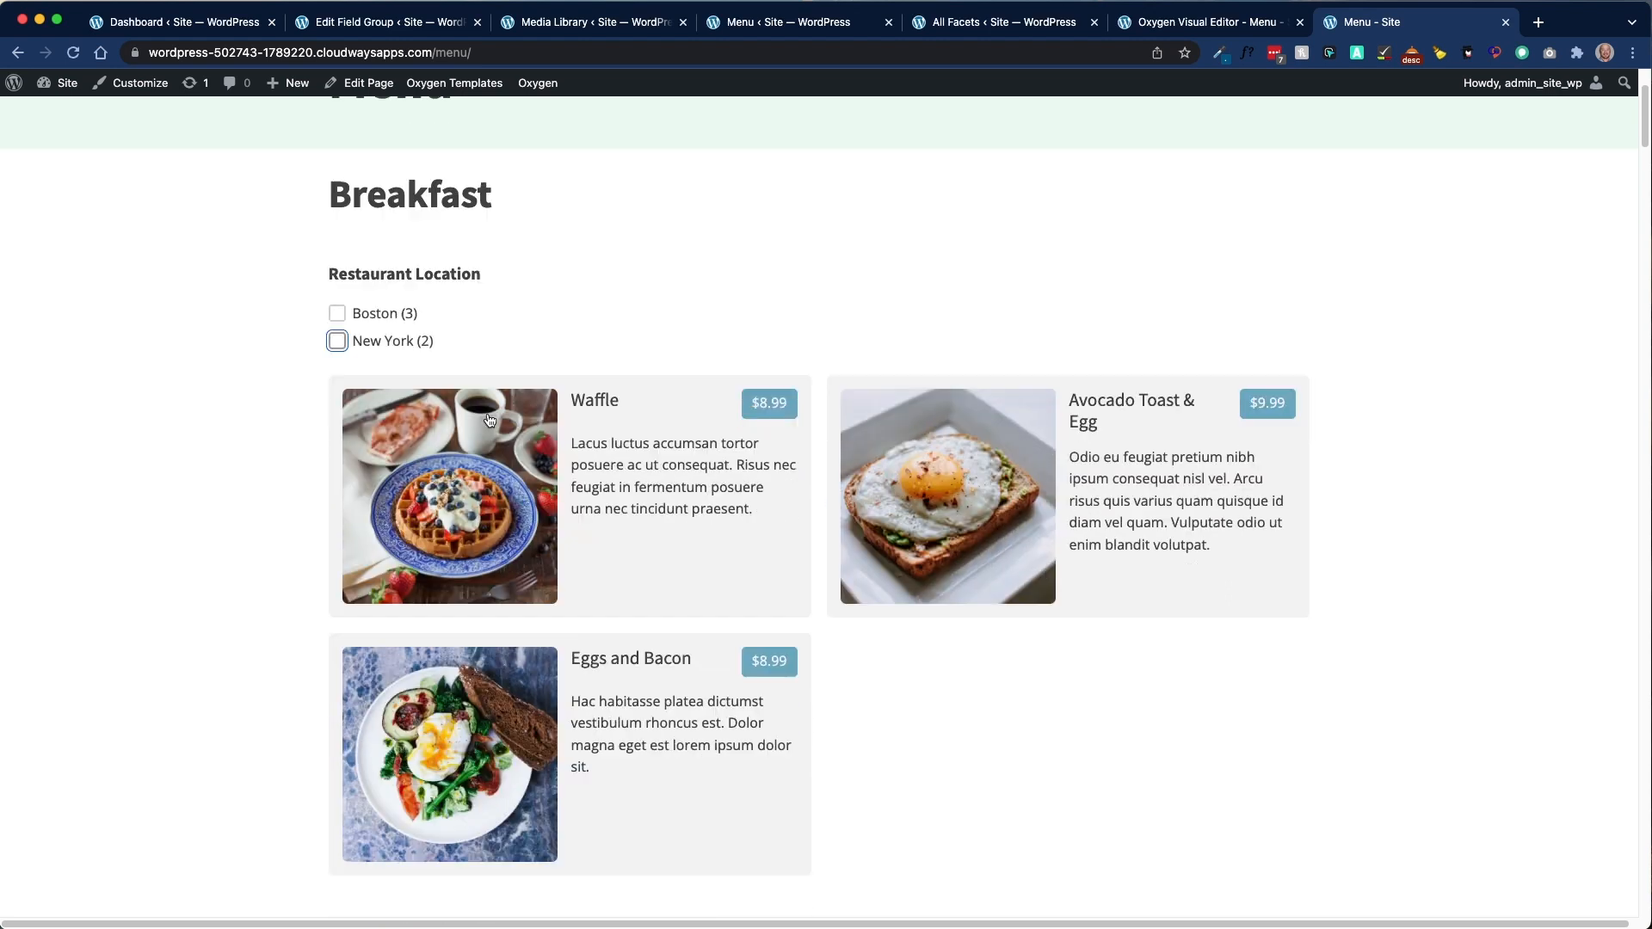
pyautogui.scroll(-2, 492, 417)
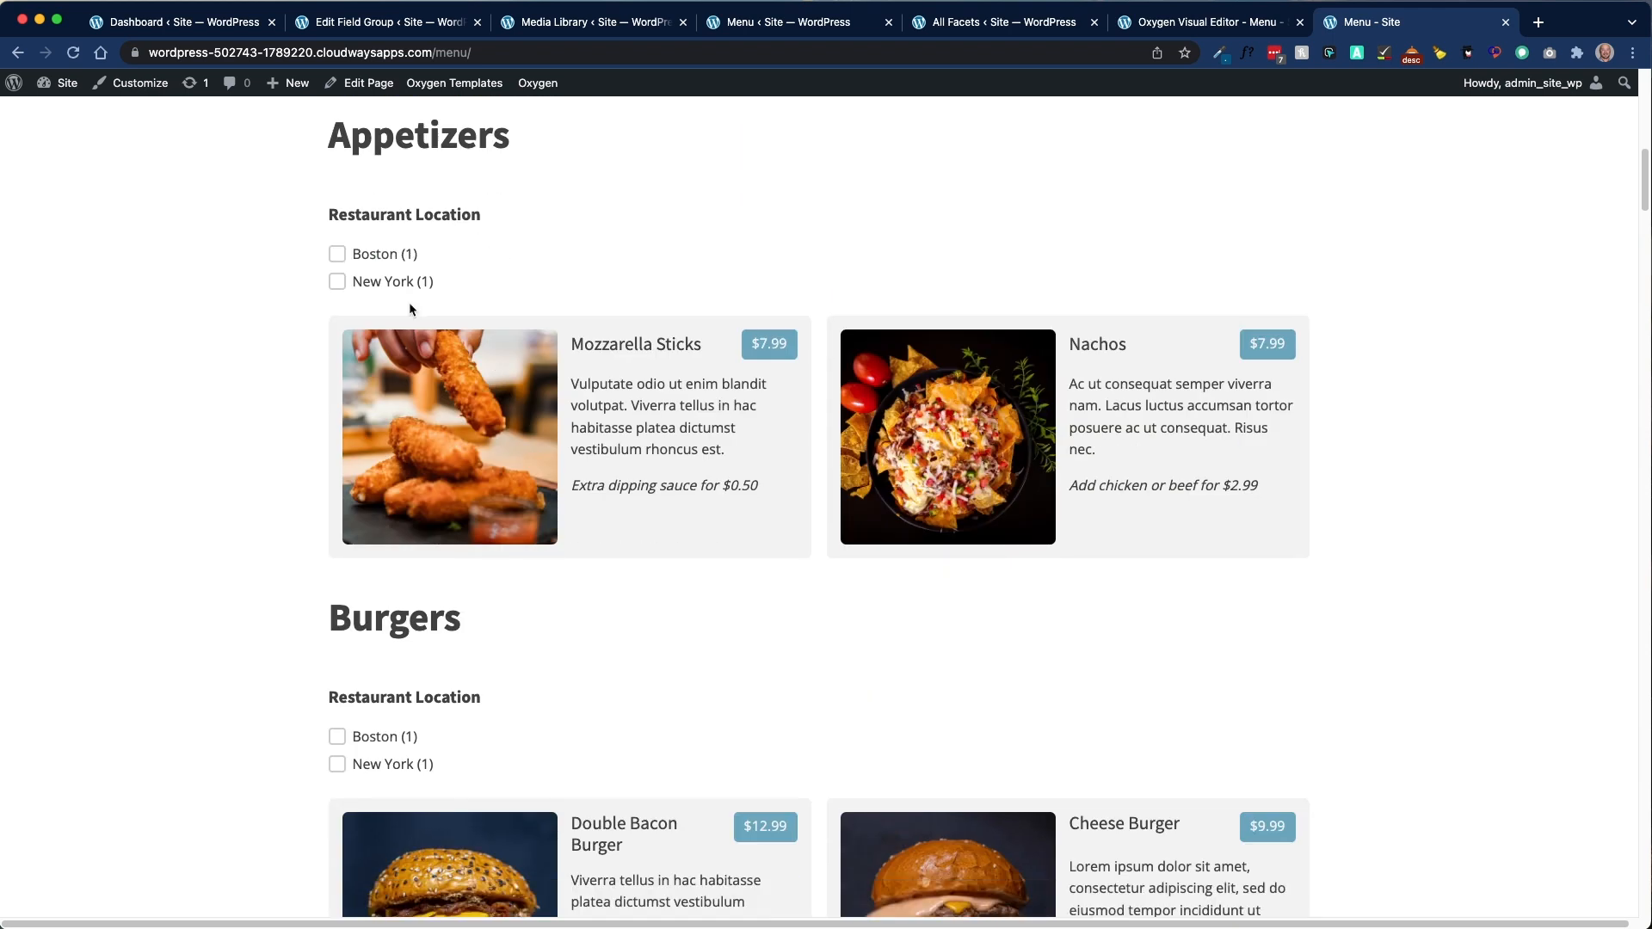
pyautogui.click(335, 253)
pyautogui.click(337, 256)
pyautogui.click(337, 282)
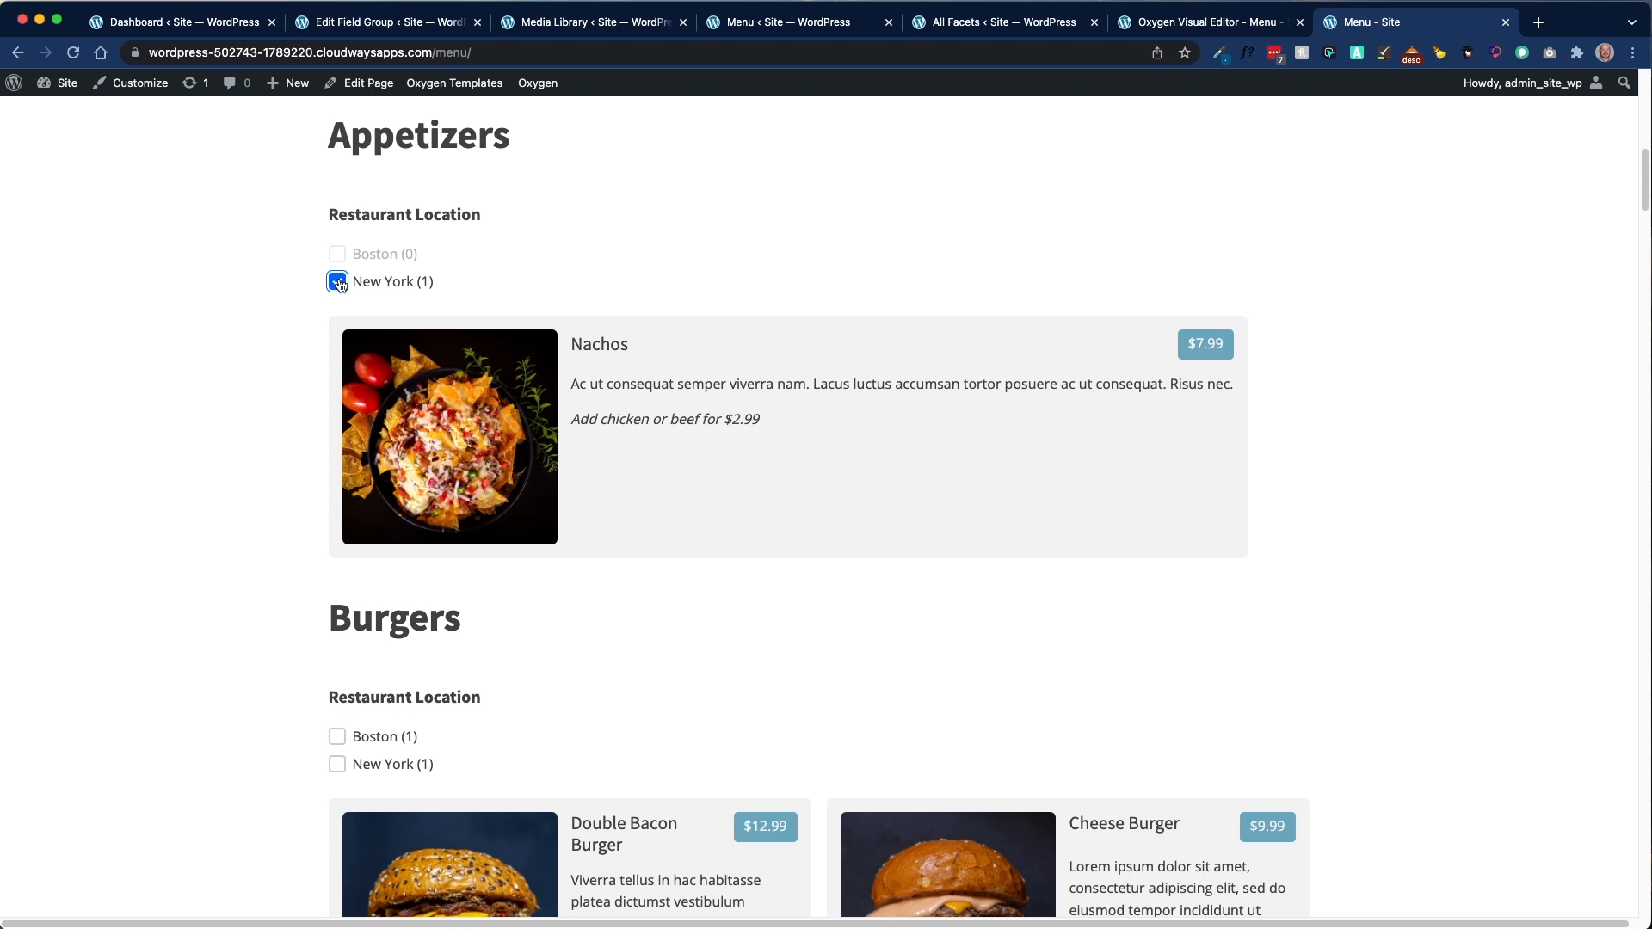
pyautogui.click(338, 283)
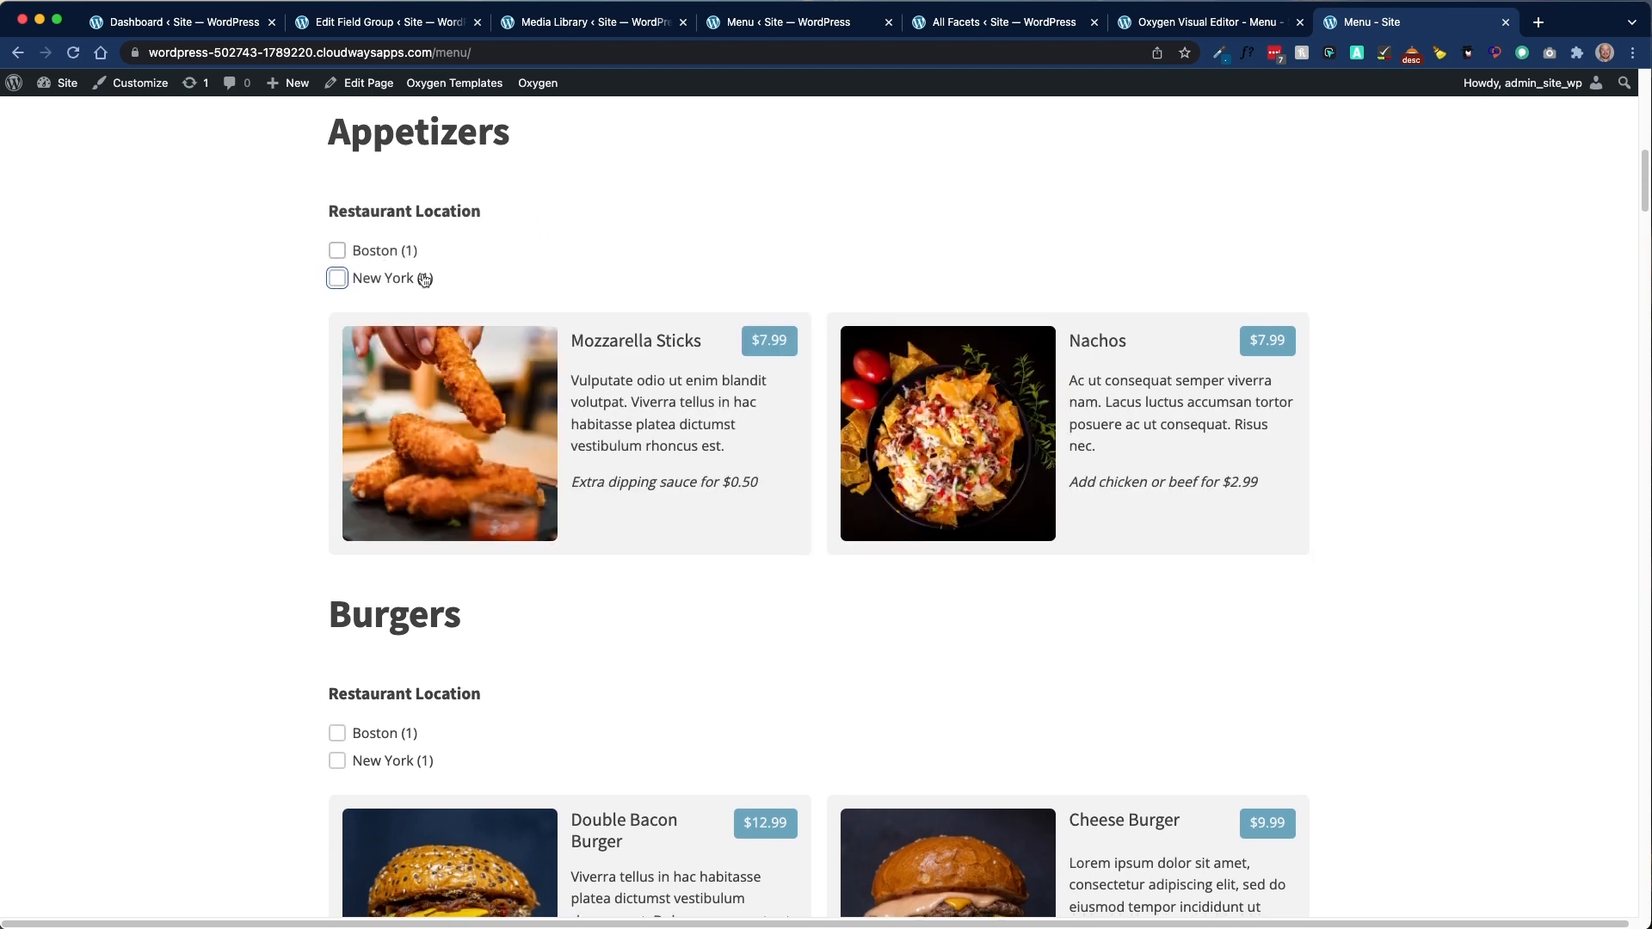
# Step: Examine the location filters and menu items of each category from Burgers through Beverages
pyautogui.scroll(-3, 533, 493)
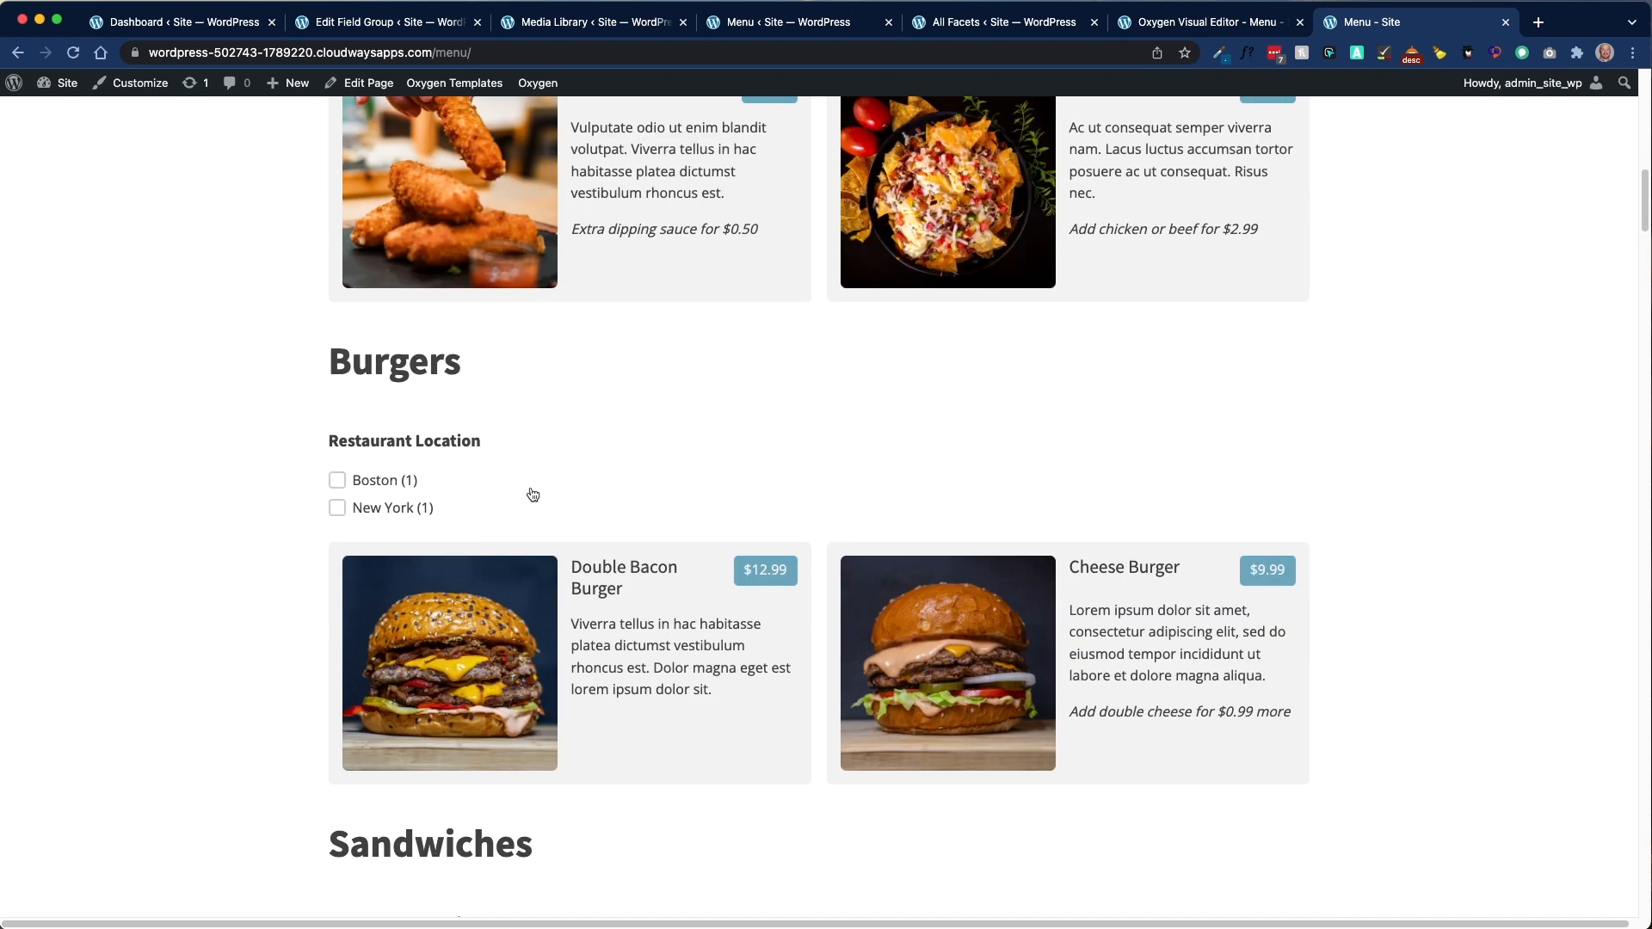
pyautogui.scroll(-1, 532, 494)
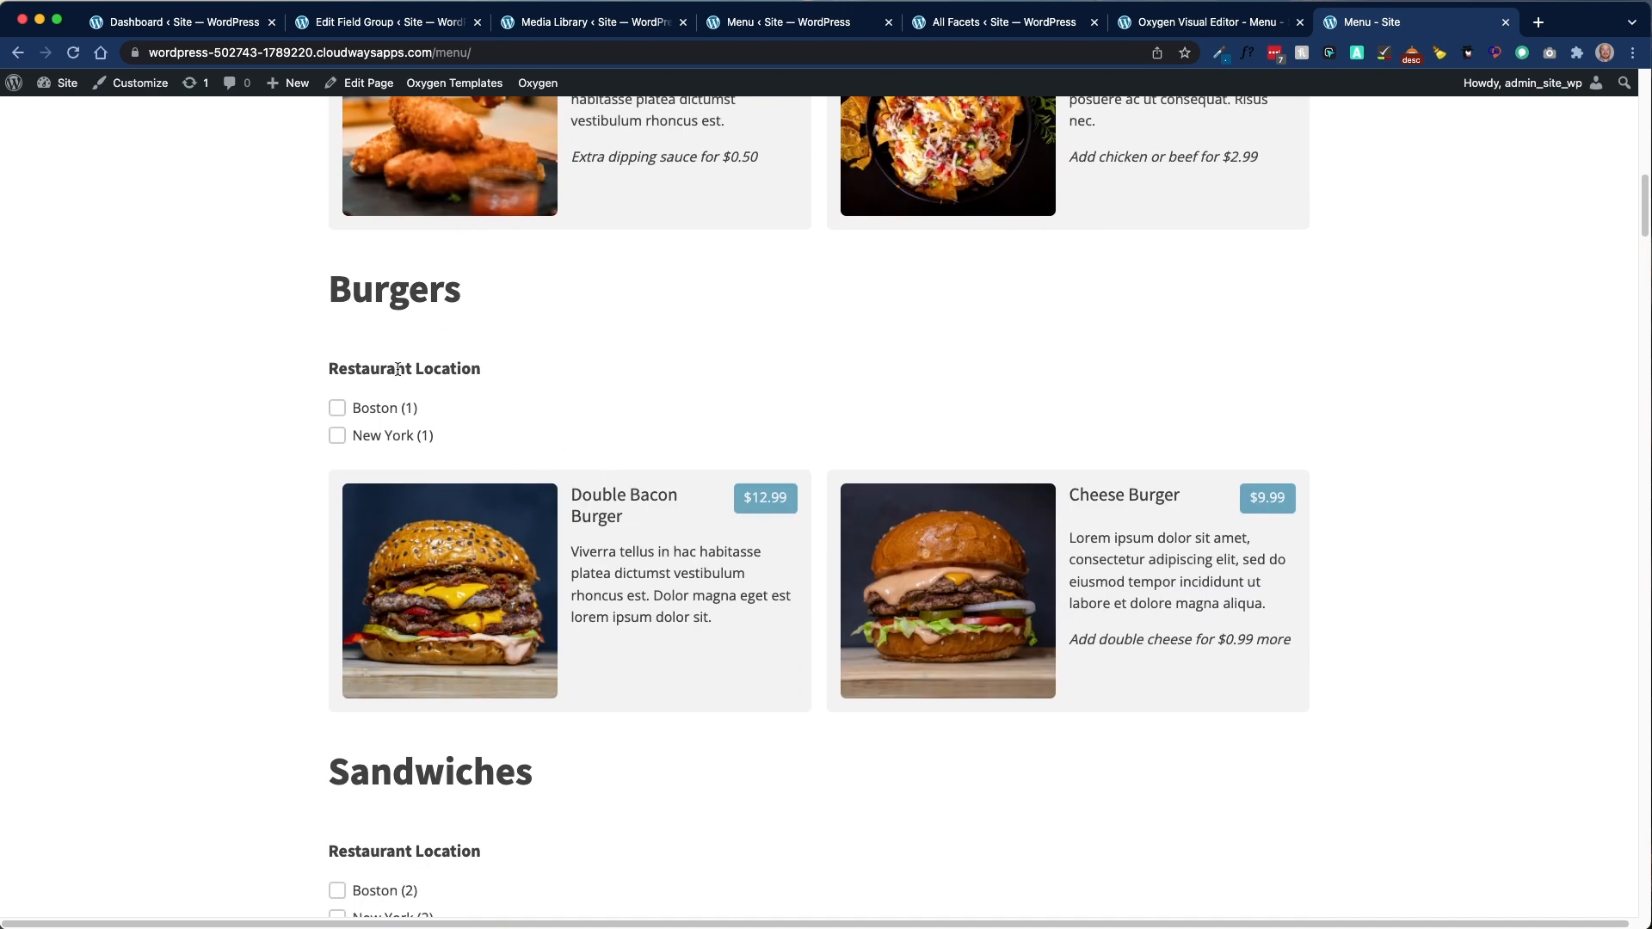
pyautogui.scroll(-4, 421, 450)
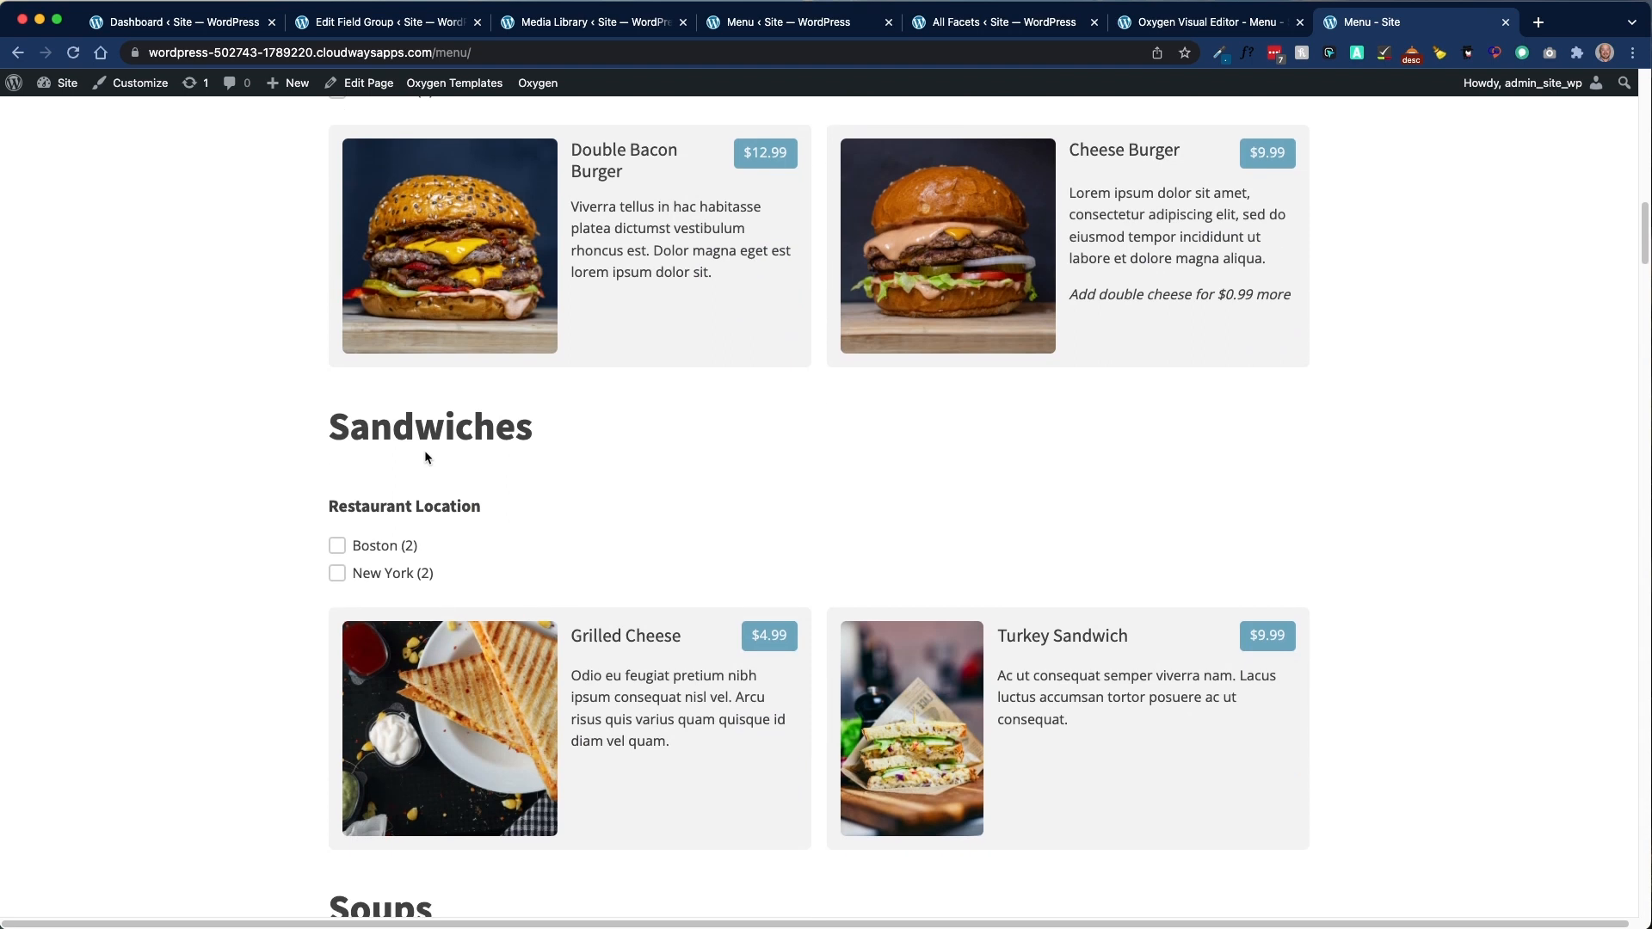
pyautogui.scroll(-2, 425, 451)
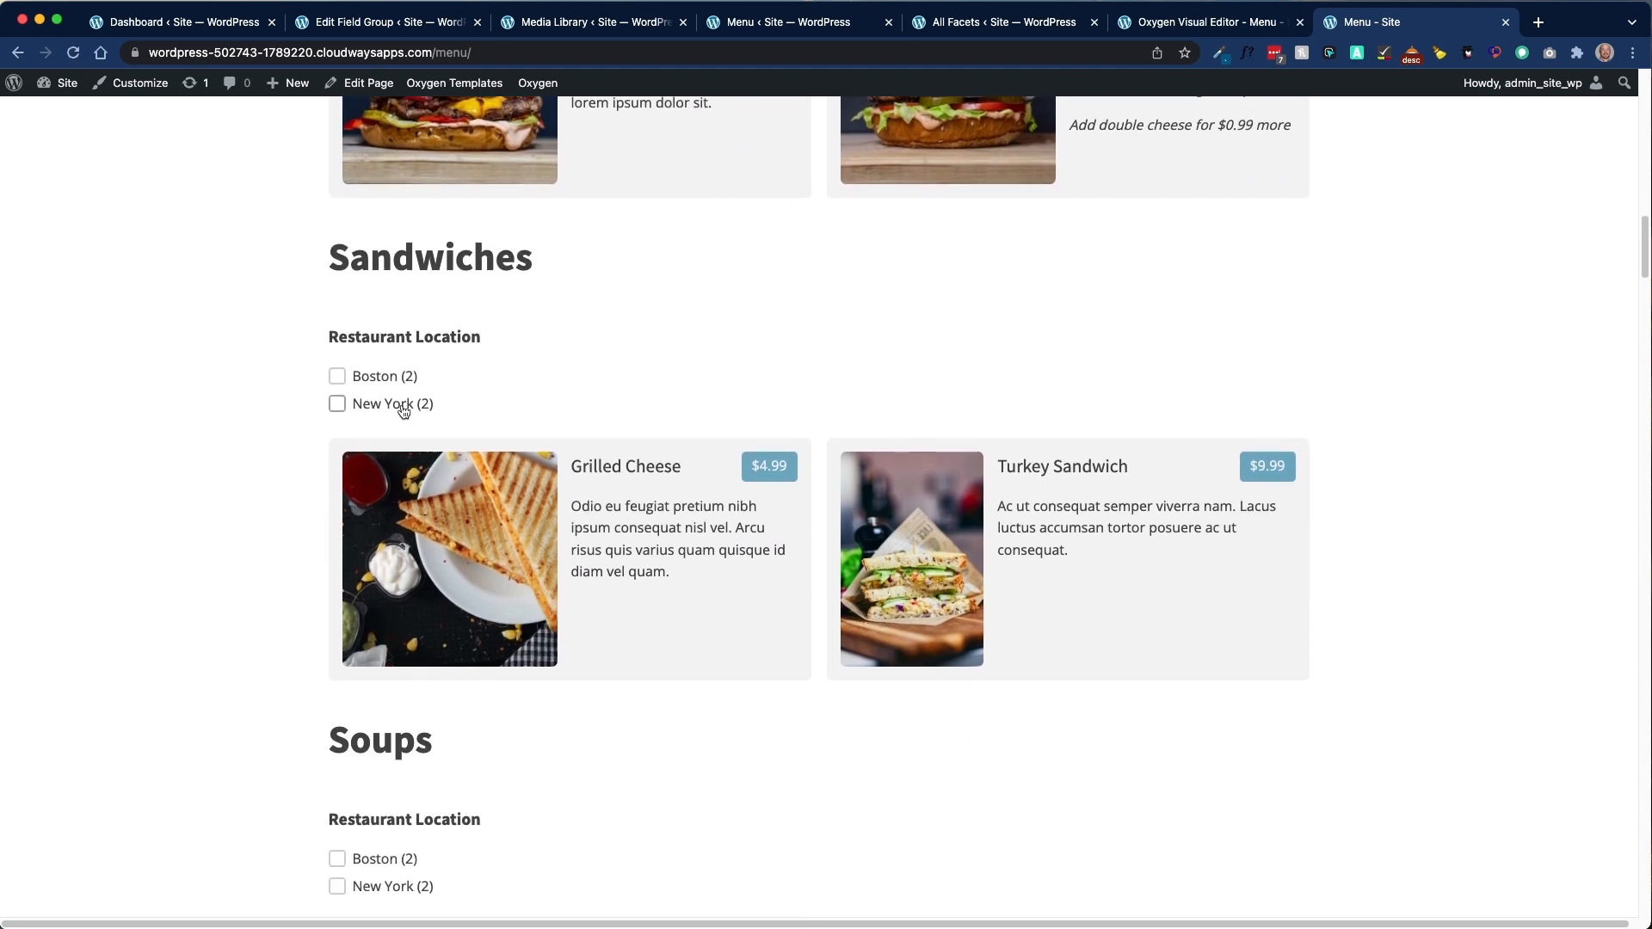
pyautogui.scroll(-3, 516, 404)
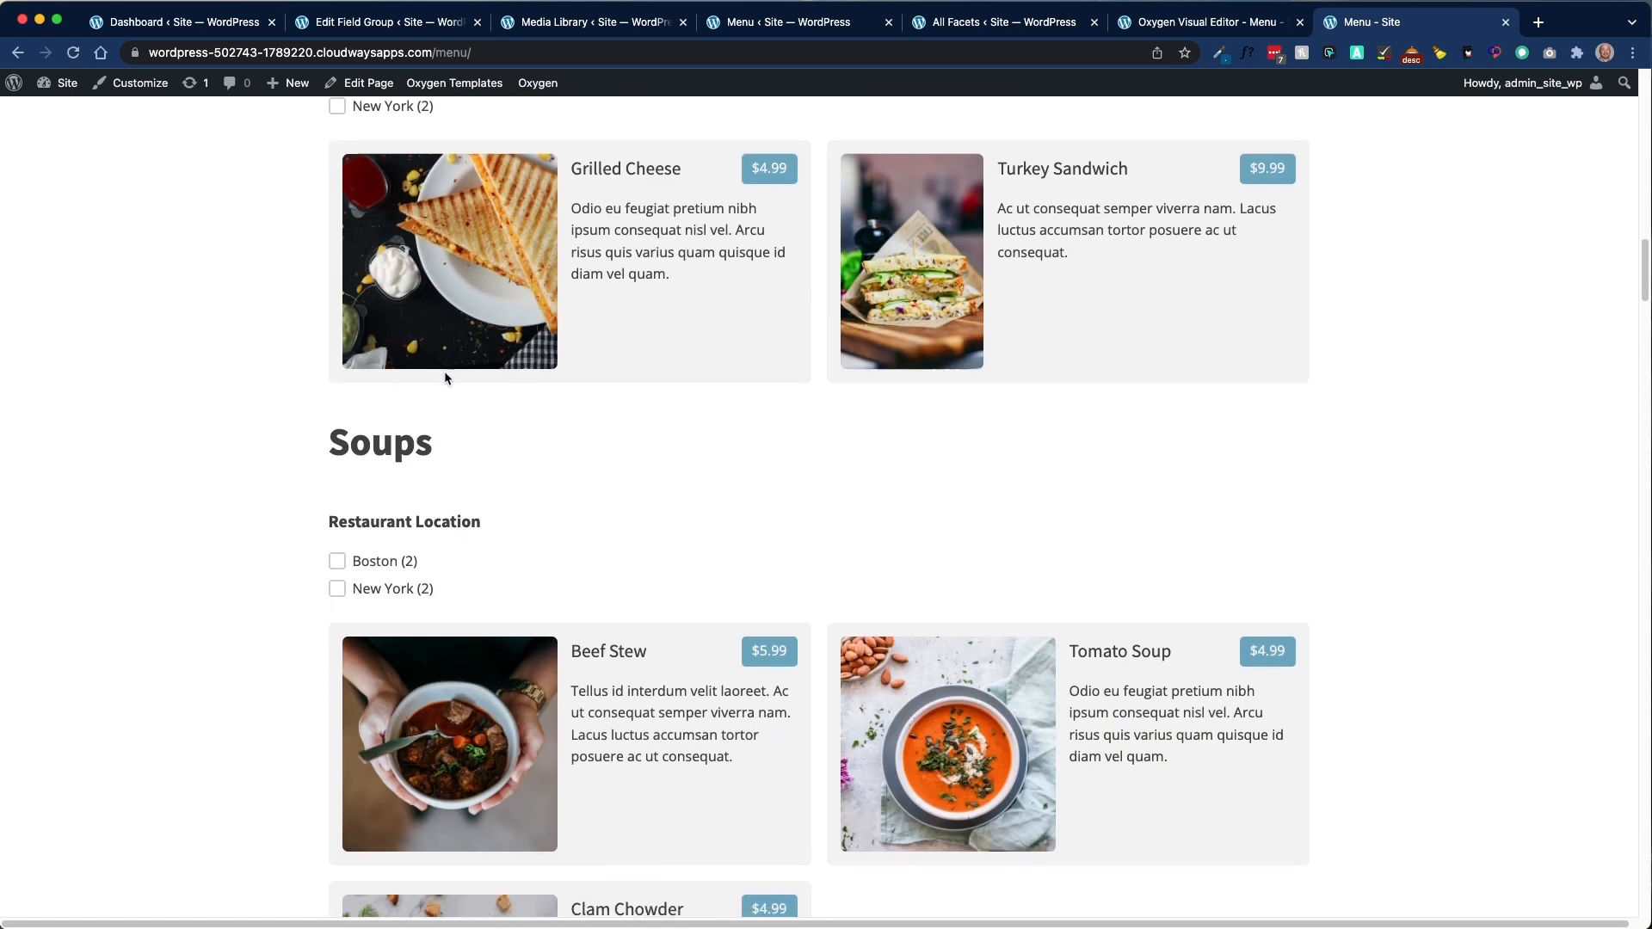
pyautogui.scroll(-5, 444, 376)
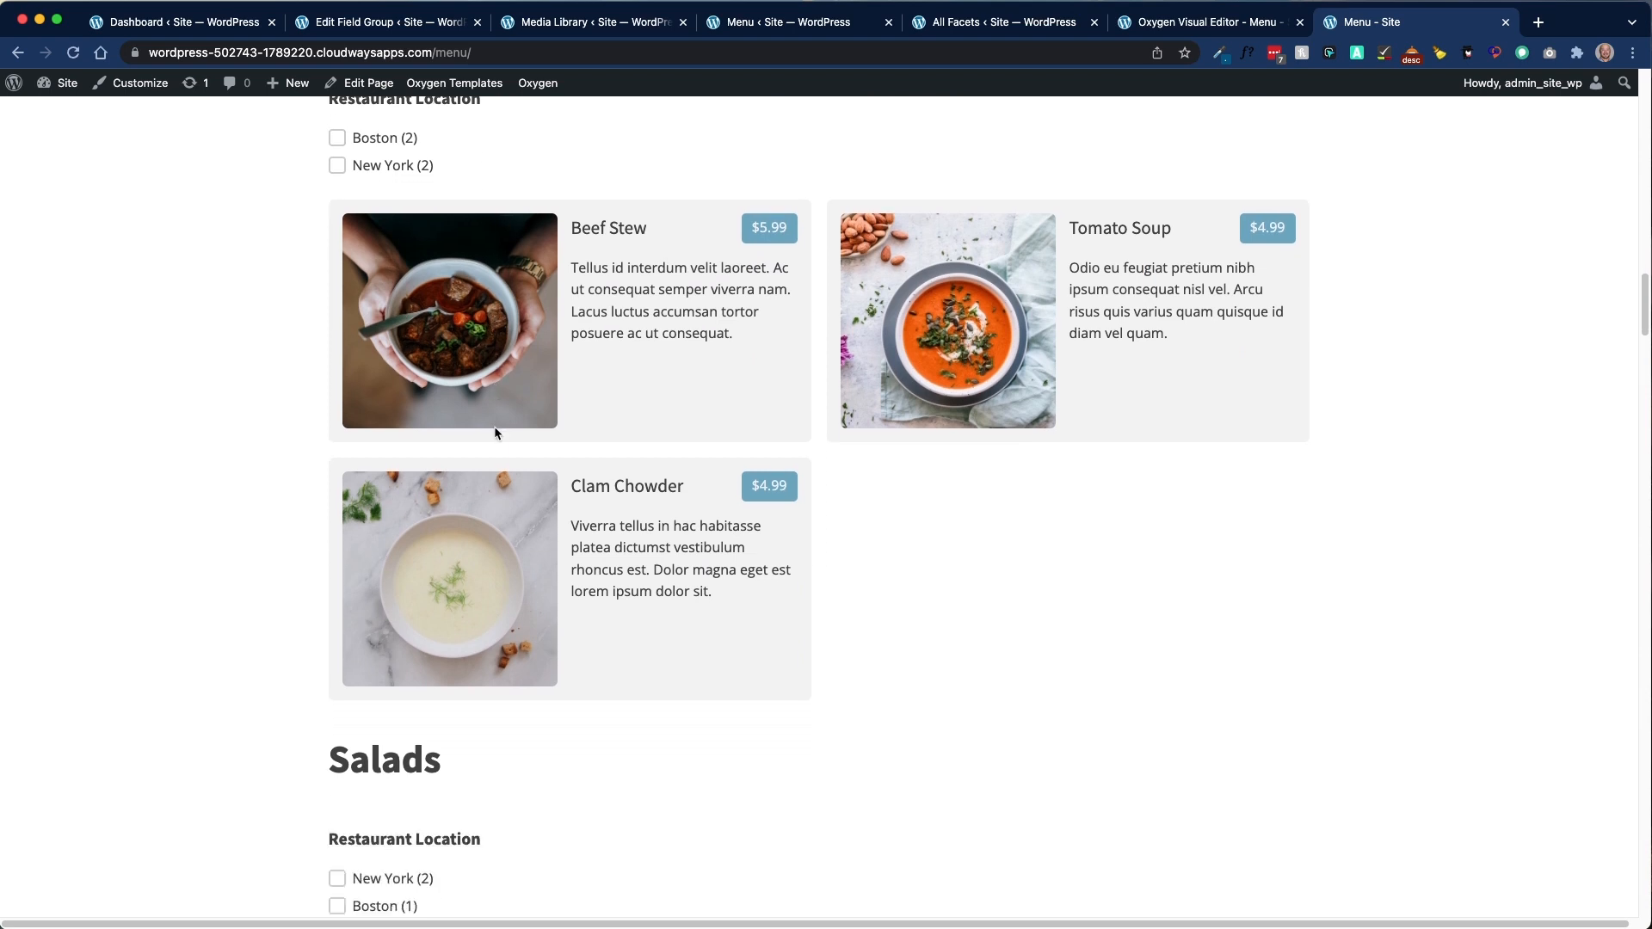
pyautogui.scroll(-5, 495, 432)
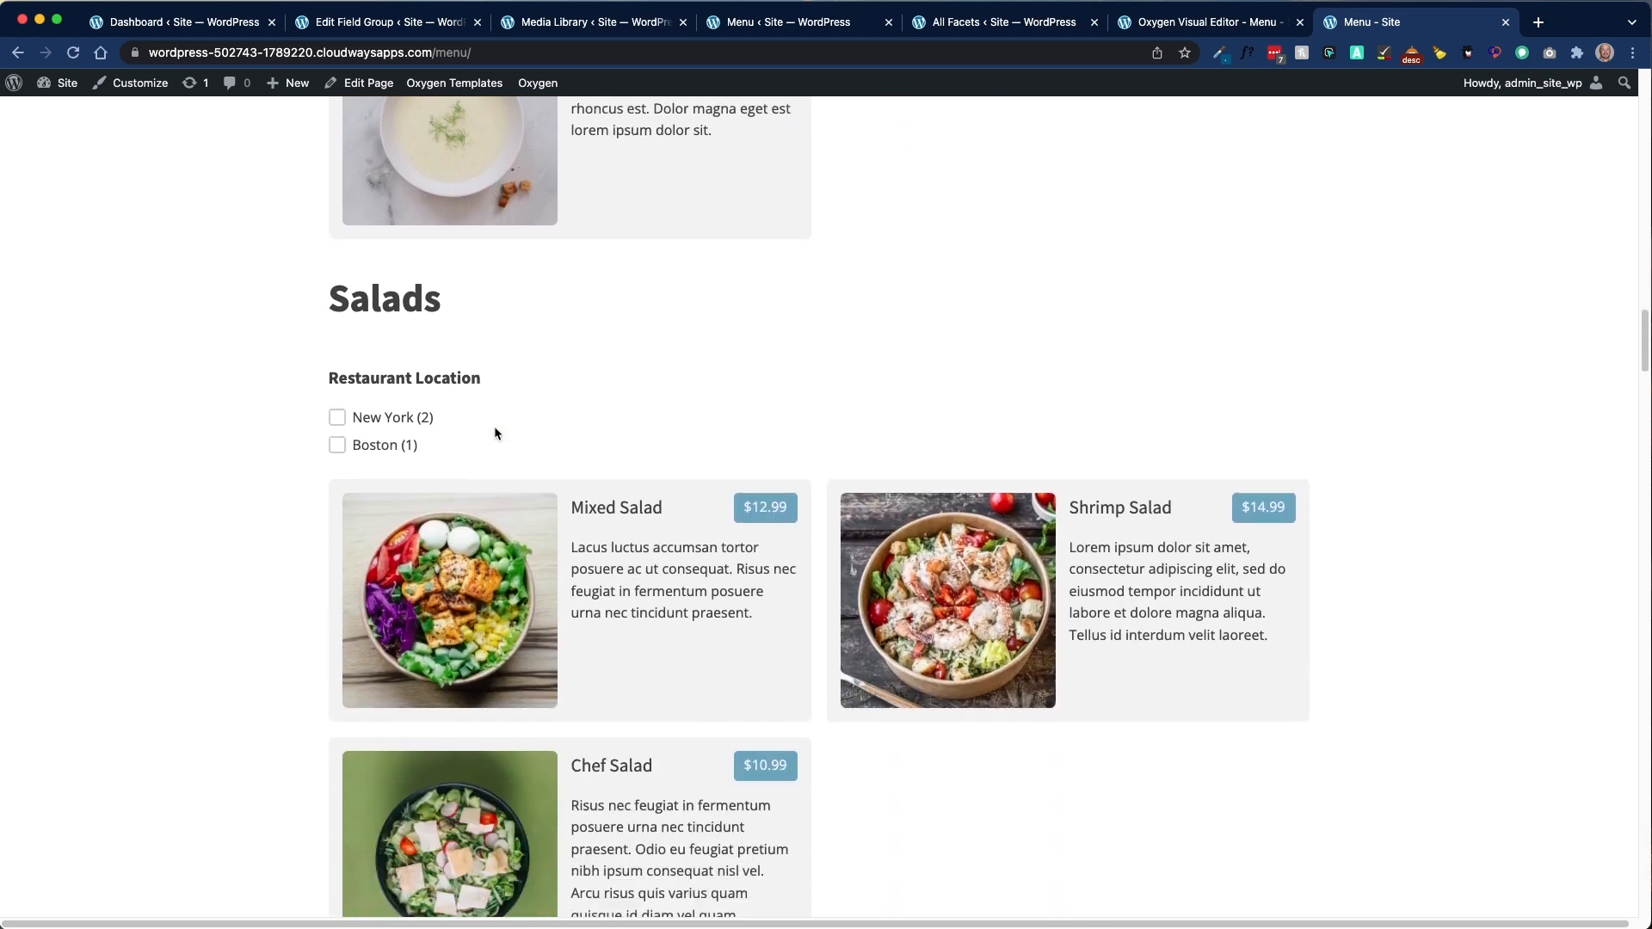
pyautogui.scroll(-6, 496, 433)
pyautogui.scroll(-2, 496, 432)
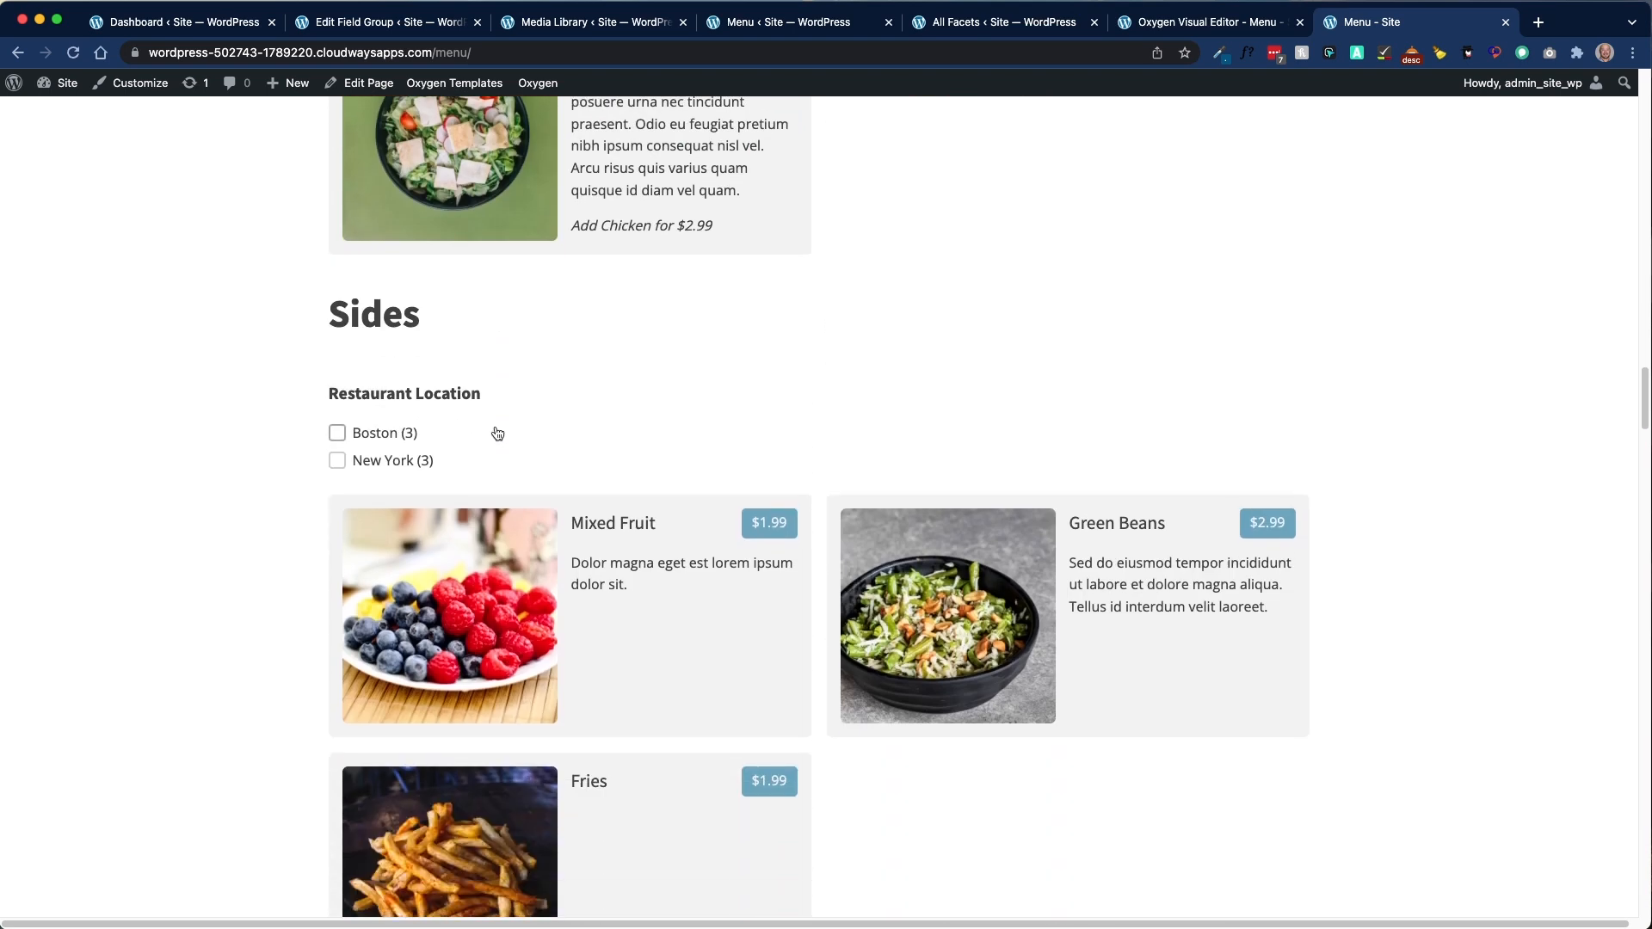
pyautogui.scroll(-7, 498, 432)
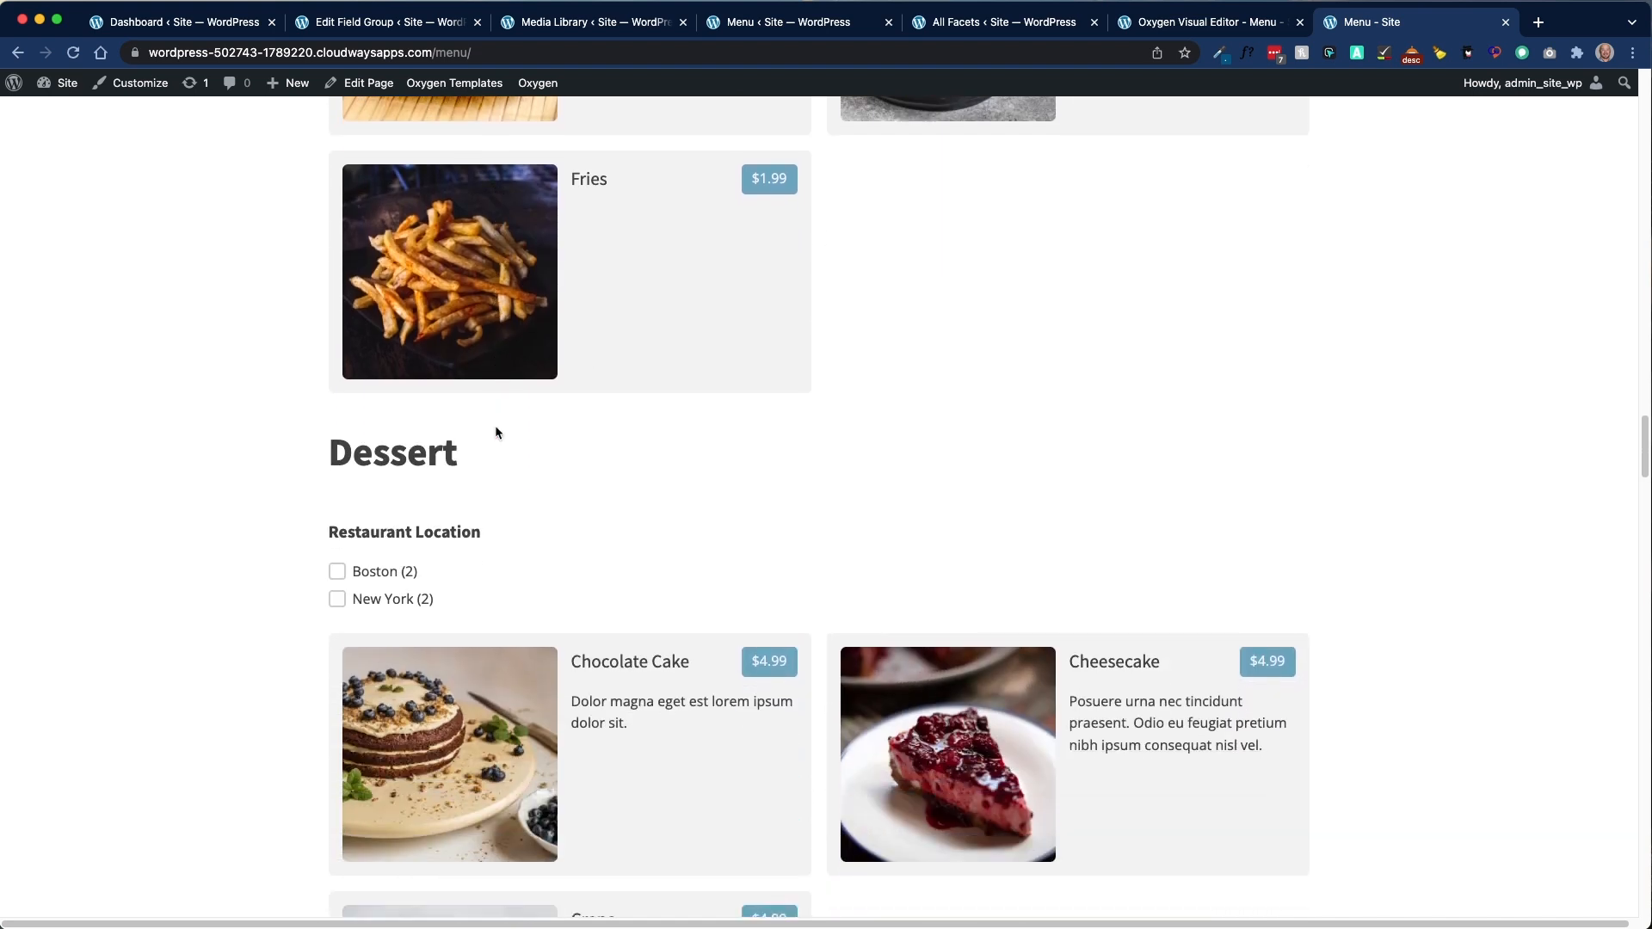
pyautogui.scroll(-5, 495, 433)
pyautogui.scroll(-7, 496, 431)
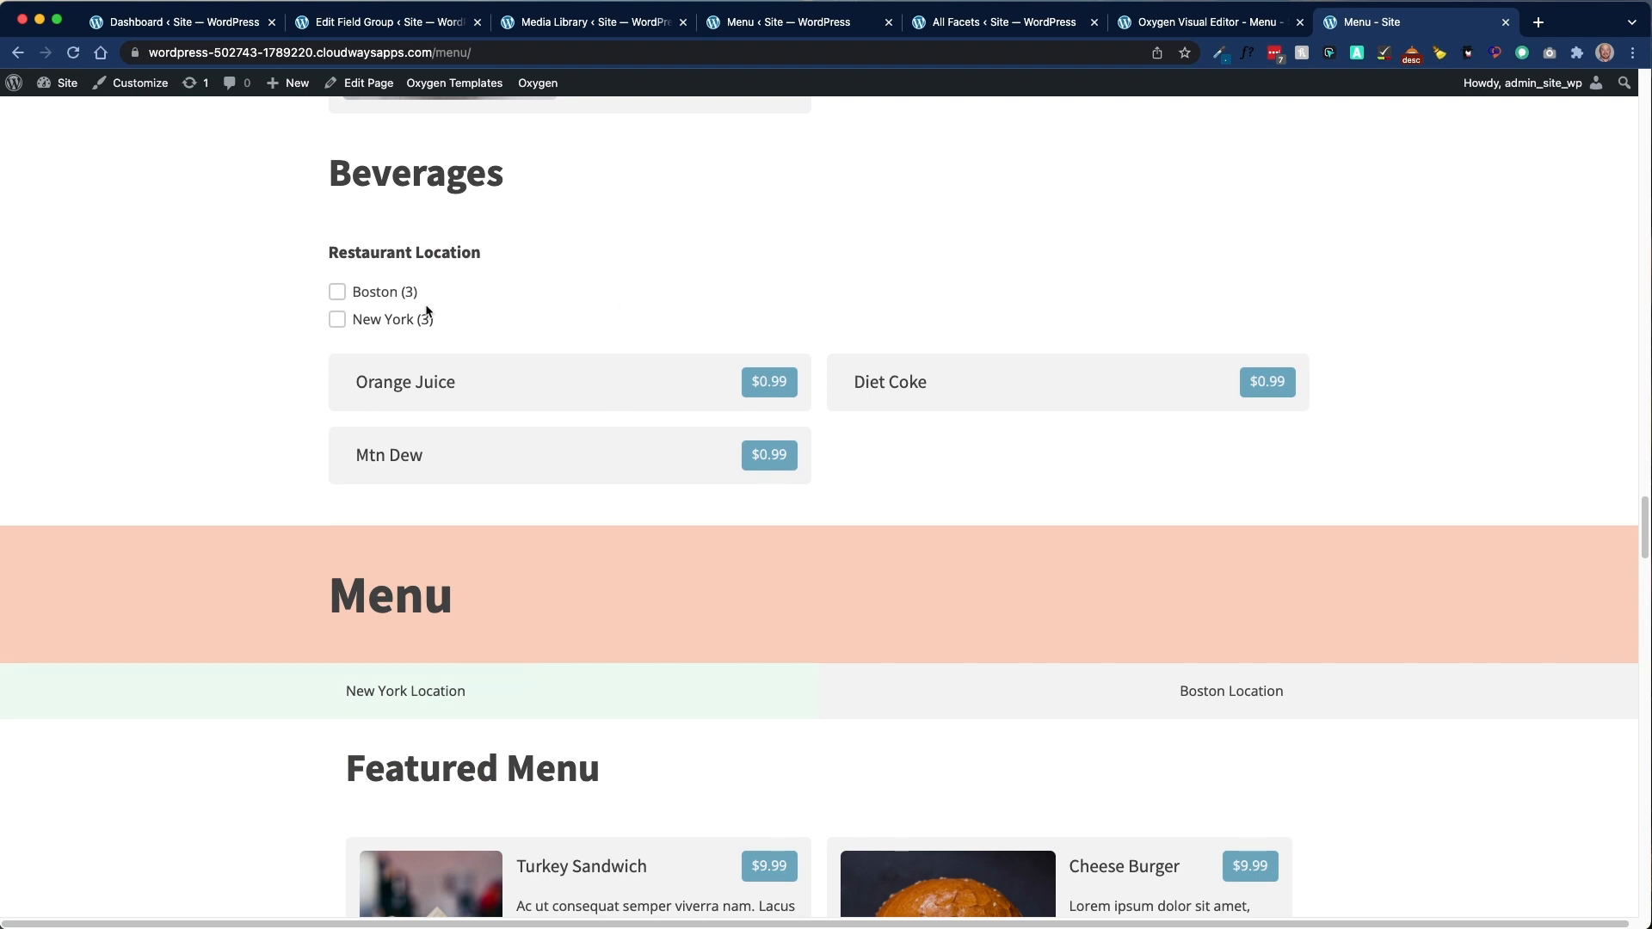
# Step: Review the Dessert and Beverages sections at the end of the first menu layout
pyautogui.scroll(1, 516, 409)
pyautogui.scroll(3, 726, 457)
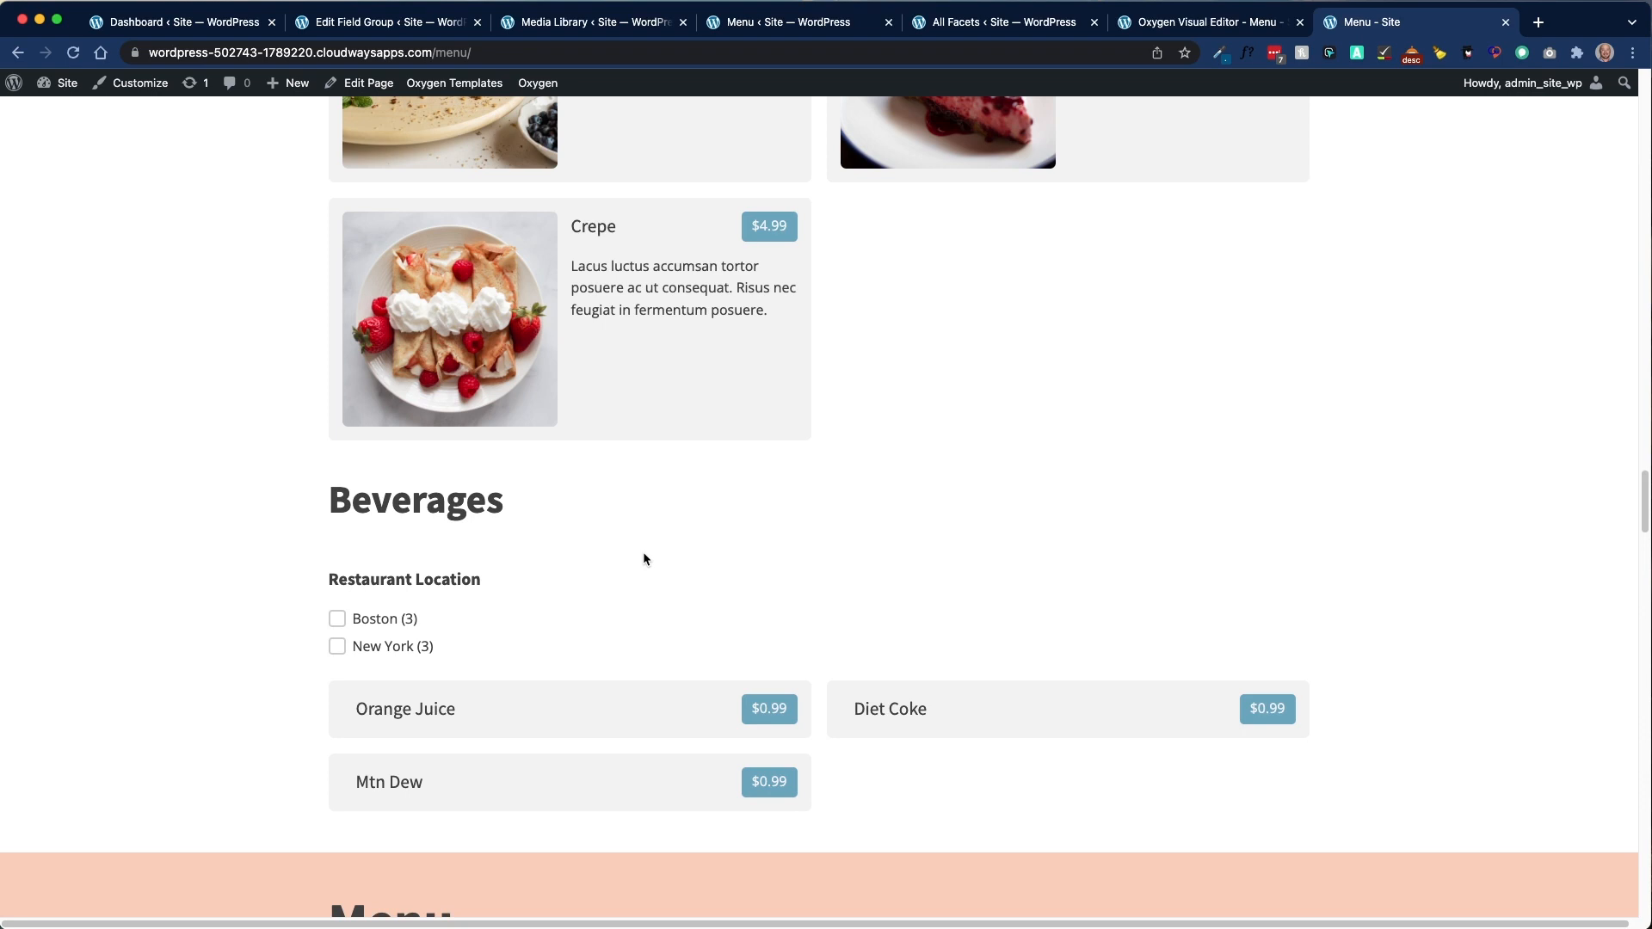
pyautogui.scroll(-1, 642, 557)
pyautogui.scroll(-5, 641, 559)
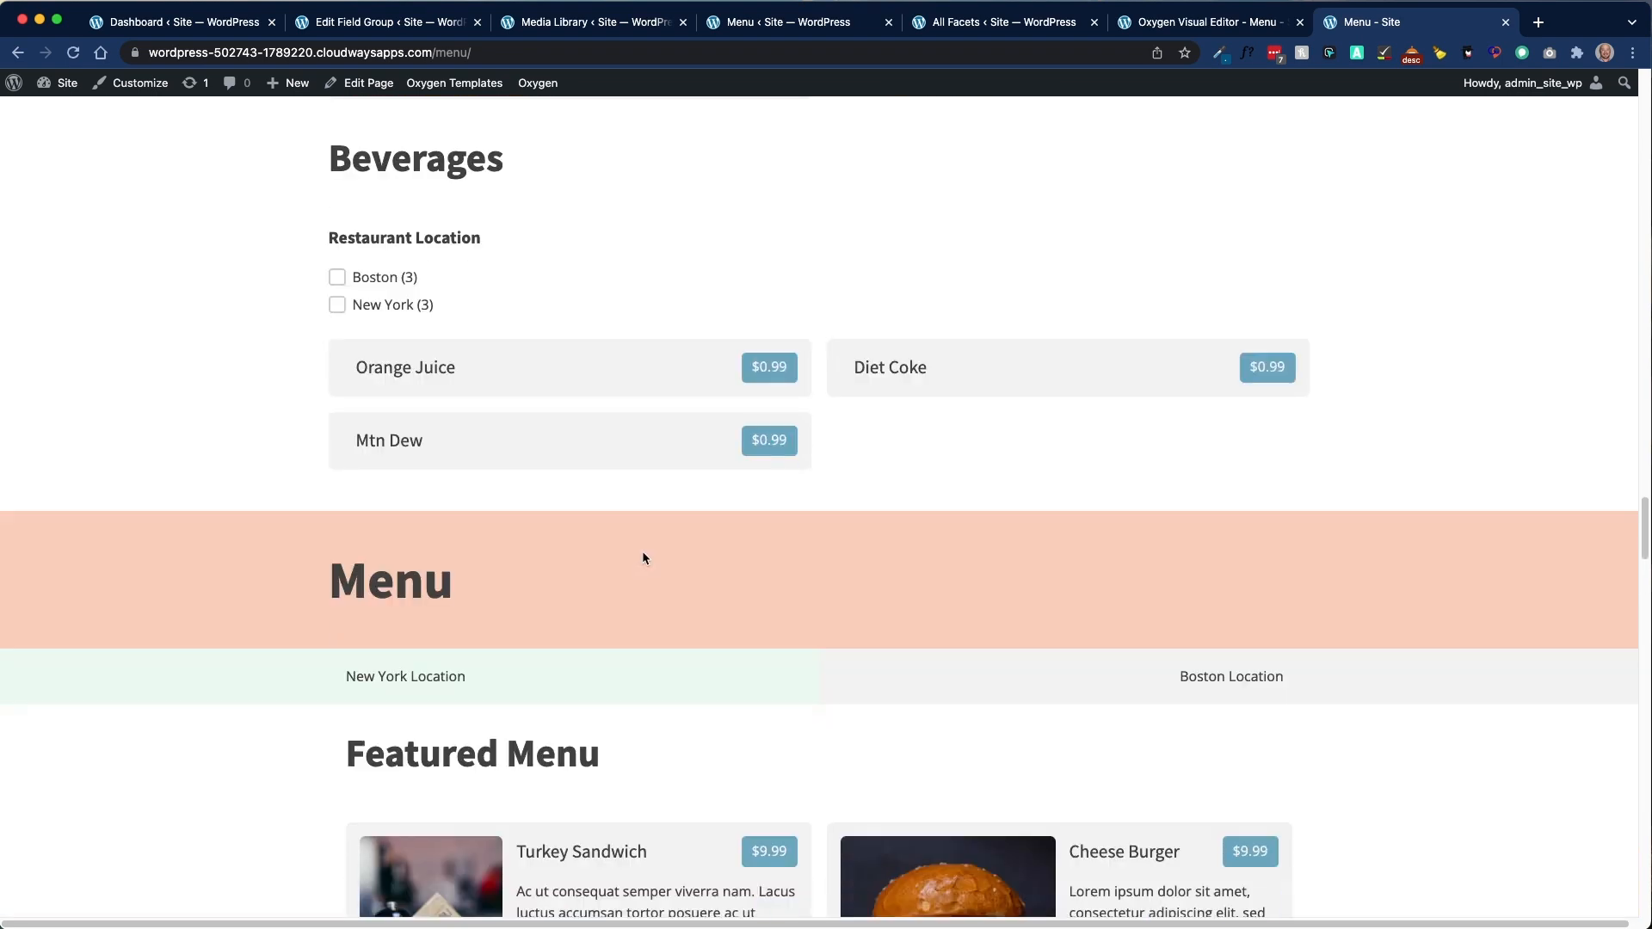
pyautogui.scroll(2, 642, 557)
pyautogui.scroll(12, 480, 414)
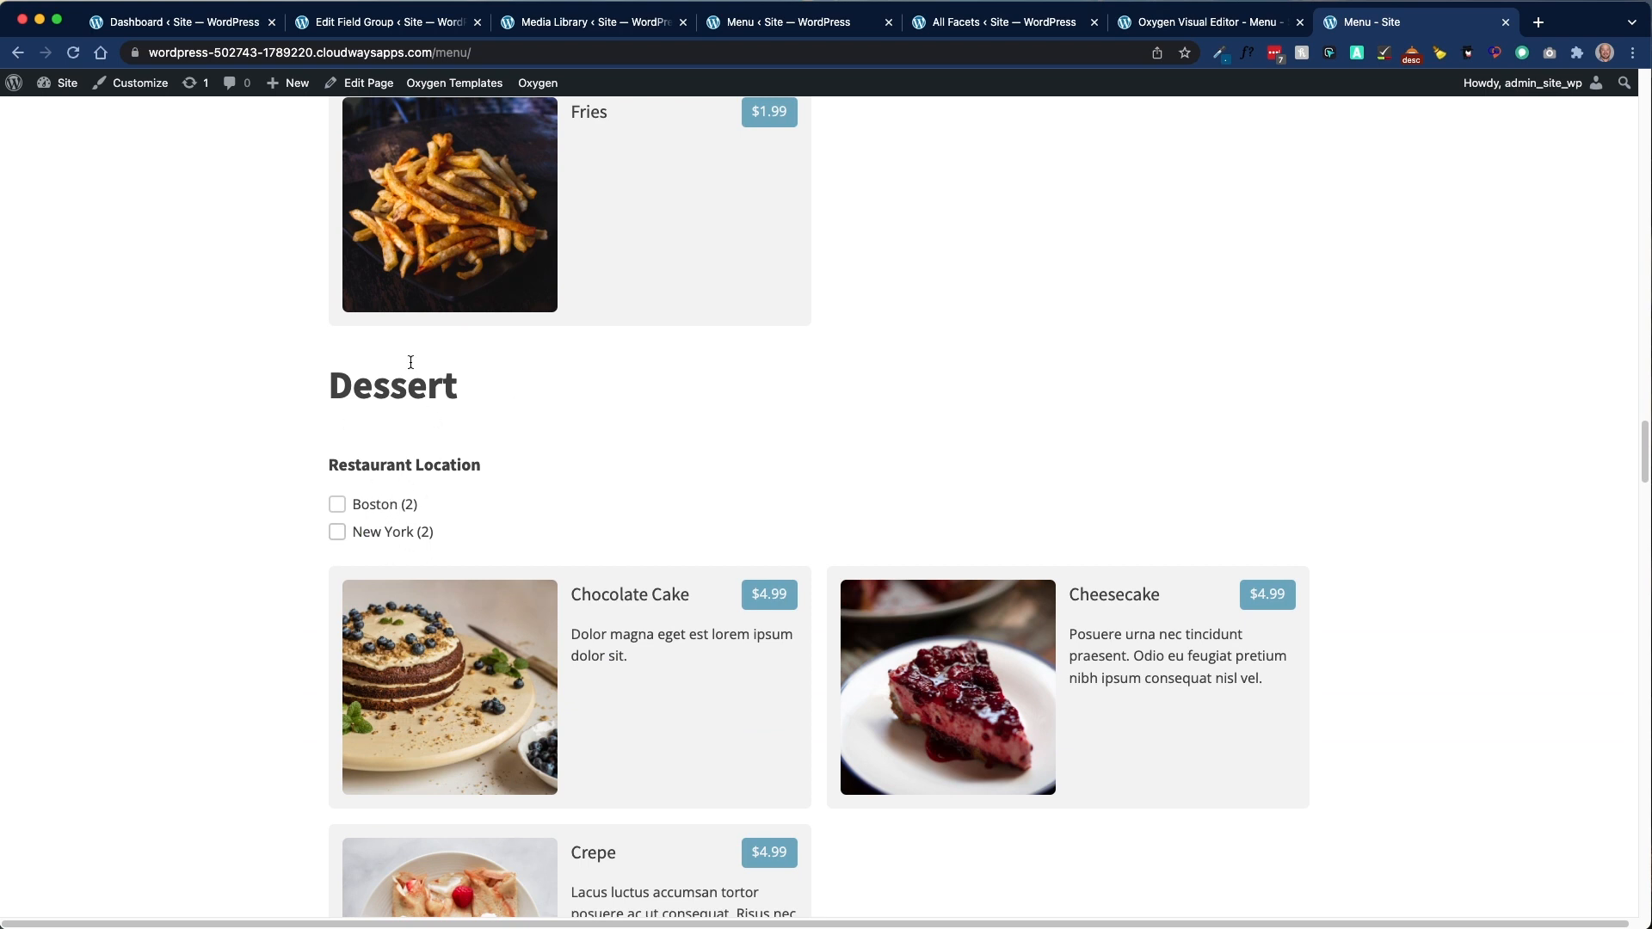
# Step: Switch the second menu layout between the Boston Location and New York Location, ending on New York Location
pyautogui.scroll(-12, 389, 495)
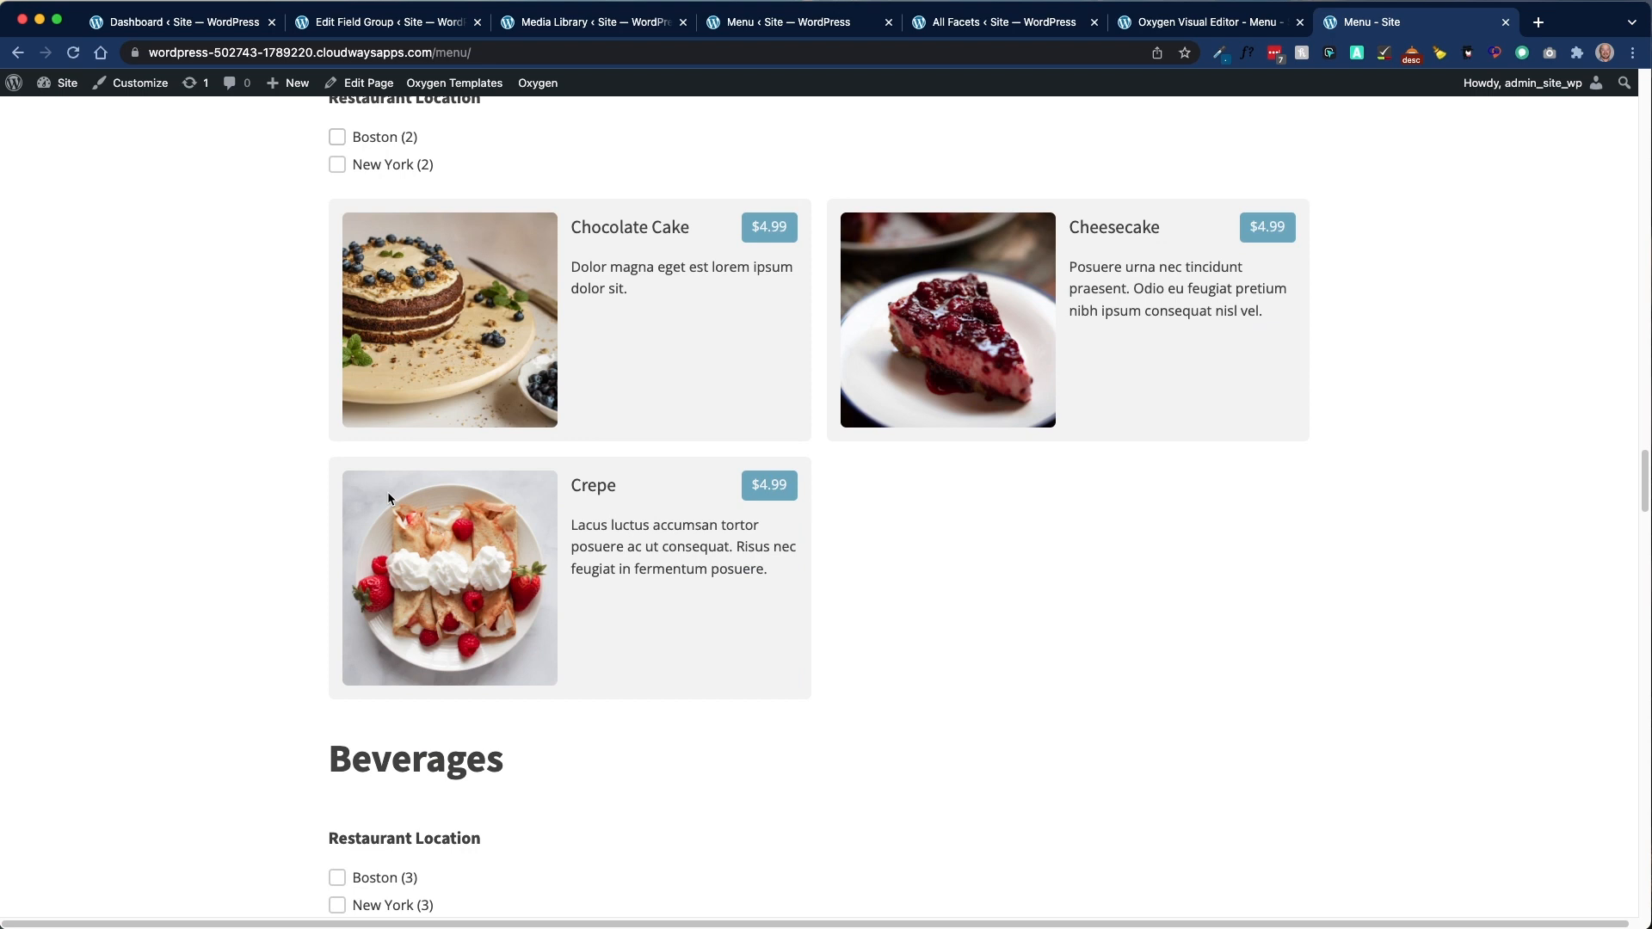
pyautogui.scroll(-5, 389, 497)
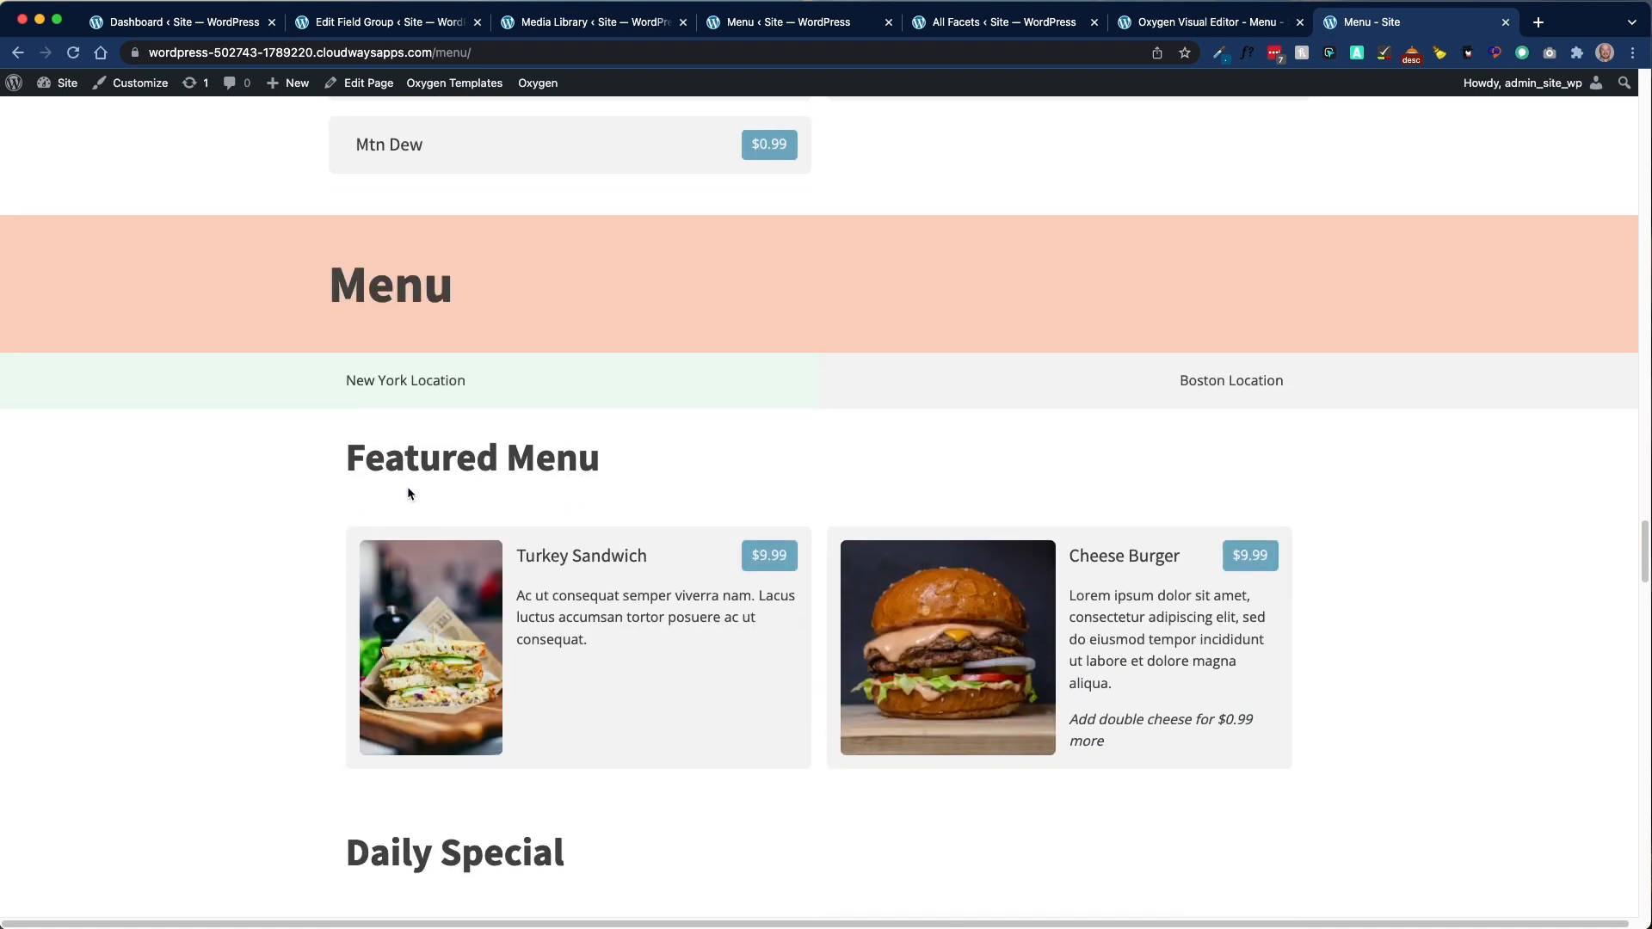
pyautogui.scroll(-1, 404, 487)
pyautogui.scroll(-1, 416, 490)
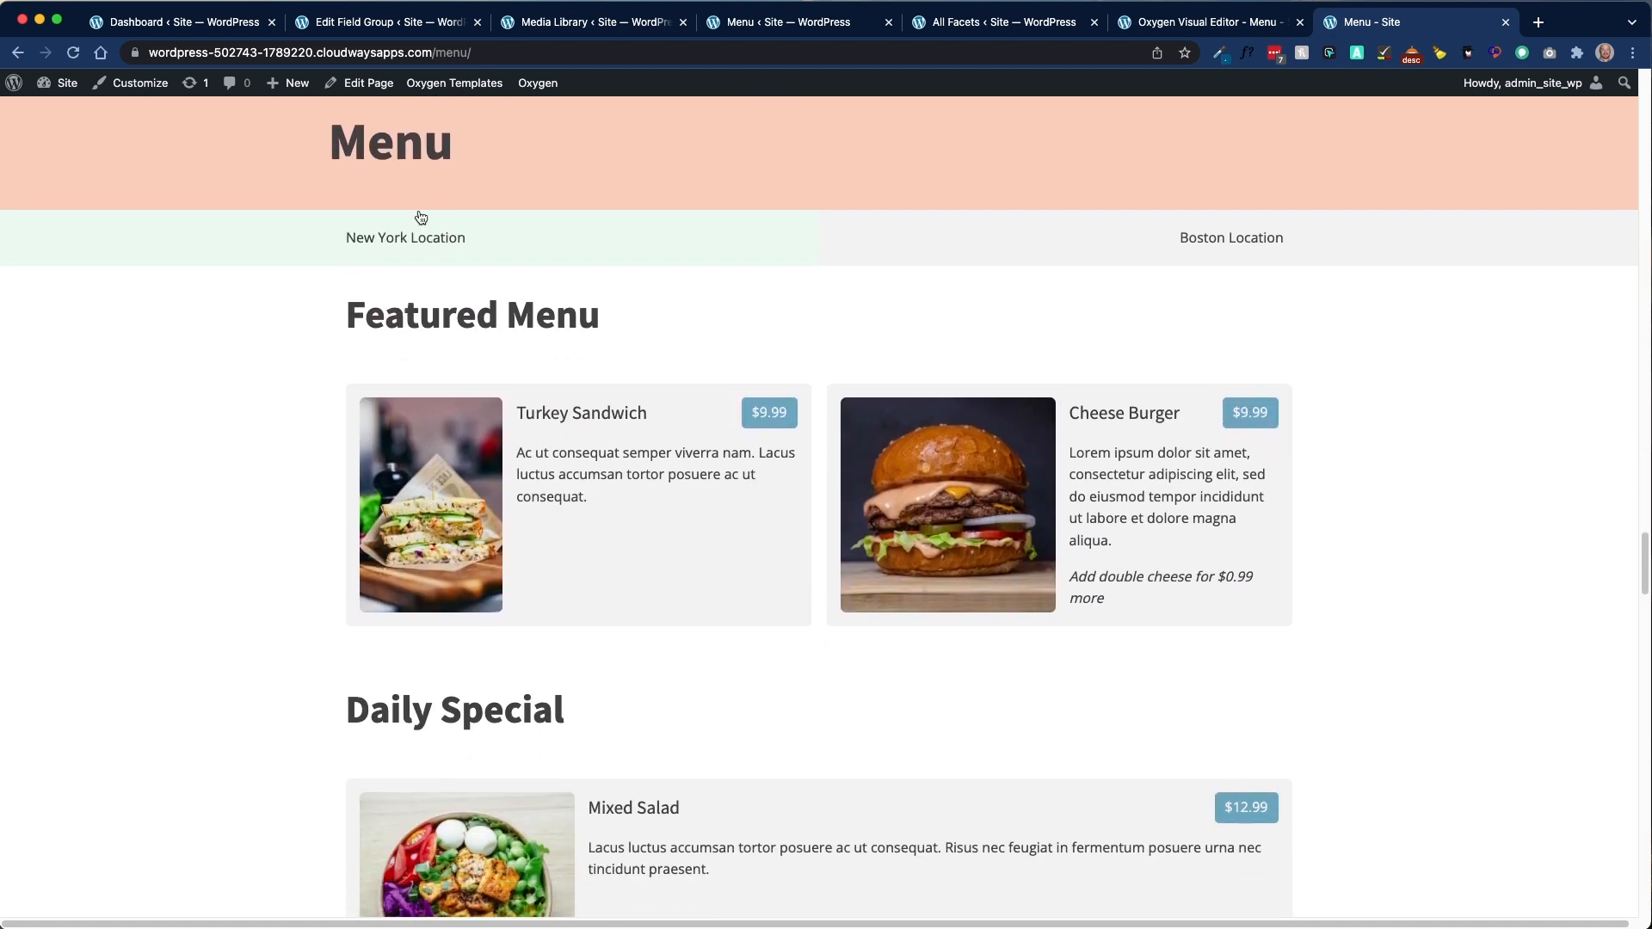
pyautogui.click(1161, 250)
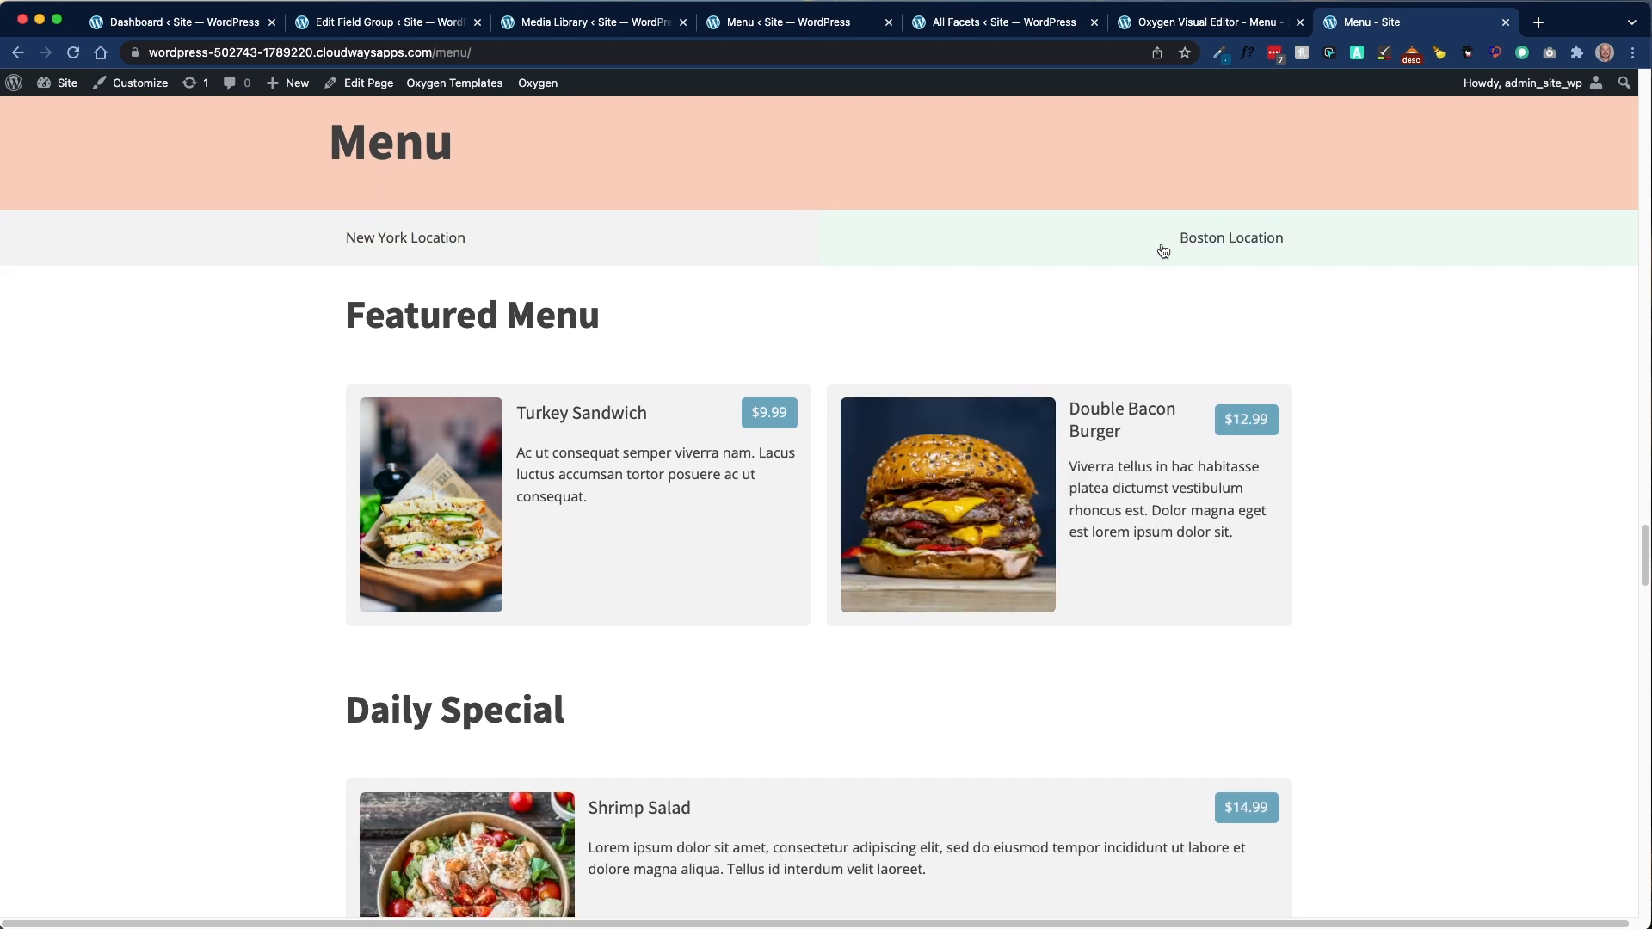
pyautogui.click(436, 249)
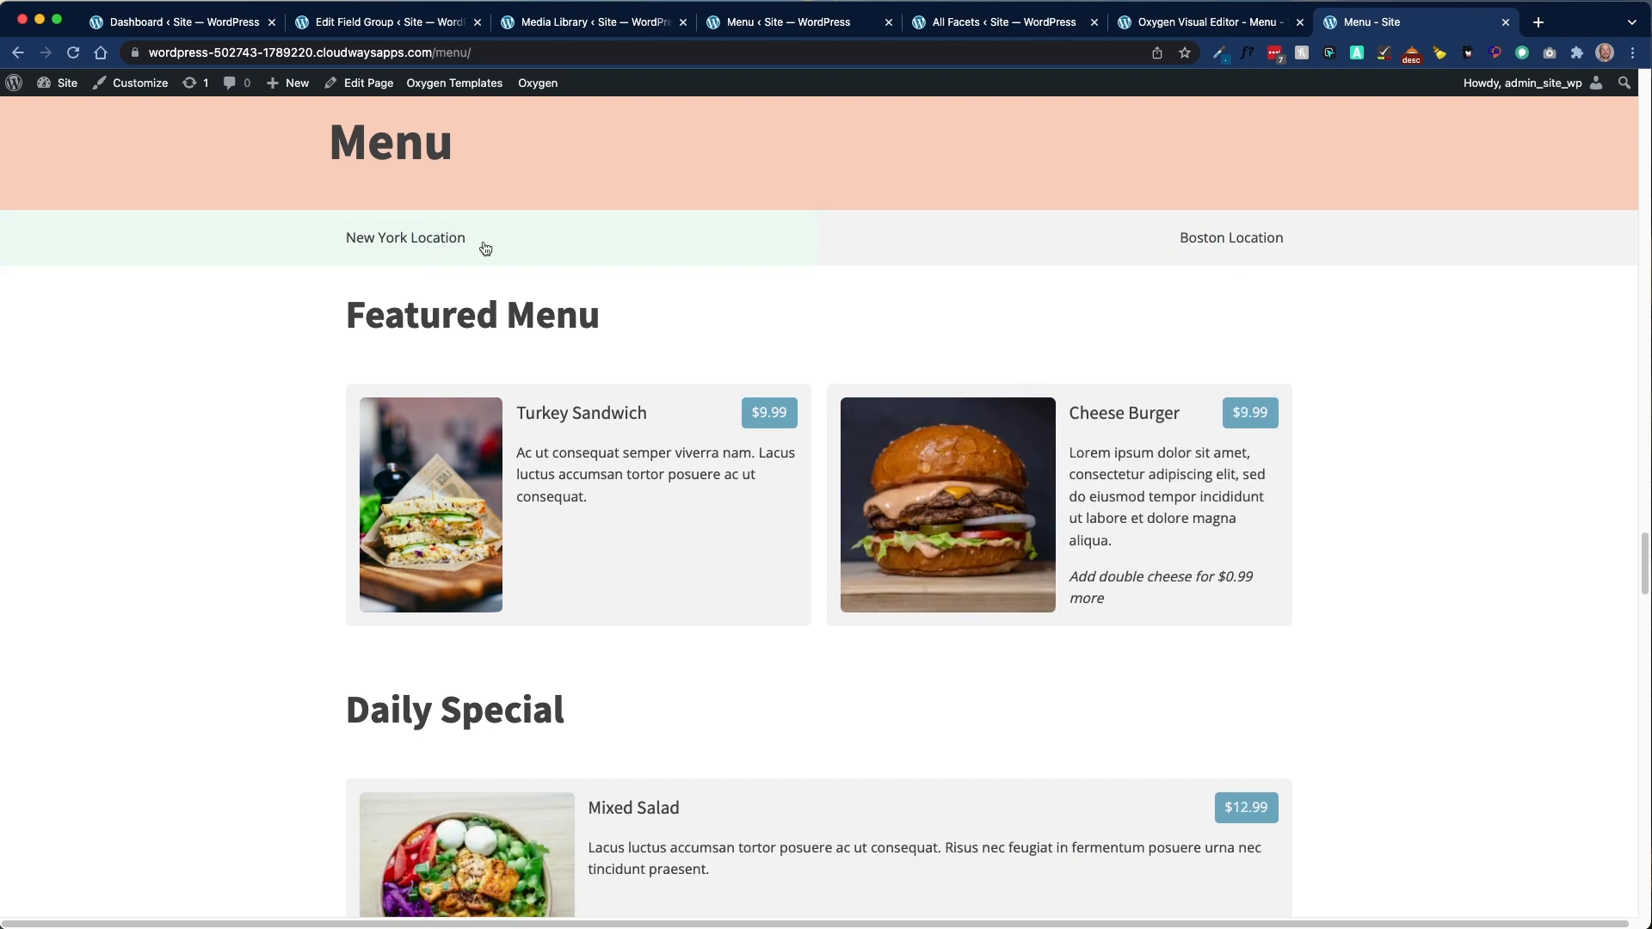
pyautogui.click(1083, 248)
pyautogui.click(621, 246)
# Step: Look over the Featured Menu, Daily Special and following sections of the New York Location menu
pyautogui.scroll(-1, 727, 469)
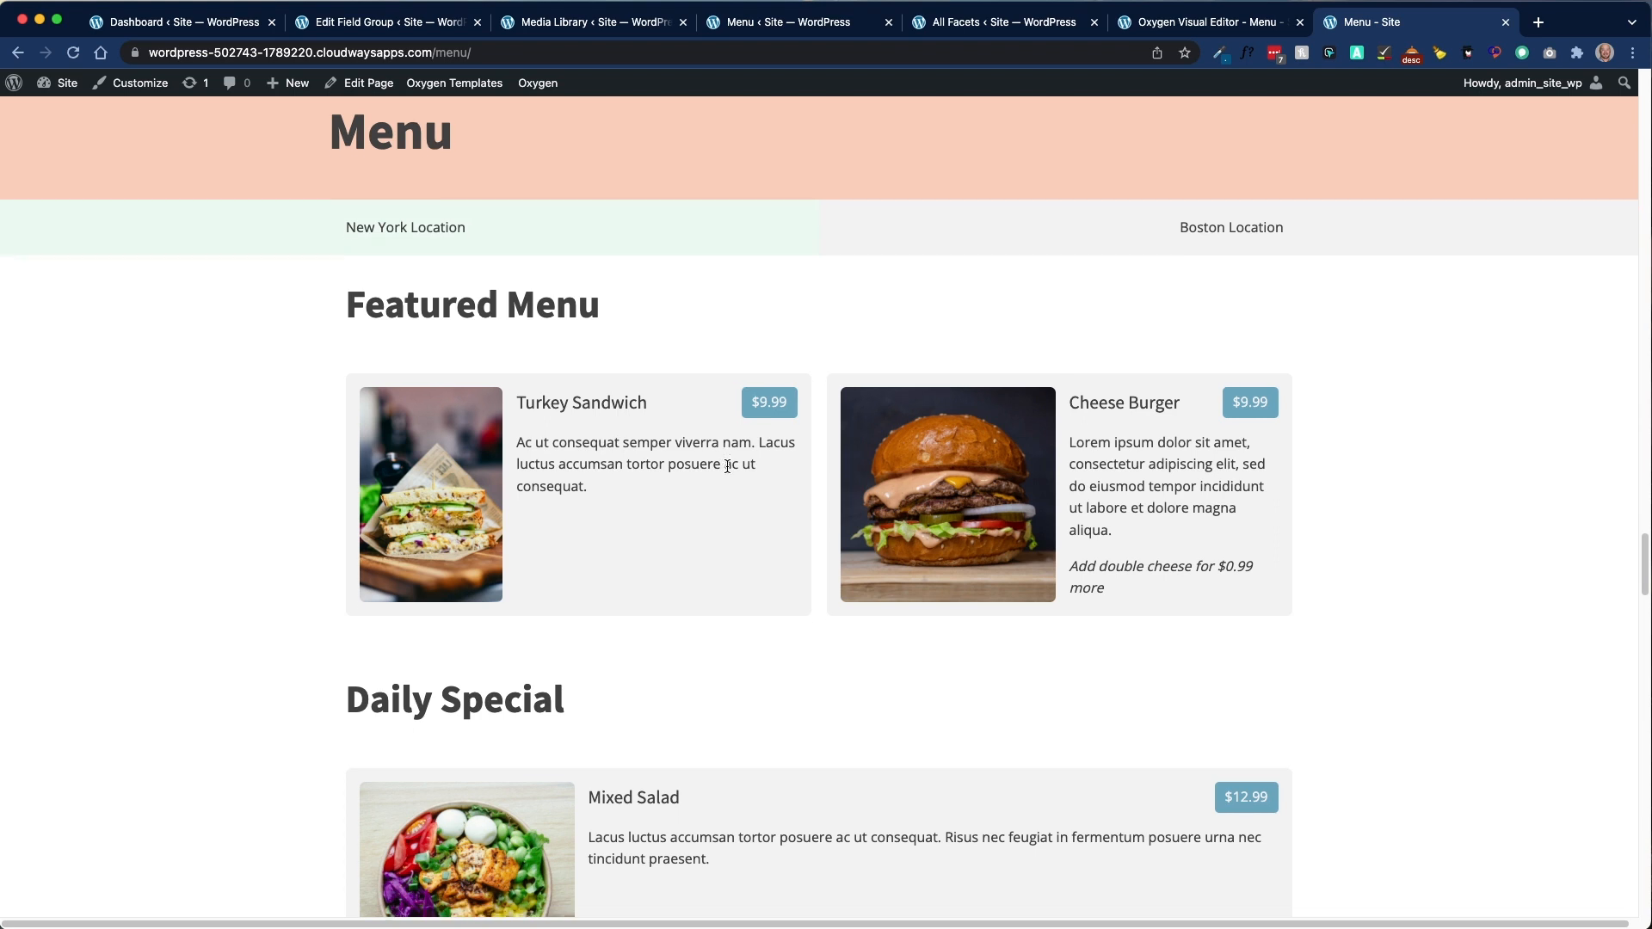
pyautogui.scroll(-1, 667, 461)
pyautogui.scroll(-3, 828, 419)
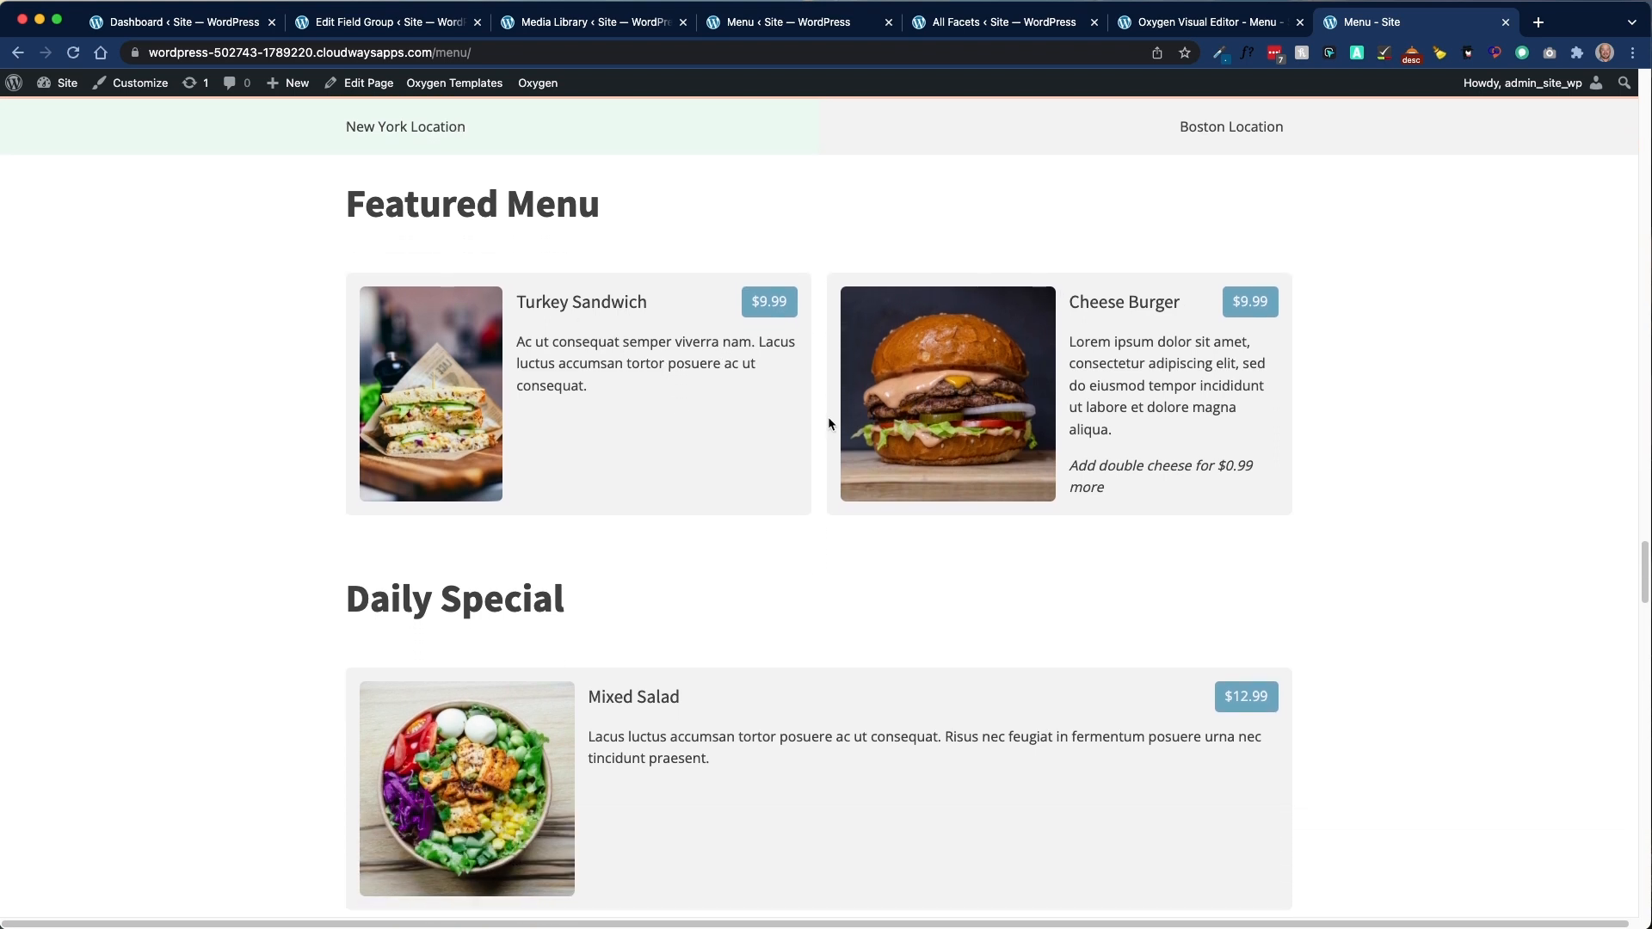
pyautogui.scroll(-15, 828, 416)
# Step: Return to the first menu layout and review its category headings from Breakfast to Beverages
pyautogui.scroll(10, 869, 434)
pyautogui.scroll(-2, 856, 434)
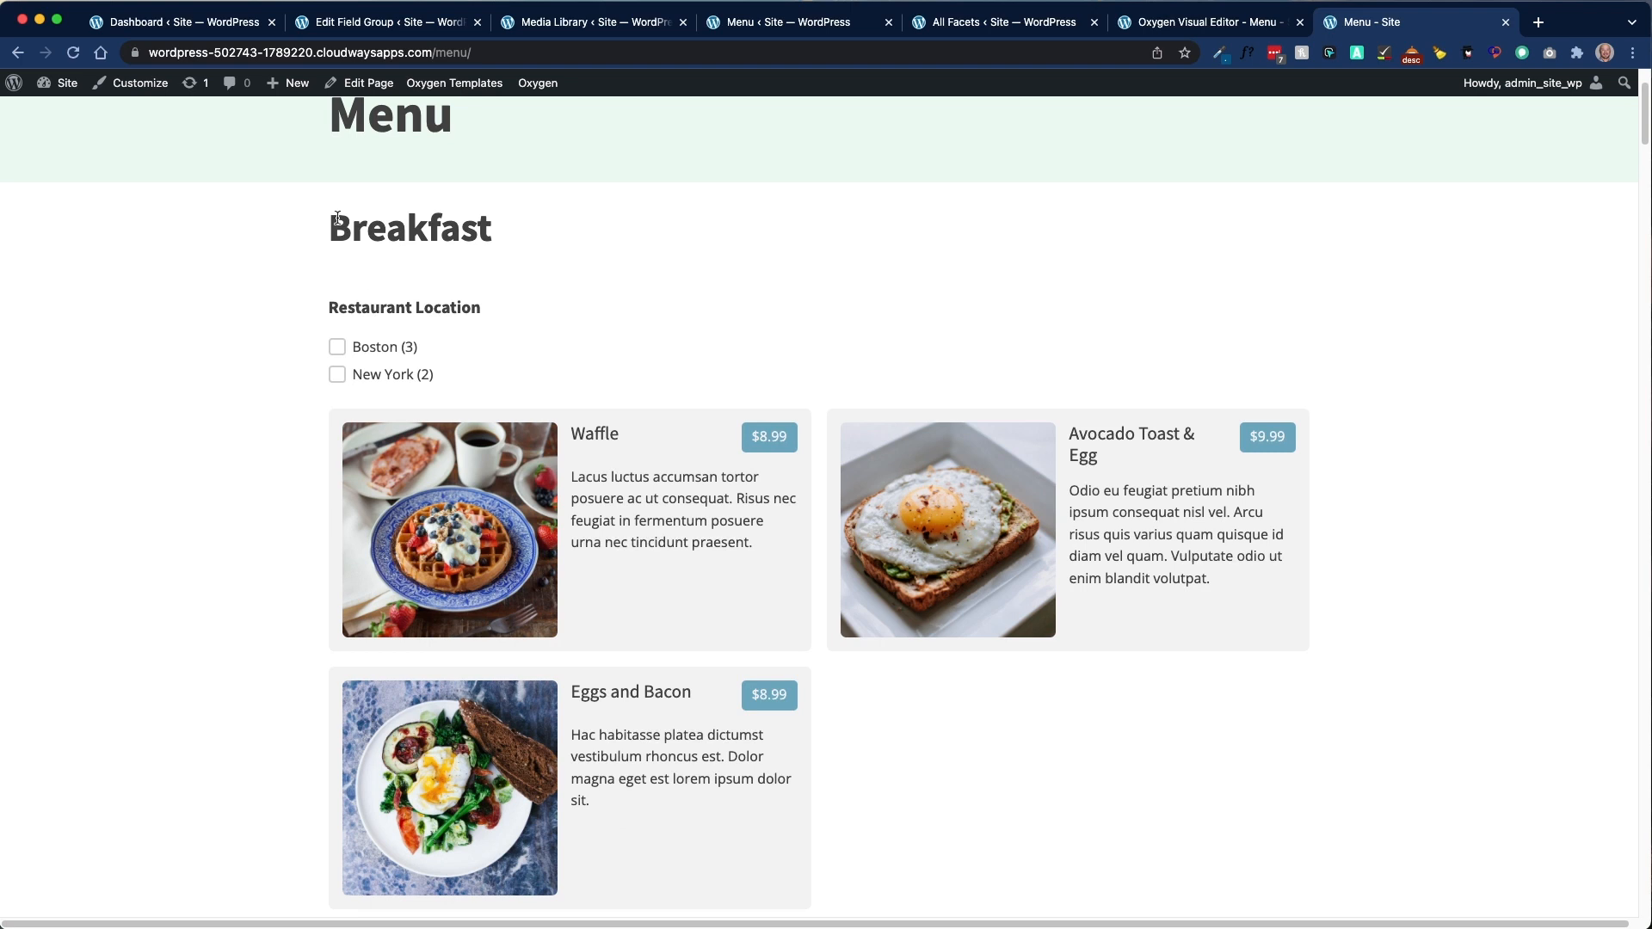
pyautogui.moveTo(336, 234); pyautogui.dragTo(492, 236)
pyautogui.scroll(-10, 383, 413)
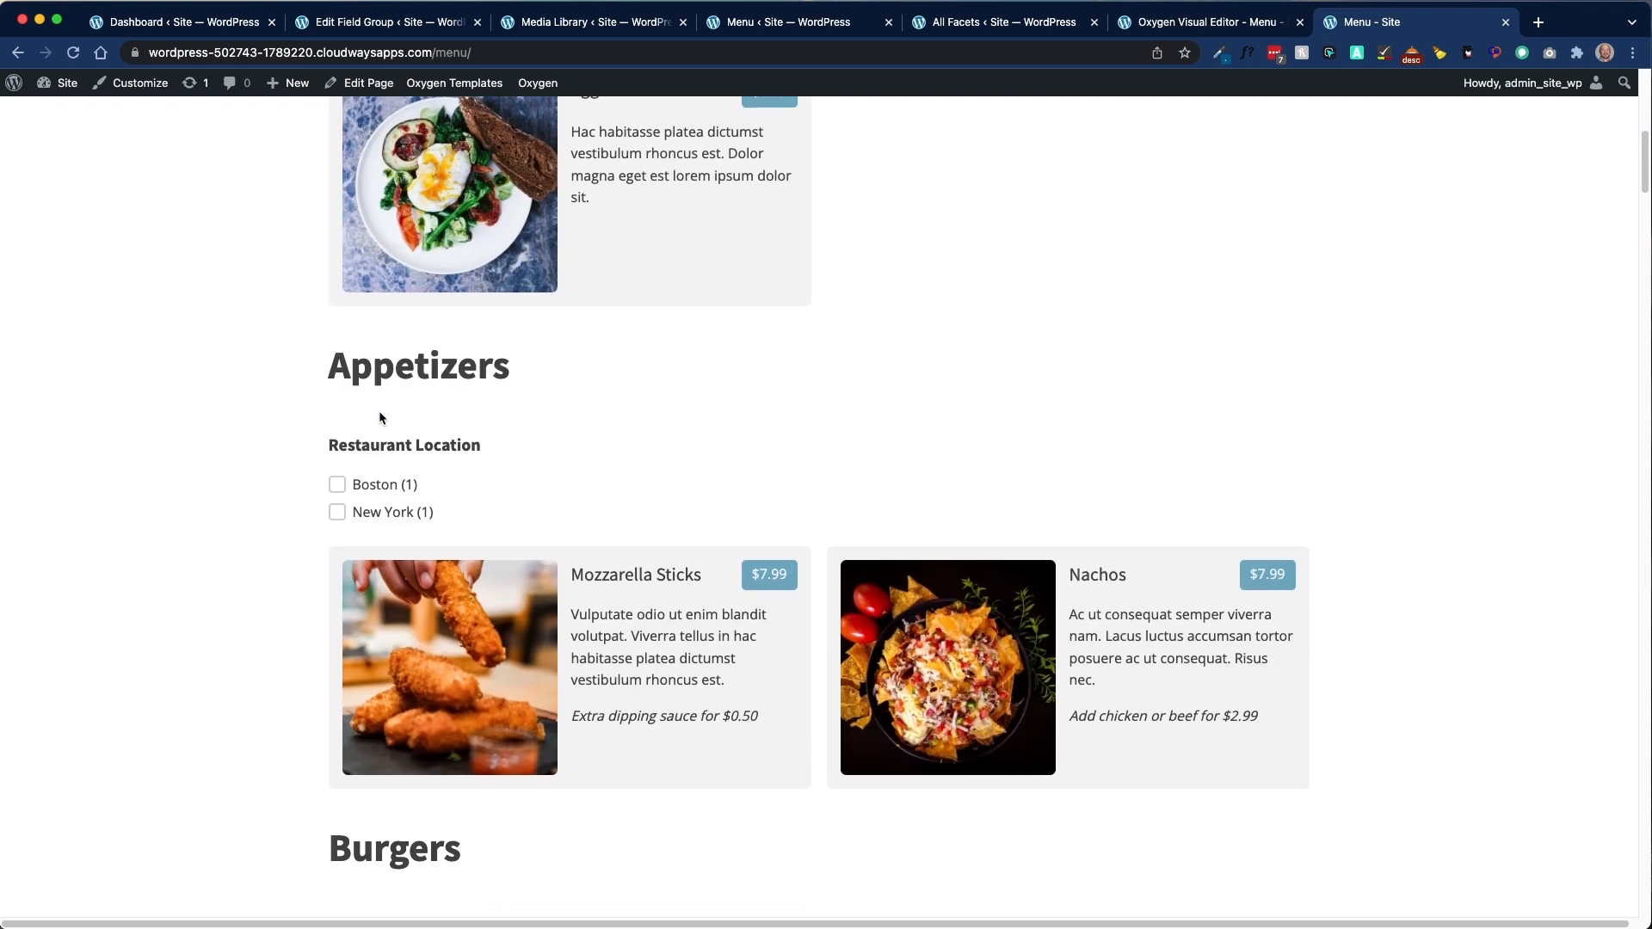
pyautogui.scroll(-20, 376, 408)
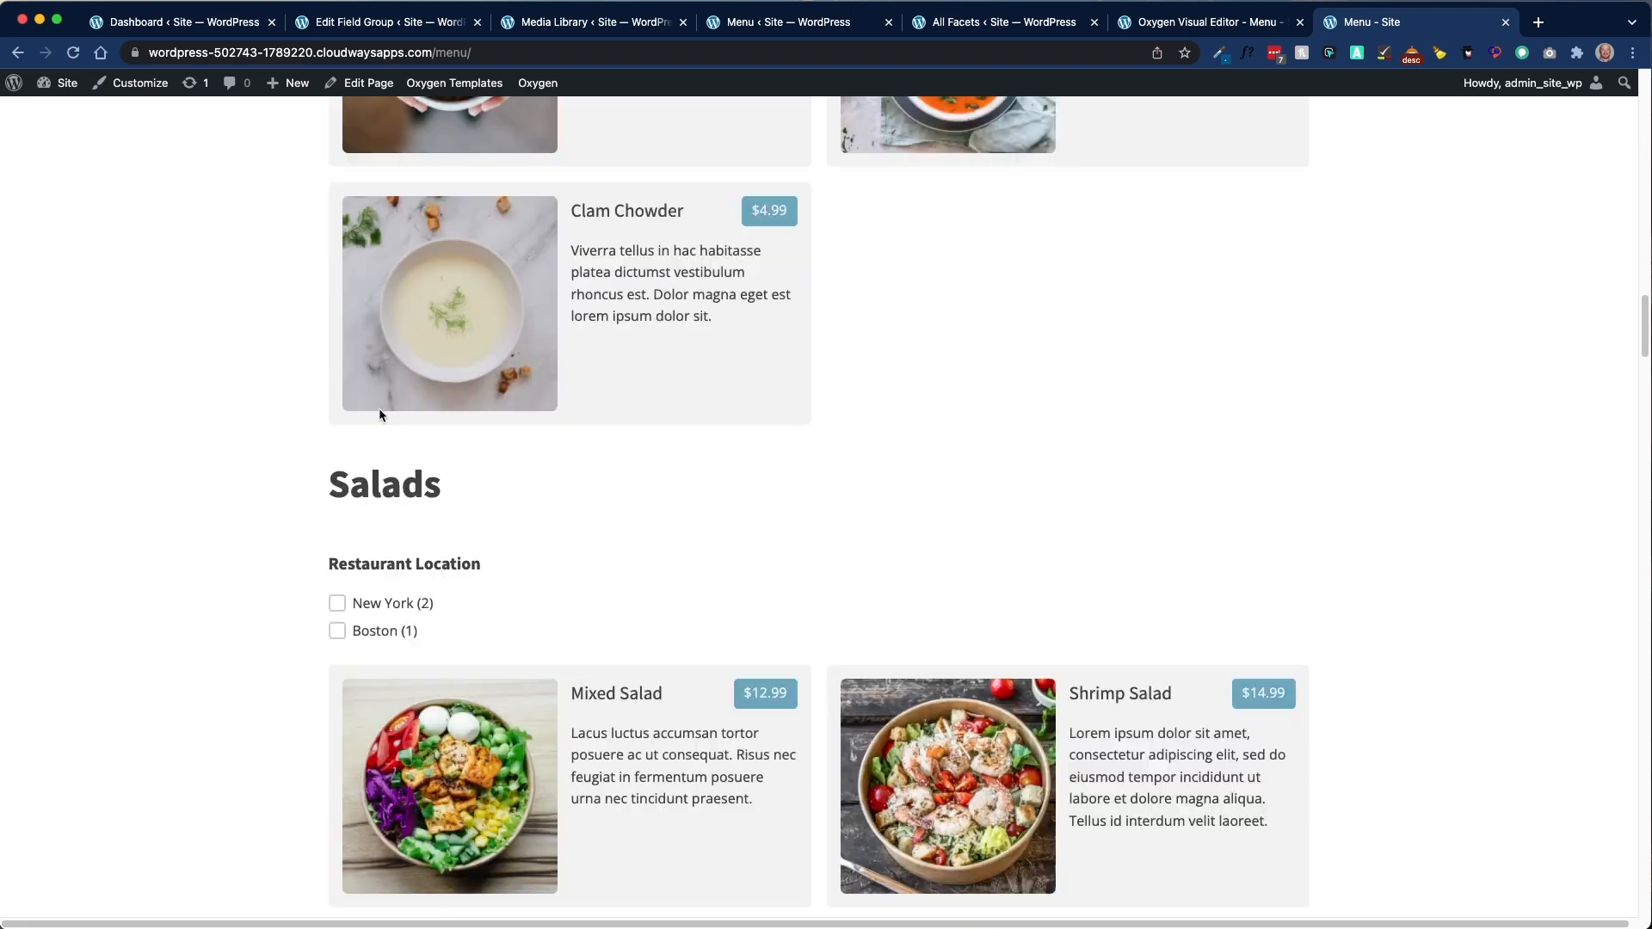
pyautogui.scroll(-20, 379, 414)
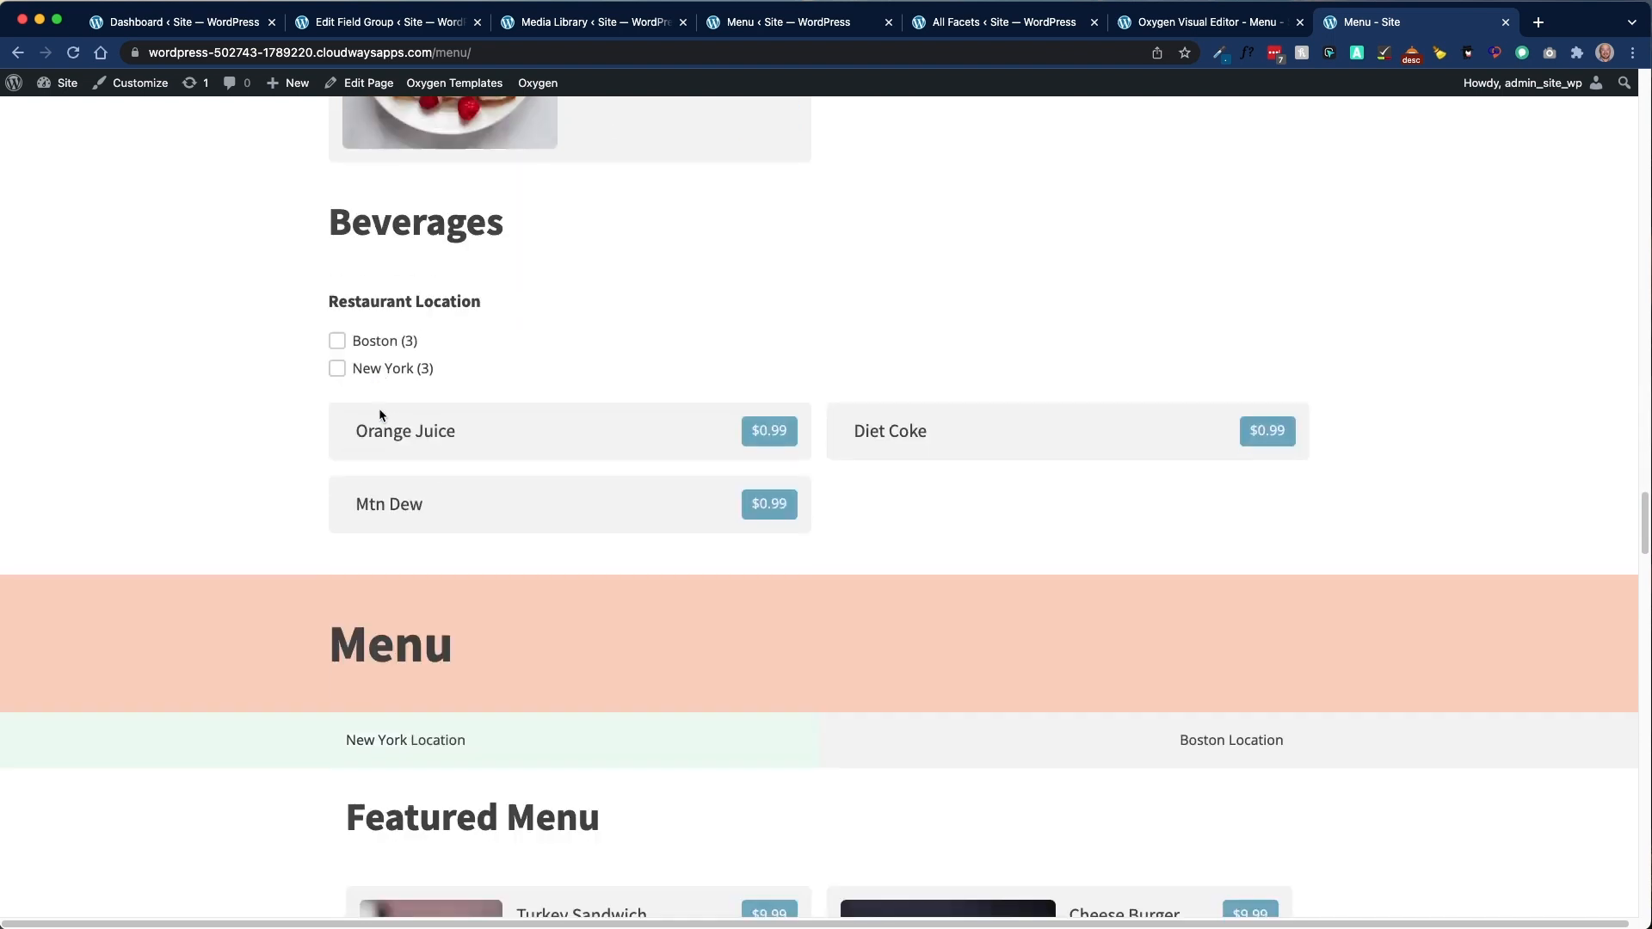
# Step: Examine the New York Location menu's Featured Menu and Daily Special headings, and its categories and descriptions through Sandwiches
pyautogui.scroll(-3, 380, 413)
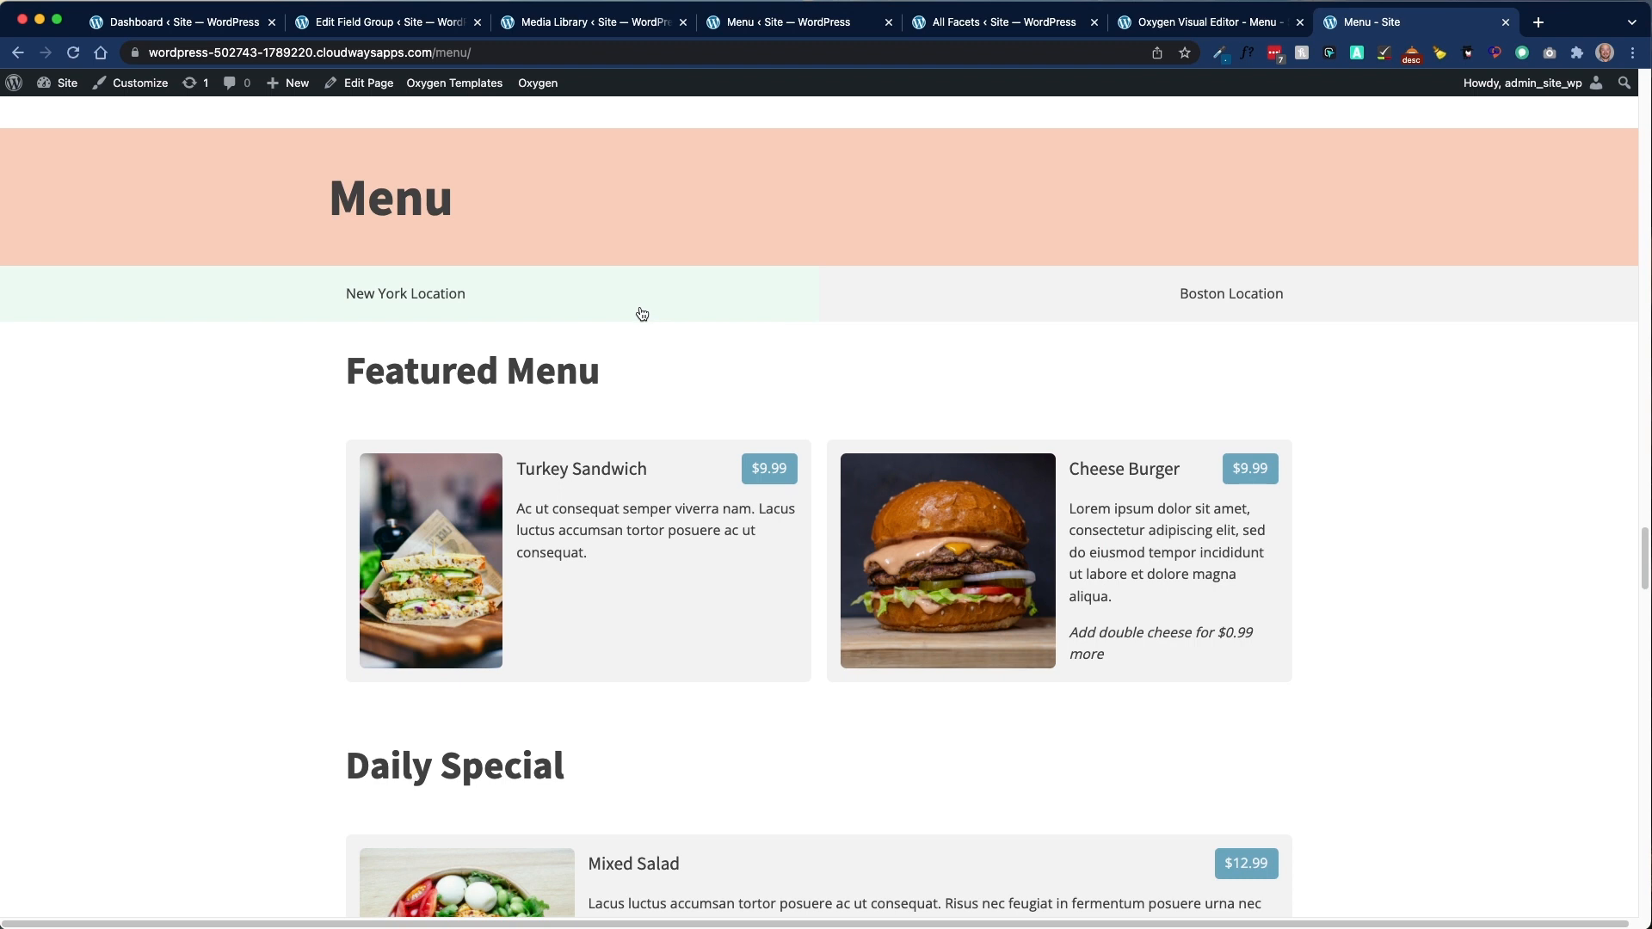
pyautogui.scroll(-5, 590, 401)
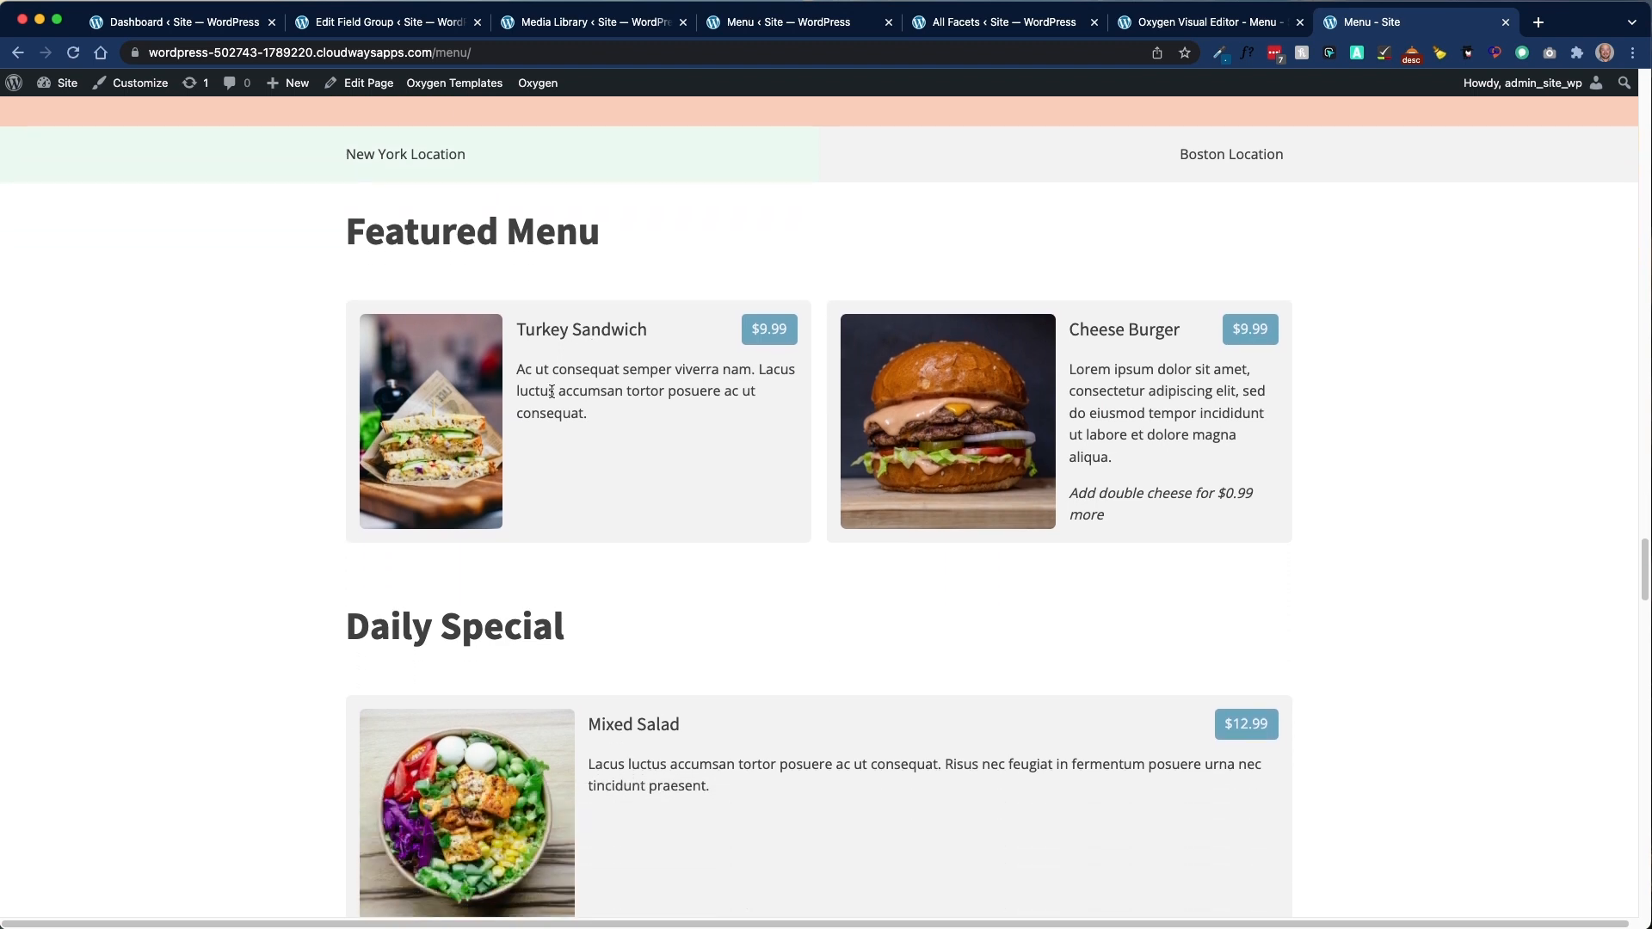
pyautogui.moveTo(349, 190); pyautogui.dragTo(578, 191)
pyautogui.scroll(-3, 401, 521)
pyautogui.moveTo(340, 473); pyautogui.dragTo(553, 475)
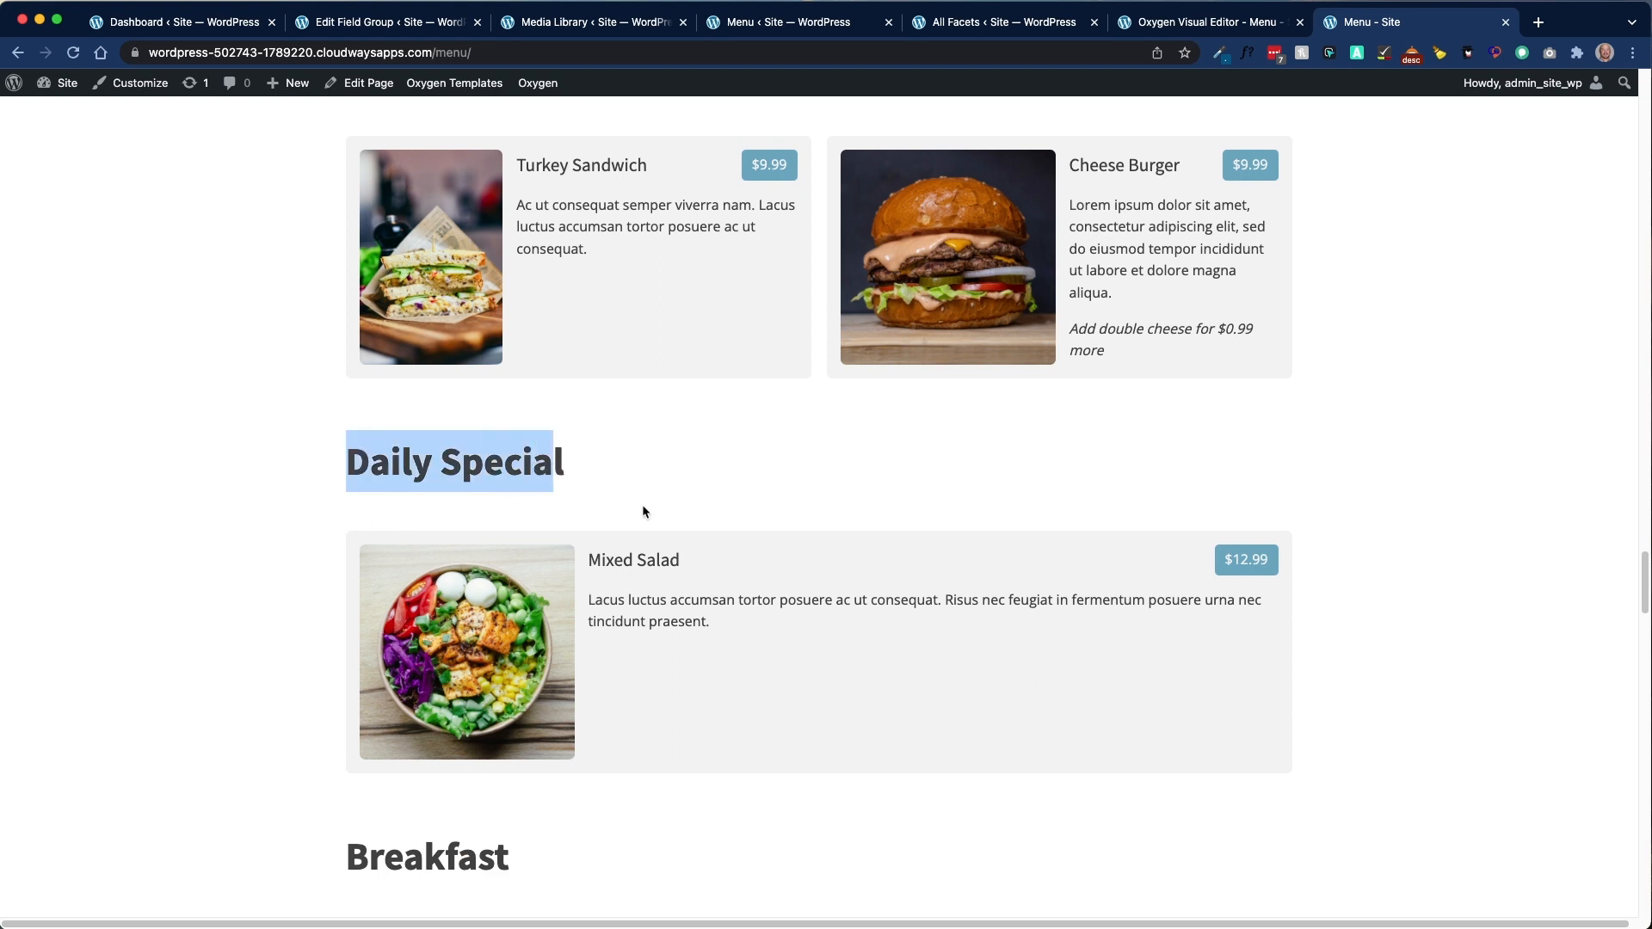
pyautogui.scroll(-10, 642, 511)
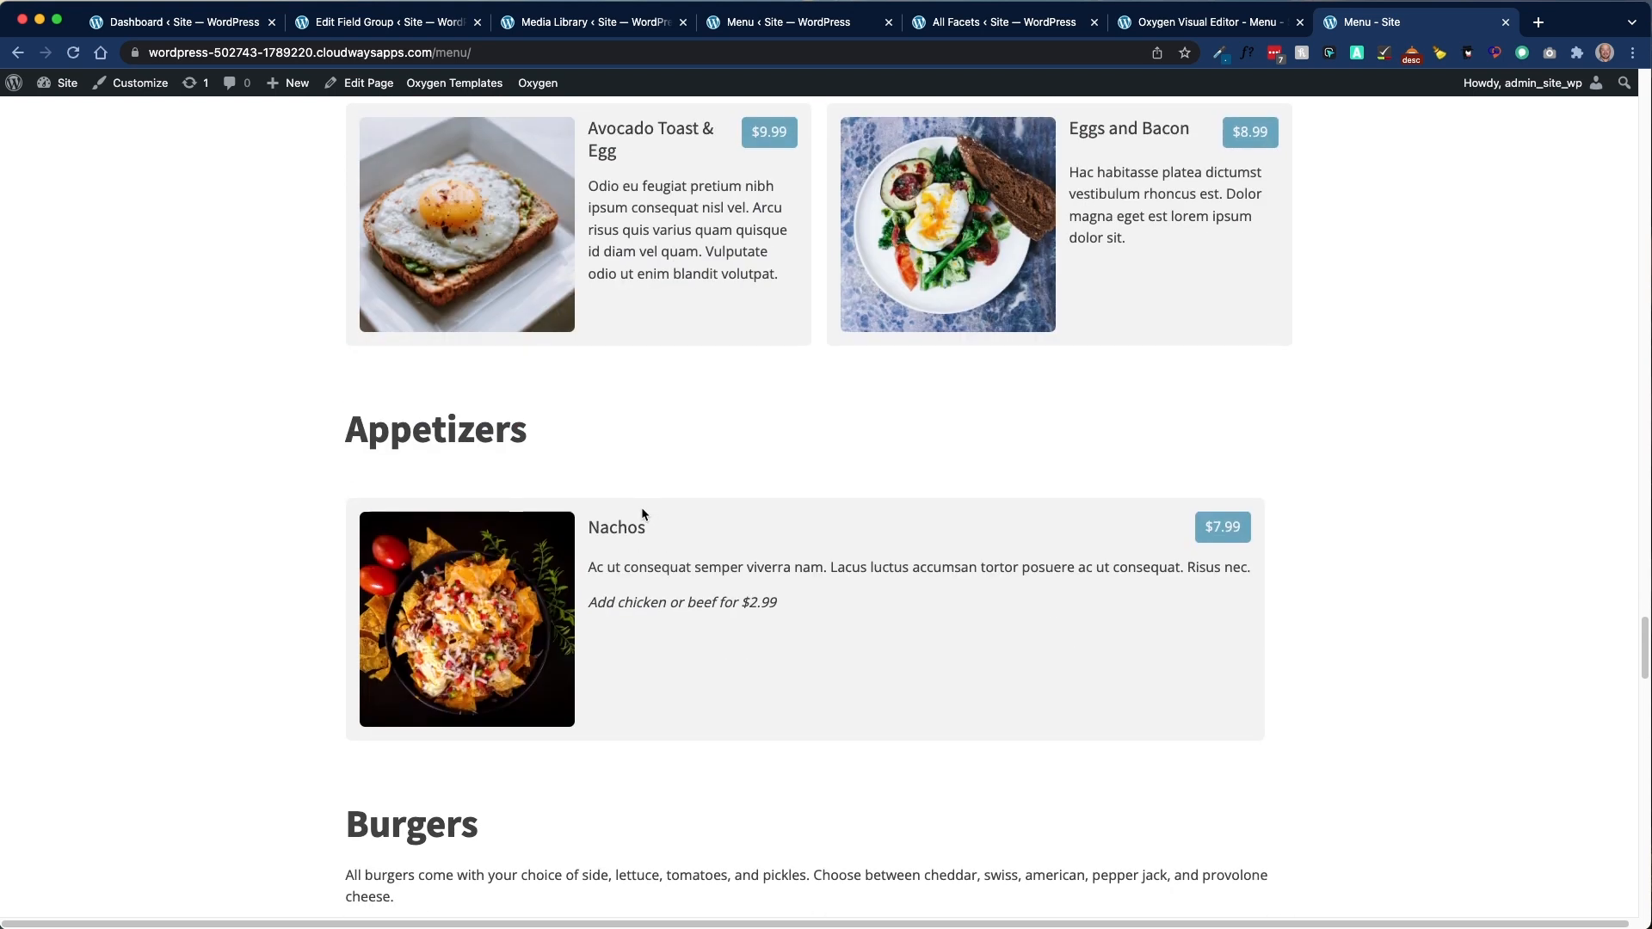
pyautogui.scroll(-8, 641, 514)
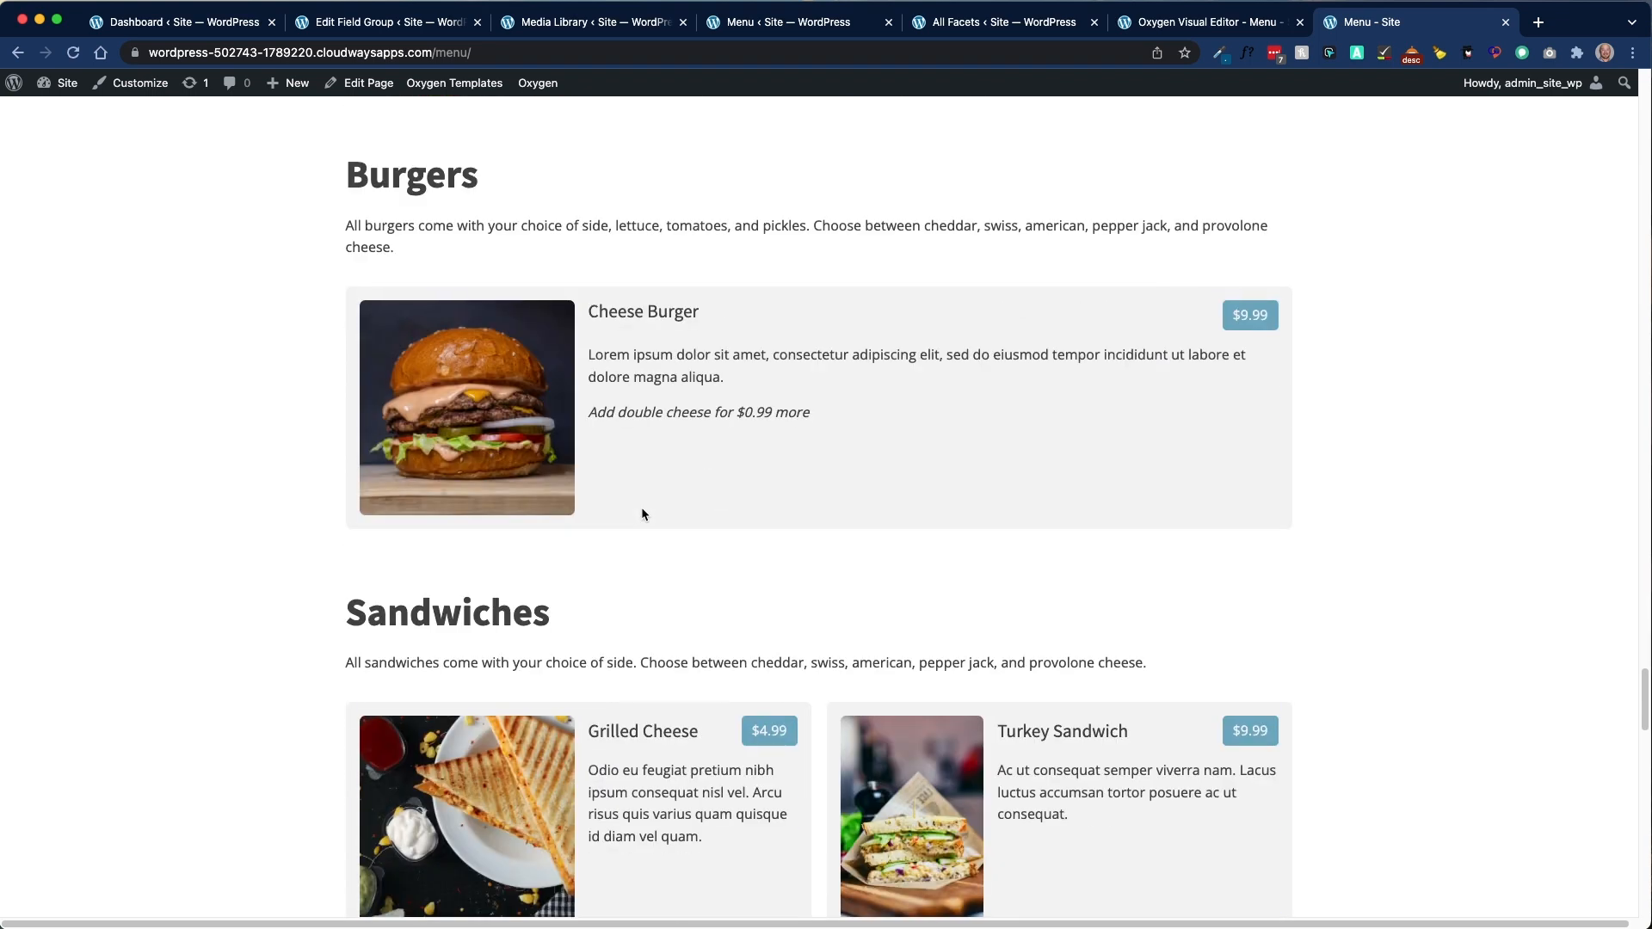
# Step: Look through the rest of the New York Location menu, from Sandwiches and Soups down to Beverages
pyautogui.scroll(-7, 642, 514)
pyautogui.scroll(-7, 380, 547)
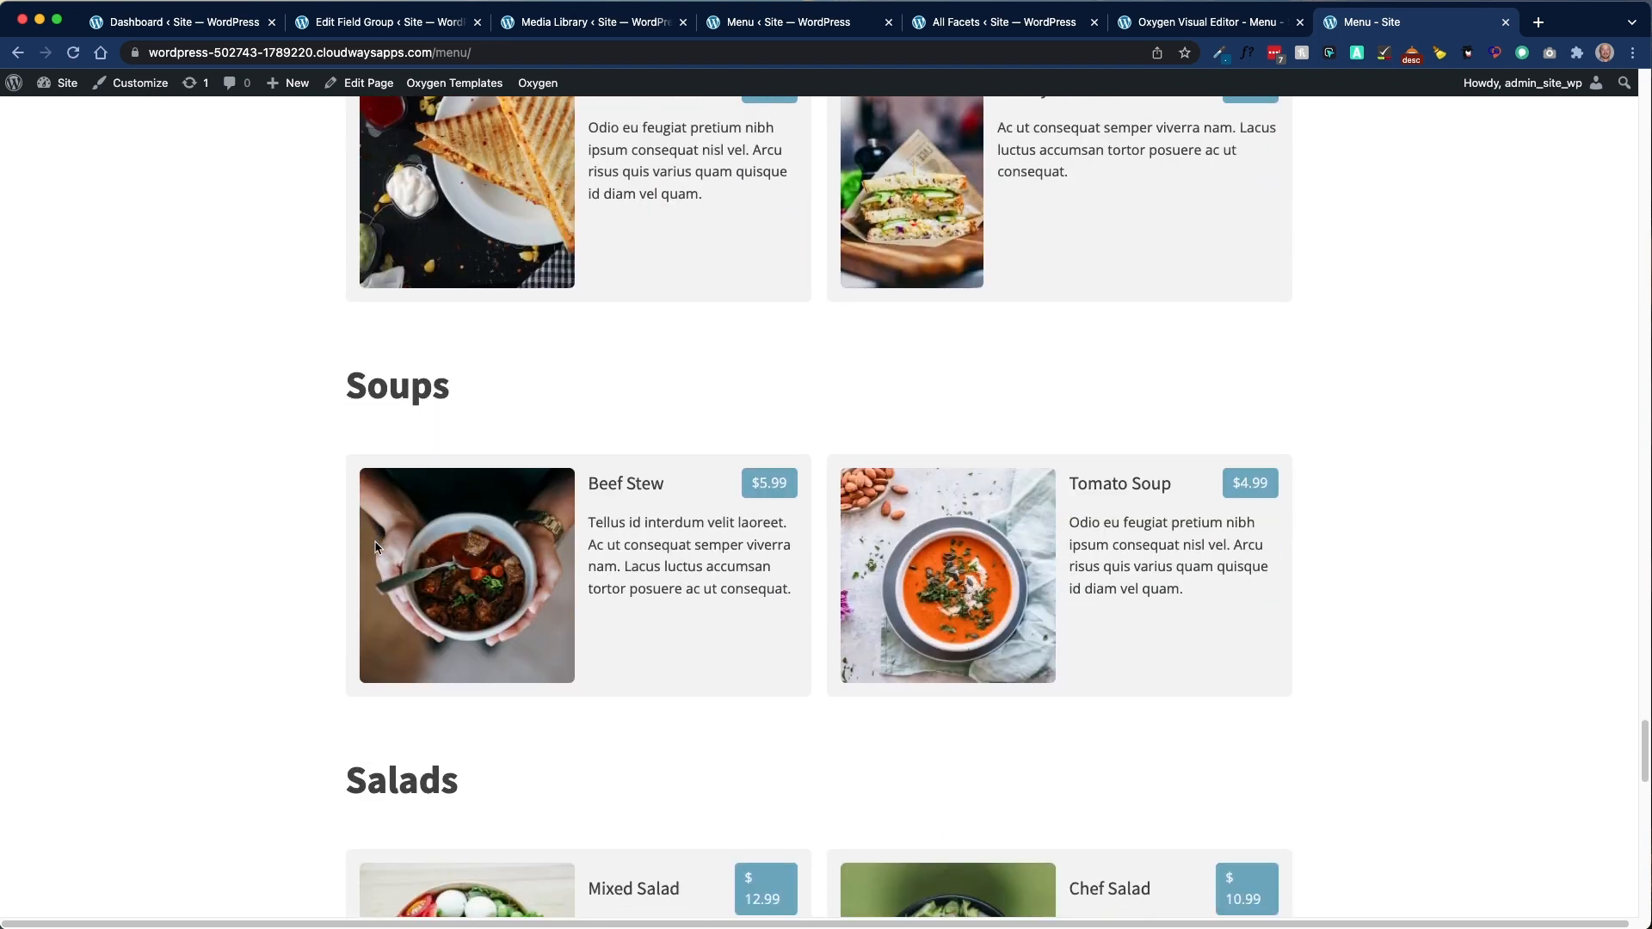
pyautogui.scroll(-10, 374, 547)
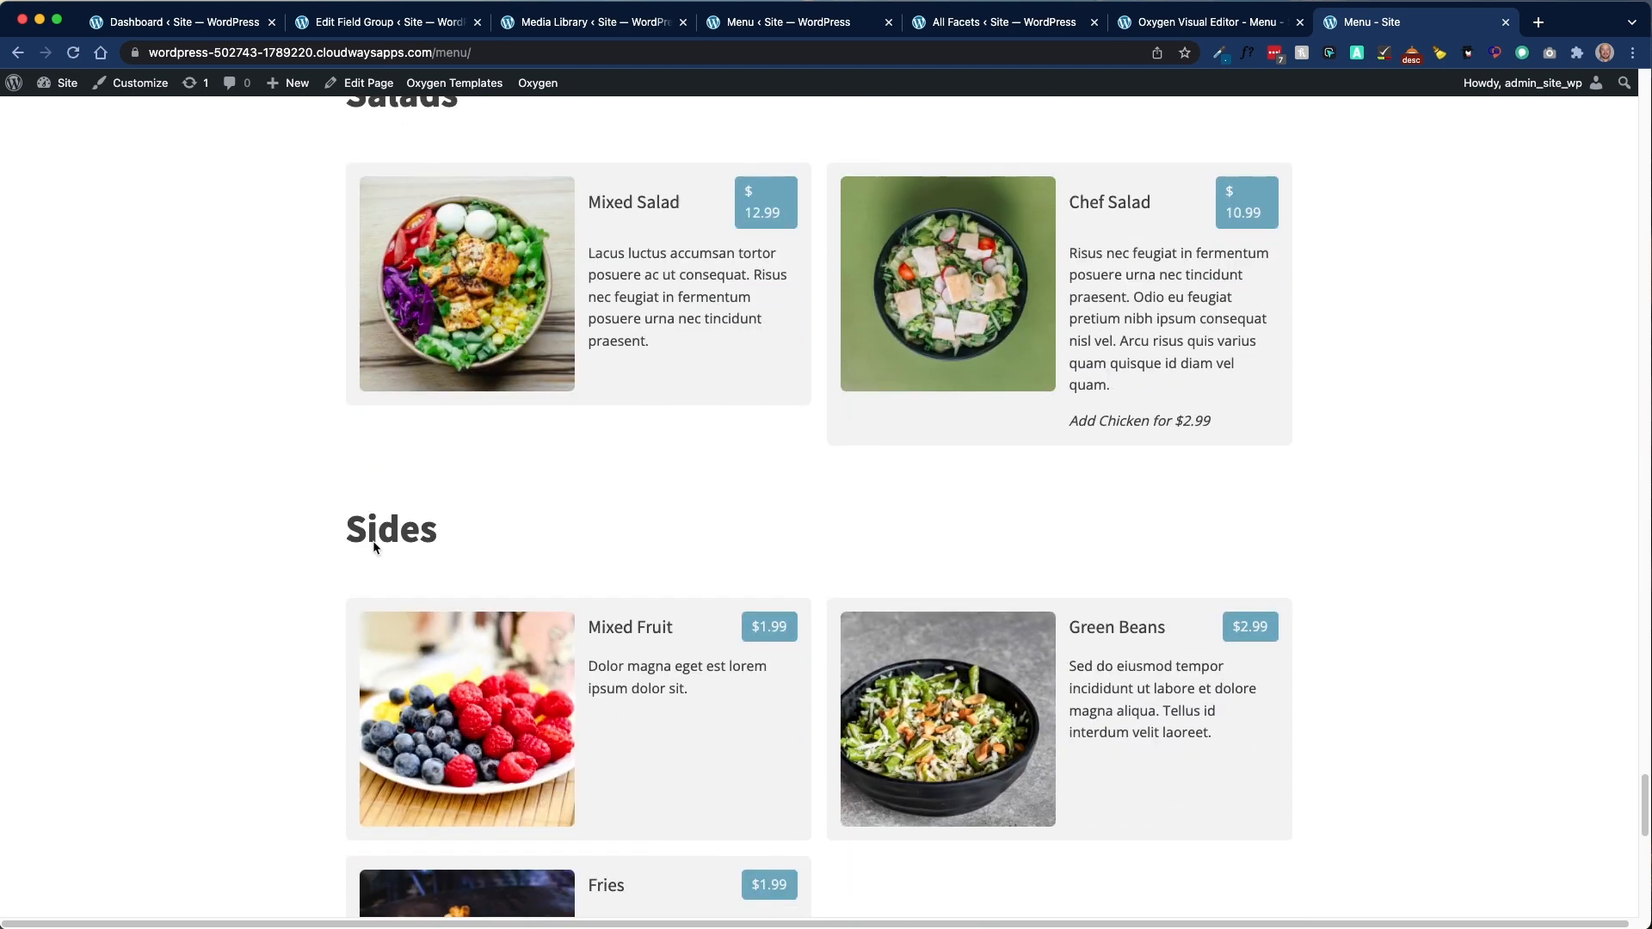
pyautogui.scroll(-4, 375, 546)
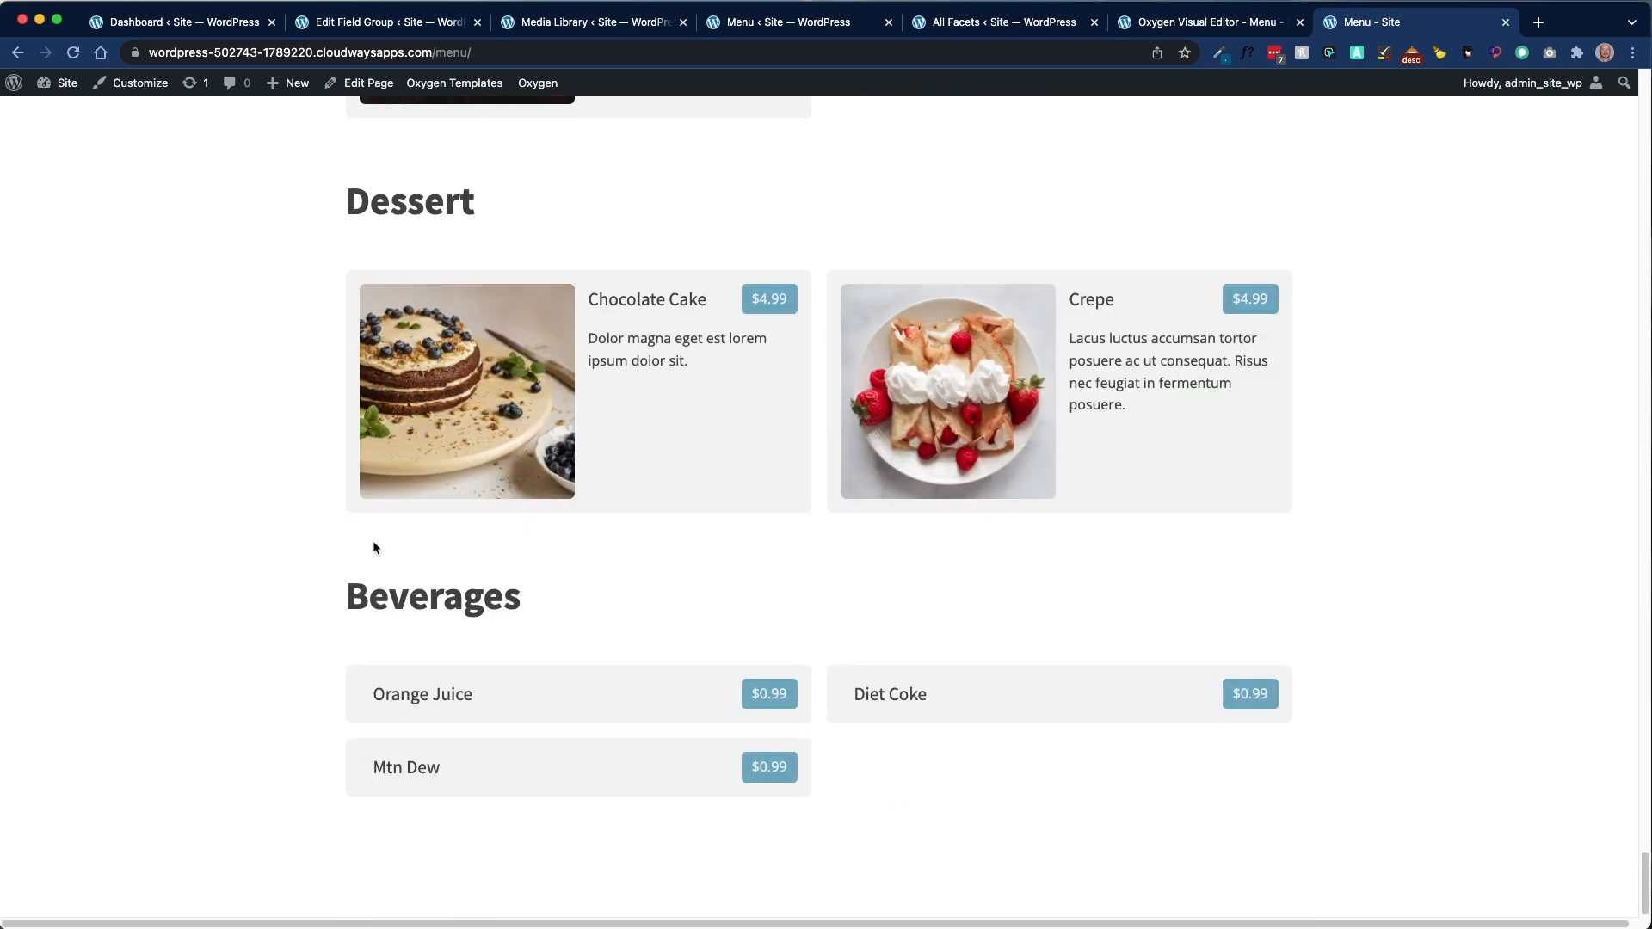
# Step: Switch the second menu layout to Boston Location and look through its sections from Featured Menu to Beverages
pyautogui.scroll(20, 375, 540)
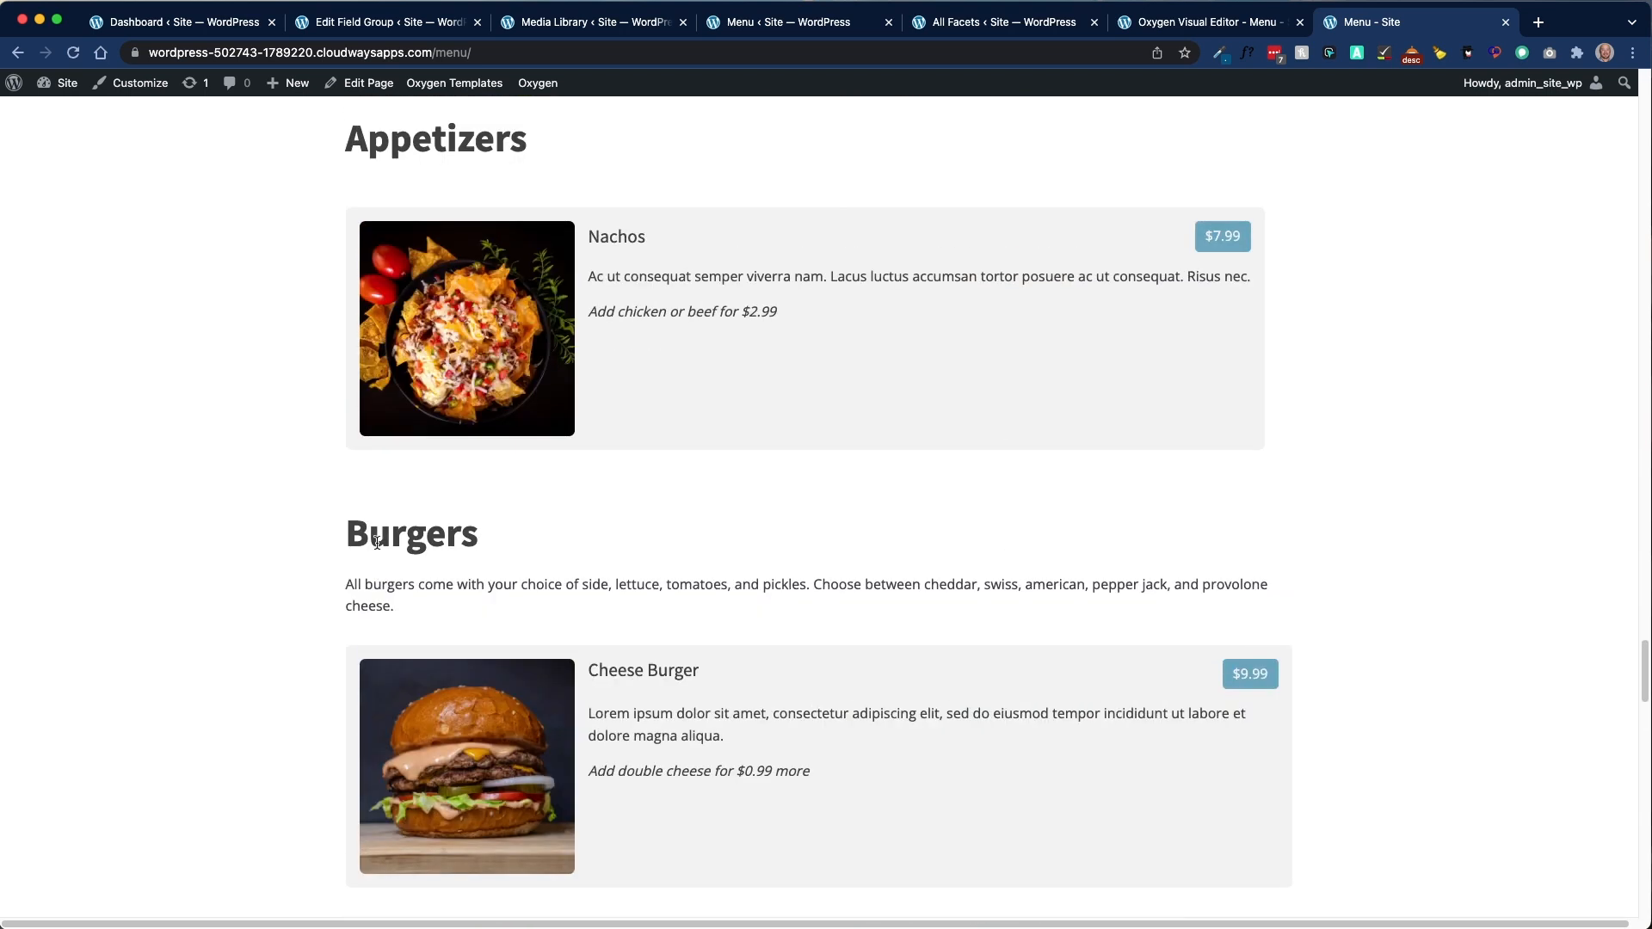
pyautogui.scroll(5, 376, 542)
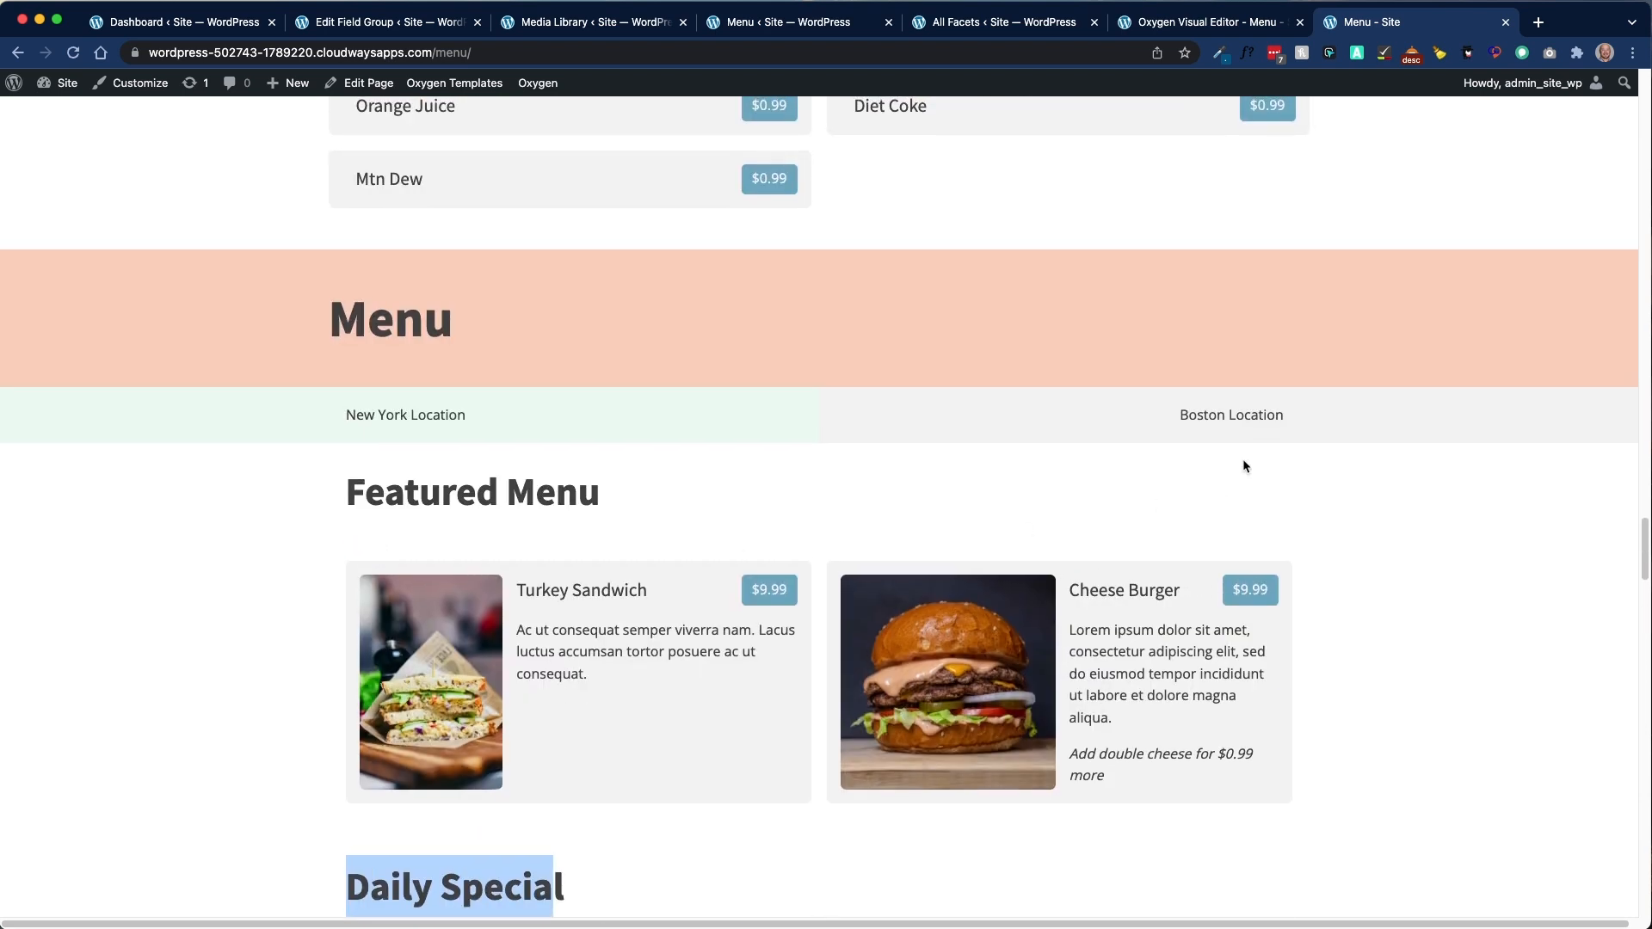
pyautogui.click(1243, 430)
pyautogui.scroll(-3, 507, 468)
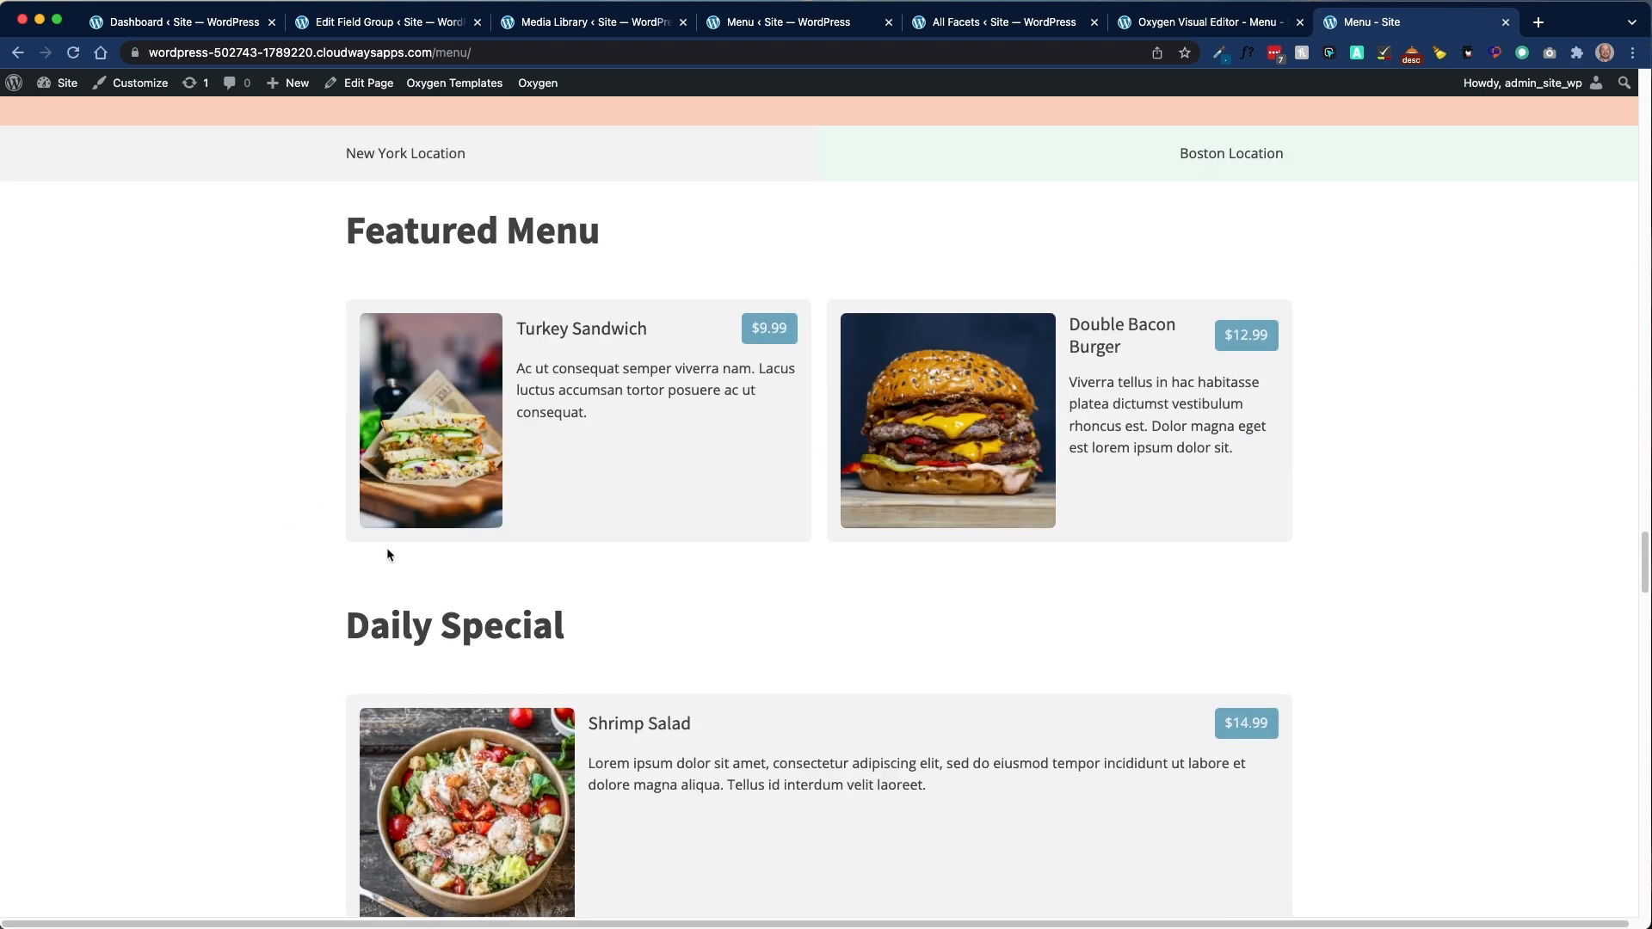
pyautogui.scroll(-6, 385, 545)
pyautogui.scroll(-20, 377, 550)
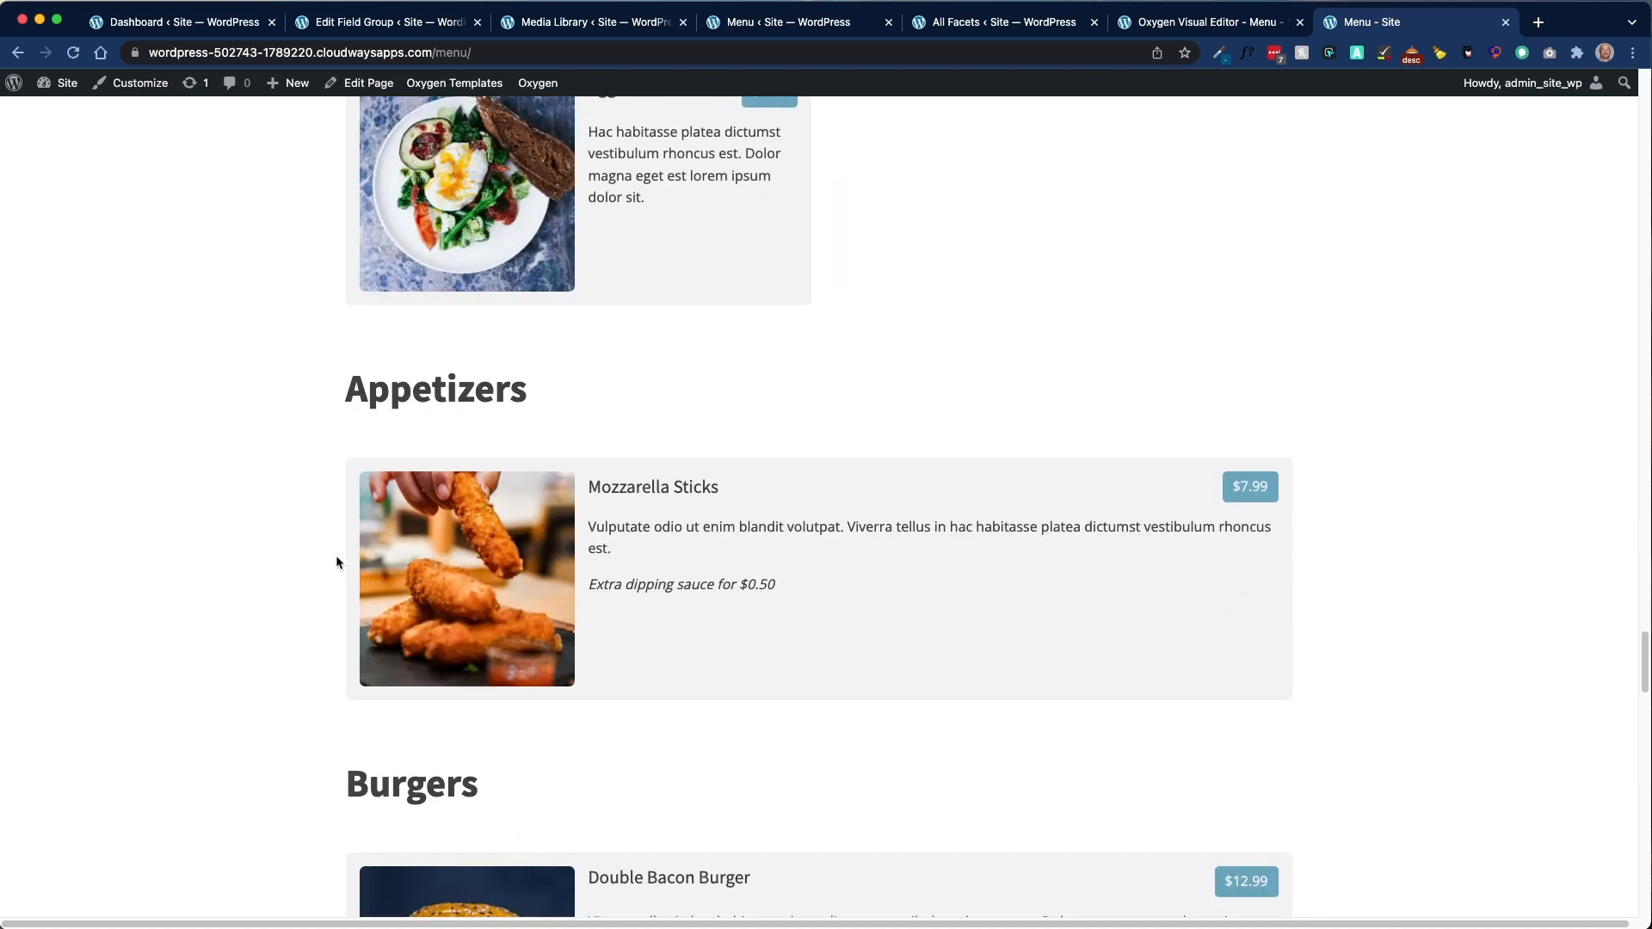
pyautogui.scroll(-15, 338, 563)
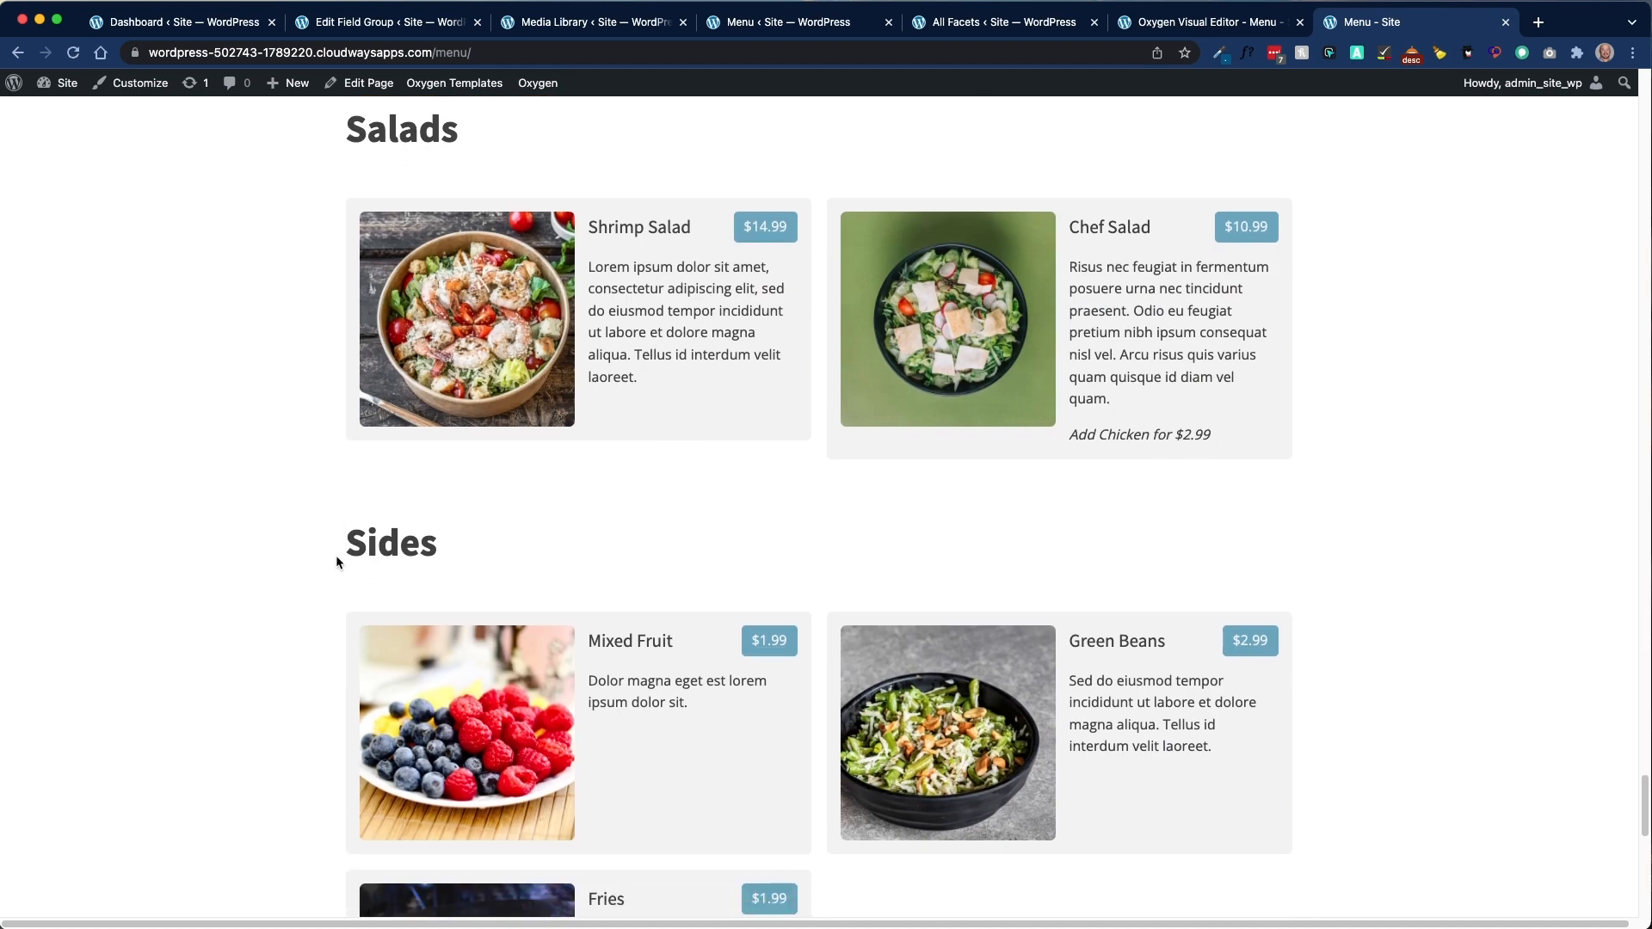
pyautogui.scroll(-2, 341, 564)
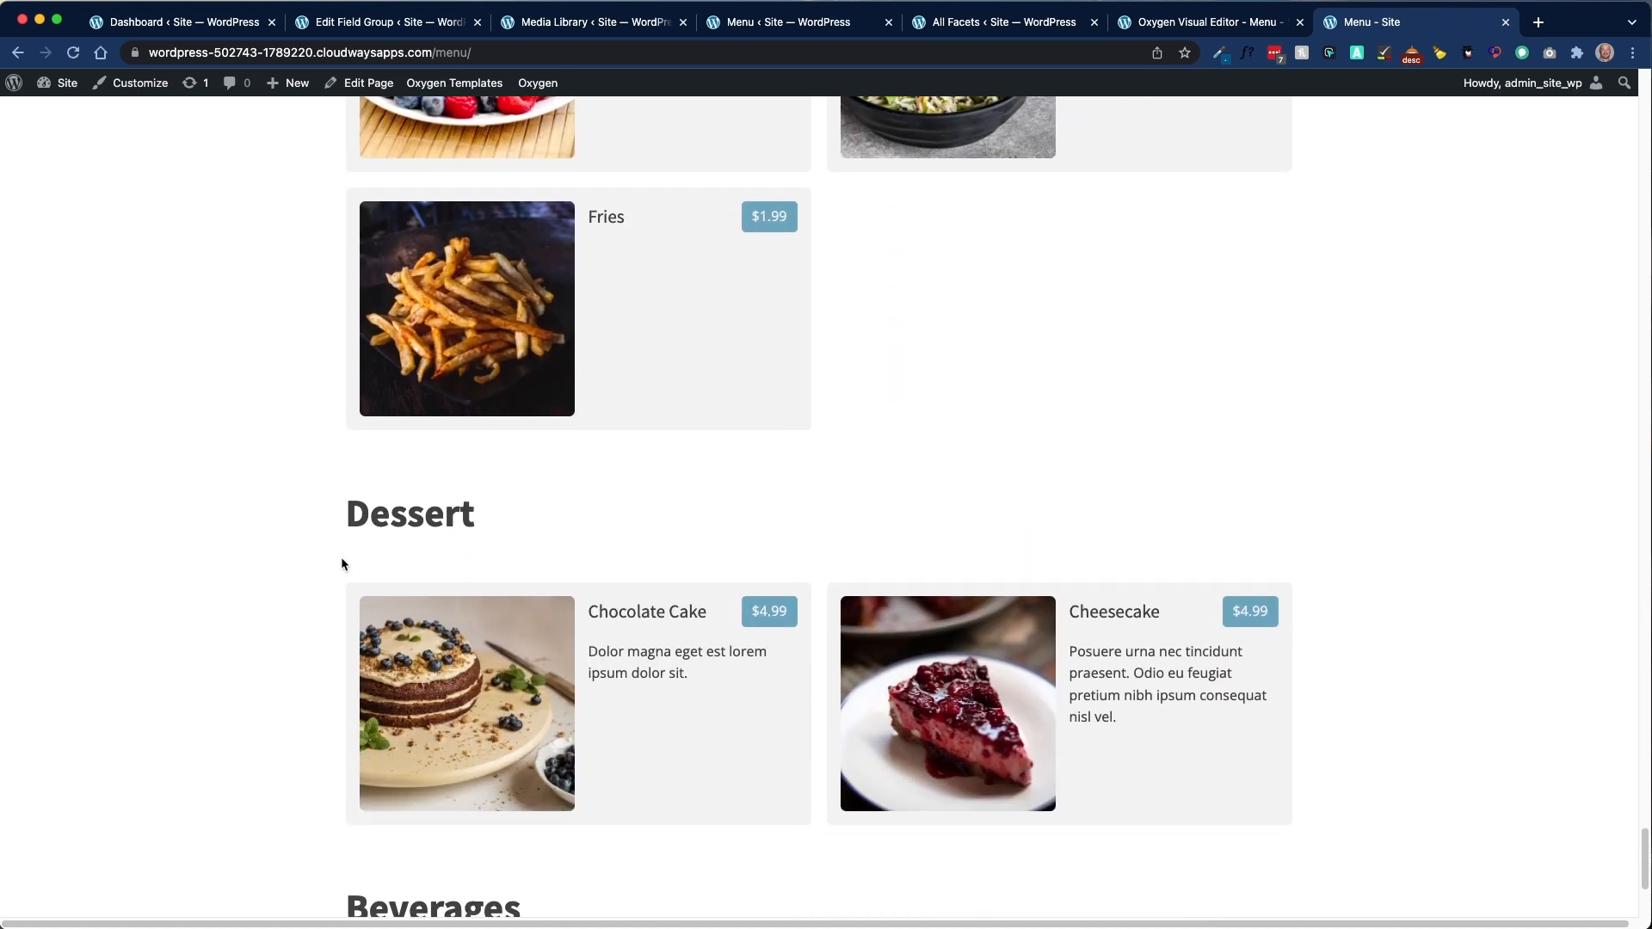
pyautogui.scroll(-4, 341, 564)
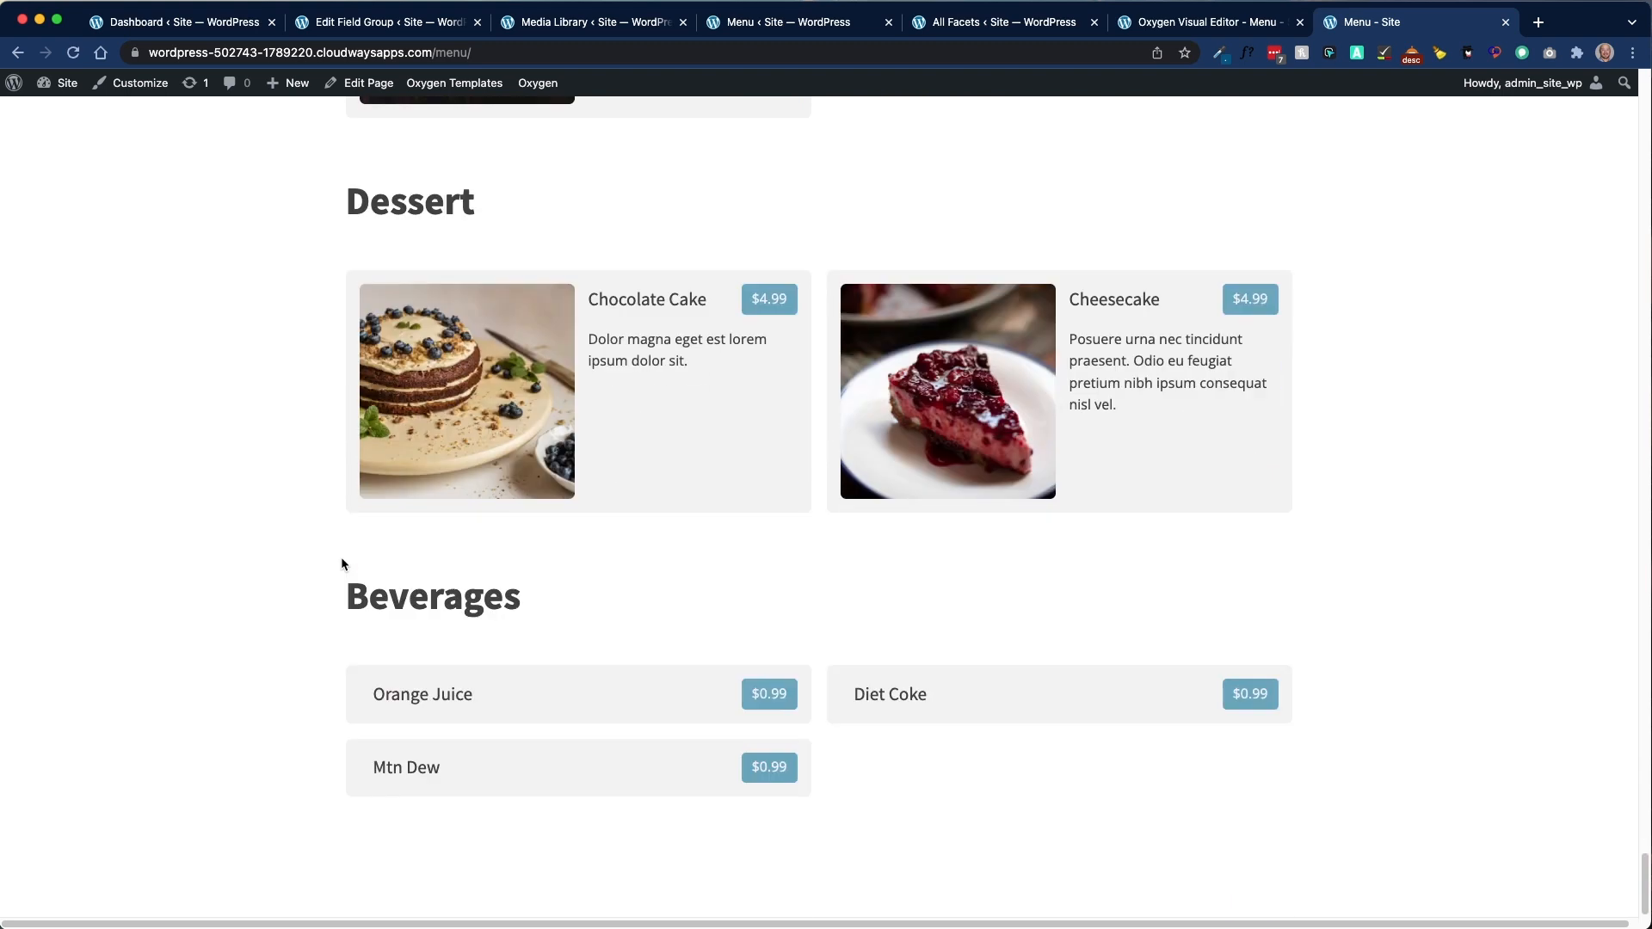
# Step: Return to the start of the Boston Location menu and examine its Featured Menu, Daily Special and Breakfast sections
pyautogui.scroll(20, 337, 560)
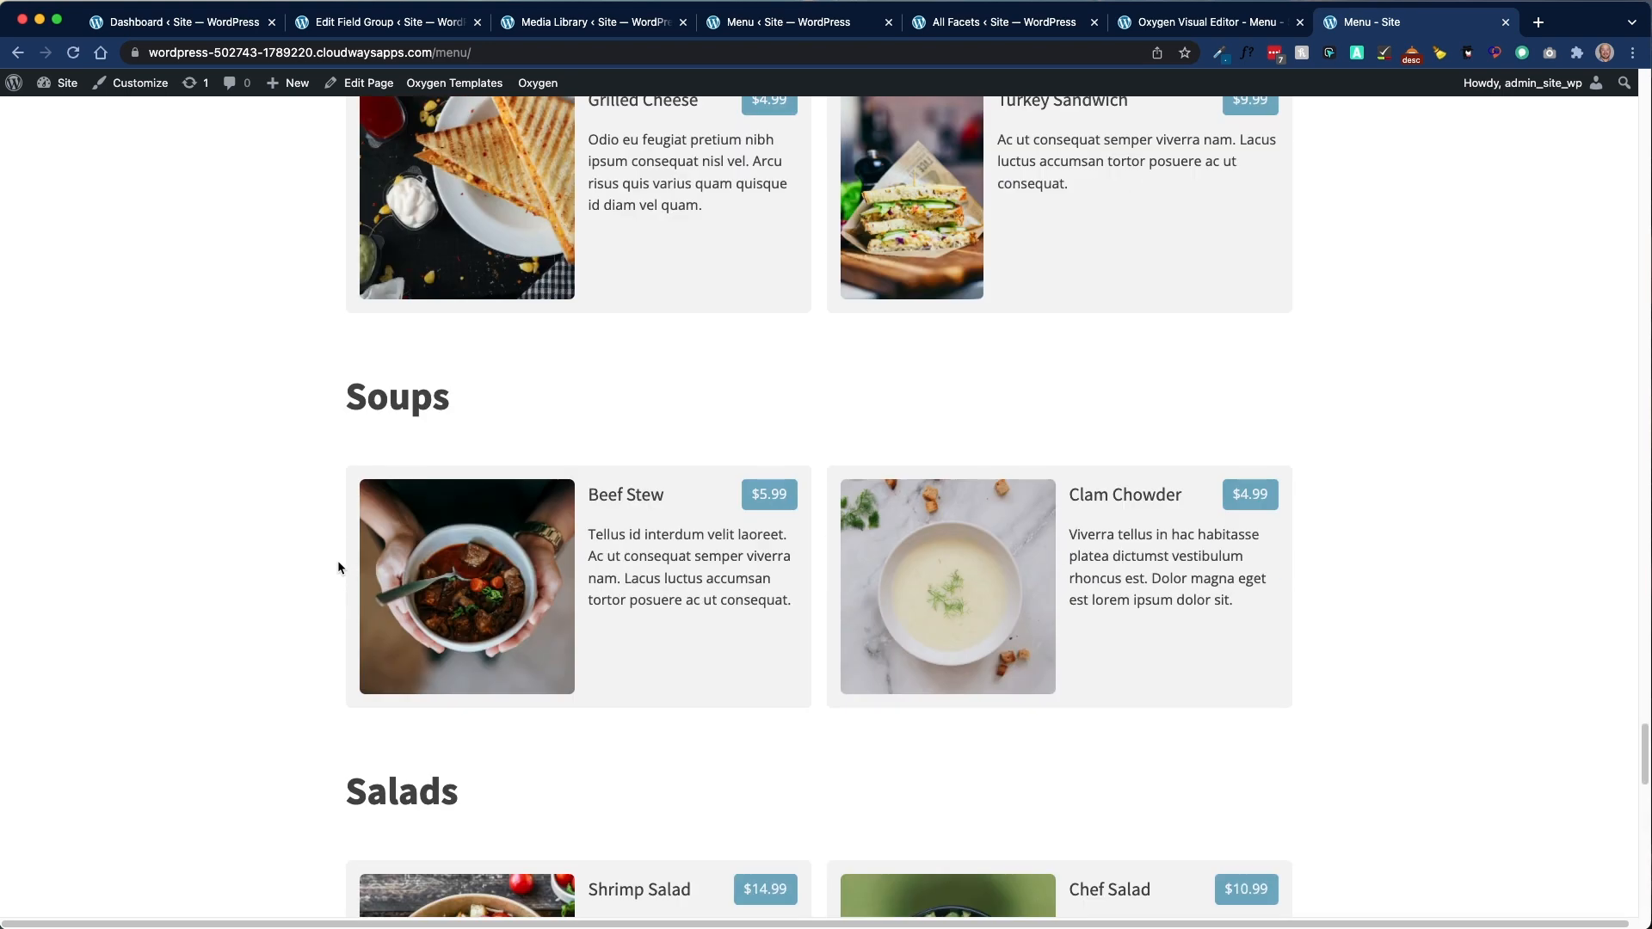
pyautogui.scroll(12, 337, 567)
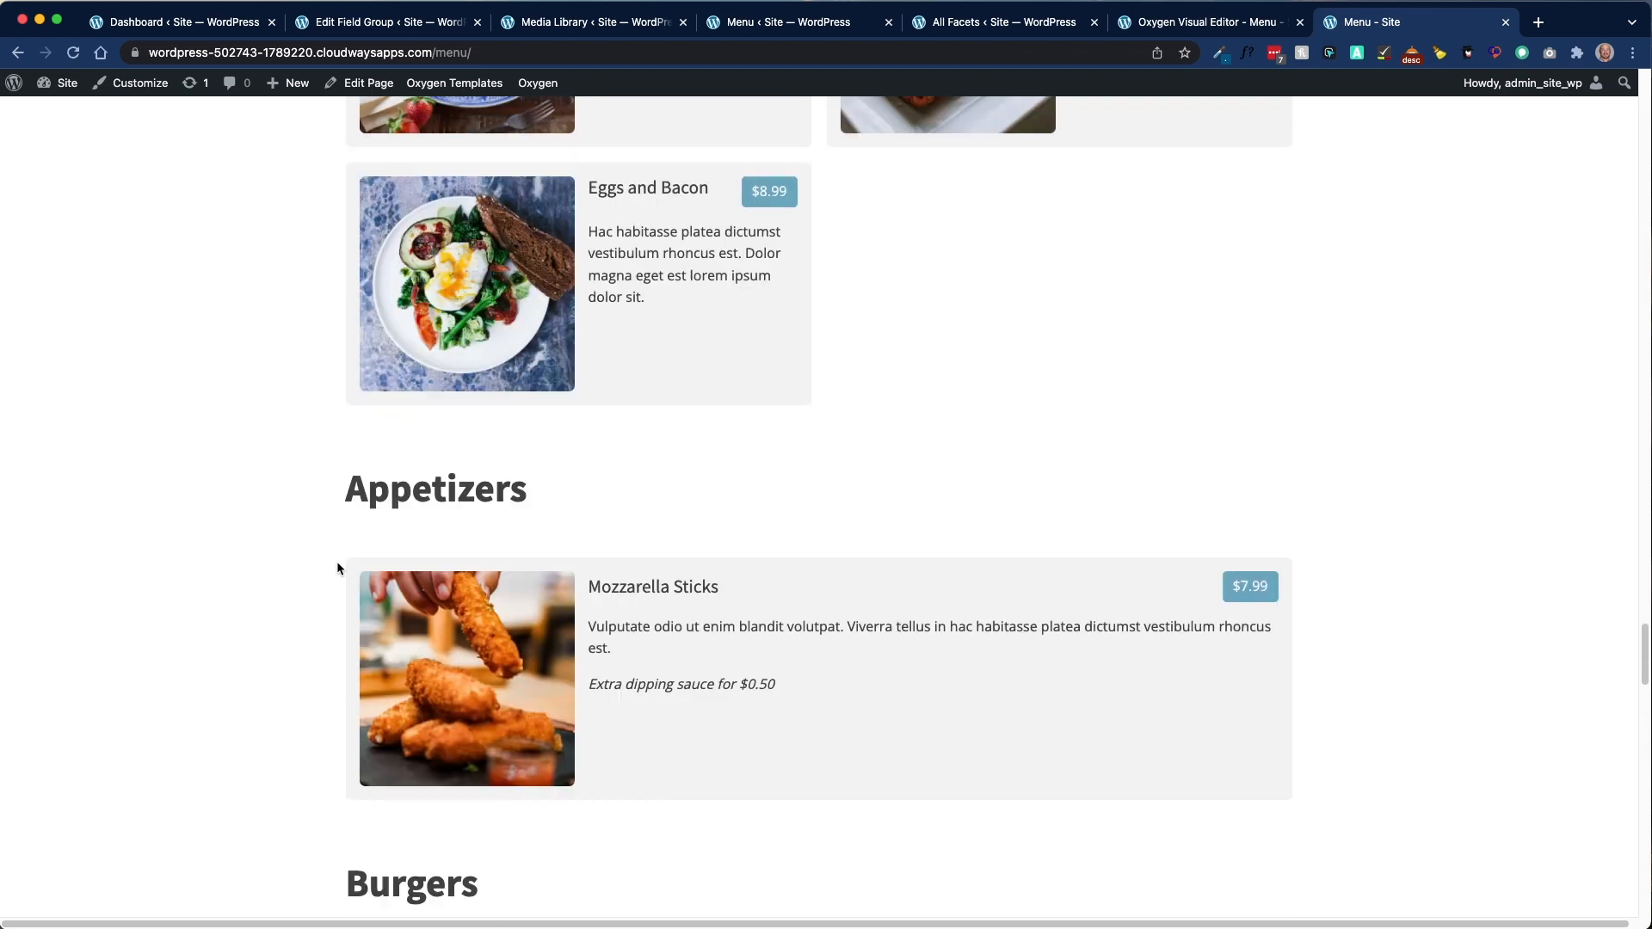
pyautogui.scroll(14, 338, 568)
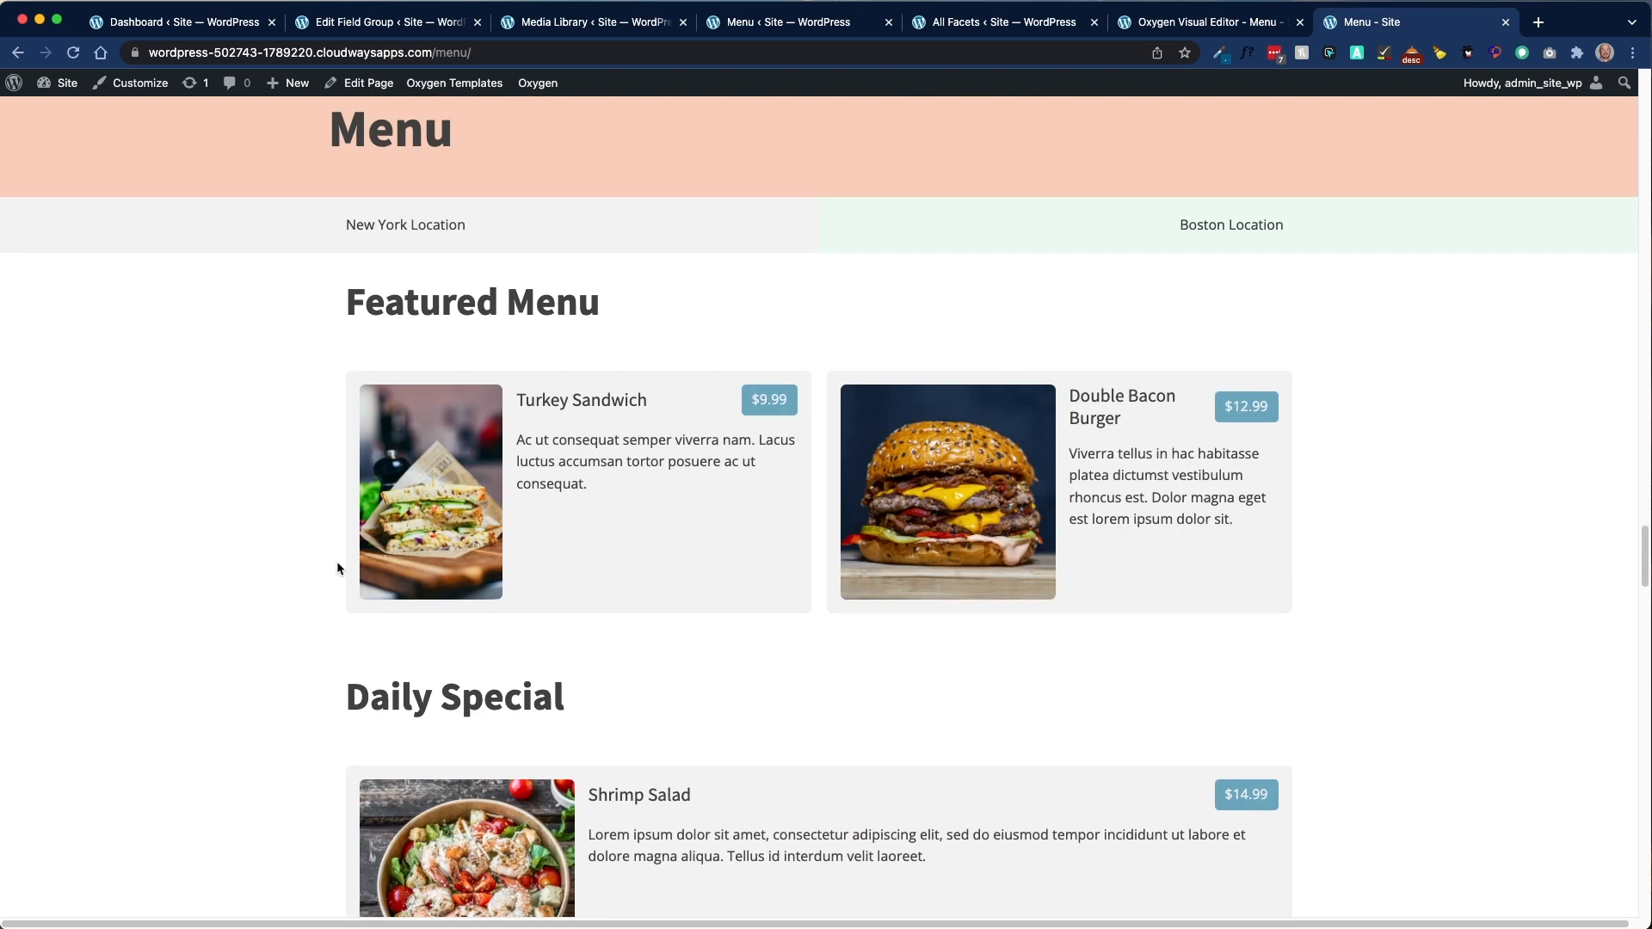
pyautogui.scroll(-7, 357, 573)
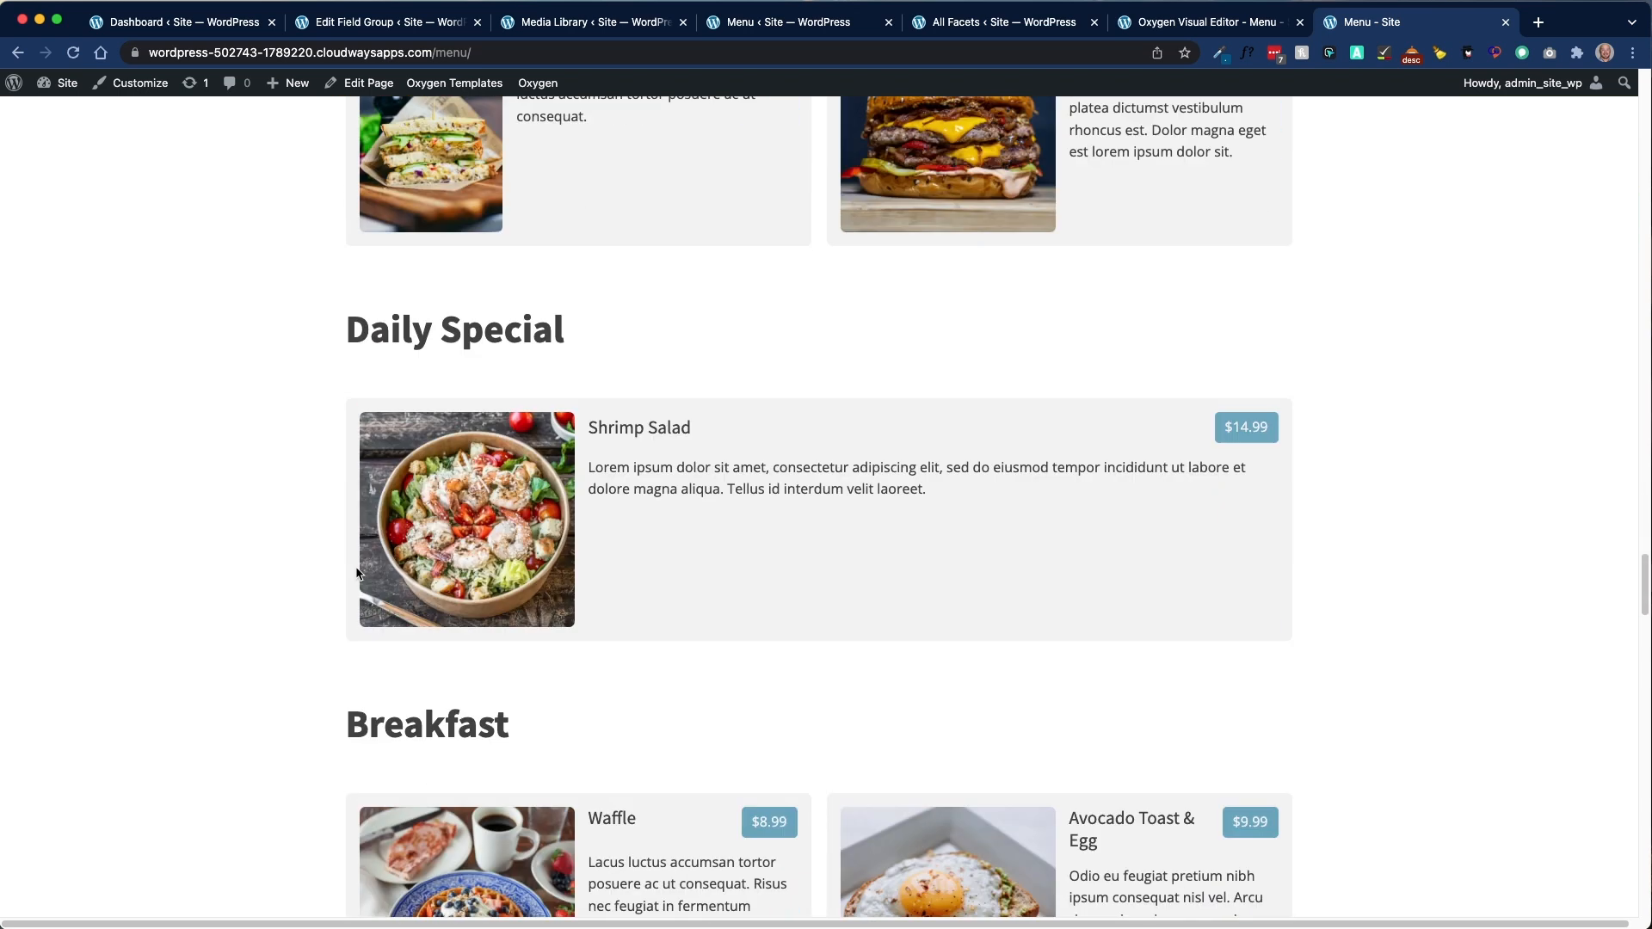
pyautogui.scroll(-1, 358, 573)
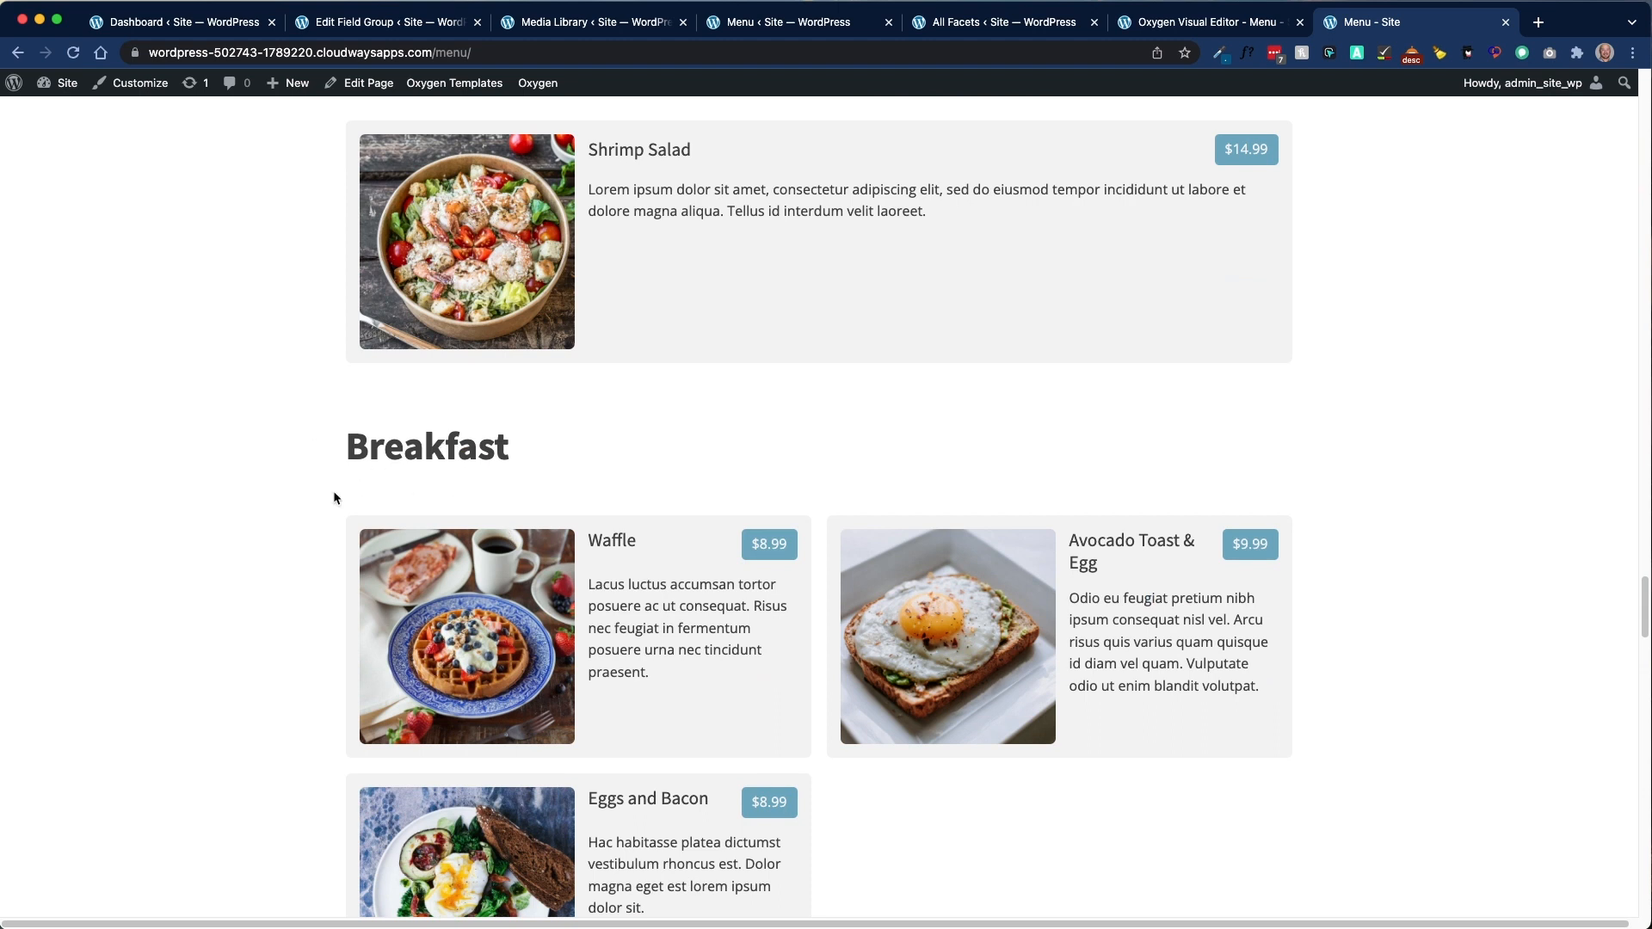
pyautogui.scroll(-1, 337, 499)
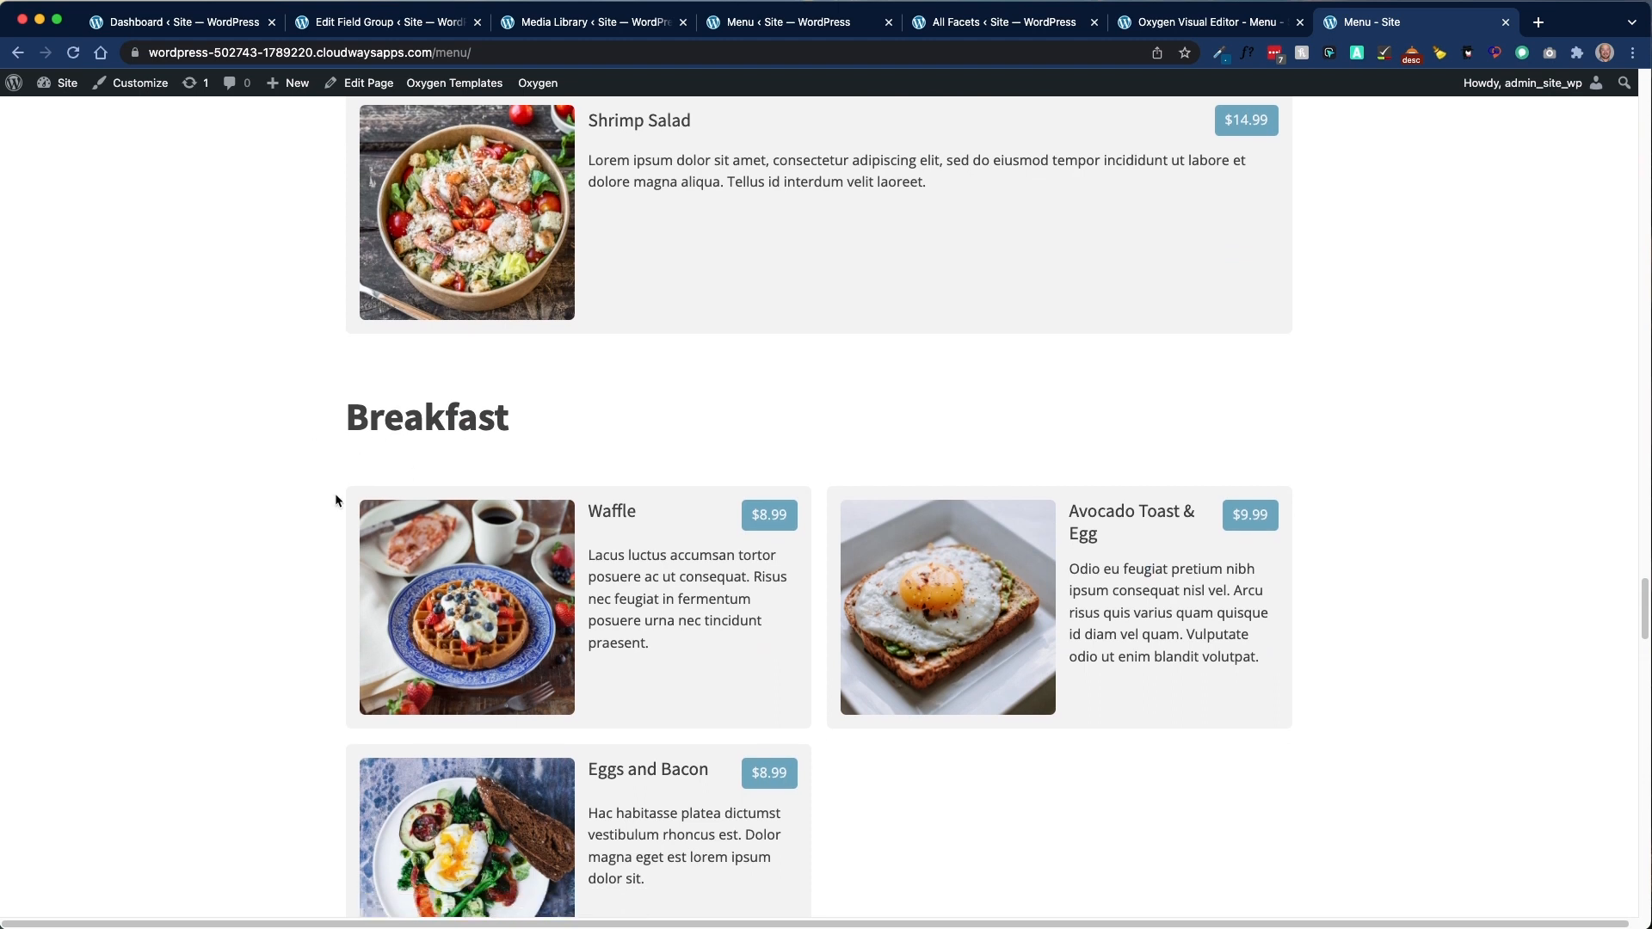
pyautogui.scroll(-1, 337, 502)
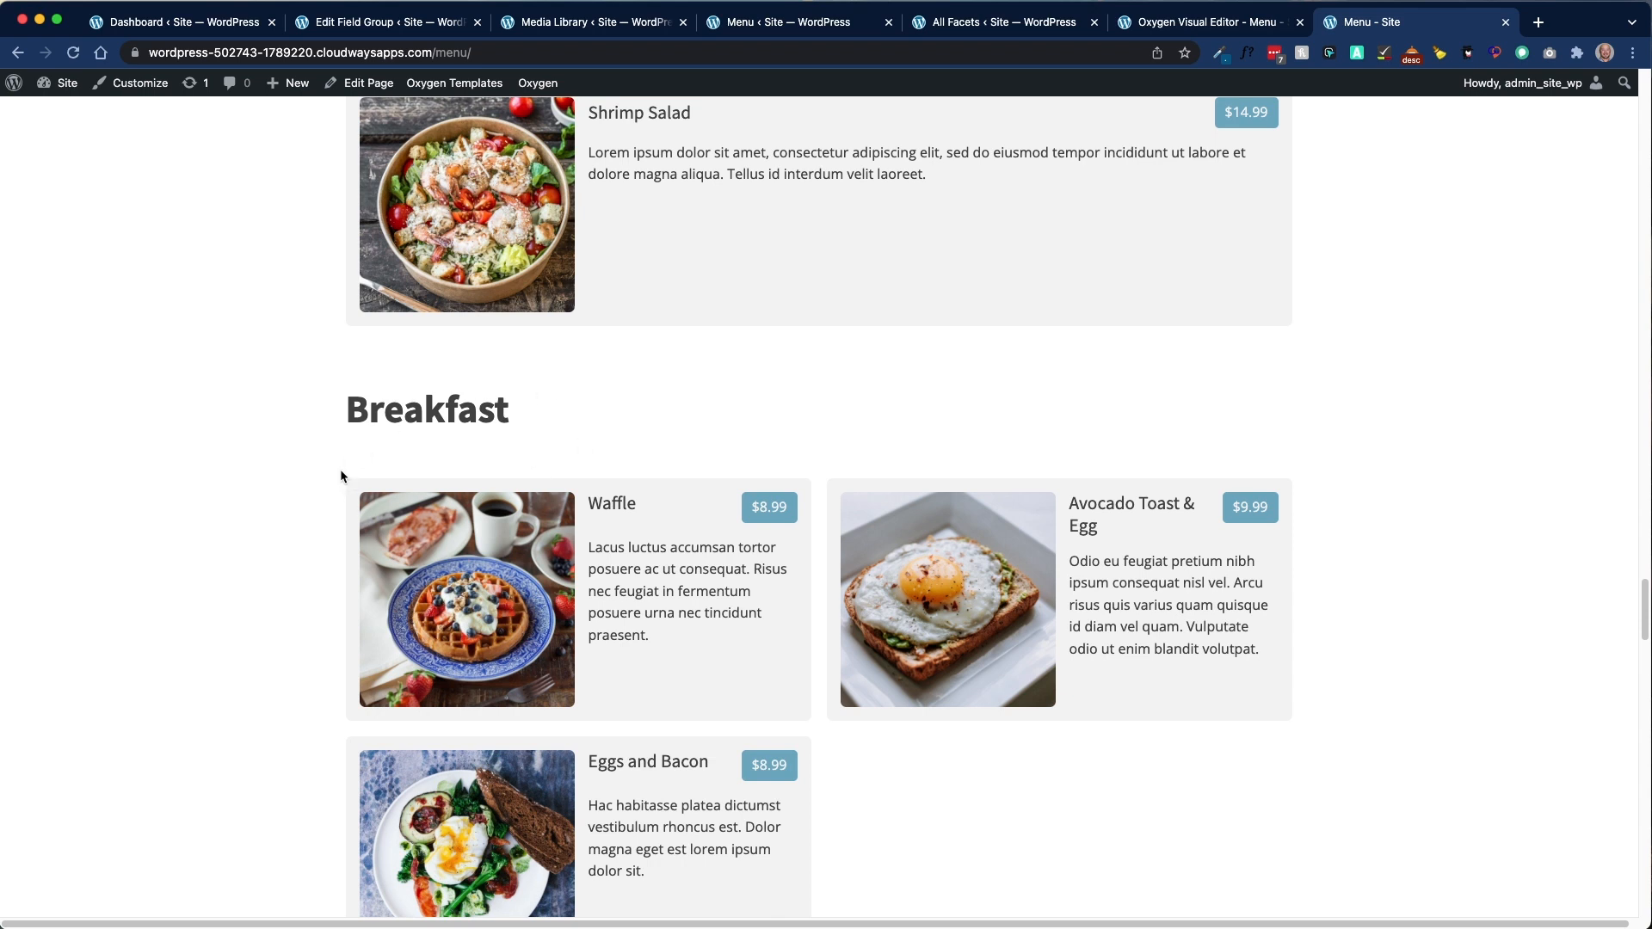
pyautogui.scroll(-1, 315, 521)
pyautogui.scroll(-5, 315, 520)
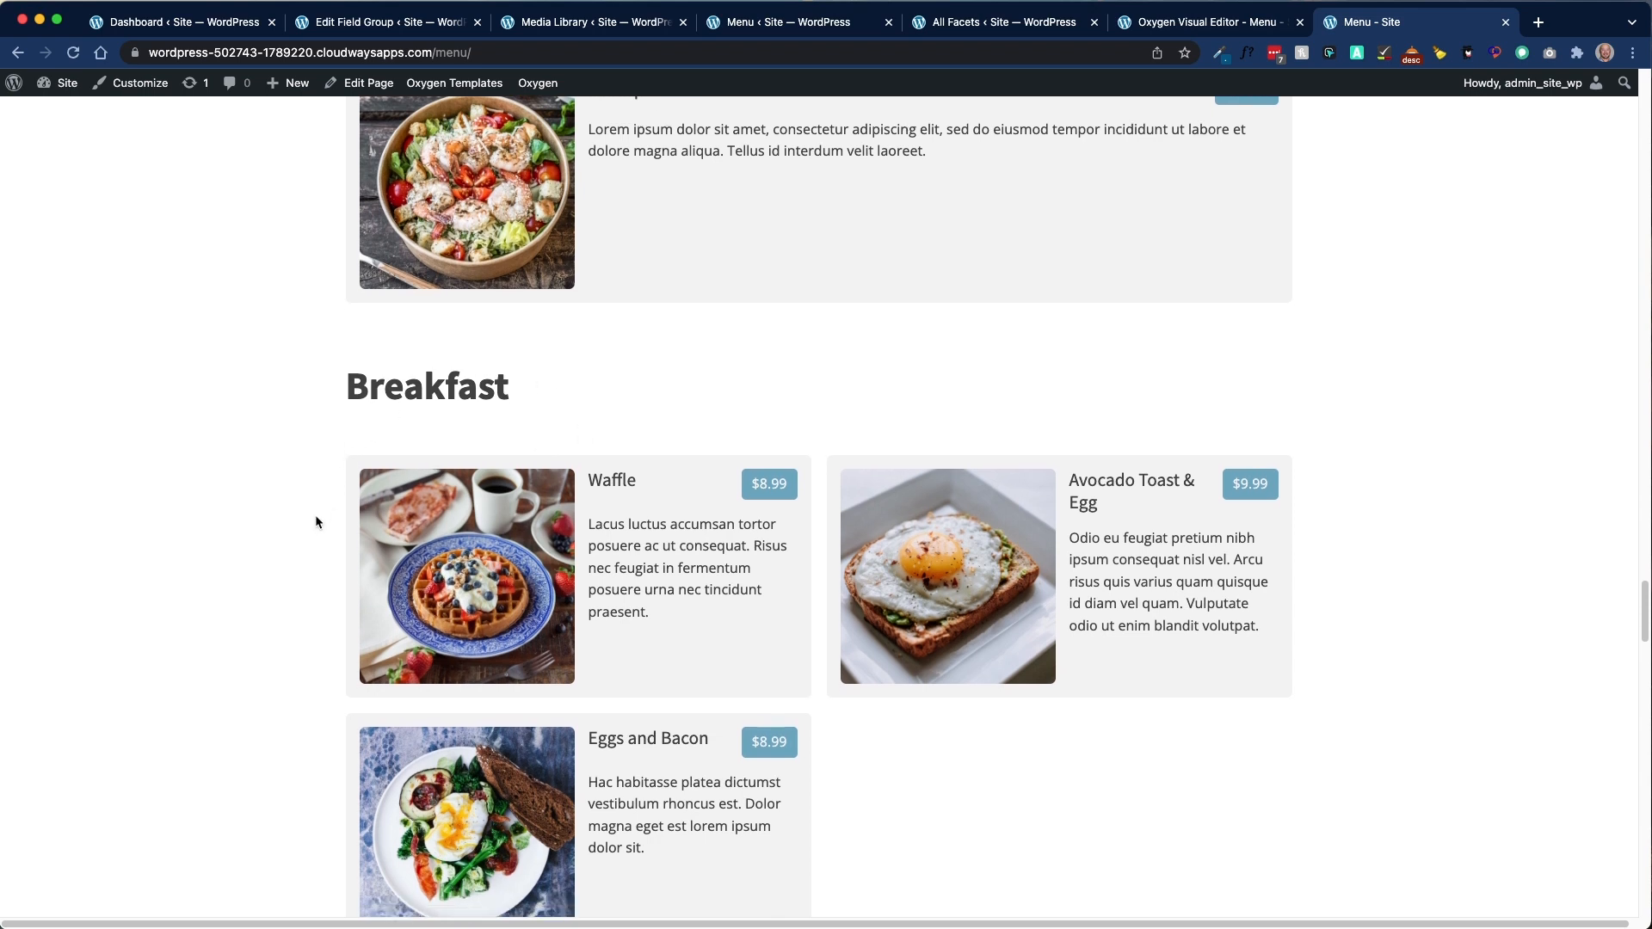
pyautogui.scroll(-2, 316, 518)
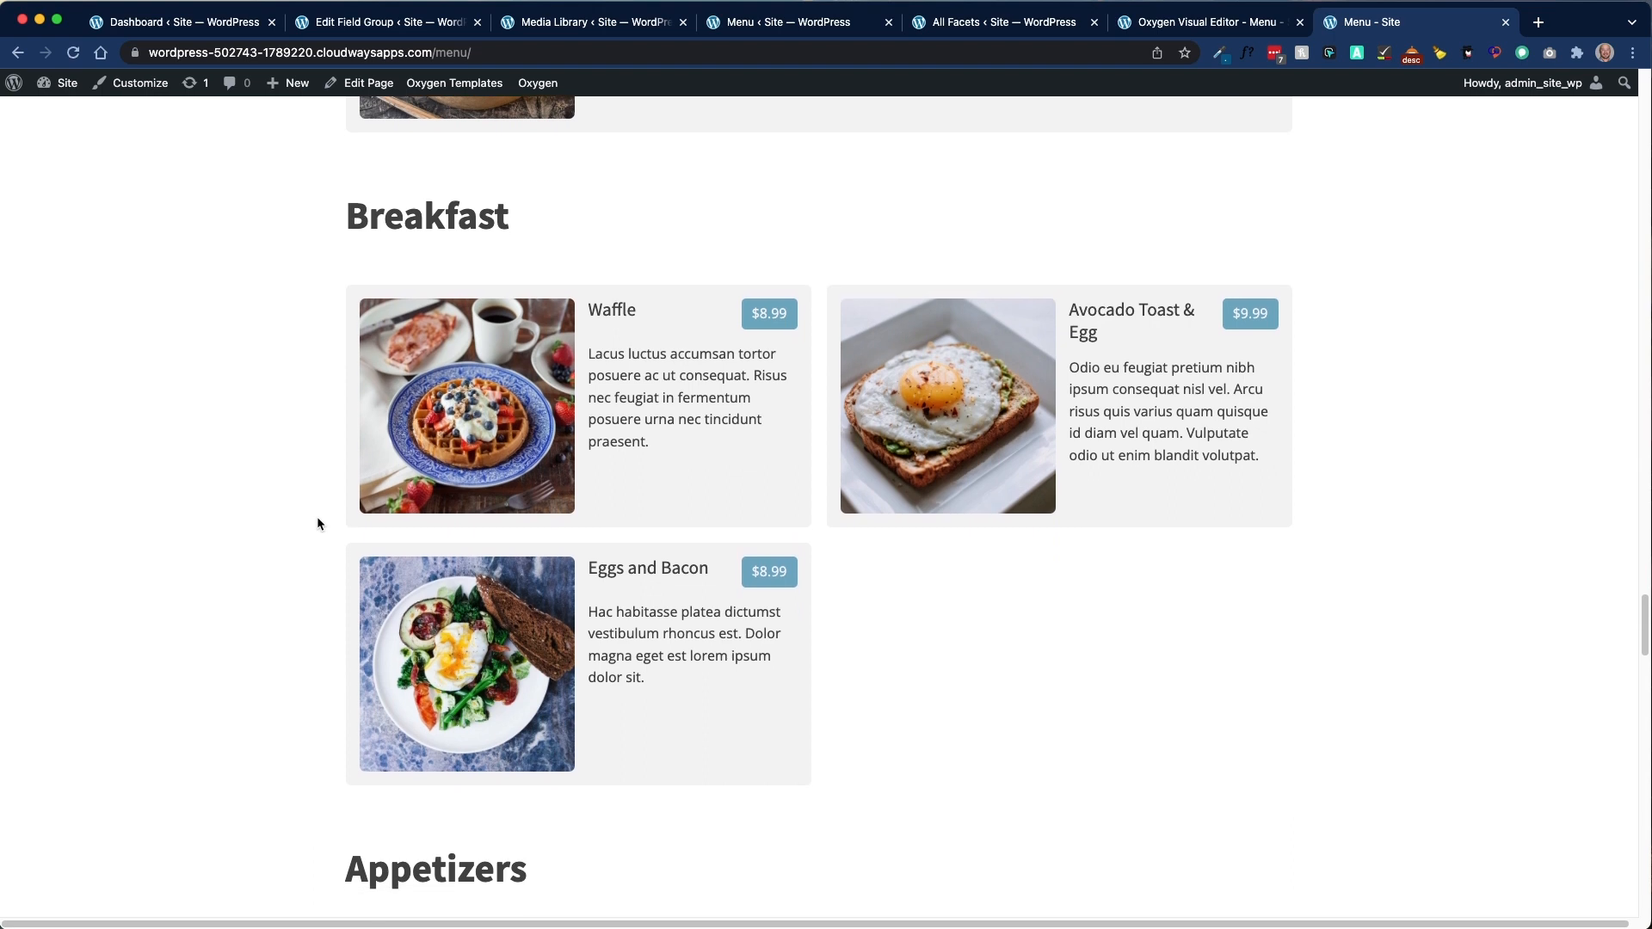
# Step: Examine the Boston Location menu's category headings and items from Appetizers through Salads
pyautogui.scroll(-15, 320, 523)
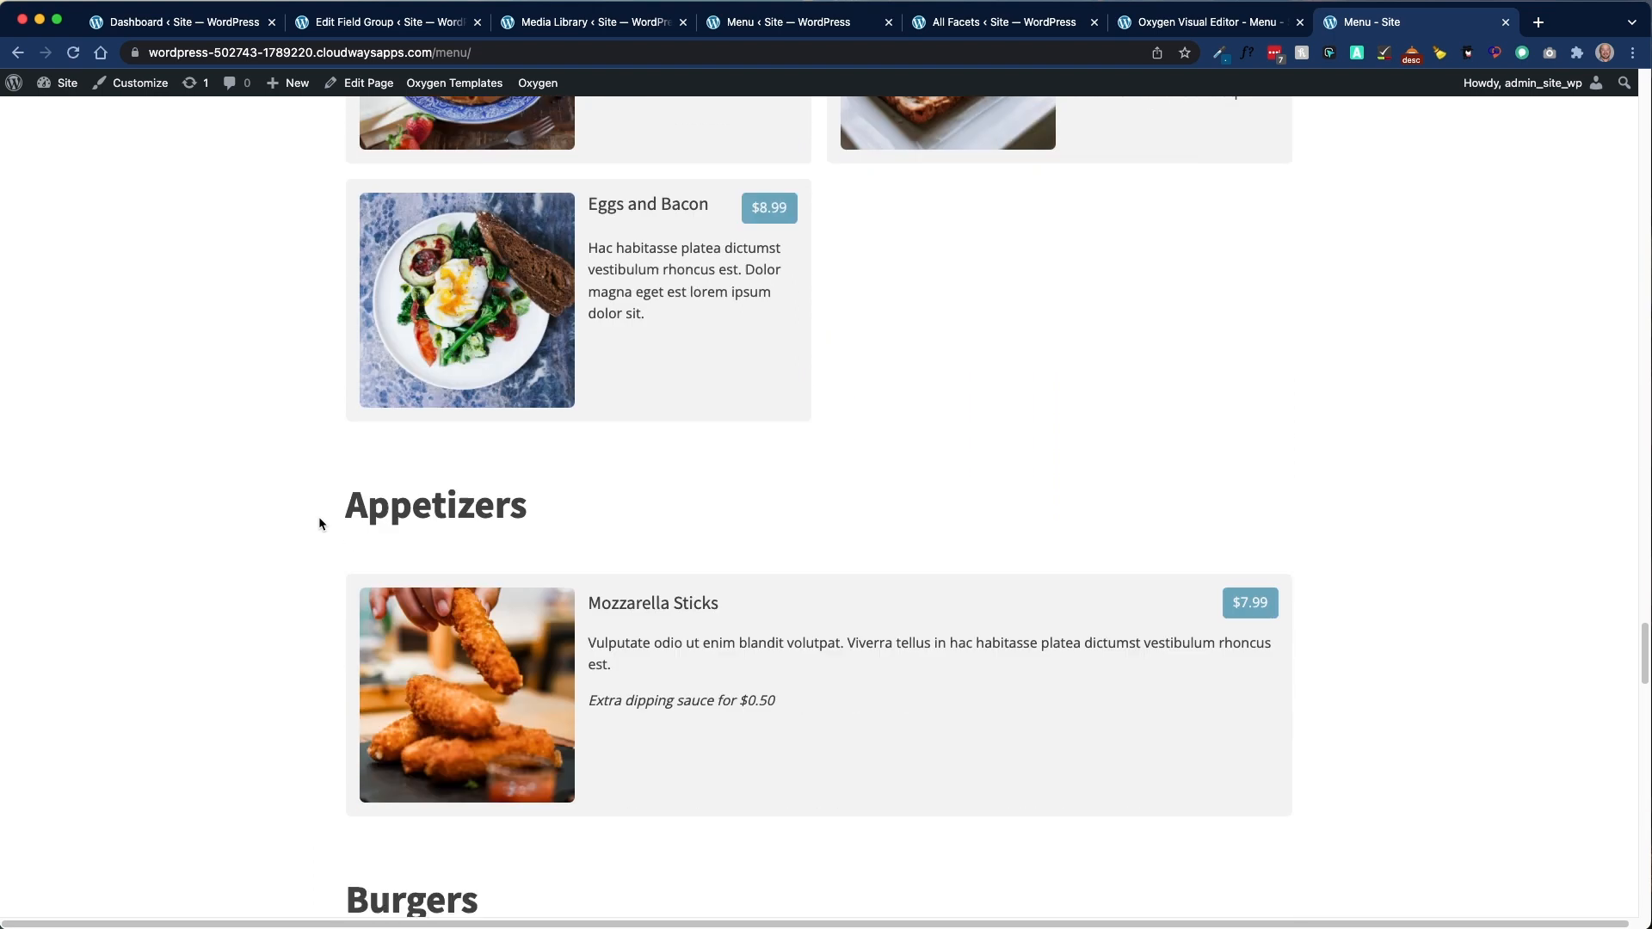
pyautogui.scroll(-5, 331, 508)
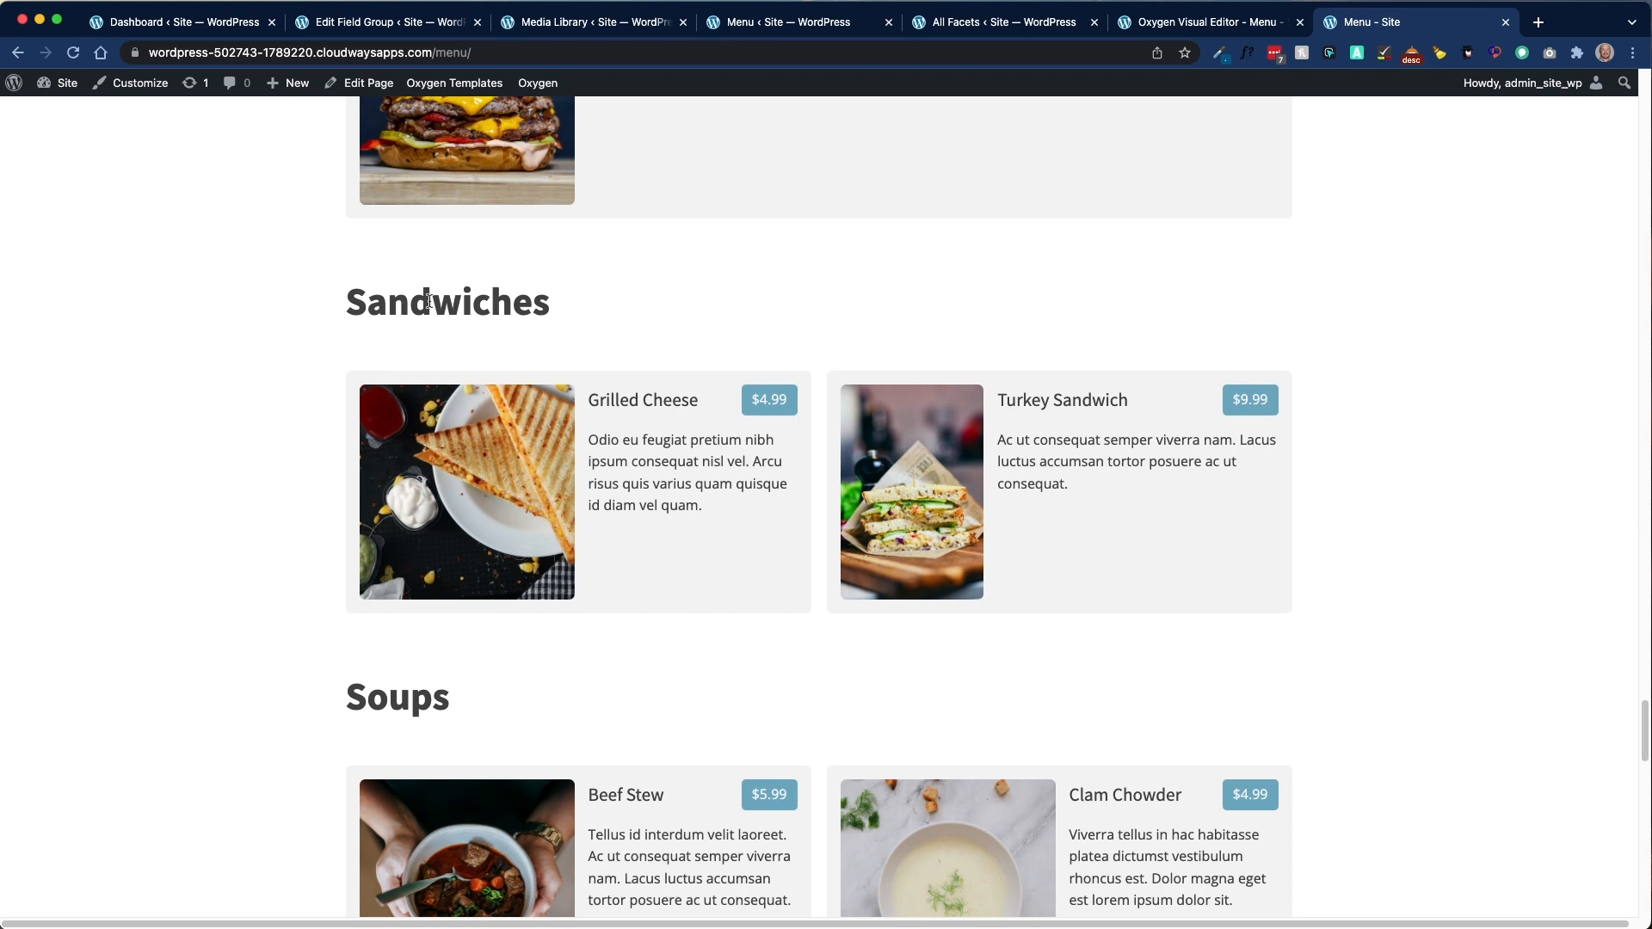
pyautogui.scroll(12, 310, 405)
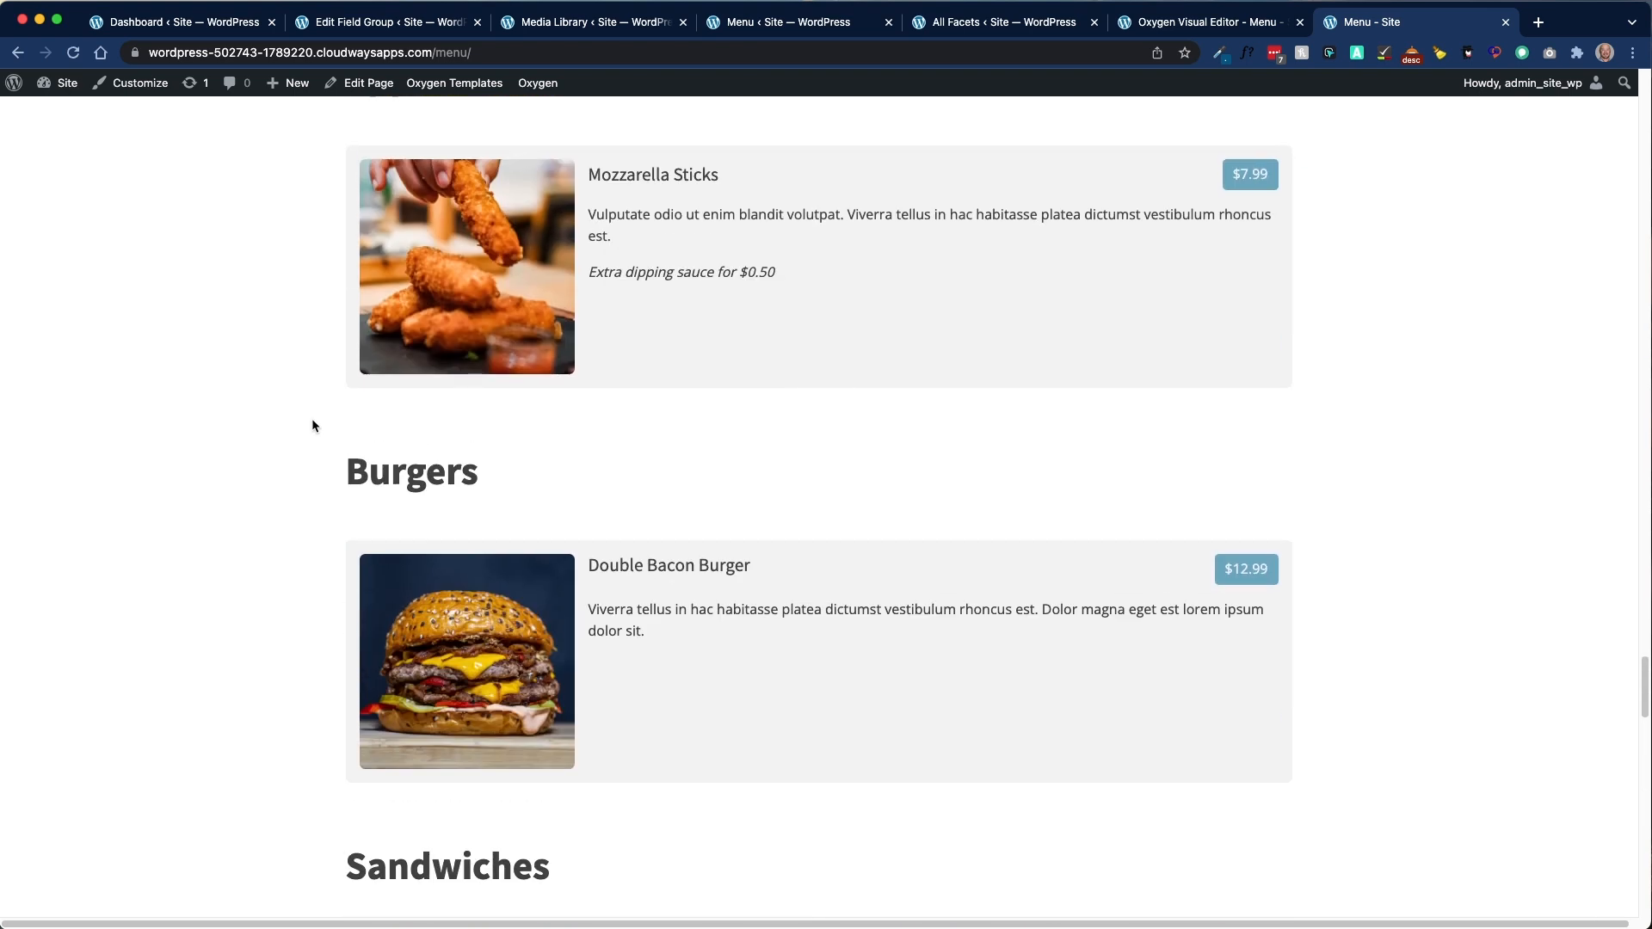
pyautogui.scroll(-10, 312, 422)
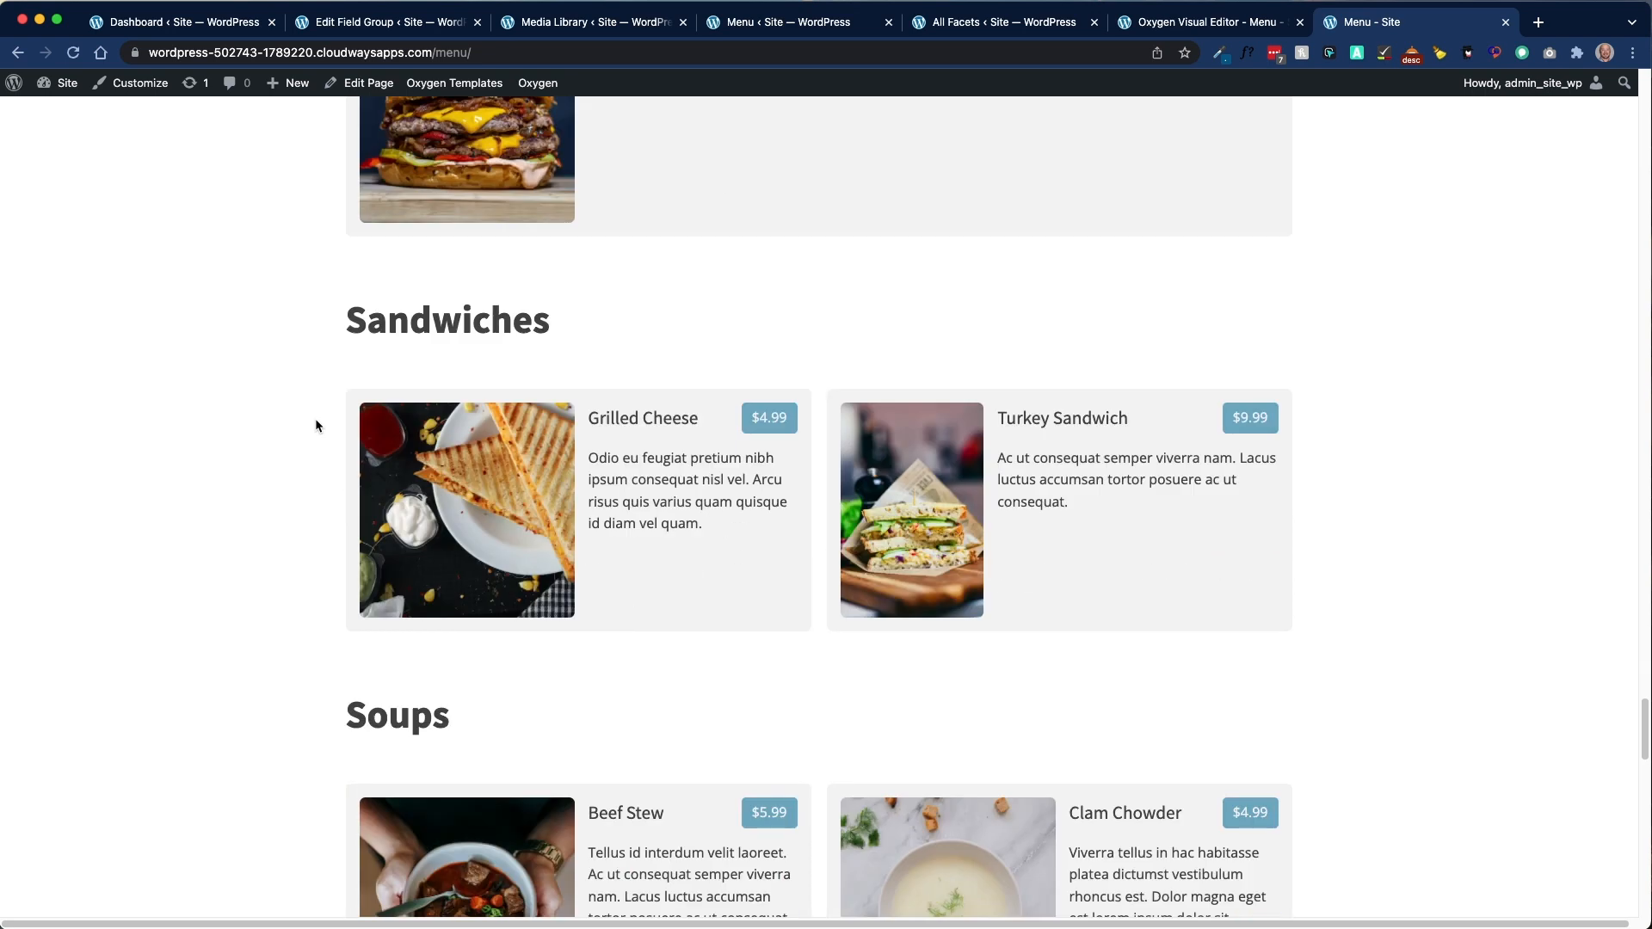
pyautogui.scroll(-14, 332, 426)
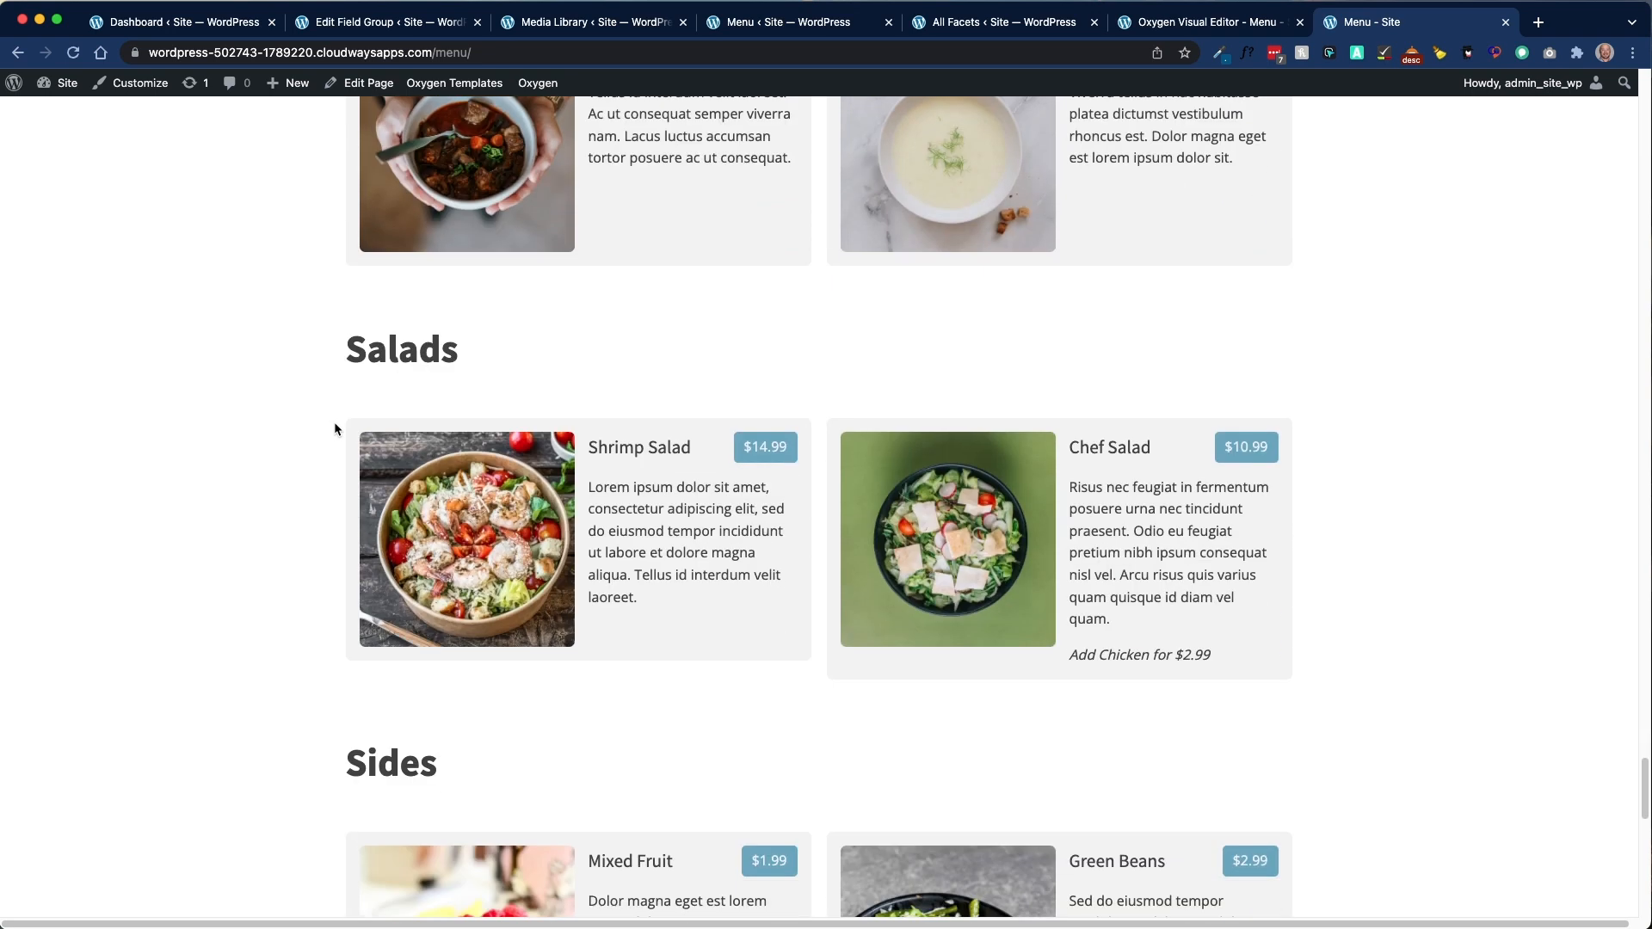
# Step: Reload the menu page, and open the Menu post type for editing in the Meta Box admin
pyautogui.press('super+r')
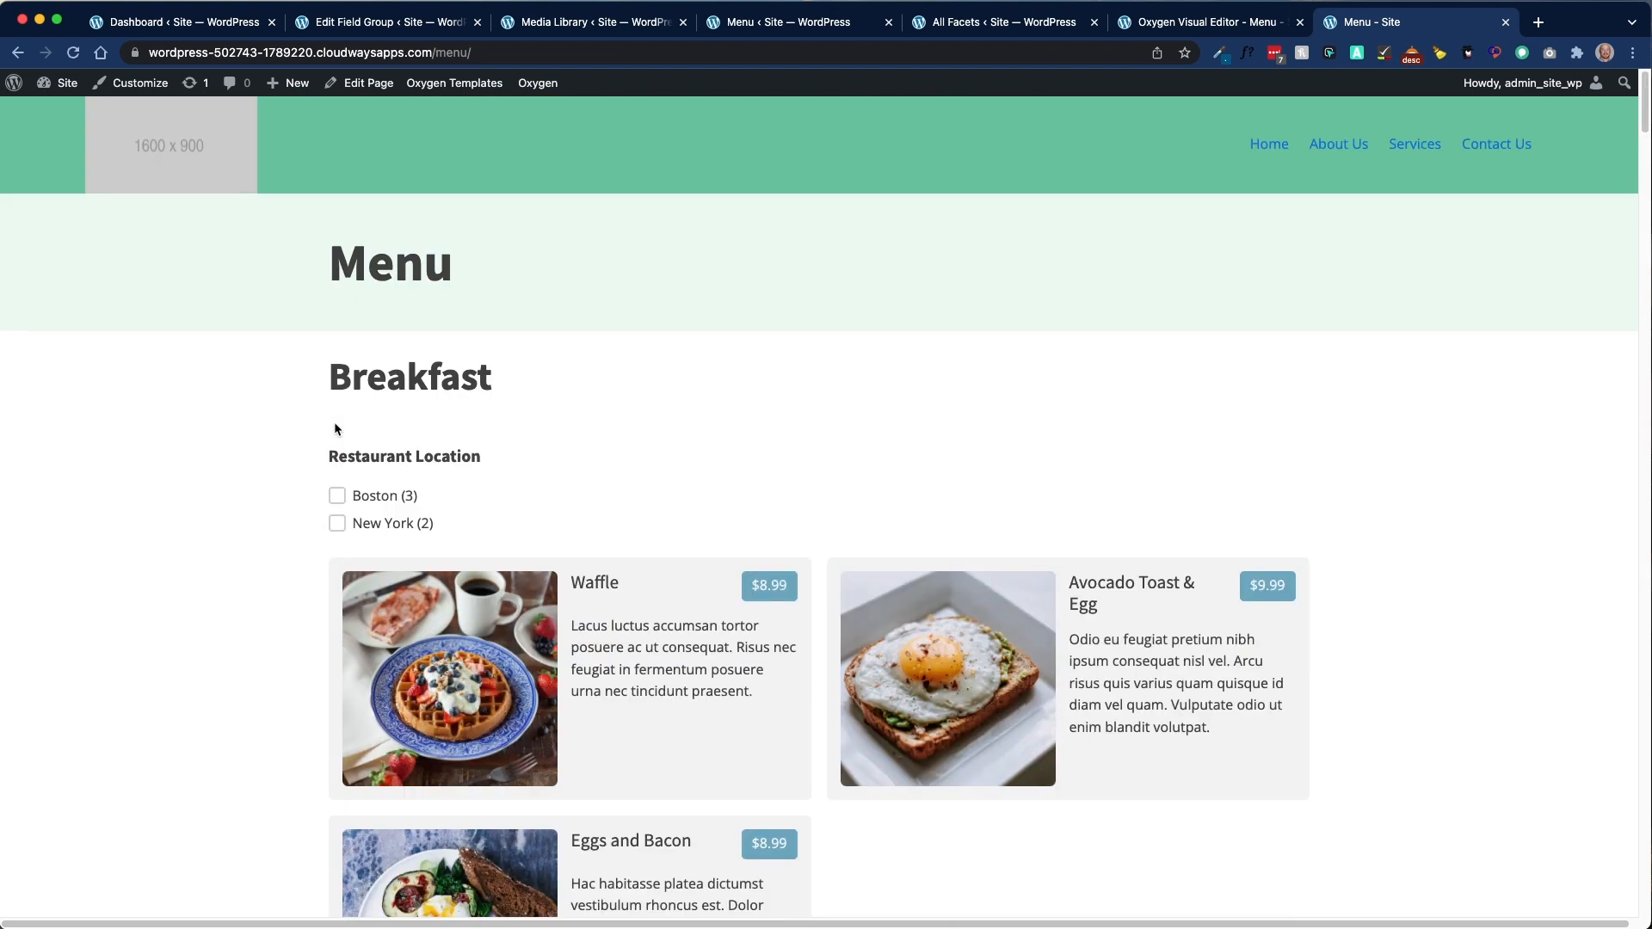
pyautogui.click(393, 32)
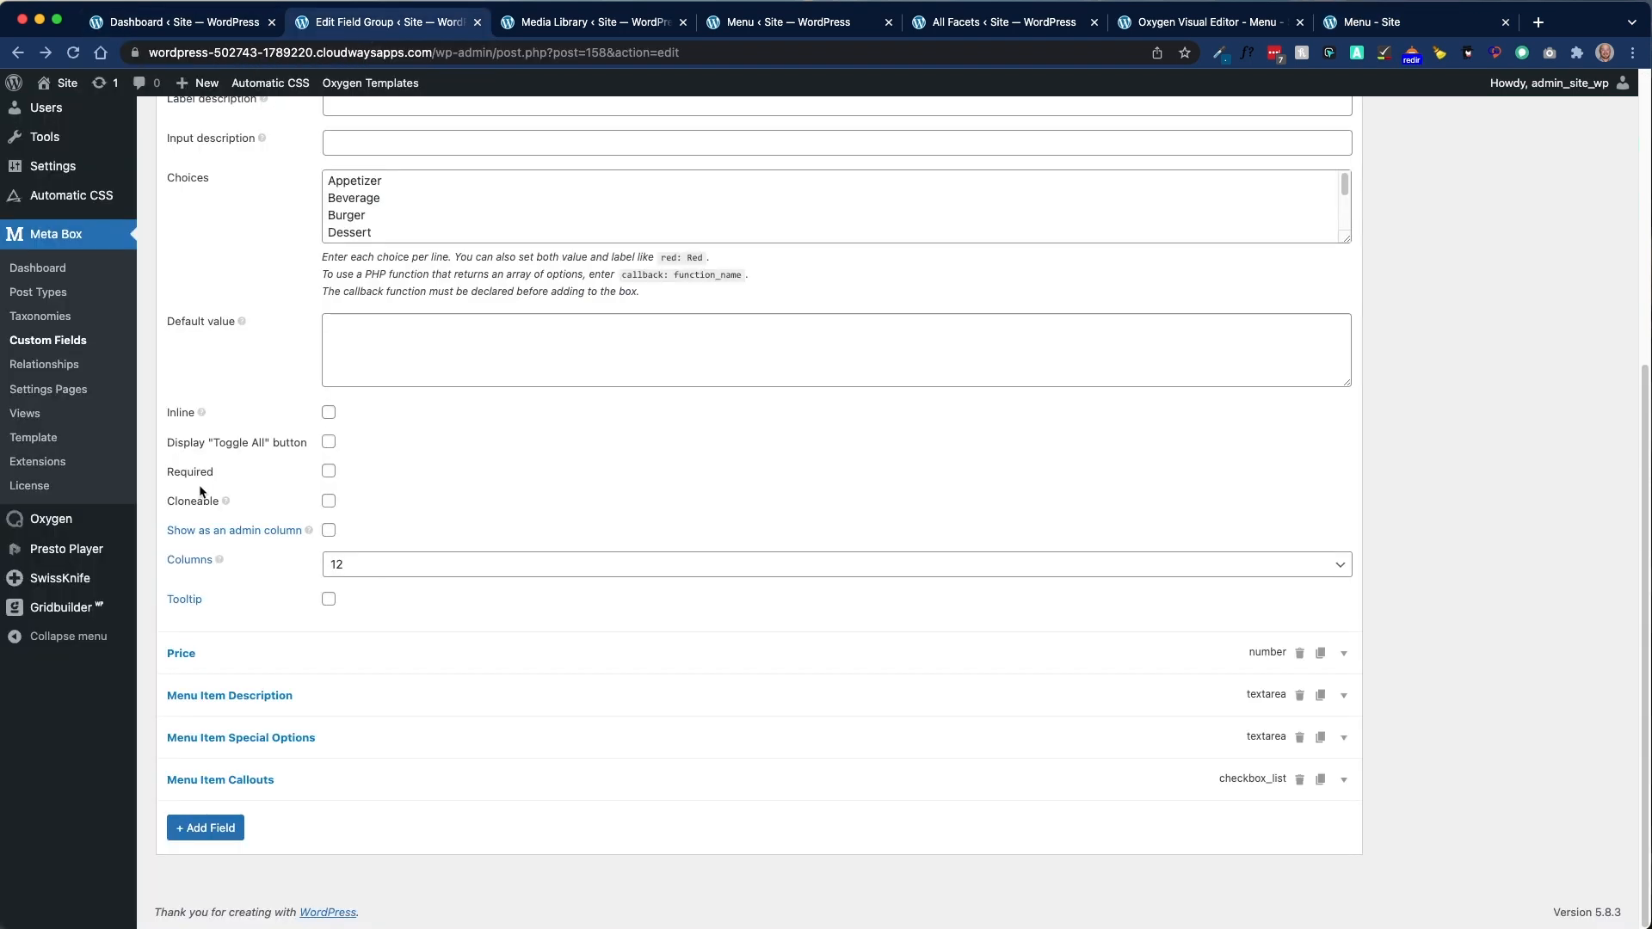
pyautogui.click(50, 294)
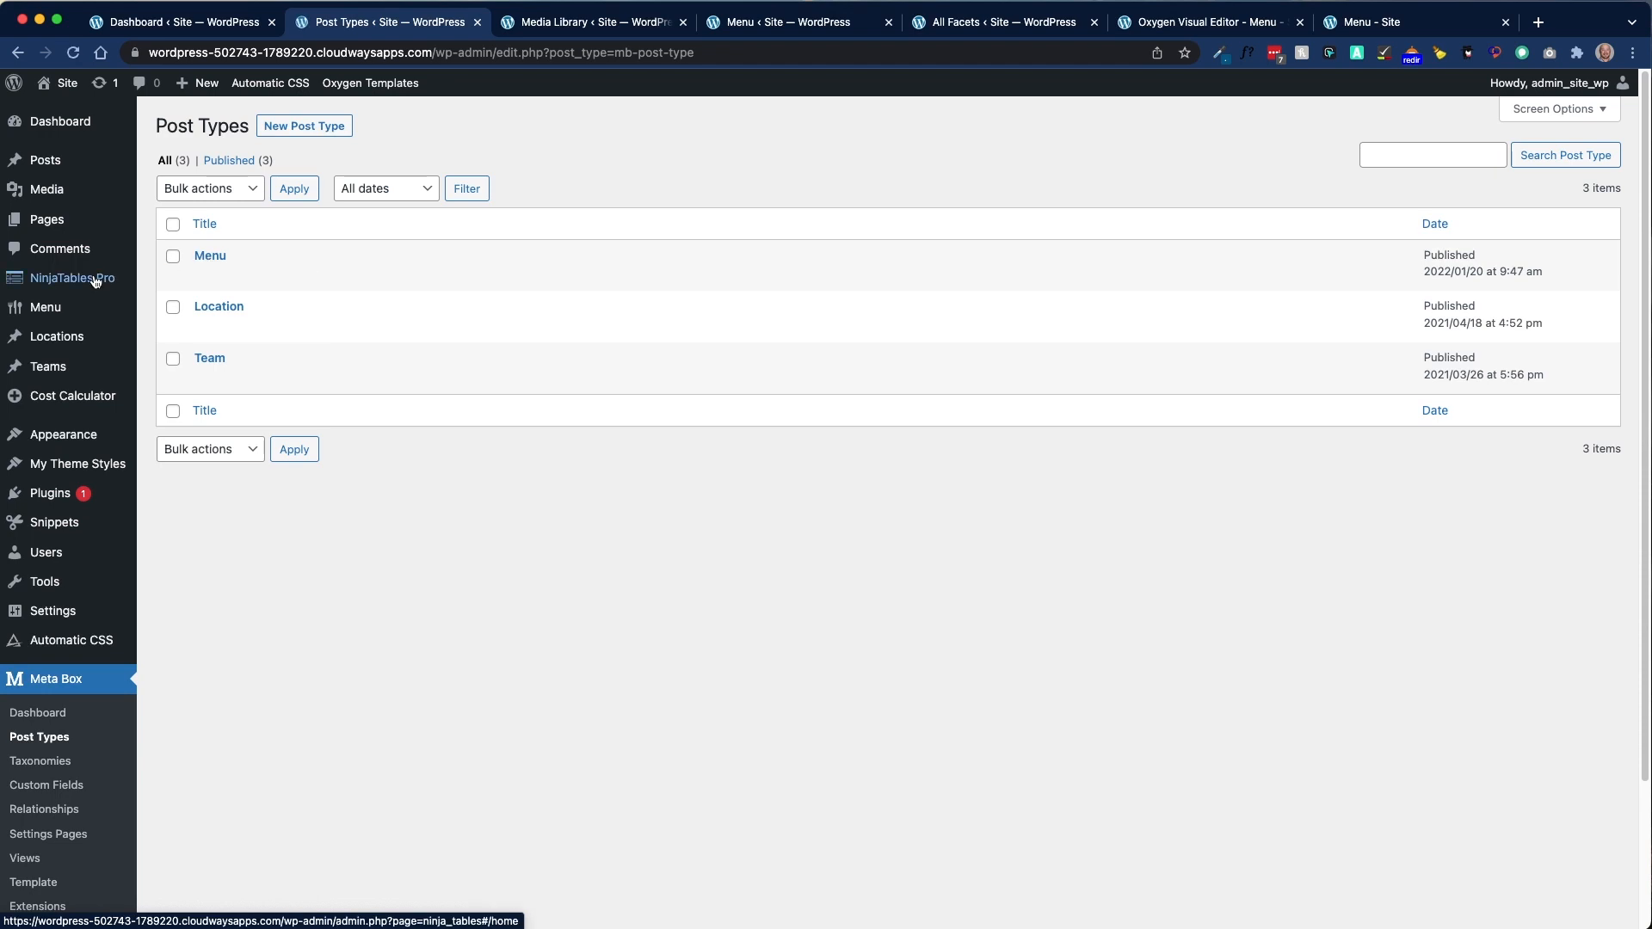
pyautogui.click(213, 259)
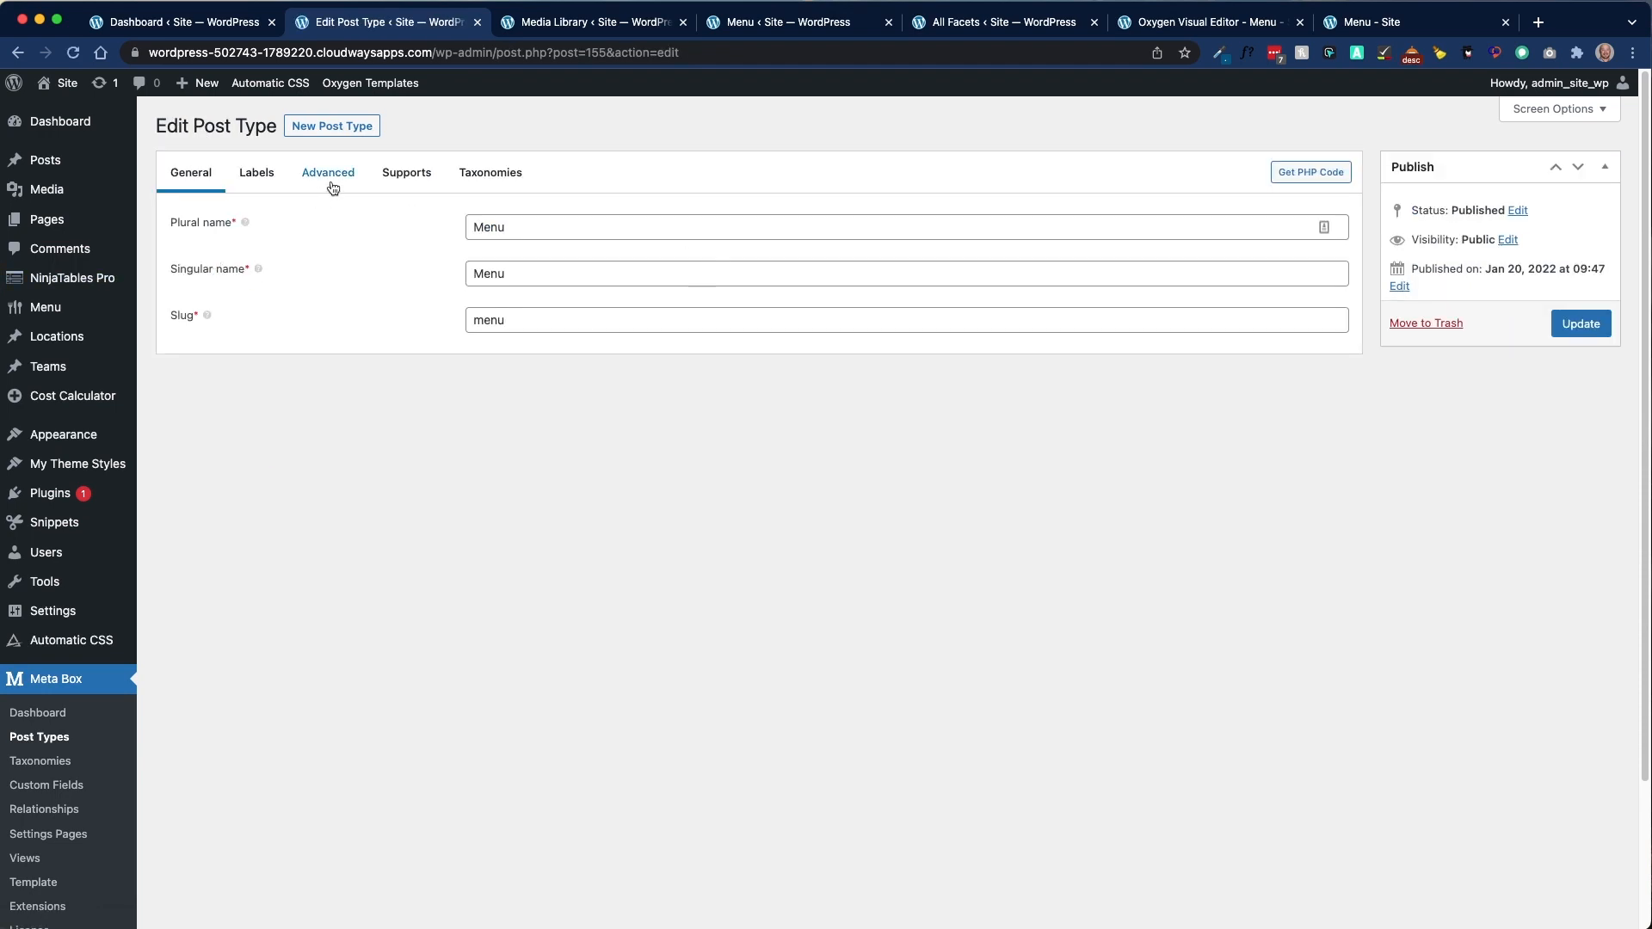
# Step: Review the Menu post type's label settings, advanced settings and registered taxonomies
pyautogui.click(256, 173)
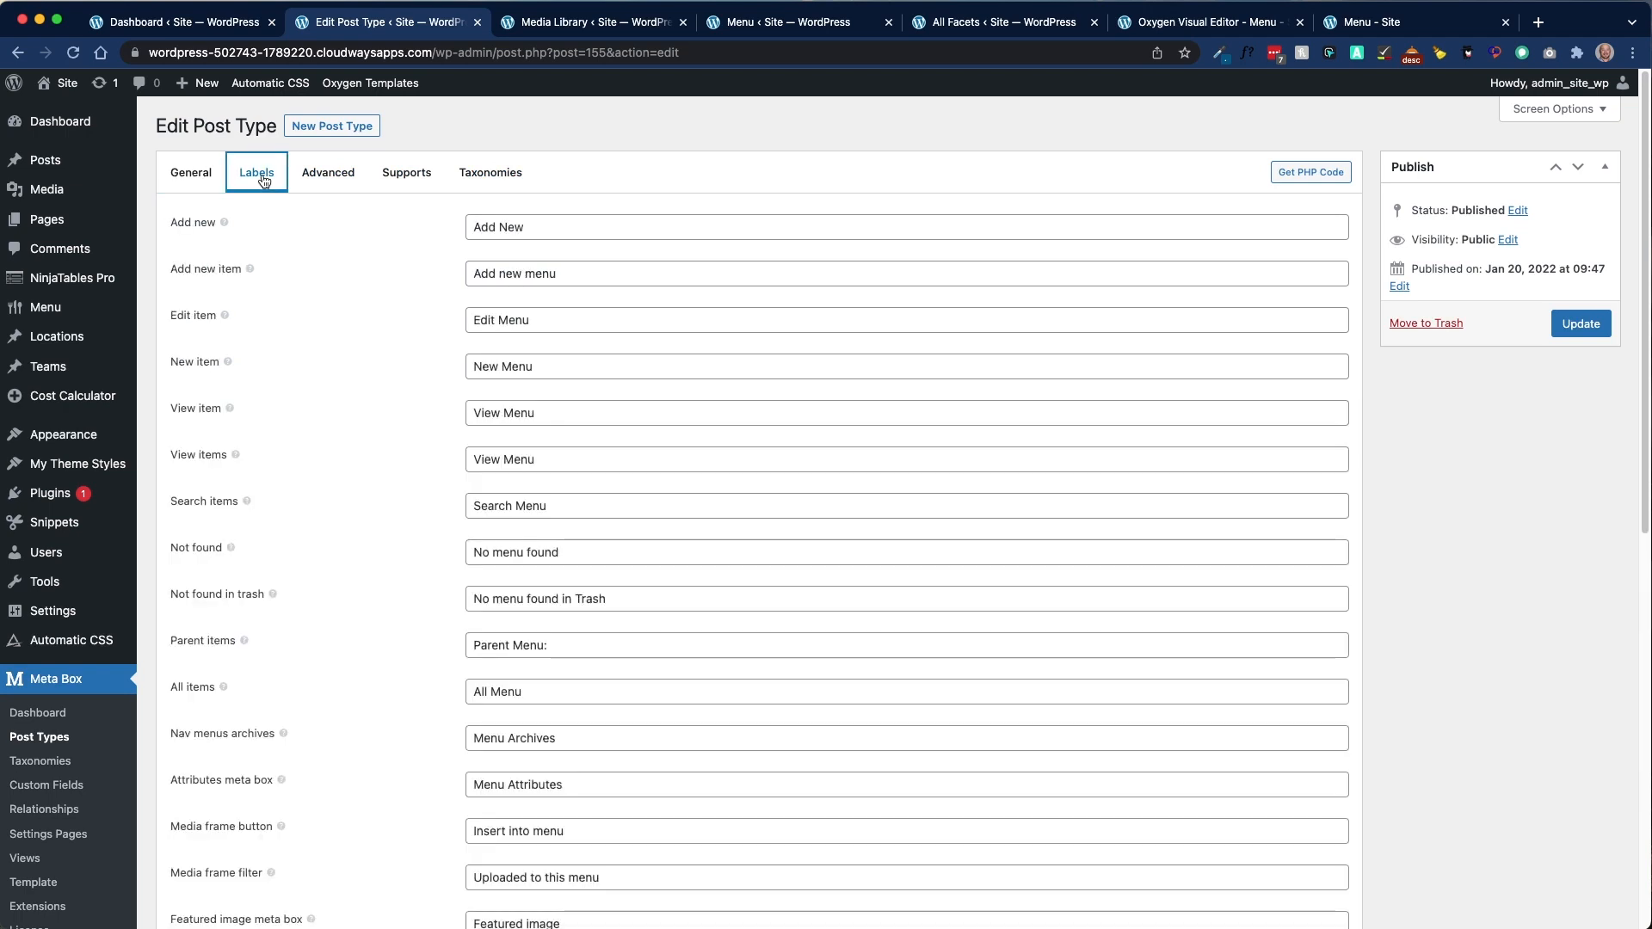
pyautogui.click(306, 183)
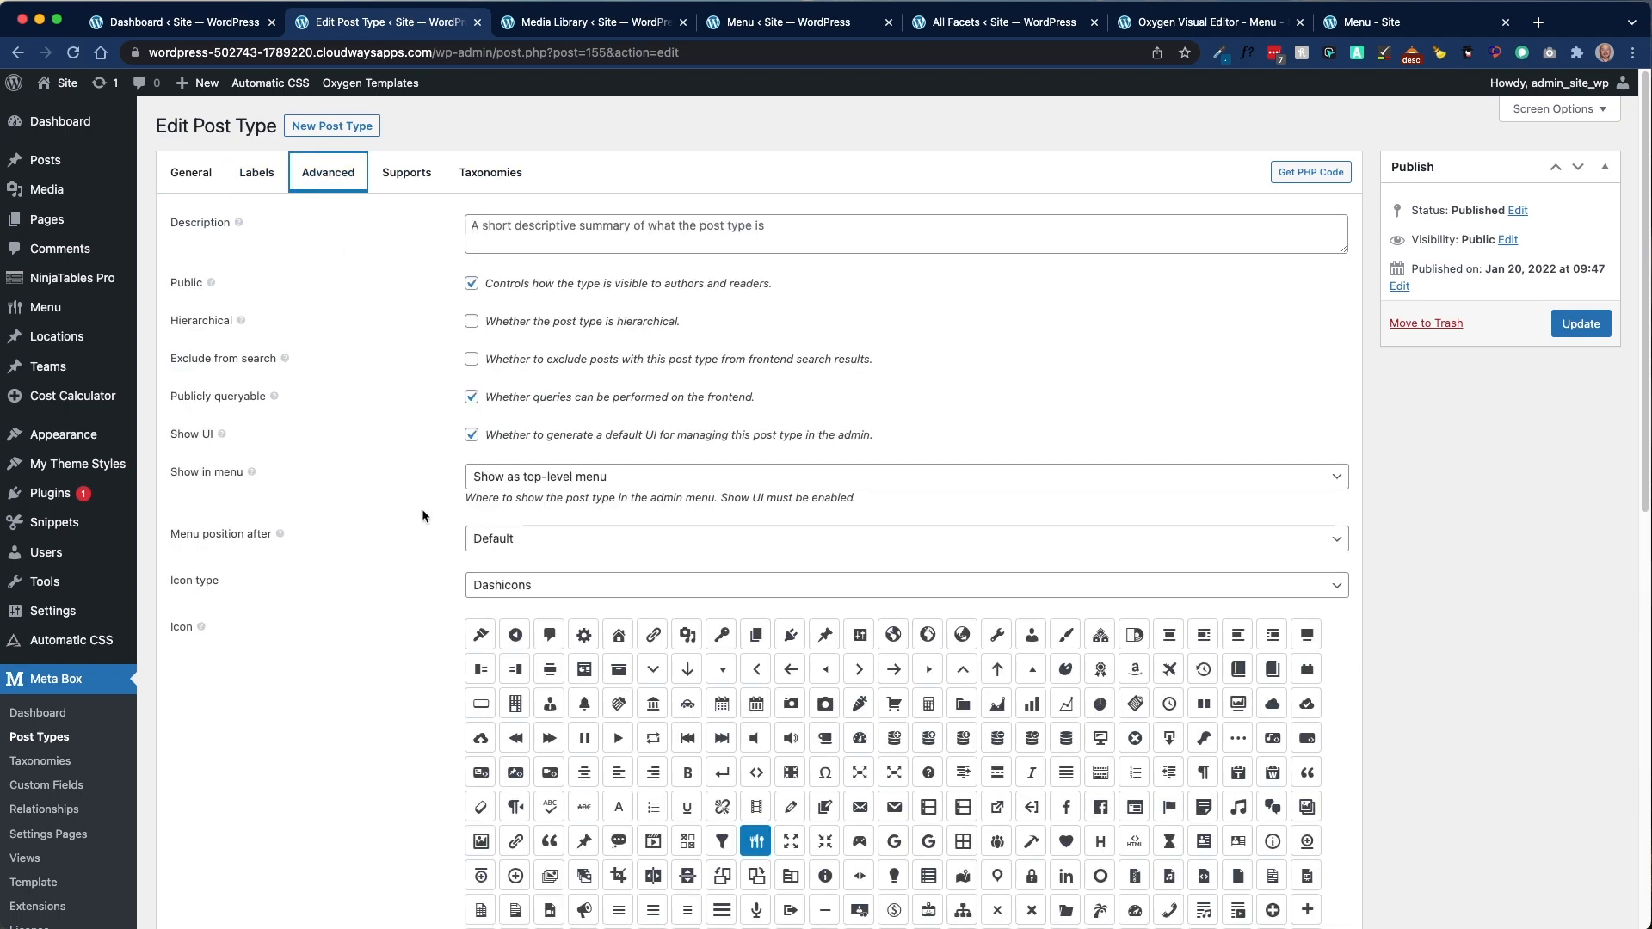
pyautogui.scroll(-2, 422, 509)
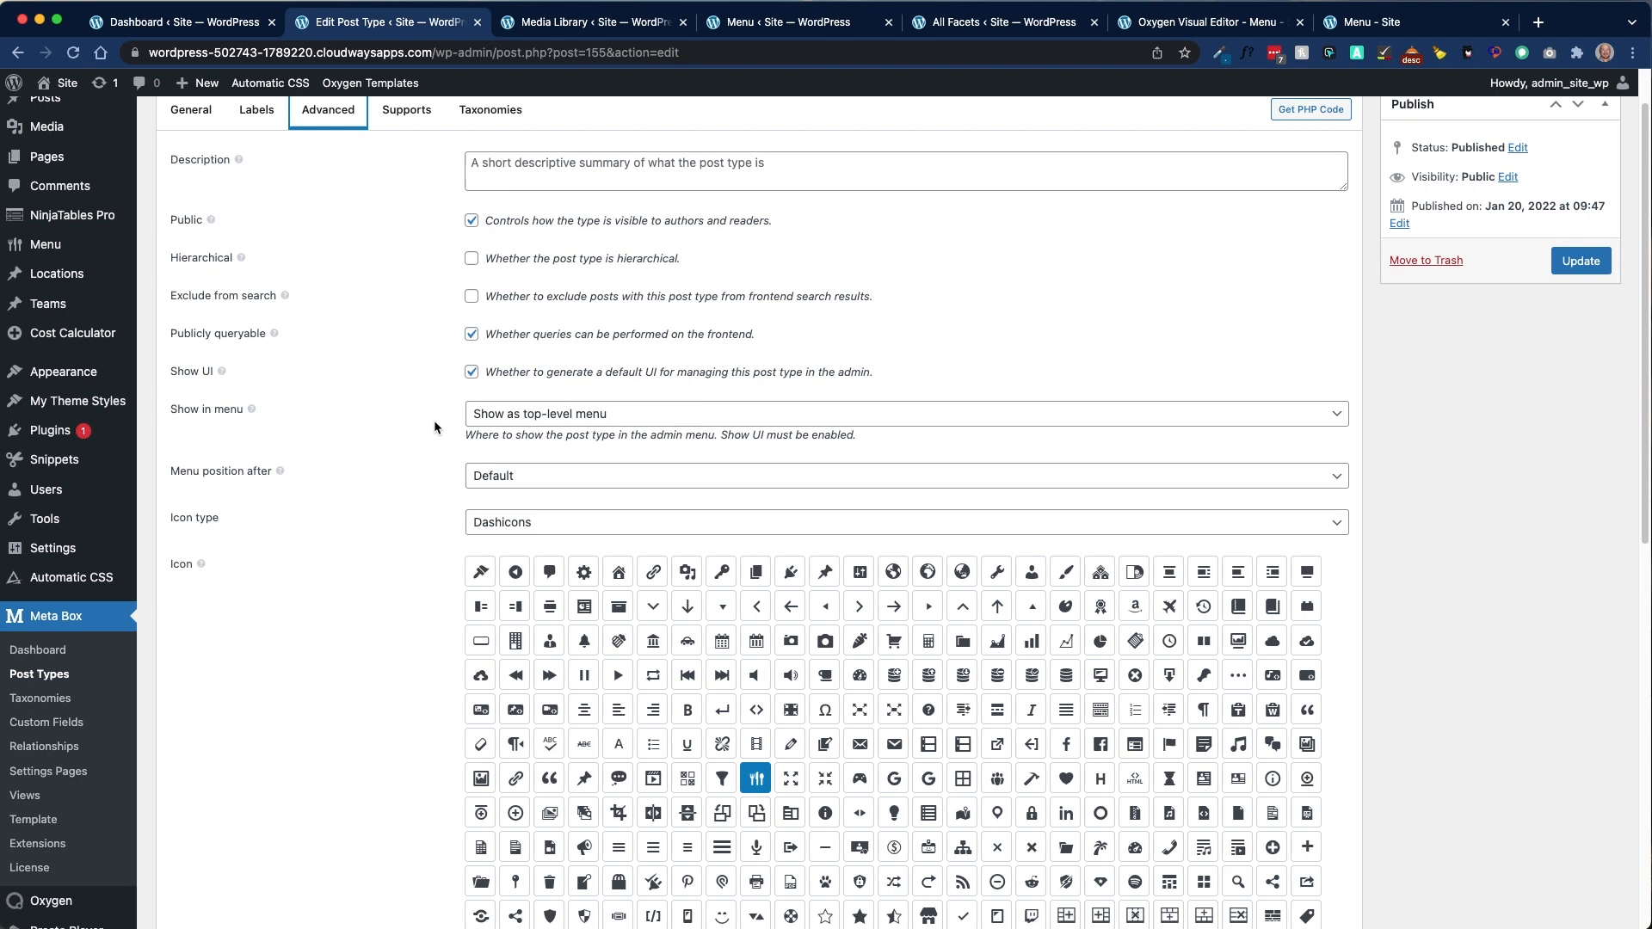
pyautogui.scroll(2, 433, 420)
pyautogui.click(474, 173)
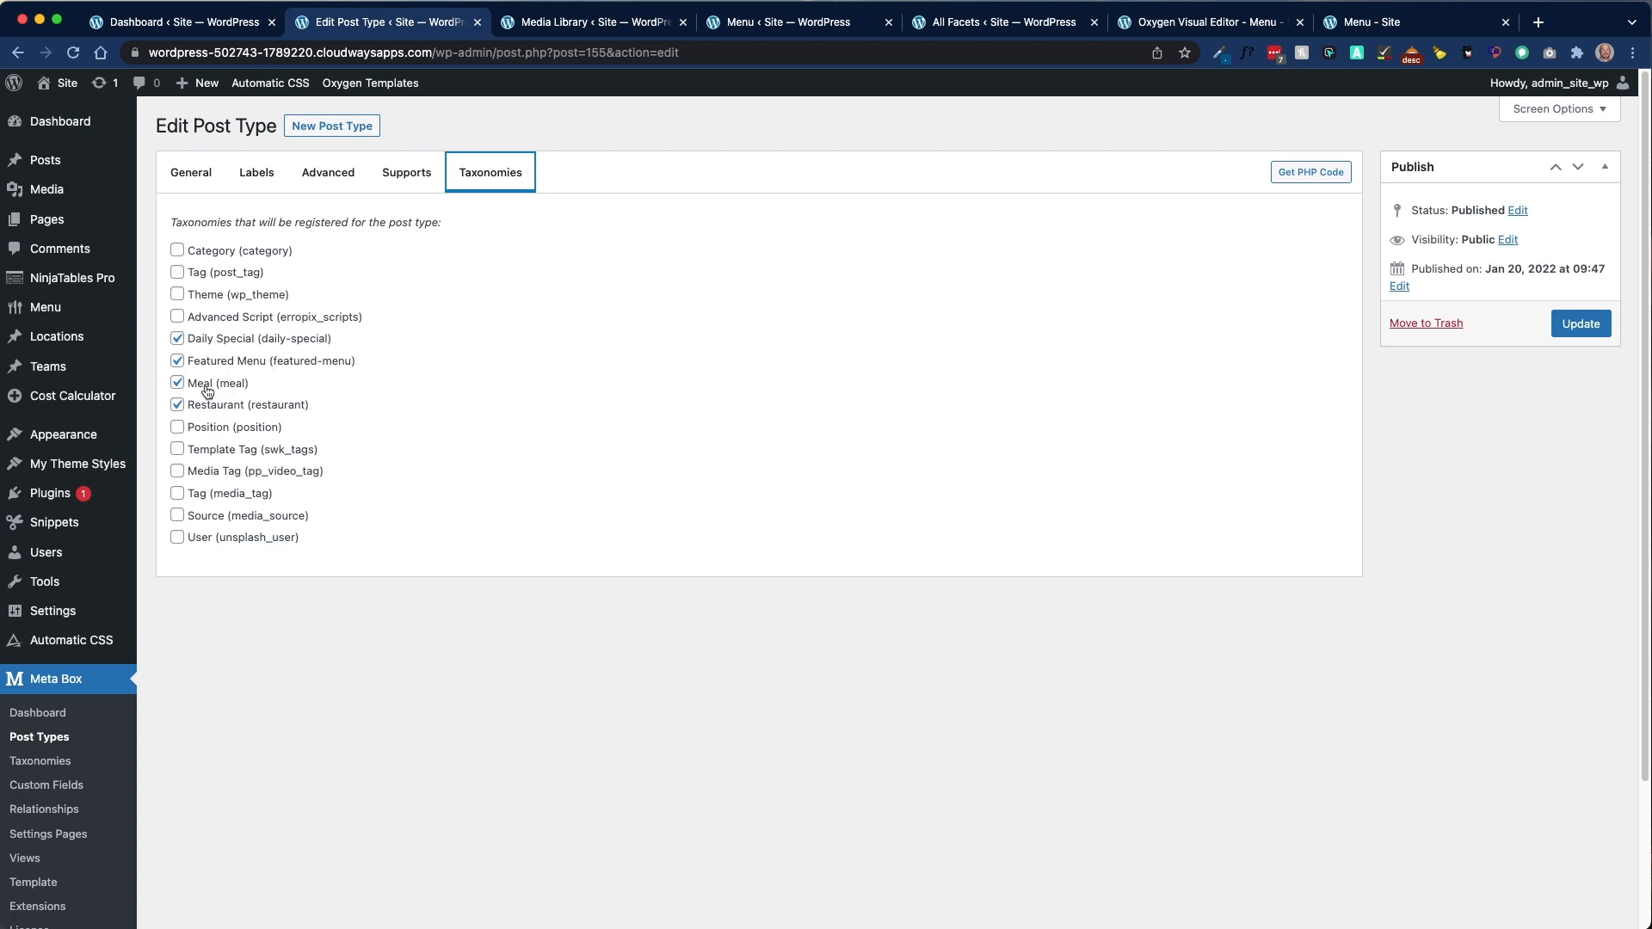
pyautogui.scroll(-1, 205, 709)
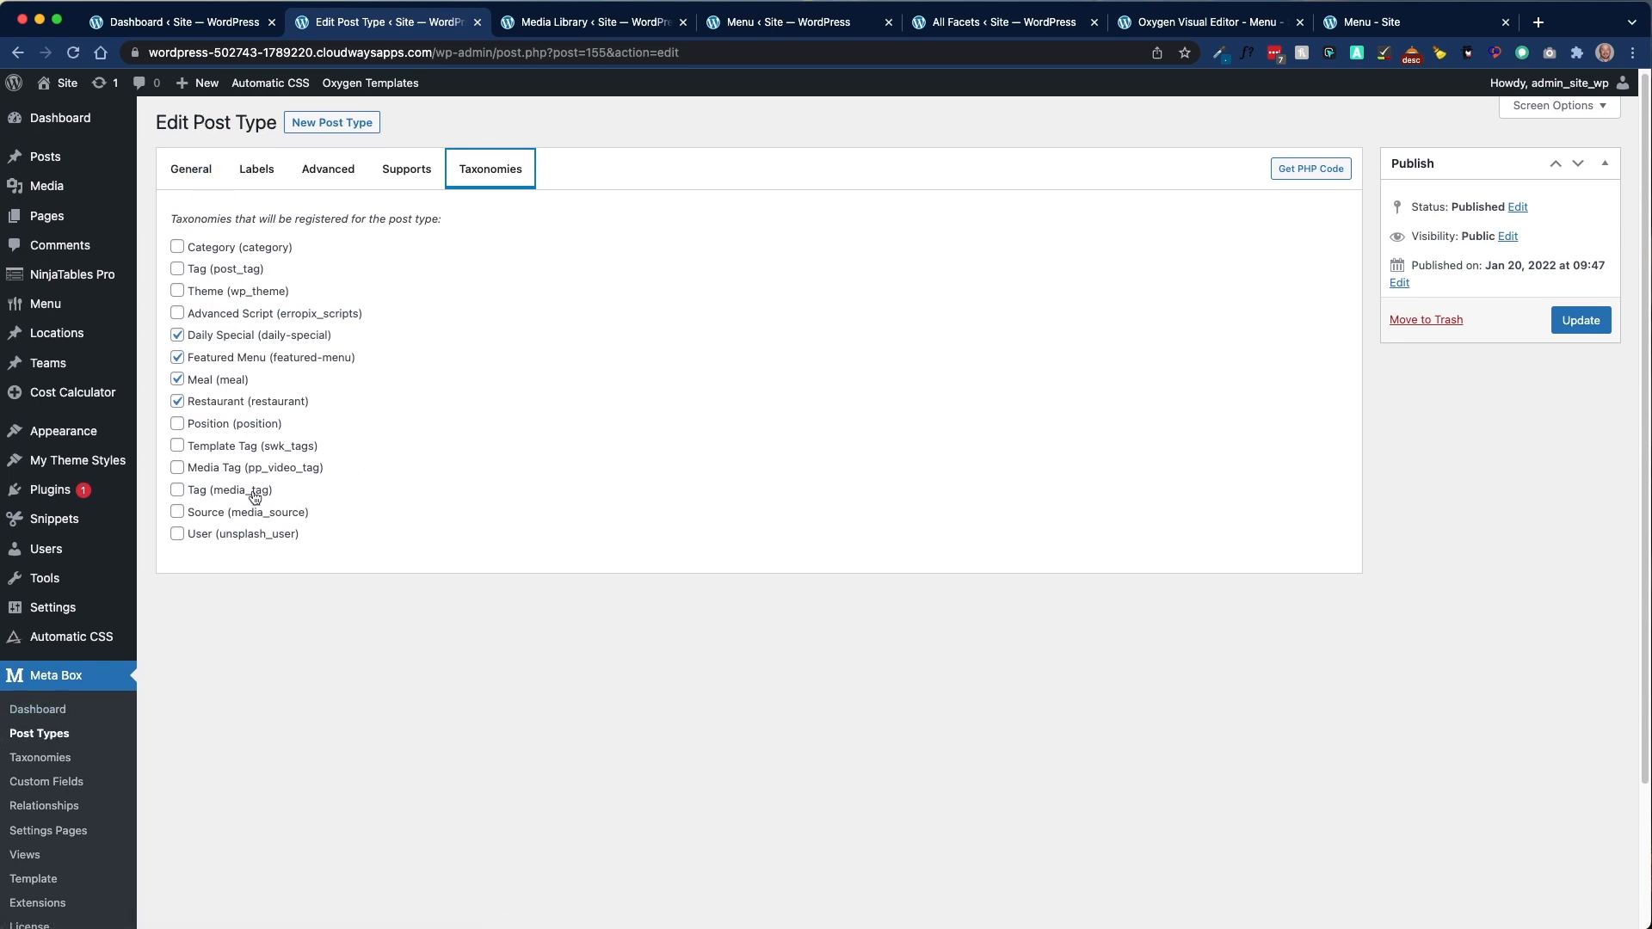
# Step: Open the Meal taxonomy for editing in Meta Box
pyautogui.click(35, 762)
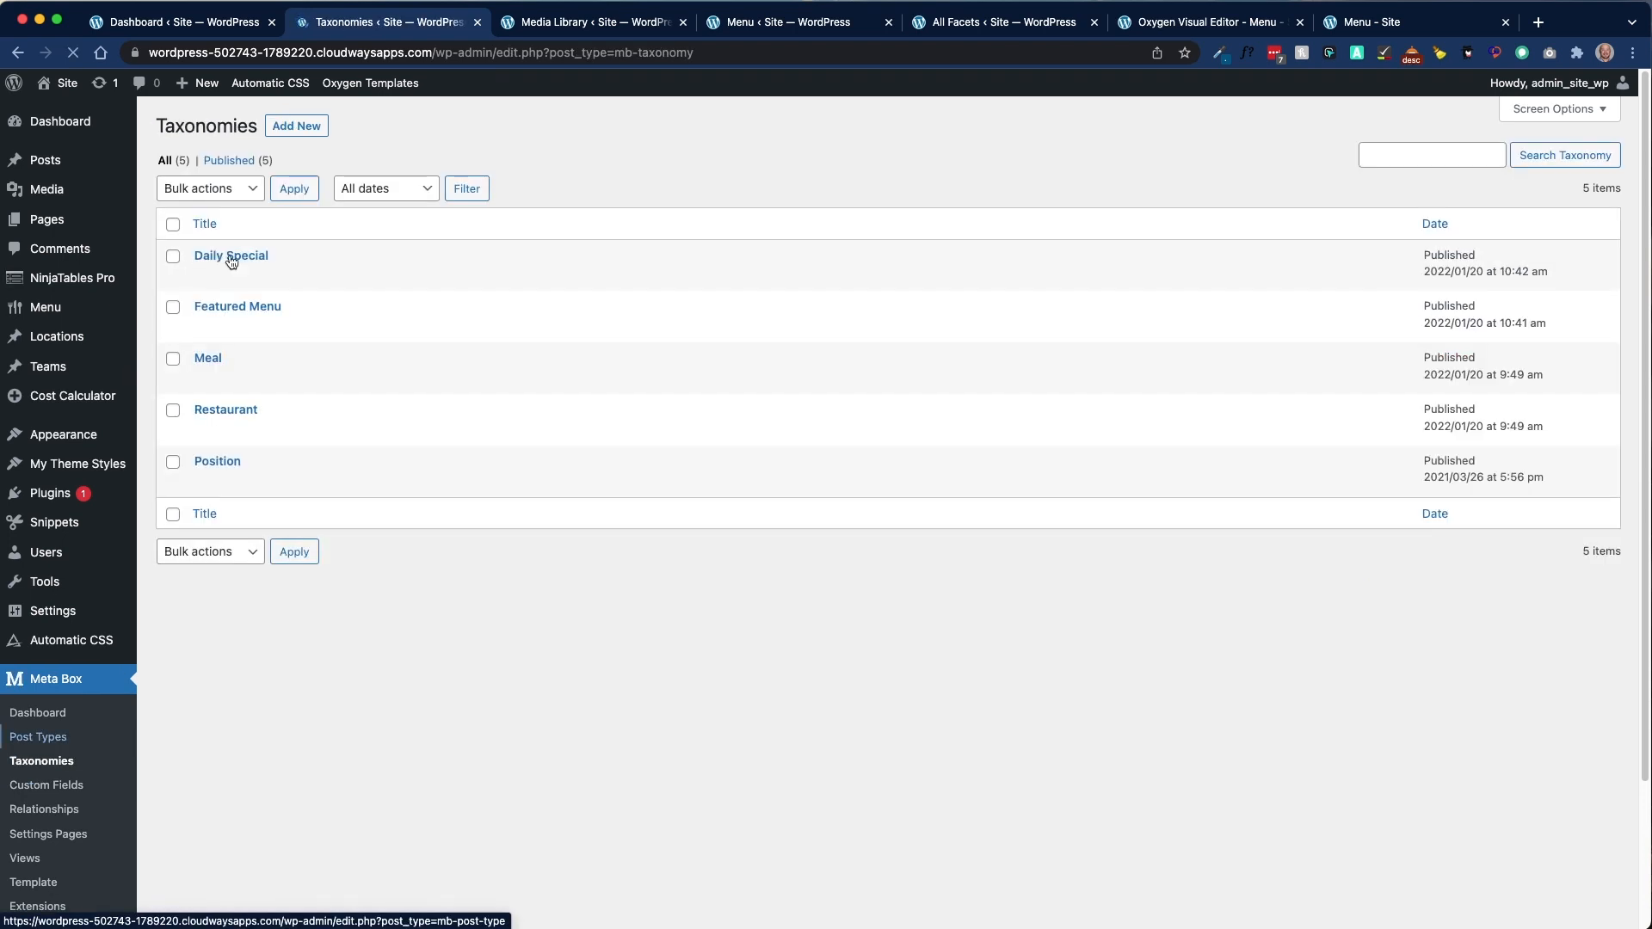
pyautogui.click(212, 361)
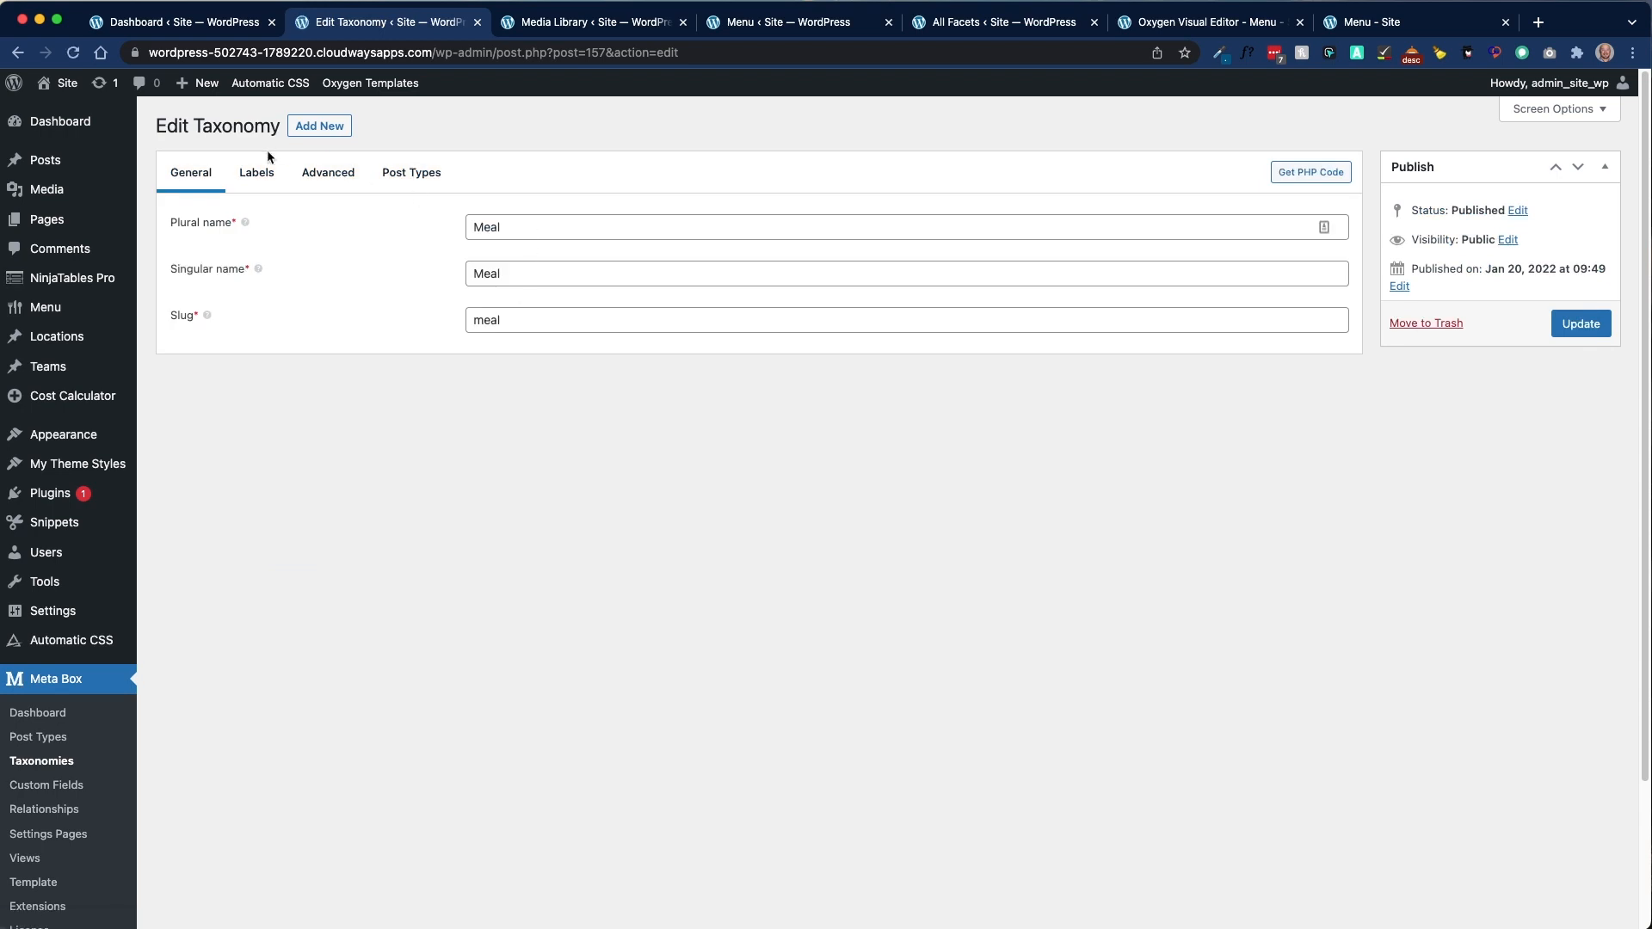
# Step: Review which post types the Meal and Featured Menu taxonomies are assigned to
pyautogui.click(400, 180)
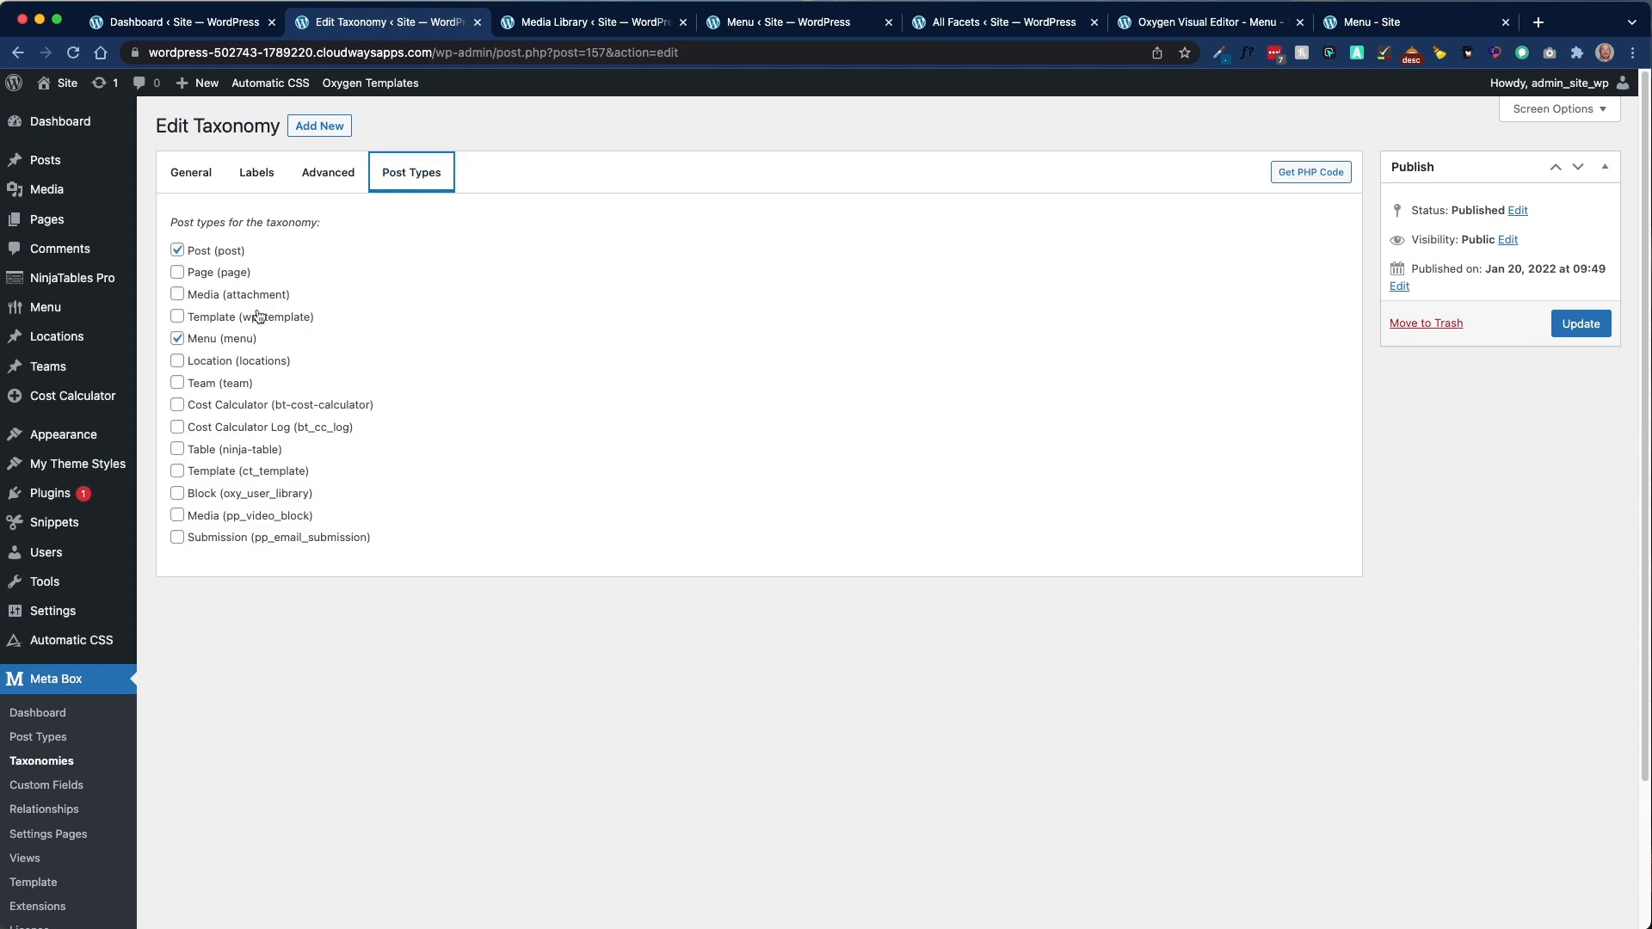
pyautogui.click(60, 759)
pyautogui.click(233, 308)
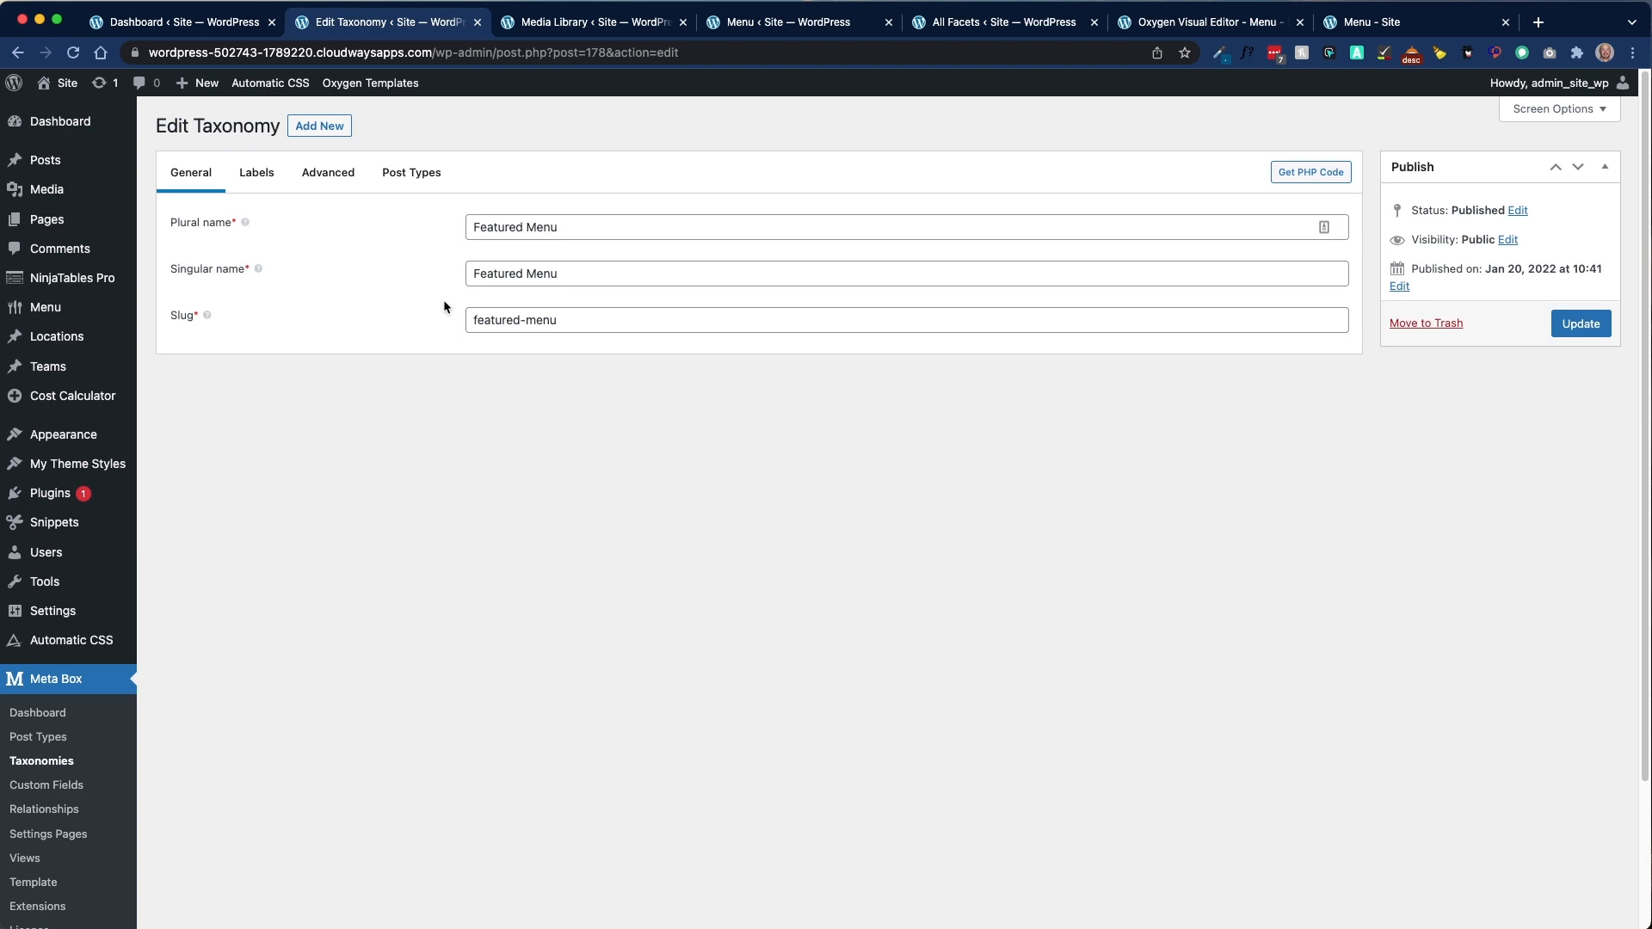
pyautogui.click(412, 172)
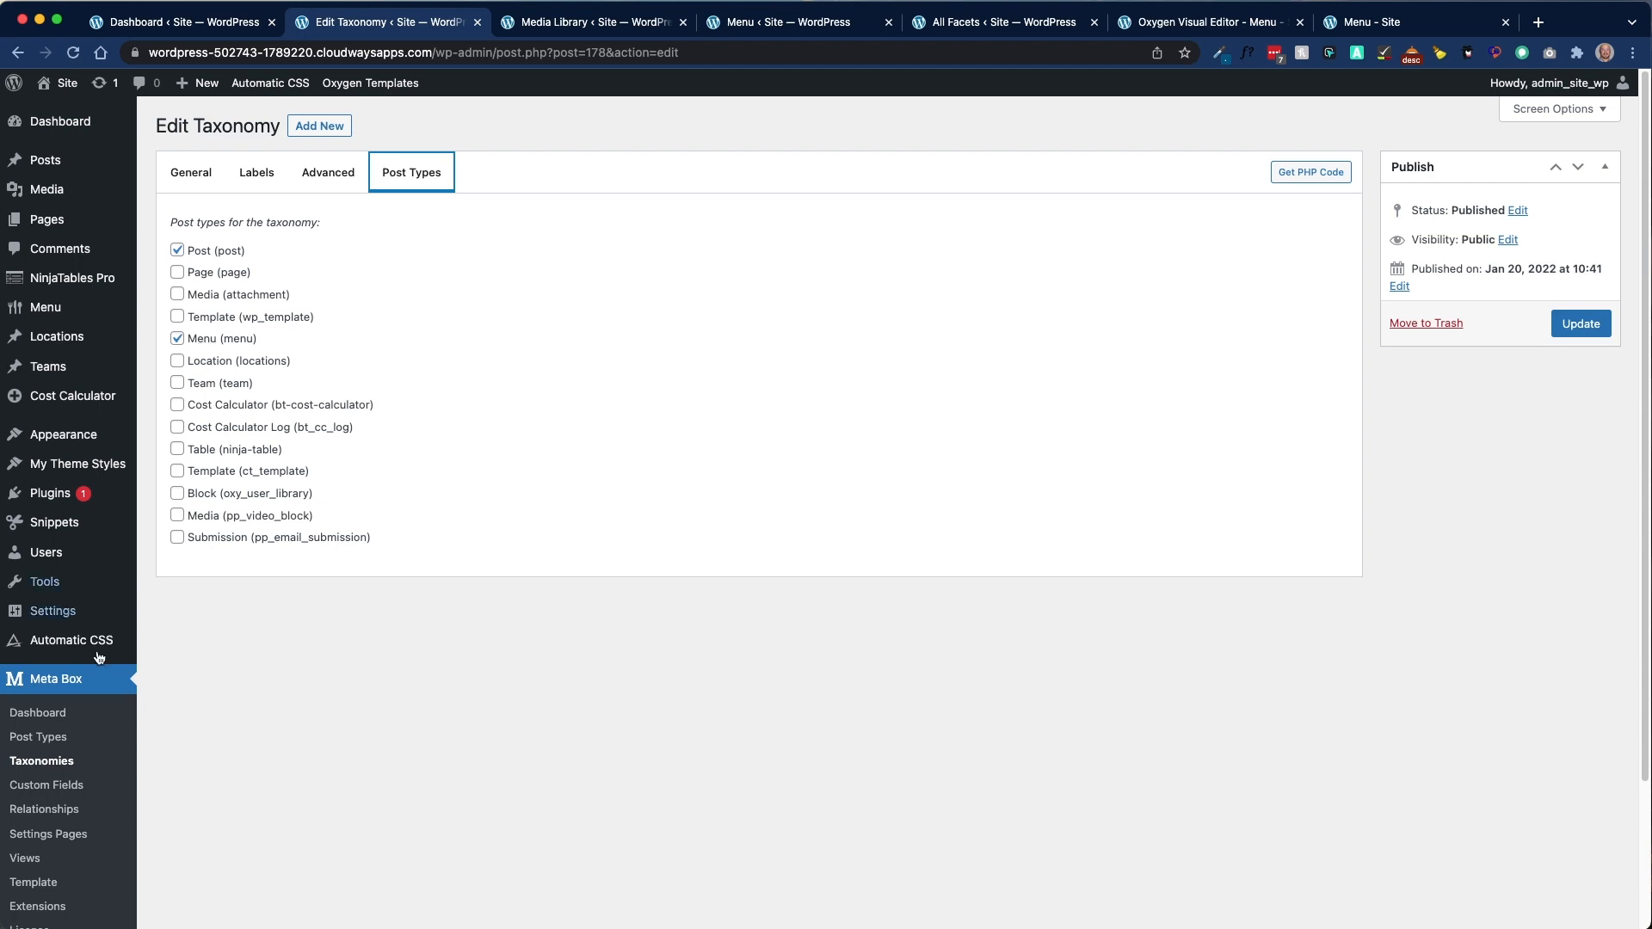
# Step: Open the Daily Special taxonomy and review its assigned post types, labels, advanced options and general name and slug settings
pyautogui.click(42, 761)
pyautogui.click(239, 260)
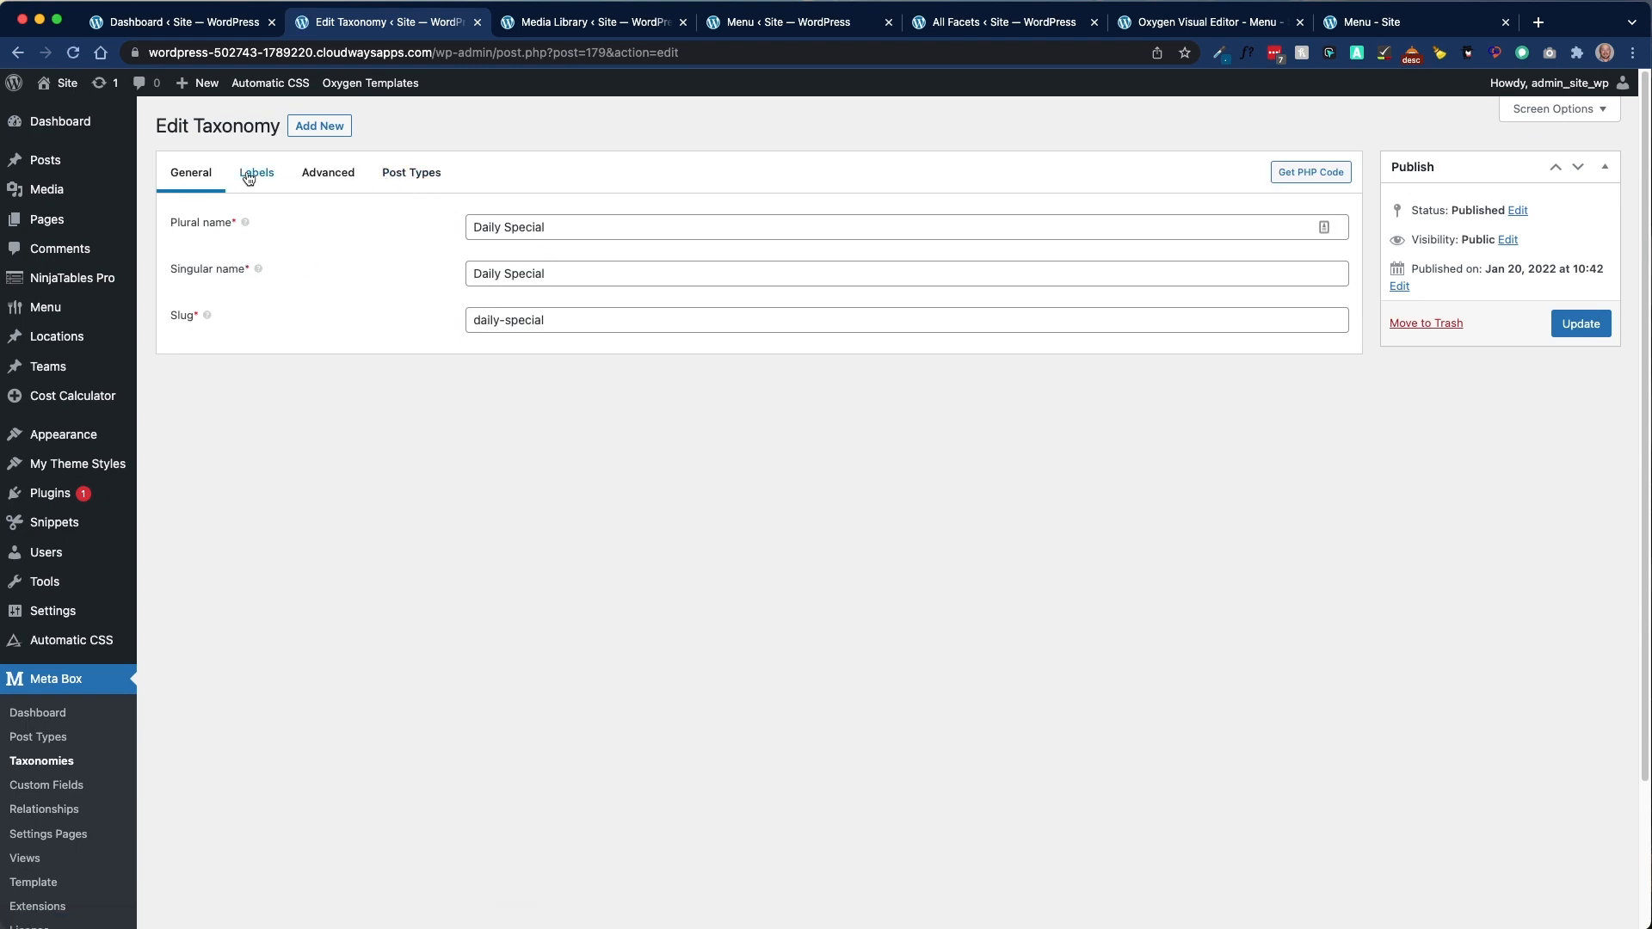
pyautogui.click(411, 174)
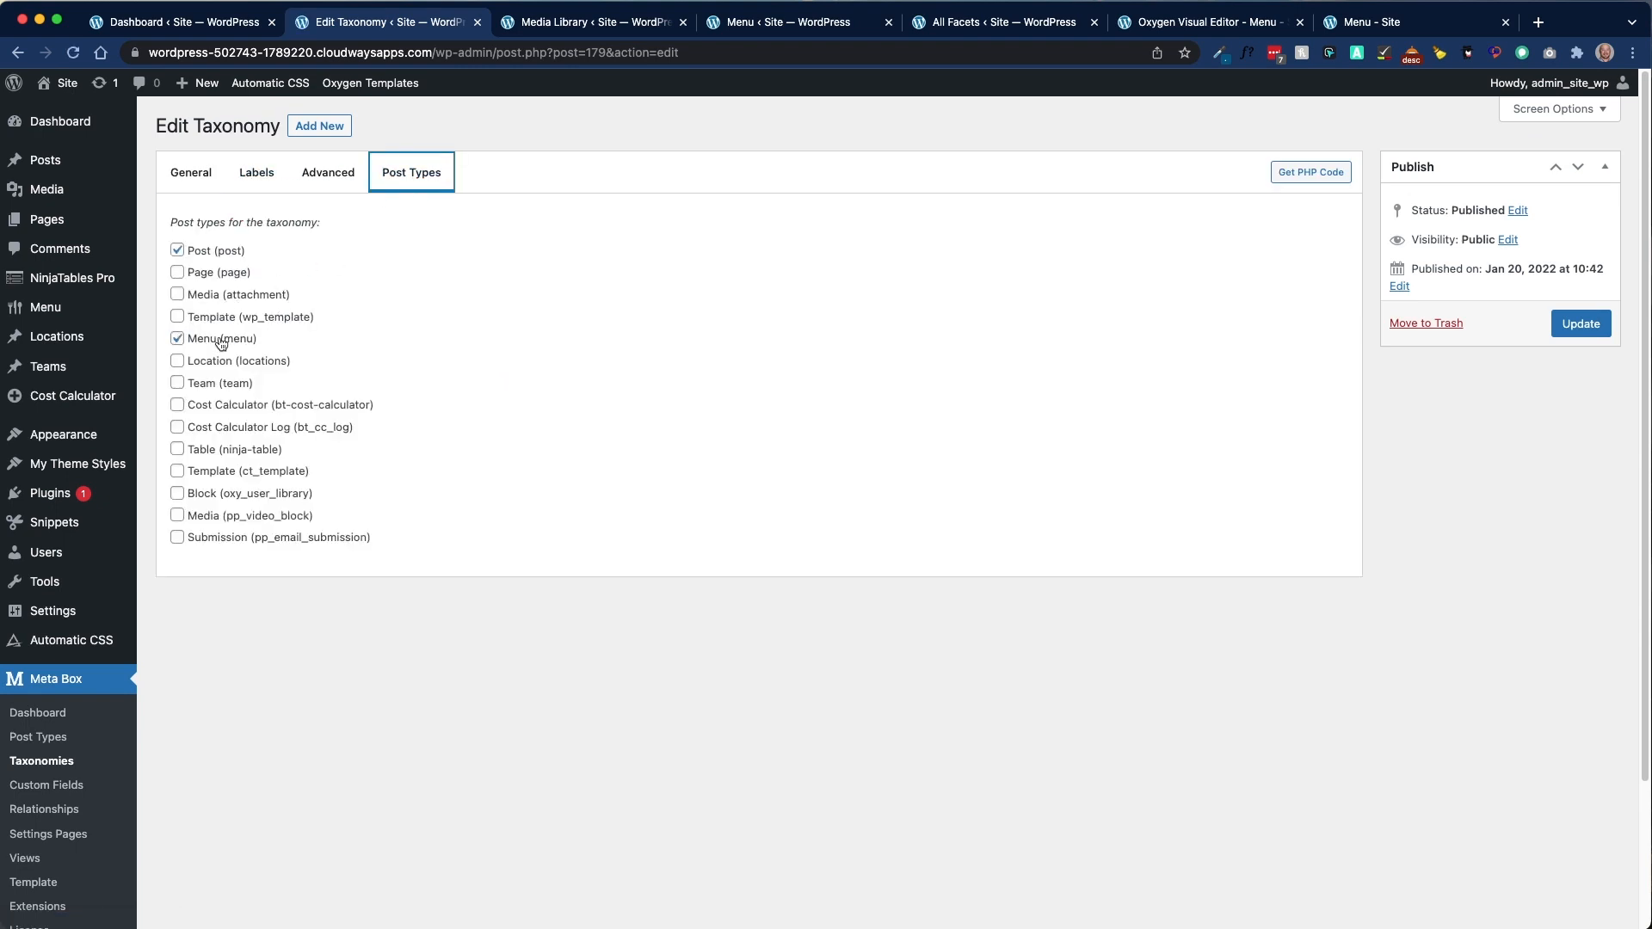
pyautogui.click(266, 175)
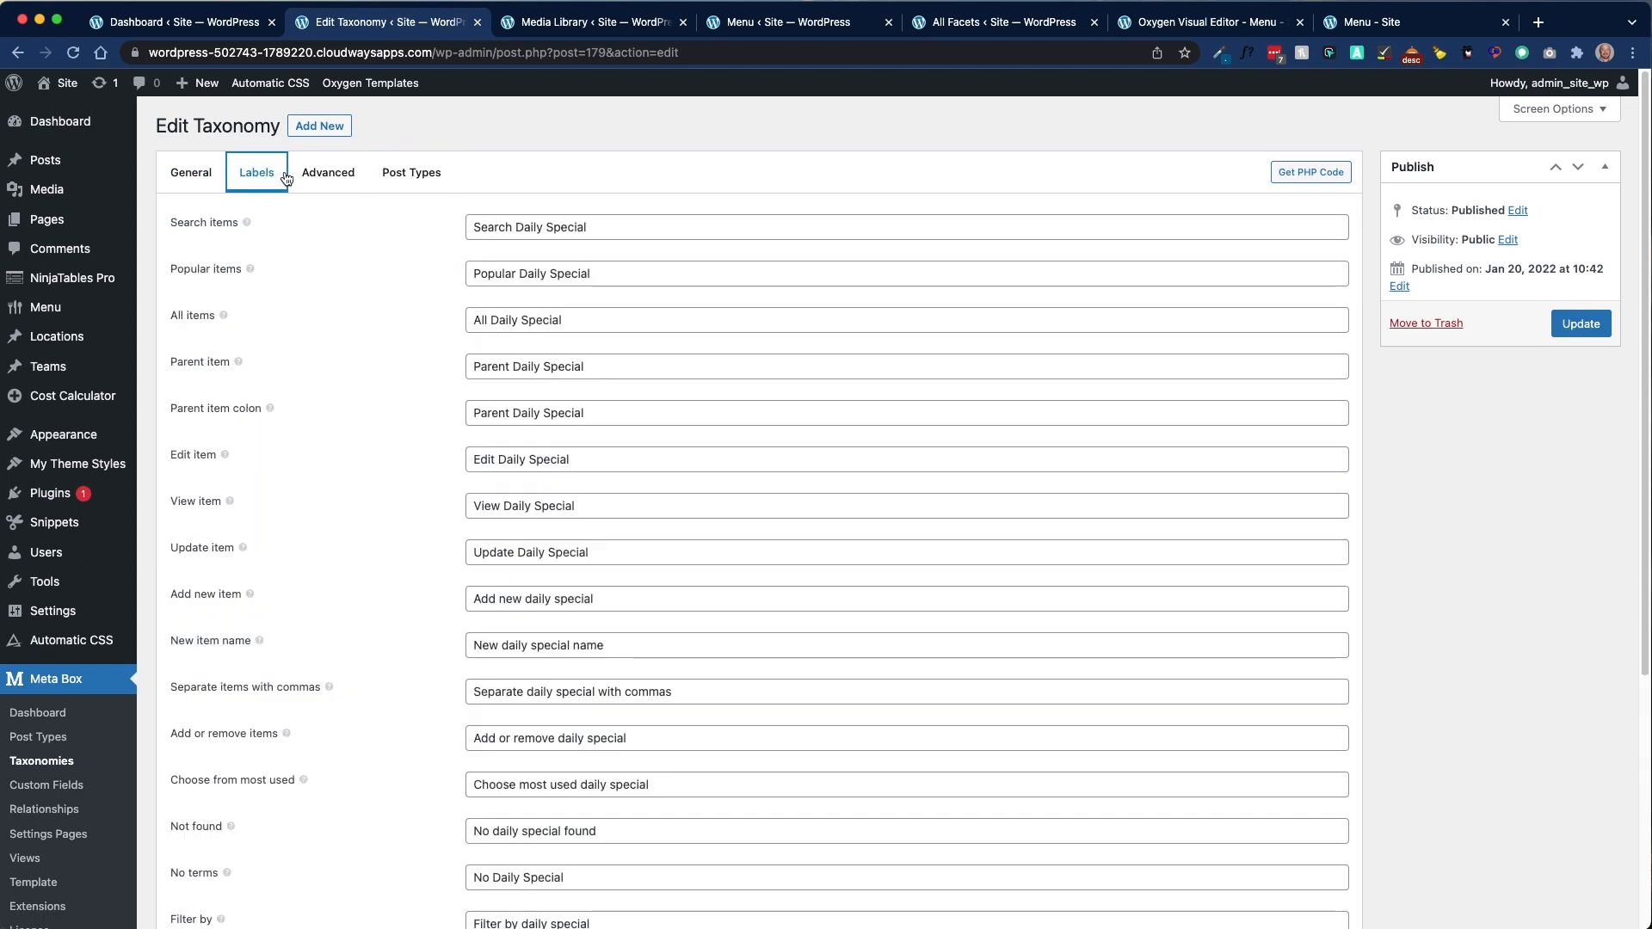
pyautogui.click(327, 178)
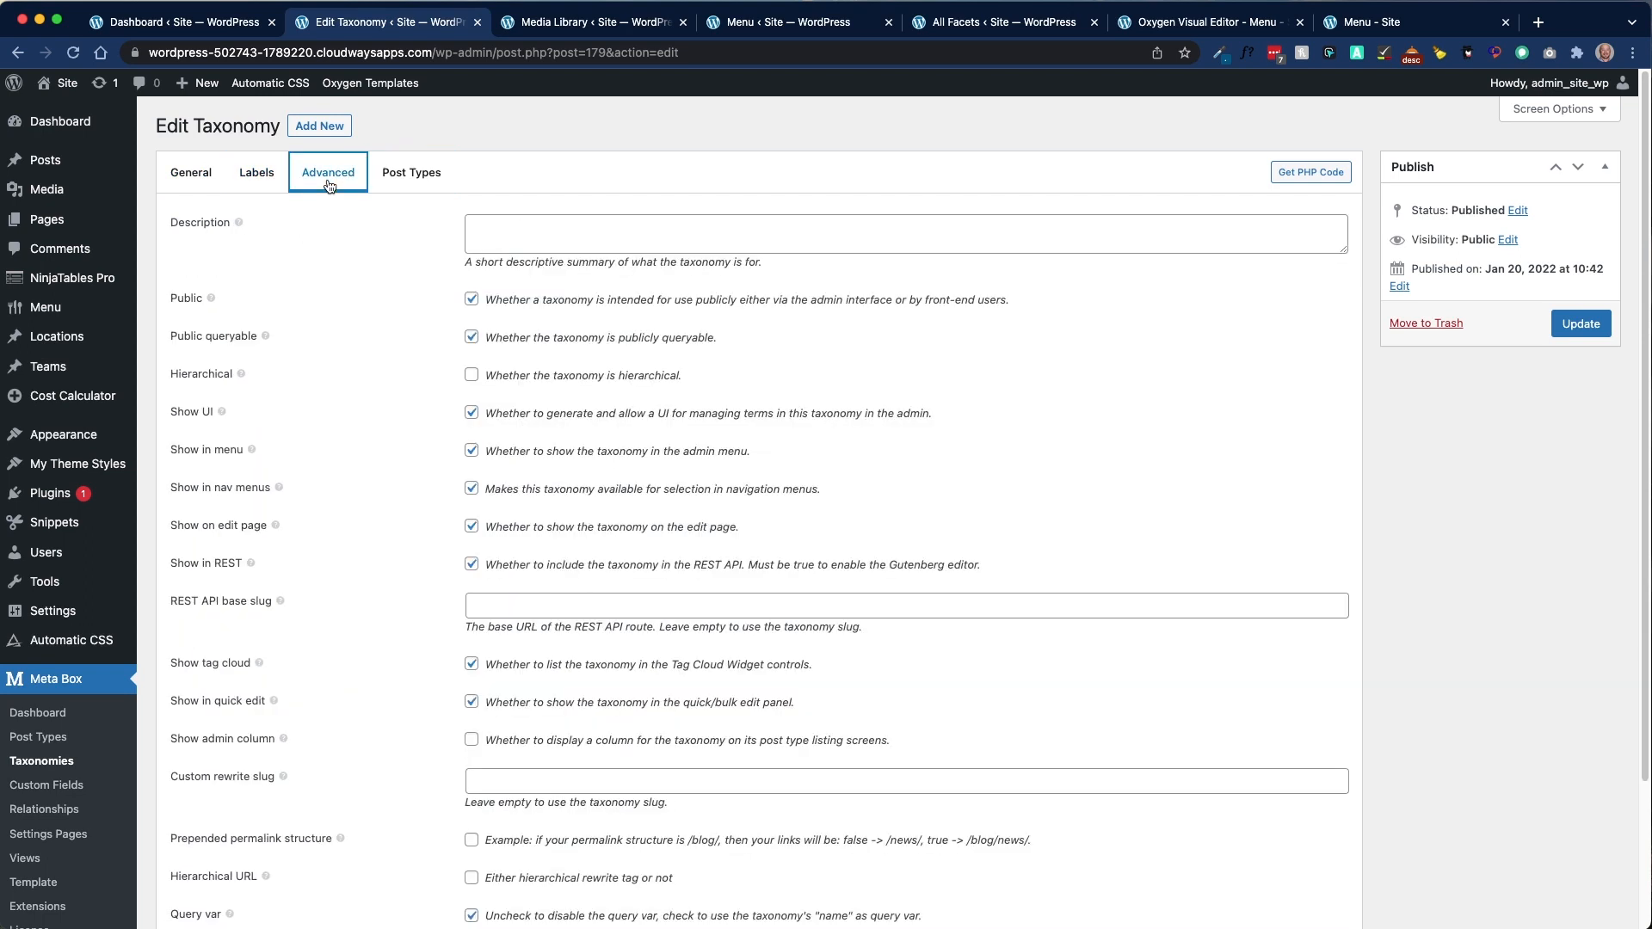
pyautogui.click(182, 177)
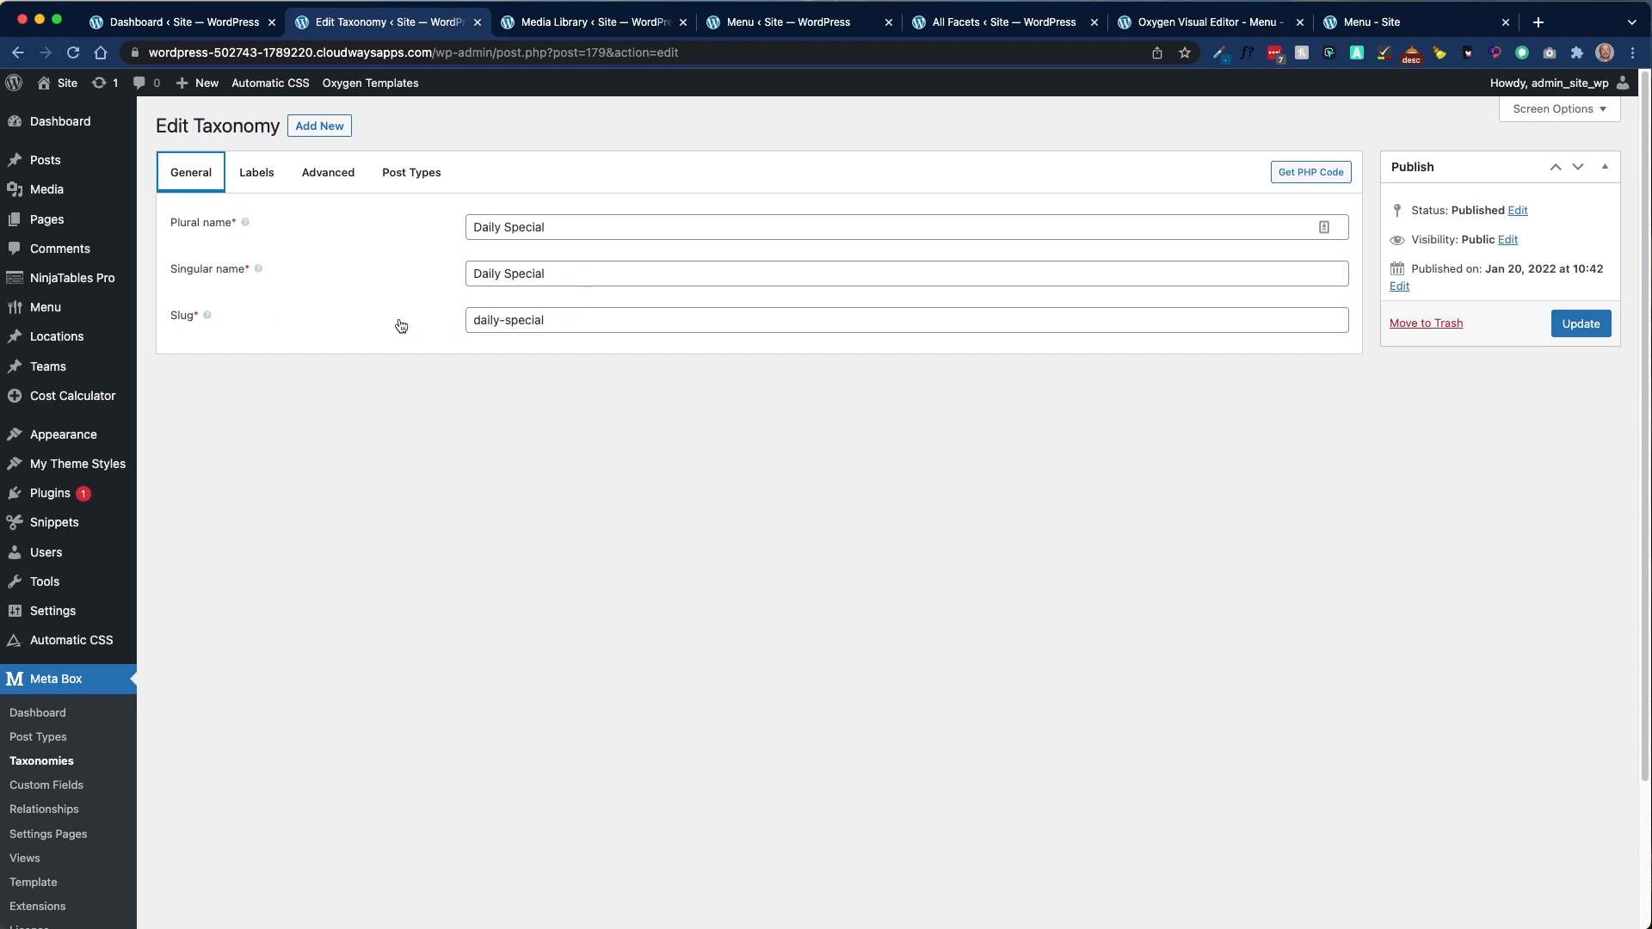
pyautogui.click(576, 321)
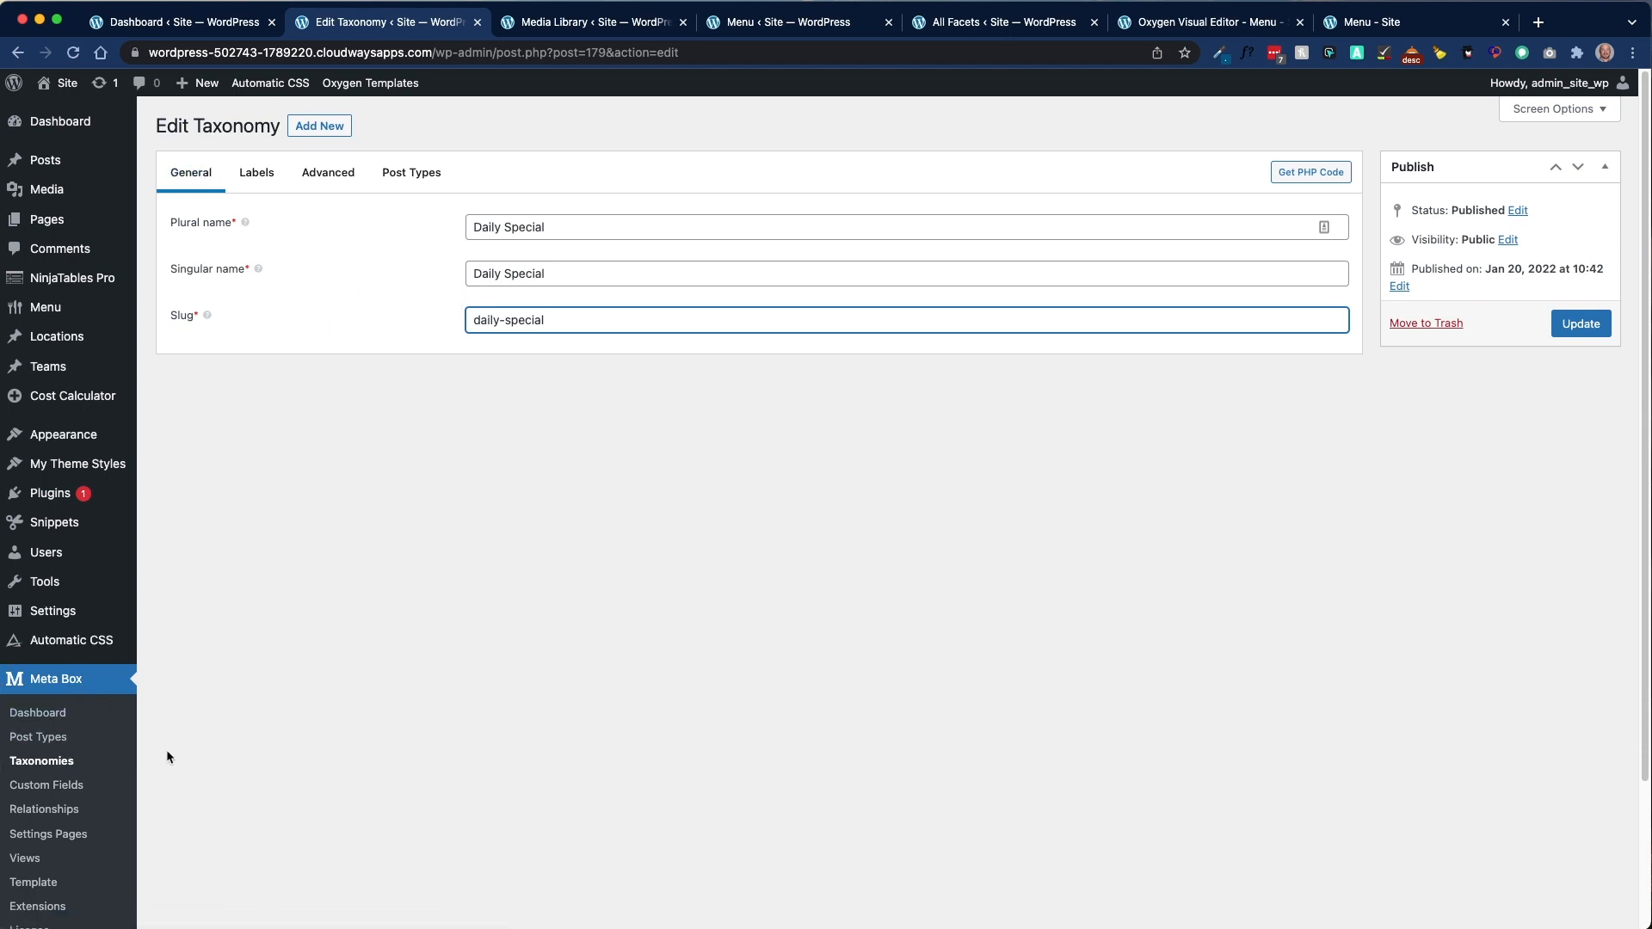
# Step: Open the Menu post type in Meta Box and check which taxonomies are registered for it
pyautogui.click(51, 738)
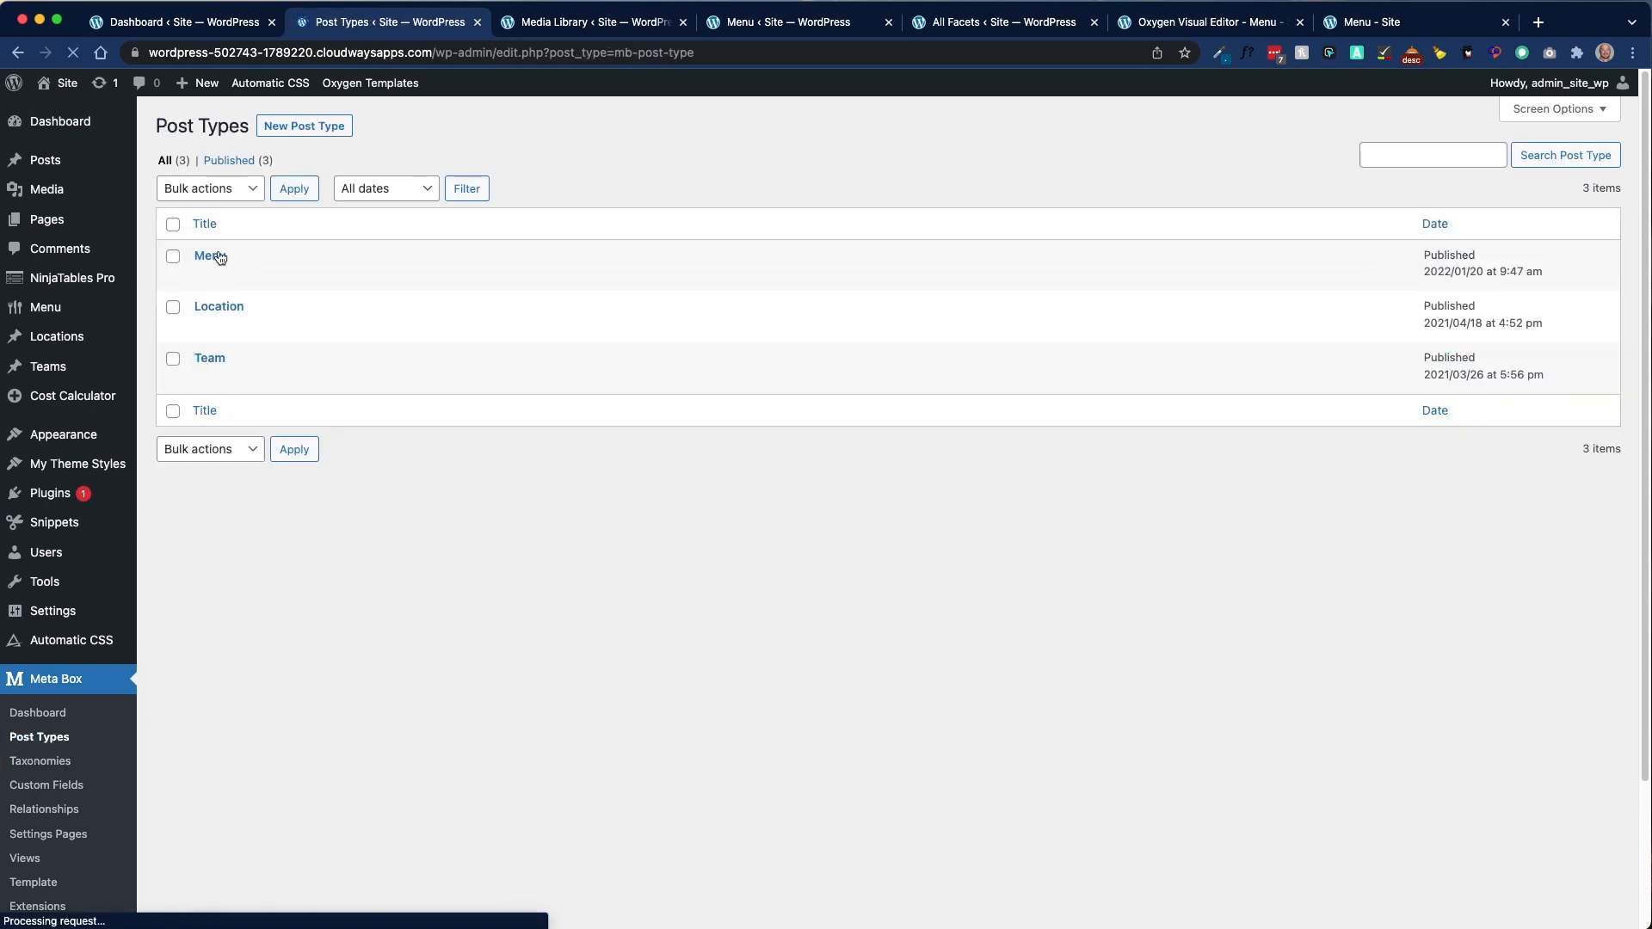
pyautogui.click(211, 256)
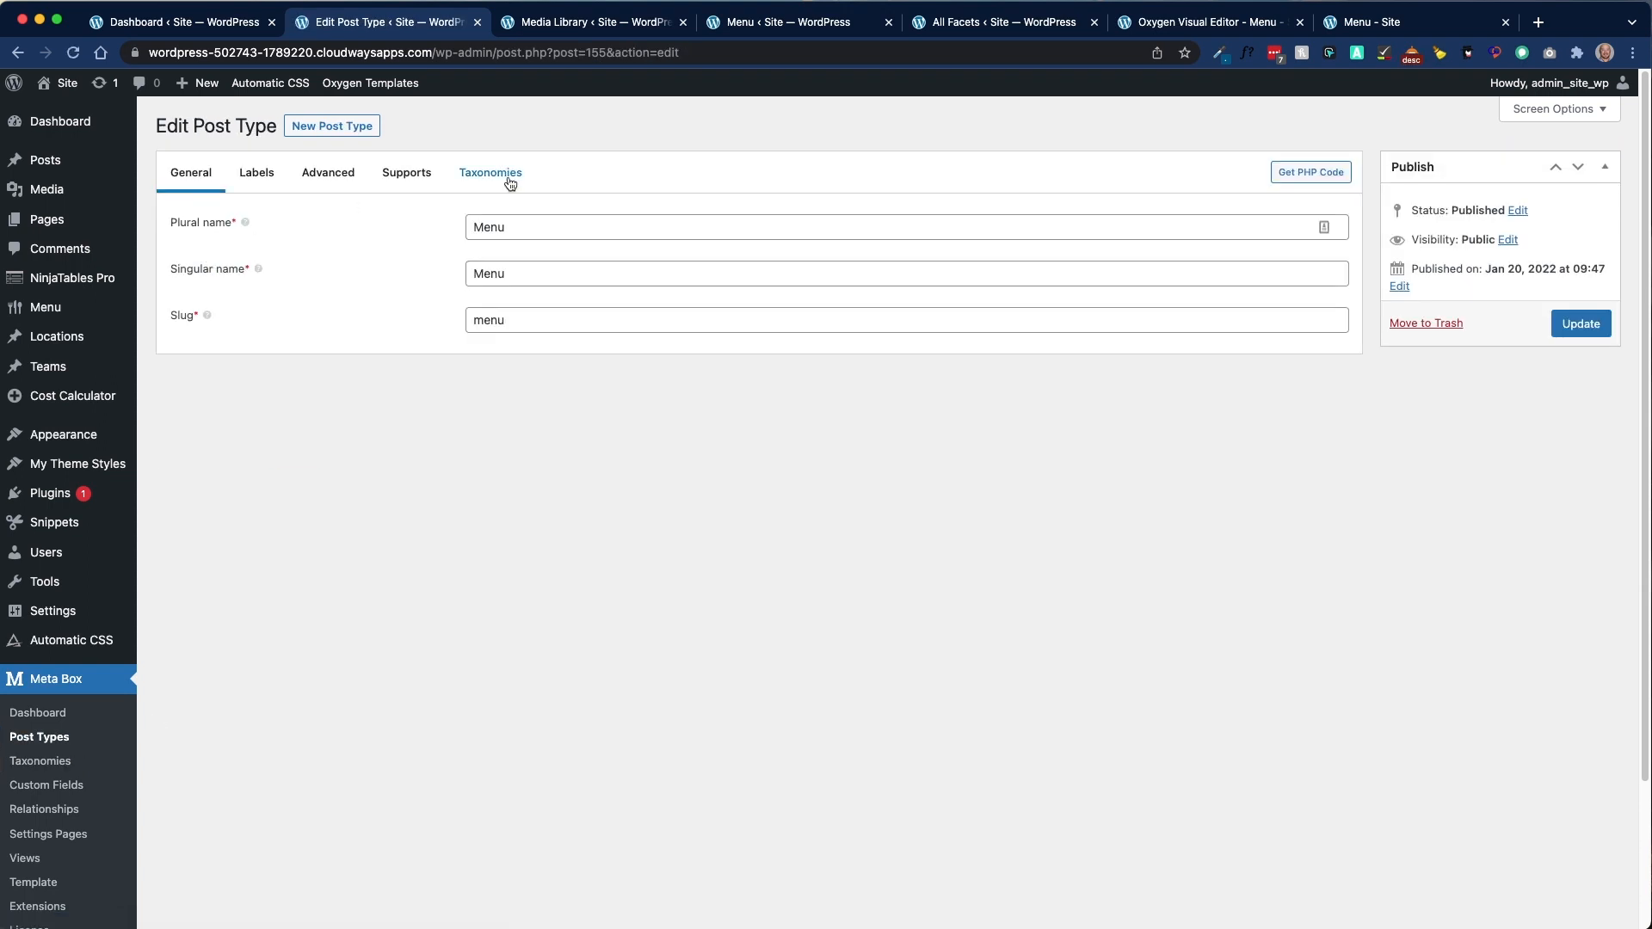
pyautogui.click(510, 184)
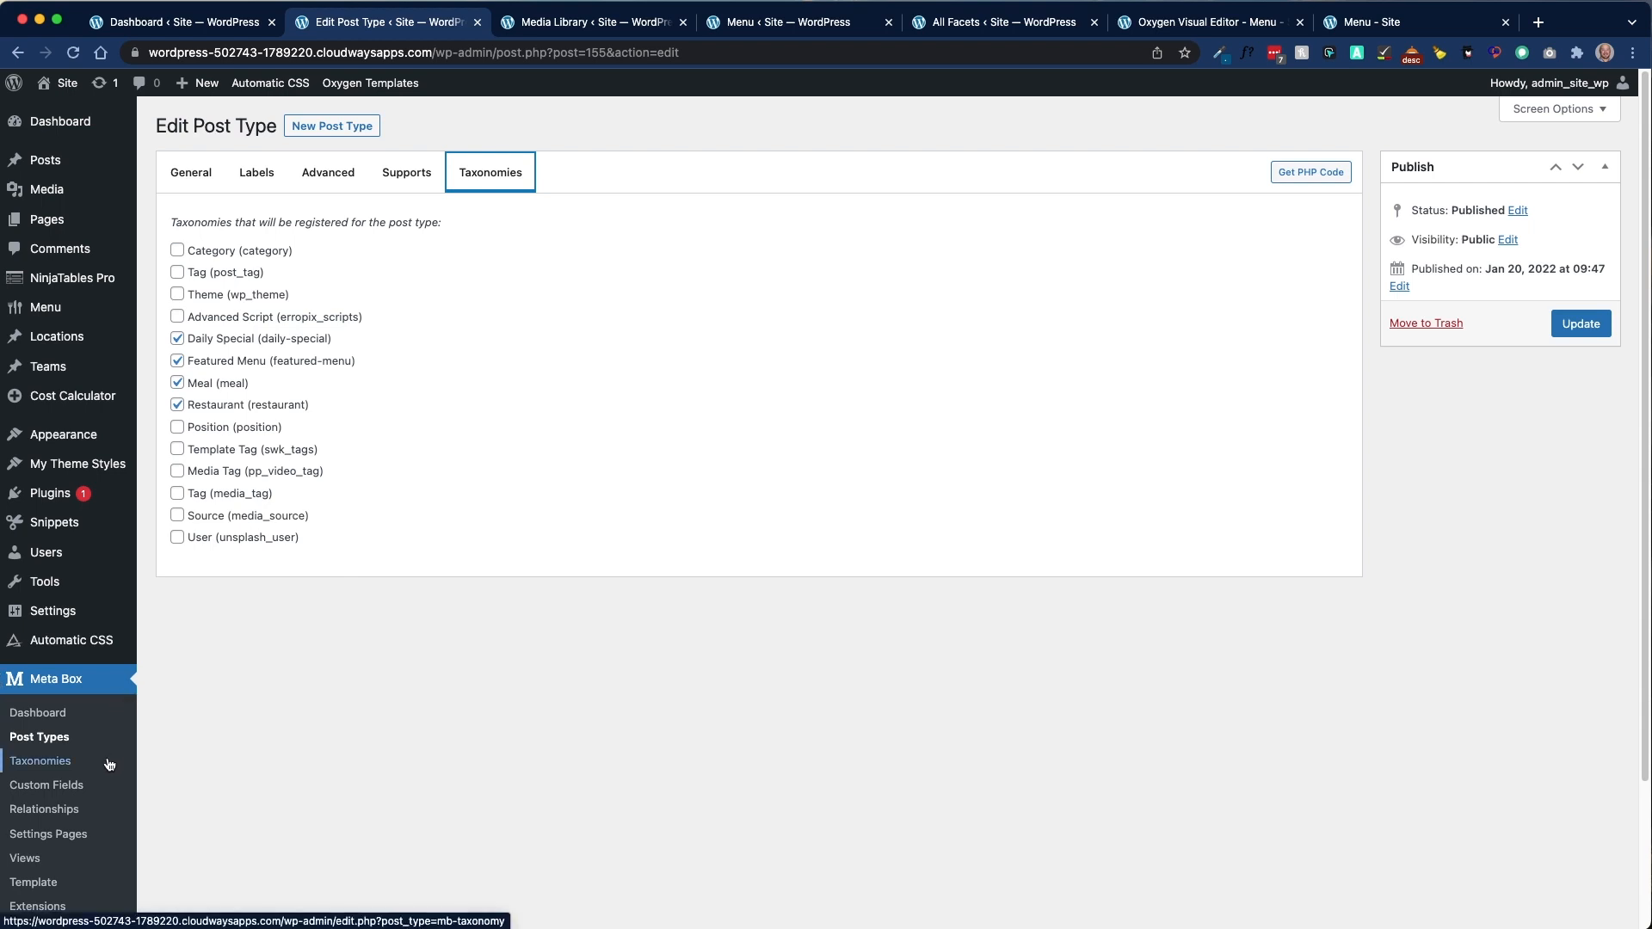
# Step: Open the Menu Item custom field group and collapse the Menu Category field to view the list of fields
pyautogui.click(60, 785)
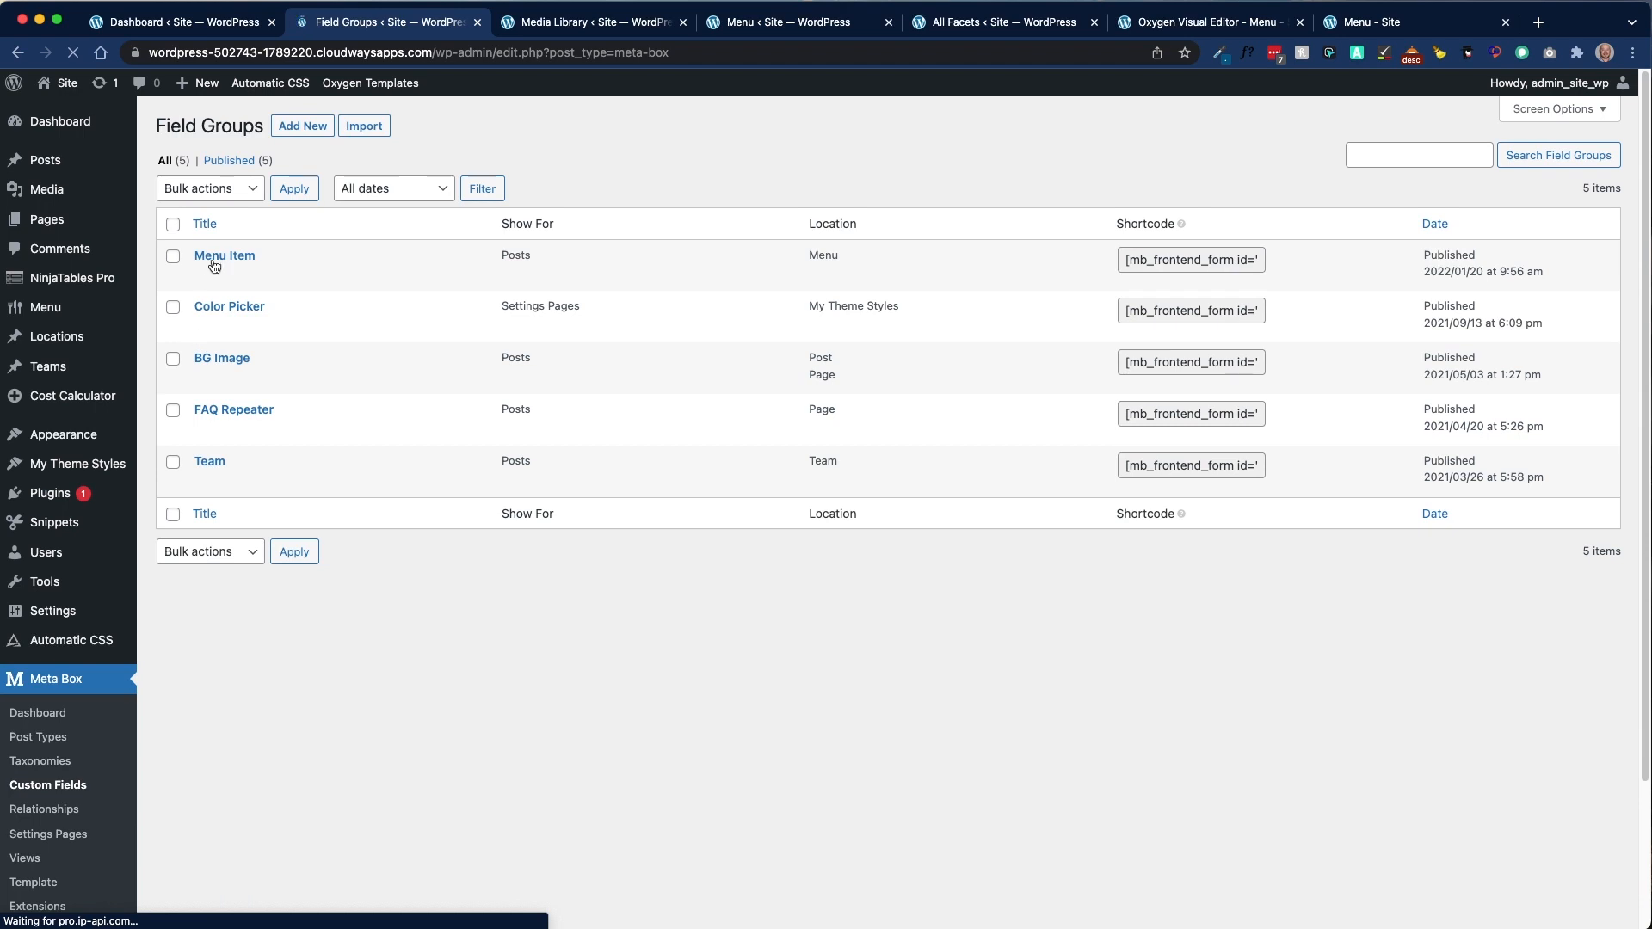
pyautogui.click(215, 258)
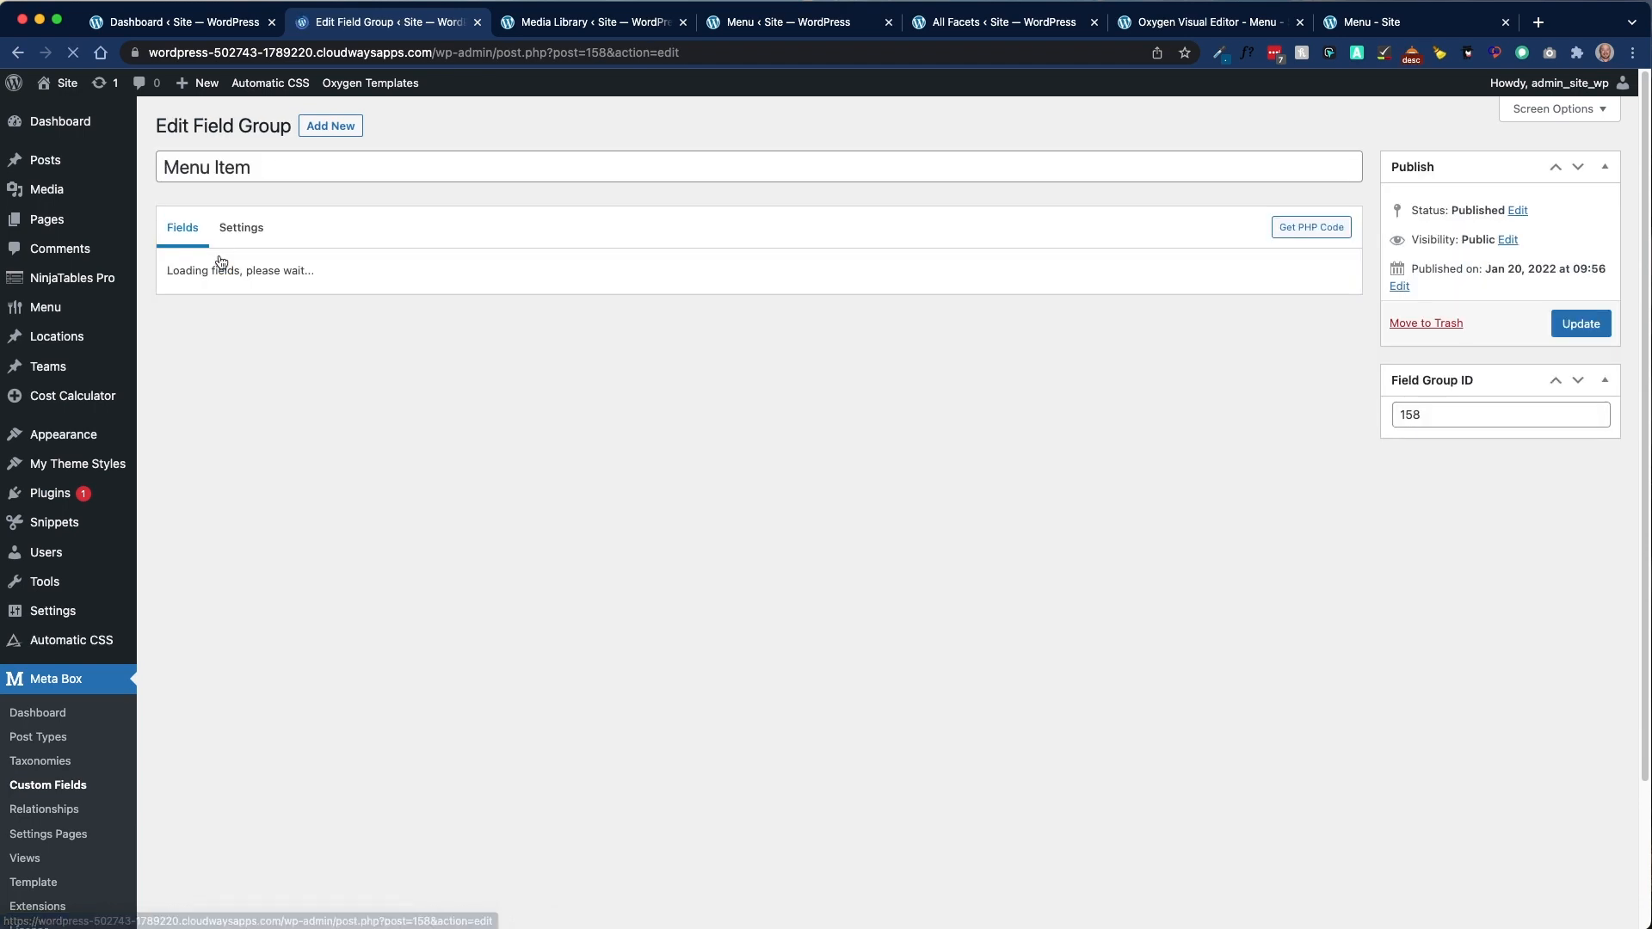
pyautogui.scroll(-15, 929, 345)
pyautogui.scroll(15, 927, 345)
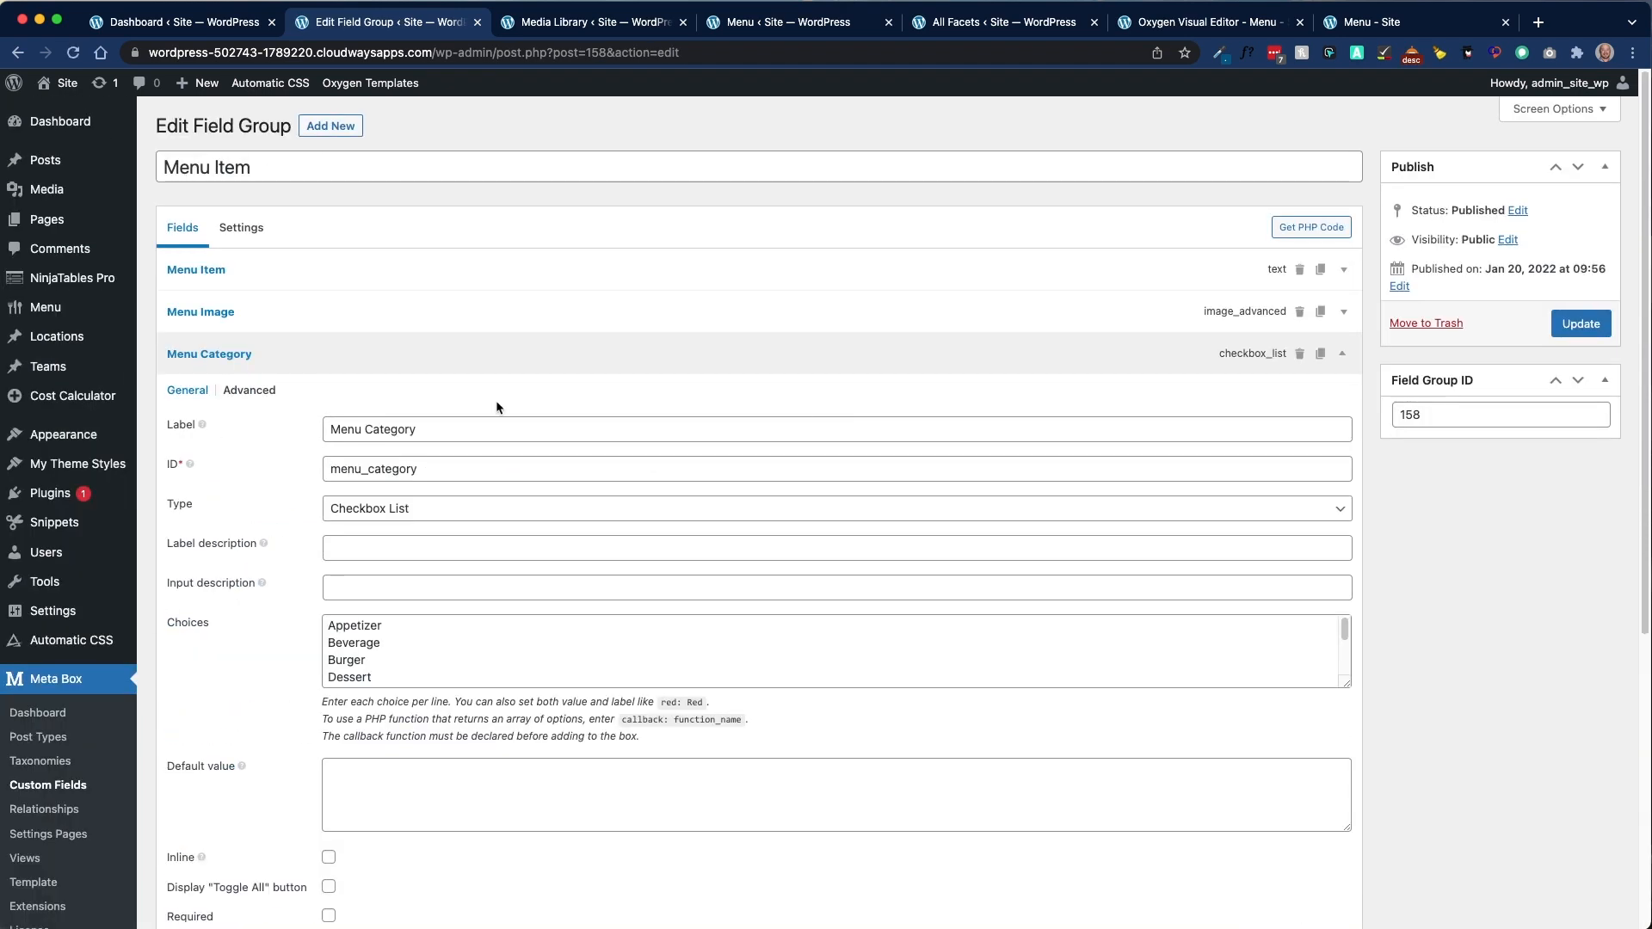
pyautogui.click(472, 360)
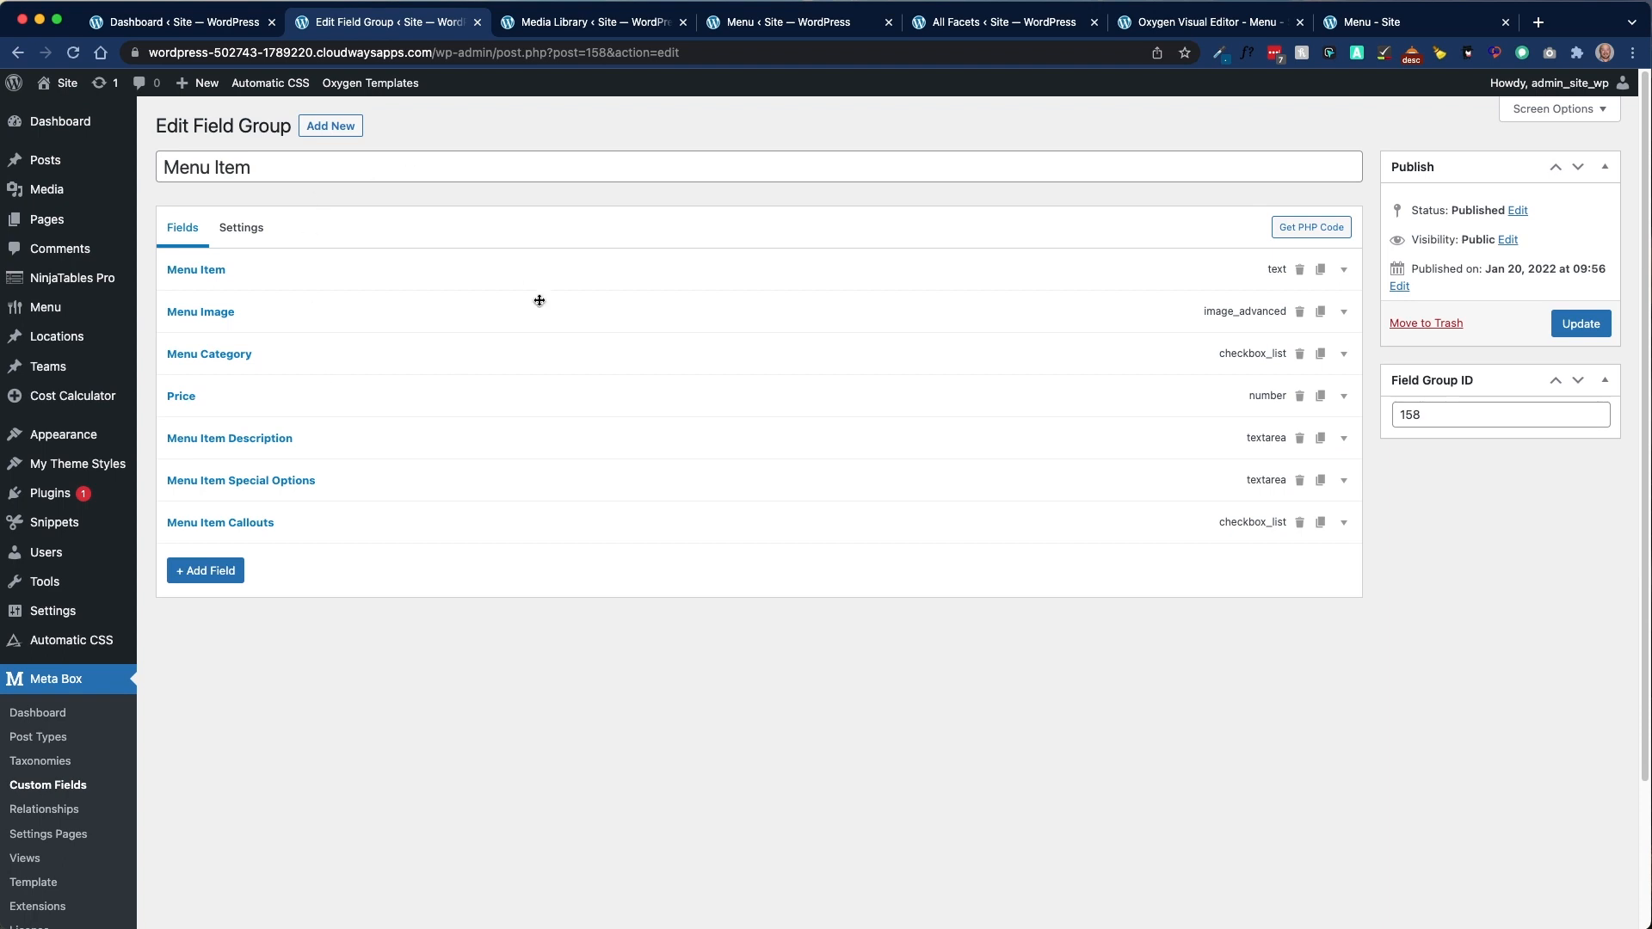
# Step: Check the Menu Item field group's location settings and available post types, and return to its field list
pyautogui.click(249, 236)
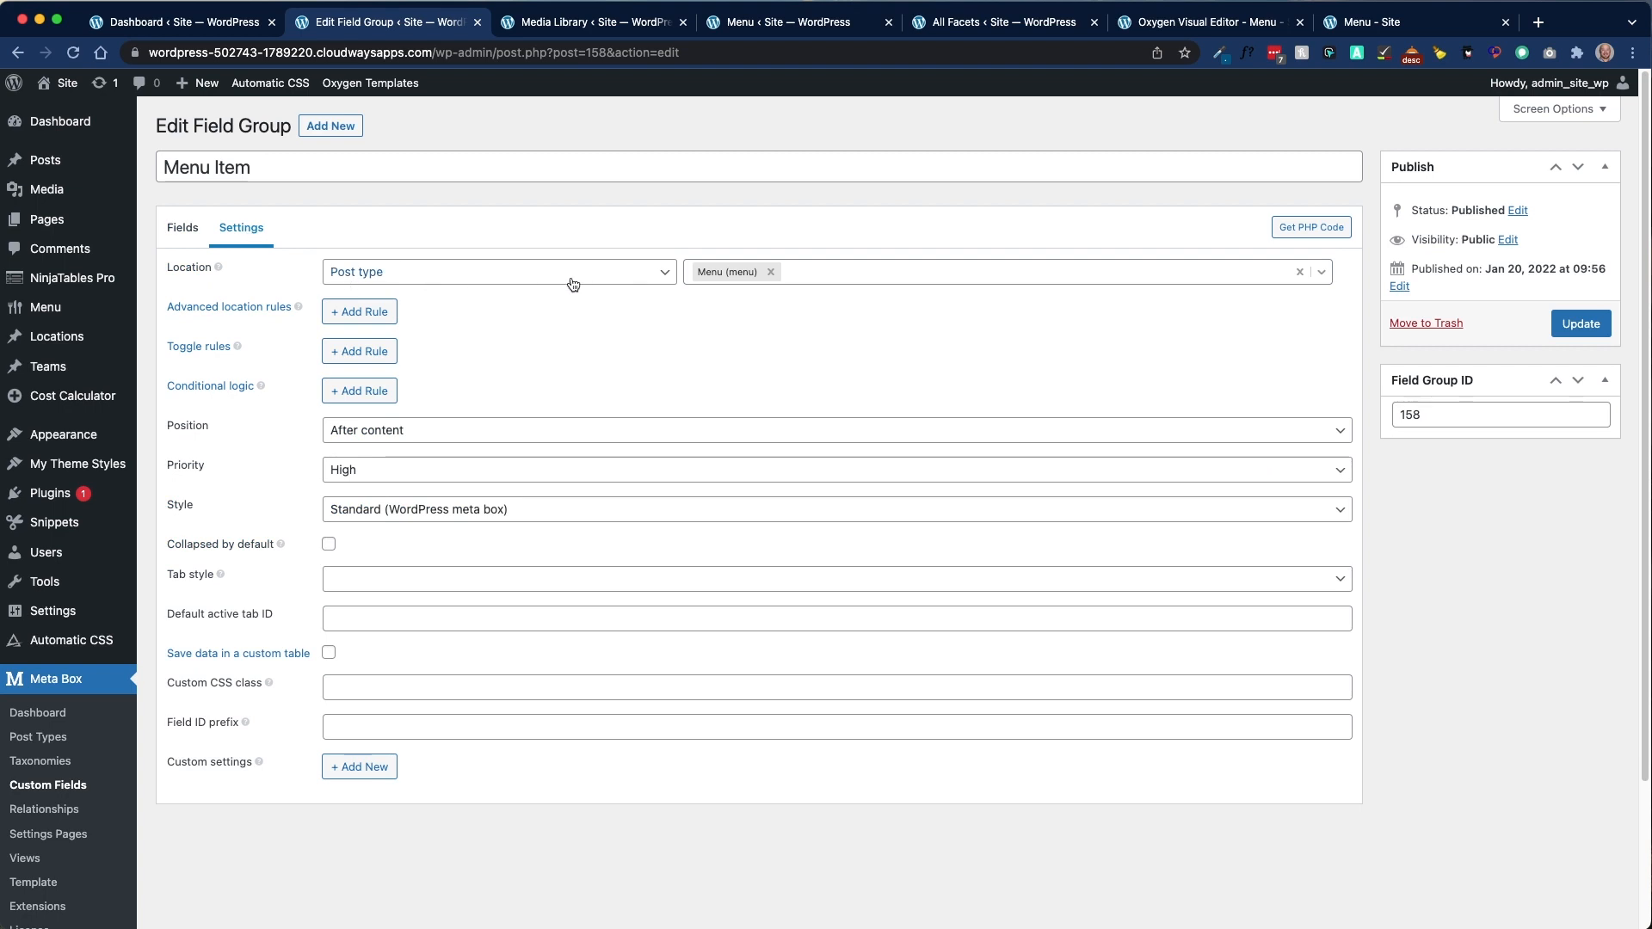
pyautogui.click(843, 275)
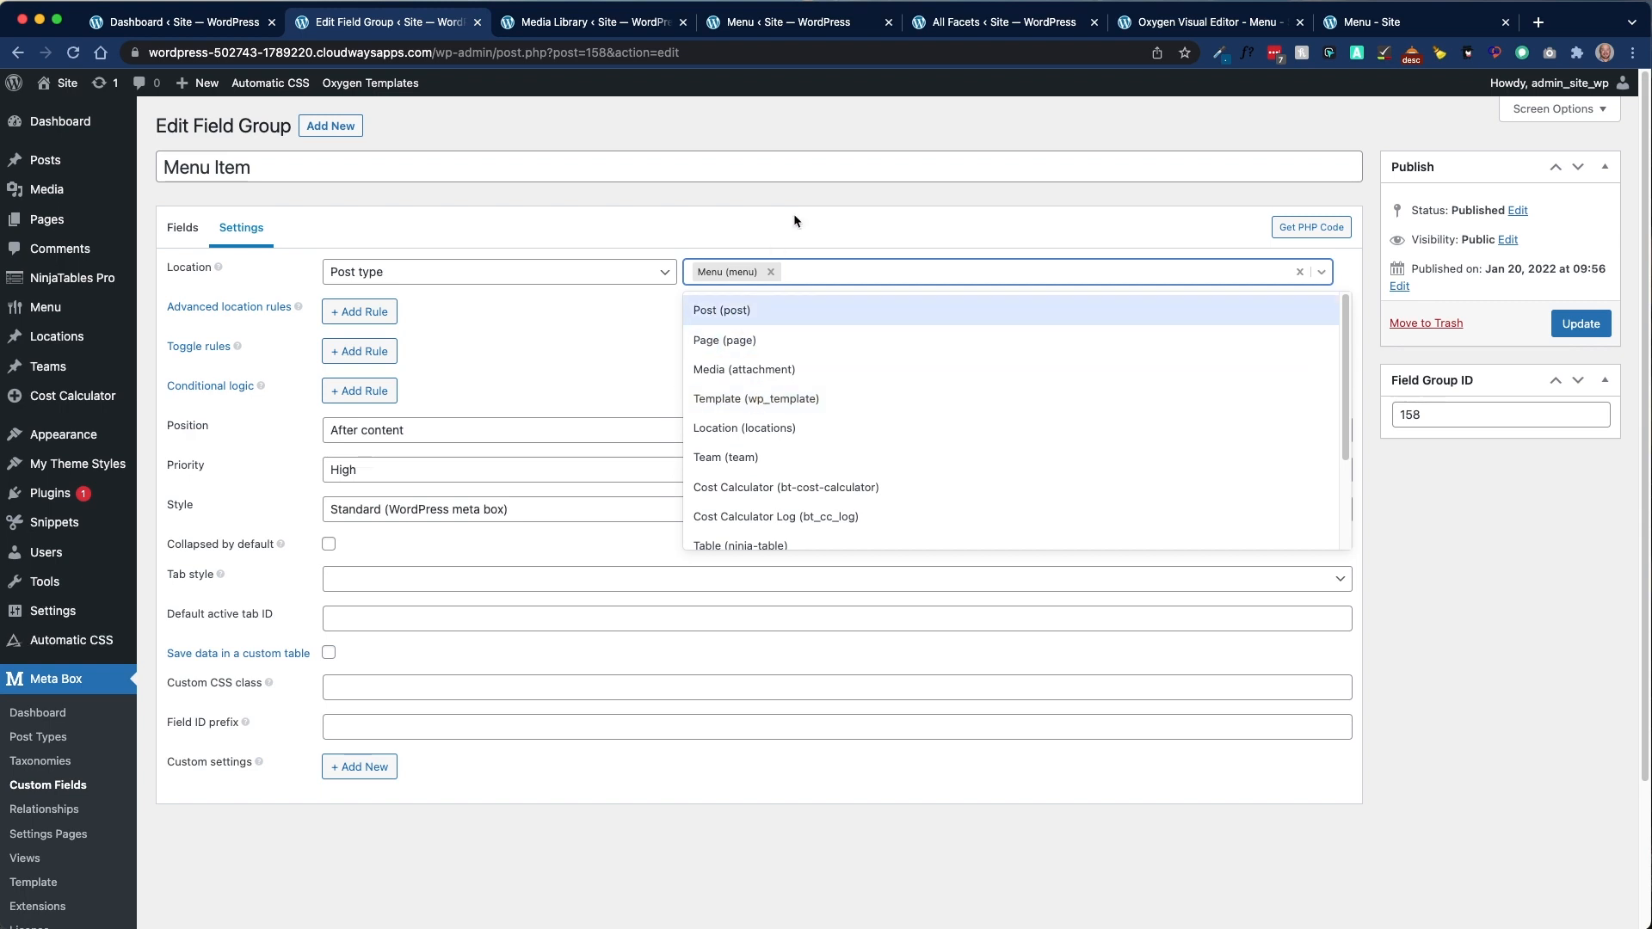
pyautogui.click(799, 237)
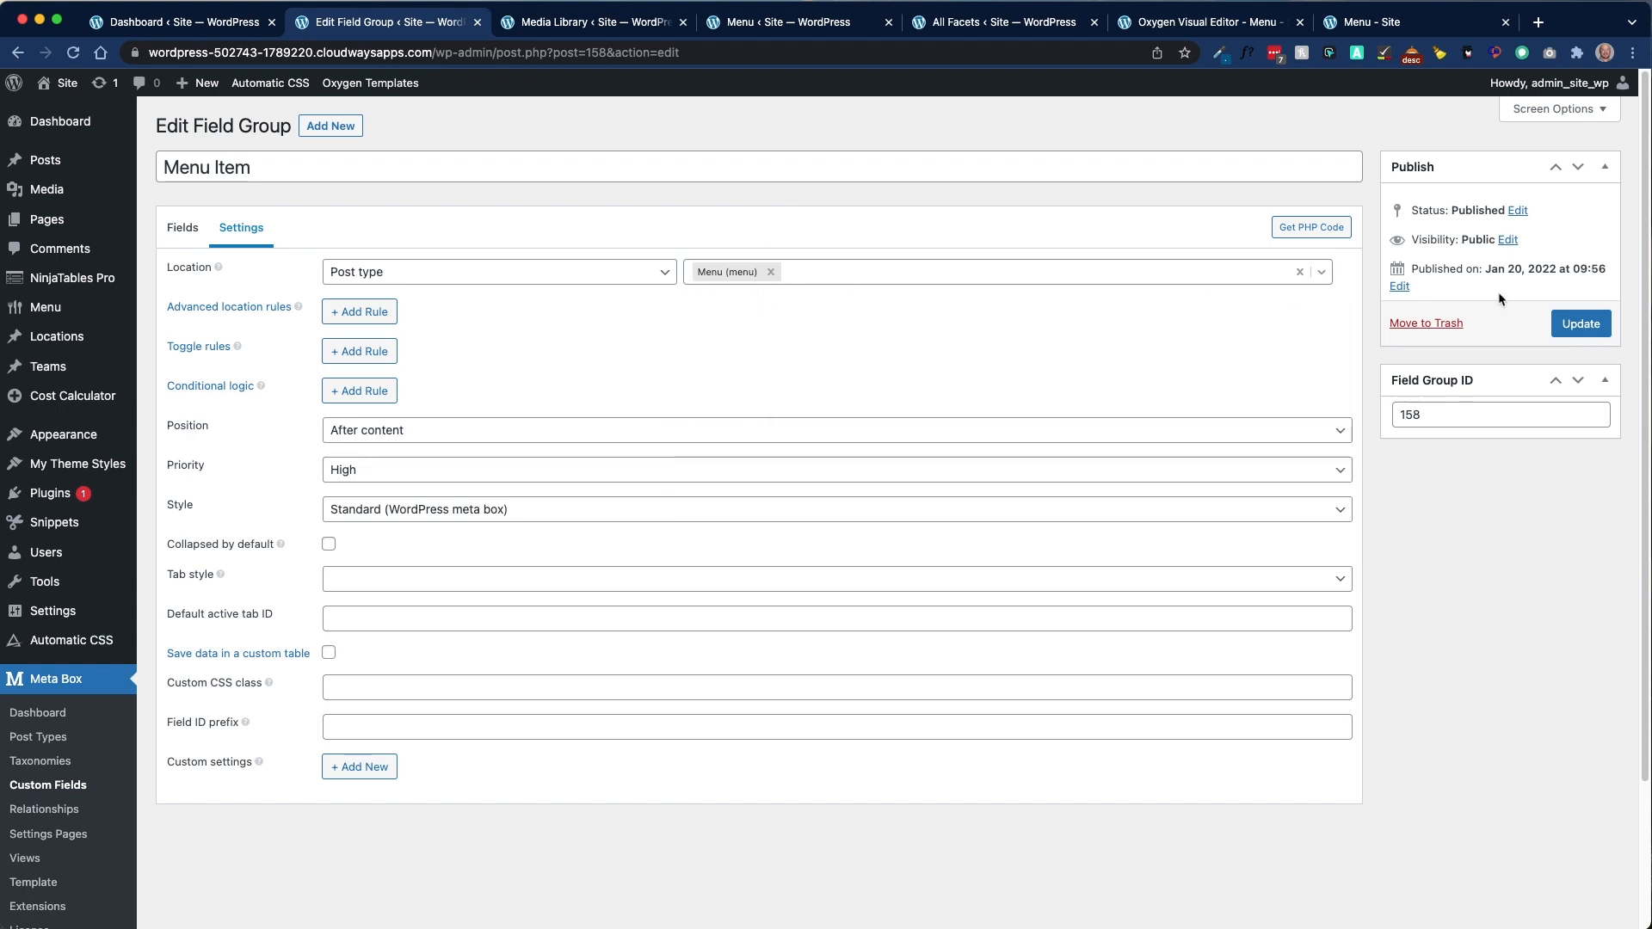
pyautogui.click(186, 228)
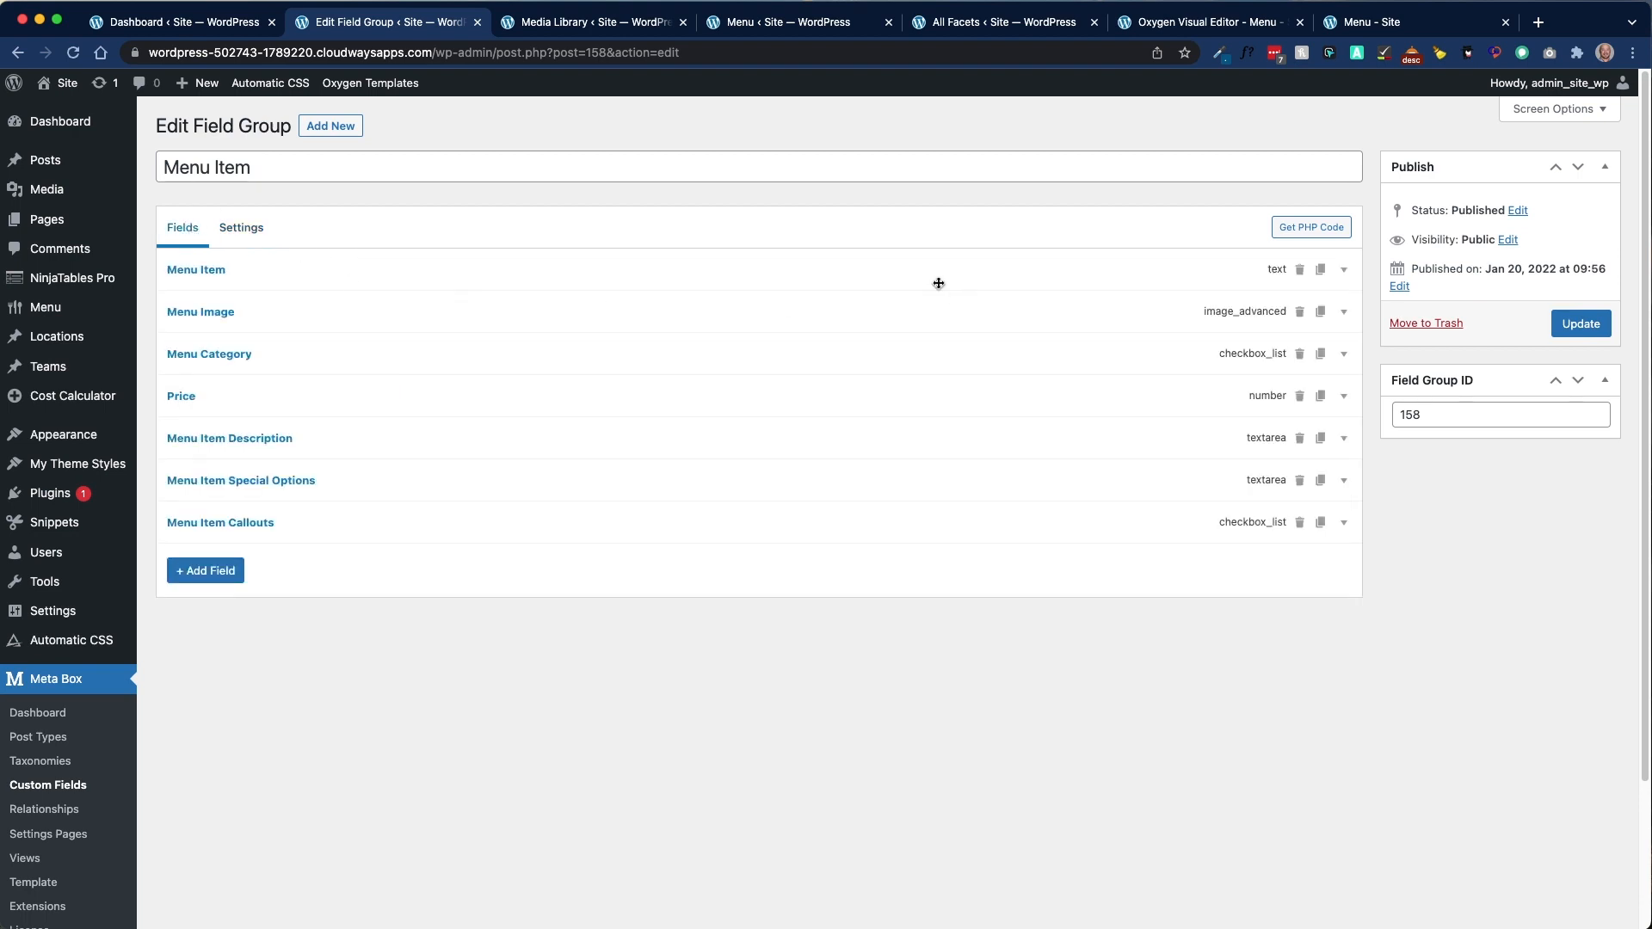
# Step: Review the Menu Item text field's settings, collapse it, and expand the Menu Image field
pyautogui.click(530, 279)
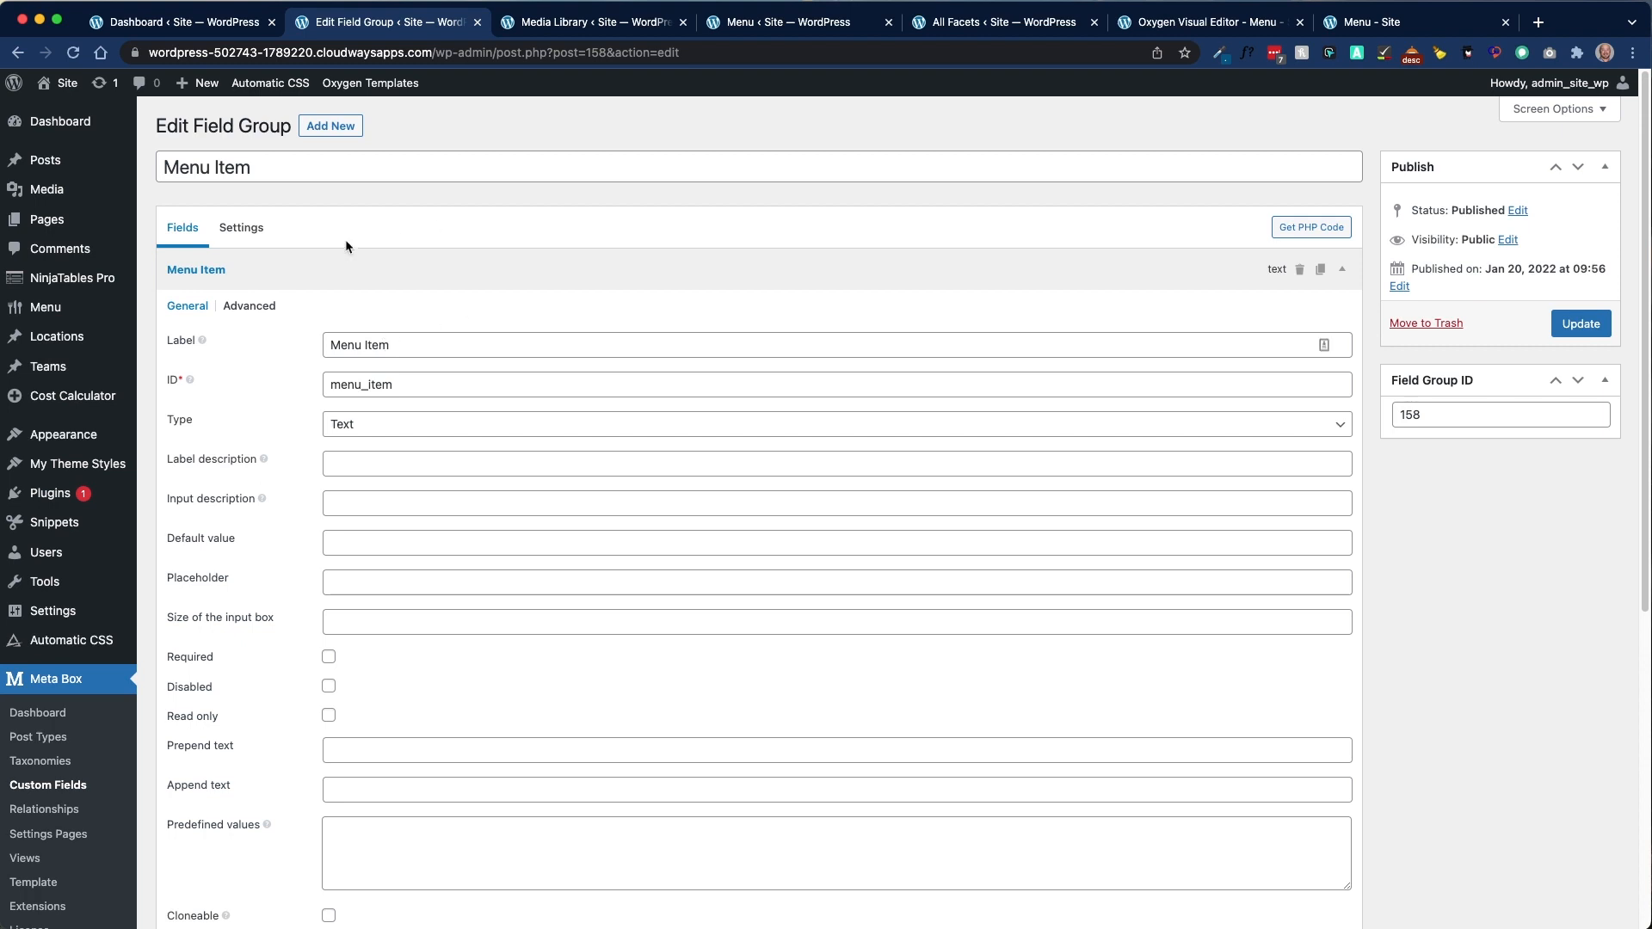
pyautogui.scroll(-5, 412, 435)
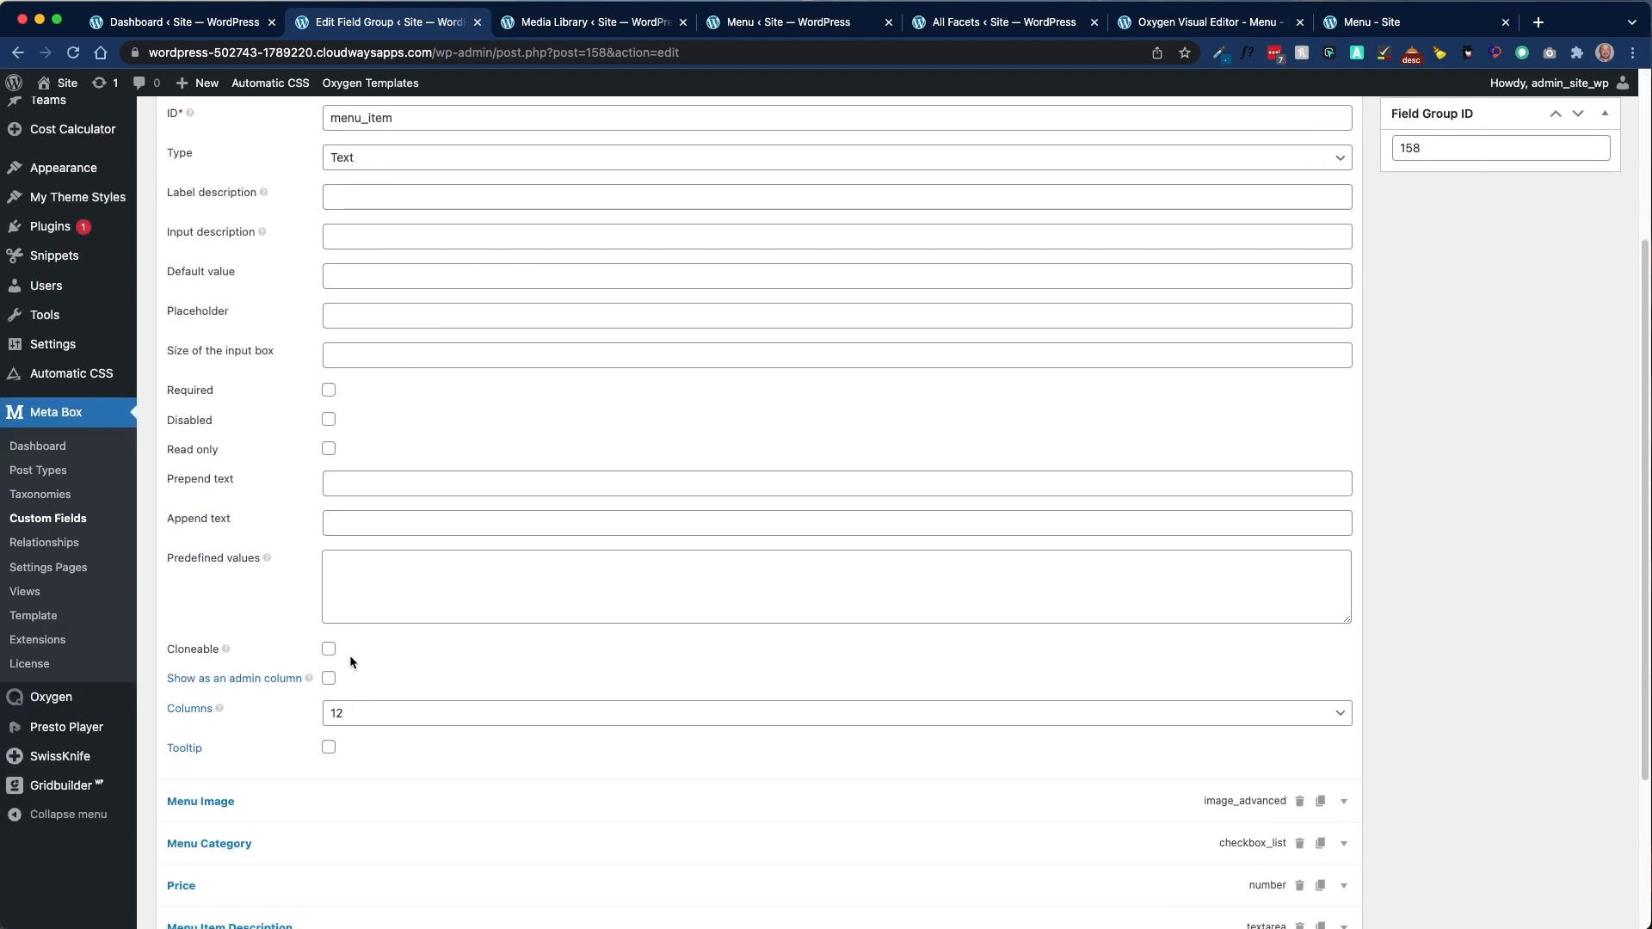
pyautogui.scroll(5, 350, 586)
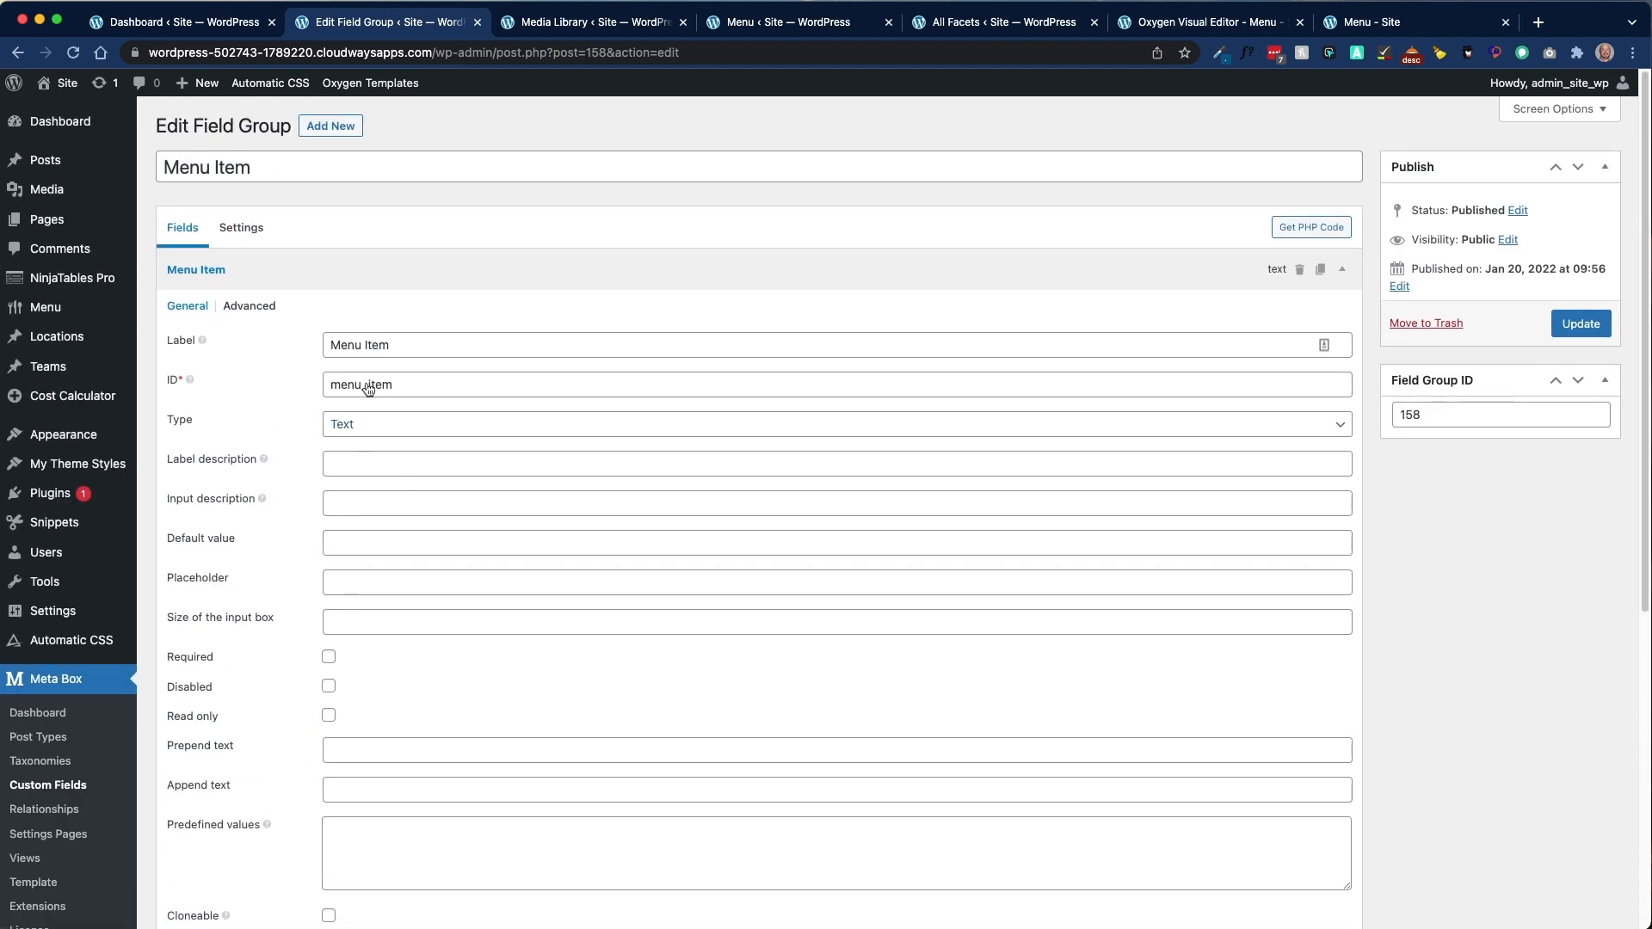
pyautogui.click(366, 275)
pyautogui.click(379, 320)
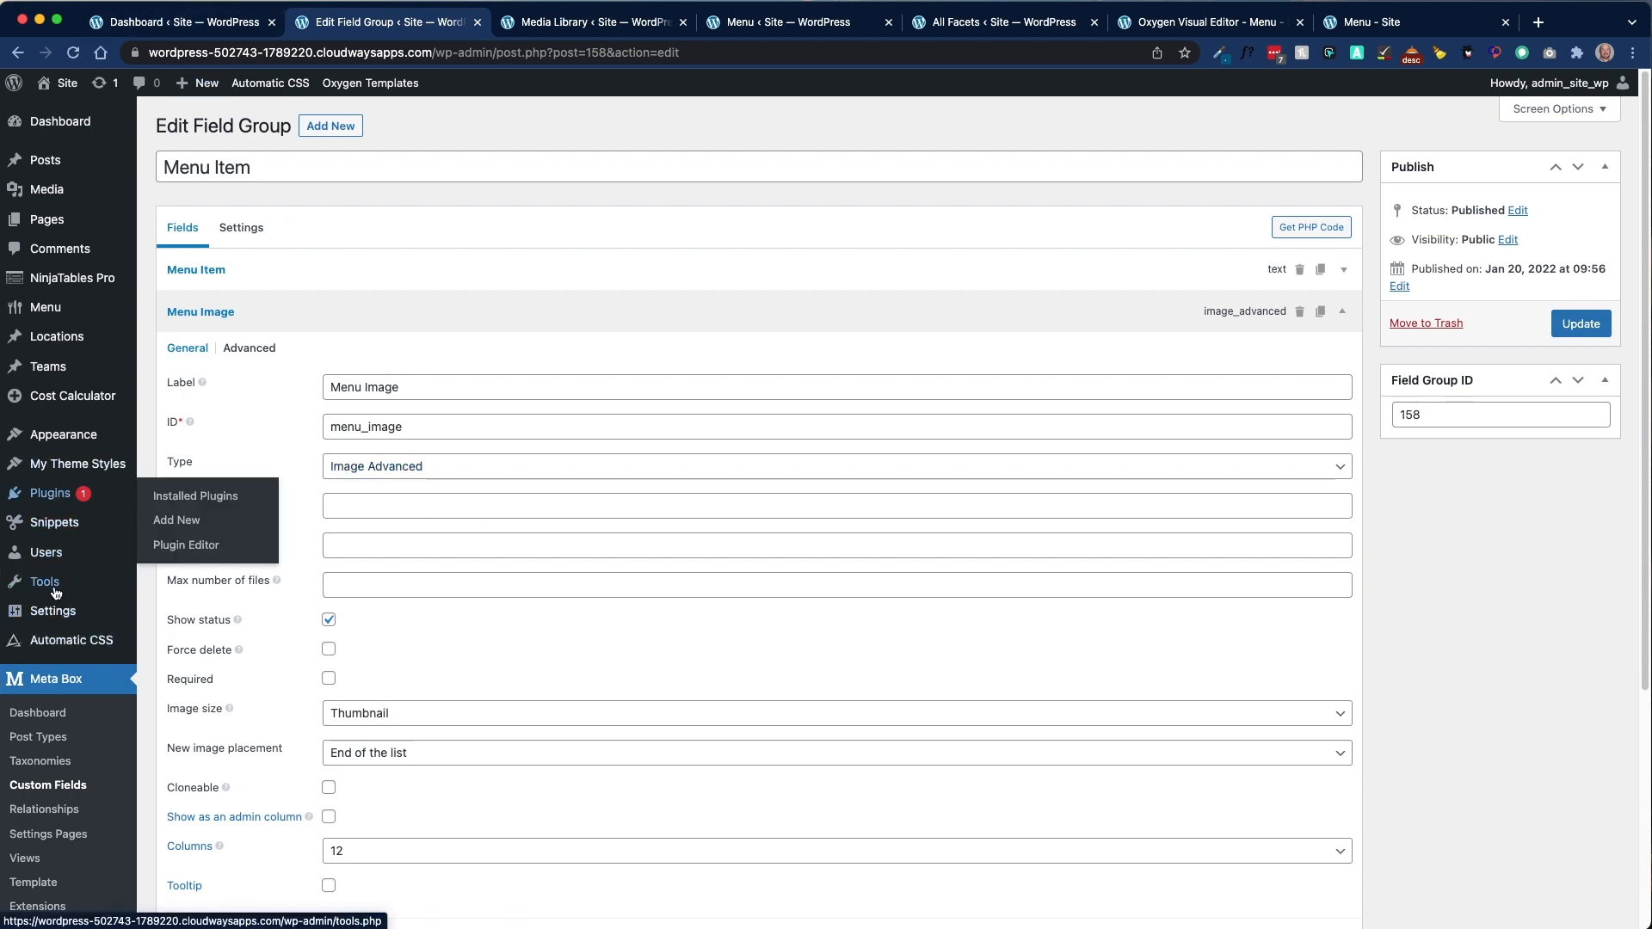
# Step: Check the installed versions of Oxygen, Meta Box AIO and Meta Box on the plugins page in a separate browser tab, and close it
pyautogui.rightClick(58, 496)
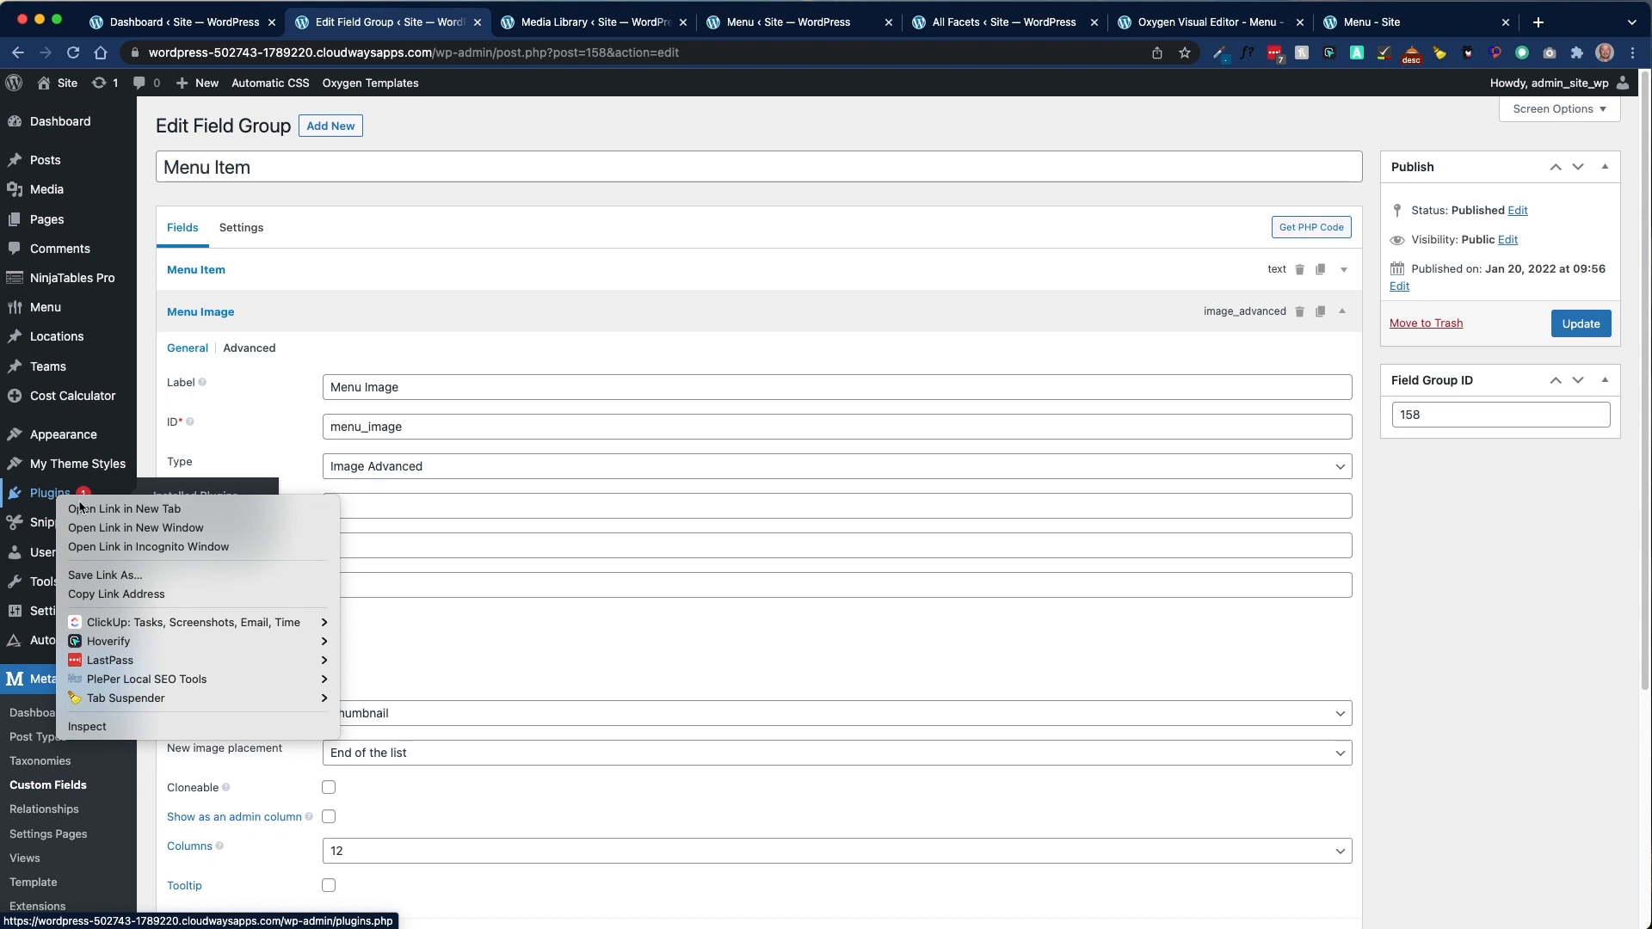
pyautogui.click(80, 508)
pyautogui.click(523, 26)
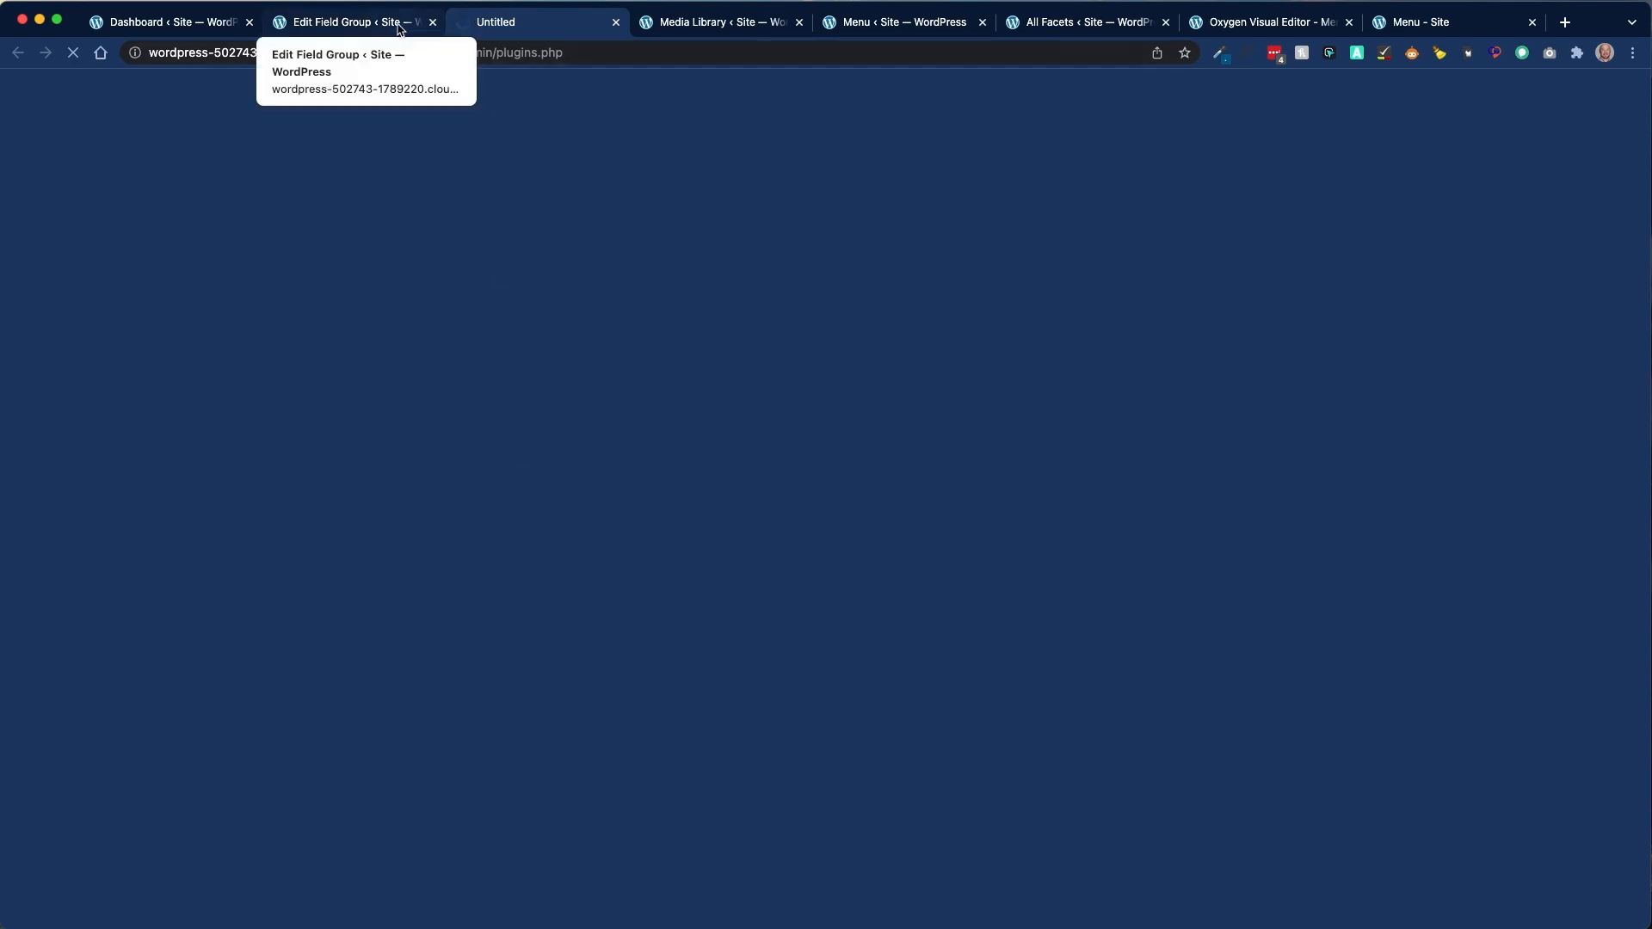
pyautogui.scroll(-8, 530, 511)
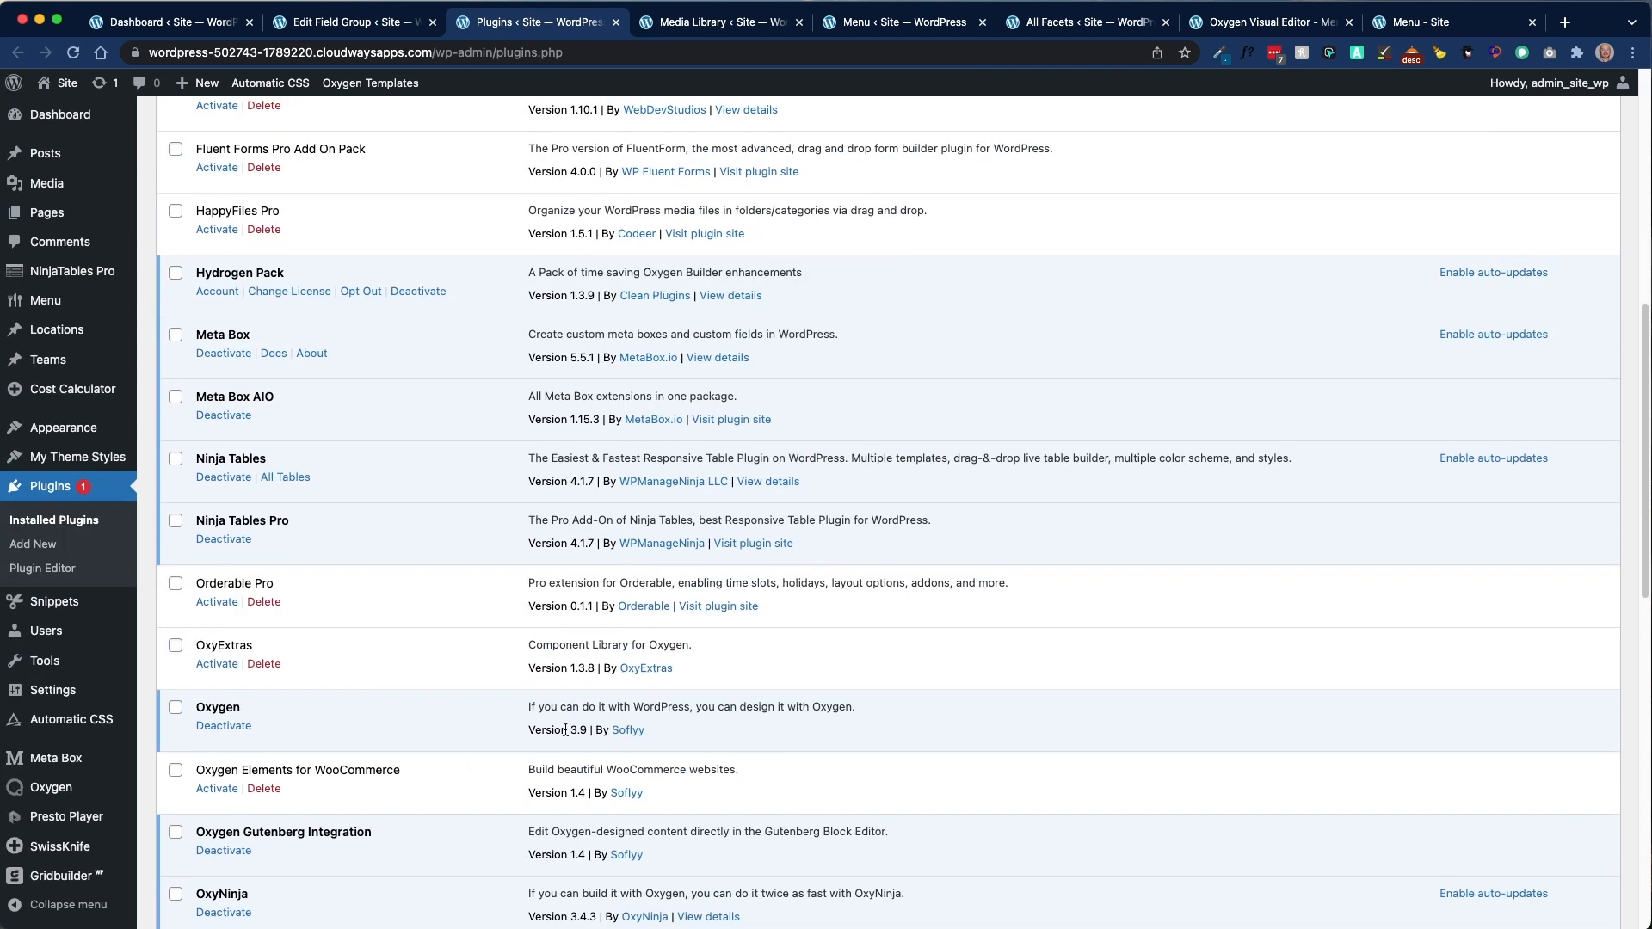
pyautogui.moveTo(587, 730); pyautogui.dragTo(541, 732)
pyautogui.moveTo(603, 421); pyautogui.dragTo(564, 420)
pyautogui.moveTo(596, 357); pyautogui.dragTo(567, 356)
pyautogui.click(615, 21)
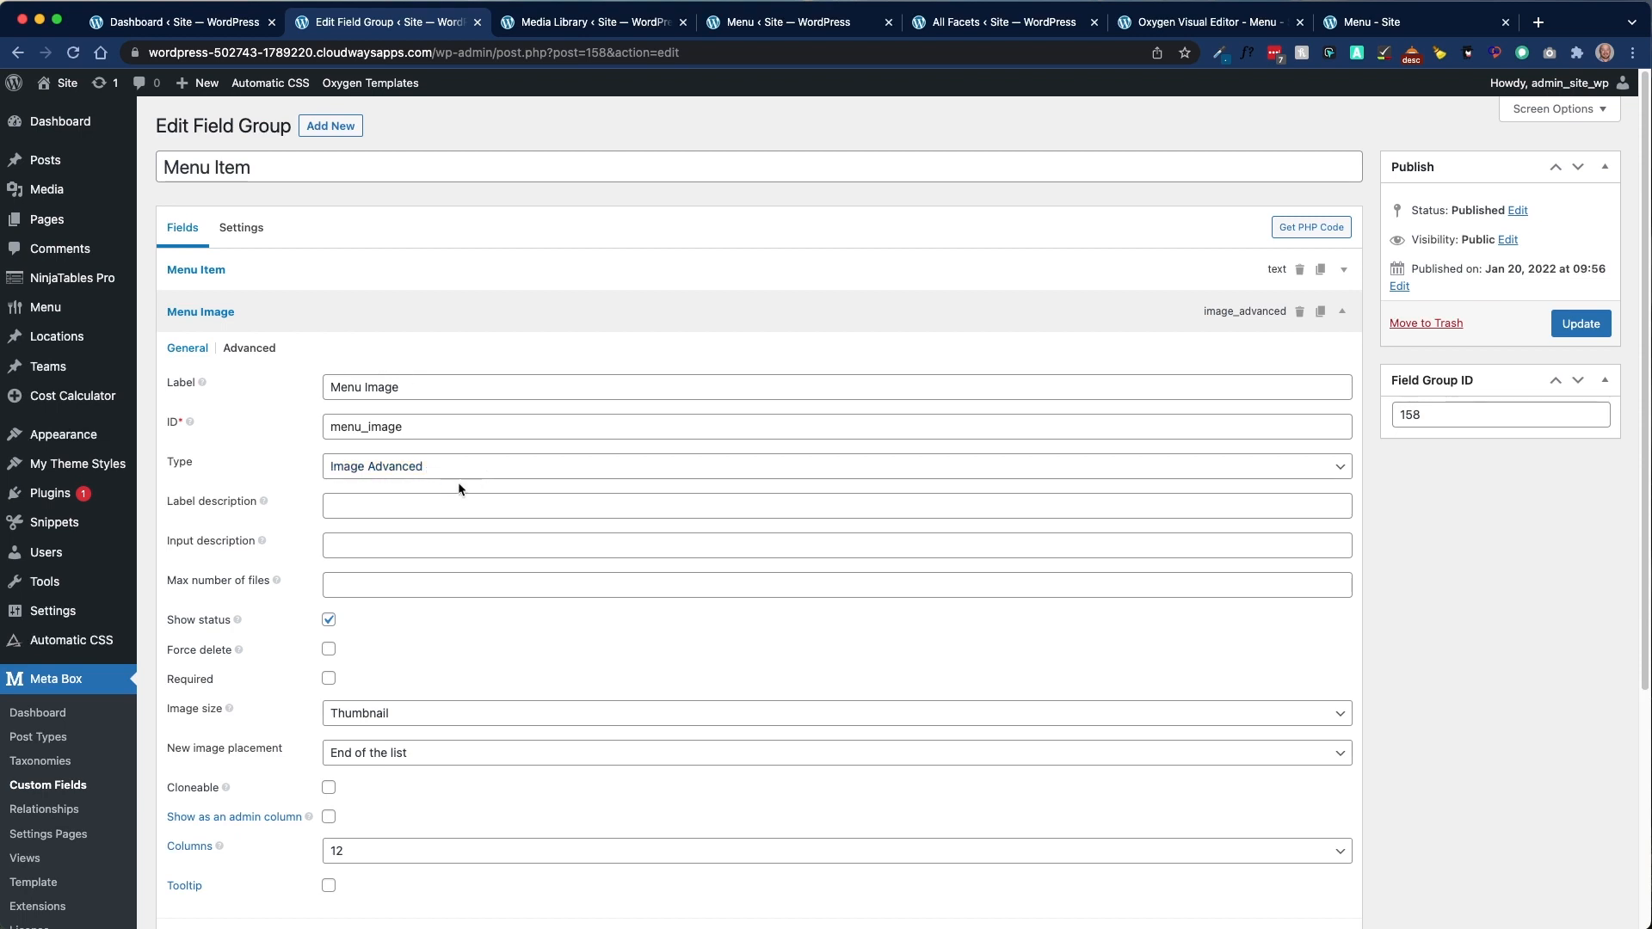
# Step: Review the Menu Image field's settings and collapse it, and expand the Menu Category field with its Choices box enlarged to show every choice
pyautogui.scroll(-2, 461, 482)
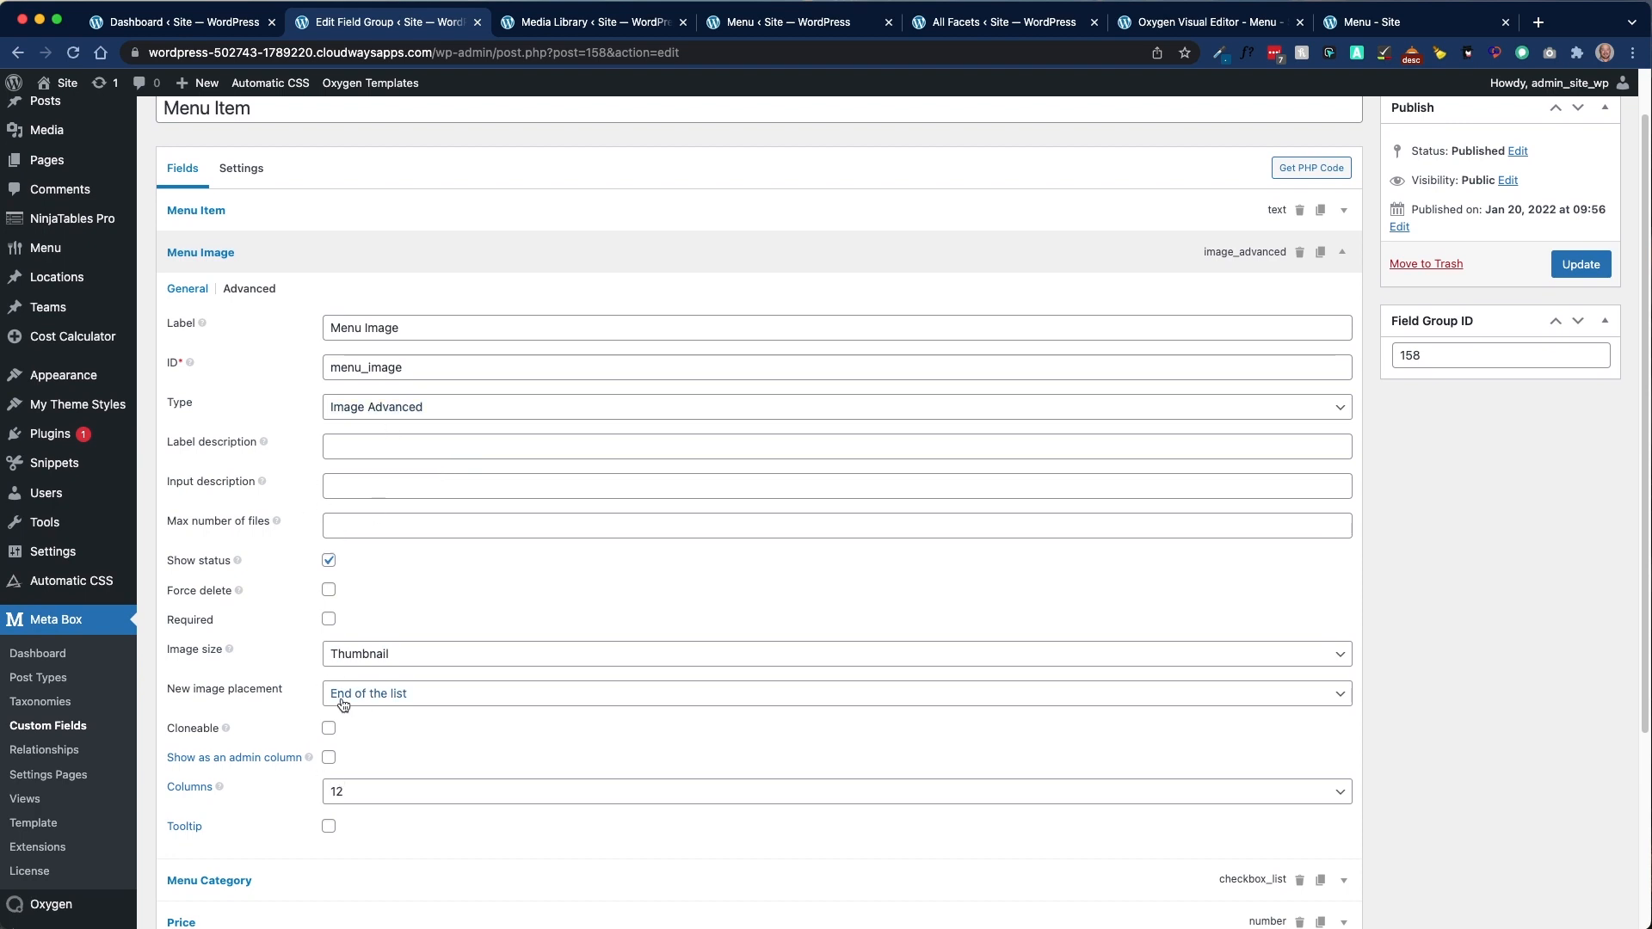
pyautogui.click(319, 258)
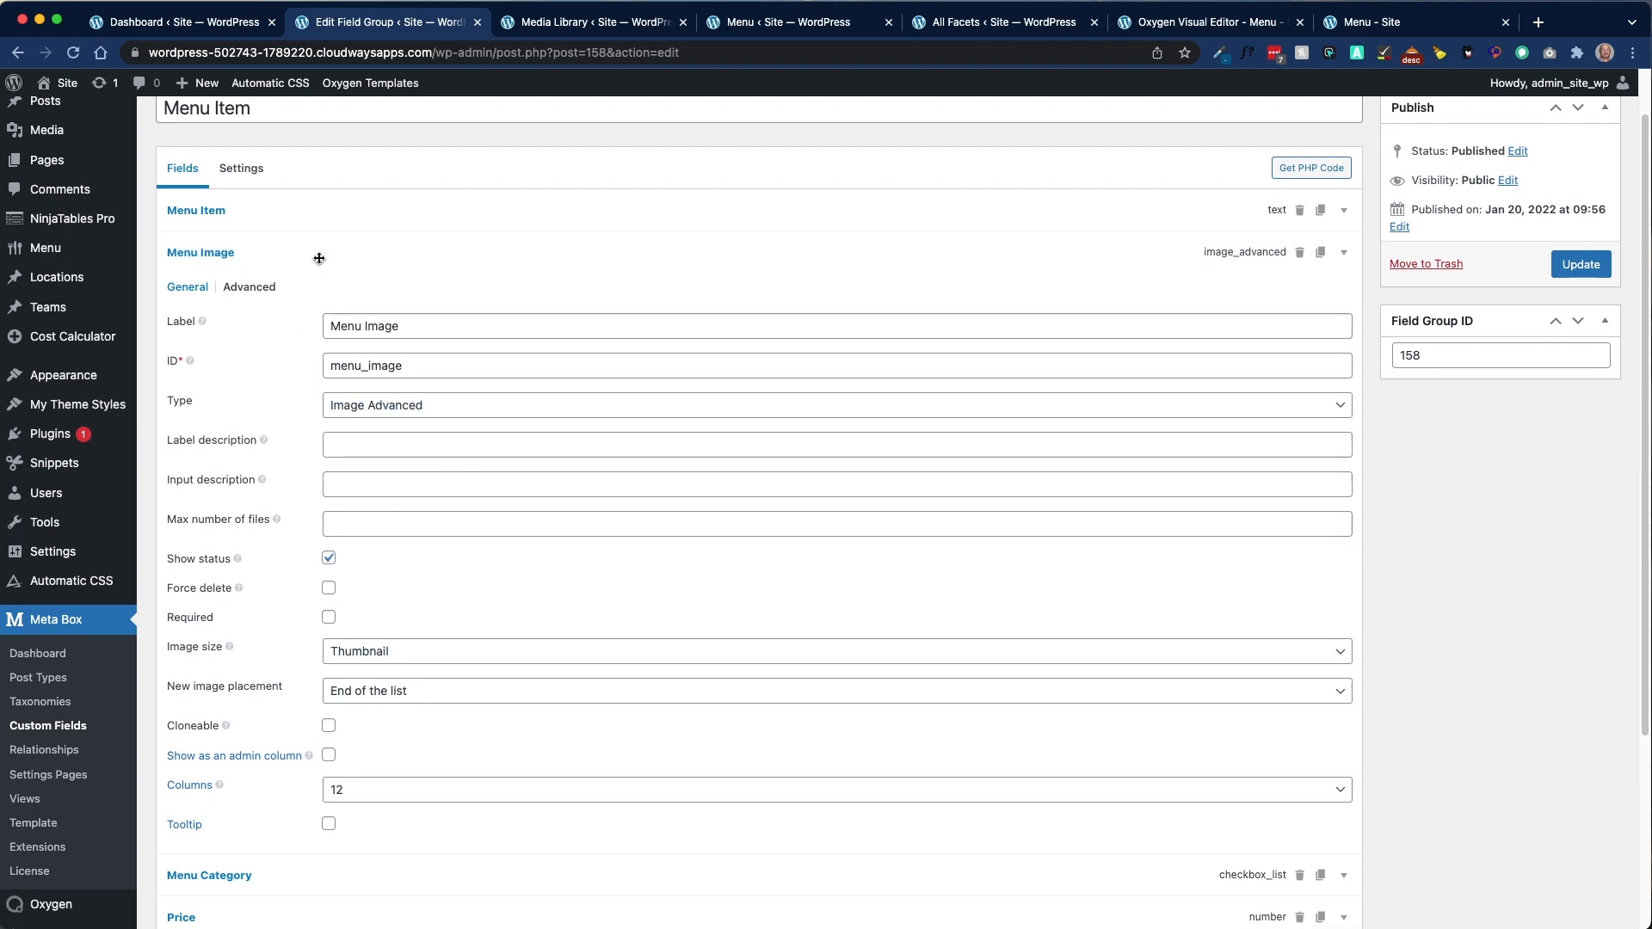
pyautogui.click(275, 301)
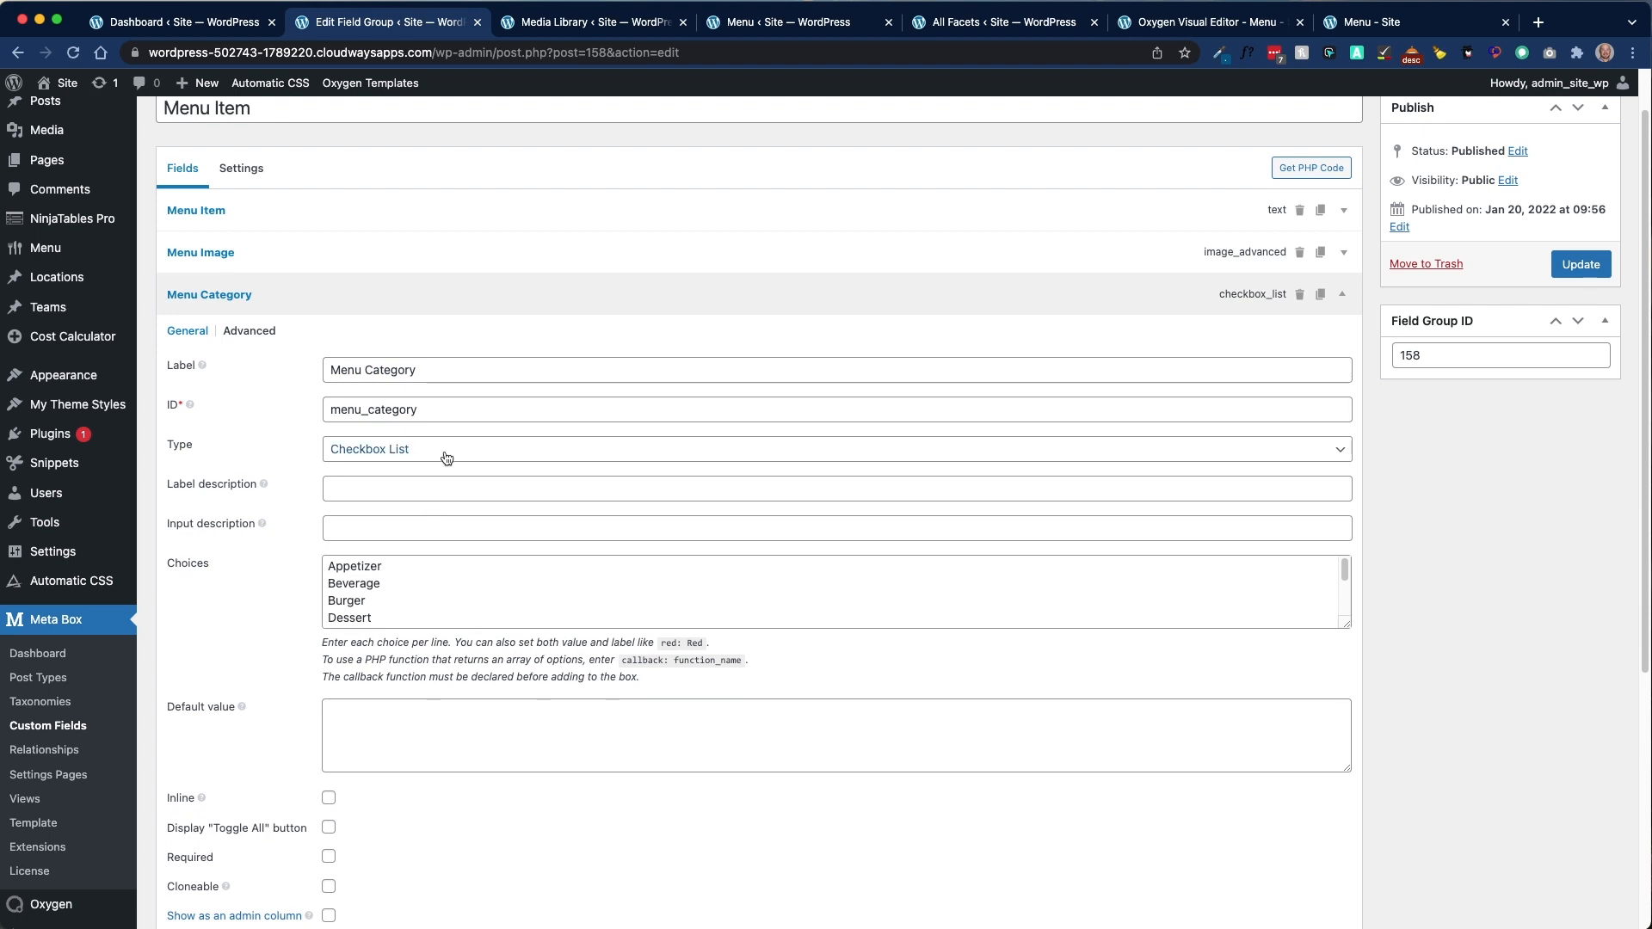
pyautogui.scroll(-2, 461, 525)
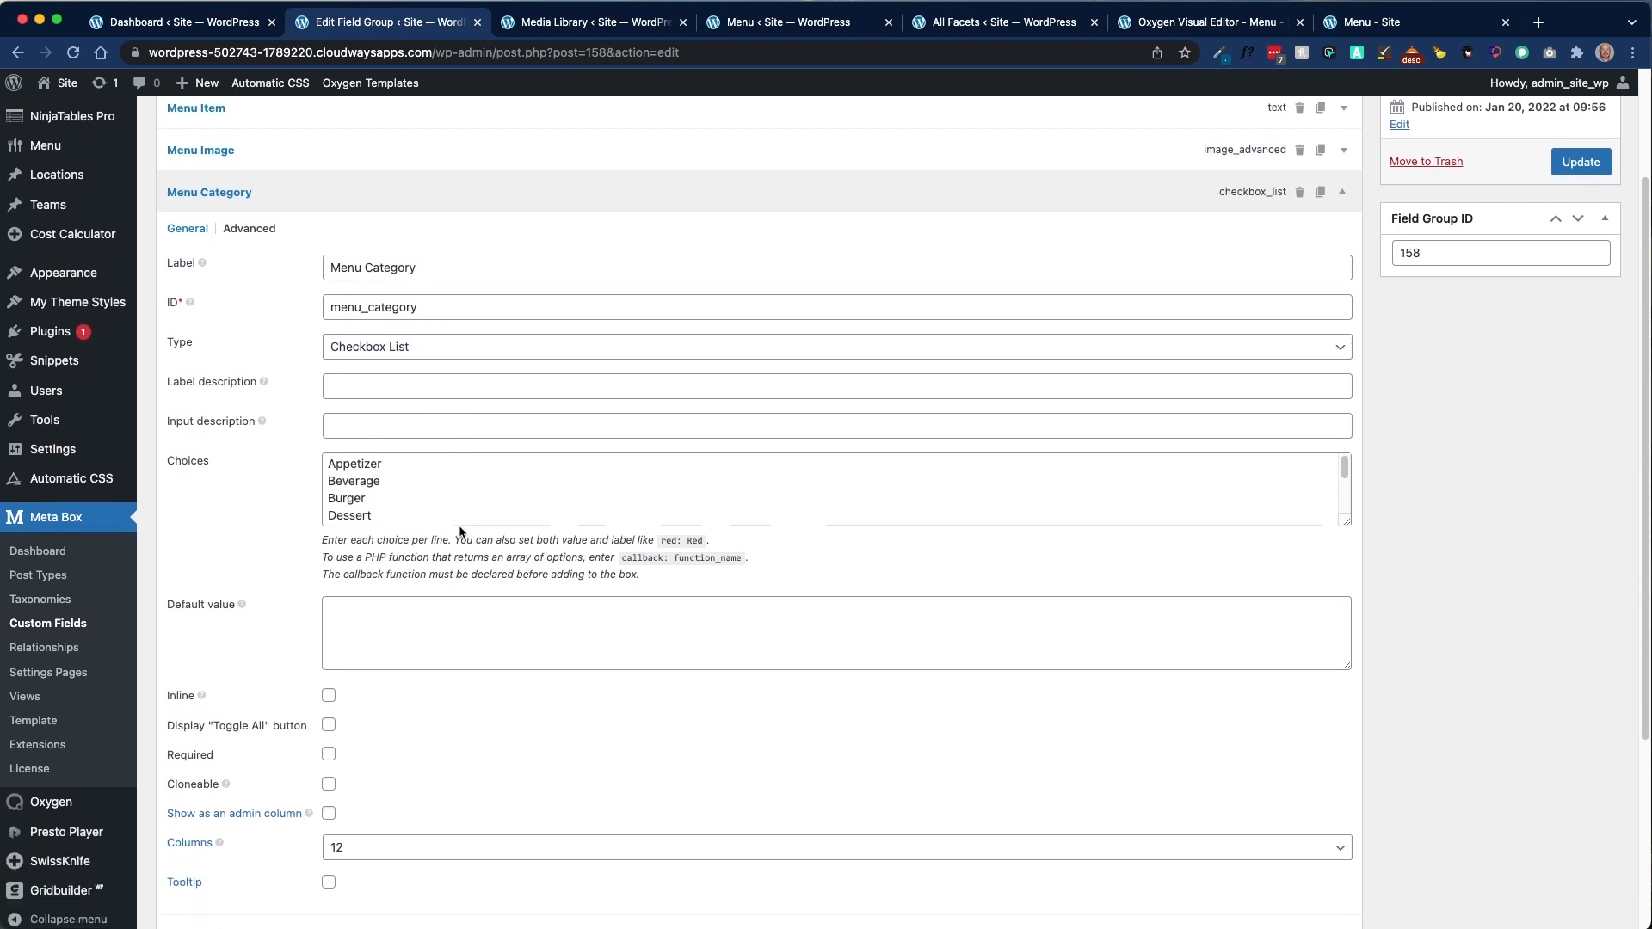
pyautogui.moveTo(1344, 522); pyautogui.dragTo(1345, 658)
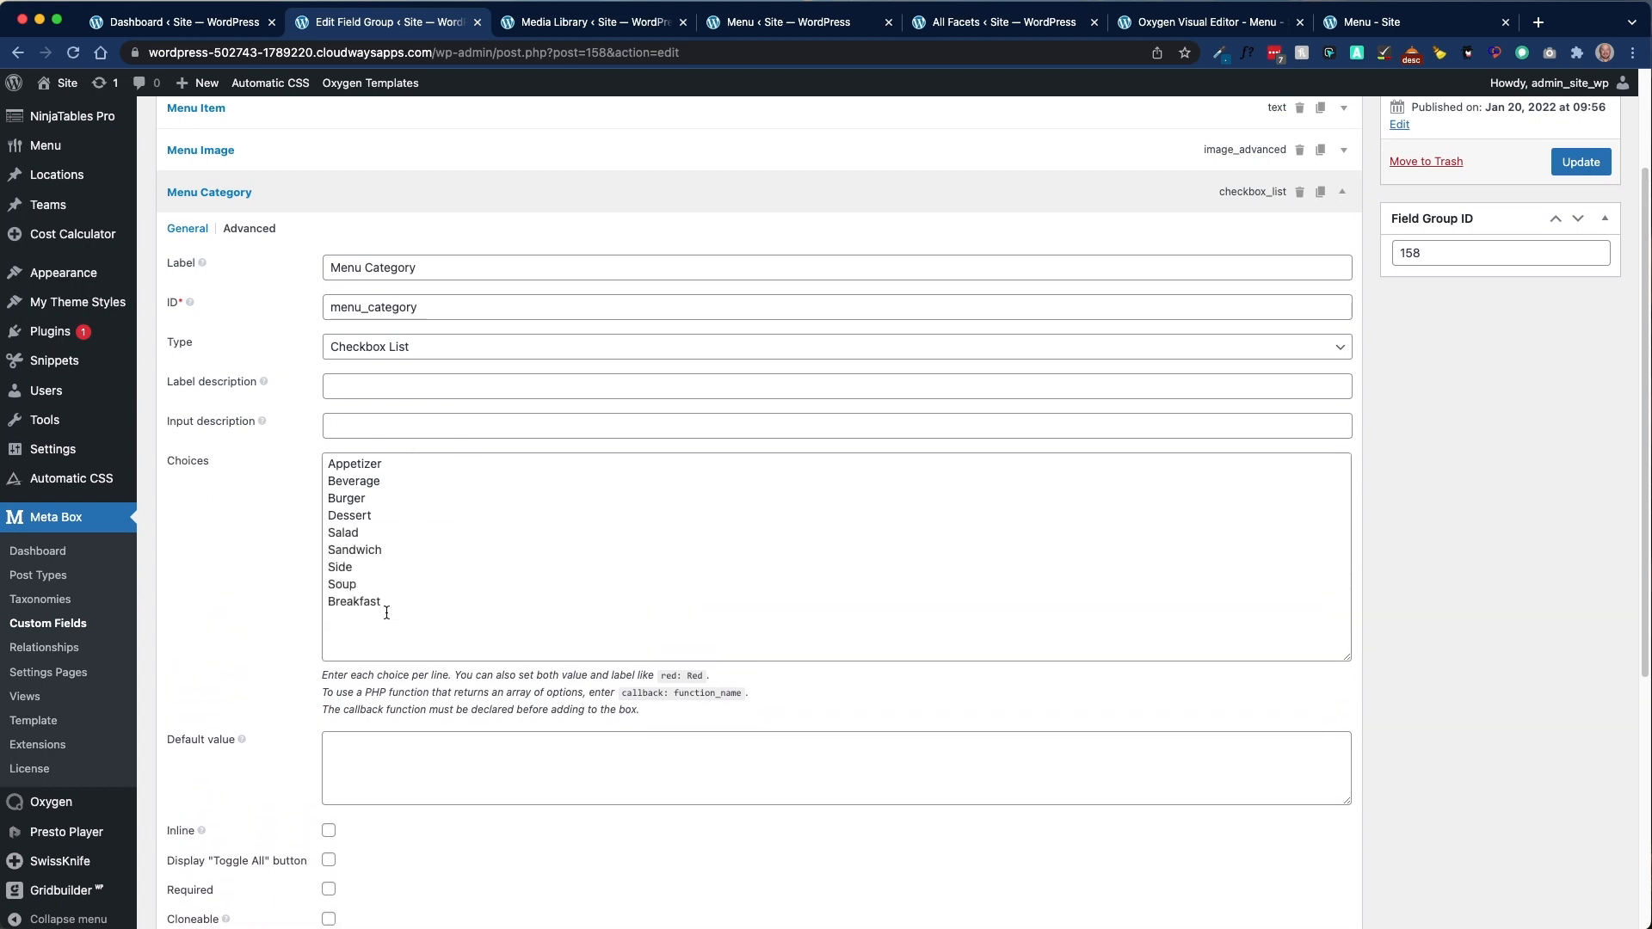
# Step: Highlight the Appetizer choice and the "red: Red" value-and-label example in the Menu Category field
pyautogui.click(392, 464)
pyautogui.doubleClick(392, 465)
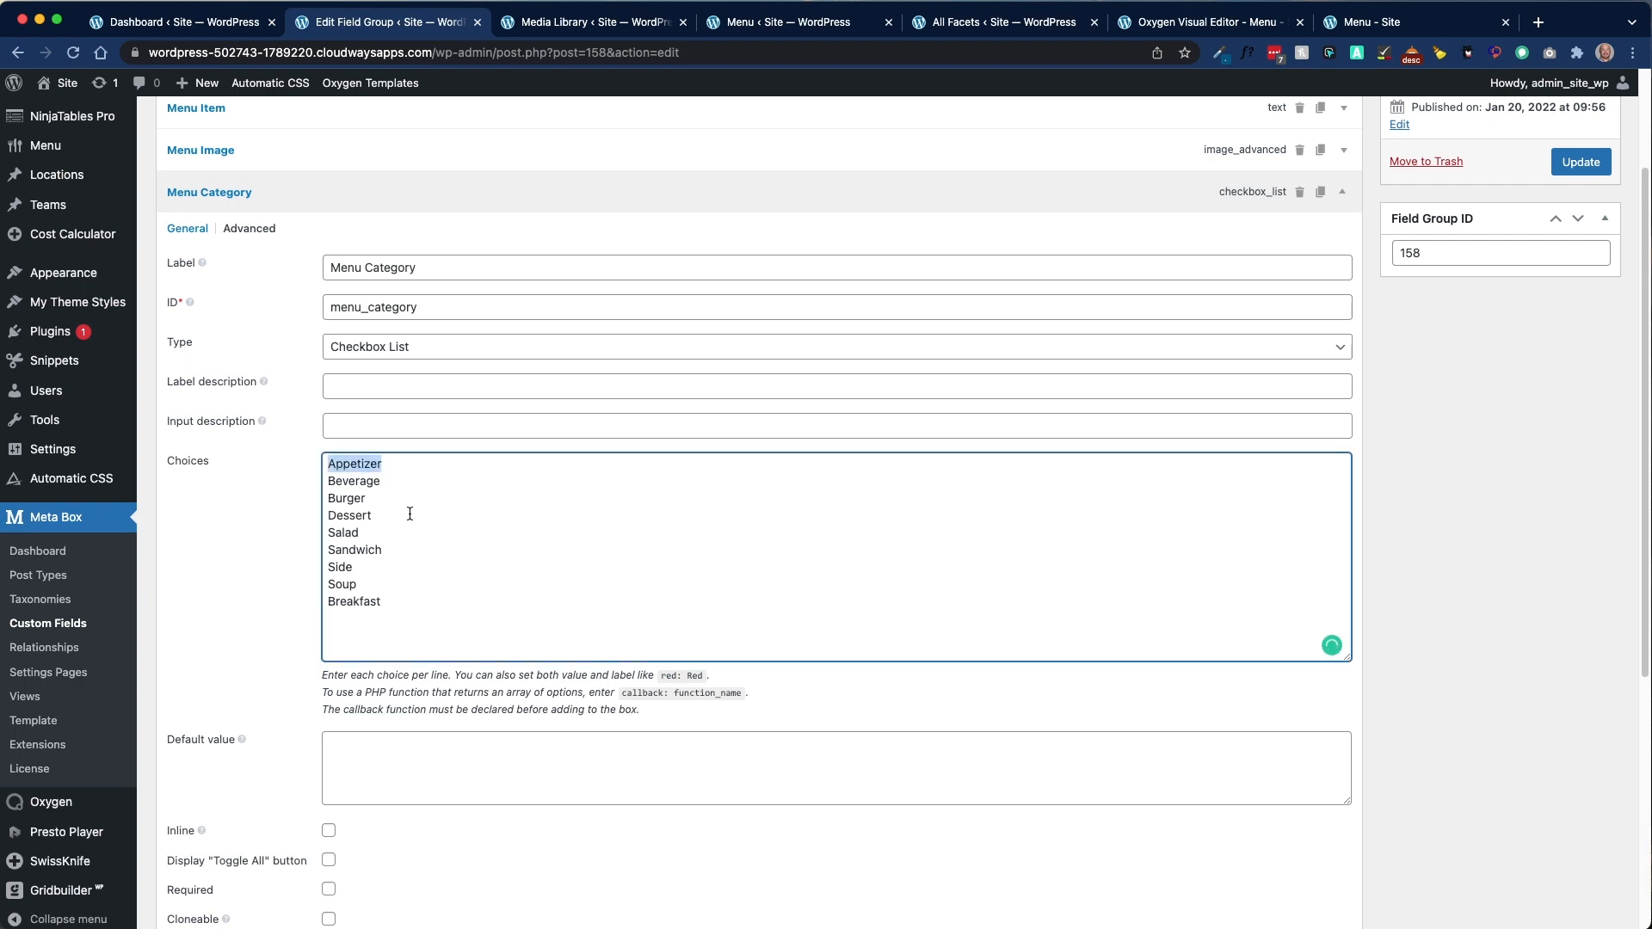
pyautogui.moveTo(704, 682); pyautogui.dragTo(657, 678)
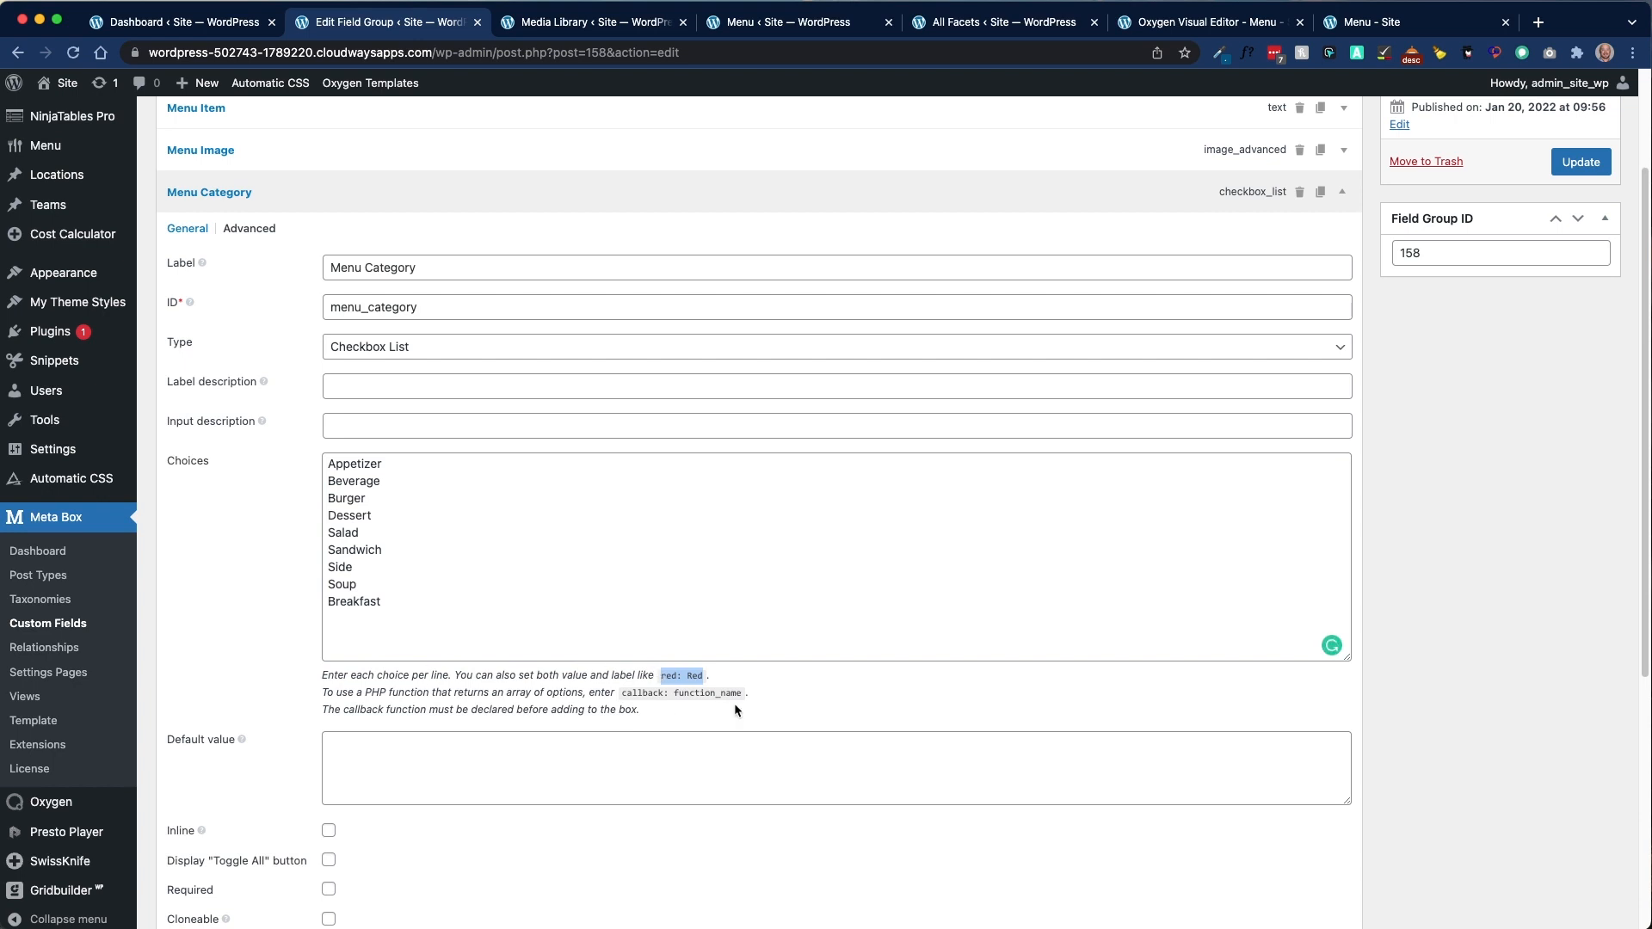
# Step: Clear the text highlight, review the rest of the Menu Category field's settings, and collapse the field
pyautogui.click(766, 695)
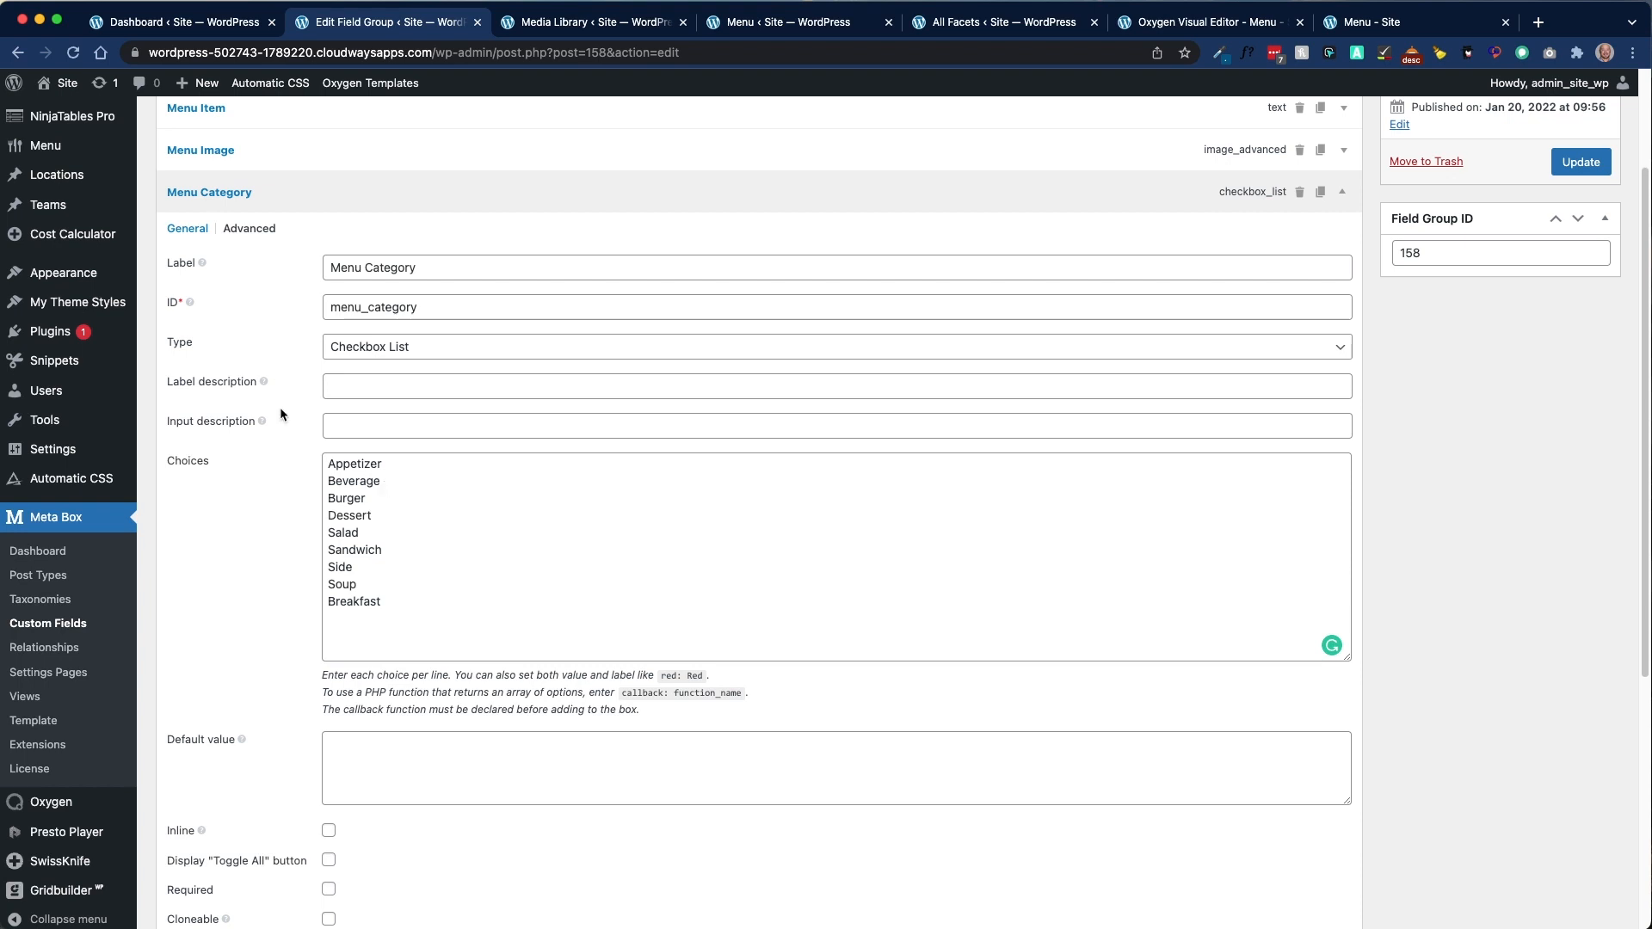
pyautogui.scroll(-4, 280, 406)
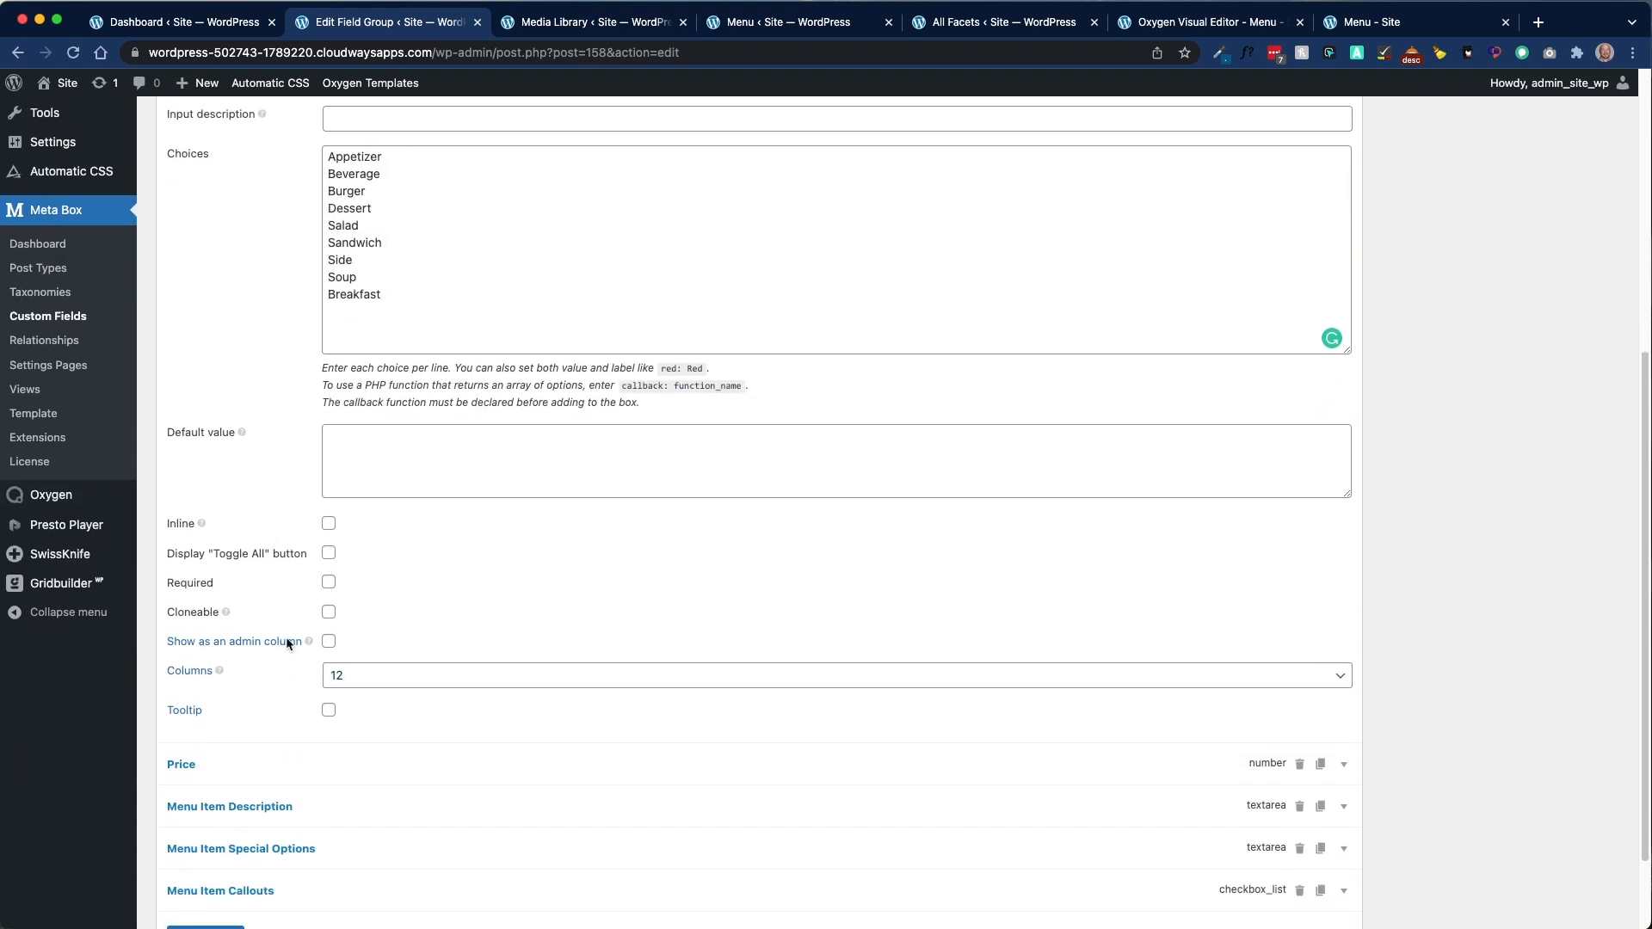
pyautogui.scroll(6, 286, 633)
pyautogui.click(330, 356)
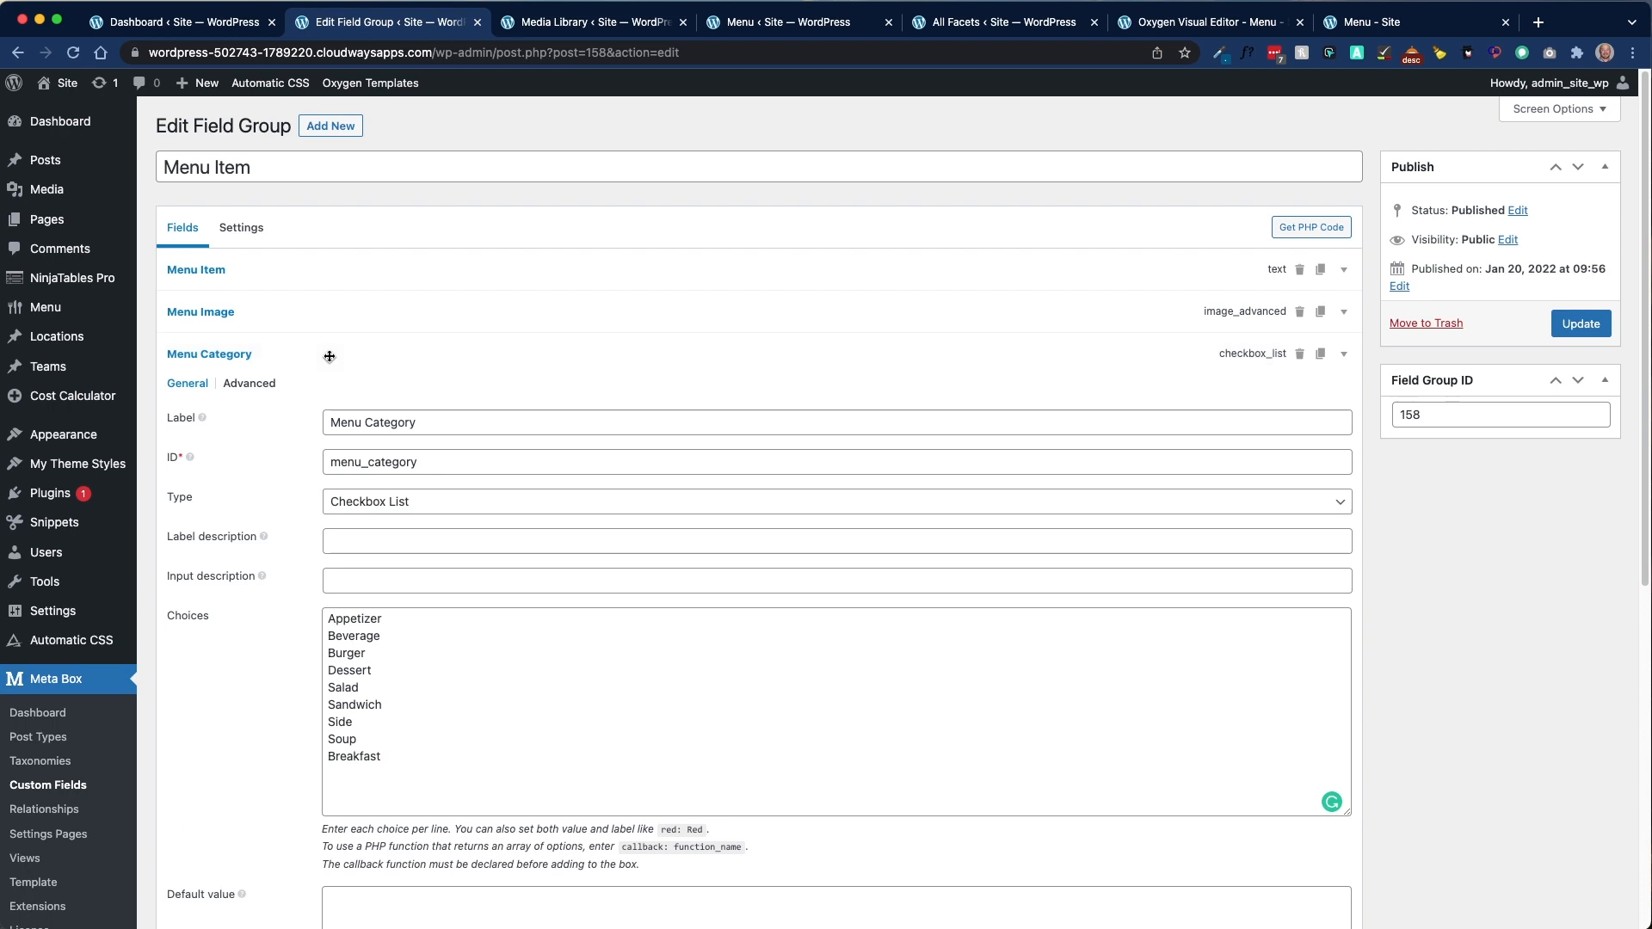
# Step: Expand the Price number field, review its settings including Step and Prepend text, and collapse it
pyautogui.click(340, 398)
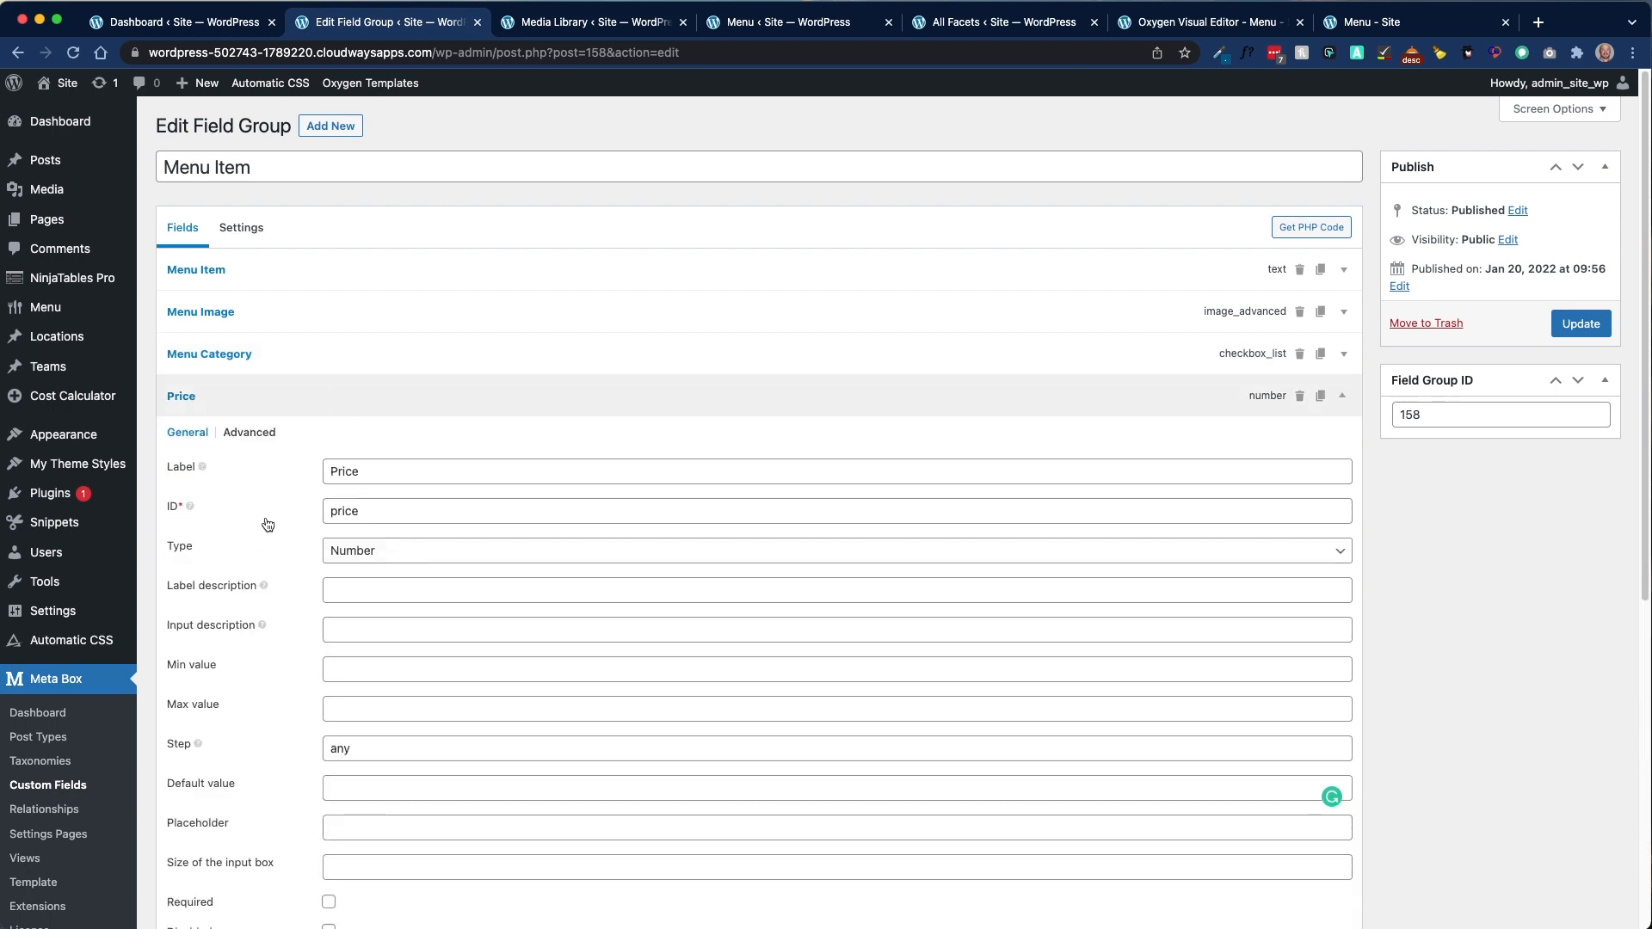
pyautogui.scroll(-1, 268, 524)
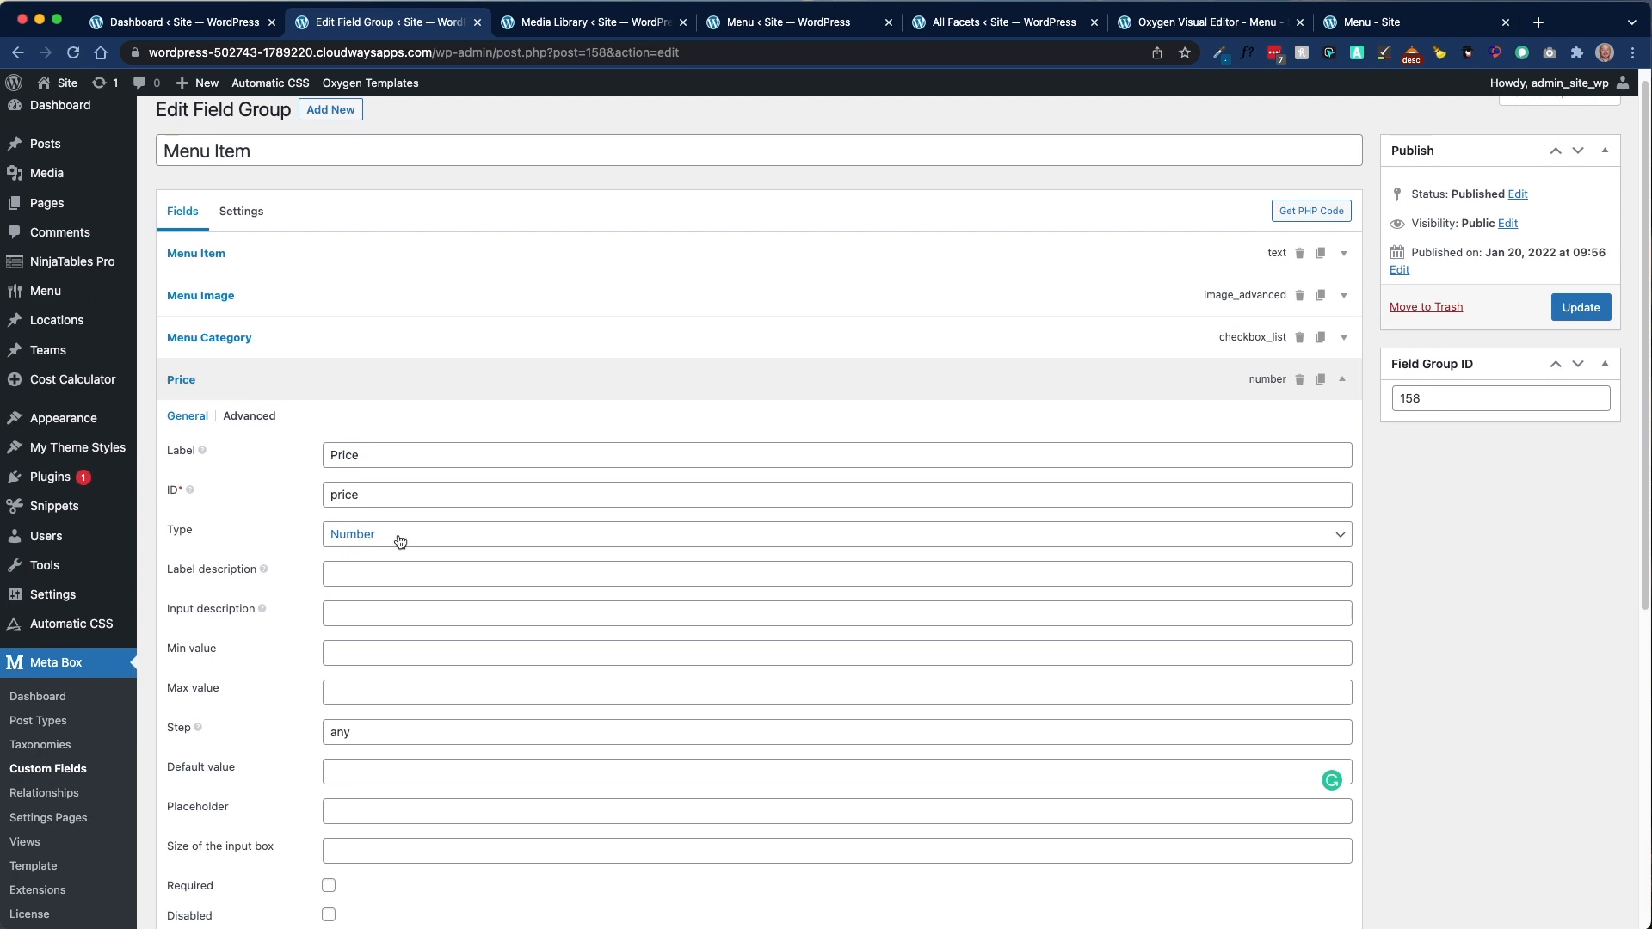
pyautogui.scroll(-5, 302, 544)
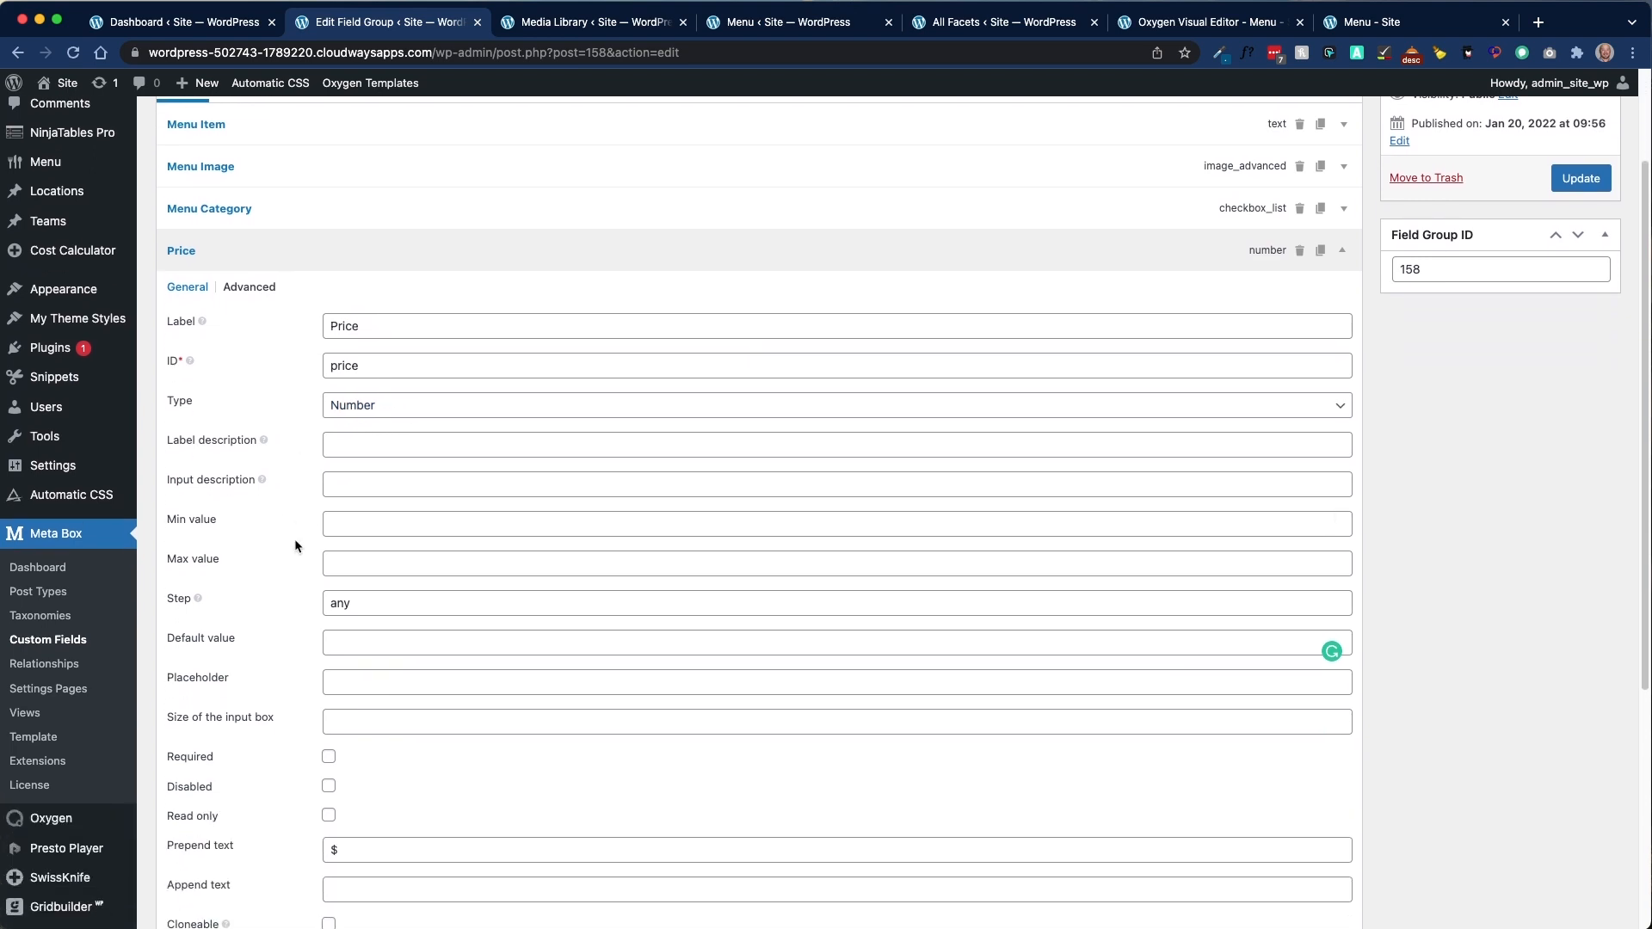
pyautogui.scroll(-2, 292, 538)
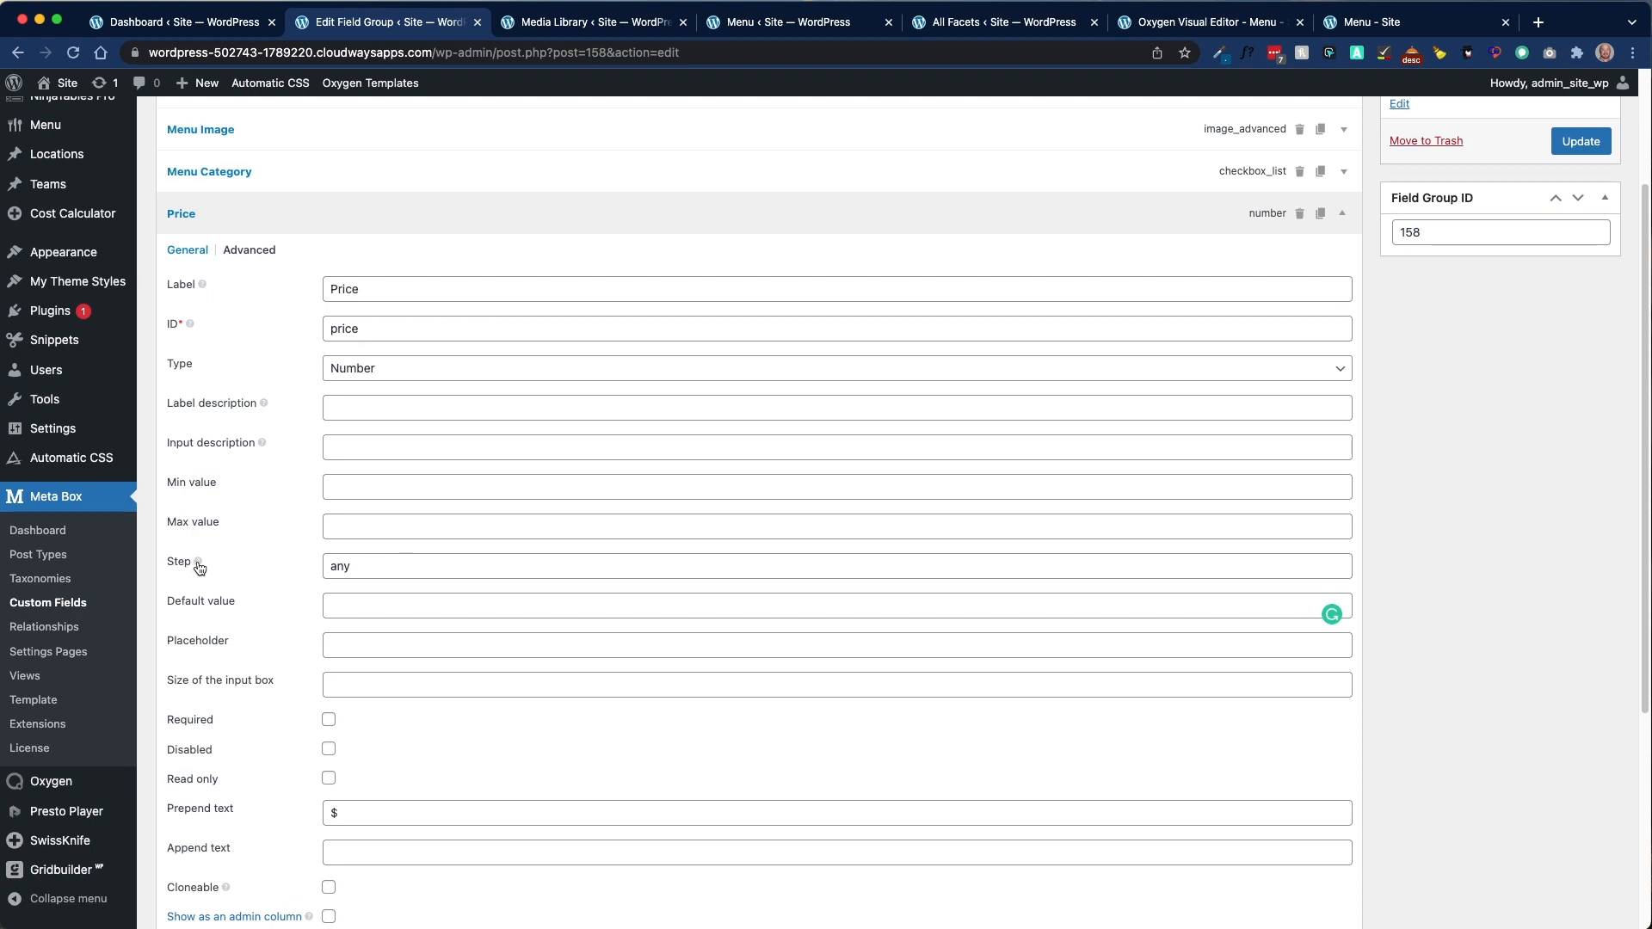
pyautogui.moveTo(198, 567)
pyautogui.scroll(-3, 215, 619)
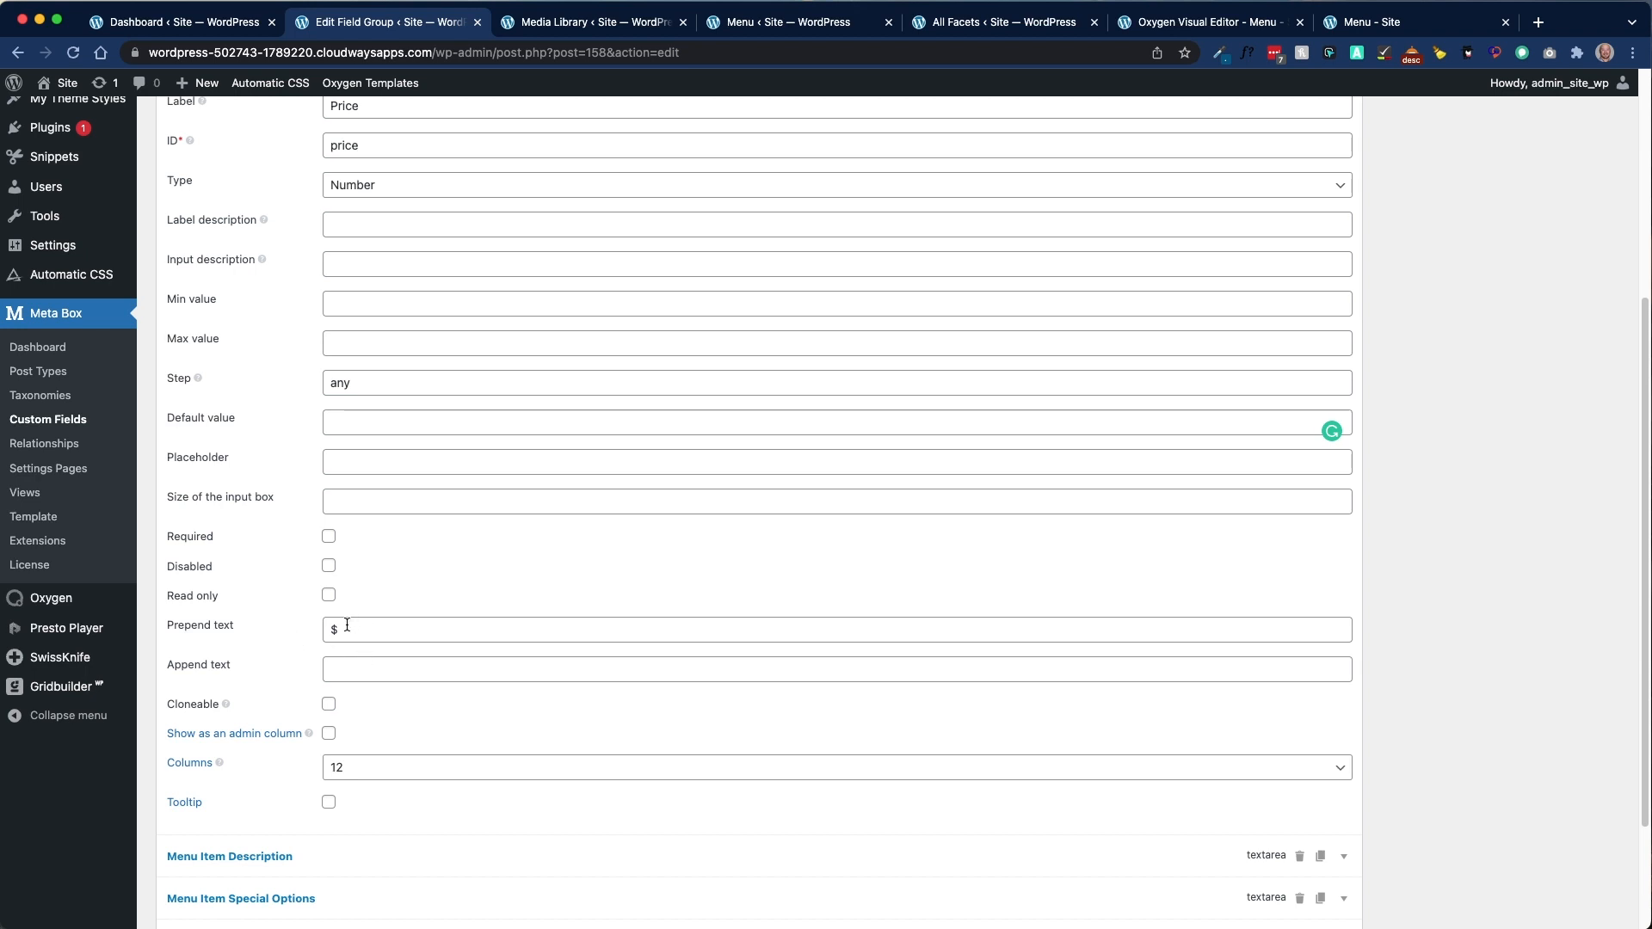
pyautogui.scroll(5, 293, 642)
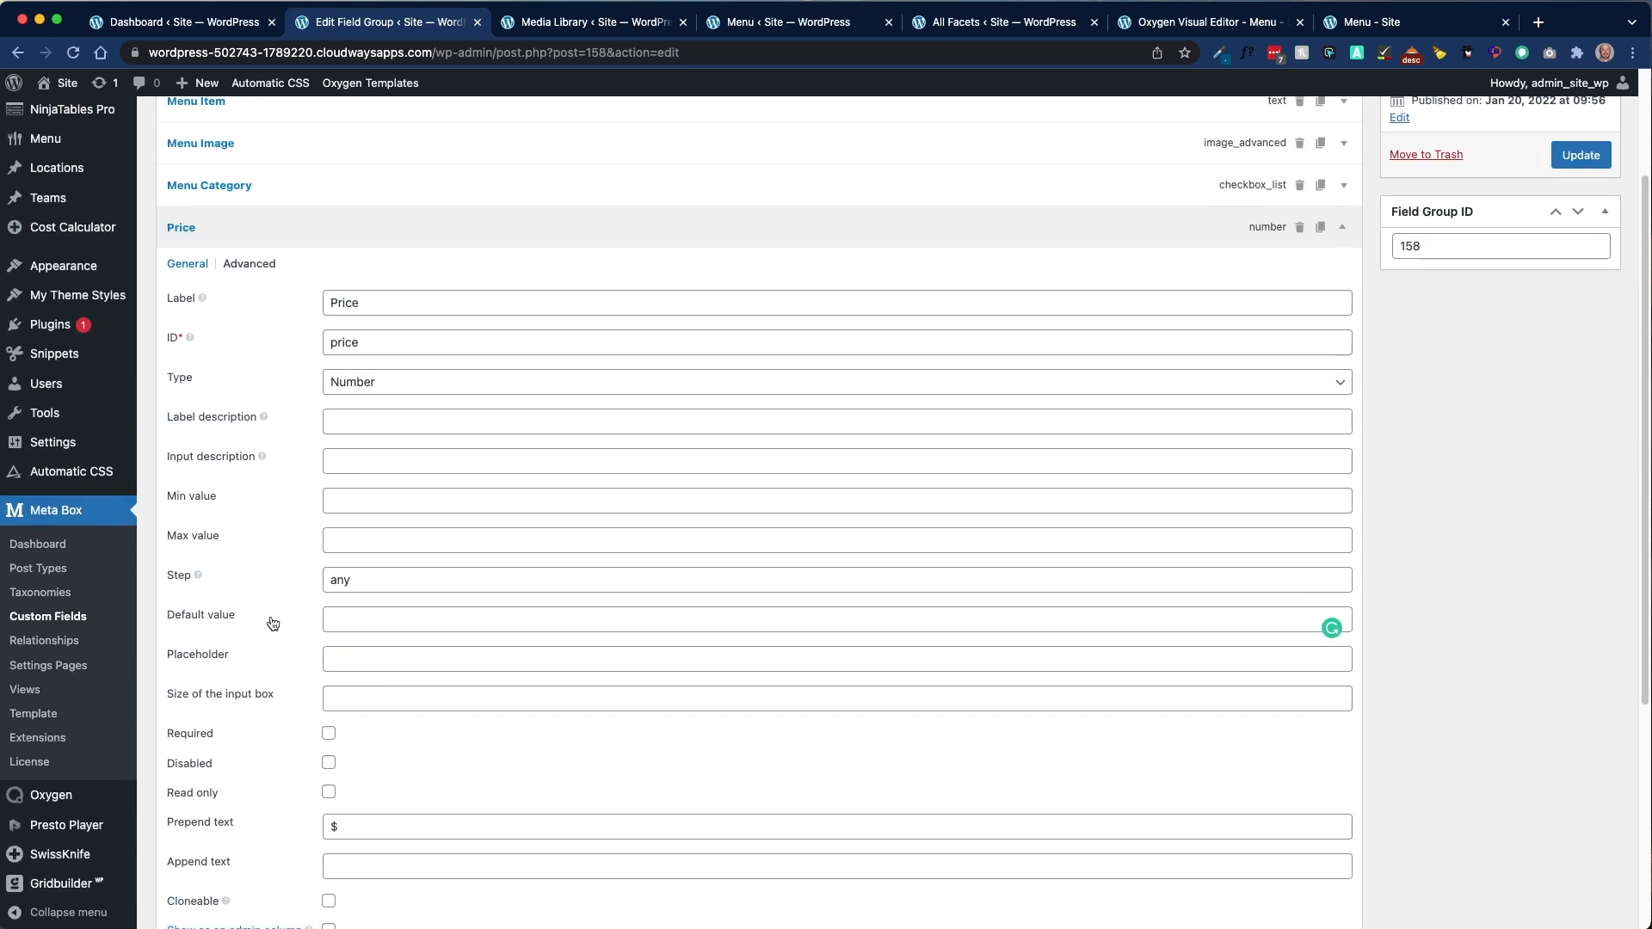
pyautogui.click(315, 356)
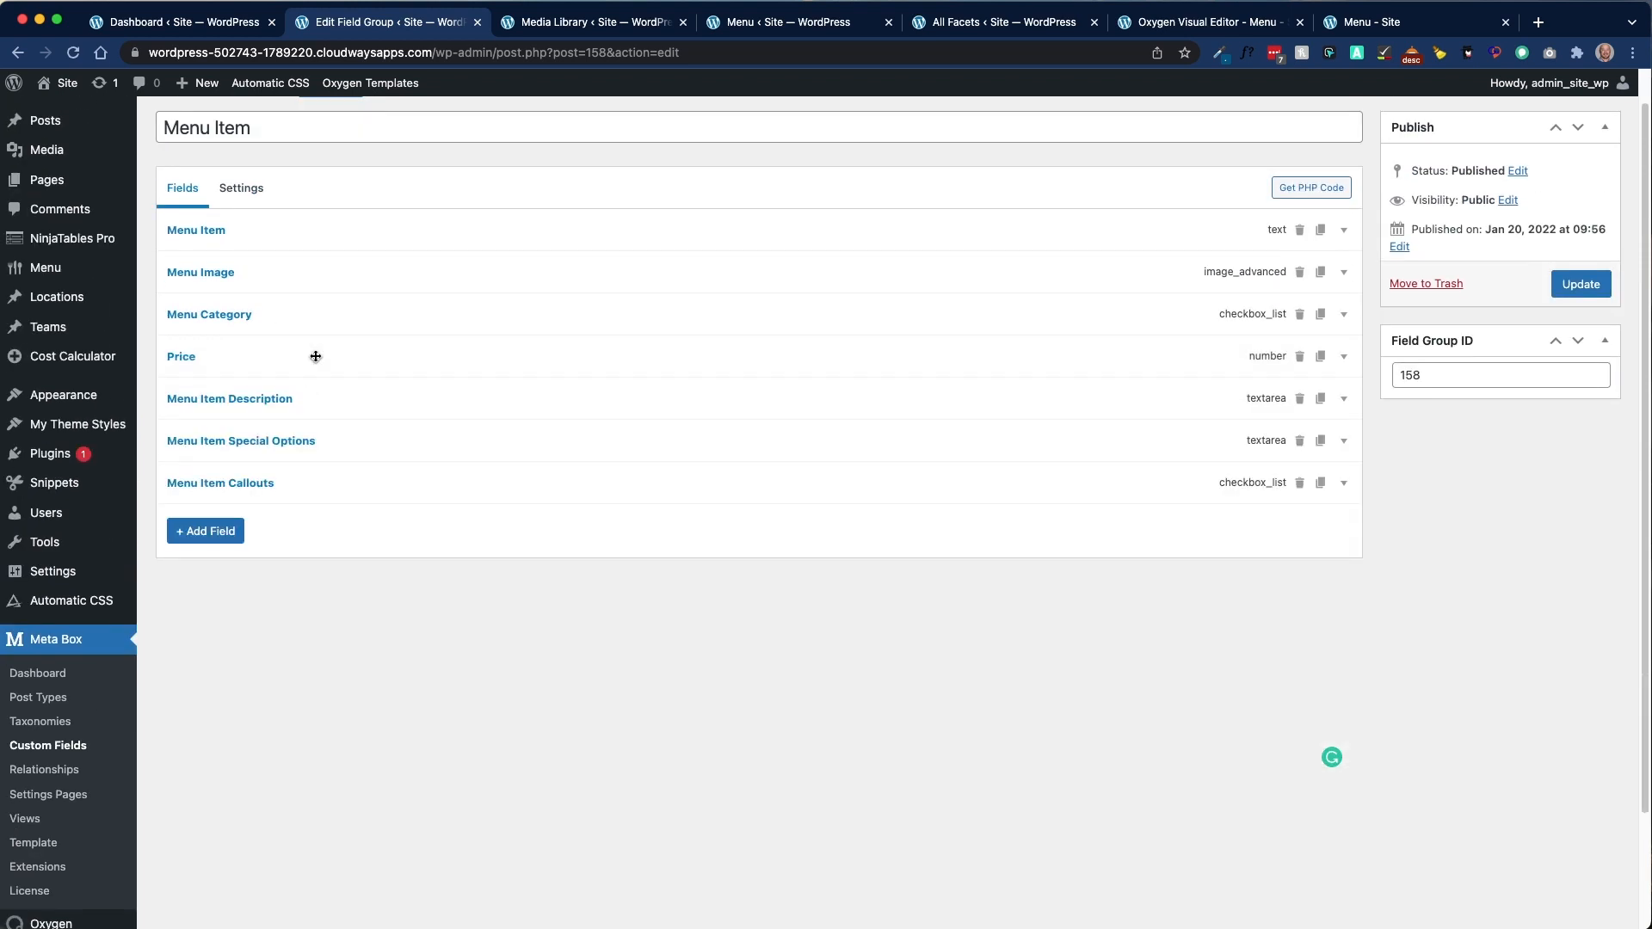
# Step: Expand the Menu Item Description textarea field, review its settings, and collapse it
pyautogui.click(357, 399)
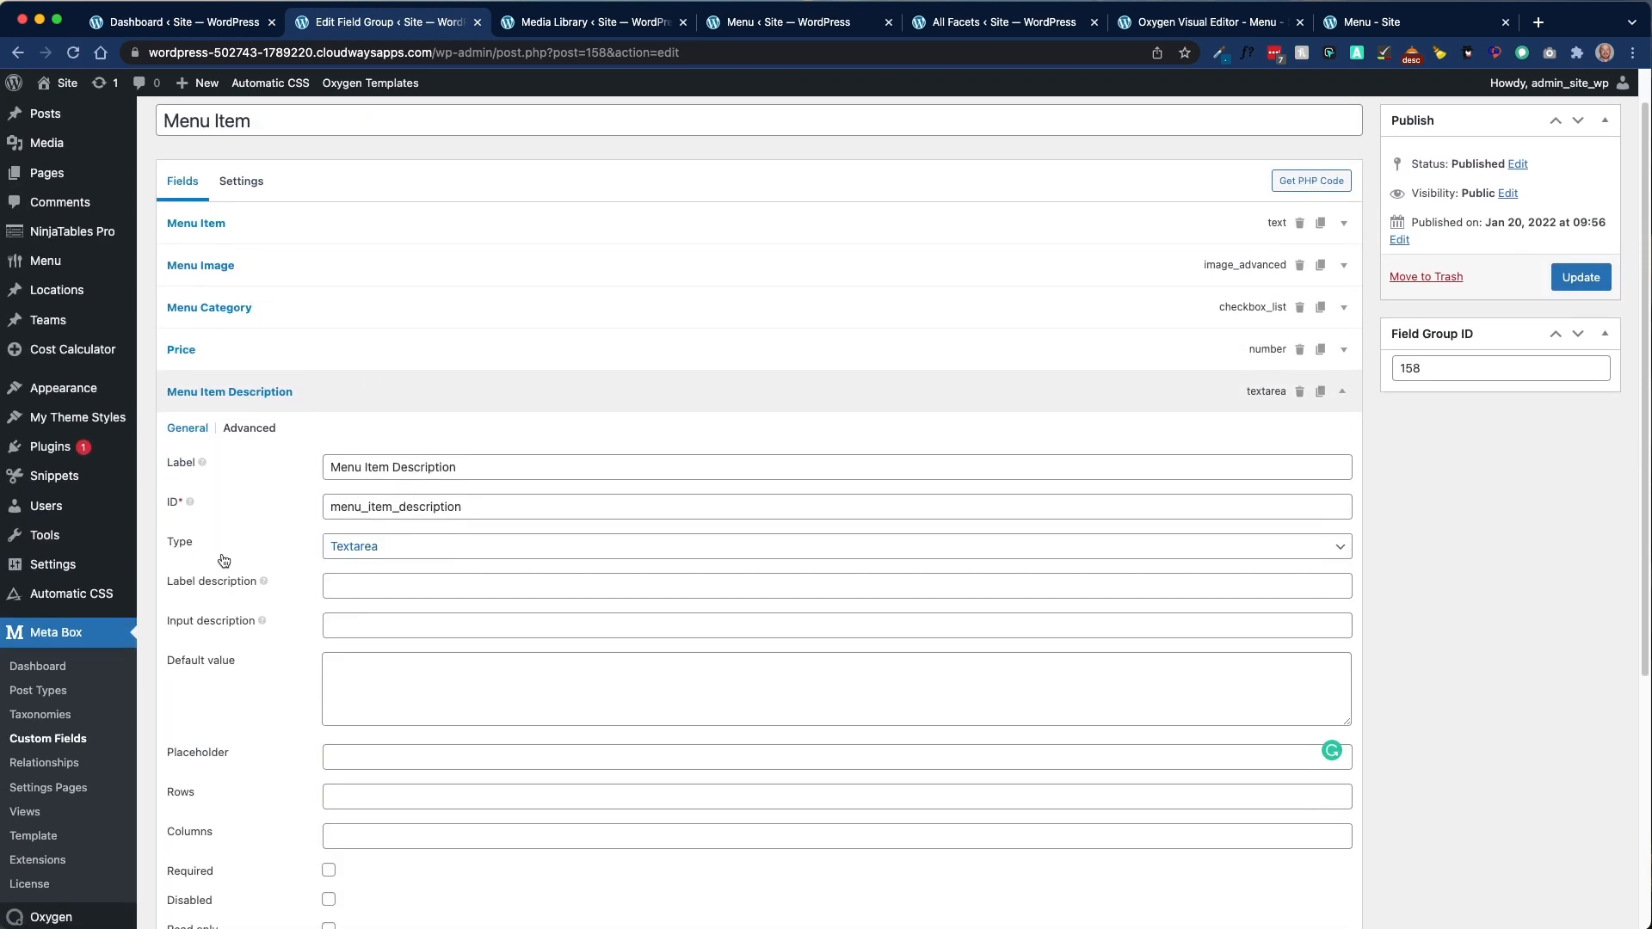
pyautogui.scroll(-1, 395, 555)
pyautogui.scroll(-3, 394, 558)
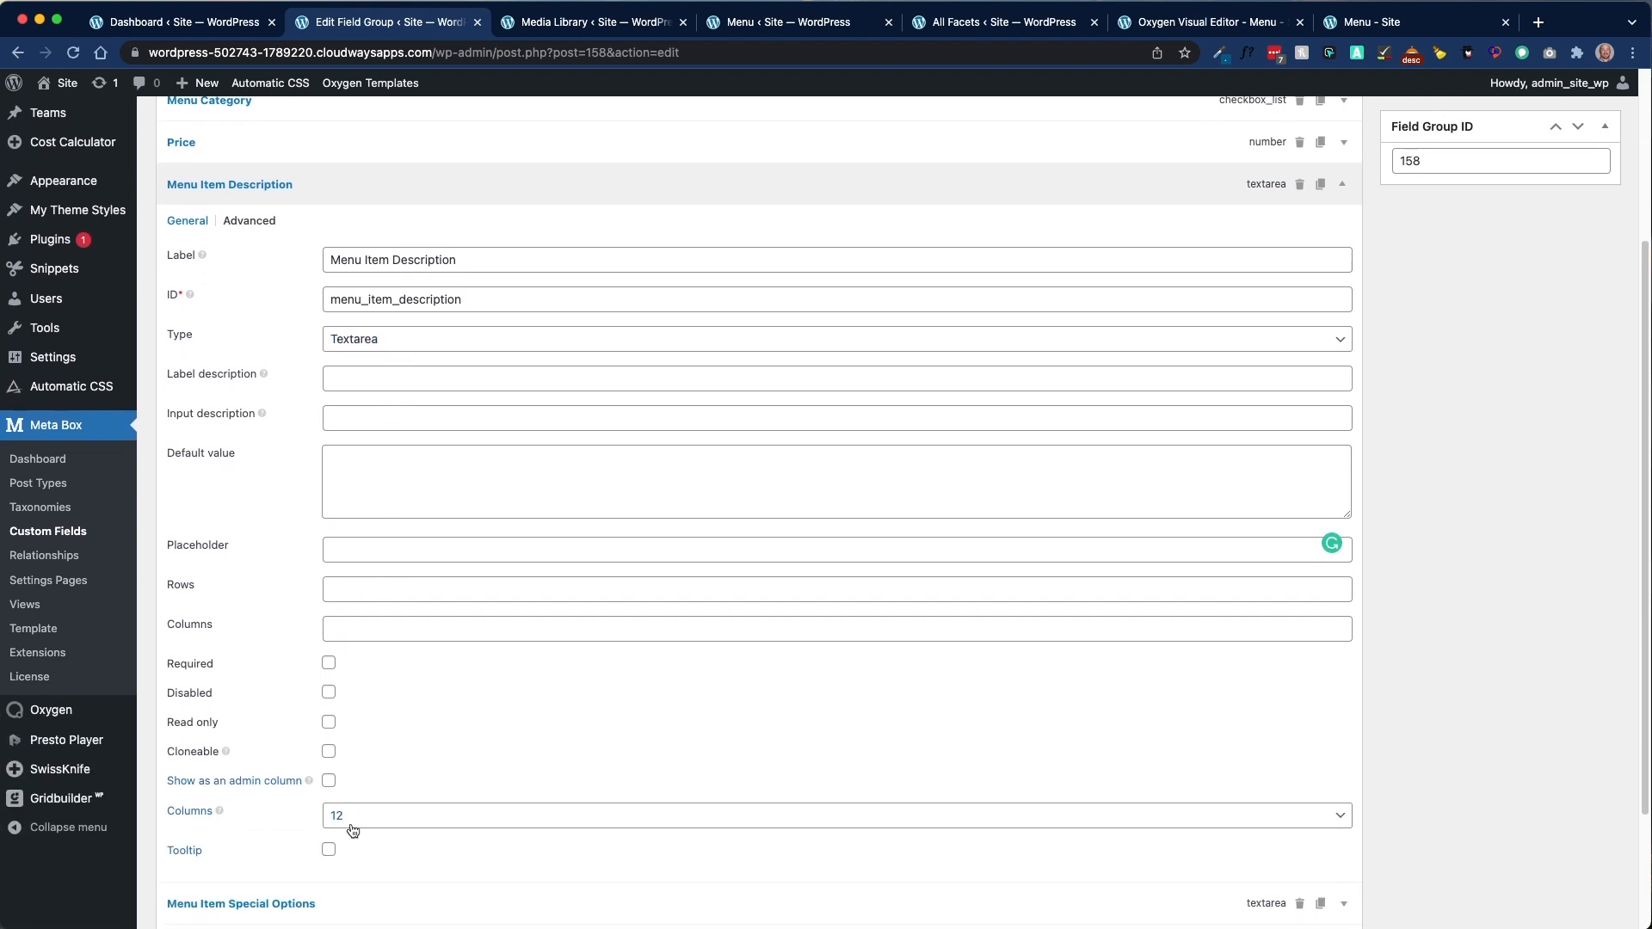
pyautogui.click(342, 185)
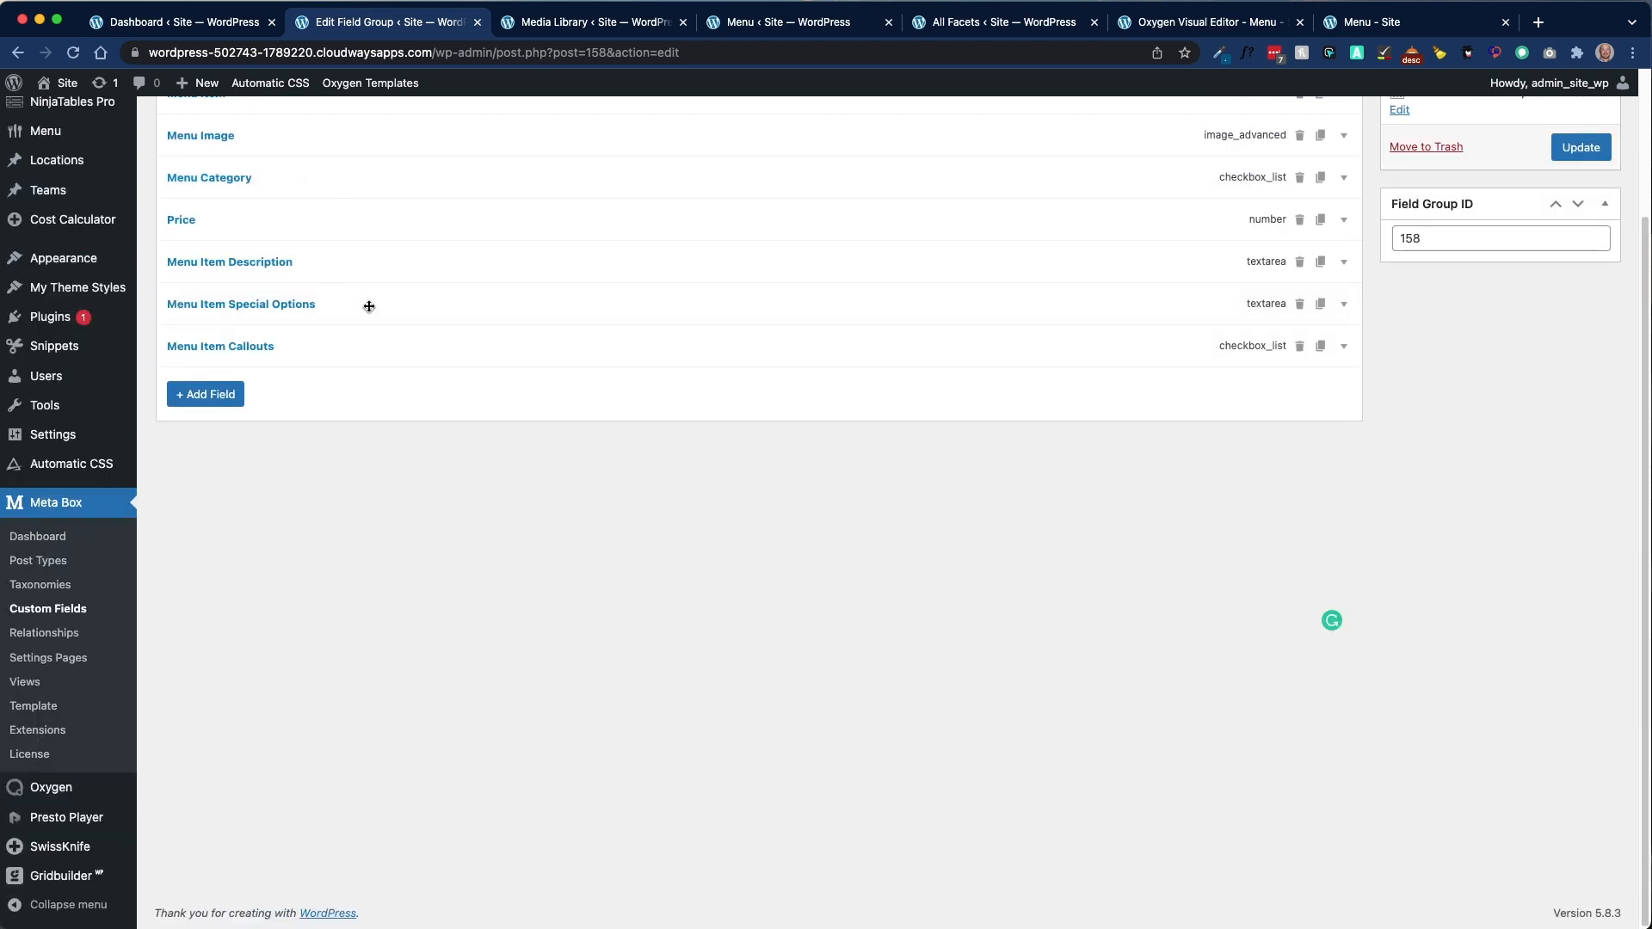
# Step: Expand the Menu Item Special Options textarea field, review its settings, and collapse it
pyautogui.click(369, 307)
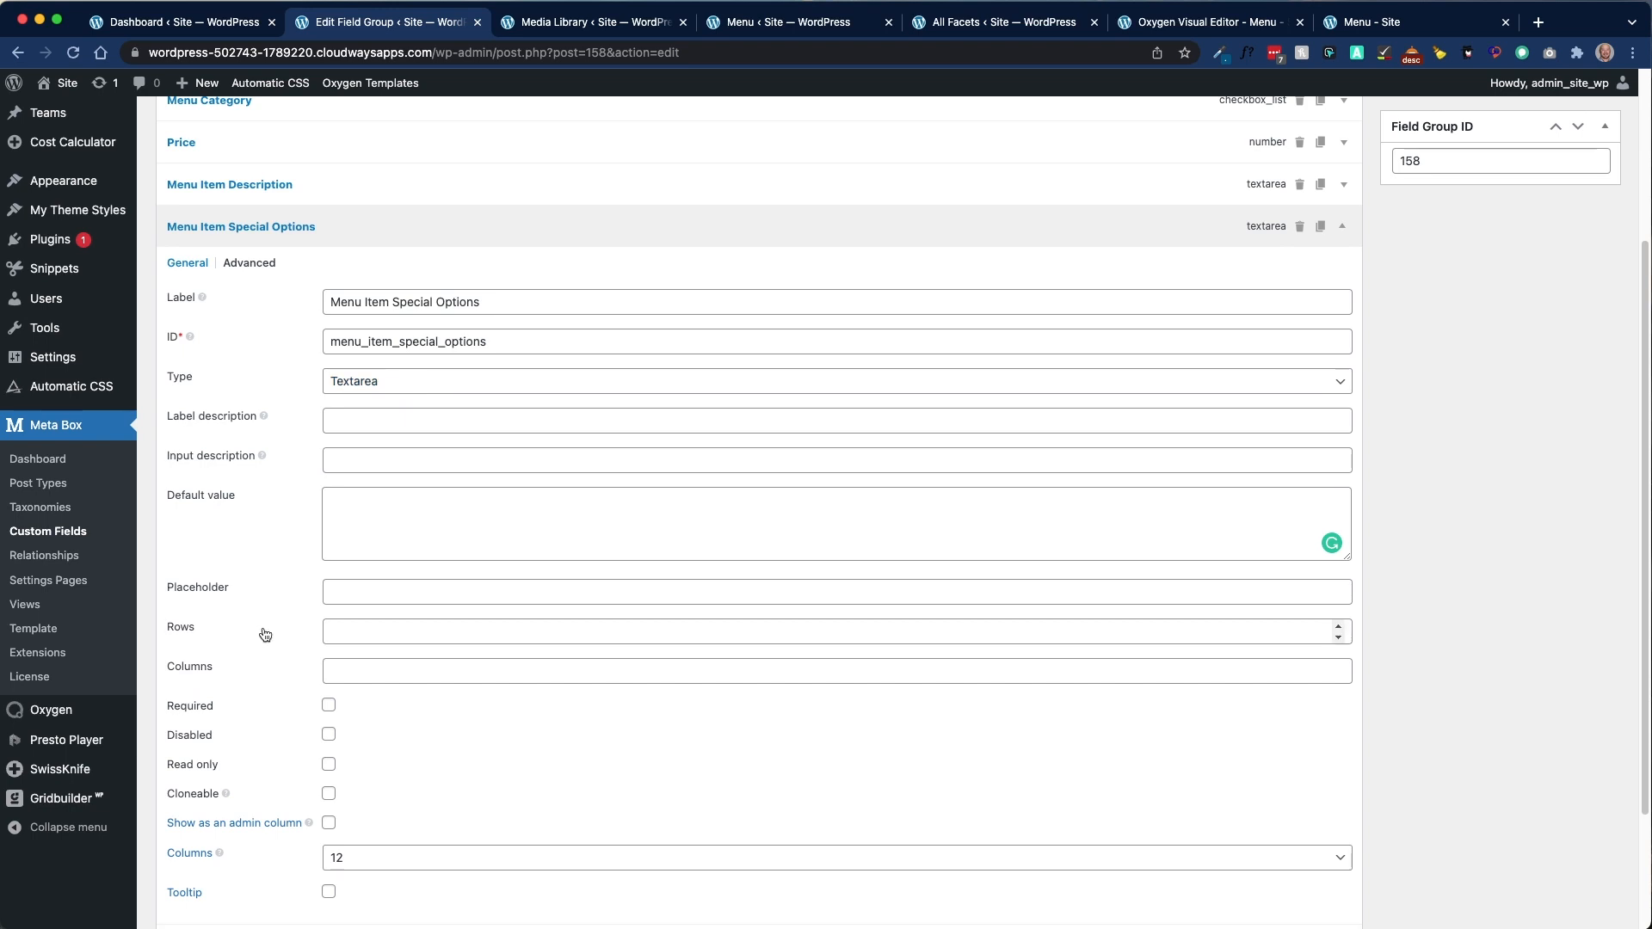
pyautogui.scroll(-2, 284, 628)
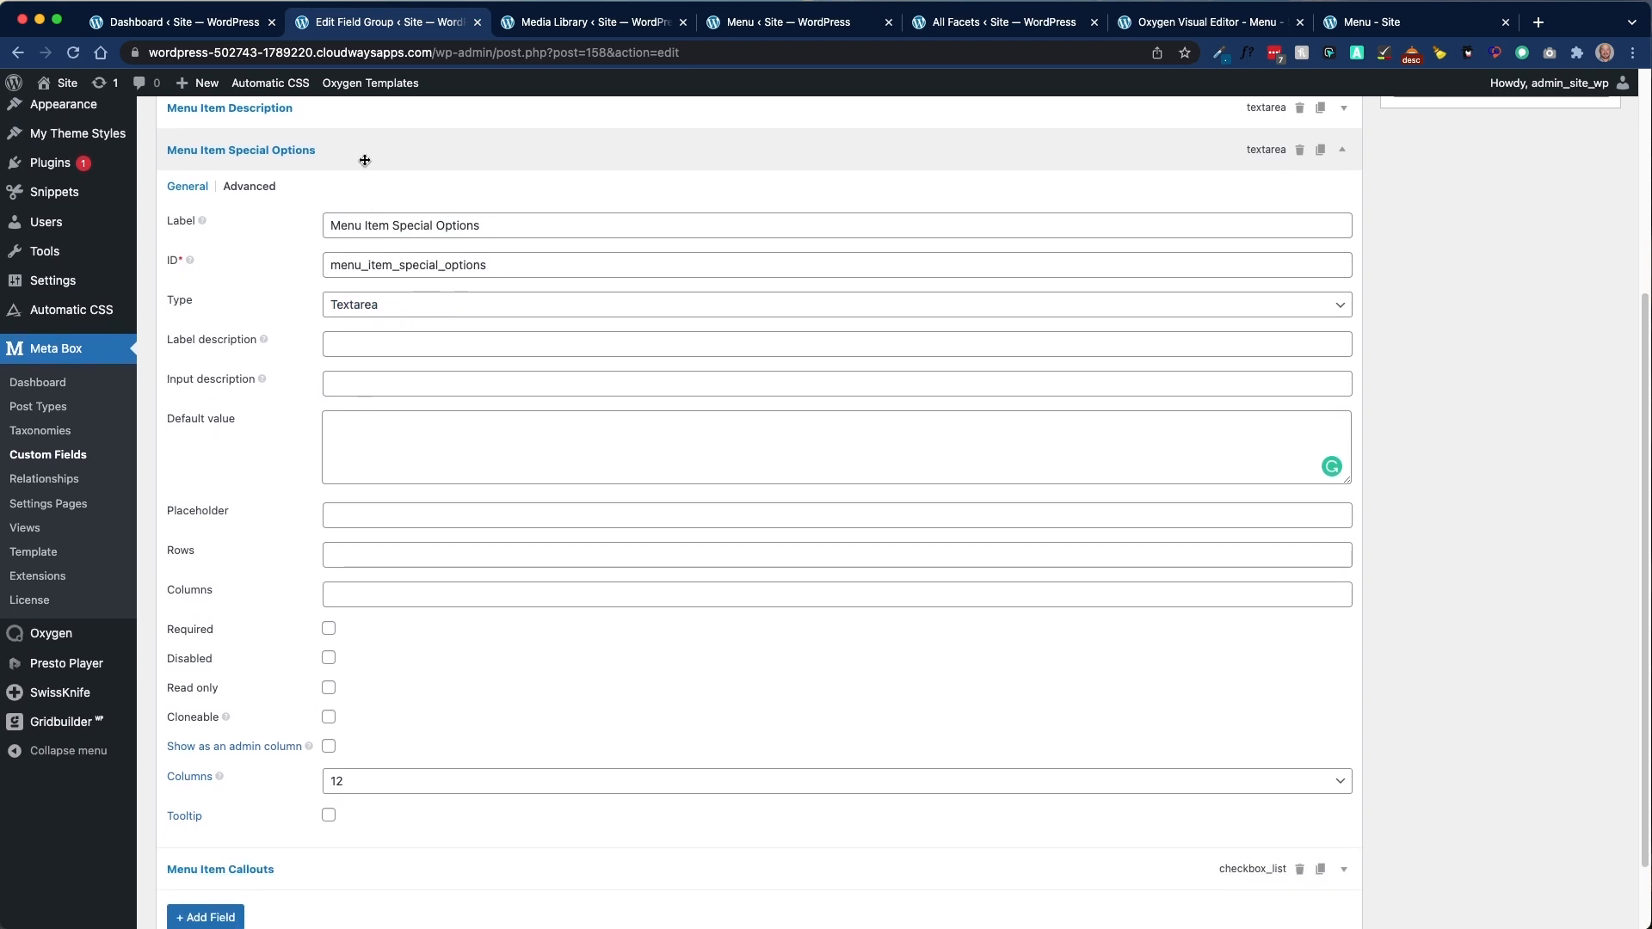
pyautogui.click(368, 159)
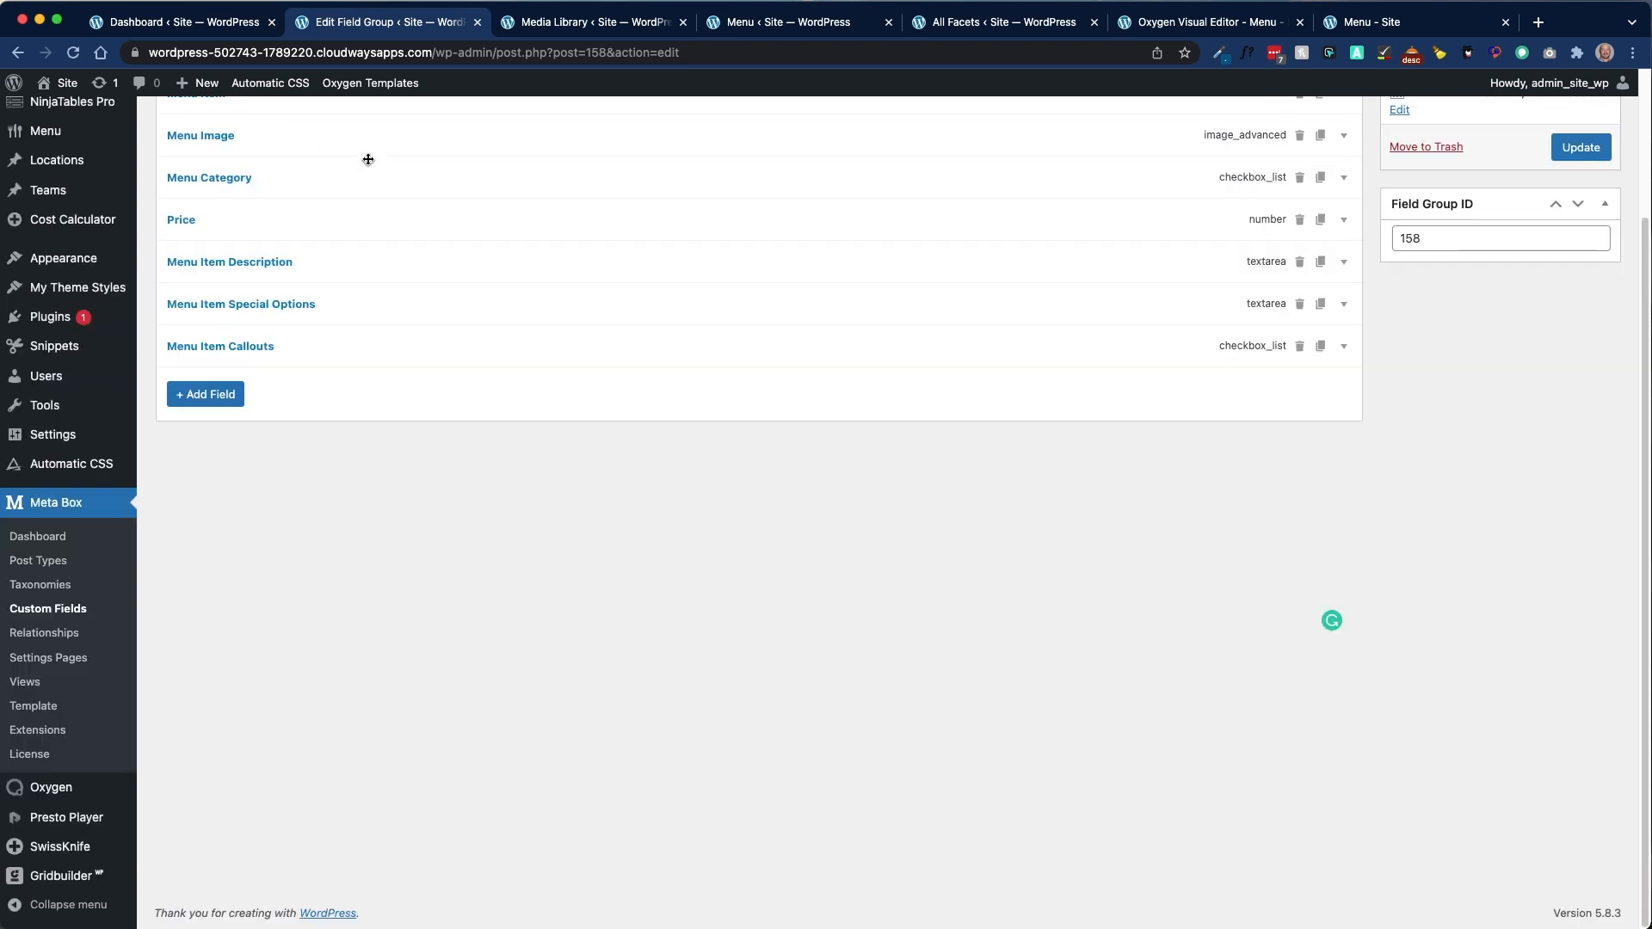
# Step: Expand the Menu Item Callouts field, highlight its whole list of choices, clear the highlight, and collapse the field
pyautogui.click(376, 344)
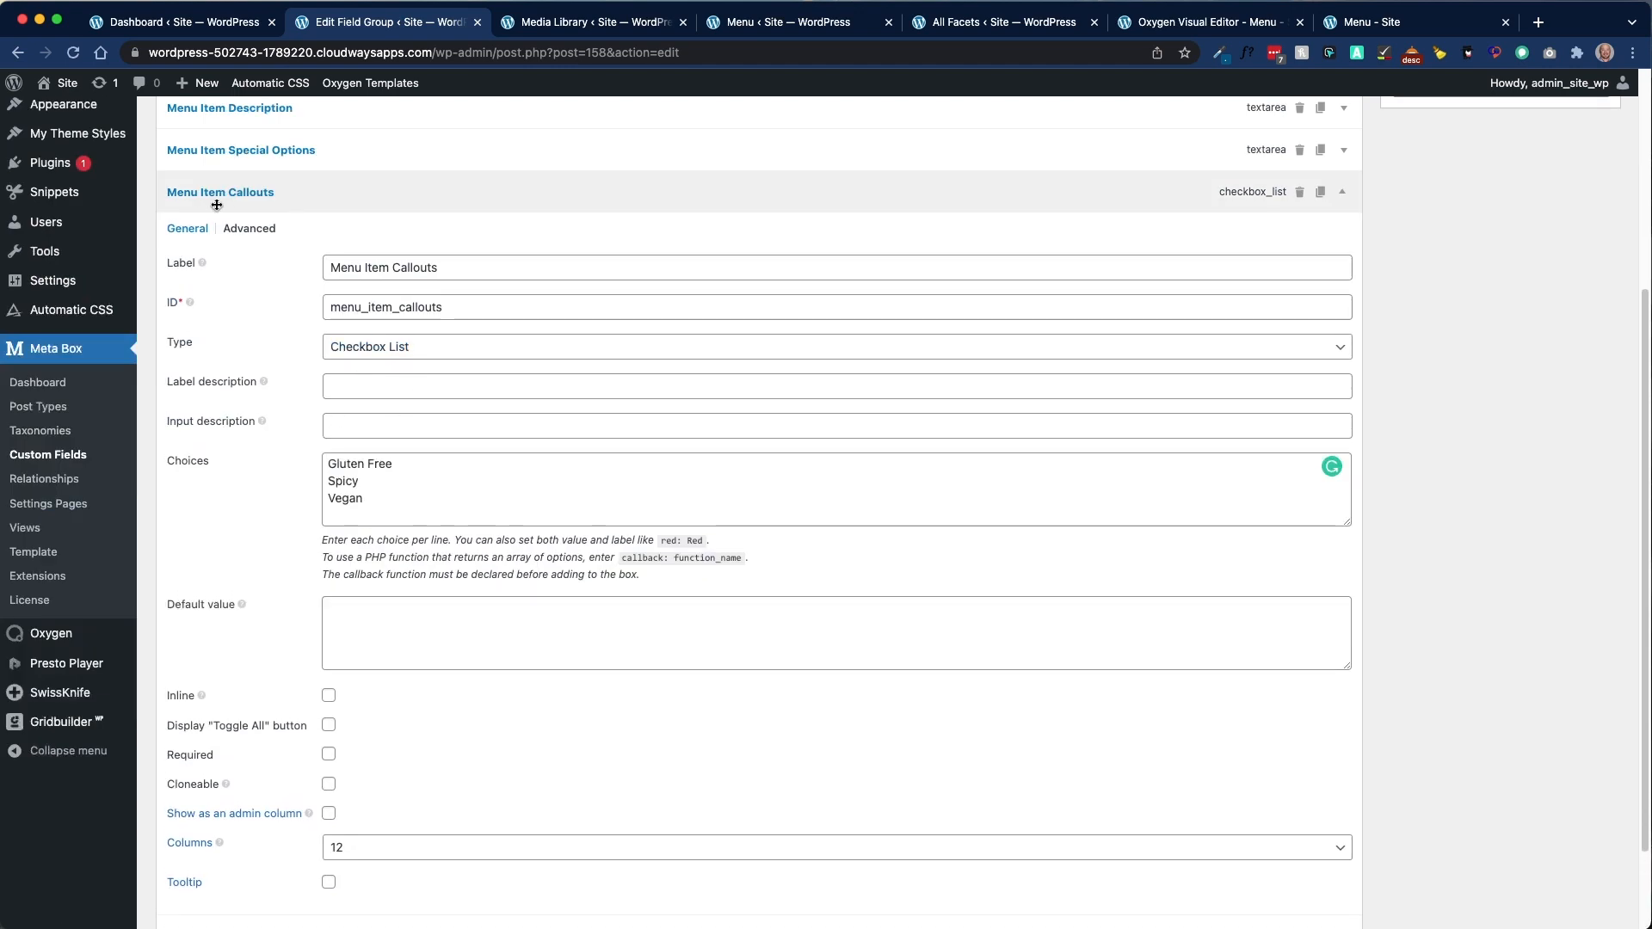
pyautogui.click(373, 499)
pyautogui.press('super+a')
pyautogui.click(445, 487)
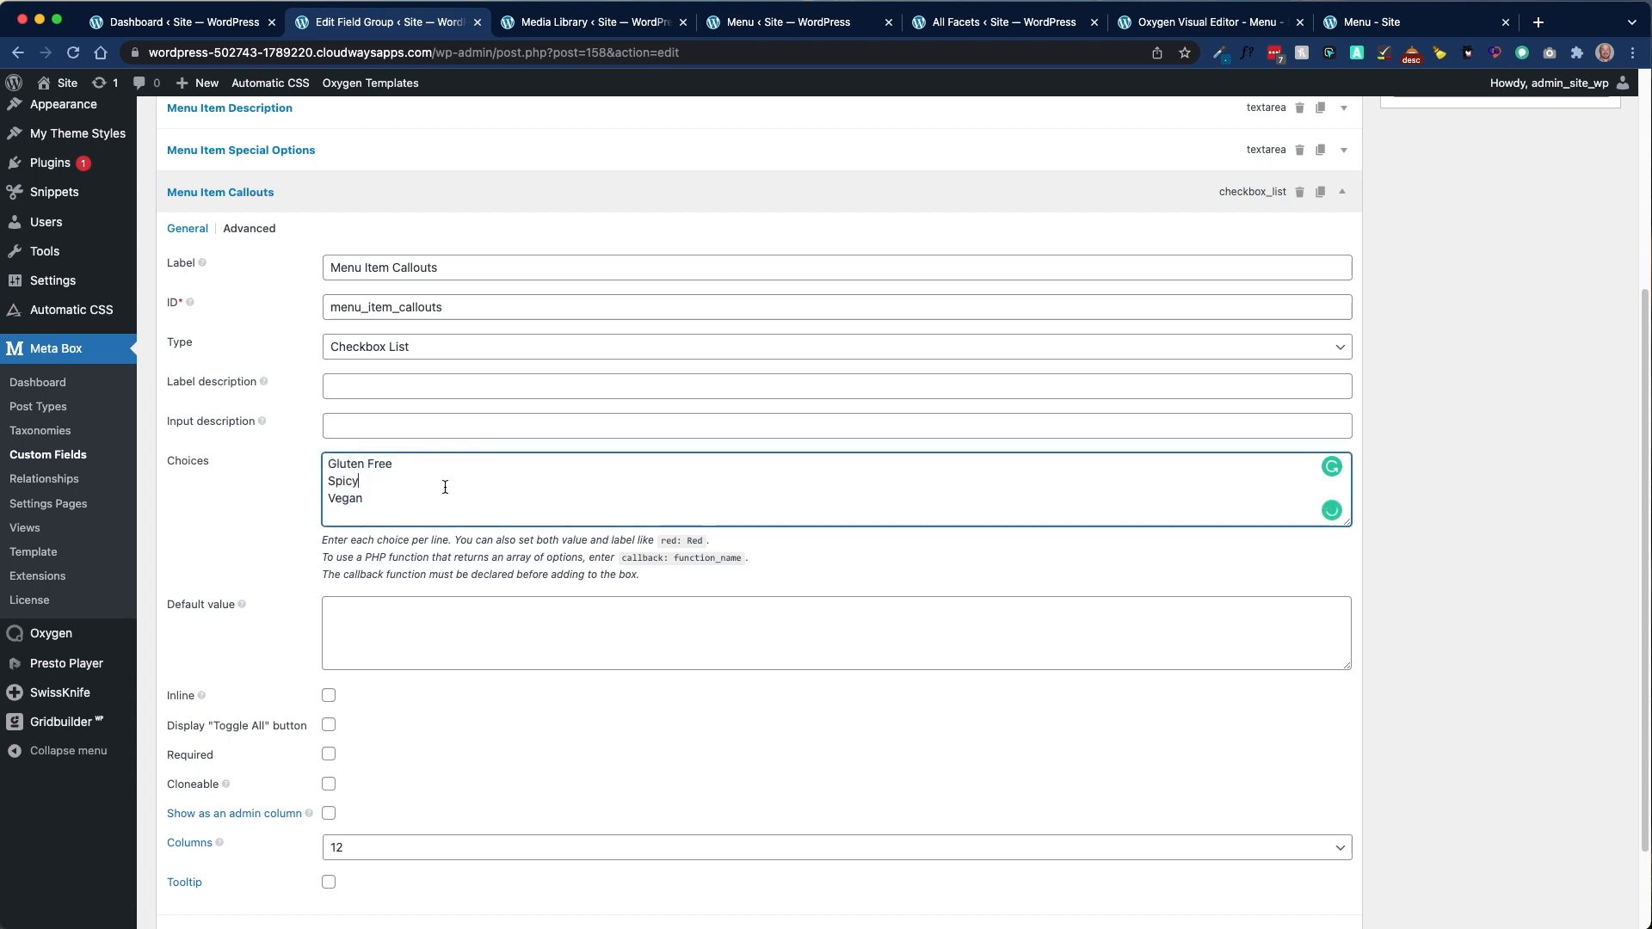
pyautogui.click(344, 190)
pyautogui.scroll(3, 387, 344)
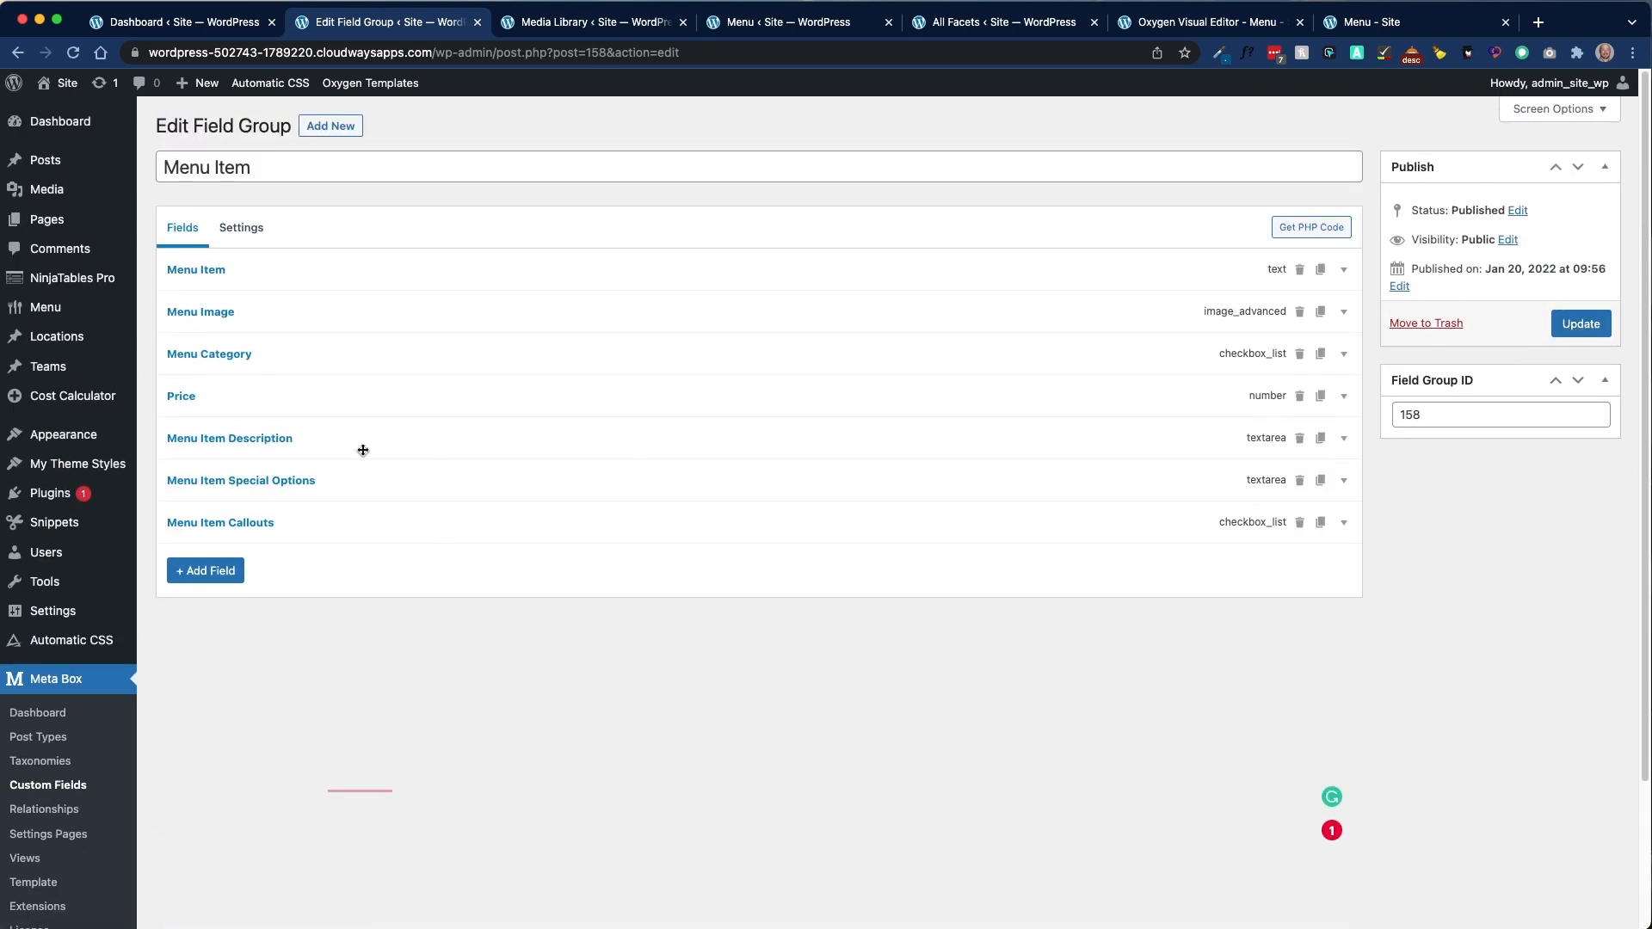
# Step: Switch to the Menu posts list and open the Double Bacon Burger entry for editing
pyautogui.click(811, 24)
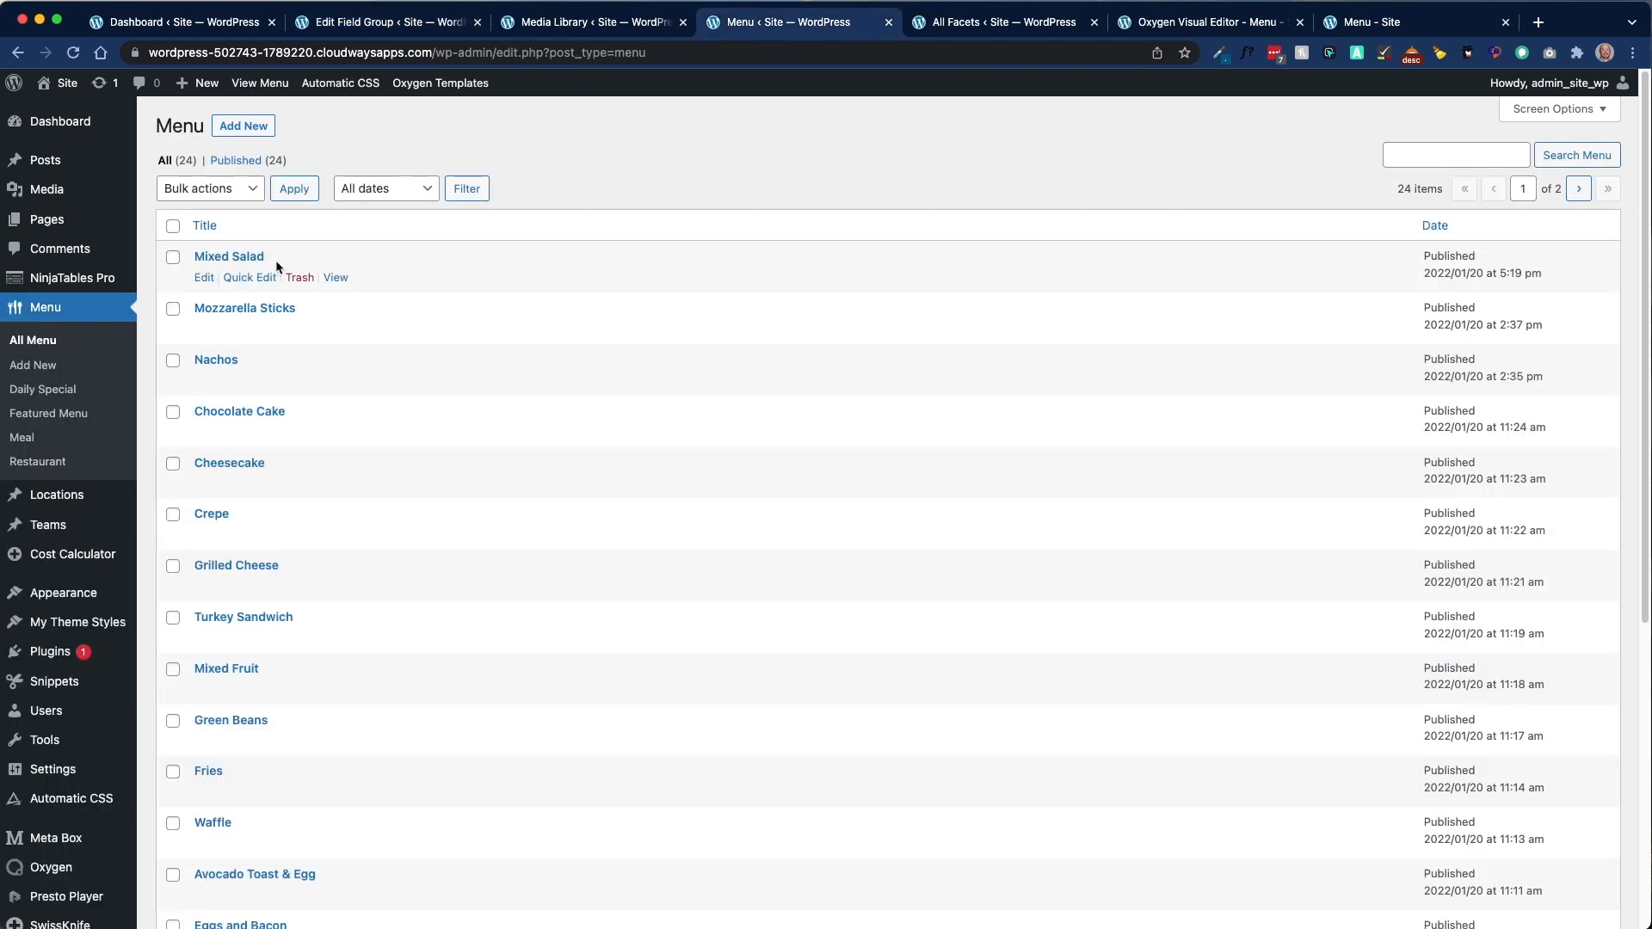
pyautogui.scroll(-5, 494, 406)
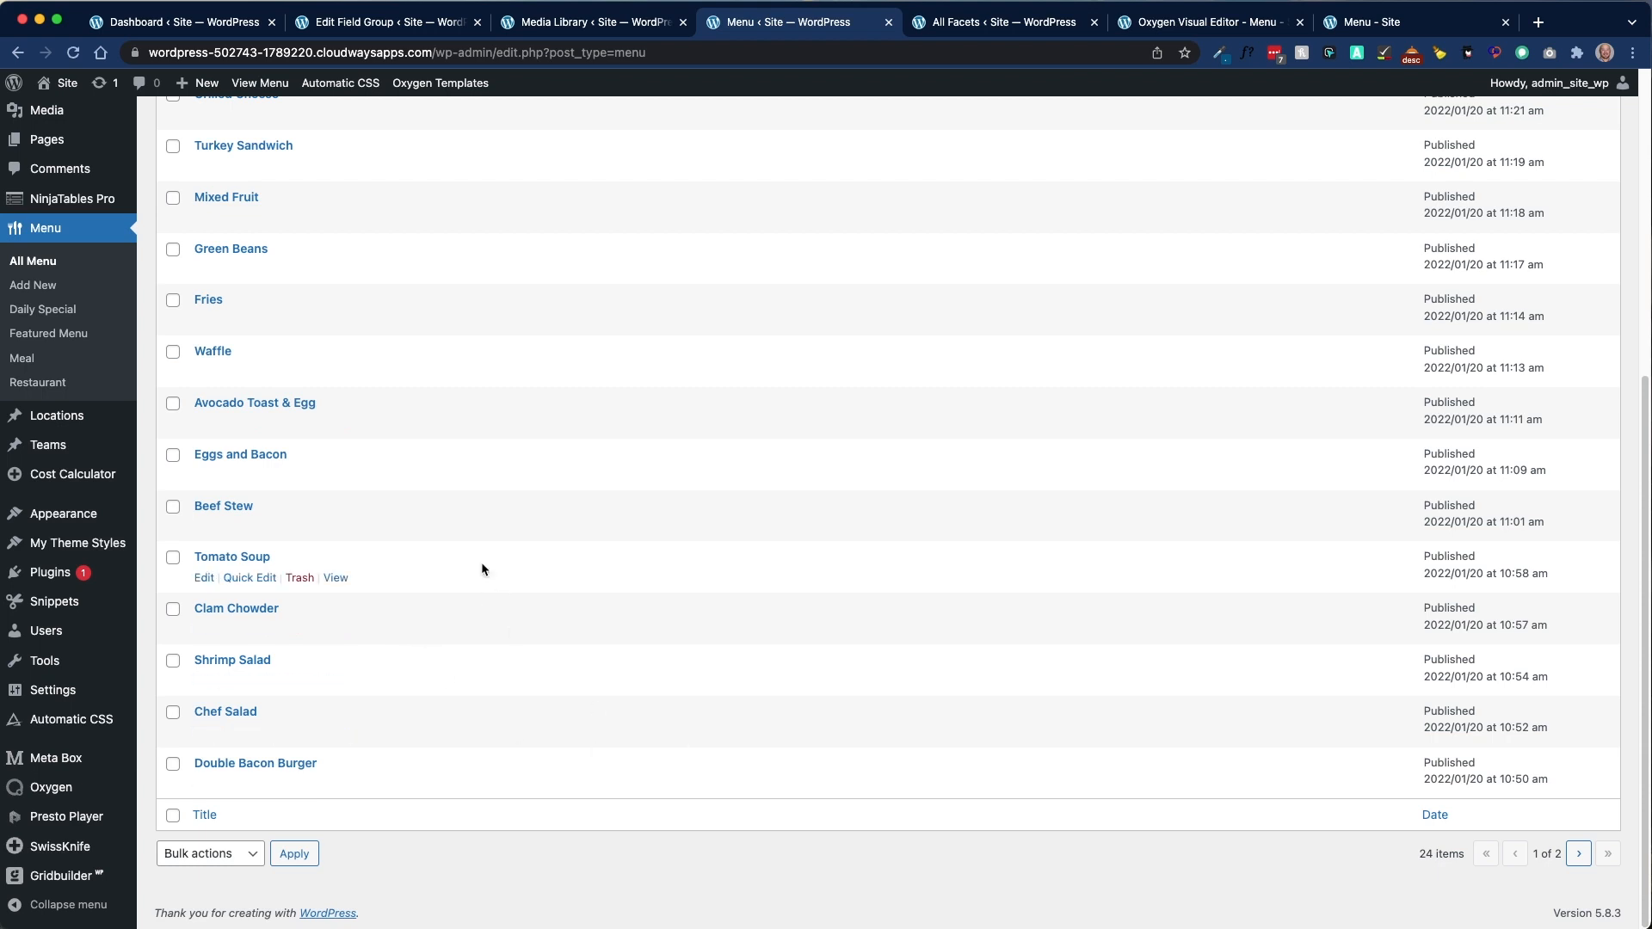
pyautogui.click(263, 764)
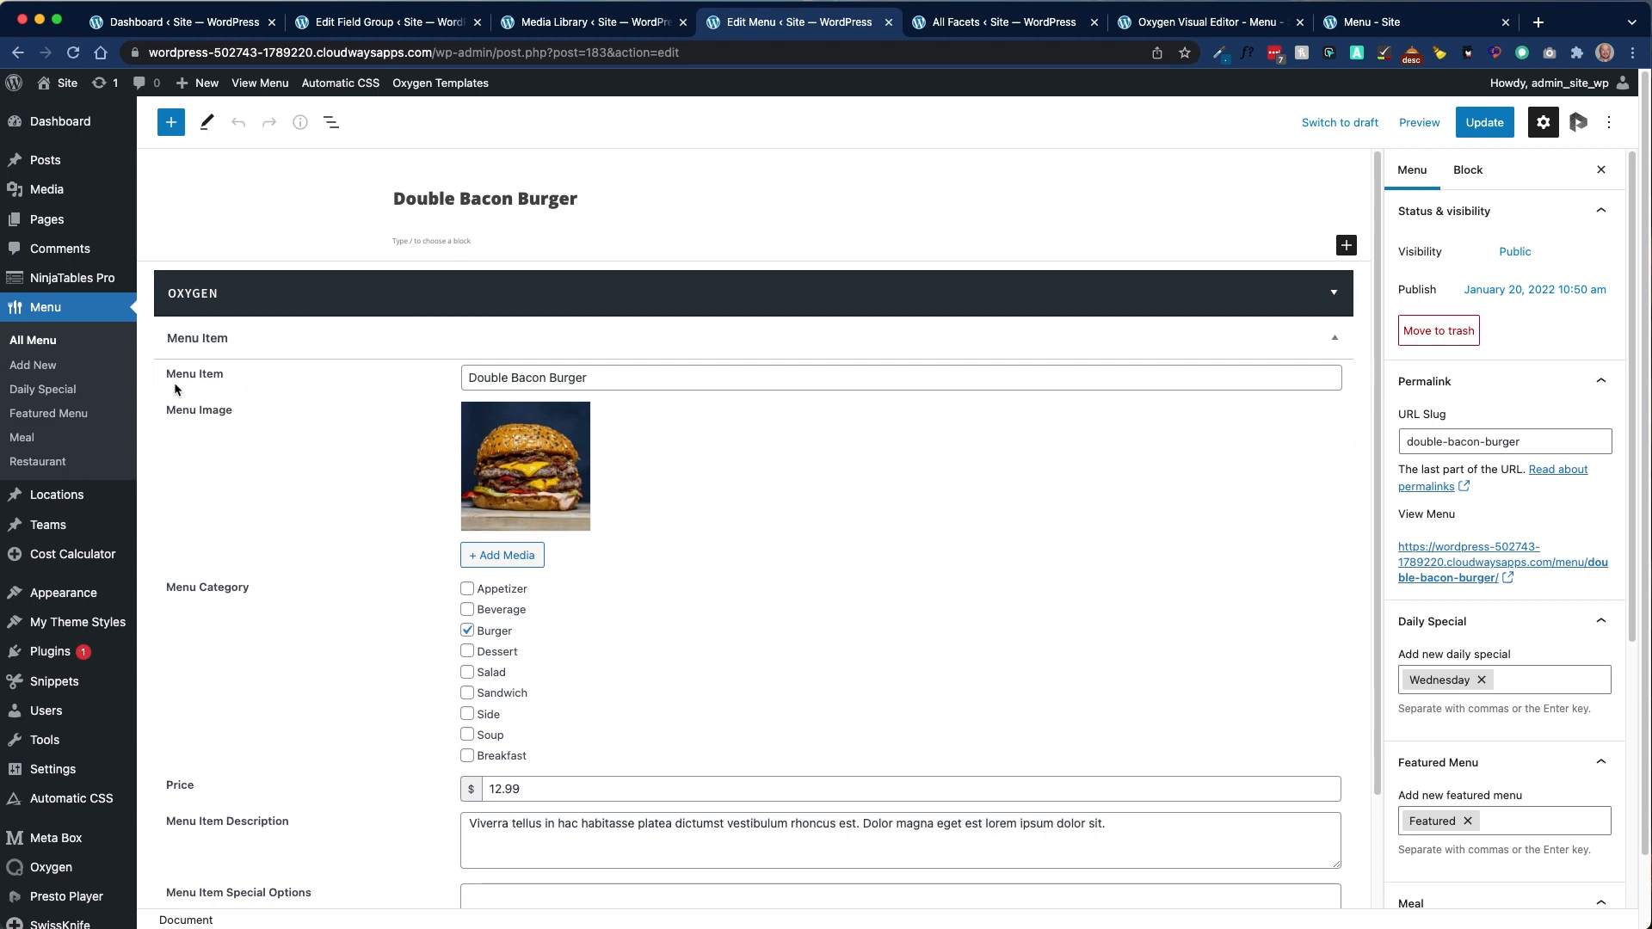
# Step: Examine the Double Bacon Burger entry's custom fields, highlighting its Menu Item name and going through image, category, price, description and callouts
pyautogui.moveTo(627, 374); pyautogui.dragTo(425, 375)
pyautogui.click(745, 381)
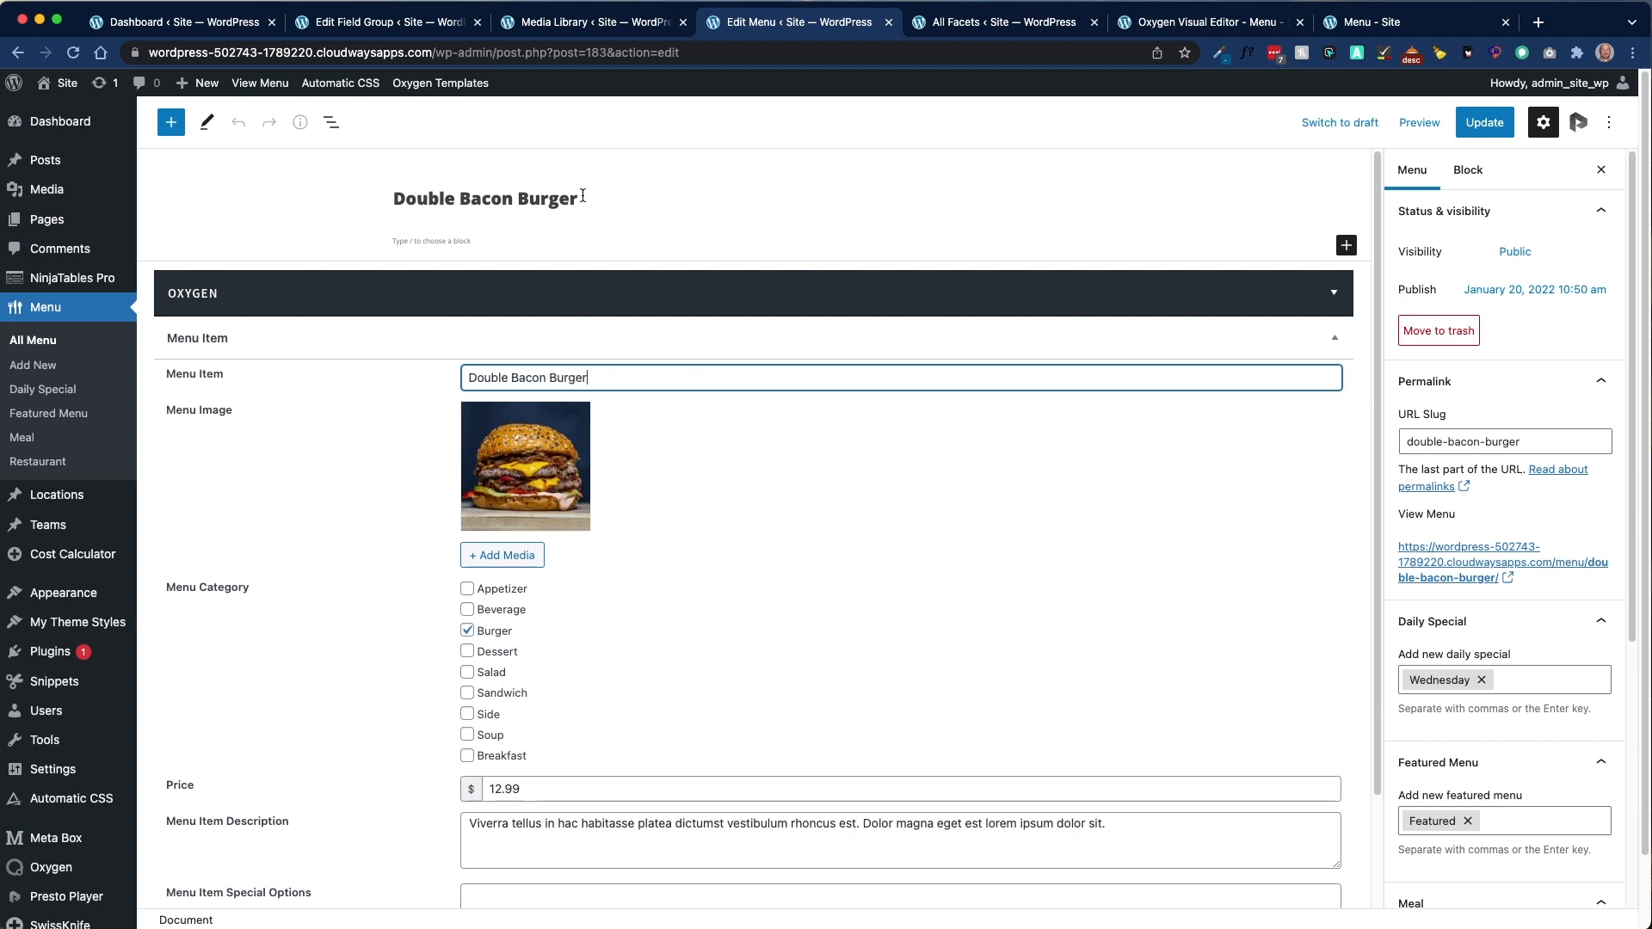
pyautogui.moveTo(524, 467)
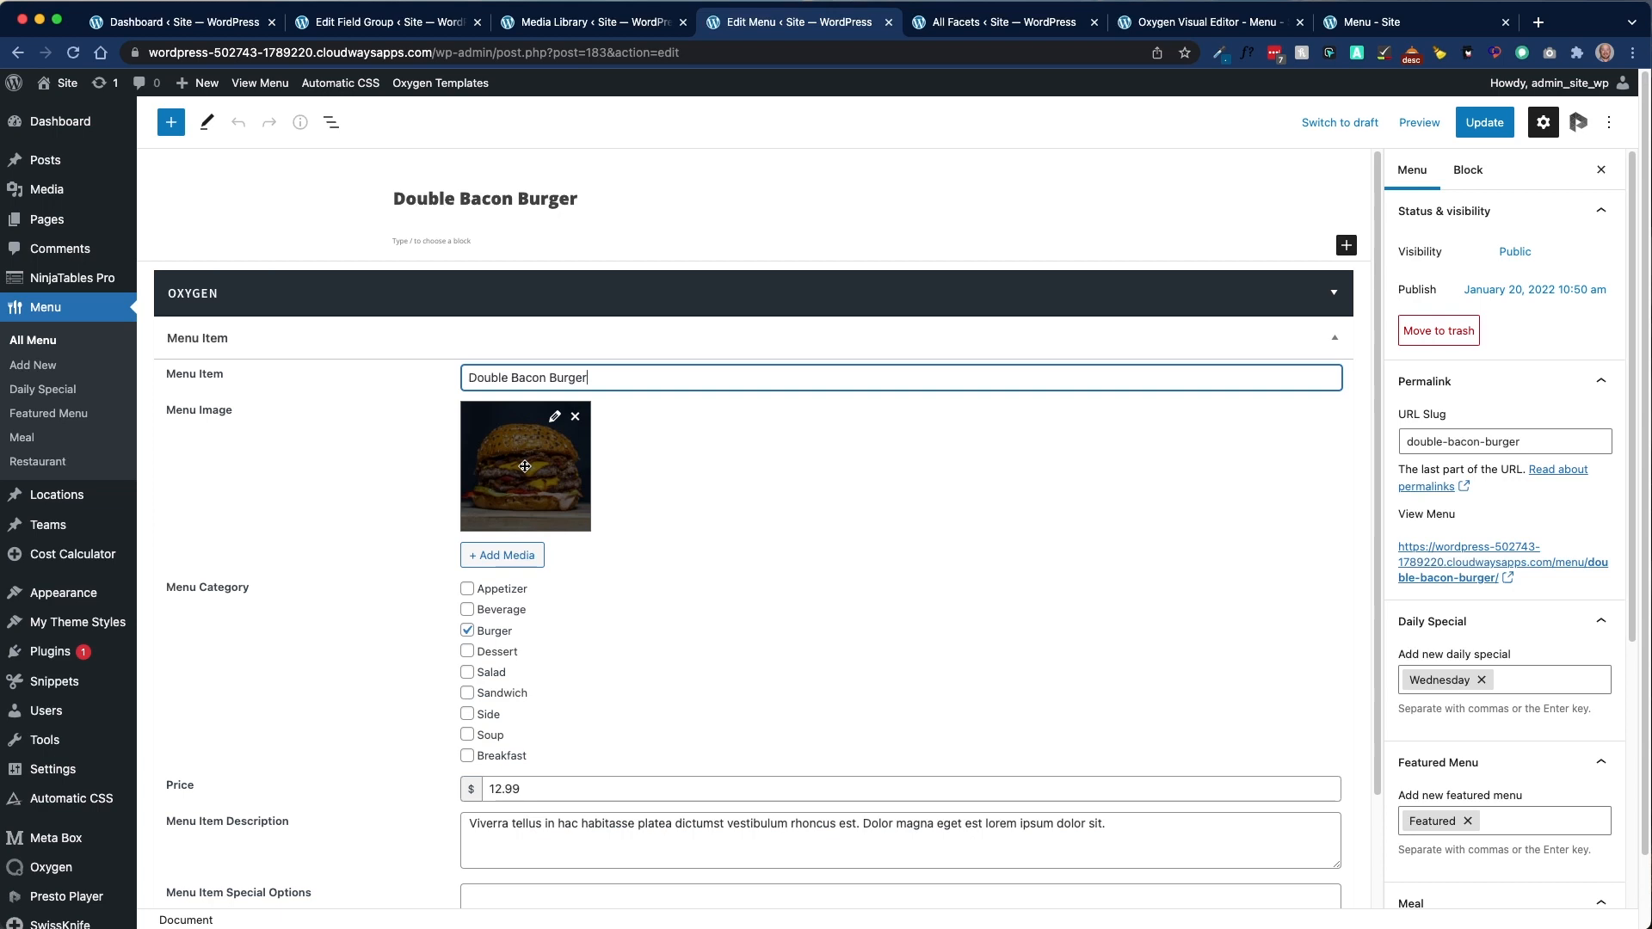
pyautogui.scroll(-8, 1583, 673)
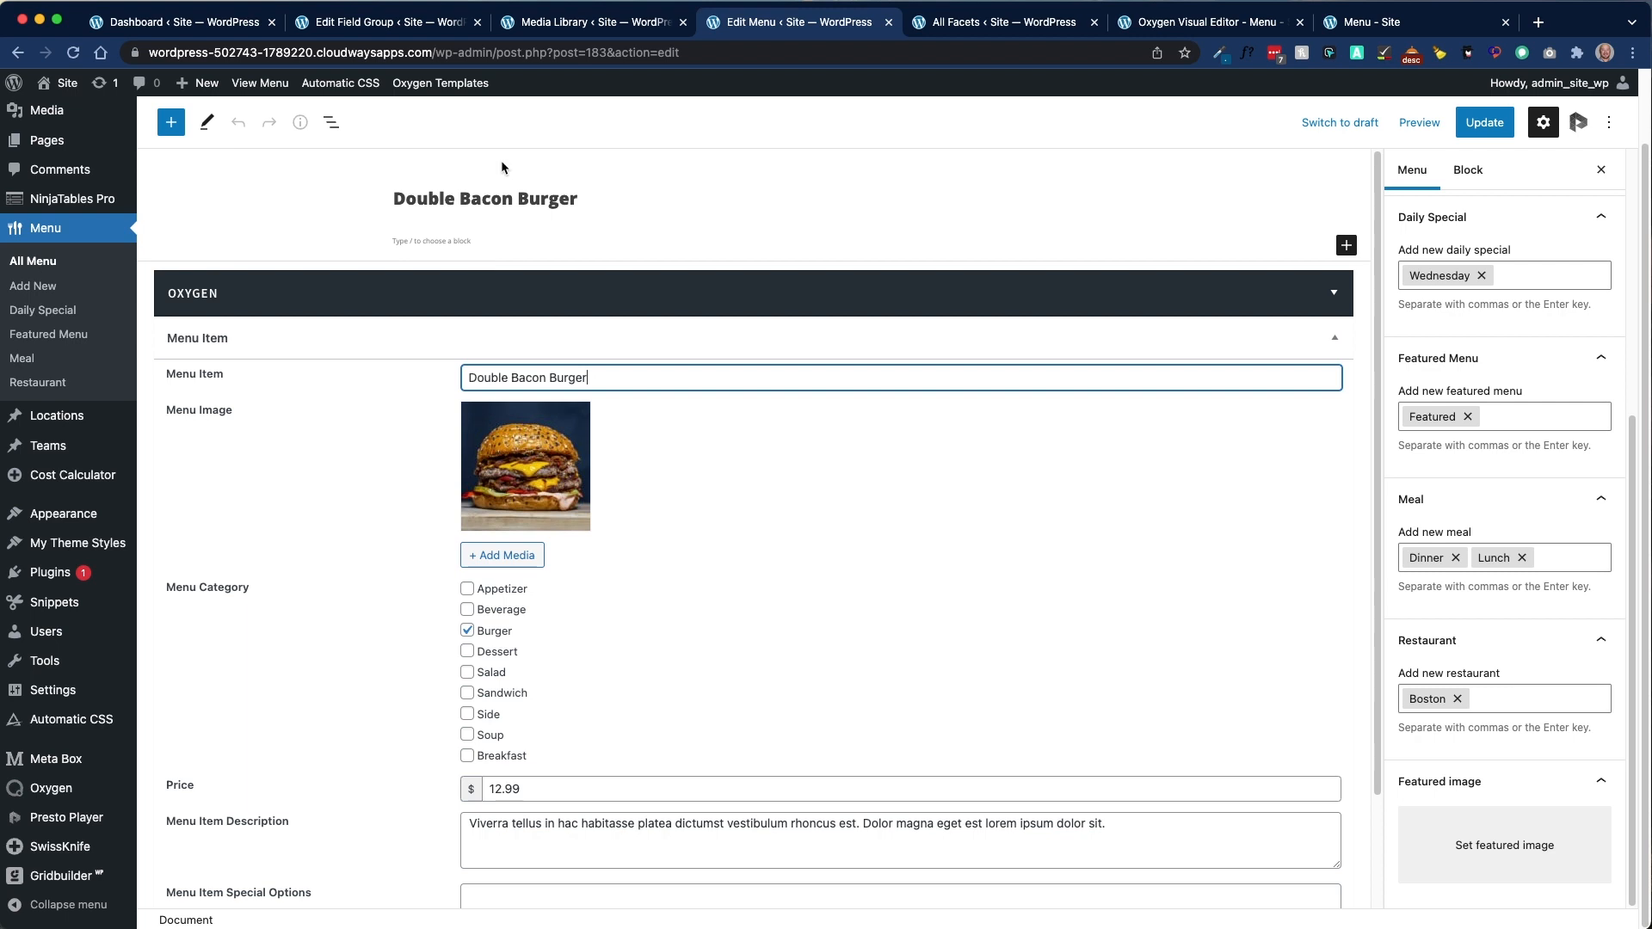
pyautogui.moveTo(580, 450)
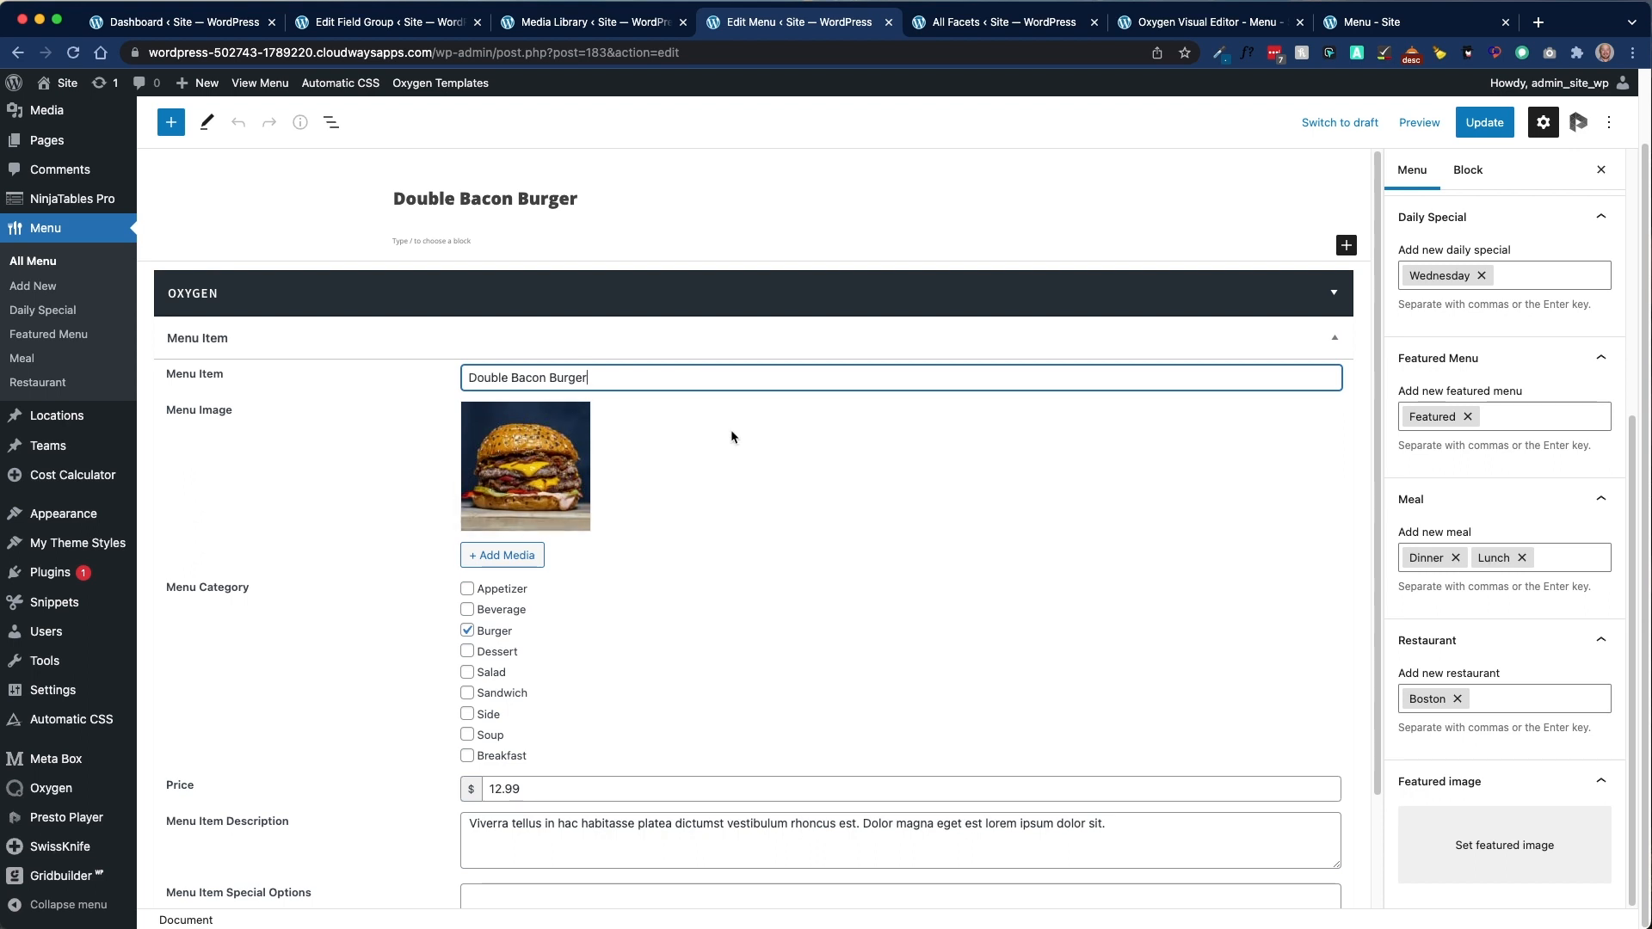
pyautogui.scroll(-3, 533, 464)
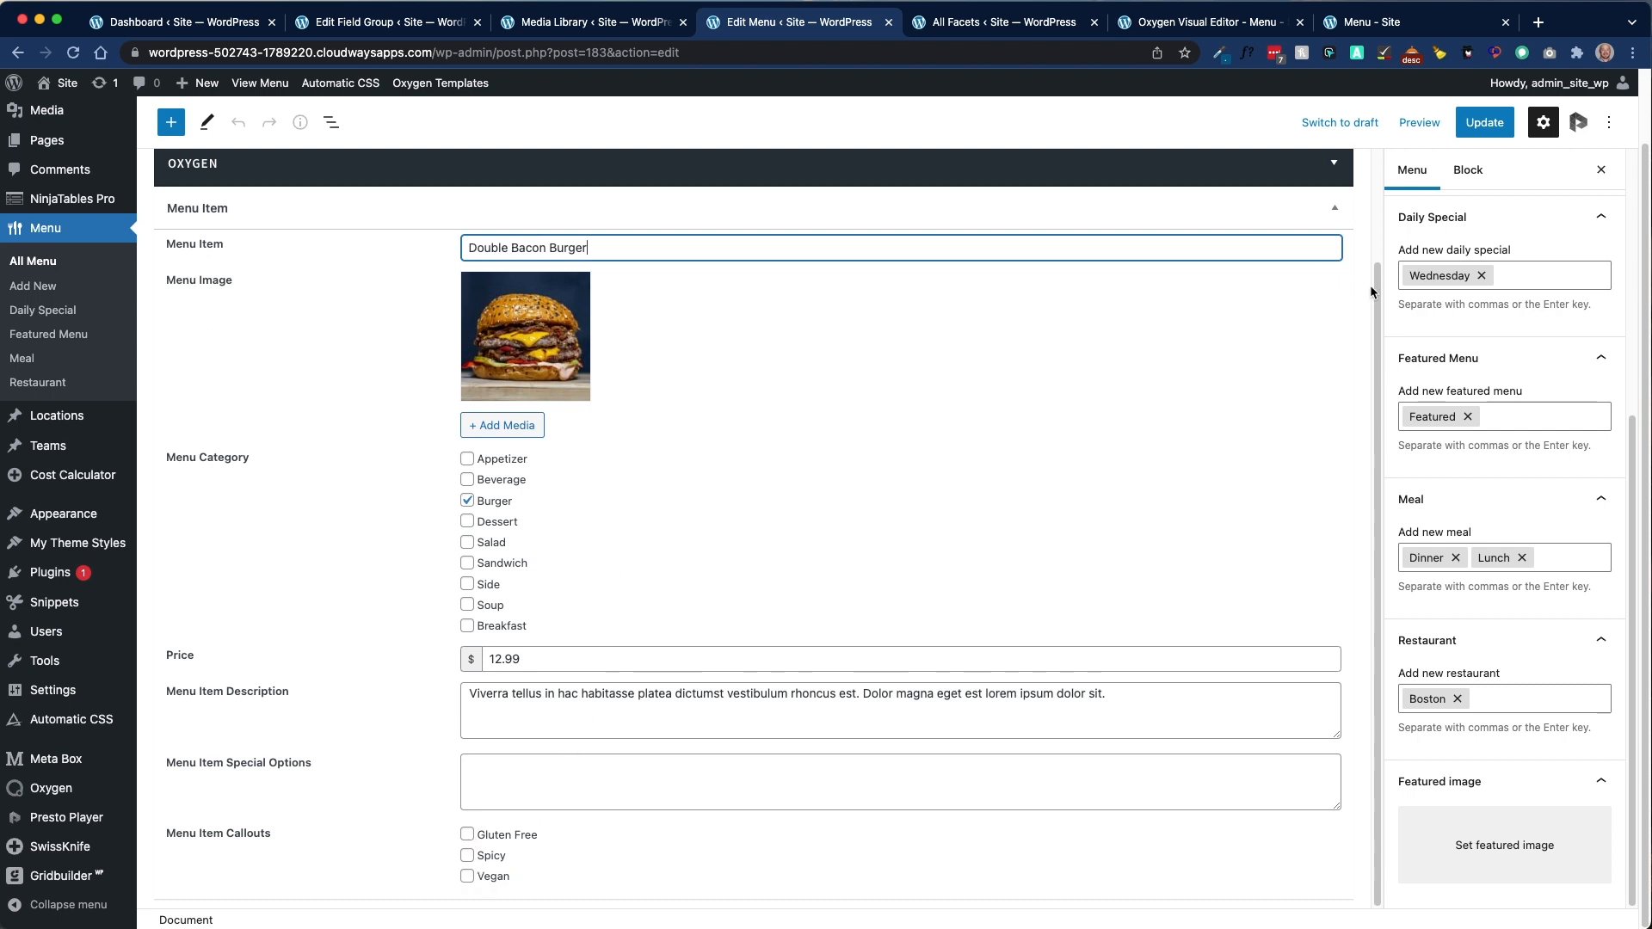
# Step: Examine the Daily Special, Featured Menu, Meal and Restaurant terms assigned to the Double Bacon Burger
pyautogui.scroll(6, 1473, 409)
pyautogui.scroll(-4, 1517, 444)
pyautogui.scroll(-4, 1516, 445)
pyautogui.scroll(-1, 1519, 441)
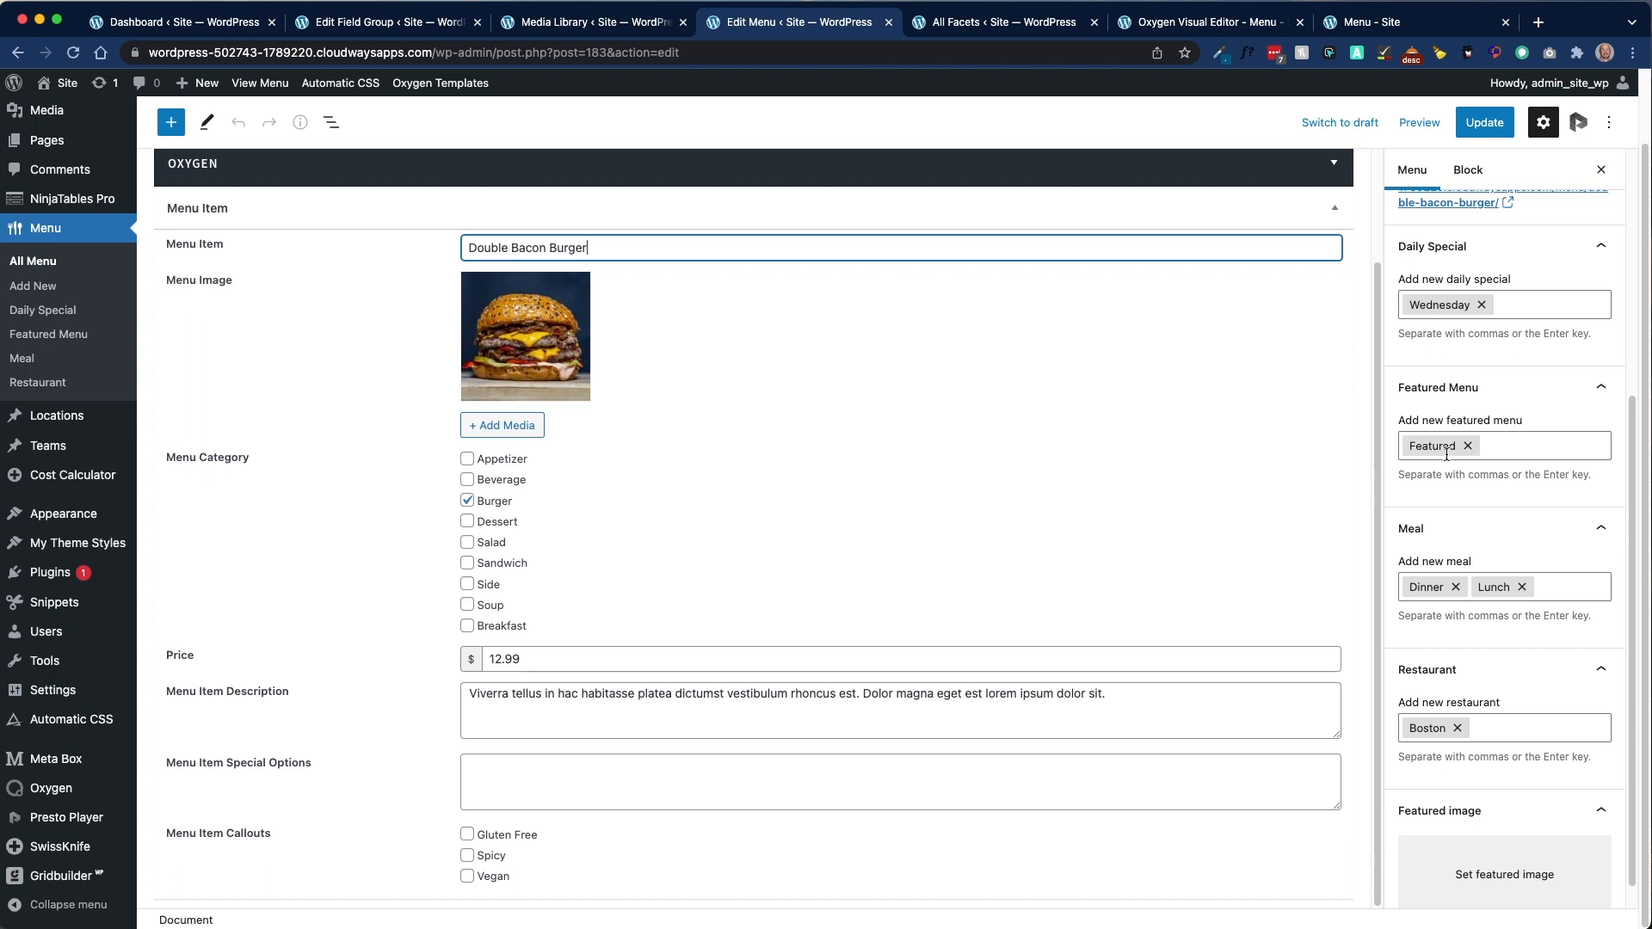
pyautogui.scroll(-1, 1479, 579)
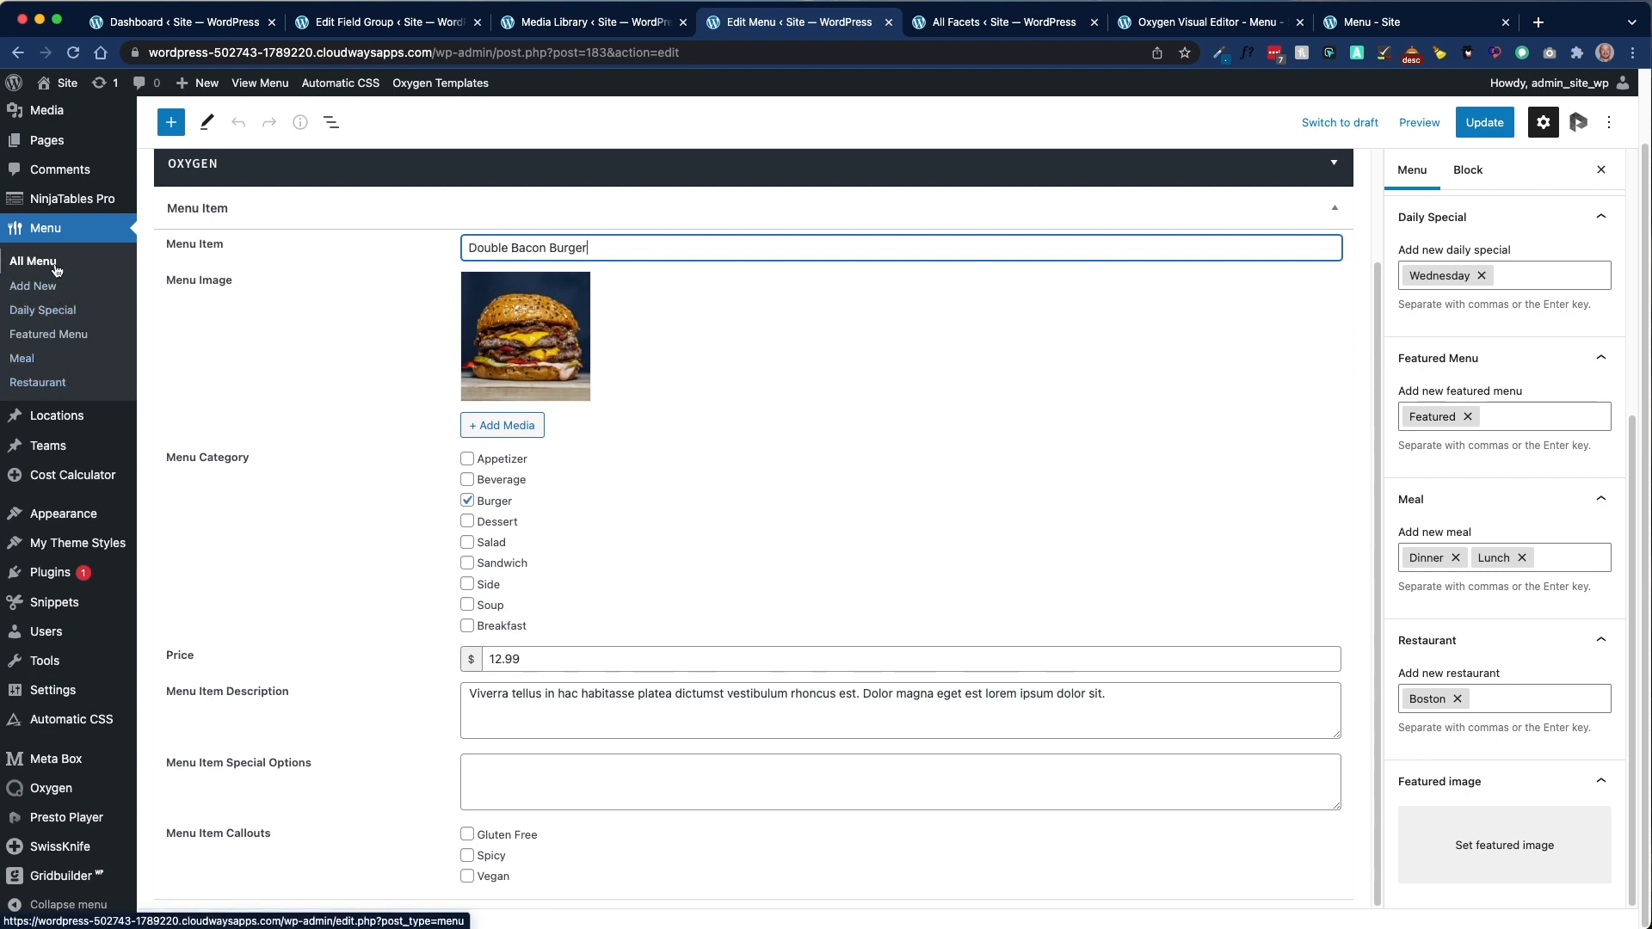
# Step: Review the term lists of the Daily Special, Featured Menu, Meal and Restaurant taxonomies in turn
pyautogui.click(54, 315)
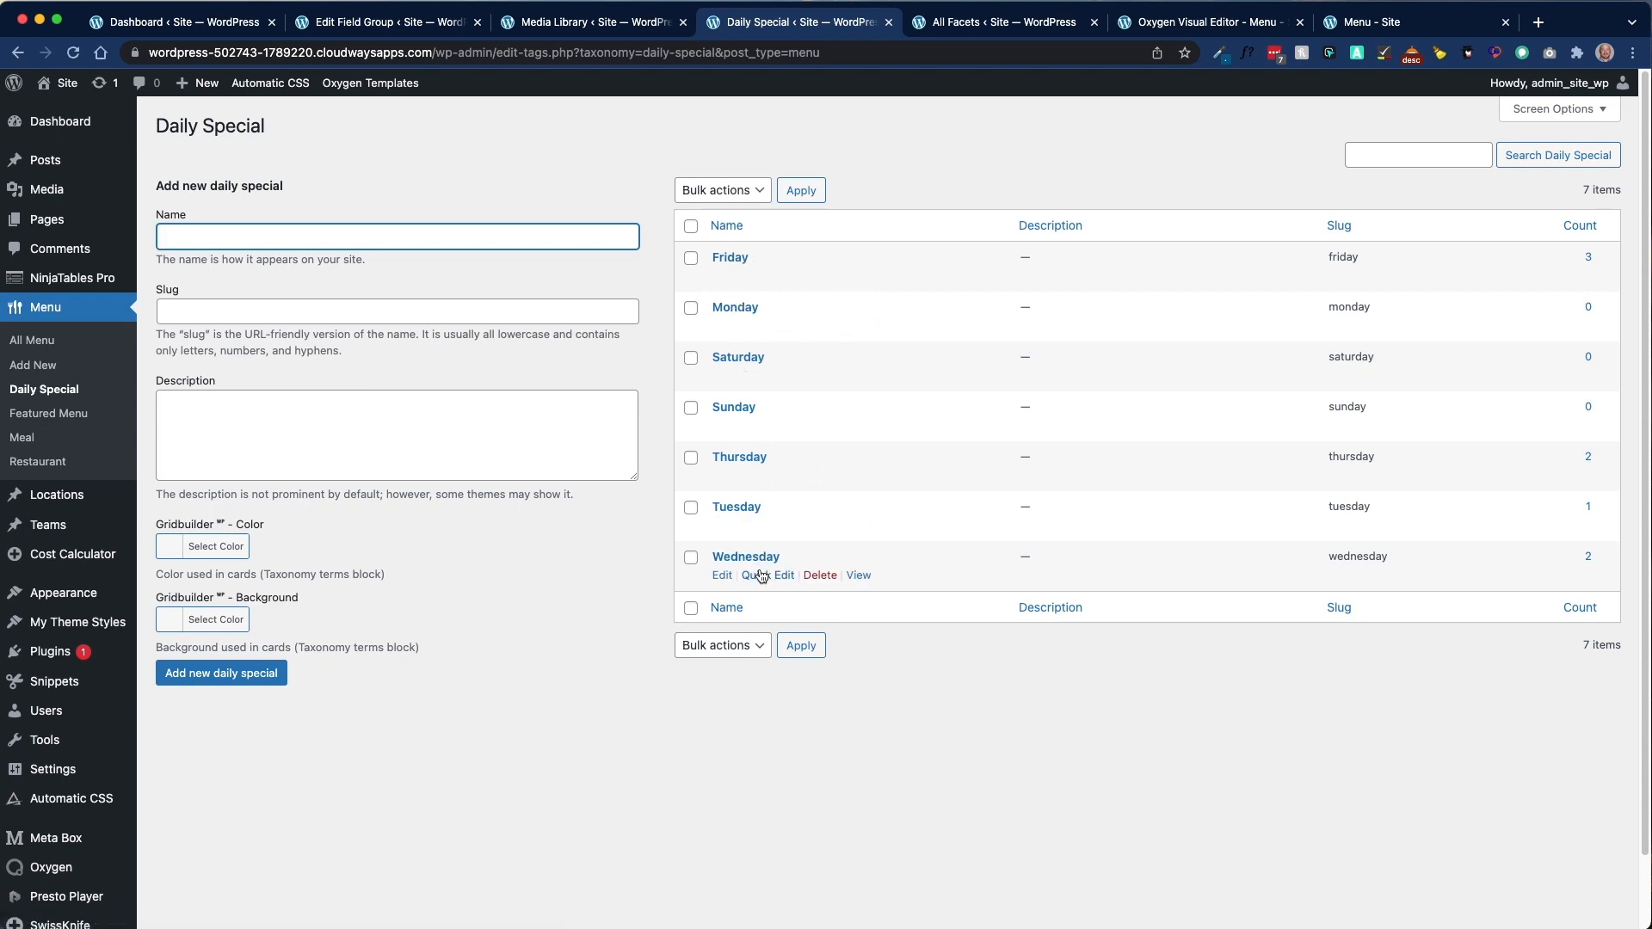
pyautogui.click(49, 414)
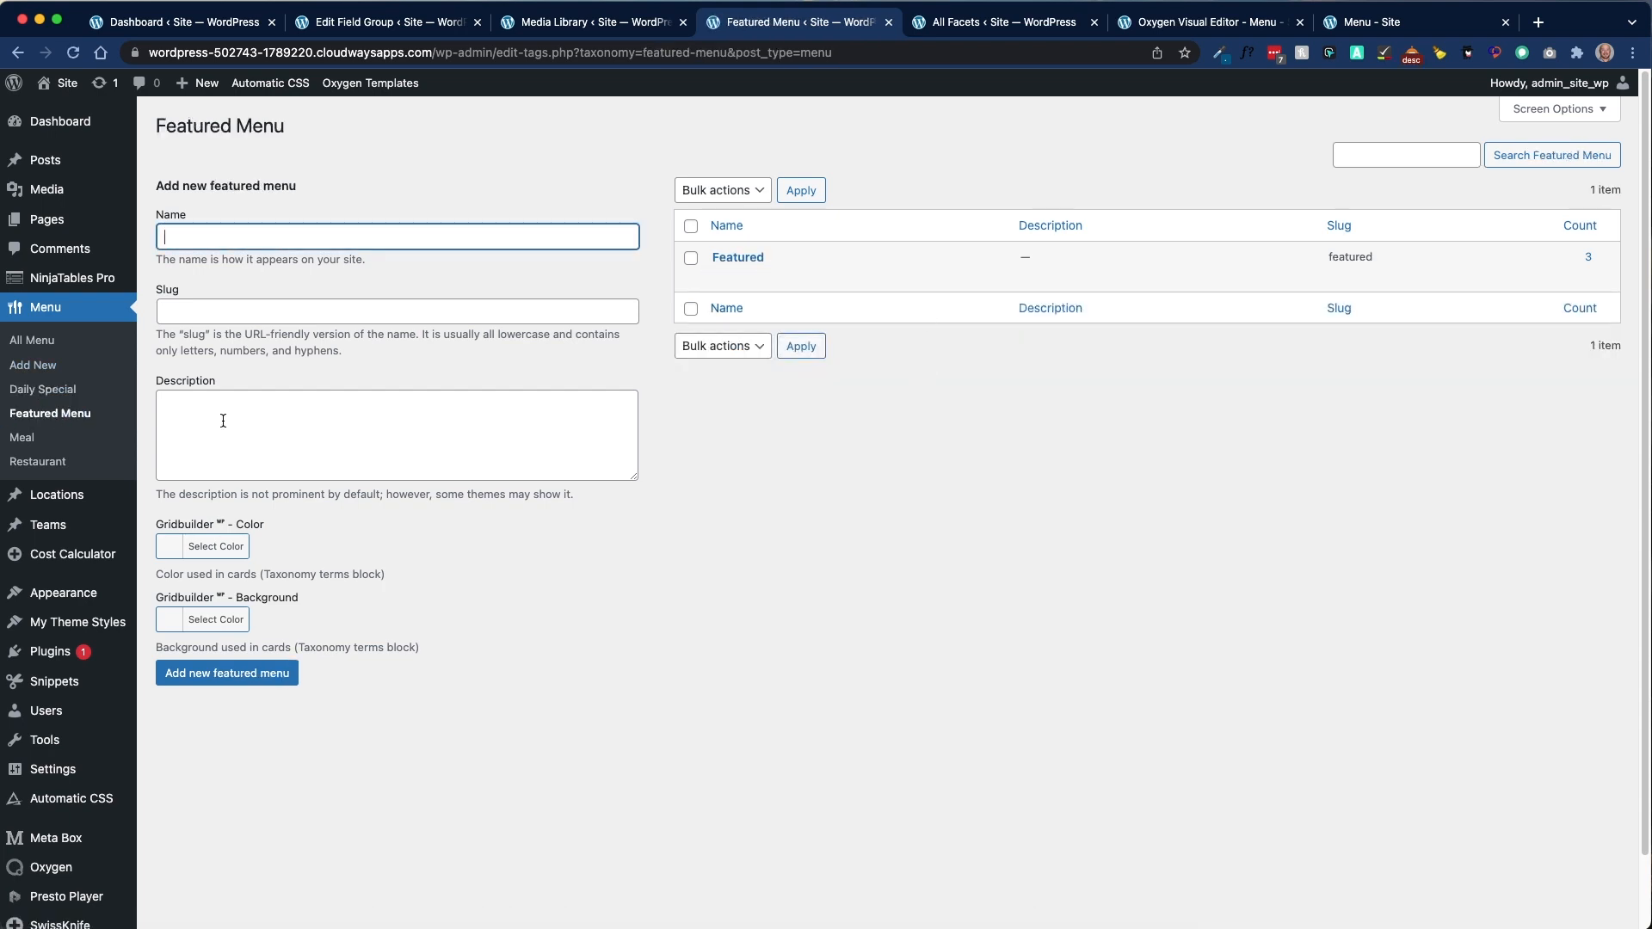
pyautogui.click(24, 436)
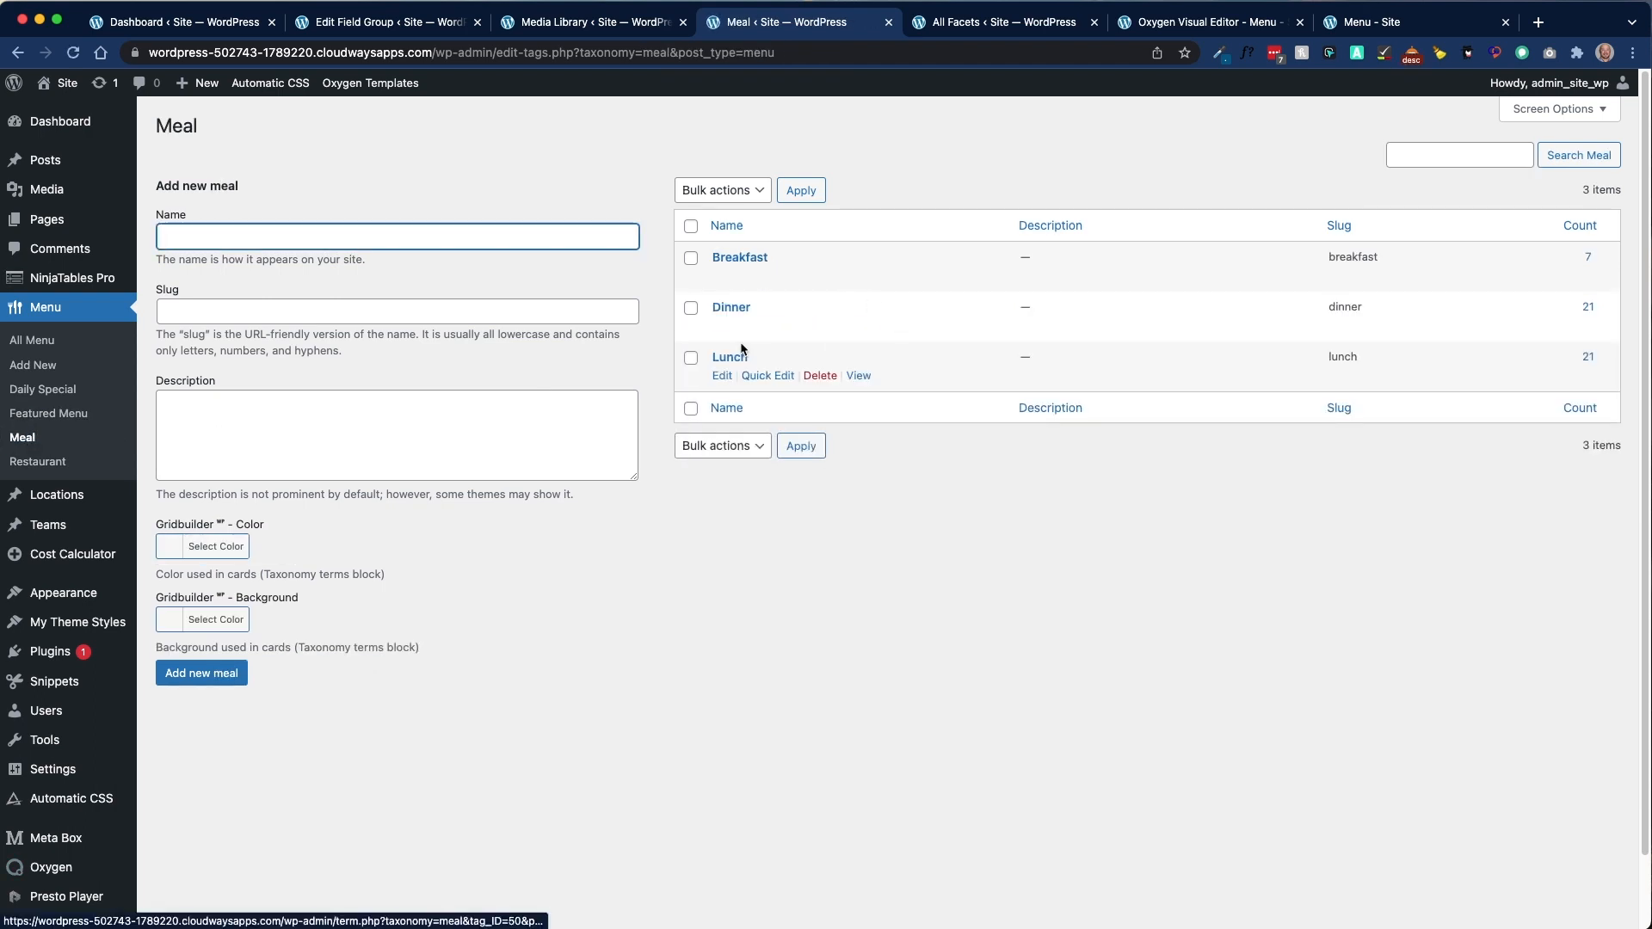
pyautogui.click(39, 465)
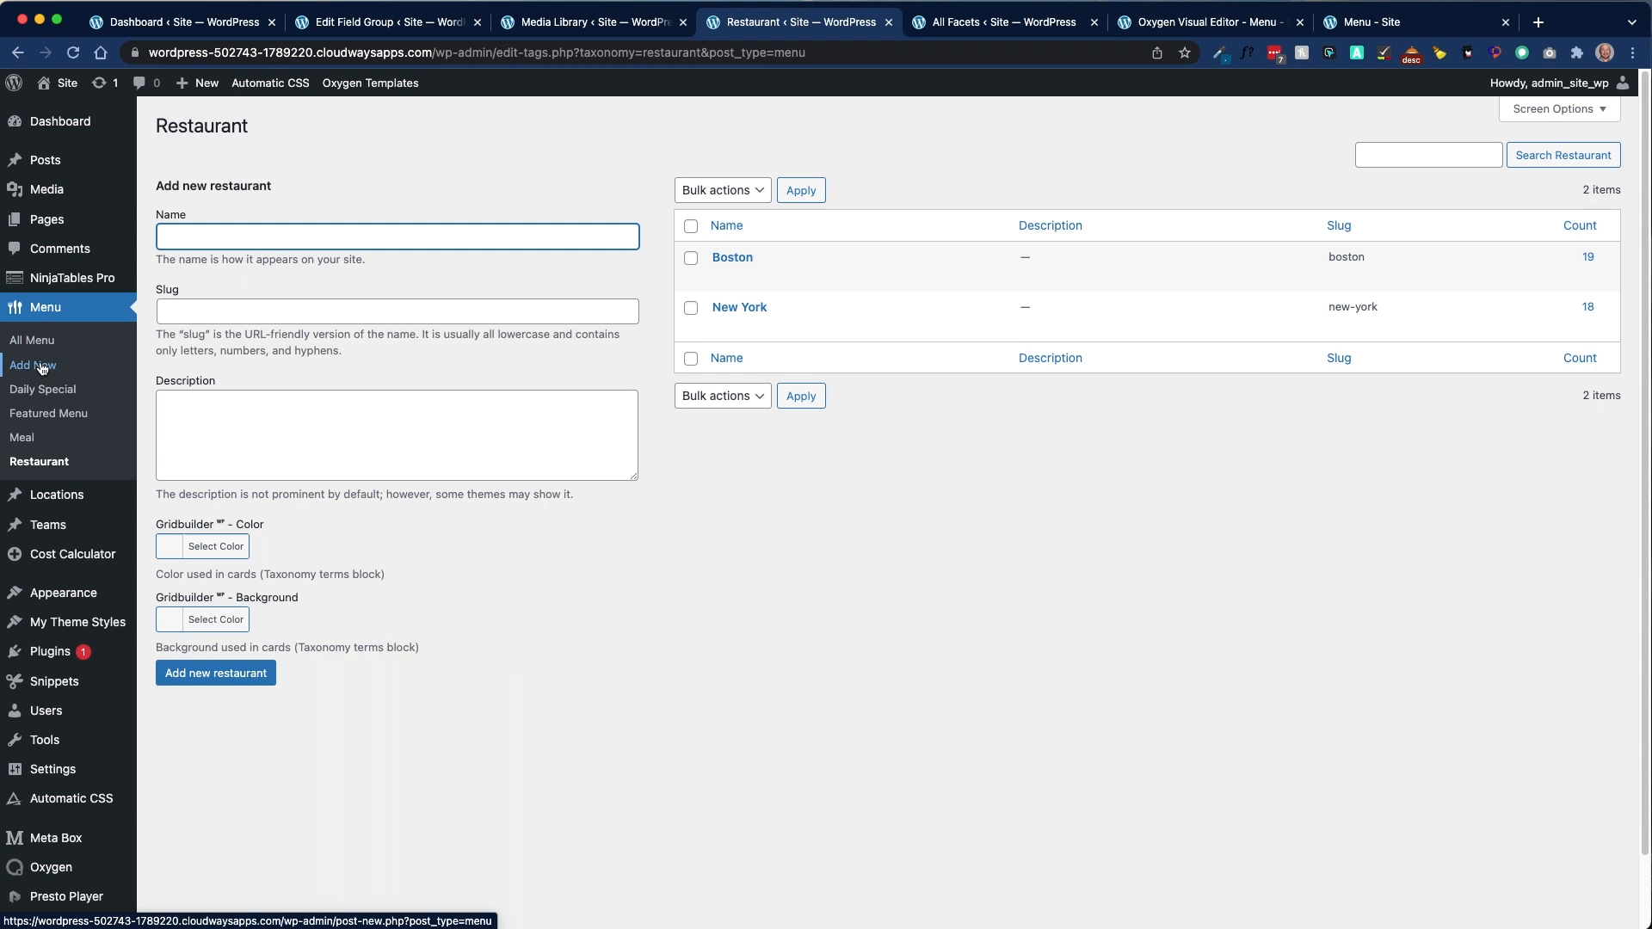
# Step: Return to the list of all menu posts and reopen the Double Bacon Burger entry
pyautogui.click(31, 340)
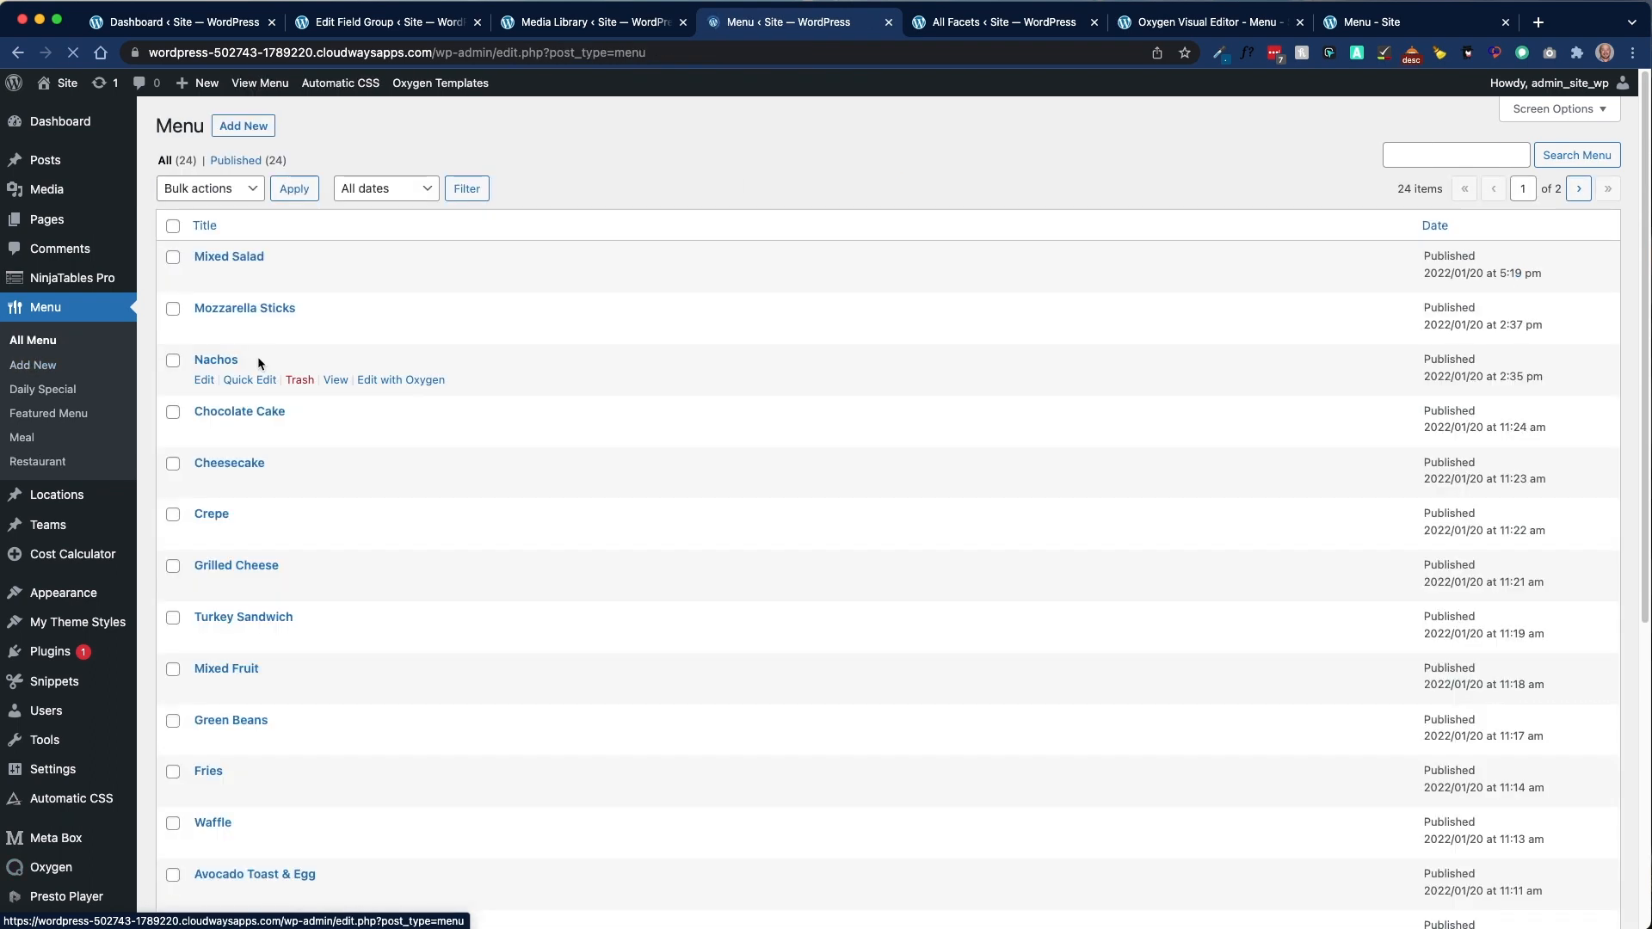
pyautogui.scroll(-5, 302, 558)
pyautogui.click(258, 766)
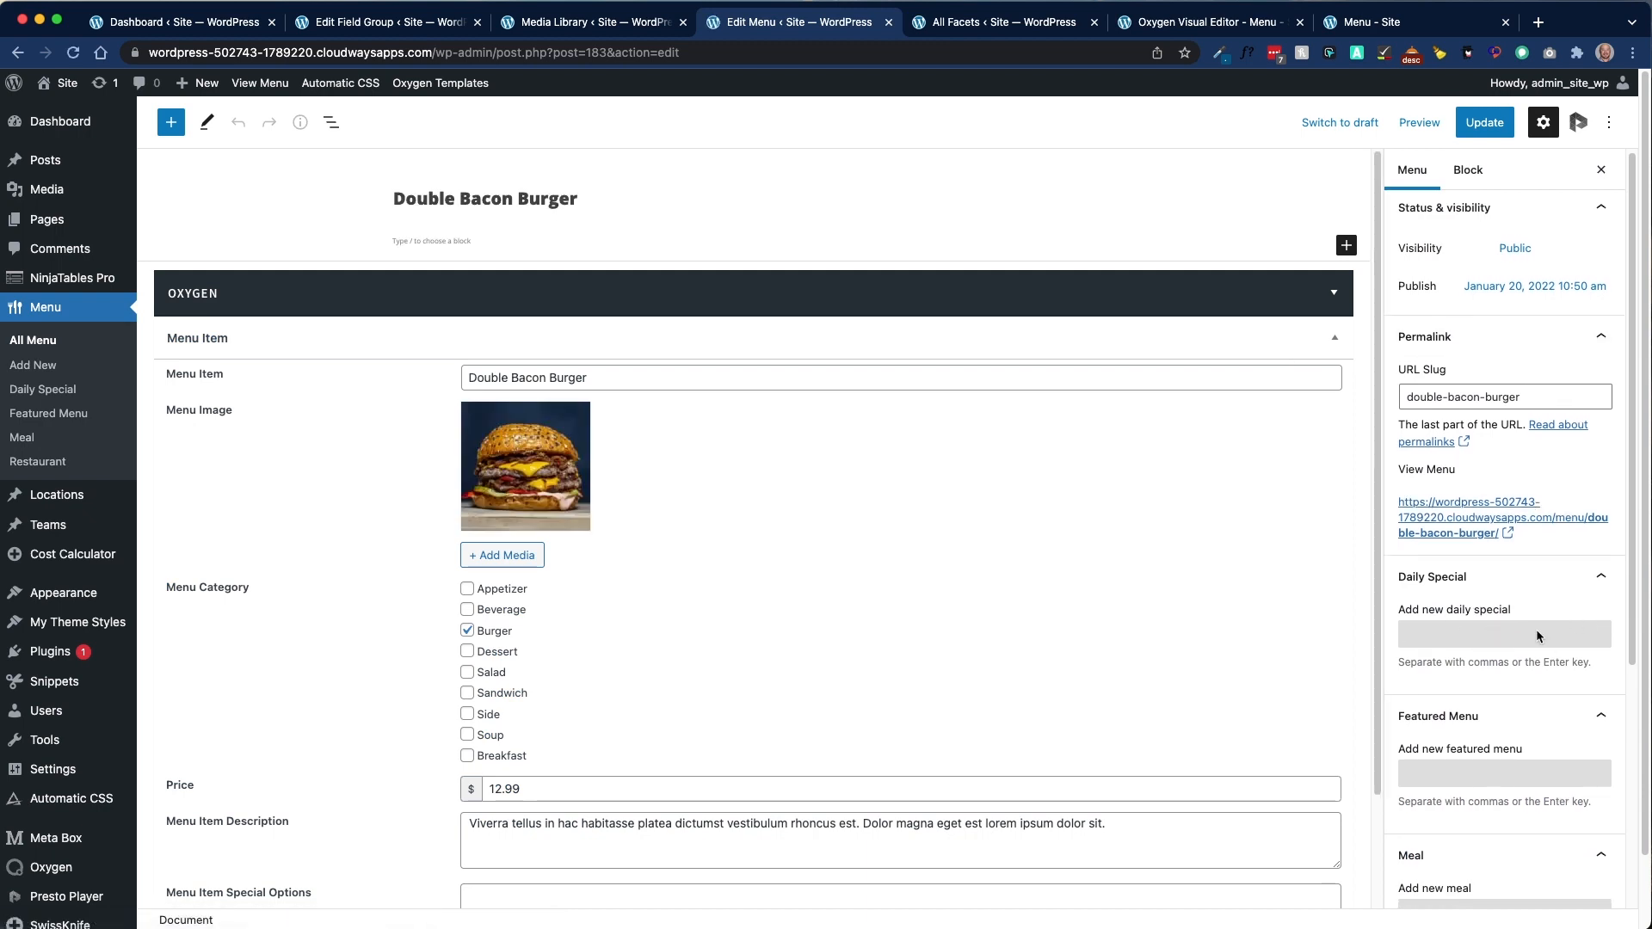
# Step: Check the Double Bacon Burger's taxonomy terms and open the Mixed Fruit entry from the list of all menu posts
pyautogui.scroll(-5, 1514, 645)
pyautogui.scroll(-2, 1507, 639)
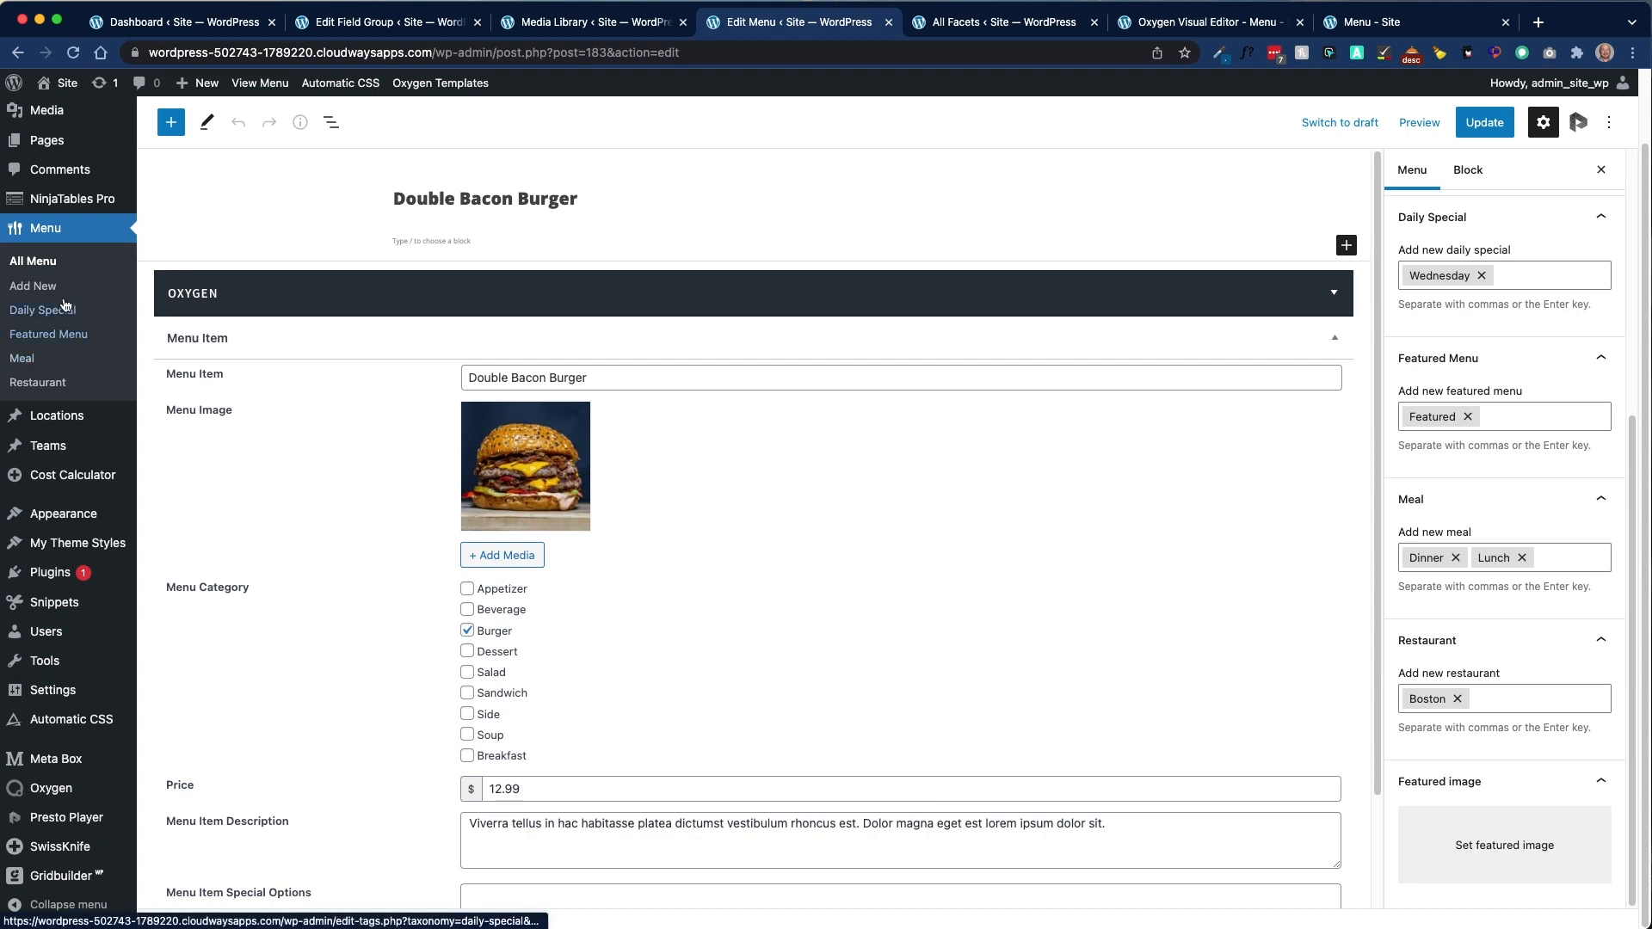
pyautogui.click(37, 260)
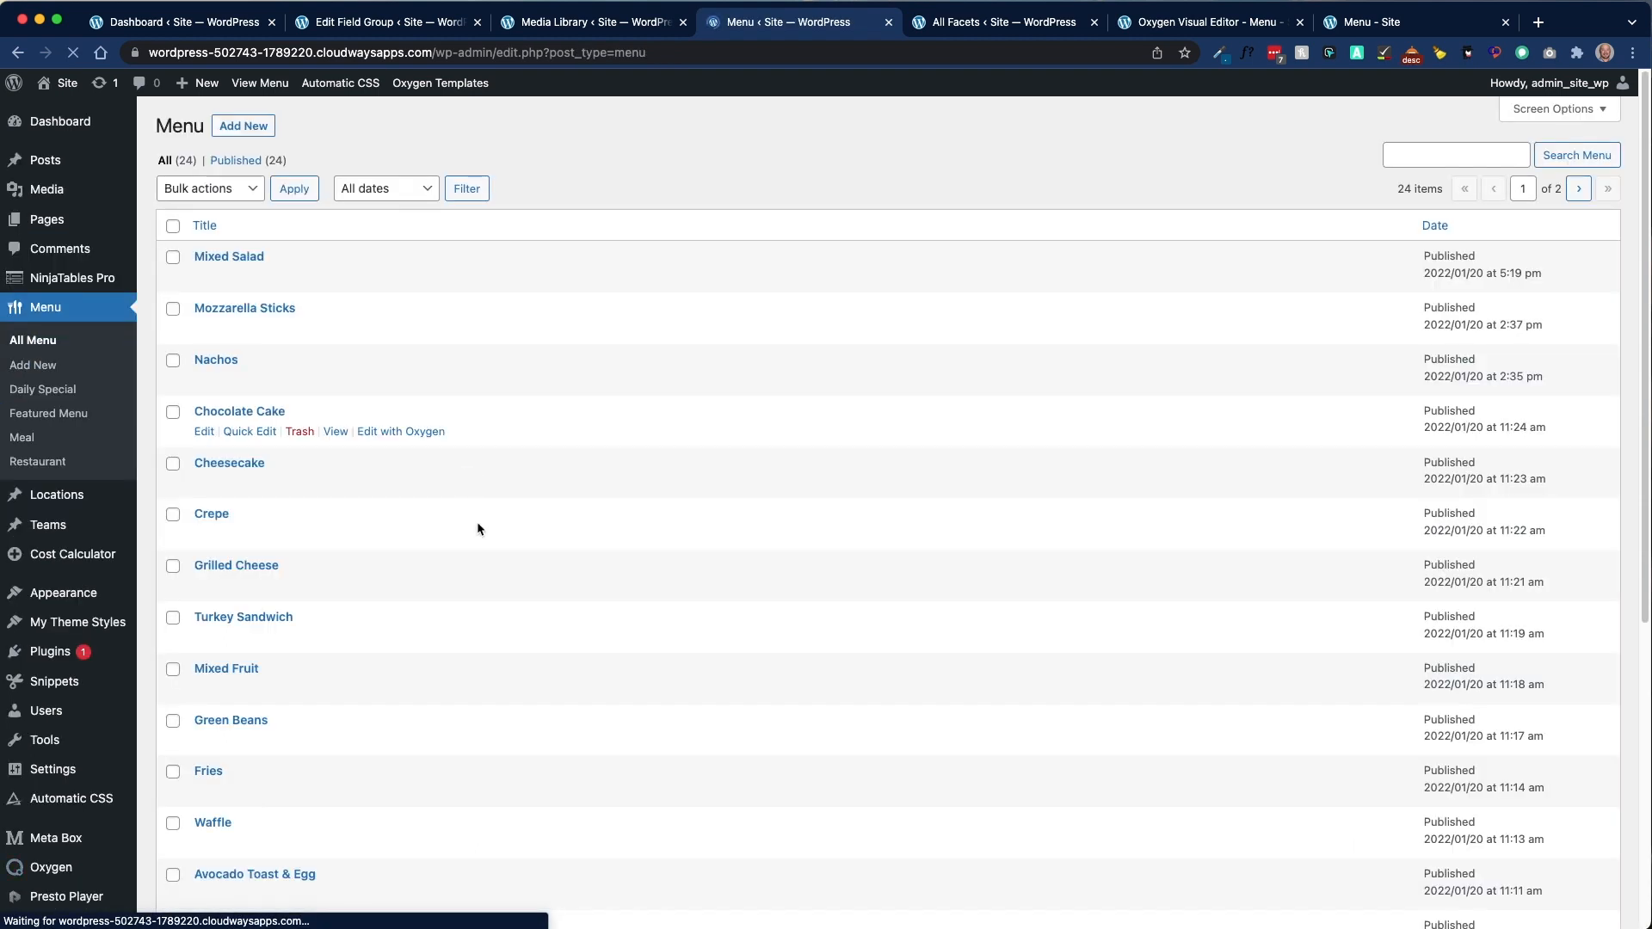
pyautogui.click(228, 668)
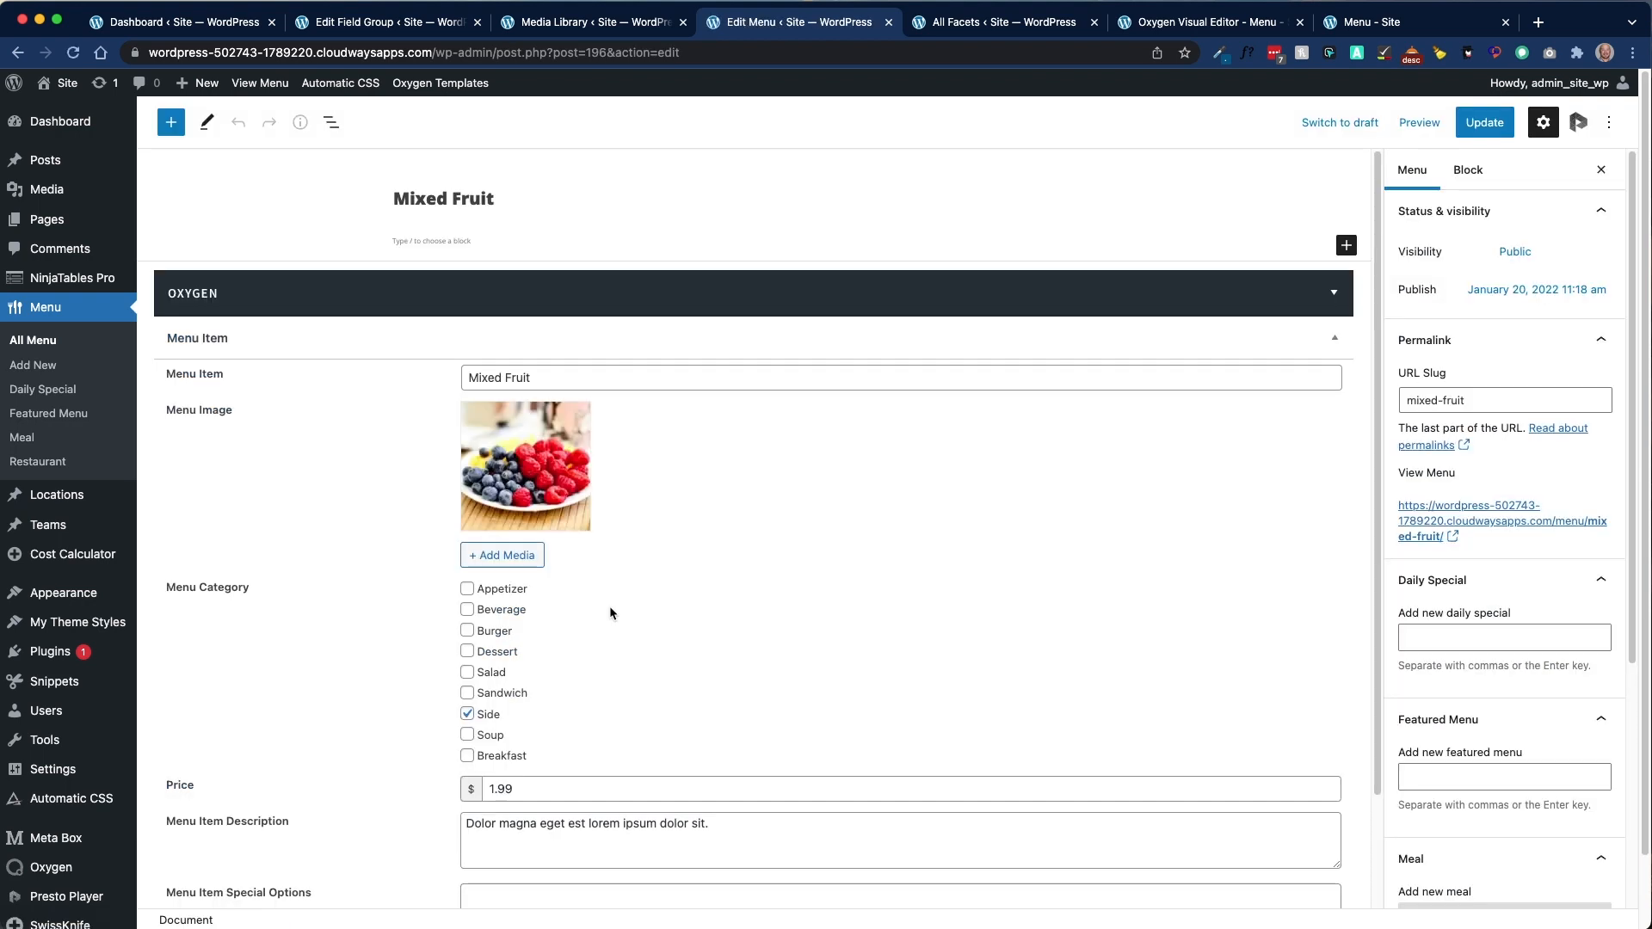
# Step: Examine the Mixed Fruit entry's custom fields and its Daily Special, Featured Menu, Meal and Restaurant terms
pyautogui.scroll(-1, 479, 610)
pyautogui.scroll(-3, 479, 609)
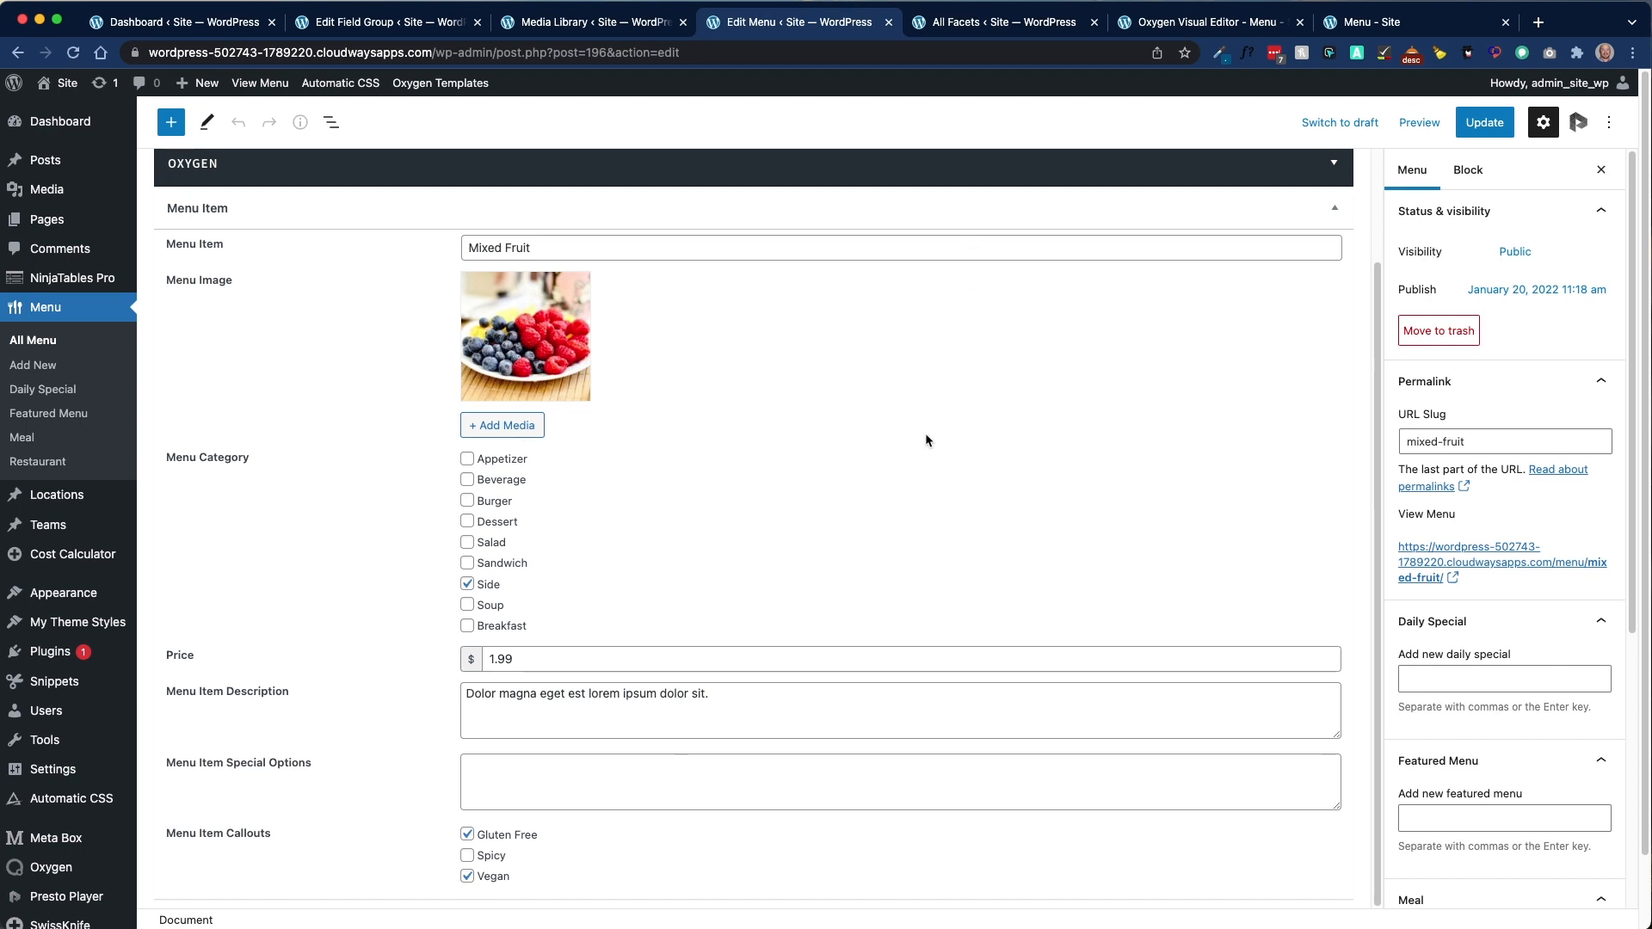
pyautogui.scroll(-1, 1516, 620)
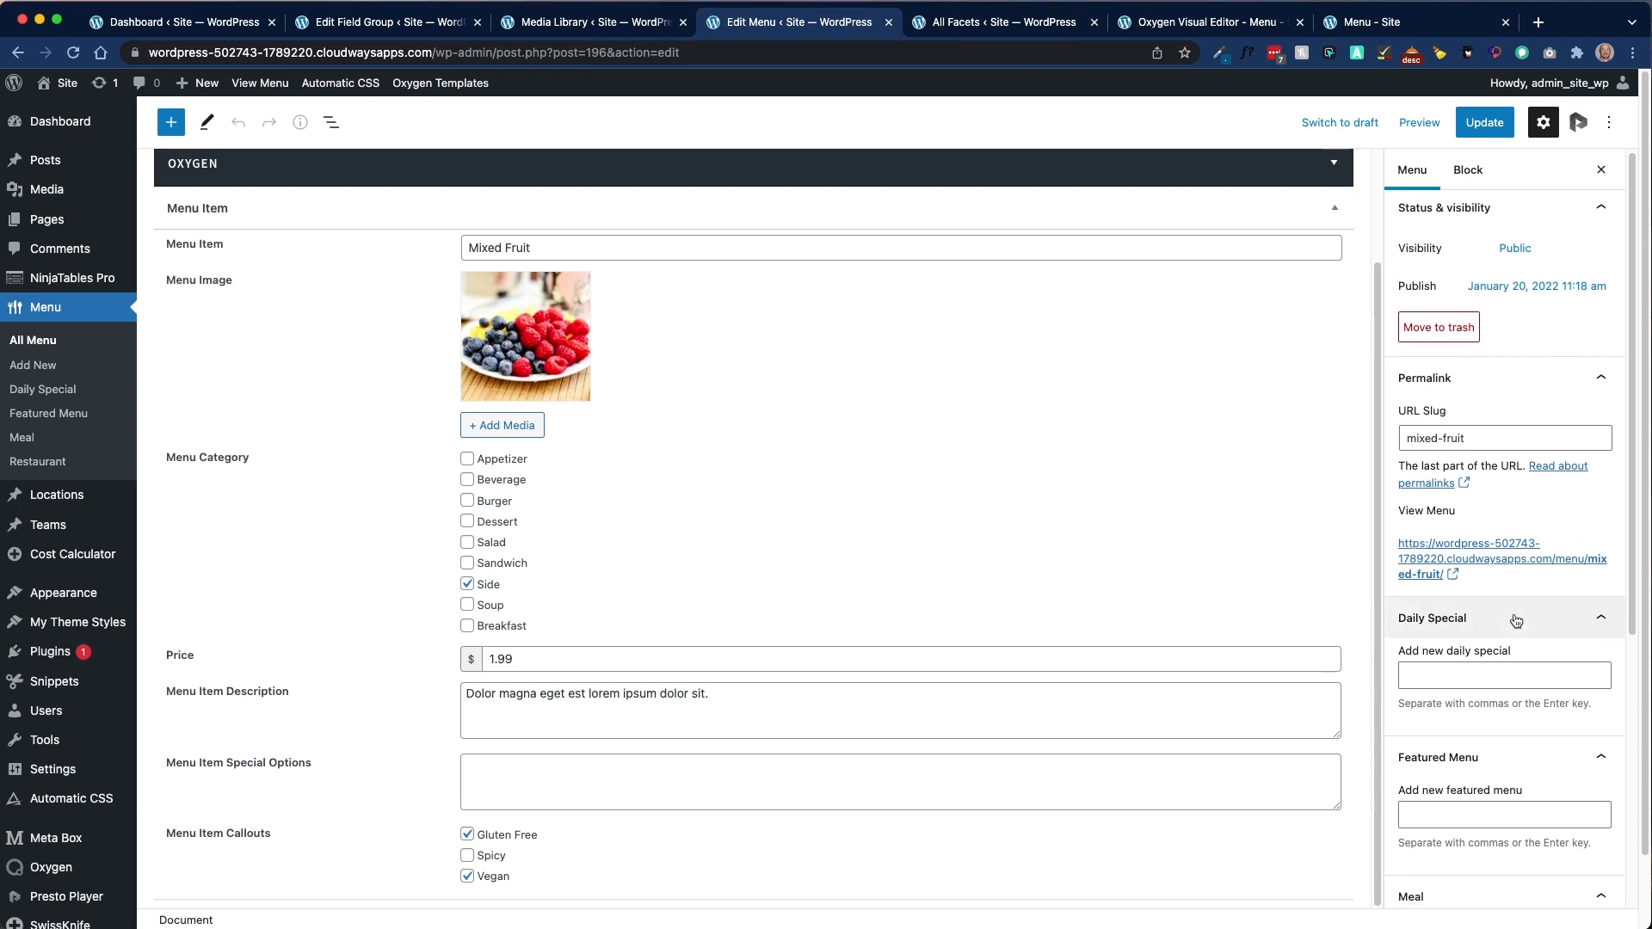
pyautogui.scroll(-3, 1515, 620)
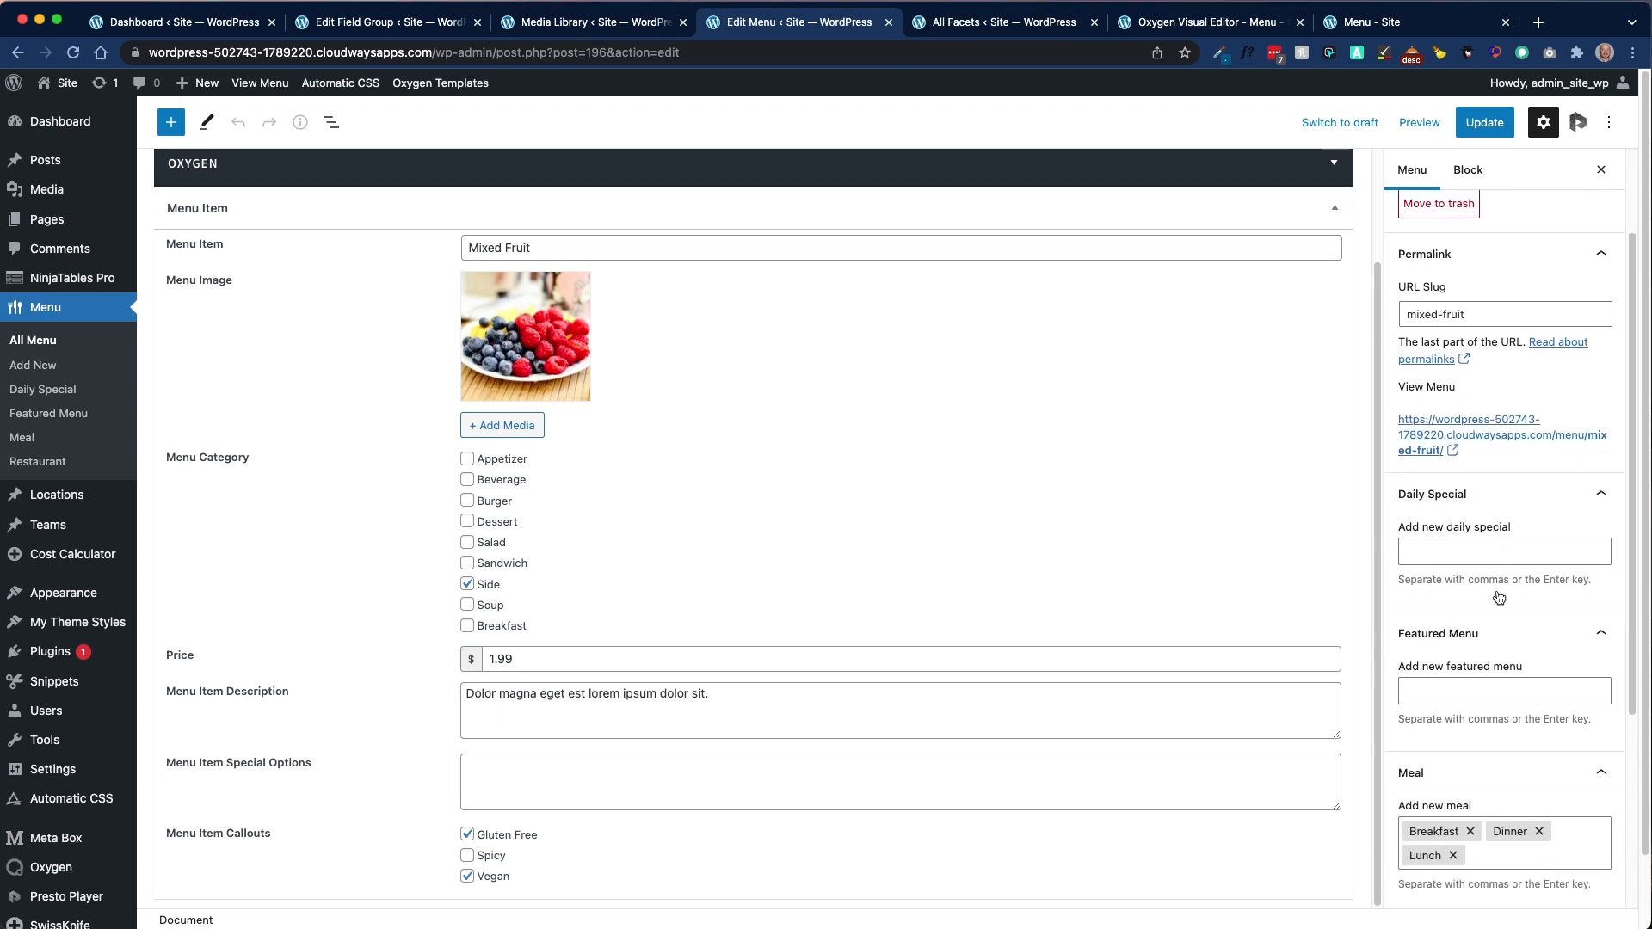
pyautogui.scroll(-5, 1498, 596)
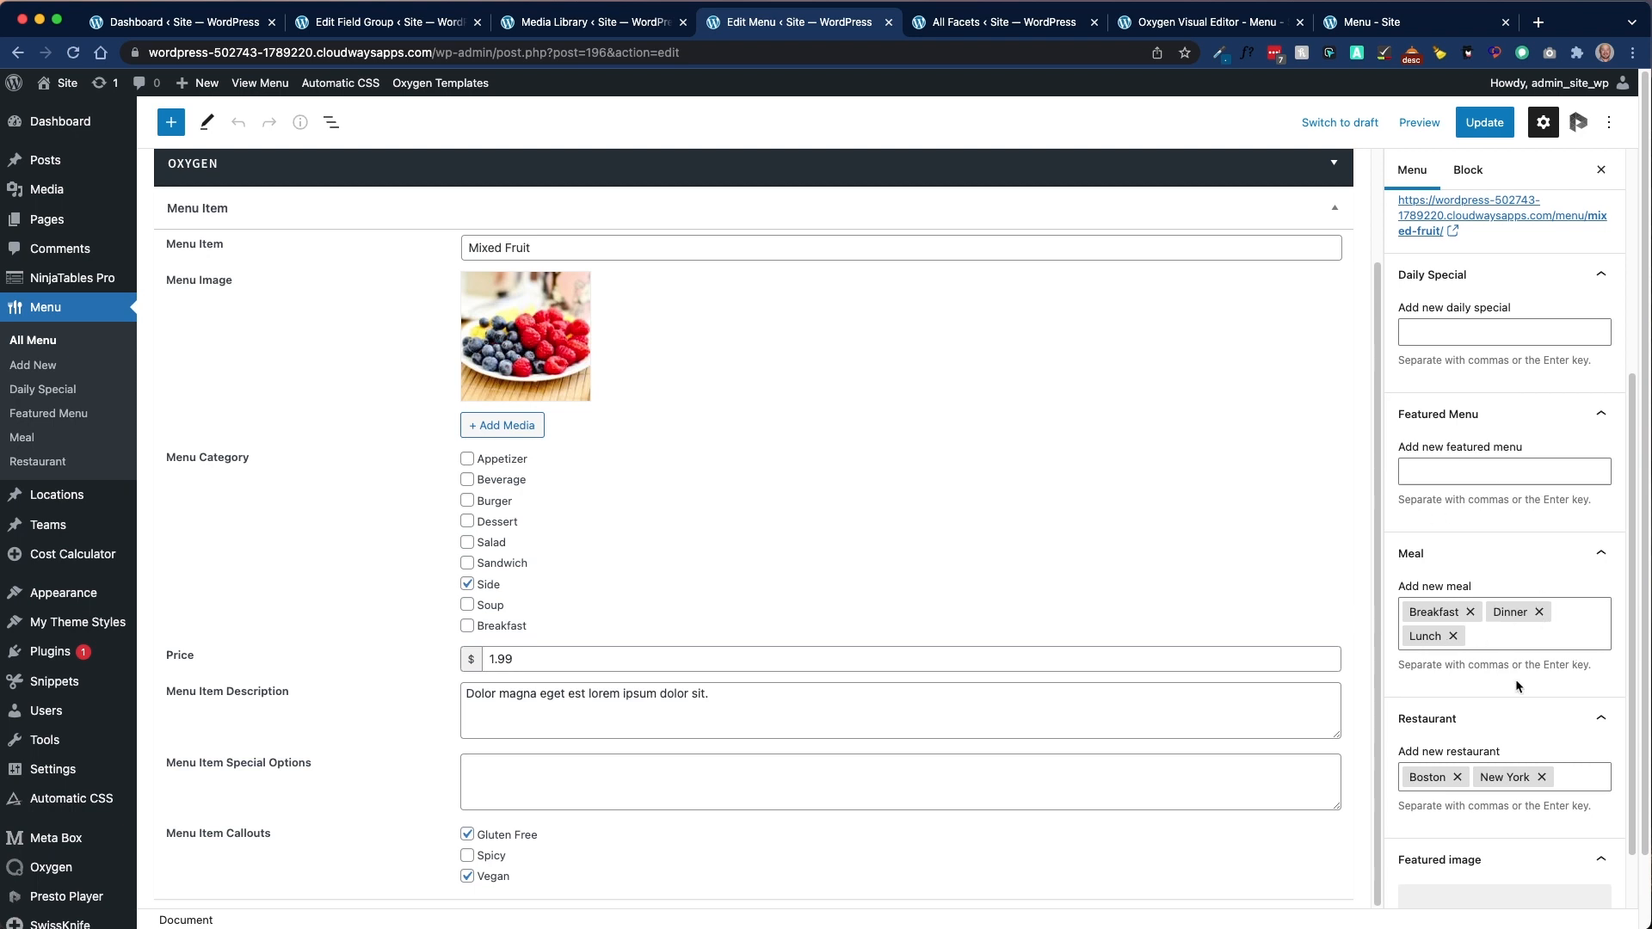
pyautogui.scroll(-1, 1515, 679)
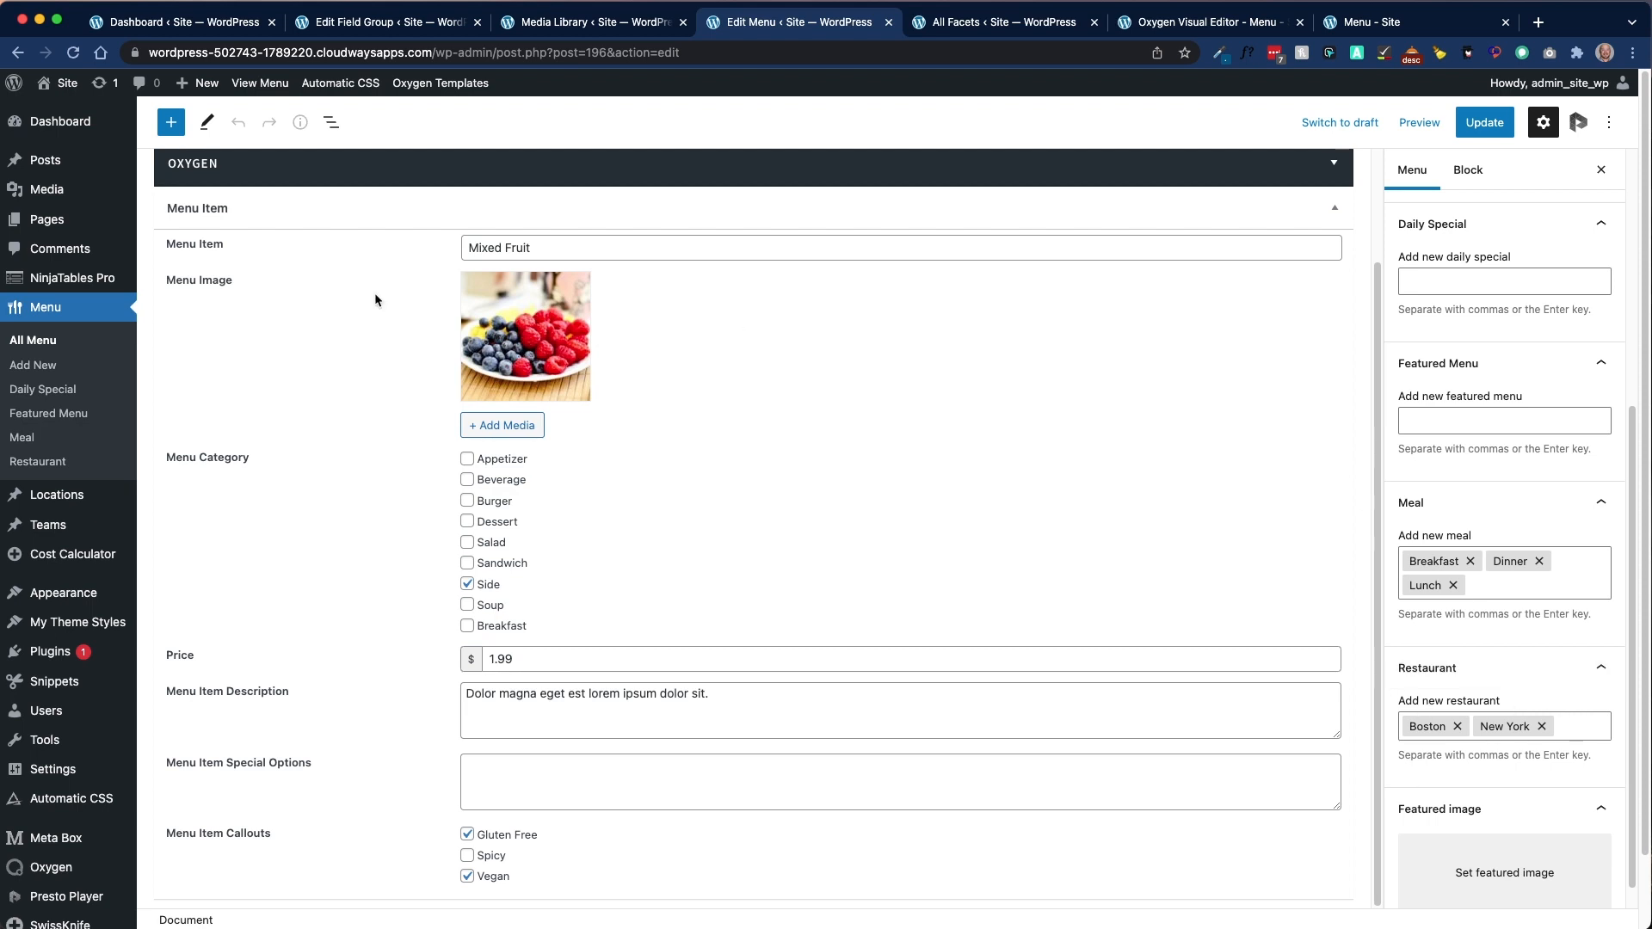
# Step: Open the Mixed Salad entry from the list of all menu posts and examine its custom fields and taxonomy terms
pyautogui.click(32, 345)
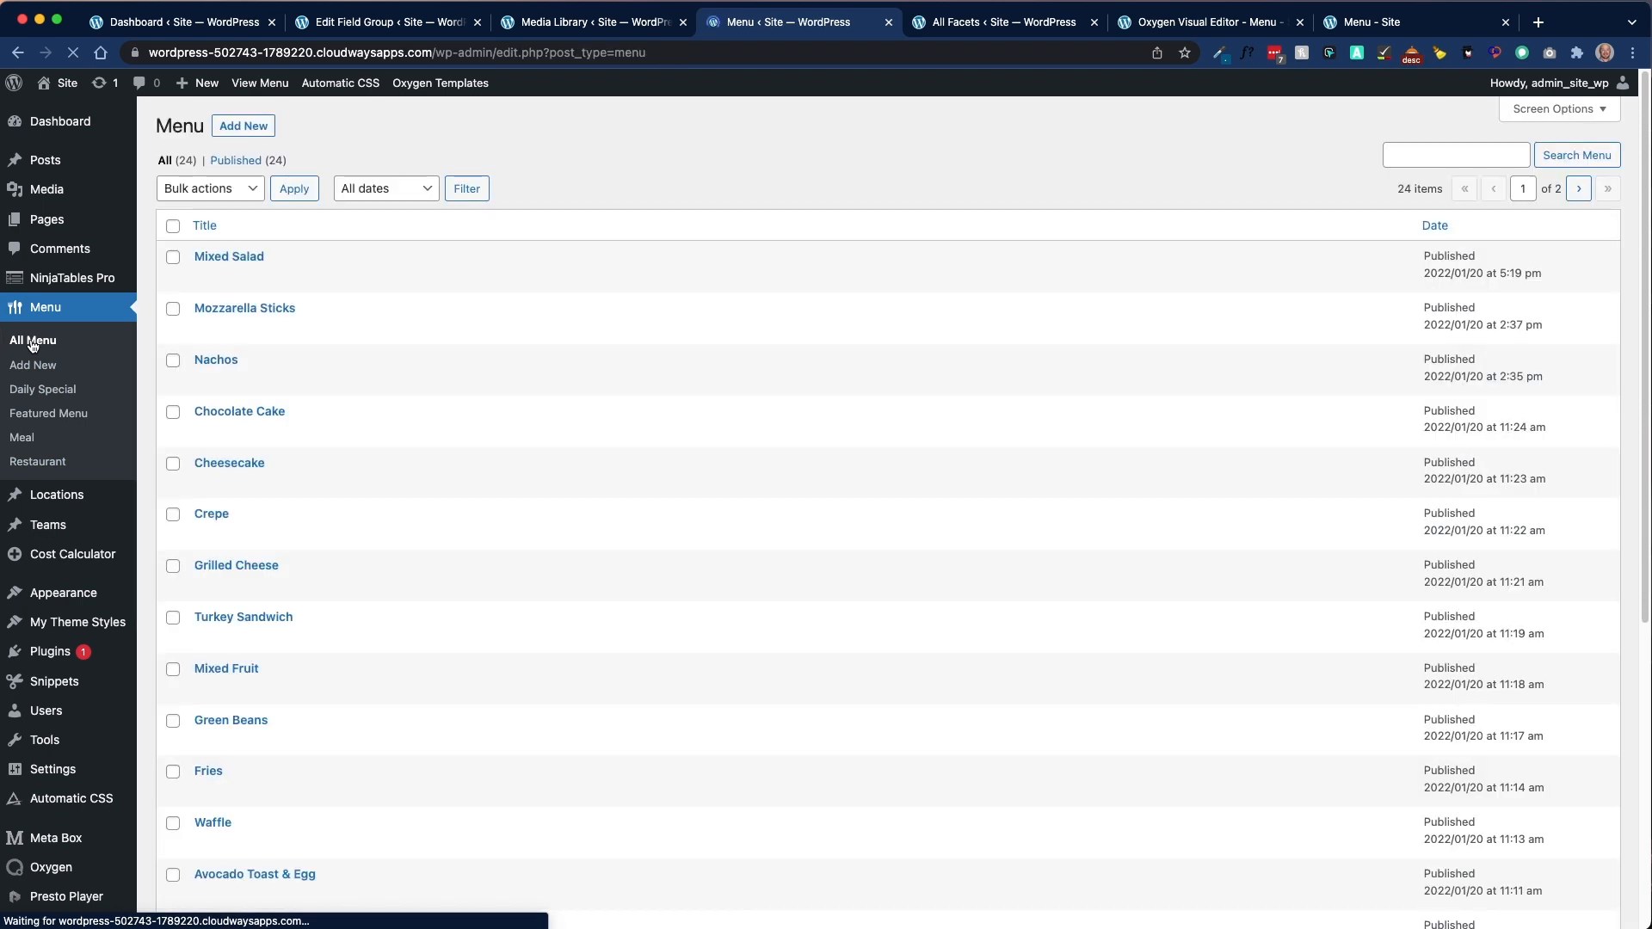
pyautogui.click(228, 257)
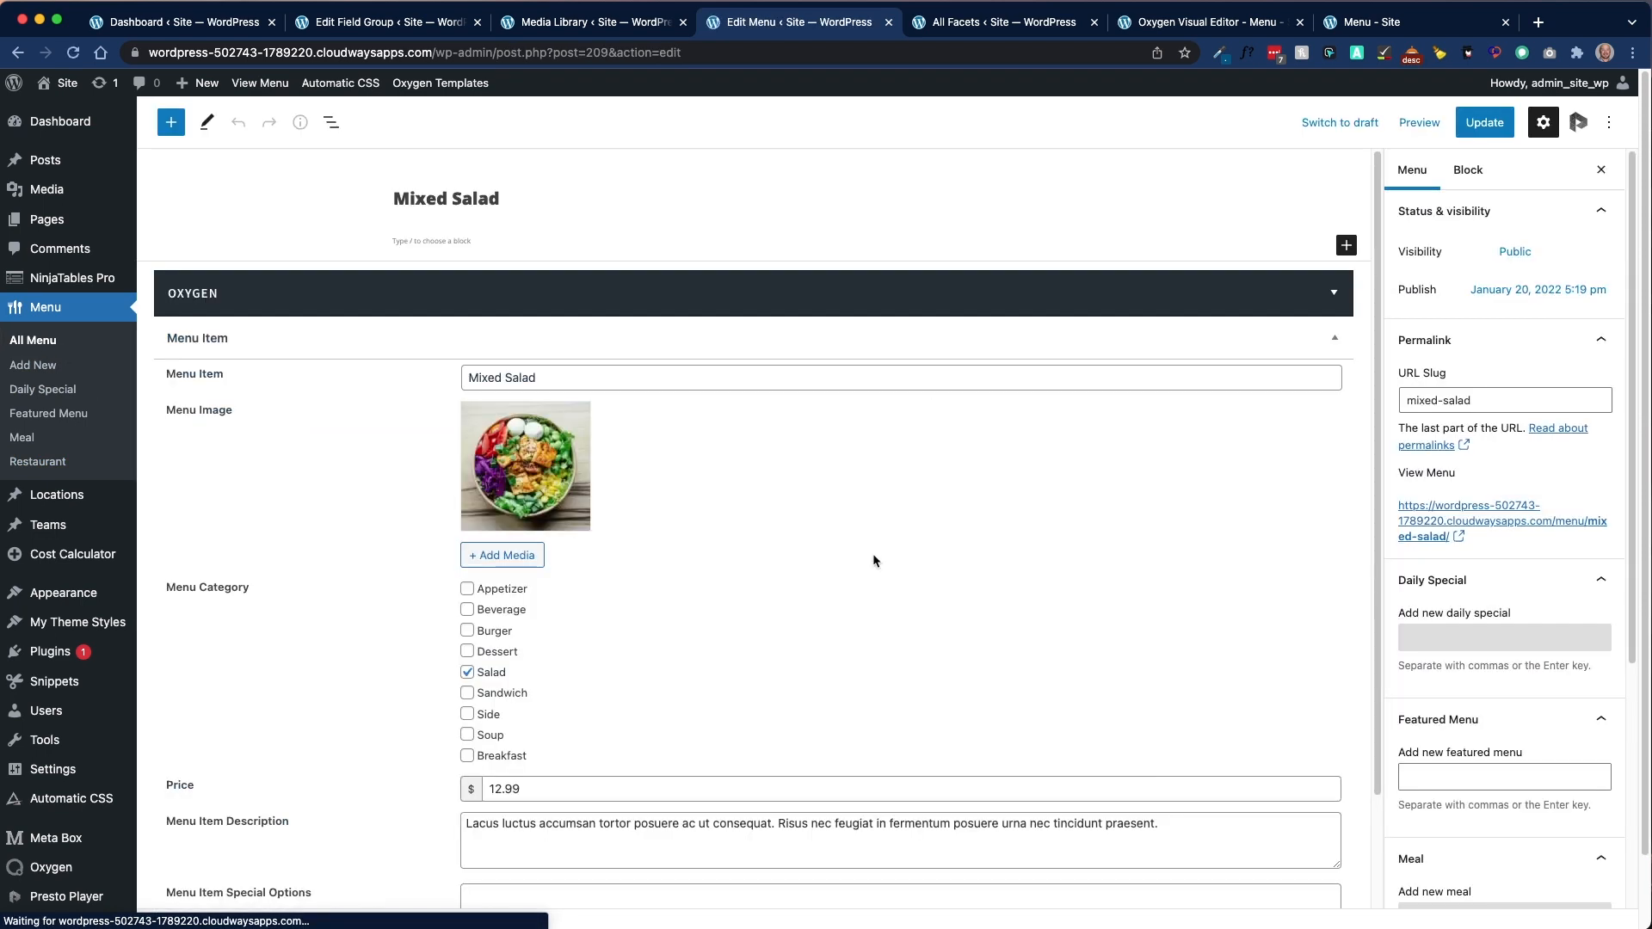
pyautogui.scroll(-1, 872, 554)
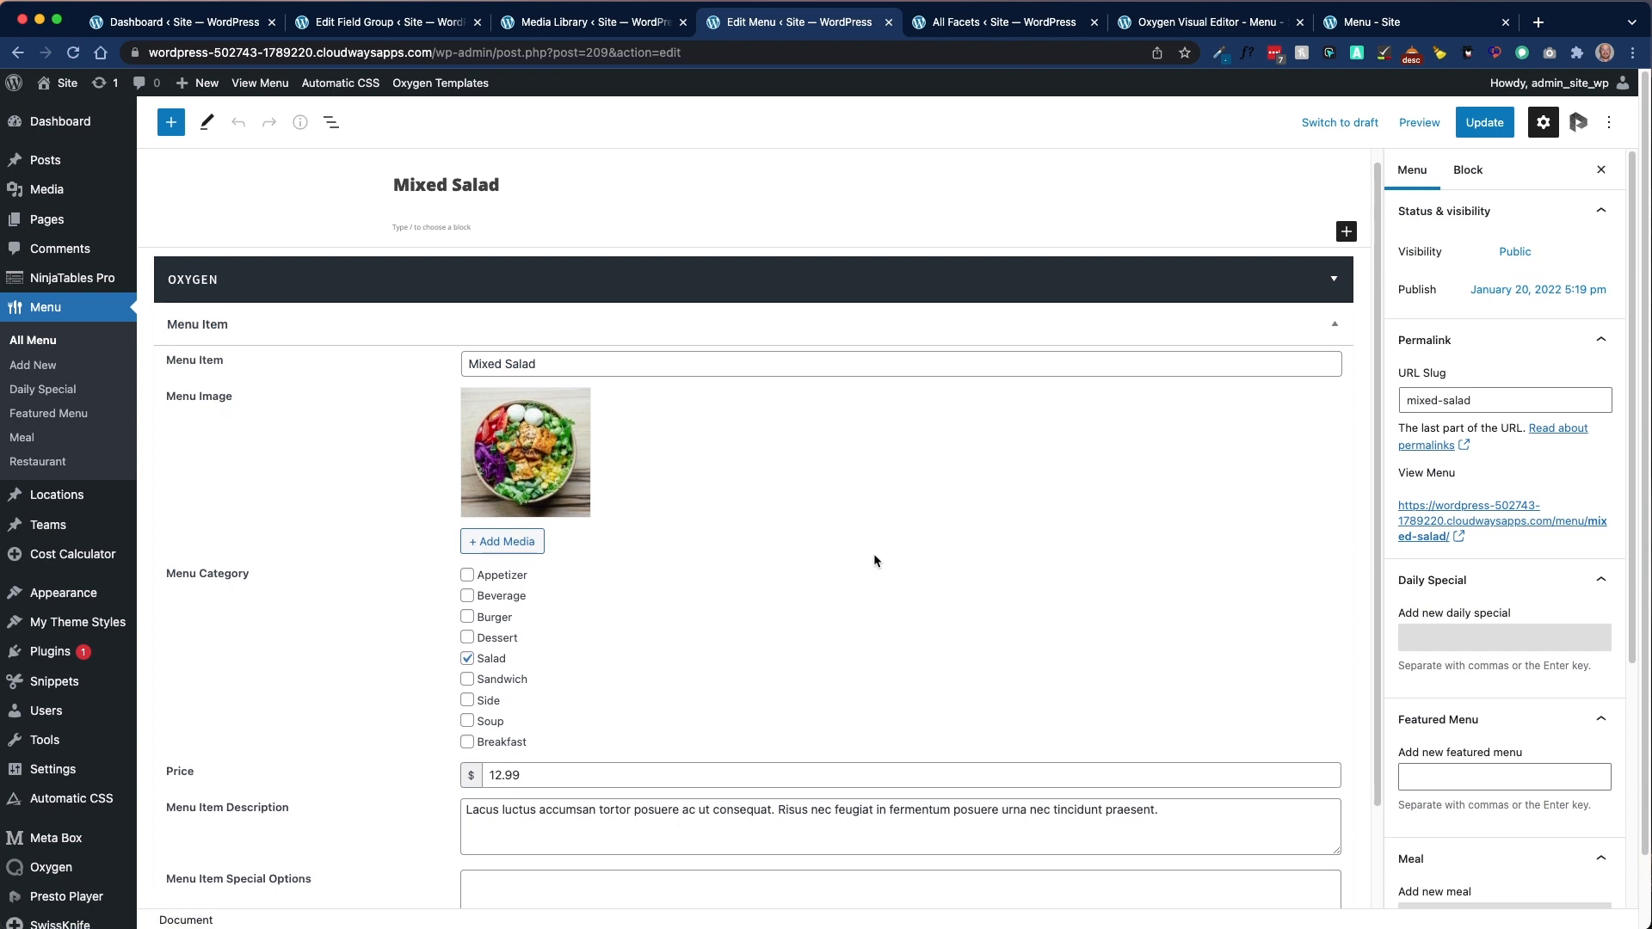
pyautogui.scroll(1, 875, 554)
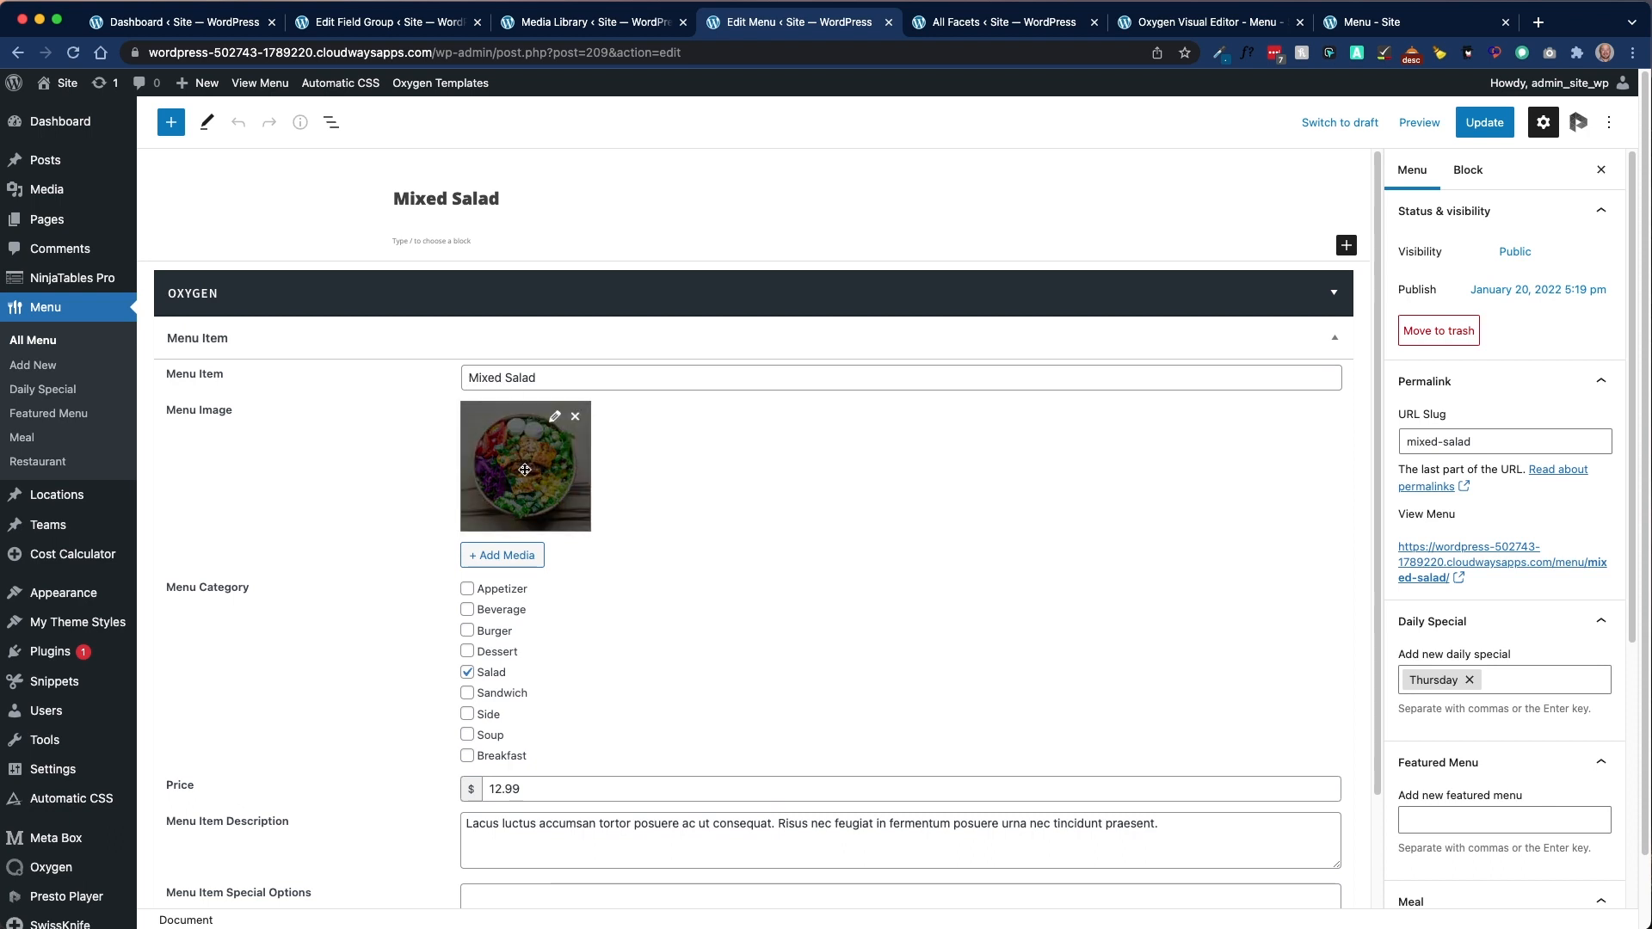
pyautogui.scroll(-5, 742, 564)
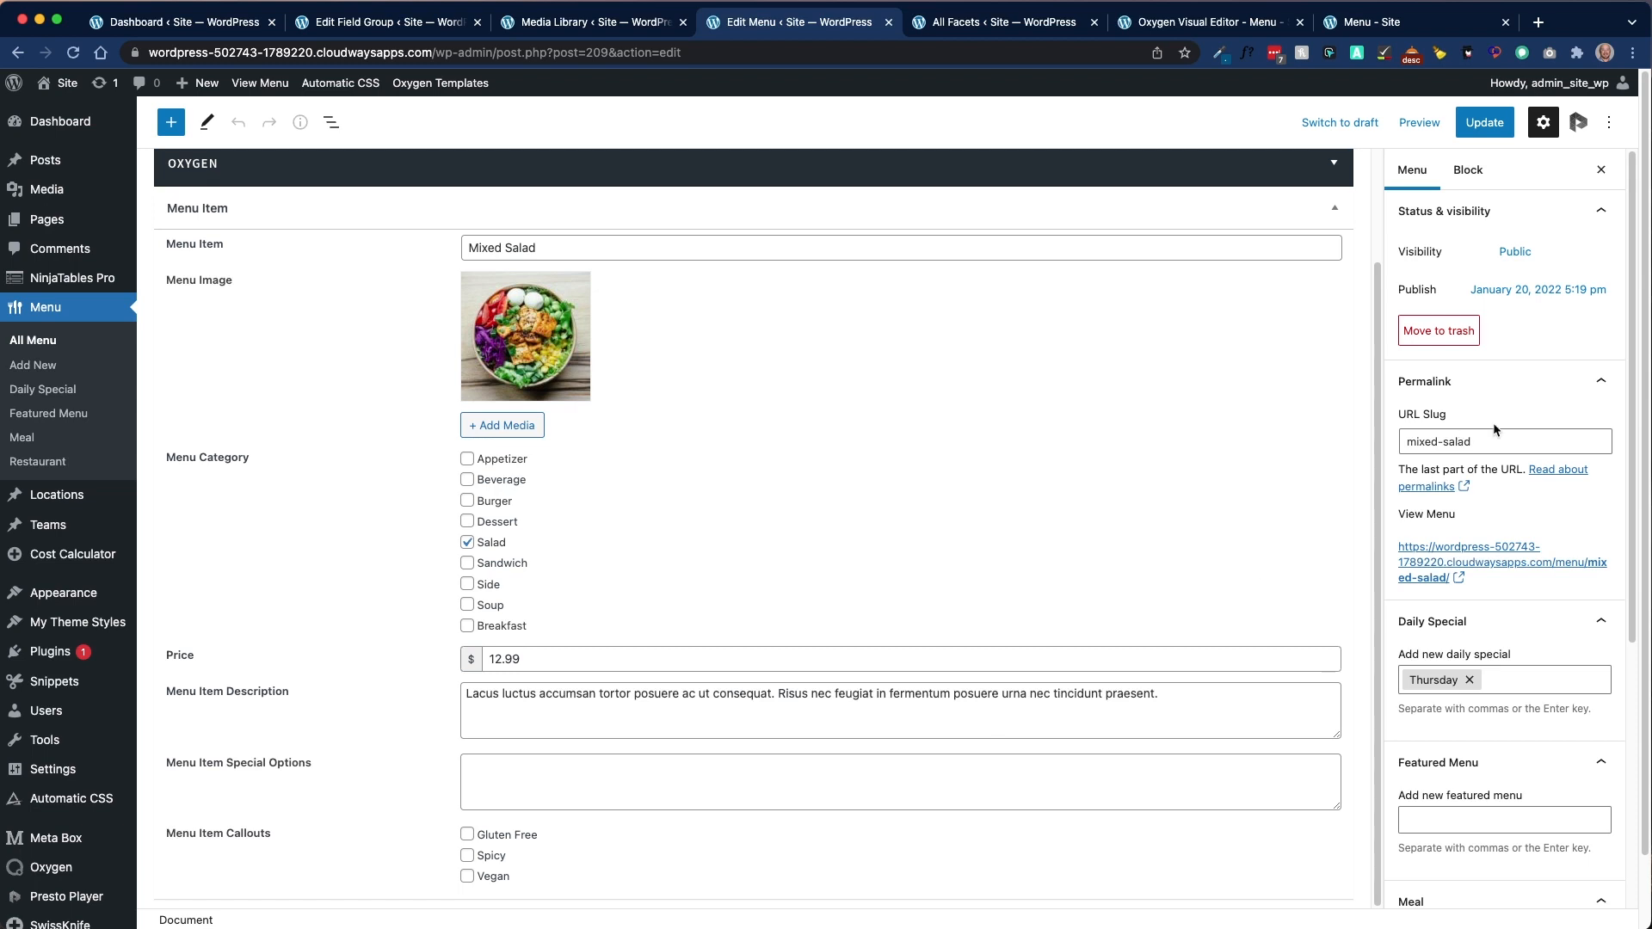
pyautogui.scroll(-5, 1505, 413)
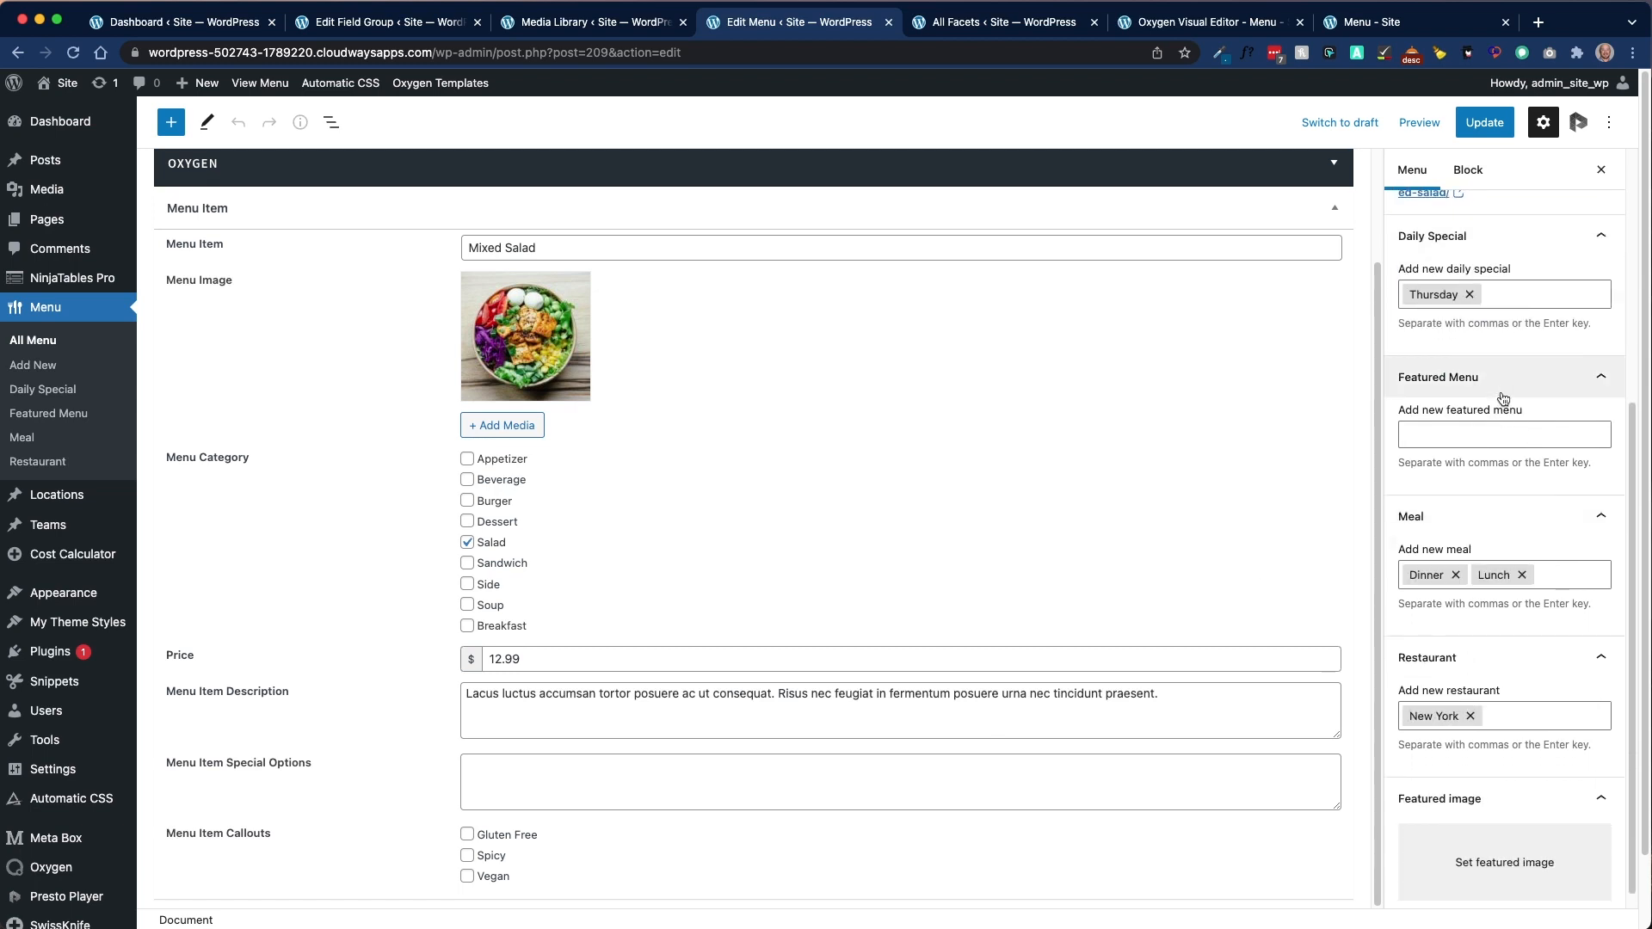
pyautogui.scroll(-1, 1565, 401)
pyautogui.scroll(-1, 1549, 379)
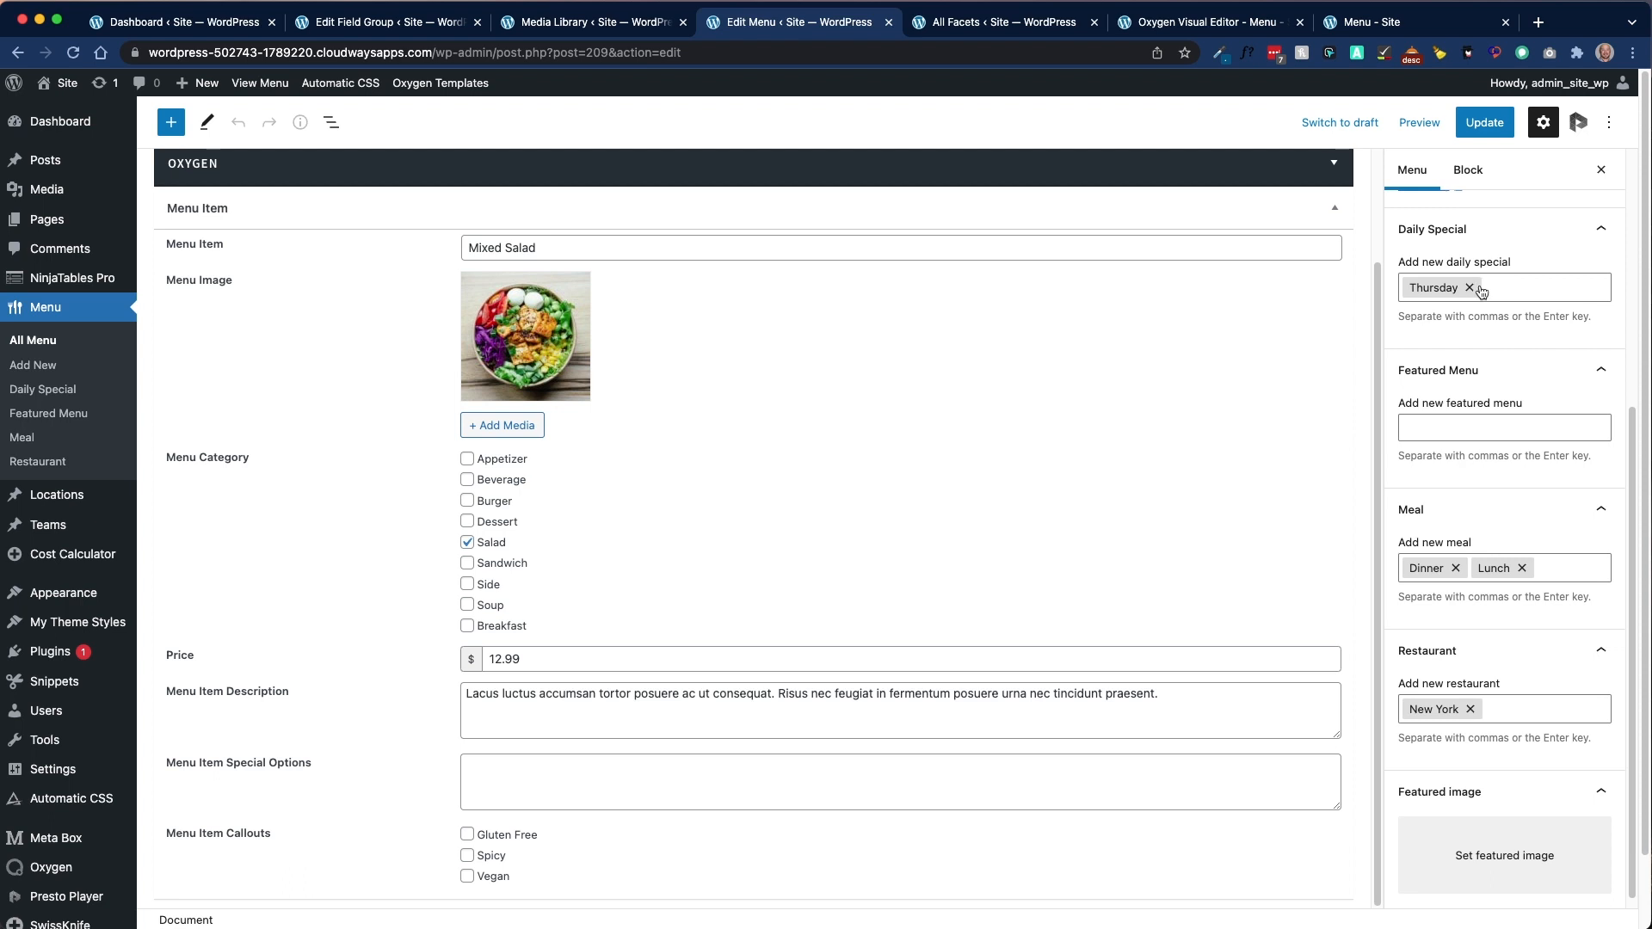
# Step: Show the New York Location menu on the live Menu page and view its Featured Menu and Daily Special sections
pyautogui.click(1407, 25)
pyautogui.scroll(-20, 494, 437)
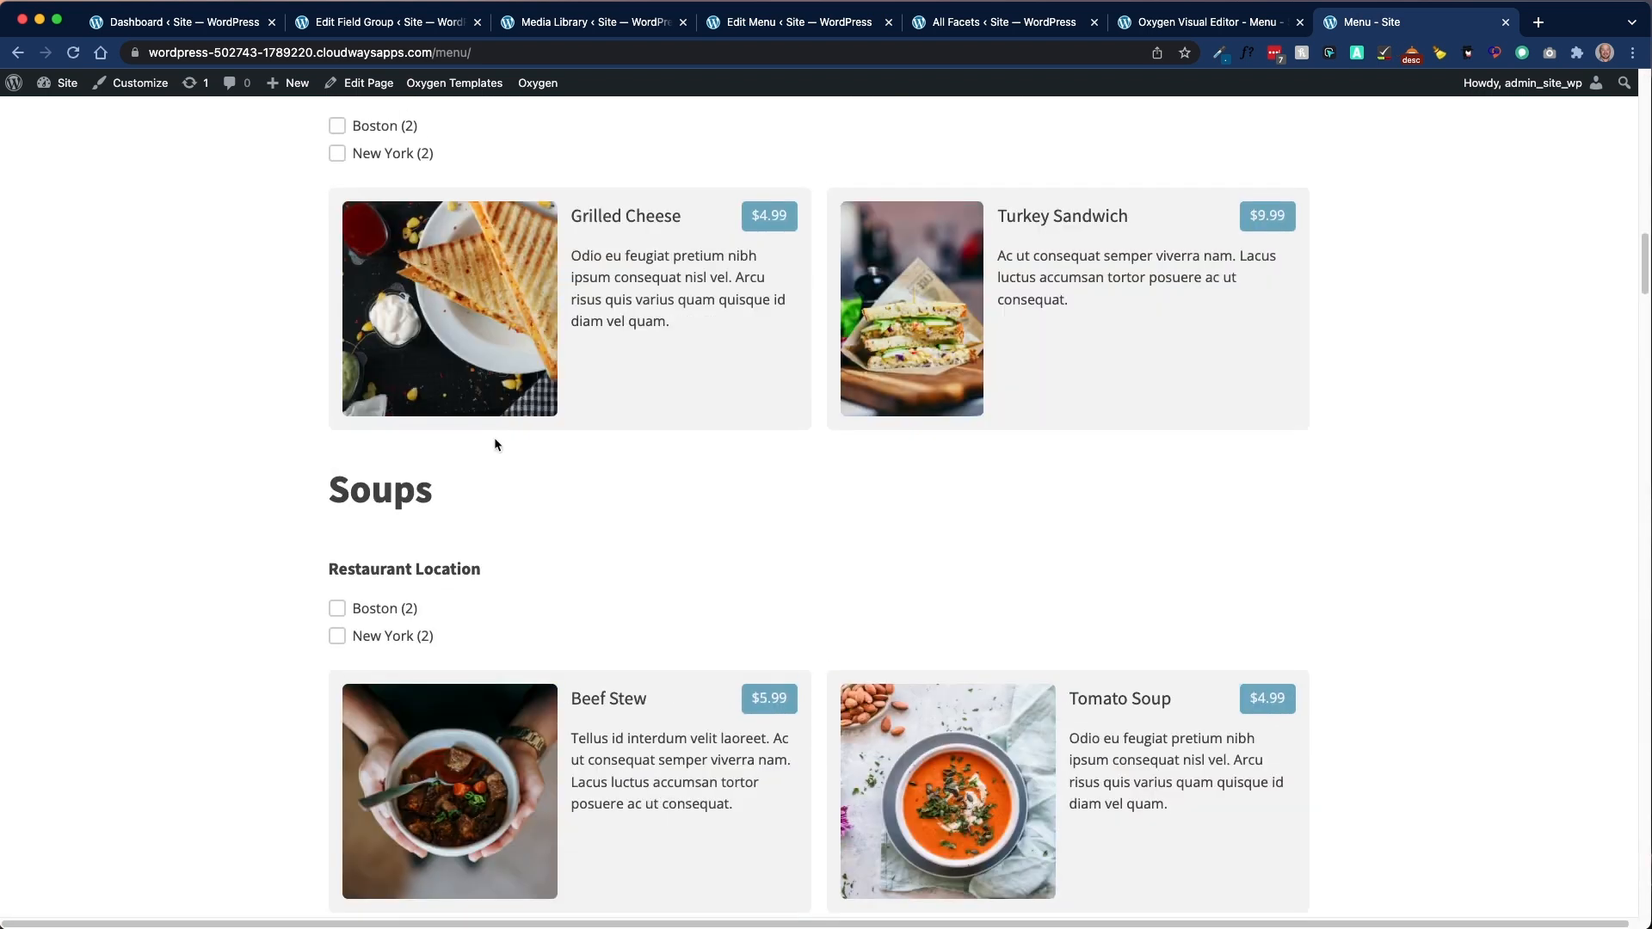
pyautogui.scroll(20, 493, 437)
pyautogui.scroll(-3, 494, 445)
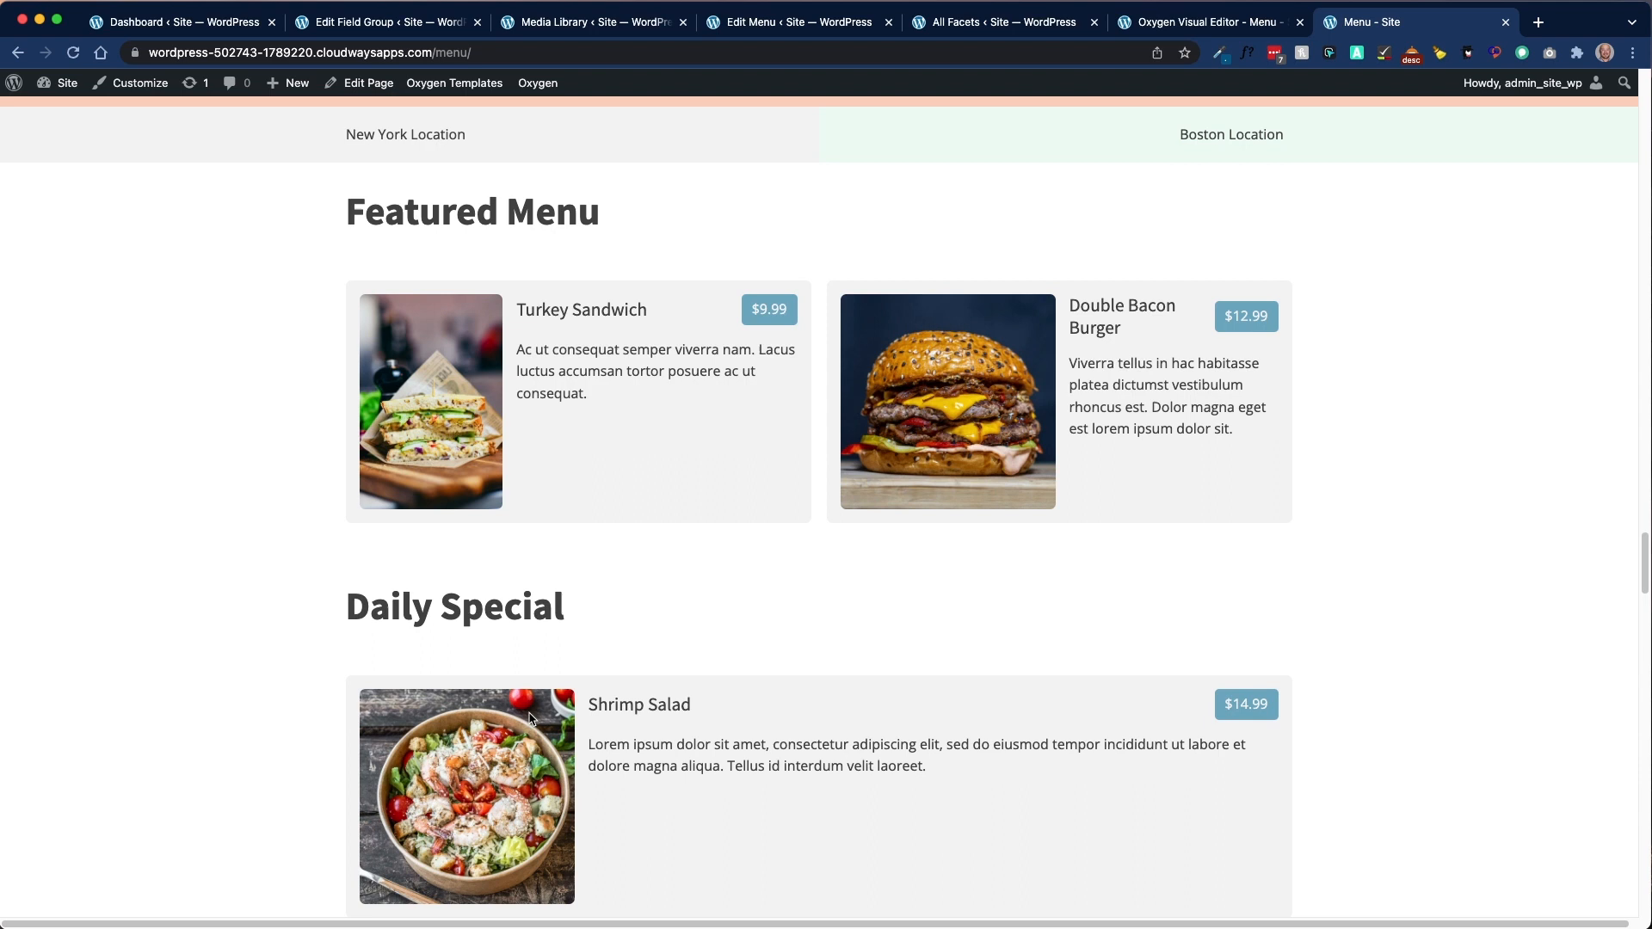
pyautogui.scroll(-1, 533, 711)
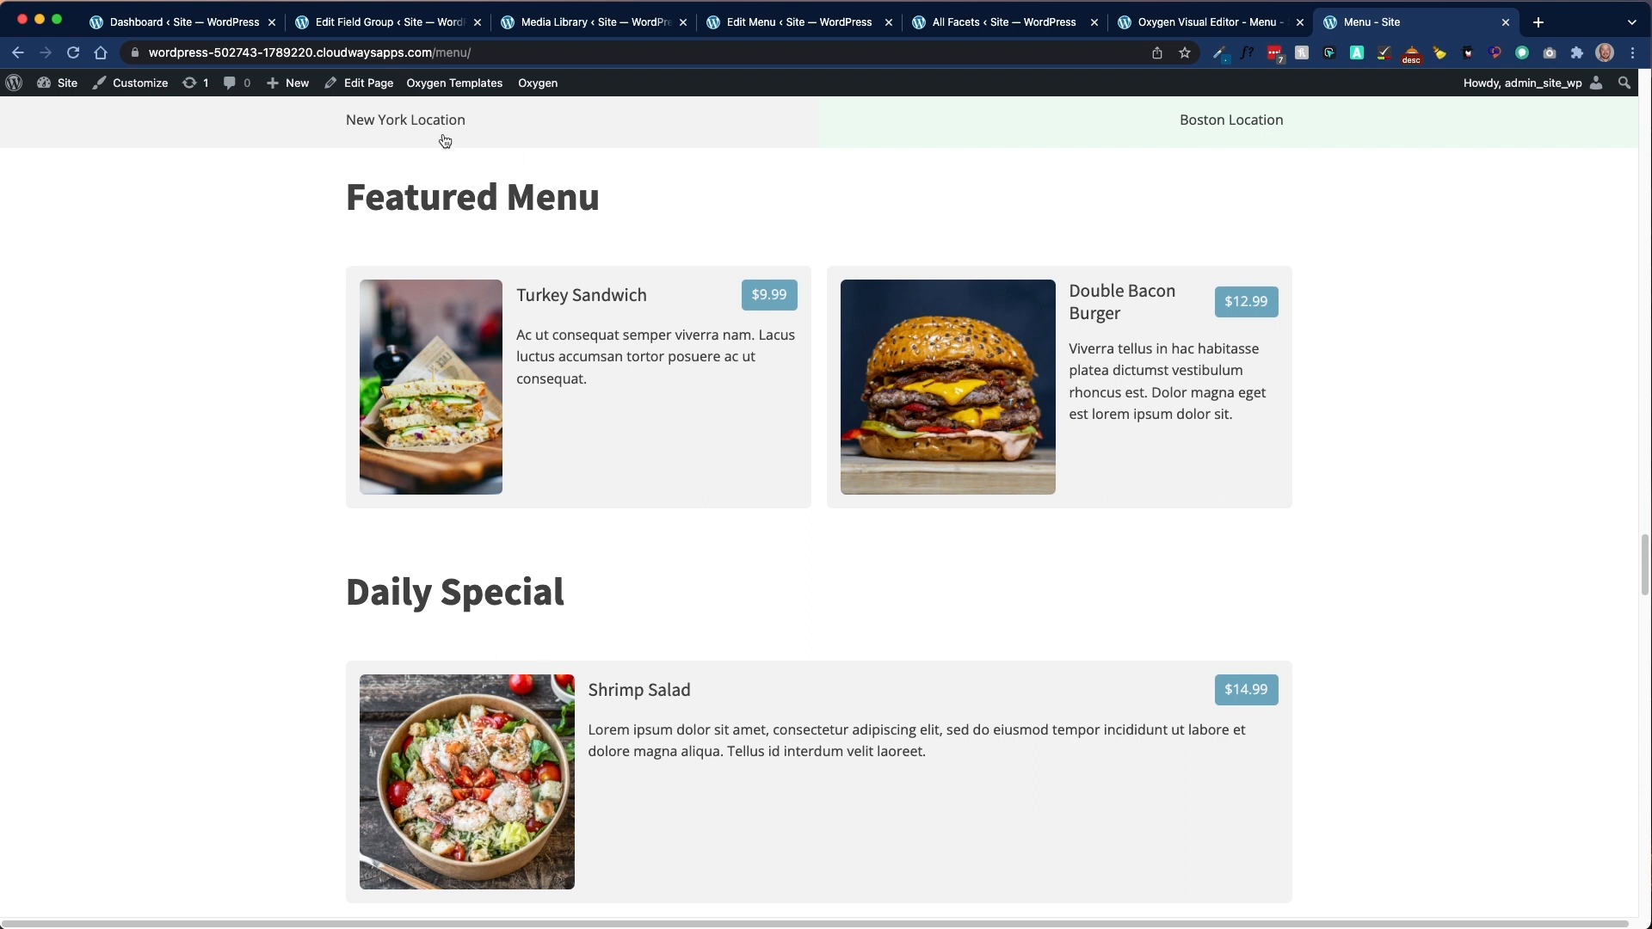
pyautogui.click(401, 129)
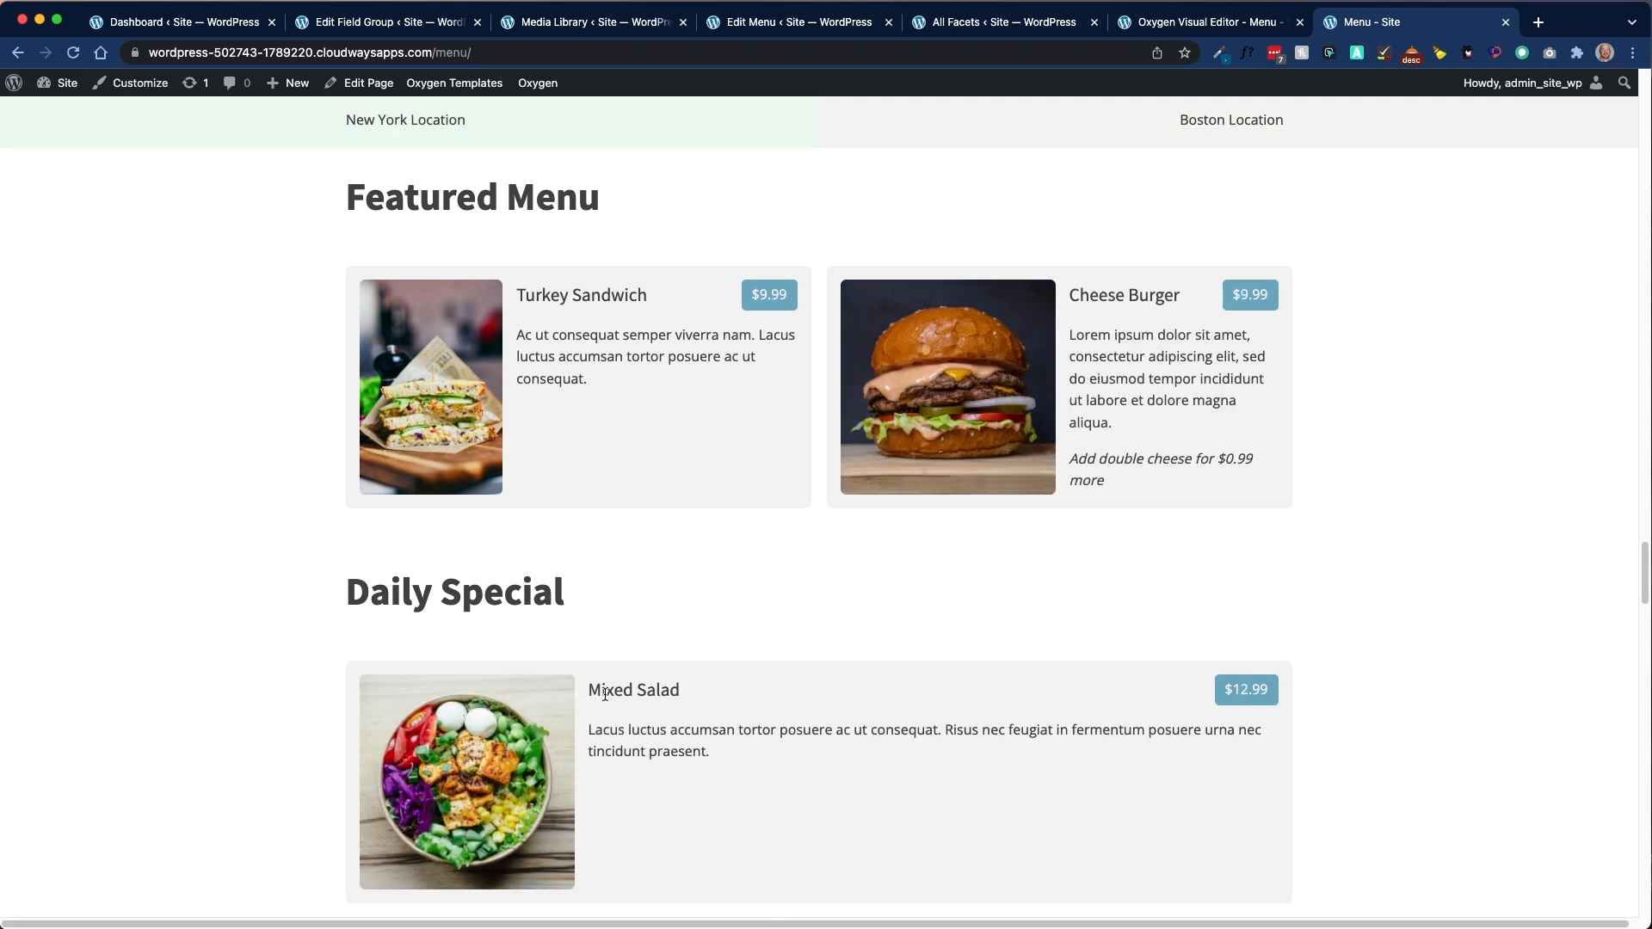
pyautogui.scroll(-2, 820, 719)
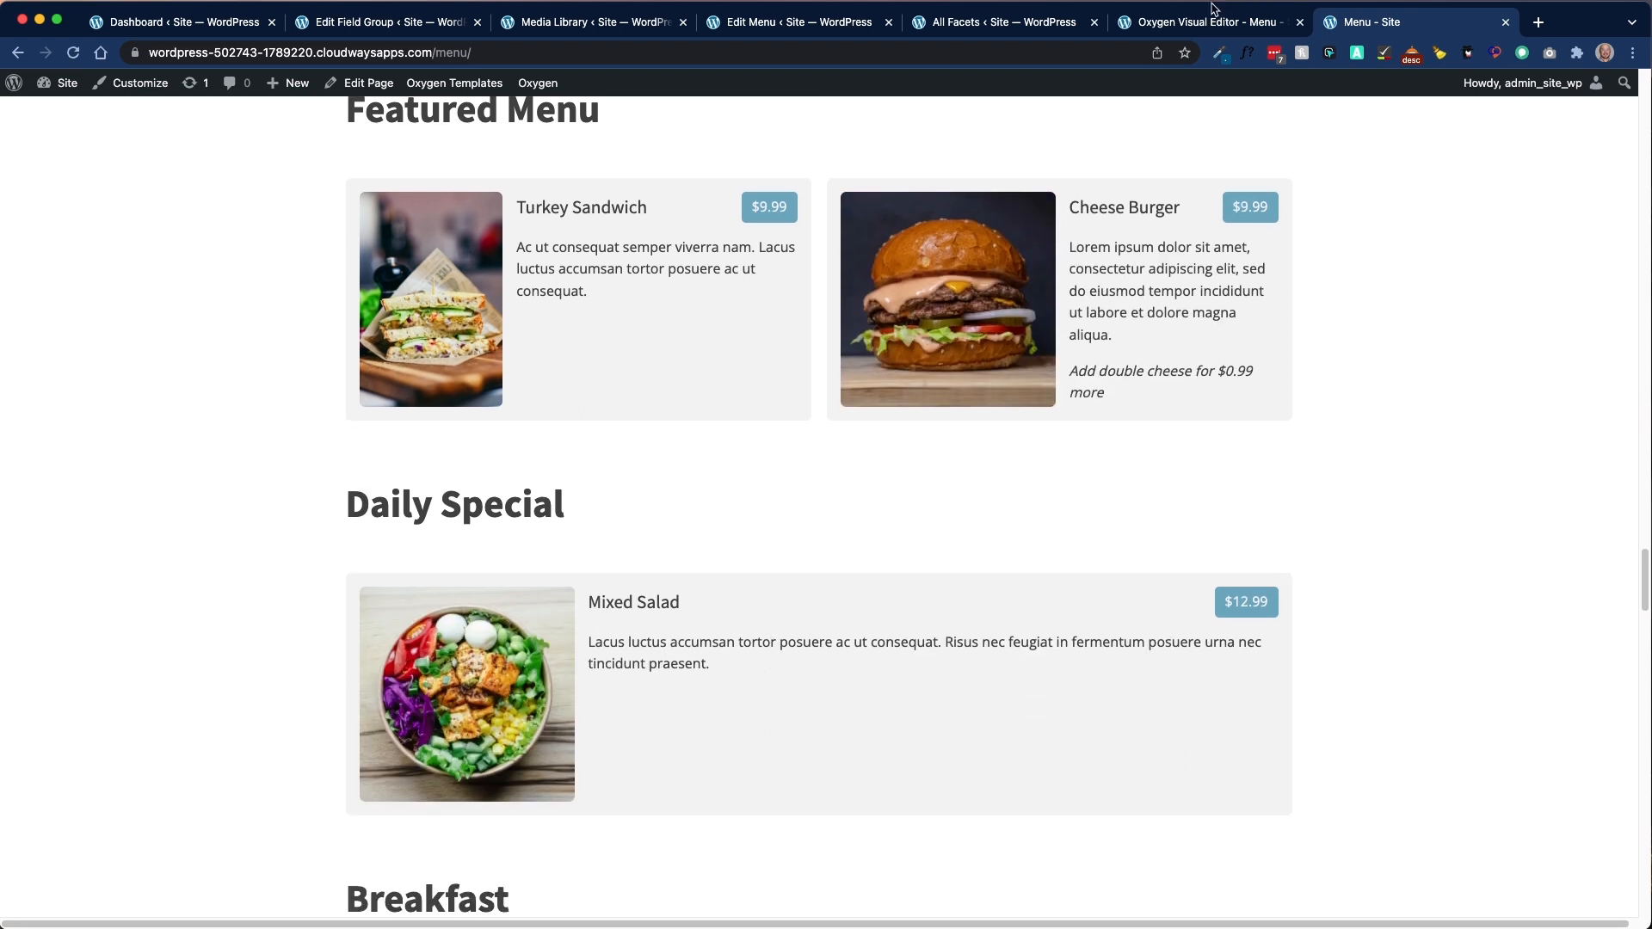
# Step: Reopen the Double Bacon Burger entry from the list of all menu posts and check its assigned taxonomy terms
pyautogui.click(812, 26)
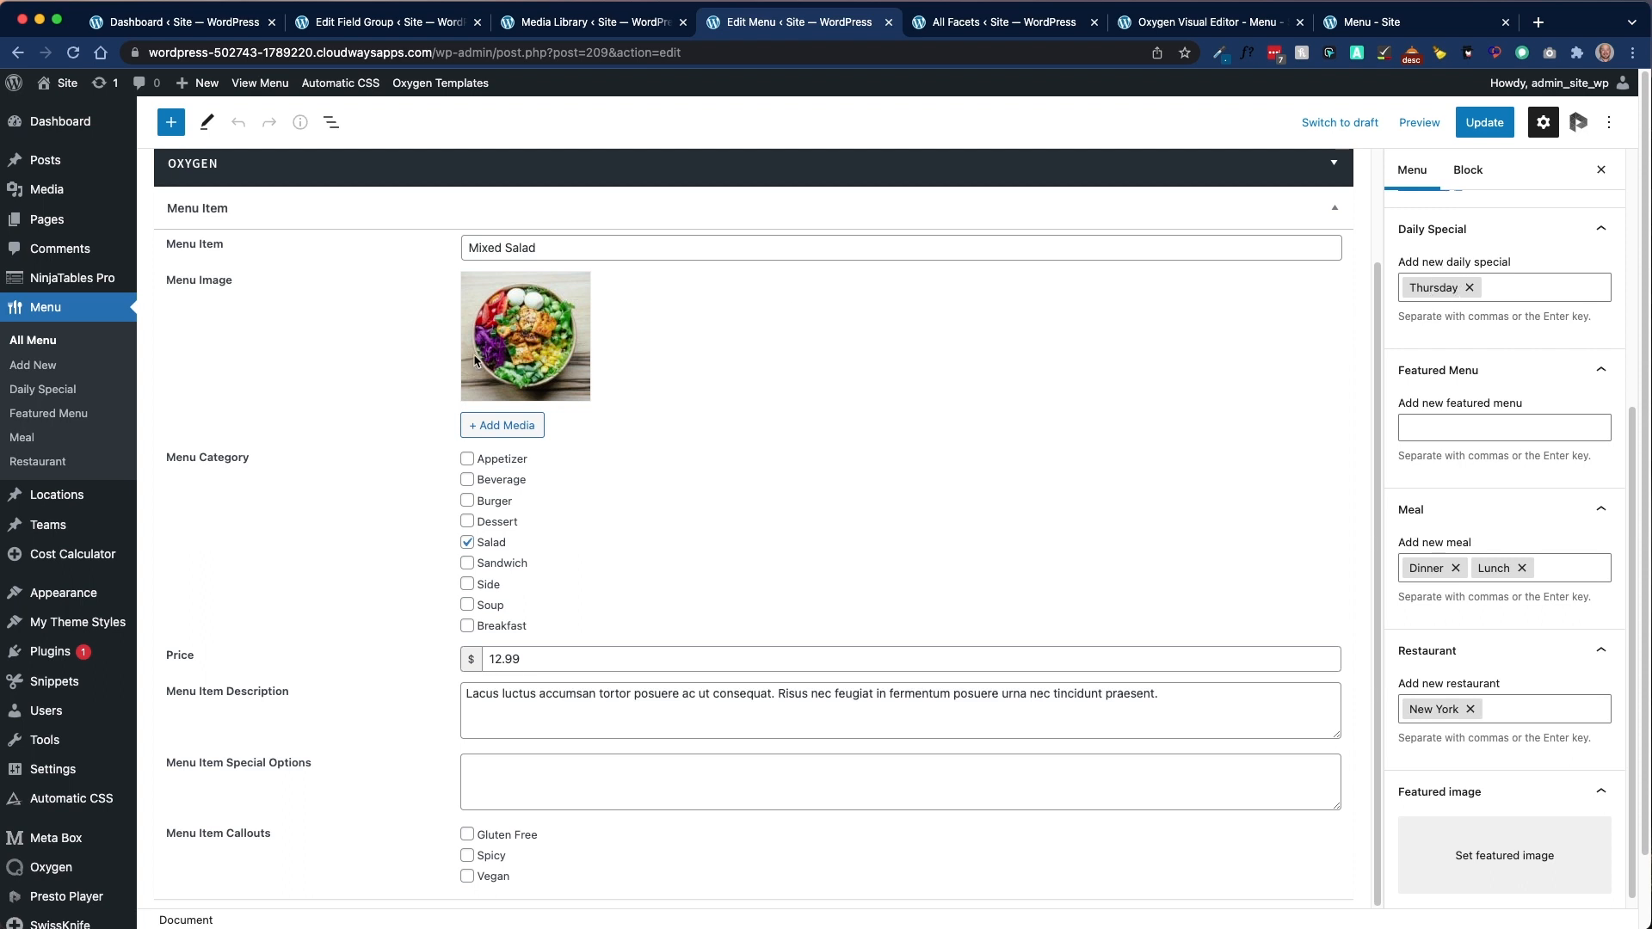
pyautogui.click(52, 342)
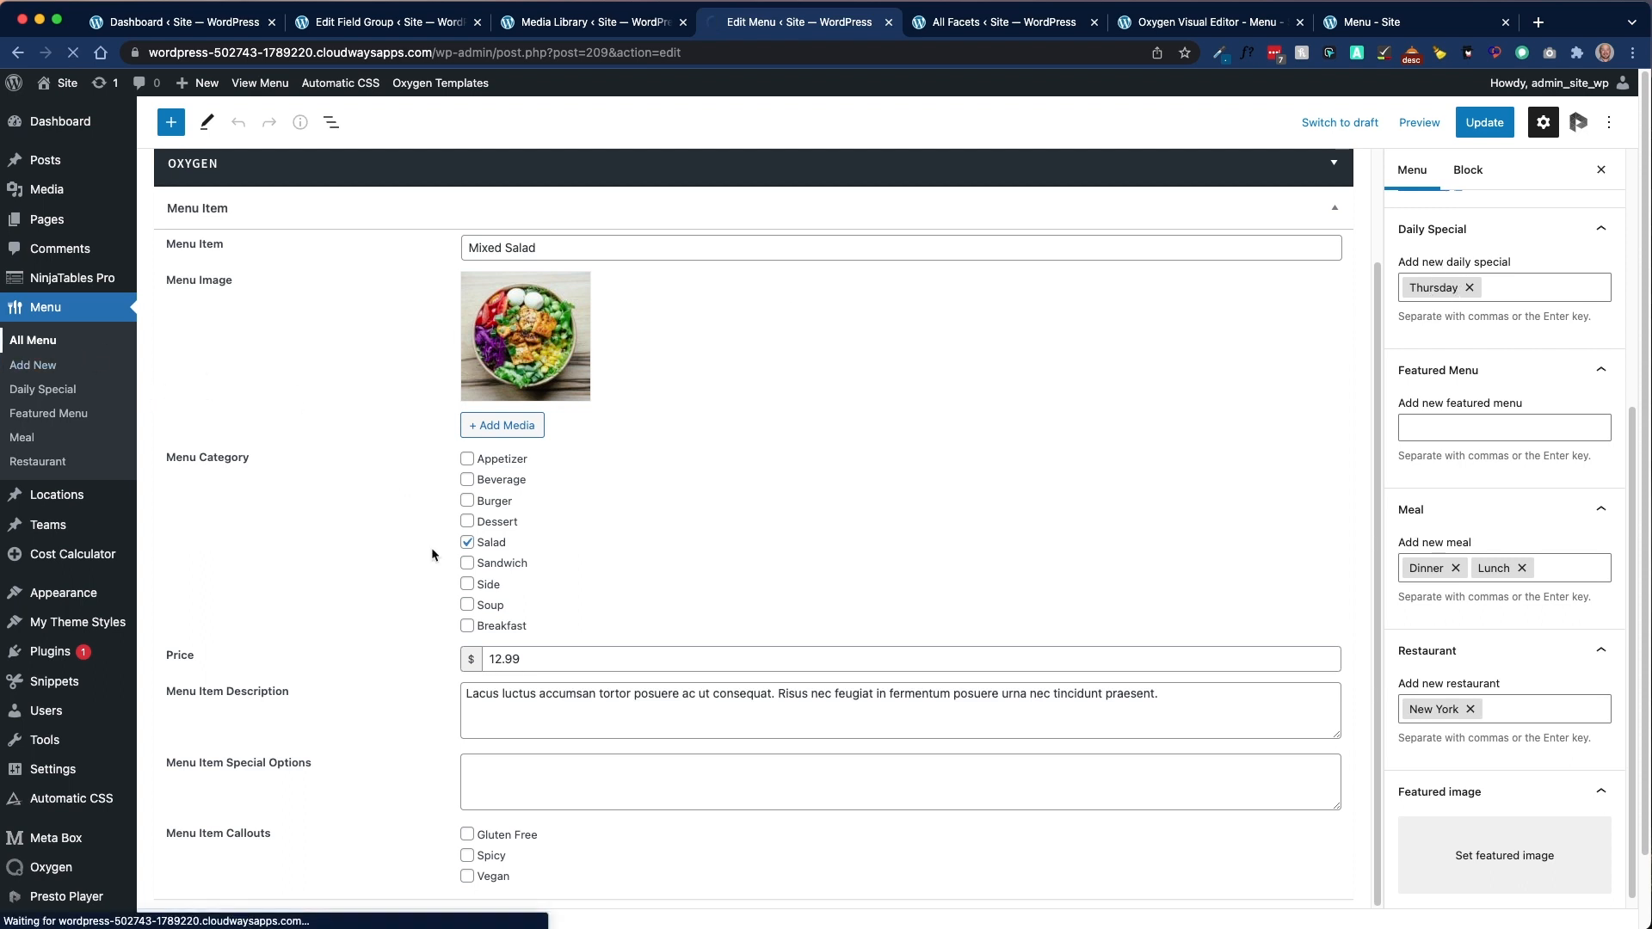
pyautogui.scroll(-6, 615, 553)
pyautogui.click(248, 766)
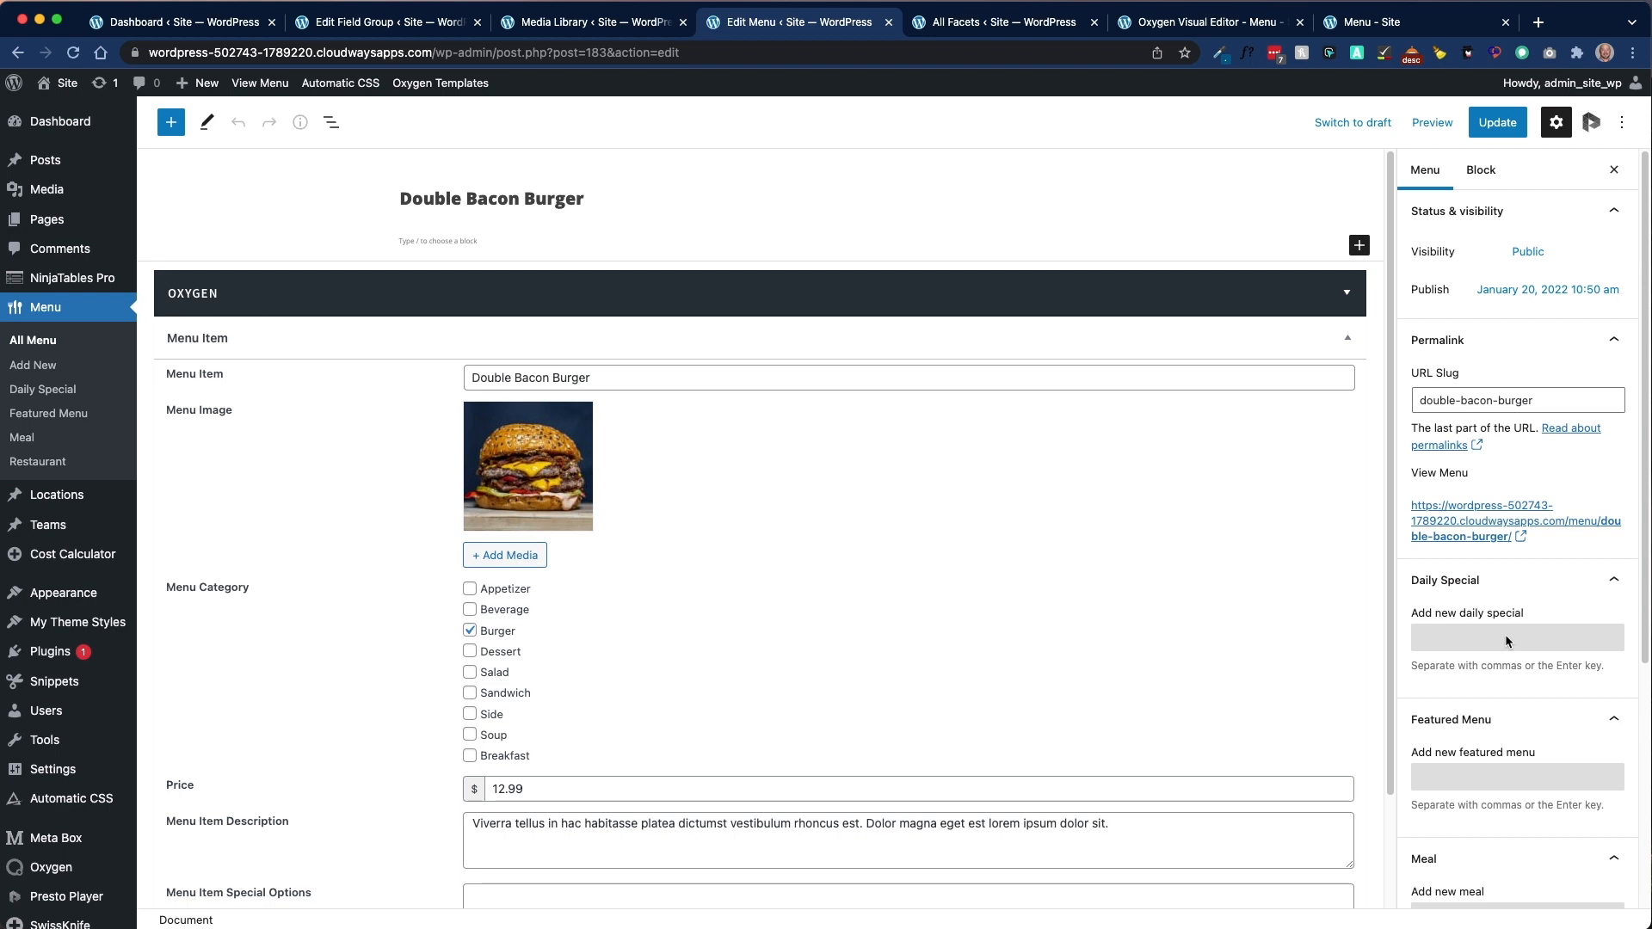
pyautogui.scroll(-5, 1519, 648)
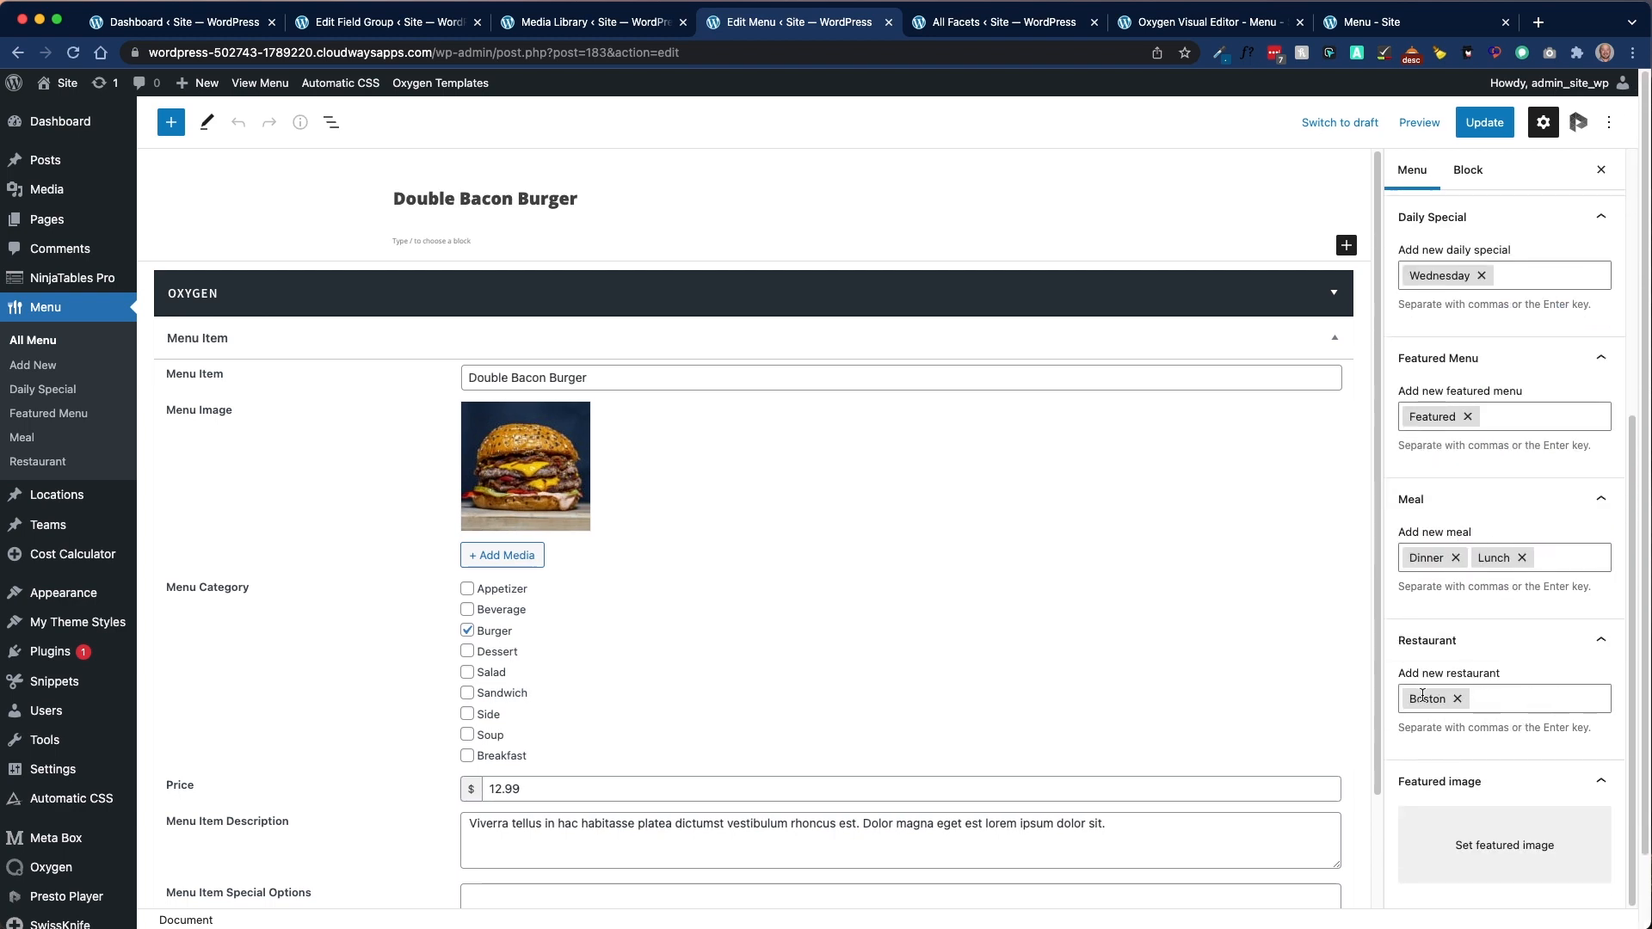
# Step: Switch the live Menu page to the Boston Location and view its Featured Menu and Daily Special sections
pyautogui.click(1348, 27)
pyautogui.scroll(3, 1096, 347)
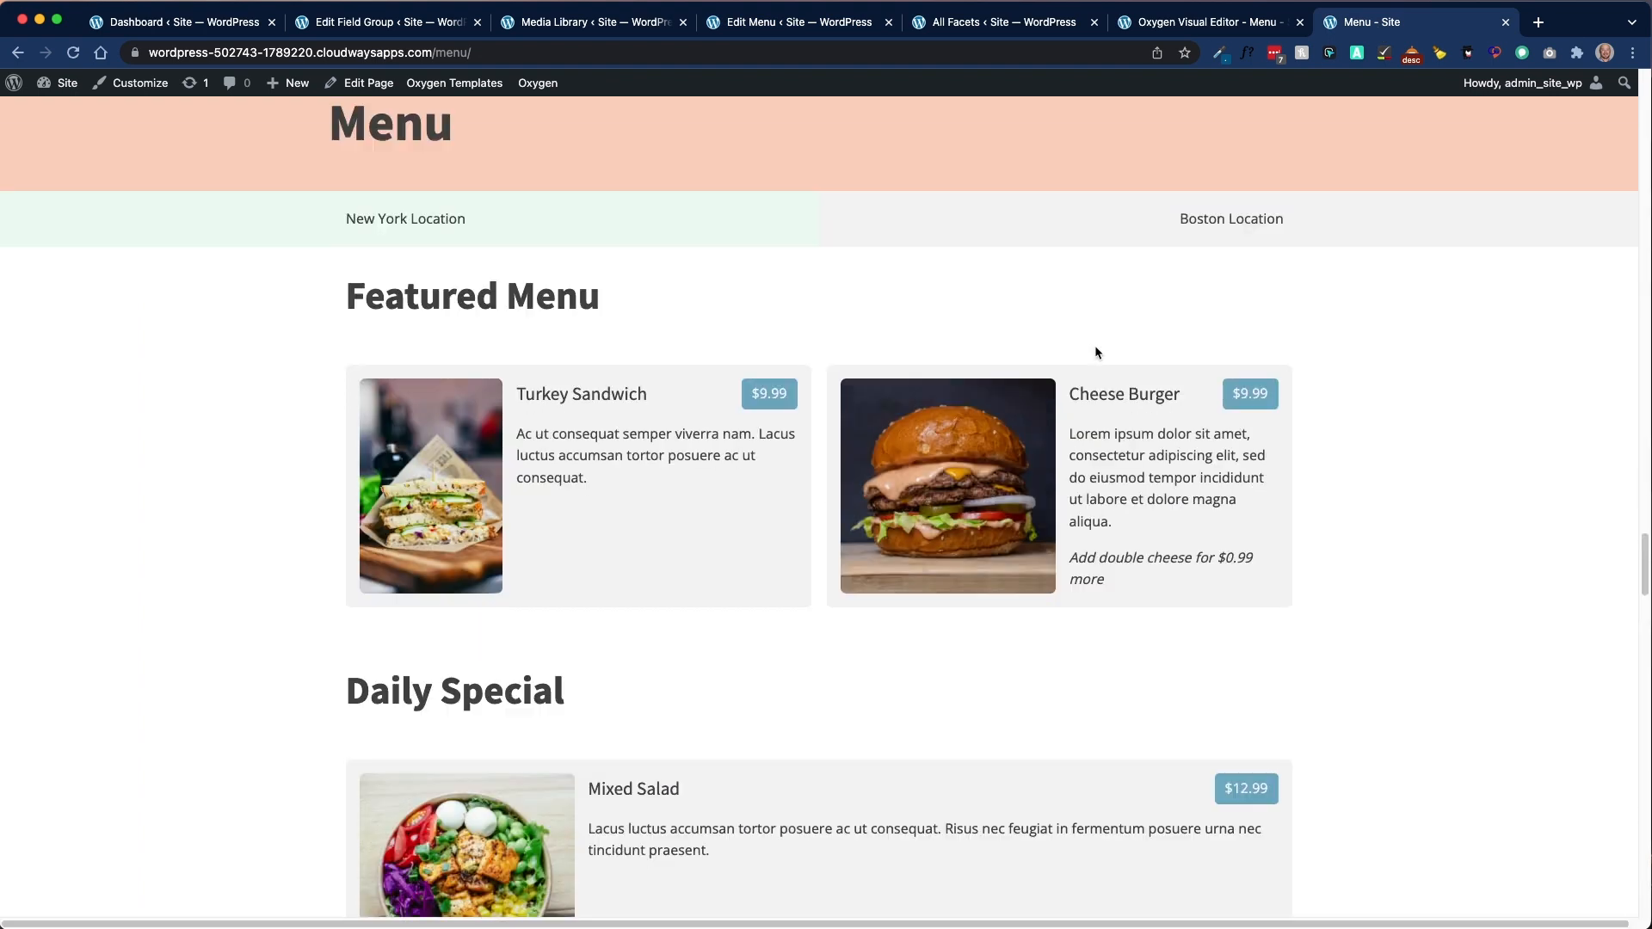
pyautogui.click(1107, 233)
pyautogui.scroll(-5, 767, 570)
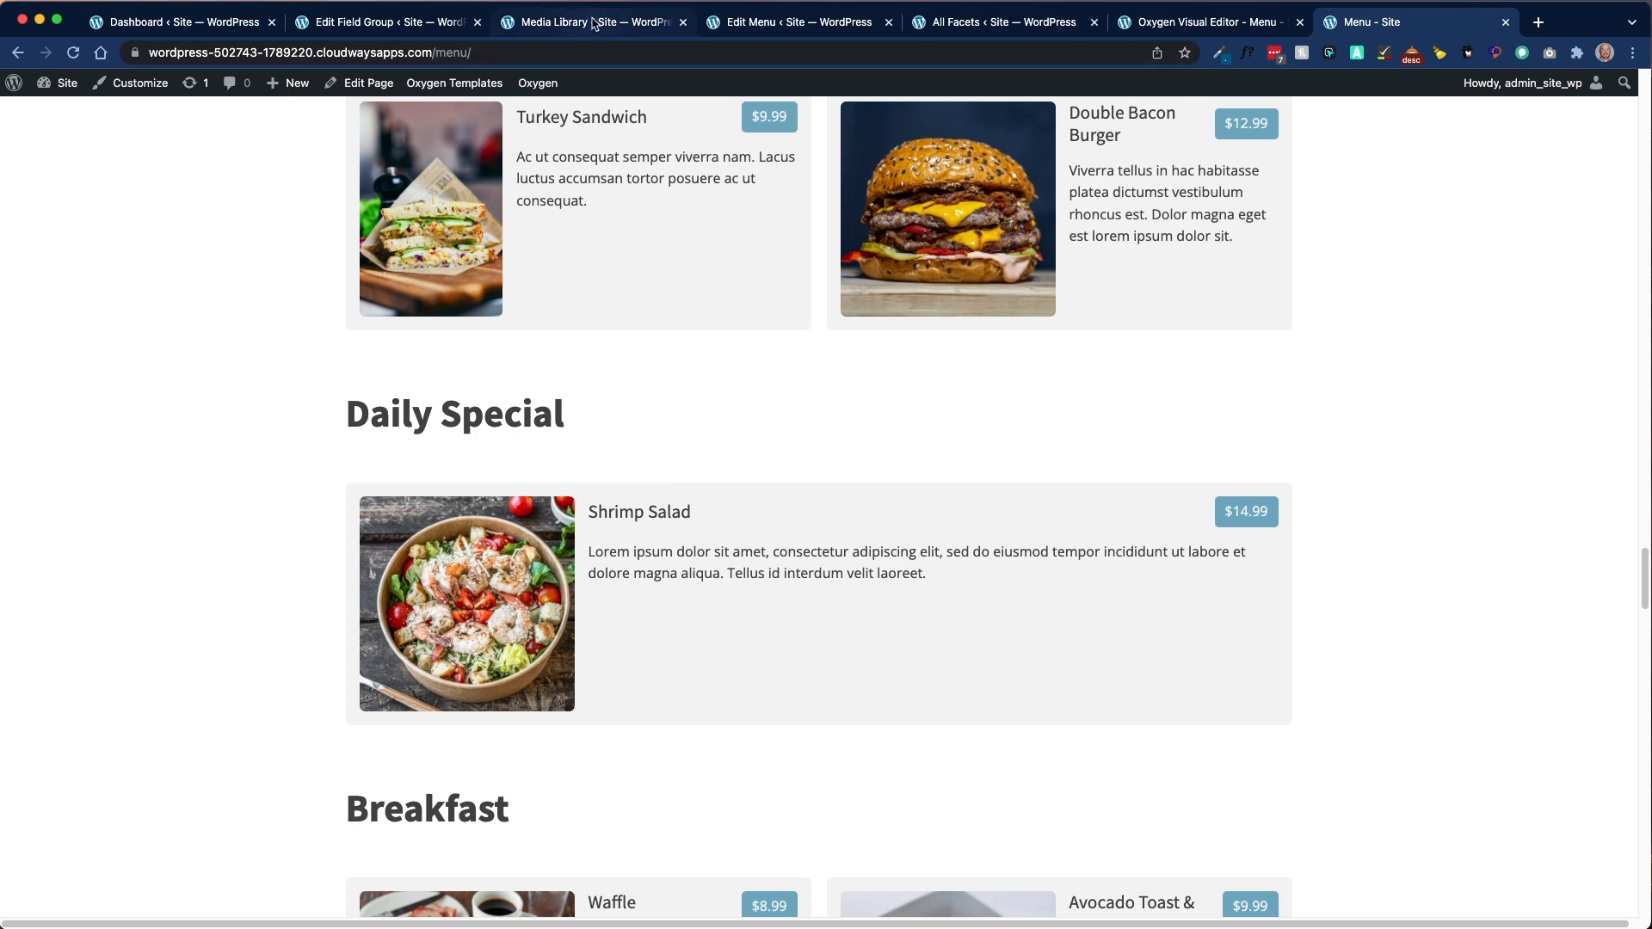
# Step: Go back to the Double Bacon Burger entry in the admin area and return to the list of all menu posts
pyautogui.click(791, 21)
pyautogui.scroll(-3, 344, 481)
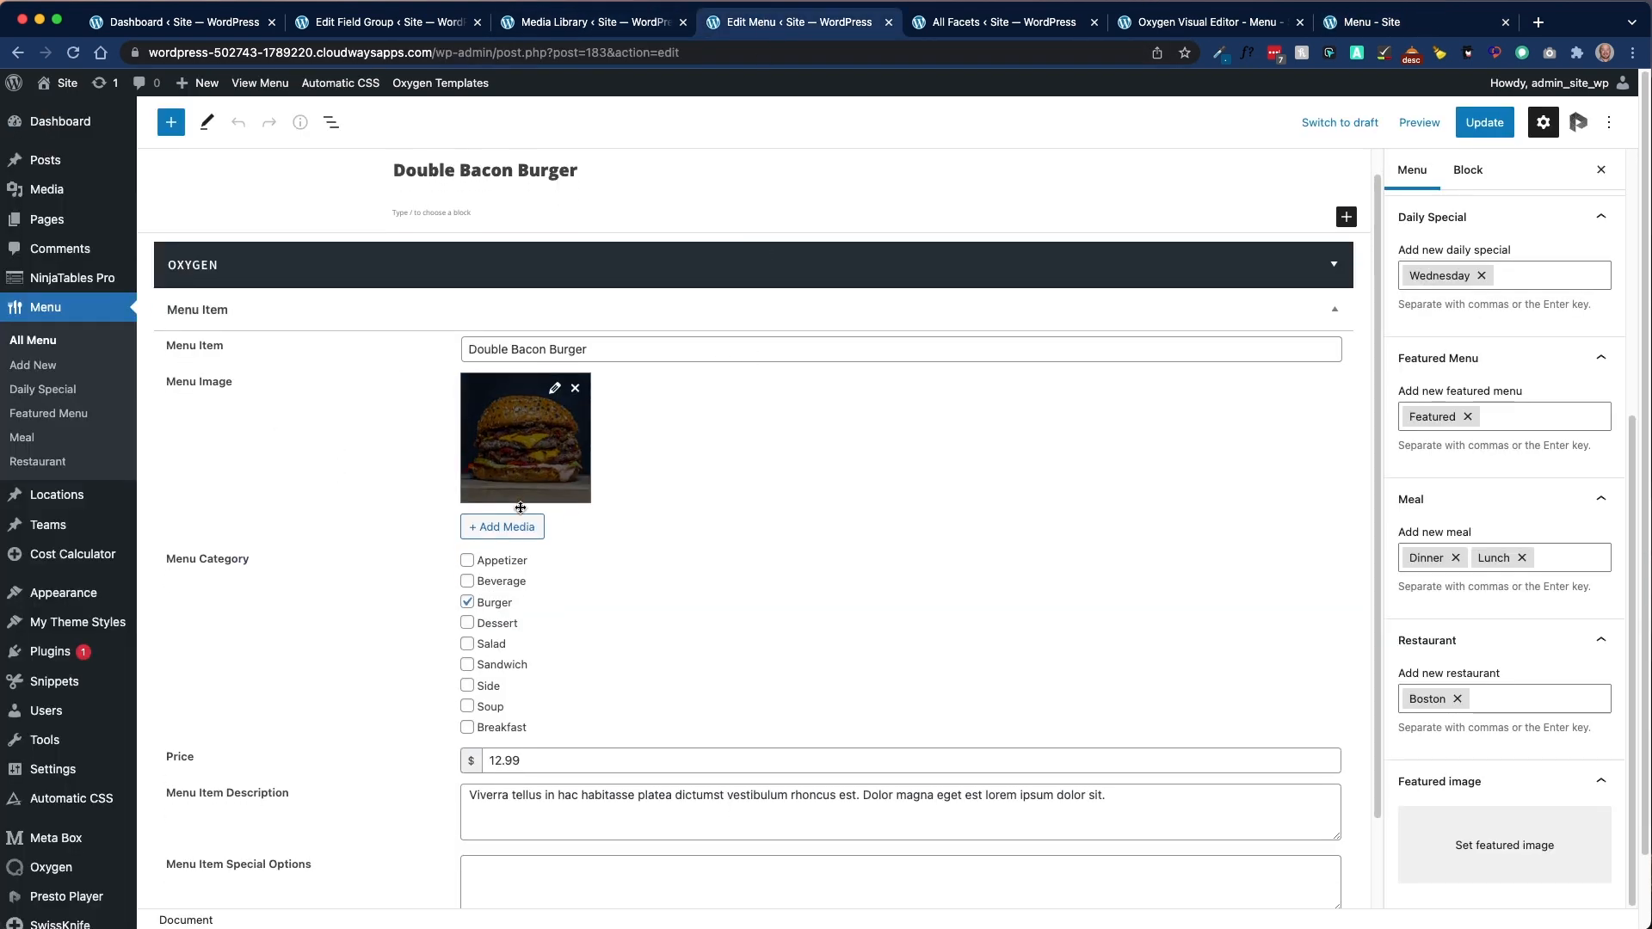
pyautogui.click(57, 342)
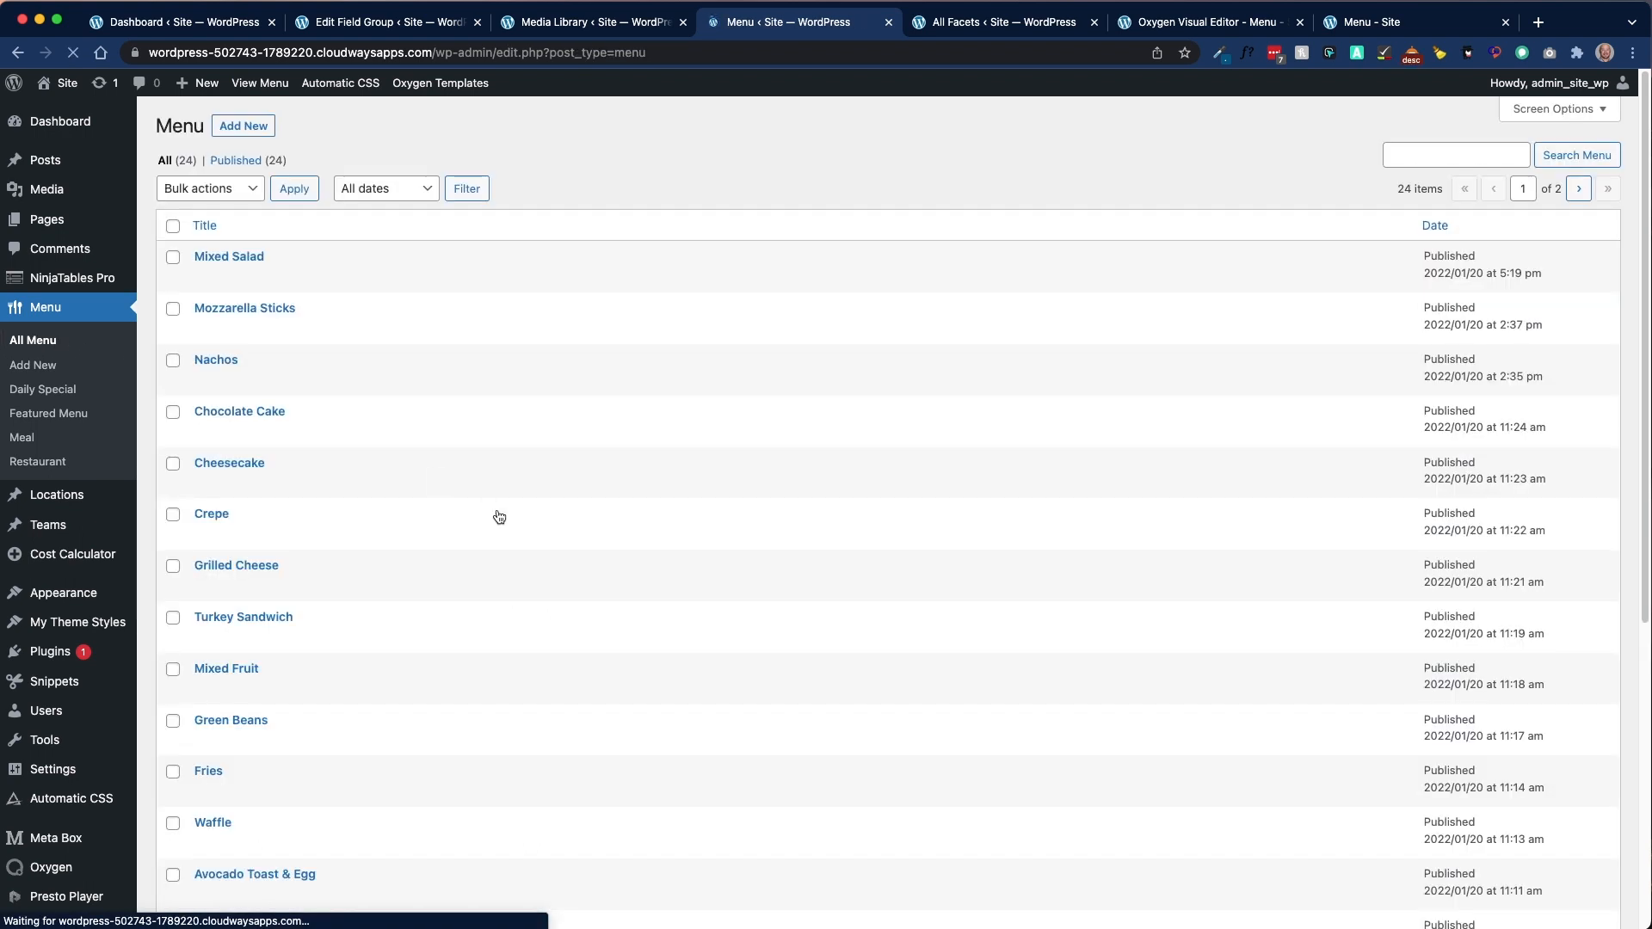
pyautogui.scroll(-1, 405, 554)
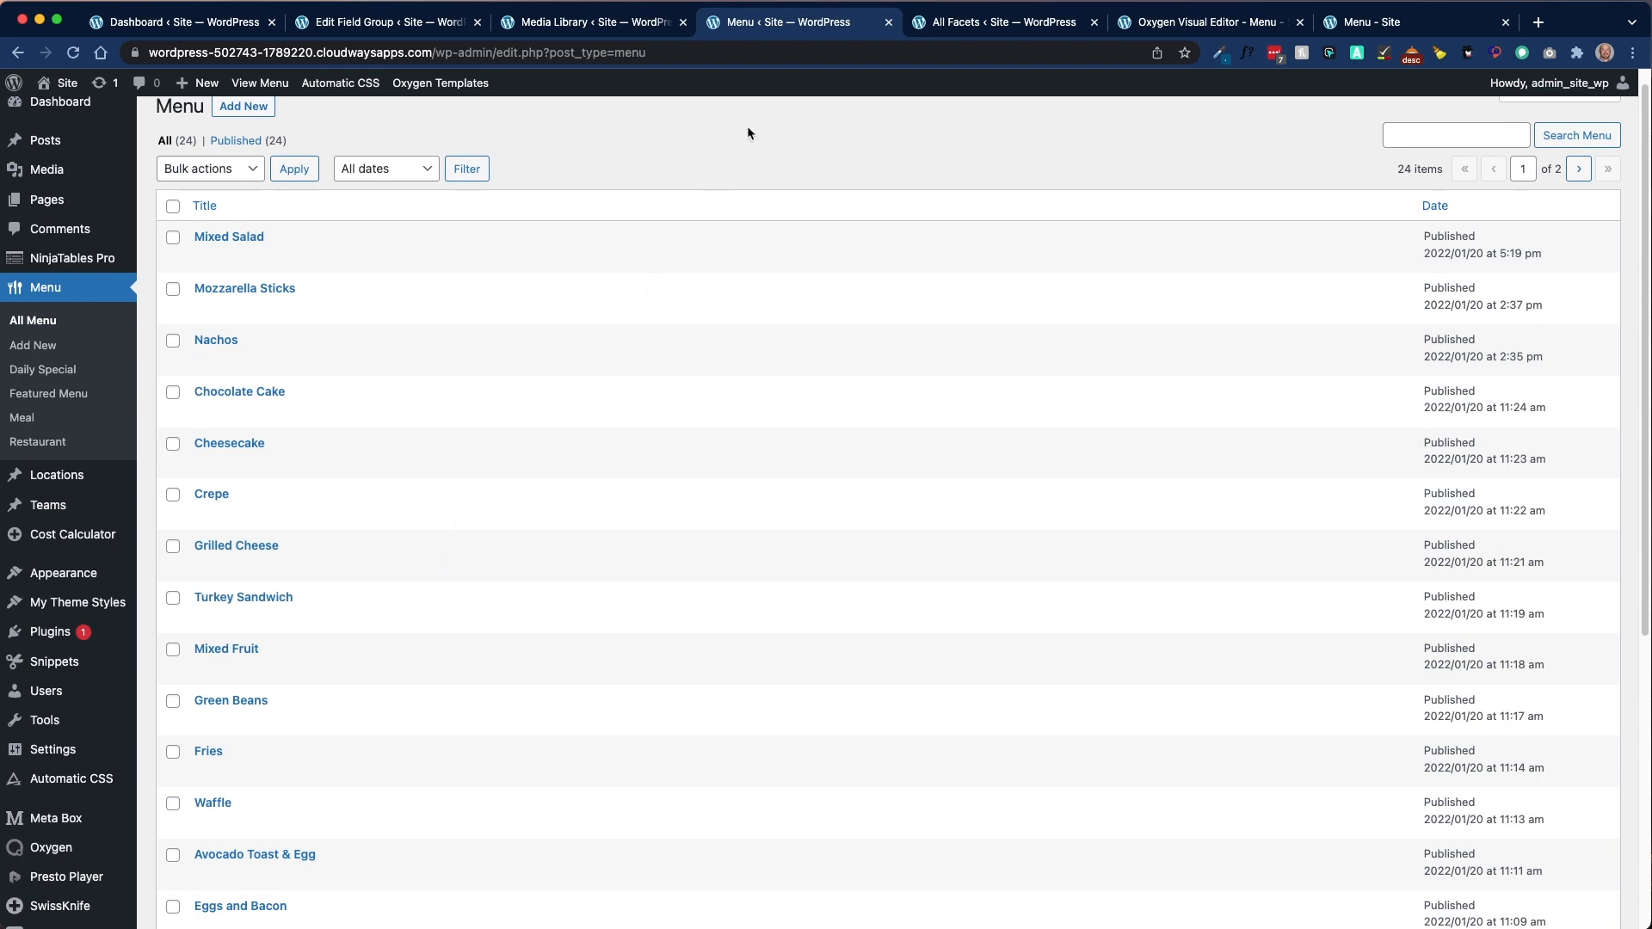
# Step: Review the Gridbuilder add-ons, including Oxygen and Meta Box, and return to the list of all facets
pyautogui.click(989, 26)
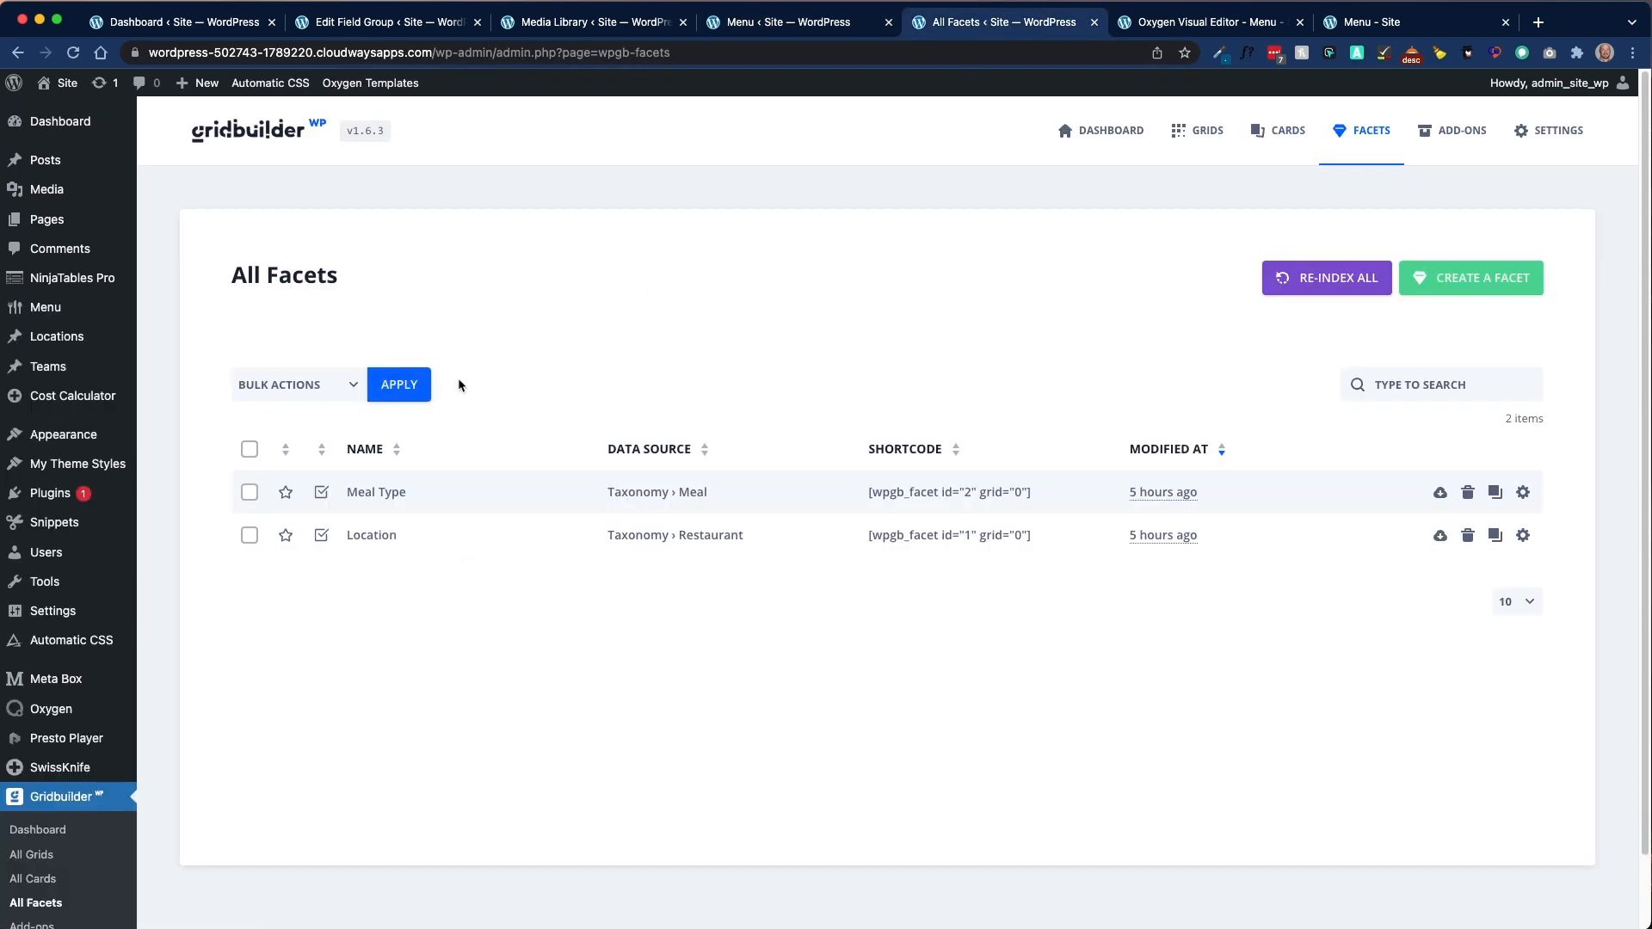
pyautogui.scroll(-2, 254, 712)
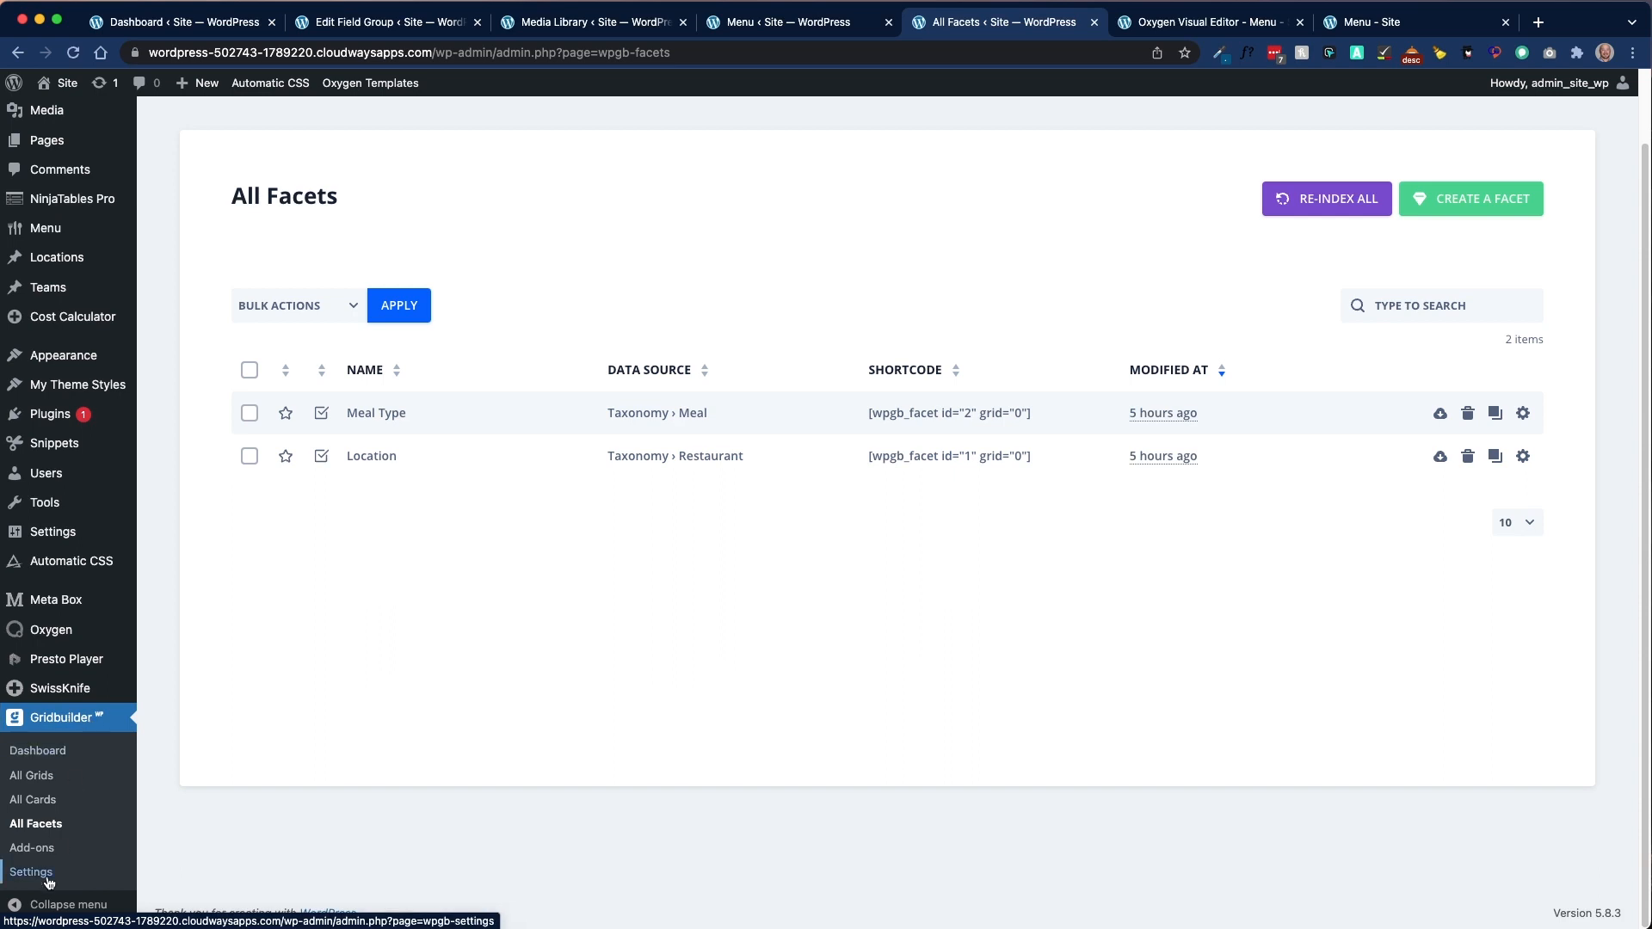
pyautogui.click(36, 849)
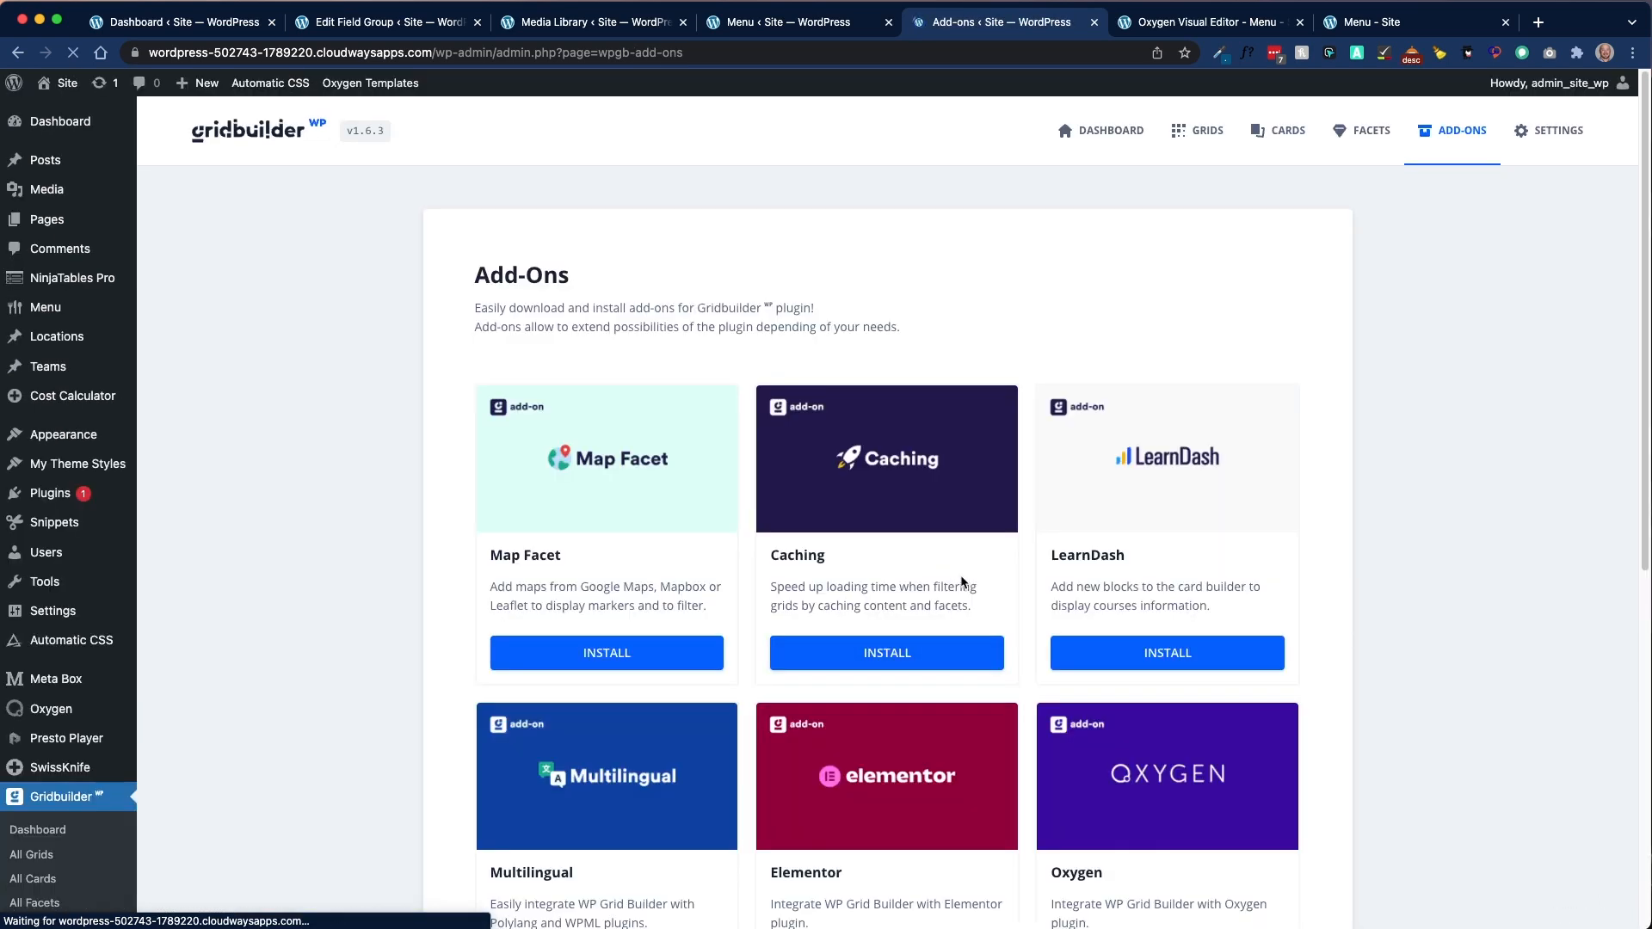
pyautogui.scroll(-3, 1033, 594)
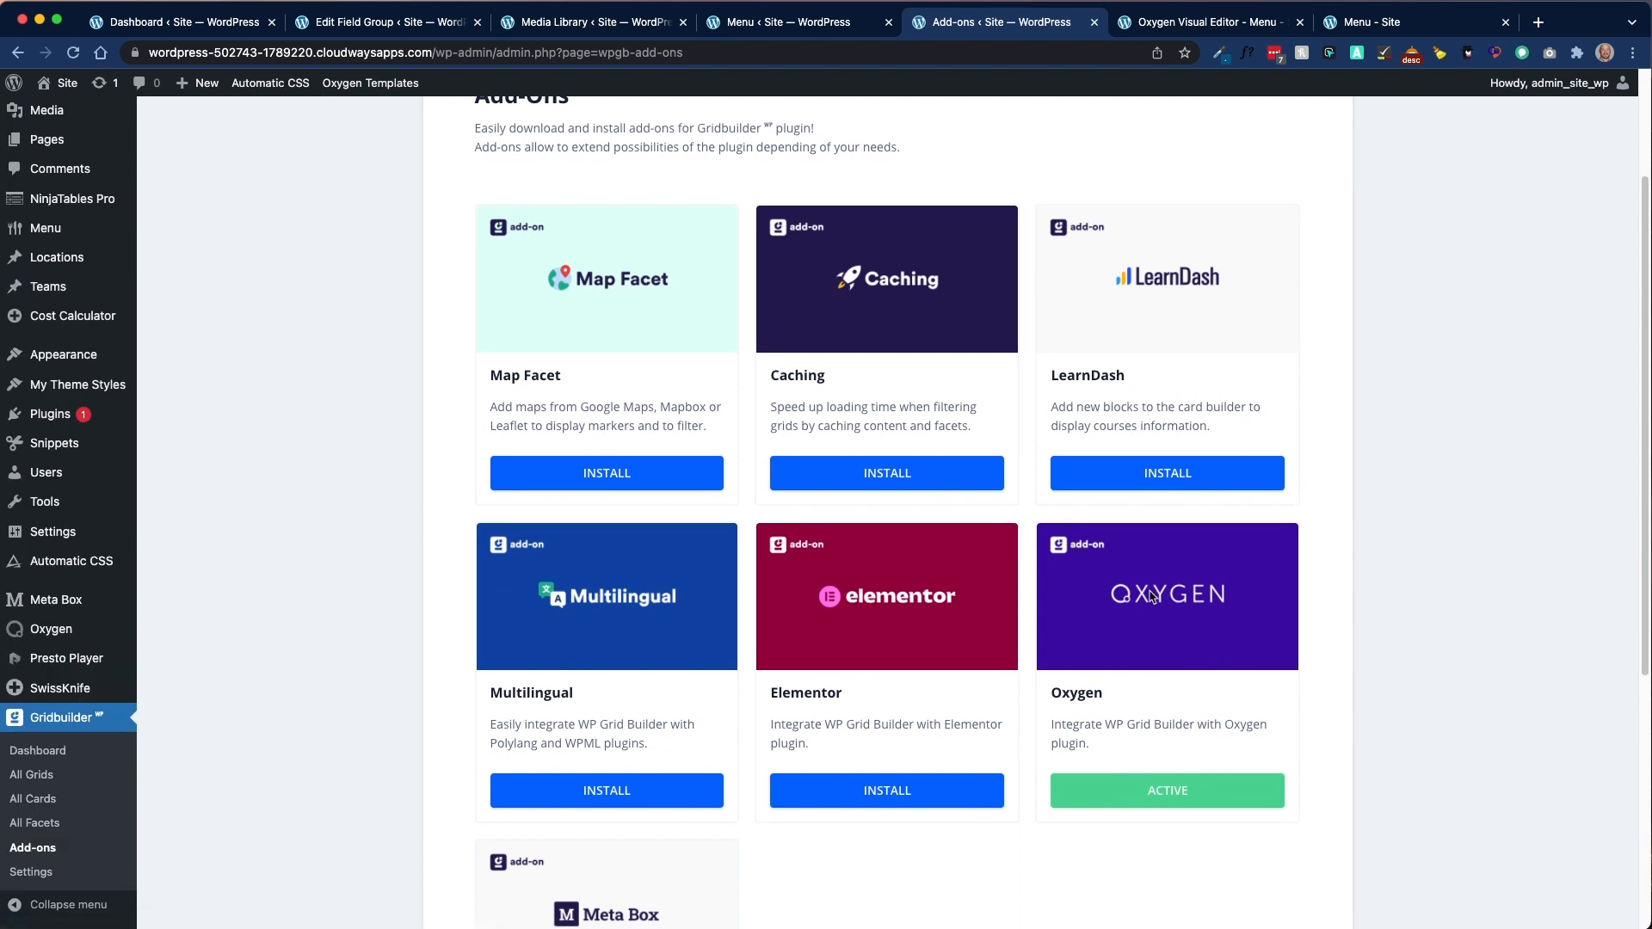
pyautogui.scroll(-3, 1151, 594)
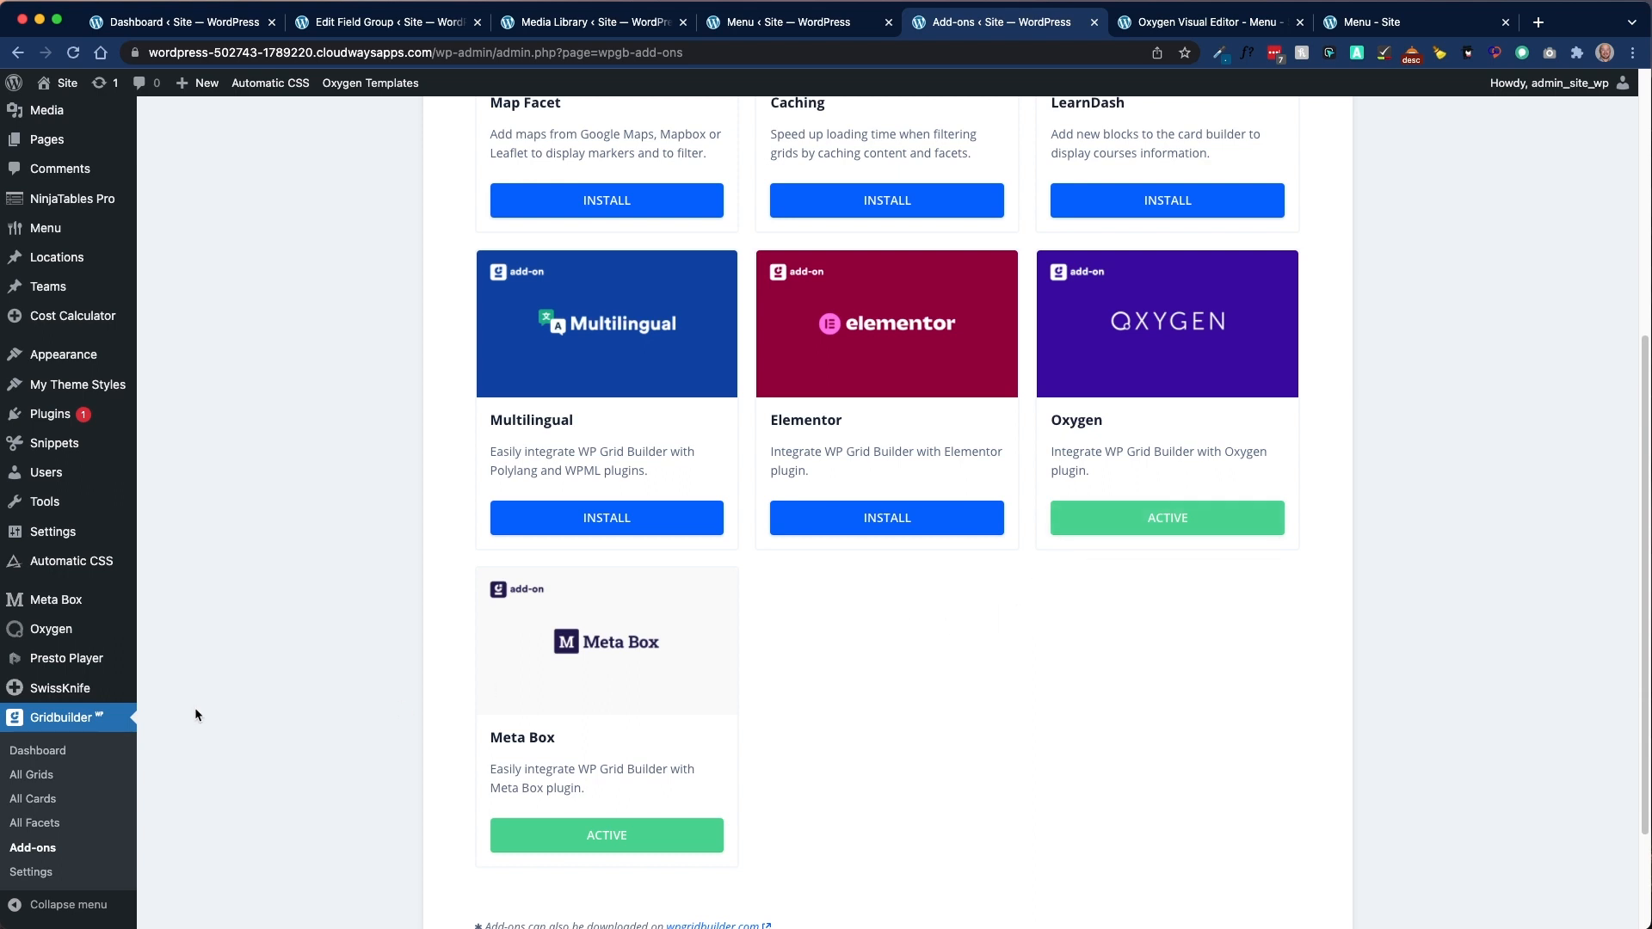
pyautogui.click(28, 824)
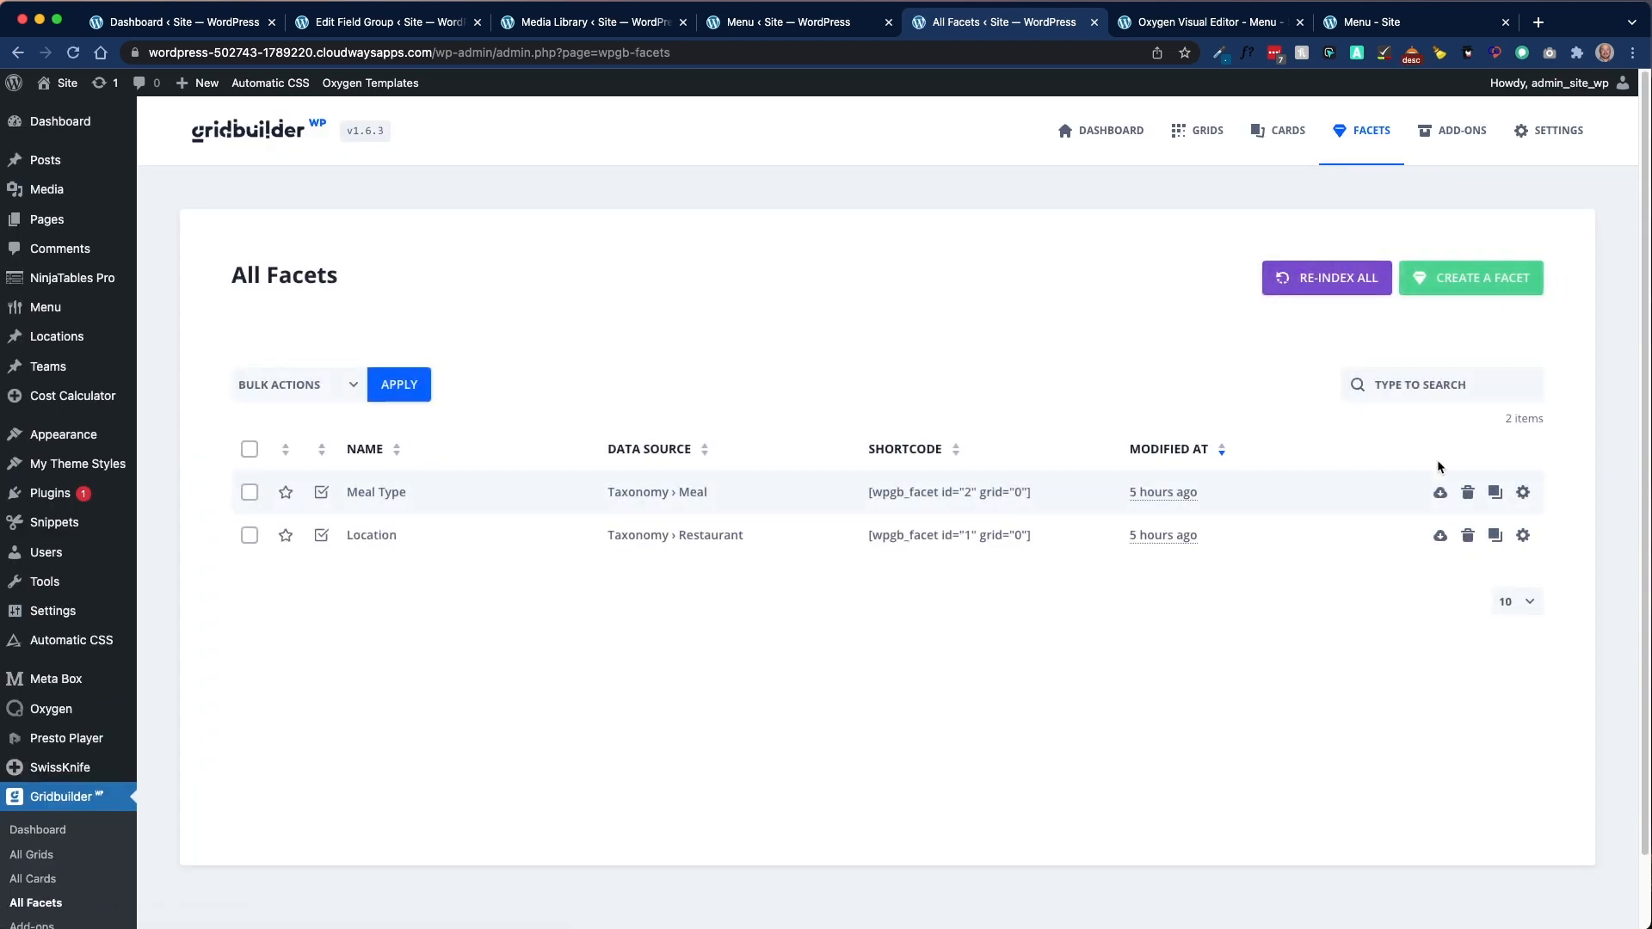
# Step: Open the Meal Type facet's naming settings and compare its title with the filter heading above the Sides section on the live Menu page
pyautogui.click(1523, 493)
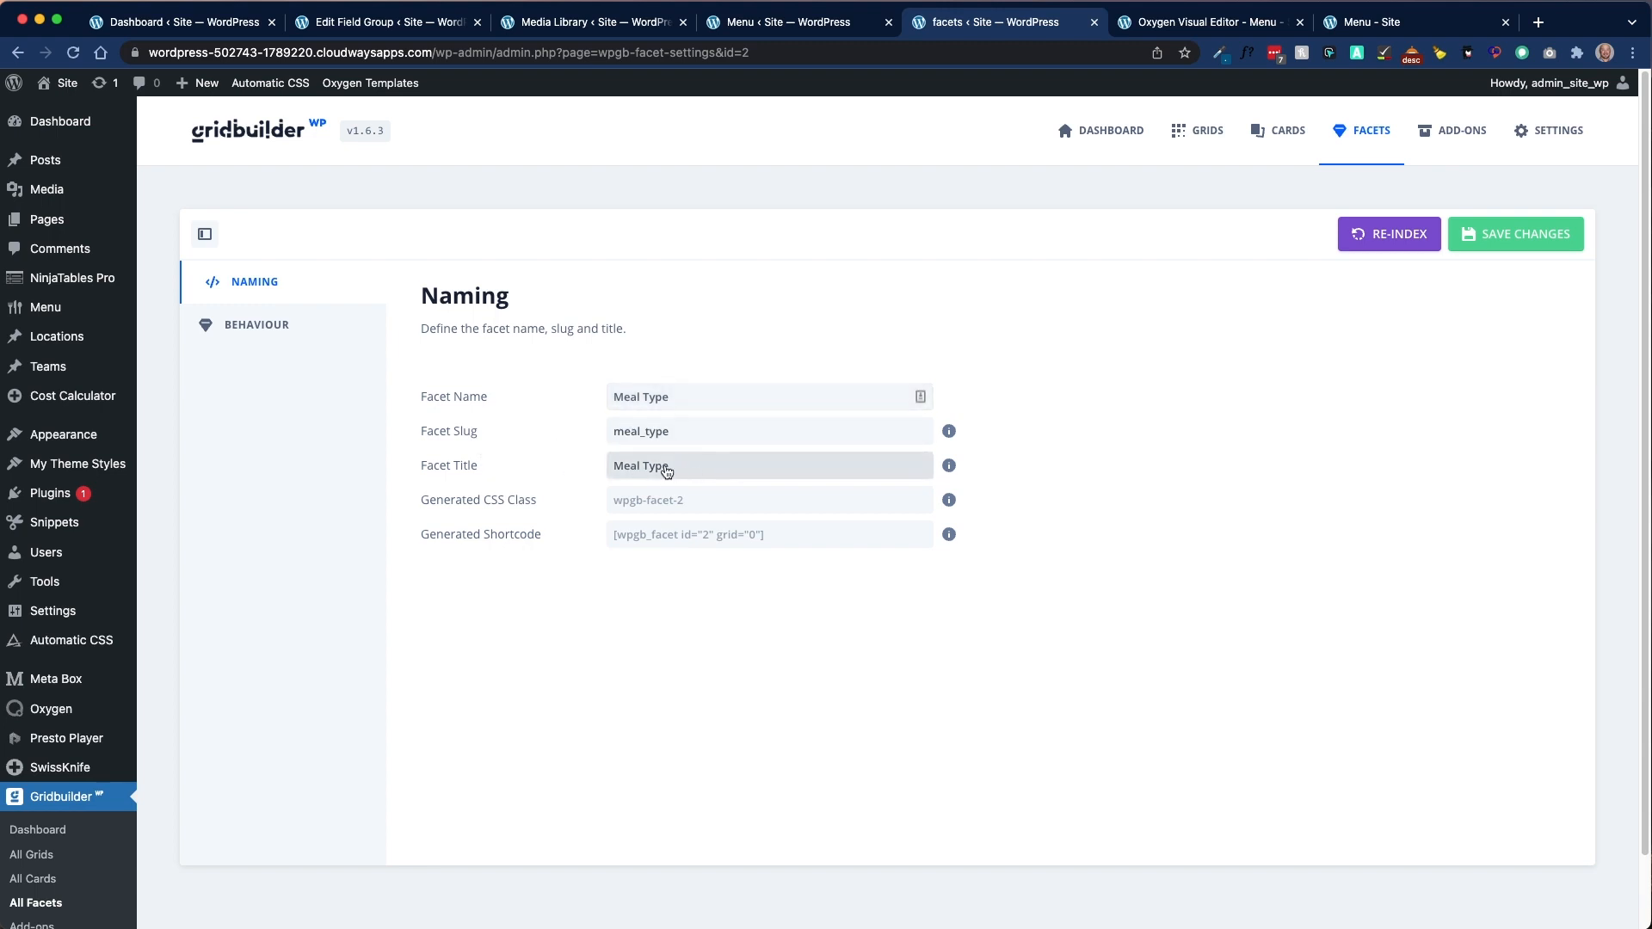
pyautogui.click(1376, 22)
pyautogui.scroll(-10, 695, 471)
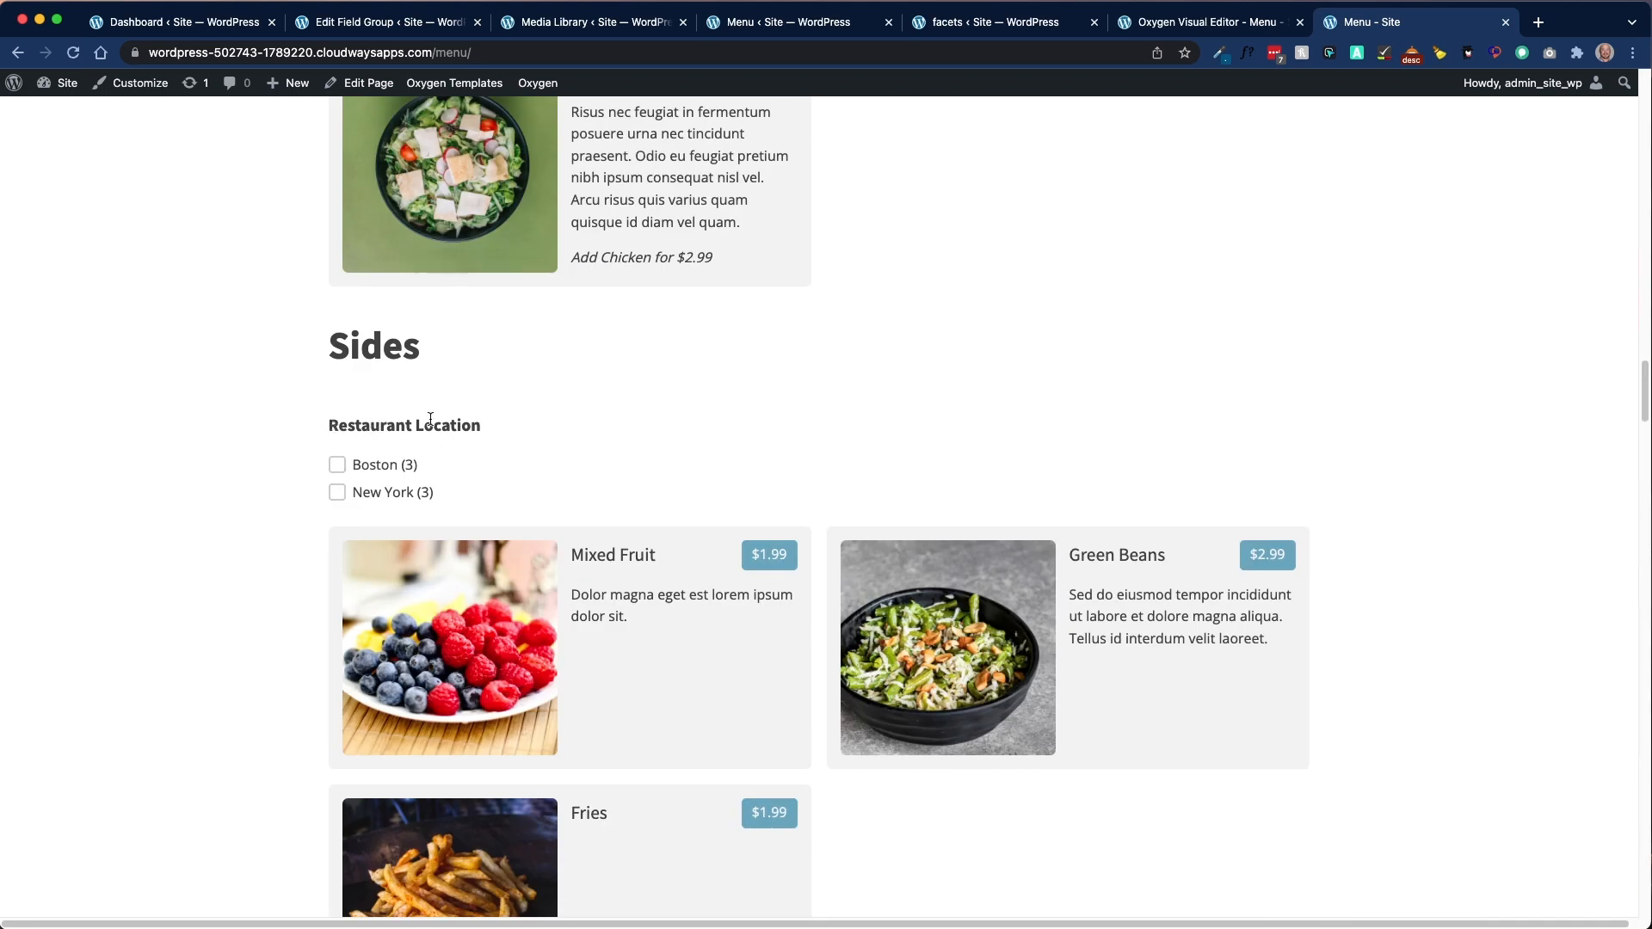
pyautogui.click(1276, 6)
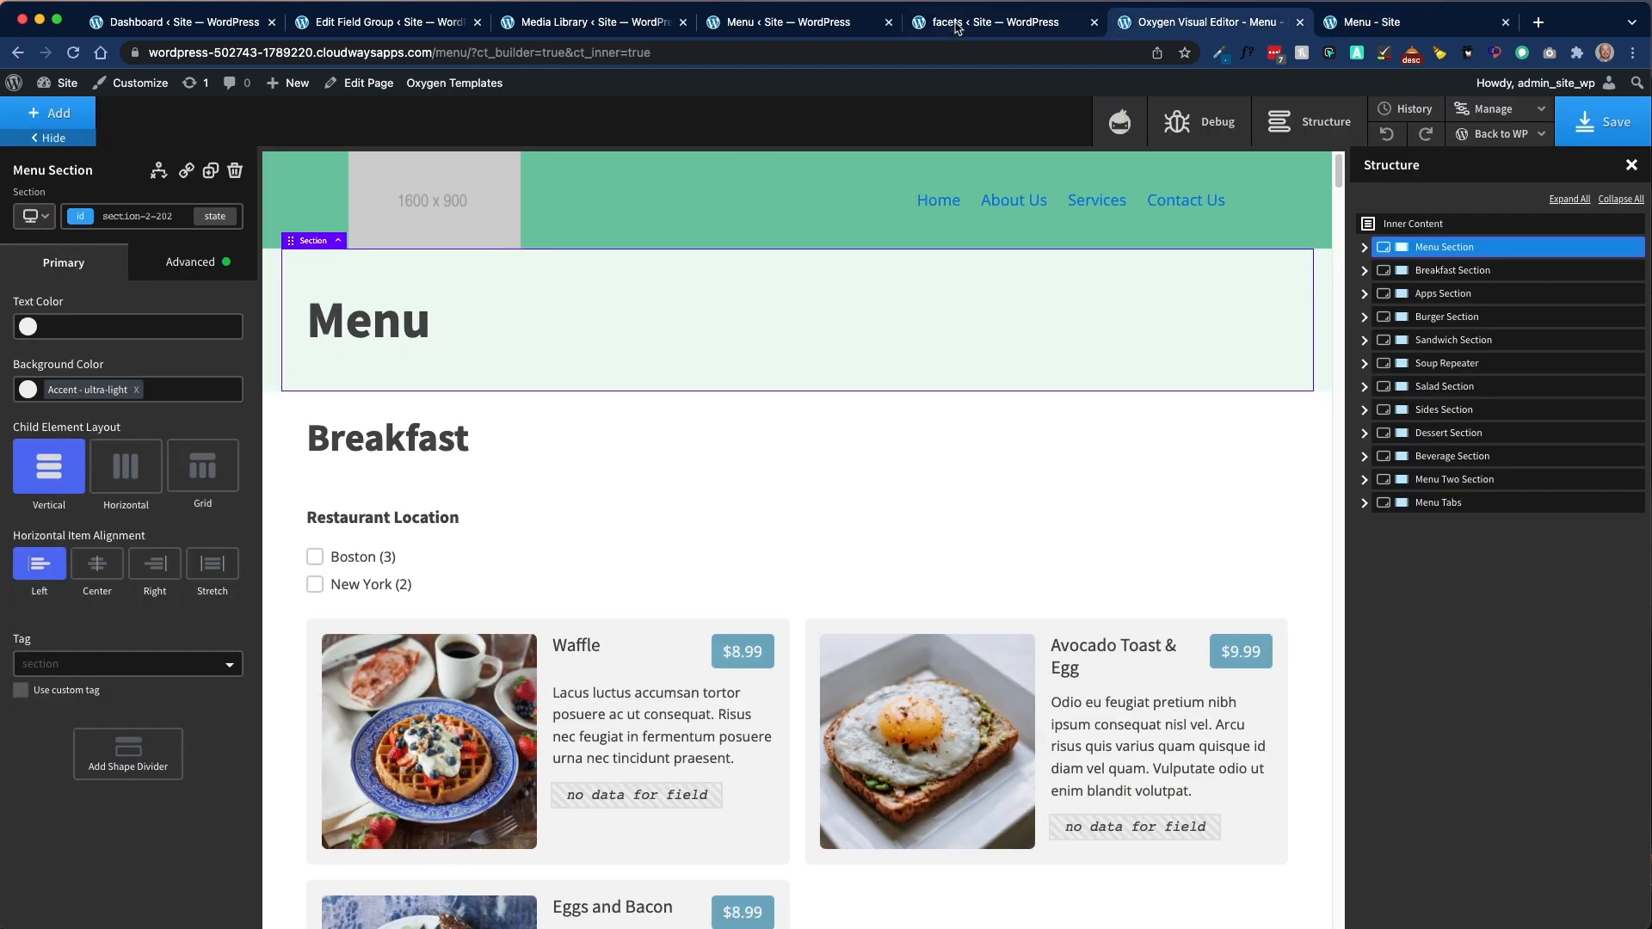
pyautogui.click(816, 30)
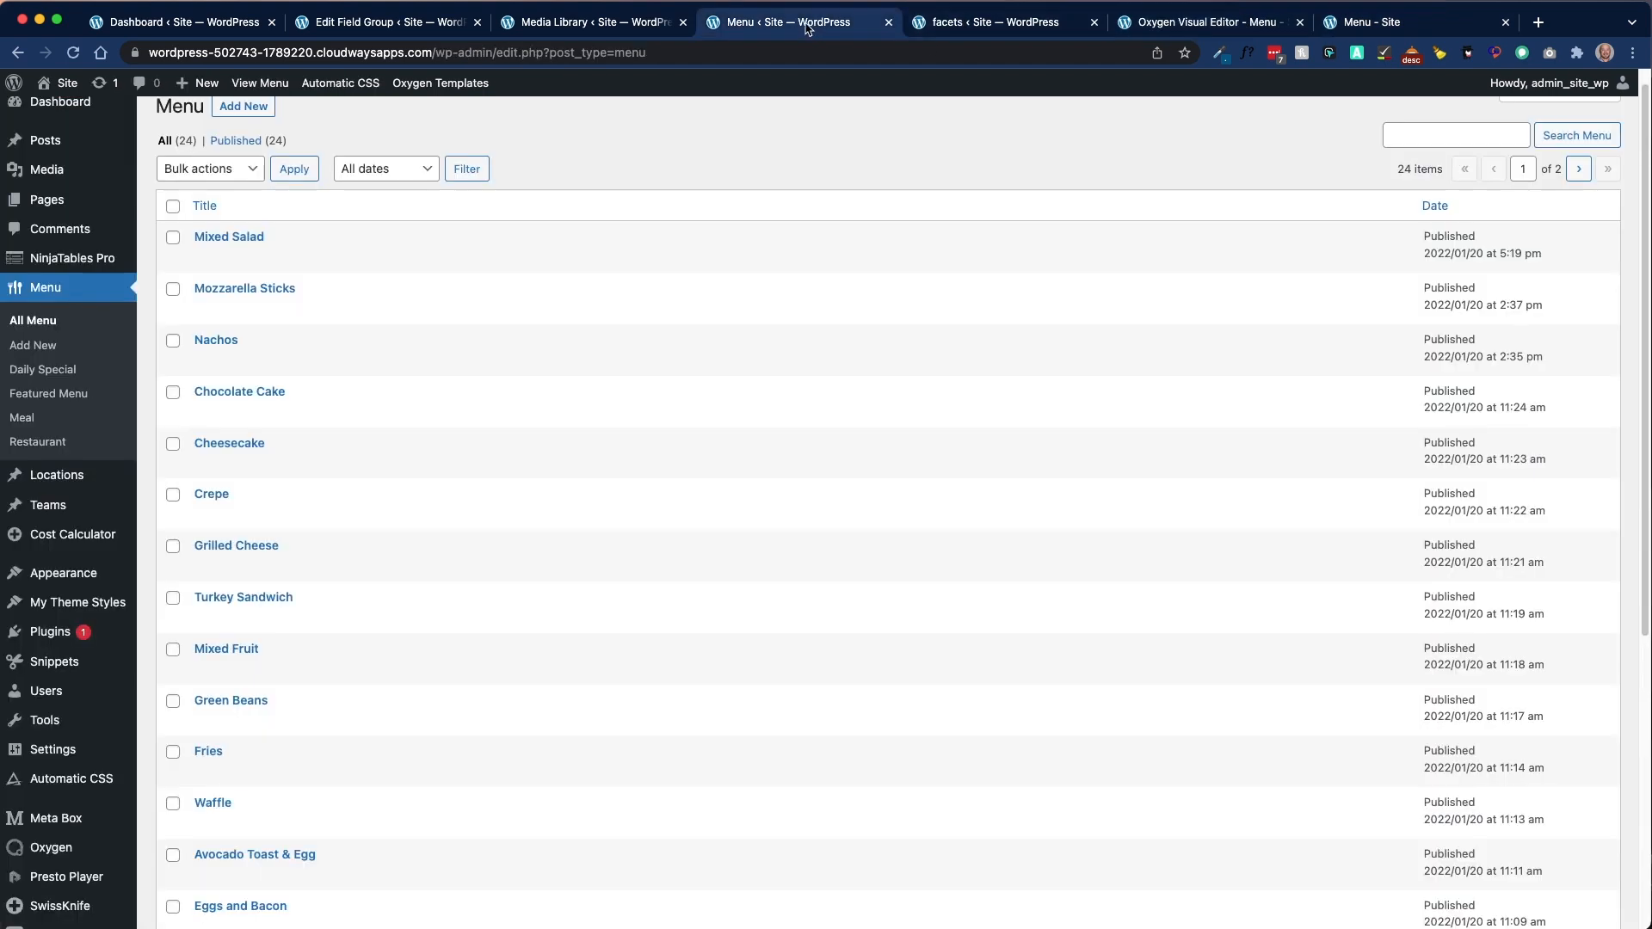
pyautogui.click(955, 24)
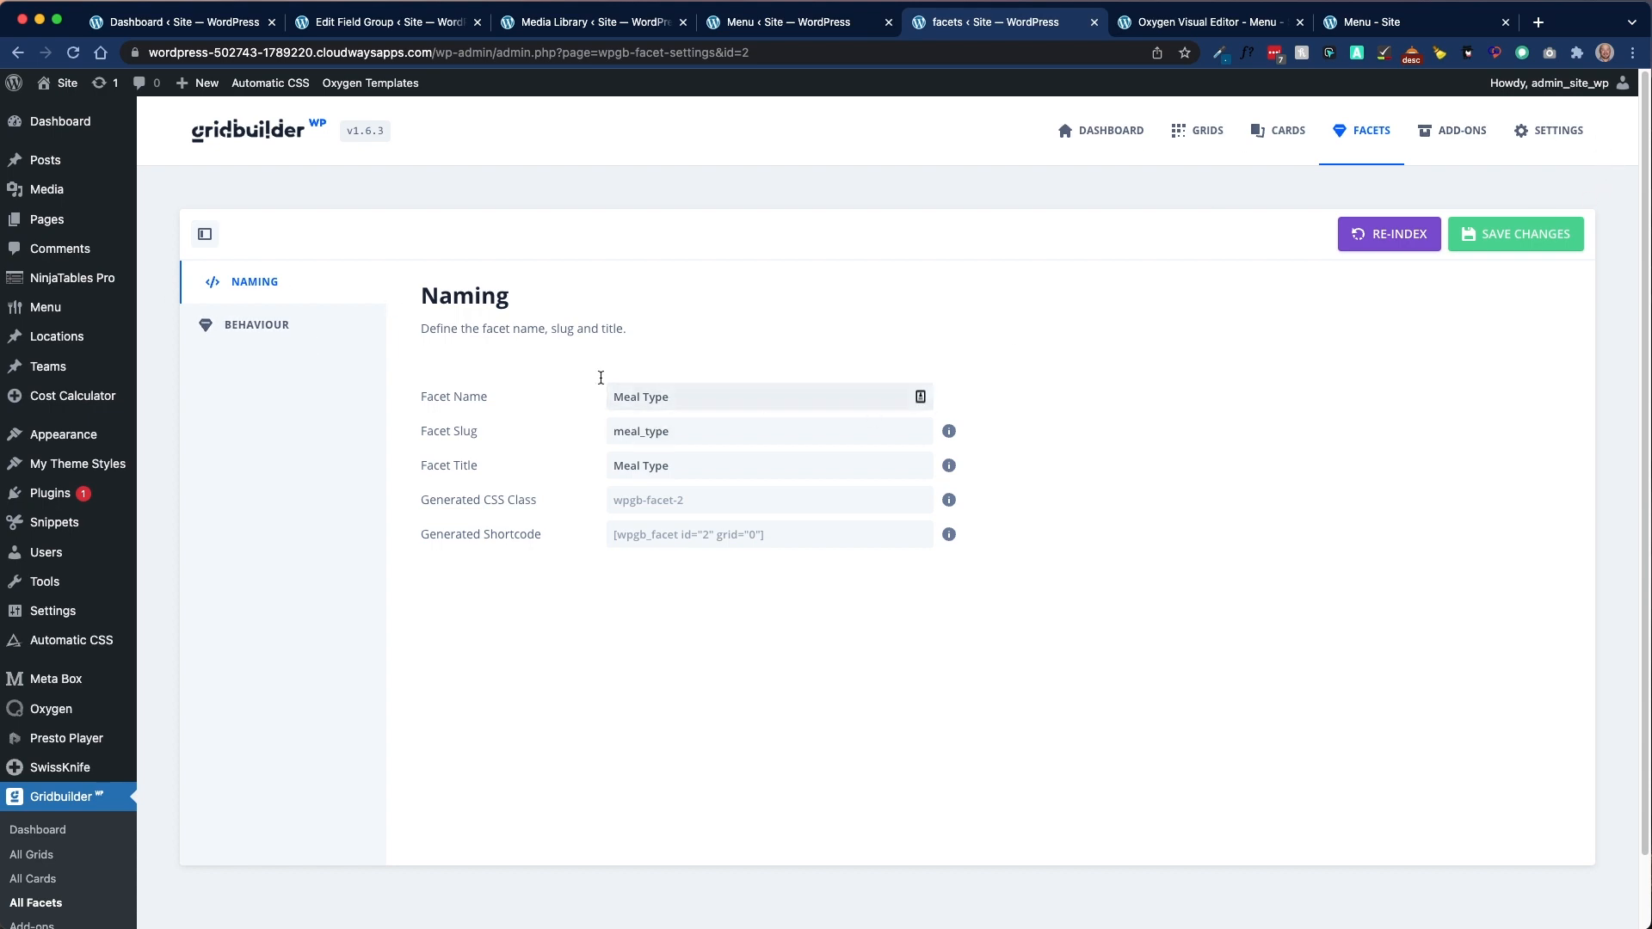
# Step: Review the Meal Type facet's behaviour settings, keeping Meal as the taxonomy it filters by
pyautogui.click(266, 330)
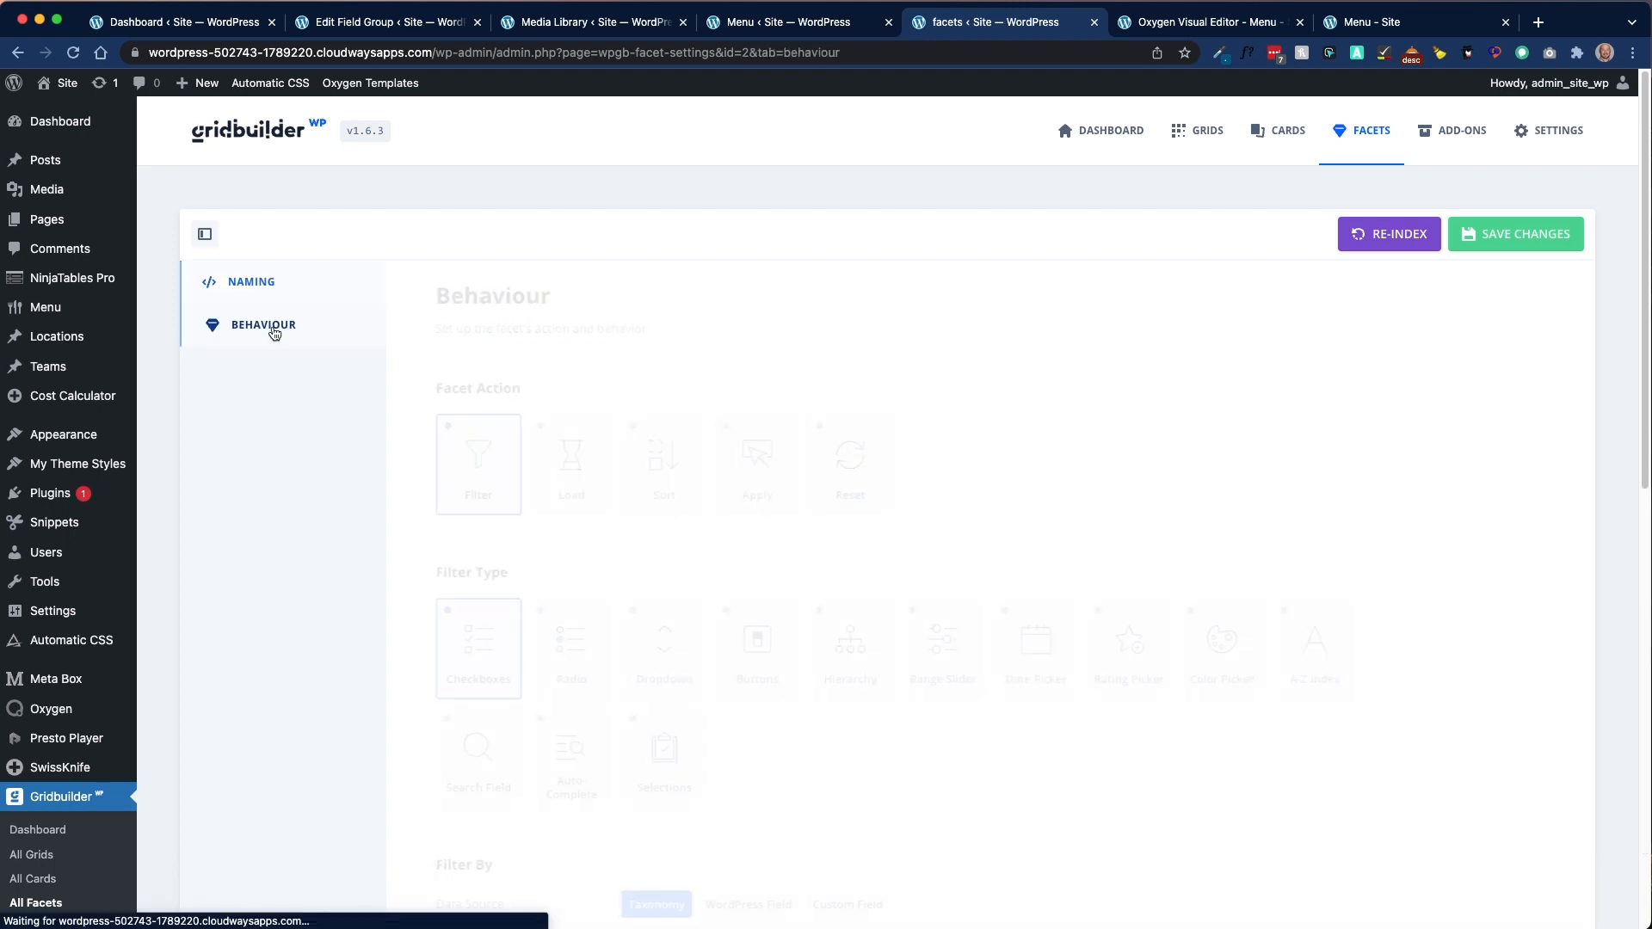
pyautogui.scroll(-3, 454, 289)
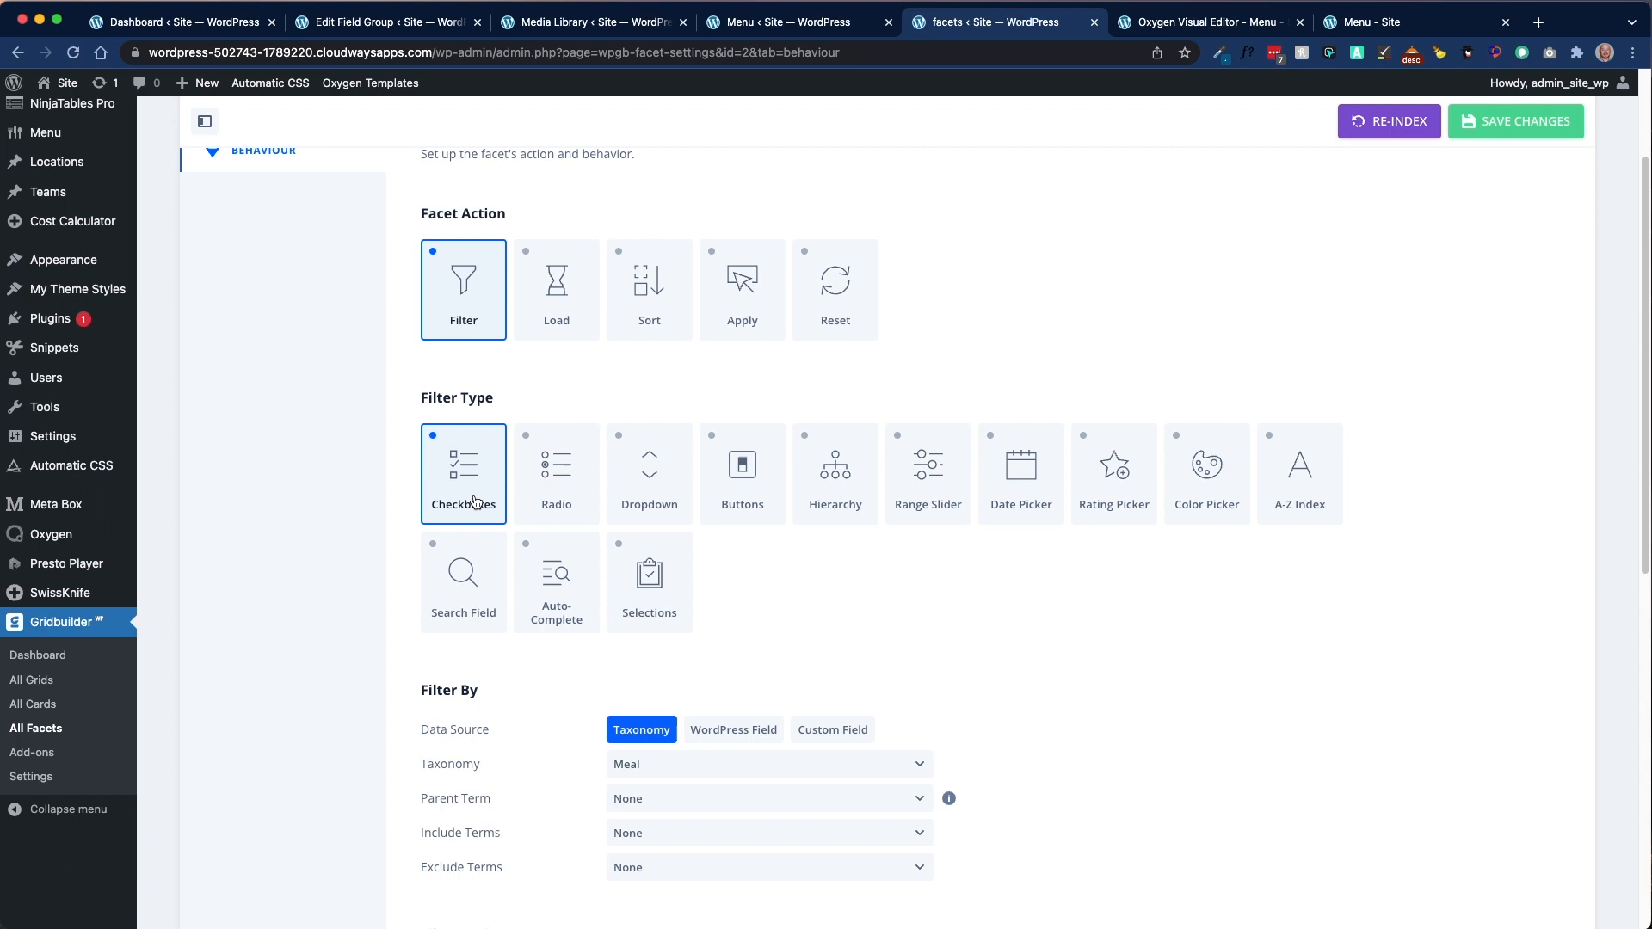
pyautogui.scroll(-4, 516, 495)
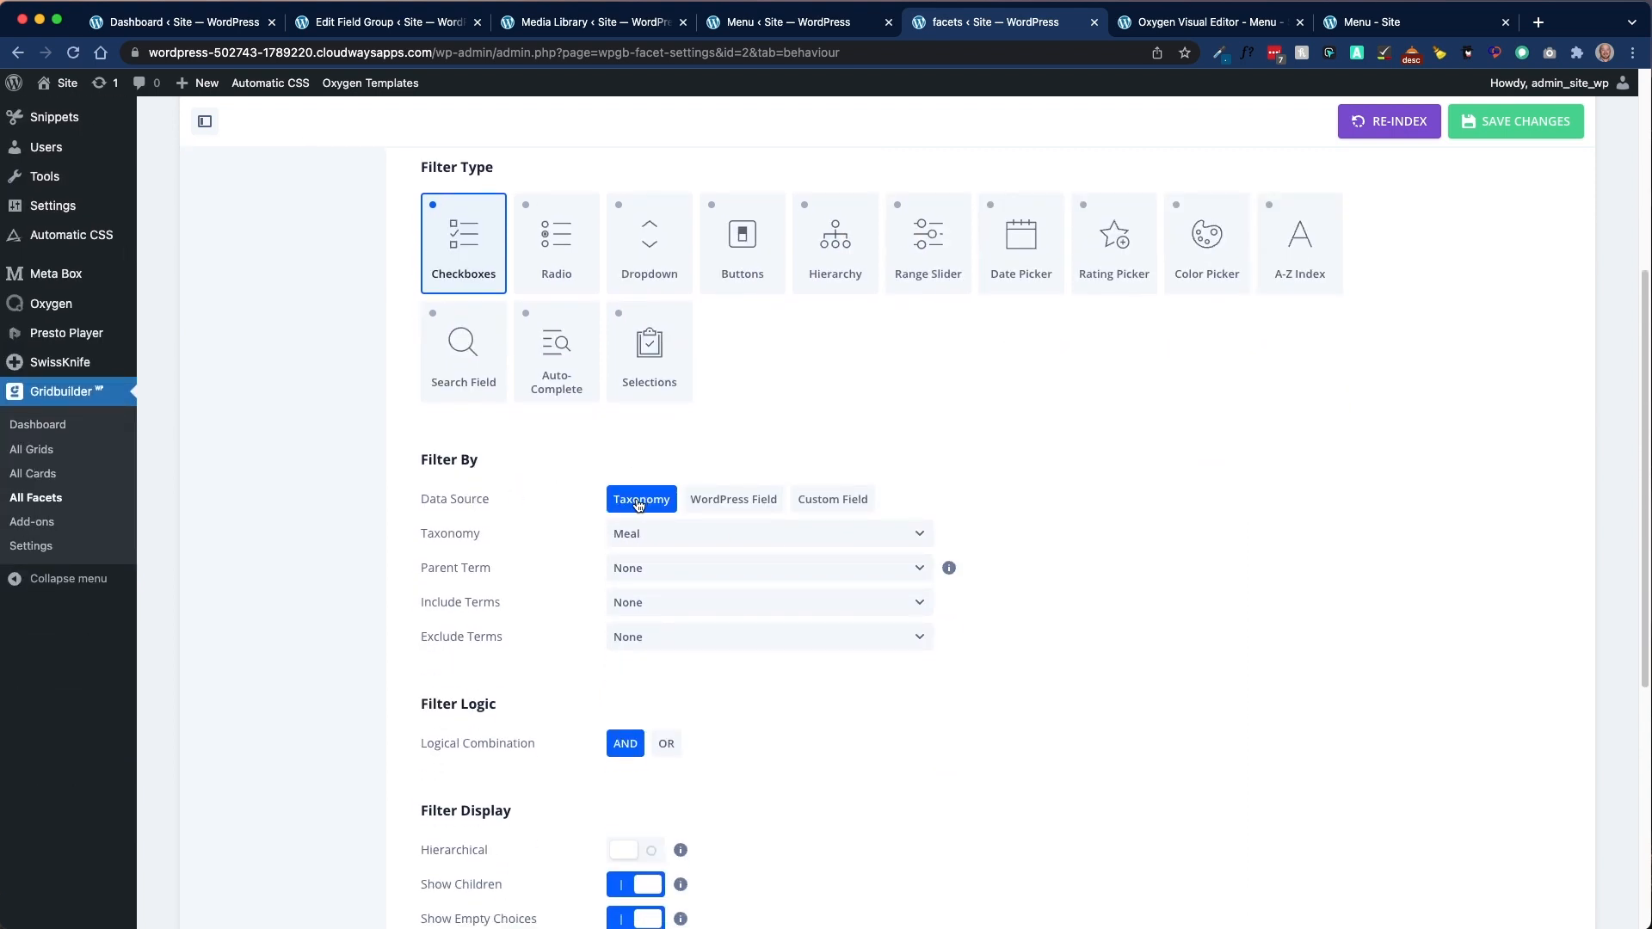
pyautogui.click(760, 538)
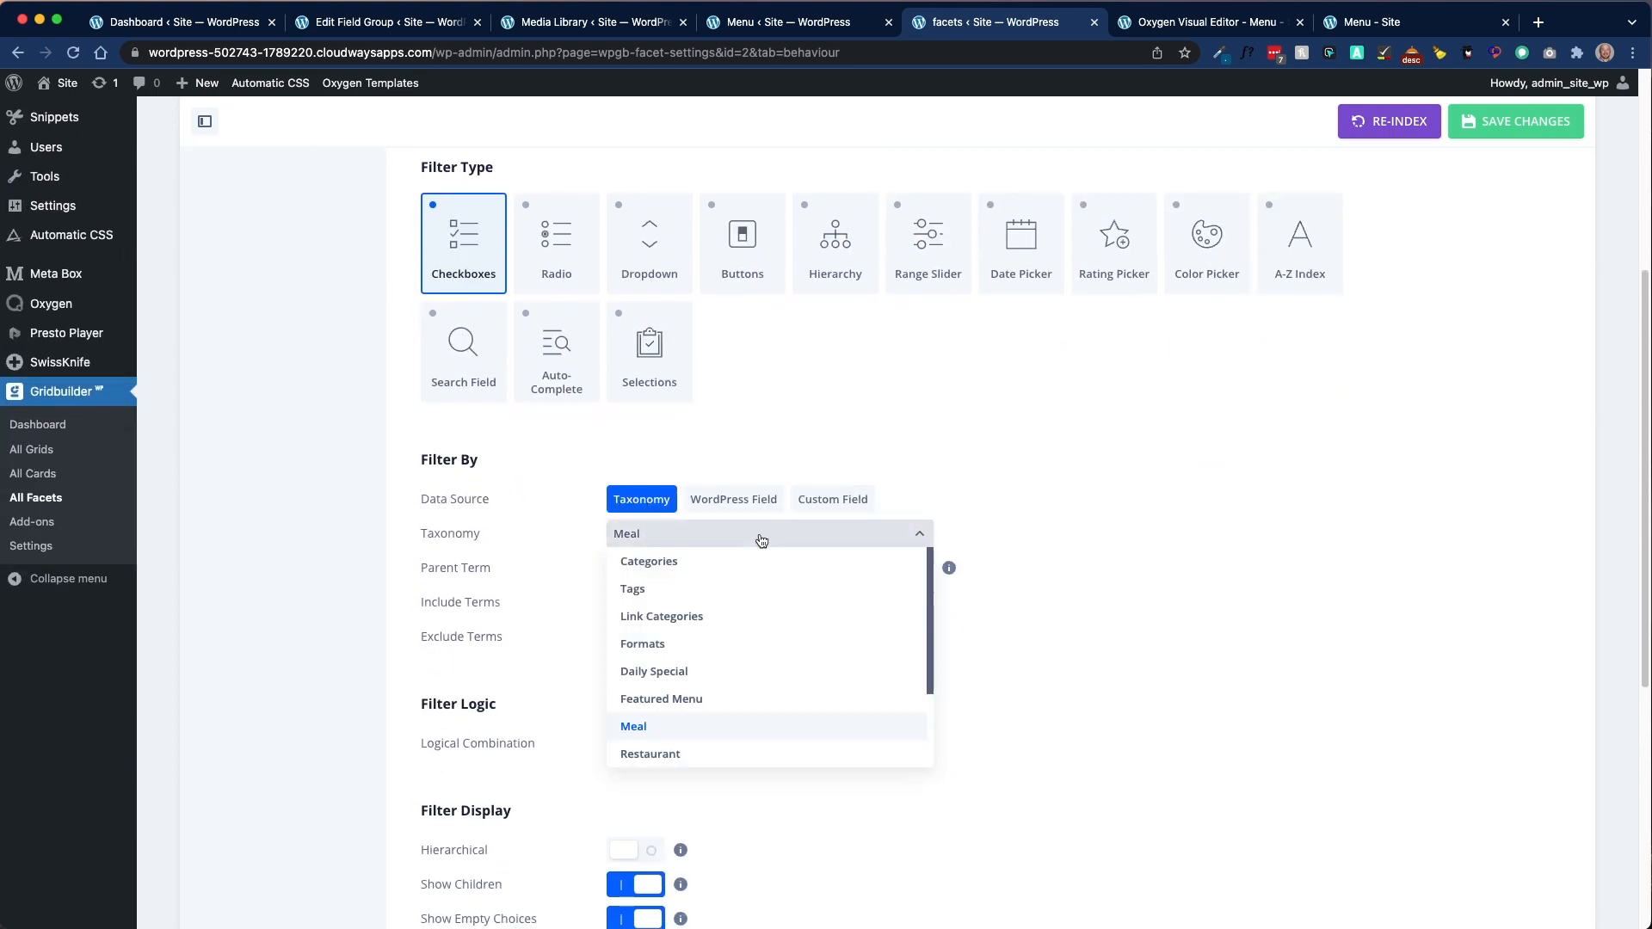
pyautogui.click(813, 730)
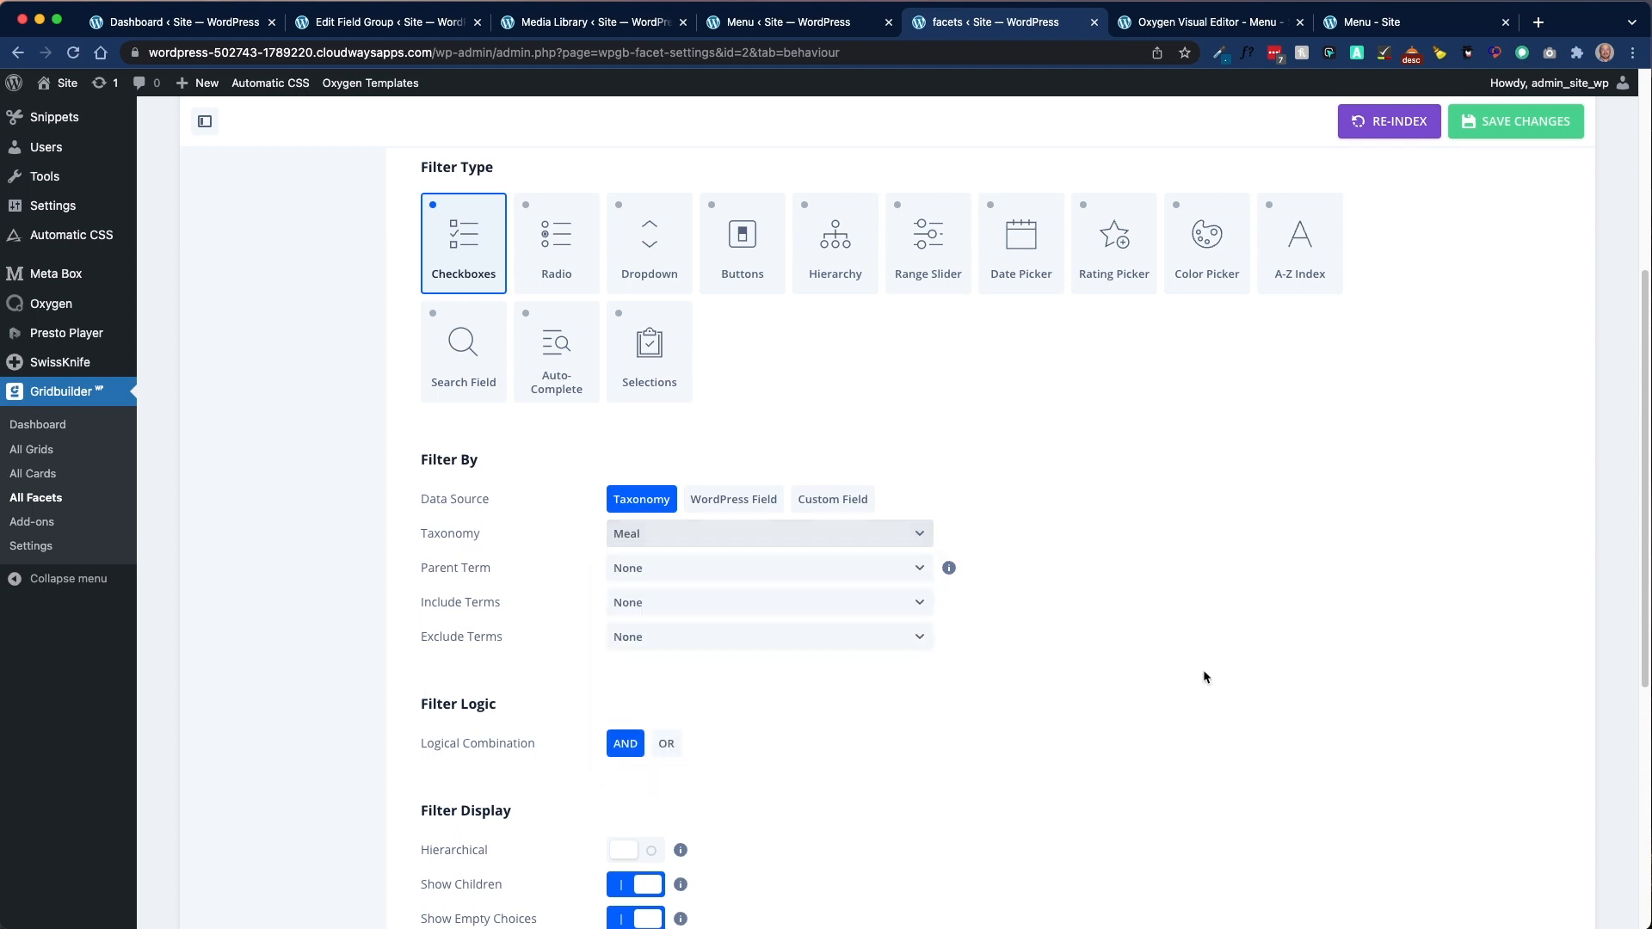
pyautogui.scroll(-5, 634, 482)
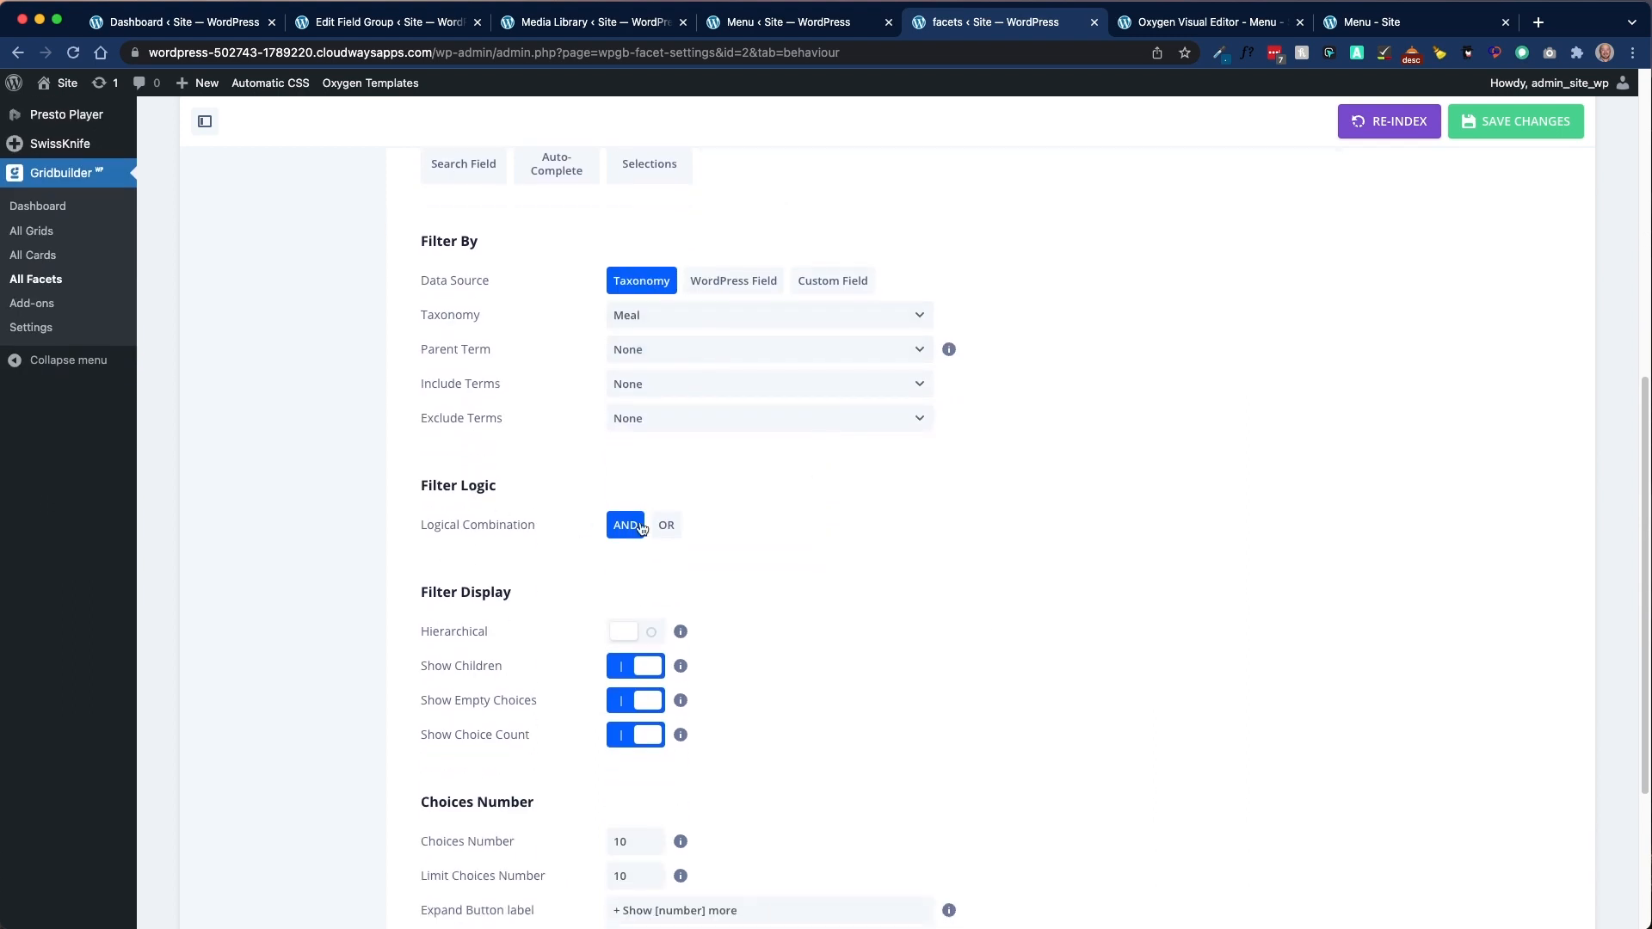
pyautogui.scroll(-2, 584, 398)
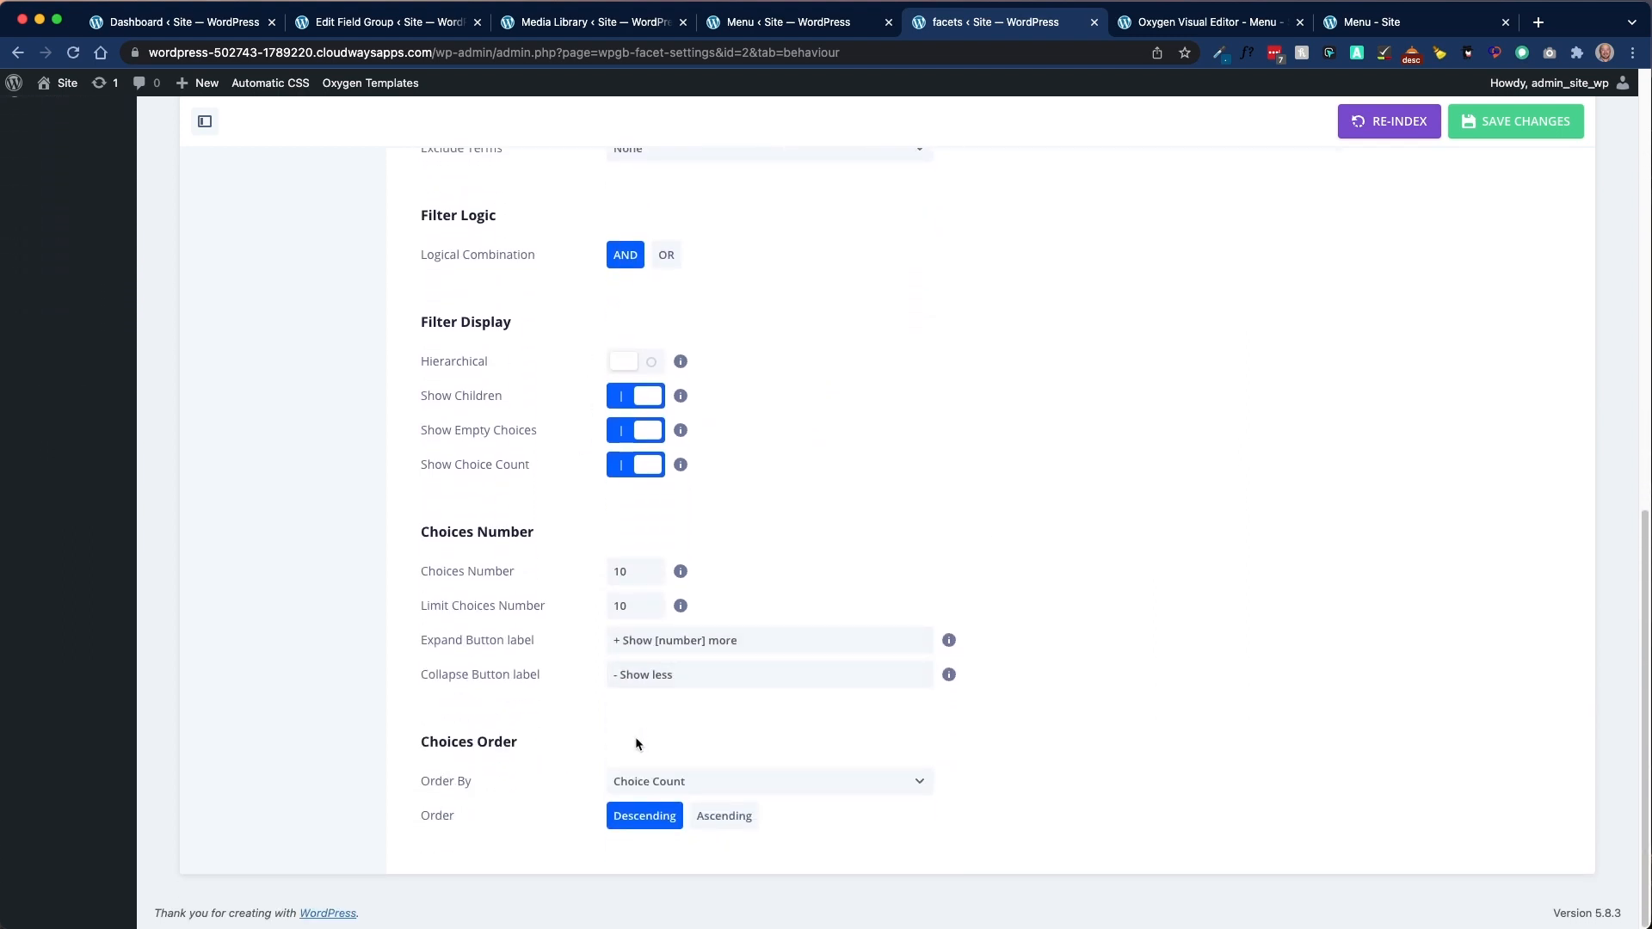
# Step: Save the Meal Type facet's settings and re-index the facet
pyautogui.scroll(5, 946, 727)
pyautogui.scroll(6, 1220, 714)
pyautogui.click(1514, 234)
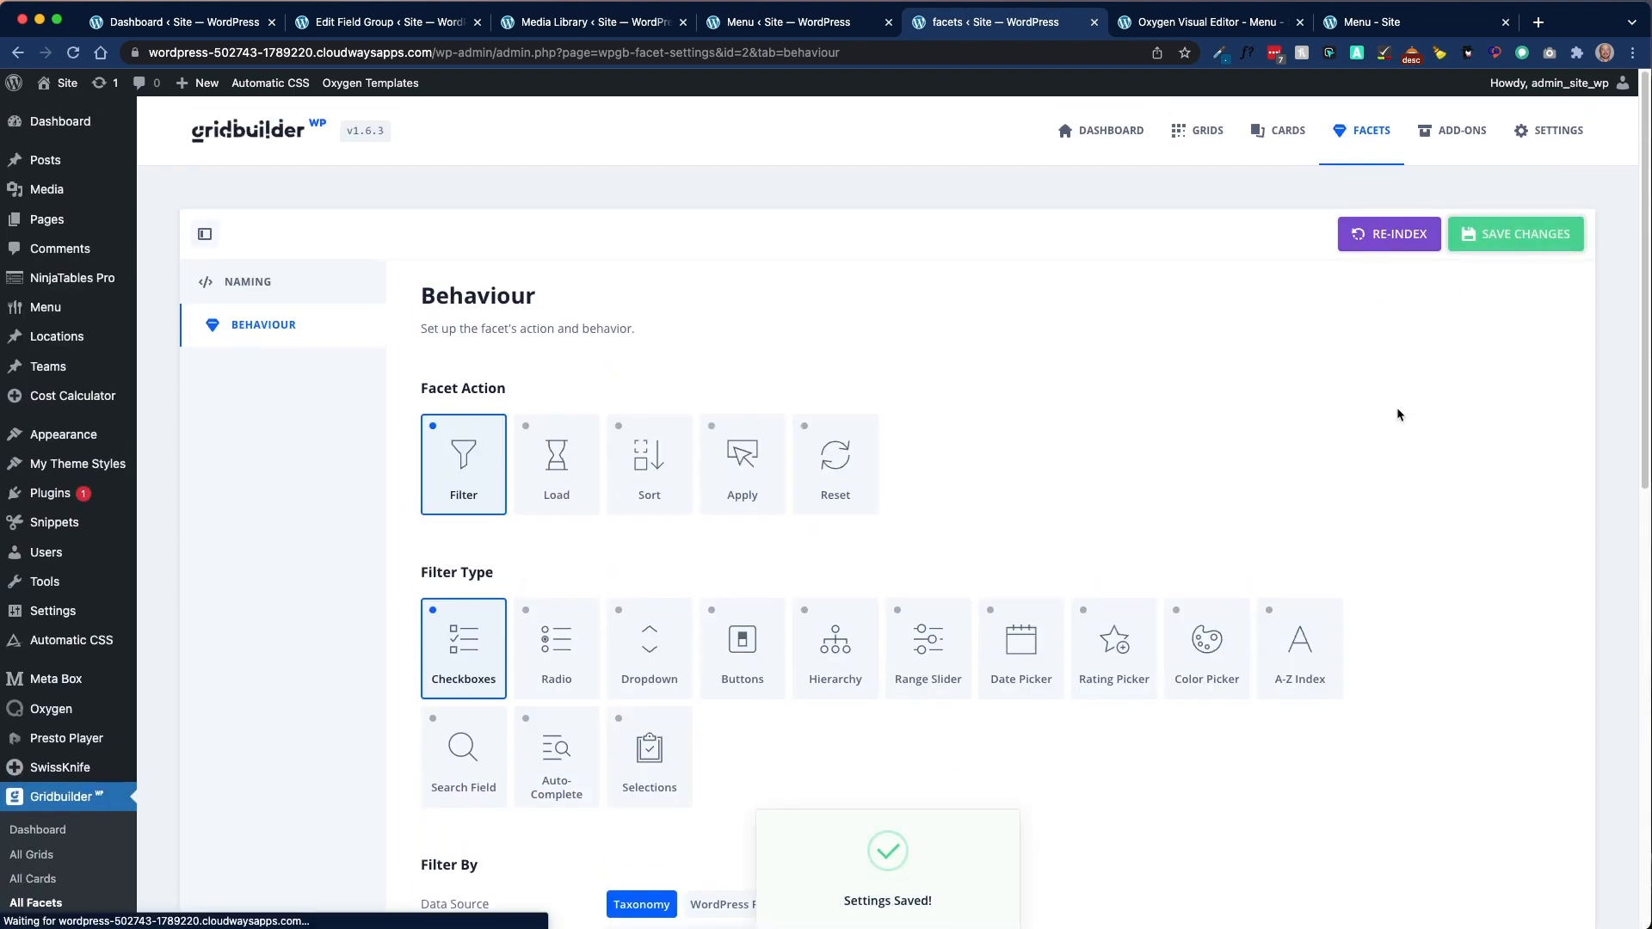
pyautogui.click(1394, 236)
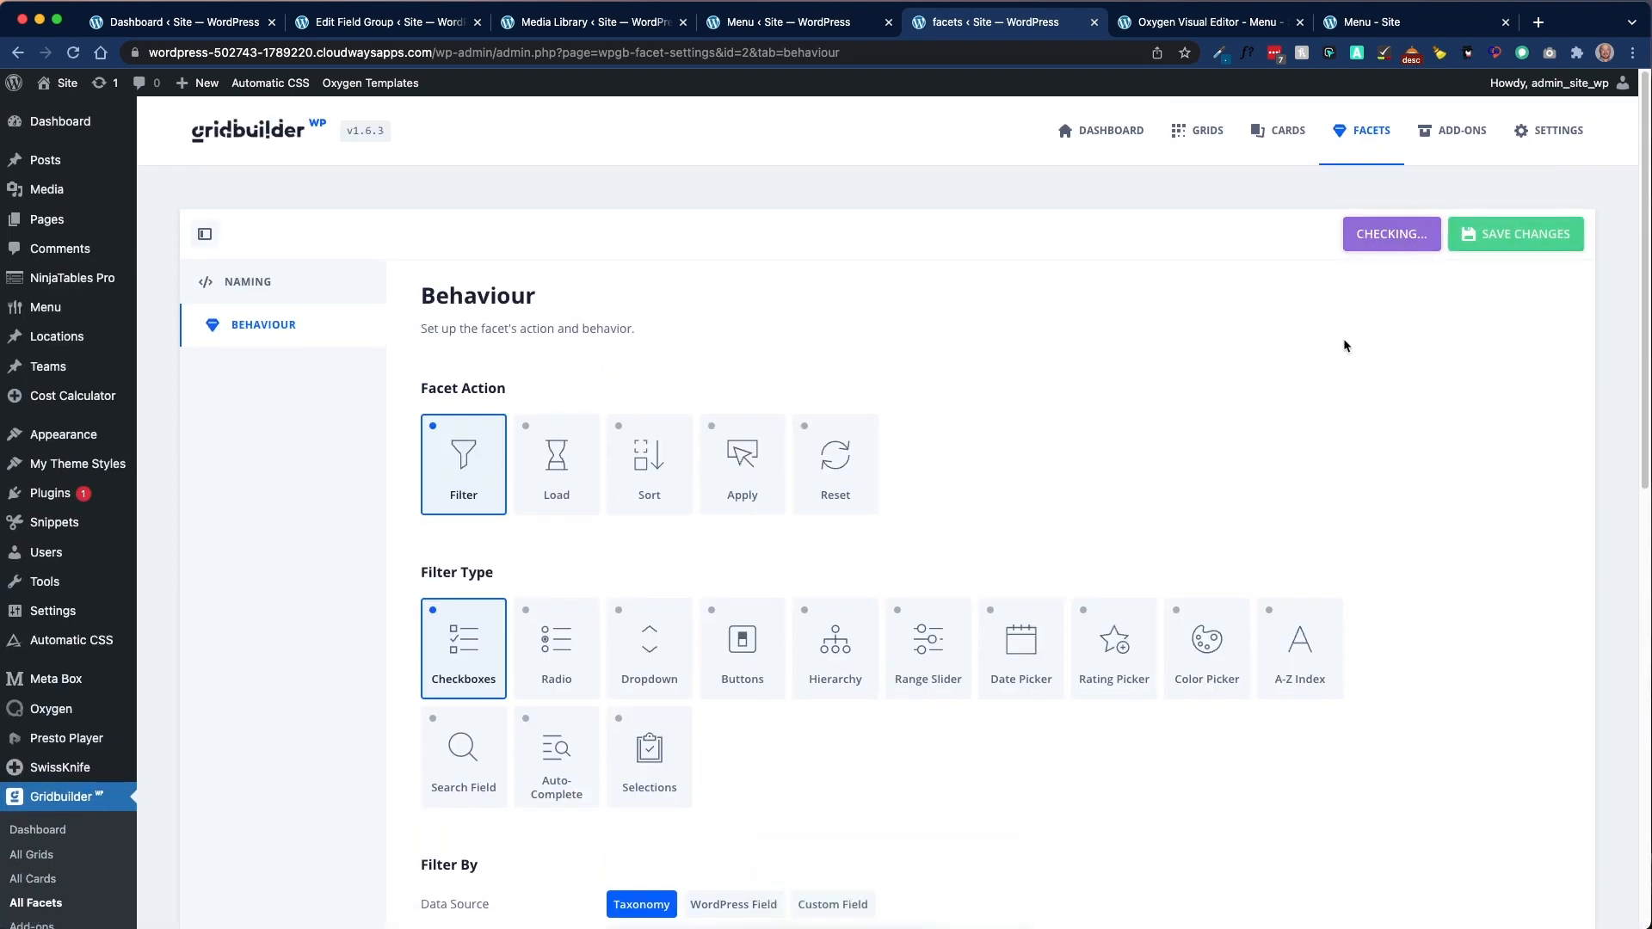
# Step: Open the Location facet's naming settings and compare its title with the filter heading on the live Menu page
pyautogui.click(1370, 143)
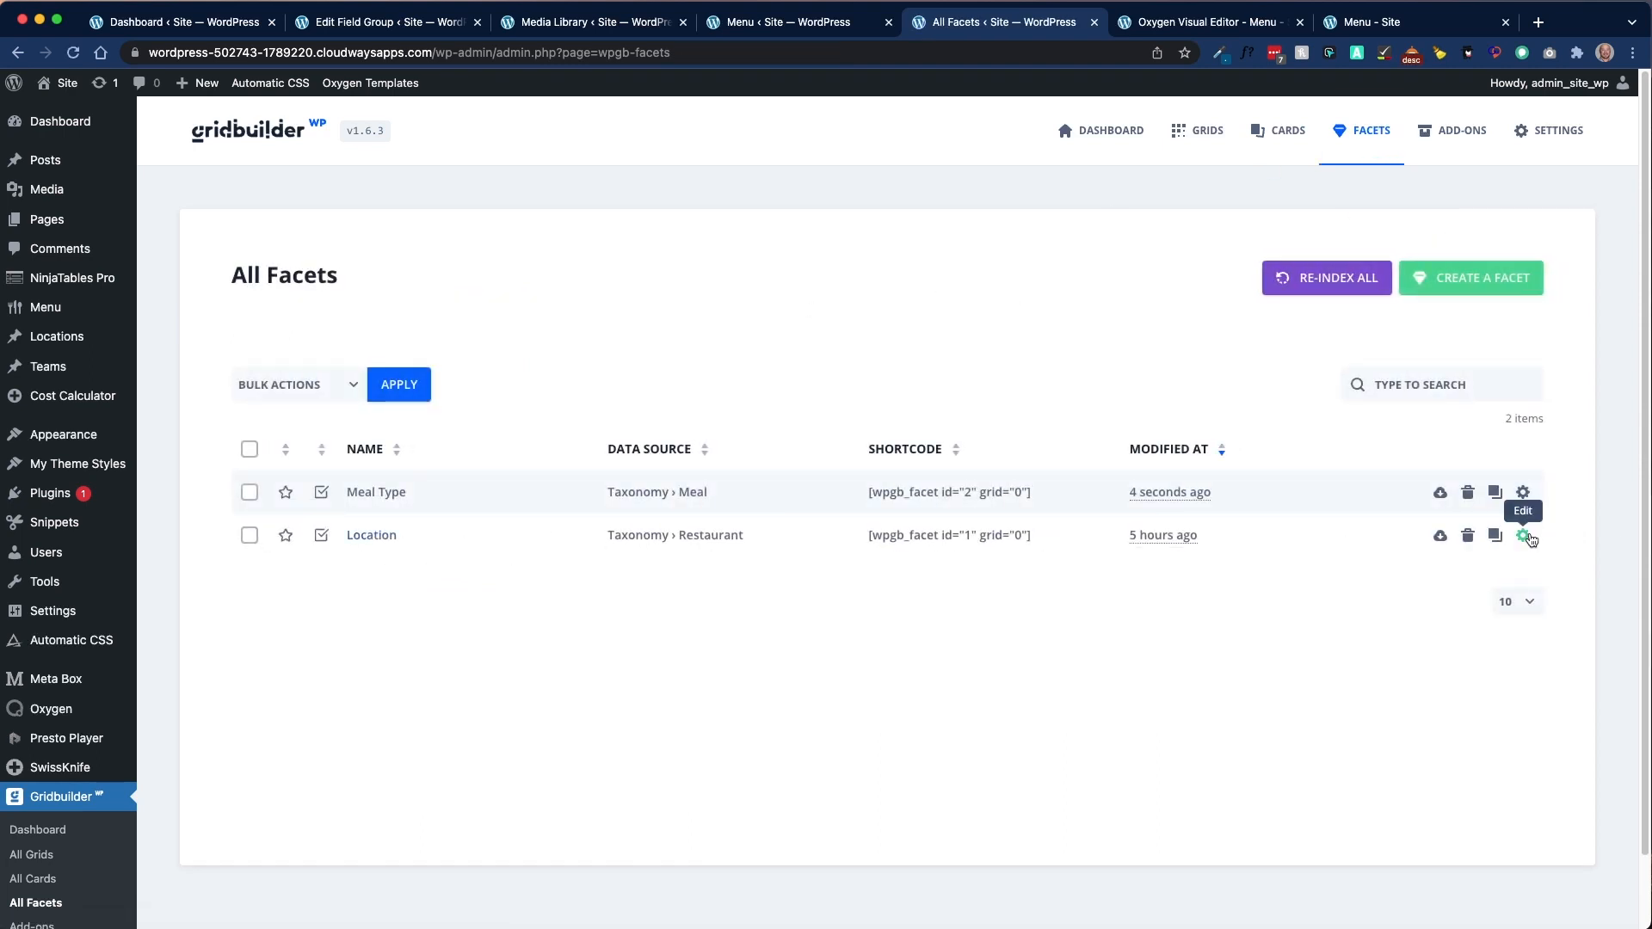
pyautogui.click(1523, 535)
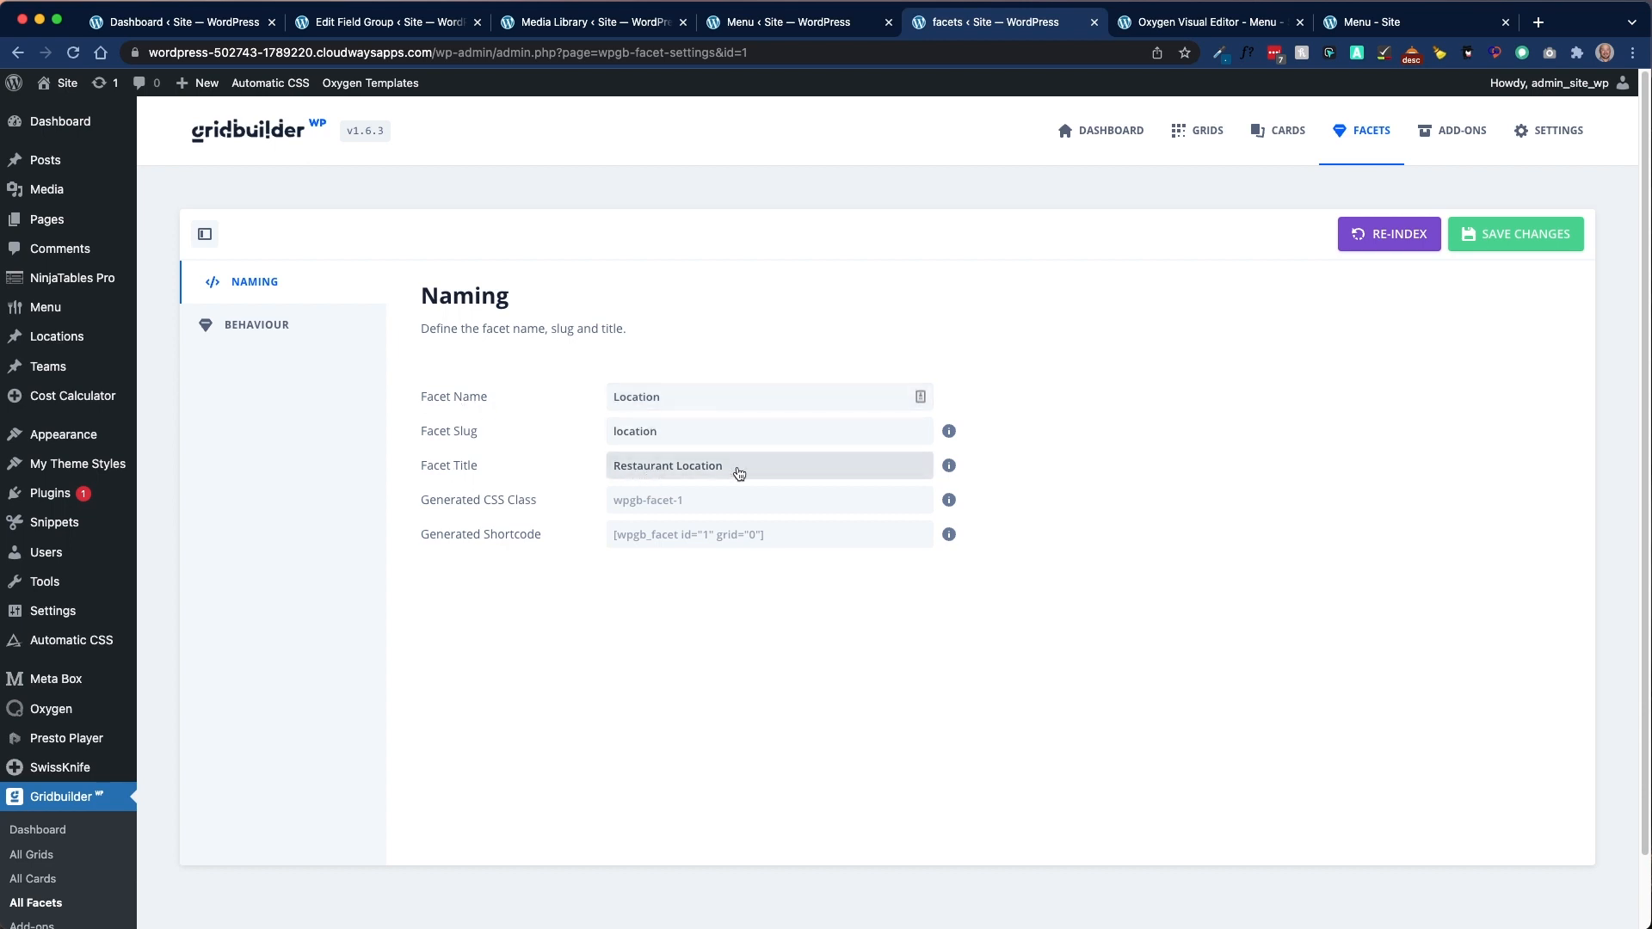
pyautogui.click(1362, 26)
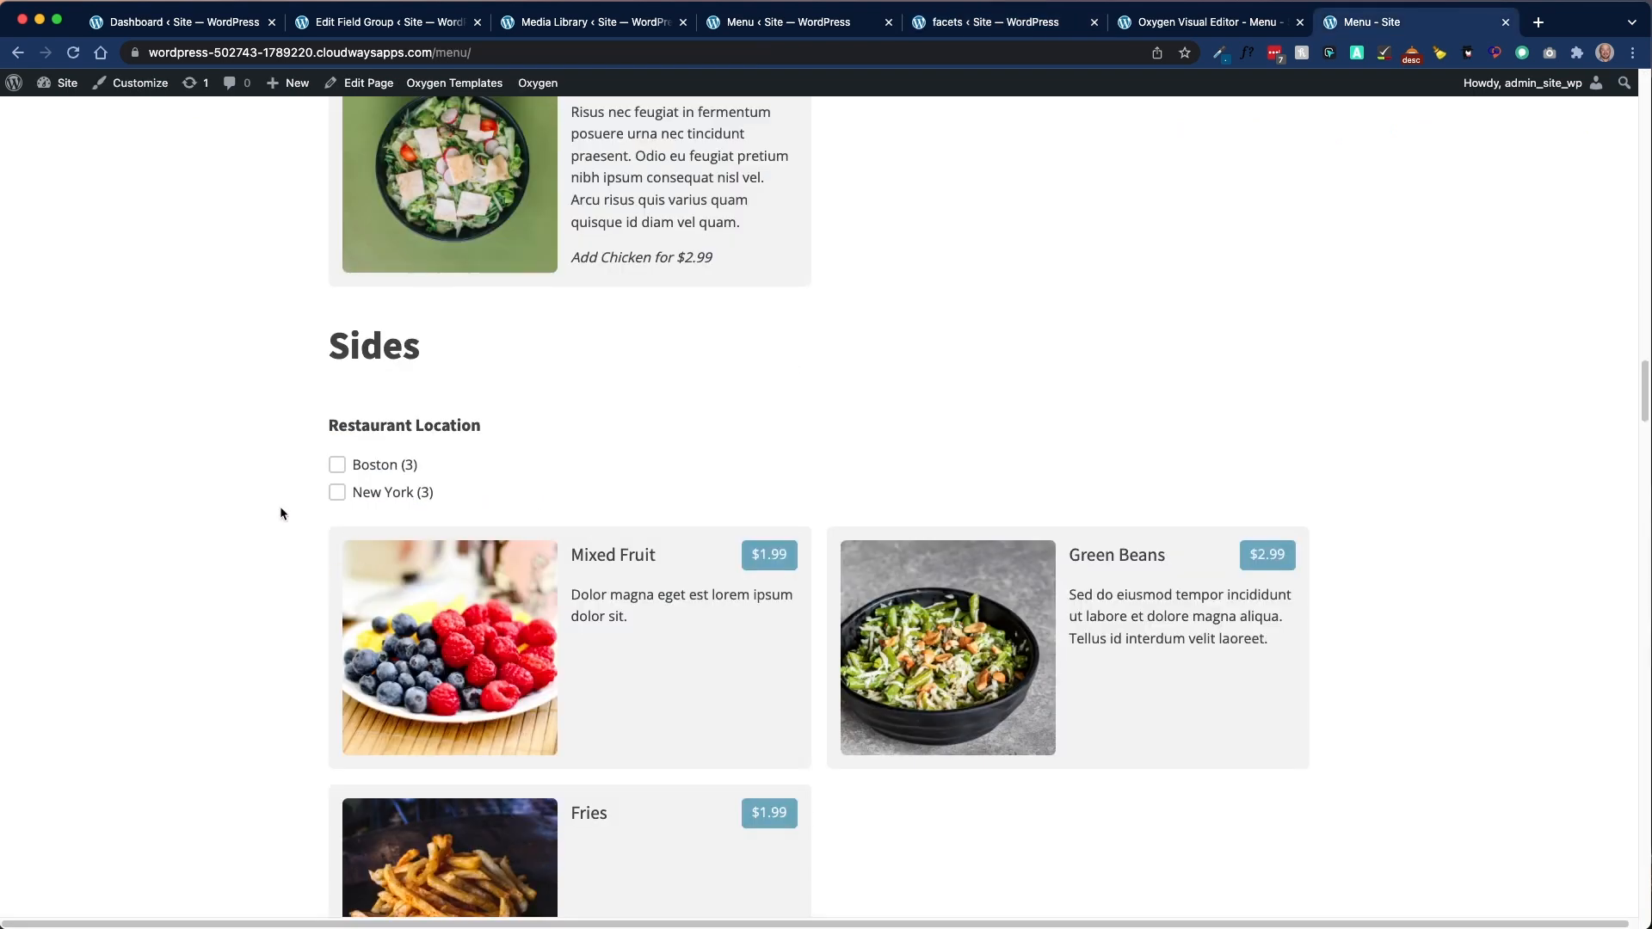
pyautogui.moveTo(519, 429); pyautogui.dragTo(277, 425)
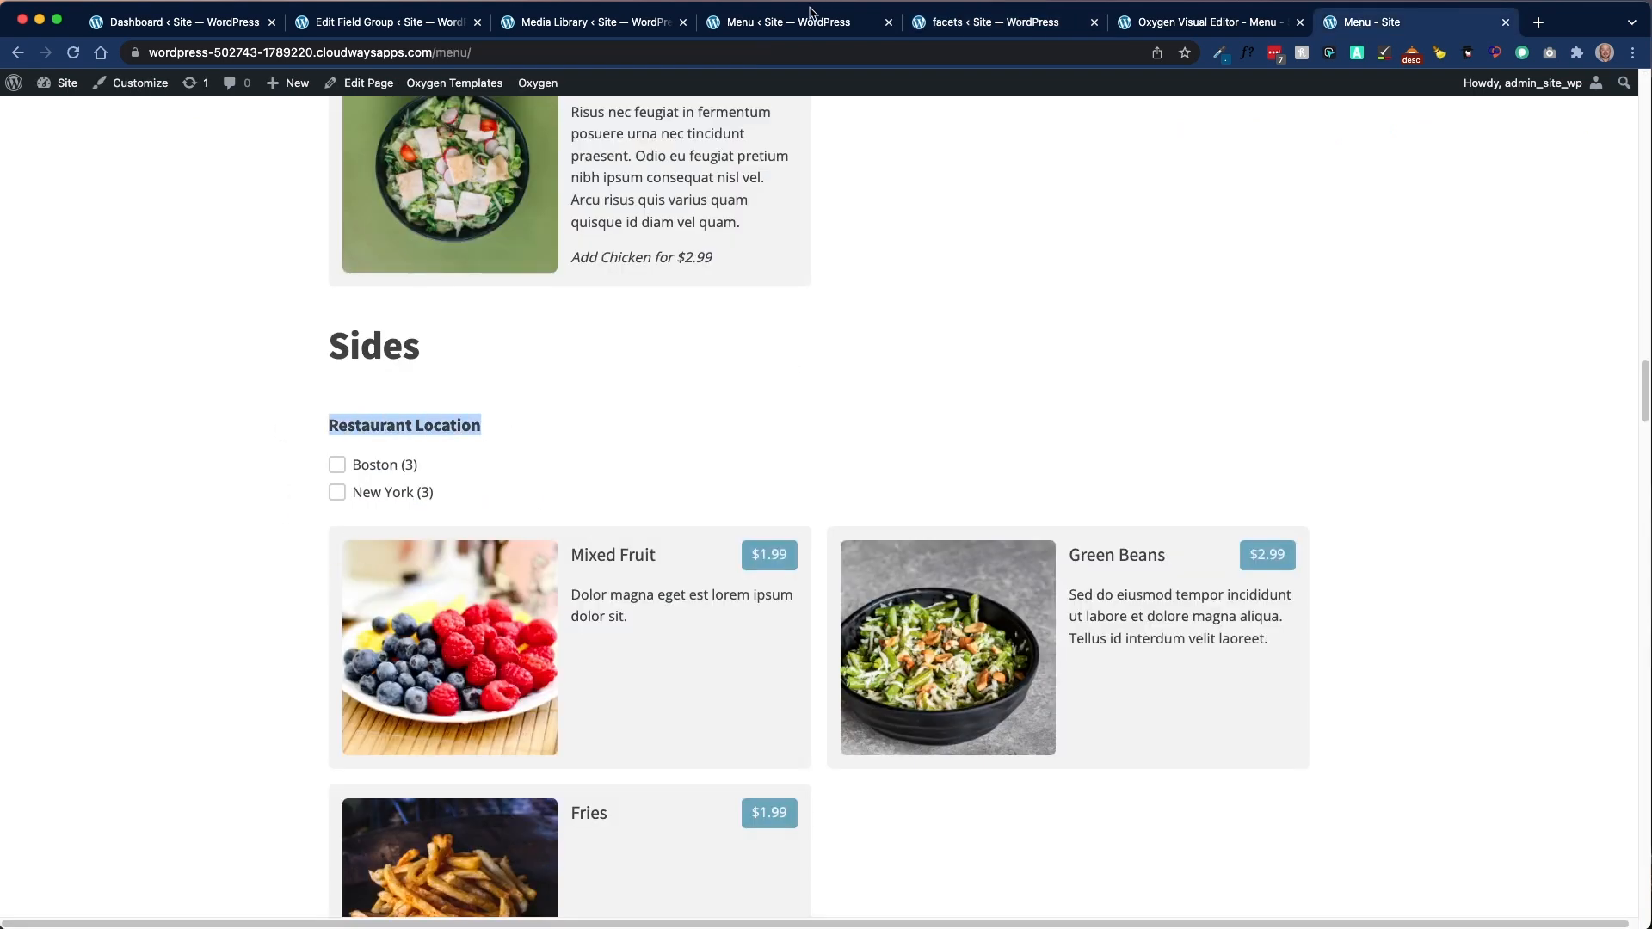
pyautogui.click(987, 27)
# Step: Review the Location facet's action, filter type and data source, keeping Restaurant as its taxonomy
pyautogui.click(256, 320)
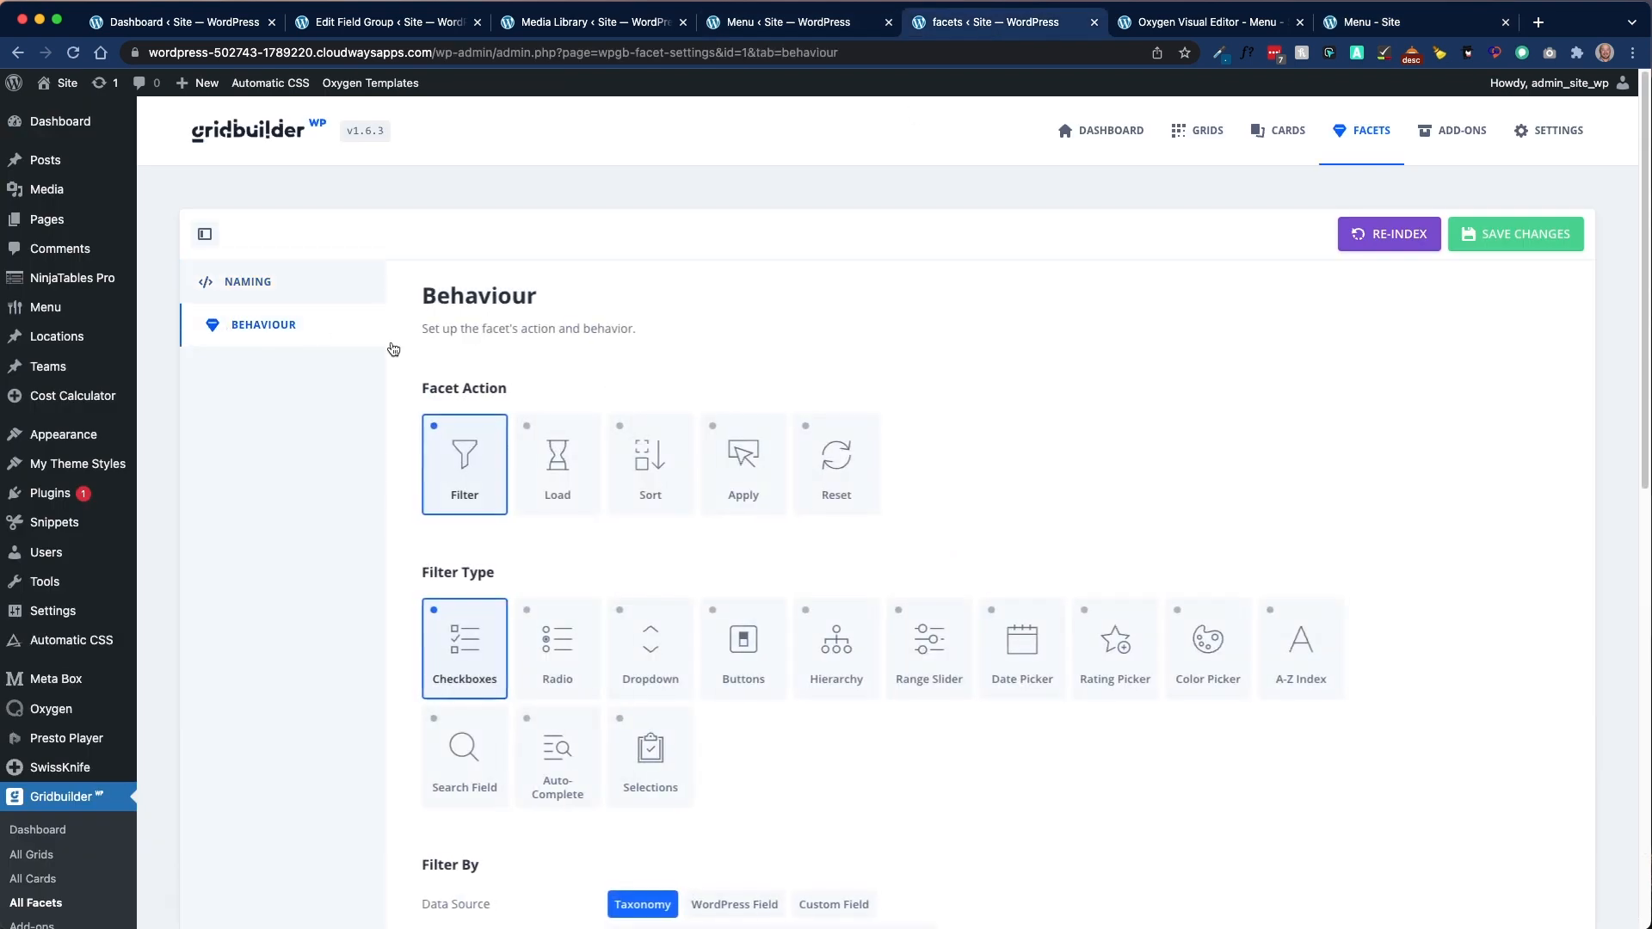
pyautogui.scroll(-1, 486, 509)
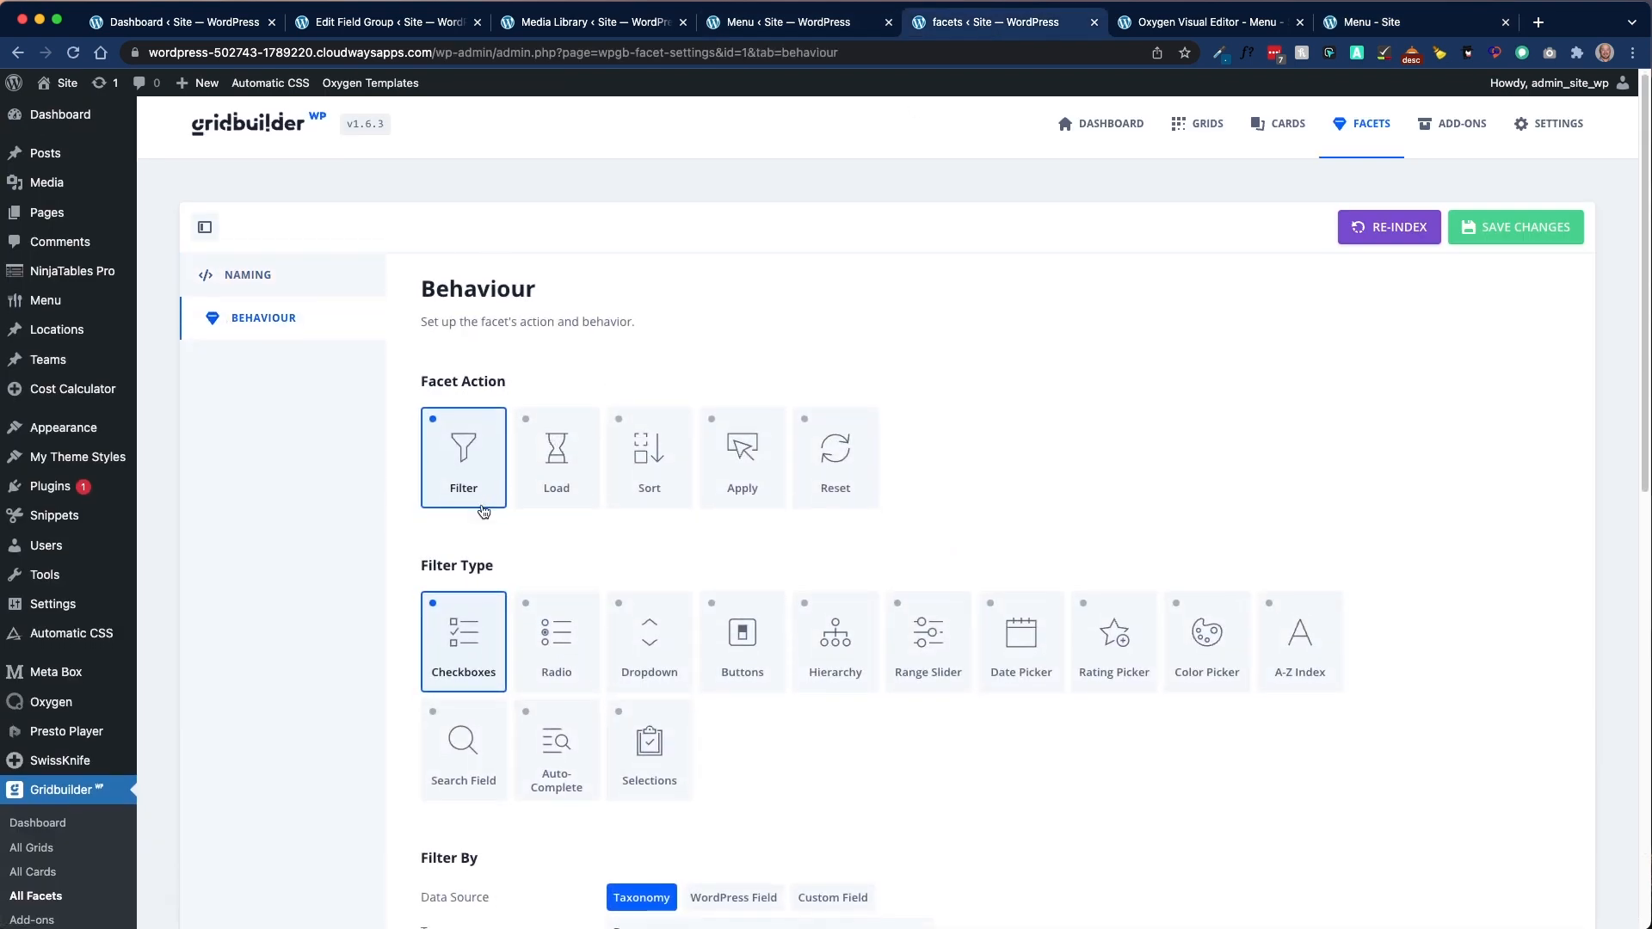
pyautogui.scroll(-2, 484, 512)
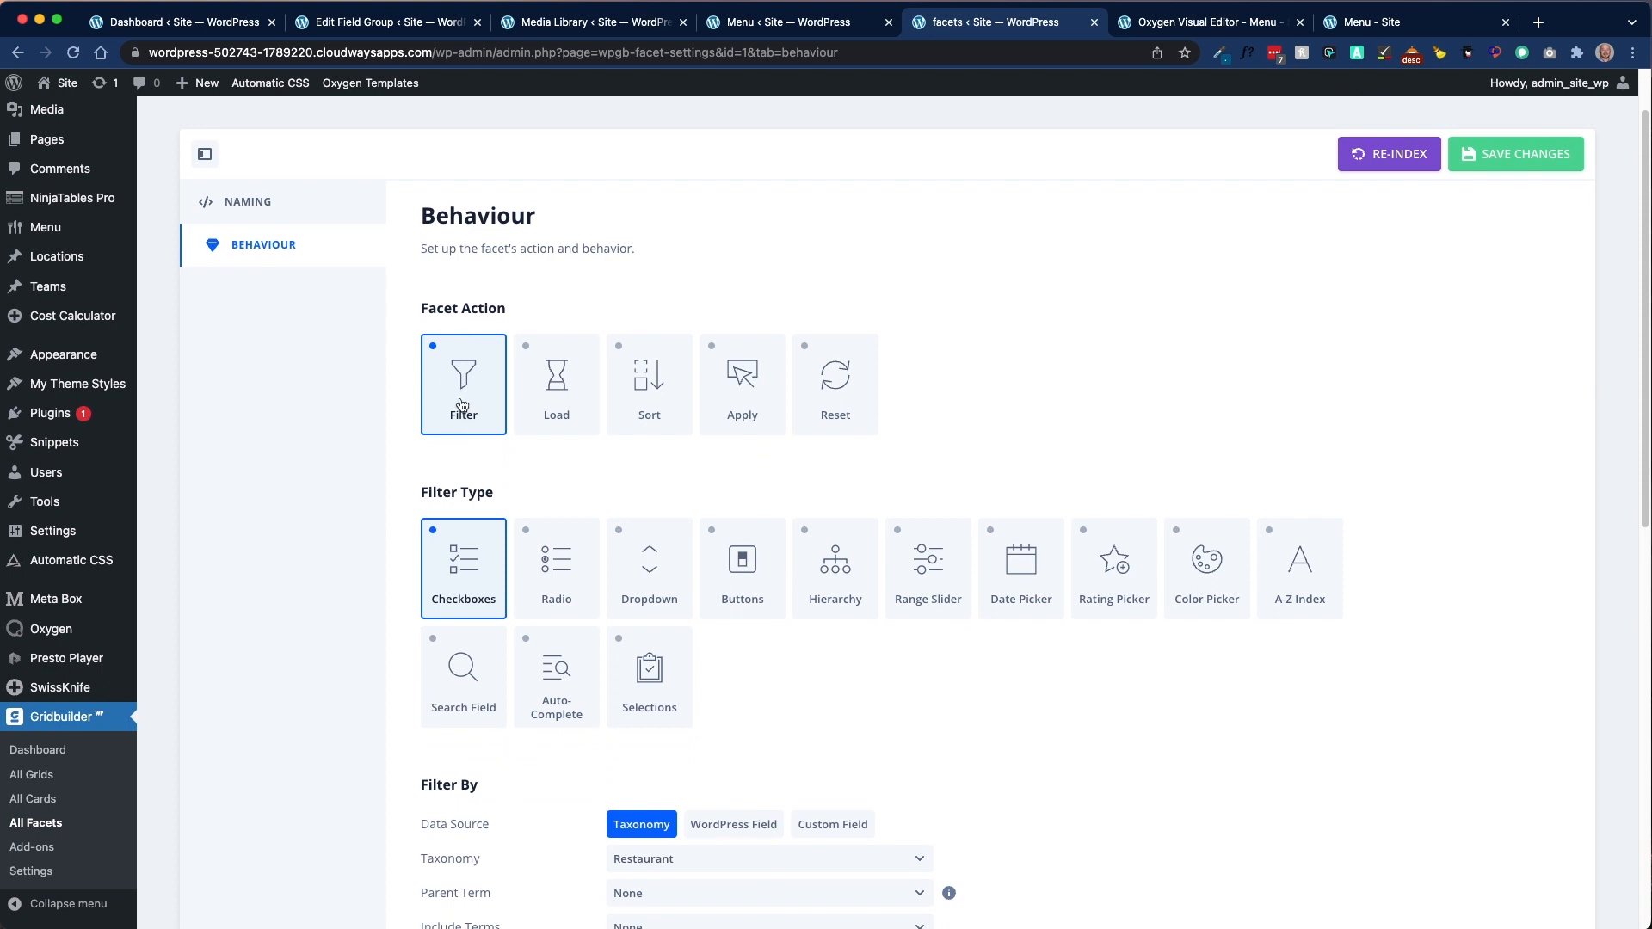
pyautogui.scroll(-5, 463, 405)
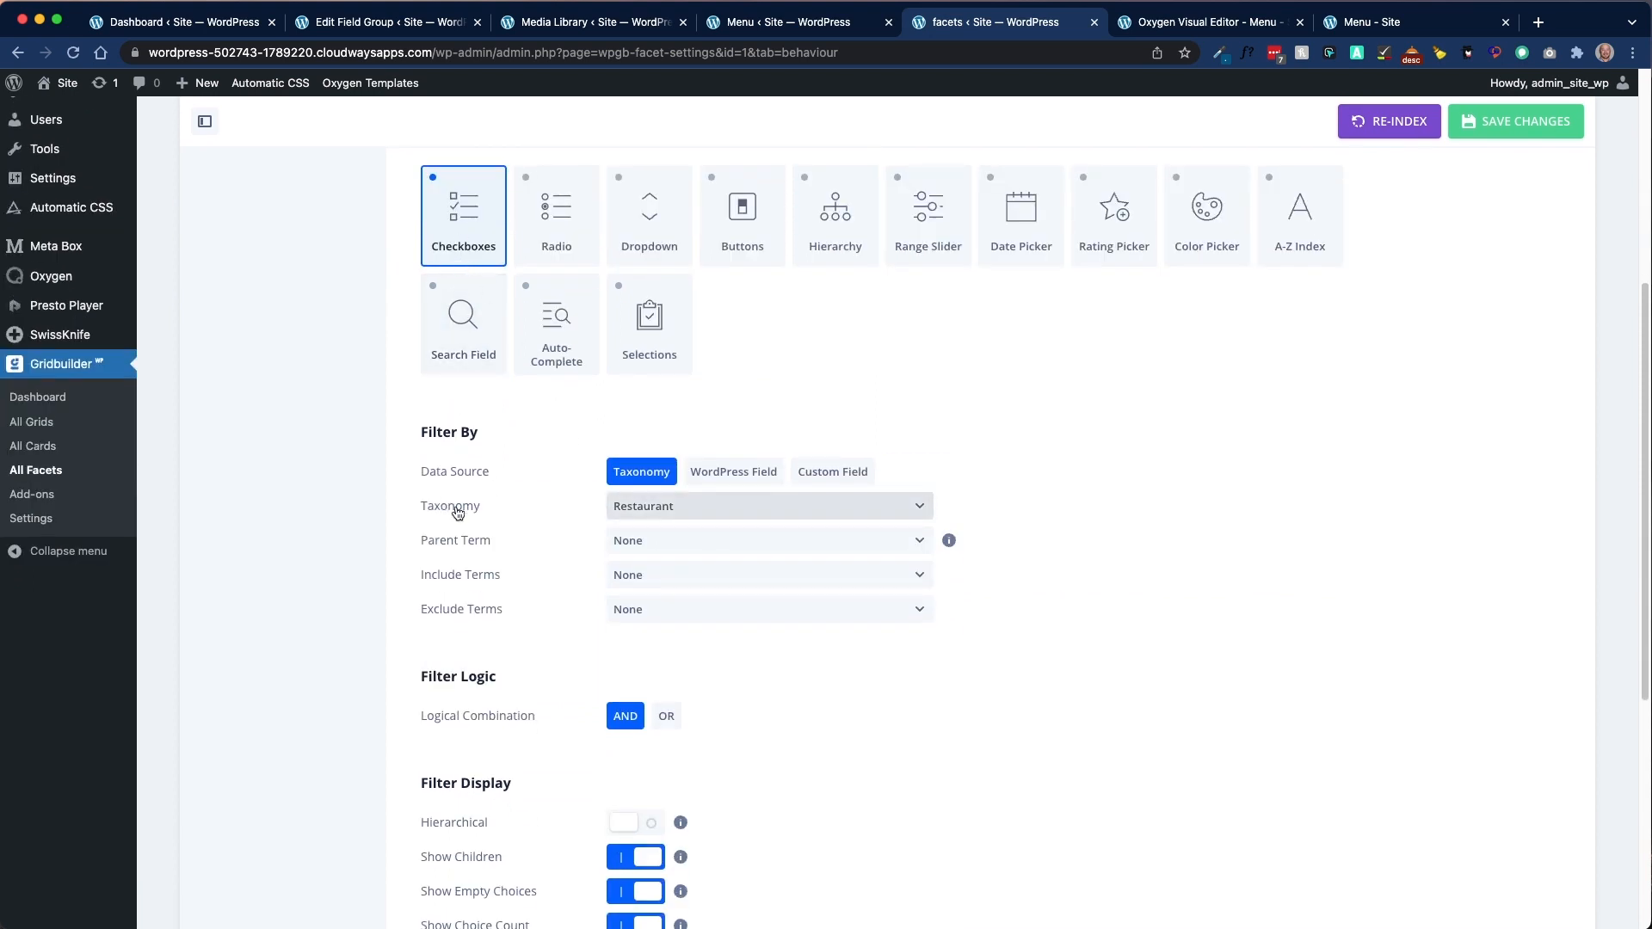
pyautogui.click(725, 517)
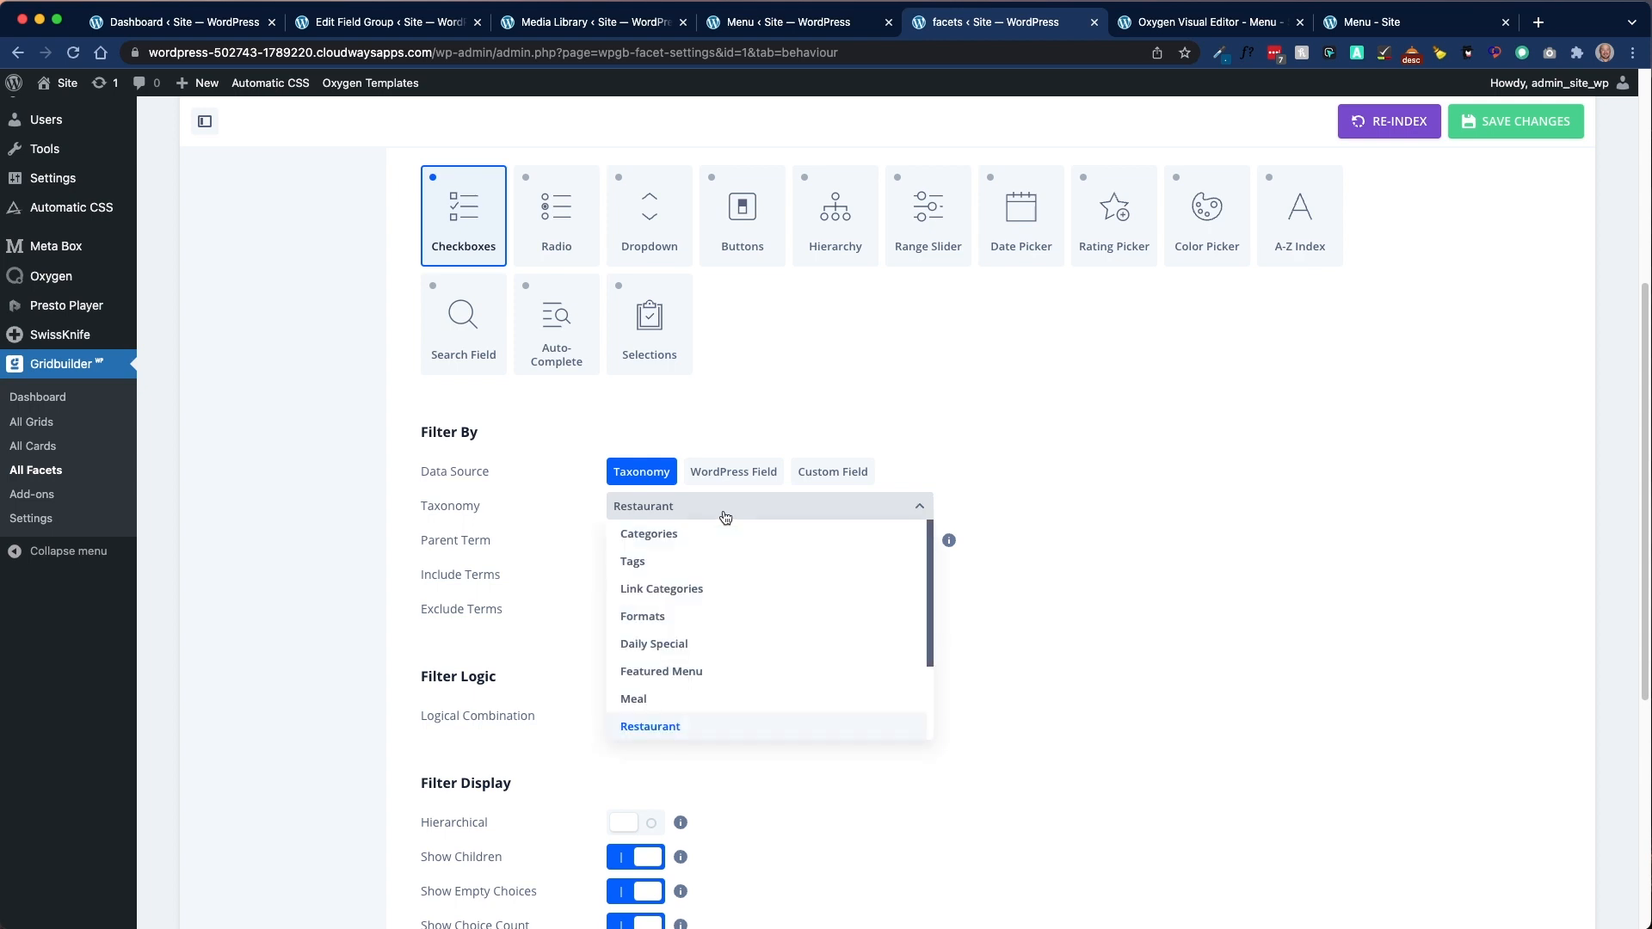
pyautogui.scroll(-1, 714, 671)
pyautogui.click(694, 643)
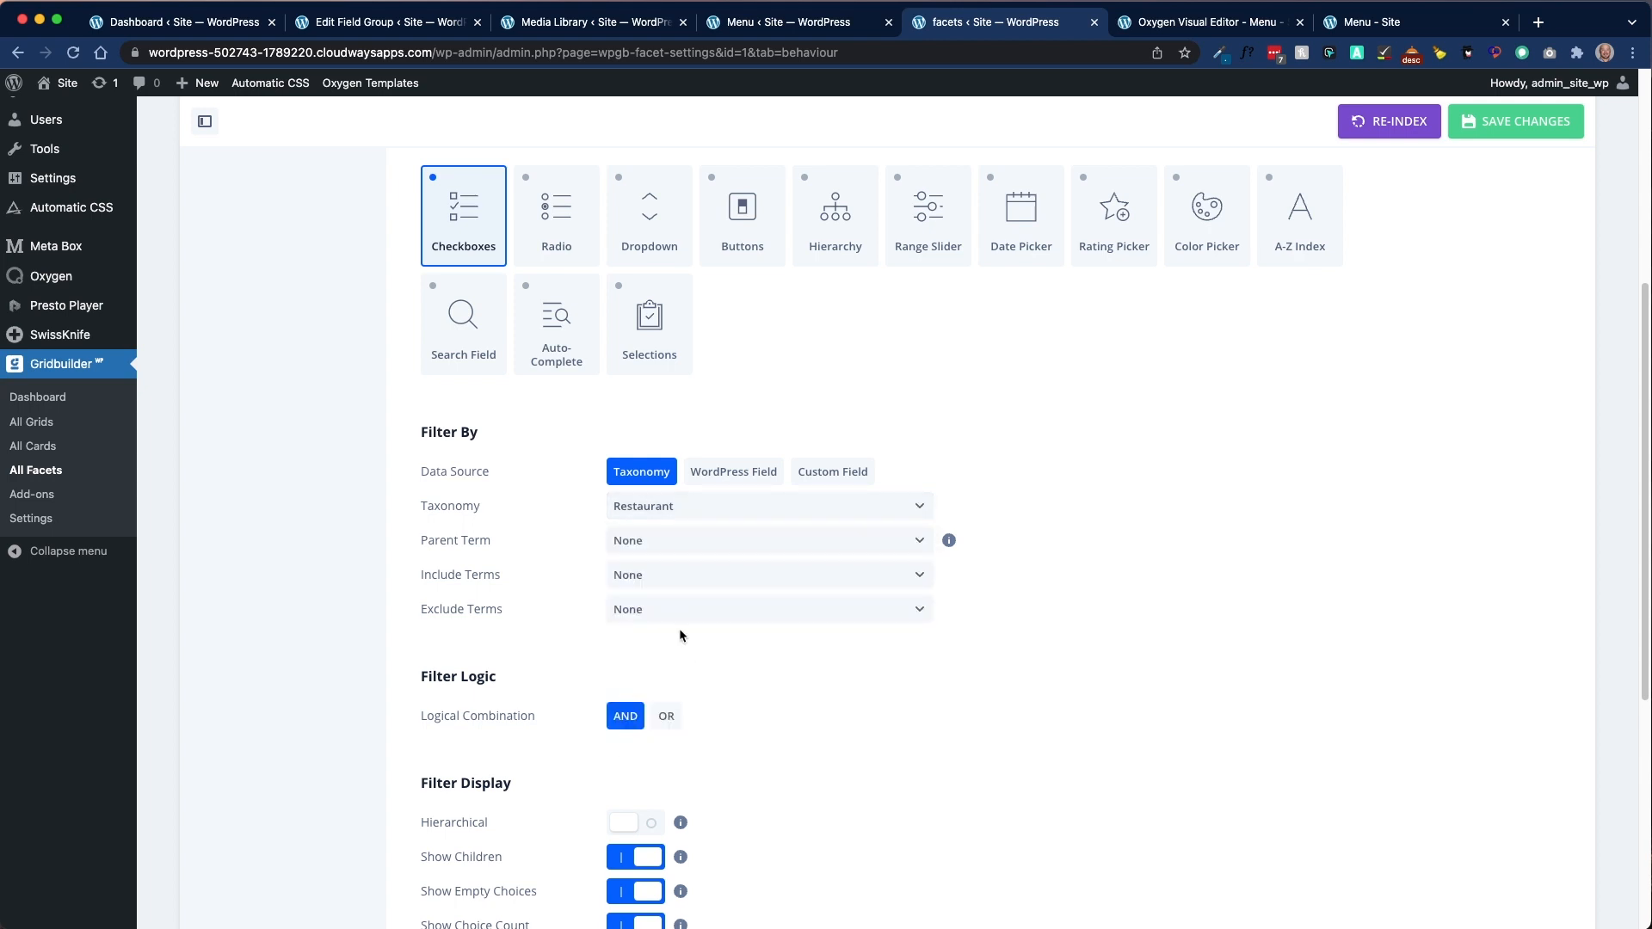
# Step: Check the Location facet's filter logic, display and choice settings, and save the facet
pyautogui.scroll(-2, 545, 597)
pyautogui.scroll(-4, 546, 601)
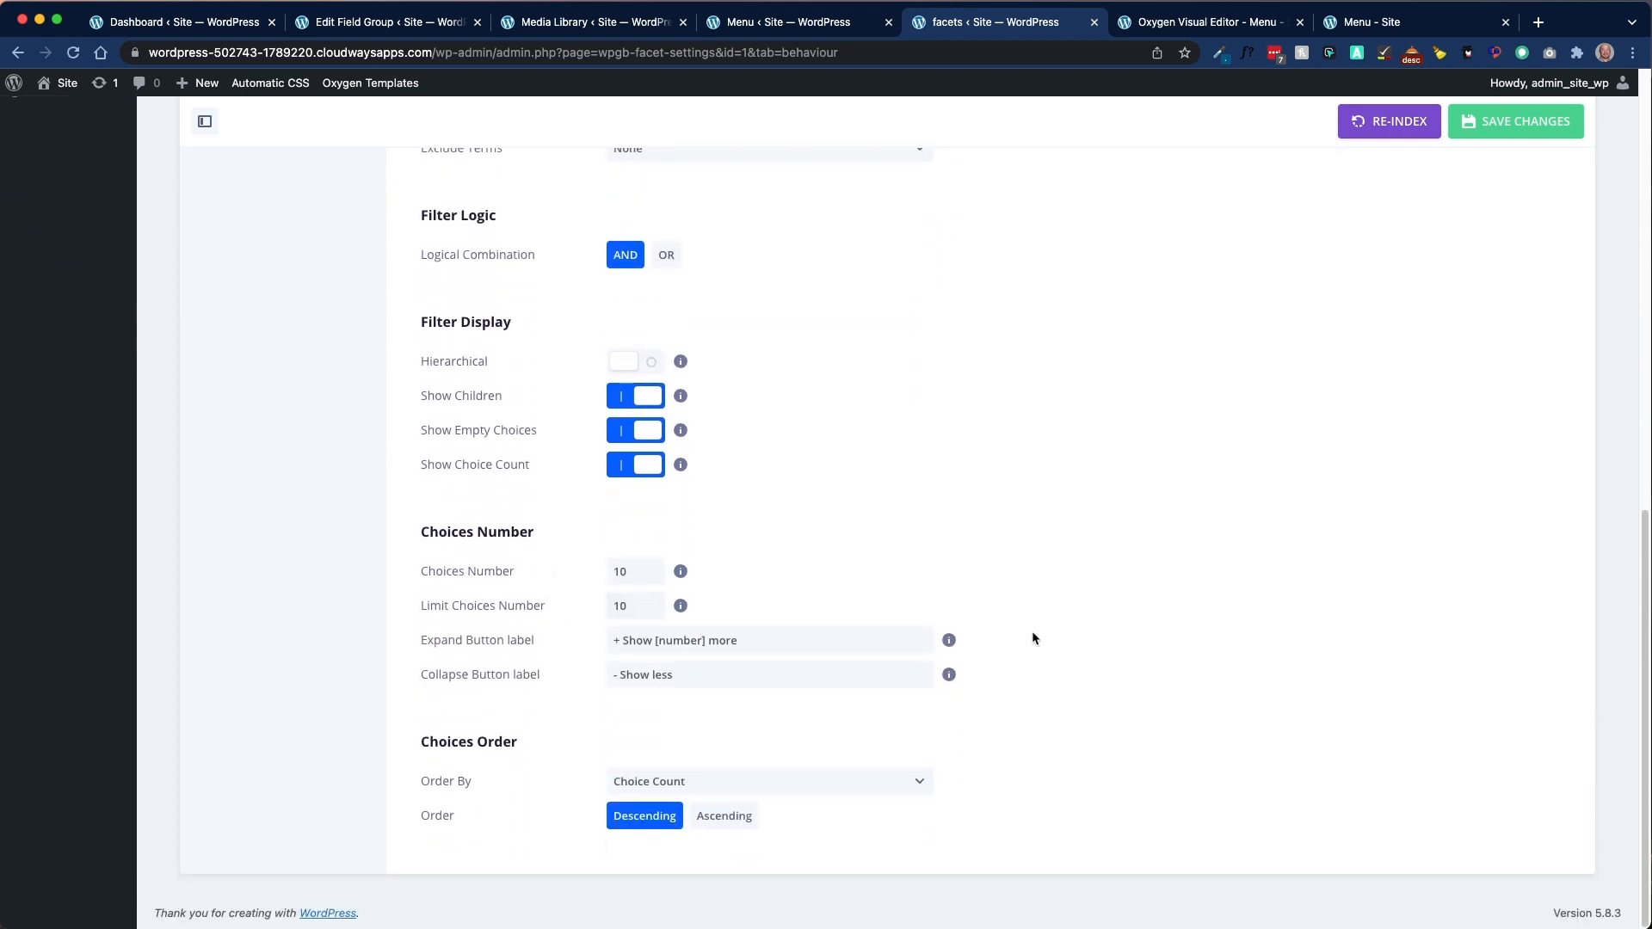
pyautogui.scroll(10, 1032, 631)
pyautogui.click(1513, 218)
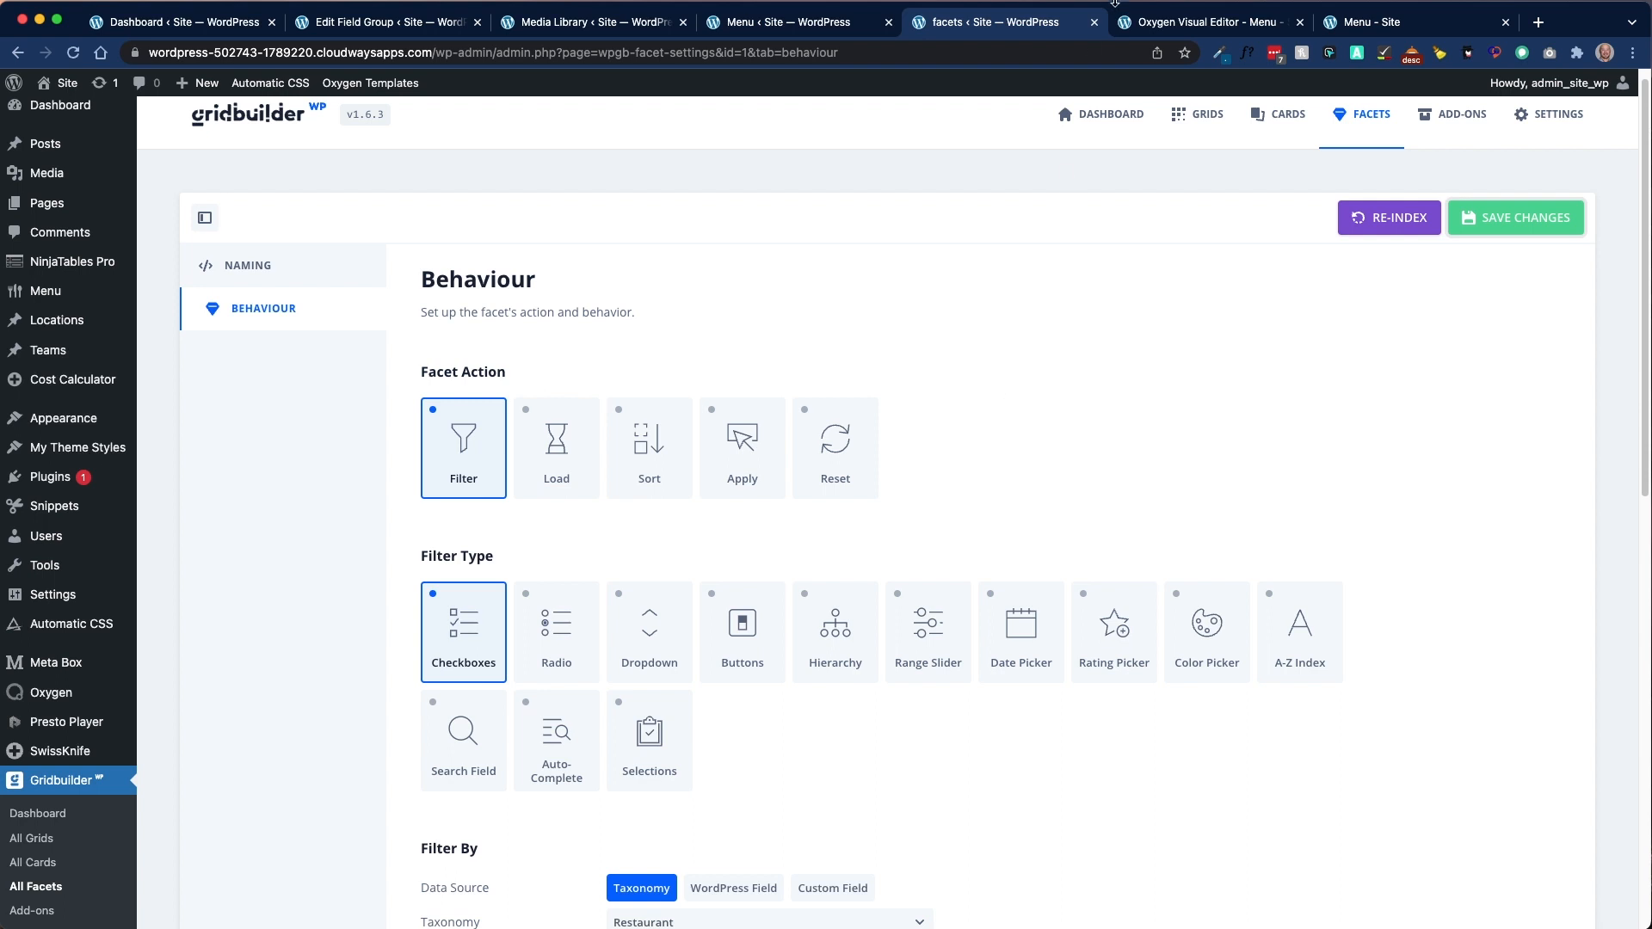
# Step: Switch to the Menu page in the Oxygen editor and inspect the Breakfast Section and the div directly inside it
pyautogui.click(1237, 26)
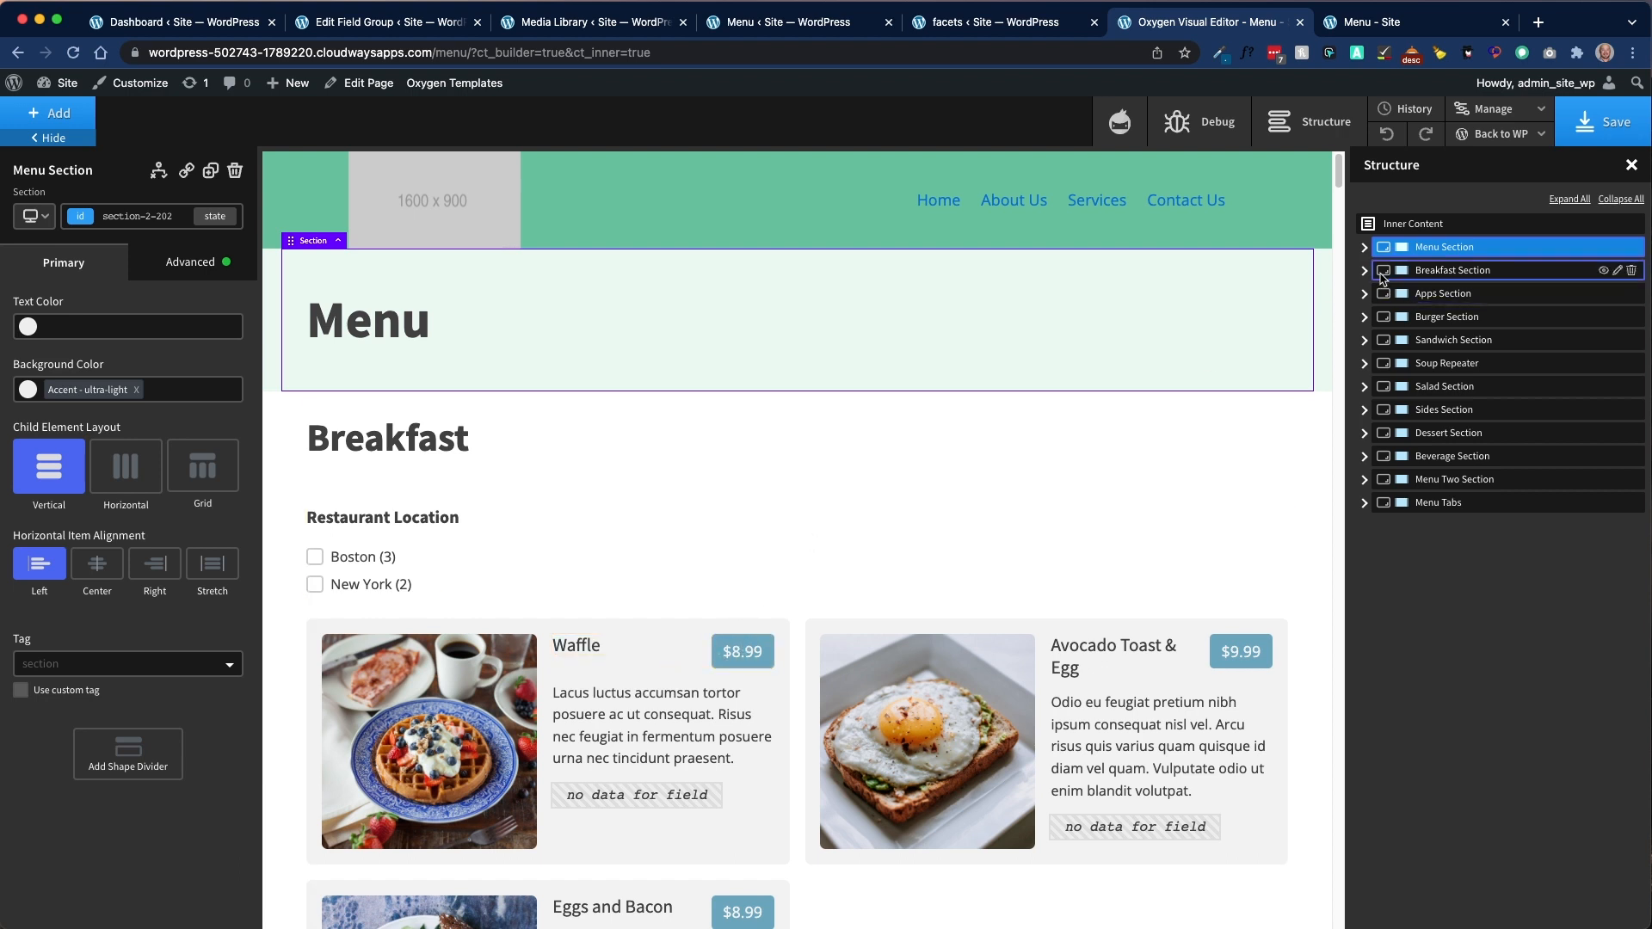
pyautogui.click(1364, 270)
pyautogui.click(1531, 273)
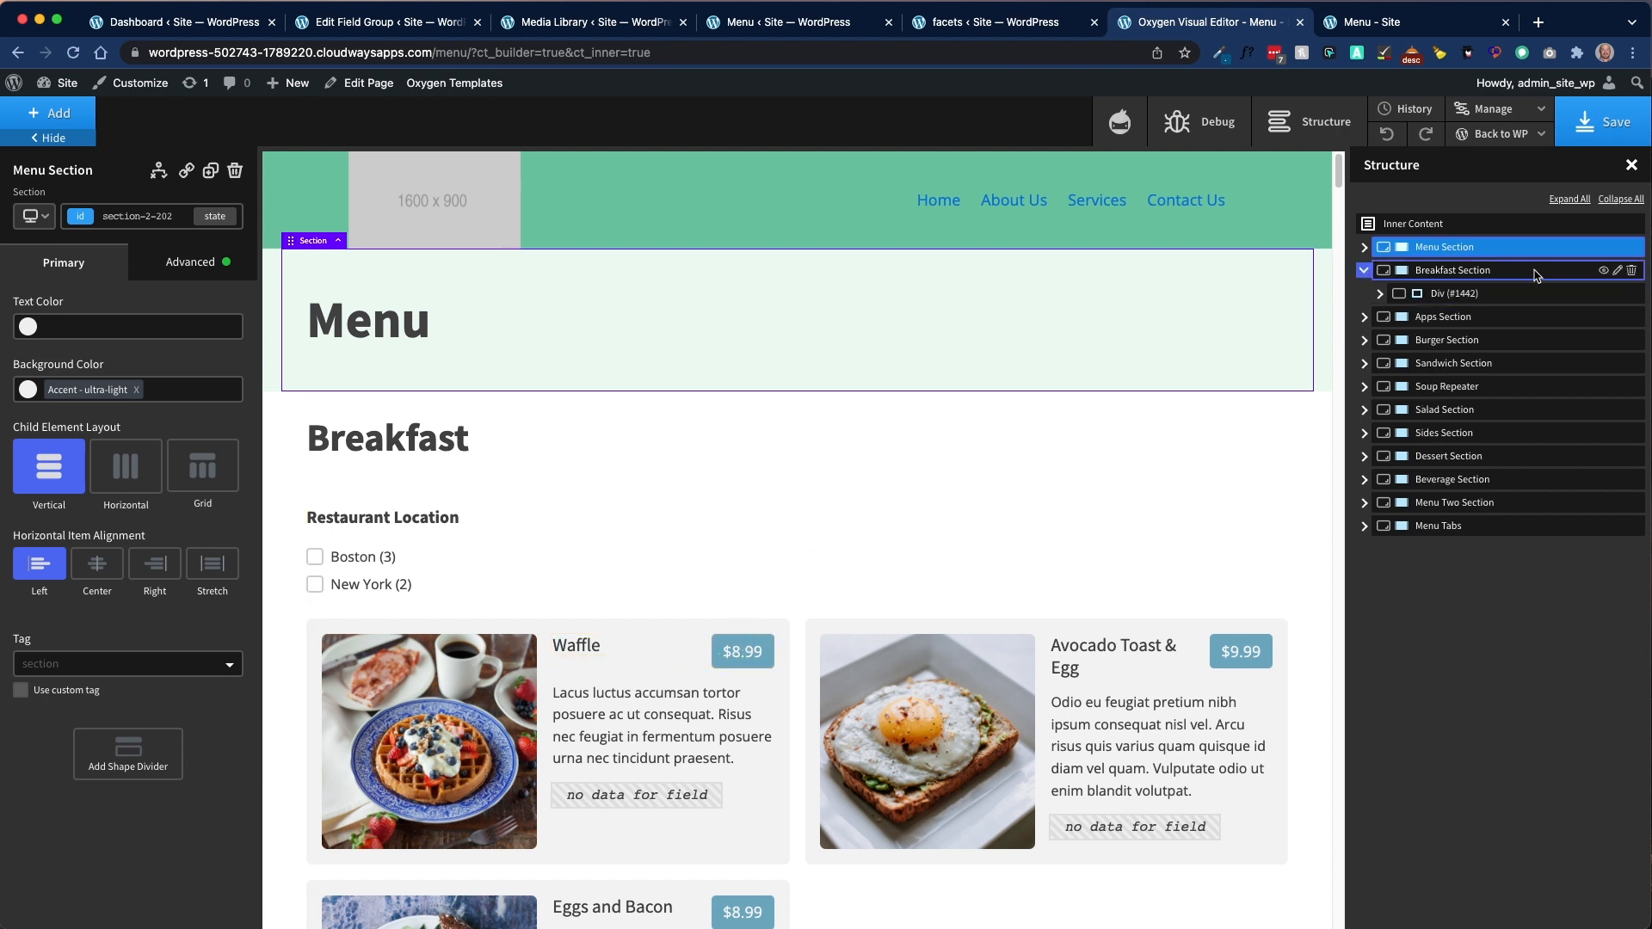
pyautogui.scroll(-4, 664, 516)
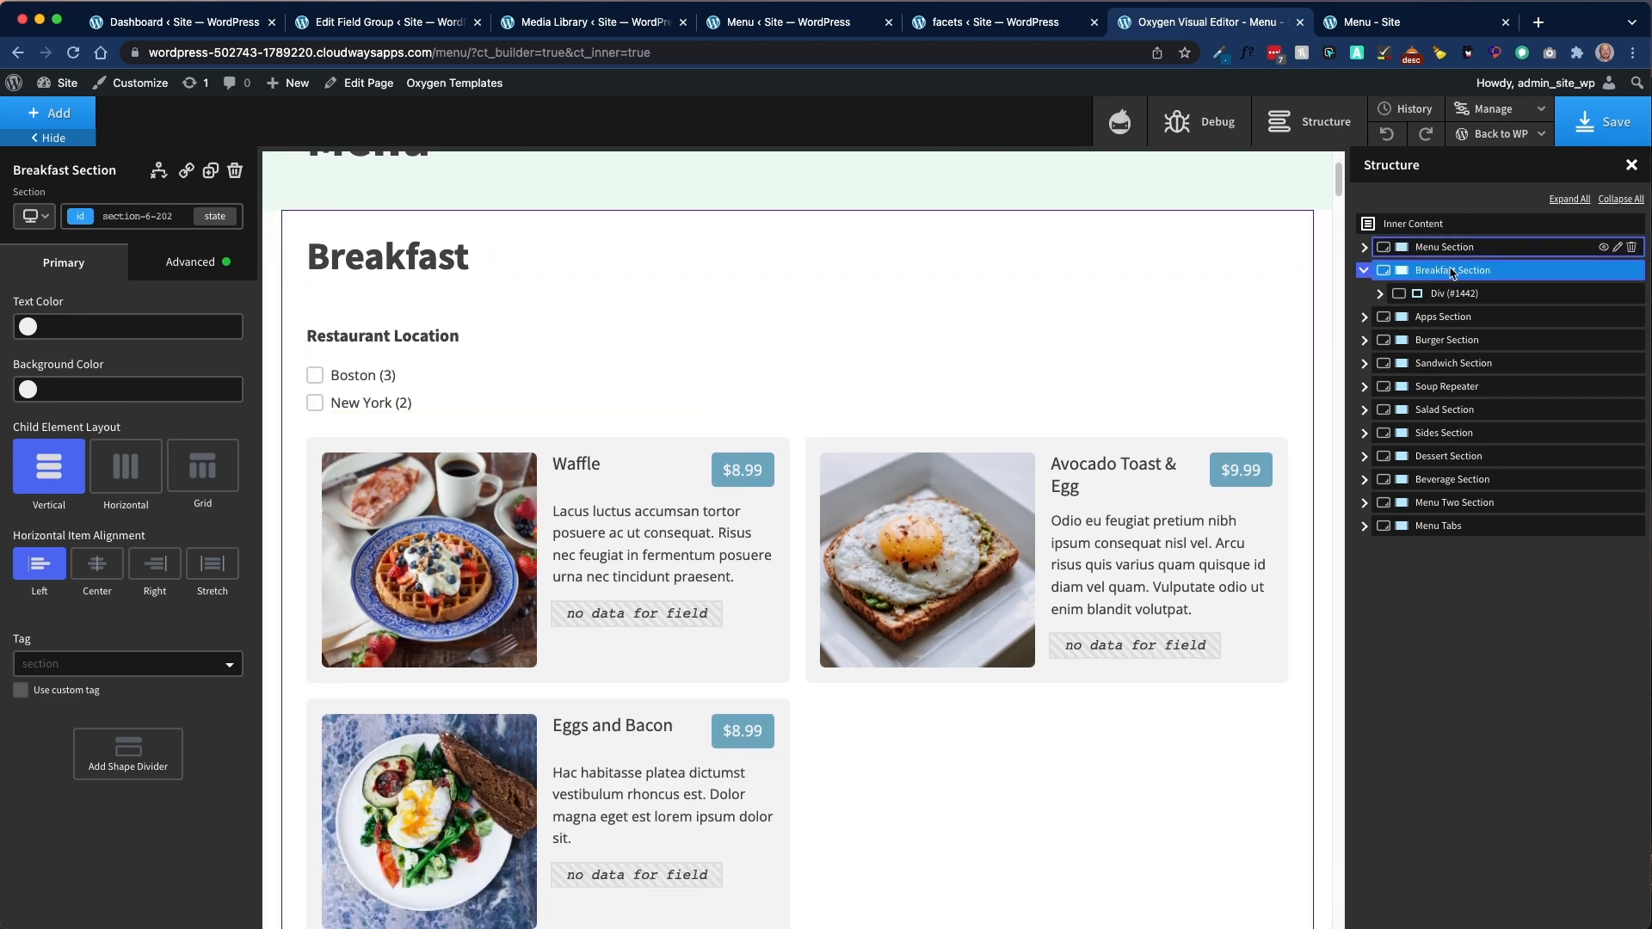
pyautogui.click(1381, 294)
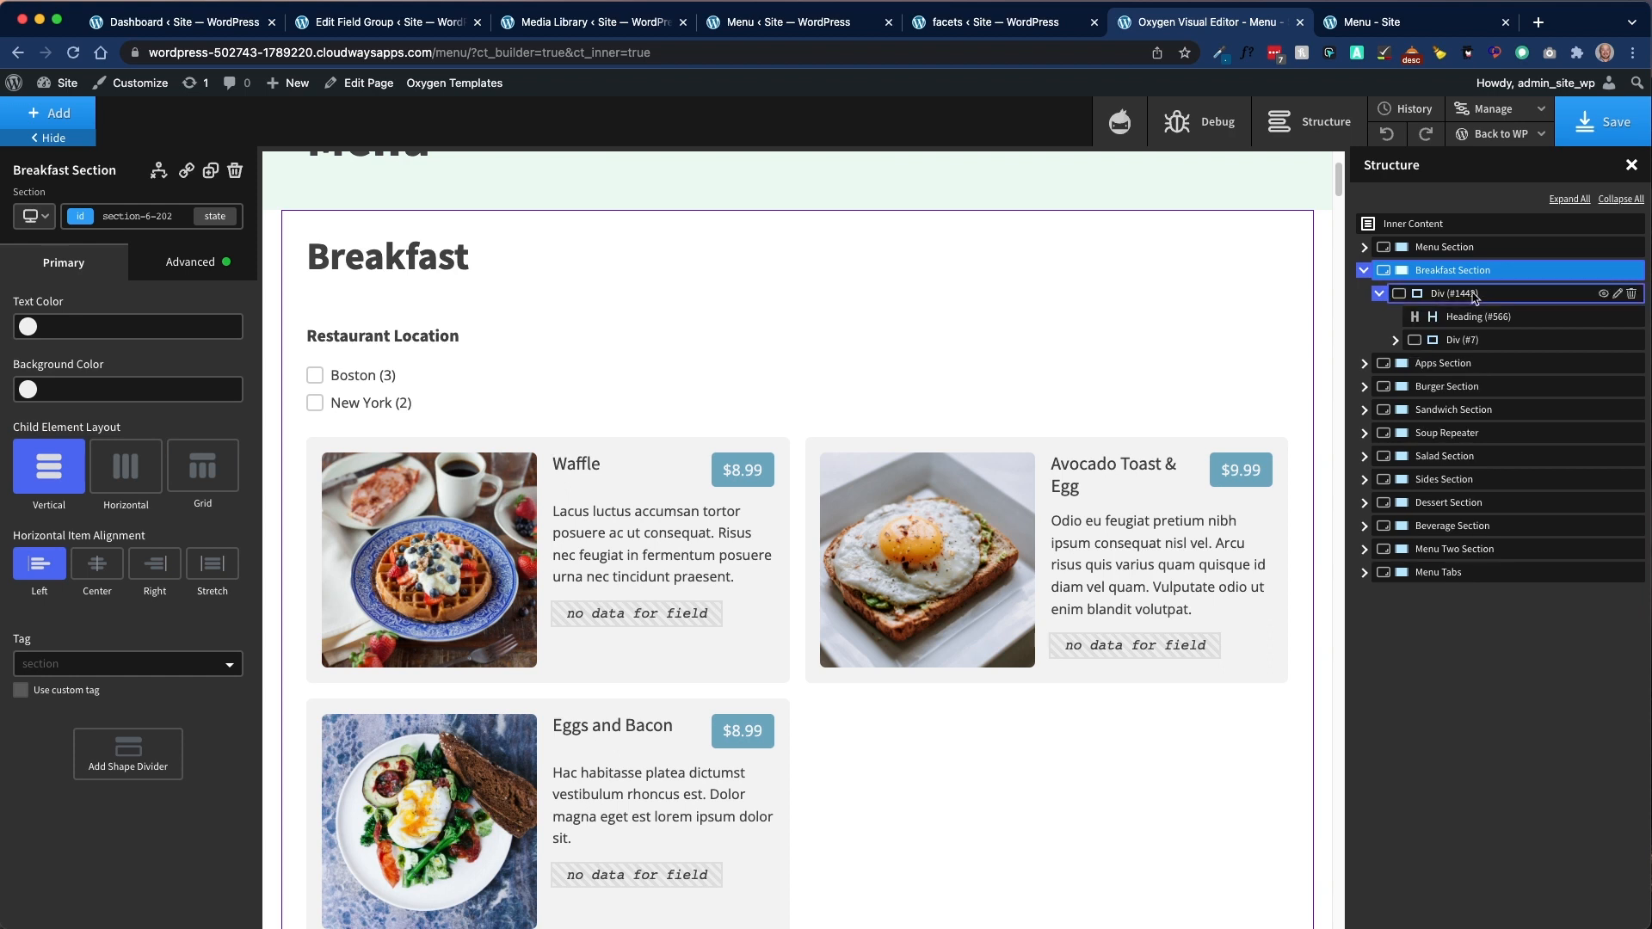
pyautogui.click(1484, 294)
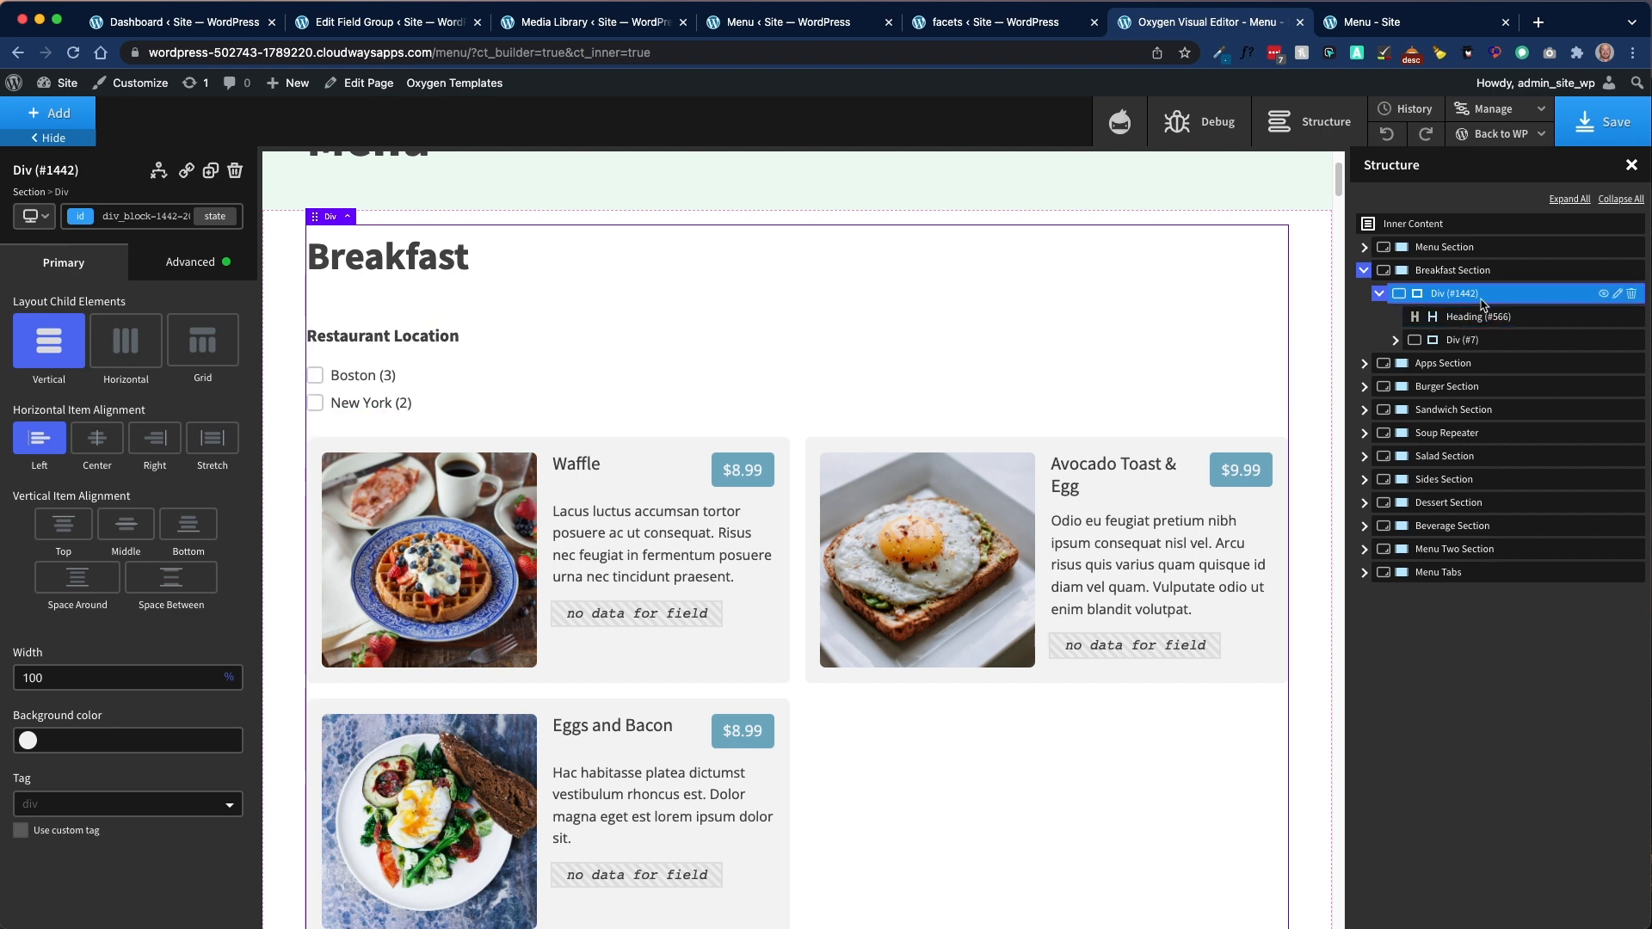
# Step: Inspect the Breakfast heading and the nested div beside it, and show the settings of the facet element inside that div
pyautogui.click(1489, 325)
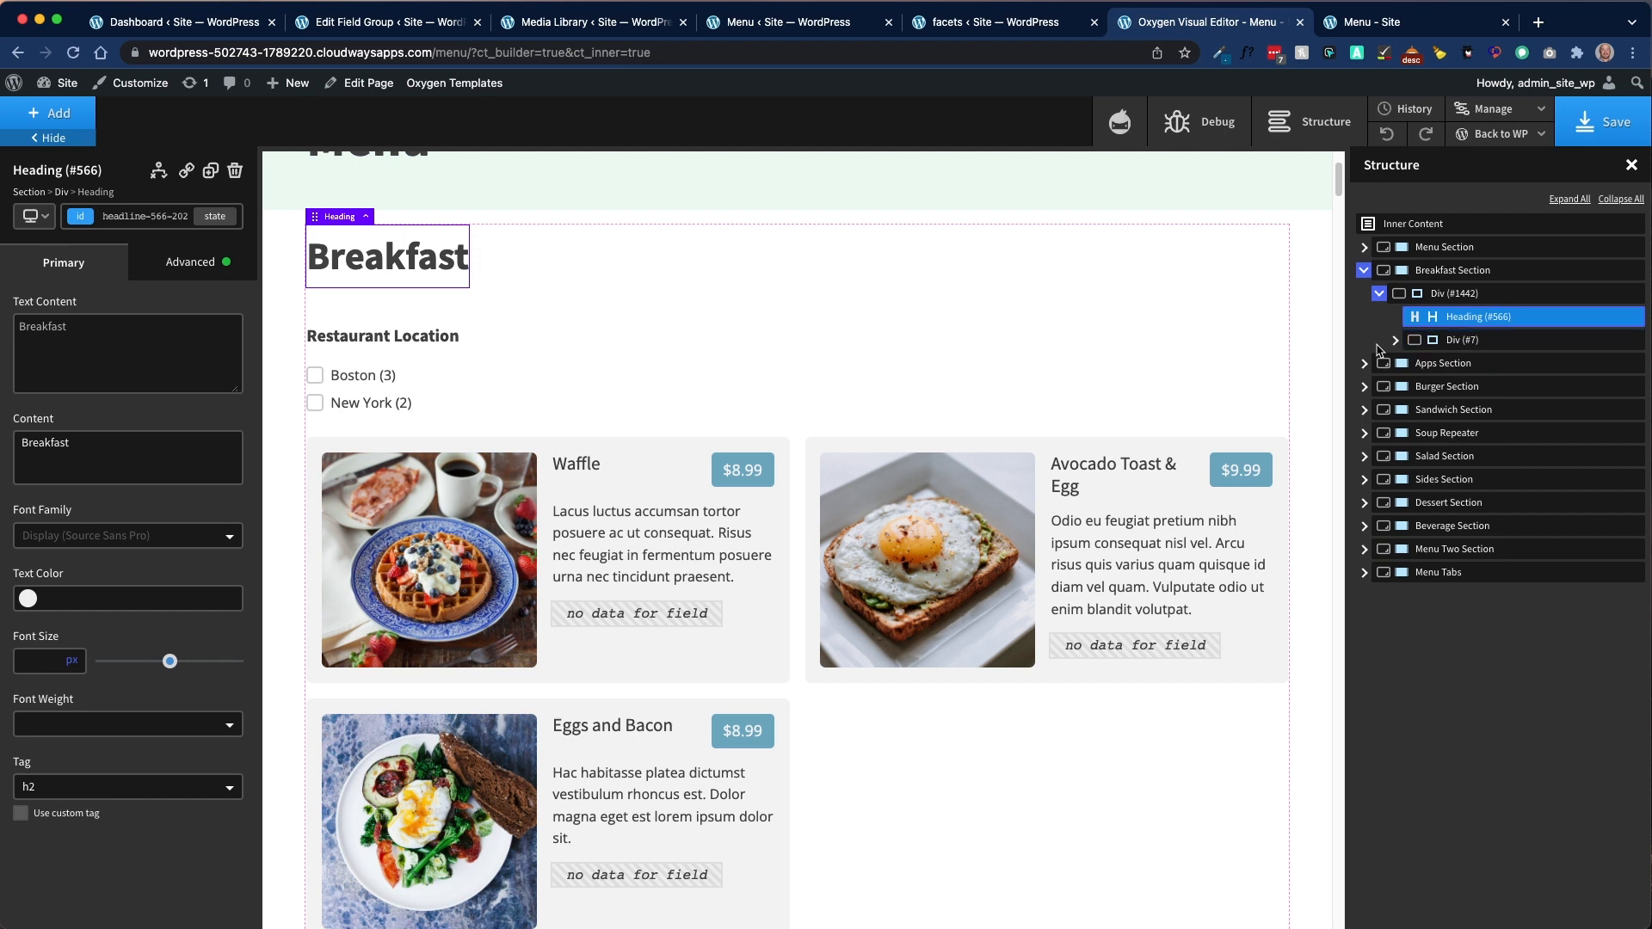
pyautogui.click(1485, 342)
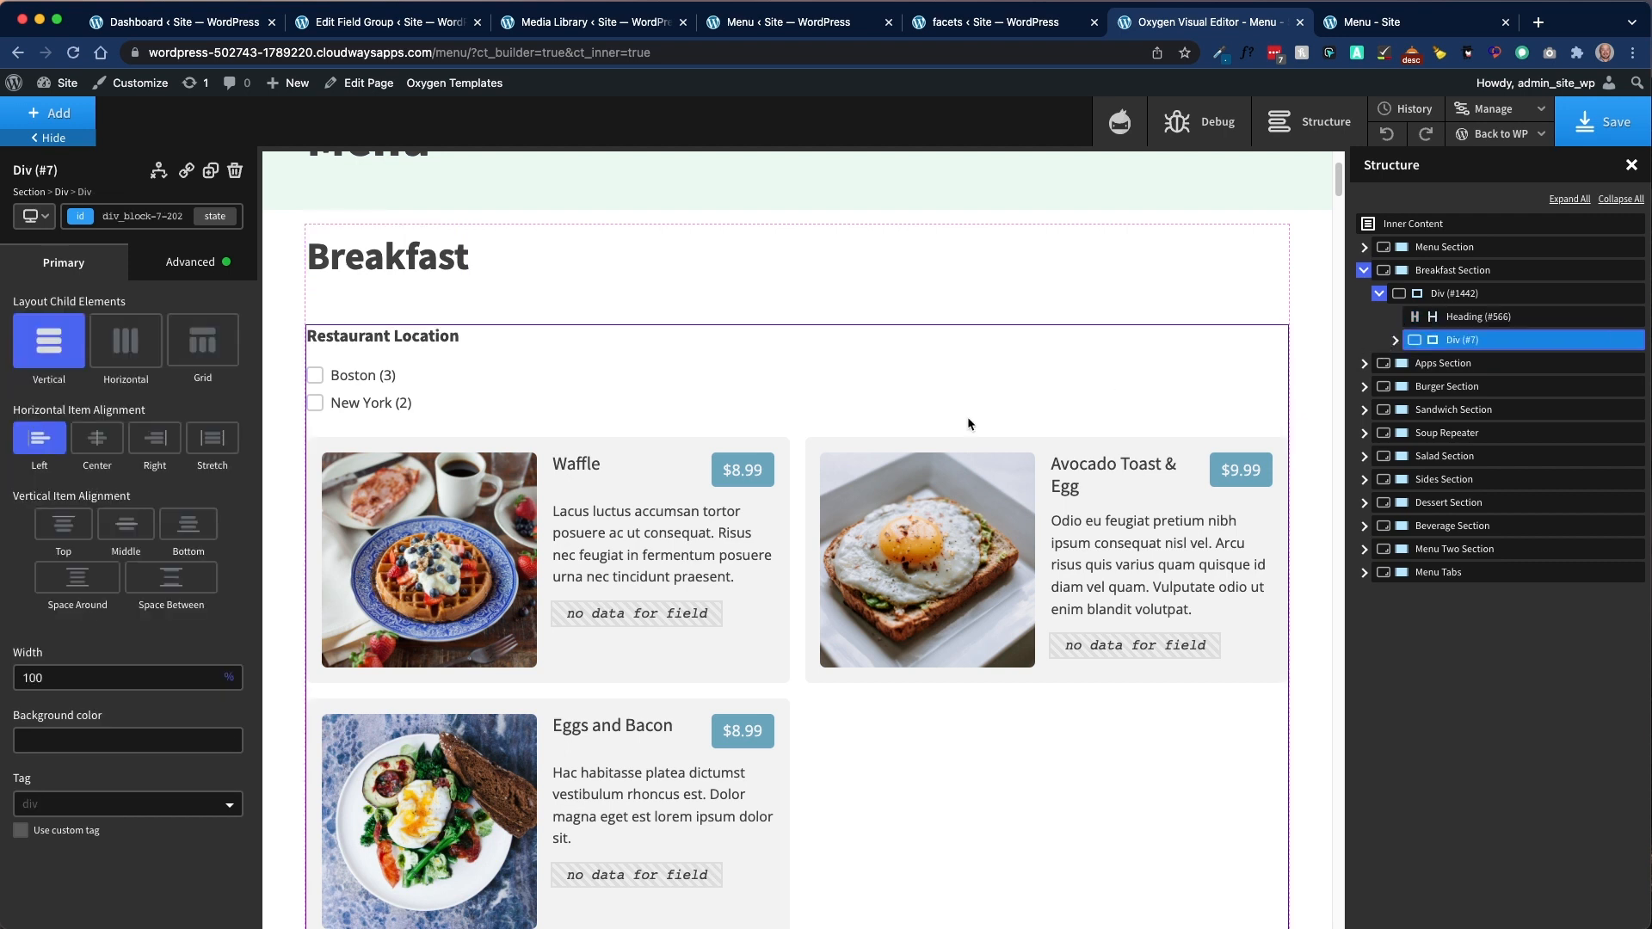
pyautogui.scroll(-2, 968, 413)
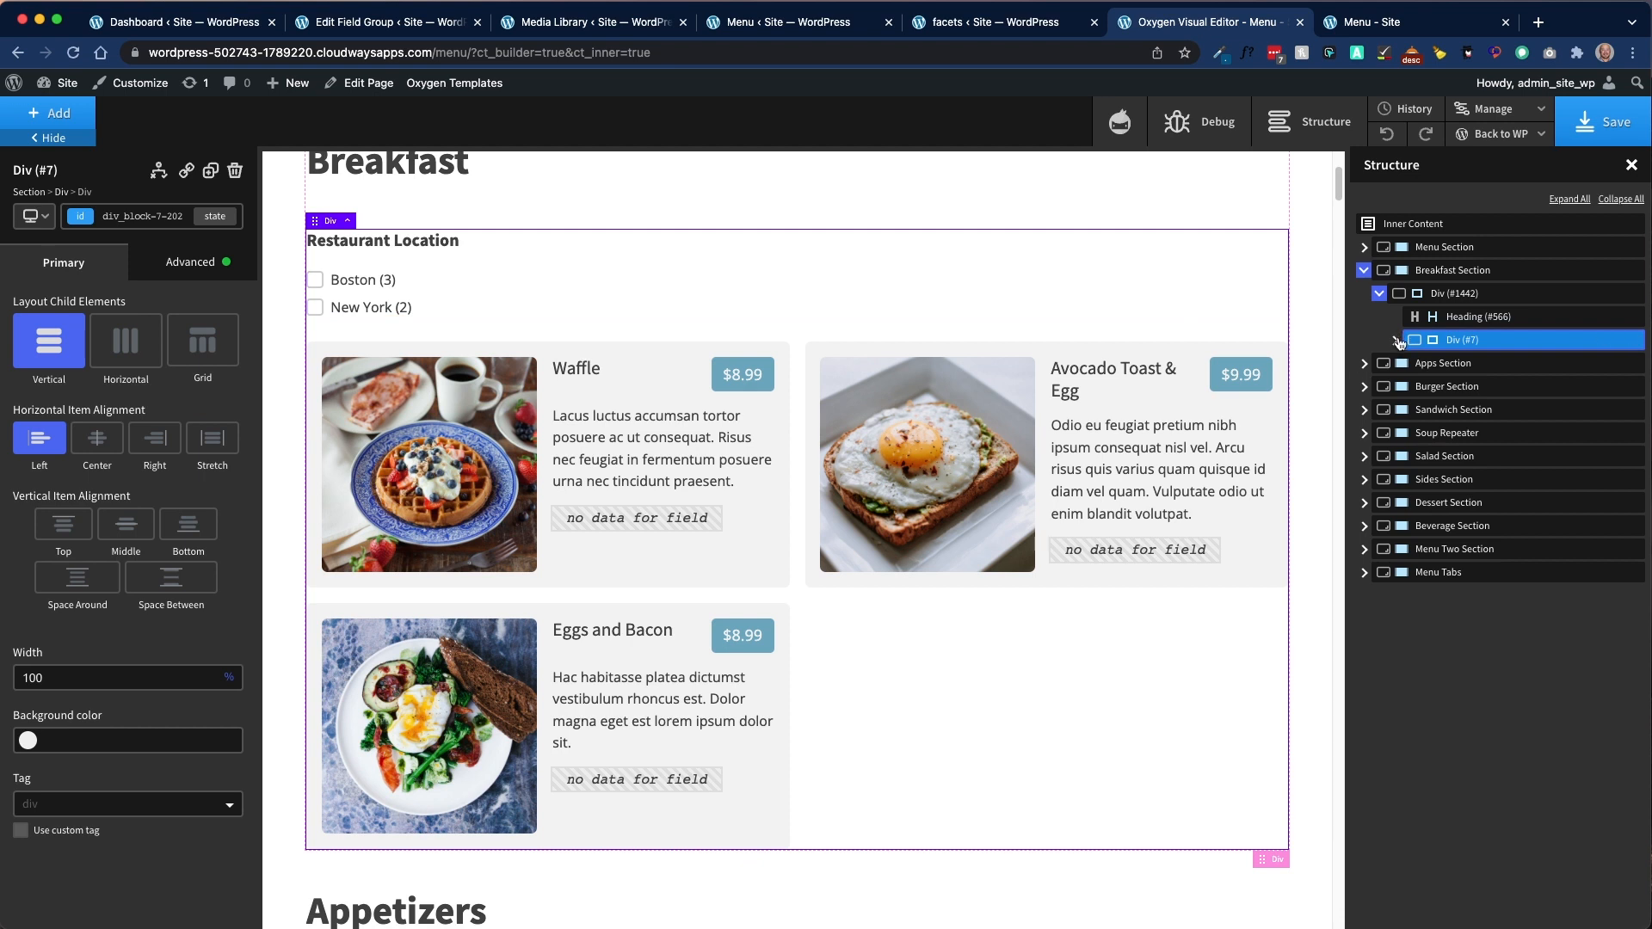
pyautogui.click(1395, 340)
pyautogui.click(1536, 370)
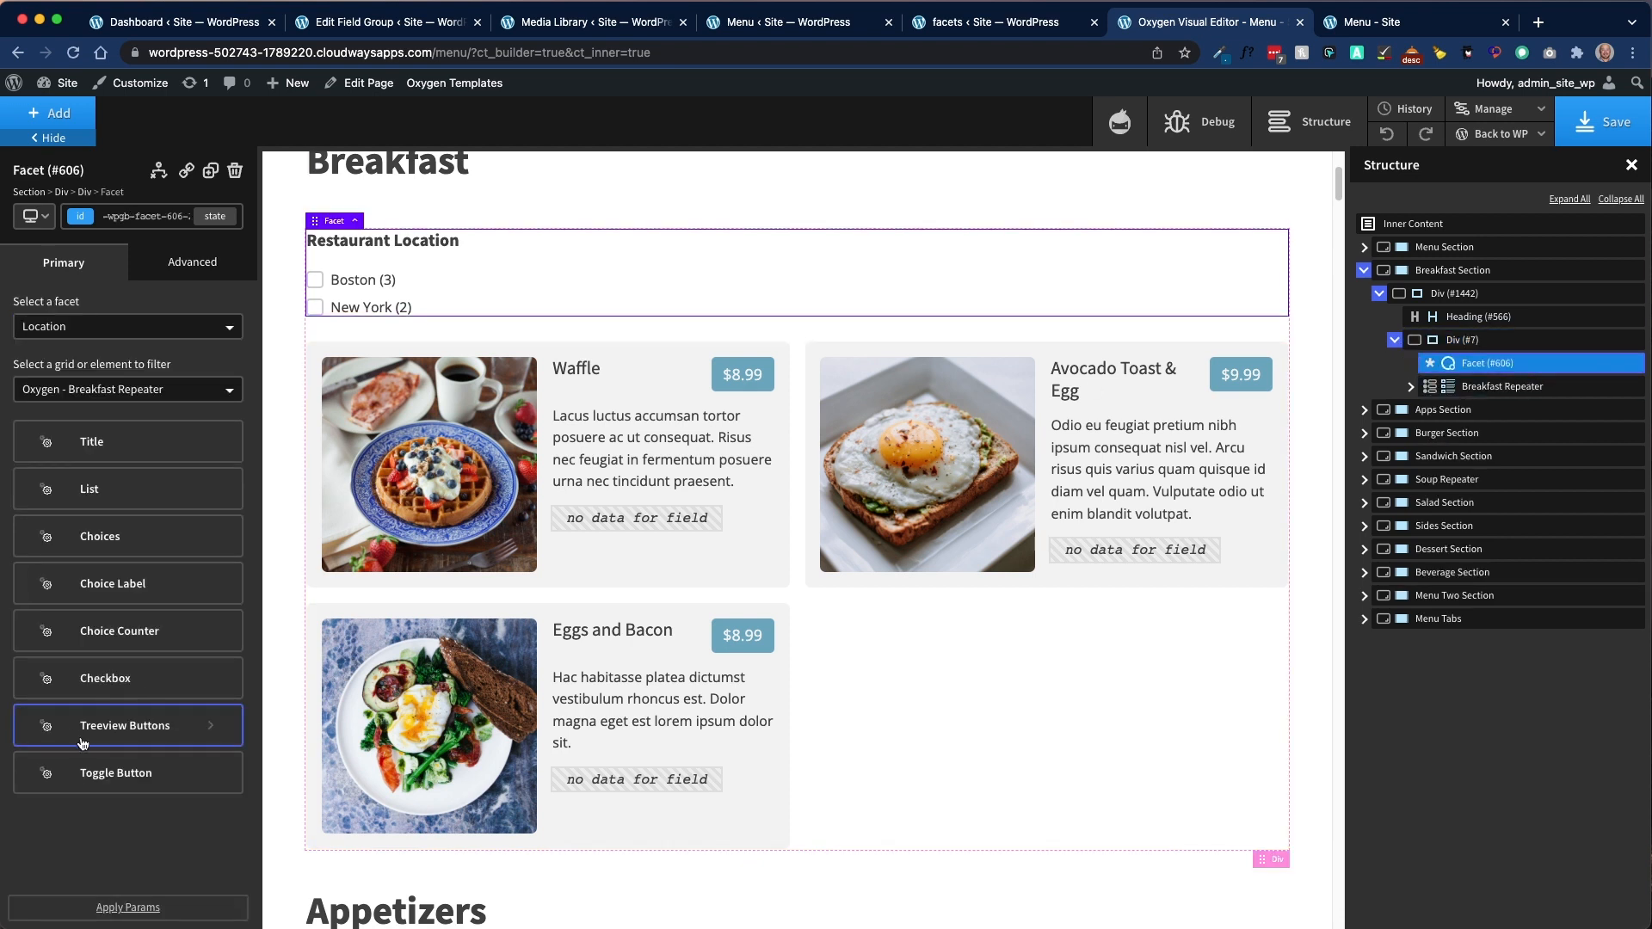
# Step: Inspect the Breakfast Repeater and the facet element above it, ending on the repeater's settings
pyautogui.click(1519, 388)
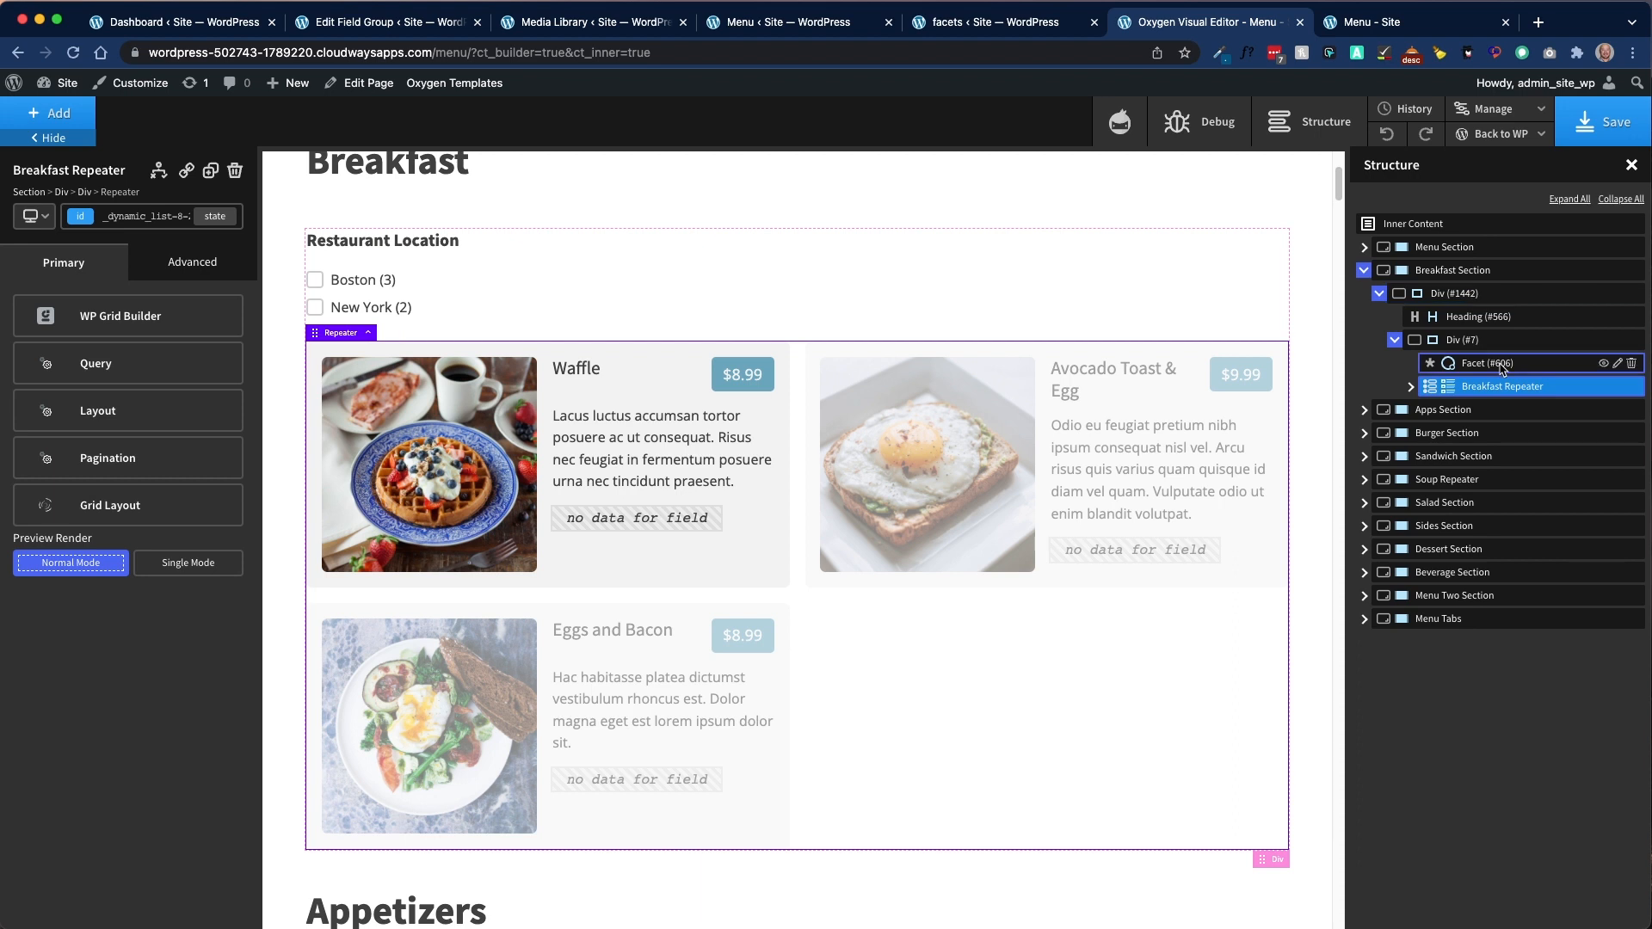
pyautogui.click(1501, 368)
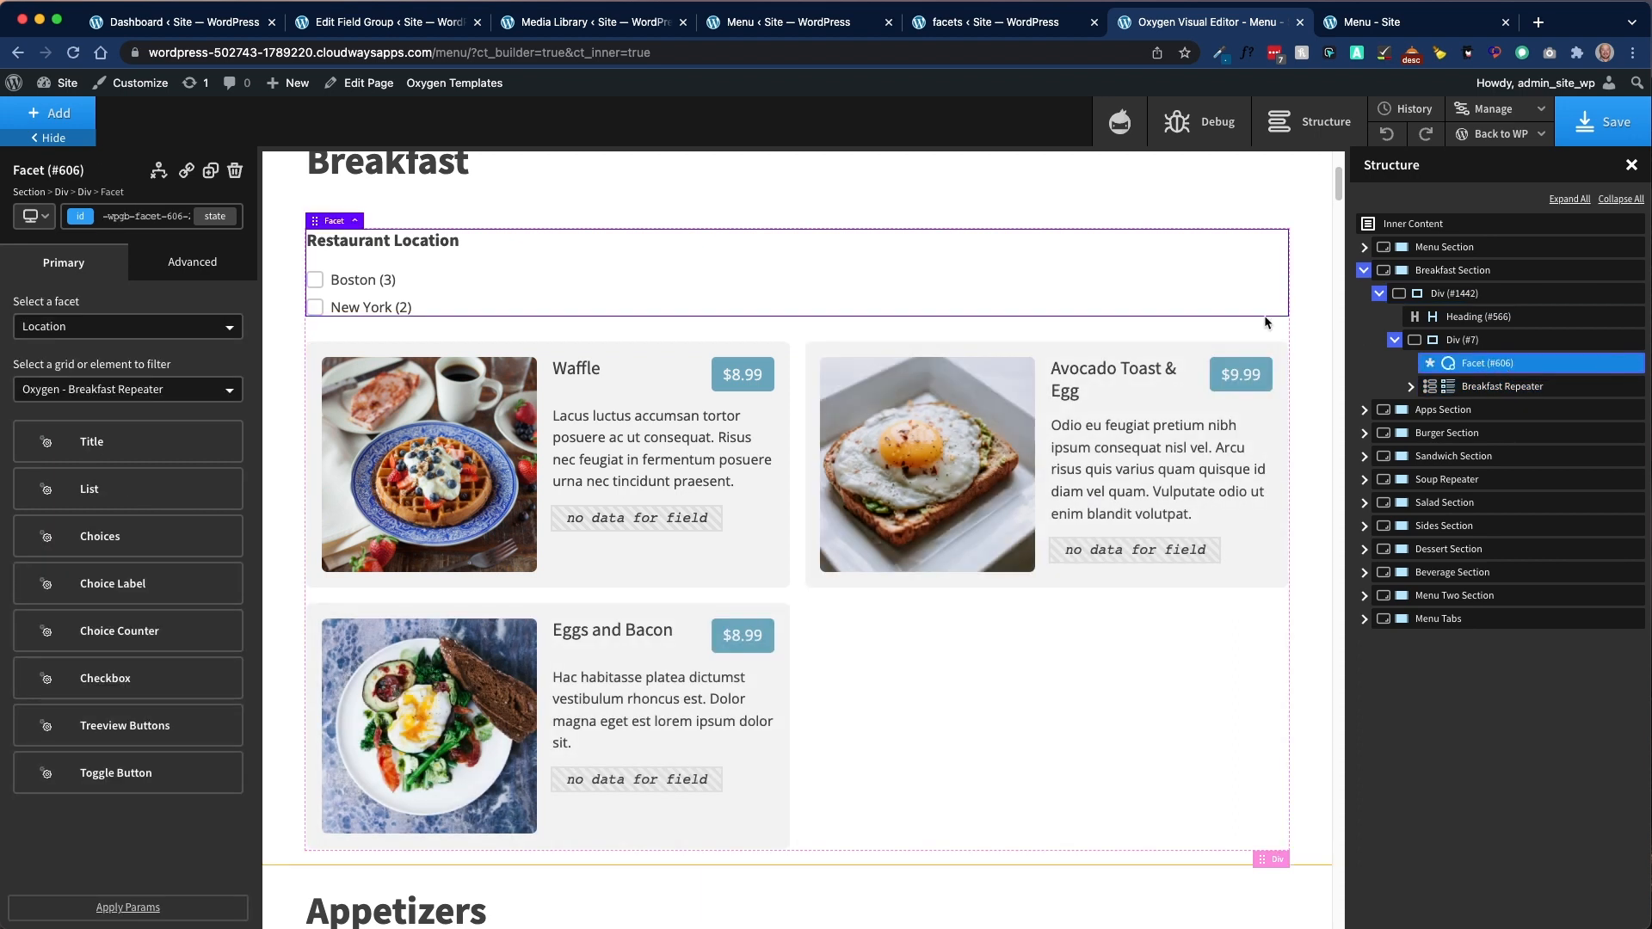
pyautogui.click(1521, 386)
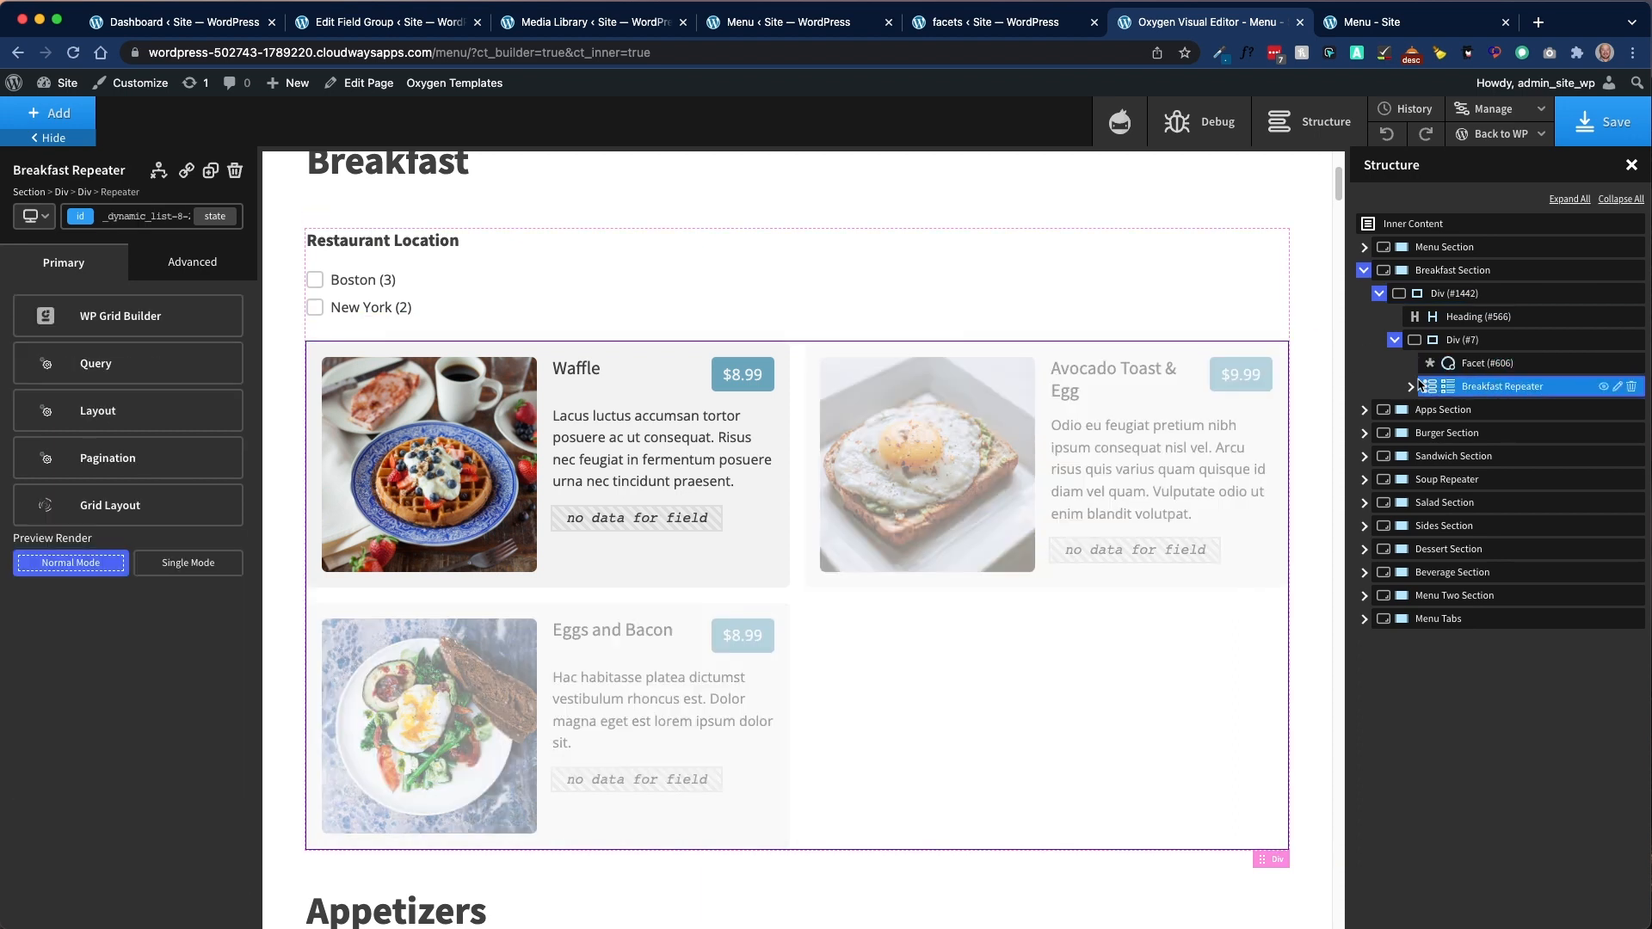
# Step: Expand the Breakfast Repeater's nested structure and inspect its outer div and the card div inside it
pyautogui.click(1410, 387)
pyautogui.click(1426, 409)
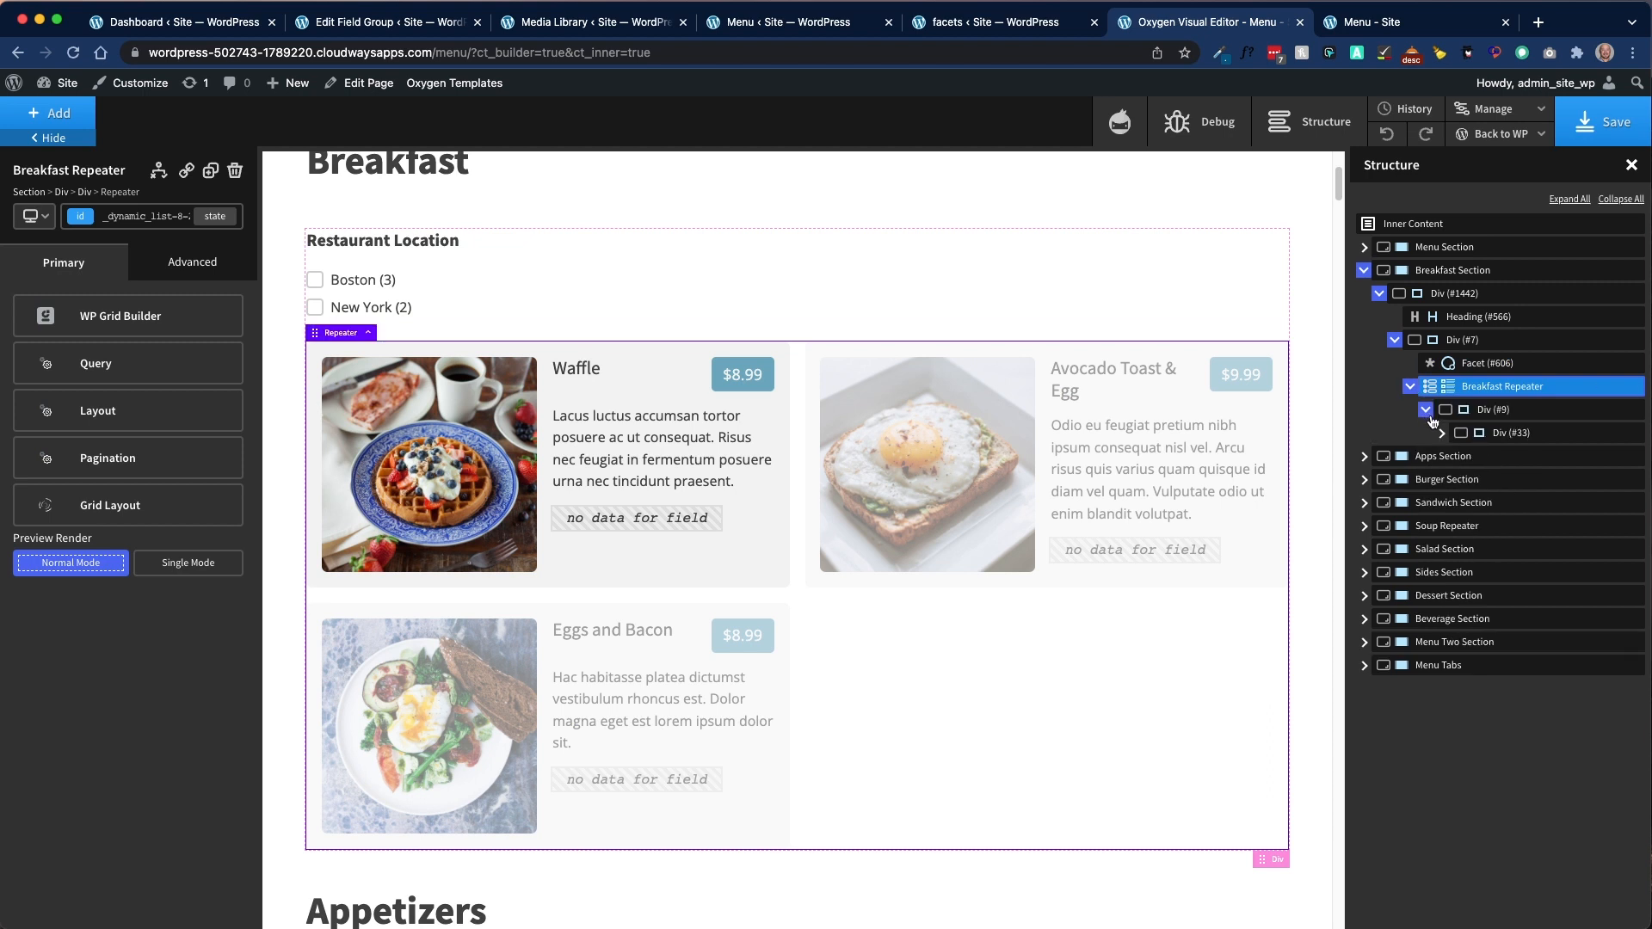
pyautogui.click(1442, 433)
pyautogui.click(1457, 480)
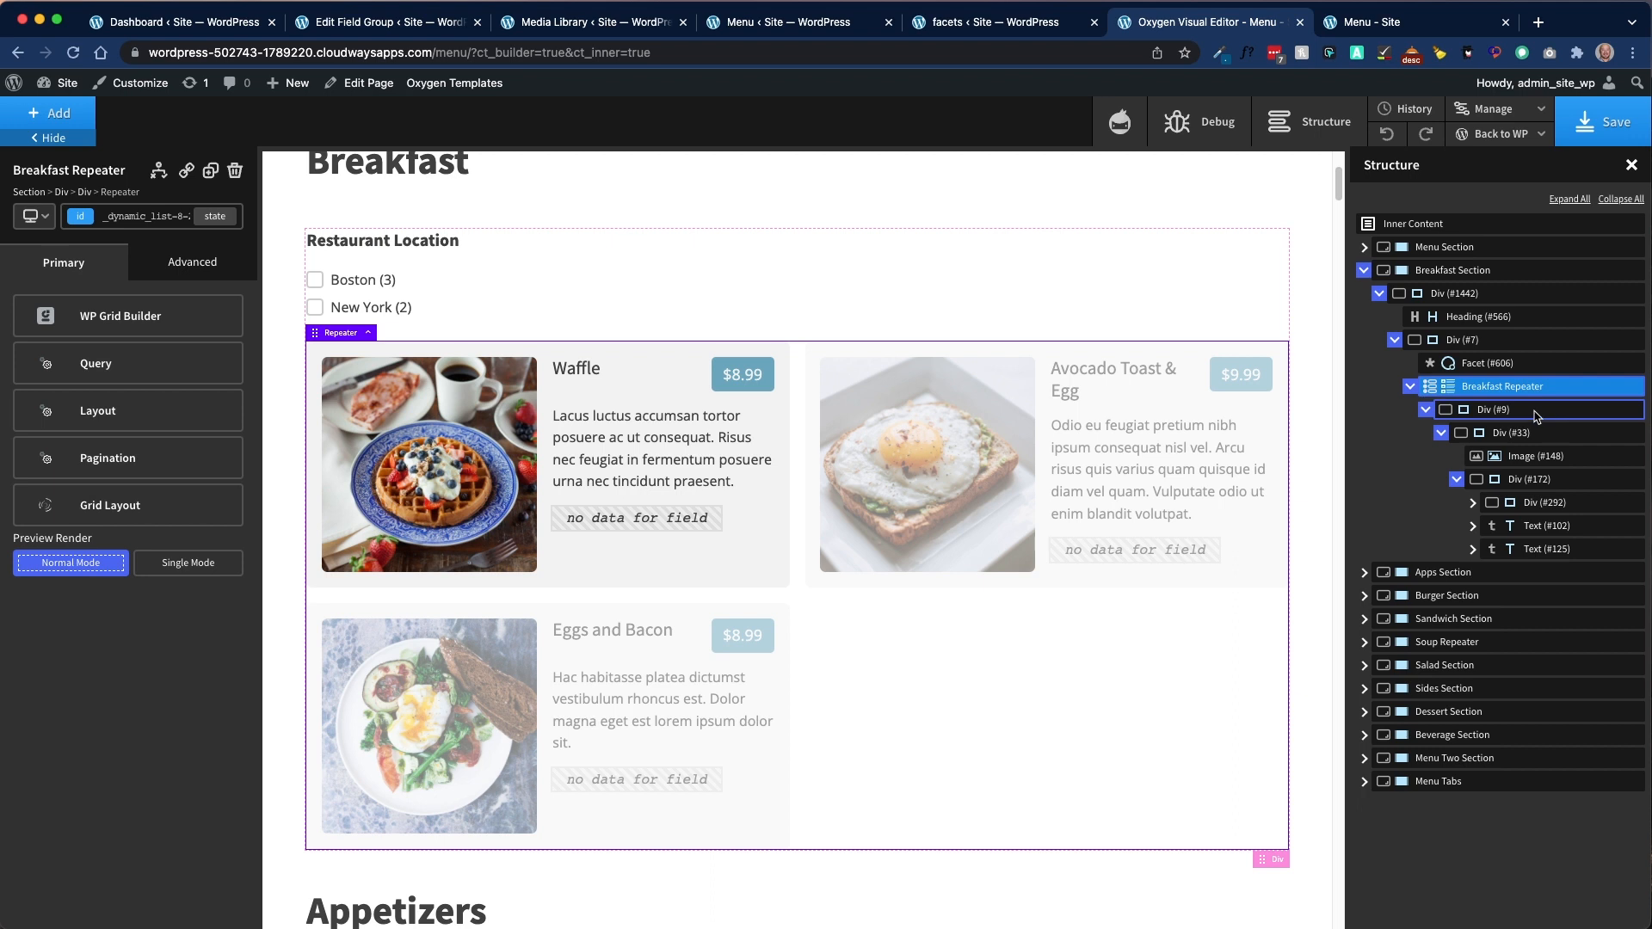
pyautogui.click(1507, 411)
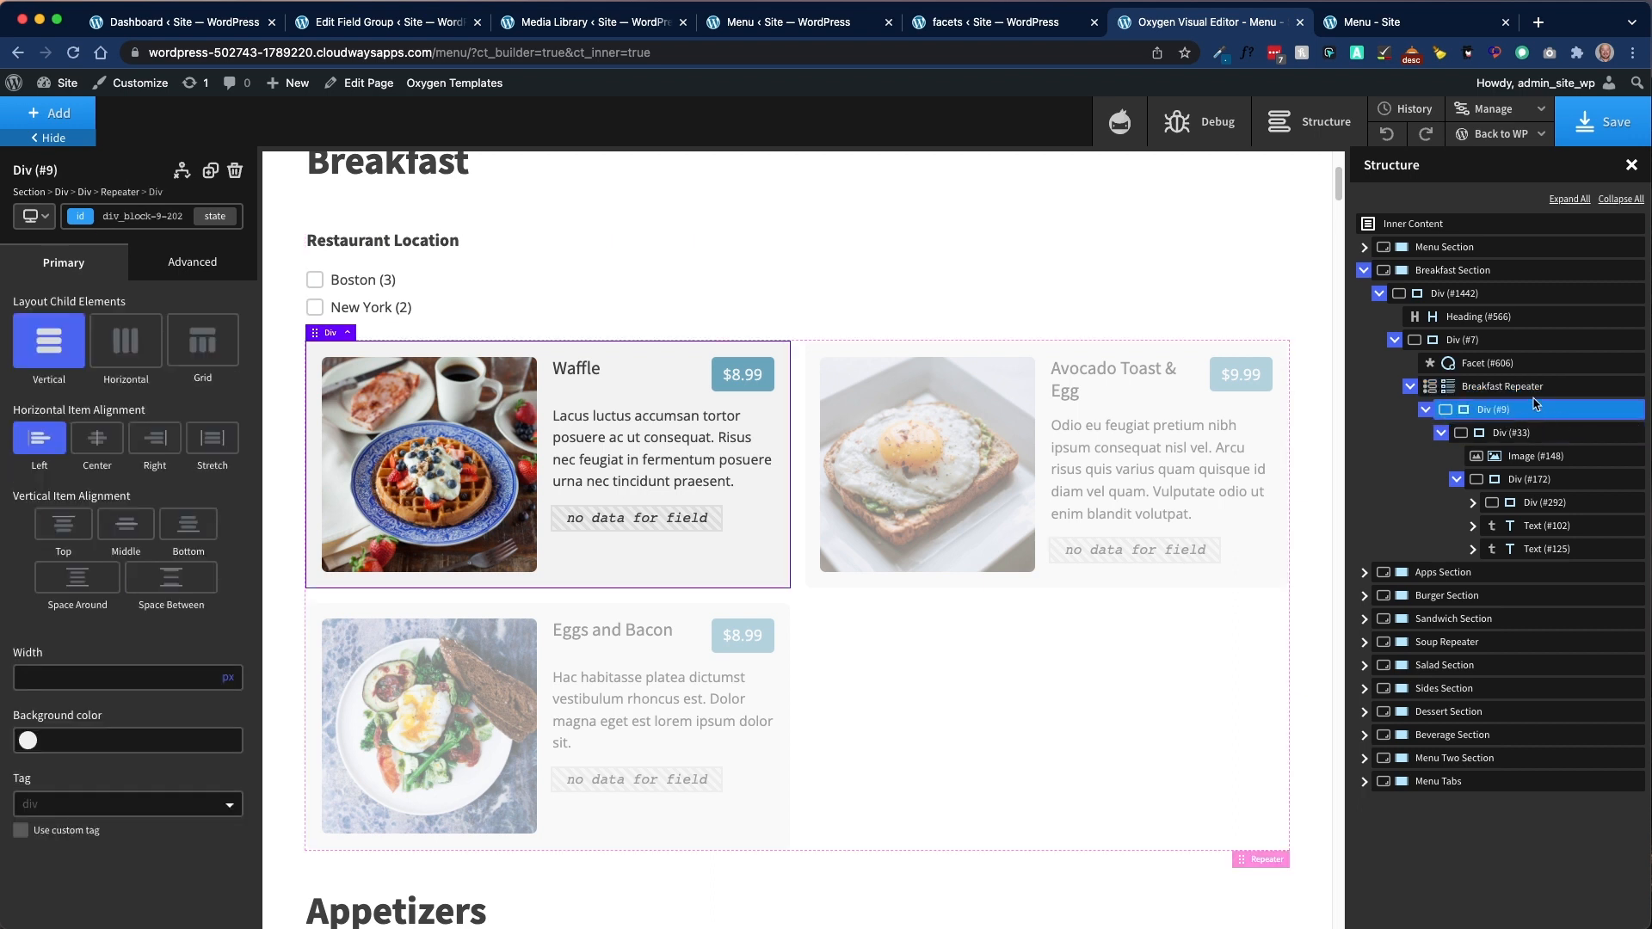
pyautogui.click(1512, 433)
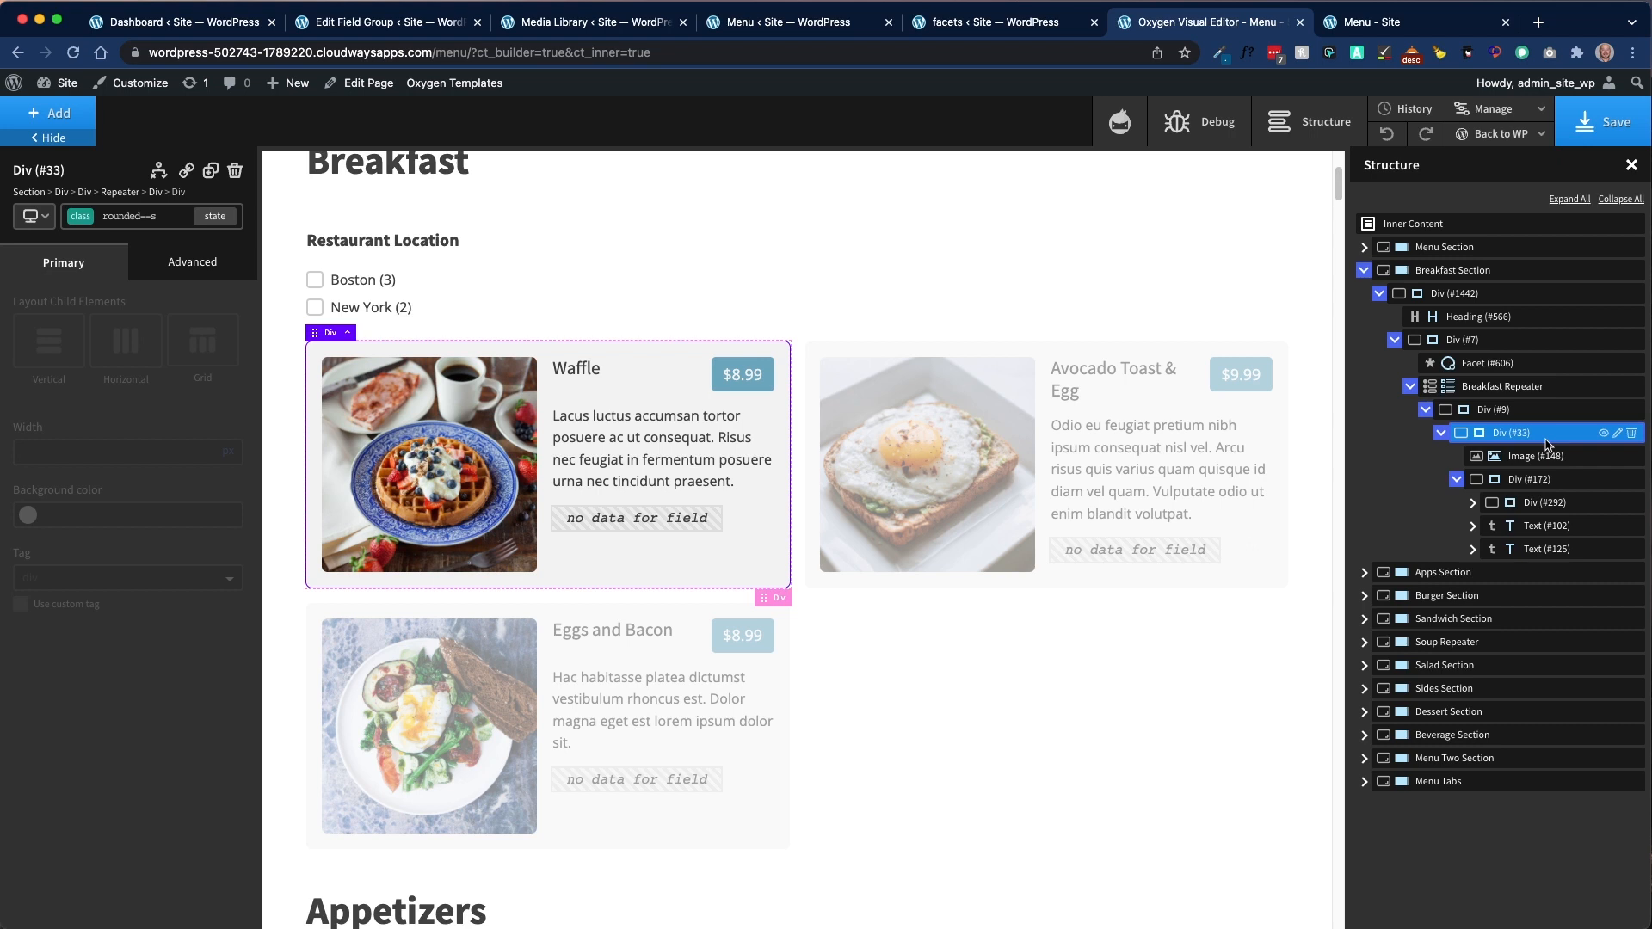
# Step: Examine the menu item image's width and height settings and its object-fit custom CSS in the Breakfast Repeater
pyautogui.click(1540, 456)
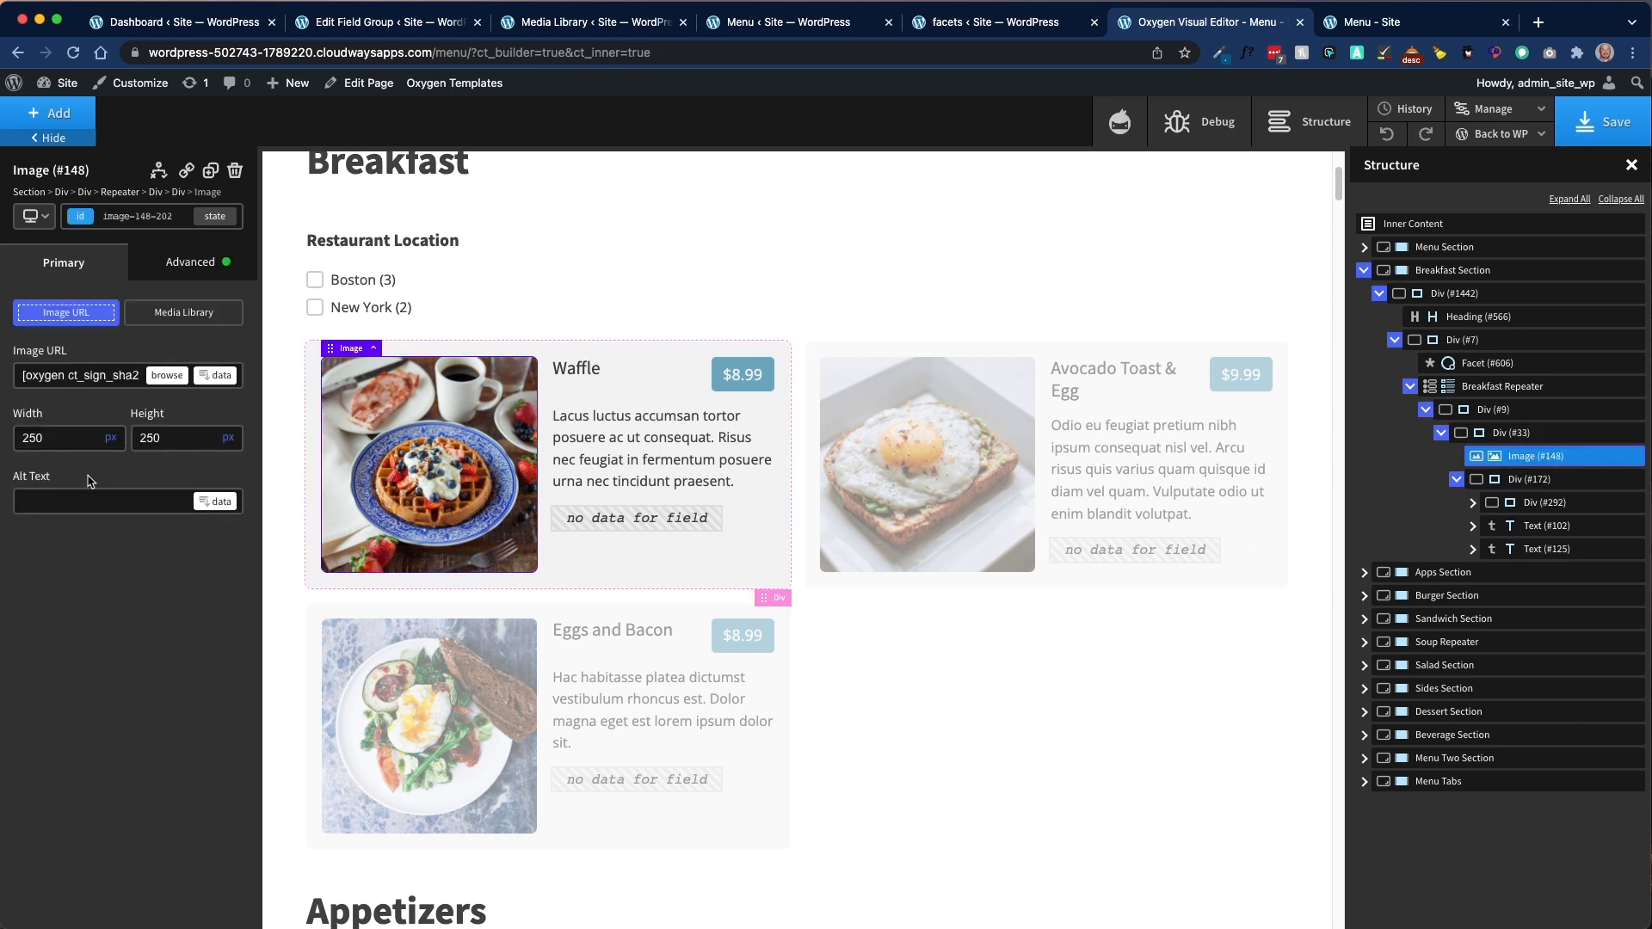
pyautogui.click(174, 436)
pyautogui.click(167, 266)
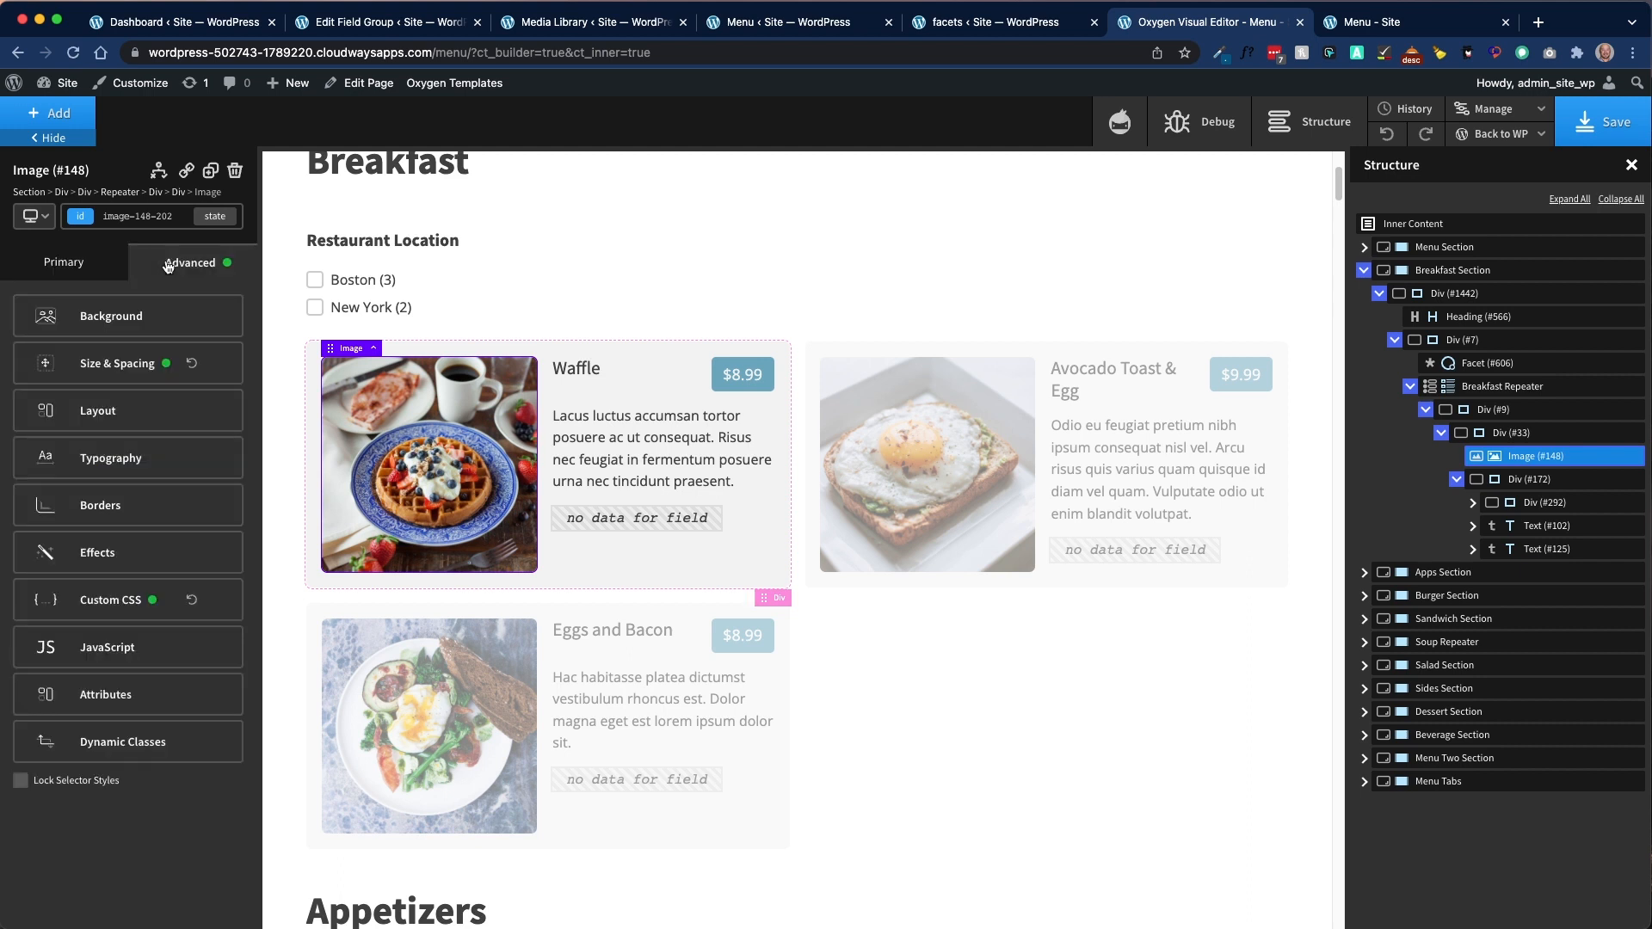
pyautogui.click(122, 600)
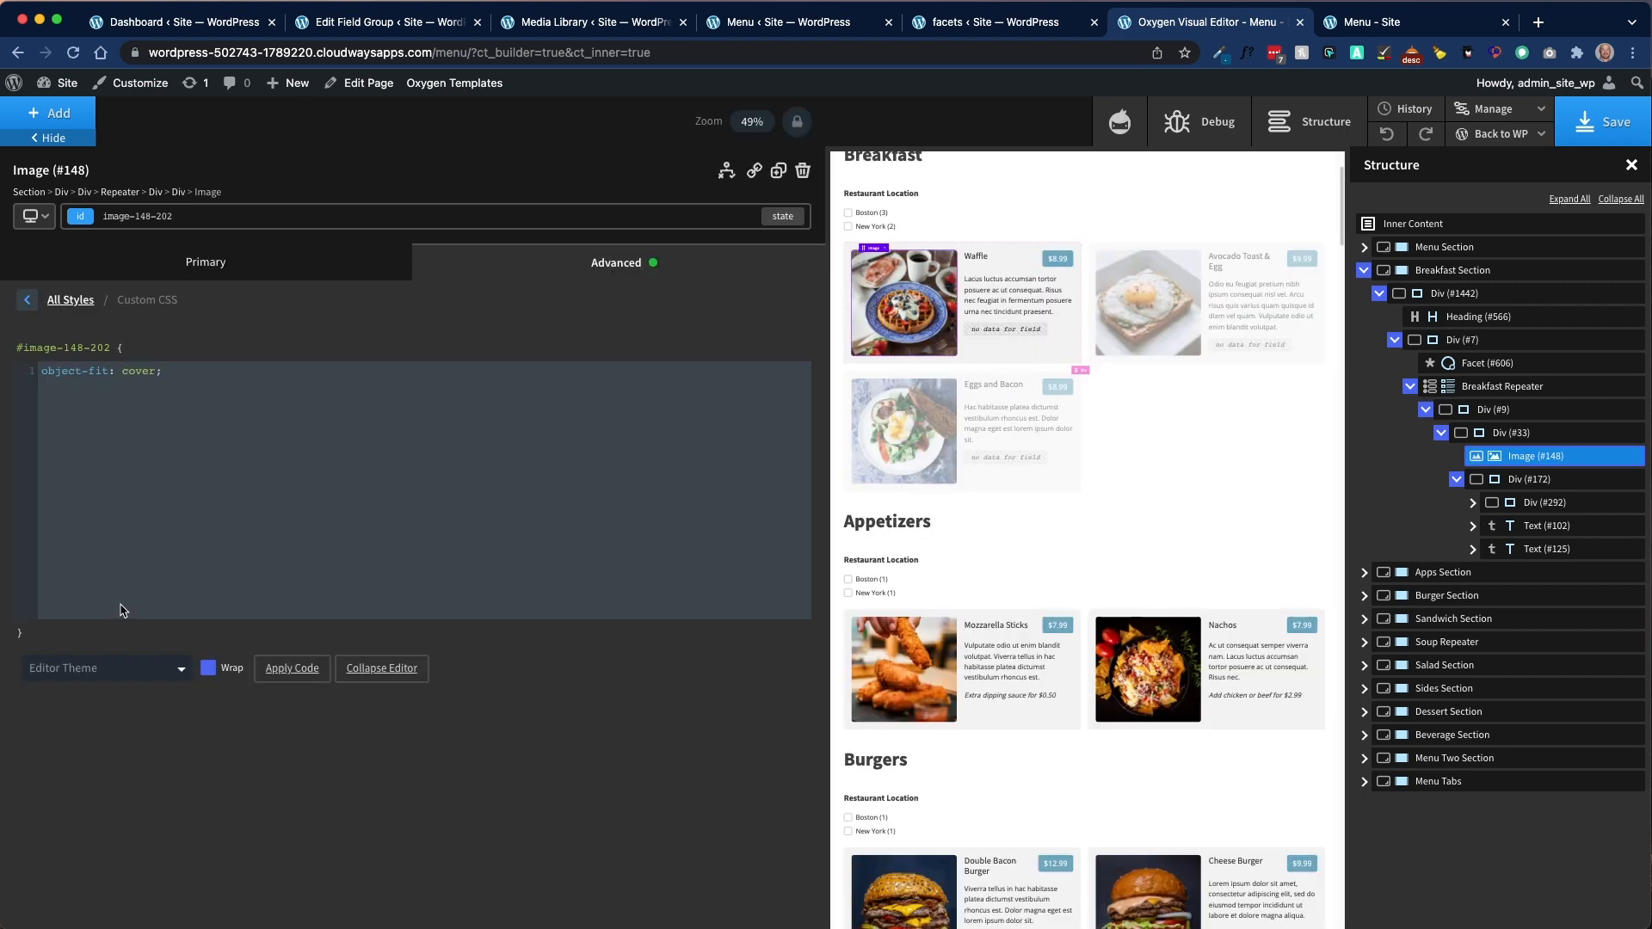
pyautogui.moveTo(177, 375); pyautogui.dragTo(24, 379)
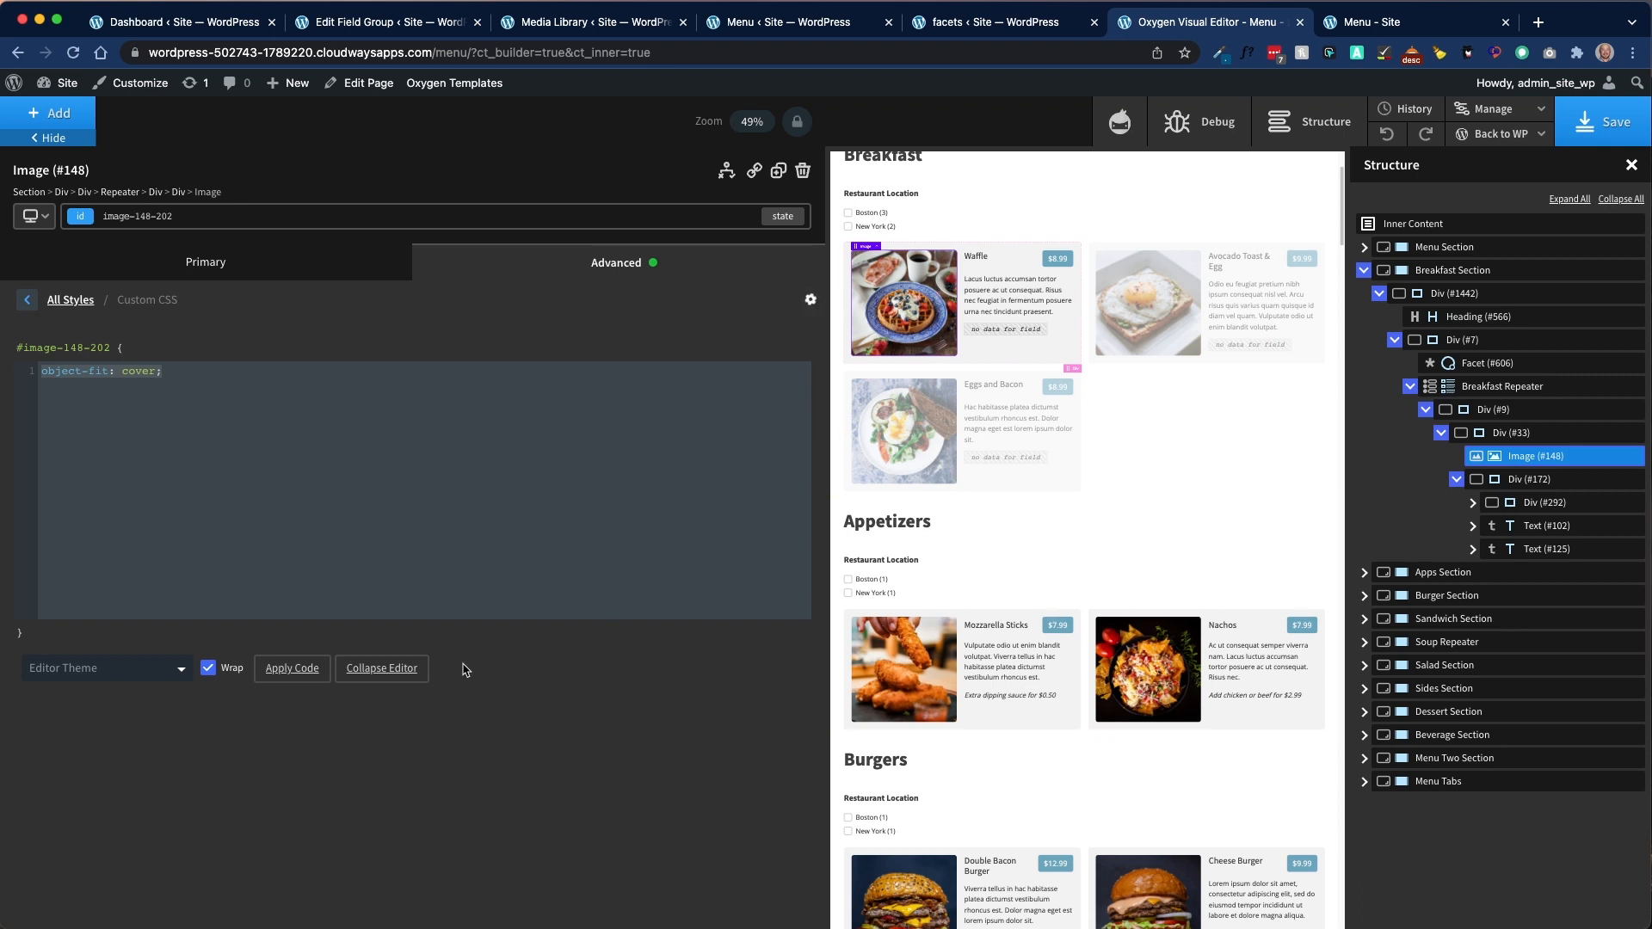
pyautogui.click(396, 668)
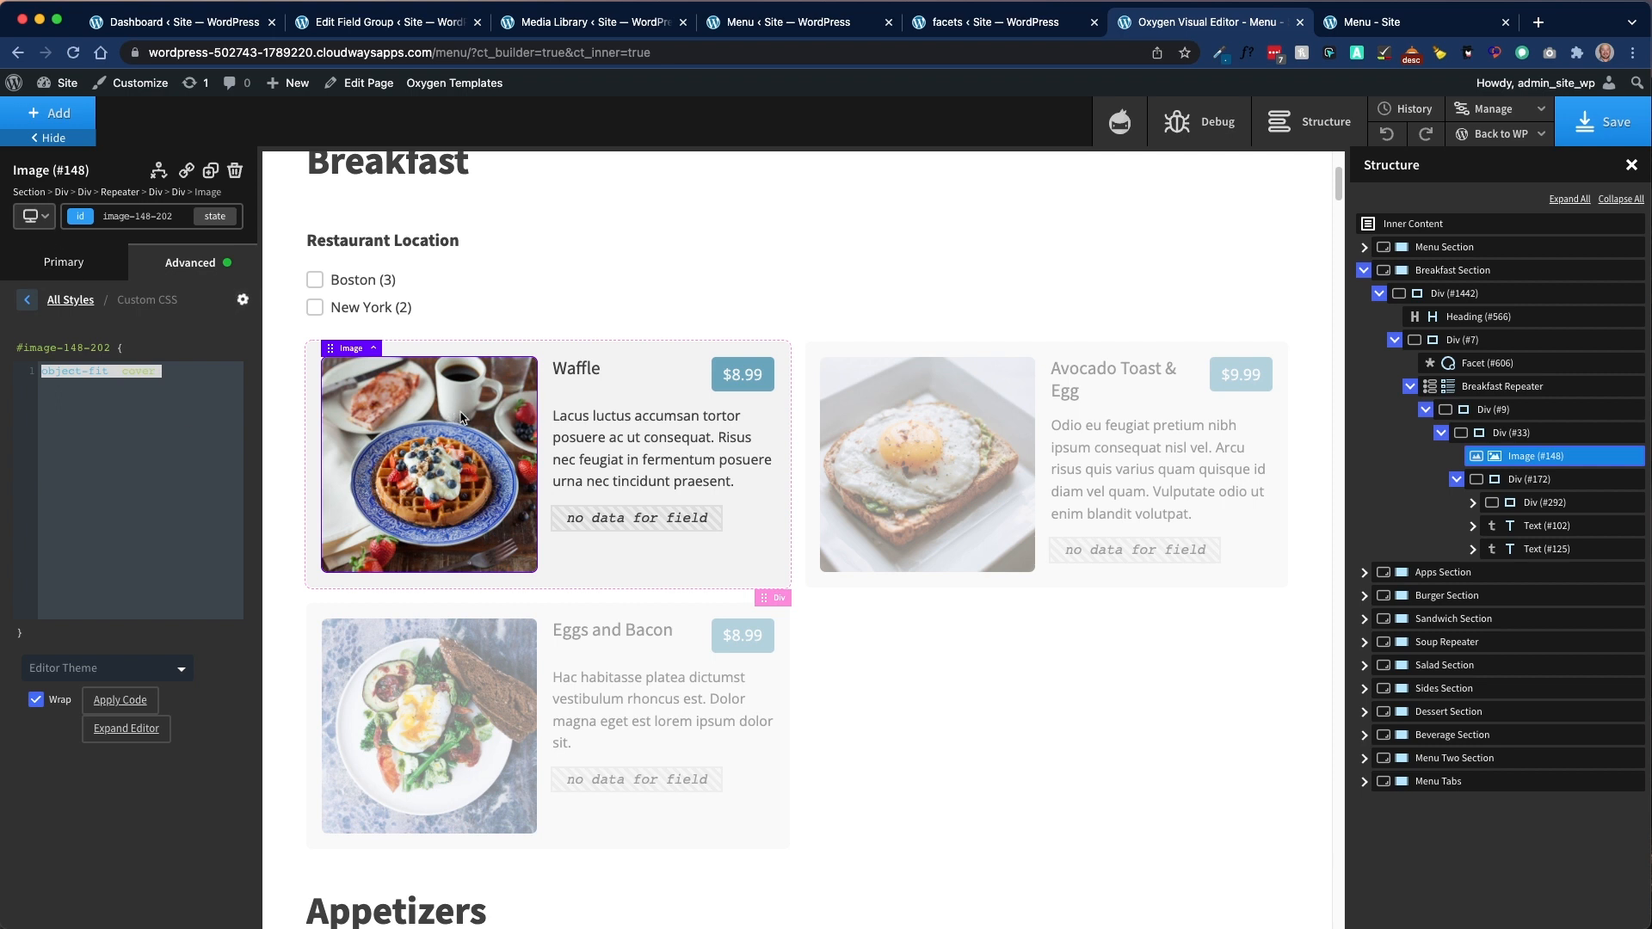
pyautogui.click(94, 264)
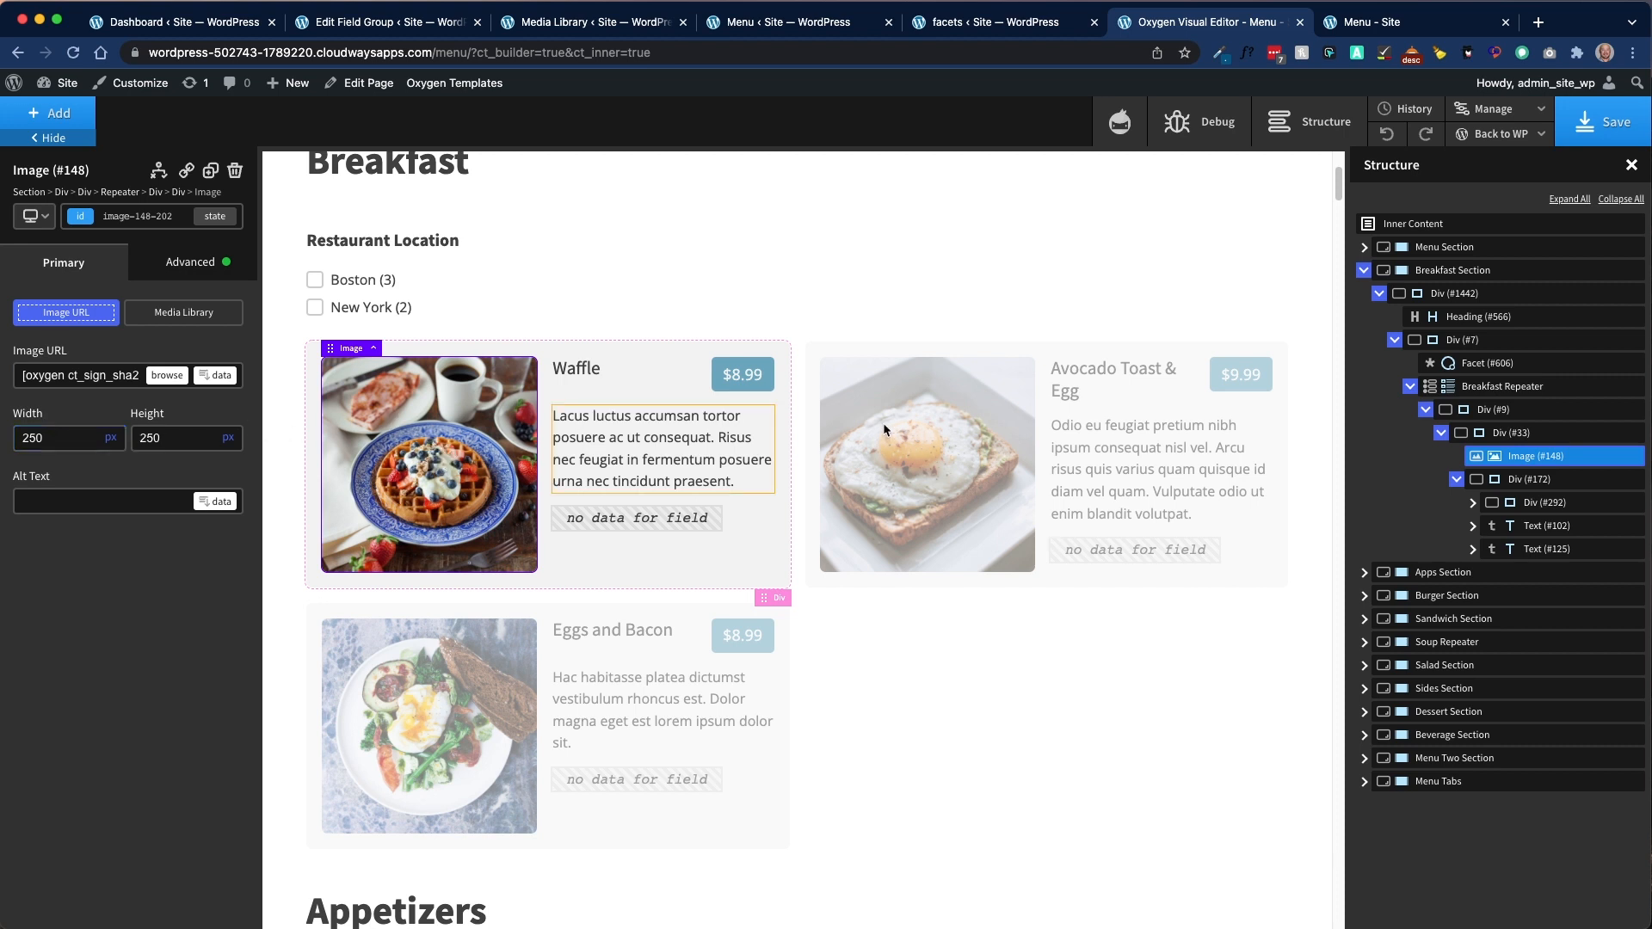
# Step: Switch to the Media Library and compare the dimensions of the salad bowl image and the two images following it
pyautogui.click(570, 23)
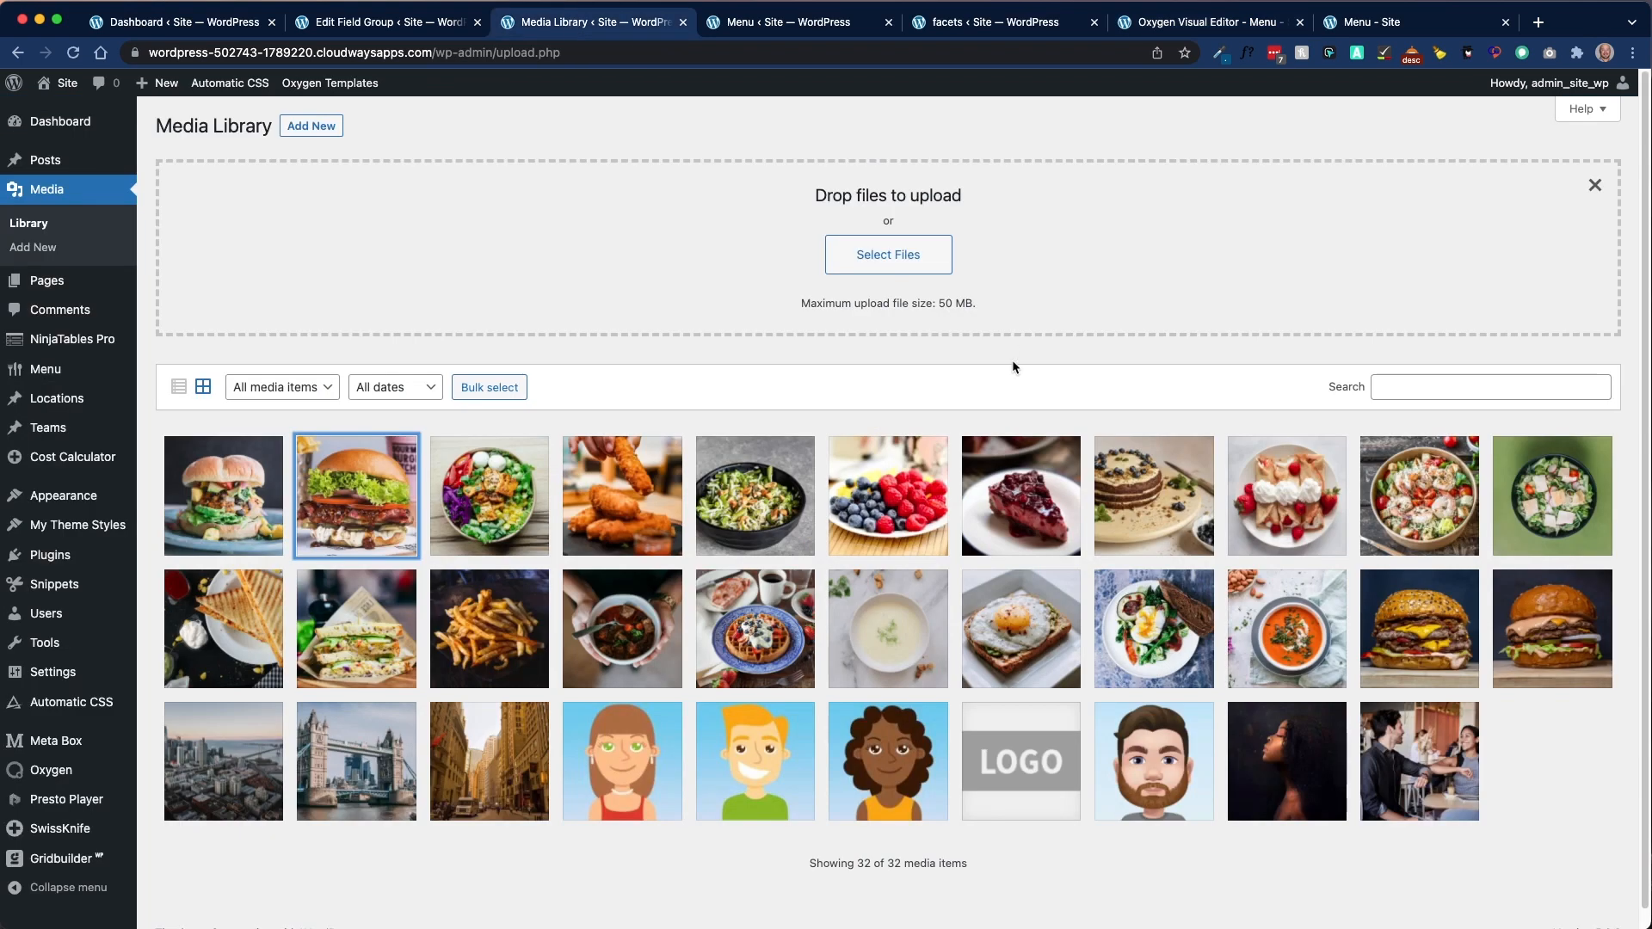
pyautogui.click(516, 495)
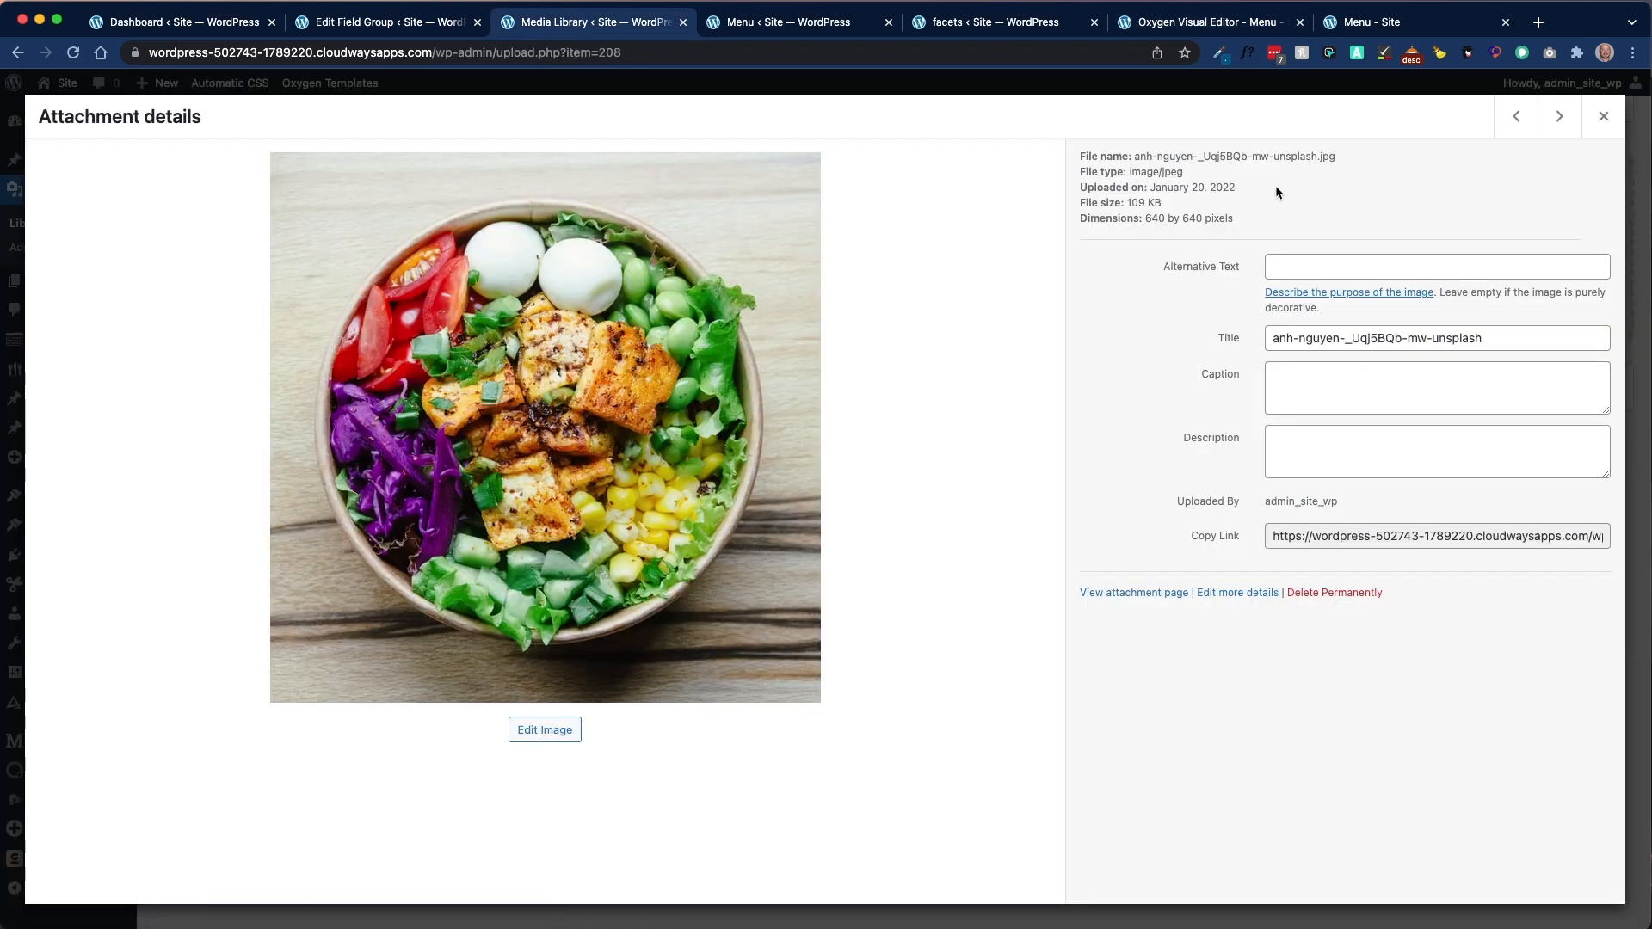
pyautogui.click(1556, 127)
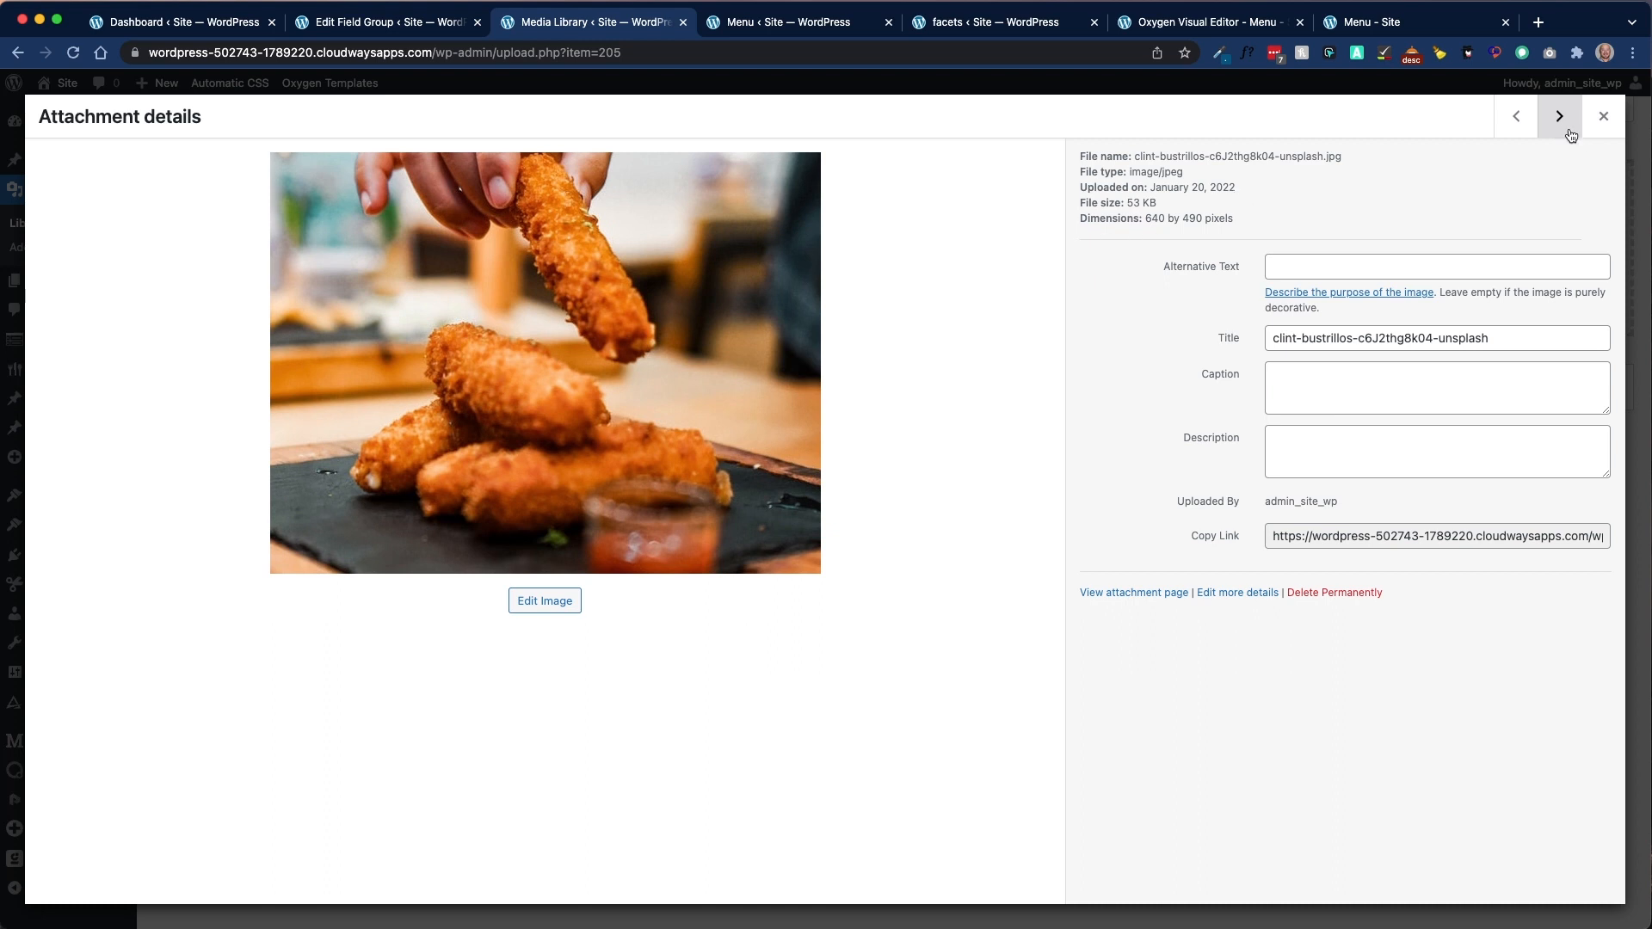
pyautogui.click(1568, 131)
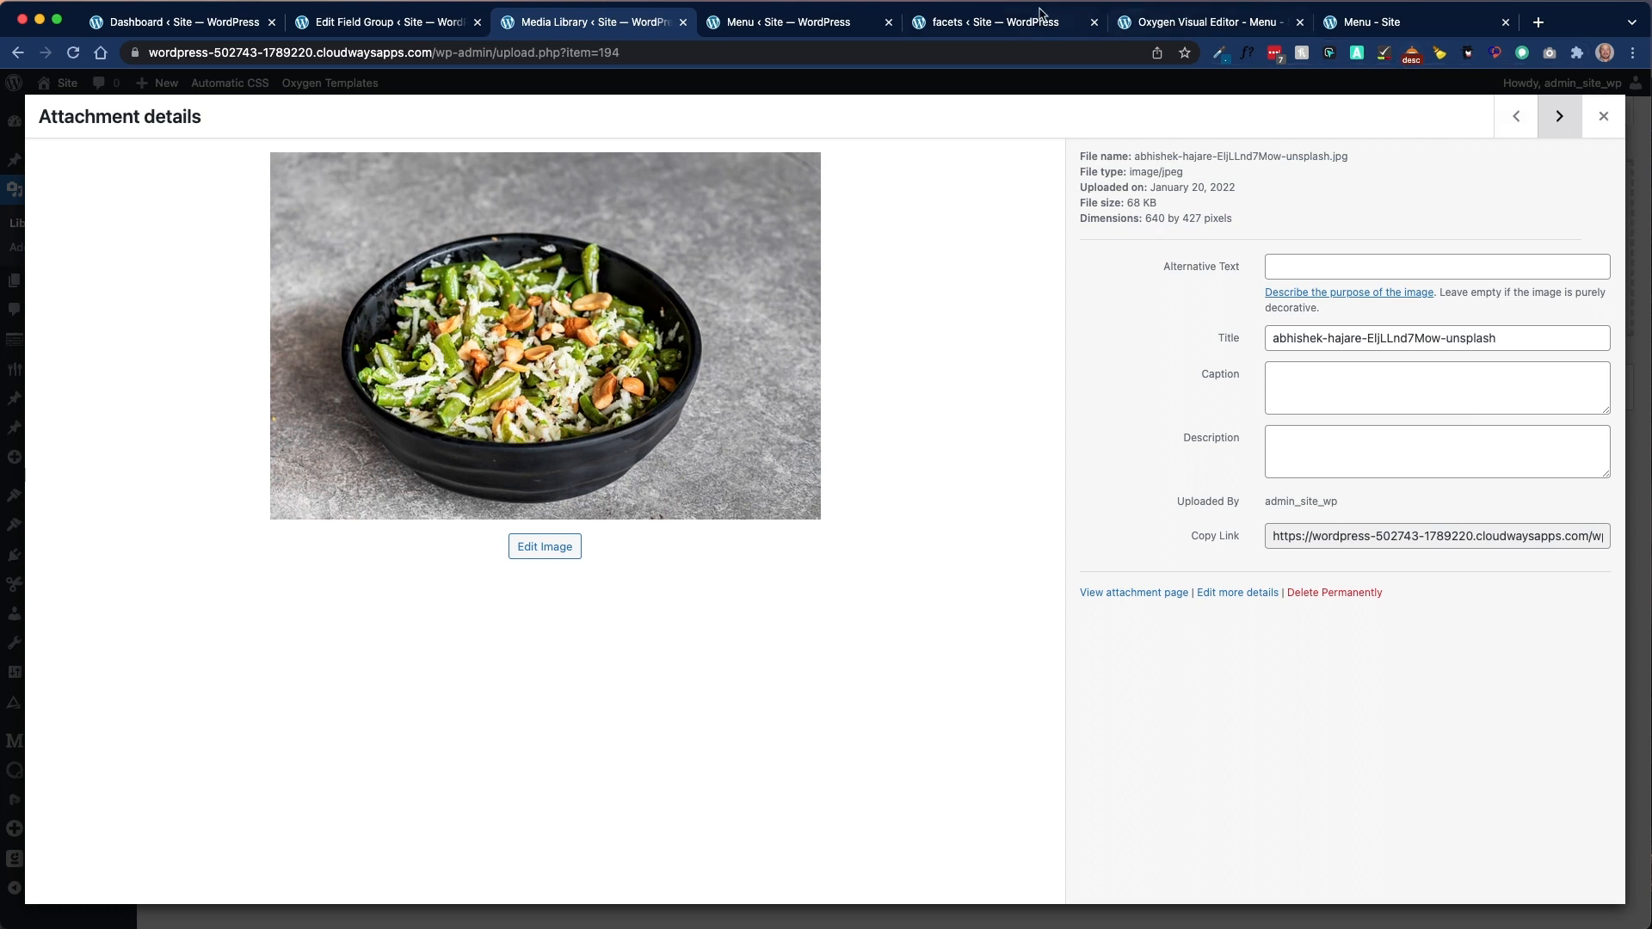
# Step: Return to the Oxygen editor and inspect the item card's content div with its title, price, description and note elements
pyautogui.click(1204, 23)
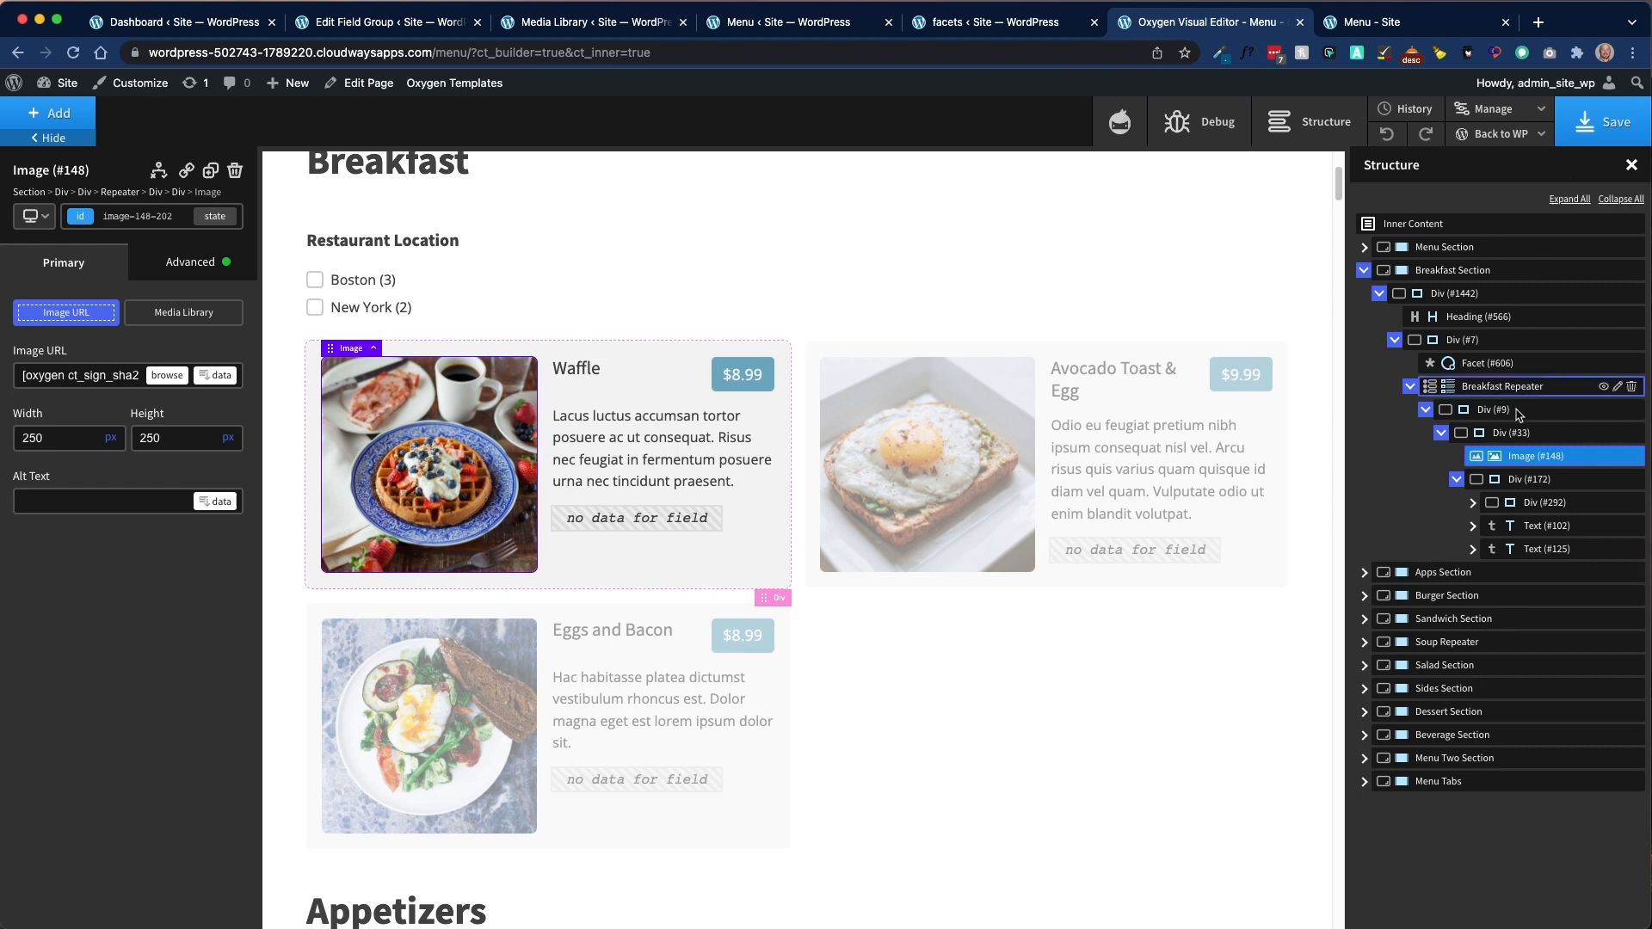
pyautogui.click(1536, 481)
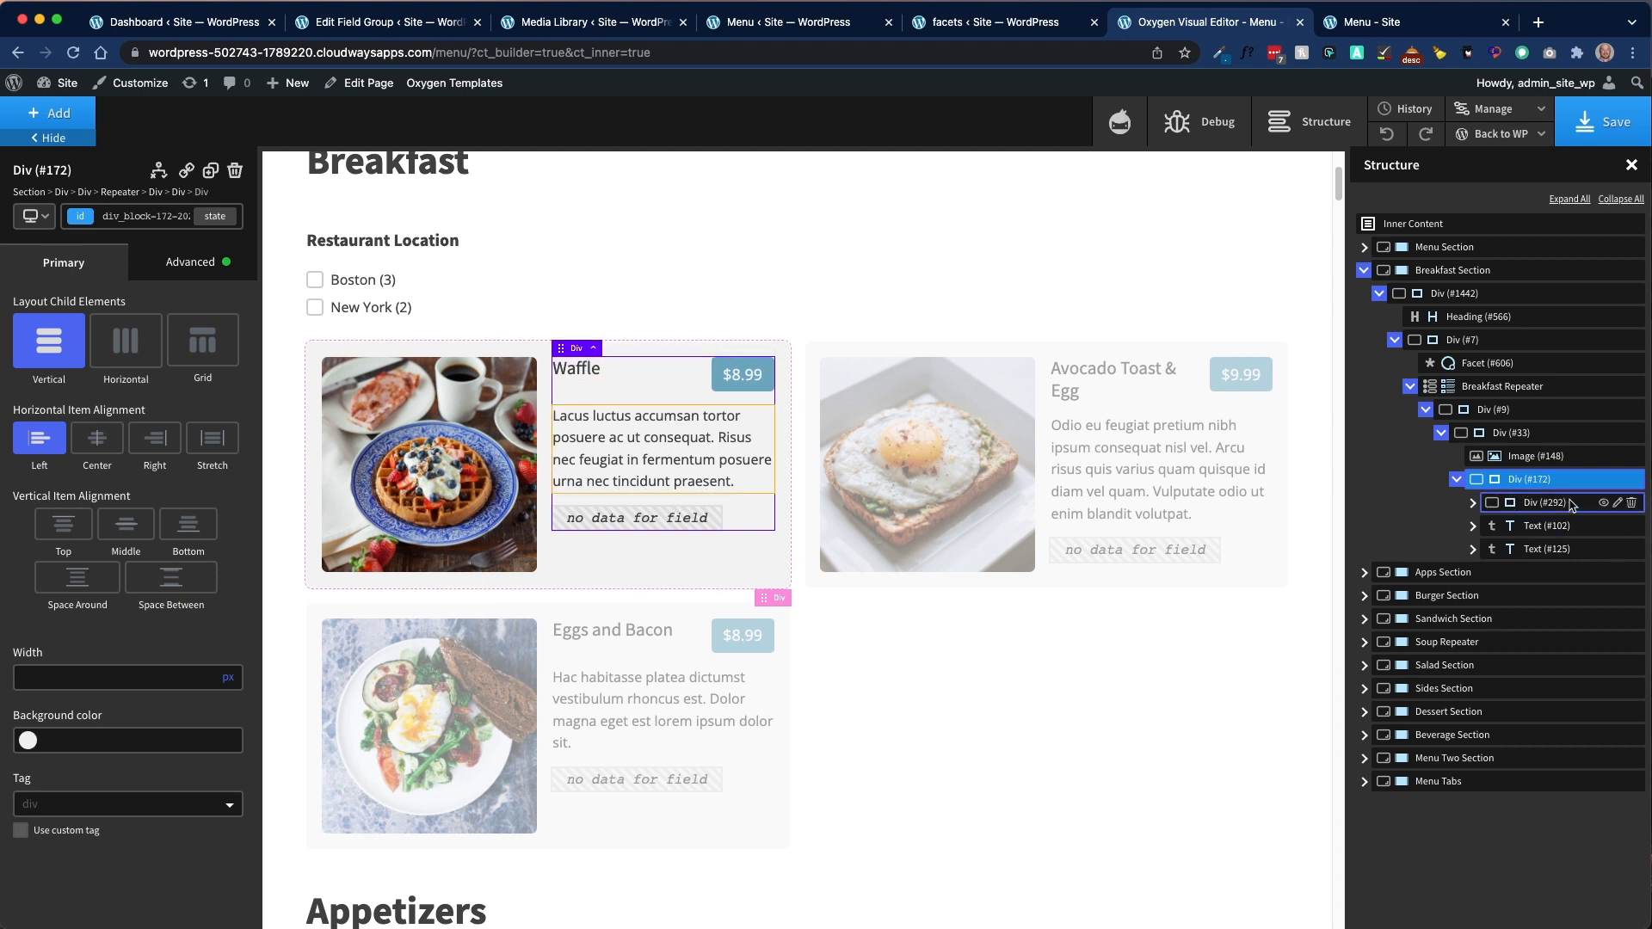
pyautogui.click(1473, 503)
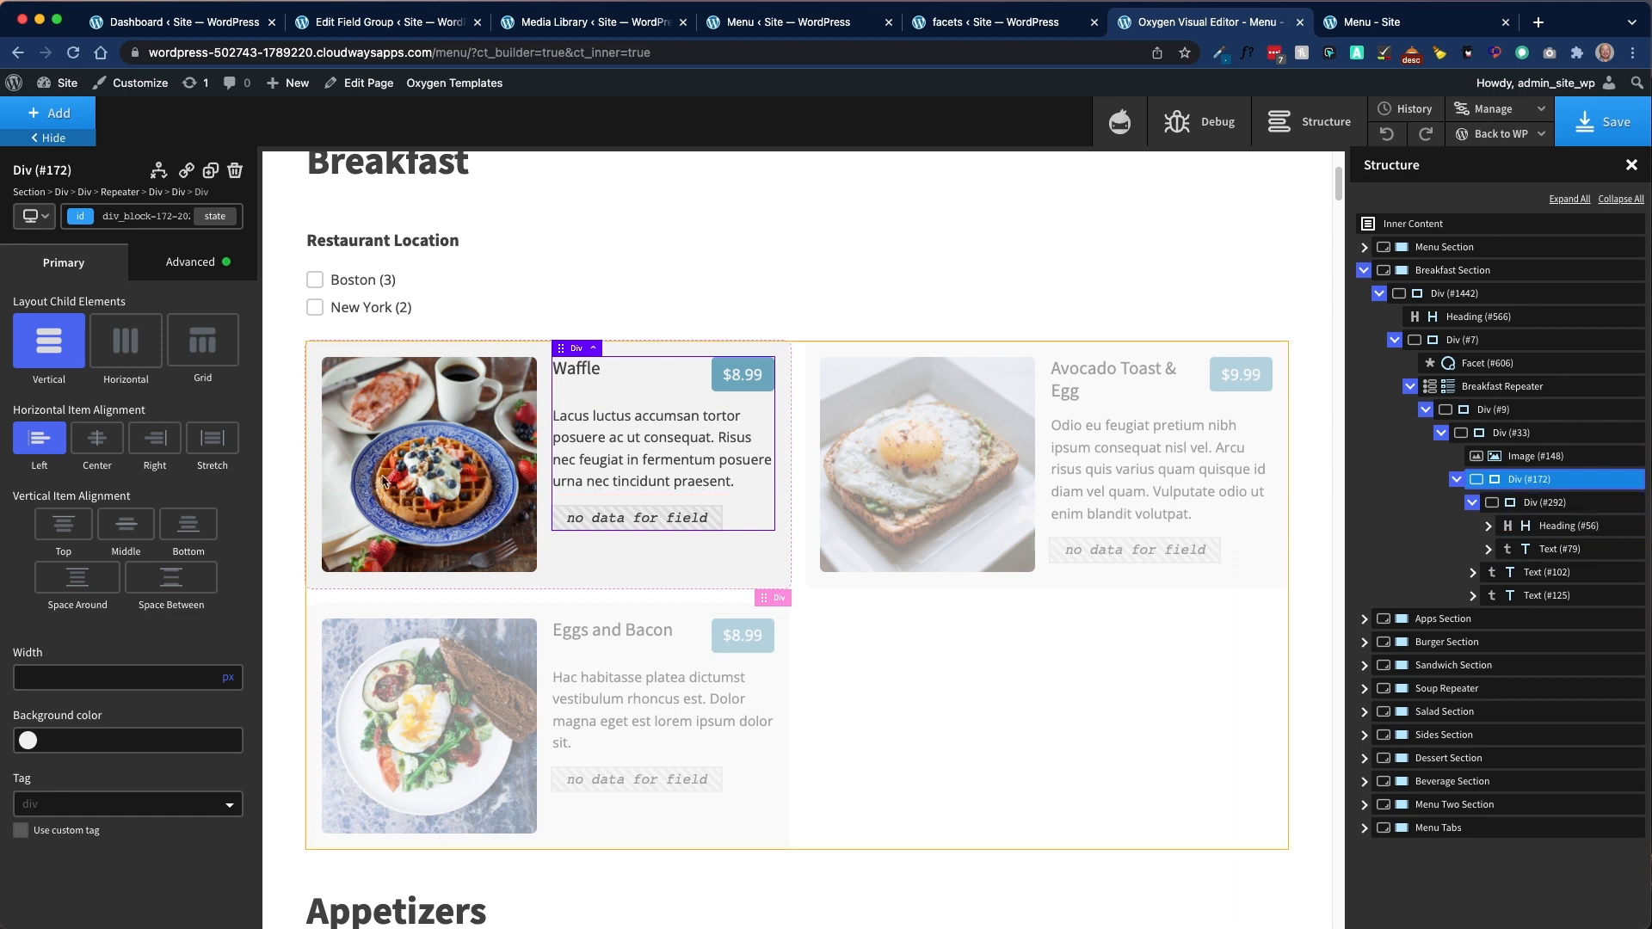
pyautogui.click(1544, 502)
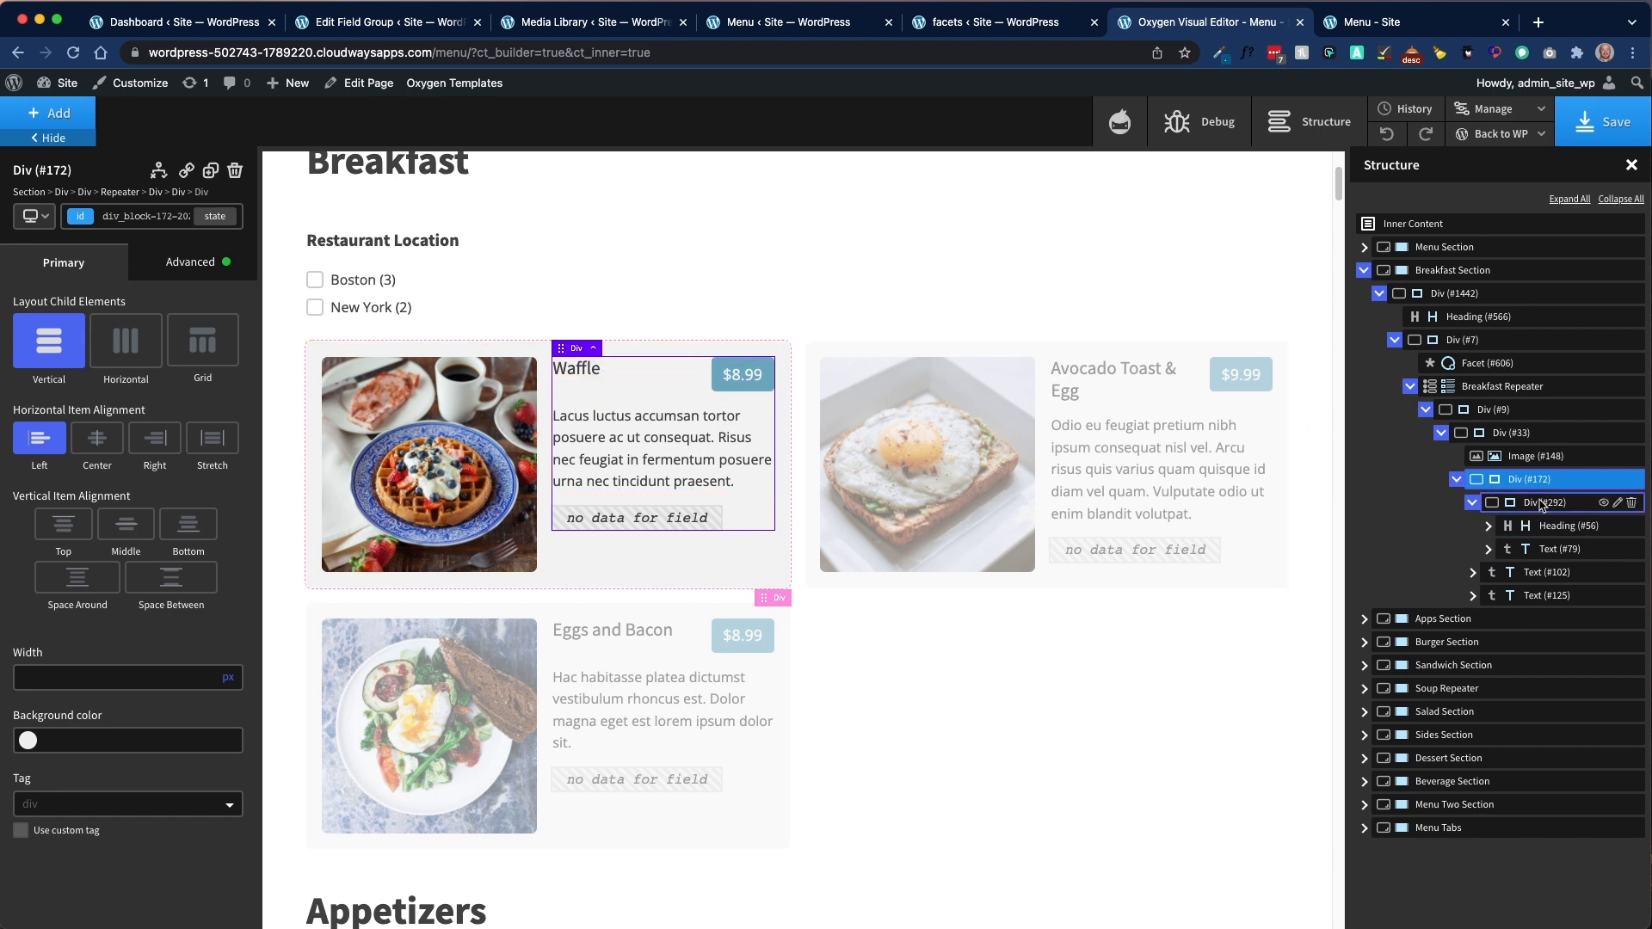
pyautogui.click(1554, 527)
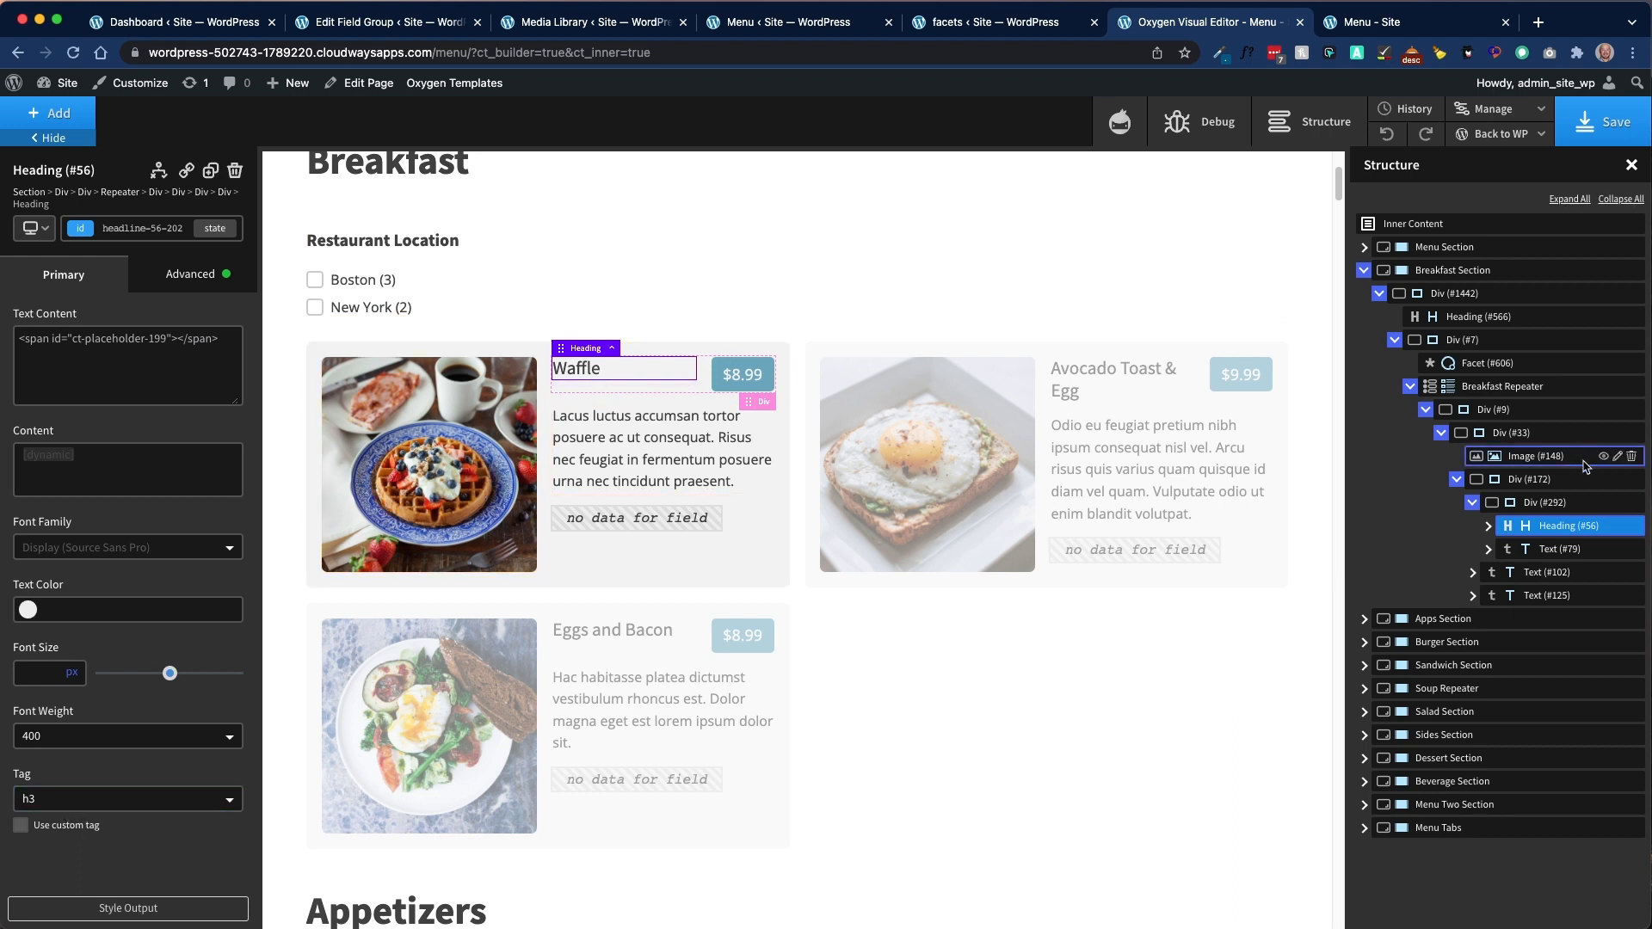
pyautogui.click(742, 374)
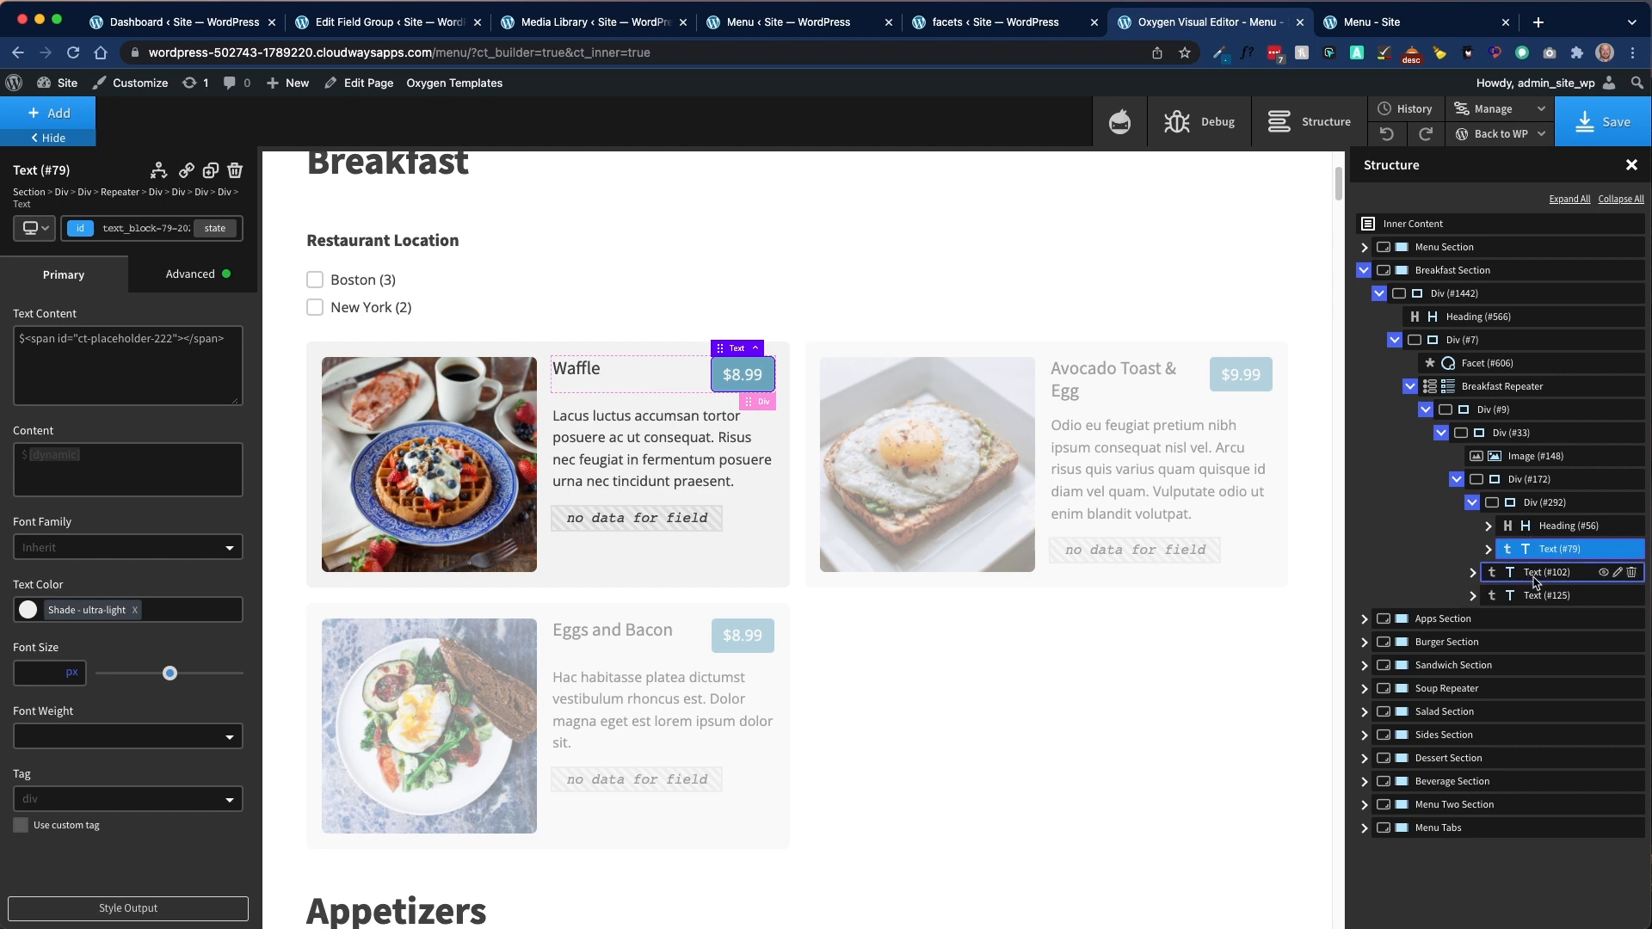
pyautogui.click(741, 414)
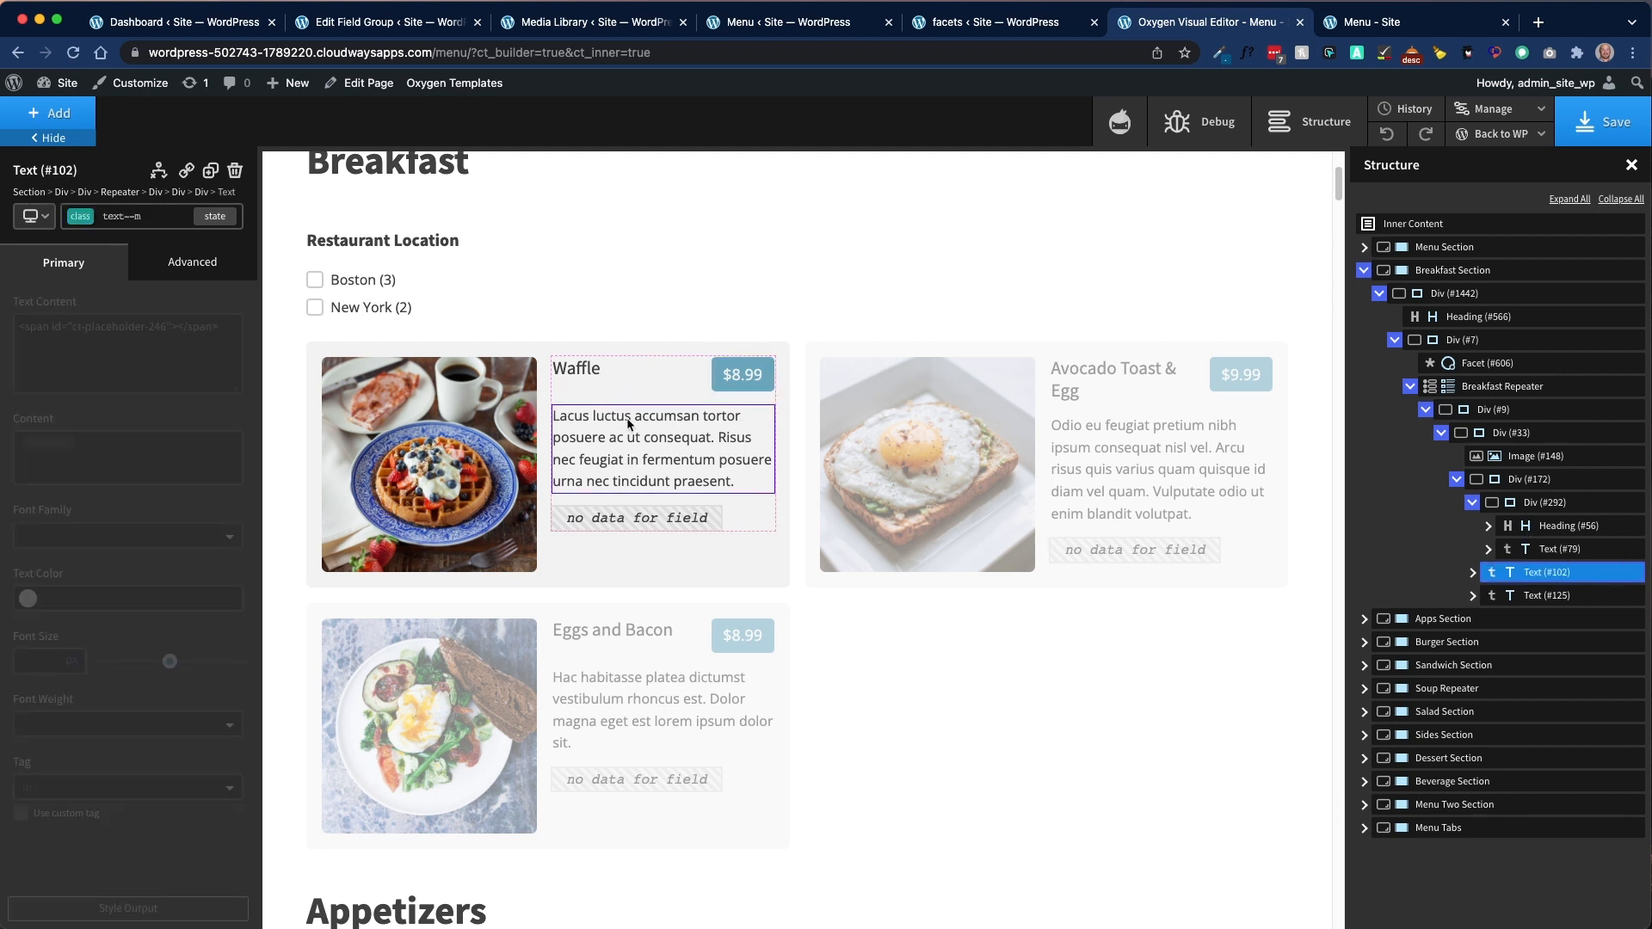
pyautogui.click(1545, 595)
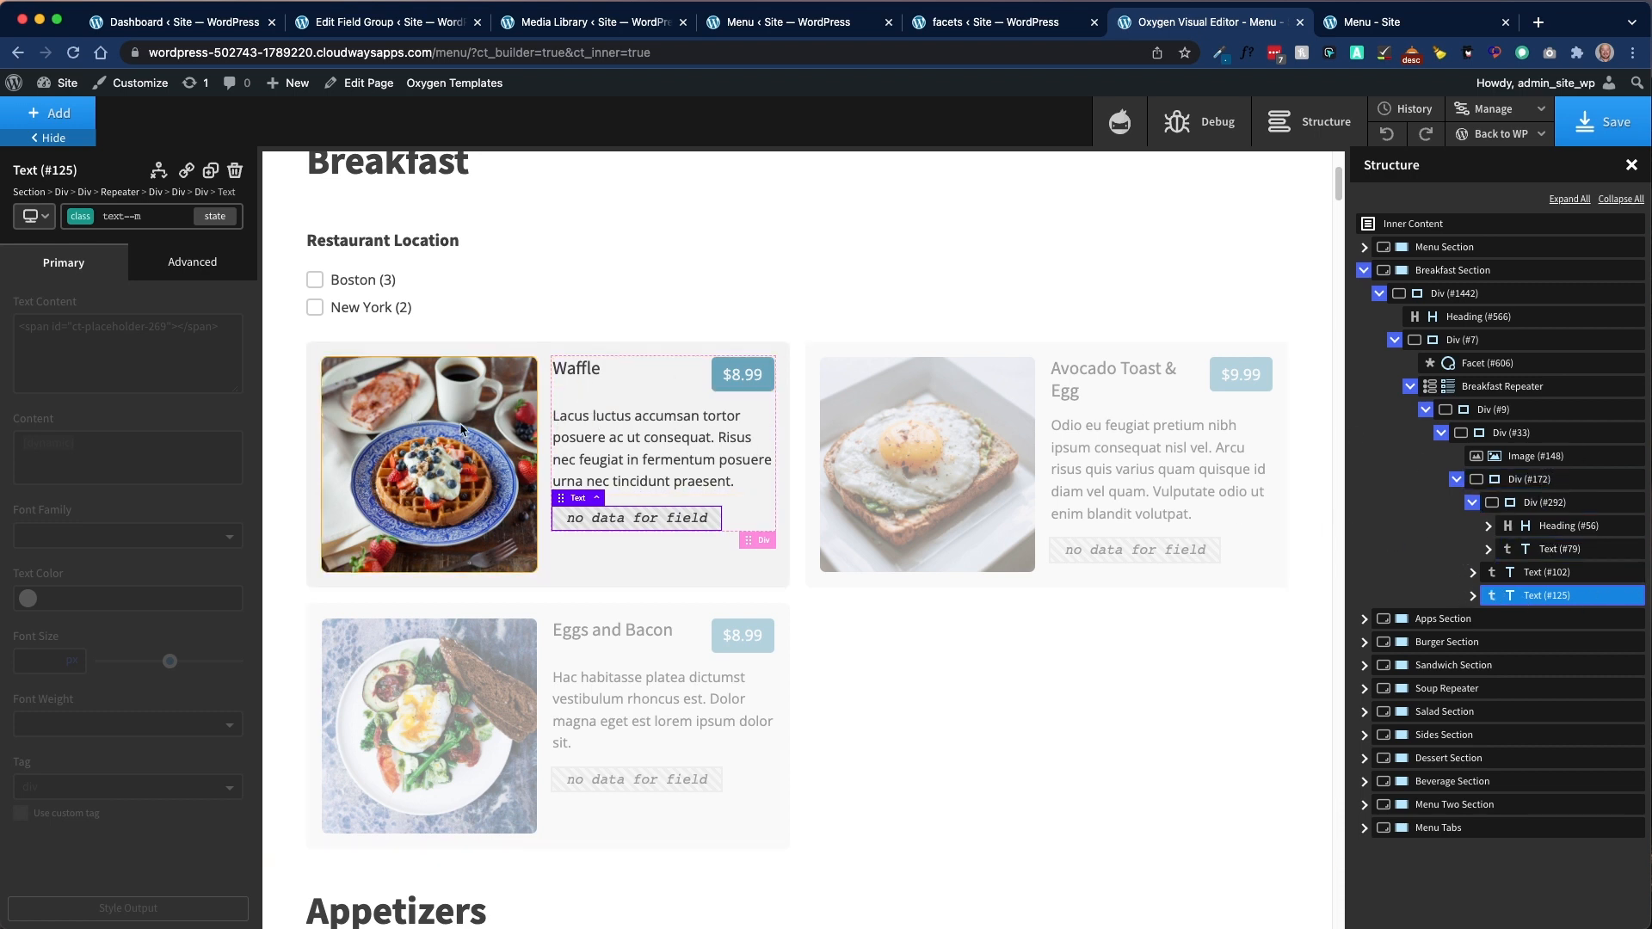
# Step: Insert the Meta Box Menu Image field as the Breakfast item image's dynamic URL, using the Original size
pyautogui.click(429, 456)
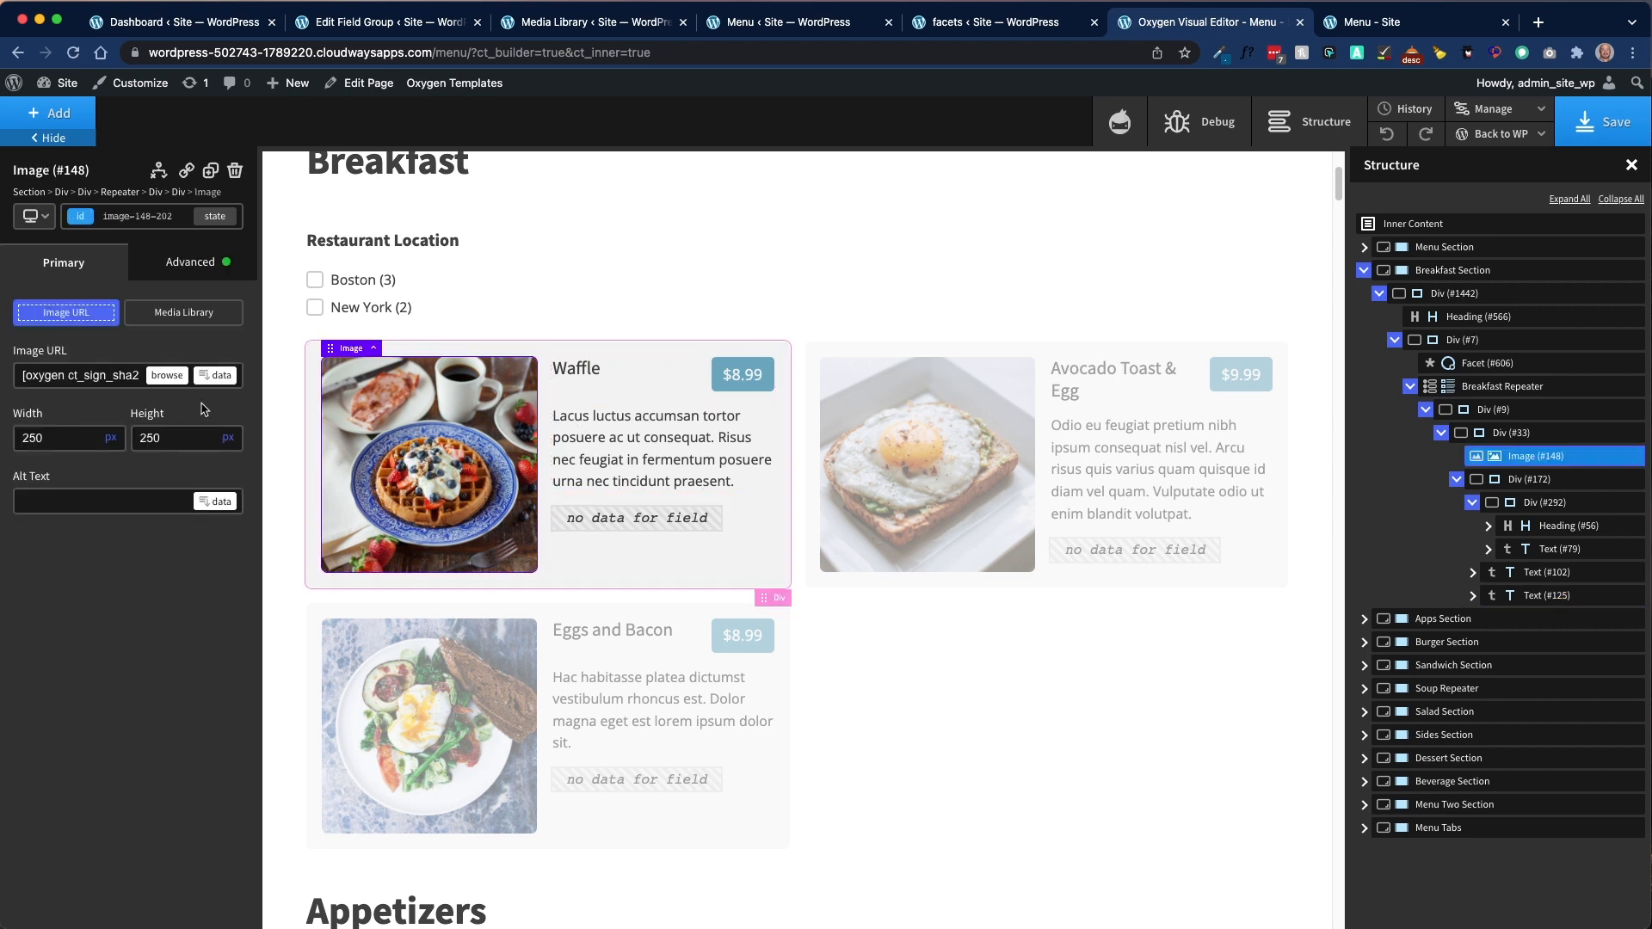
pyautogui.click(132, 372)
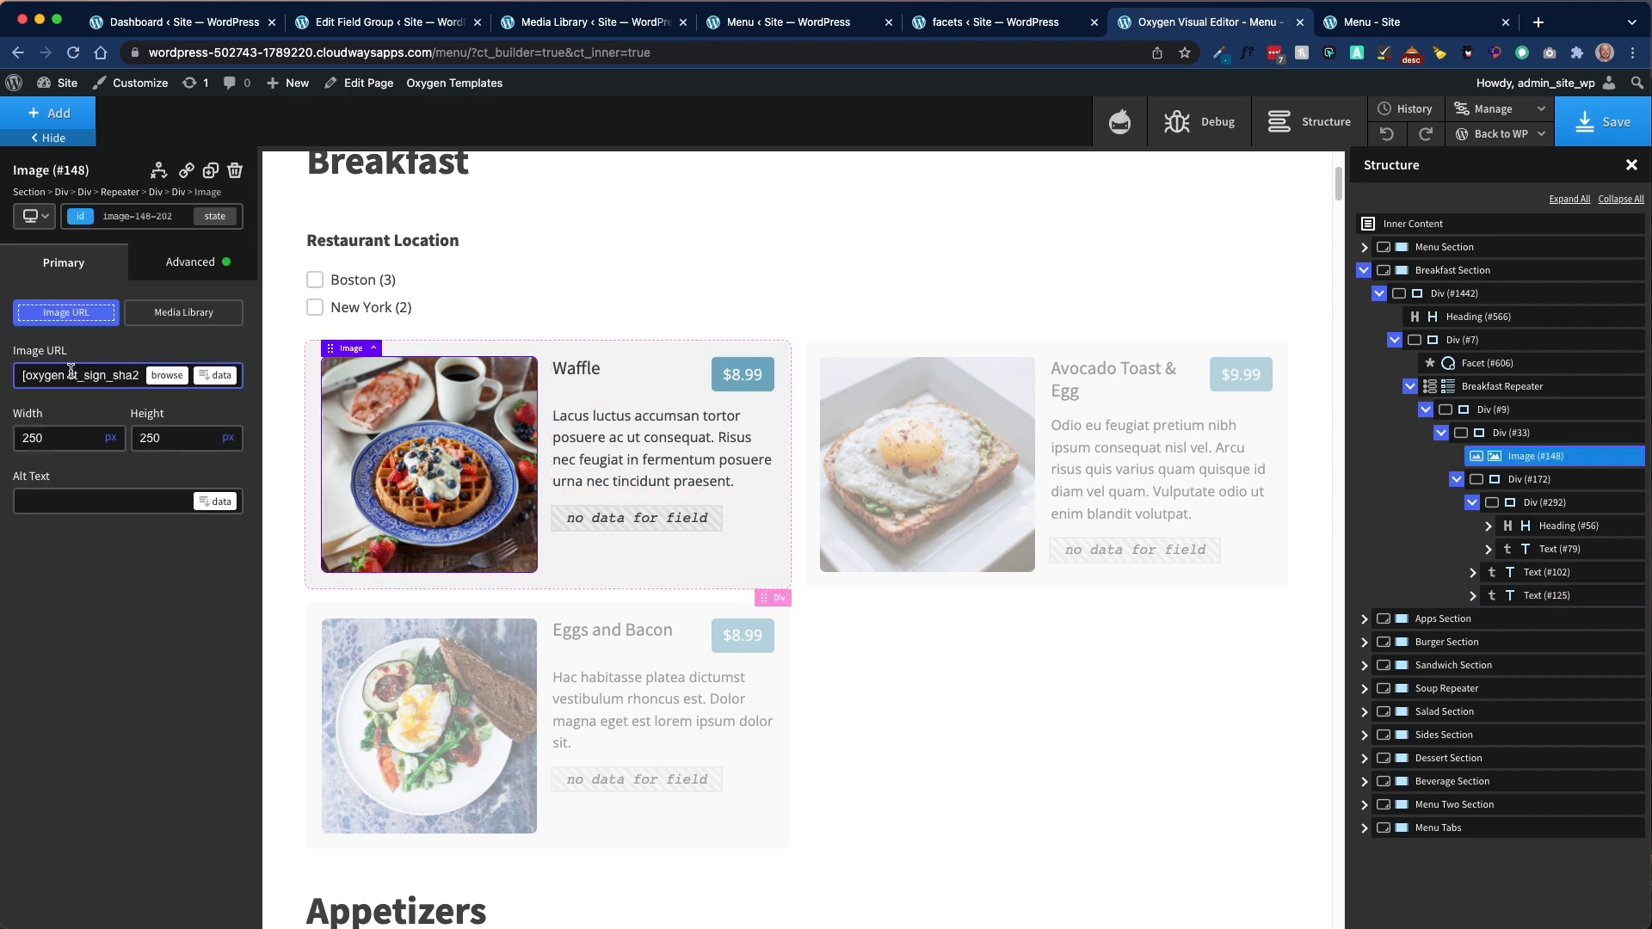
pyautogui.click(213, 378)
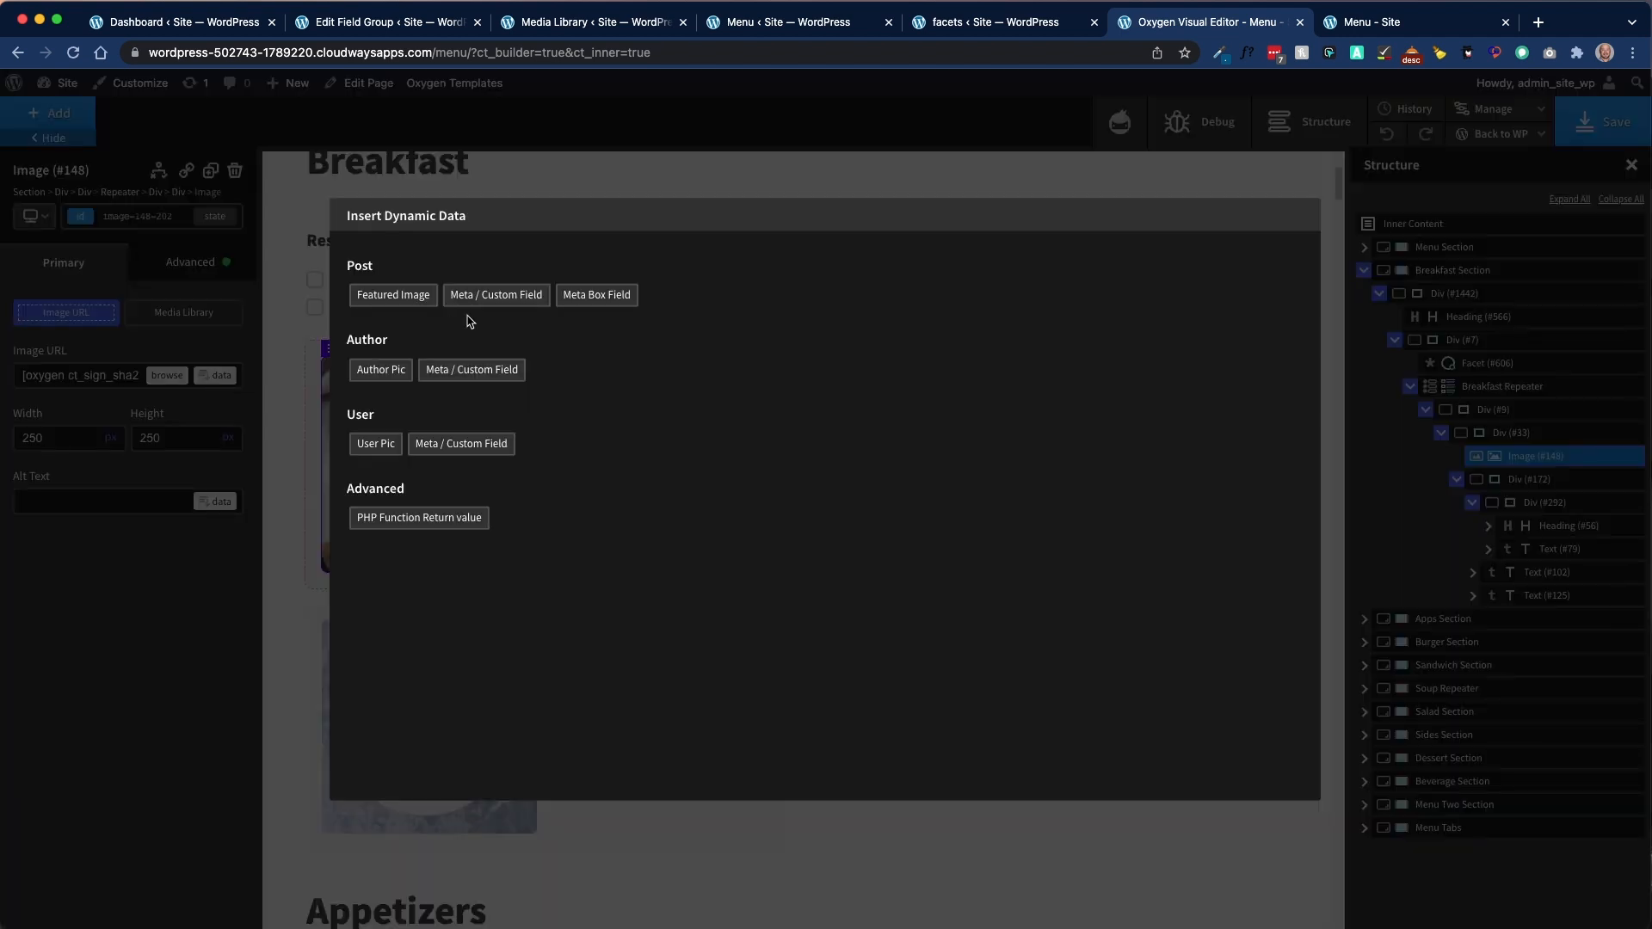
pyautogui.click(598, 296)
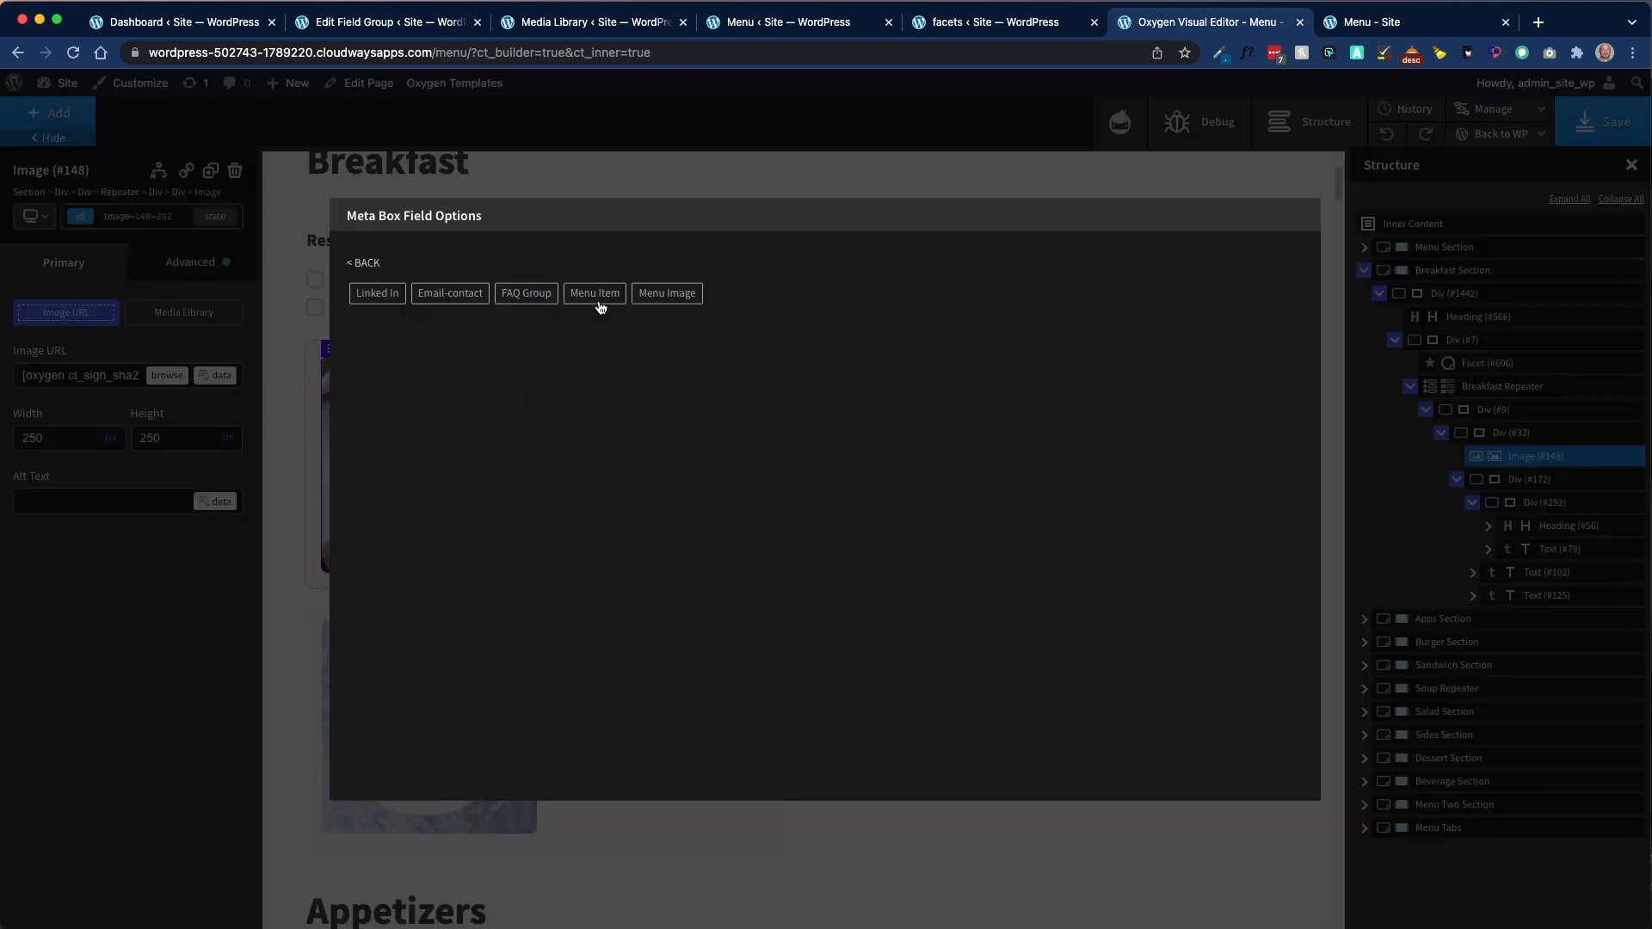
pyautogui.click(675, 304)
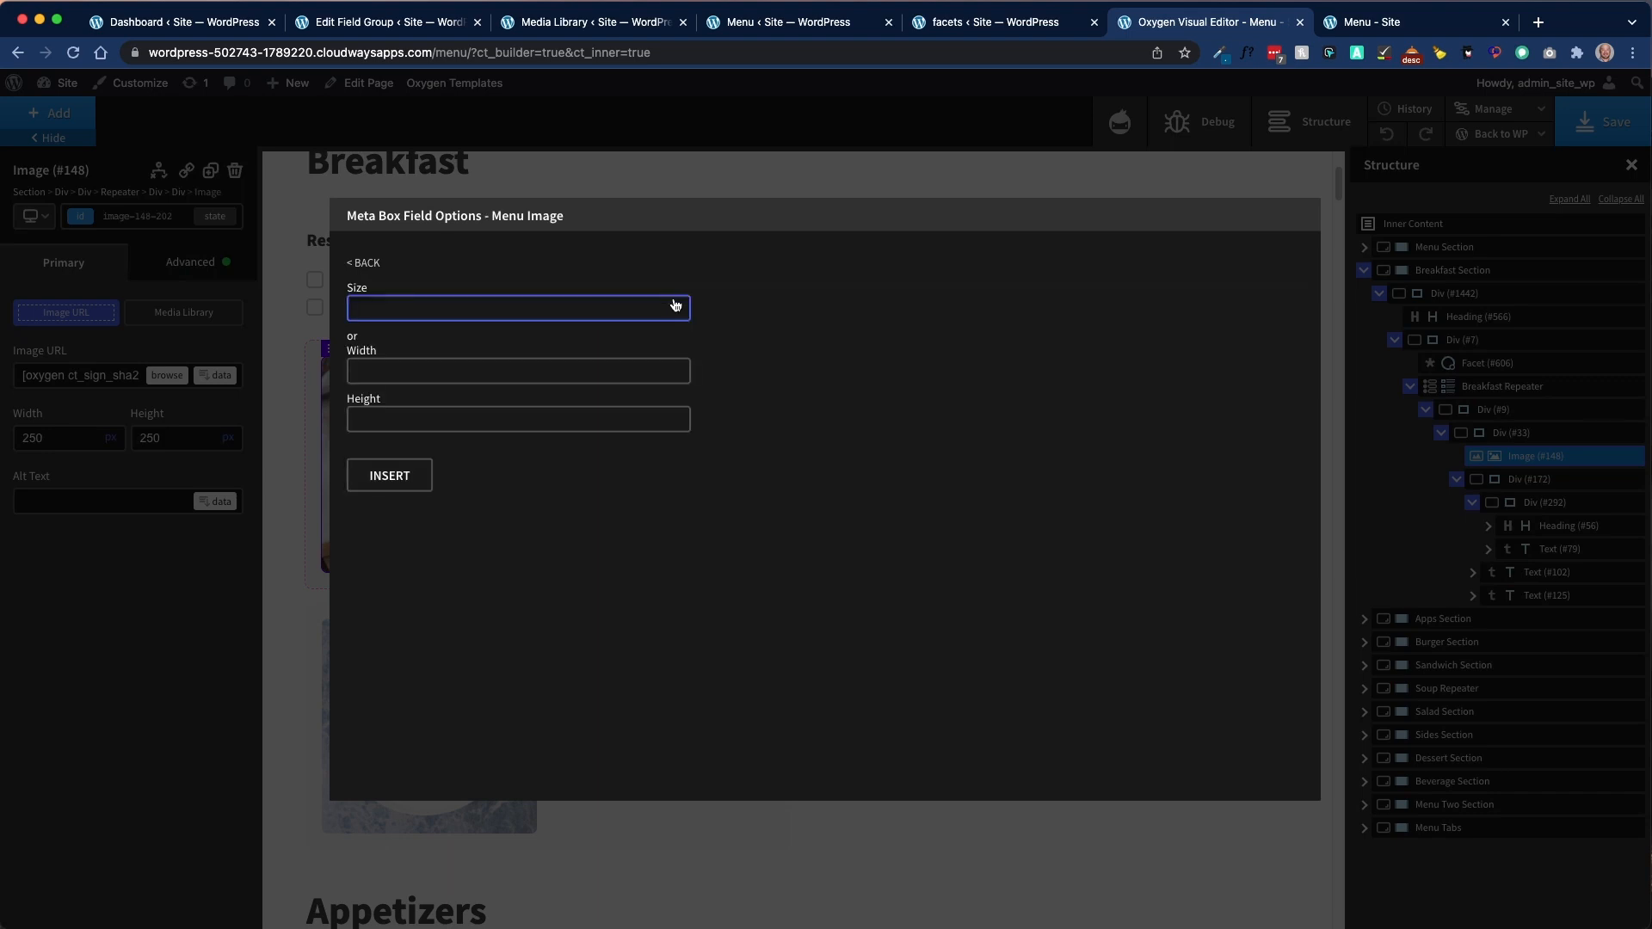
pyautogui.click(440, 322)
pyautogui.click(420, 412)
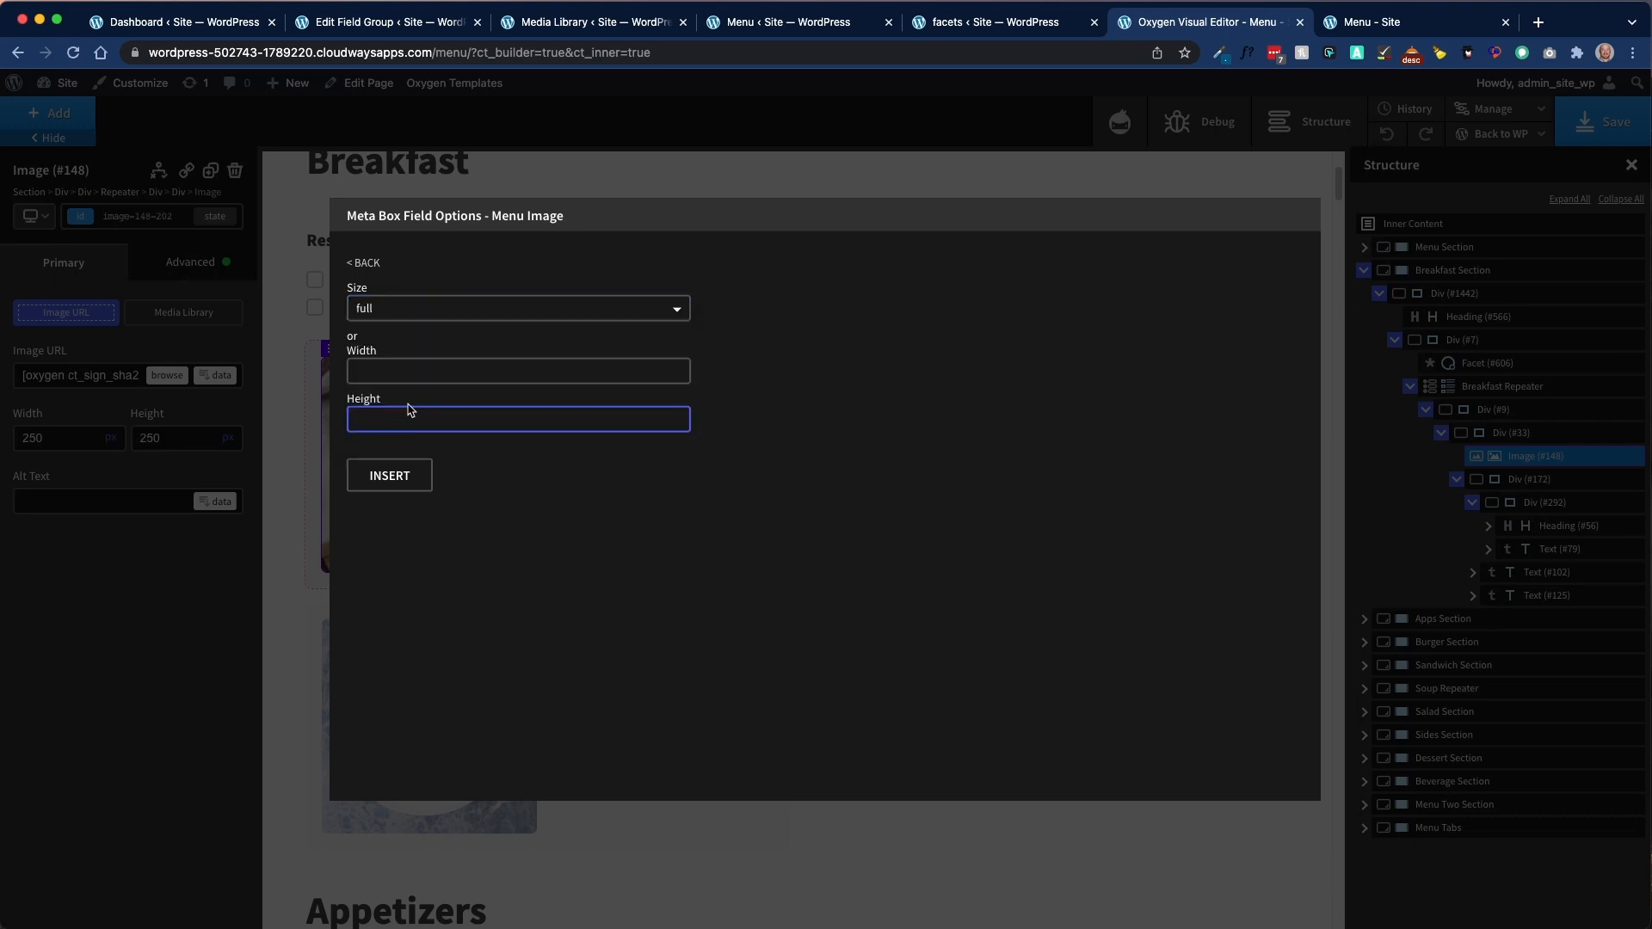
pyautogui.click(405, 314)
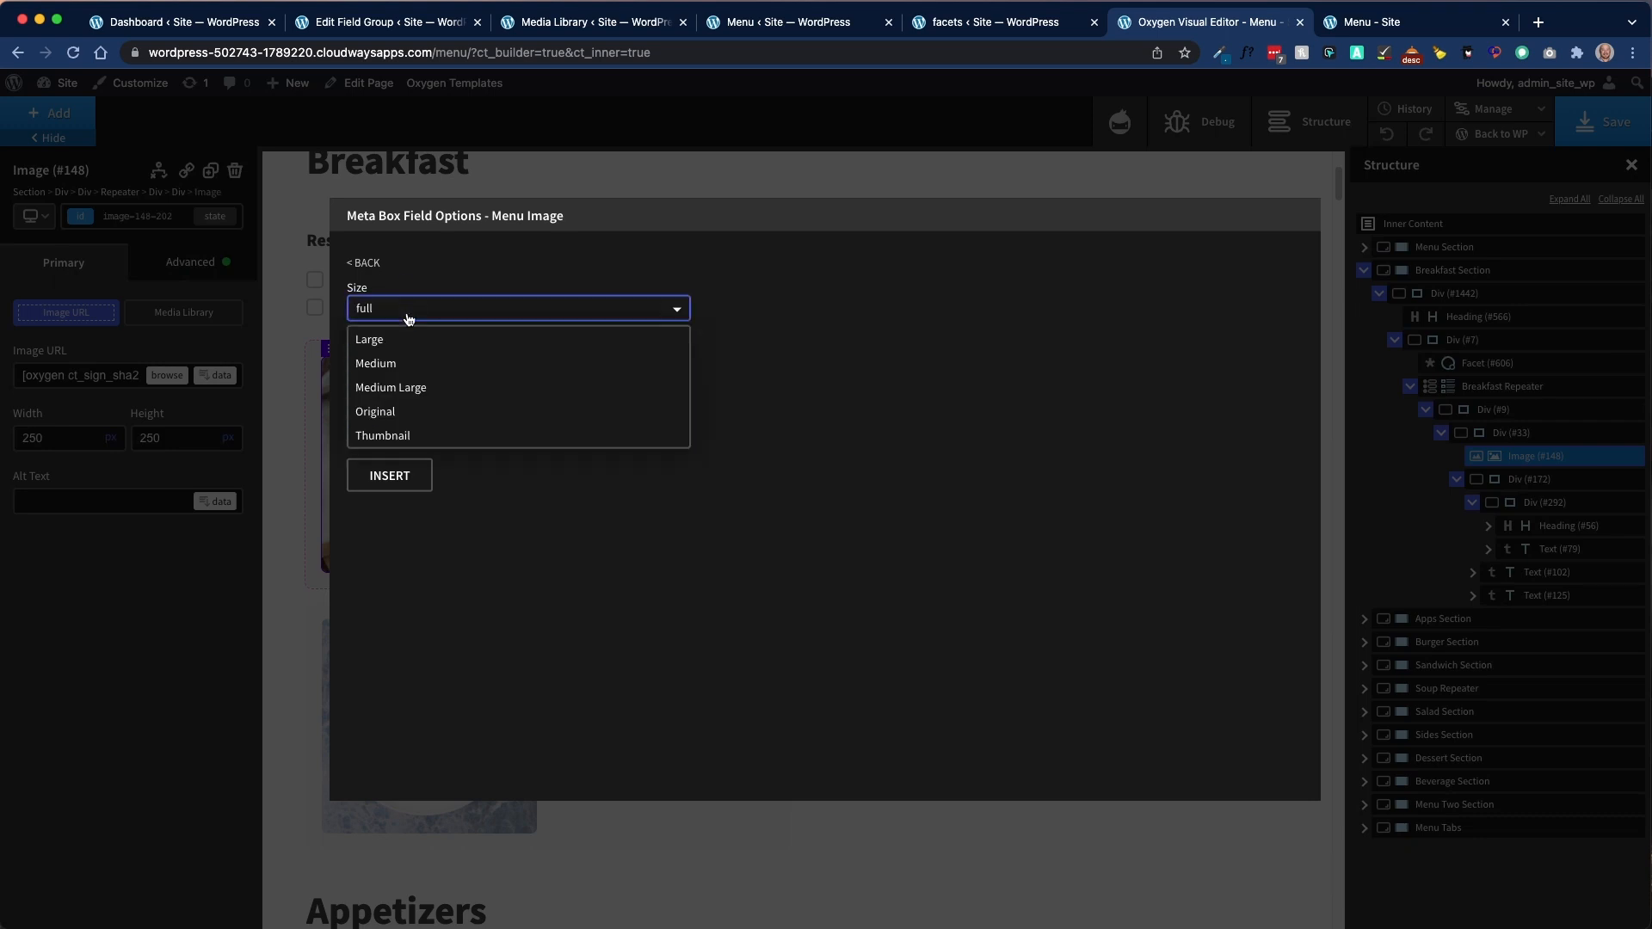
pyautogui.click(408, 416)
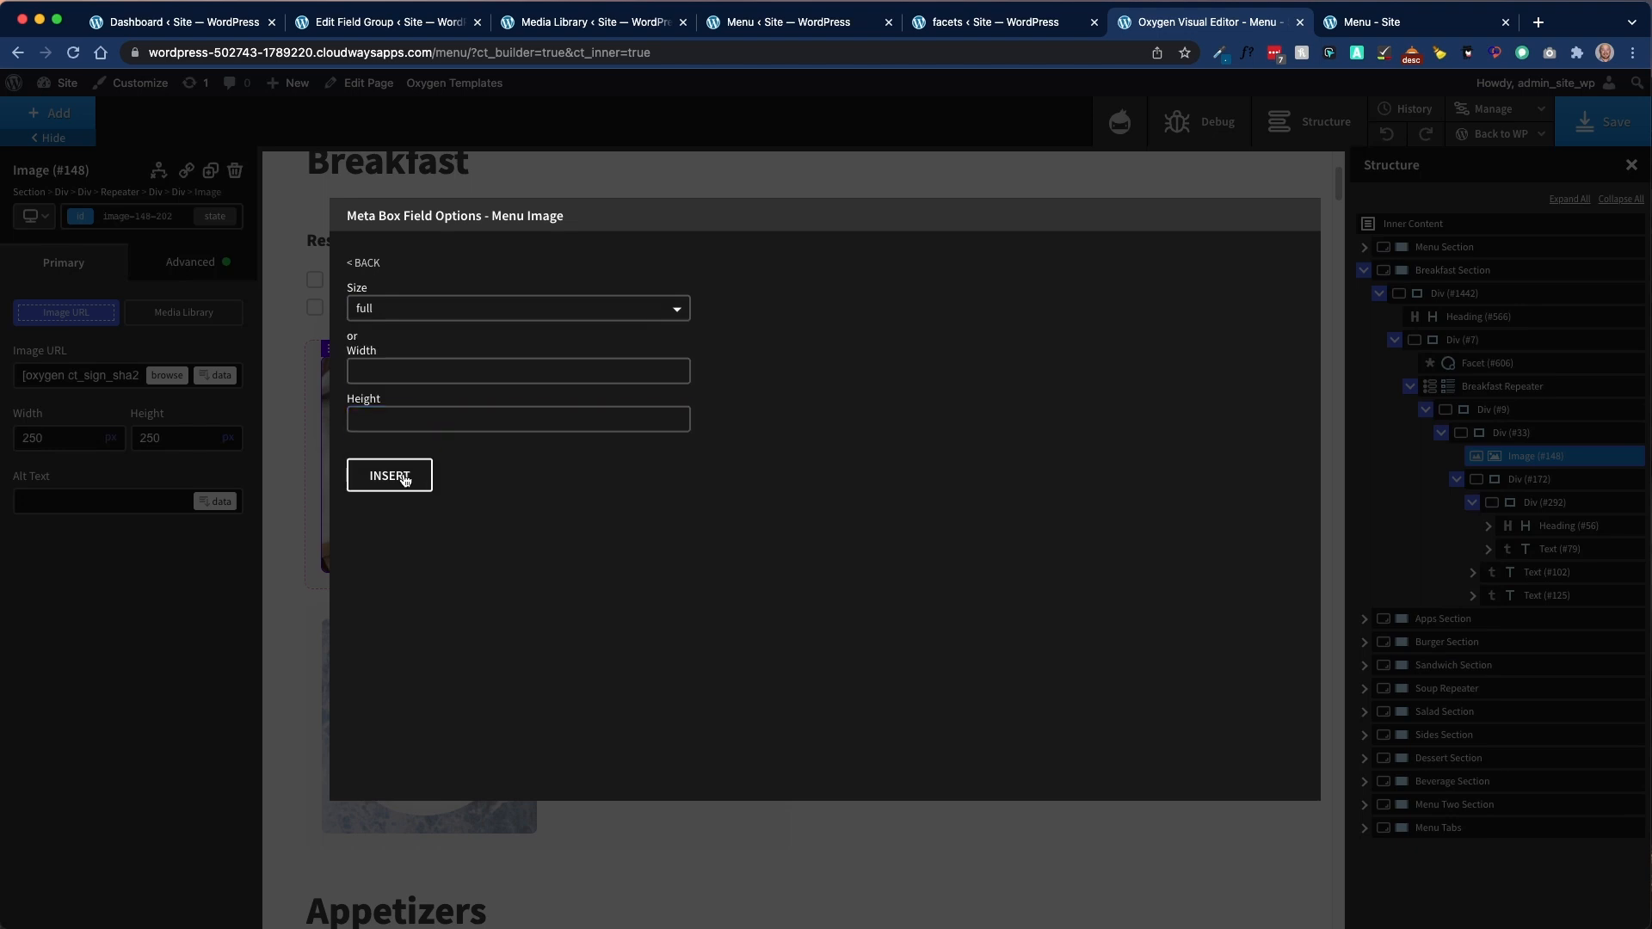
pyautogui.click(405, 478)
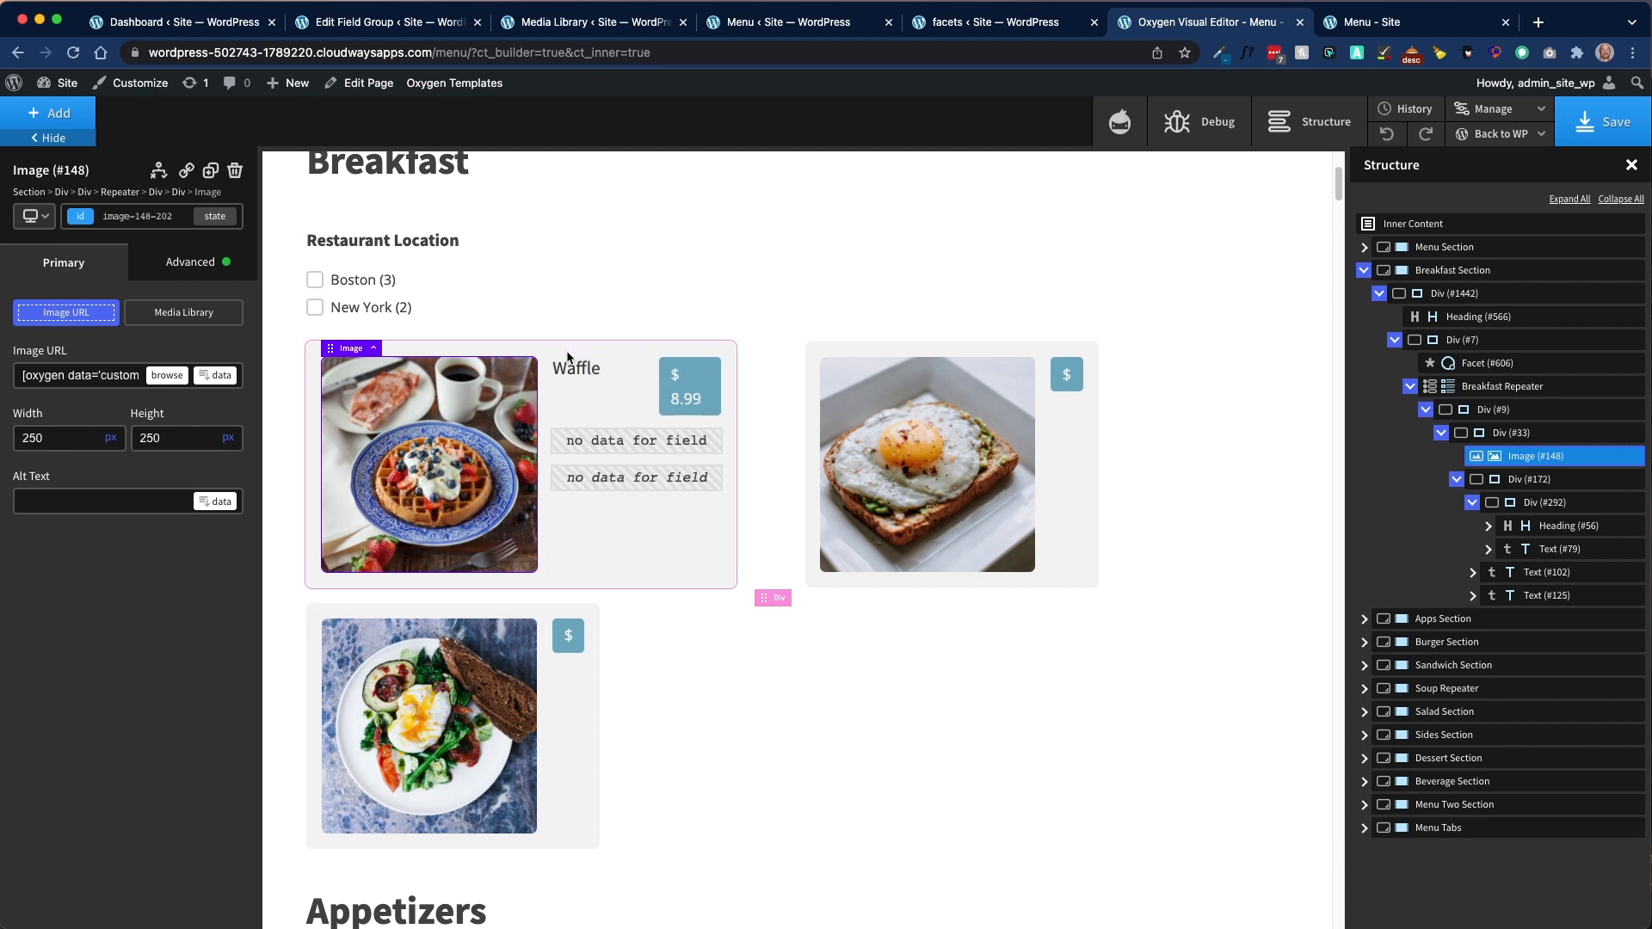
# Step: Replace the Breakfast item heading's content with the Meta Box Menu Item field as dynamic data
pyautogui.click(579, 370)
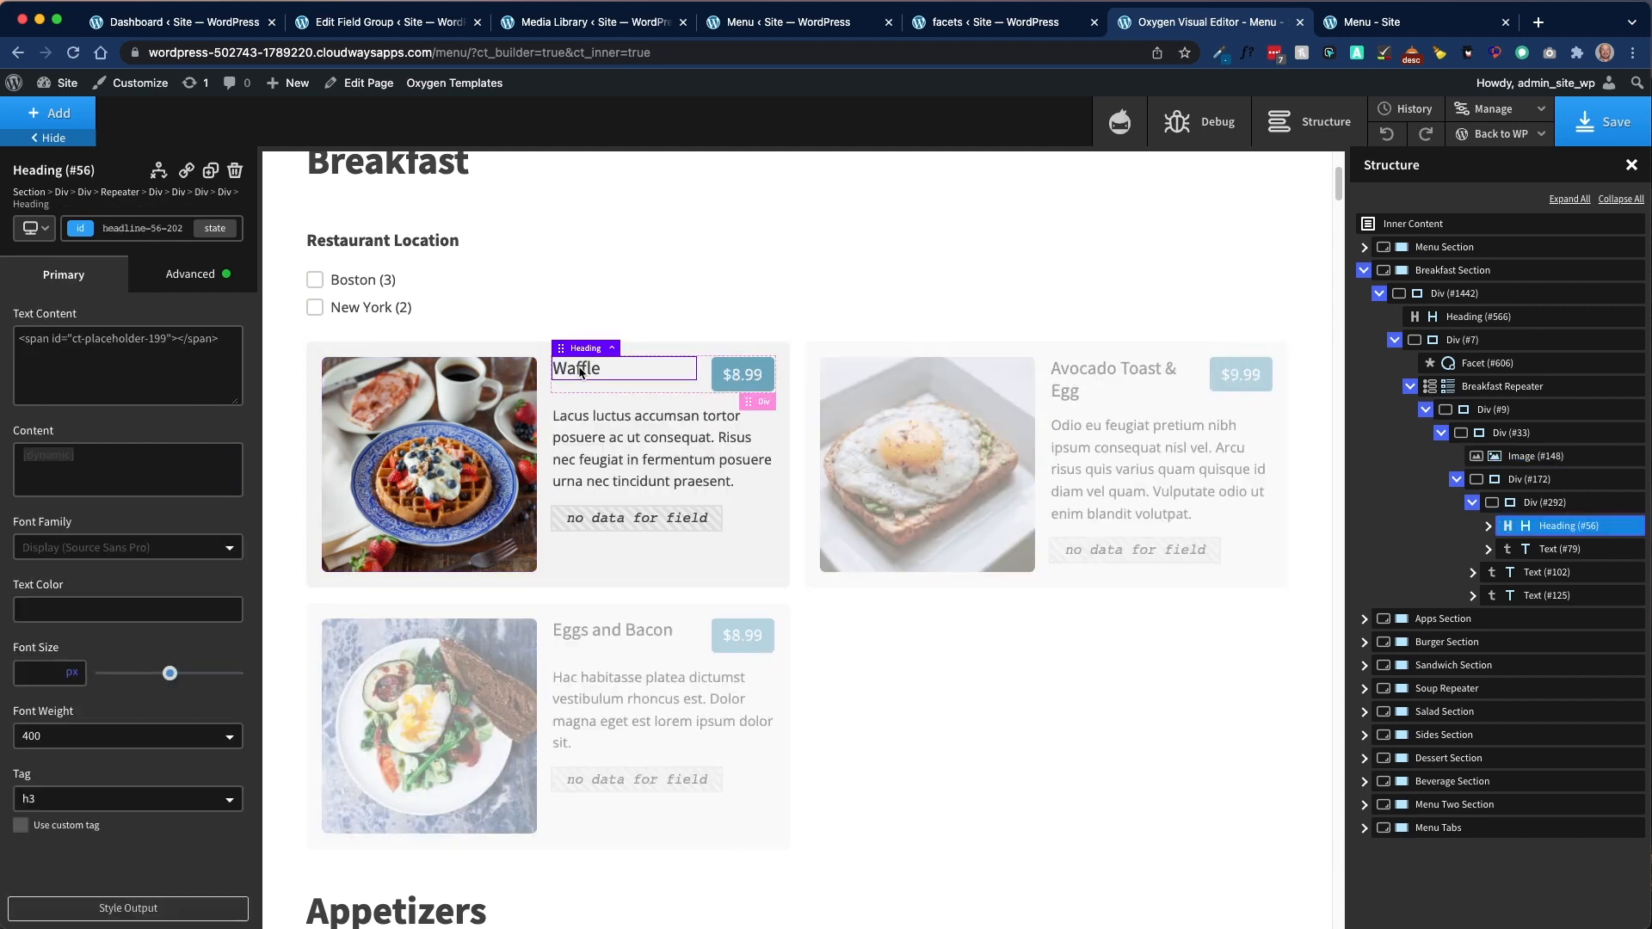
pyautogui.doubleClick(581, 371)
pyautogui.doubleClick(586, 376)
pyautogui.tripleClick(586, 377)
pyautogui.click(798, 127)
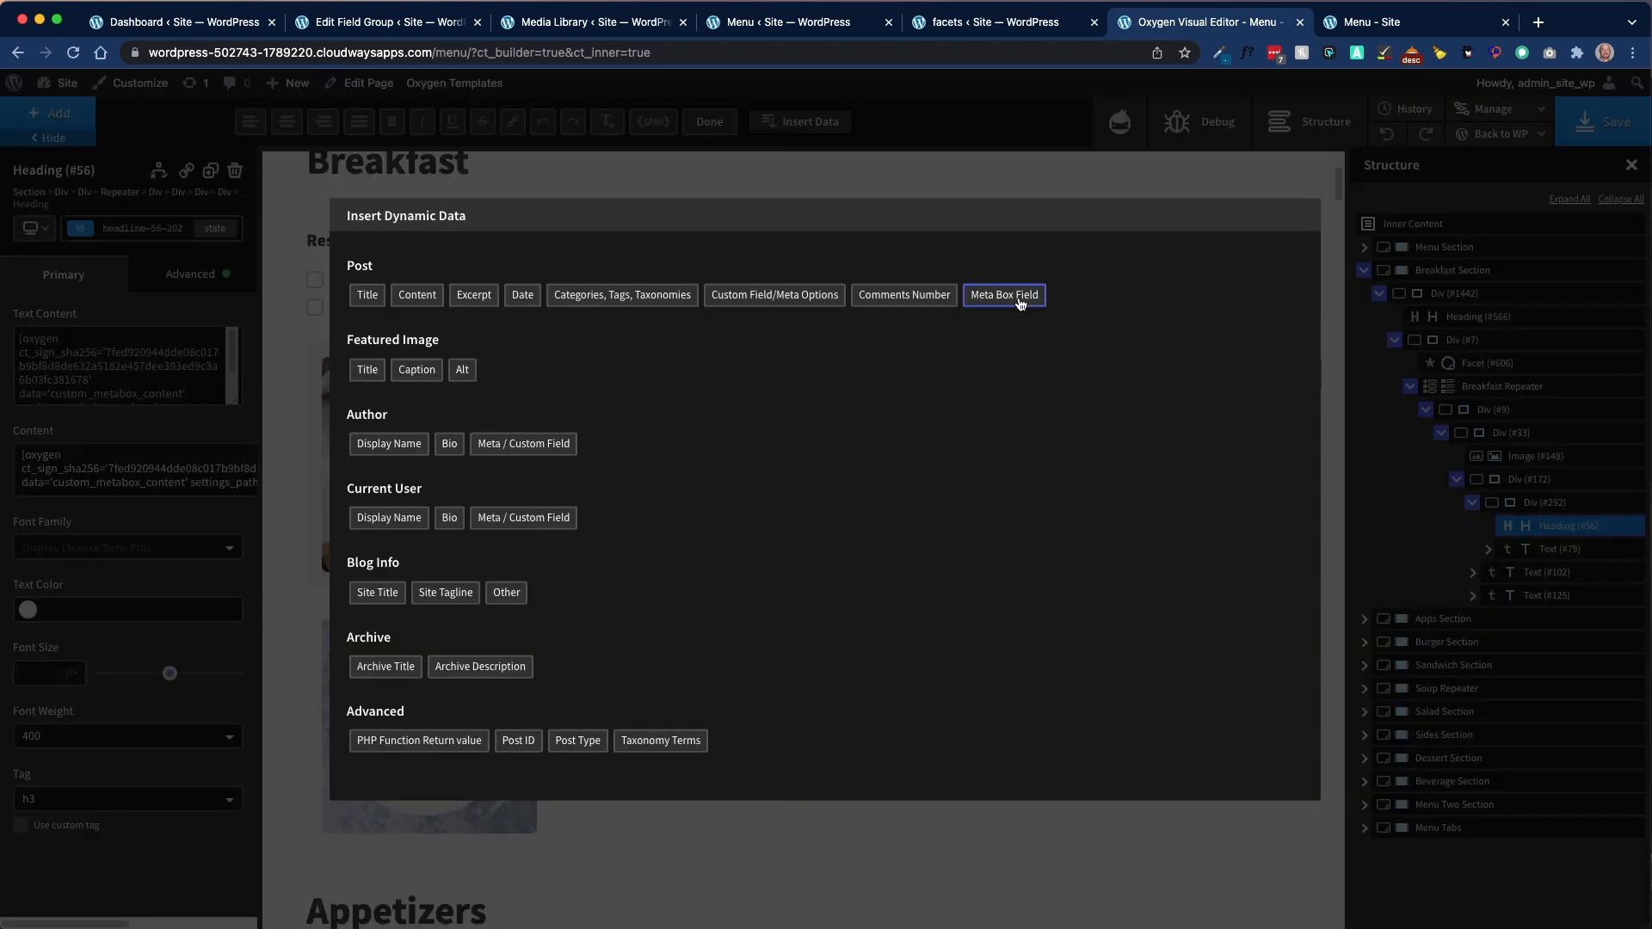
pyautogui.click(1019, 301)
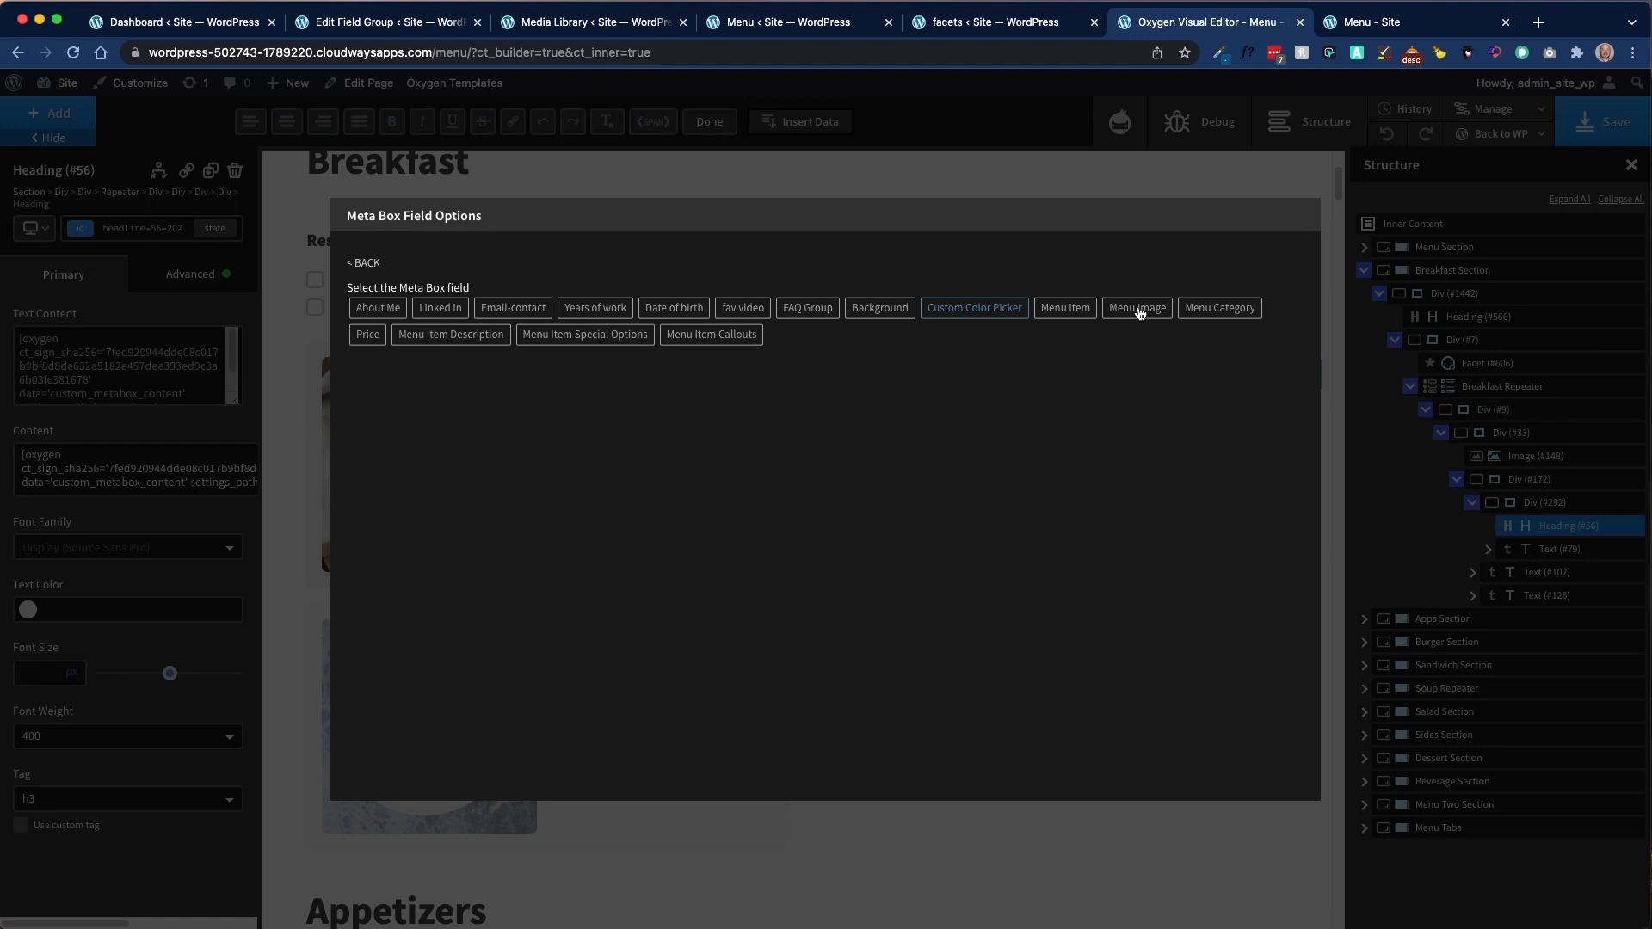
pyautogui.click(1077, 314)
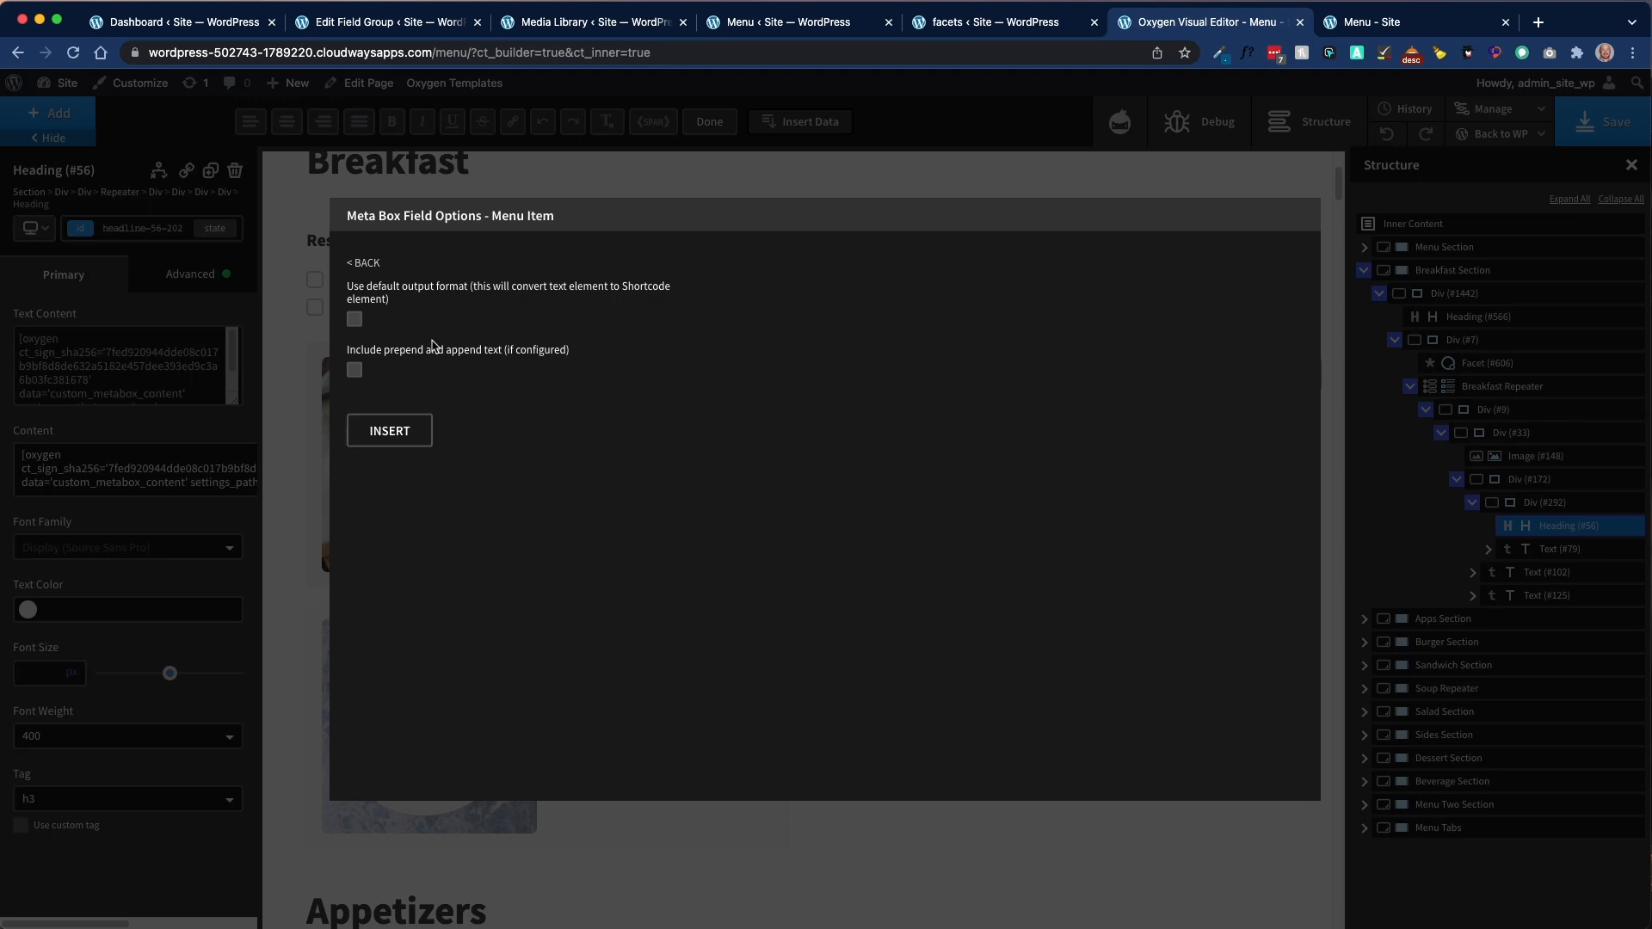
pyautogui.click(393, 433)
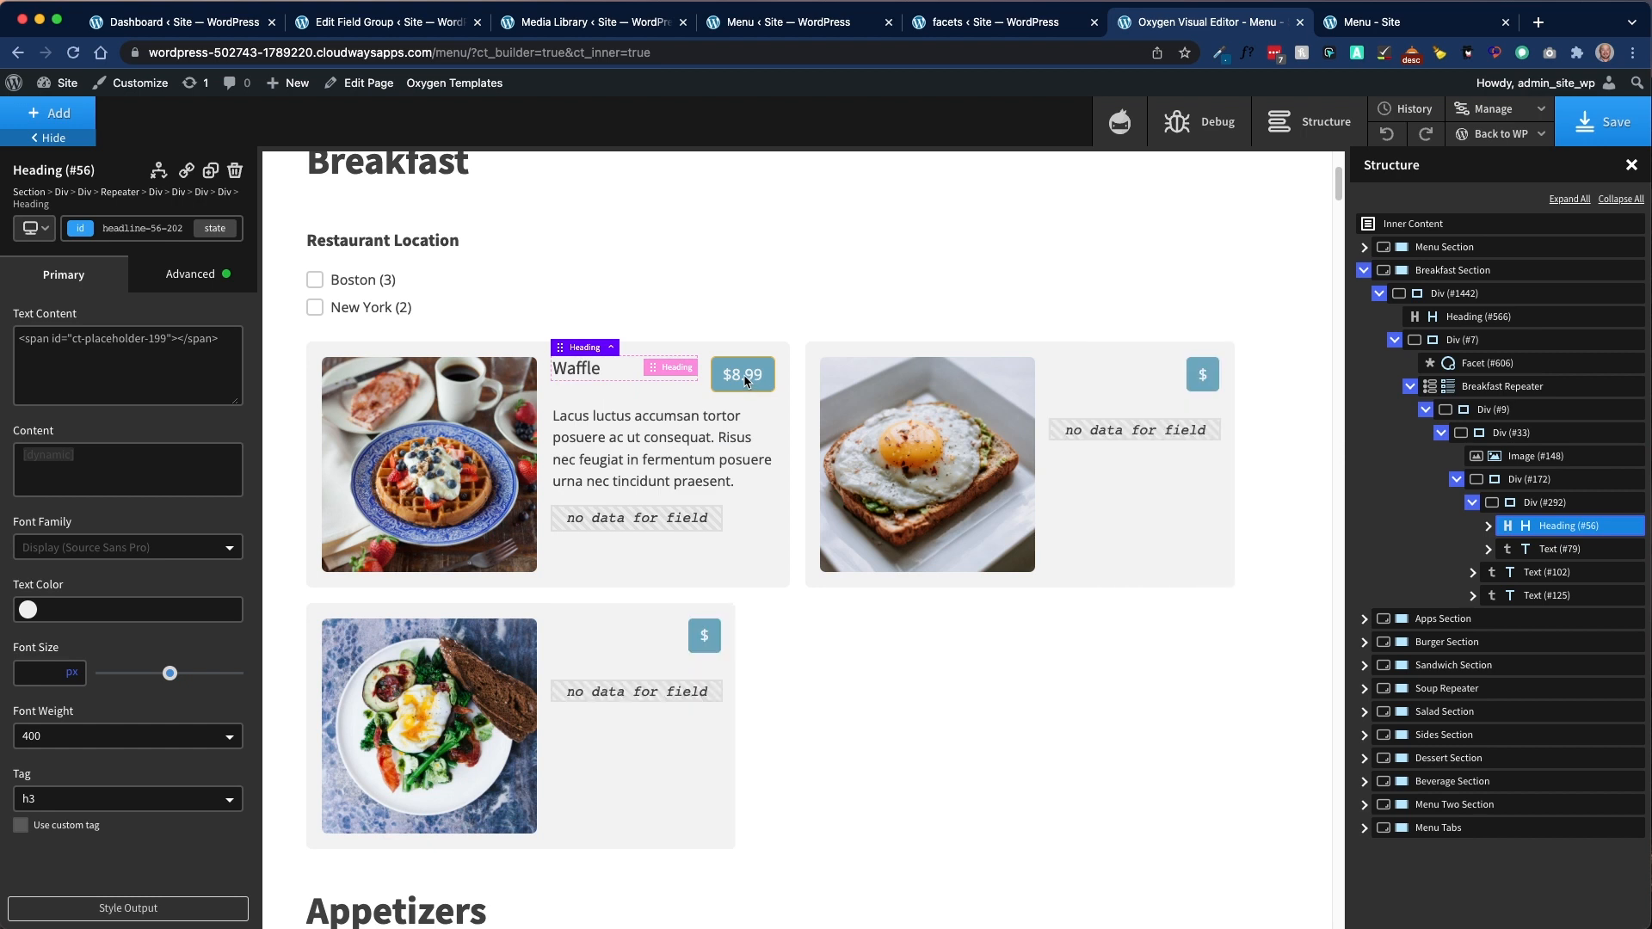
# Step: Replace the whole content of the Breakfast item's price text with the Meta Box Price field
pyautogui.click(745, 379)
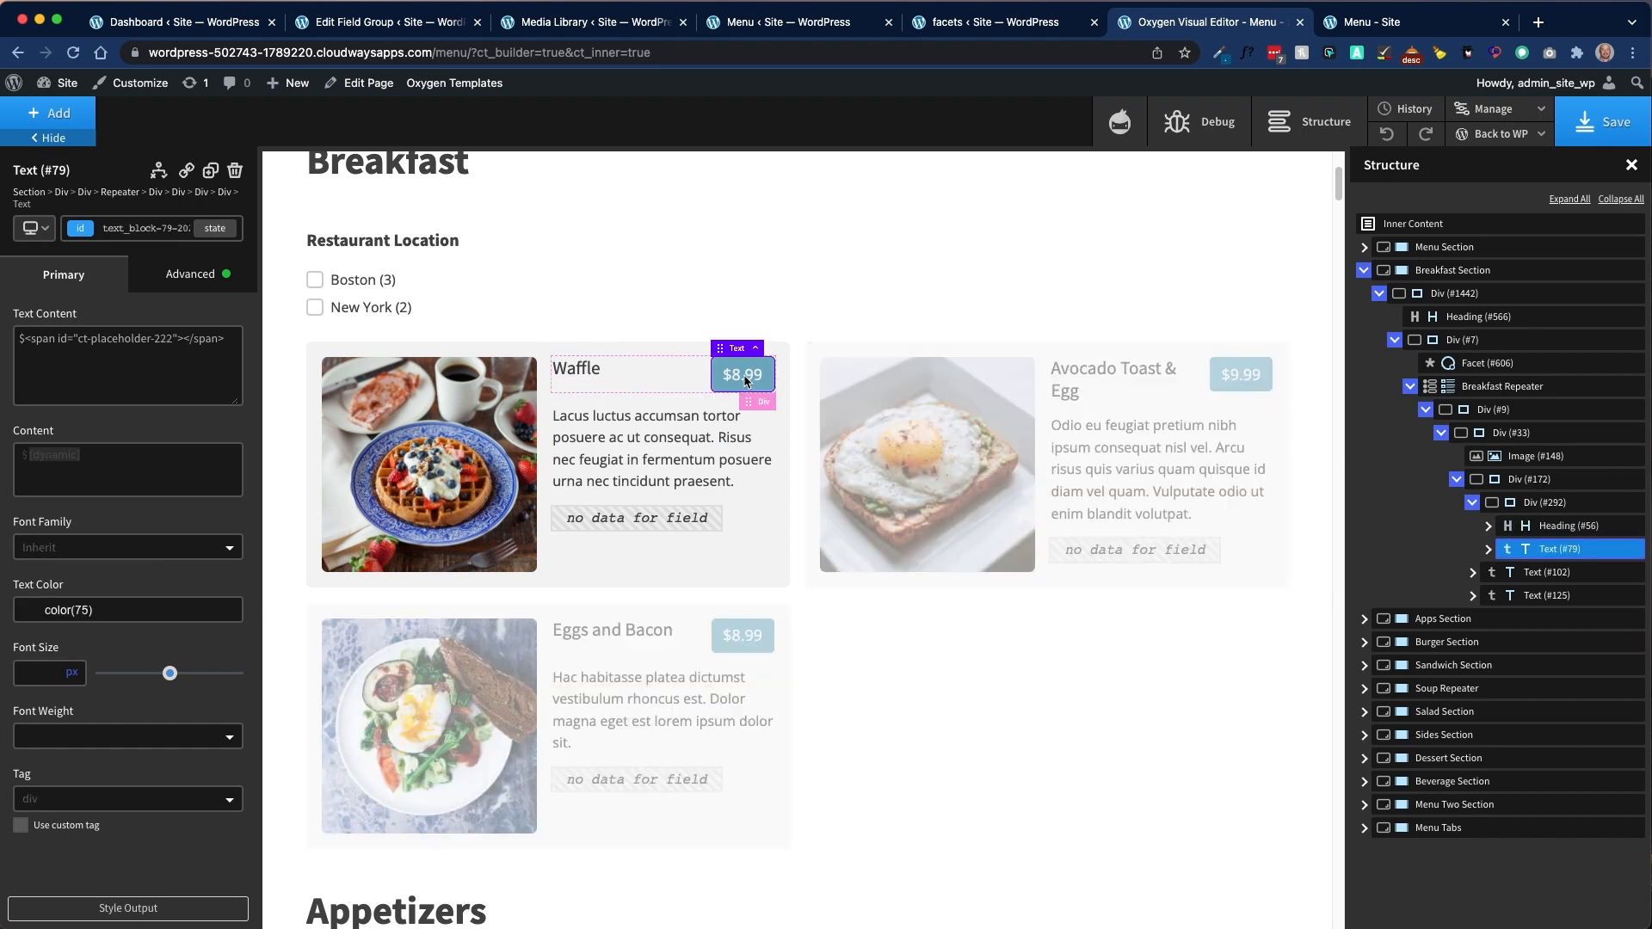
pyautogui.doubleClick(745, 376)
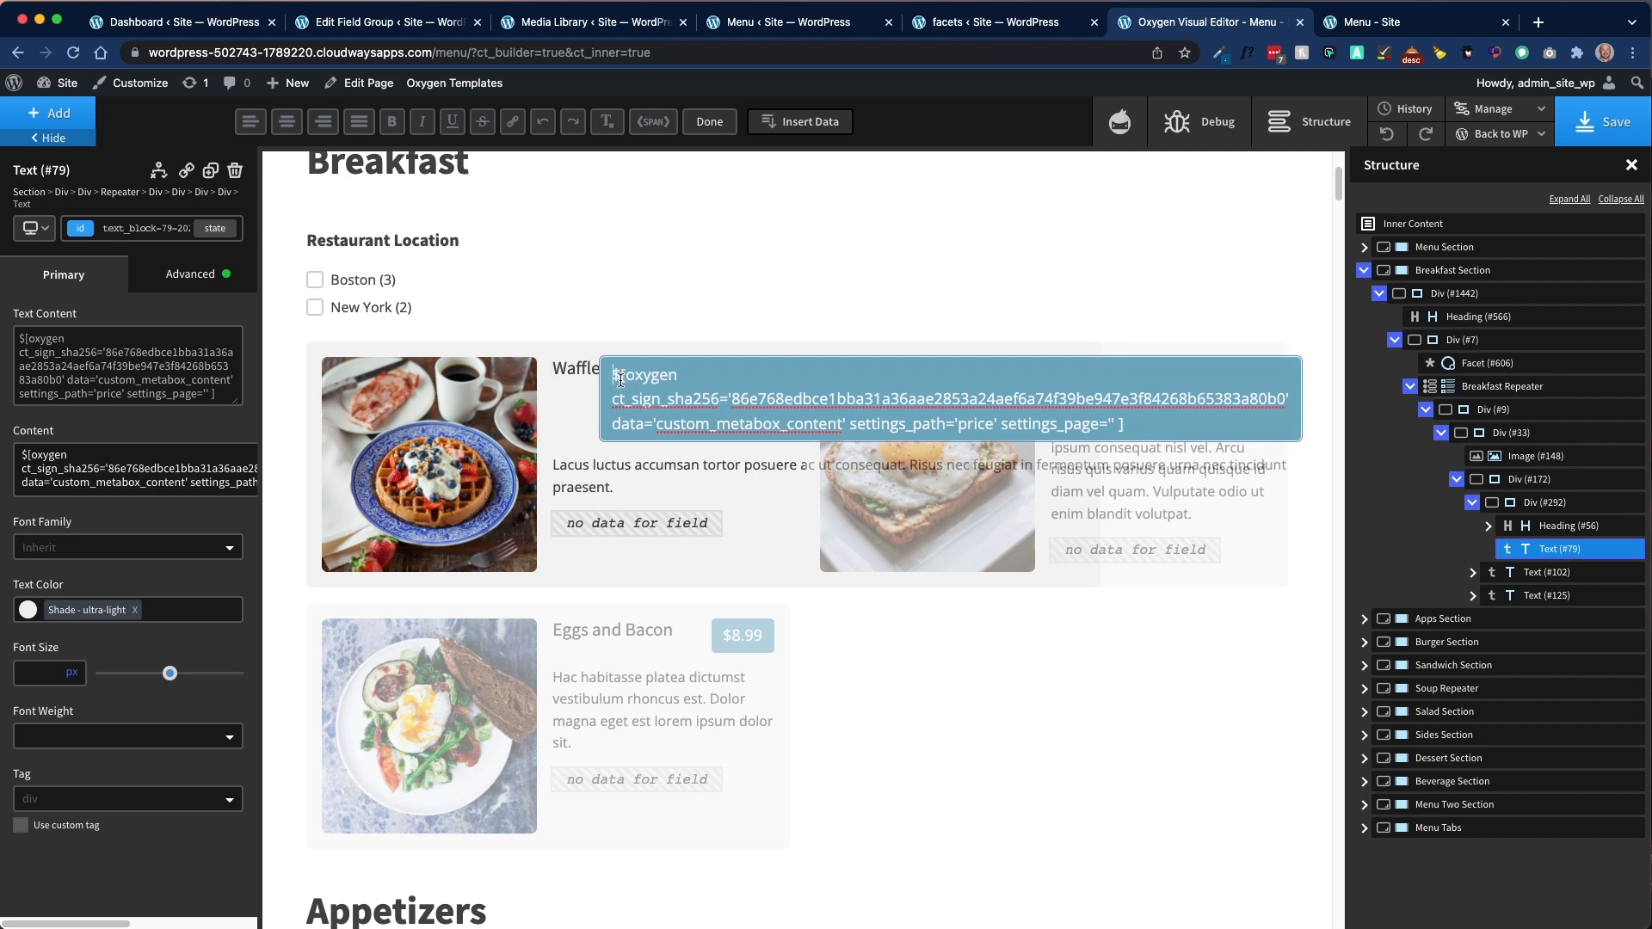
pyautogui.moveTo(620, 378); pyautogui.dragTo(611, 378)
pyautogui.tripleClick(967, 402)
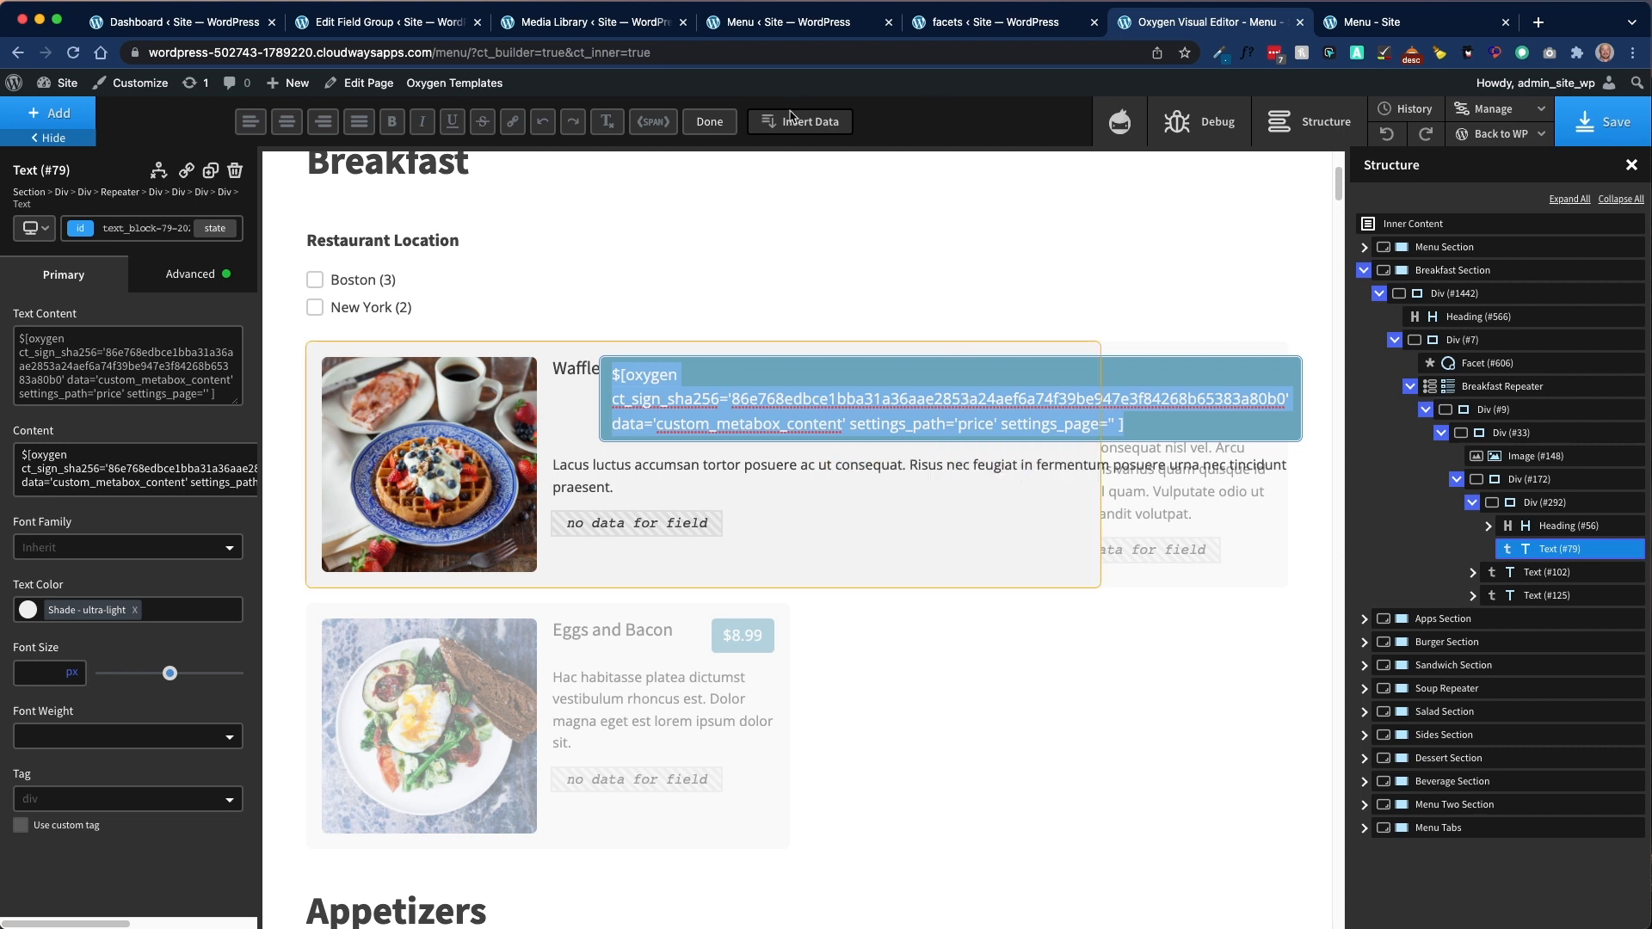
pyautogui.click(818, 128)
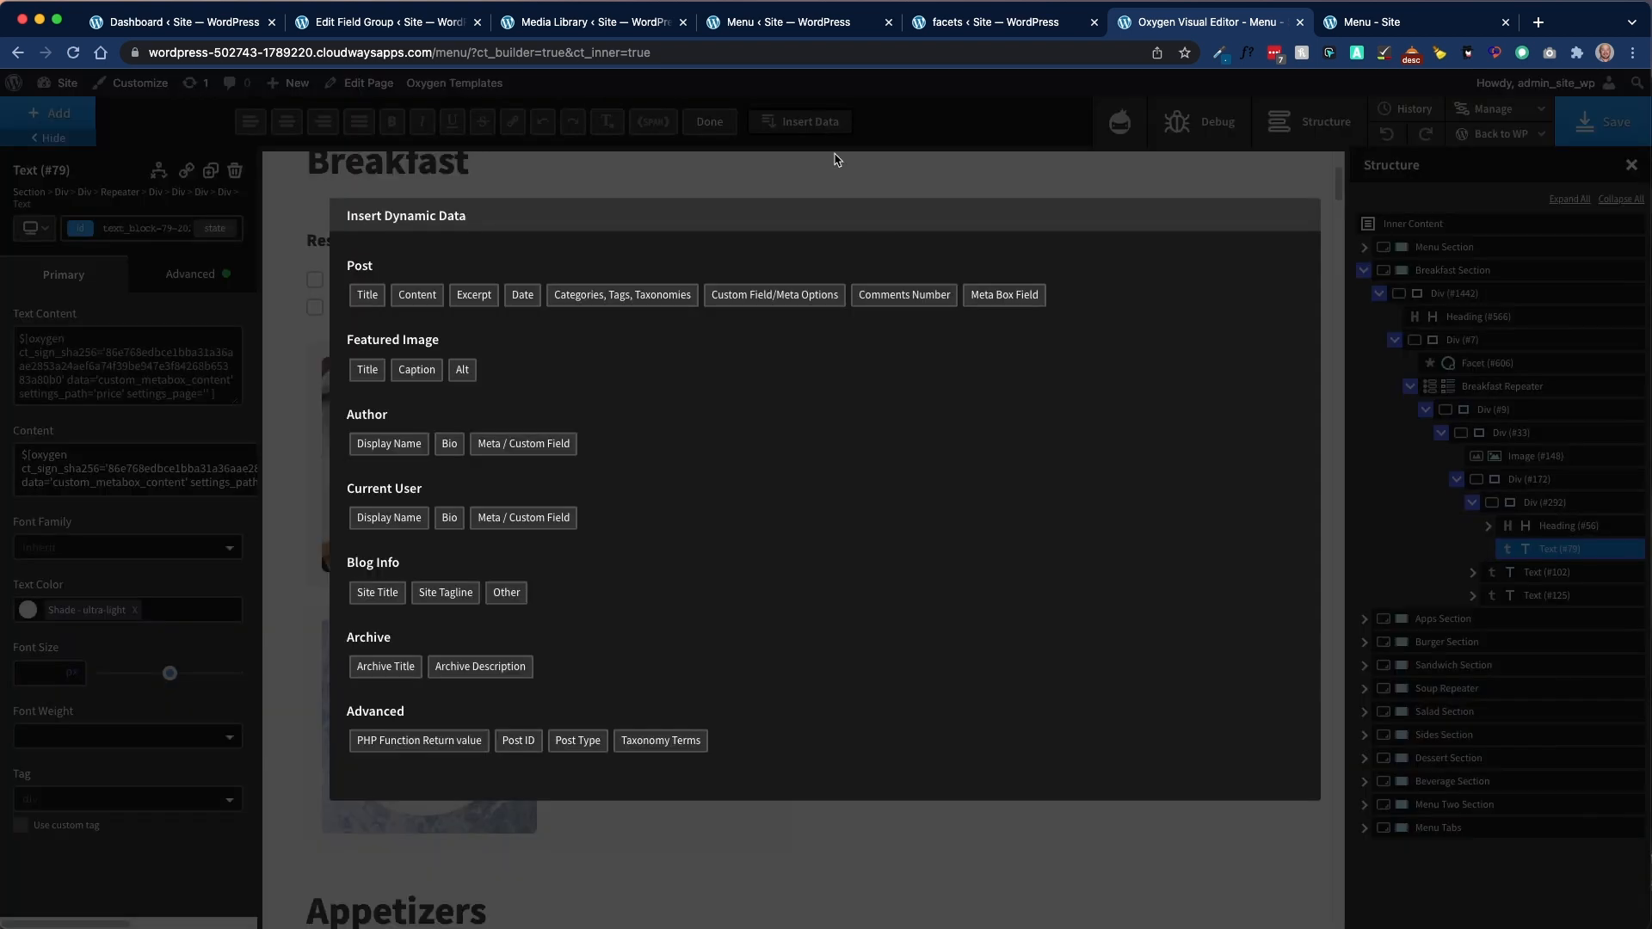
pyautogui.click(1004, 296)
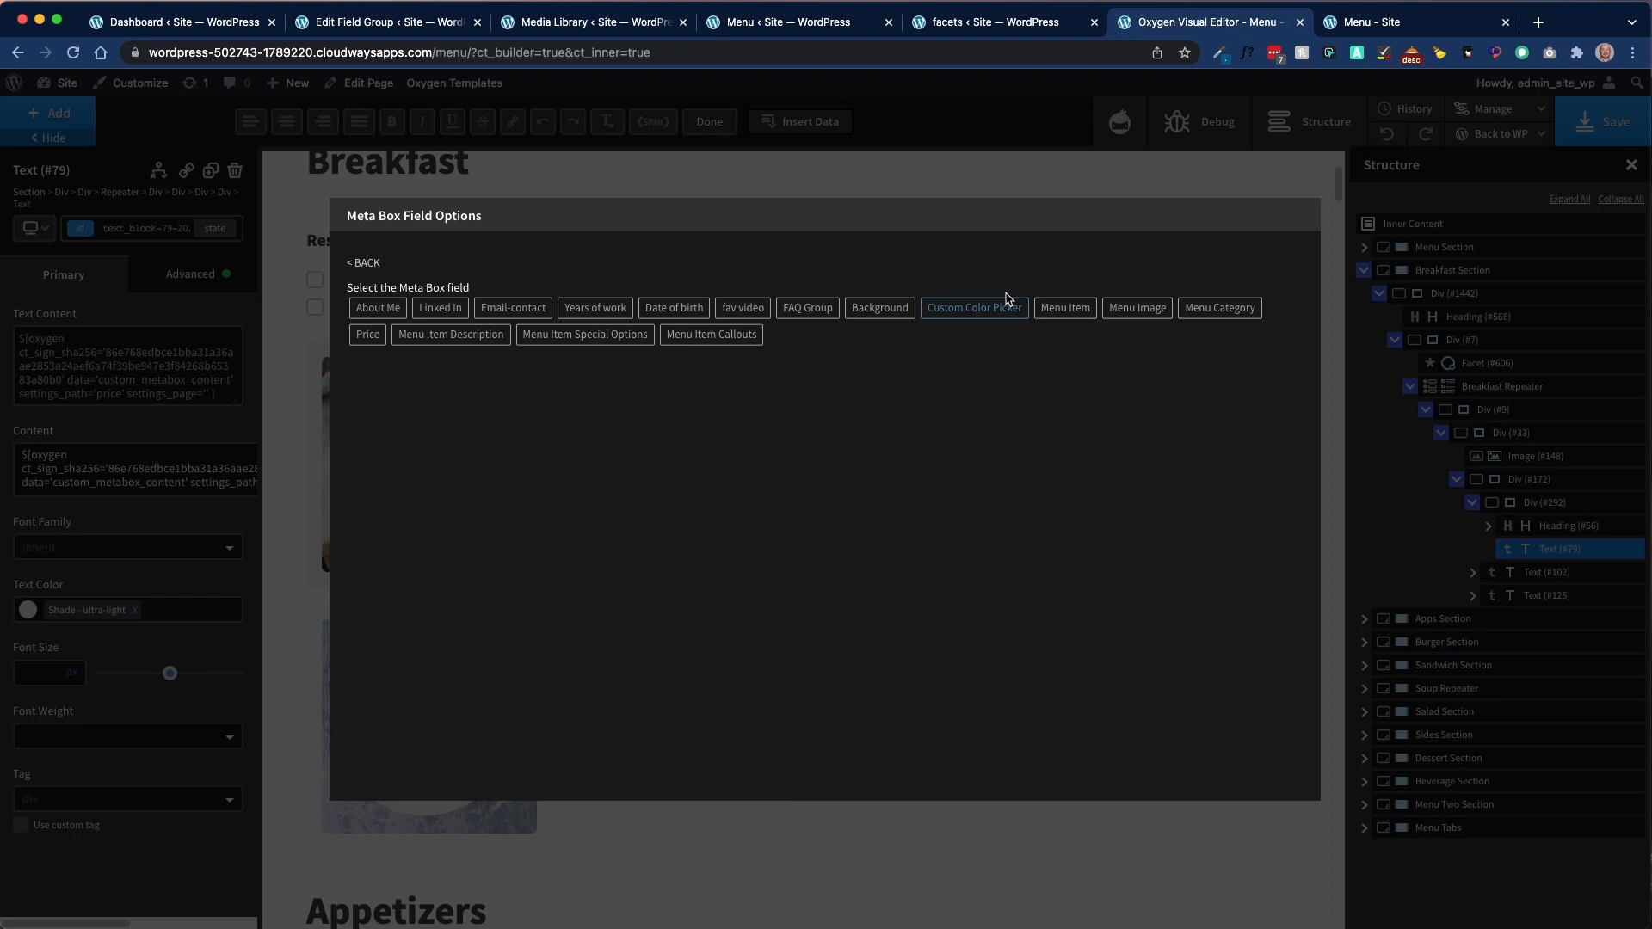
pyautogui.click(381, 343)
pyautogui.click(400, 383)
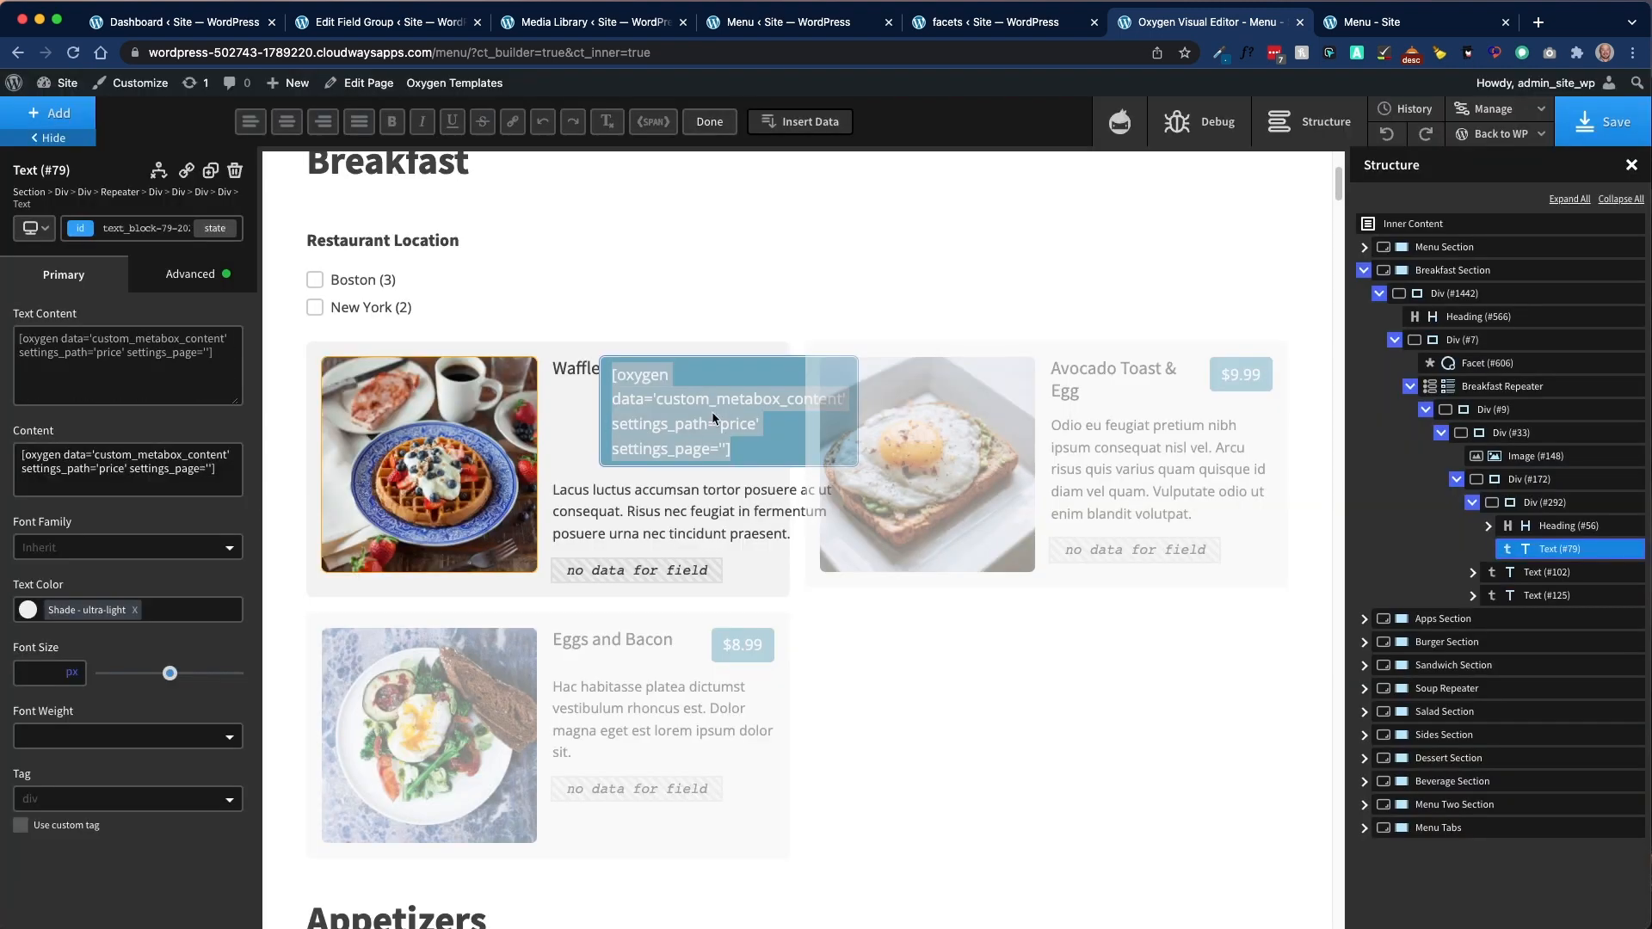
pyautogui.click(690, 125)
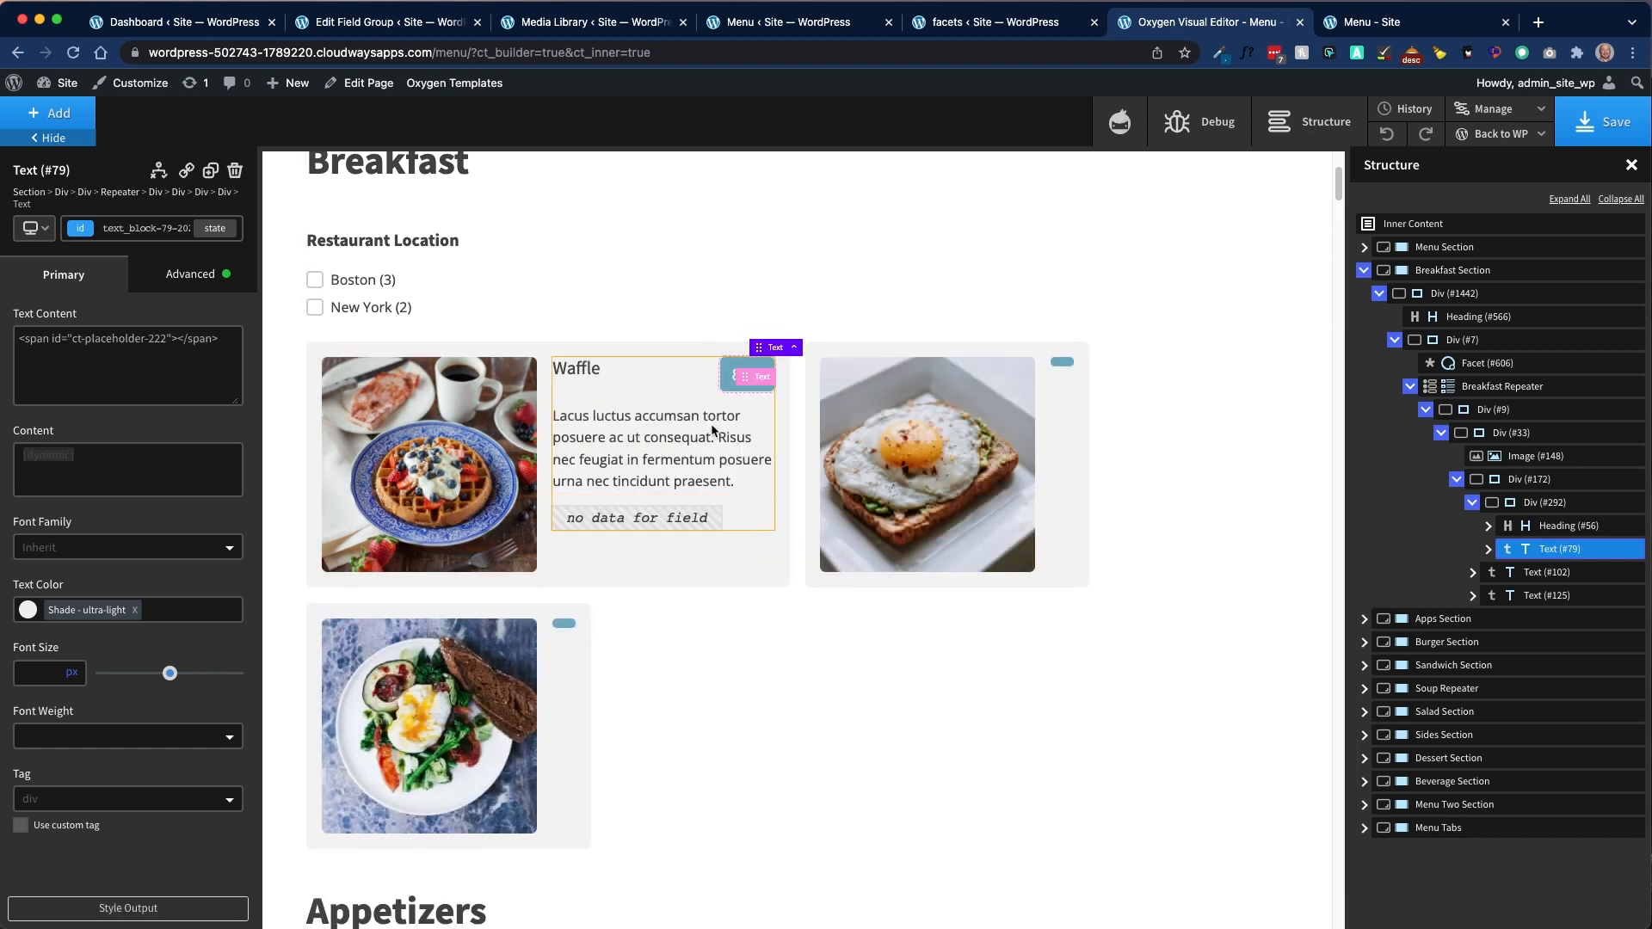
# Step: Add a "$" in front of the dynamic data code in the Breakfast item's price text
pyautogui.doubleClick(735, 375)
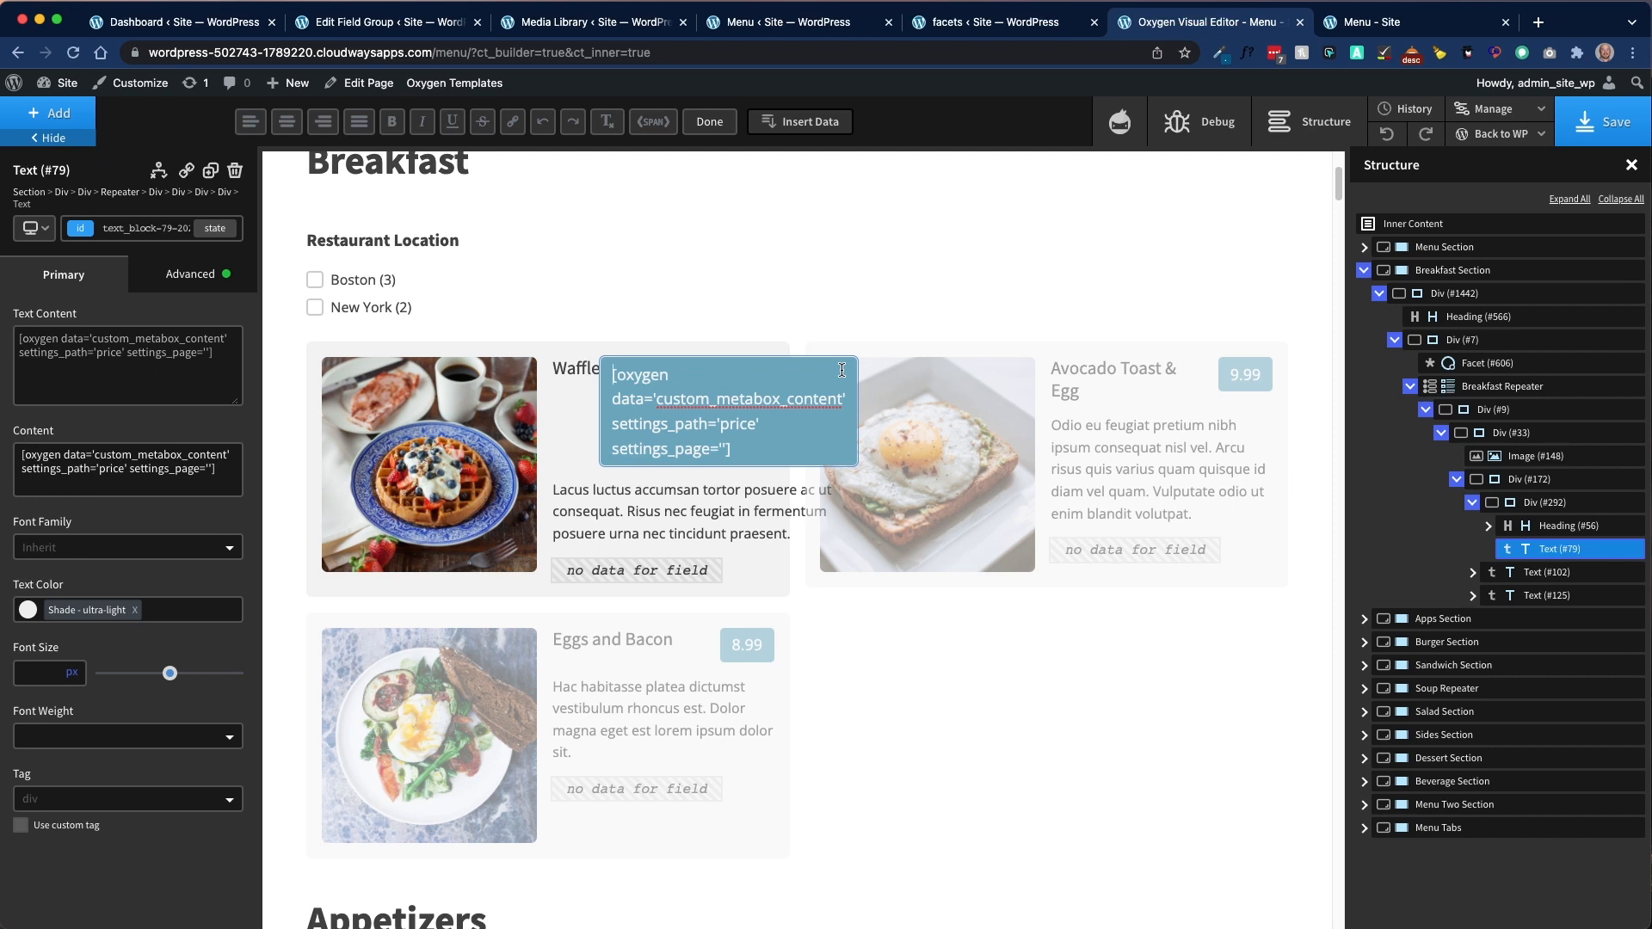
pyautogui.write('$')
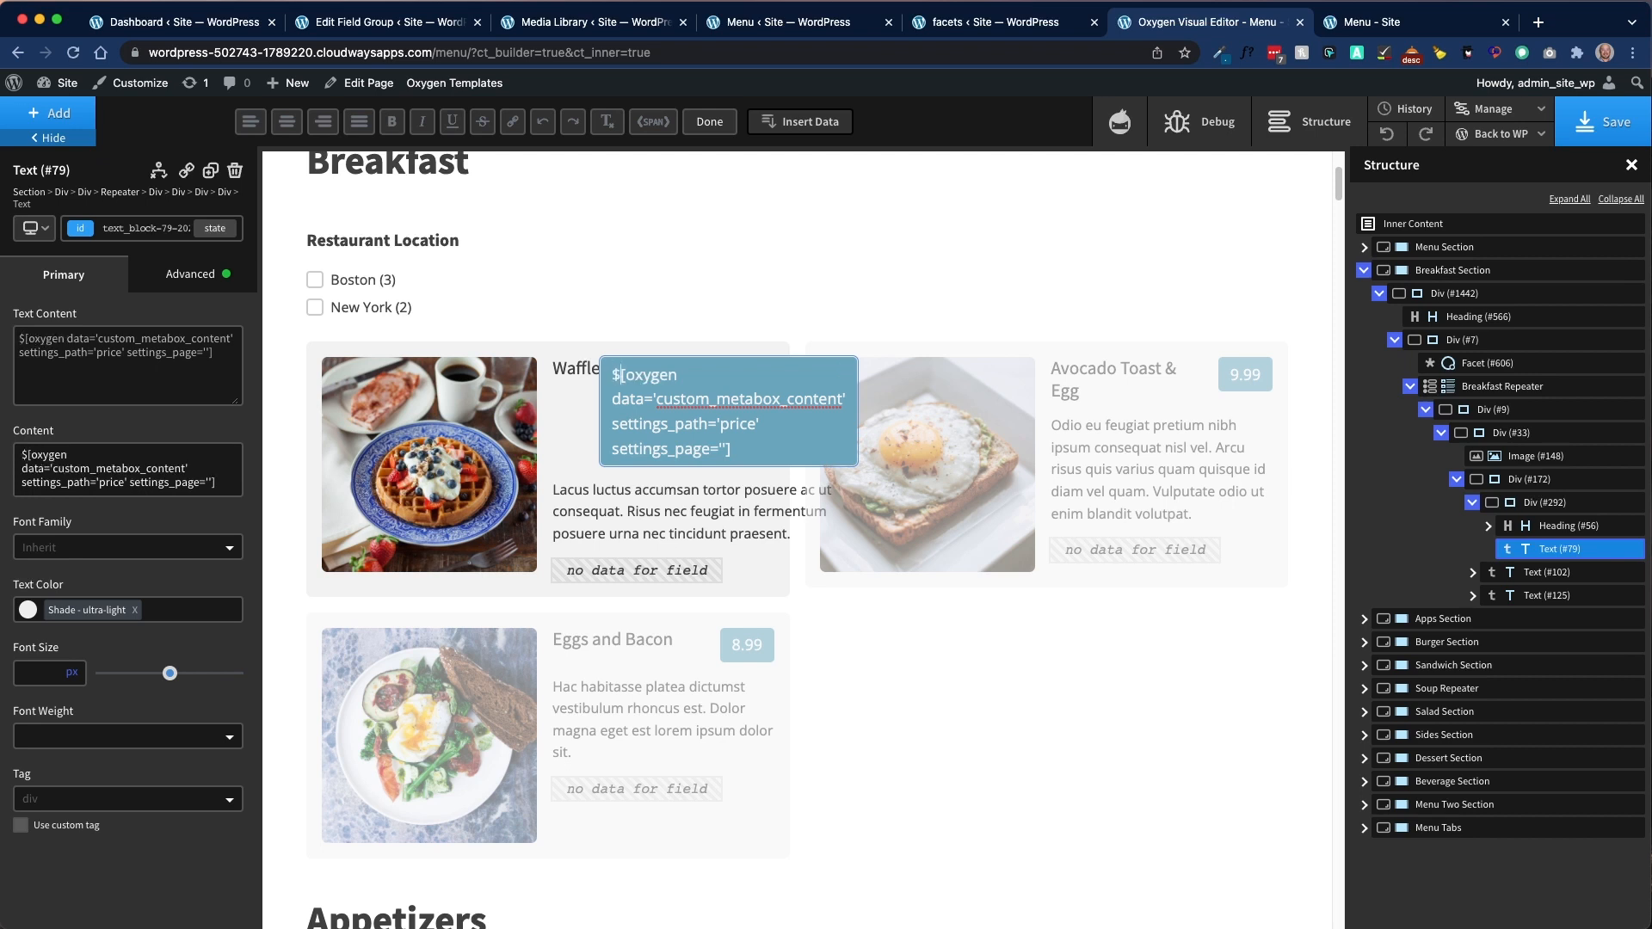
pyautogui.click(710, 121)
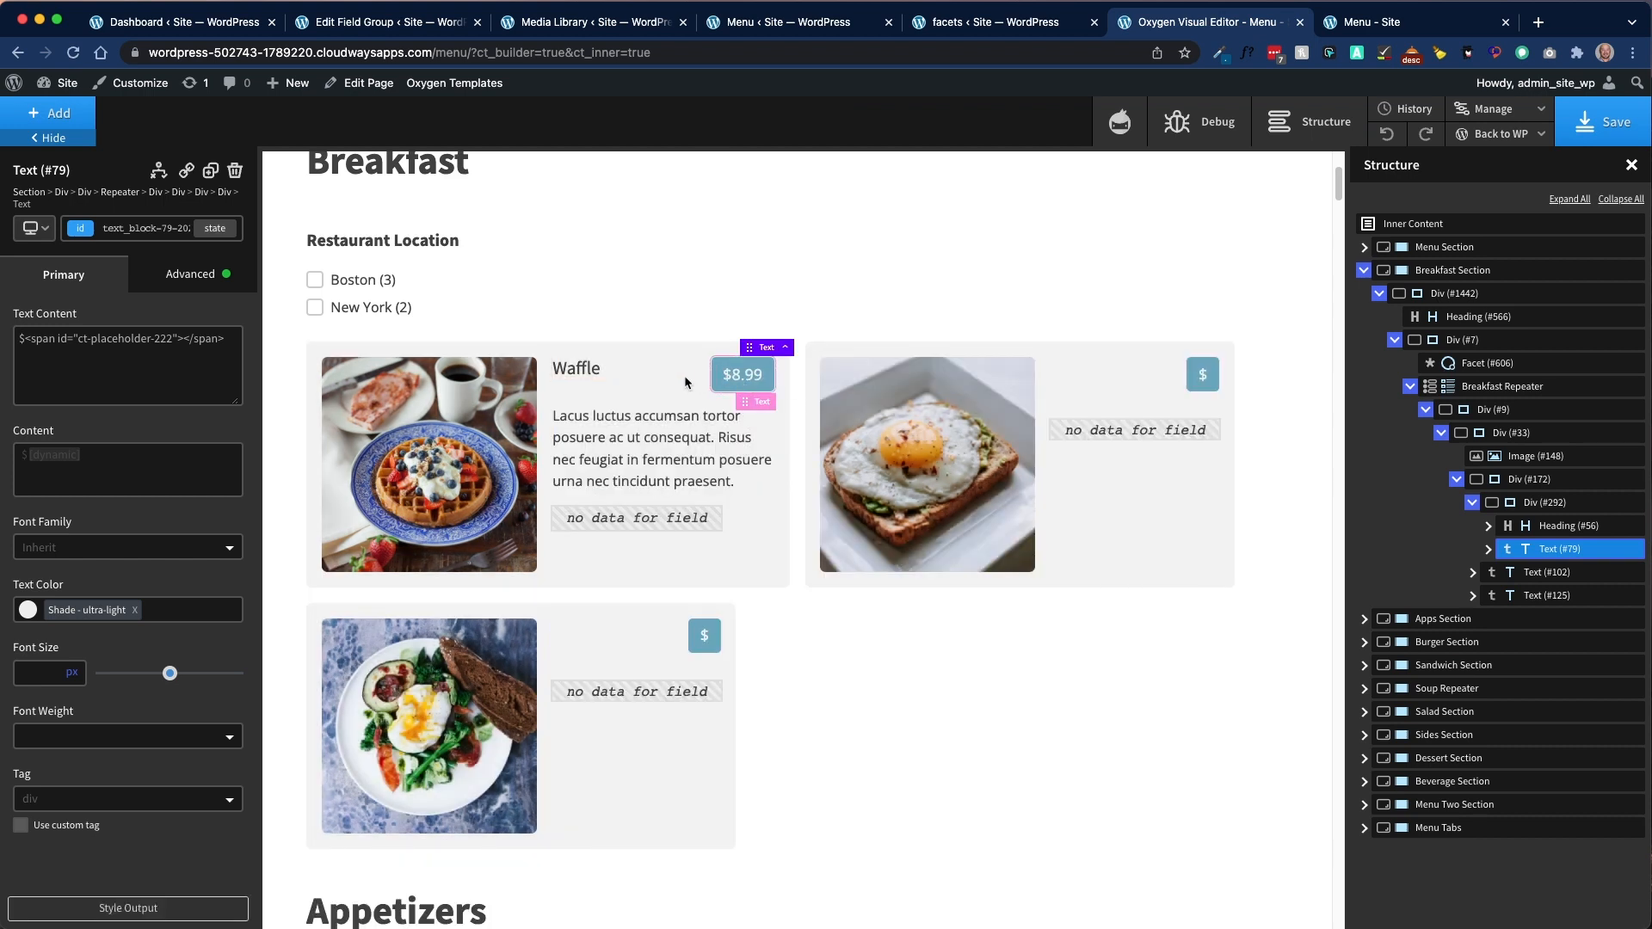
# Step: Replace the content of the Breakfast item's description text with the Meta Box Menu Item Description field
pyautogui.click(694, 461)
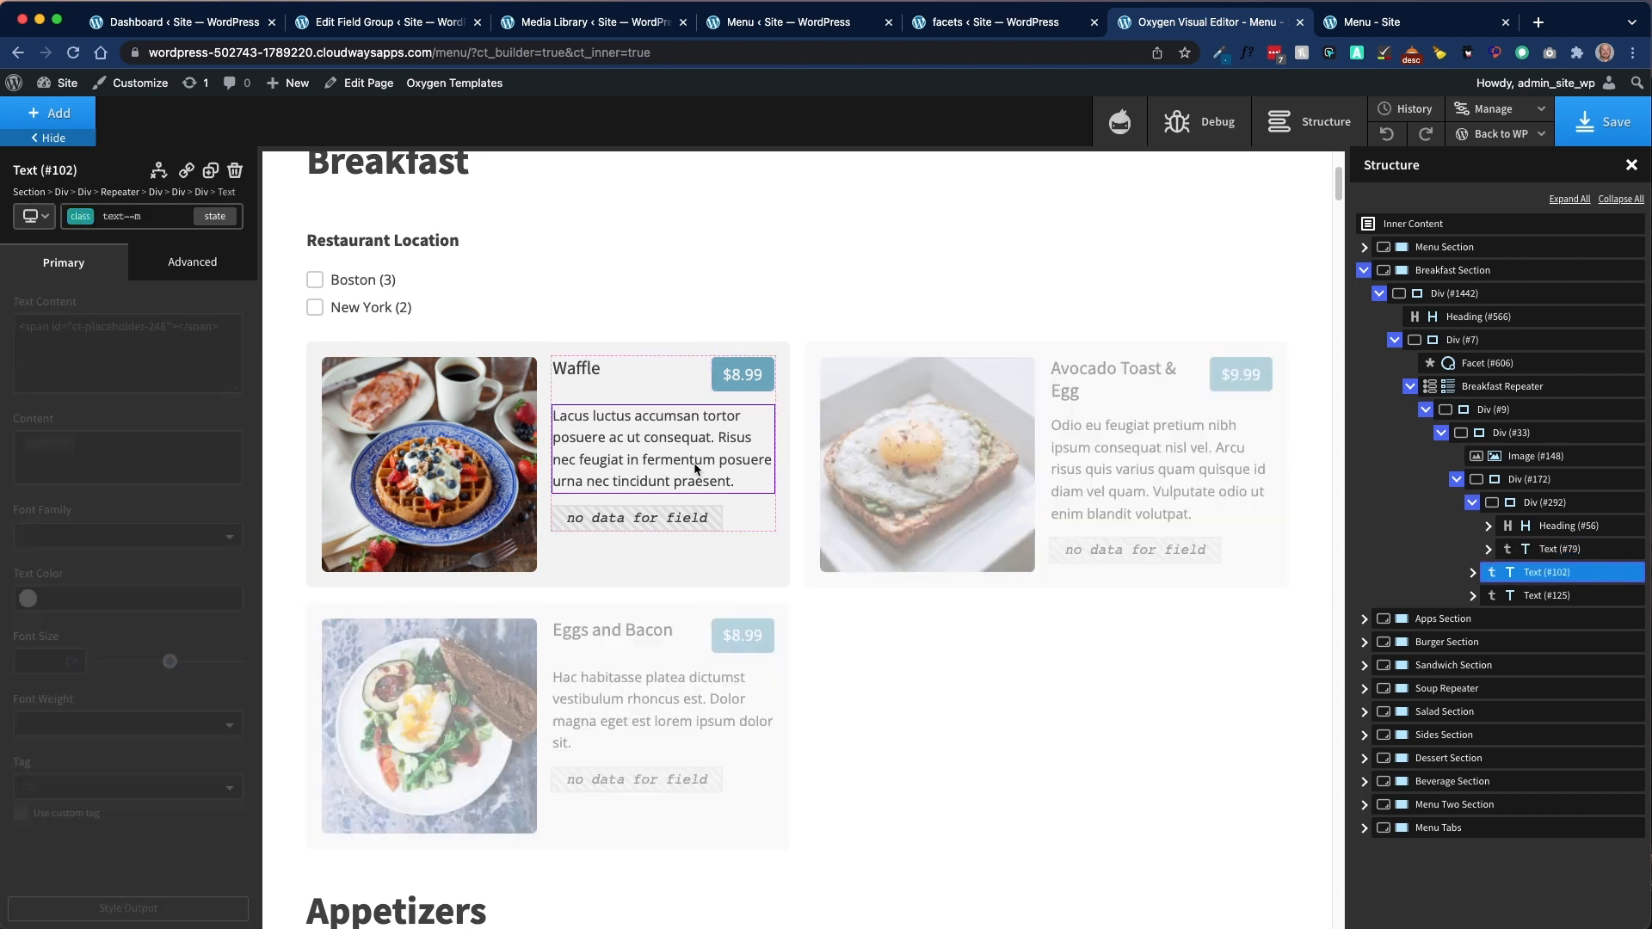
pyautogui.doubleClick(688, 461)
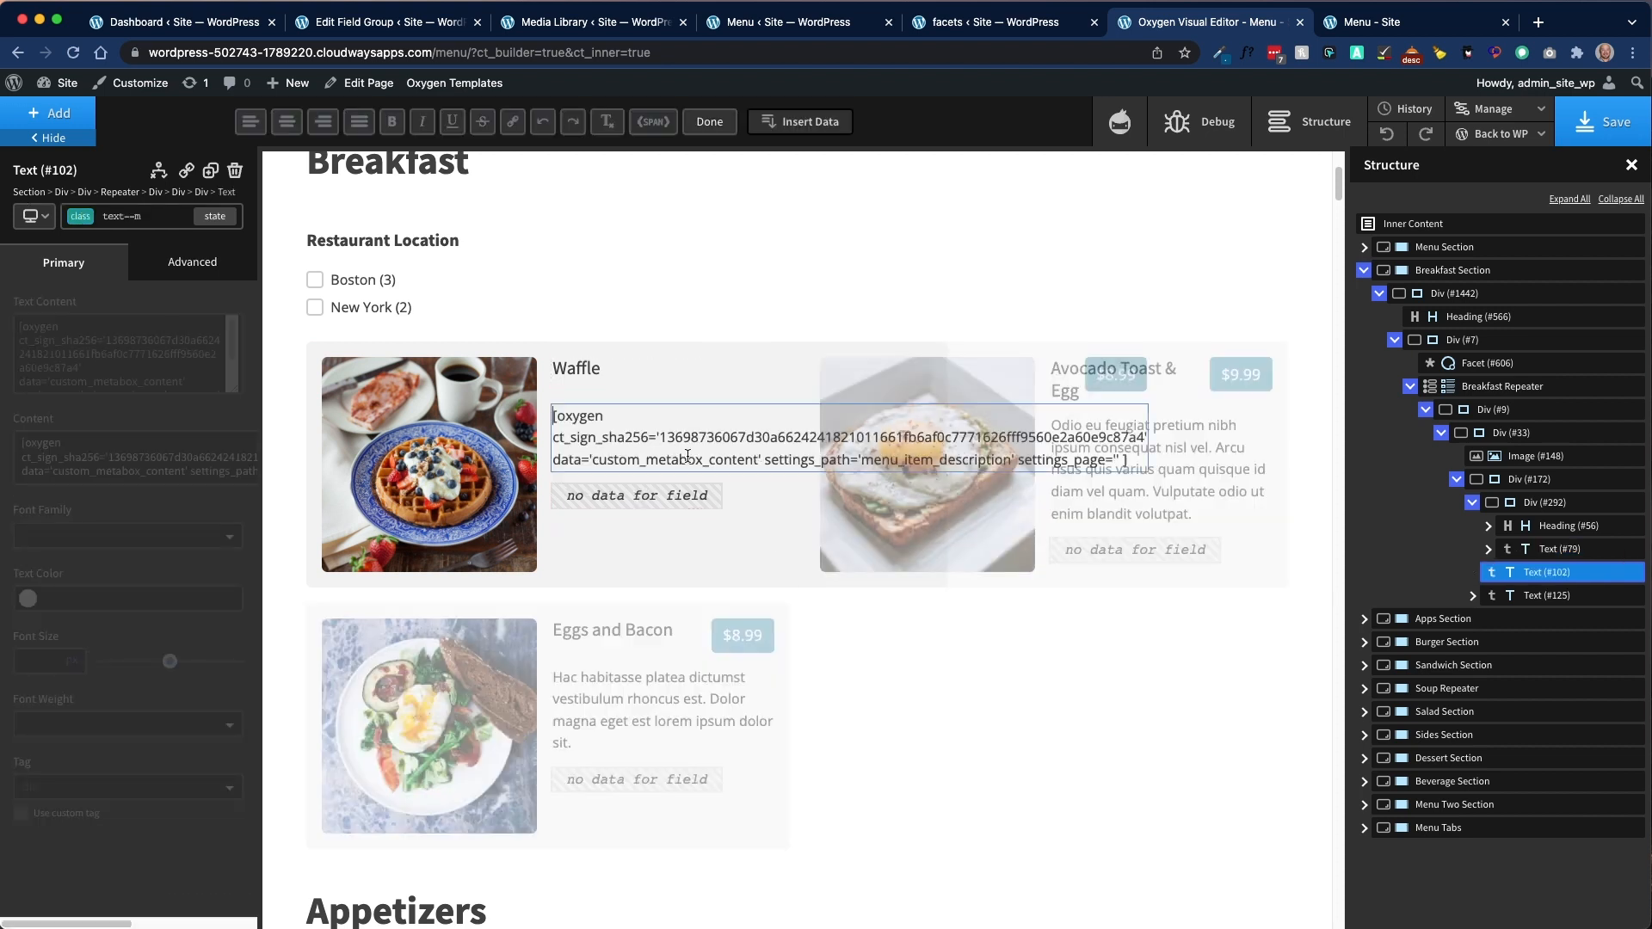
pyautogui.tripleClick(690, 452)
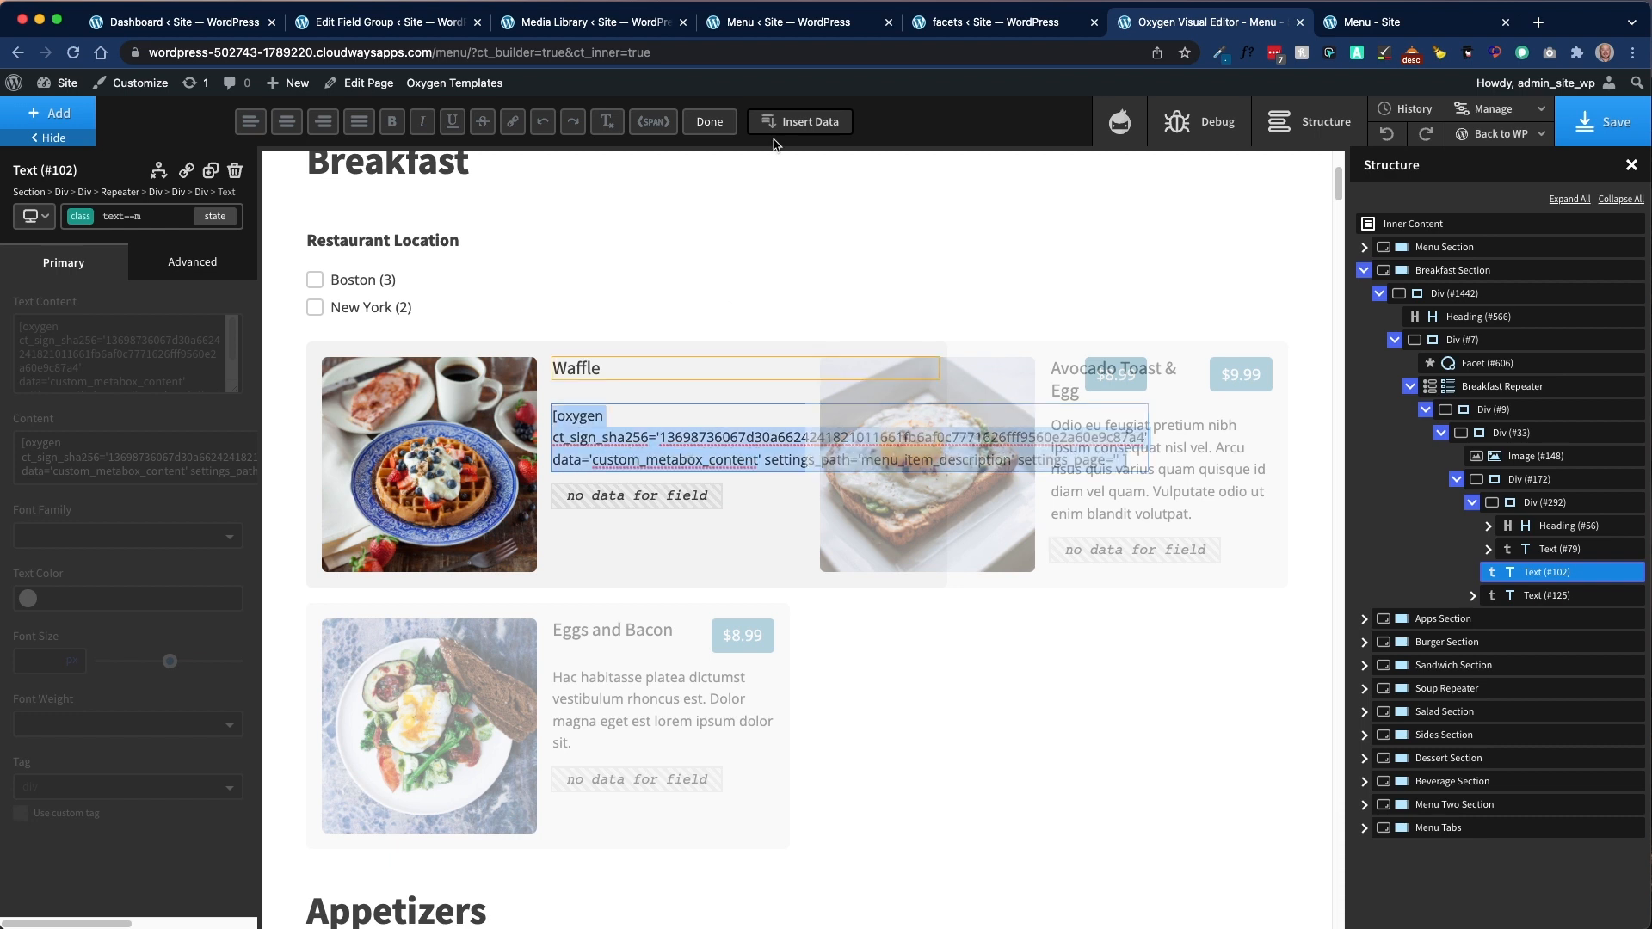
pyautogui.click(809, 122)
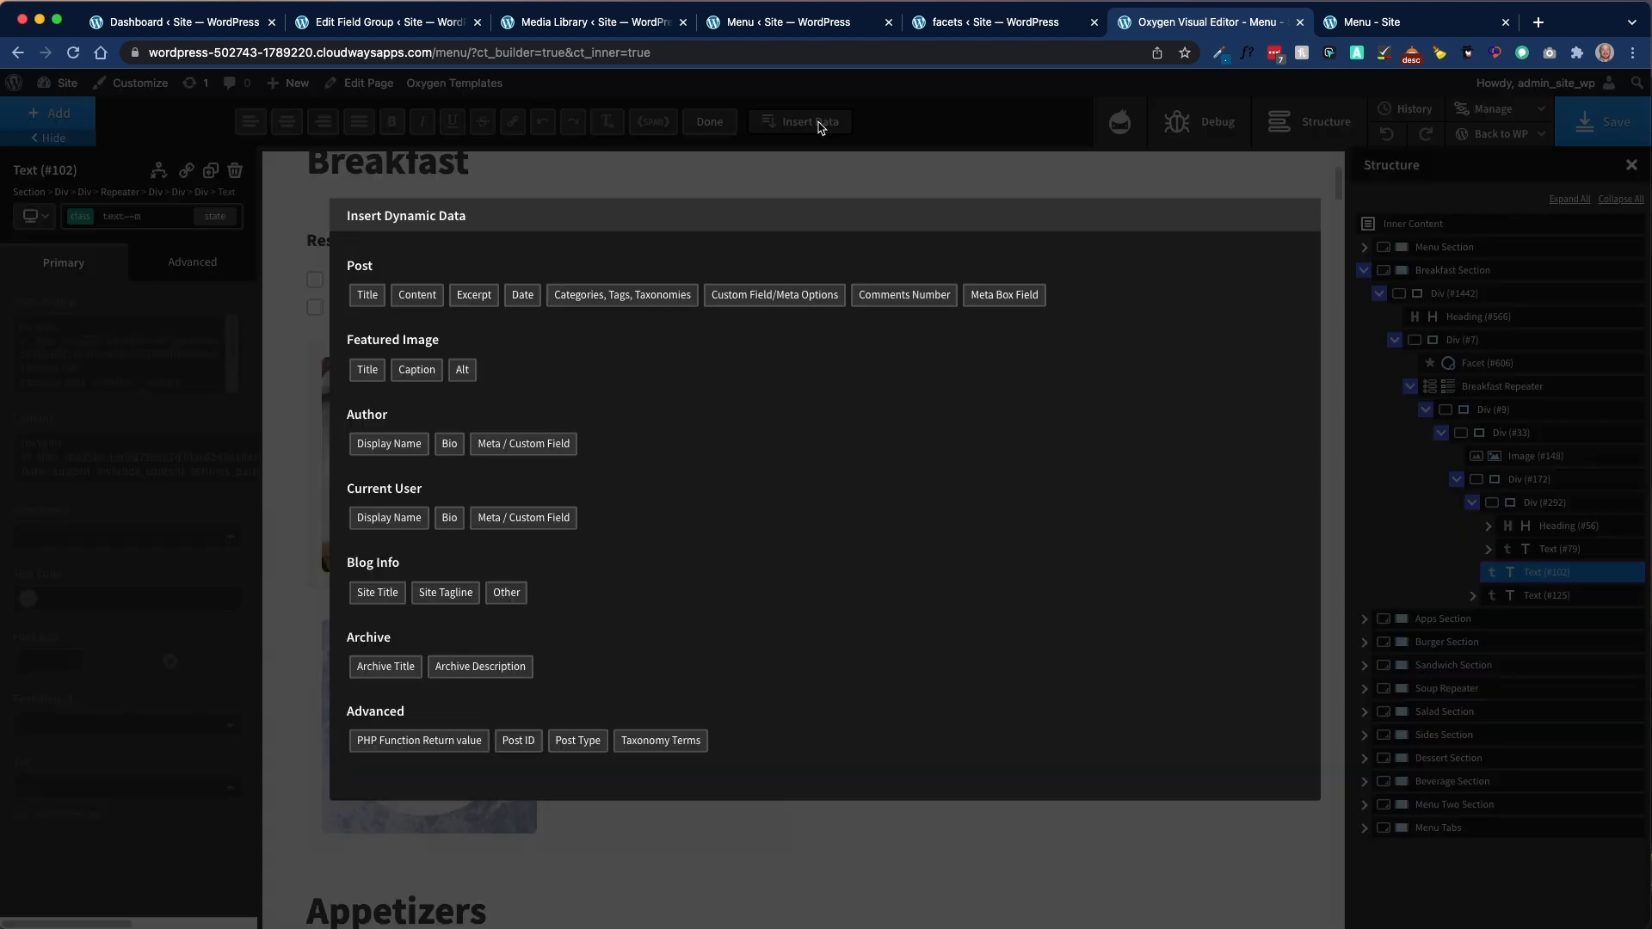
pyautogui.click(1023, 305)
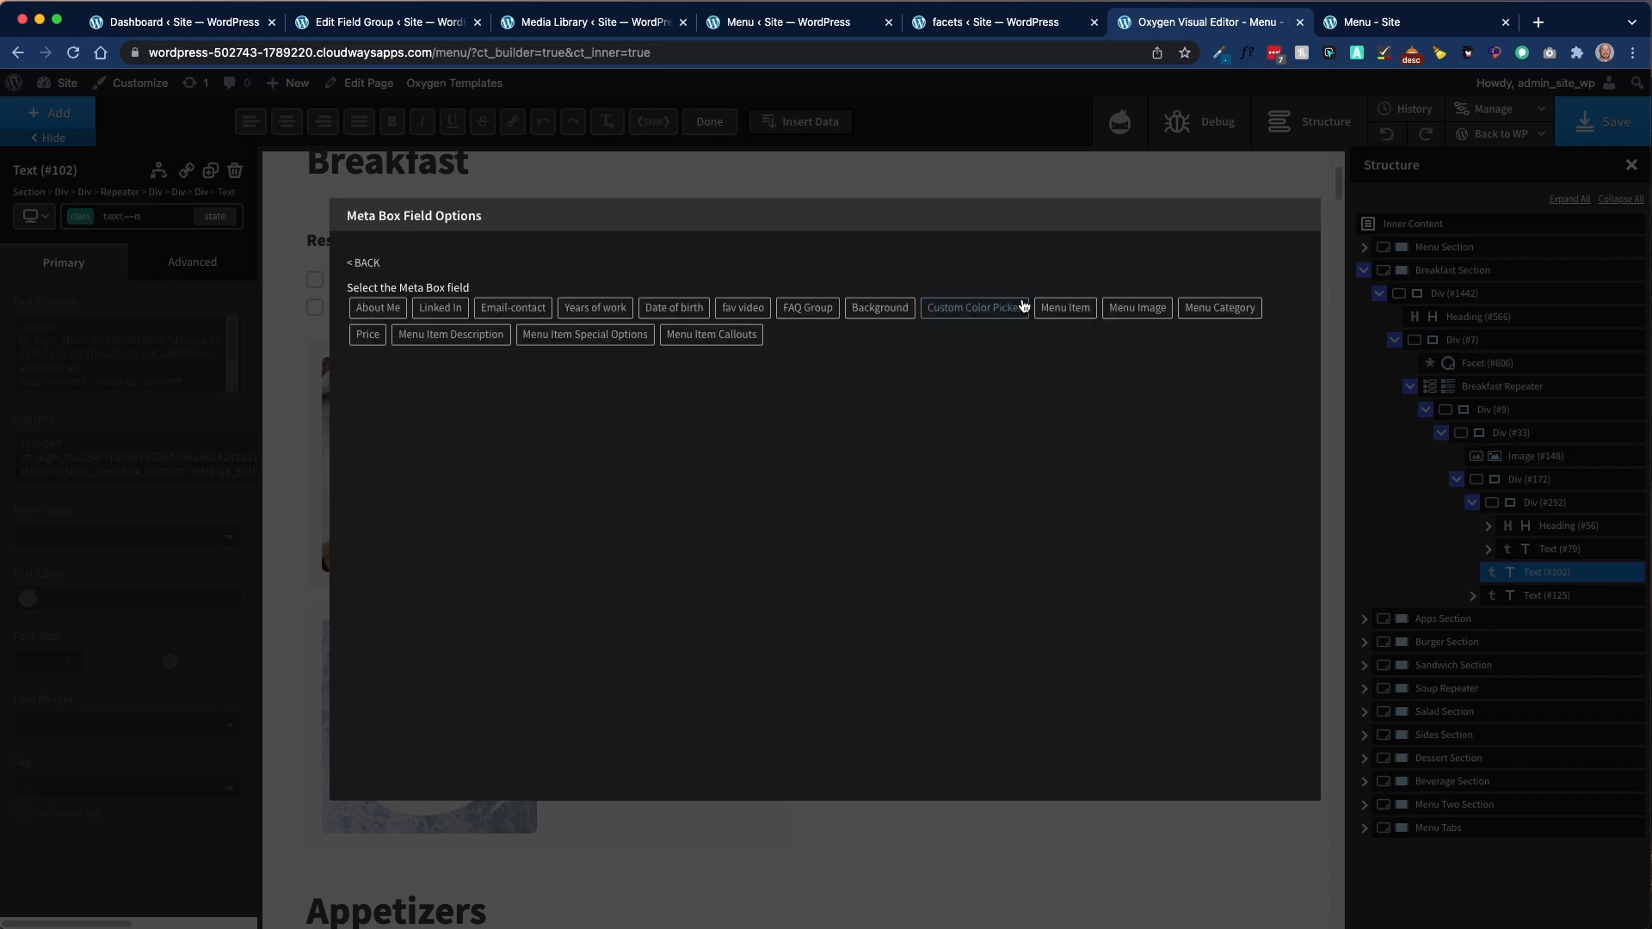
pyautogui.click(470, 343)
pyautogui.click(404, 379)
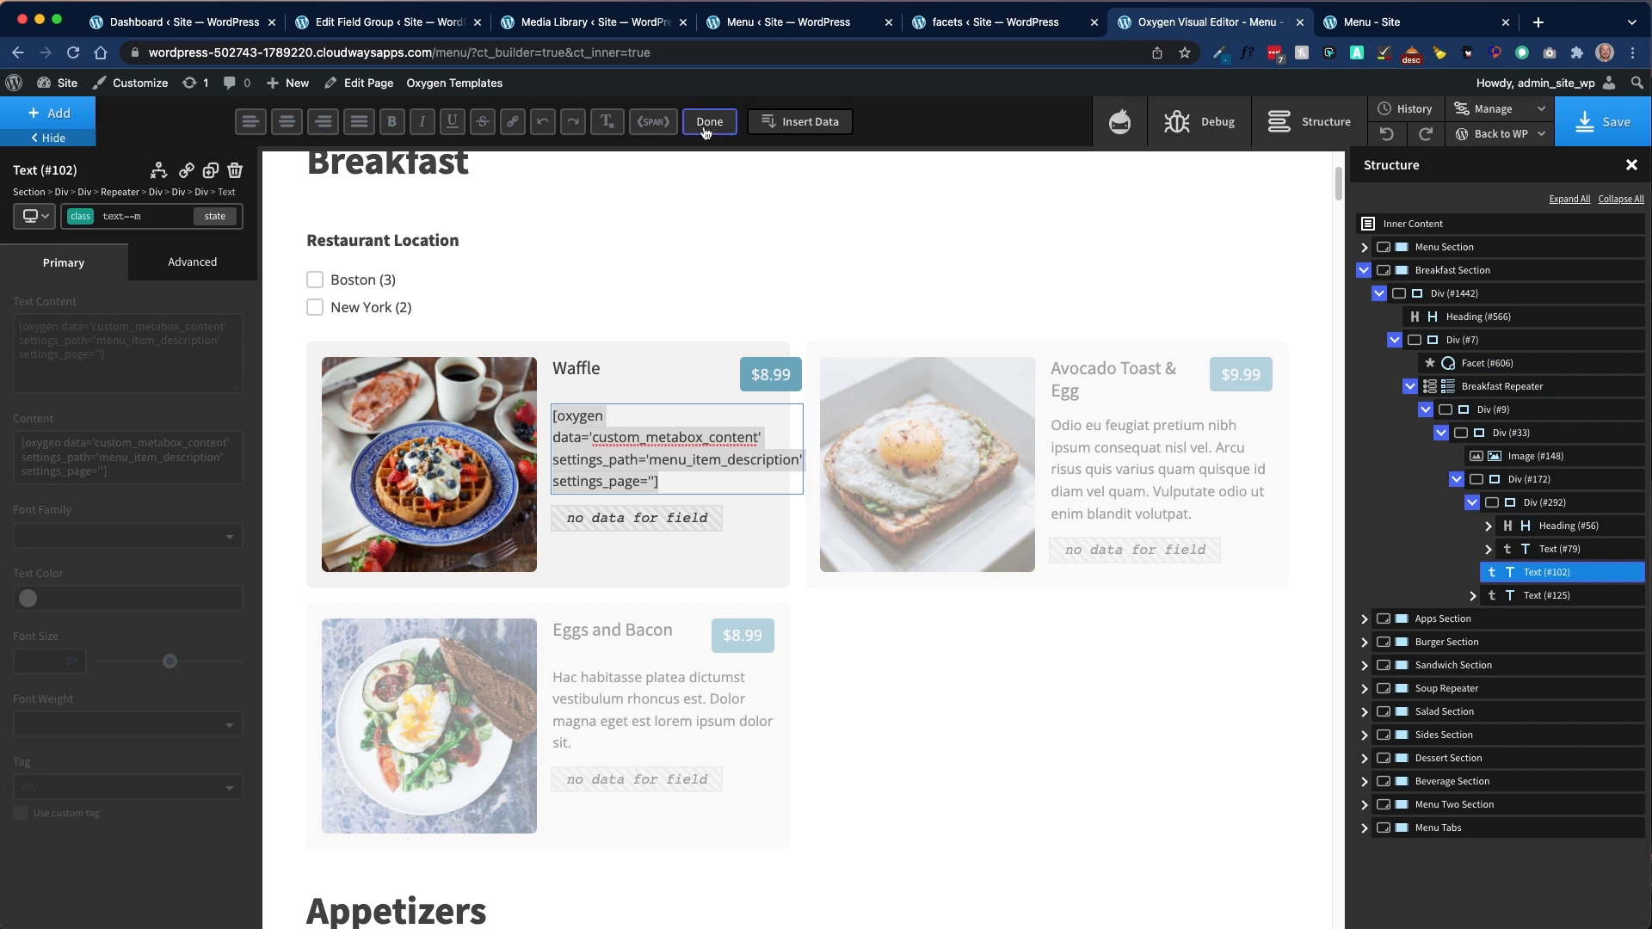
pyautogui.click(752, 510)
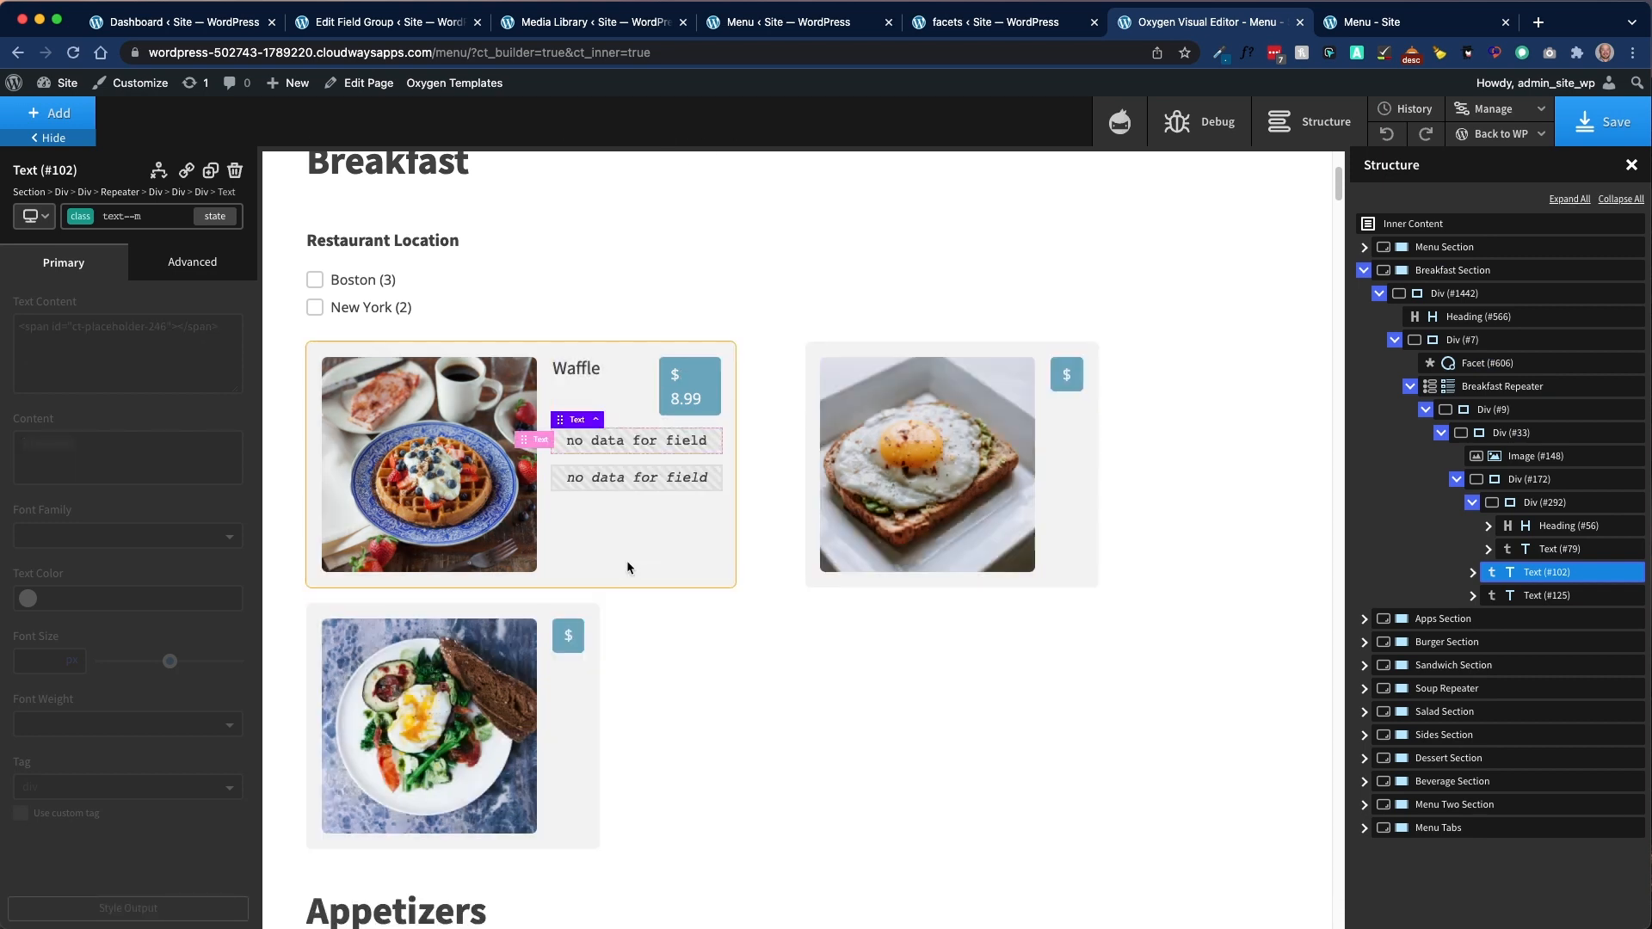
# Step: Replace the content of the italic note under the Breakfast item's description with the Meta Box Menu Item Special Options field
pyautogui.click(657, 518)
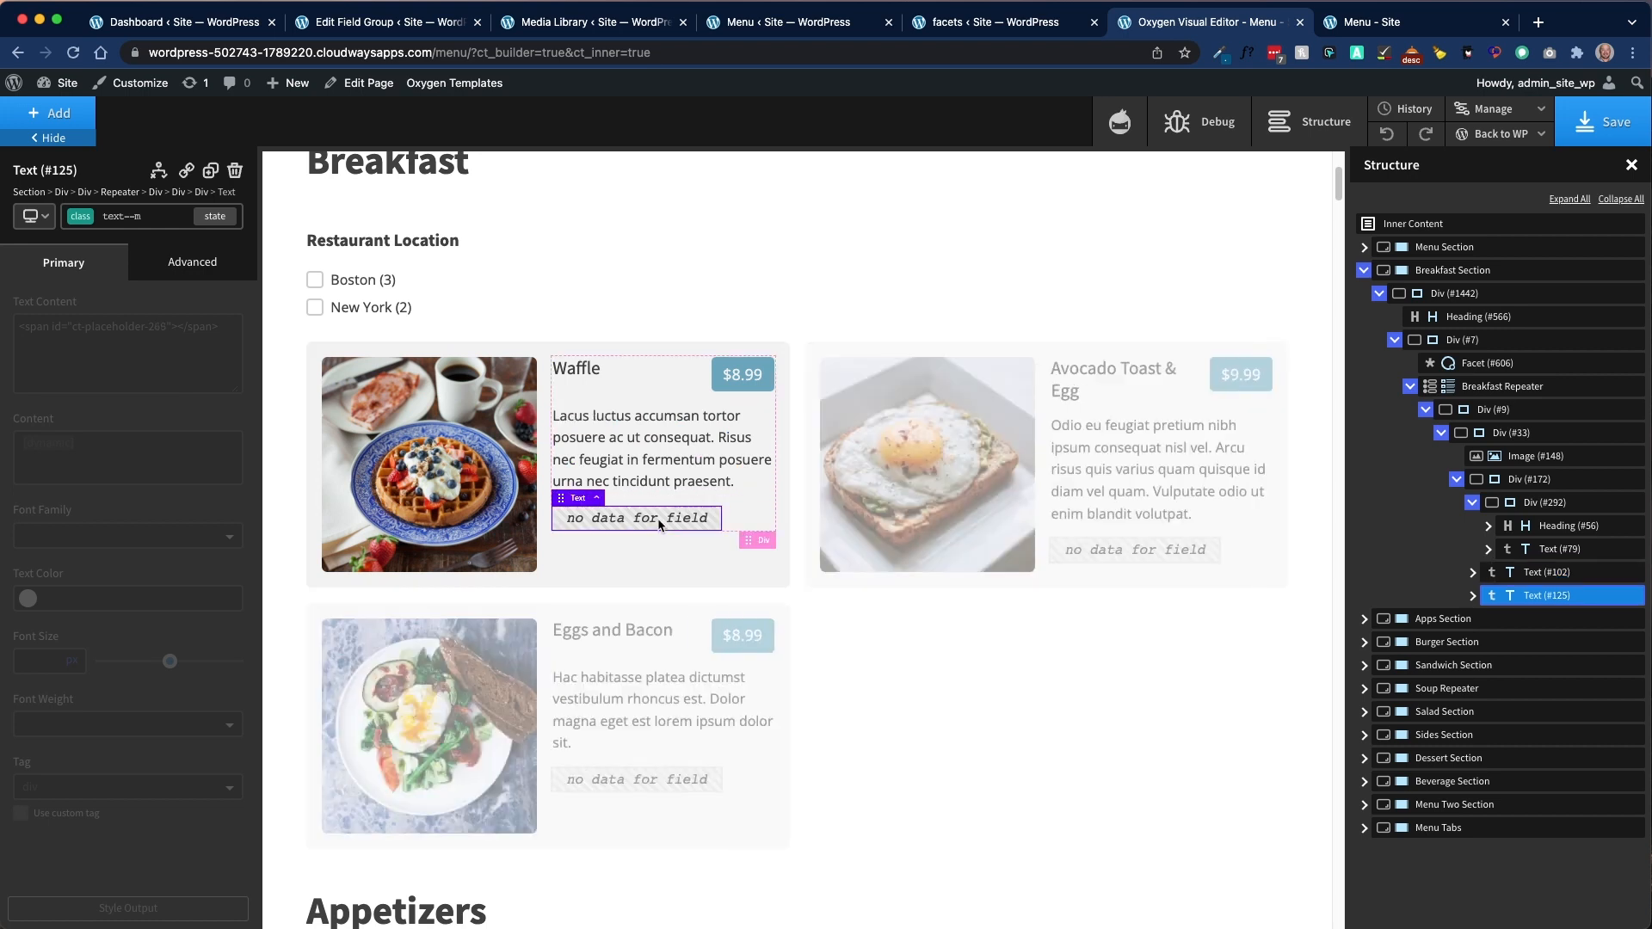
pyautogui.doubleClick(659, 520)
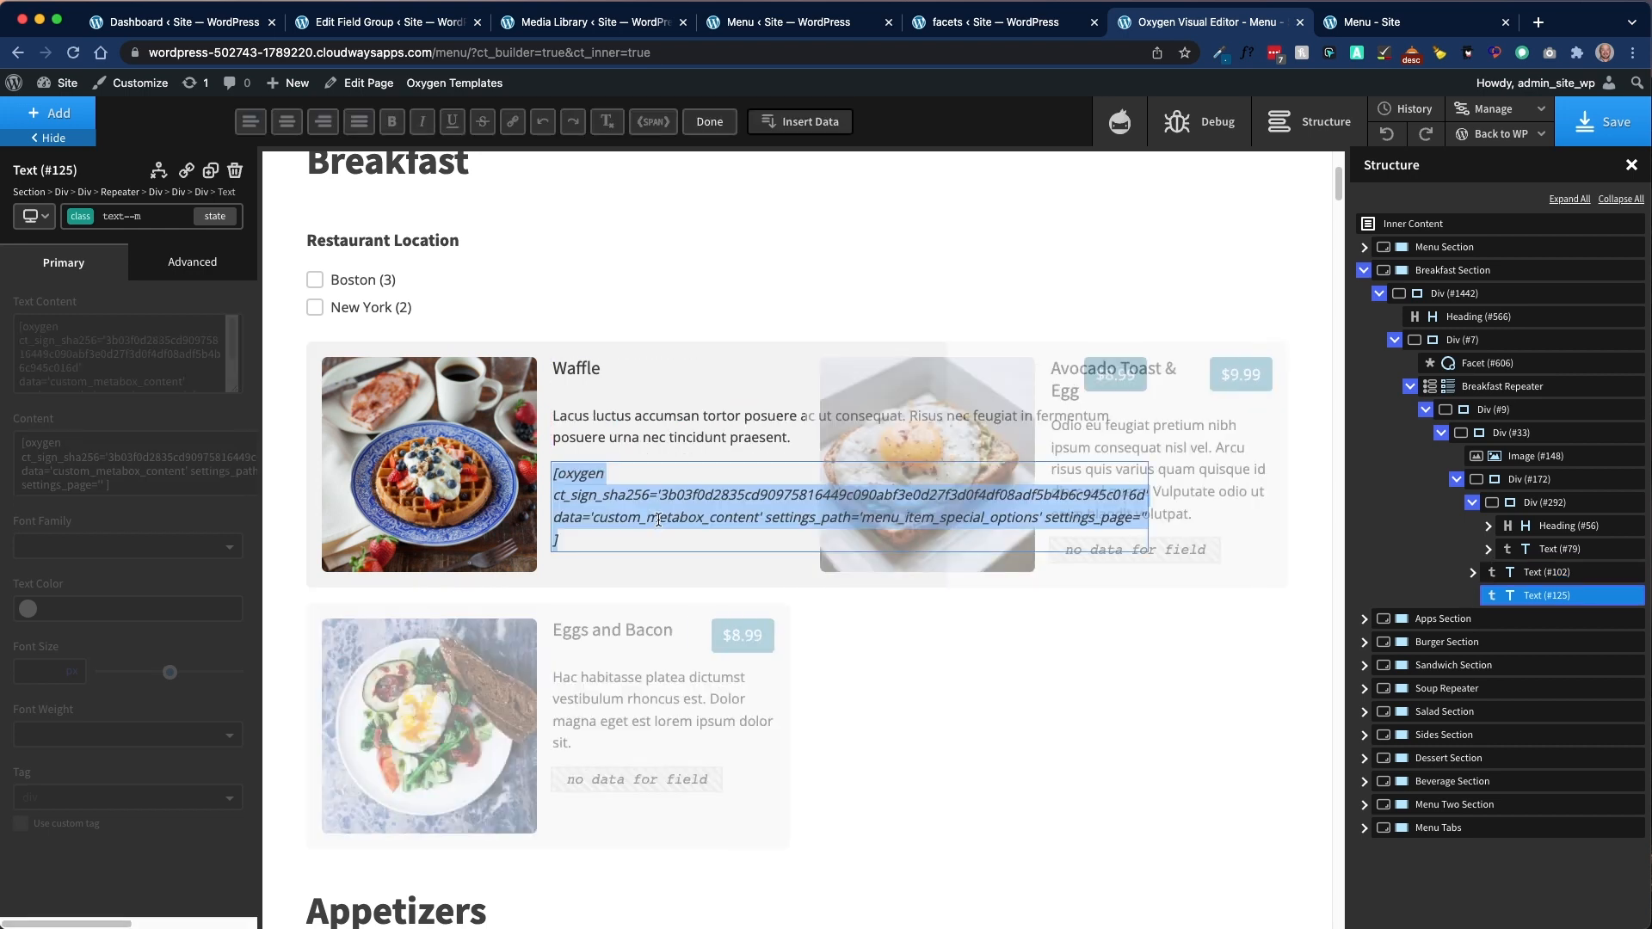
pyautogui.click(797, 131)
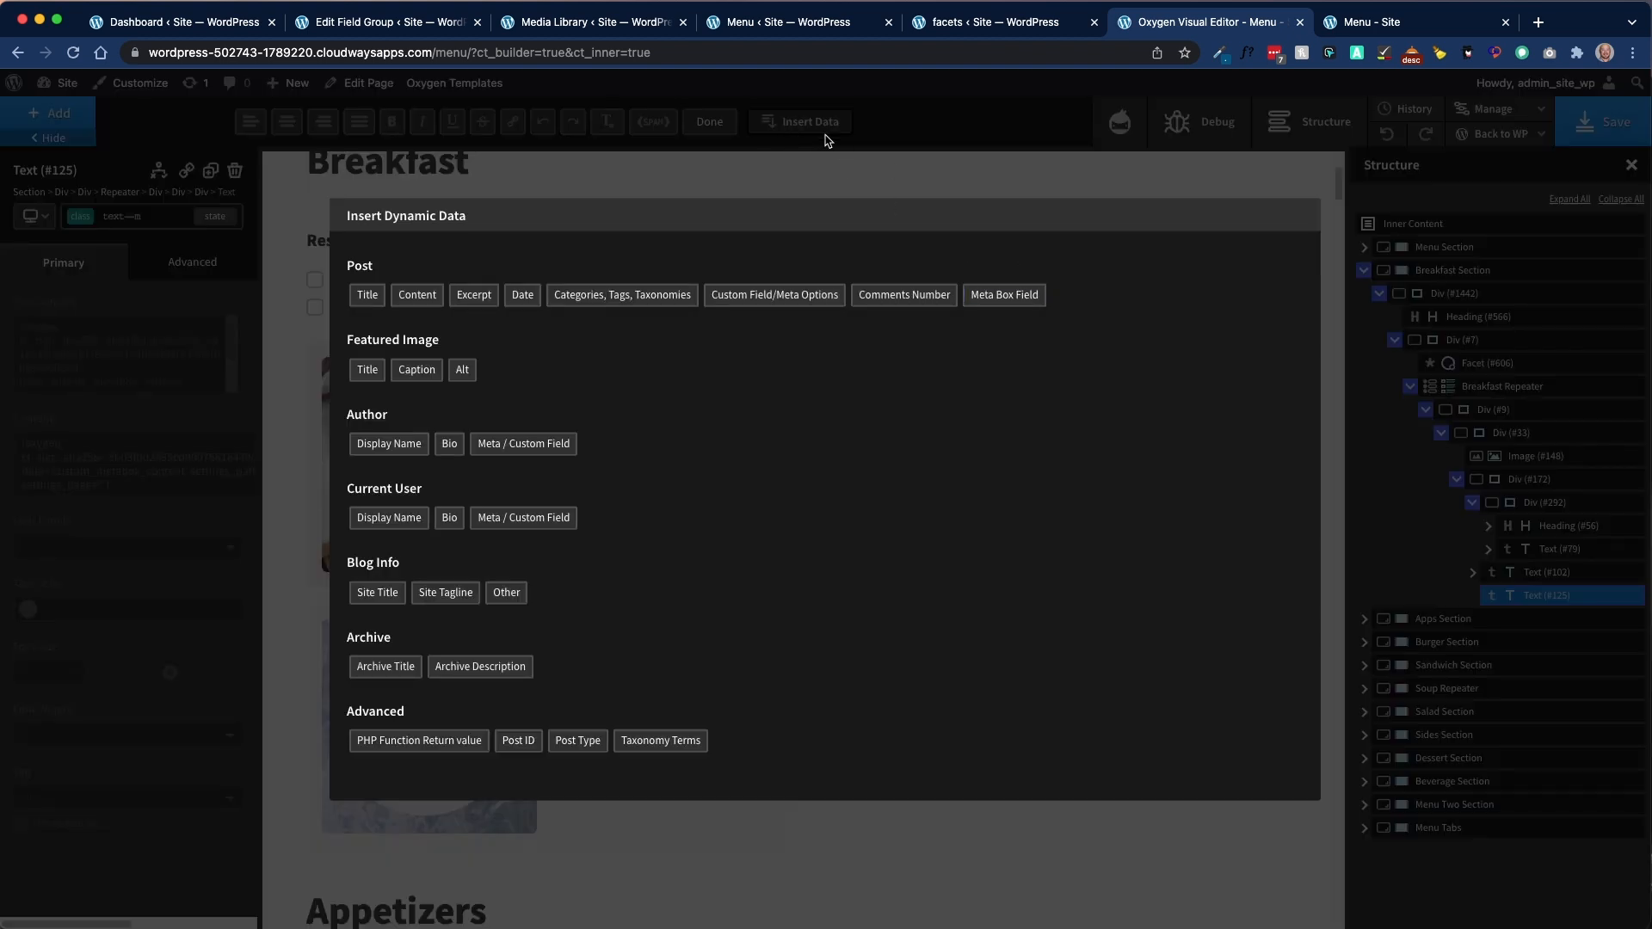
pyautogui.click(1023, 301)
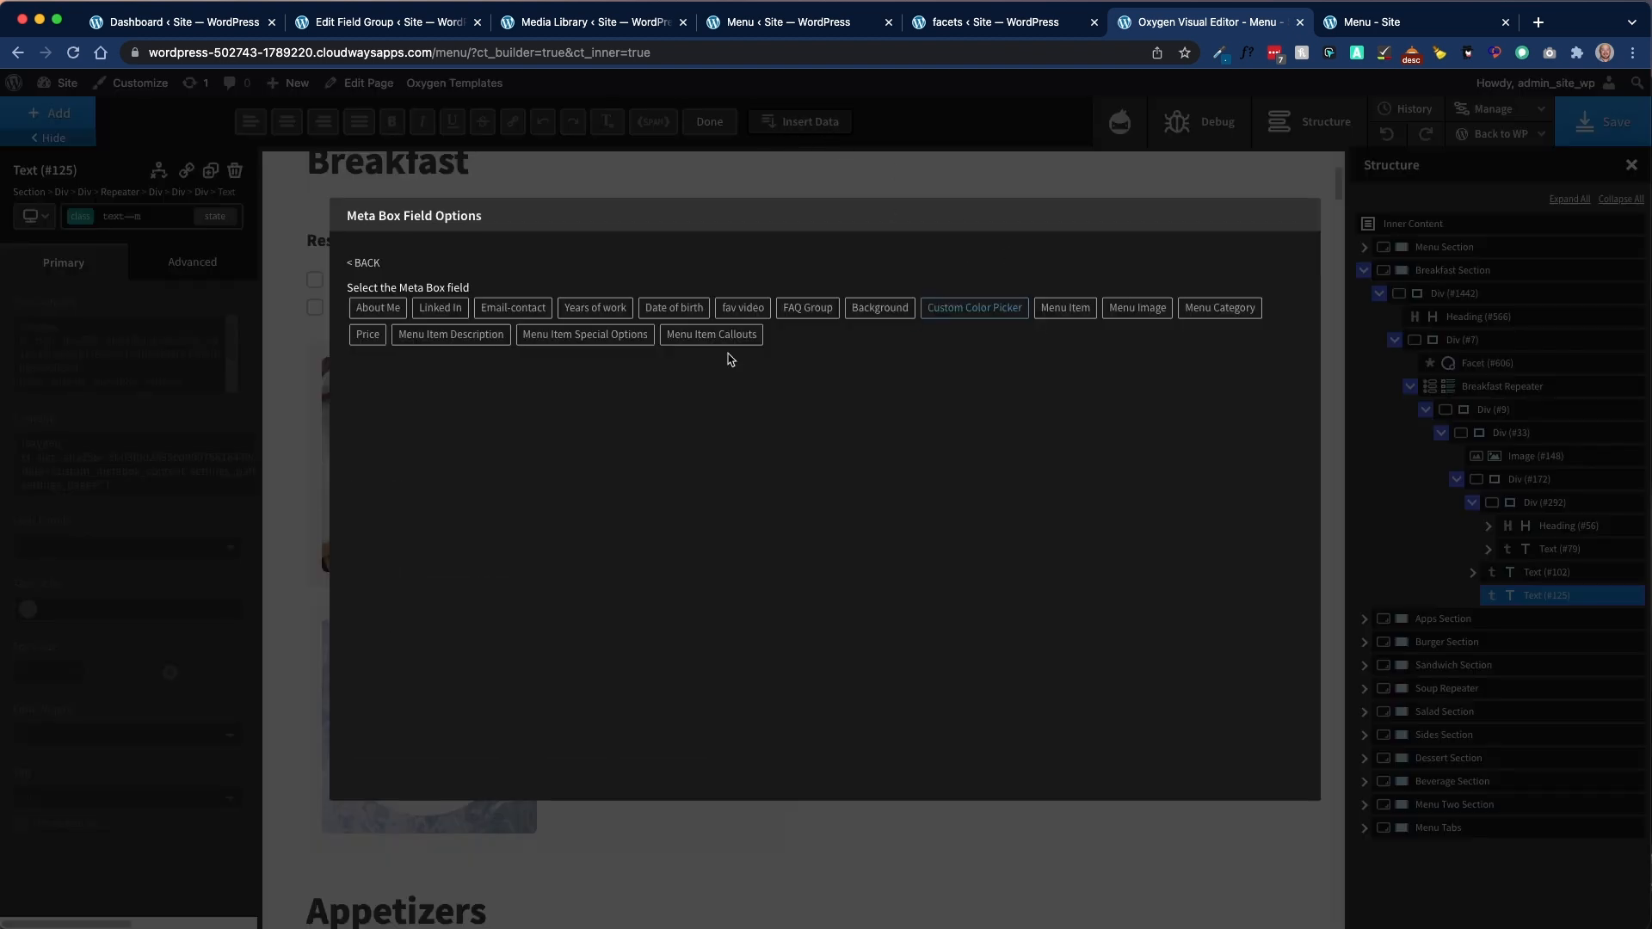
pyautogui.click(603, 341)
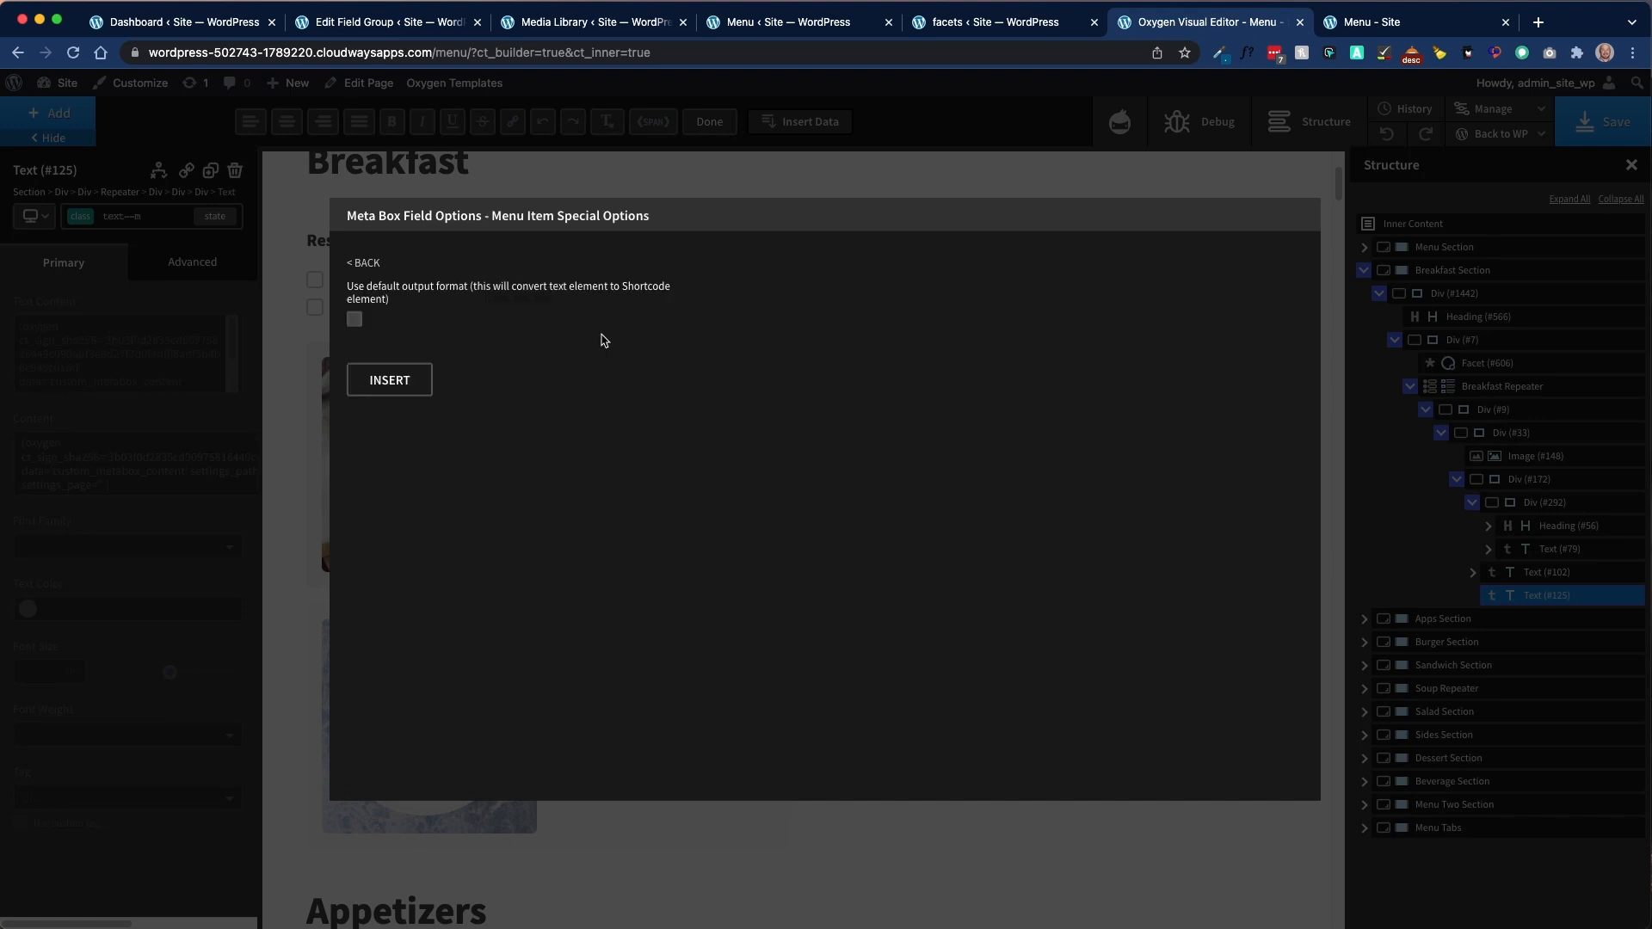
pyautogui.click(404, 381)
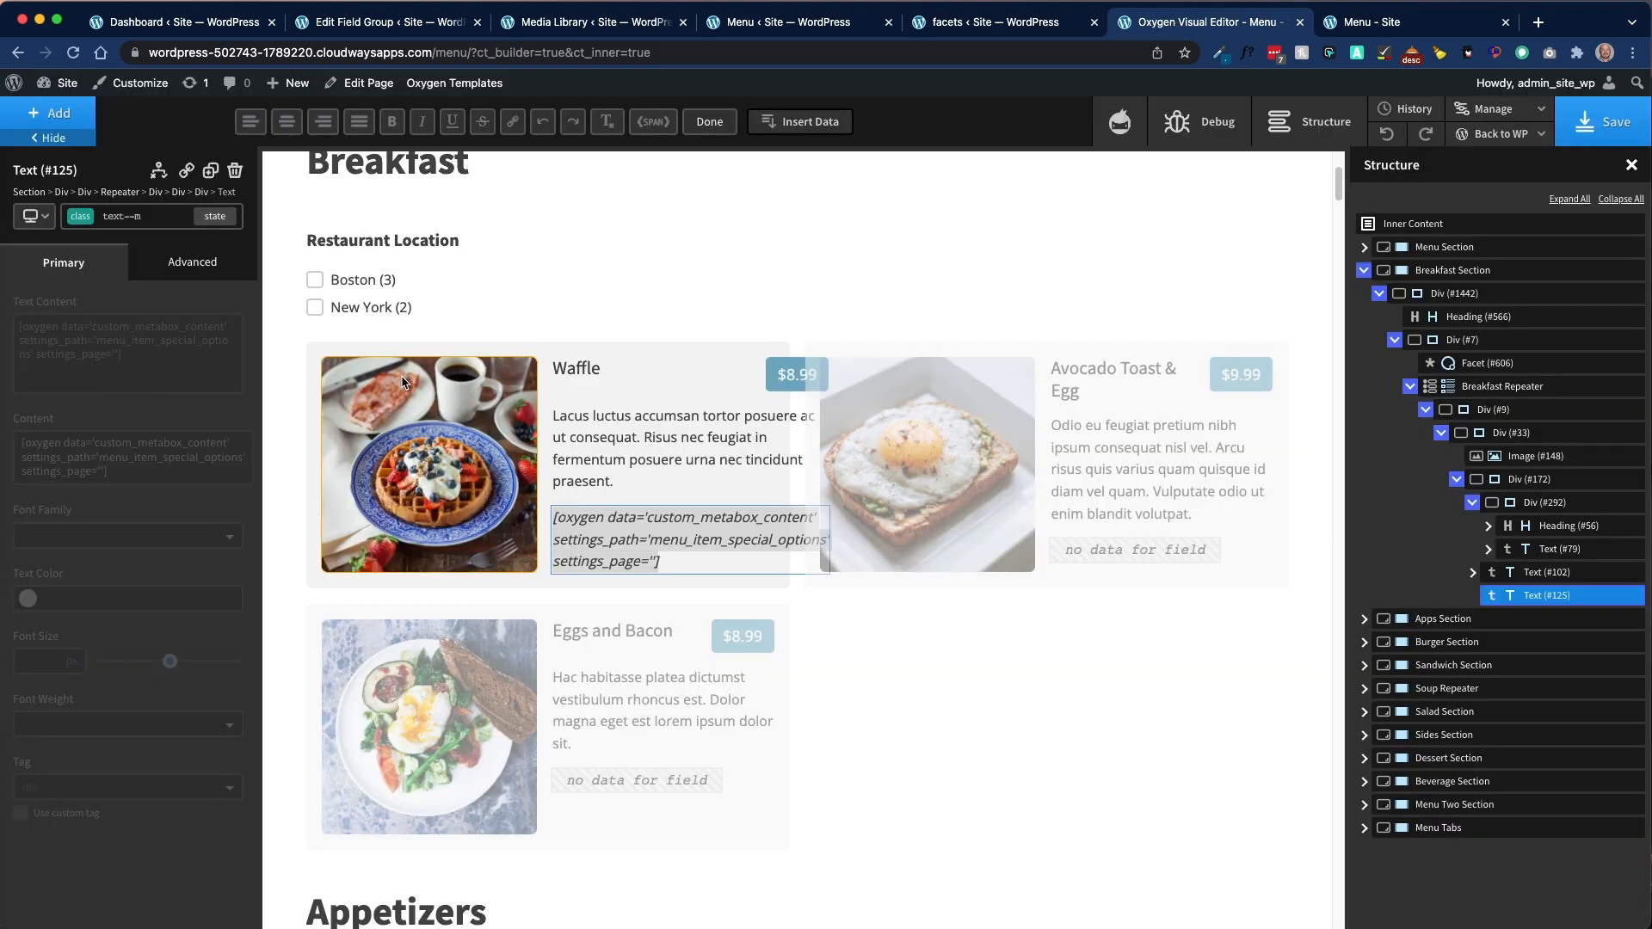
pyautogui.click(703, 123)
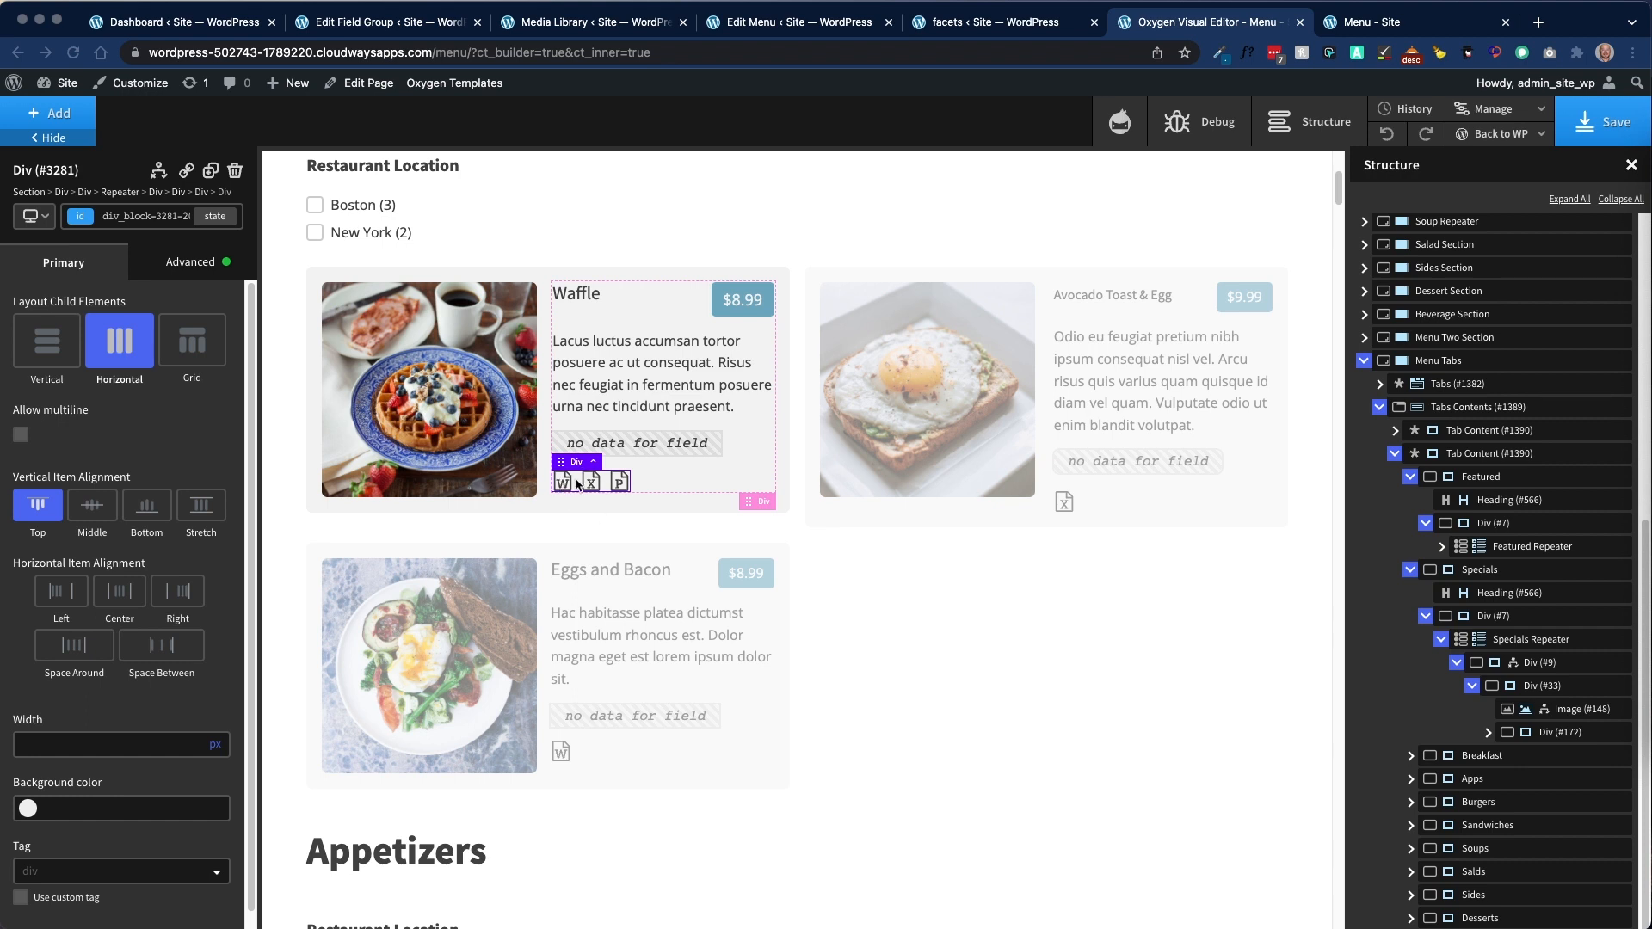
# Step: Check the Menu Item Callouts options in the Eggs and Bacon menu entry, and return to the Oxygen editor
pyautogui.click(800, 24)
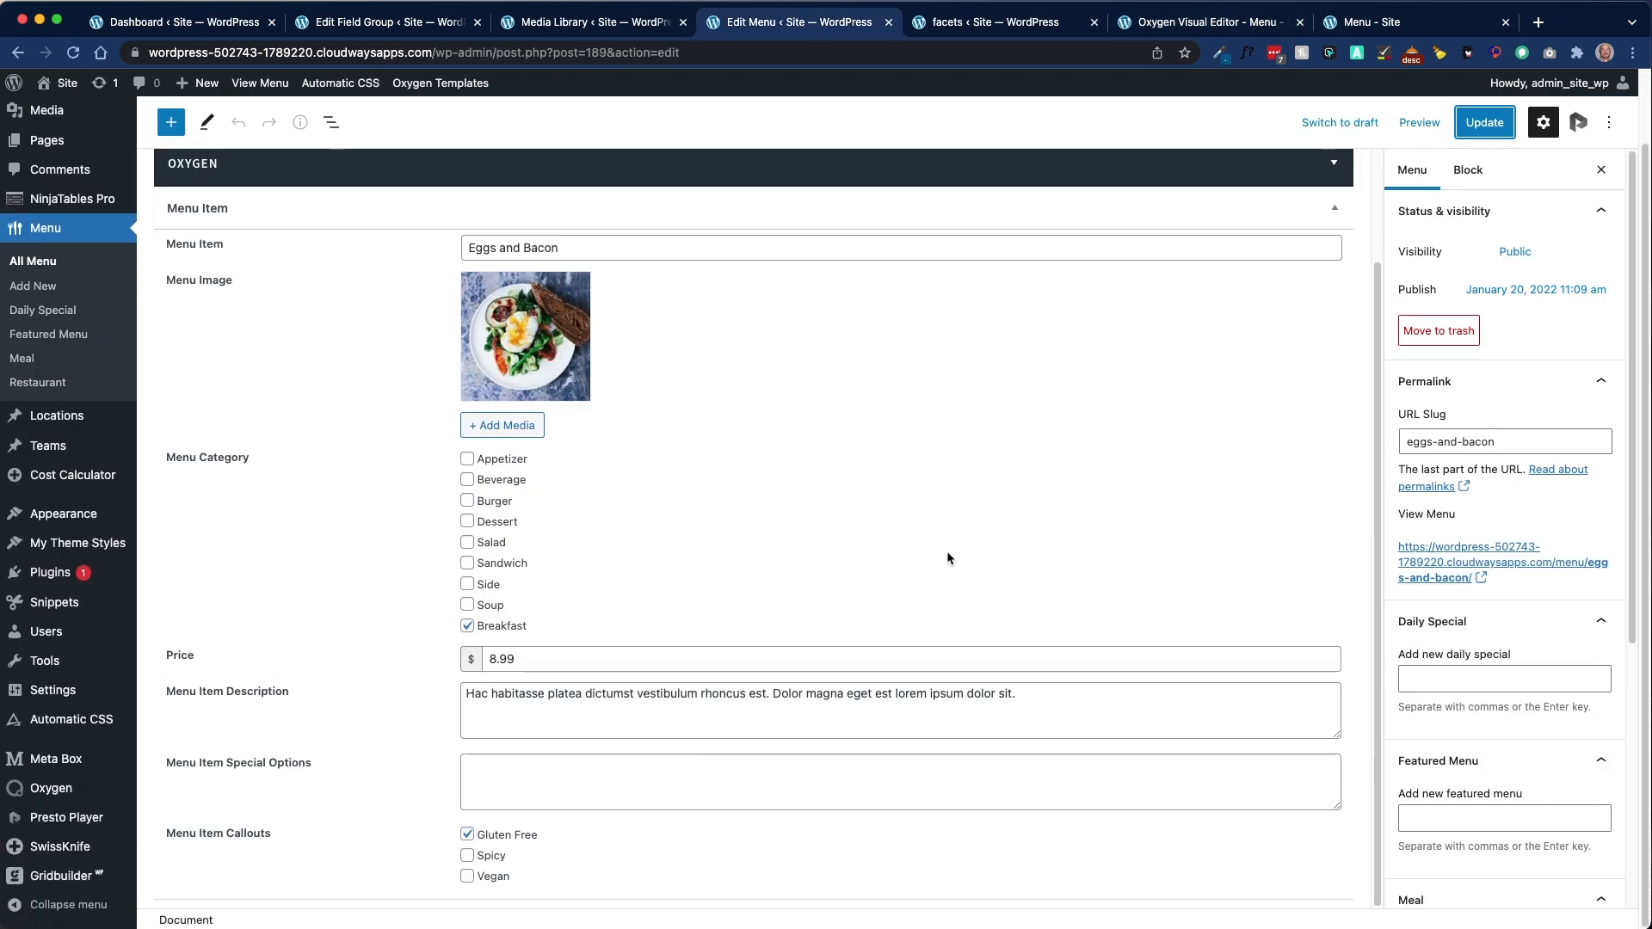
pyautogui.click(1241, 24)
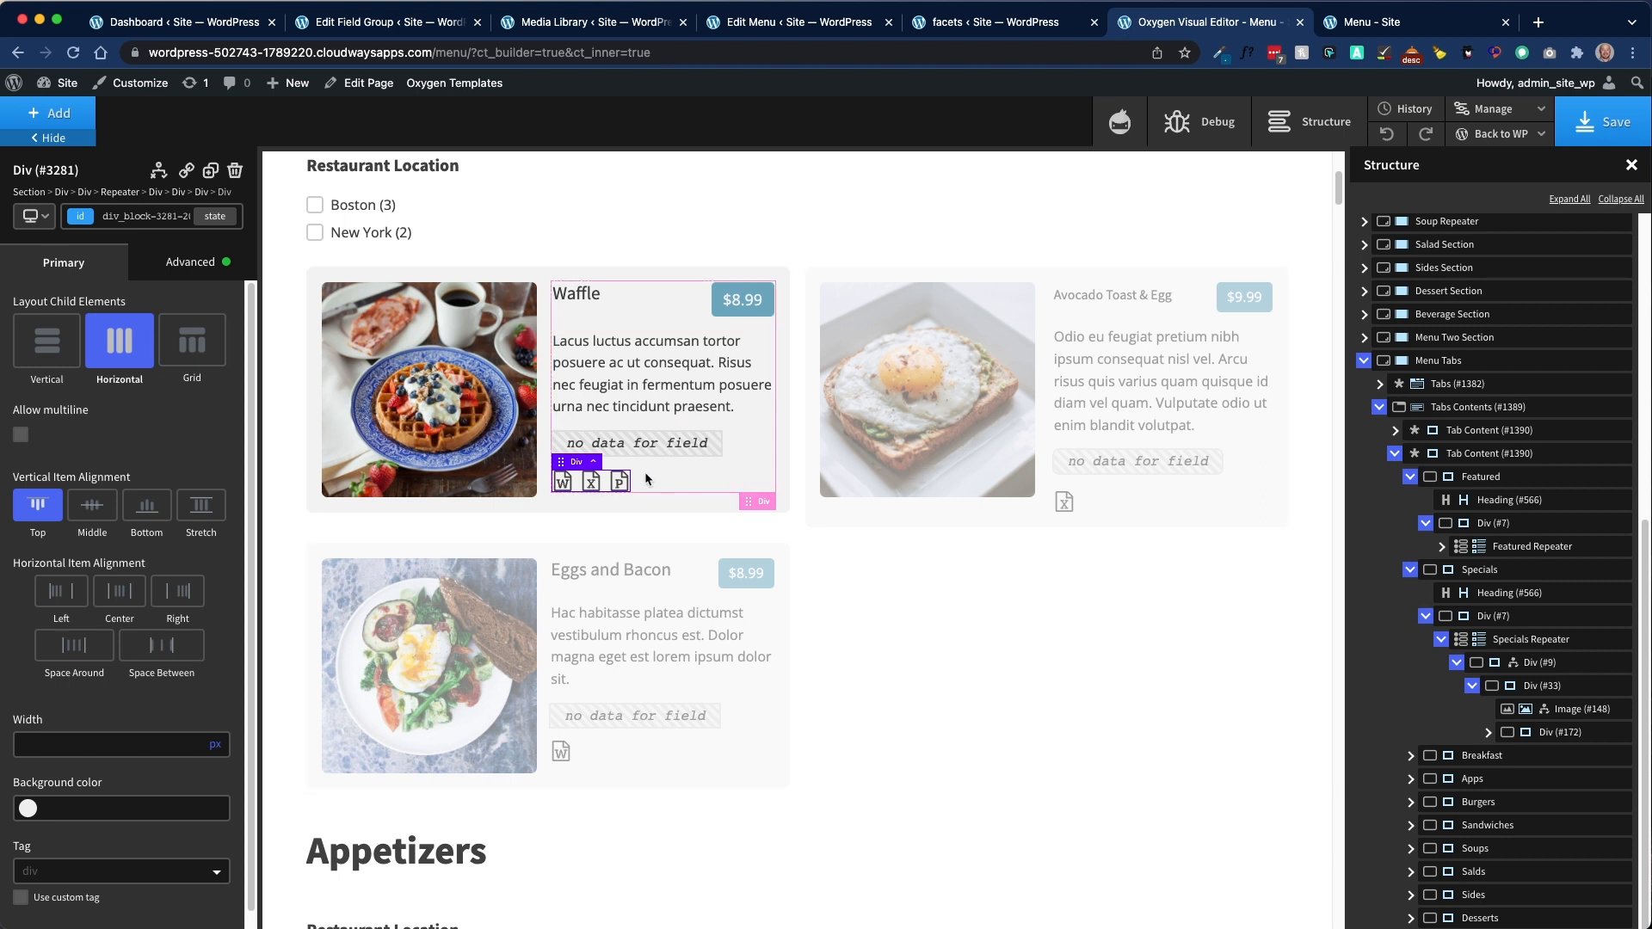
# Step: In the display condition of the Waffle item's Word-file icon, choose the Meta Box Menu Item Callouts field returned as Label as the compared data
pyautogui.click(562, 481)
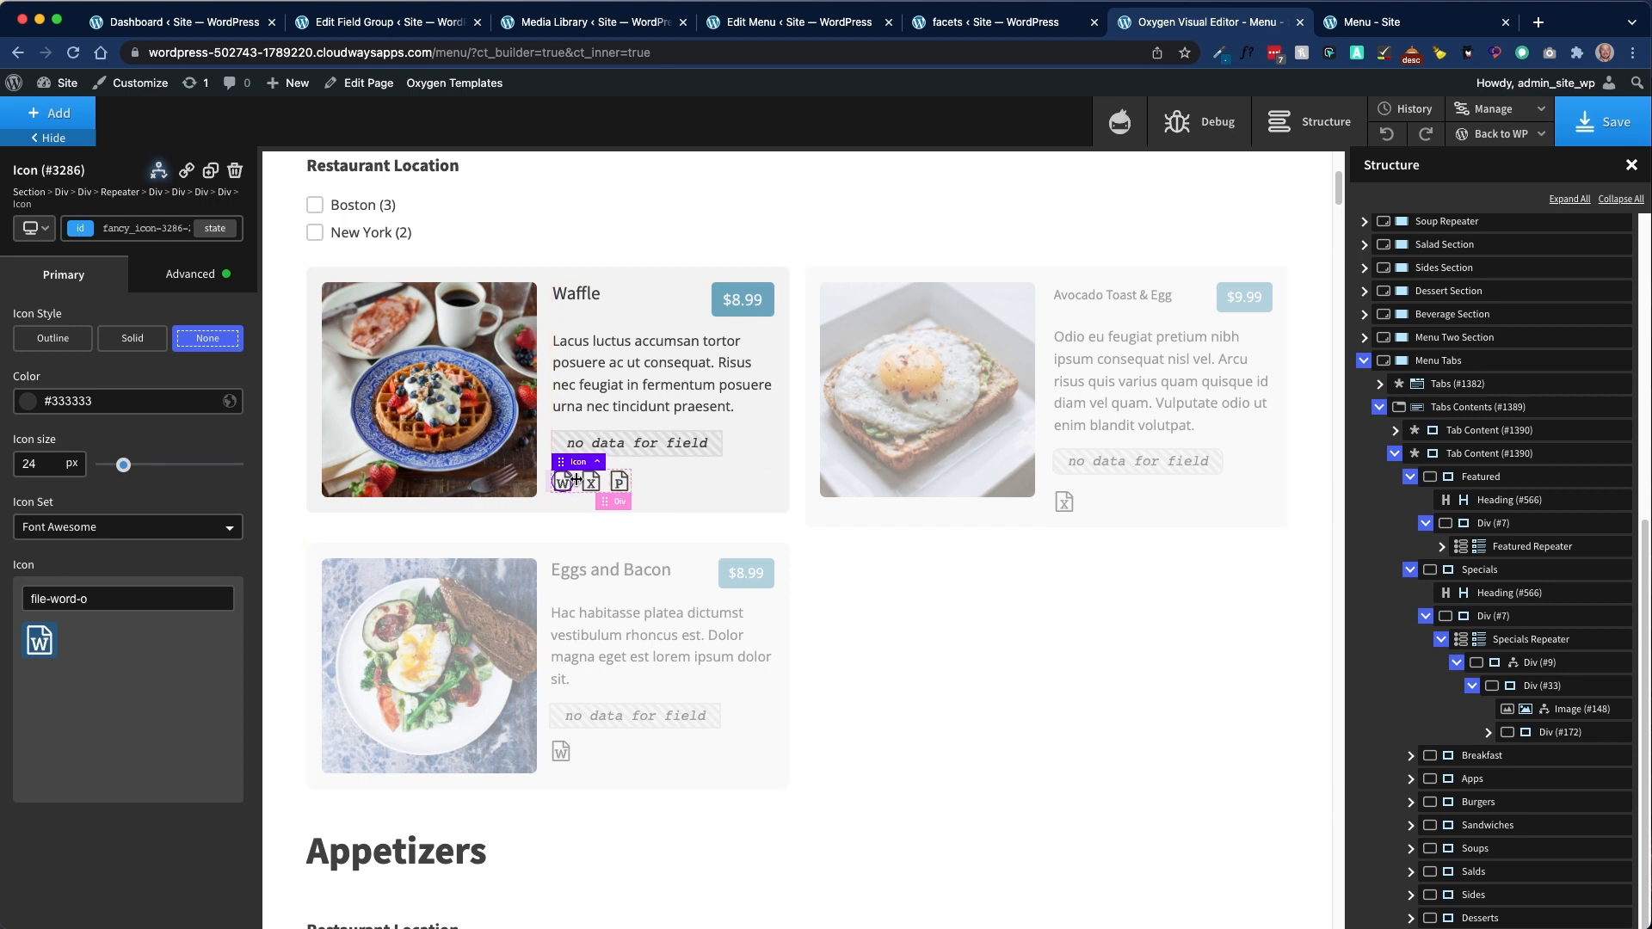
pyautogui.click(160, 171)
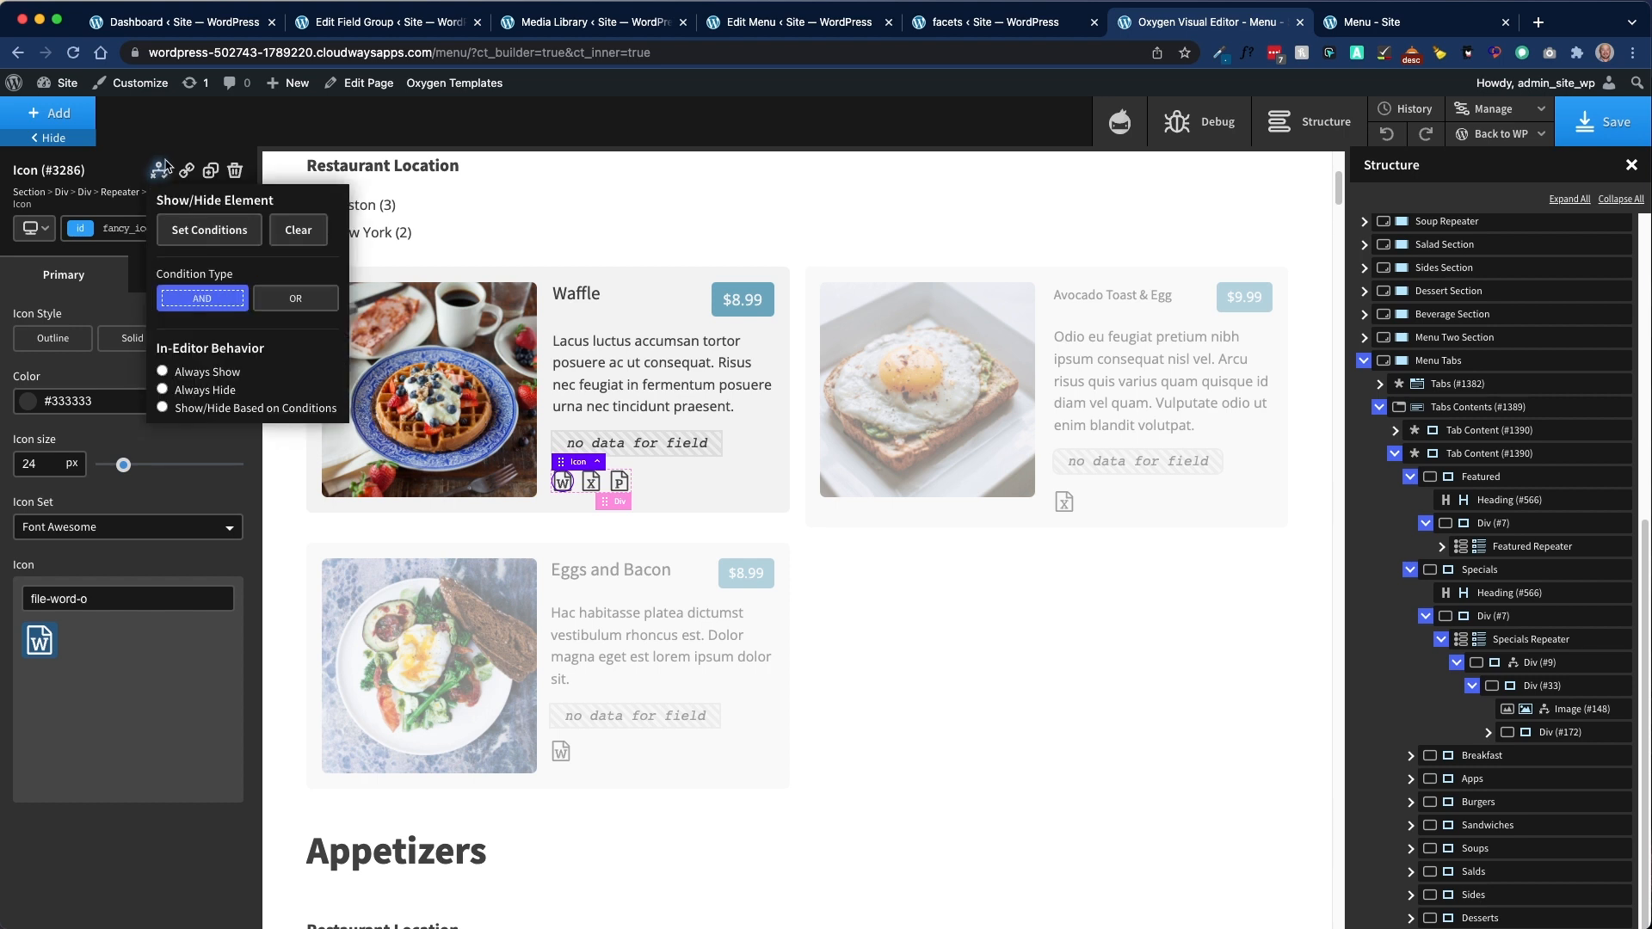
pyautogui.click(208, 230)
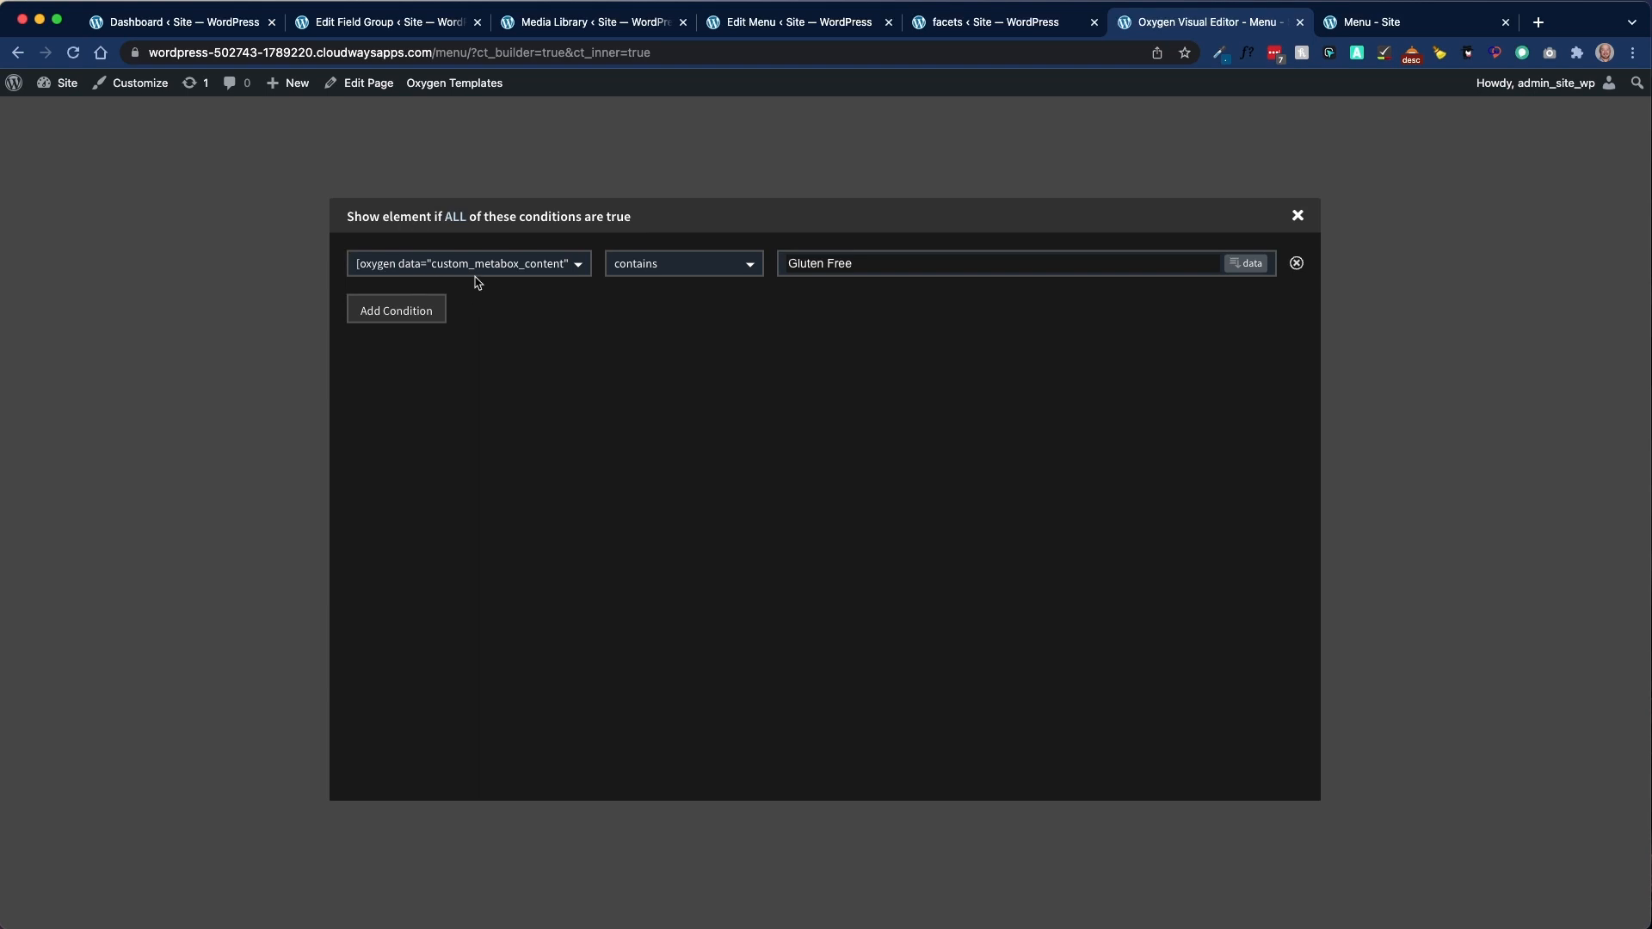
pyautogui.click(563, 270)
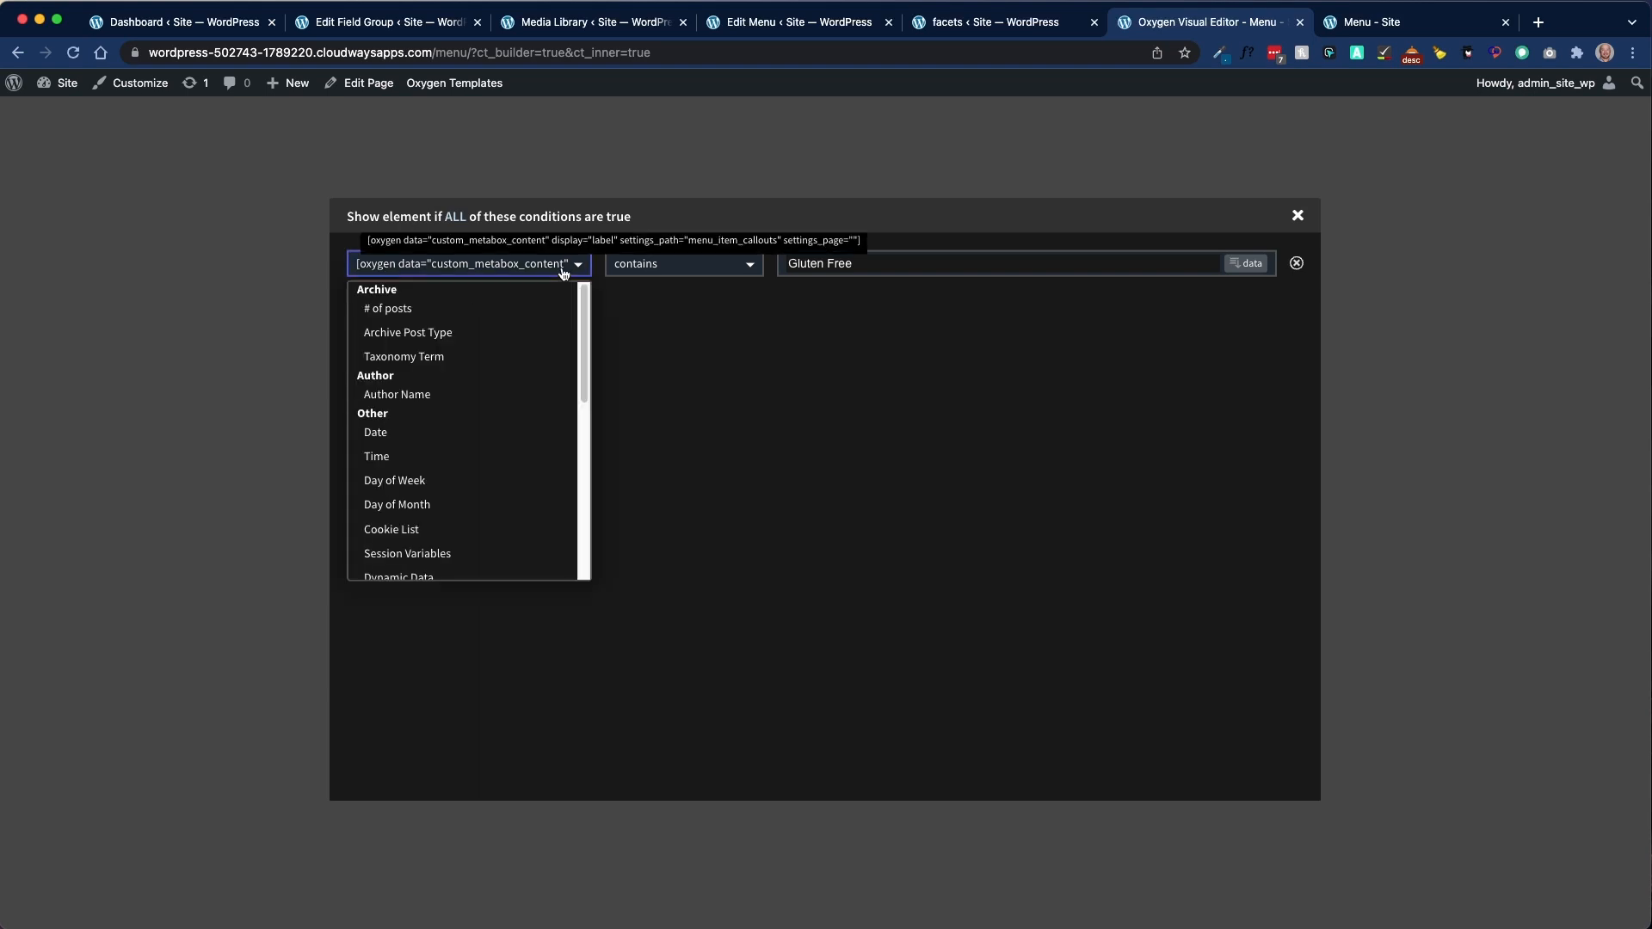
pyautogui.scroll(-1, 498, 526)
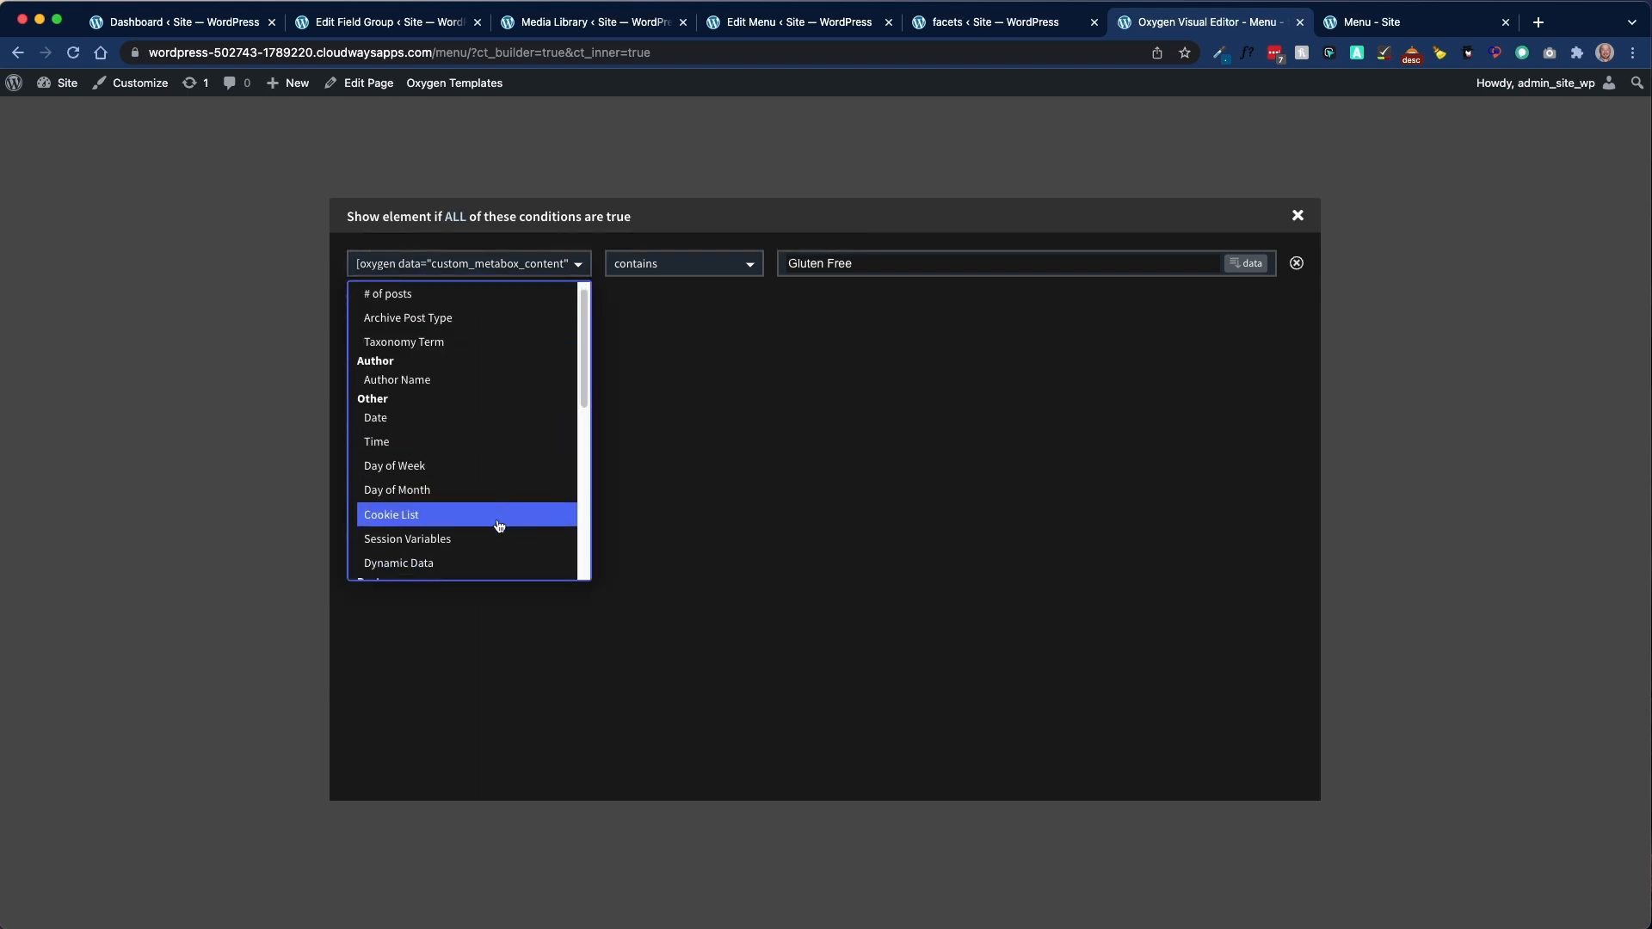
pyautogui.click(422, 561)
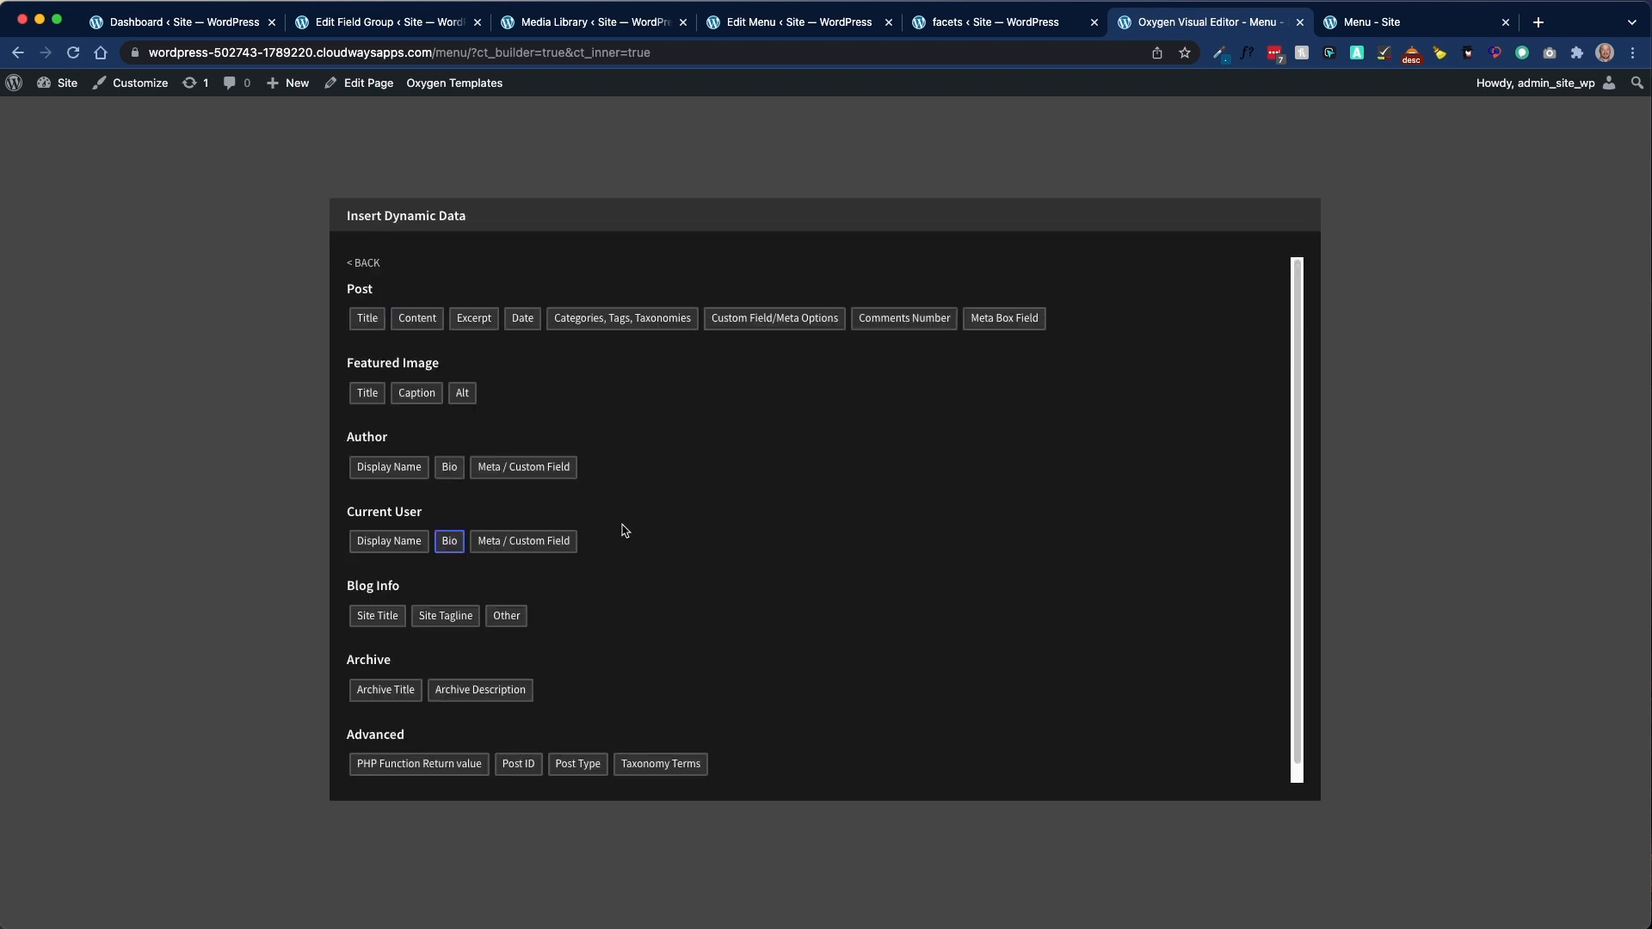
pyautogui.click(1021, 323)
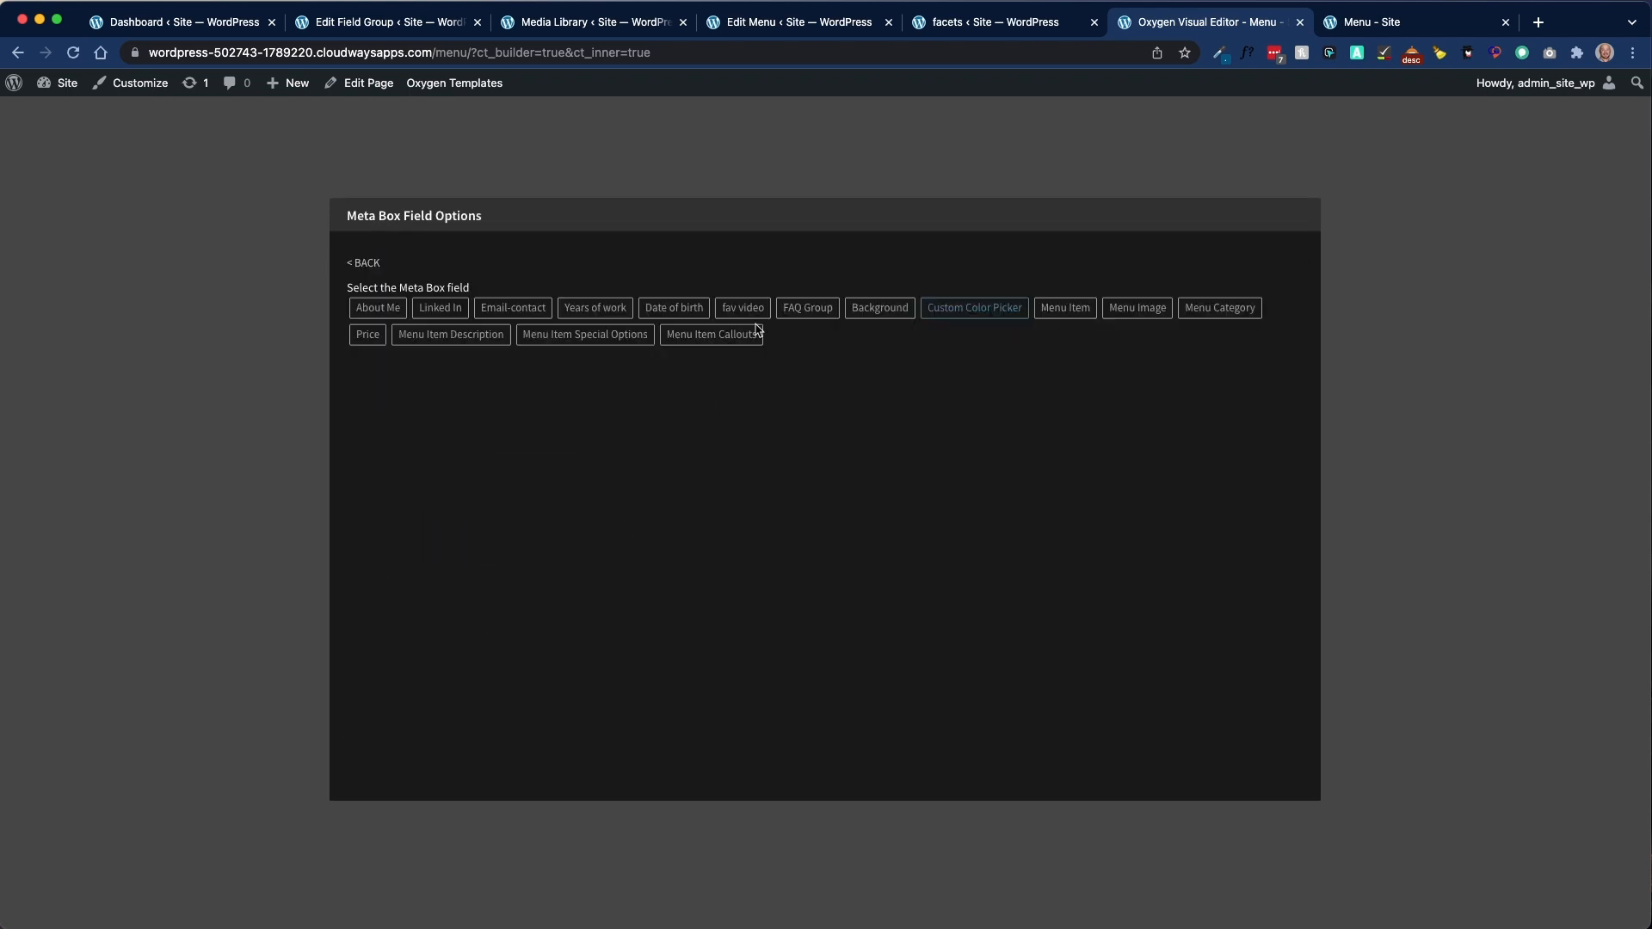
pyautogui.click(702, 335)
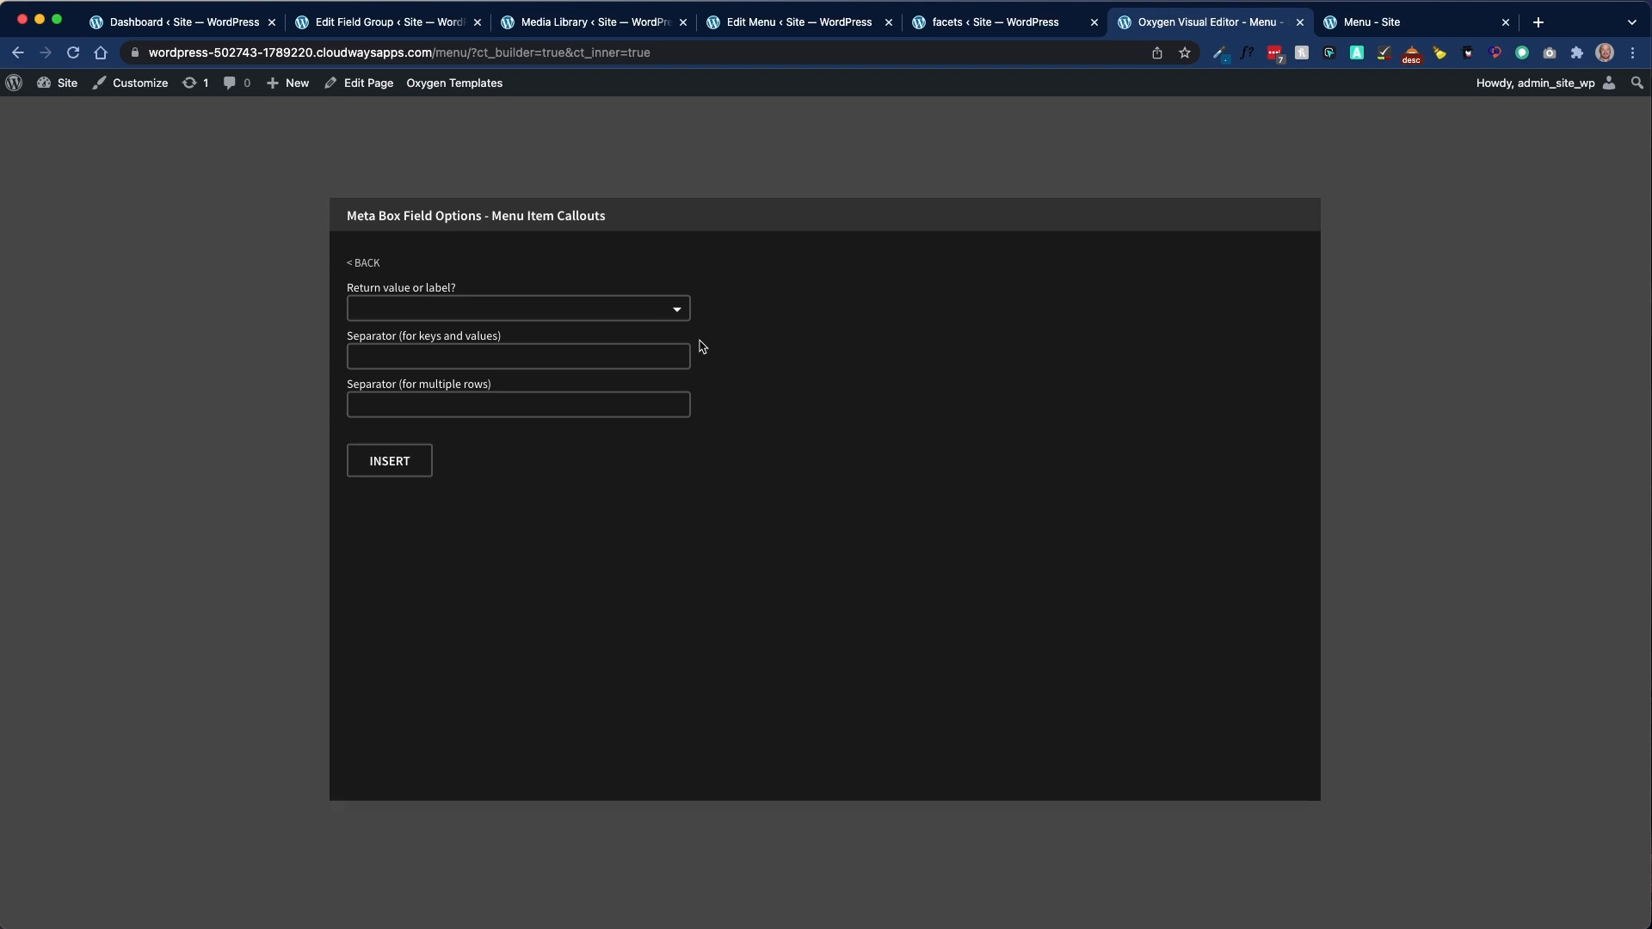
pyautogui.click(475, 309)
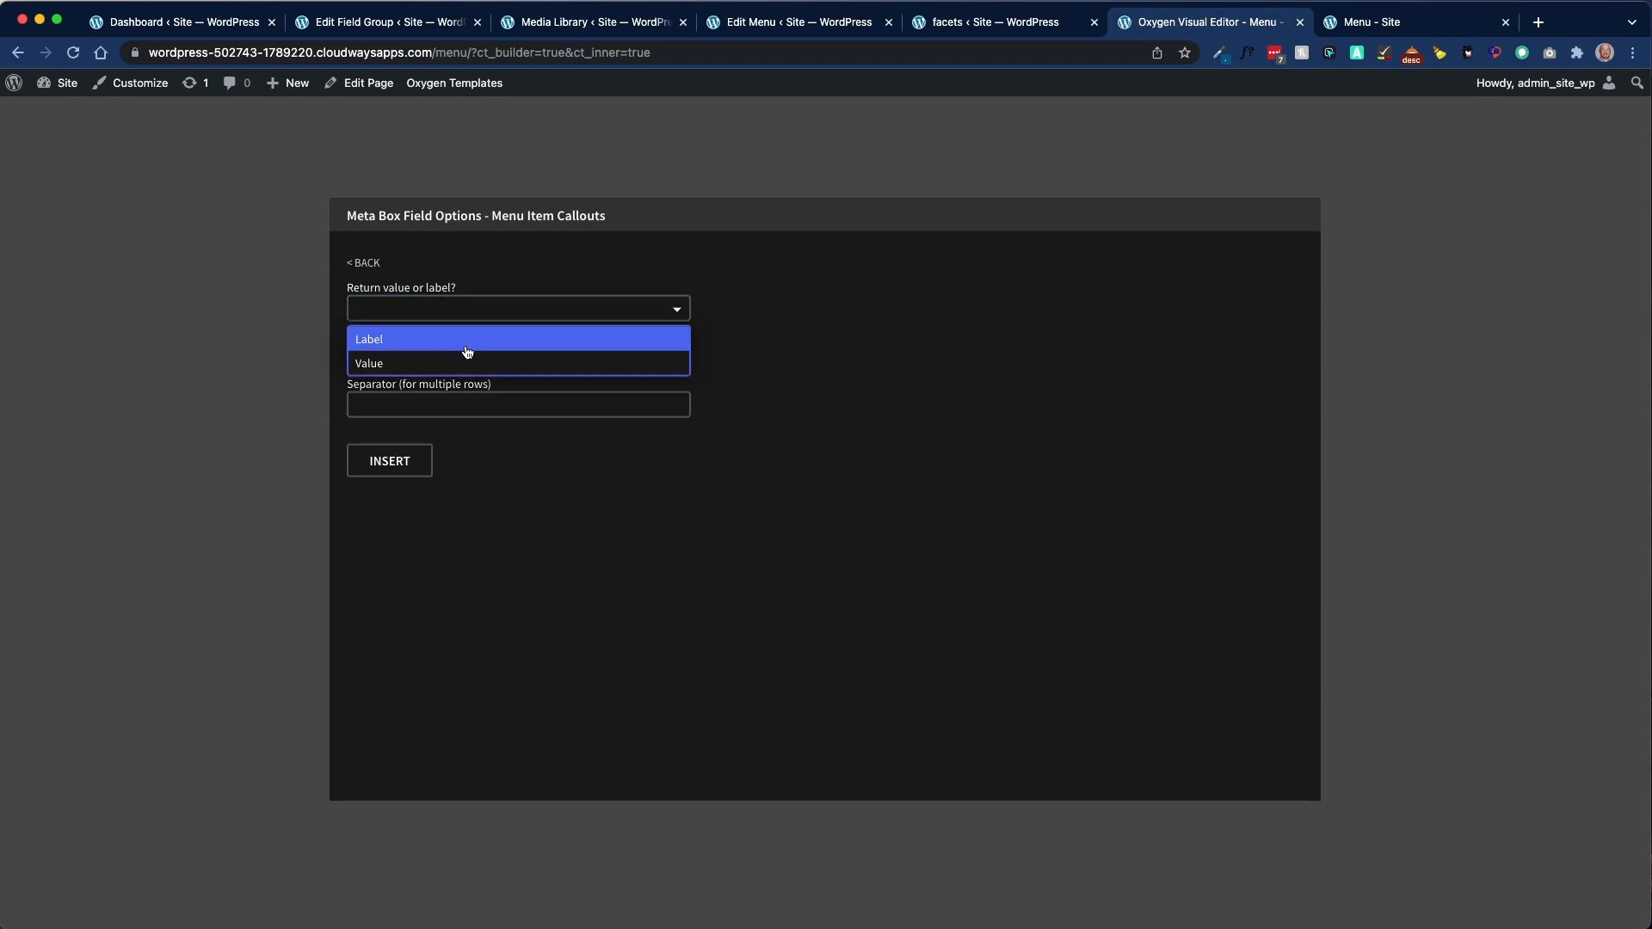
pyautogui.click(468, 349)
pyautogui.click(391, 469)
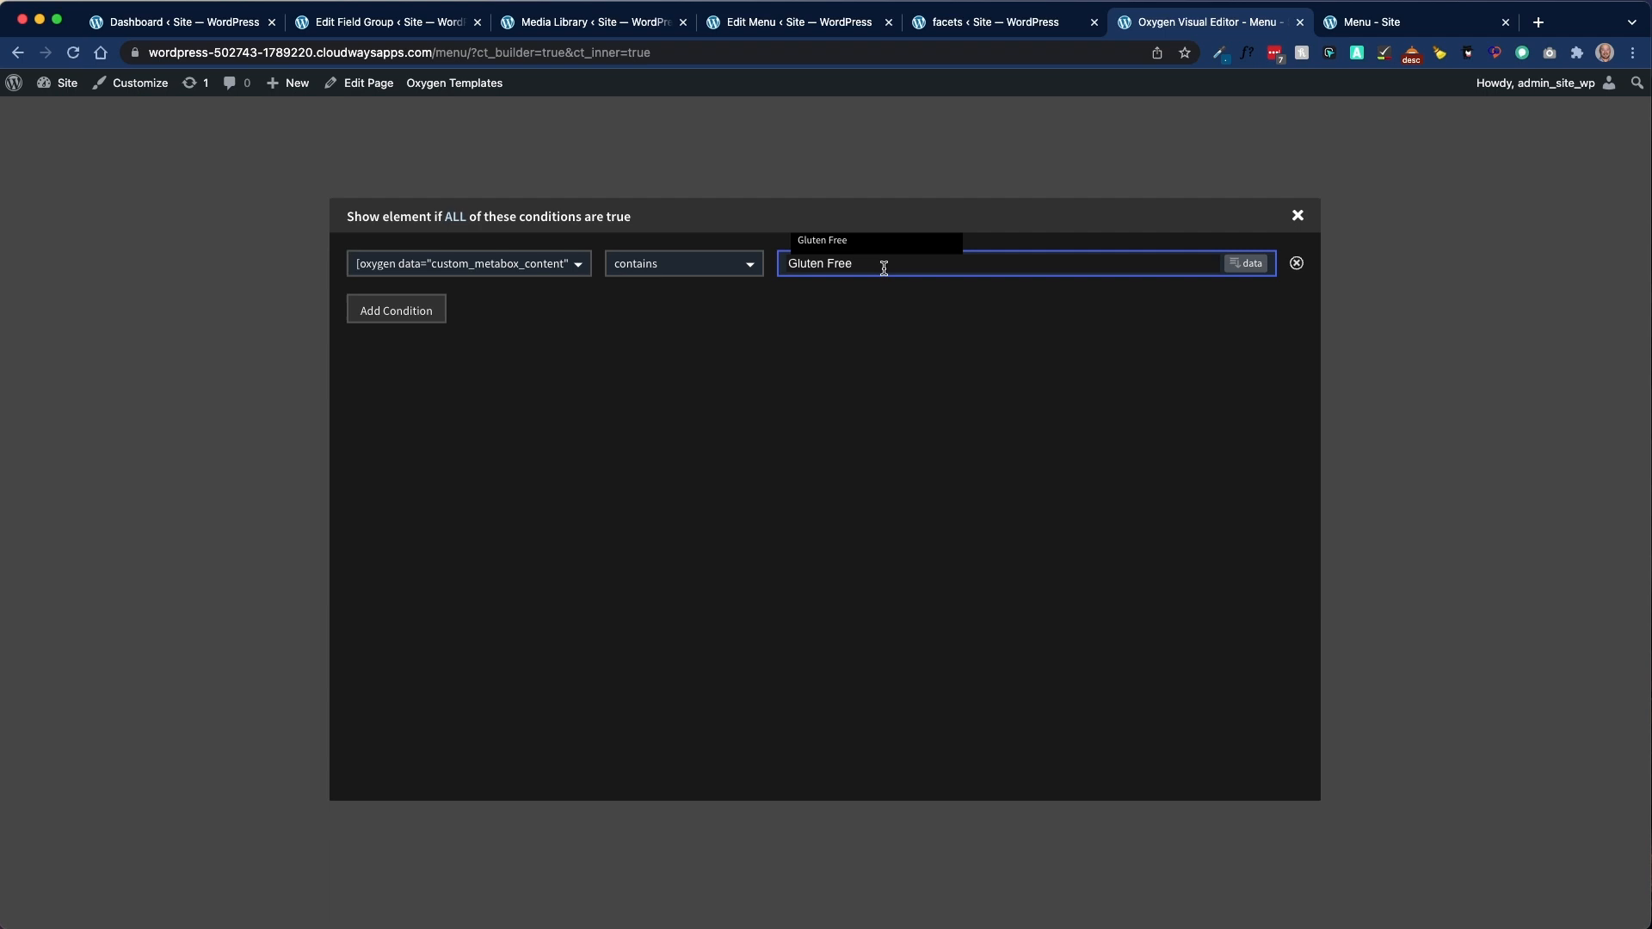
# Step: Check the callout option wording in the Eggs and Bacon menu entry, and close the Word-file icon's conditions in the Oxygen editor
pyautogui.click(817, 23)
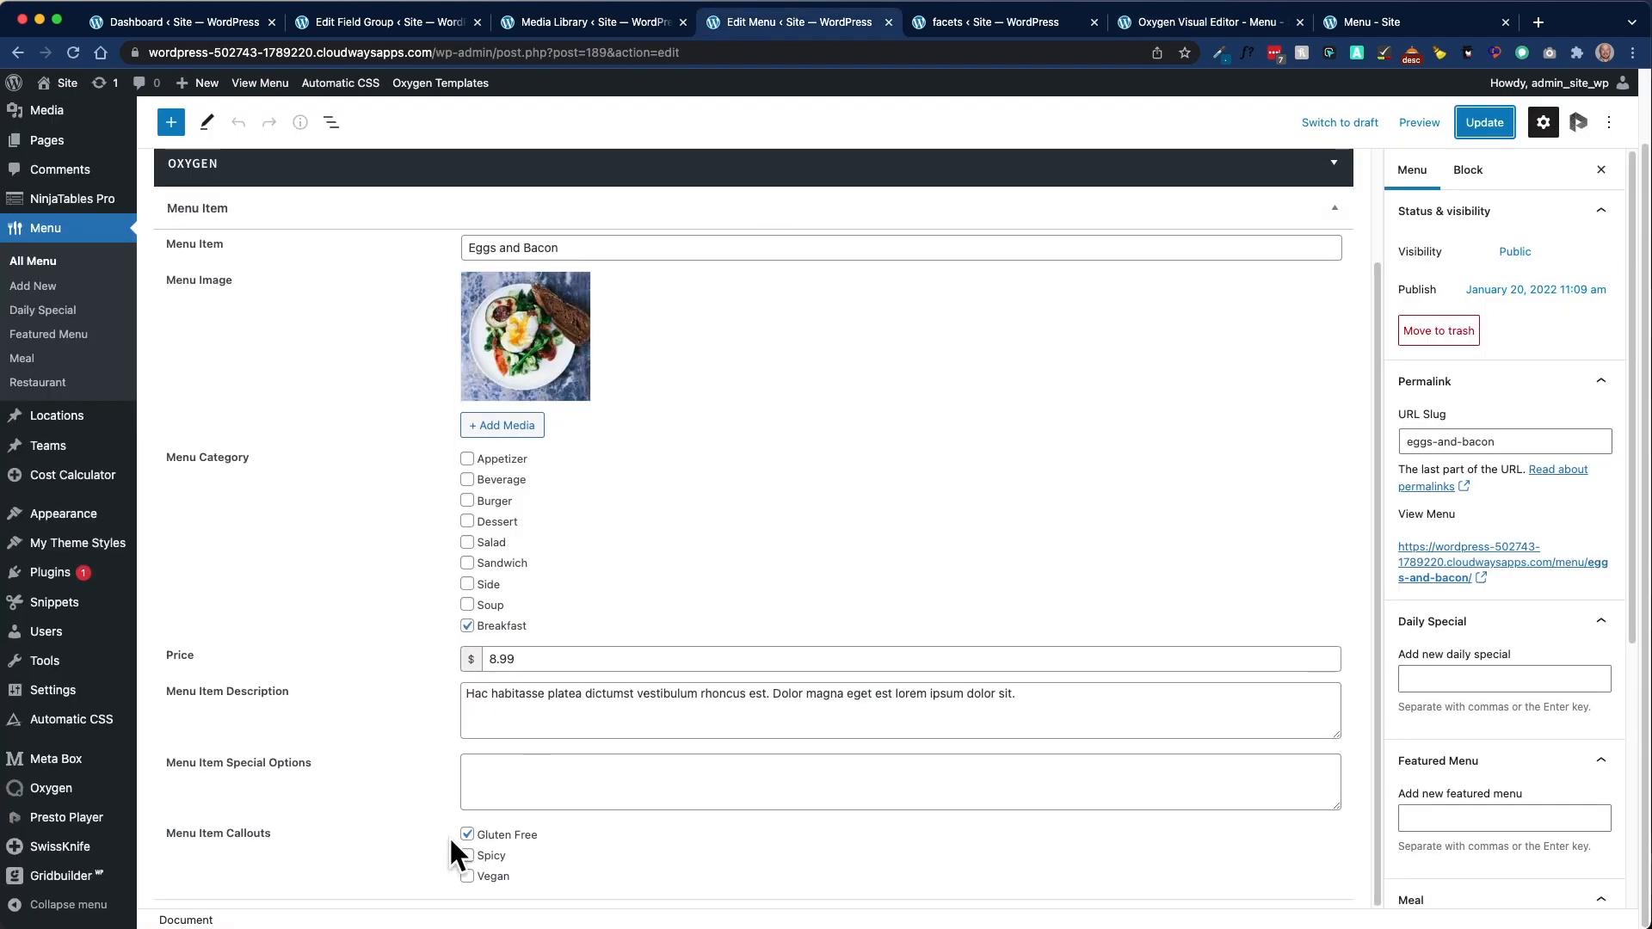
pyautogui.click(1143, 33)
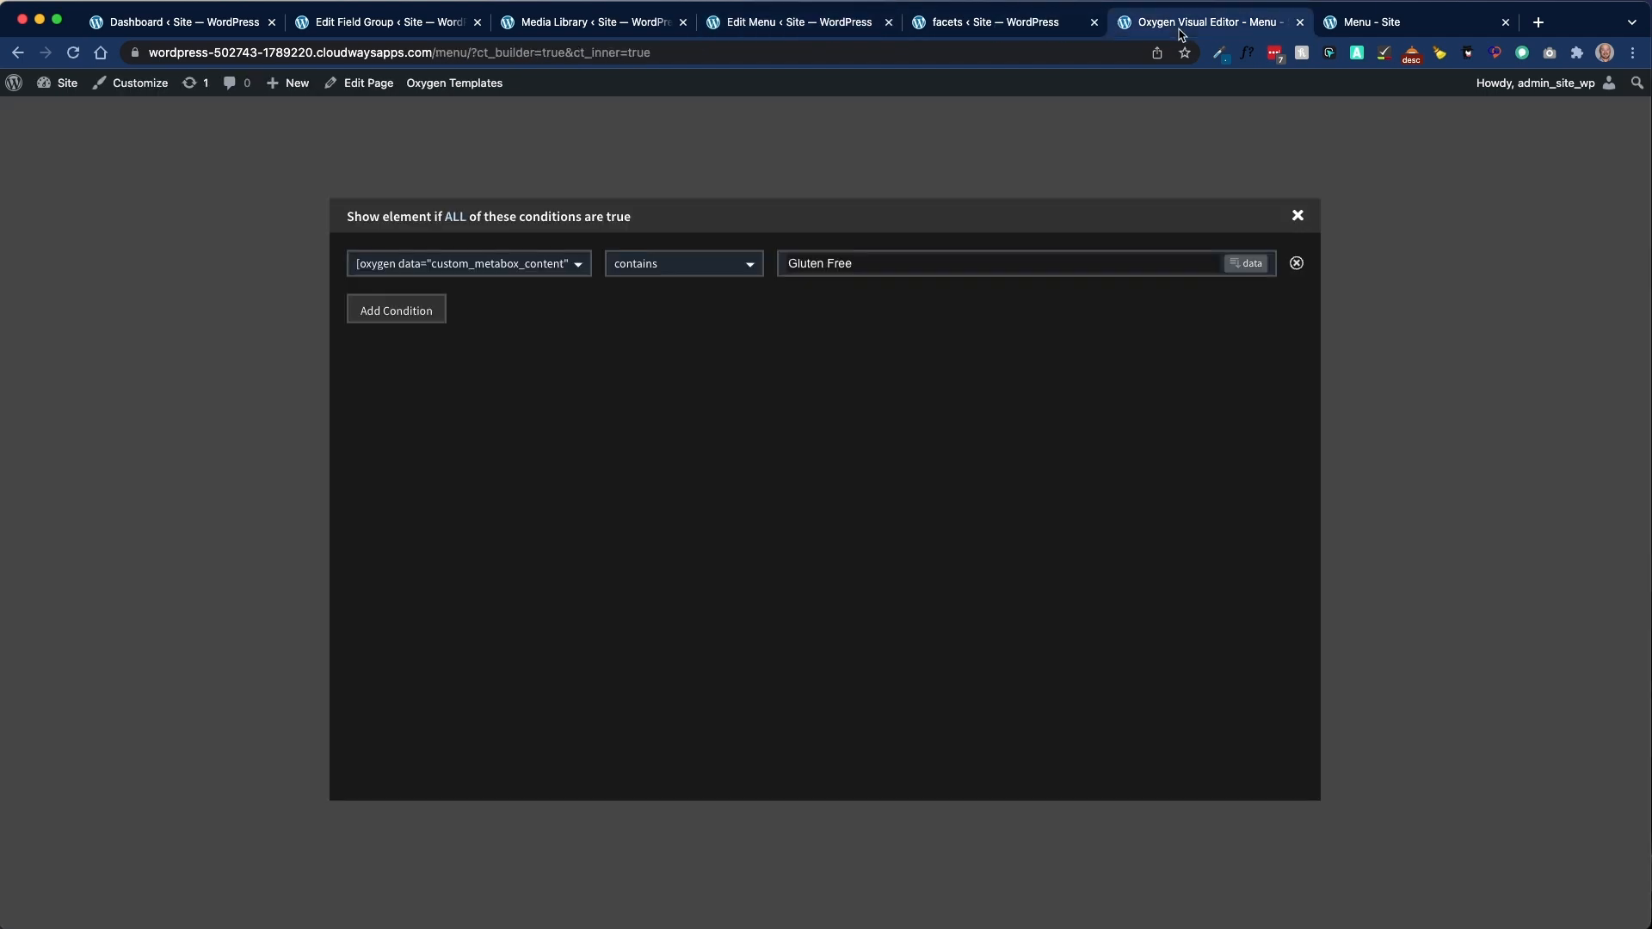
pyautogui.click(1297, 213)
# Step: Examine the display condition of the Waffle item's Excel-file icon and close it
pyautogui.click(591, 483)
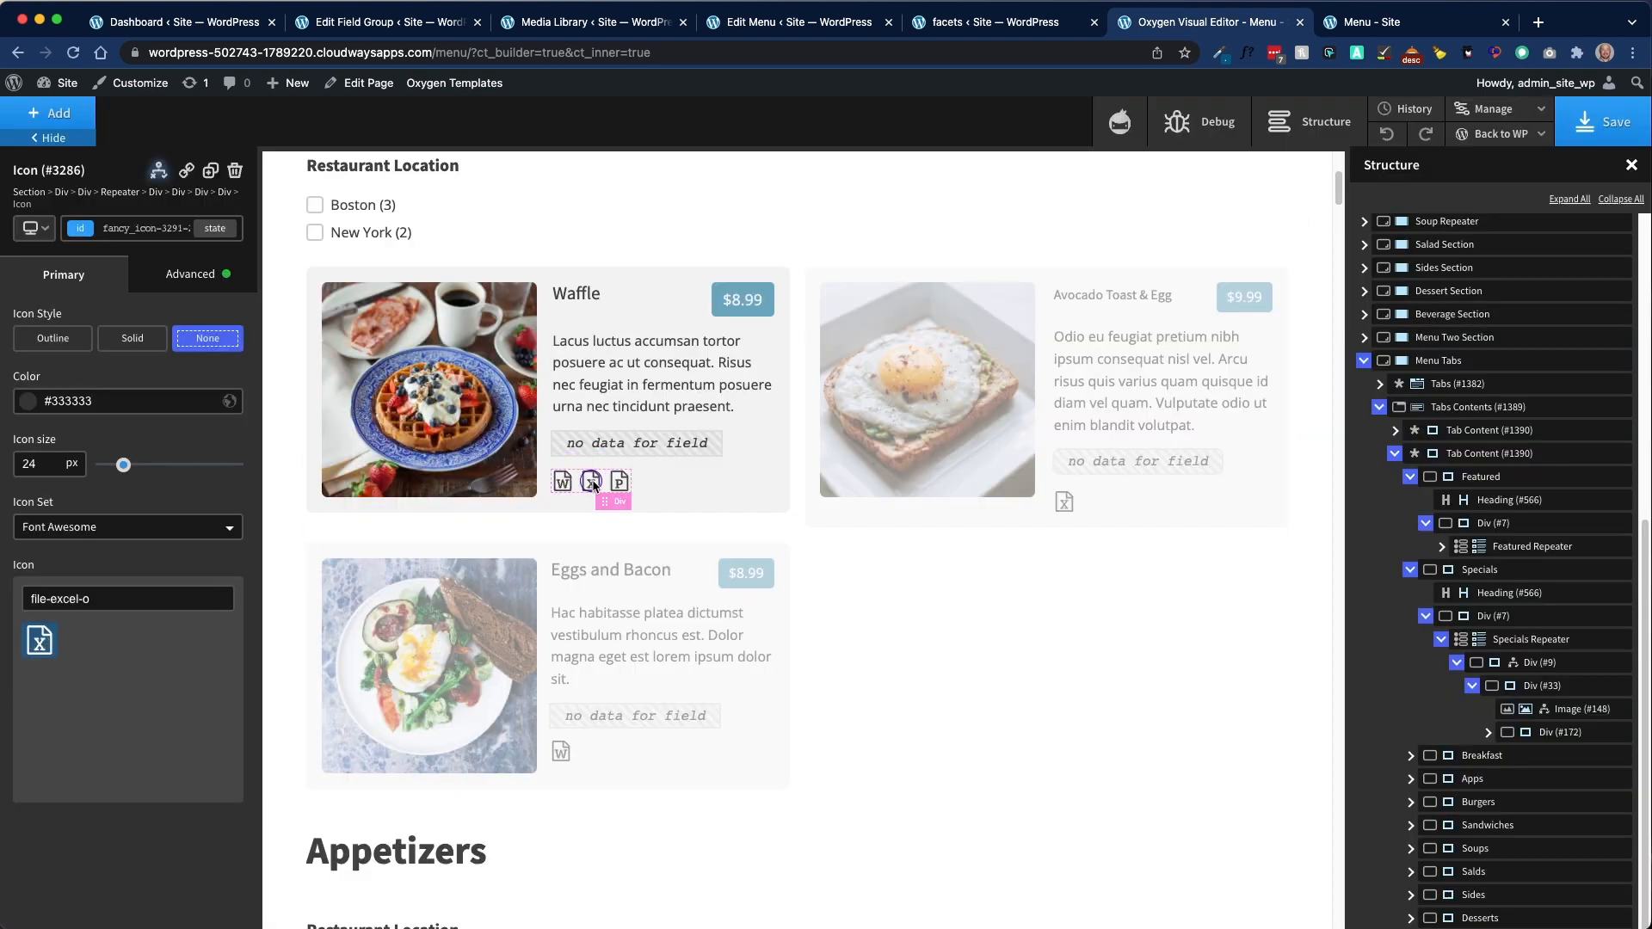
pyautogui.click(158, 175)
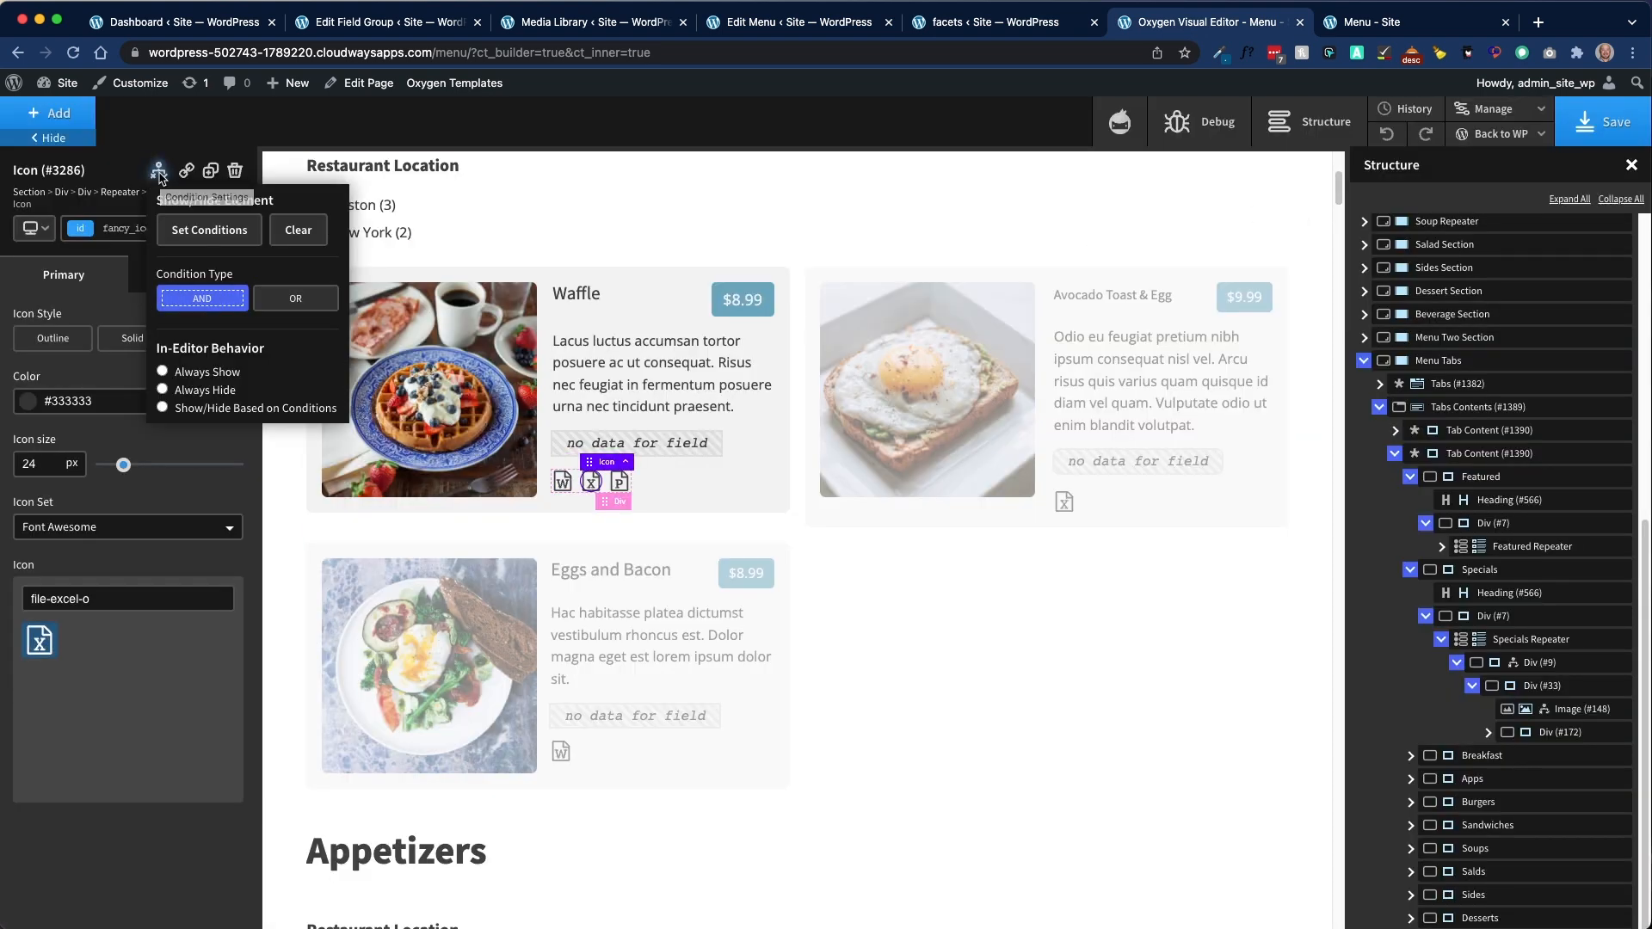
pyautogui.click(227, 229)
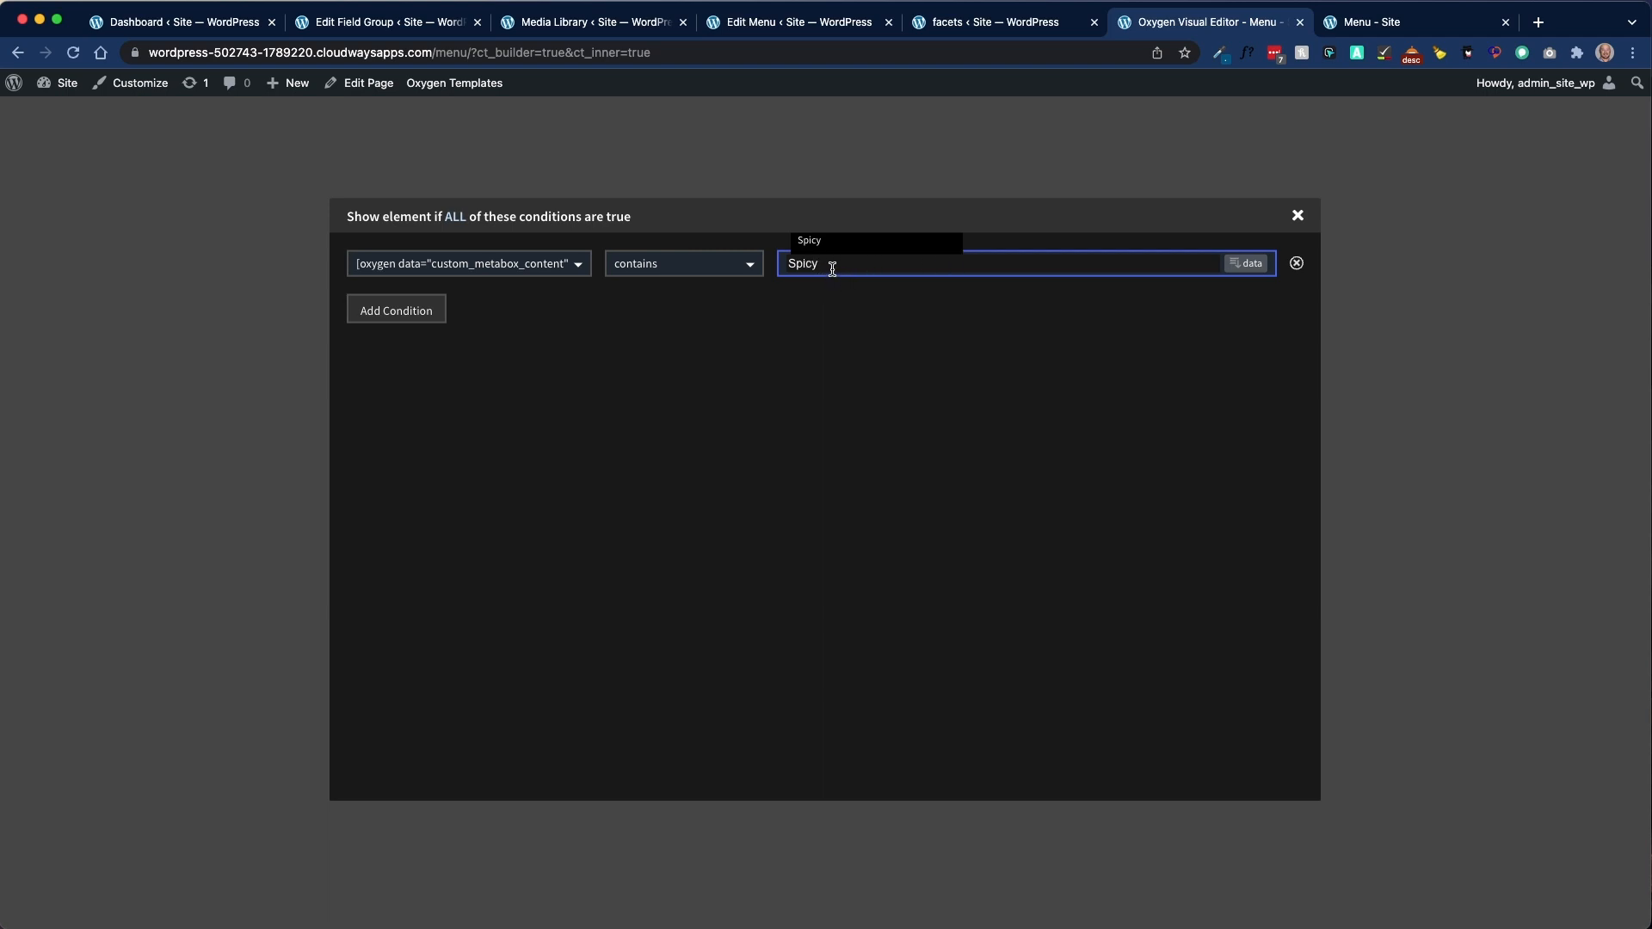
pyautogui.click(1297, 215)
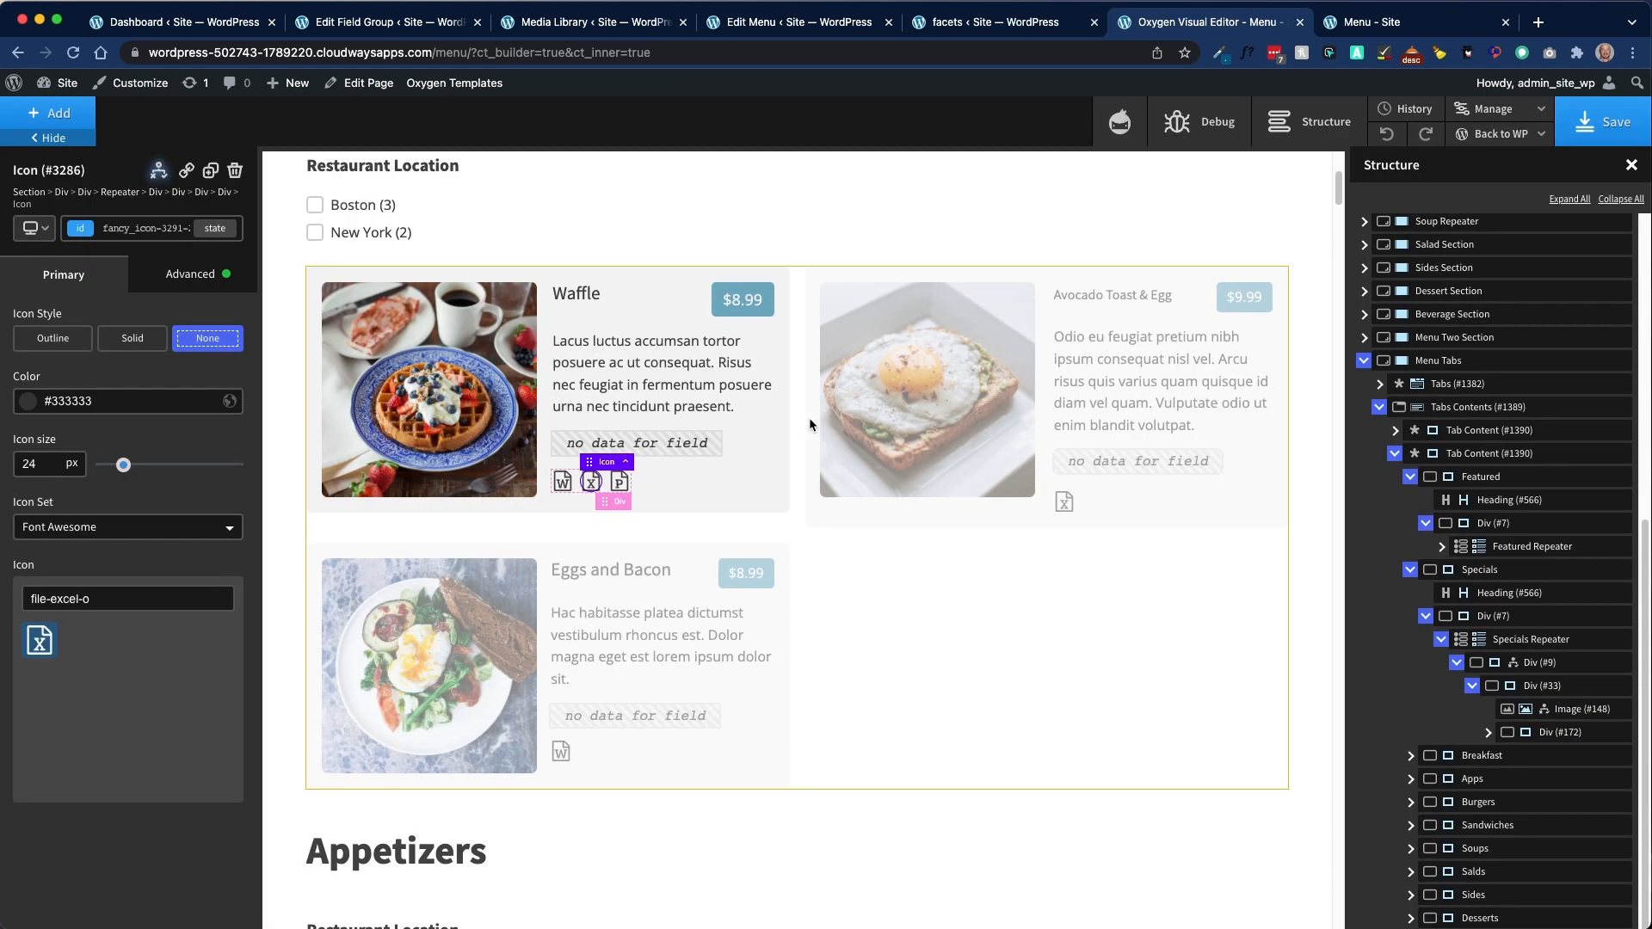
# Step: Examine the display condition of the Waffle item's PowerPoint-file icon and close it
pyautogui.click(620, 483)
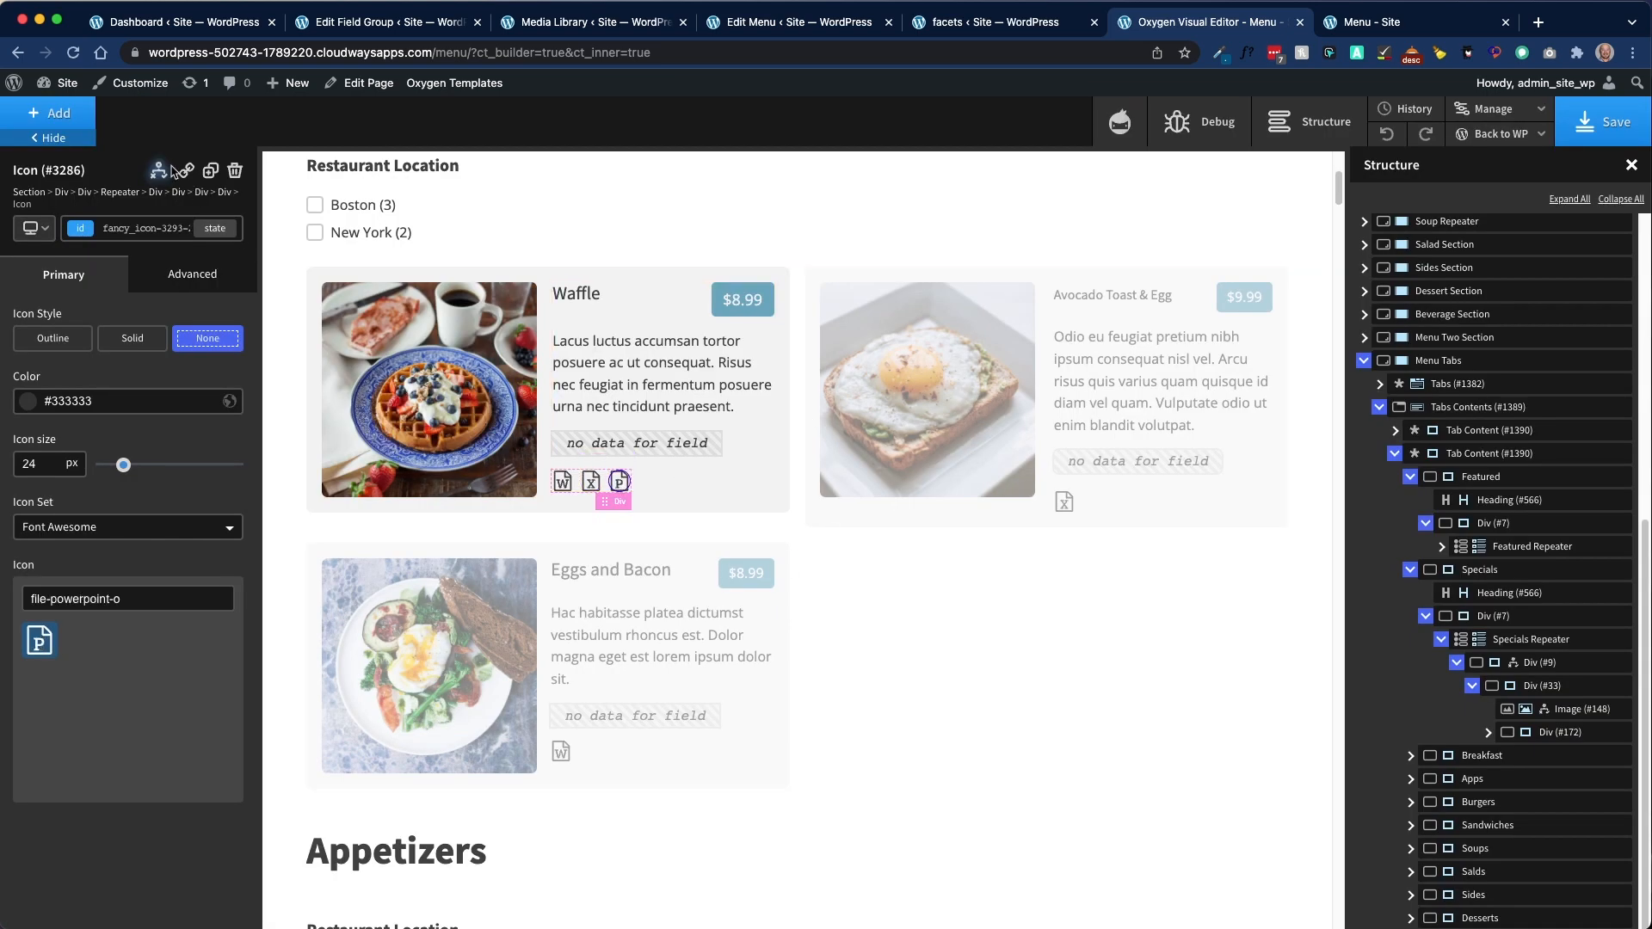
pyautogui.moveTo(195, 171)
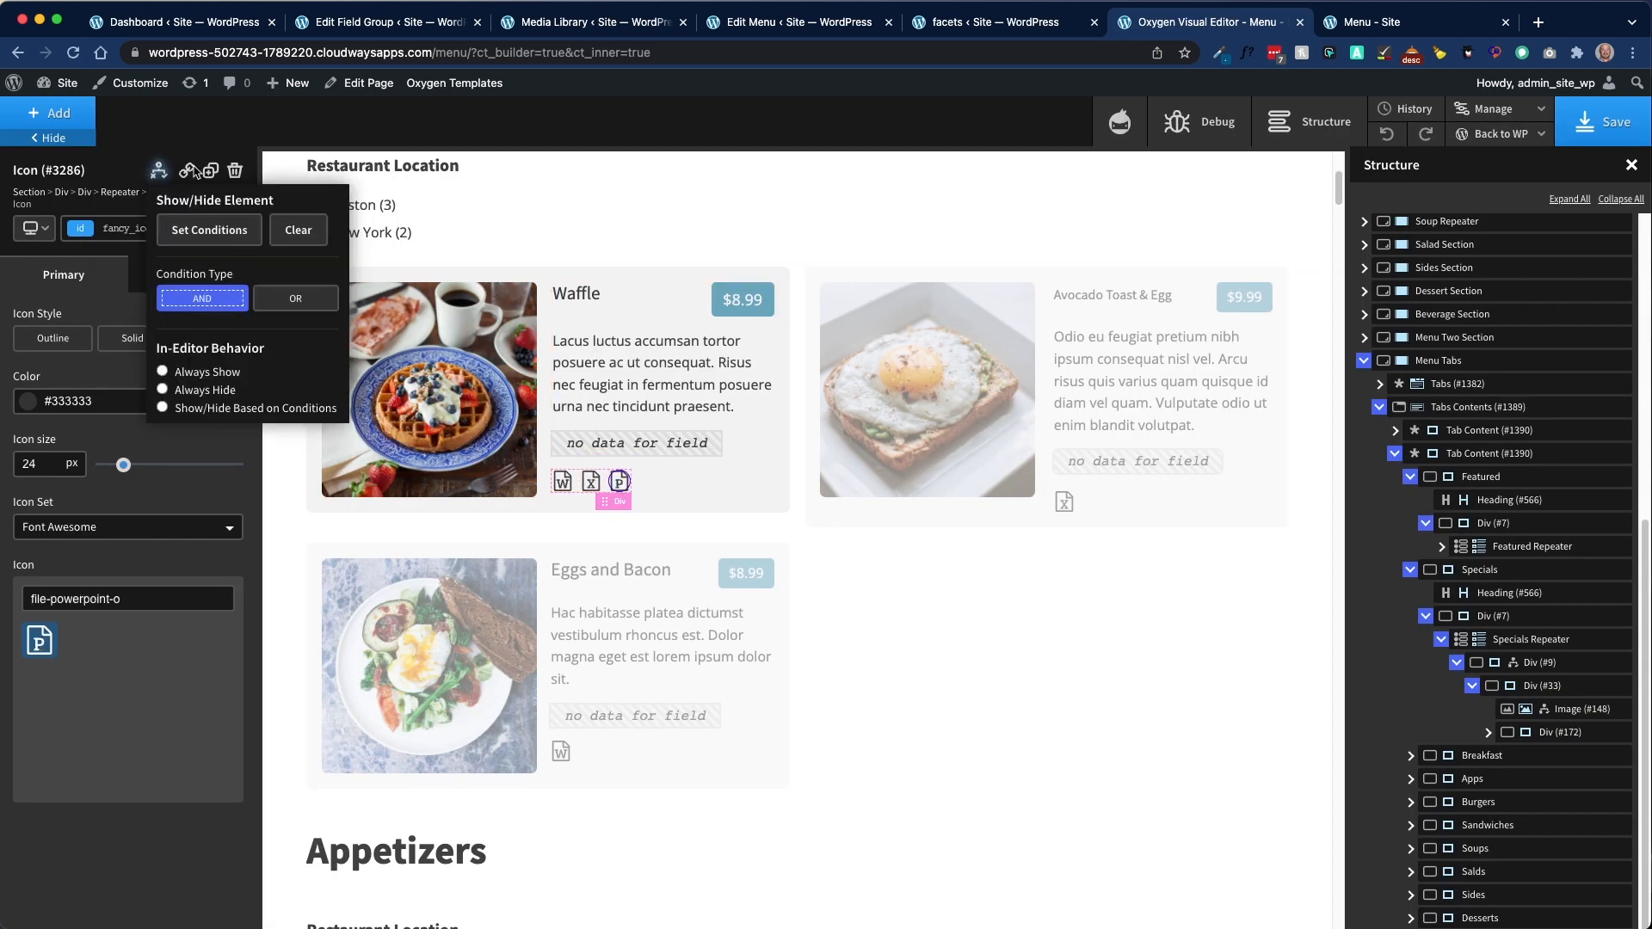
pyautogui.click(218, 233)
pyautogui.doubleClick(885, 262)
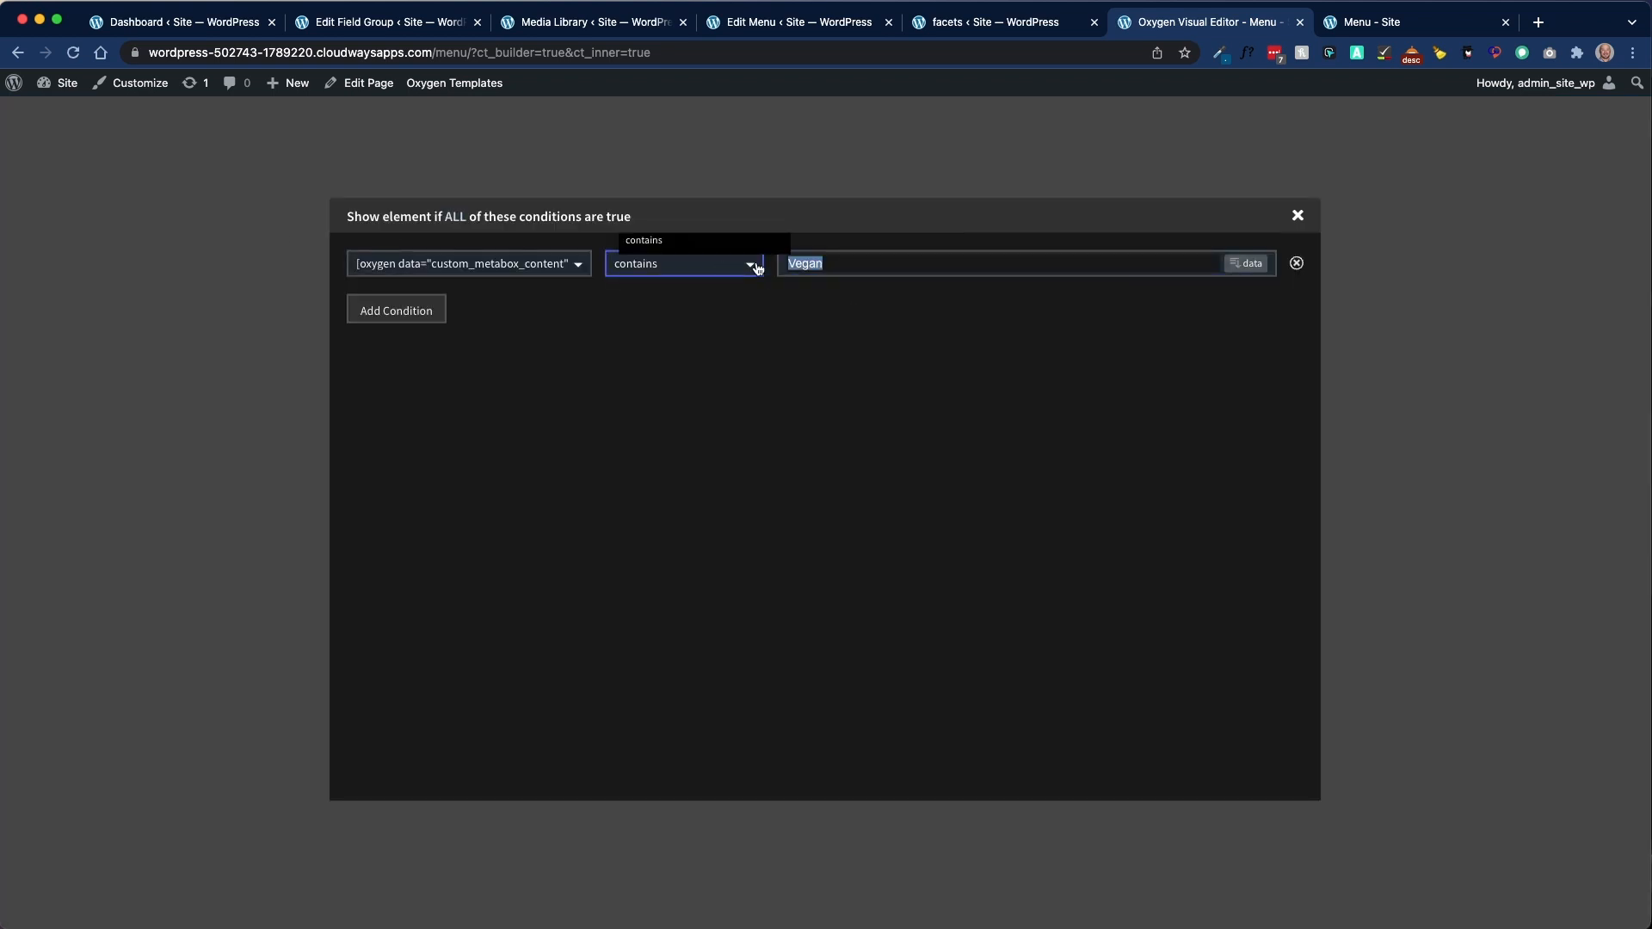
pyautogui.click(1303, 220)
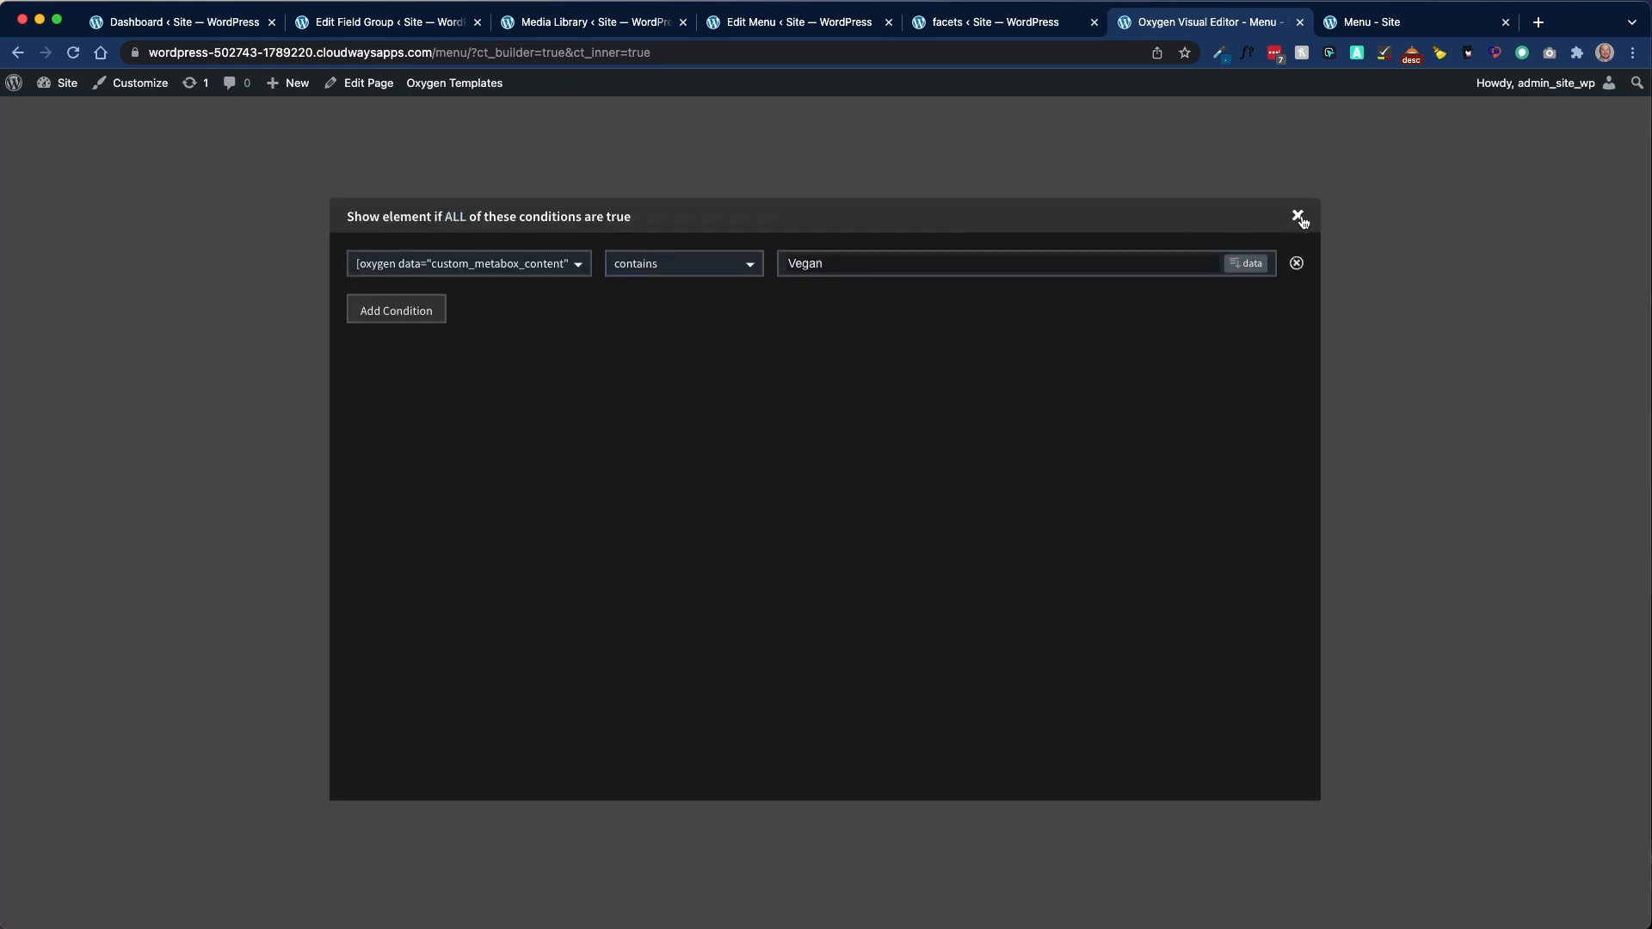
# Step: Save the page in Oxygen and reload the live Menu page to check the callout icons on the Breakfast items
pyautogui.click(1607, 129)
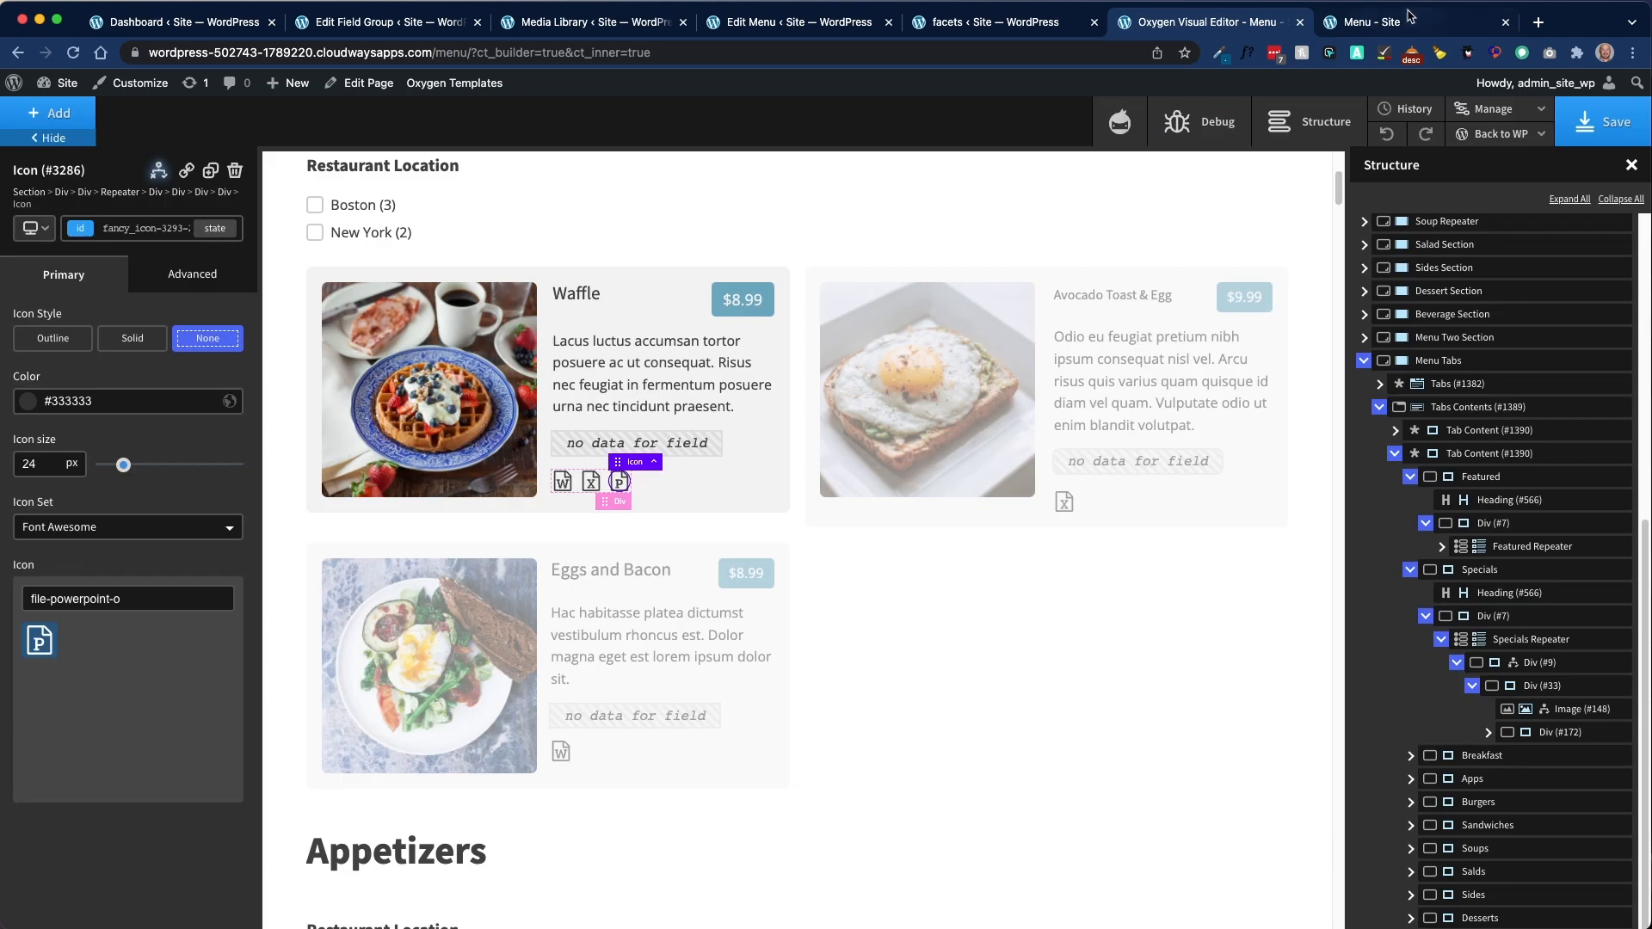
pyautogui.click(1409, 19)
pyautogui.click(73, 55)
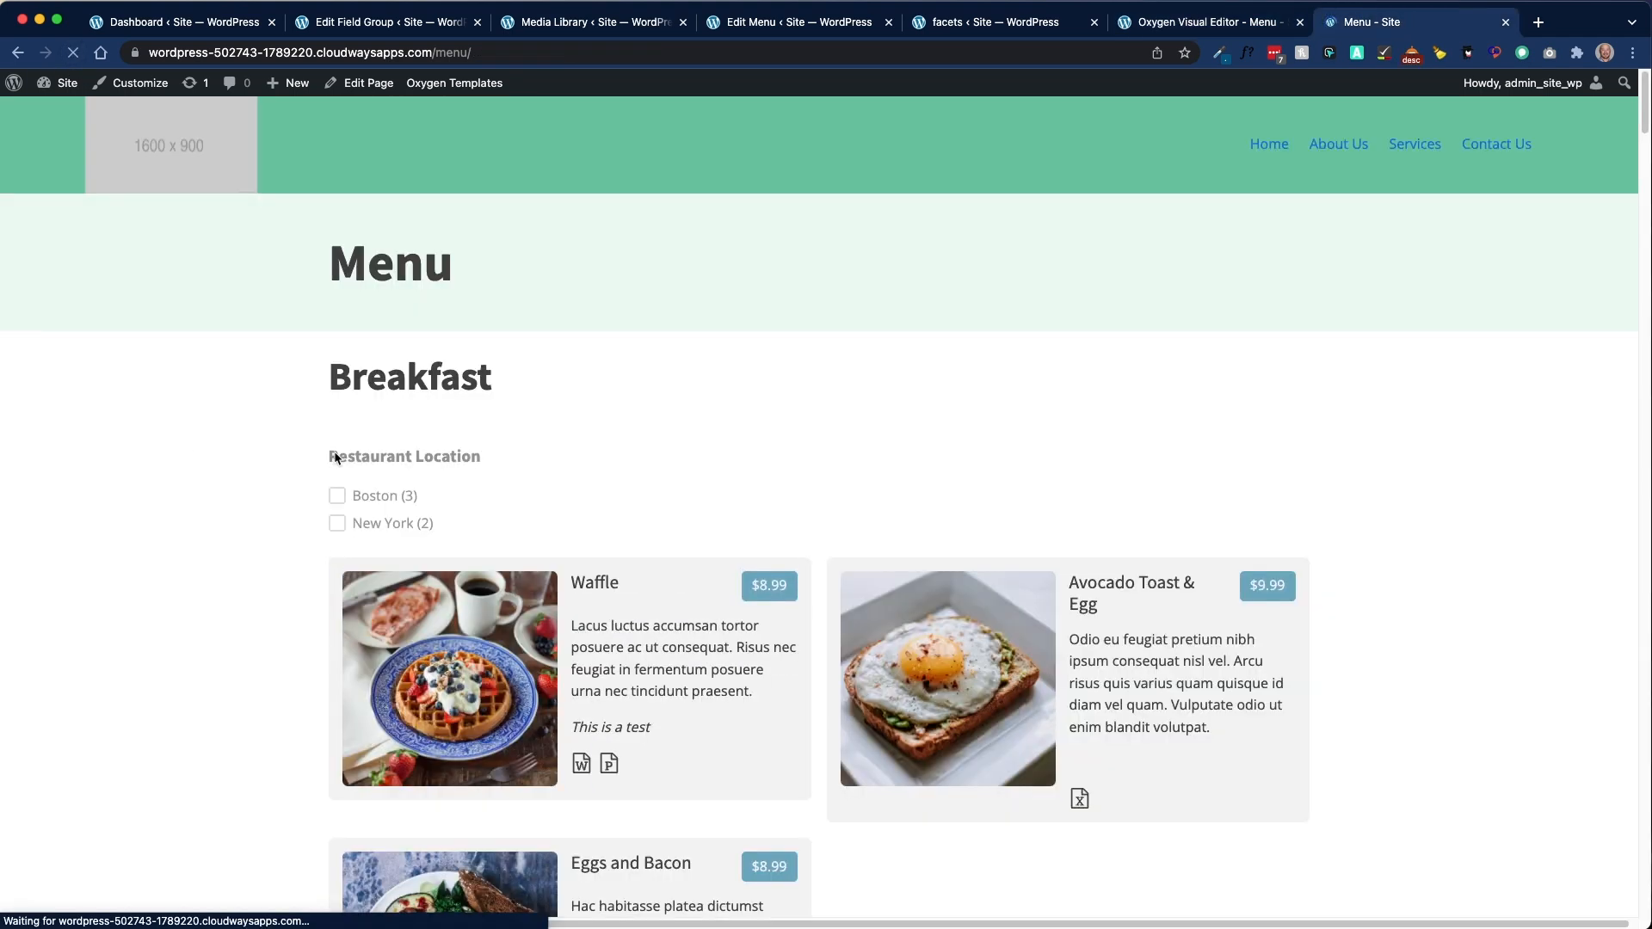
pyautogui.scroll(-3, 295, 490)
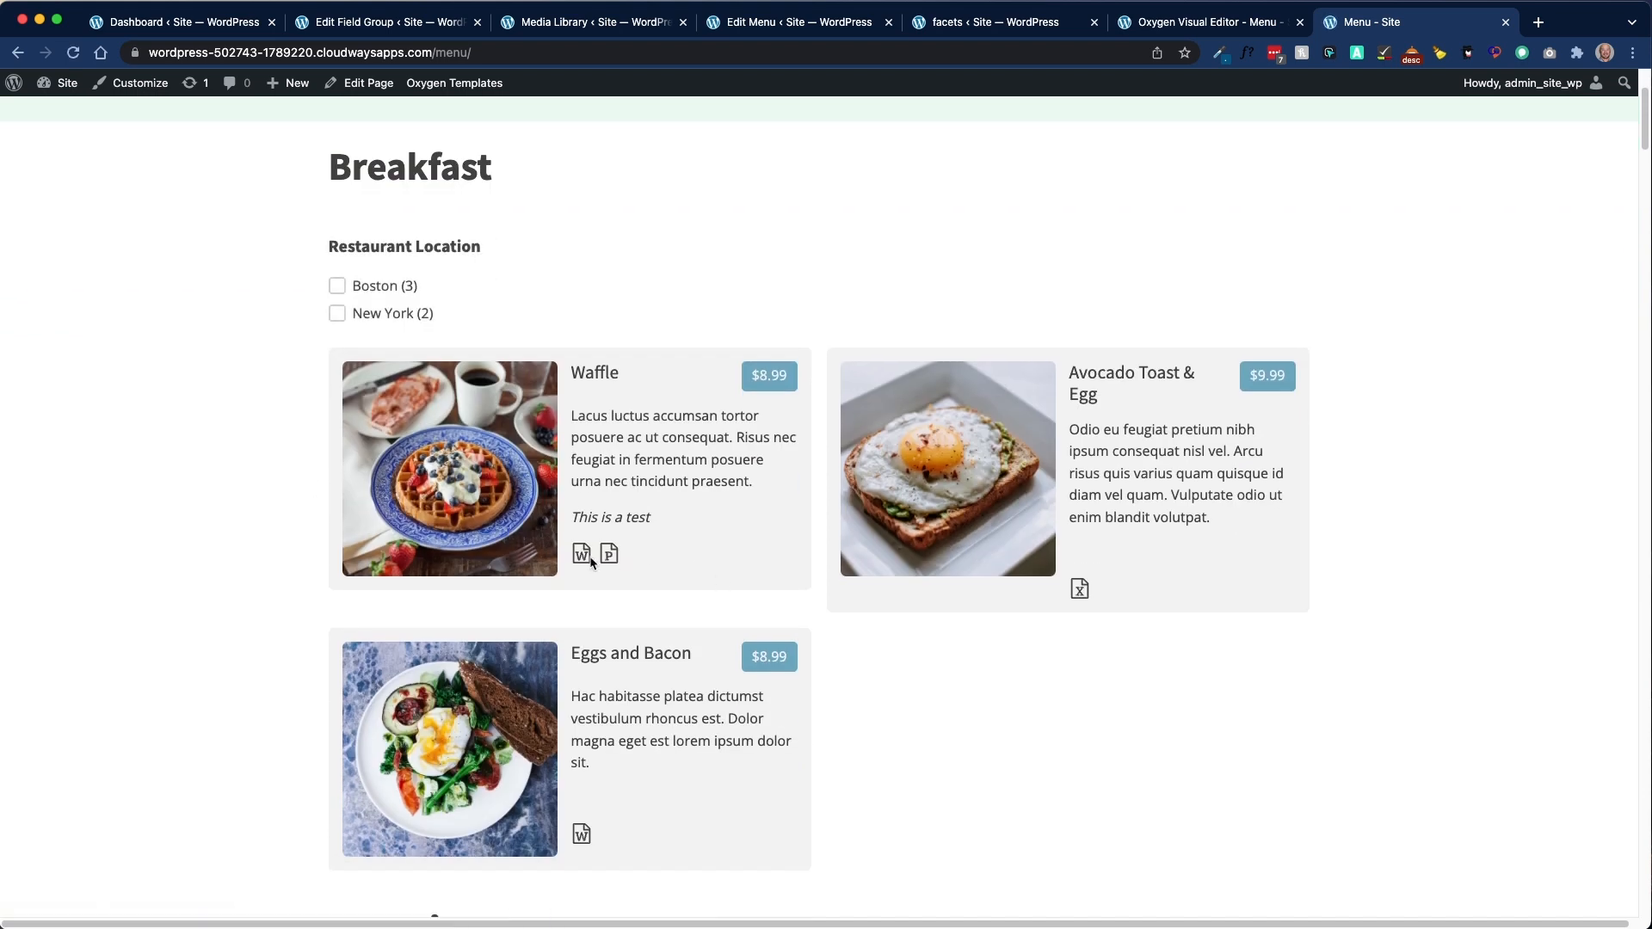
# Step: Compare the Eggs and Bacon entry's Menu Item Callouts with its icon on the live Menu page, and return to the Oxygen editor
pyautogui.click(809, 23)
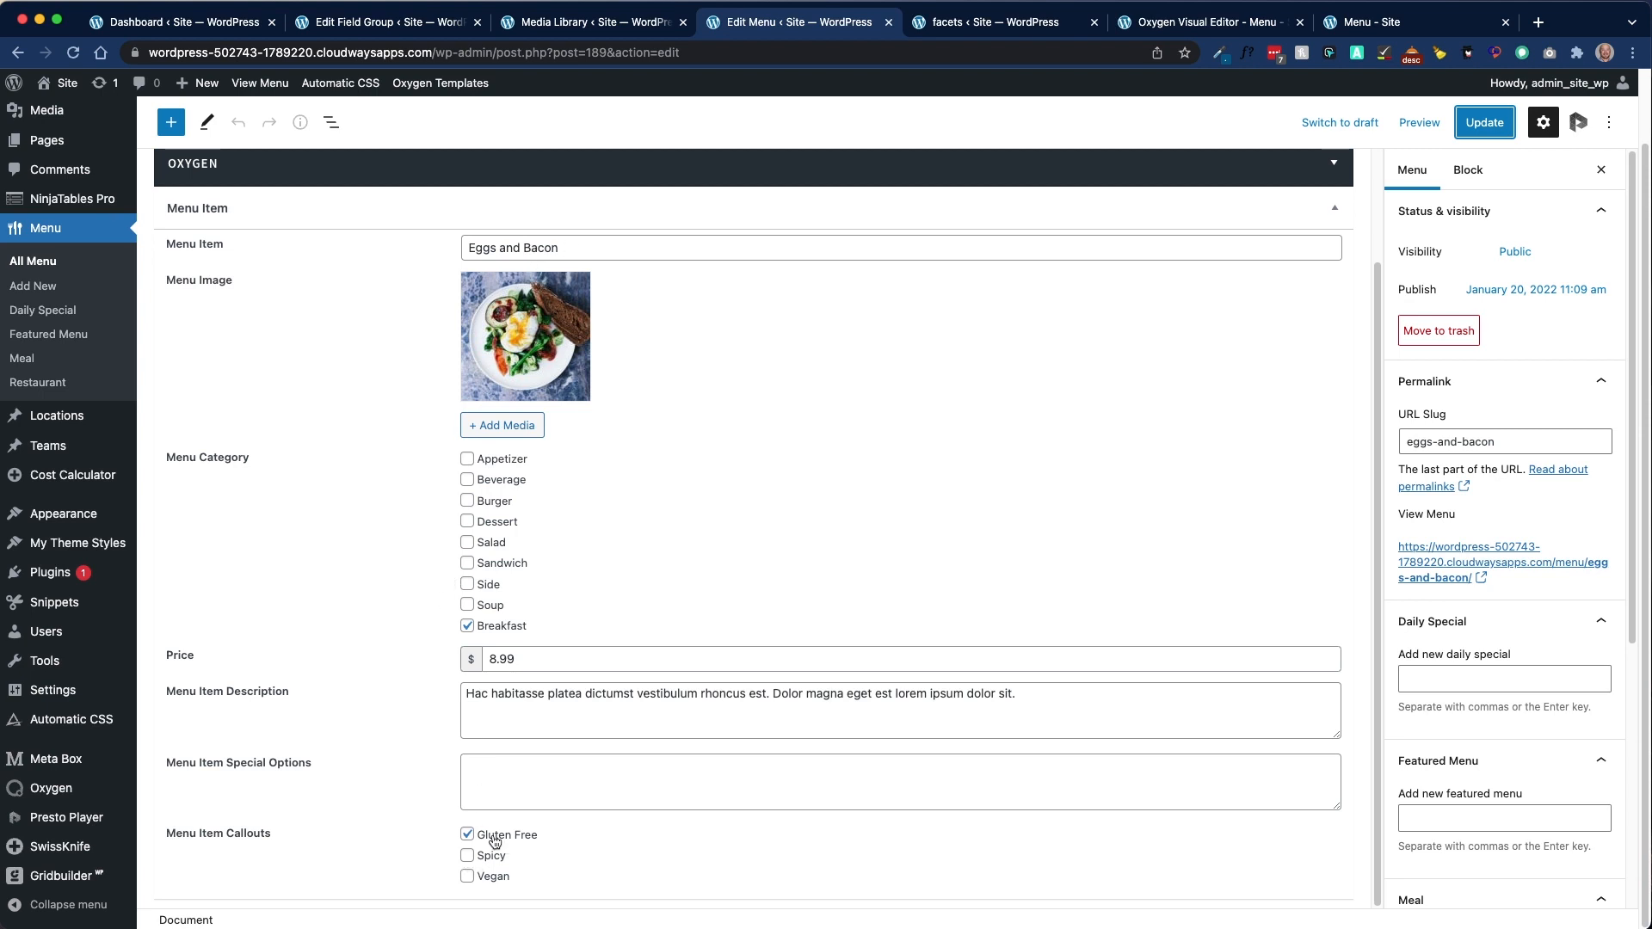
pyautogui.click(1348, 25)
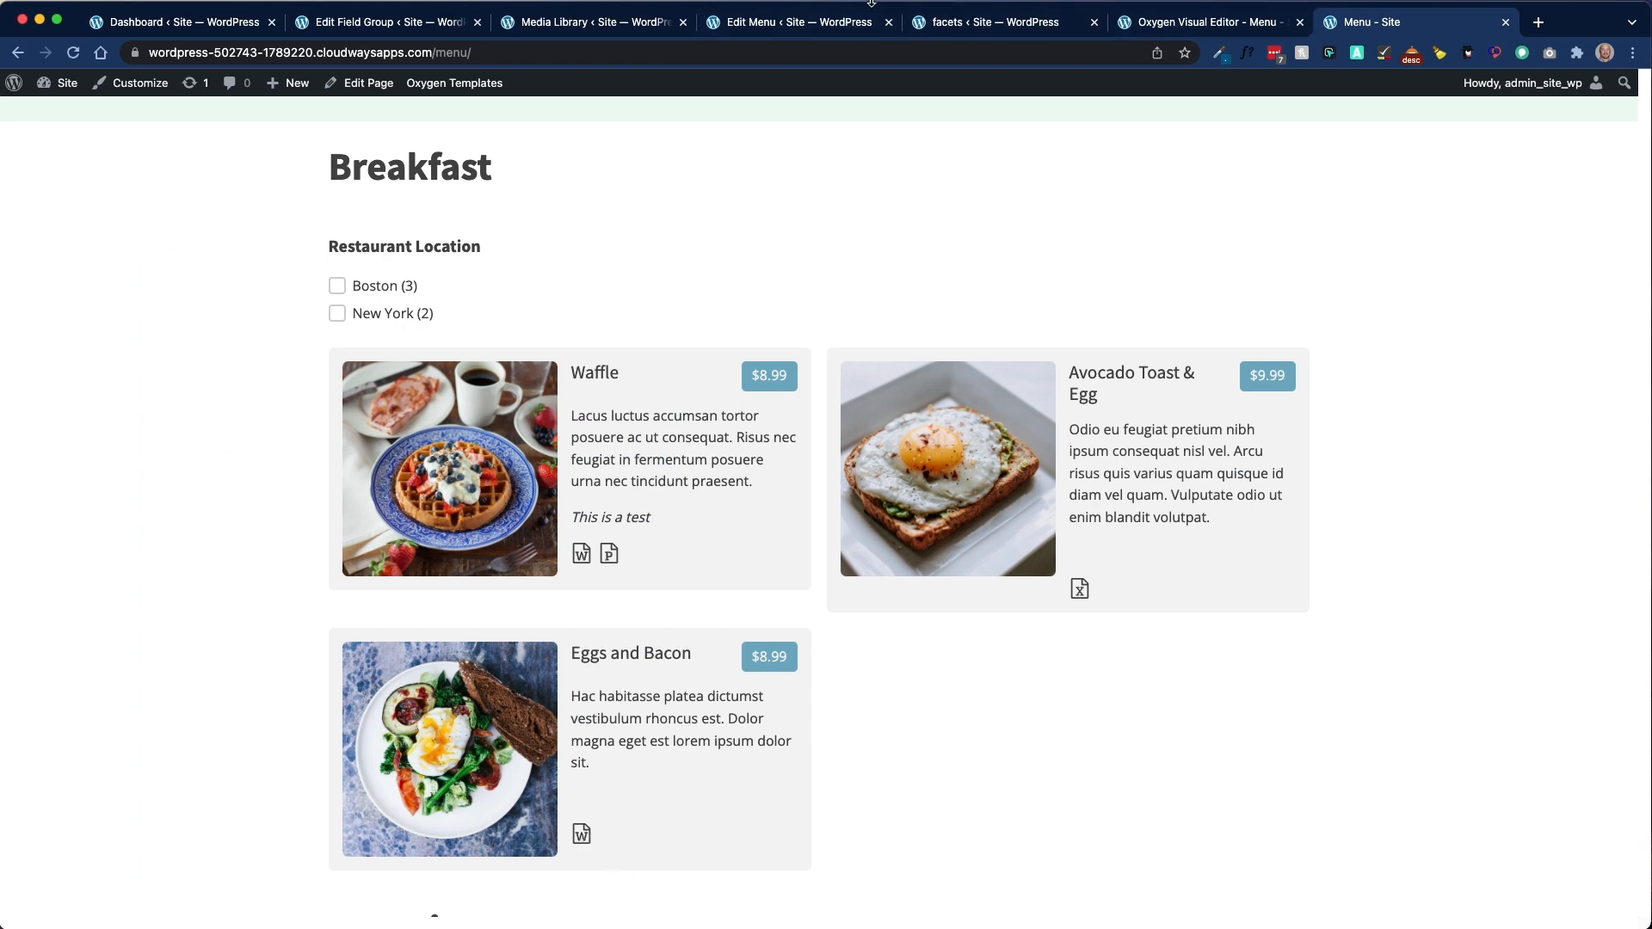
pyautogui.click(869, 19)
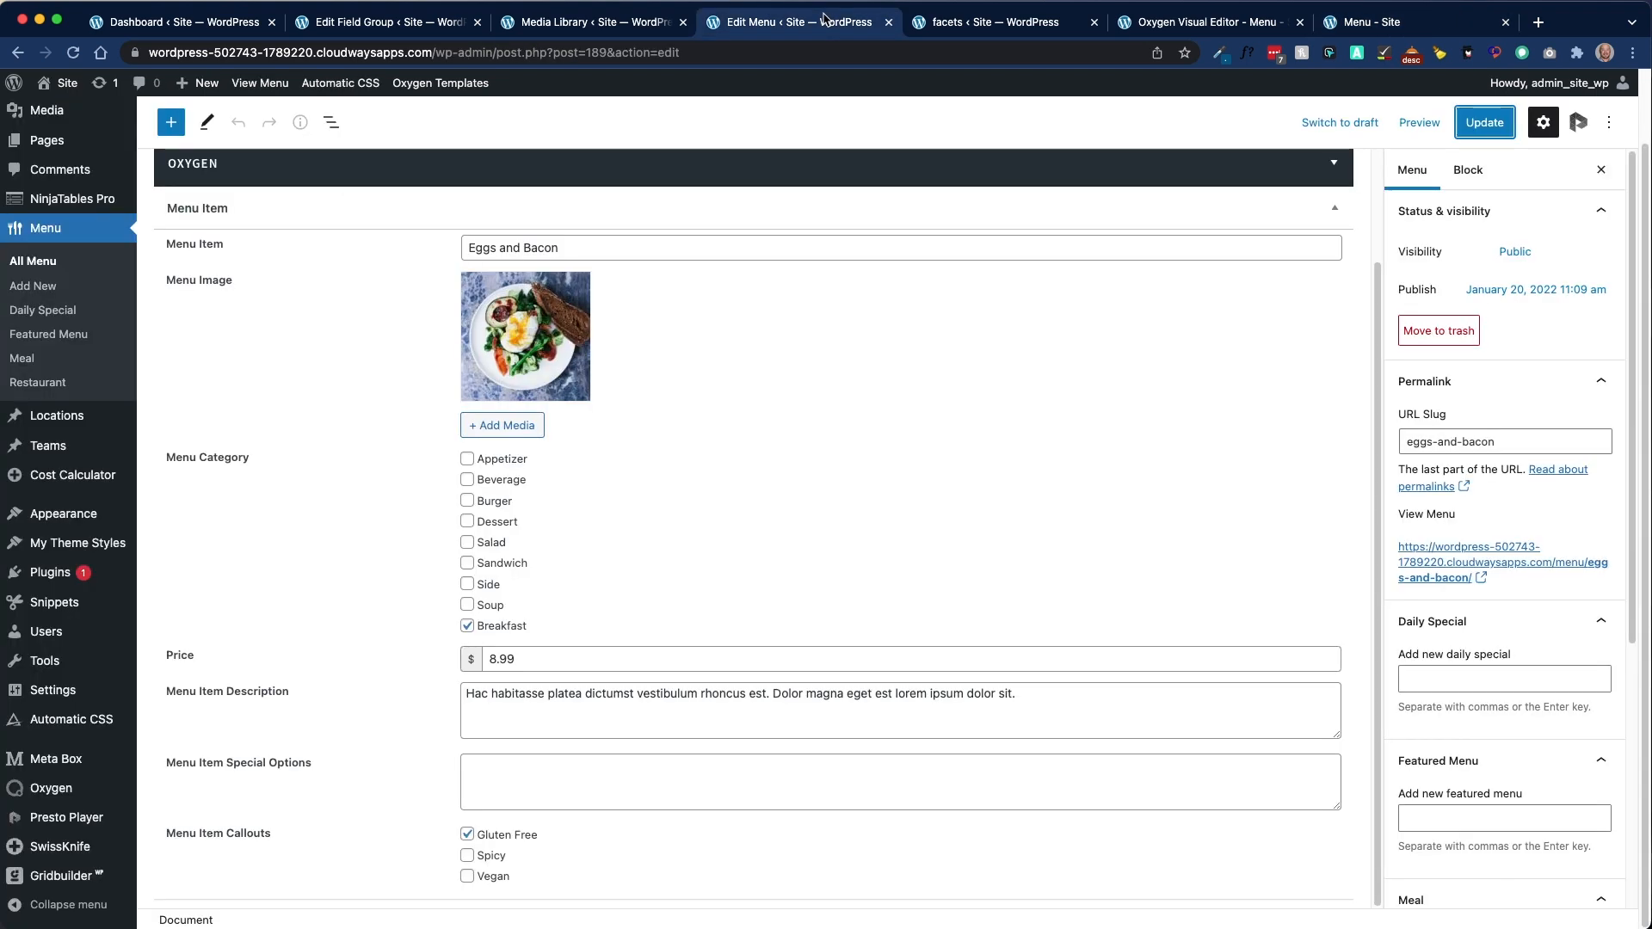
pyautogui.click(1025, 31)
pyautogui.click(1221, 19)
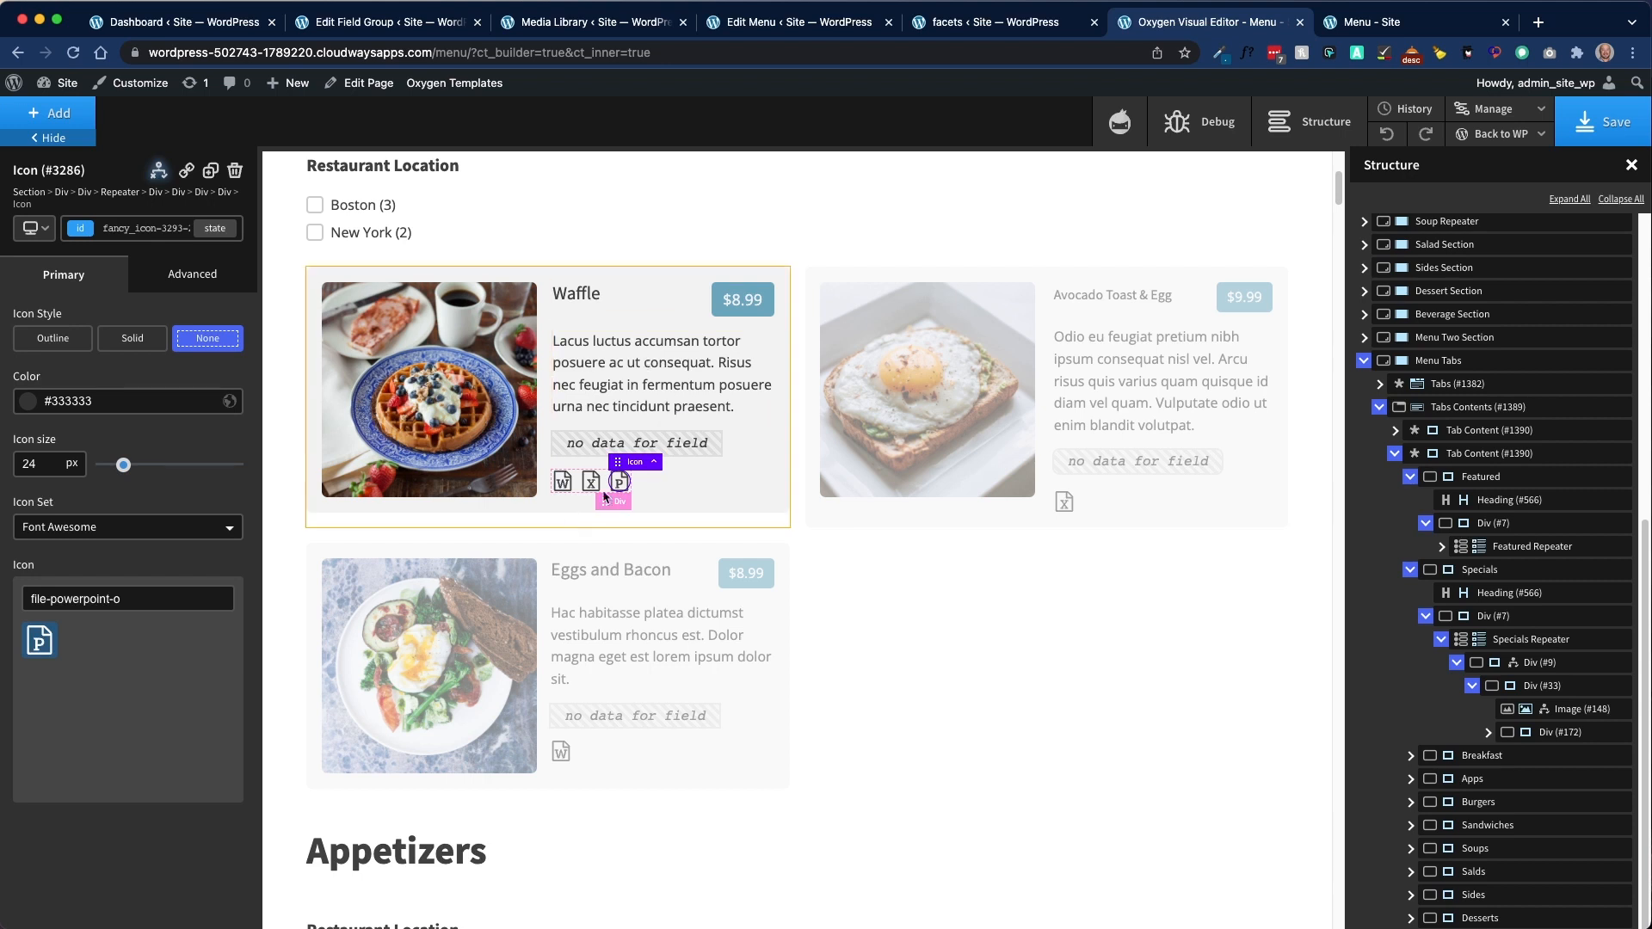
# Step: Open the Waffle entry from the list of all menu items and compare its Menu Item Callouts with the icons on the live Menu page
pyautogui.click(795, 26)
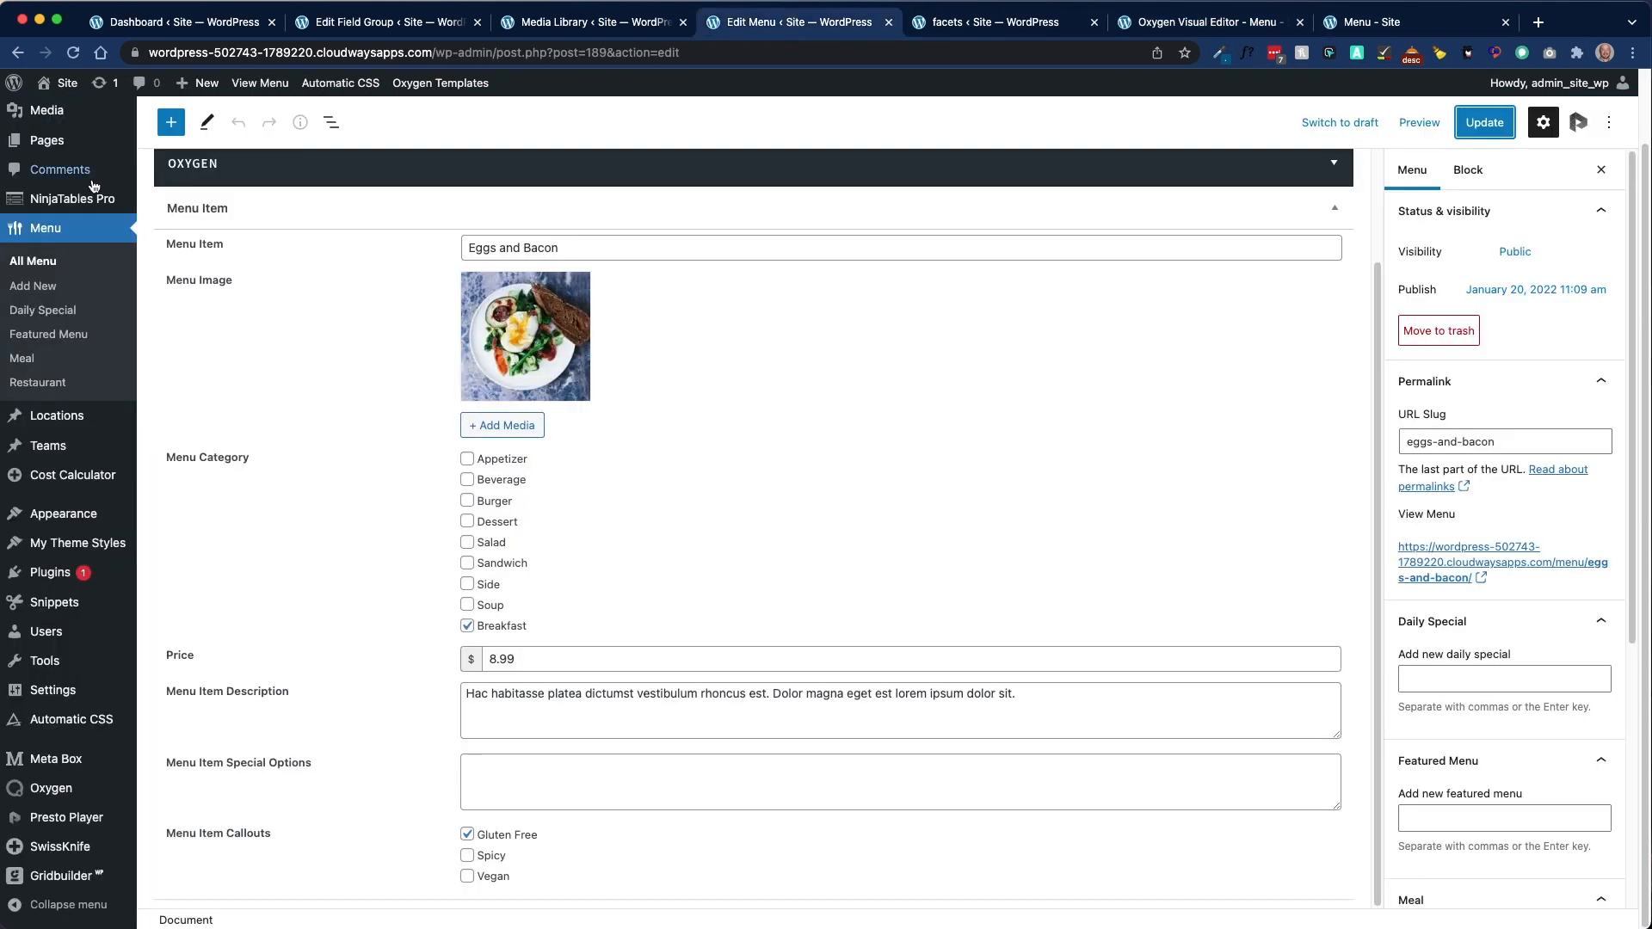
pyautogui.click(33, 260)
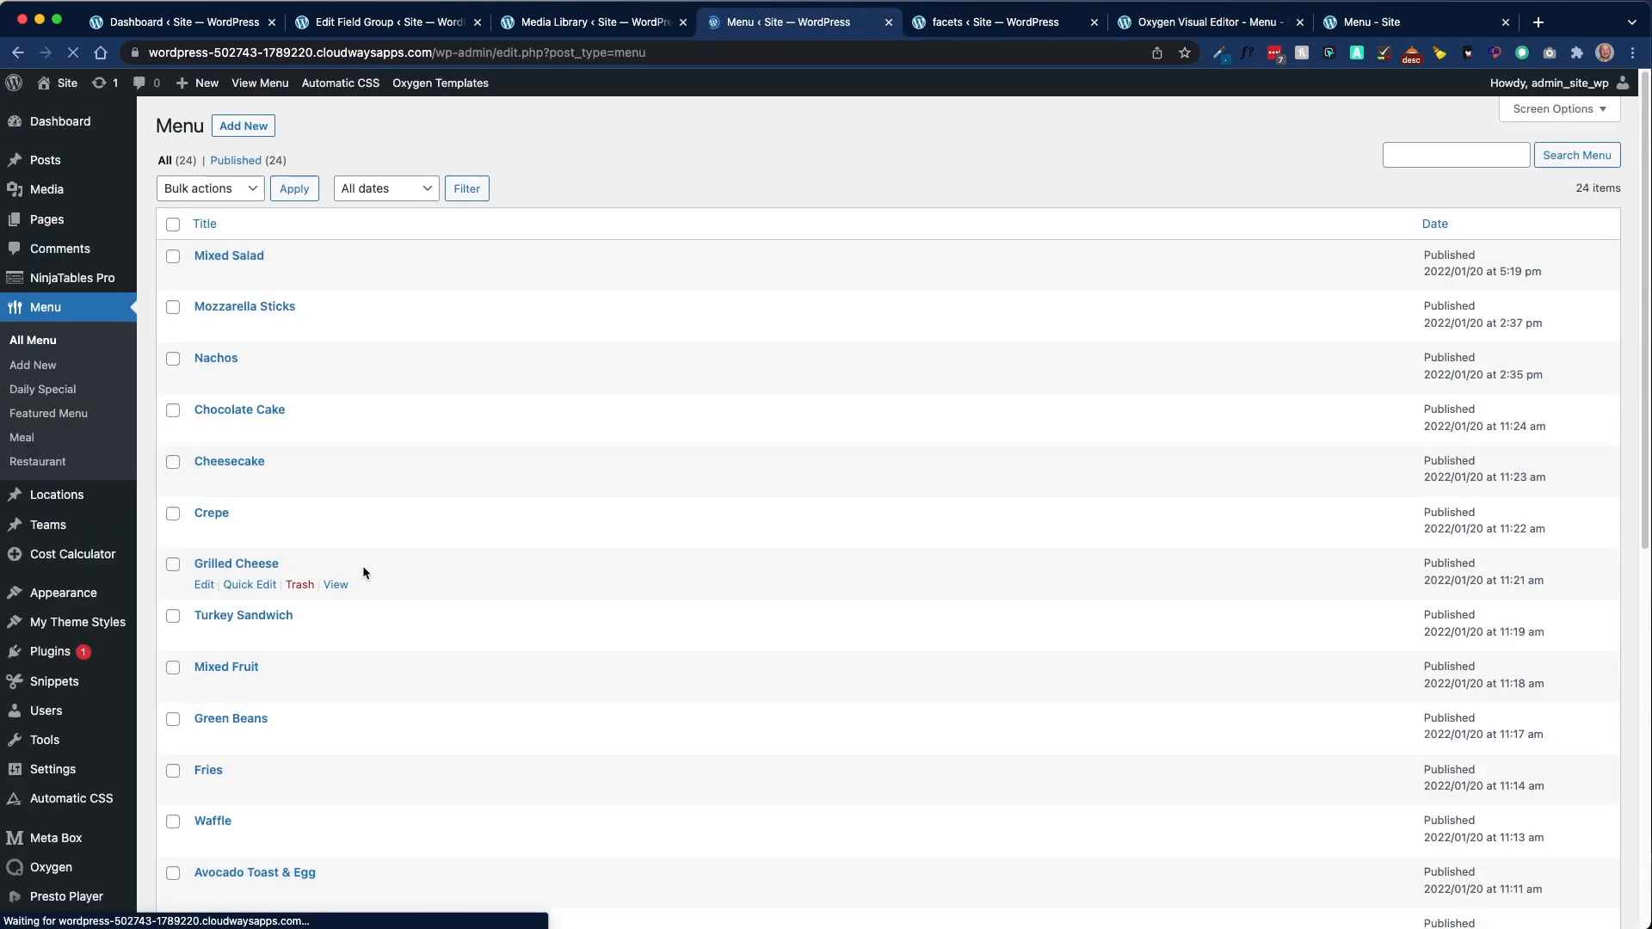
pyautogui.scroll(-3, 363, 565)
pyautogui.click(212, 481)
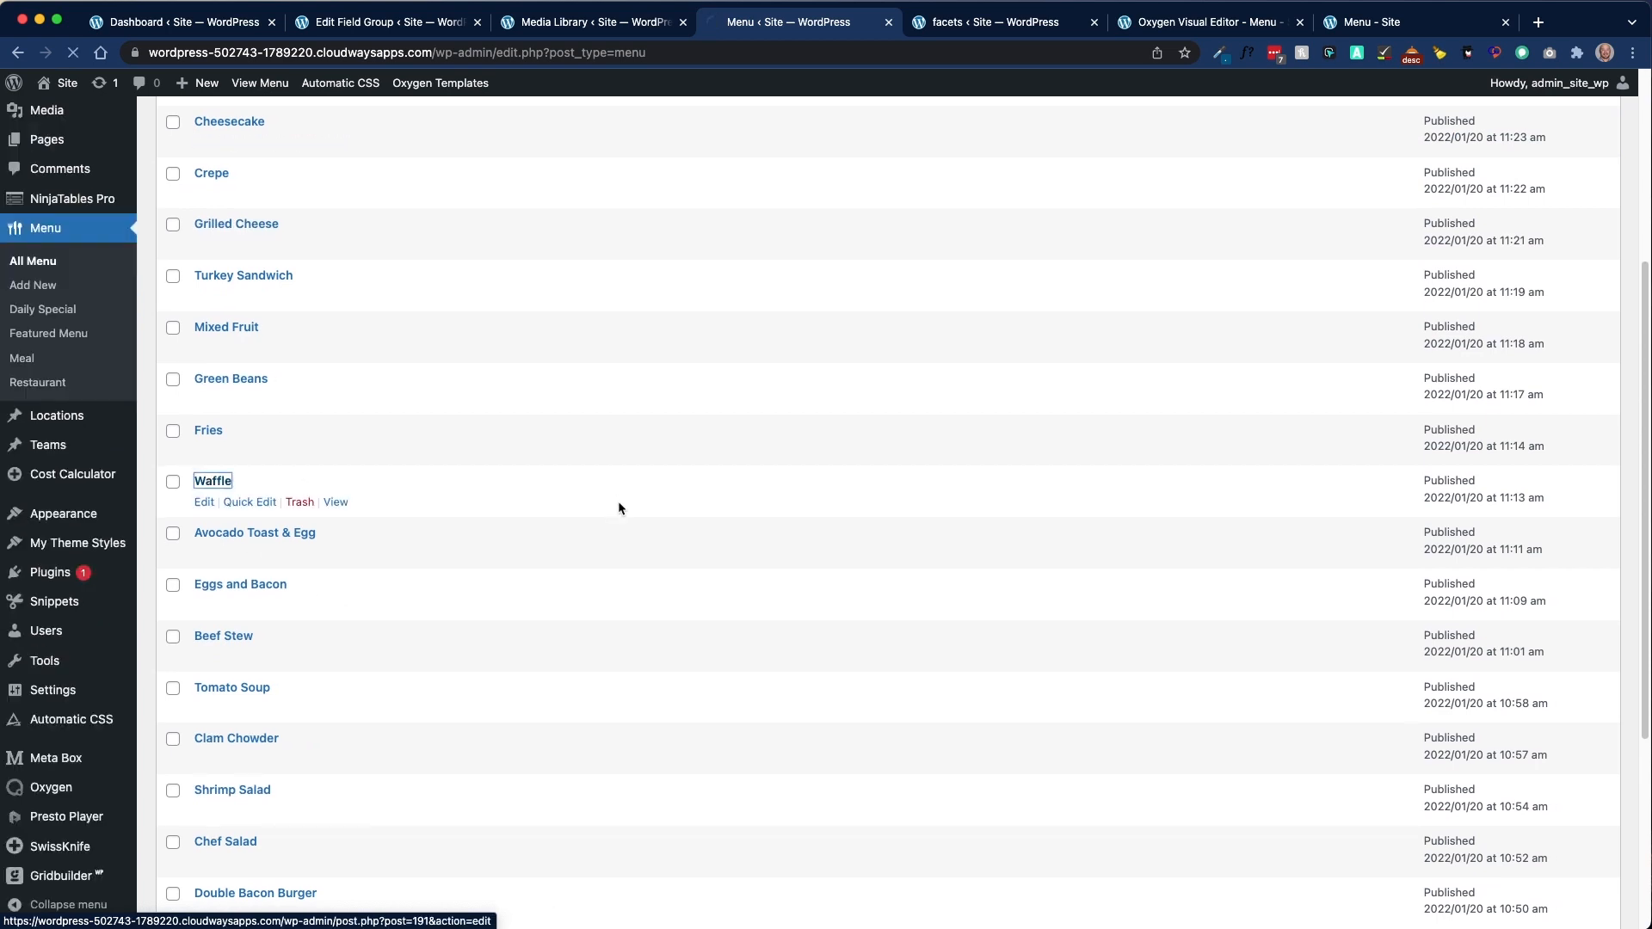
pyautogui.scroll(-3, 549, 697)
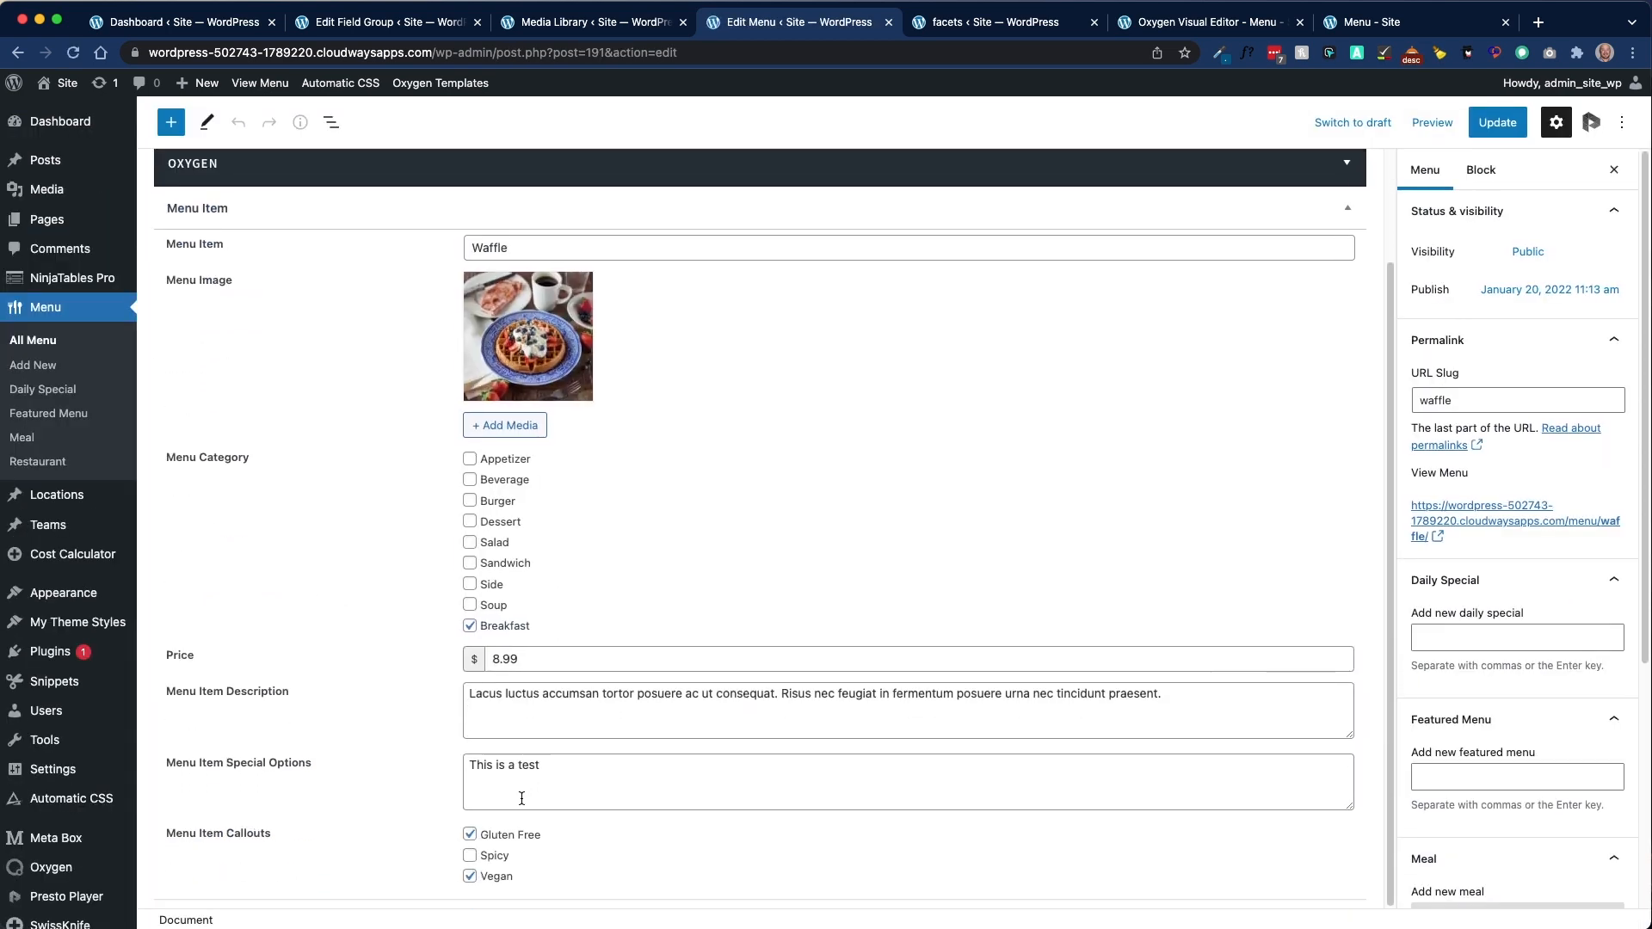
pyautogui.click(1373, 23)
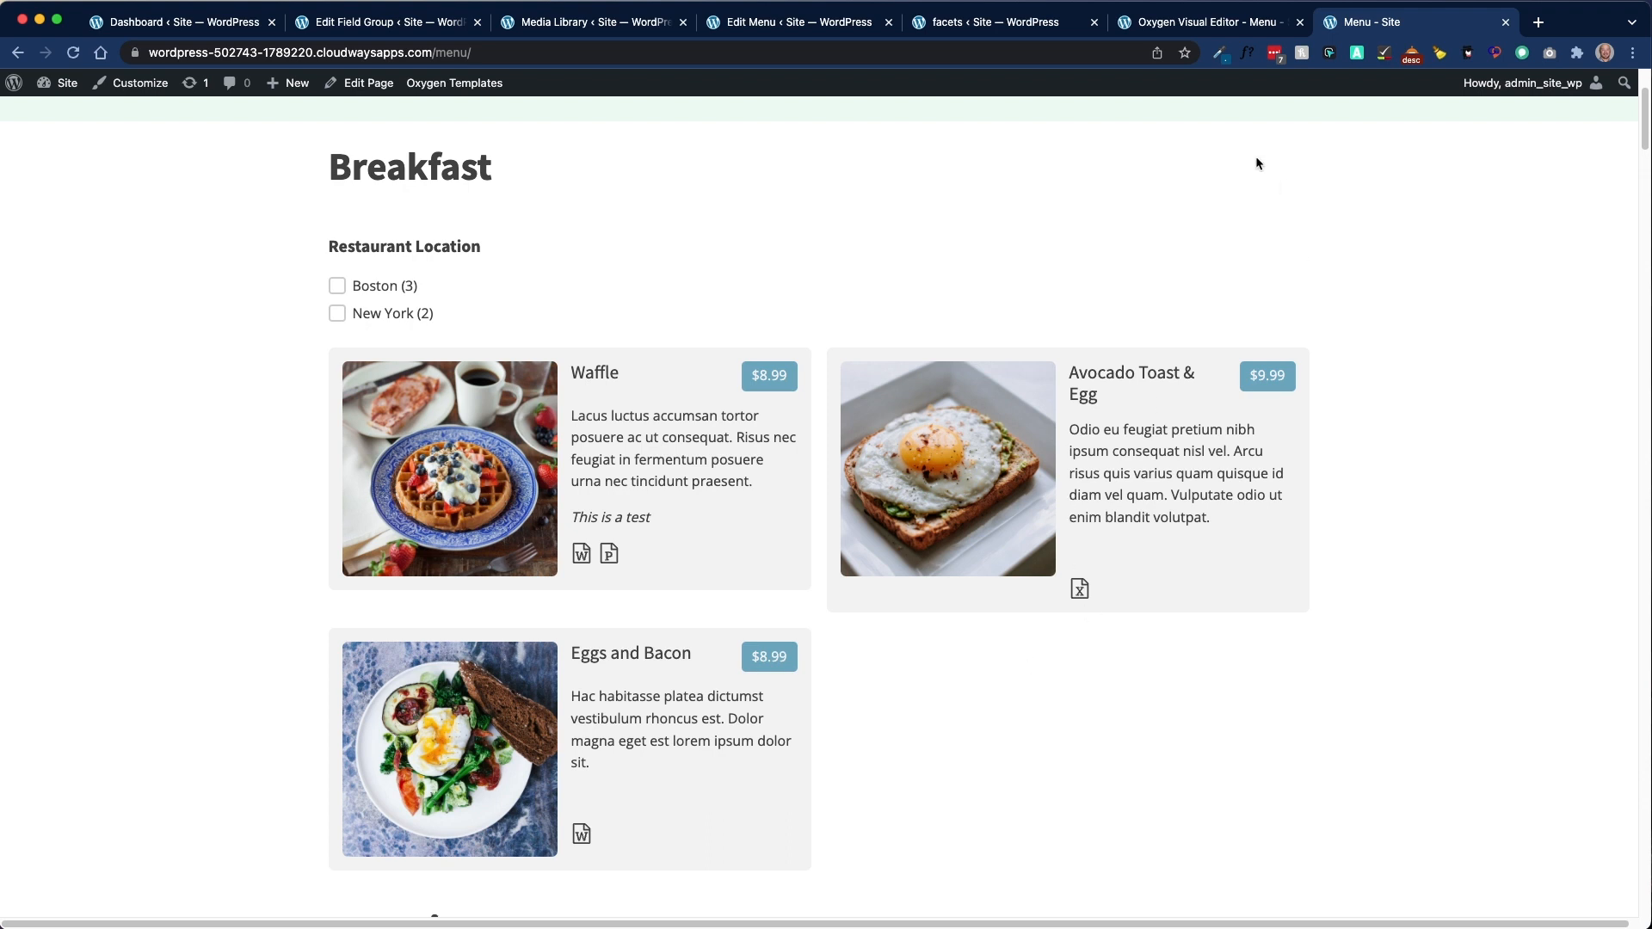
# Step: Open the Avocado Toast & Egg entry from the list of all menu items and compare its Menu Item Callouts with its icon on the live Menu page
pyautogui.click(787, 22)
pyautogui.click(43, 341)
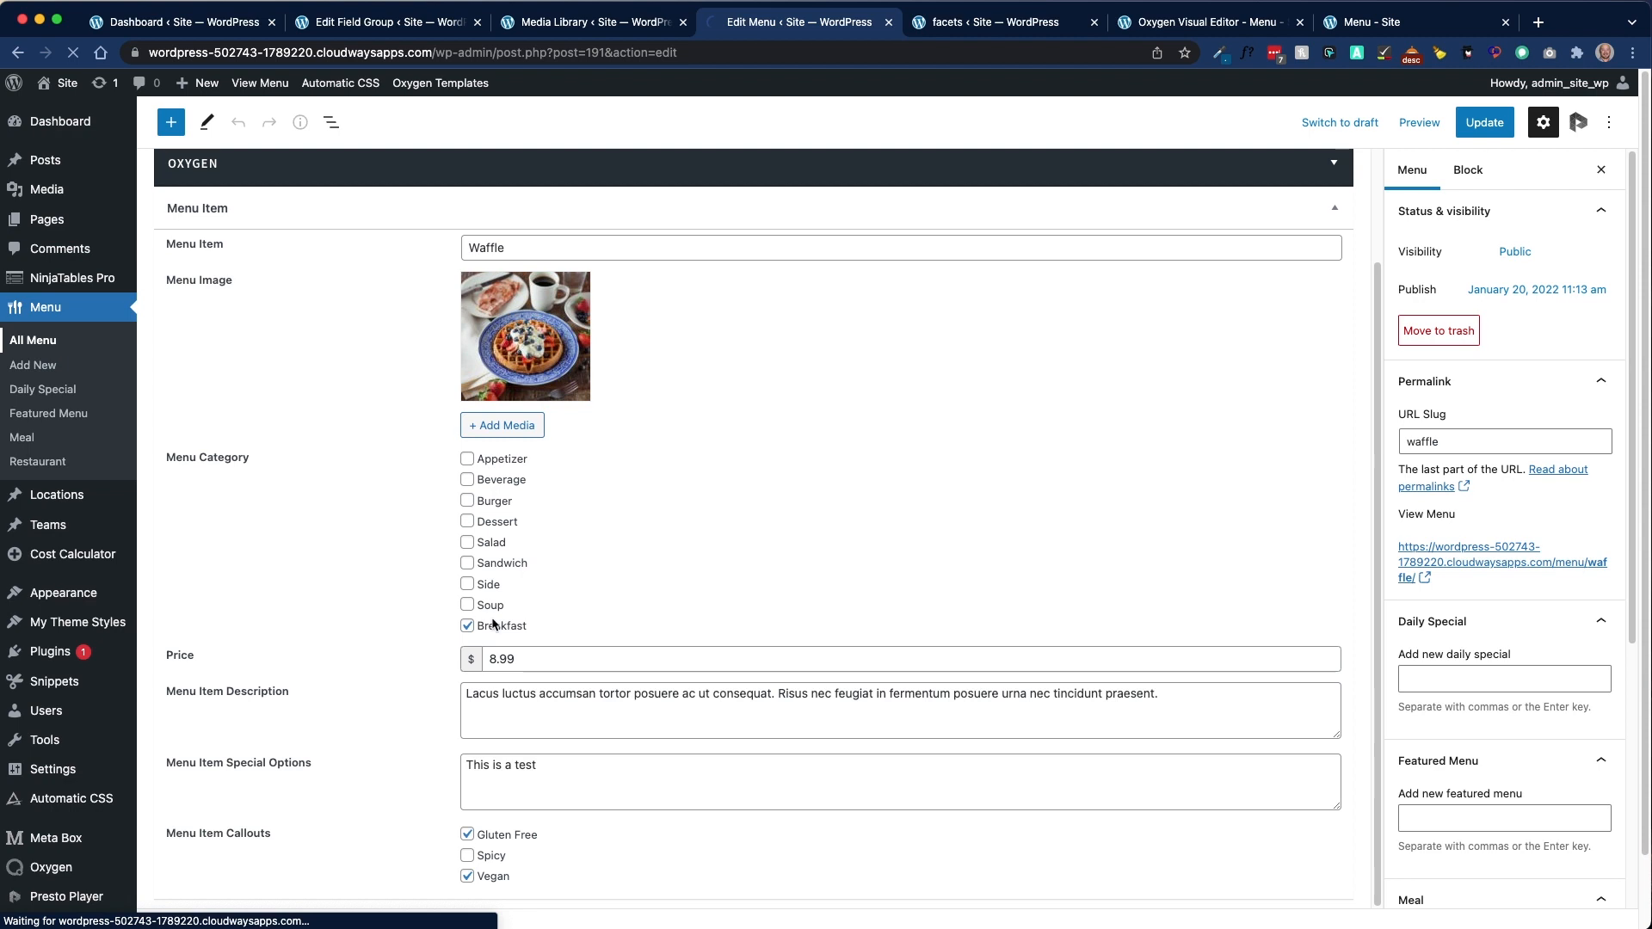
pyautogui.scroll(-6, 313, 770)
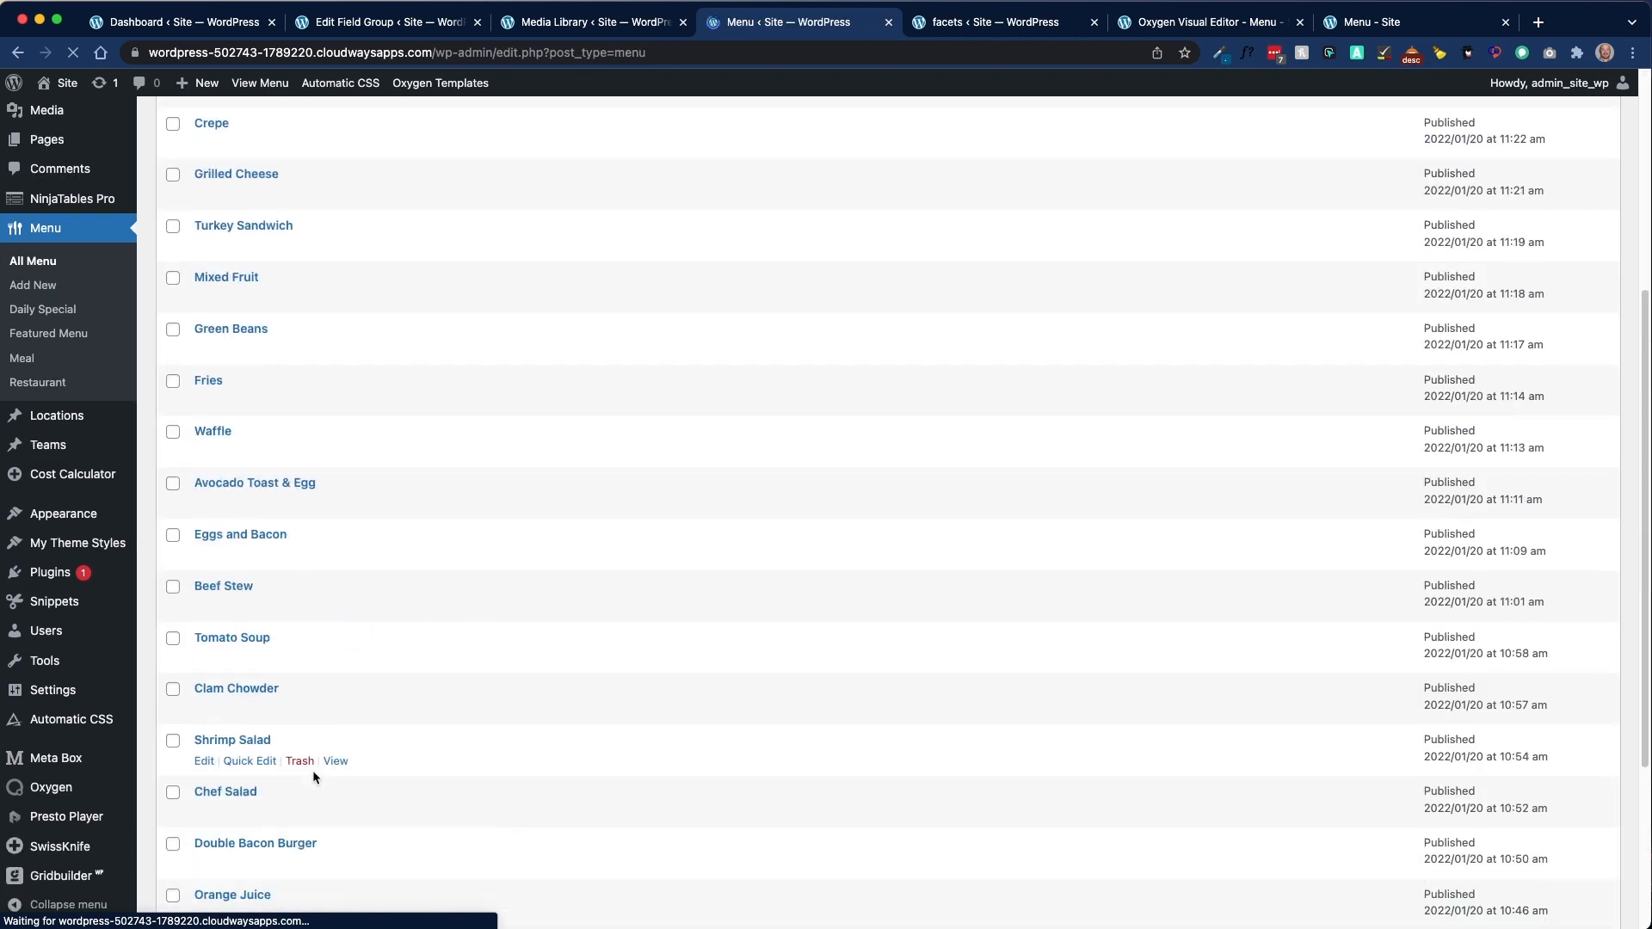
pyautogui.click(281, 314)
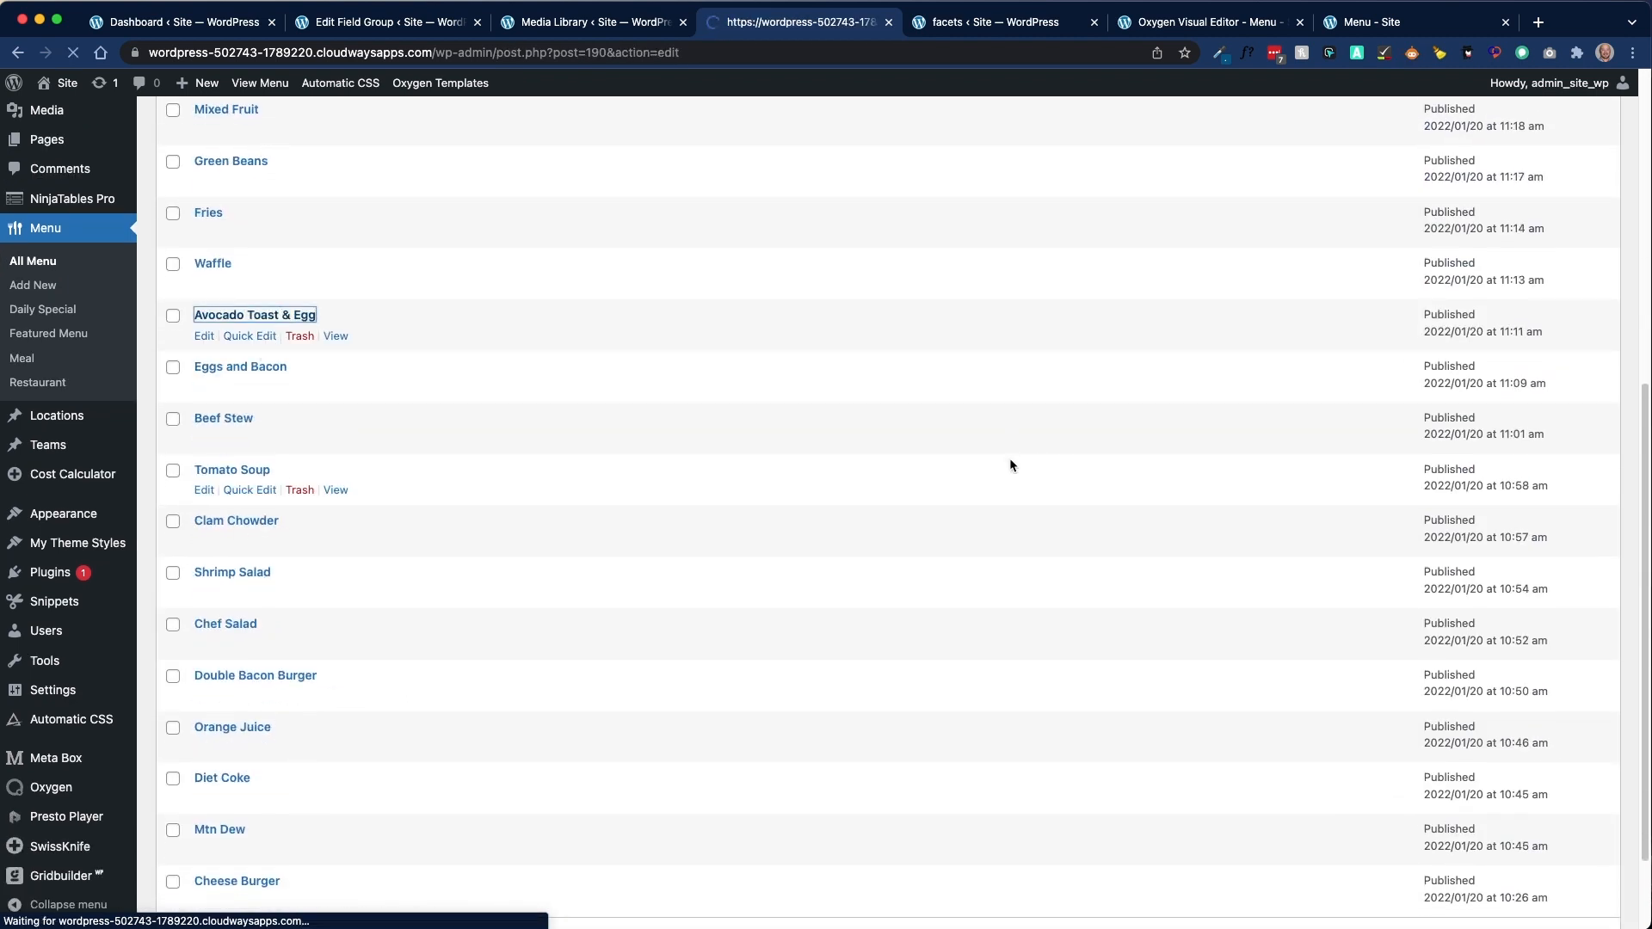
pyautogui.scroll(-2, 710, 617)
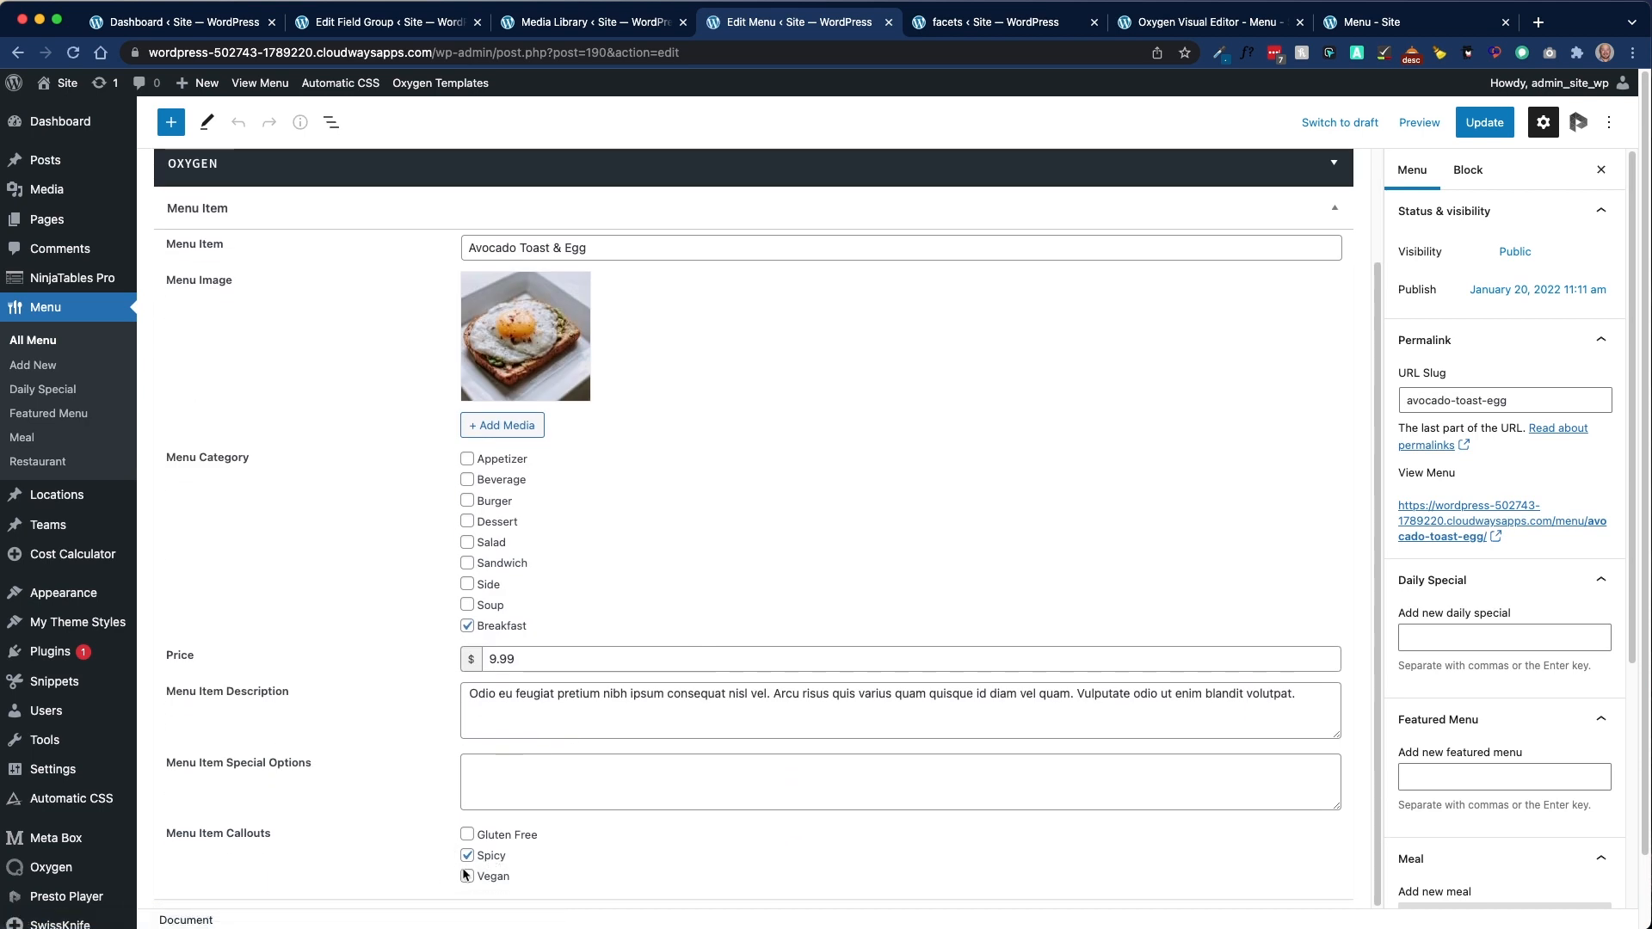
pyautogui.click(1368, 21)
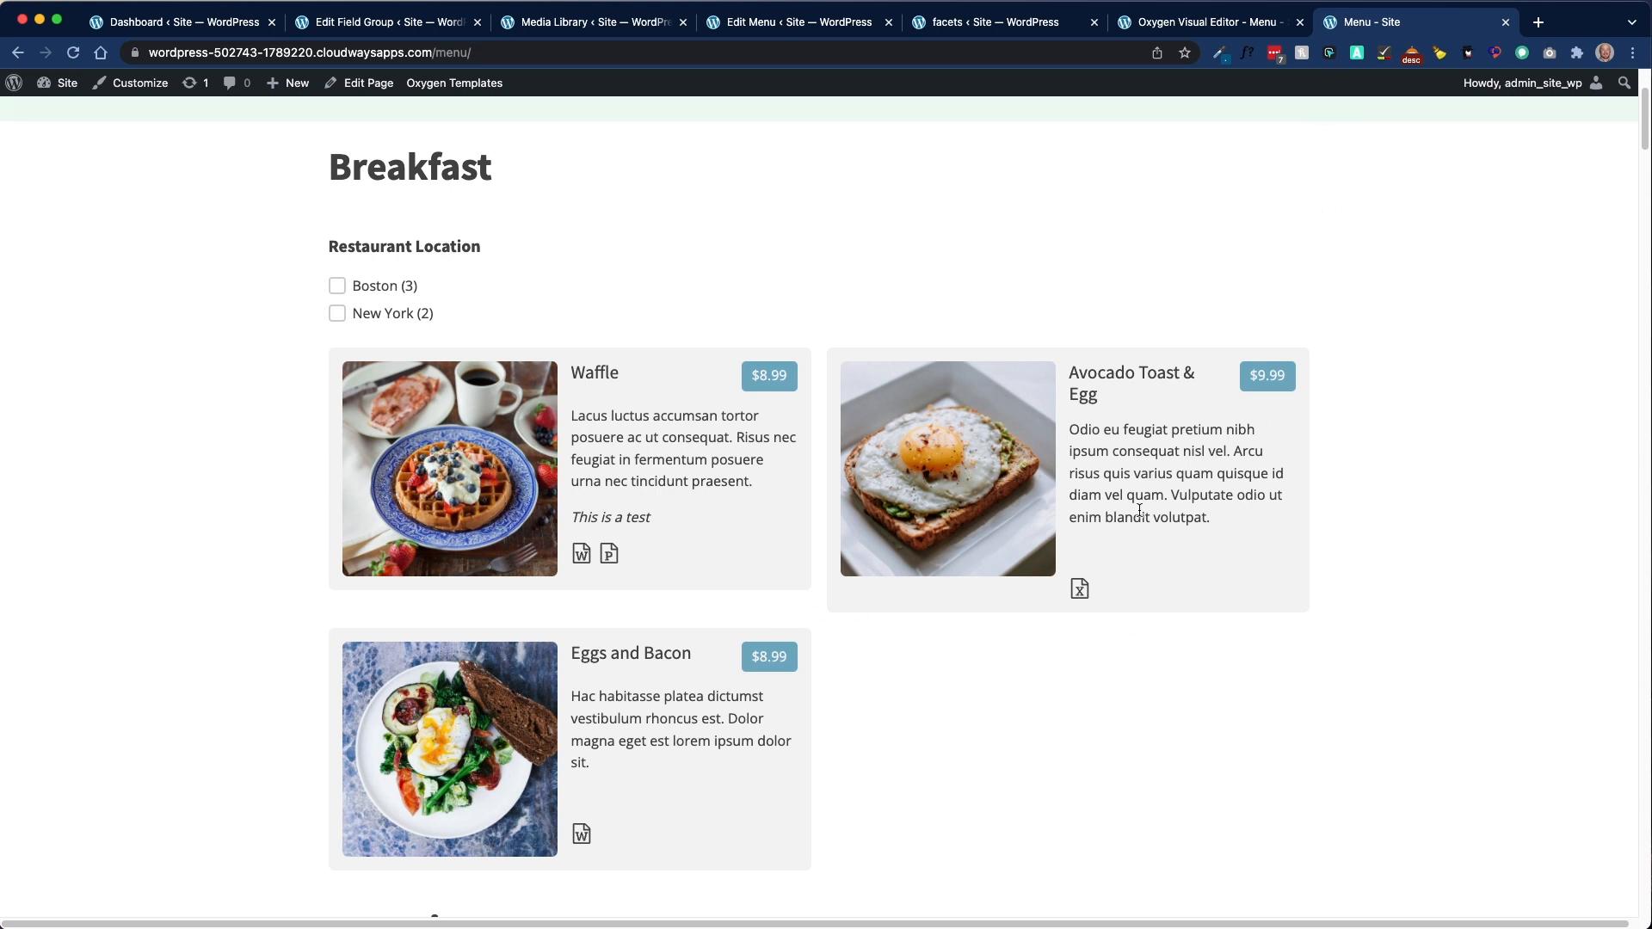
# Step: Switch to the Oxygen editor and open the Breakfast Repeater's advanced query to examine its post_type value
pyautogui.click(1196, 25)
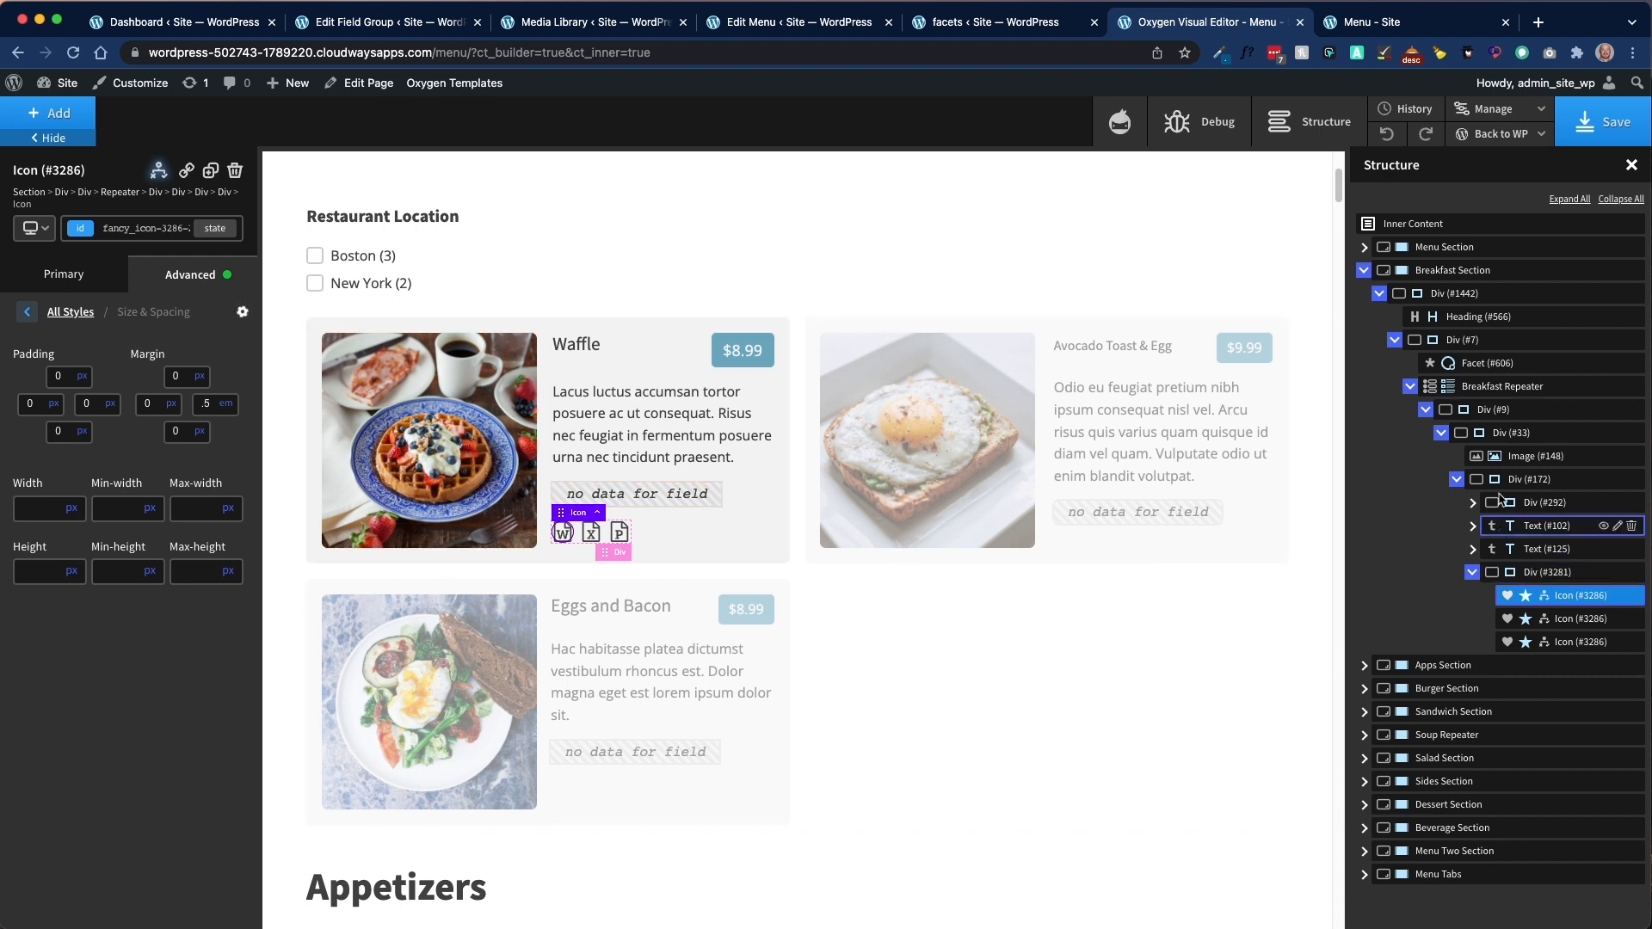
pyautogui.click(1504, 389)
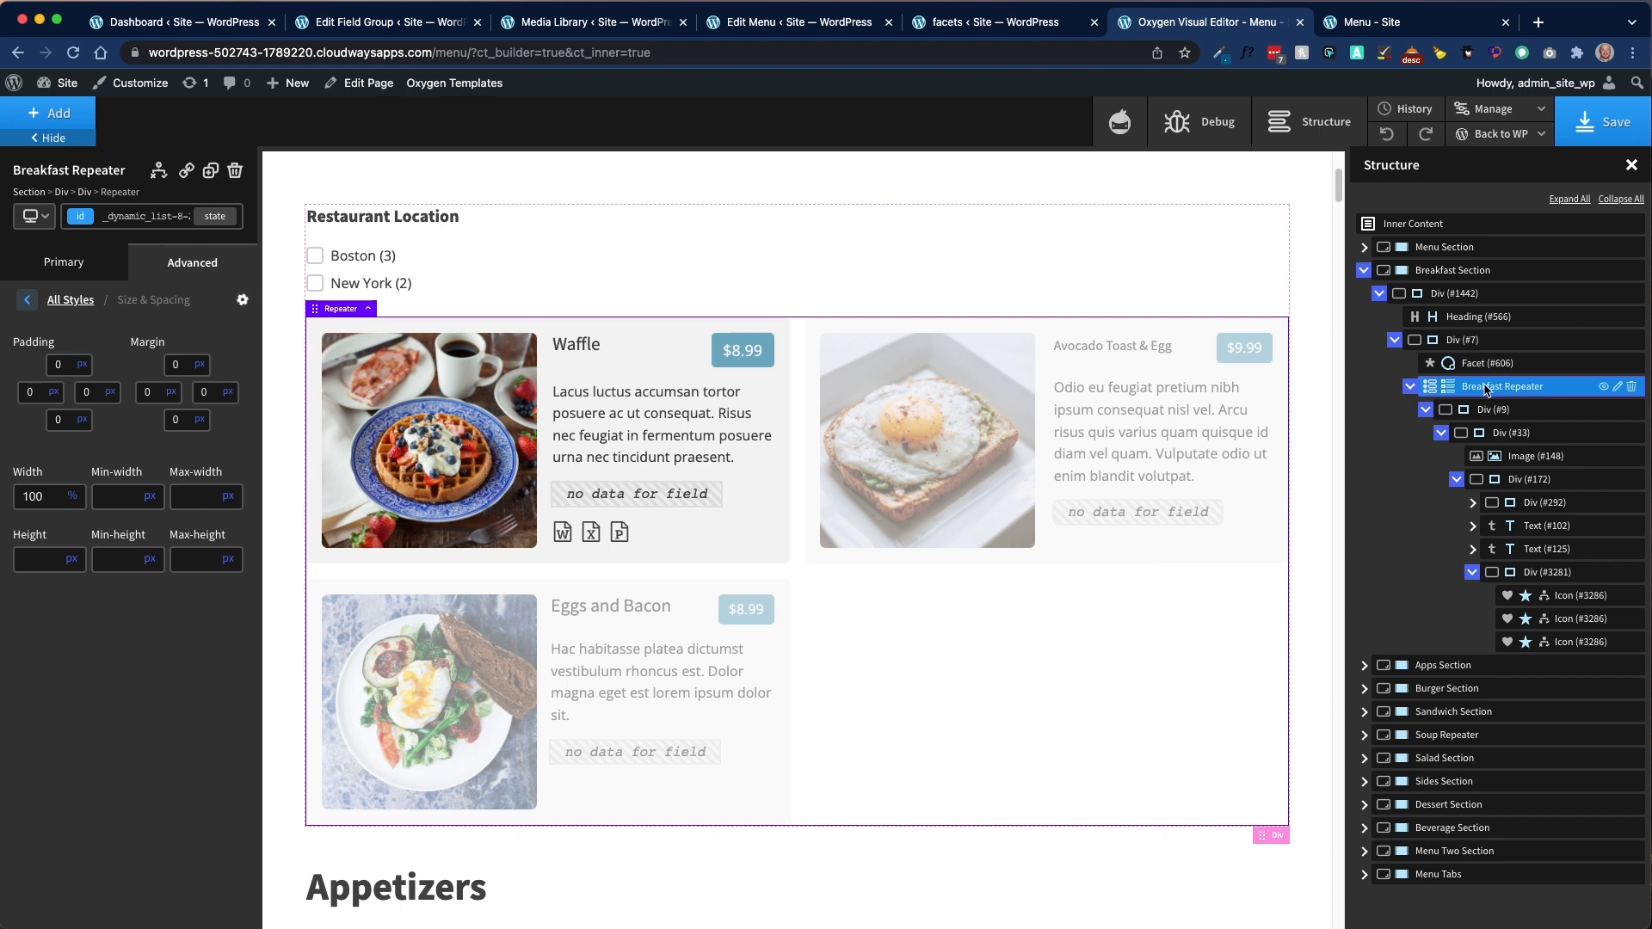
pyautogui.click(72, 268)
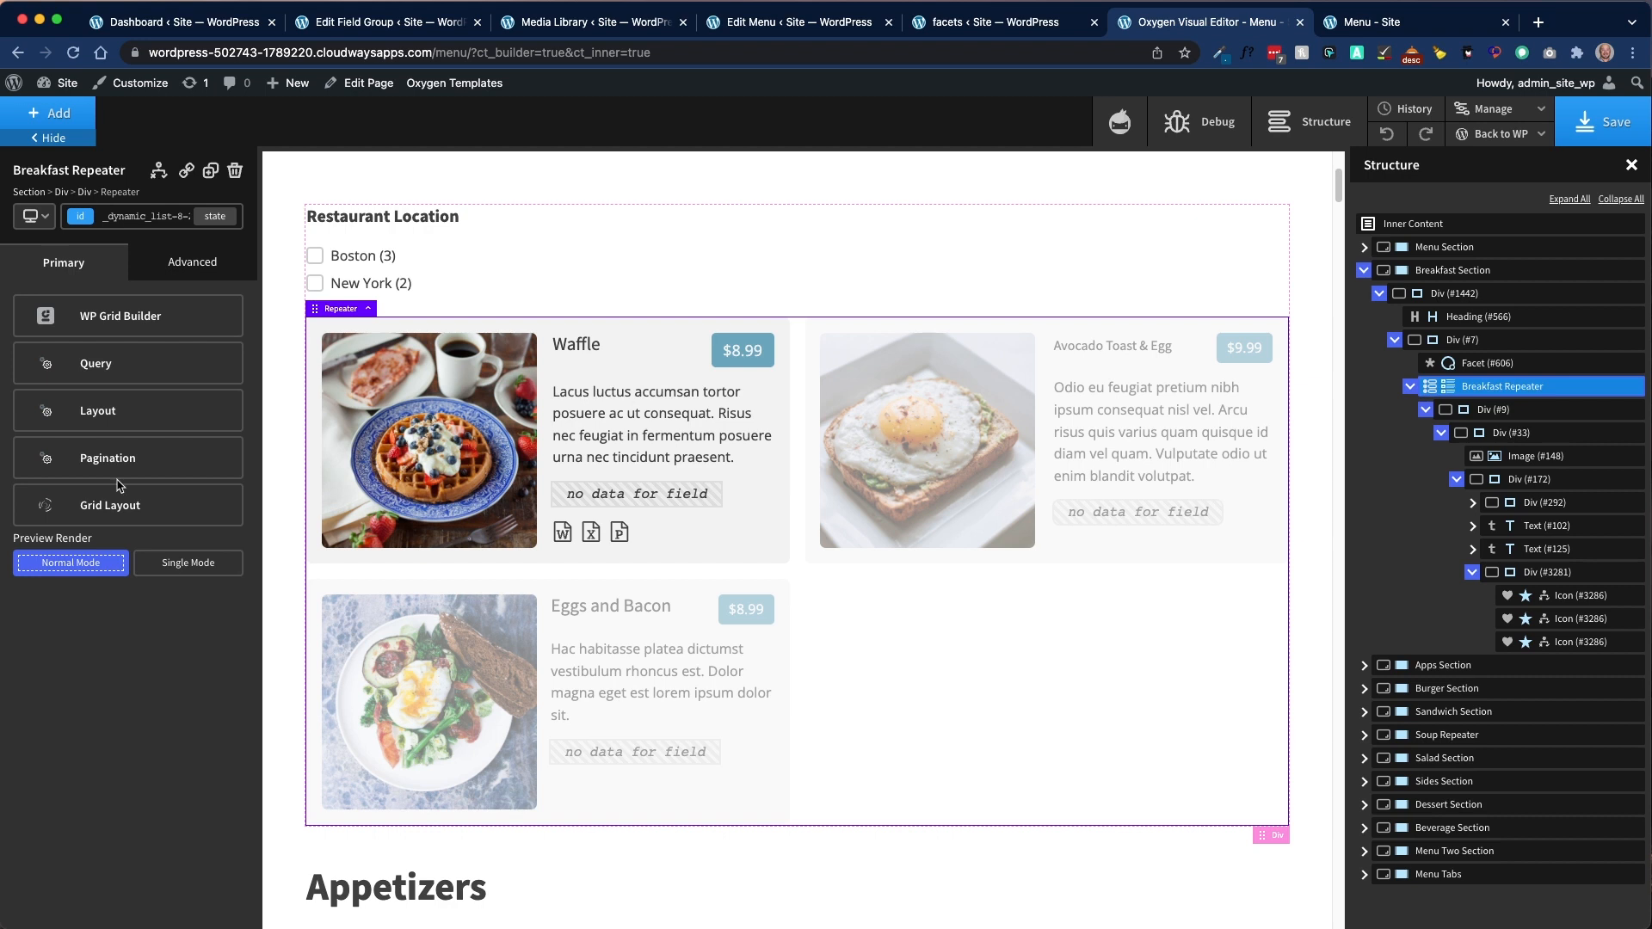
pyautogui.click(146, 371)
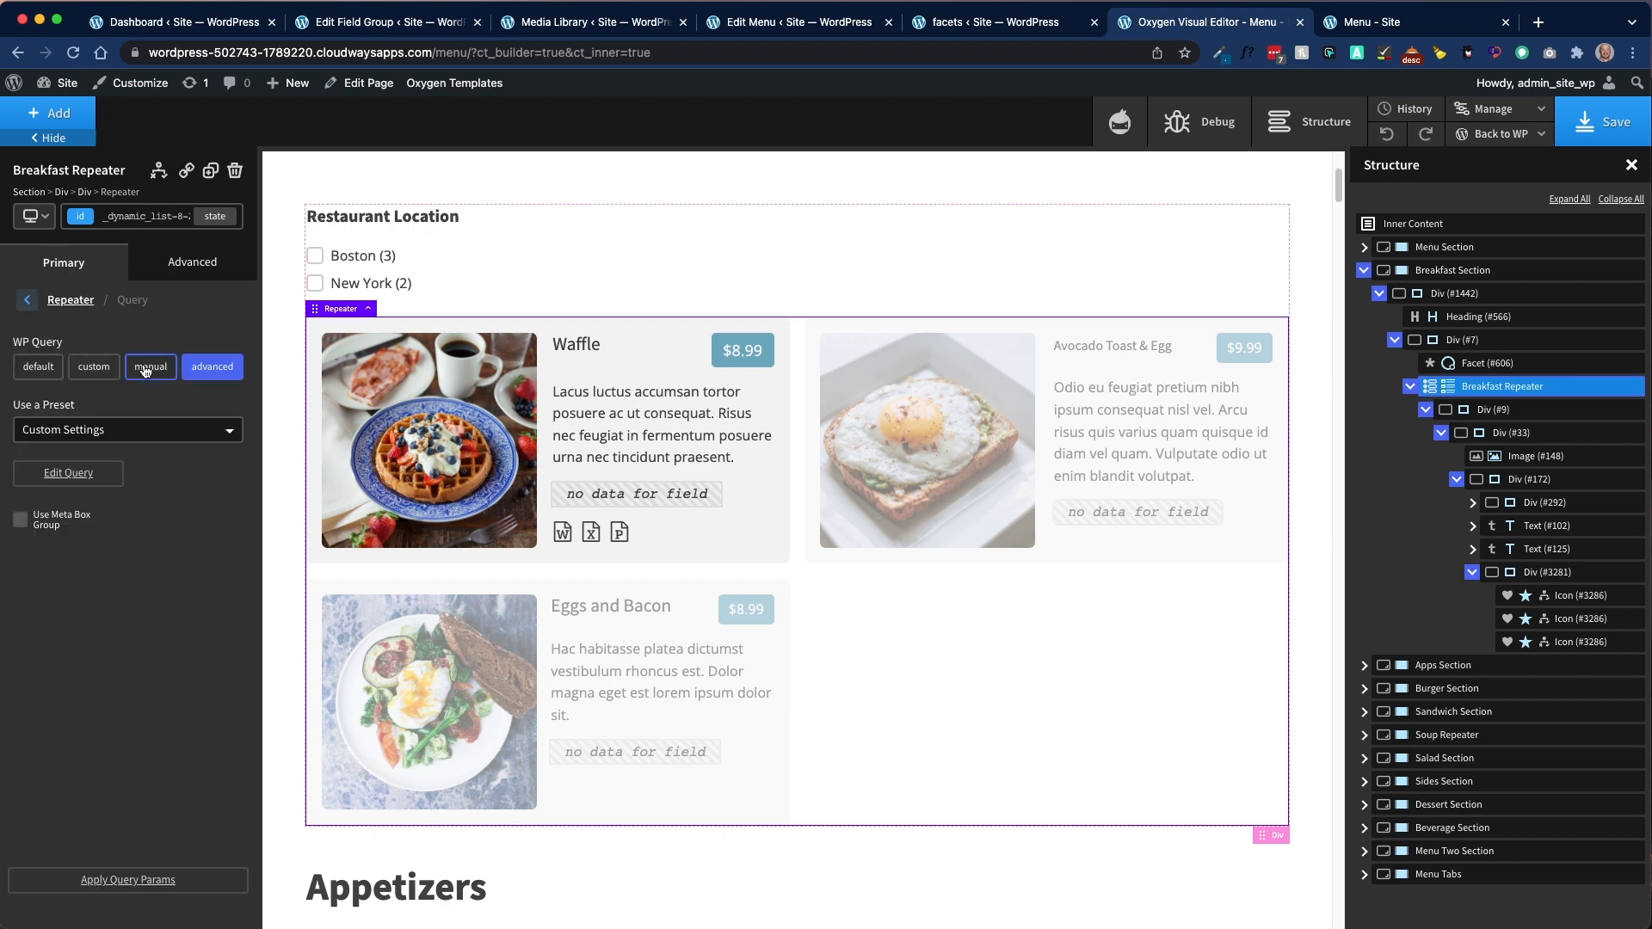
pyautogui.click(69, 473)
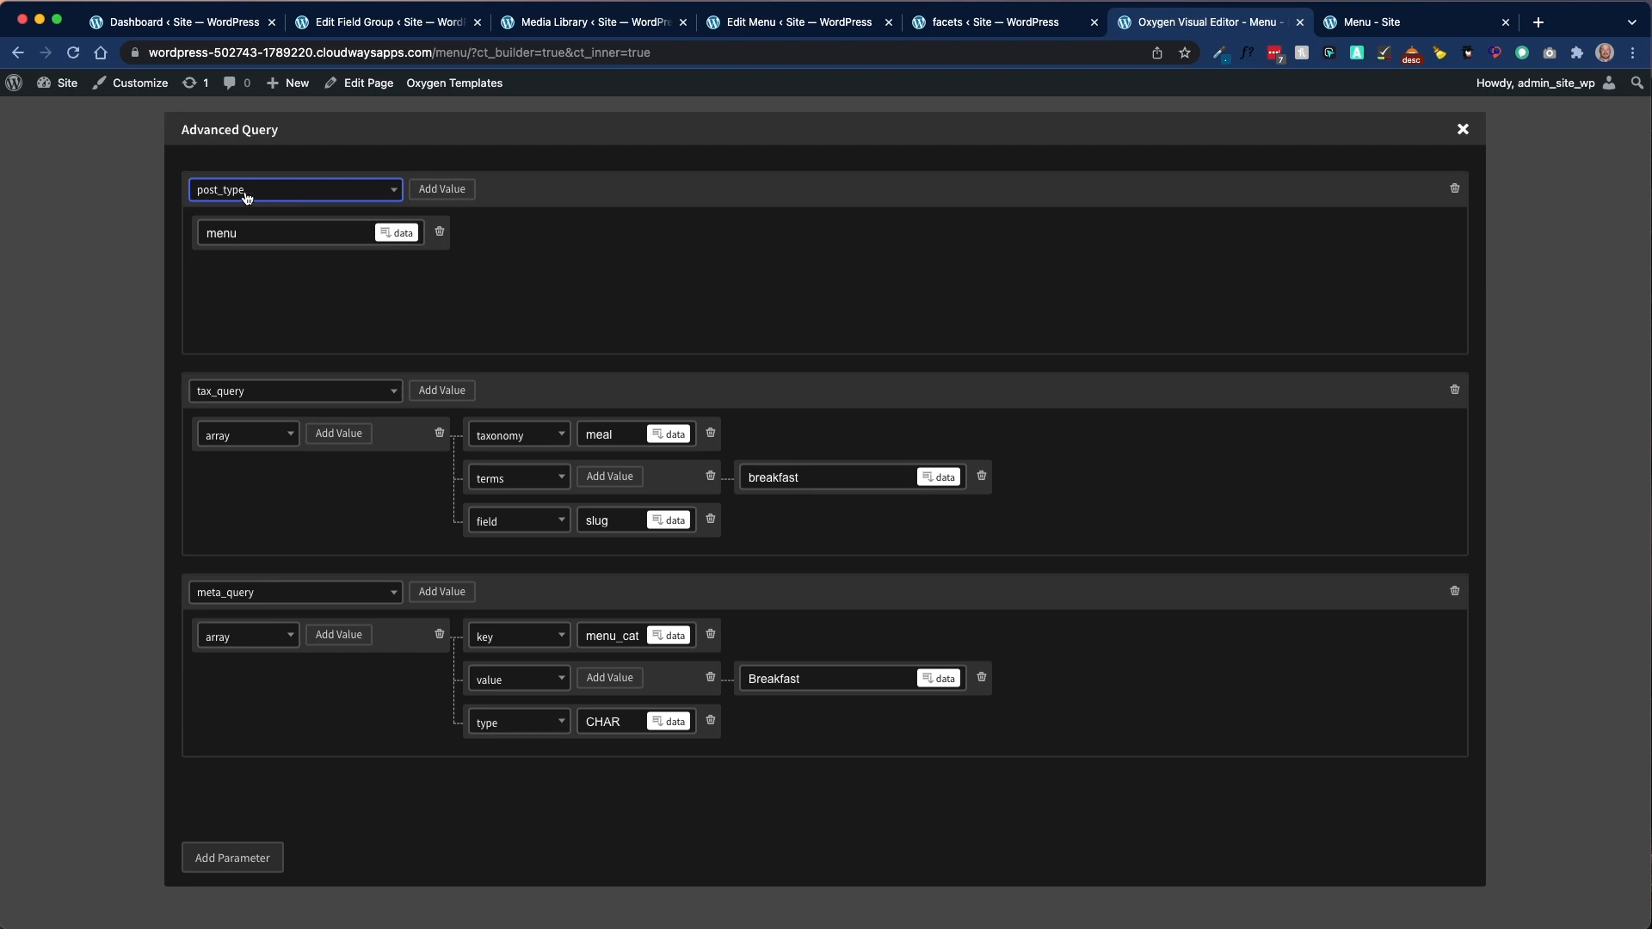
pyautogui.doubleClick(256, 239)
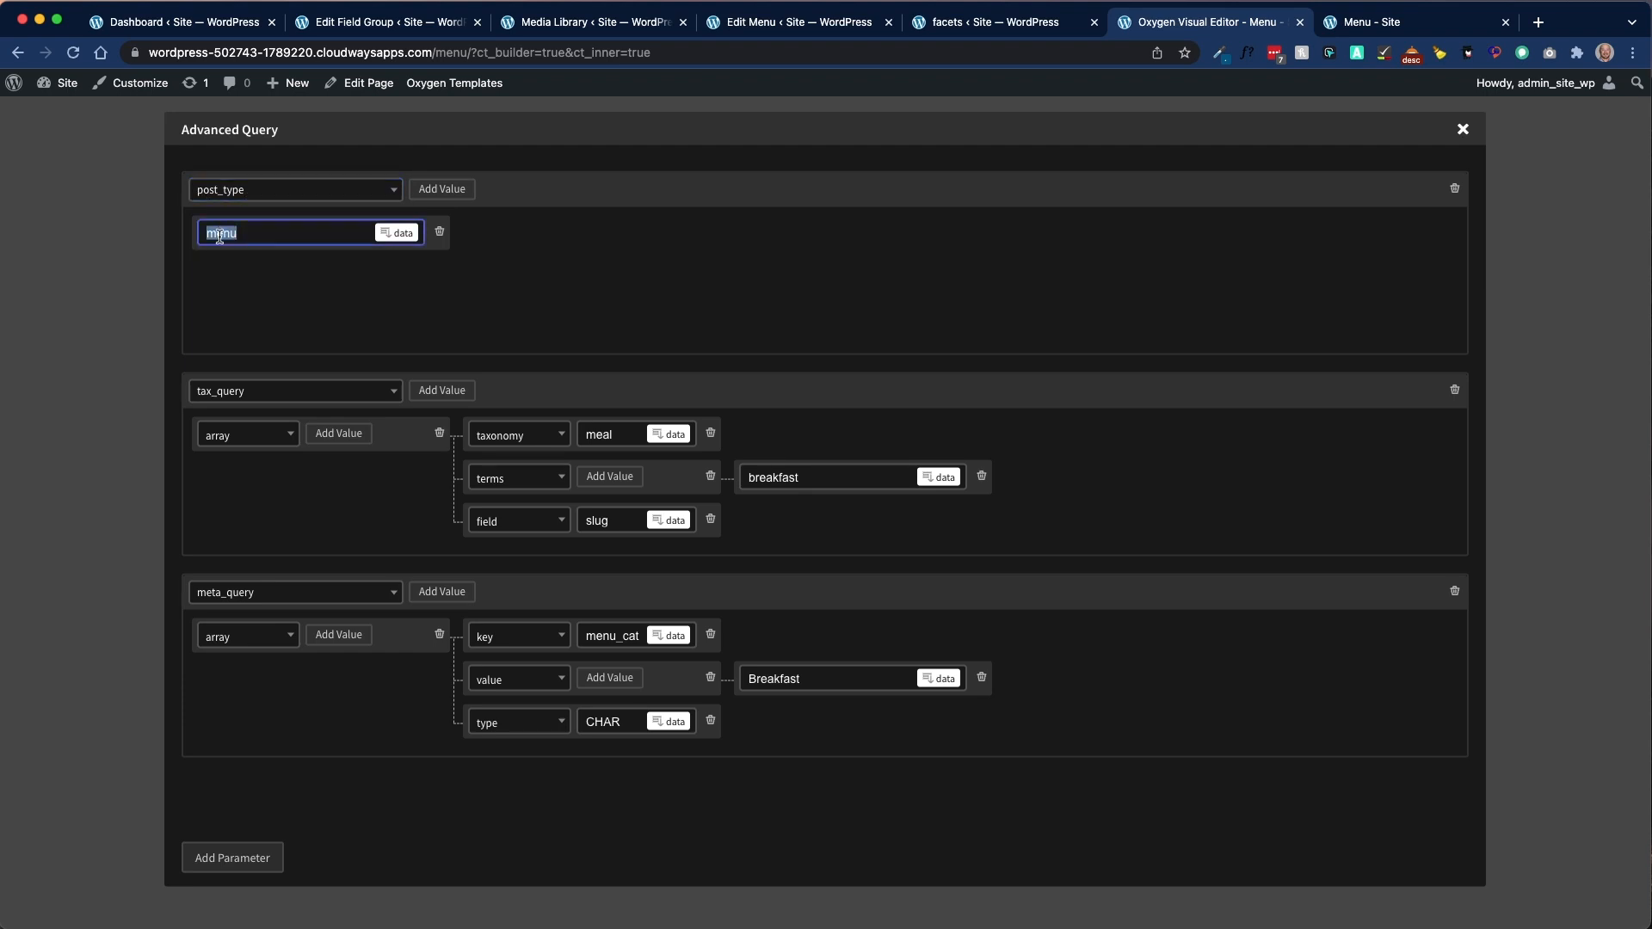
pyautogui.click(242, 235)
# Step: Open the Menu post type in Meta Box and check its slug
pyautogui.click(398, 24)
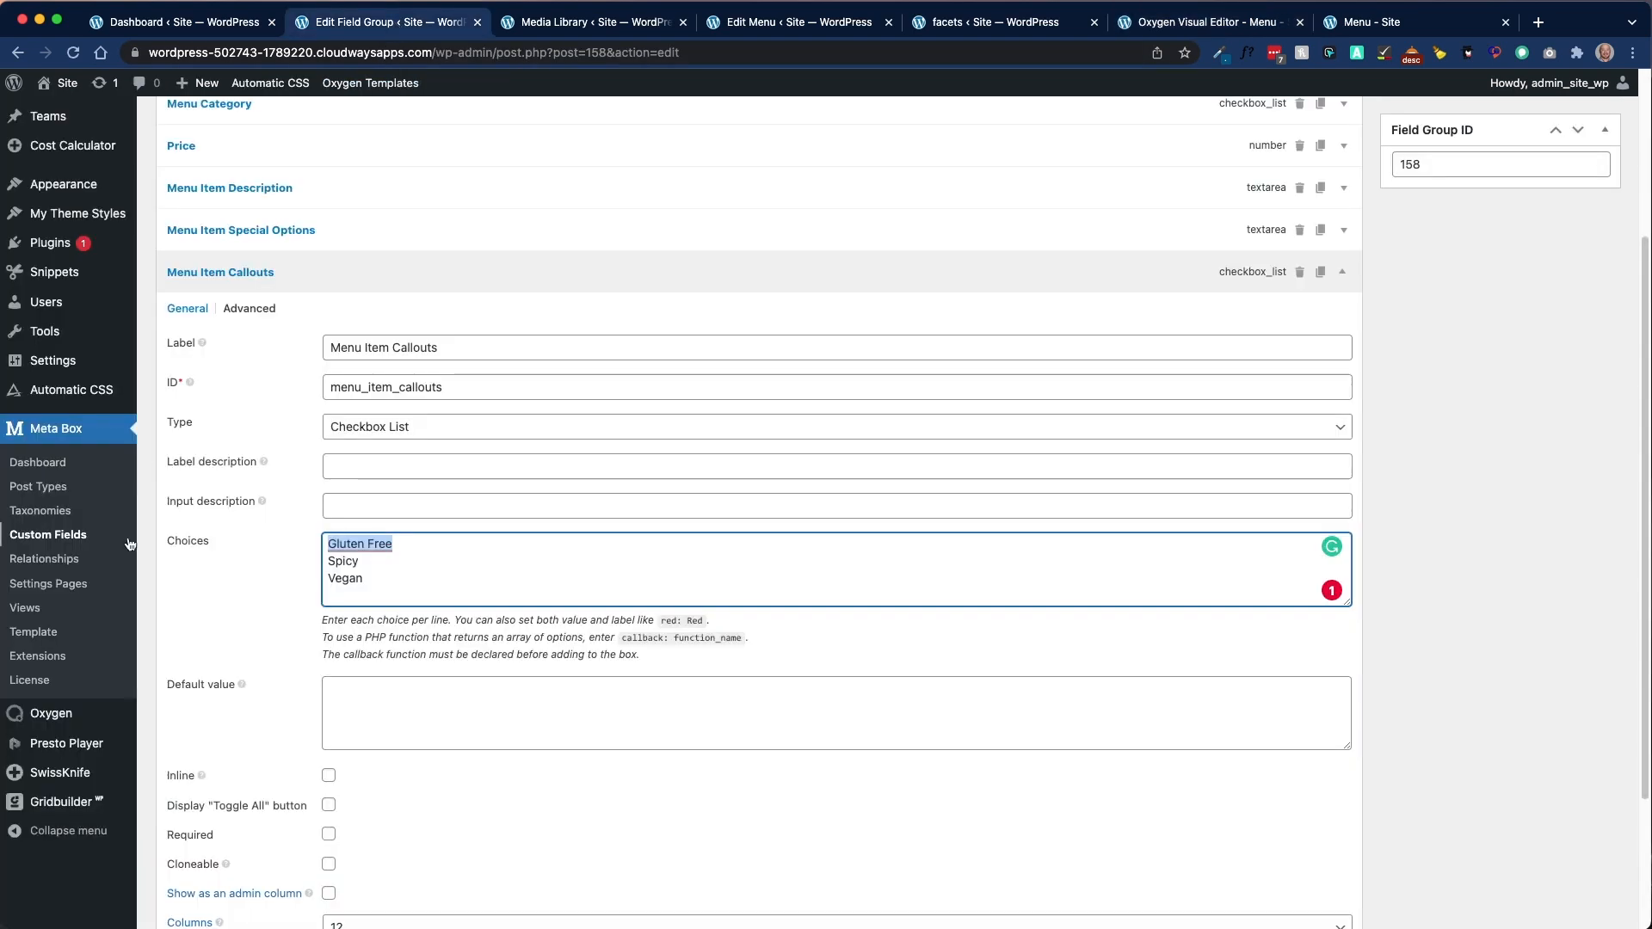
pyautogui.click(48, 487)
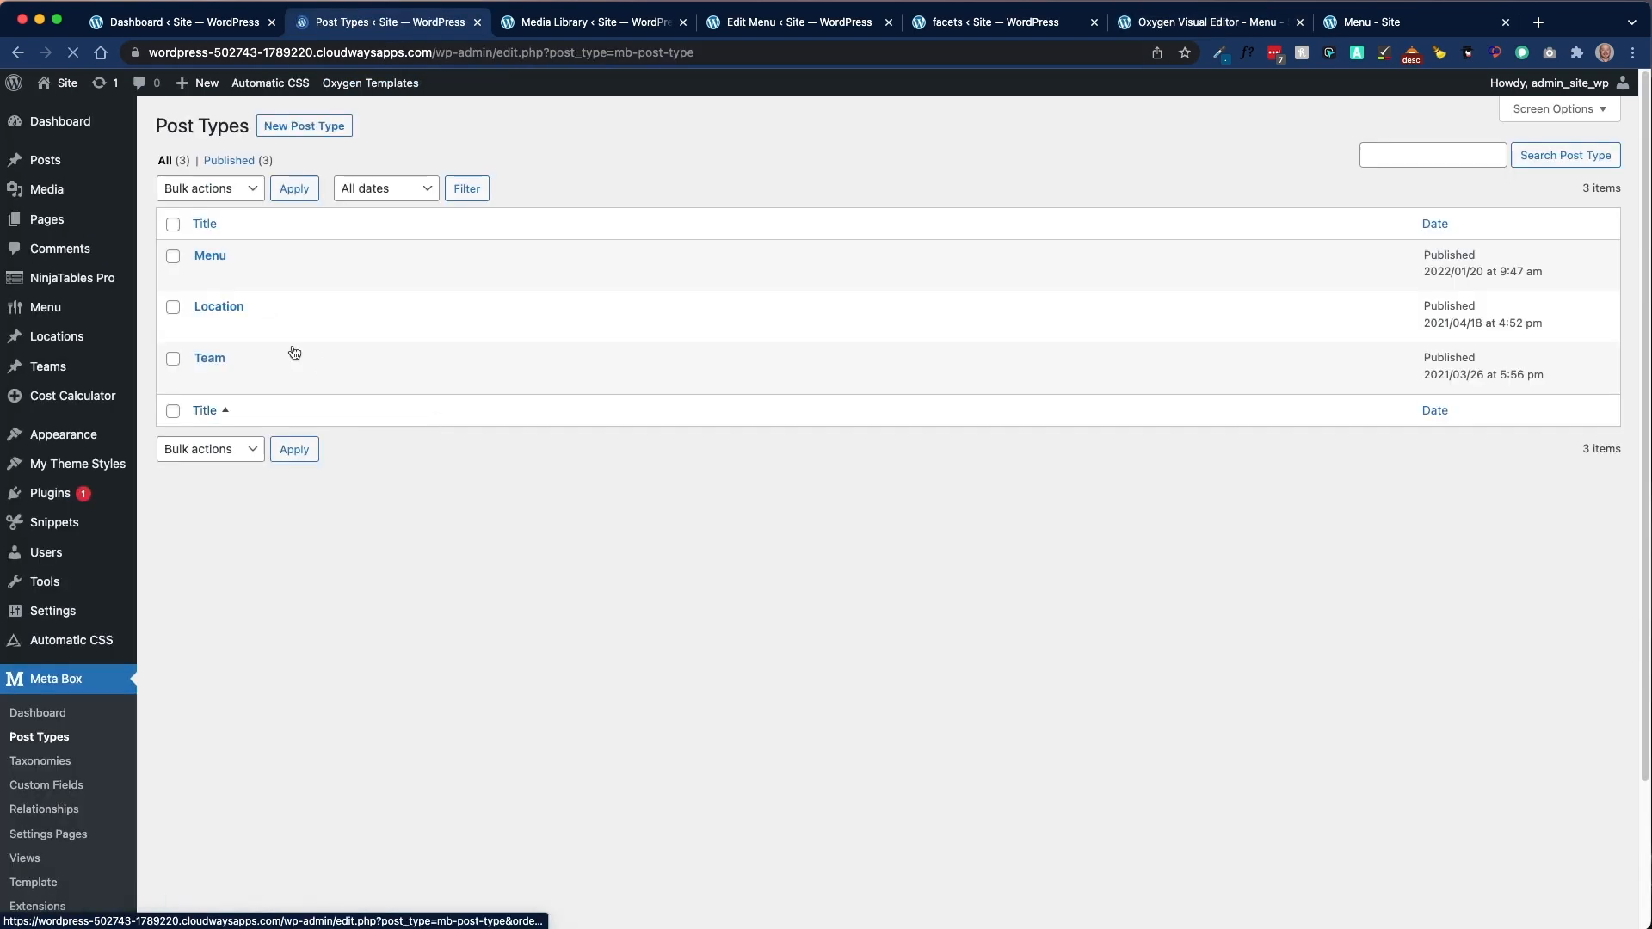
pyautogui.click(209, 256)
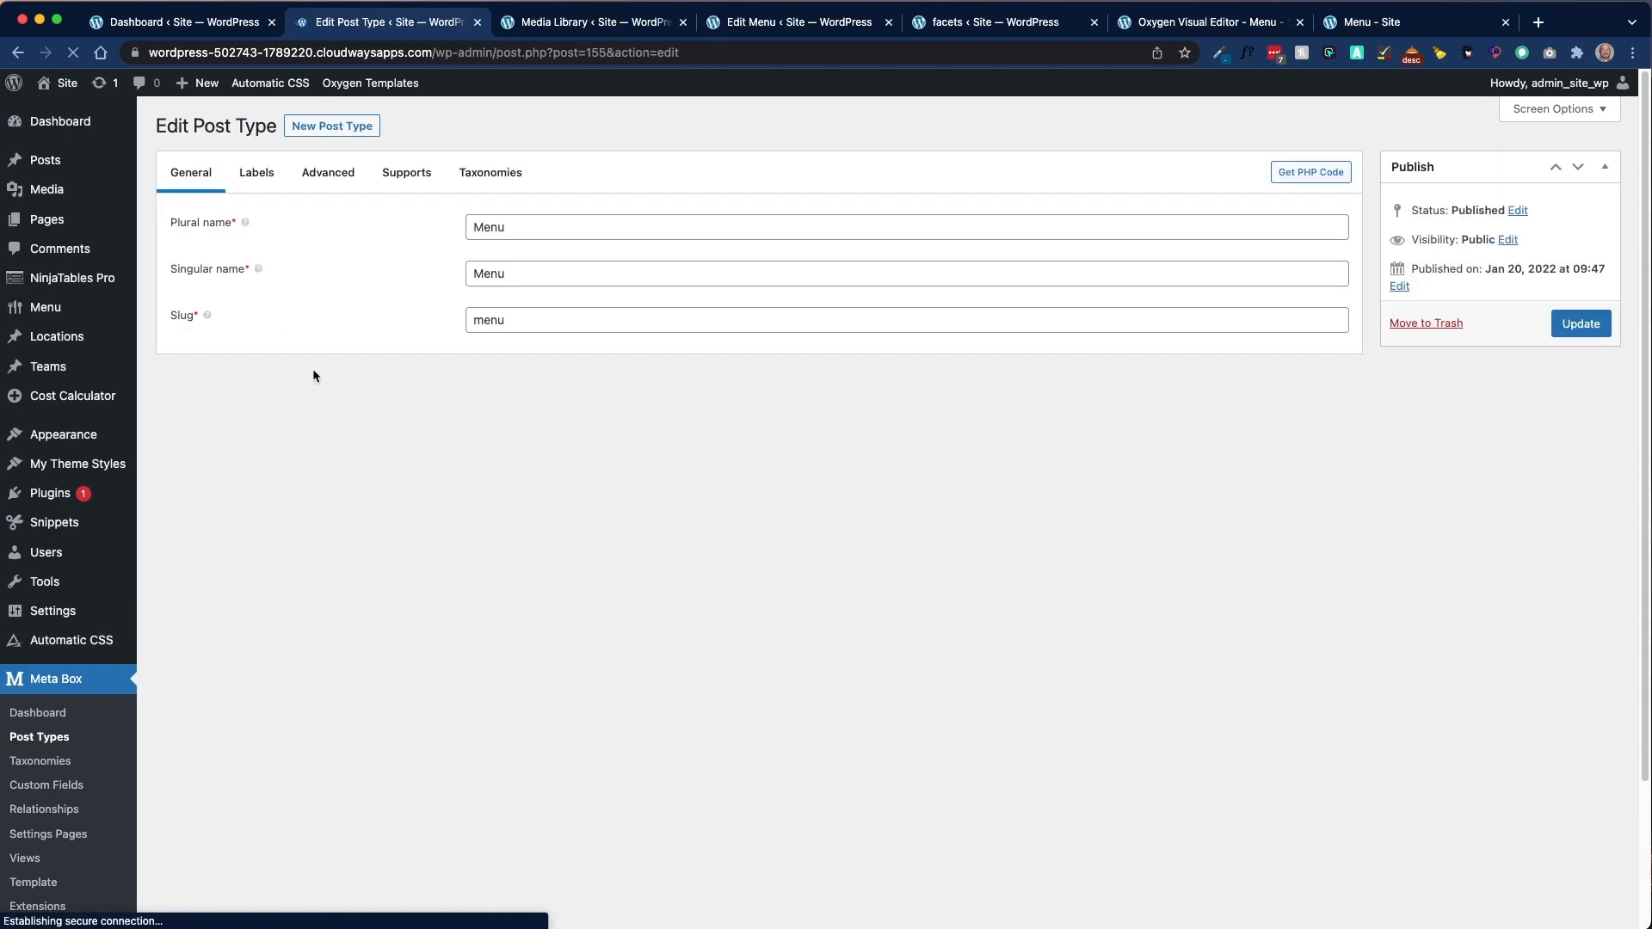
pyautogui.moveTo(508, 322); pyautogui.dragTo(431, 324)
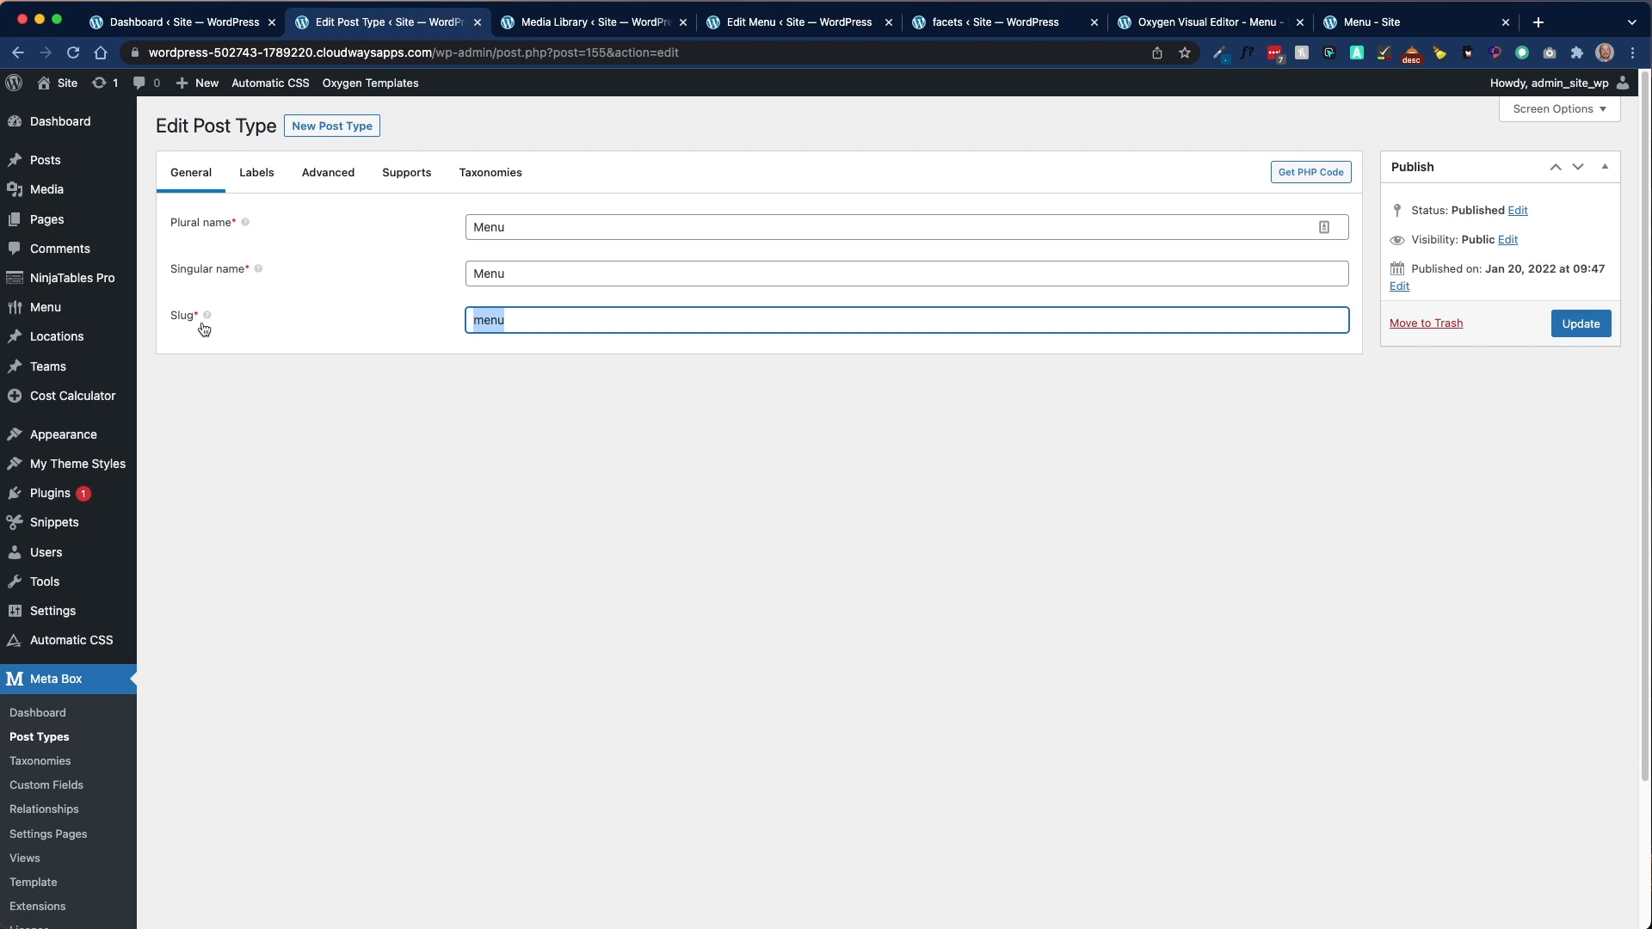
# Step: Return to the Oxygen editor and examine the array and taxonomy options of the Breakfast Repeater's tax_query
pyautogui.click(1201, 26)
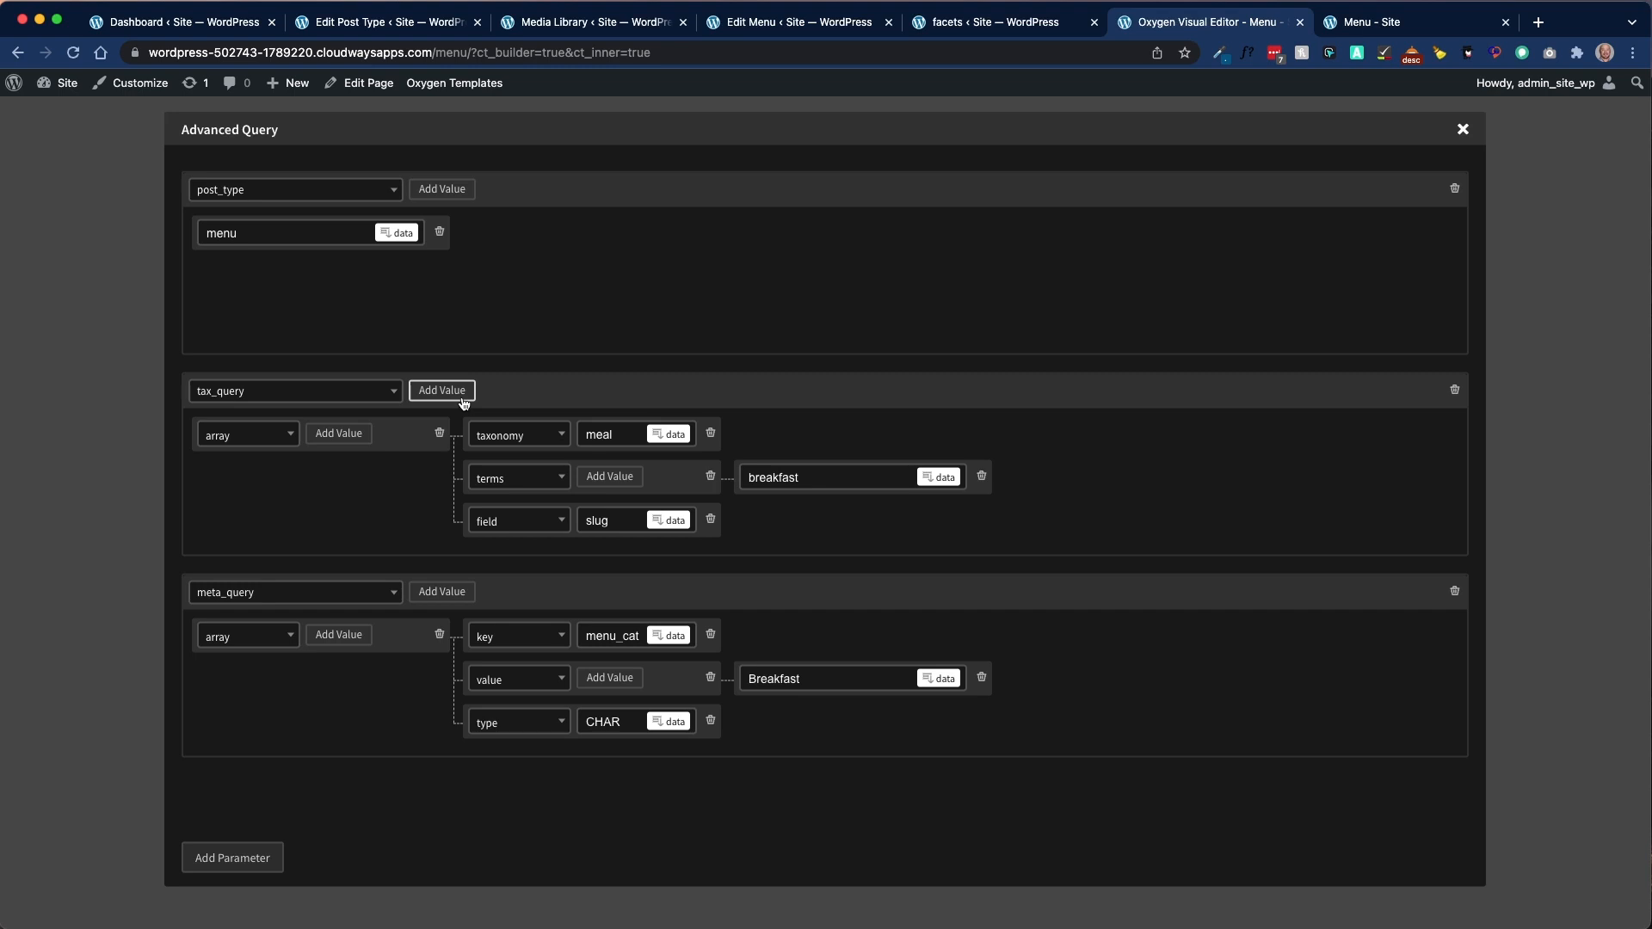
pyautogui.click(285, 442)
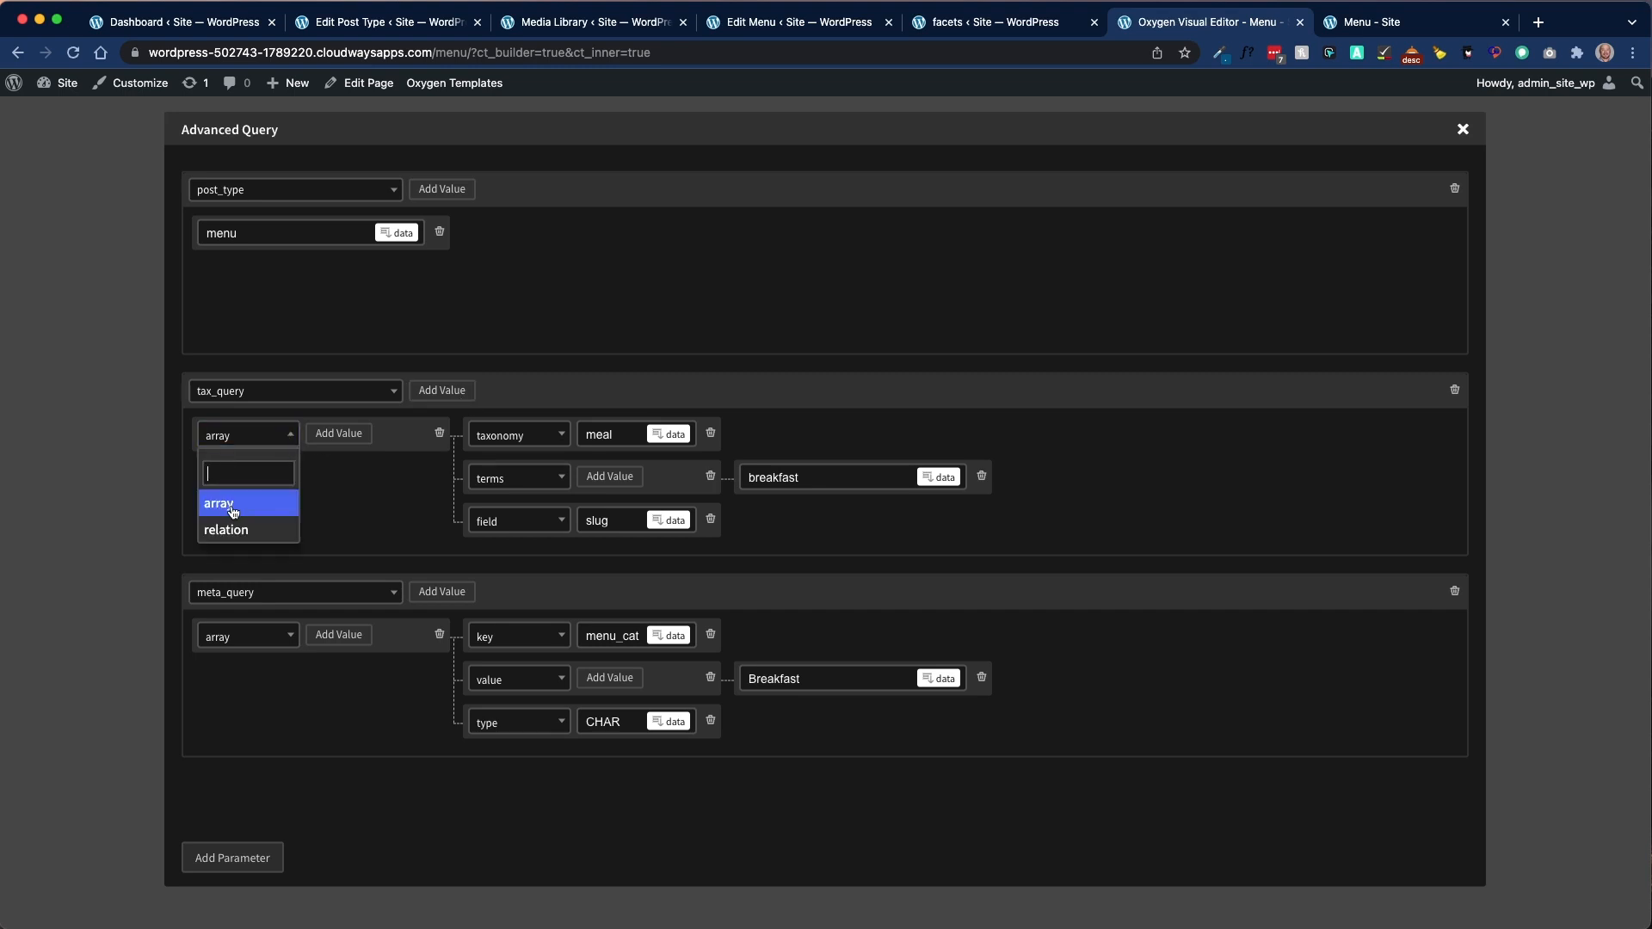
pyautogui.click(336, 499)
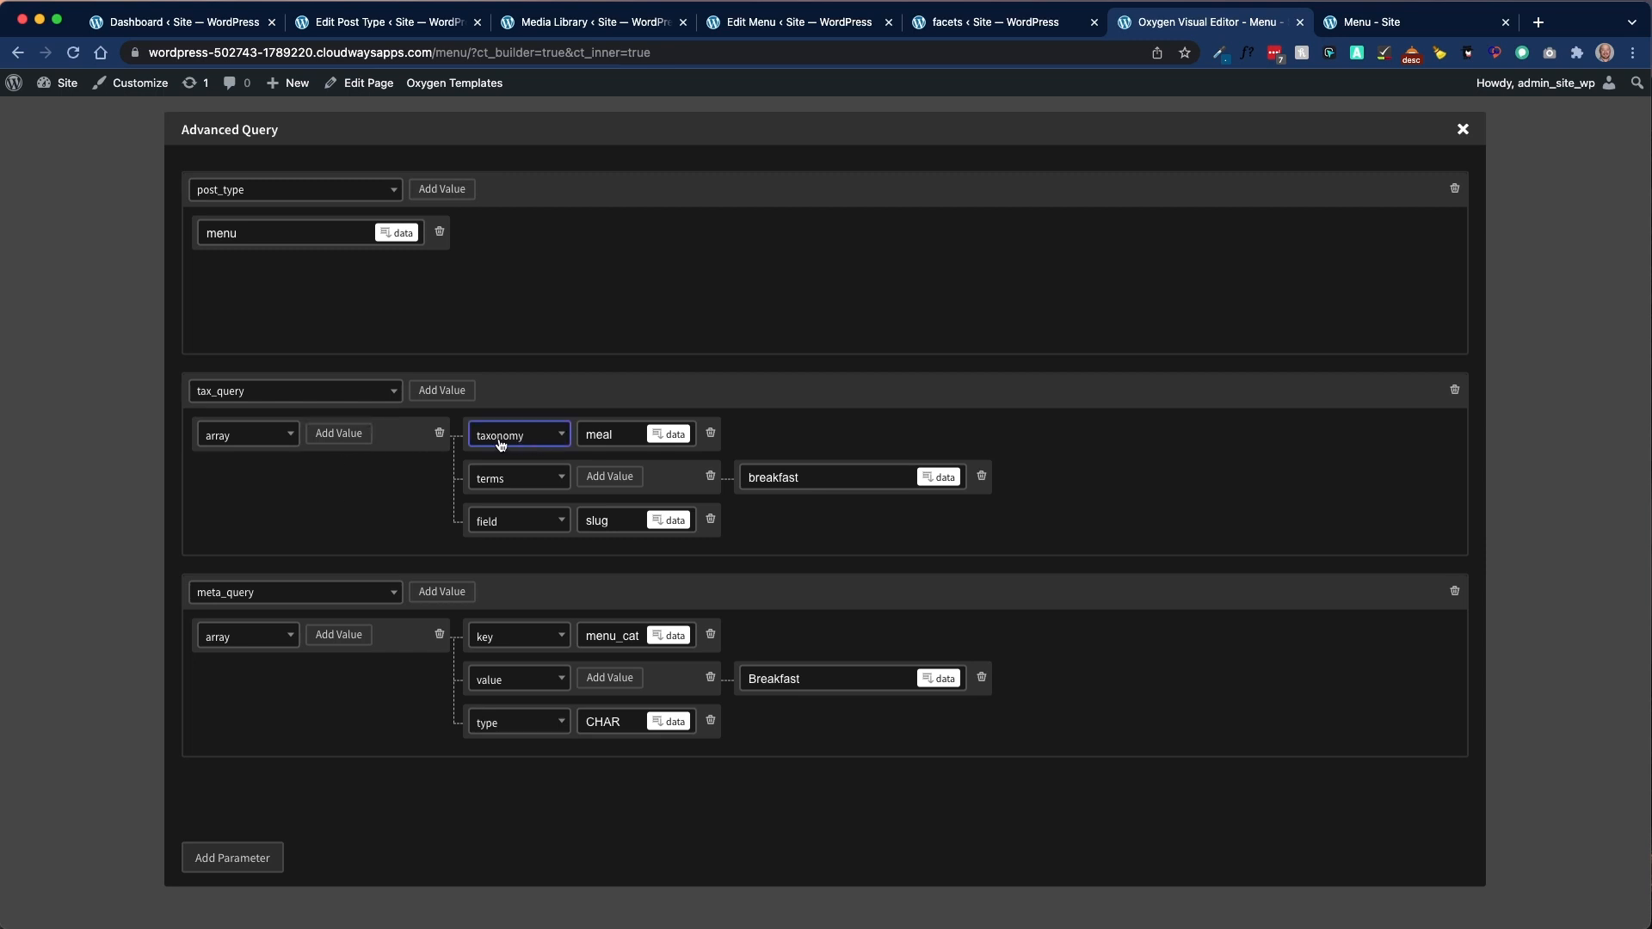
pyautogui.click(533, 439)
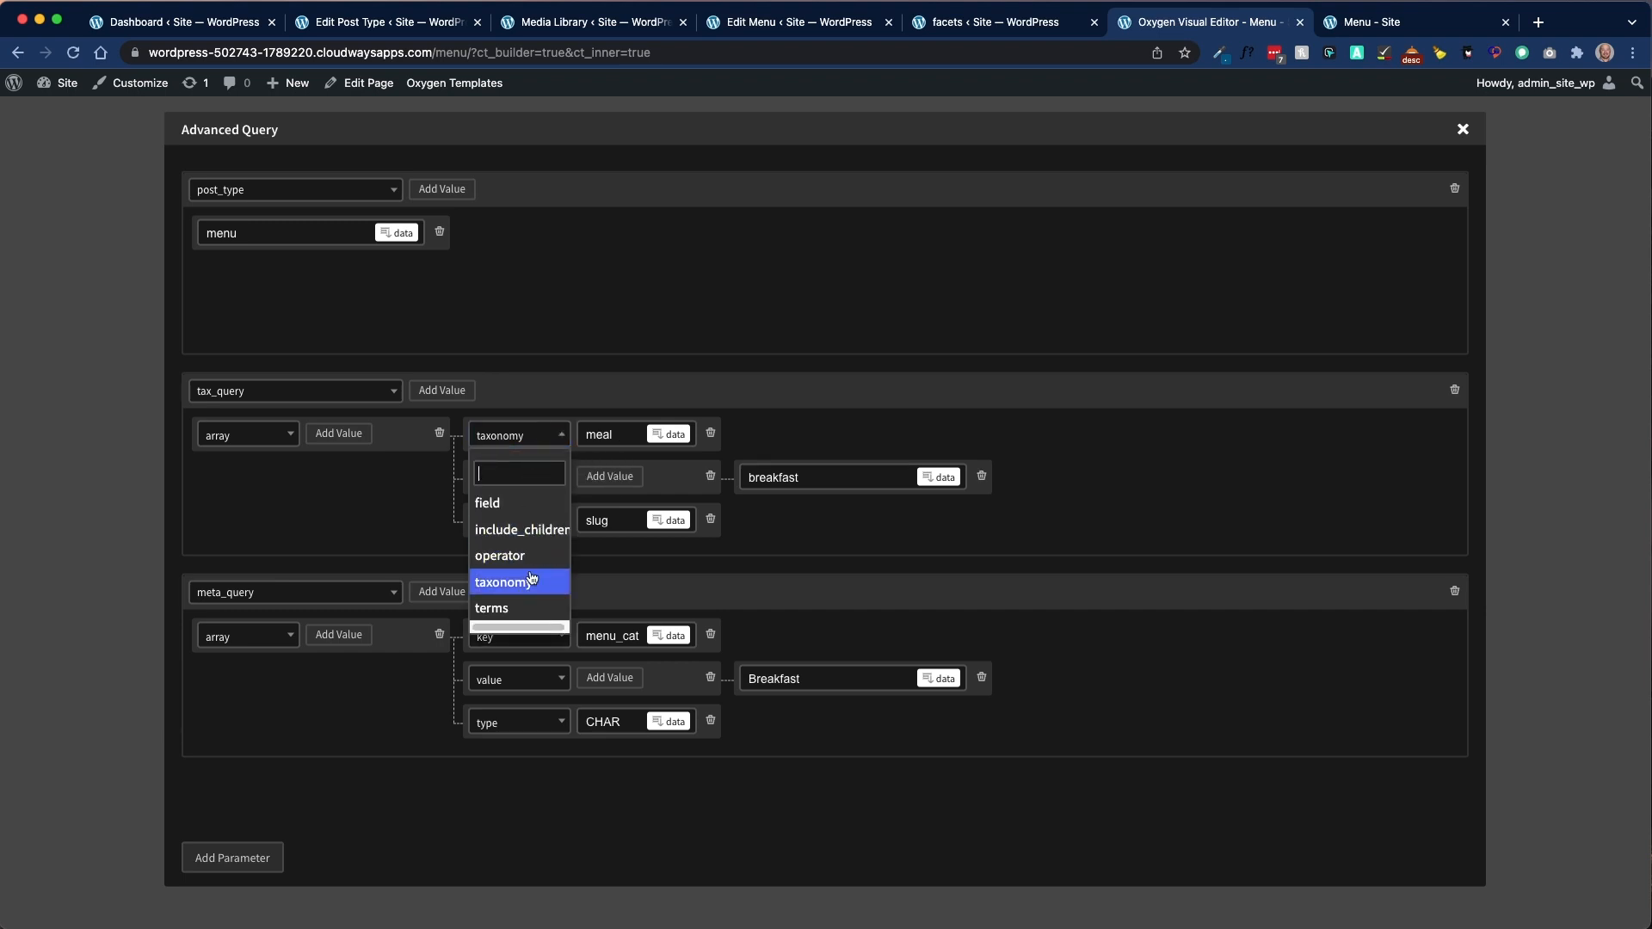
# Step: Open the Meal taxonomy's settings in Meta Box to check the slug used by the tax_query
pyautogui.click(561, 417)
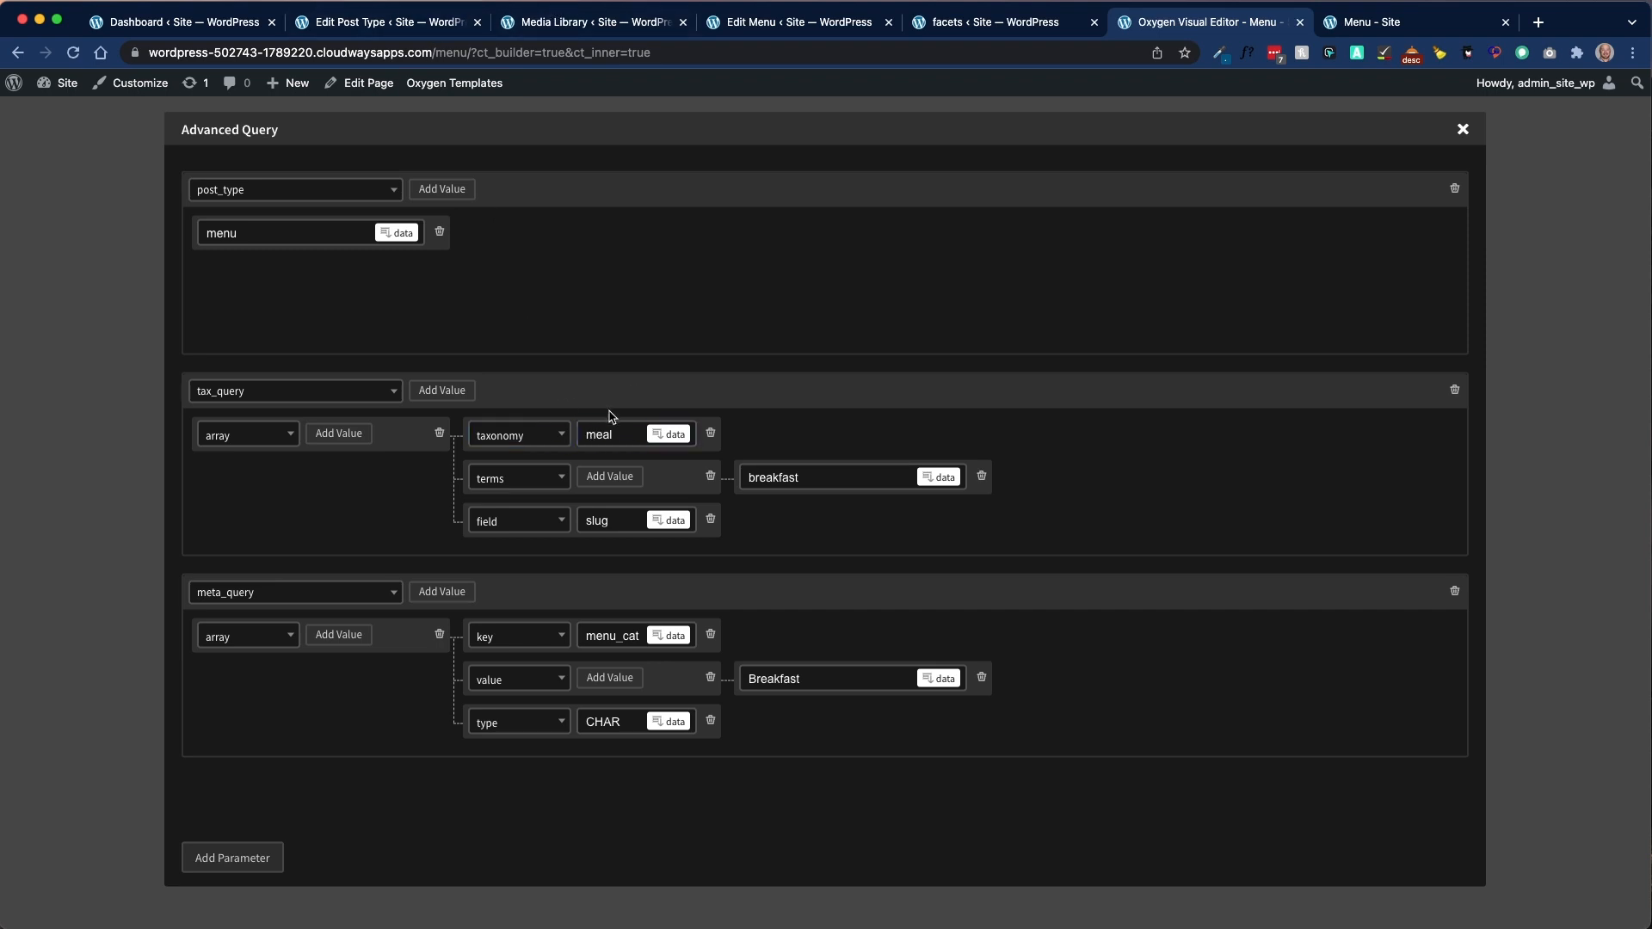
pyautogui.click(416, 19)
pyautogui.click(53, 766)
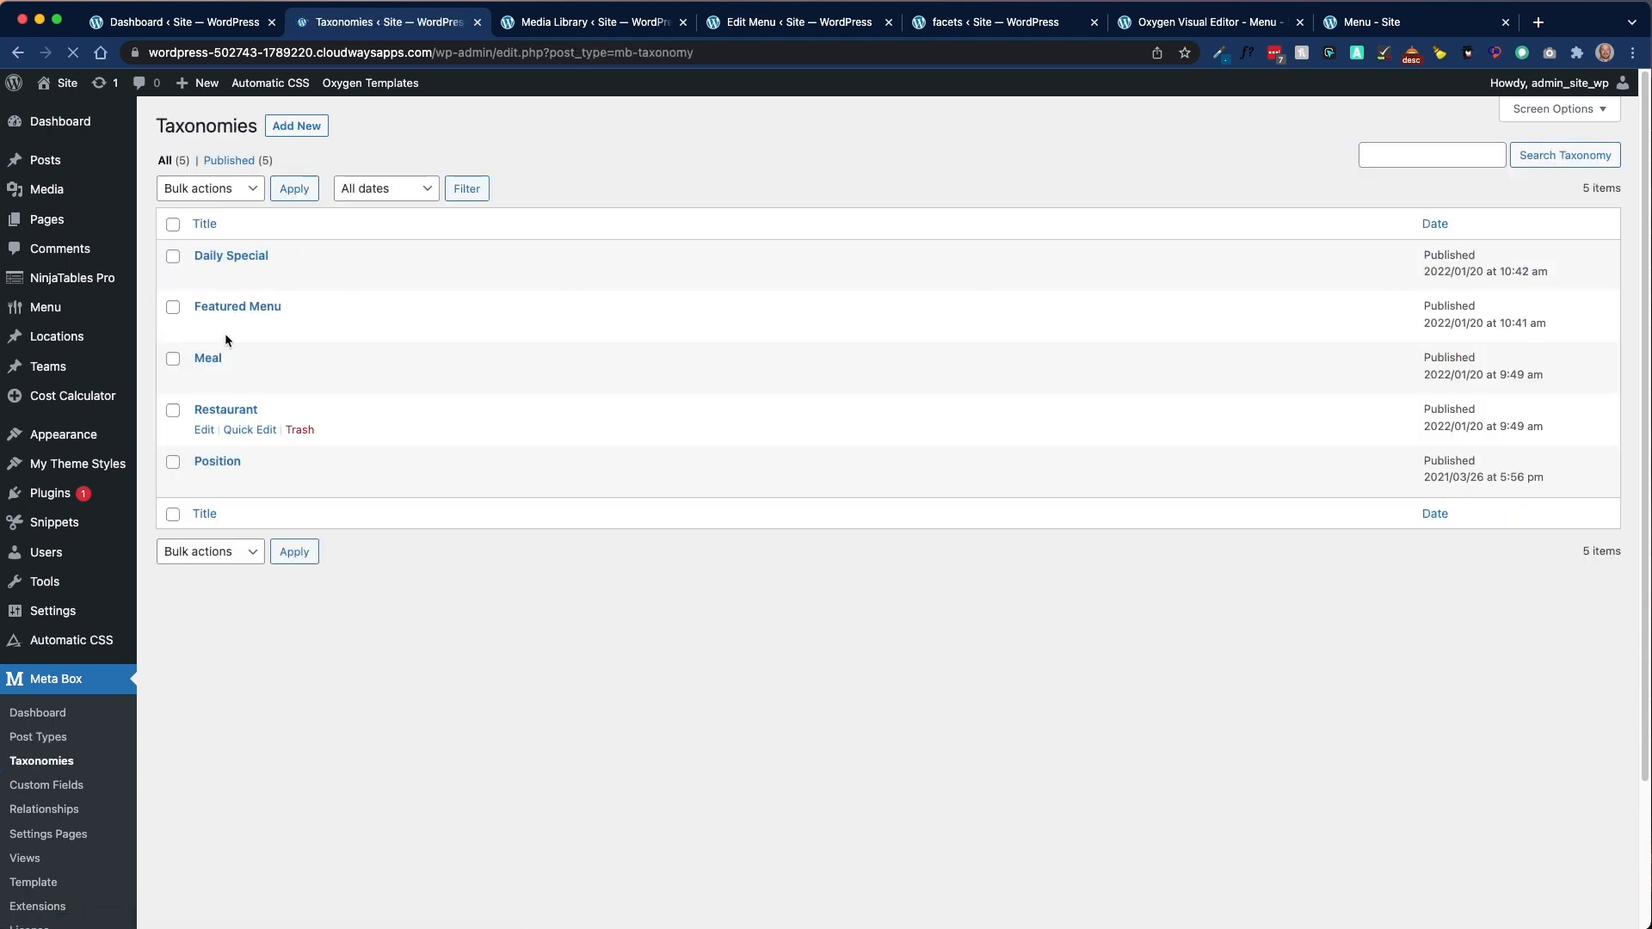
pyautogui.click(207, 358)
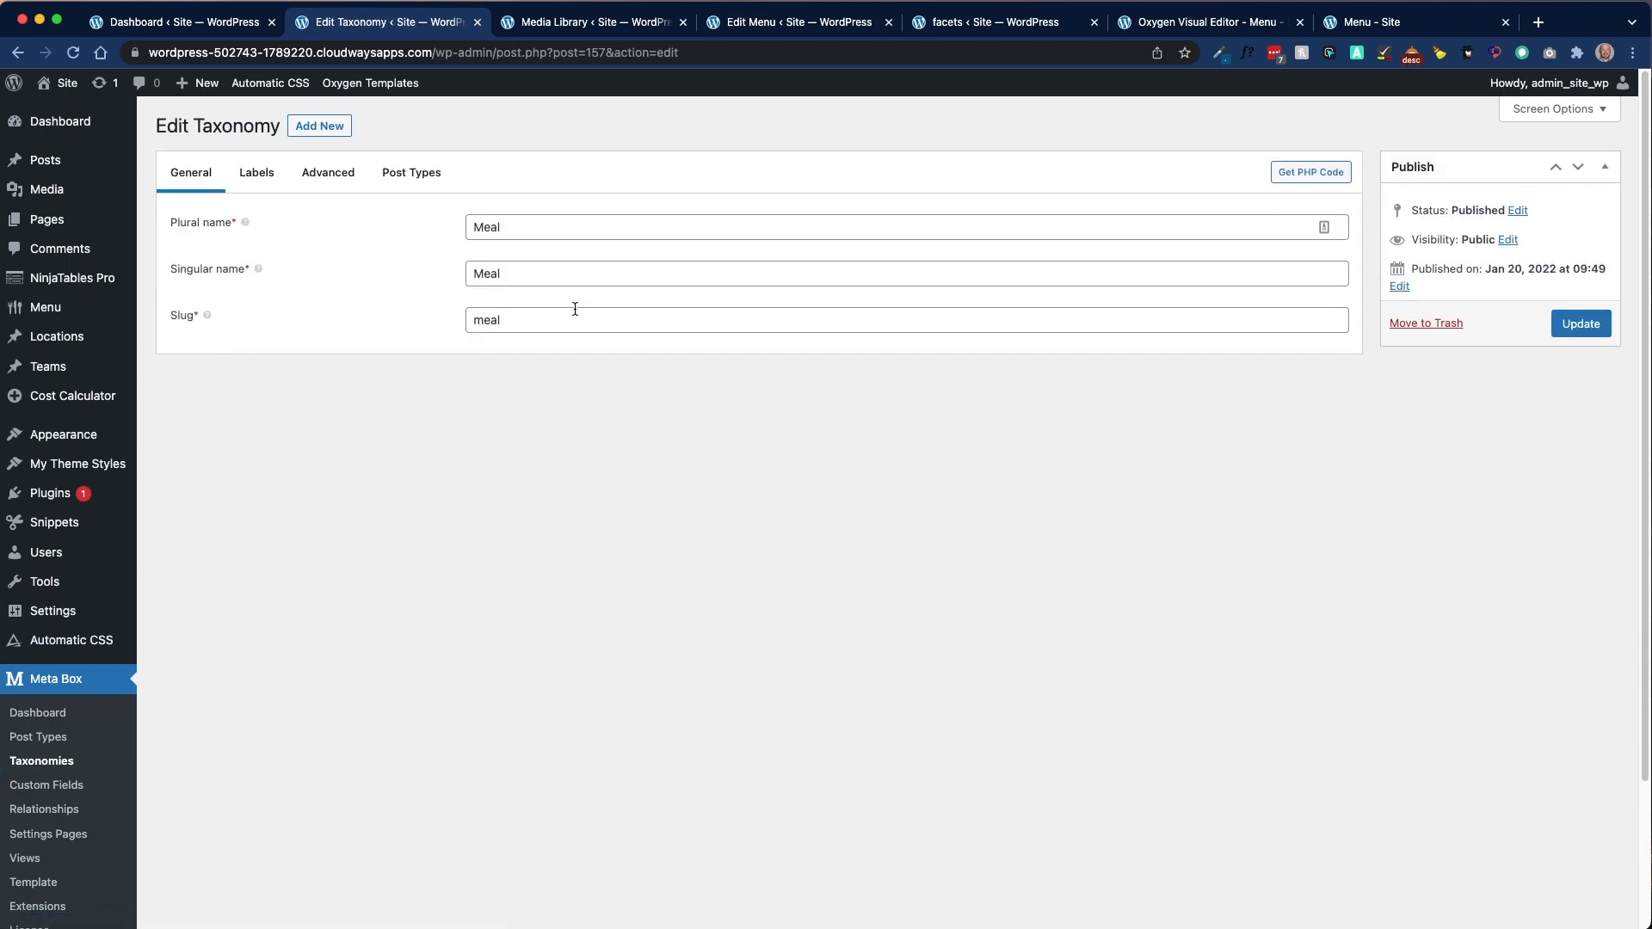
pyautogui.click(805, 21)
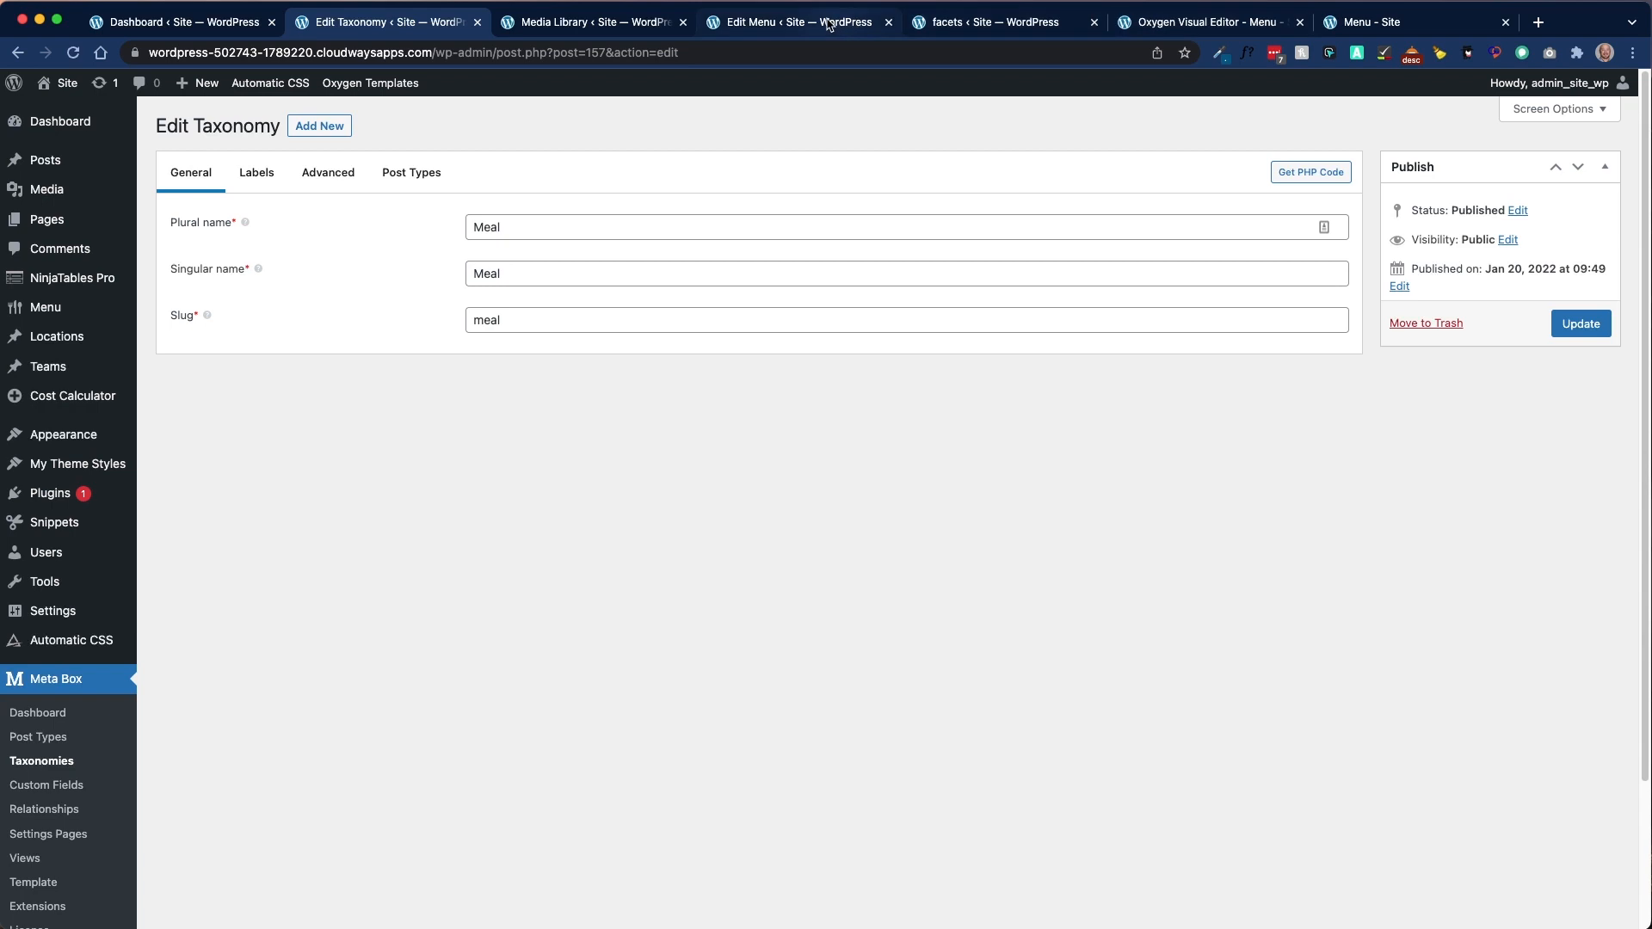
# Step: Return to the Advanced Query in the Oxygen editor and review the tax_query's taxonomy, terms and field entries
pyautogui.click(1204, 21)
pyautogui.click(605, 436)
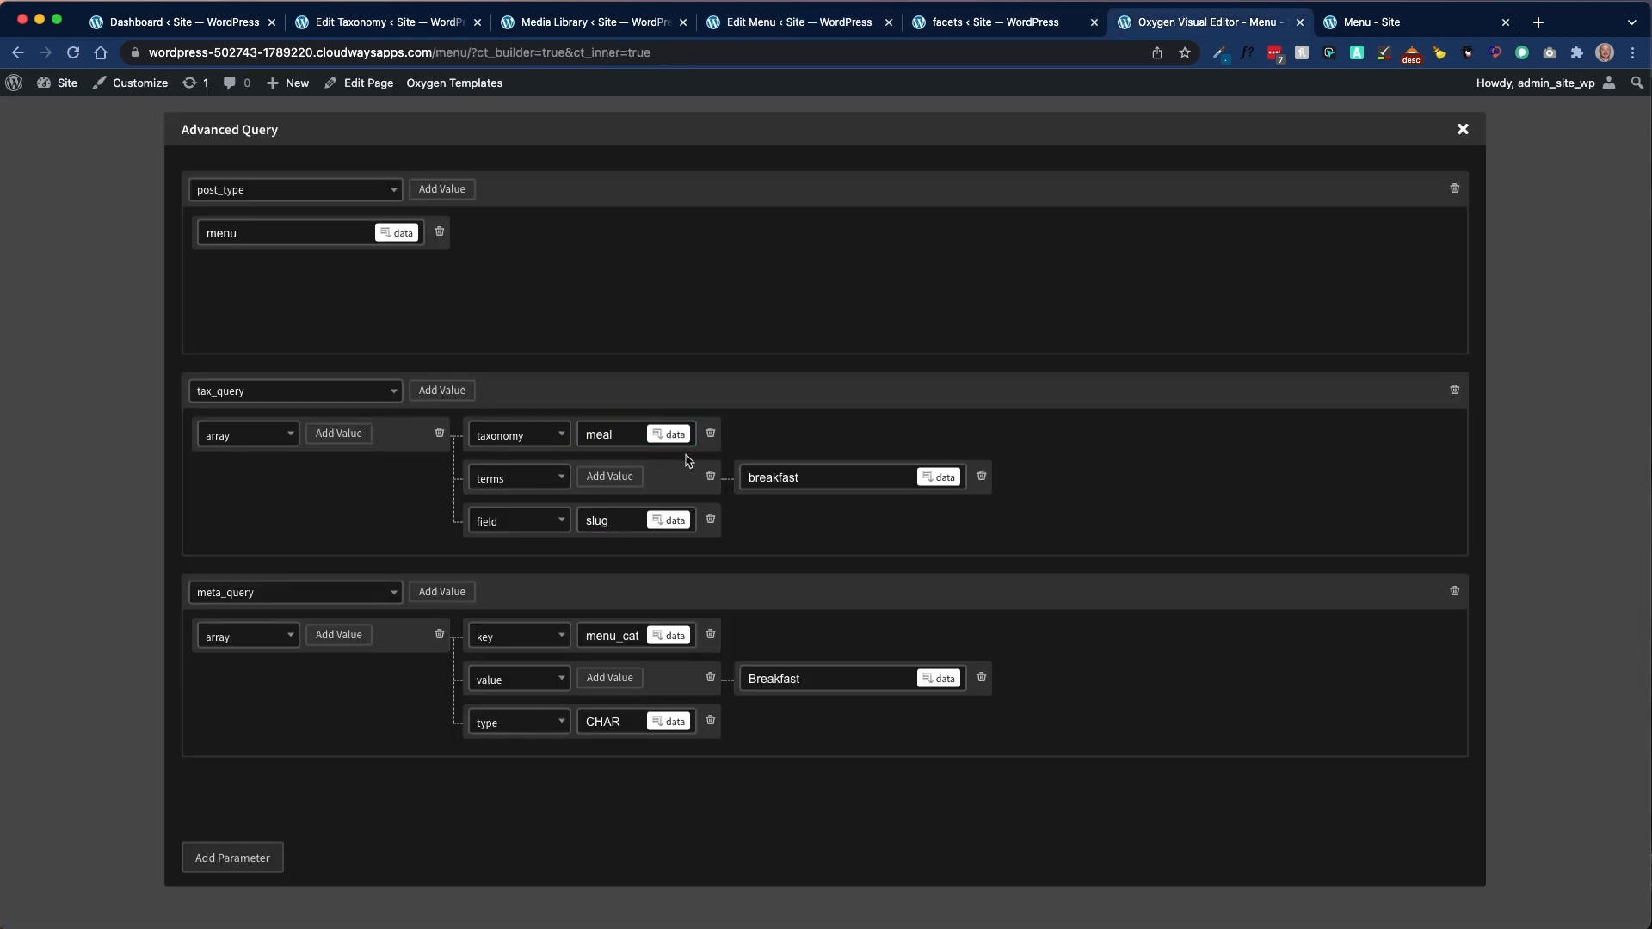
pyautogui.click(522, 480)
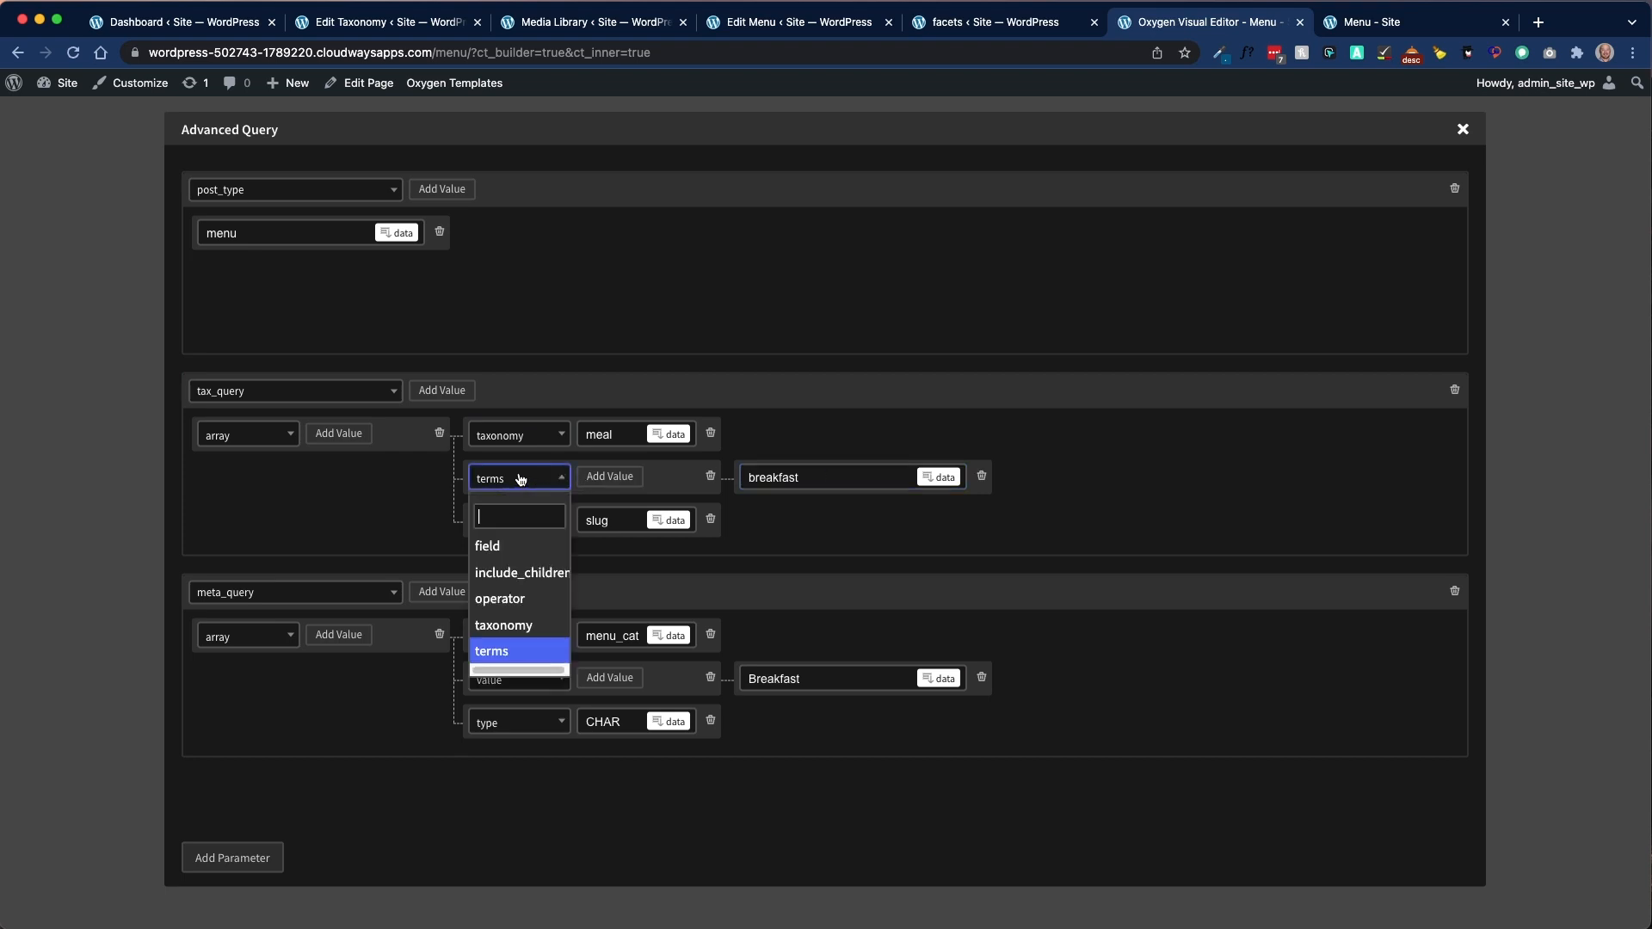
pyautogui.click(530, 479)
pyautogui.click(811, 478)
pyautogui.doubleClick(824, 478)
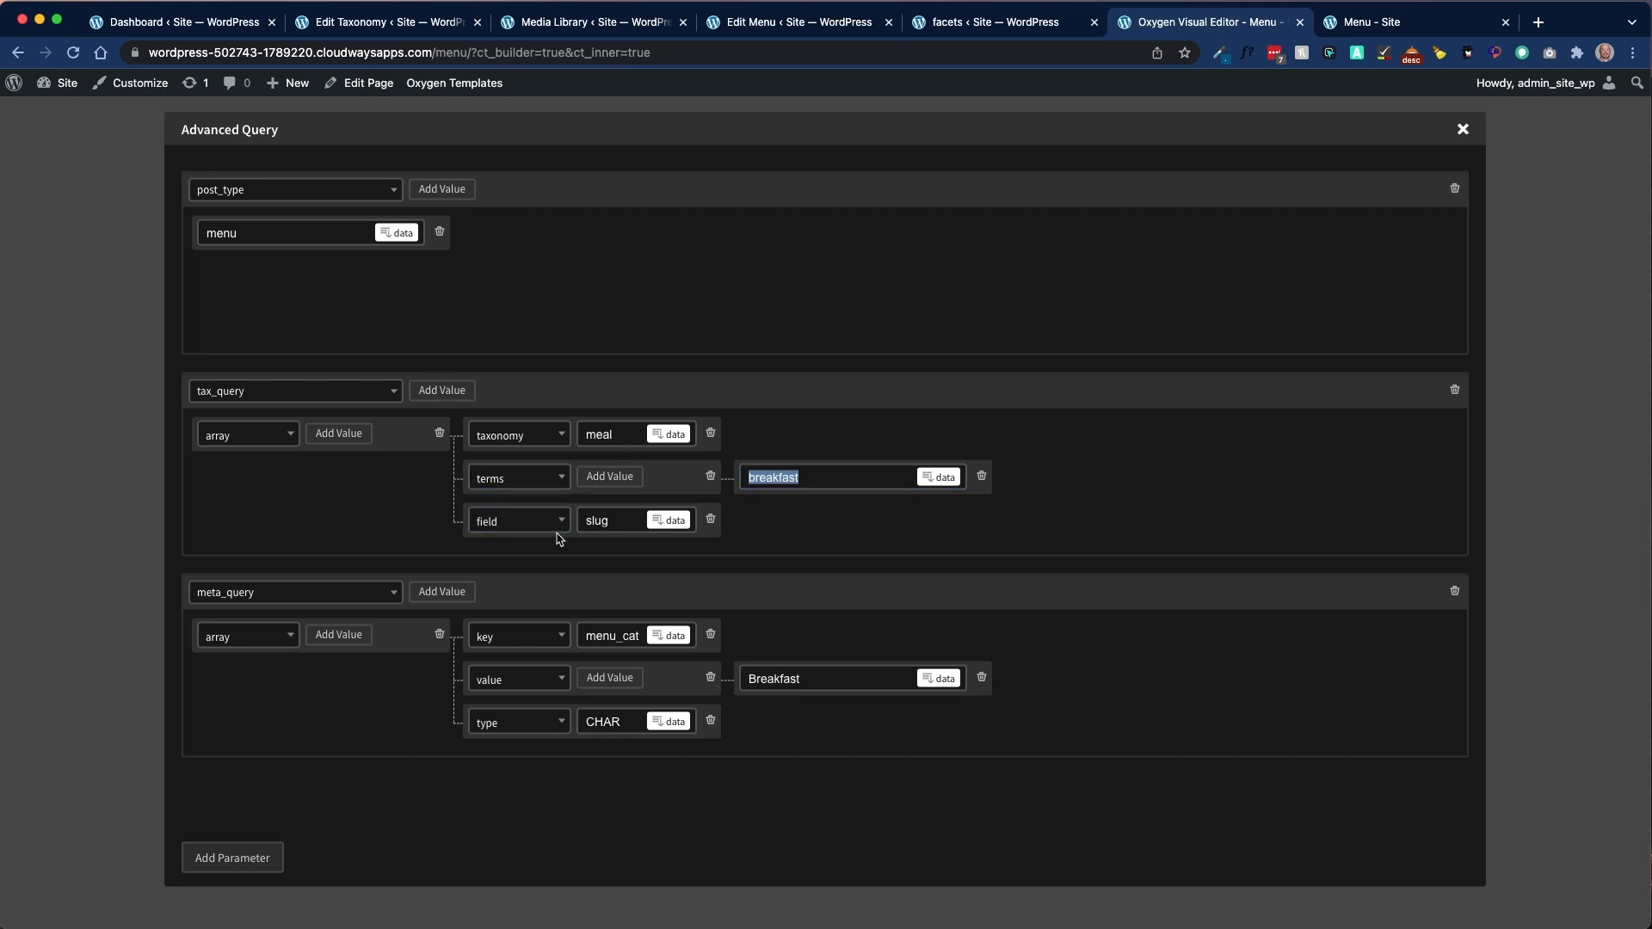
pyautogui.click(514, 523)
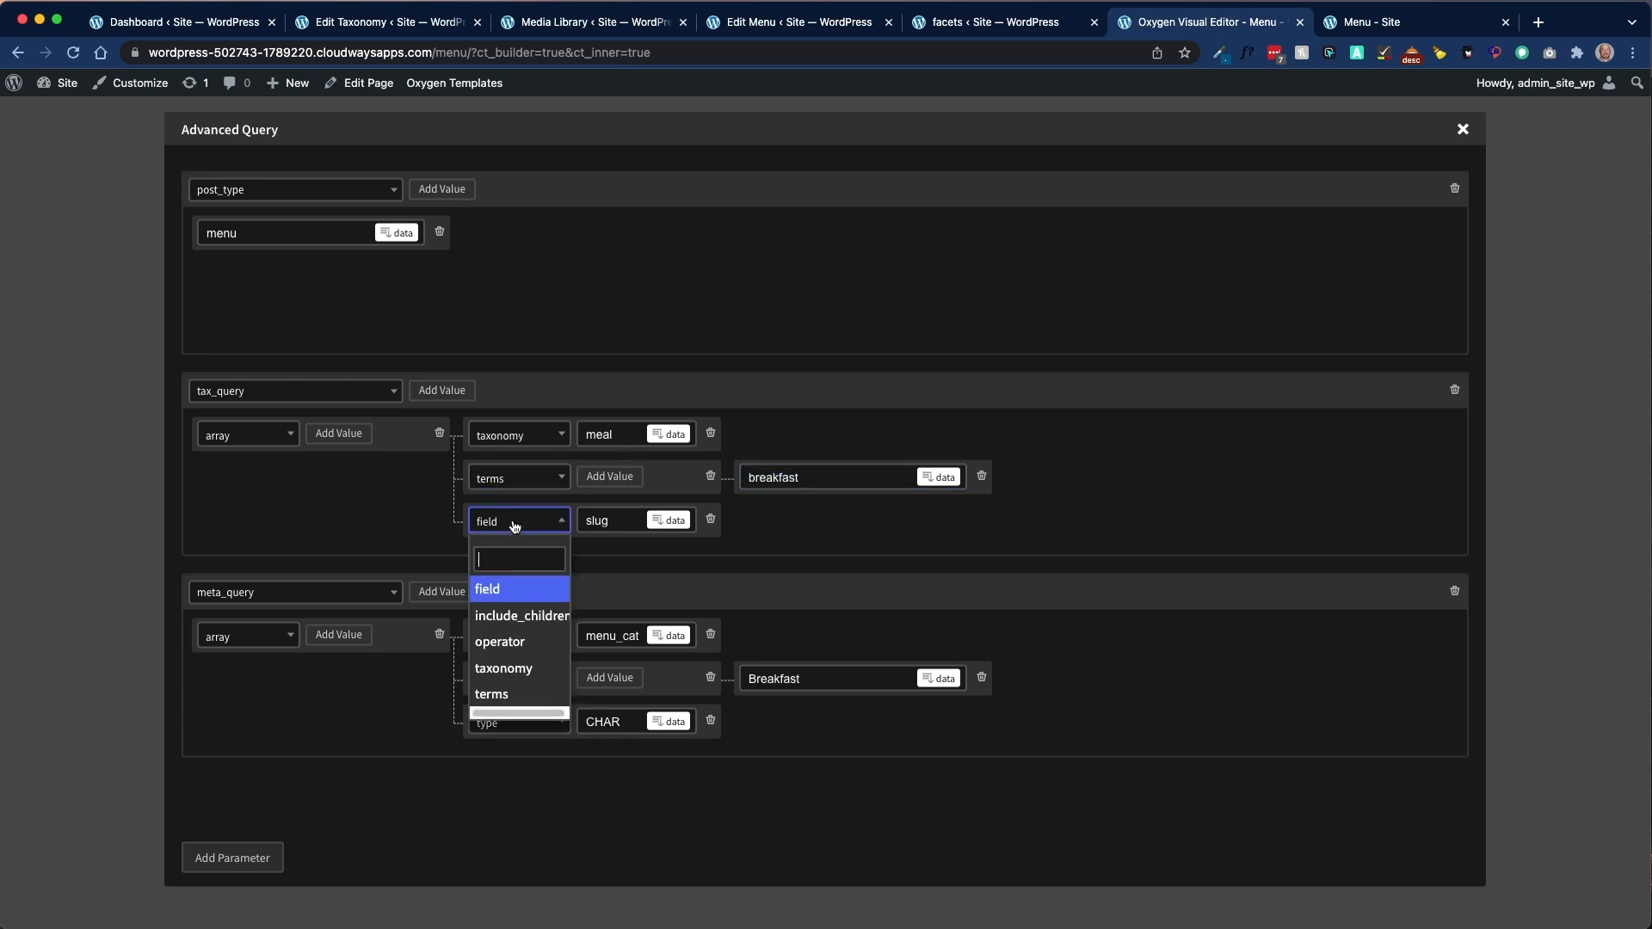
pyautogui.click(514, 523)
pyautogui.click(616, 523)
pyautogui.moveTo(618, 525); pyautogui.dragTo(575, 523)
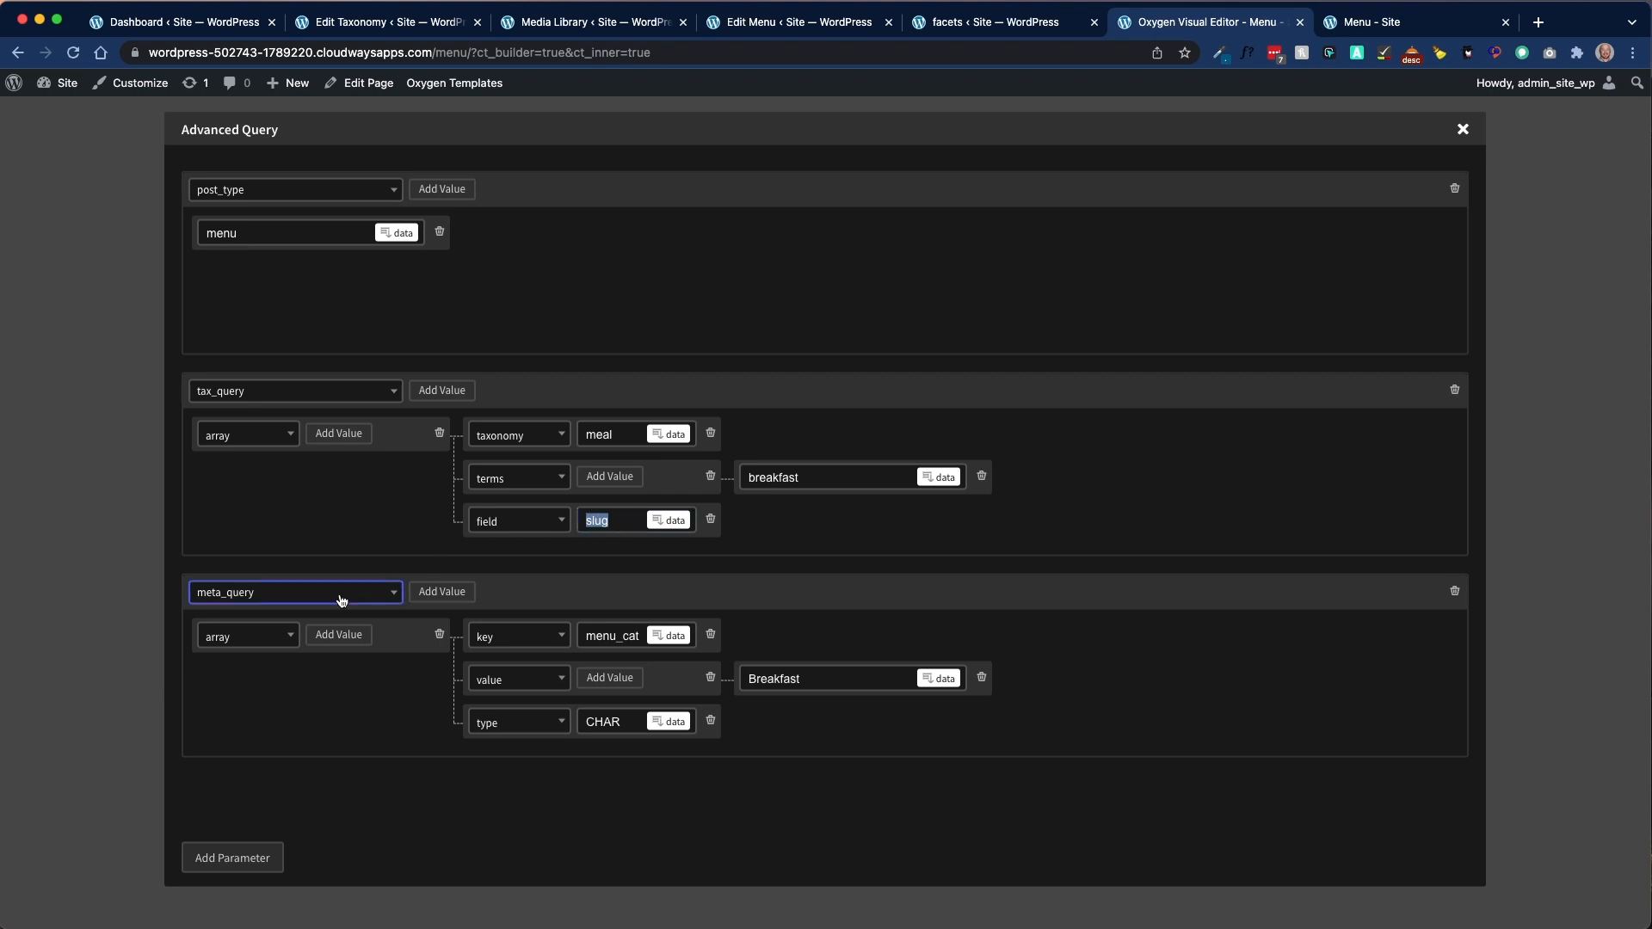
# Step: Review the meta_query's array parameter and read through the full text of its key entry
pyautogui.click(384, 599)
pyautogui.click(385, 599)
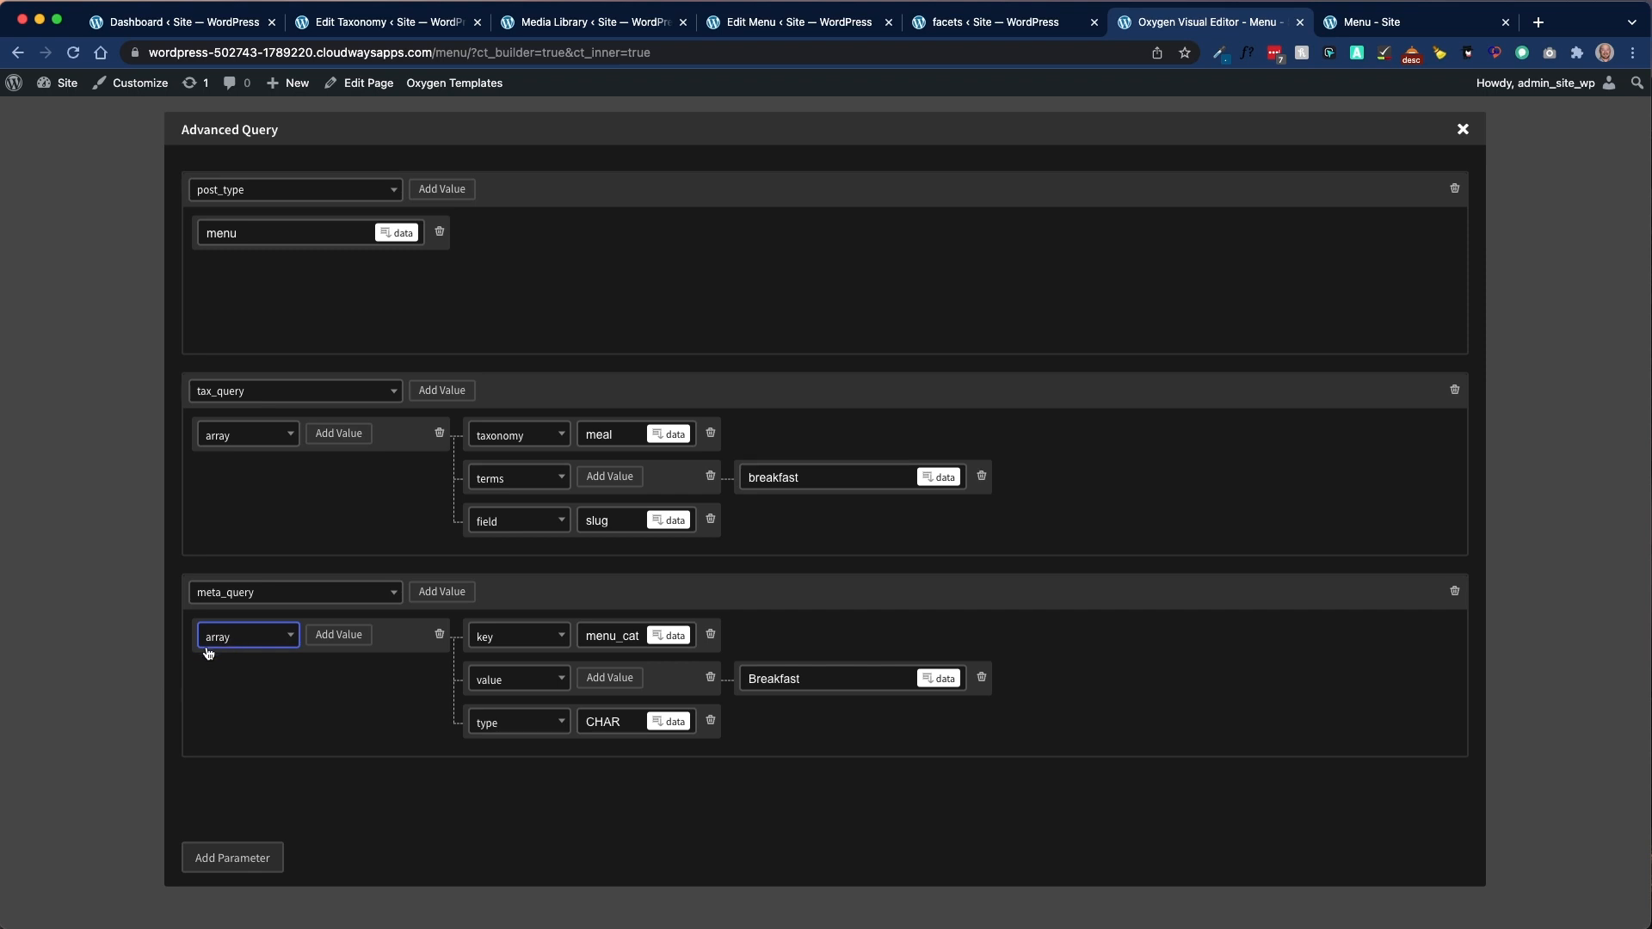
pyautogui.click(262, 641)
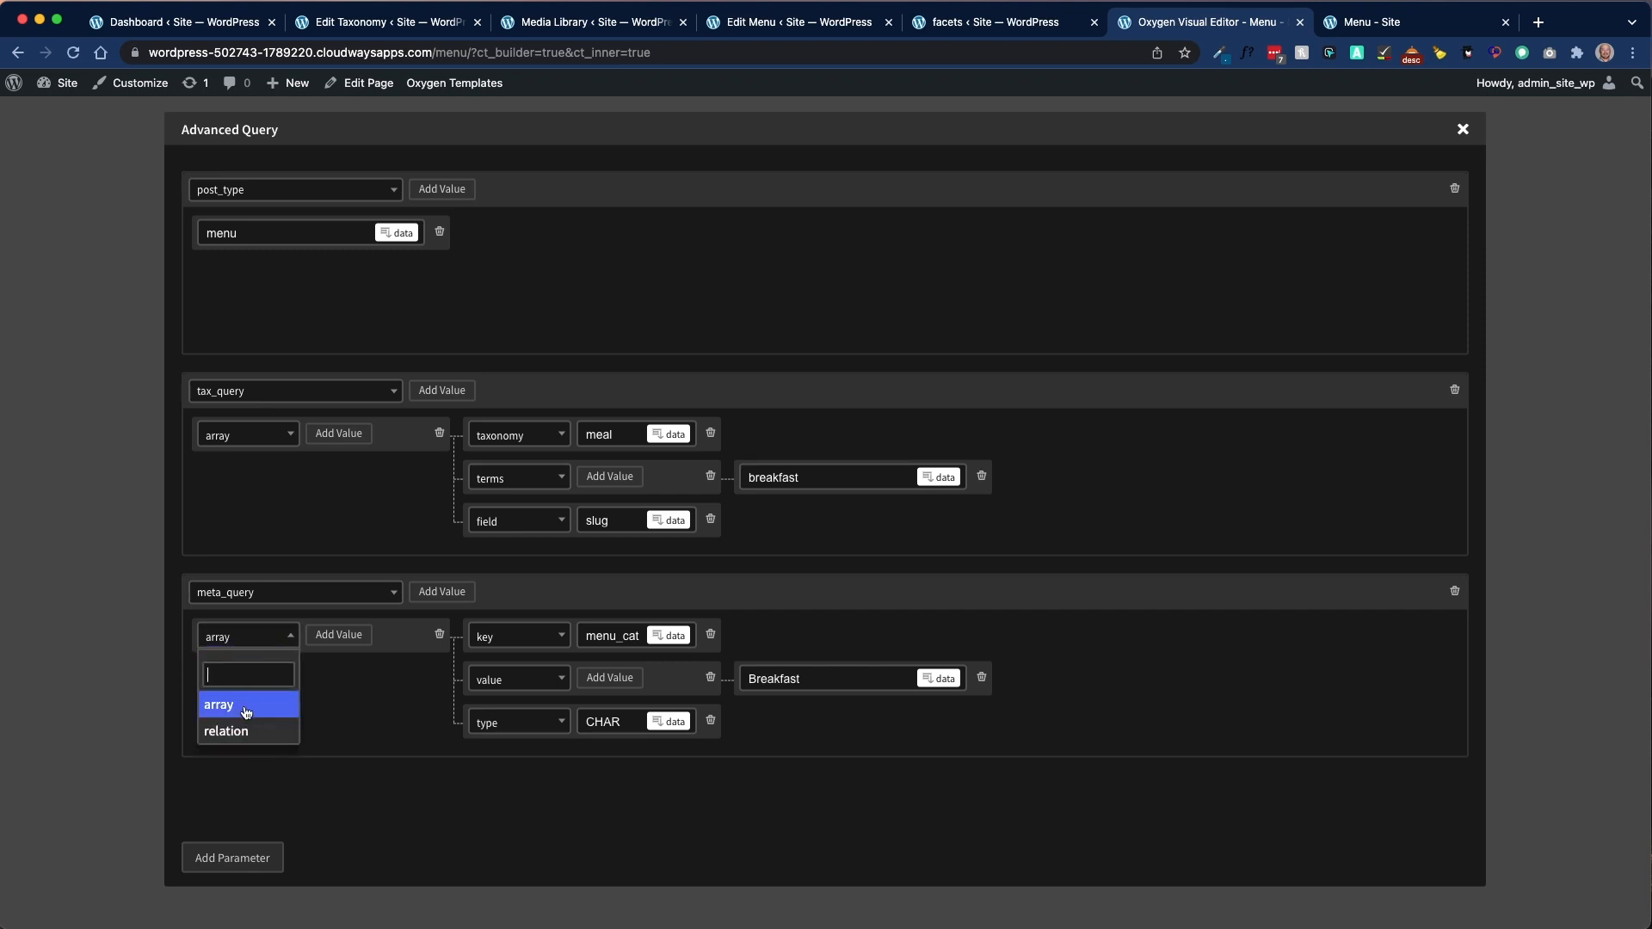
pyautogui.click(275, 641)
pyautogui.click(544, 642)
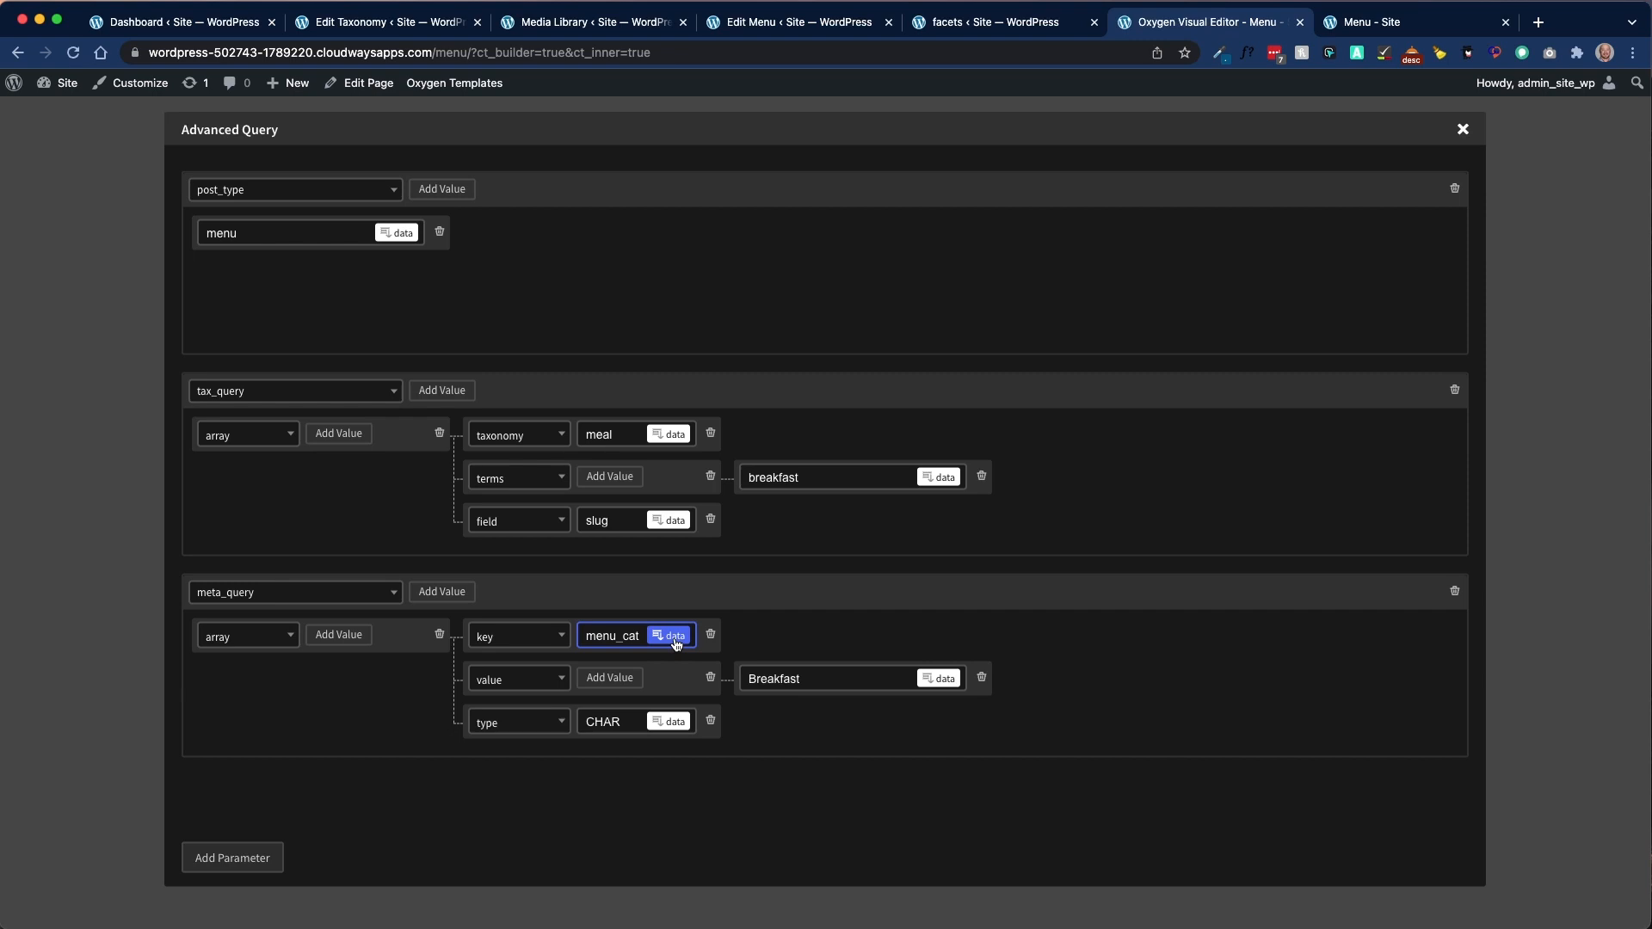
pyautogui.write('egory')
pyautogui.press('Left')
pyautogui.press('Left')
pyautogui.press('Left')
pyautogui.press('Left')
pyautogui.press('Left')
pyautogui.press('Left')
pyautogui.write('egory')
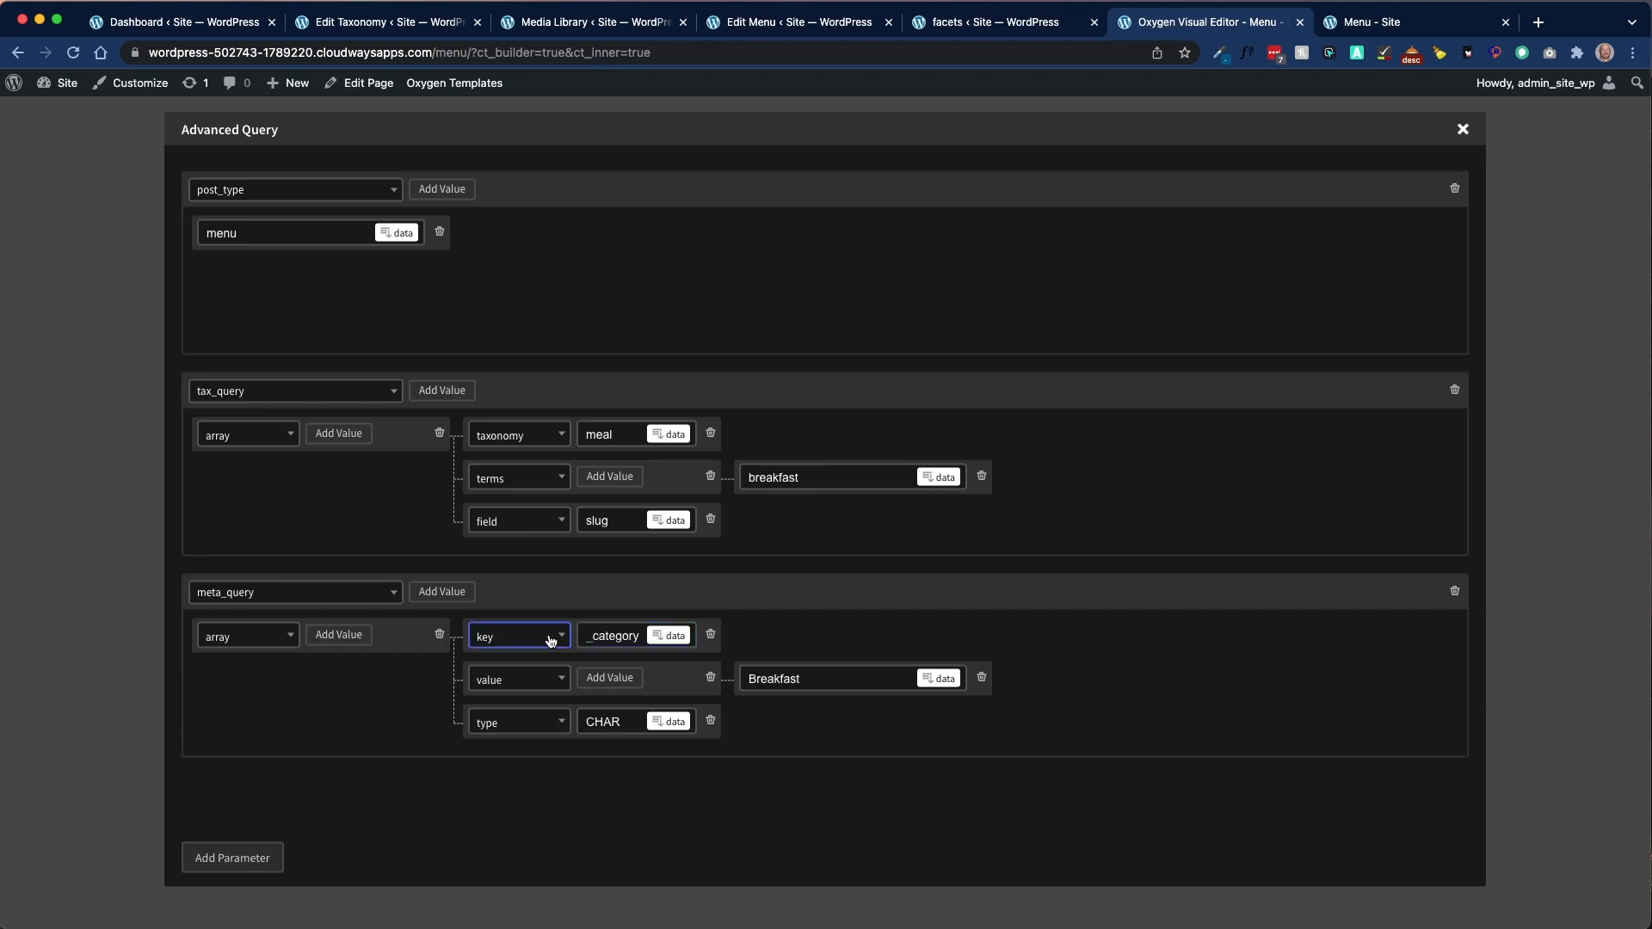
# Step: Compare the meta_query's value entry with the Menu Category options on the Waffle menu item
pyautogui.click(514, 685)
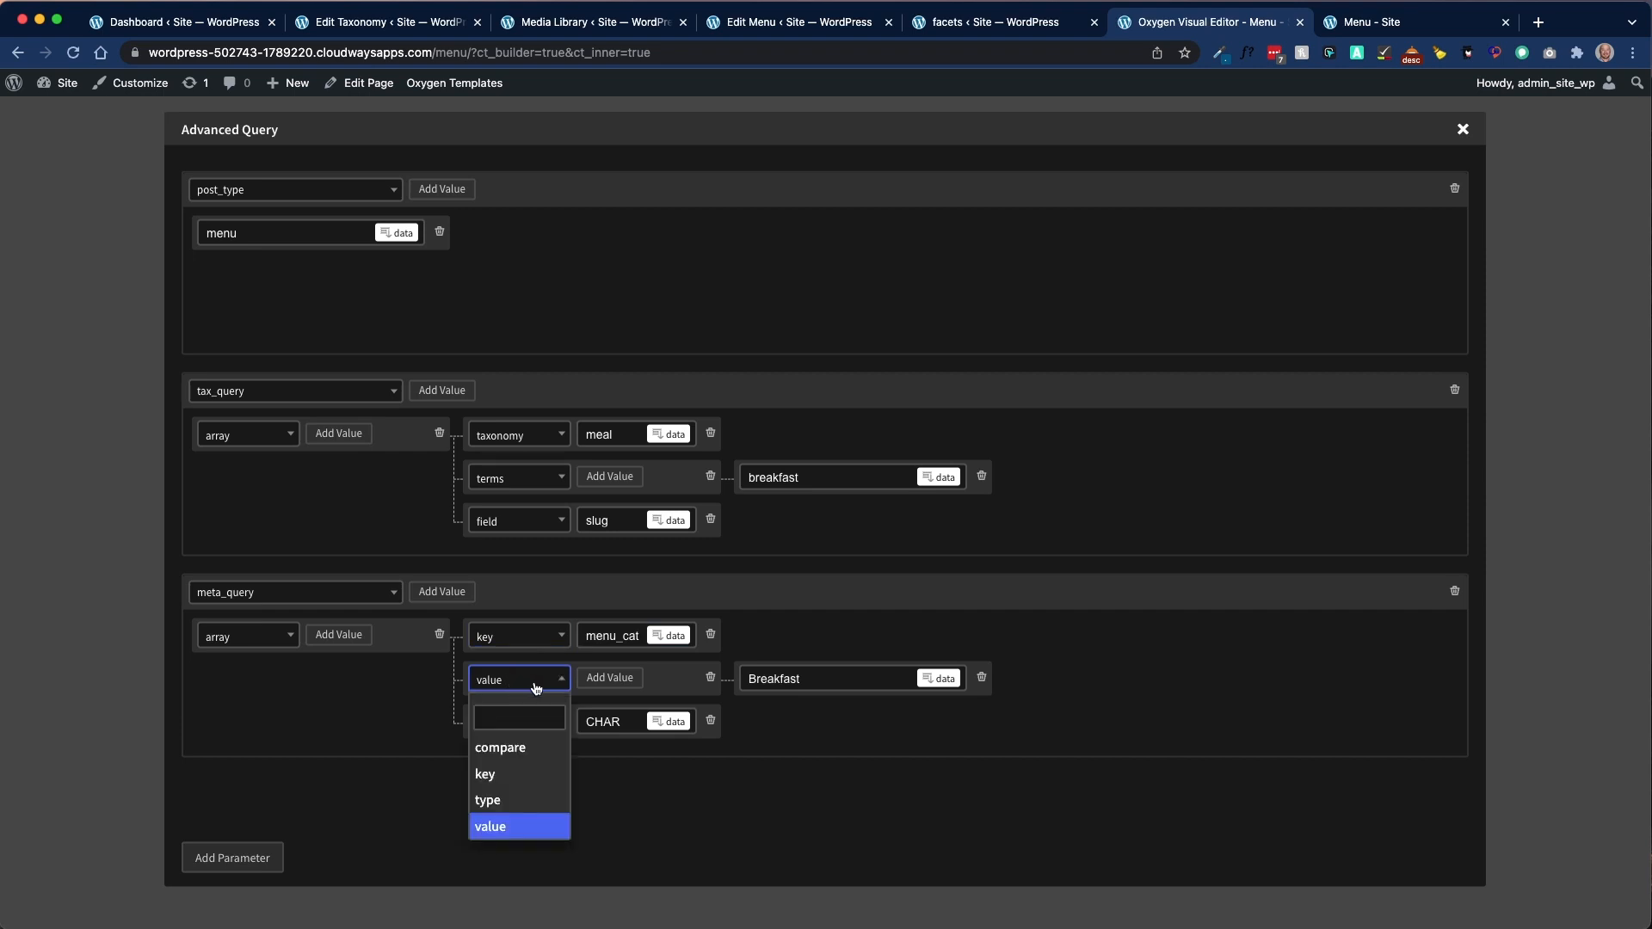
pyautogui.click(821, 638)
pyautogui.click(772, 685)
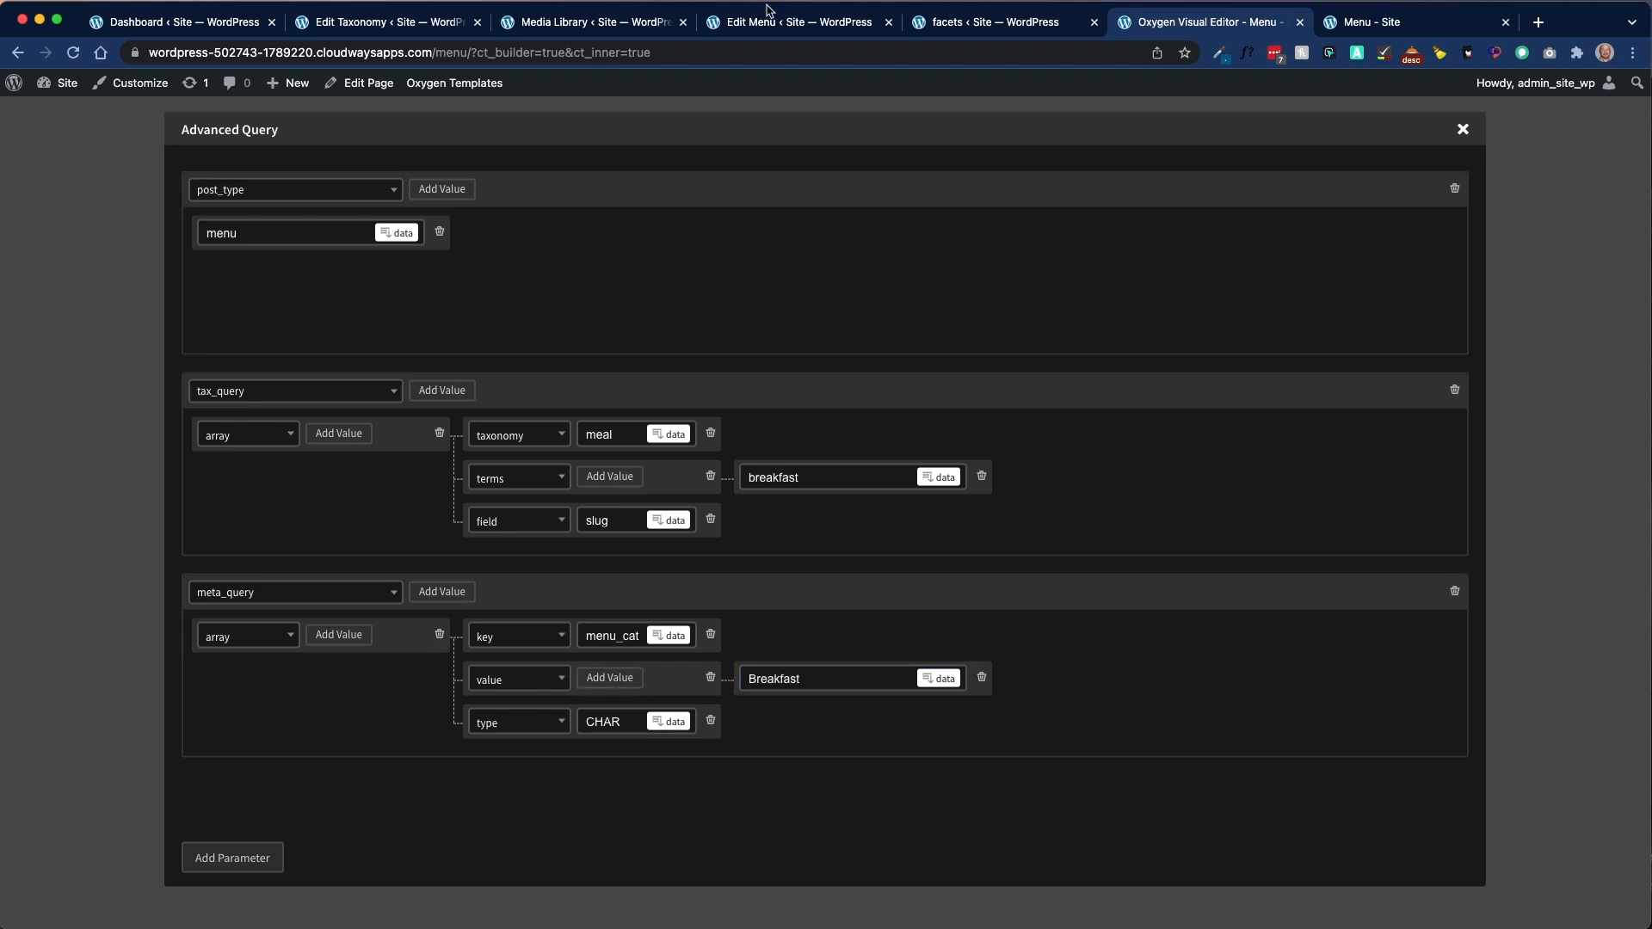
pyautogui.click(800, 22)
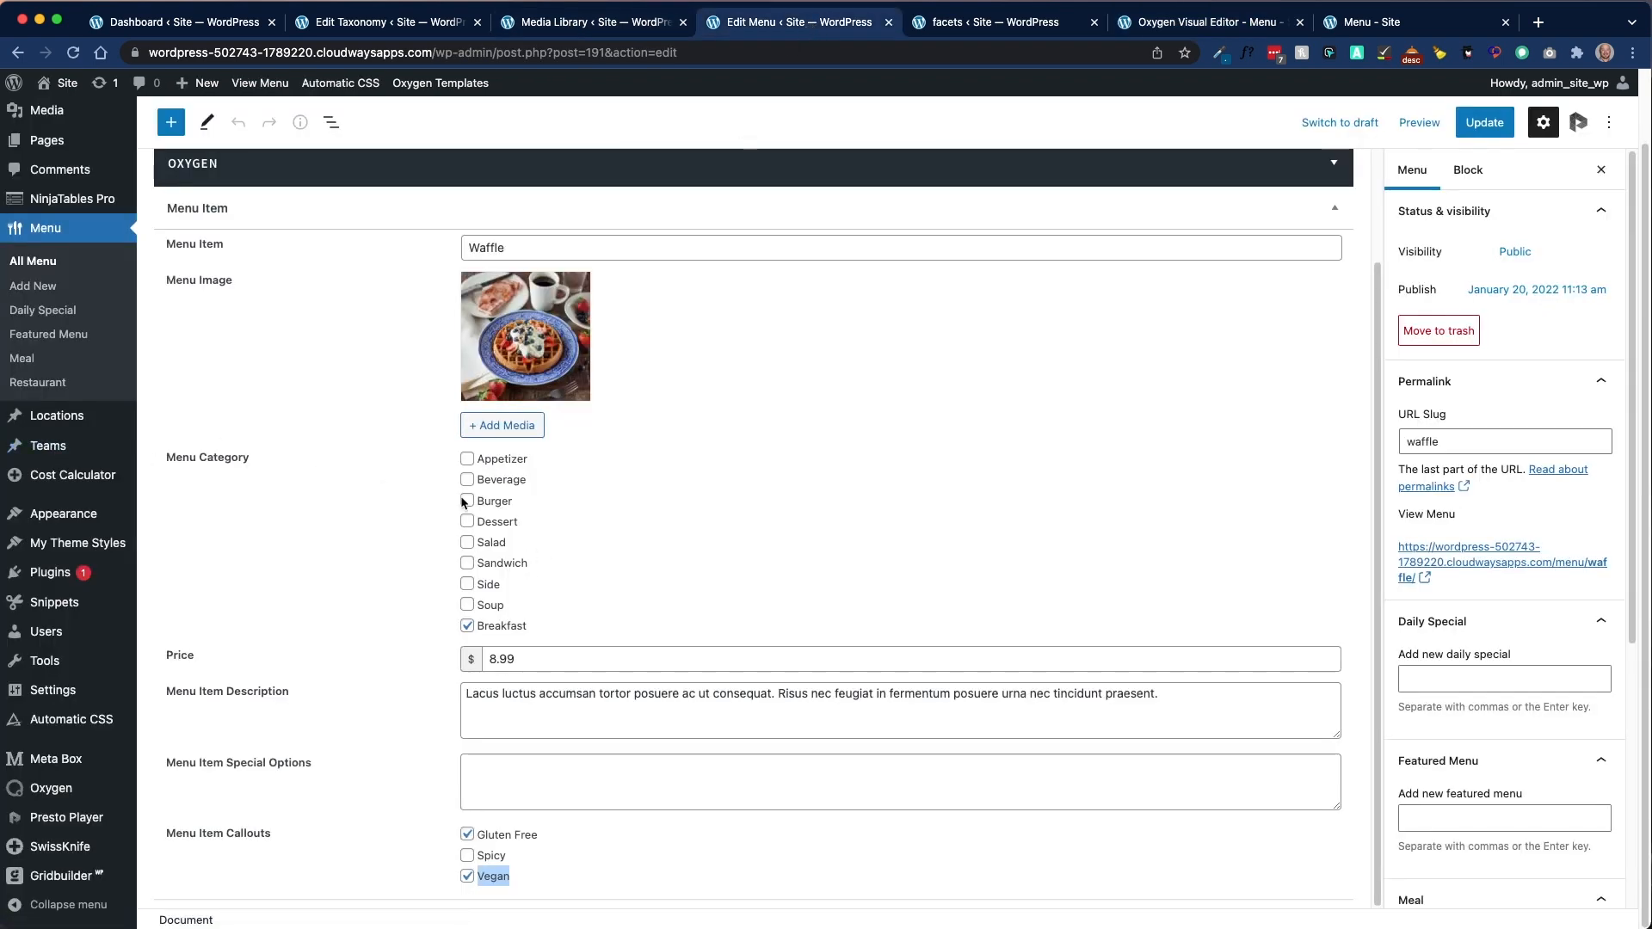
pyautogui.moveTo(533, 634); pyautogui.dragTo(475, 634)
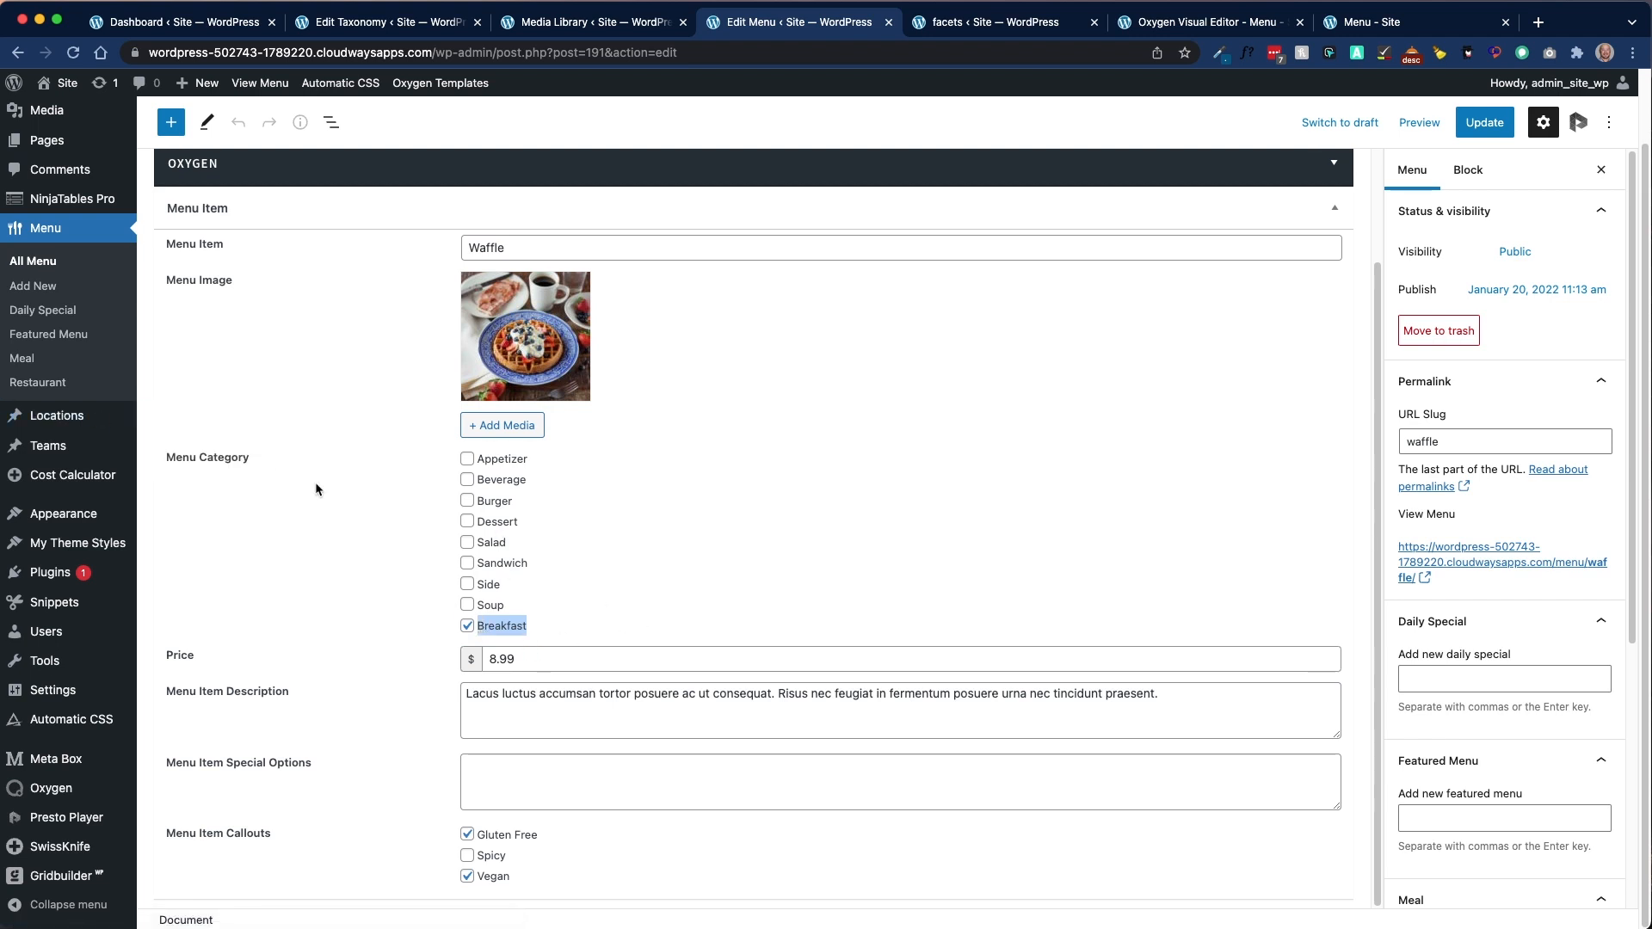
# Step: Open the Menu Item field group in Meta Box to check the Menu Category field's ID against the meta_query key
pyautogui.click(1153, 31)
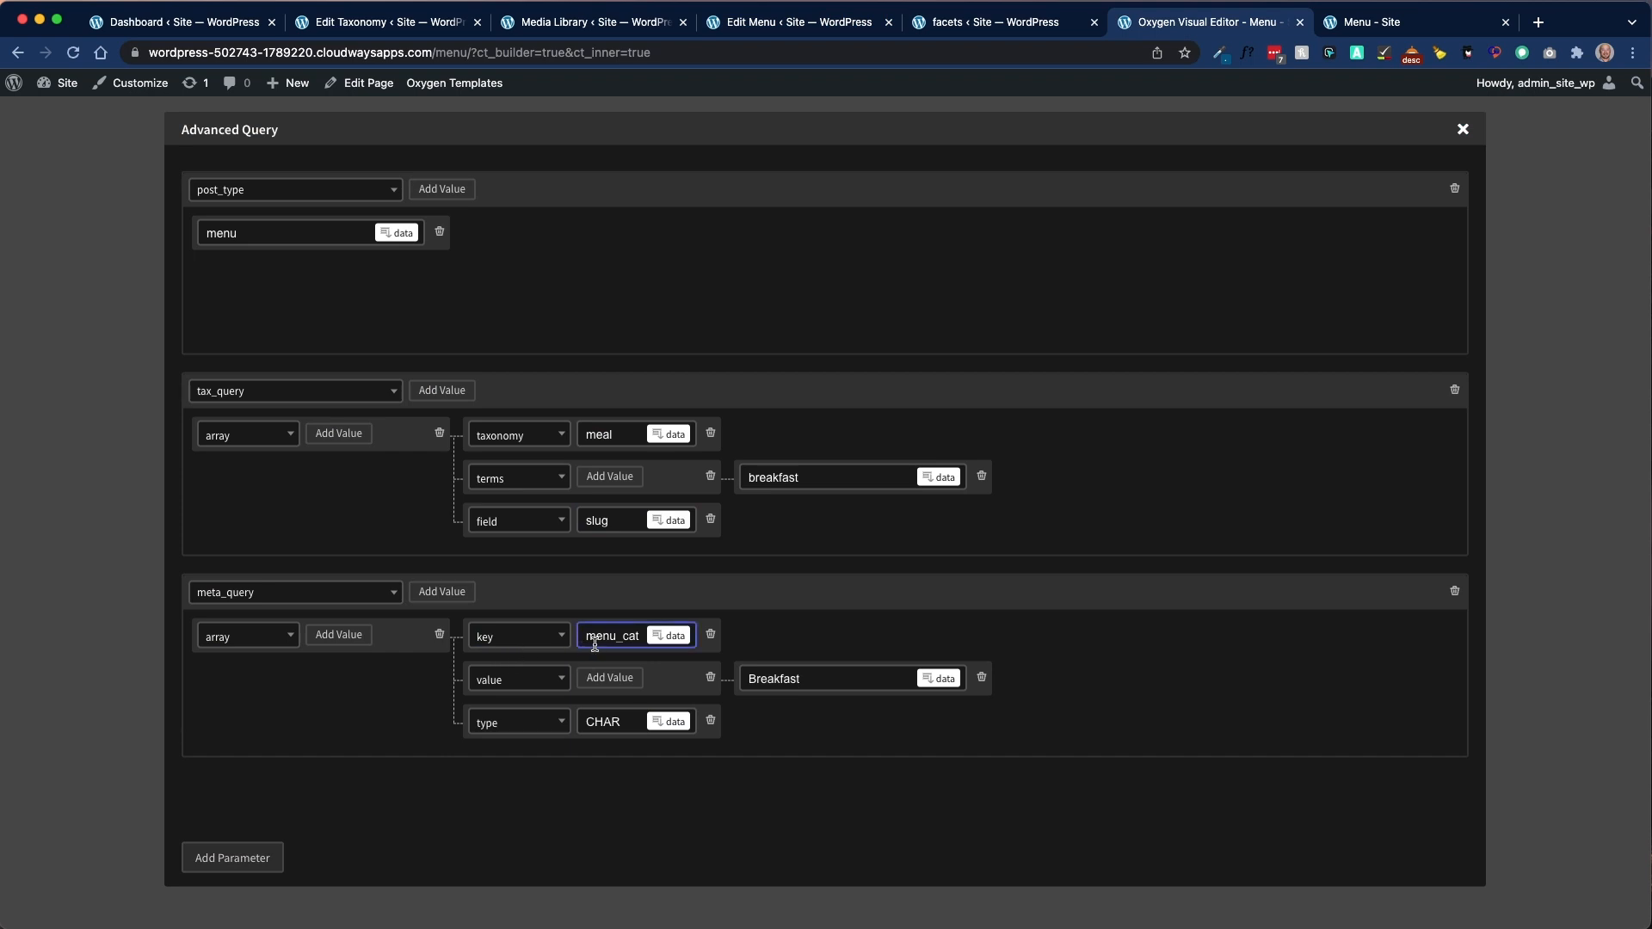
pyautogui.click(339, 21)
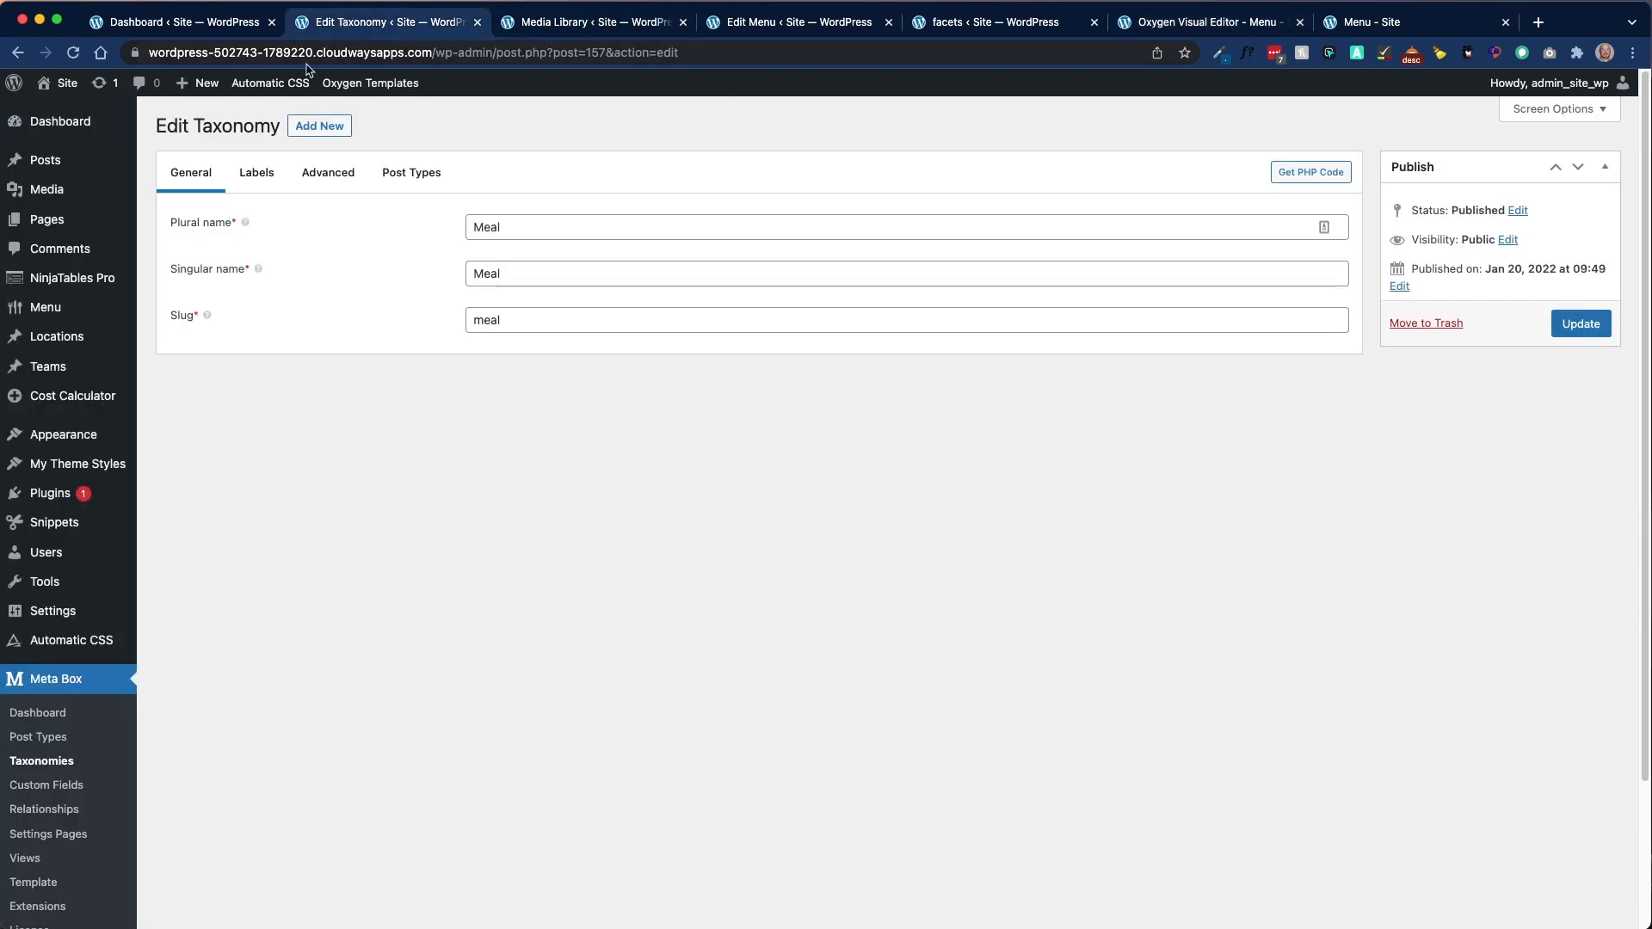
pyautogui.click(53, 788)
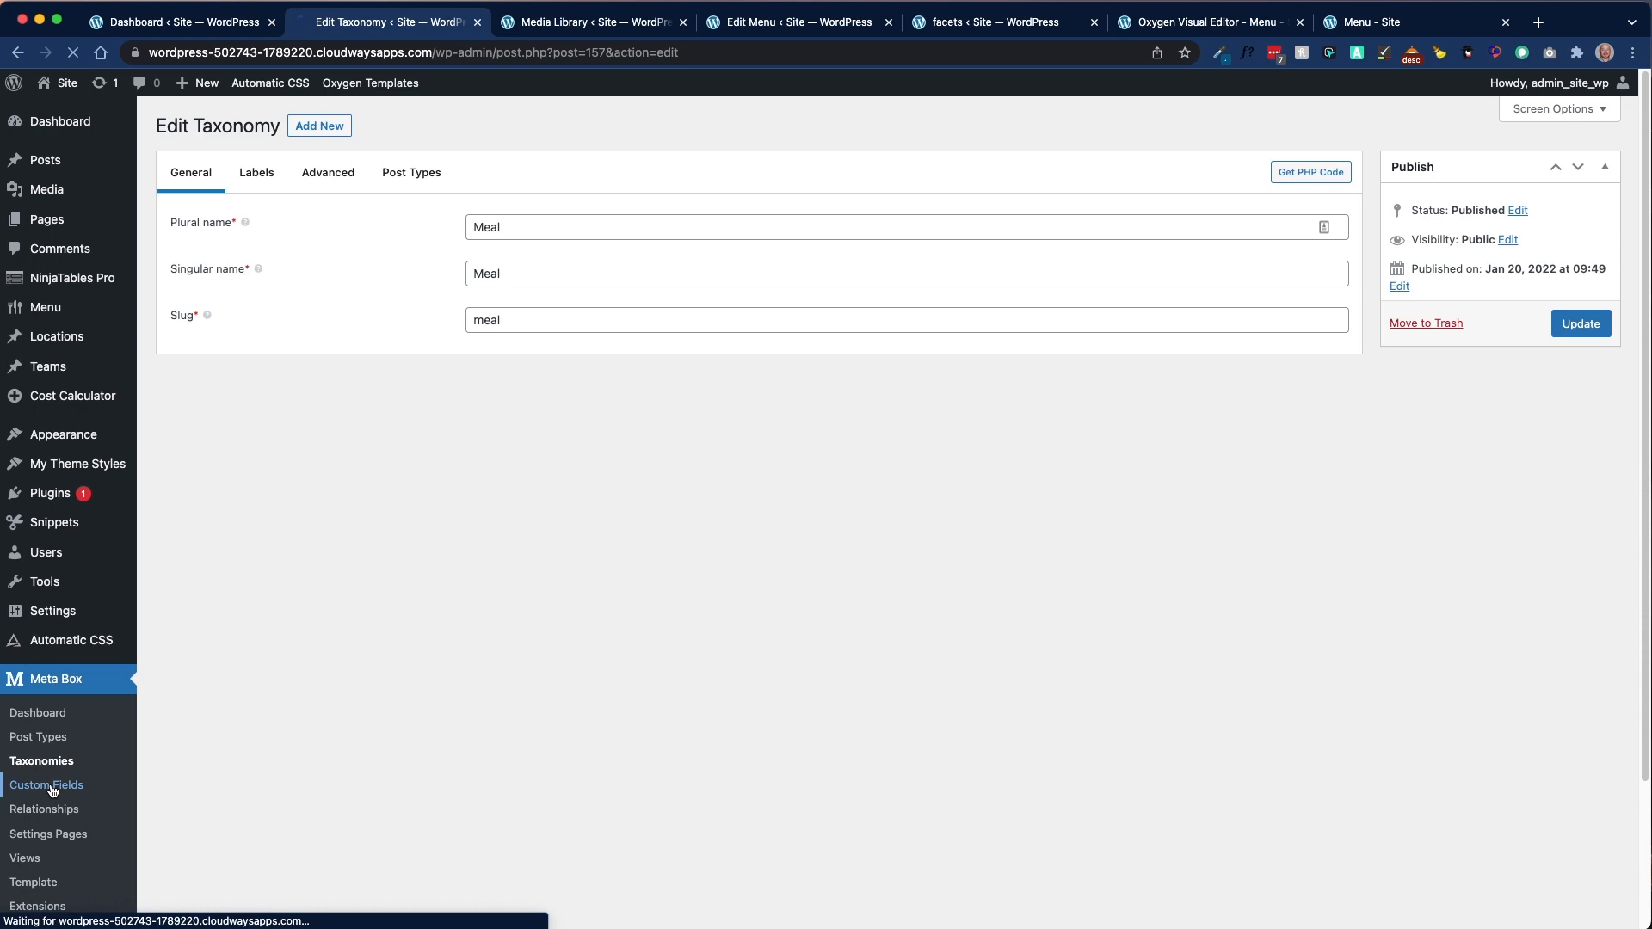
pyautogui.click(228, 258)
pyautogui.scroll(-5, 456, 357)
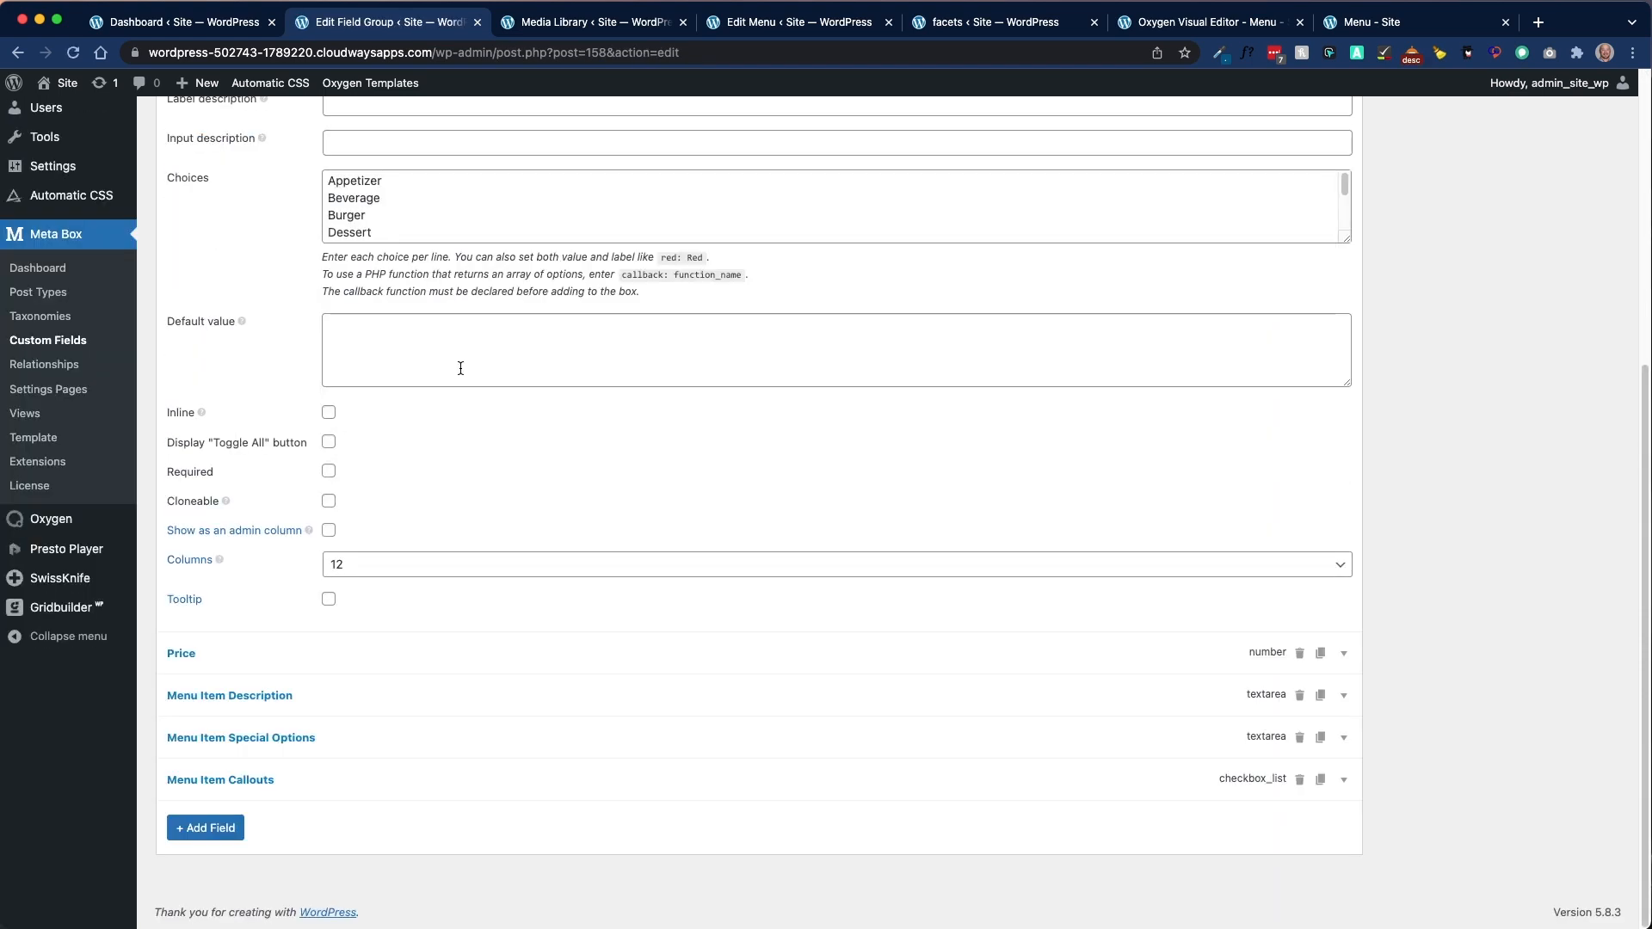
pyautogui.scroll(5, 329, 410)
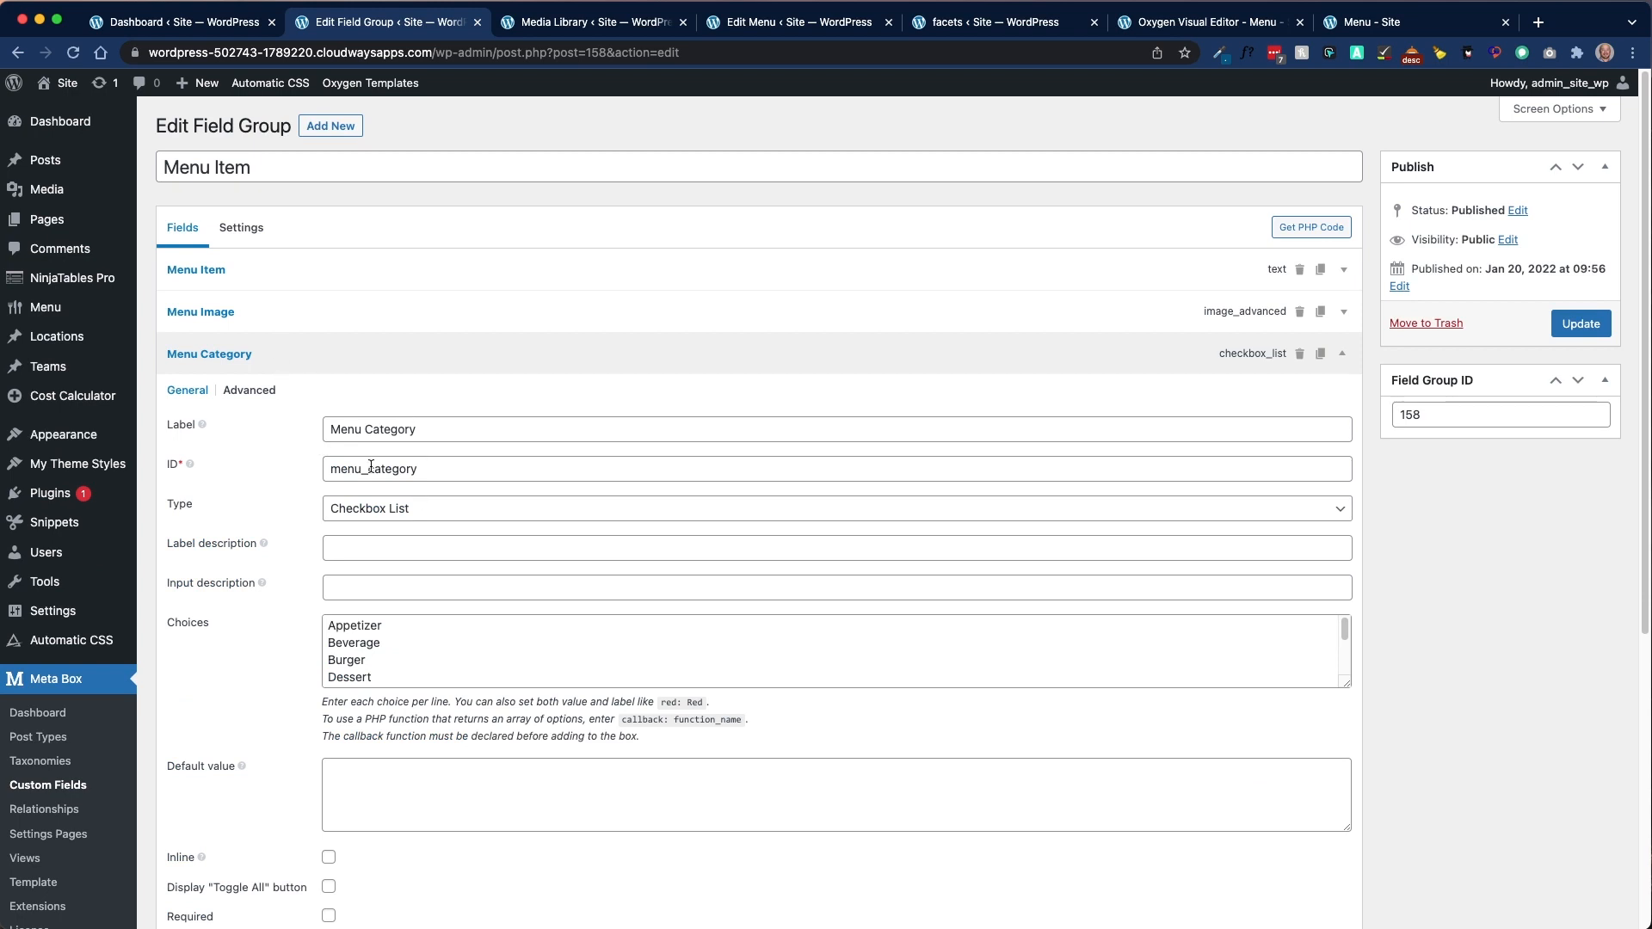
pyautogui.moveTo(470, 479); pyautogui.dragTo(325, 471)
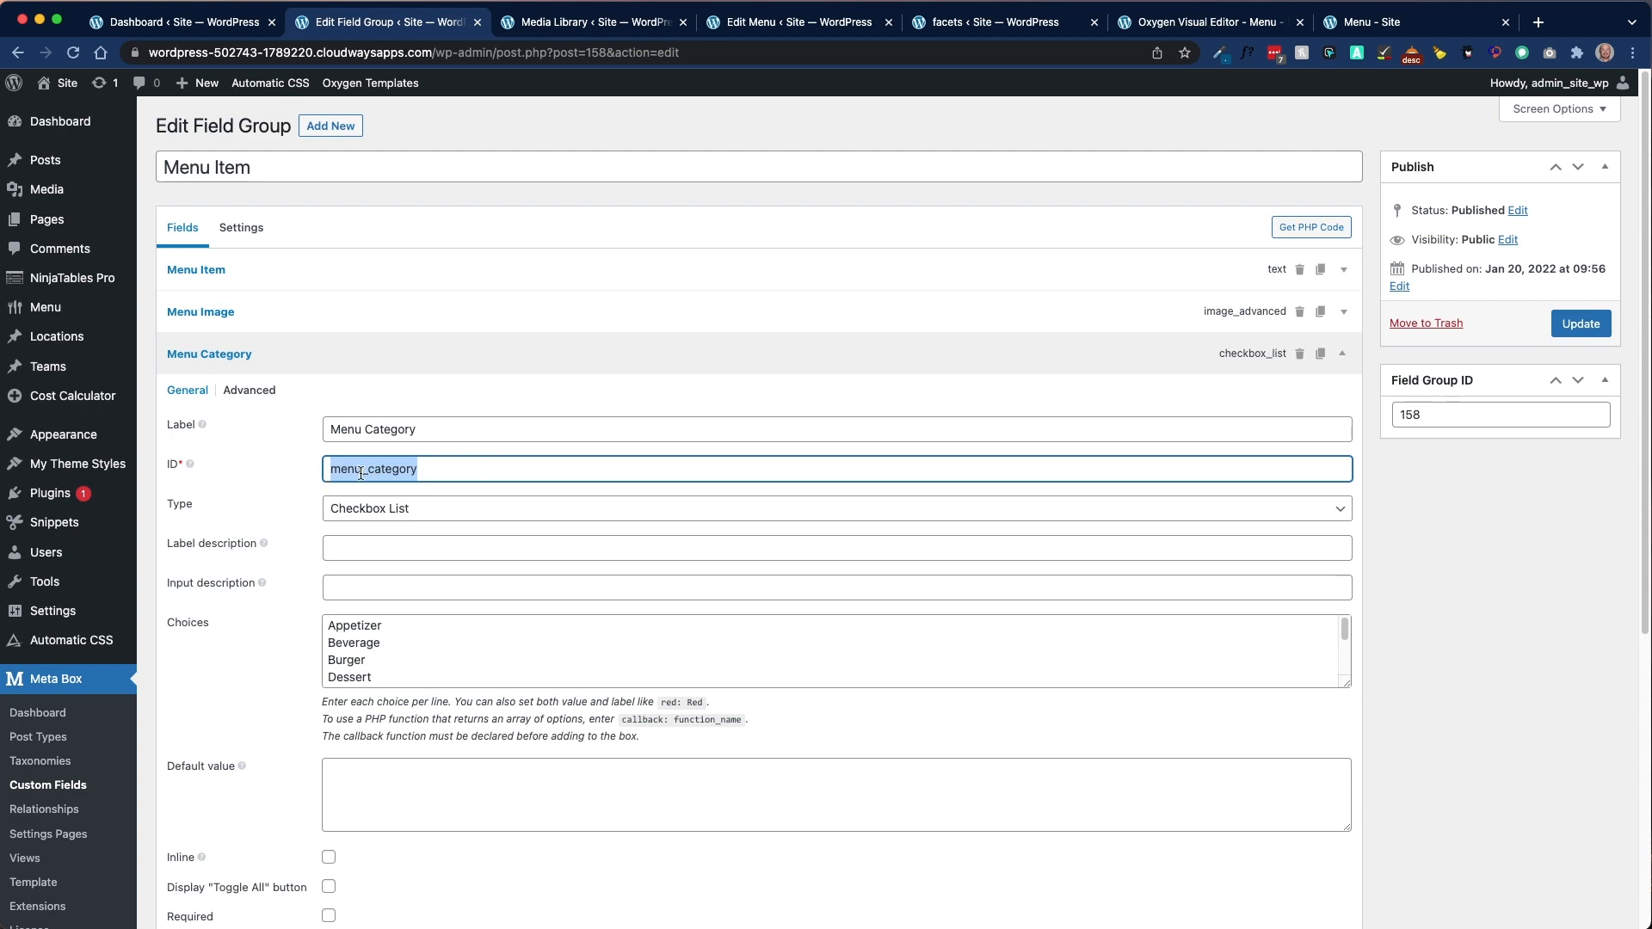
# Step: Check the Menu Category field's list of choices for the category used as the meta_query value
pyautogui.click(1182, 19)
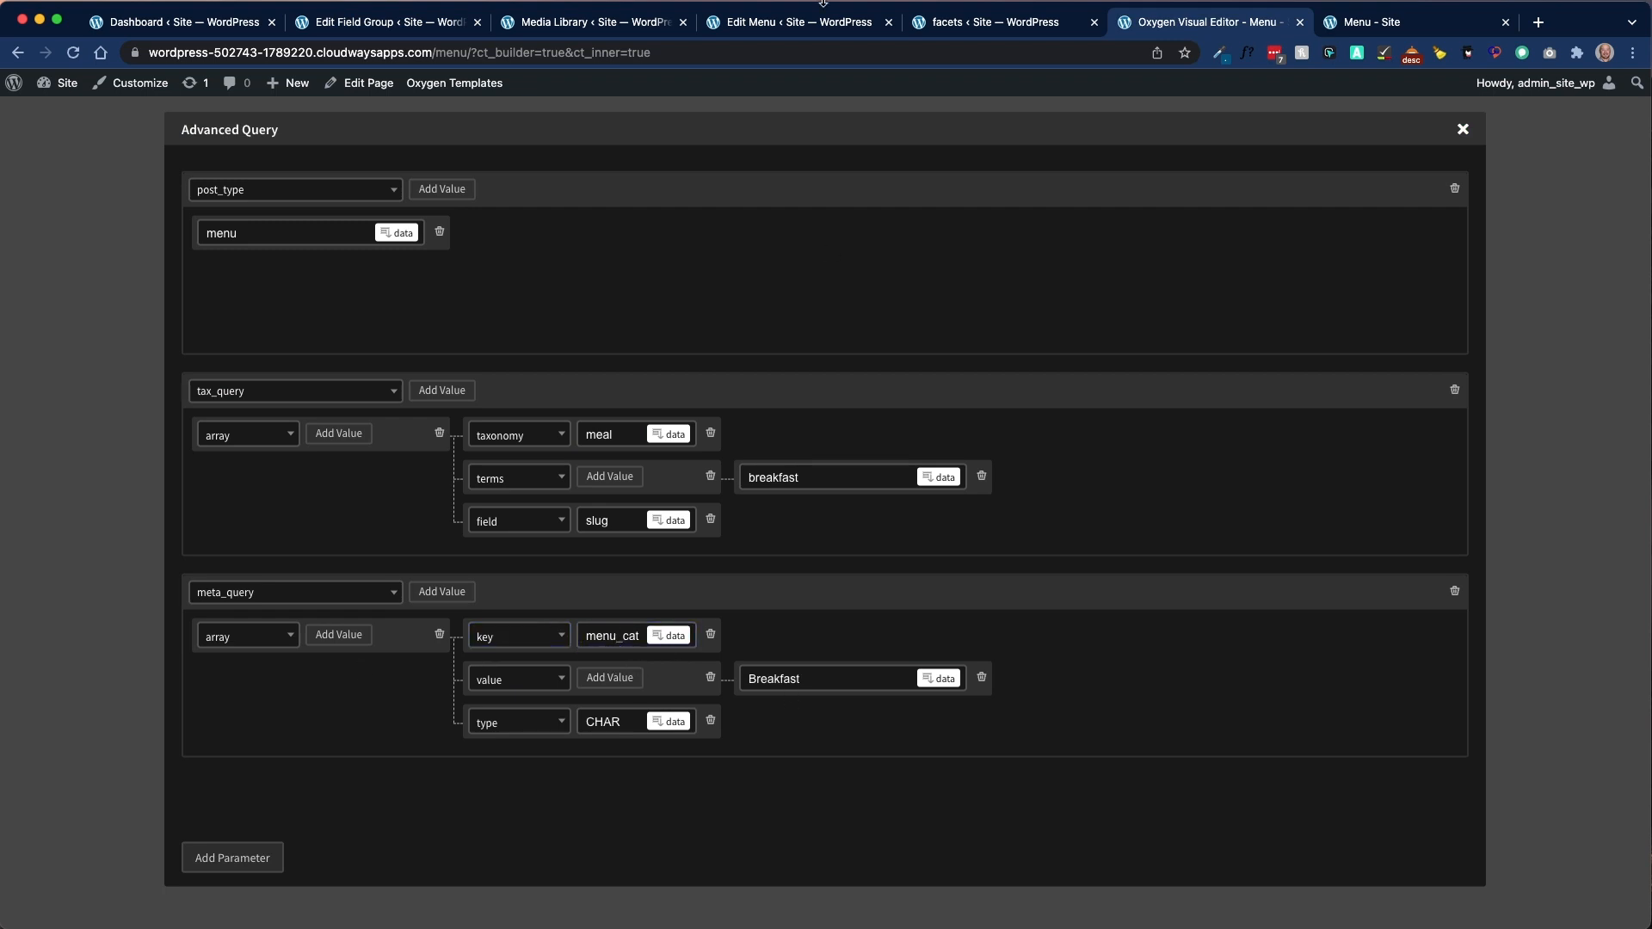
pyautogui.click(798, 21)
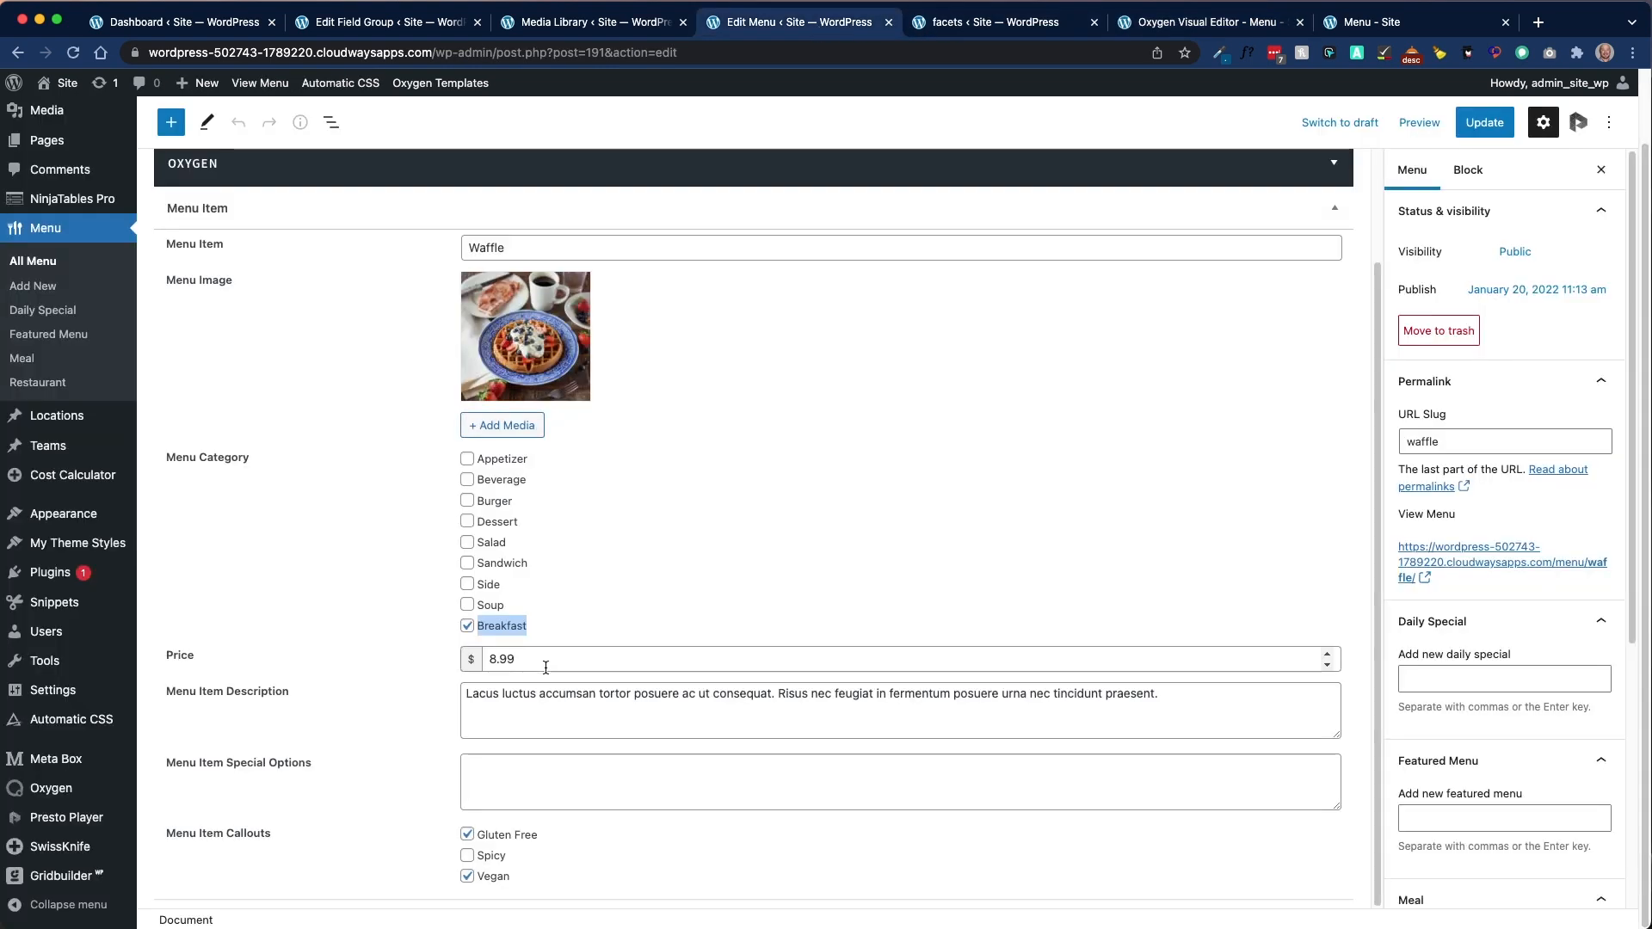
pyautogui.click(396, 30)
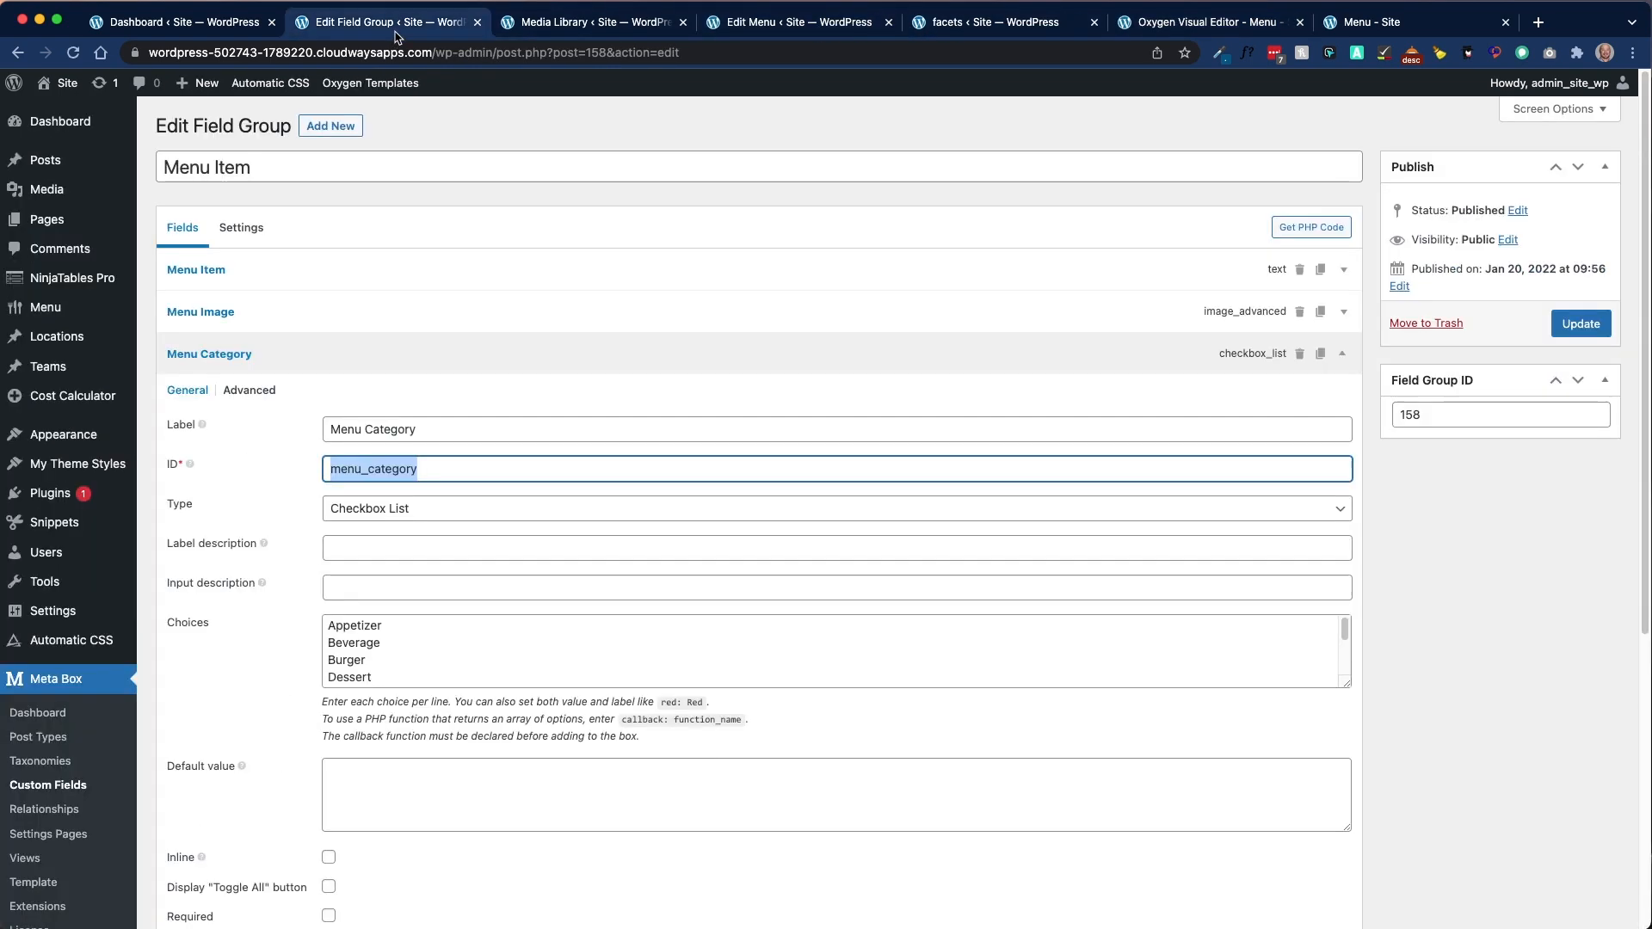
pyautogui.scroll(-2, 386, 657)
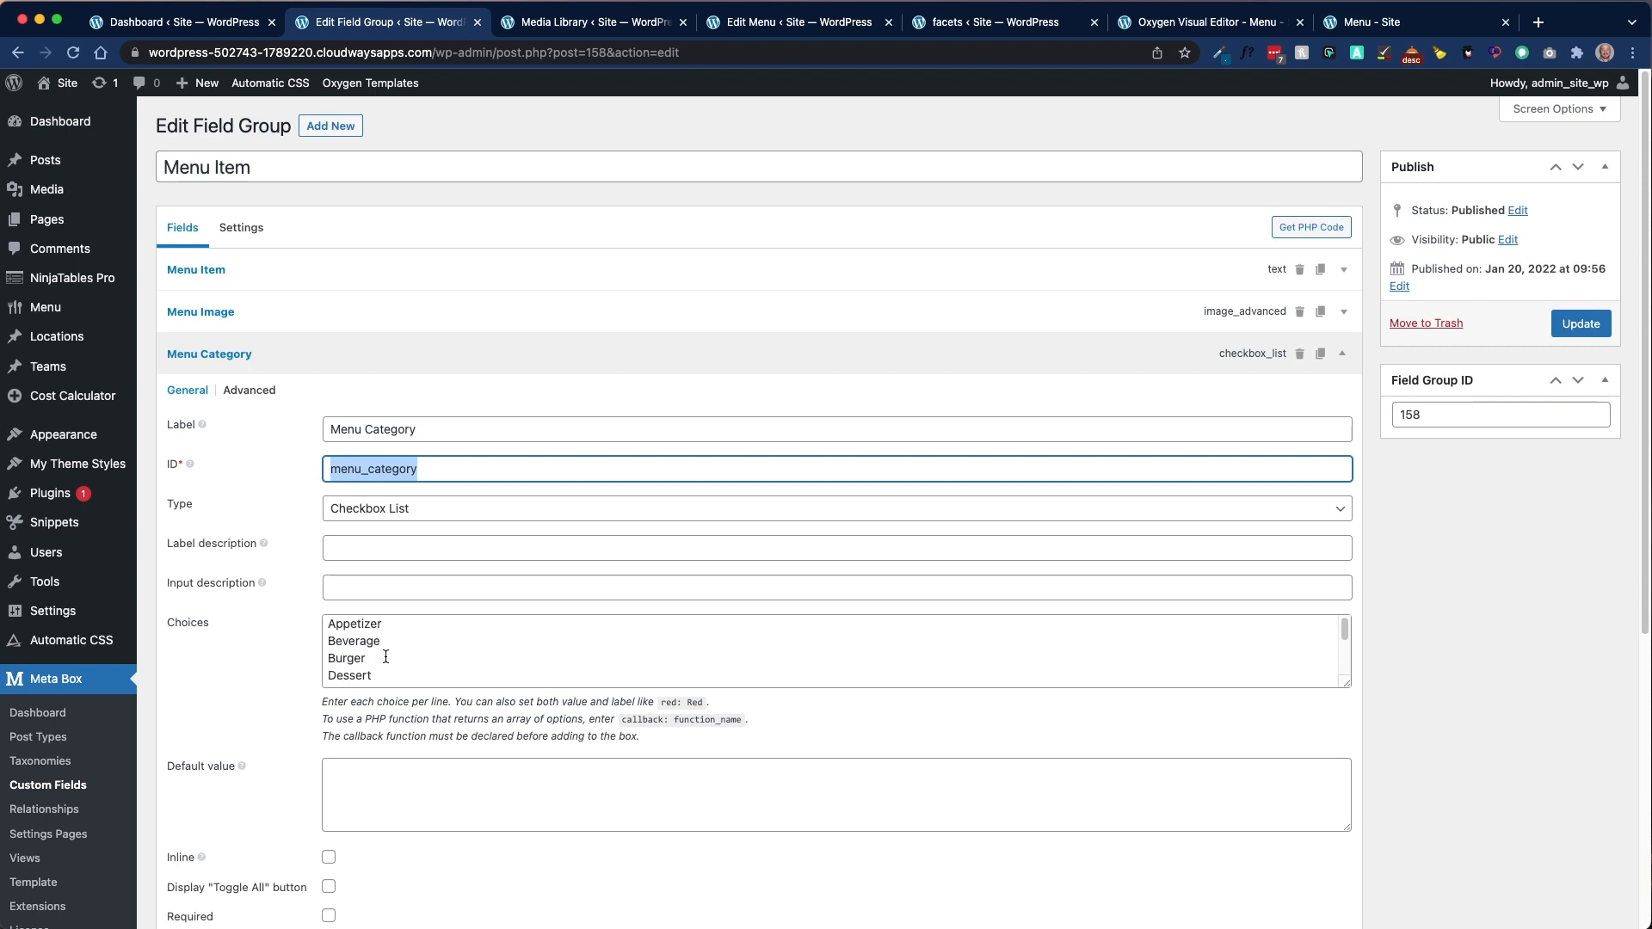
pyautogui.scroll(-5, 385, 656)
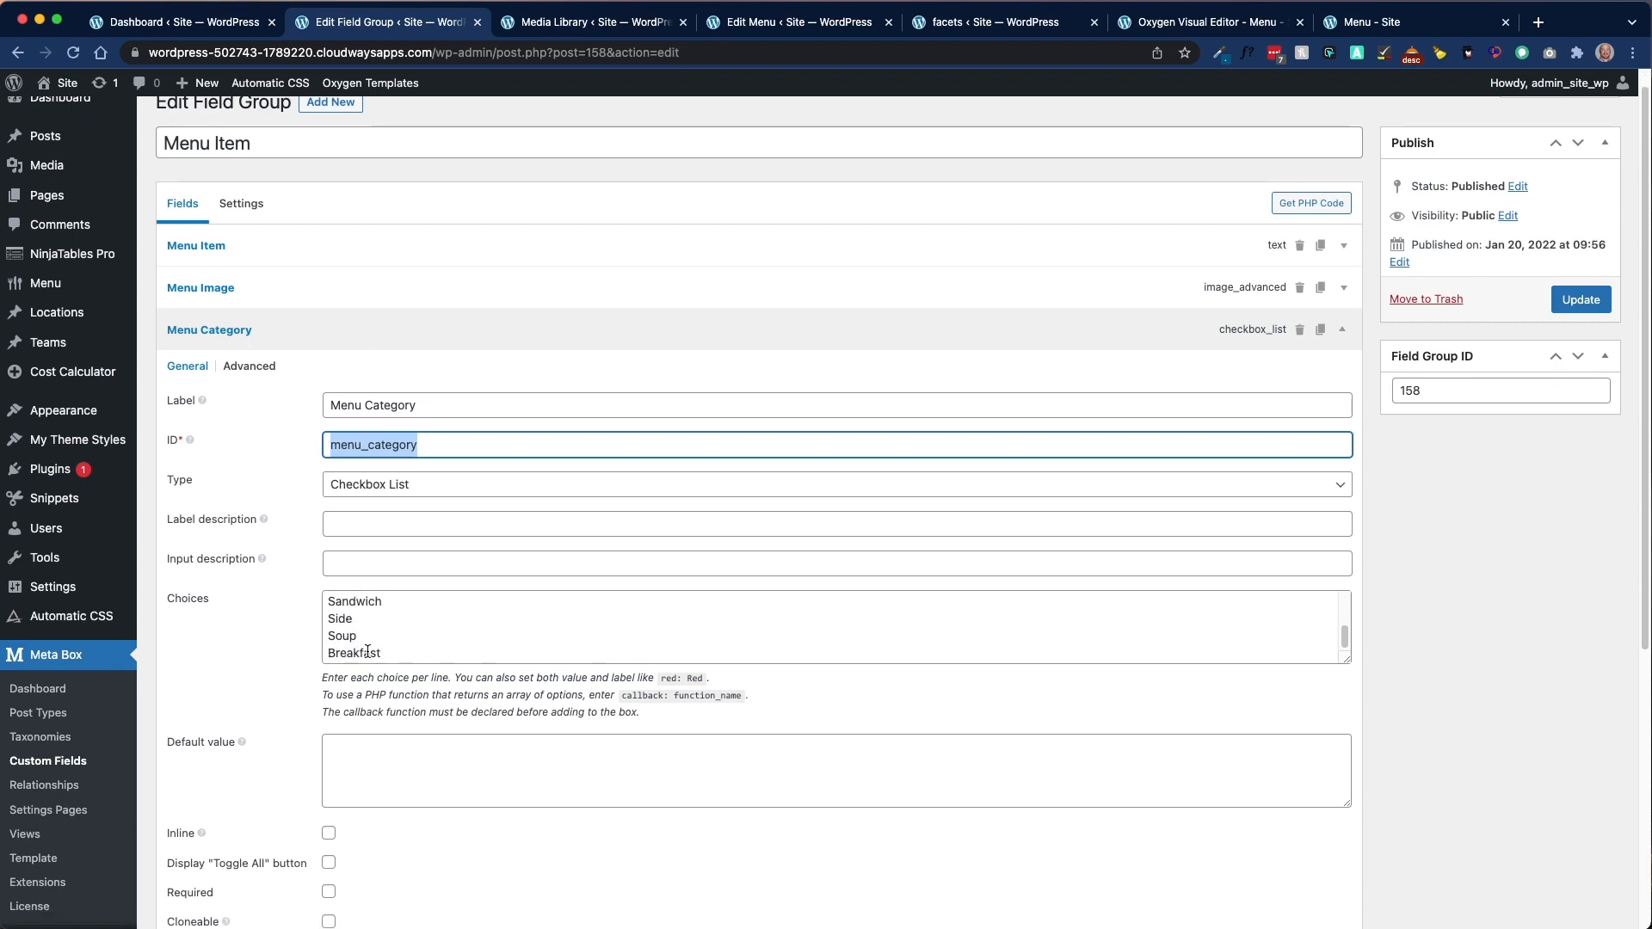
# Step: Return to the Advanced Query and review the meta_query's type entry alongside its value
pyautogui.click(1176, 26)
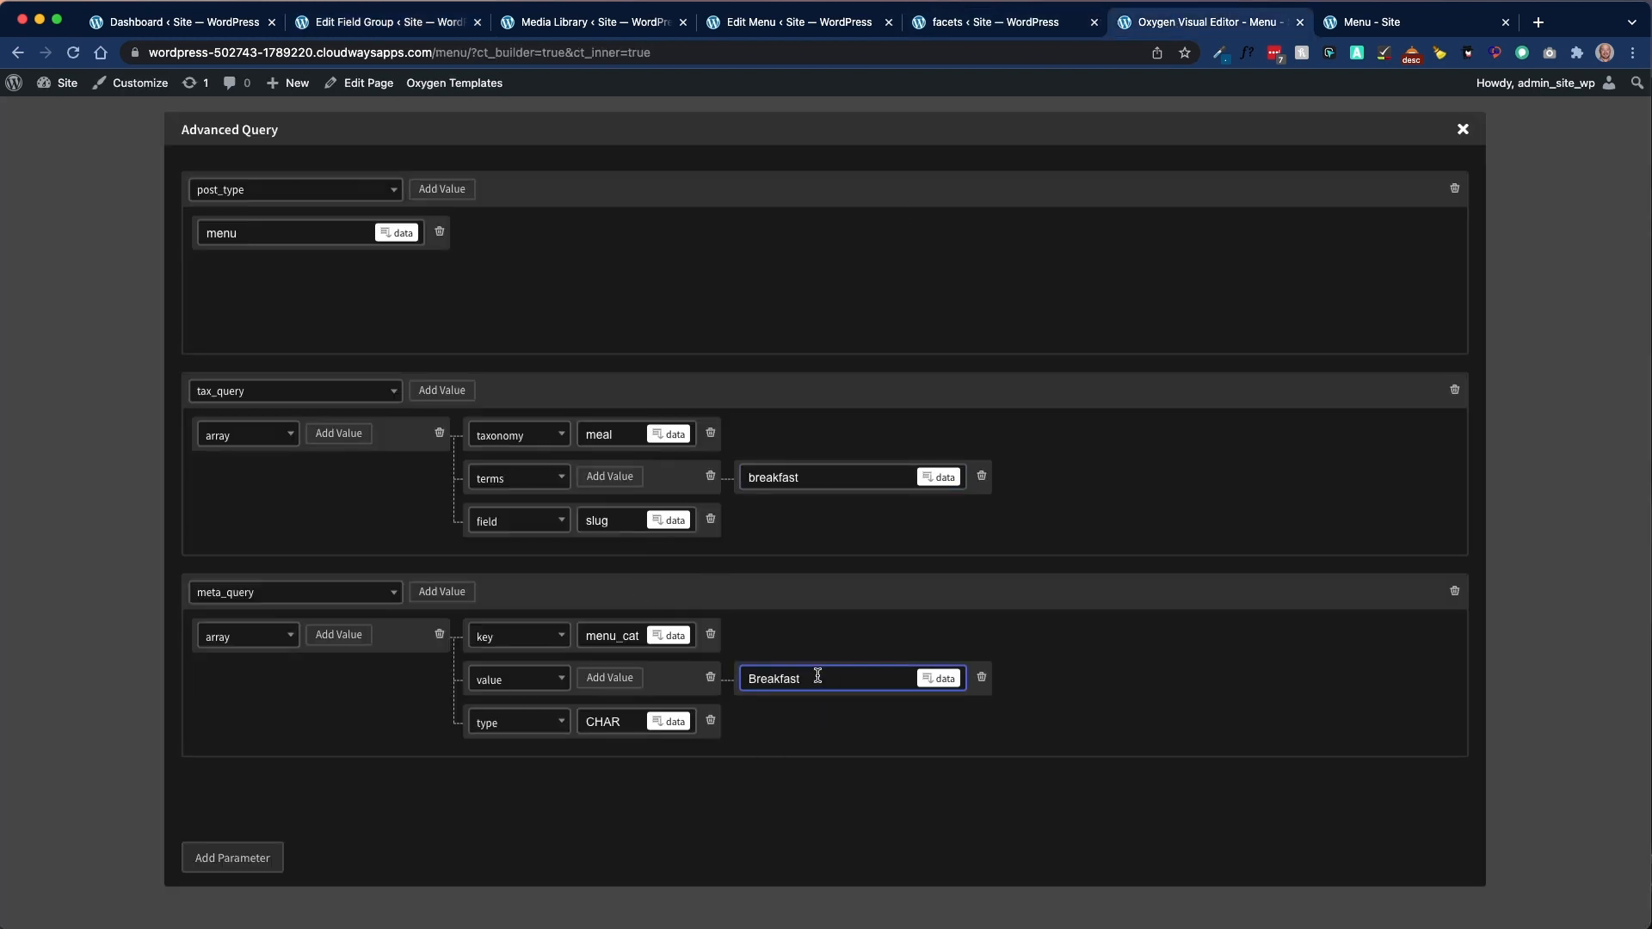
pyautogui.click(519, 733)
pyautogui.click(529, 733)
pyautogui.click(618, 724)
pyautogui.moveTo(625, 725); pyautogui.dragTo(585, 725)
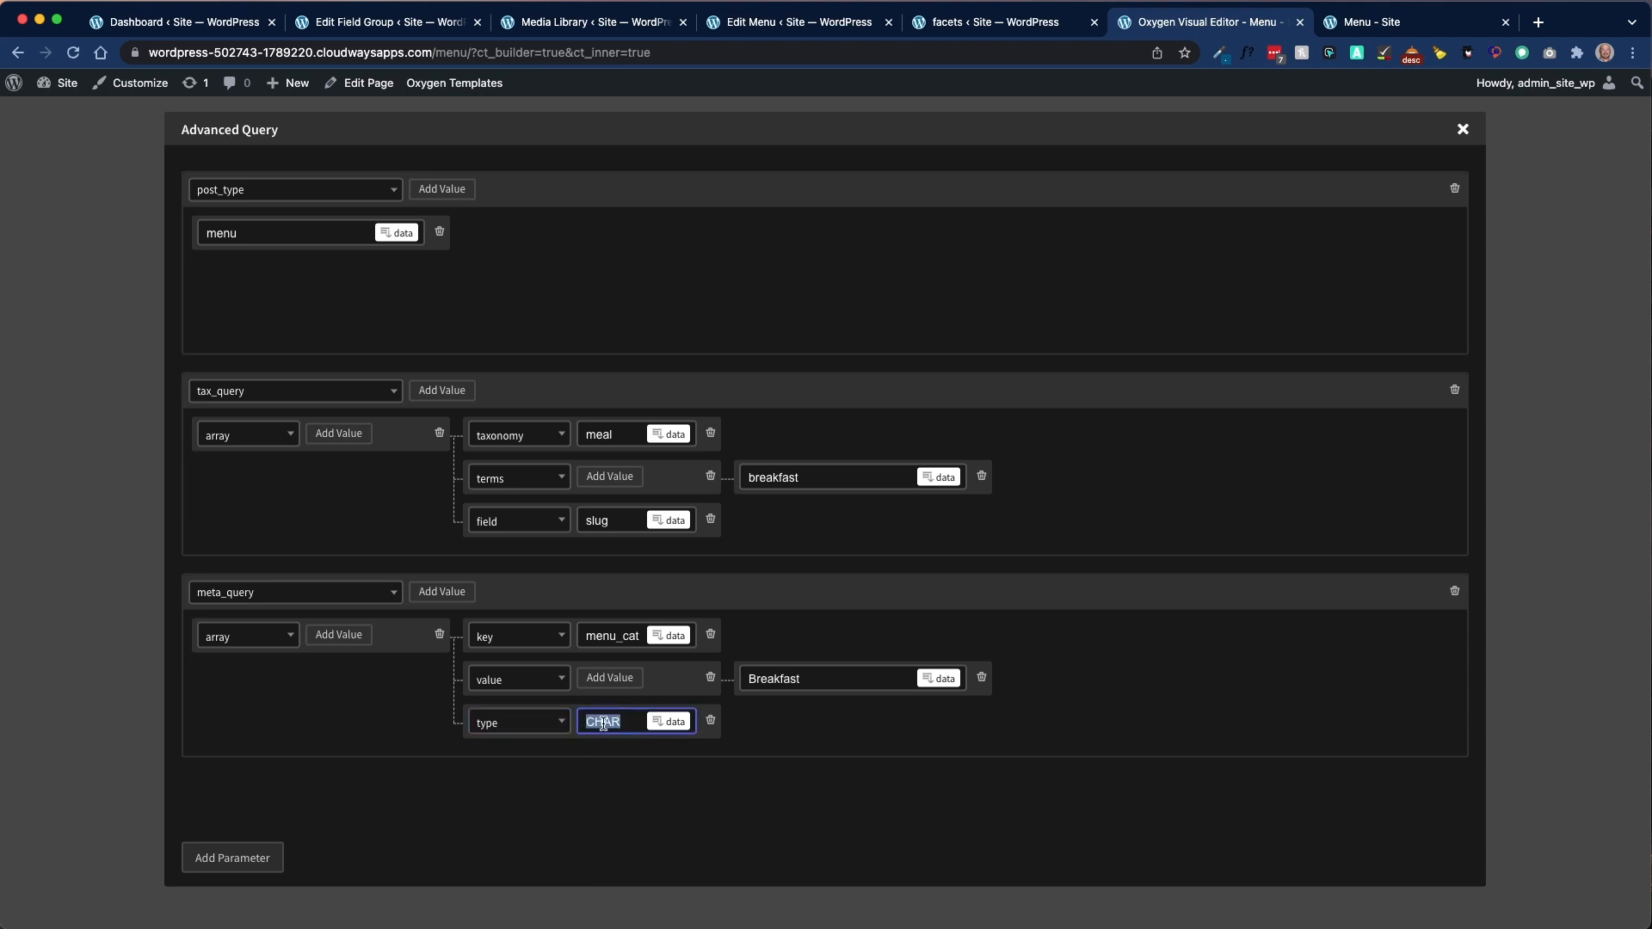
pyautogui.click(625, 723)
pyautogui.click(818, 675)
pyautogui.click(602, 723)
pyautogui.click(617, 701)
# Step: Close the Advanced Query and apply the query parameters to the Breakfast Repeater
pyautogui.click(1463, 131)
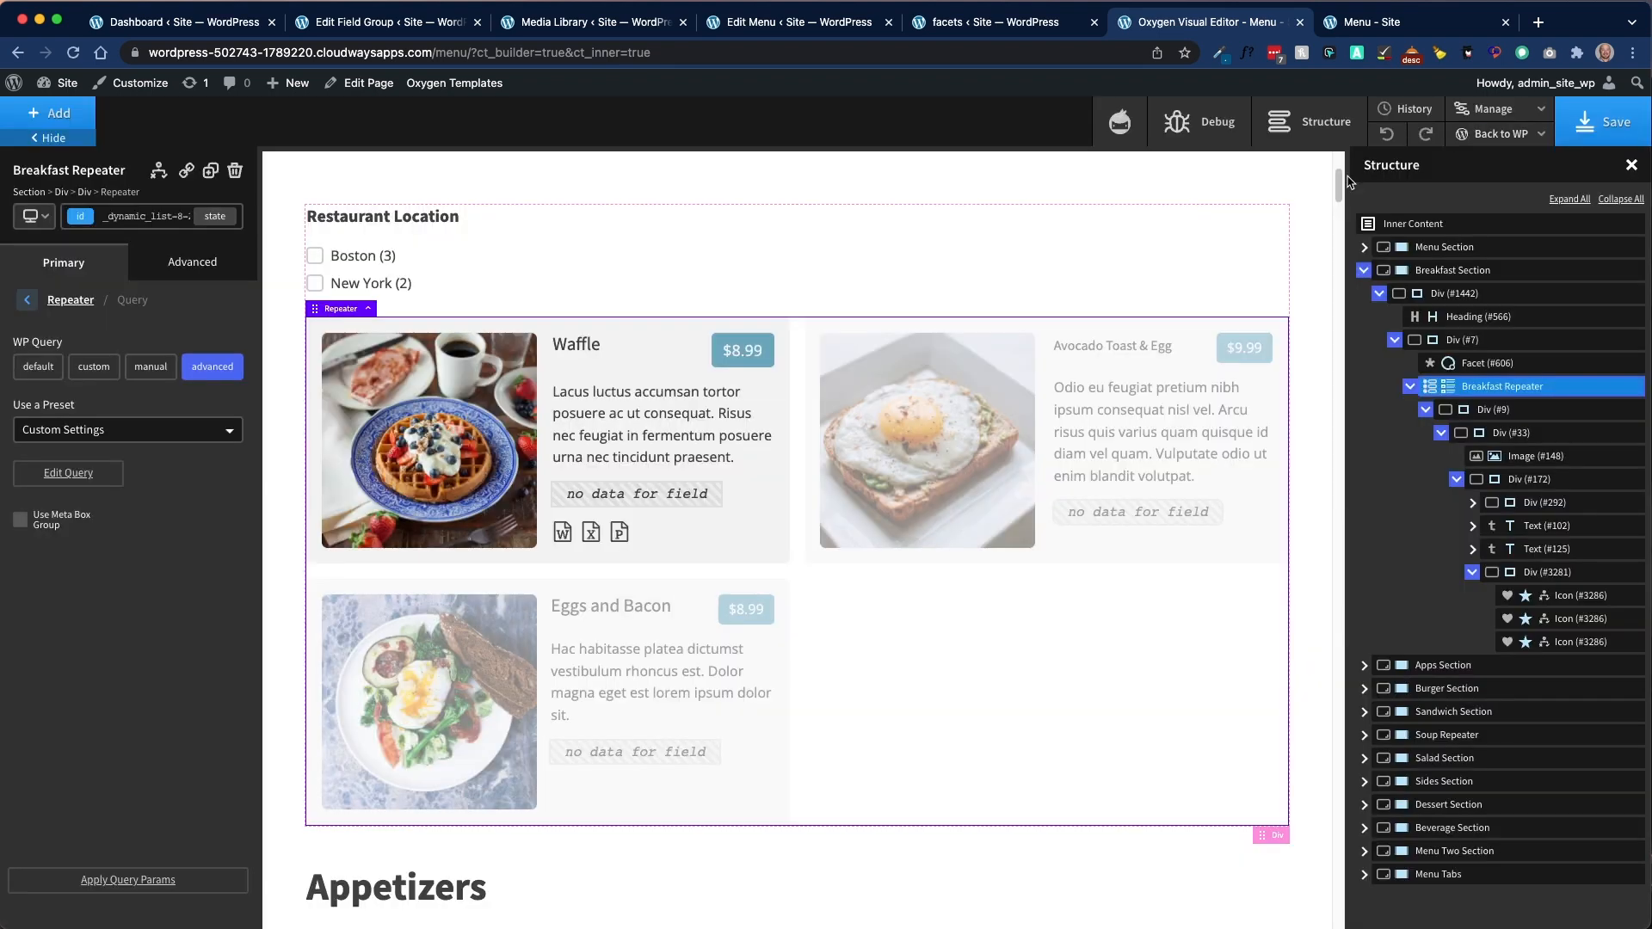
pyautogui.click(196, 880)
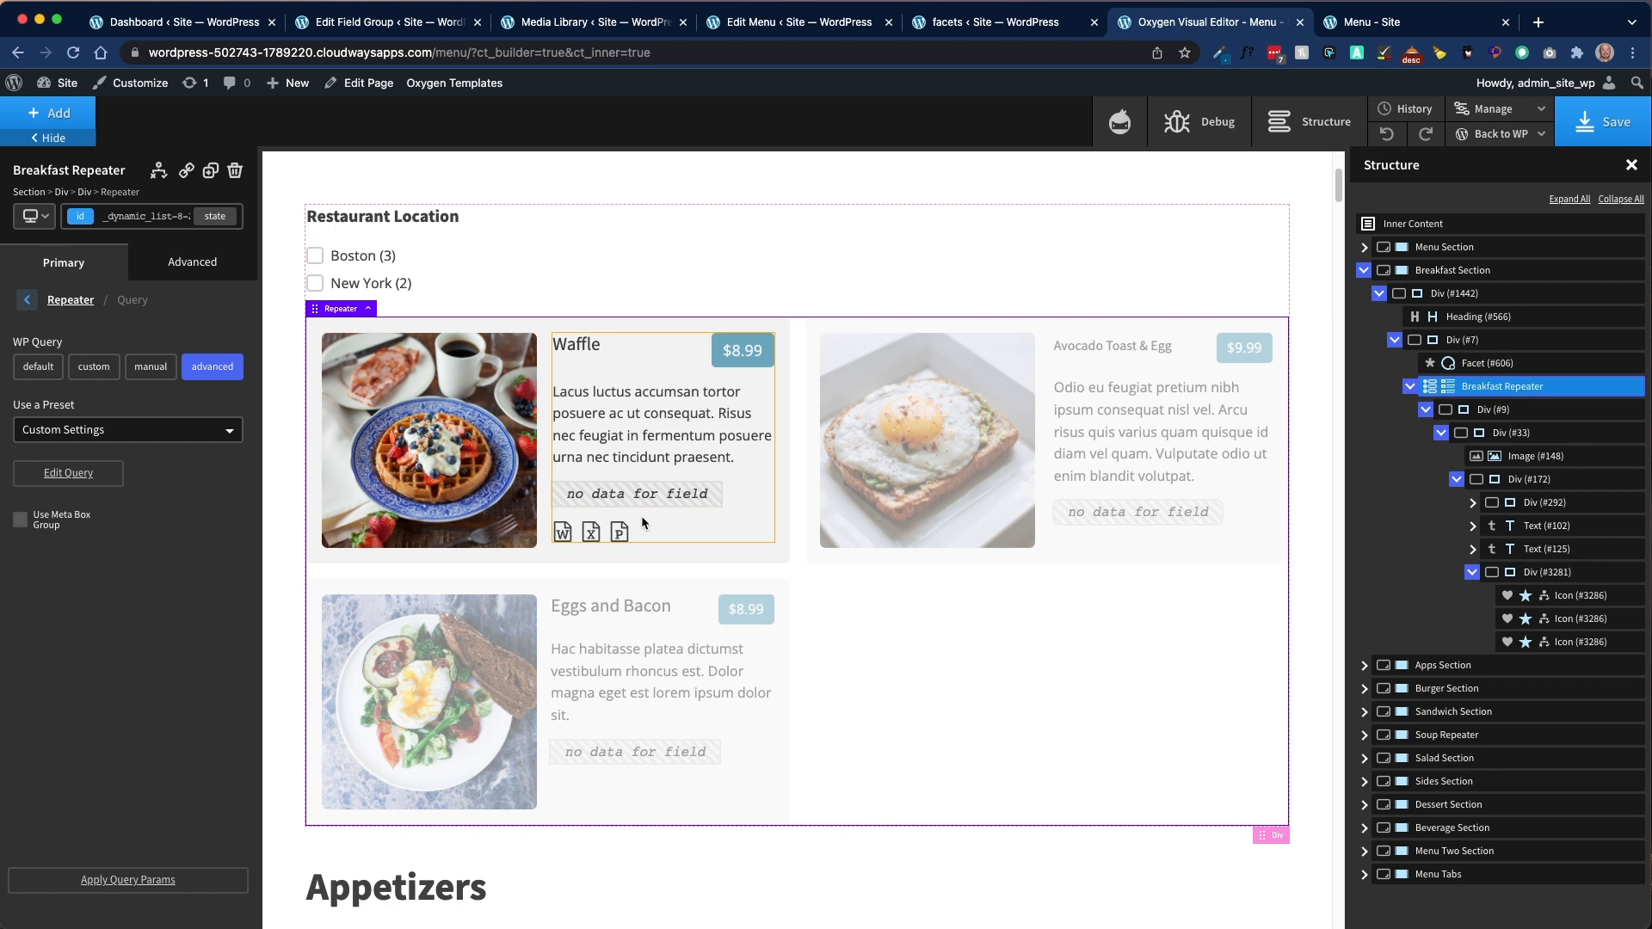
# Step: Enter "This is a test" as the Waffle menu item's special options and update the post
pyautogui.click(781, 26)
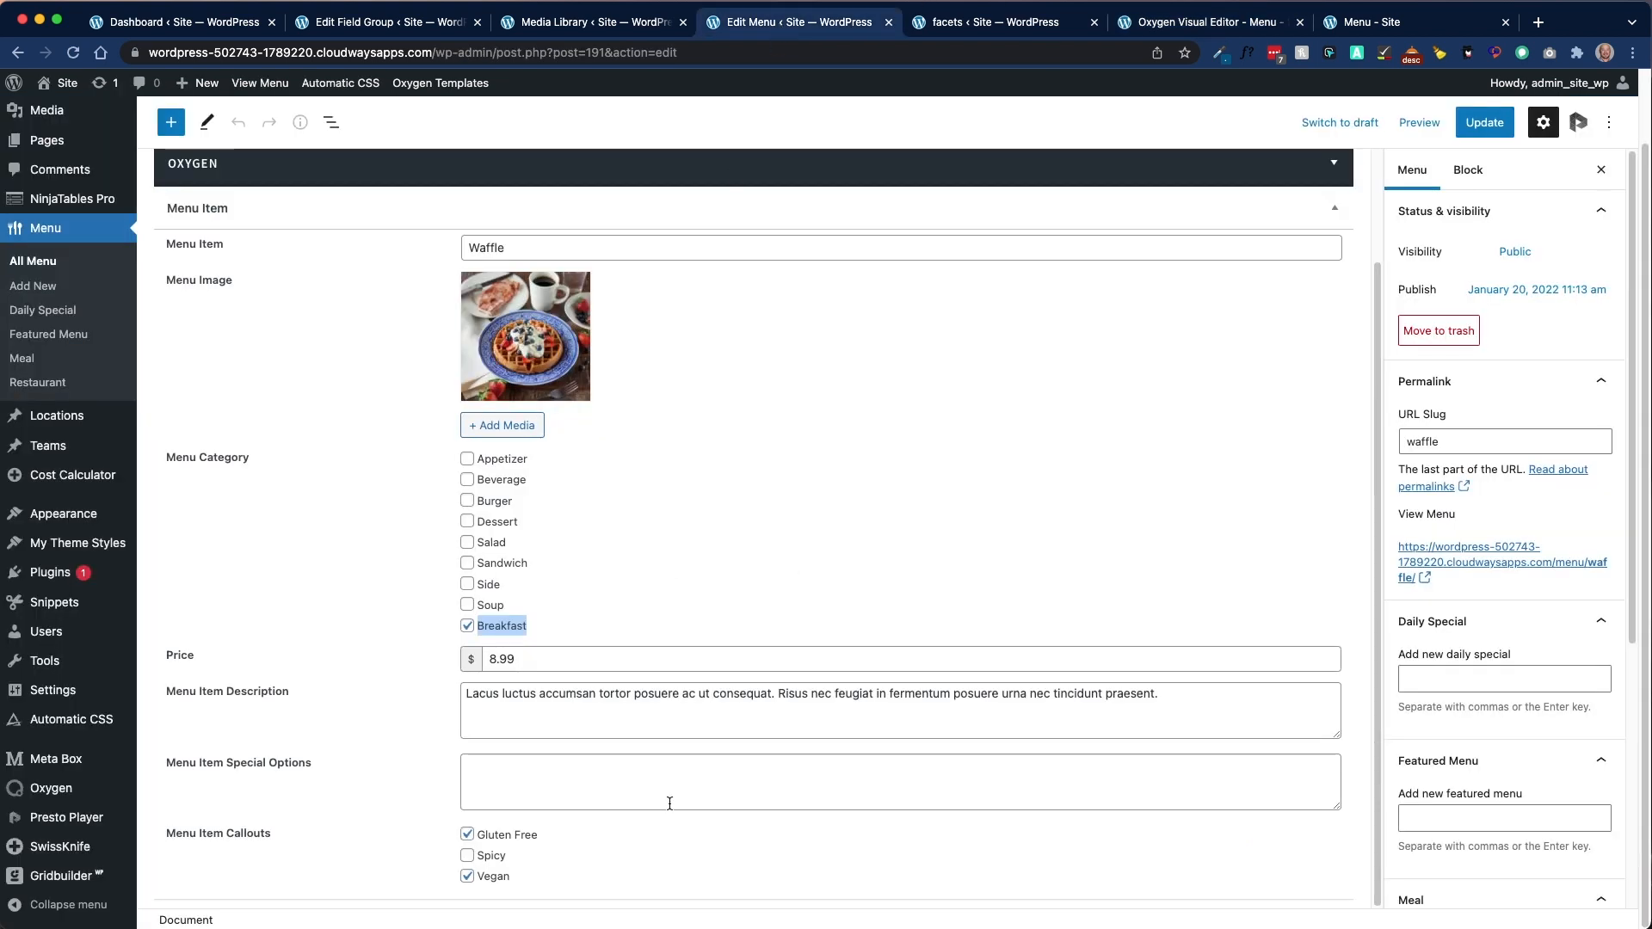
pyautogui.click(617, 766)
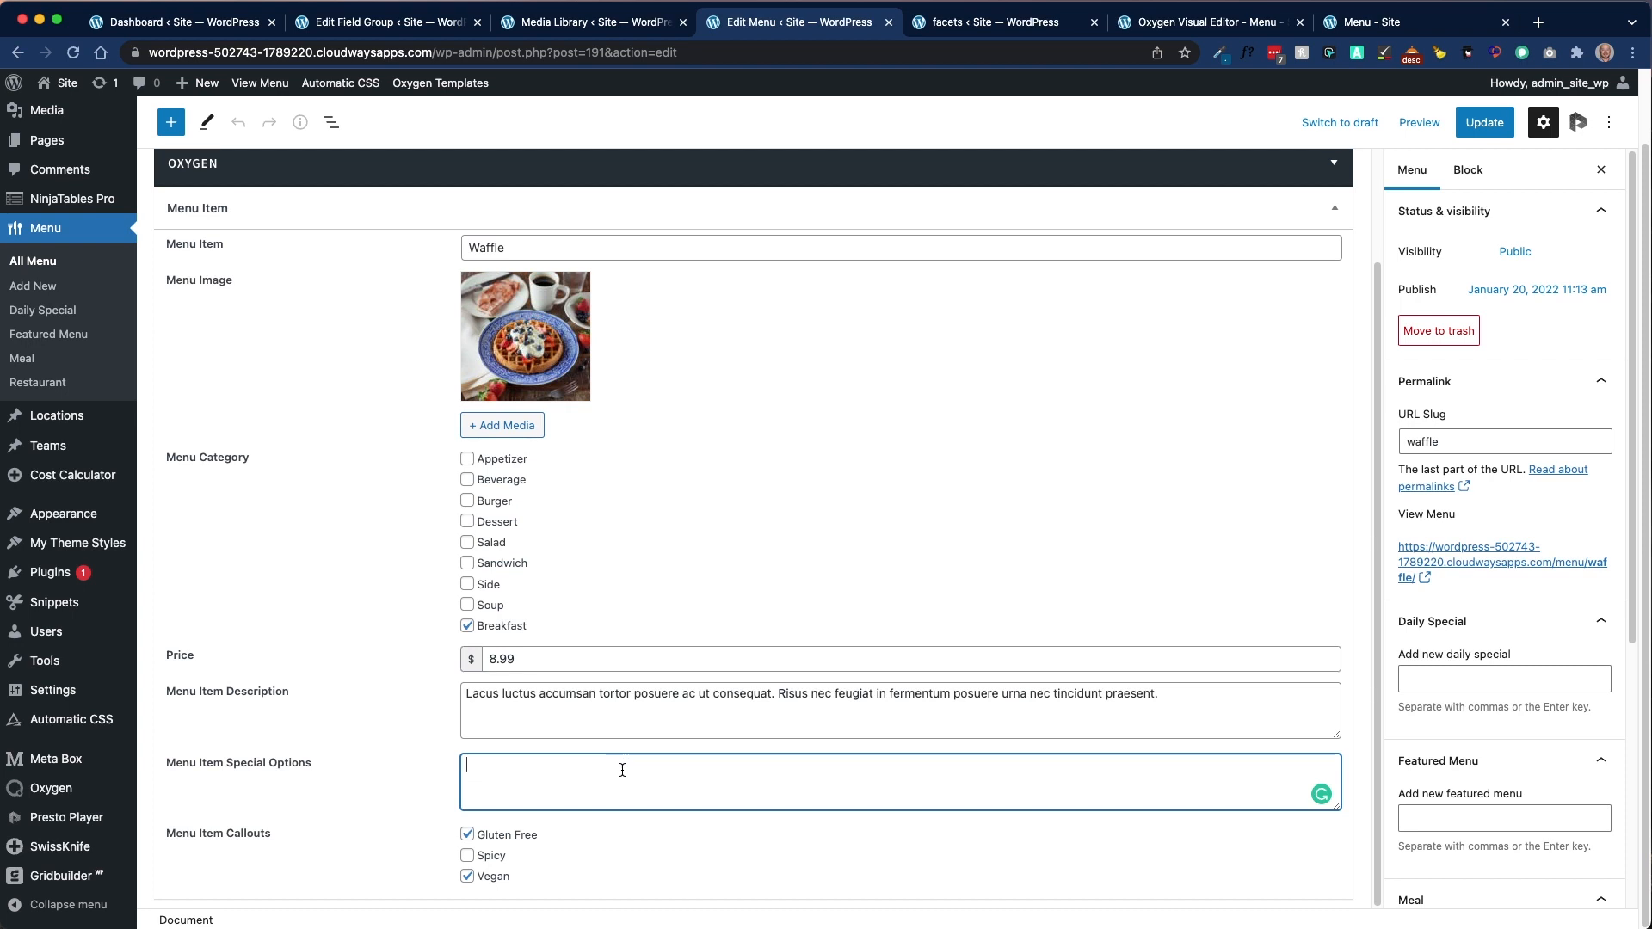
pyautogui.write('This is a test')
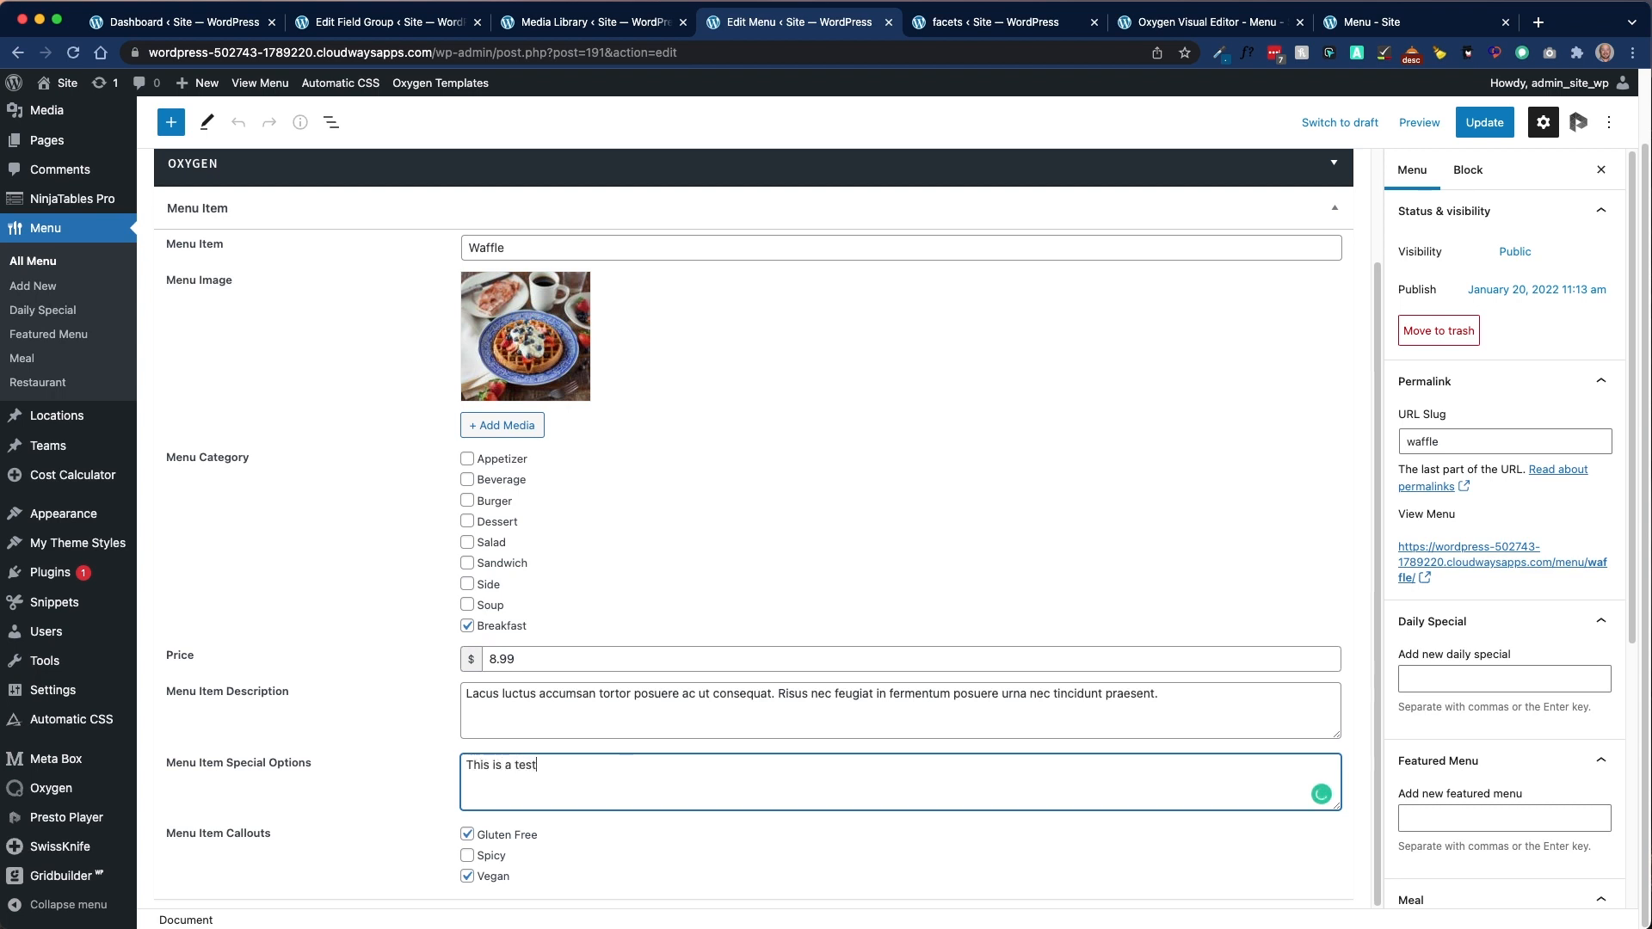
pyautogui.click(1484, 122)
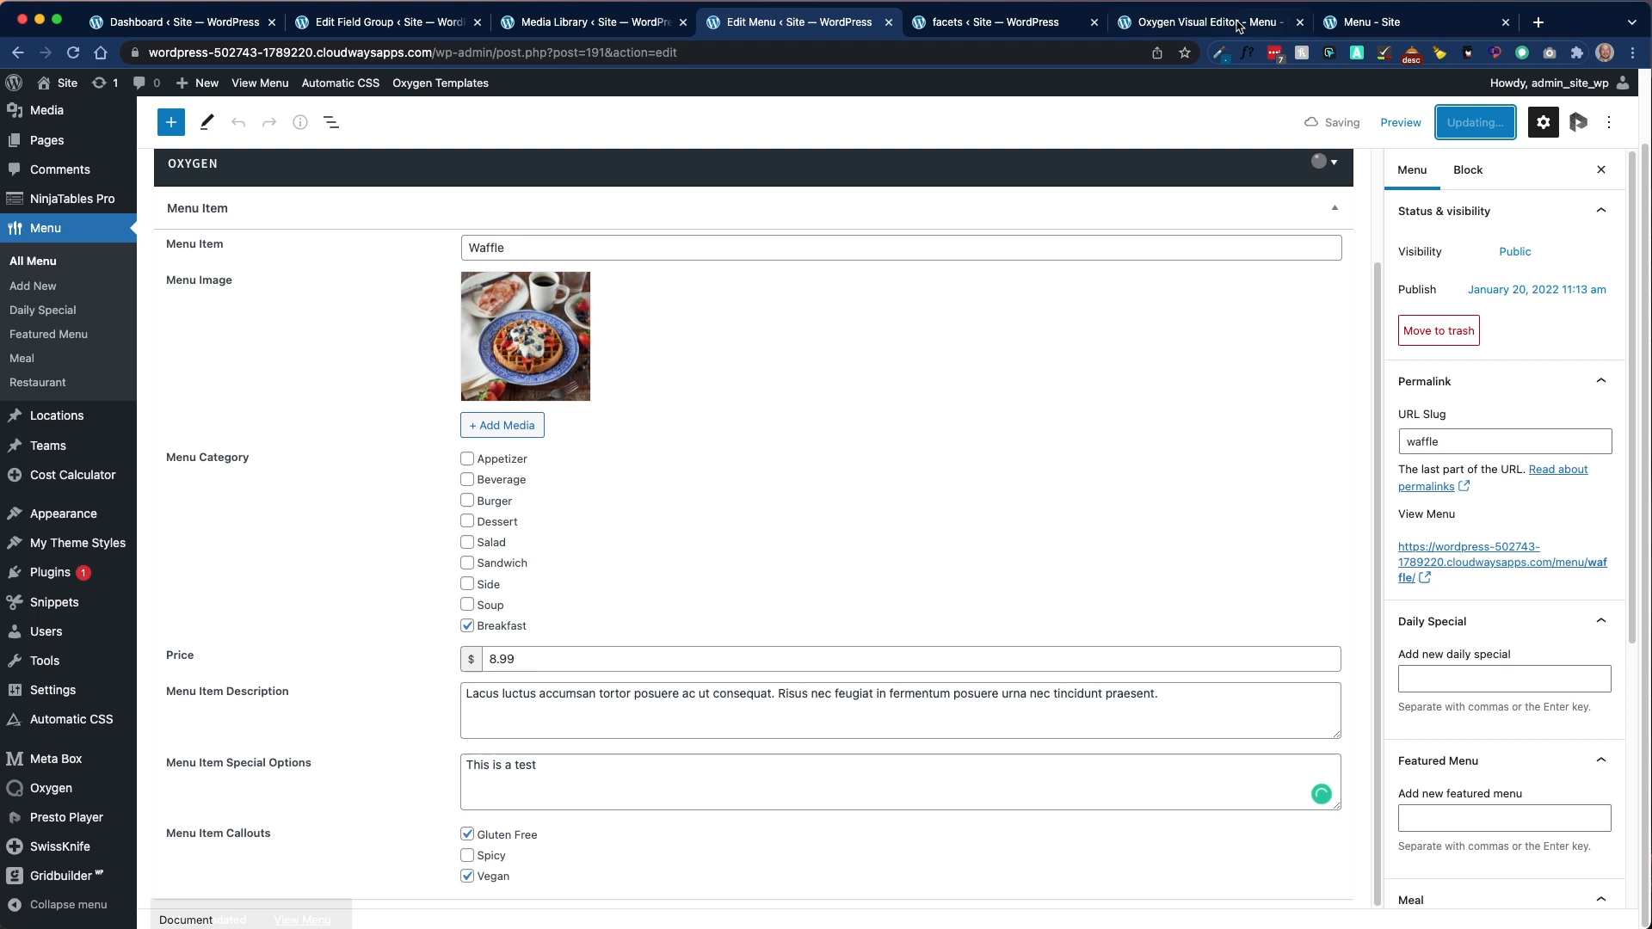
# Step: Reload the live Menu page and check the special options text on the Waffle card
pyautogui.click(1395, 23)
pyautogui.click(69, 54)
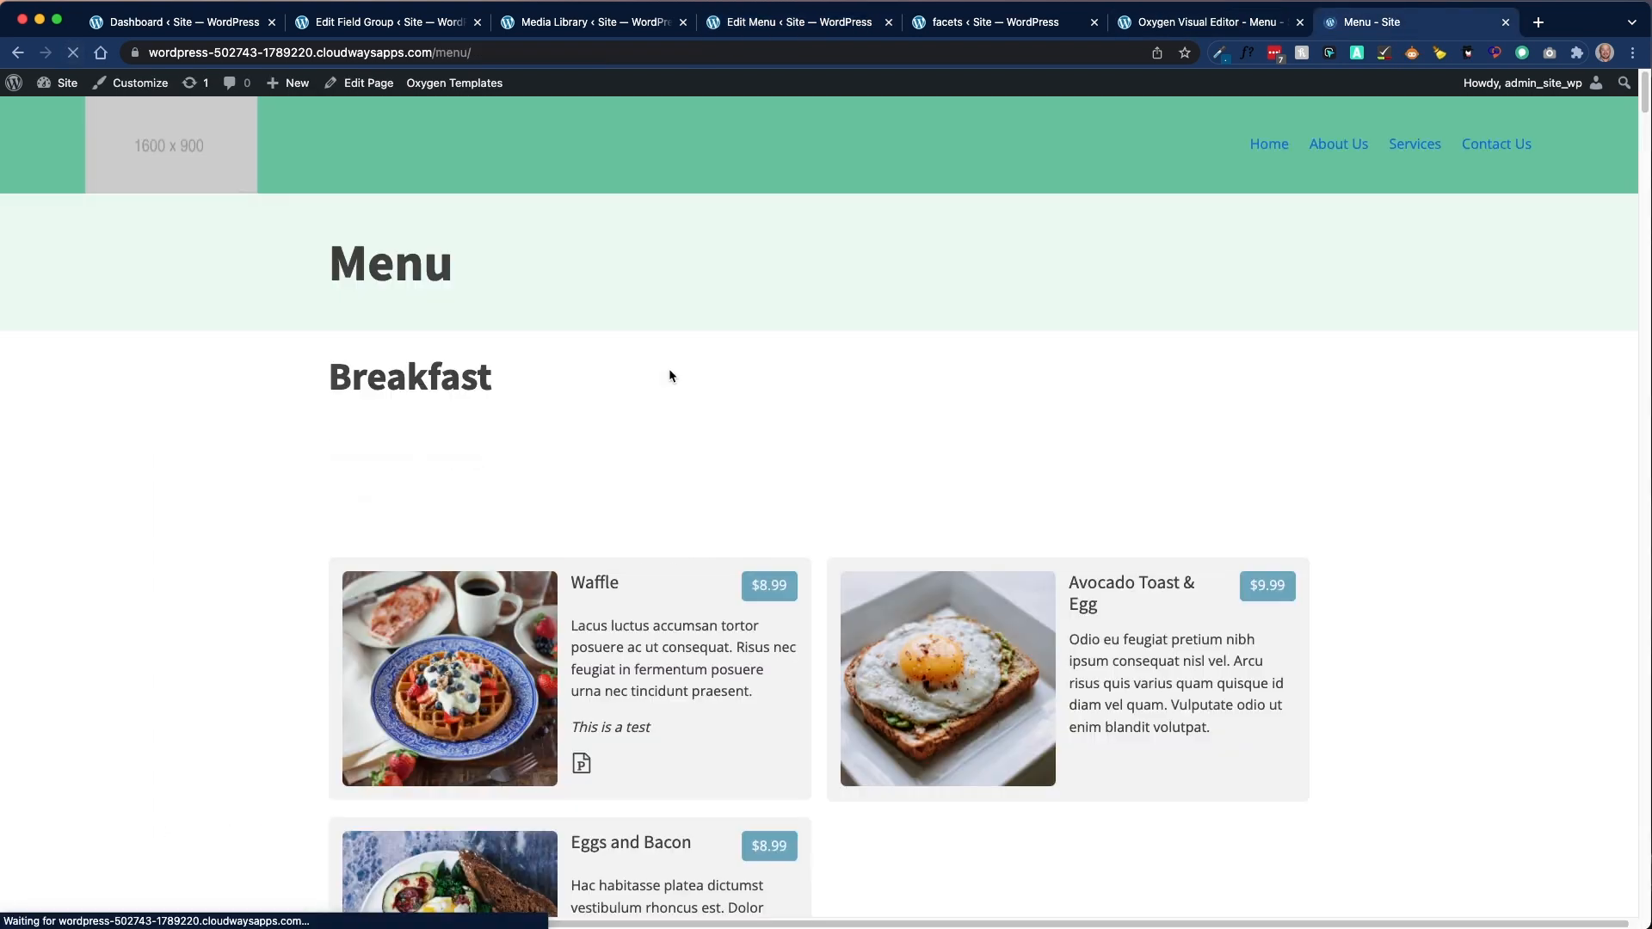
pyautogui.scroll(-6, 653, 344)
pyautogui.moveTo(651, 247); pyautogui.dragTo(544, 239)
pyautogui.click(719, 258)
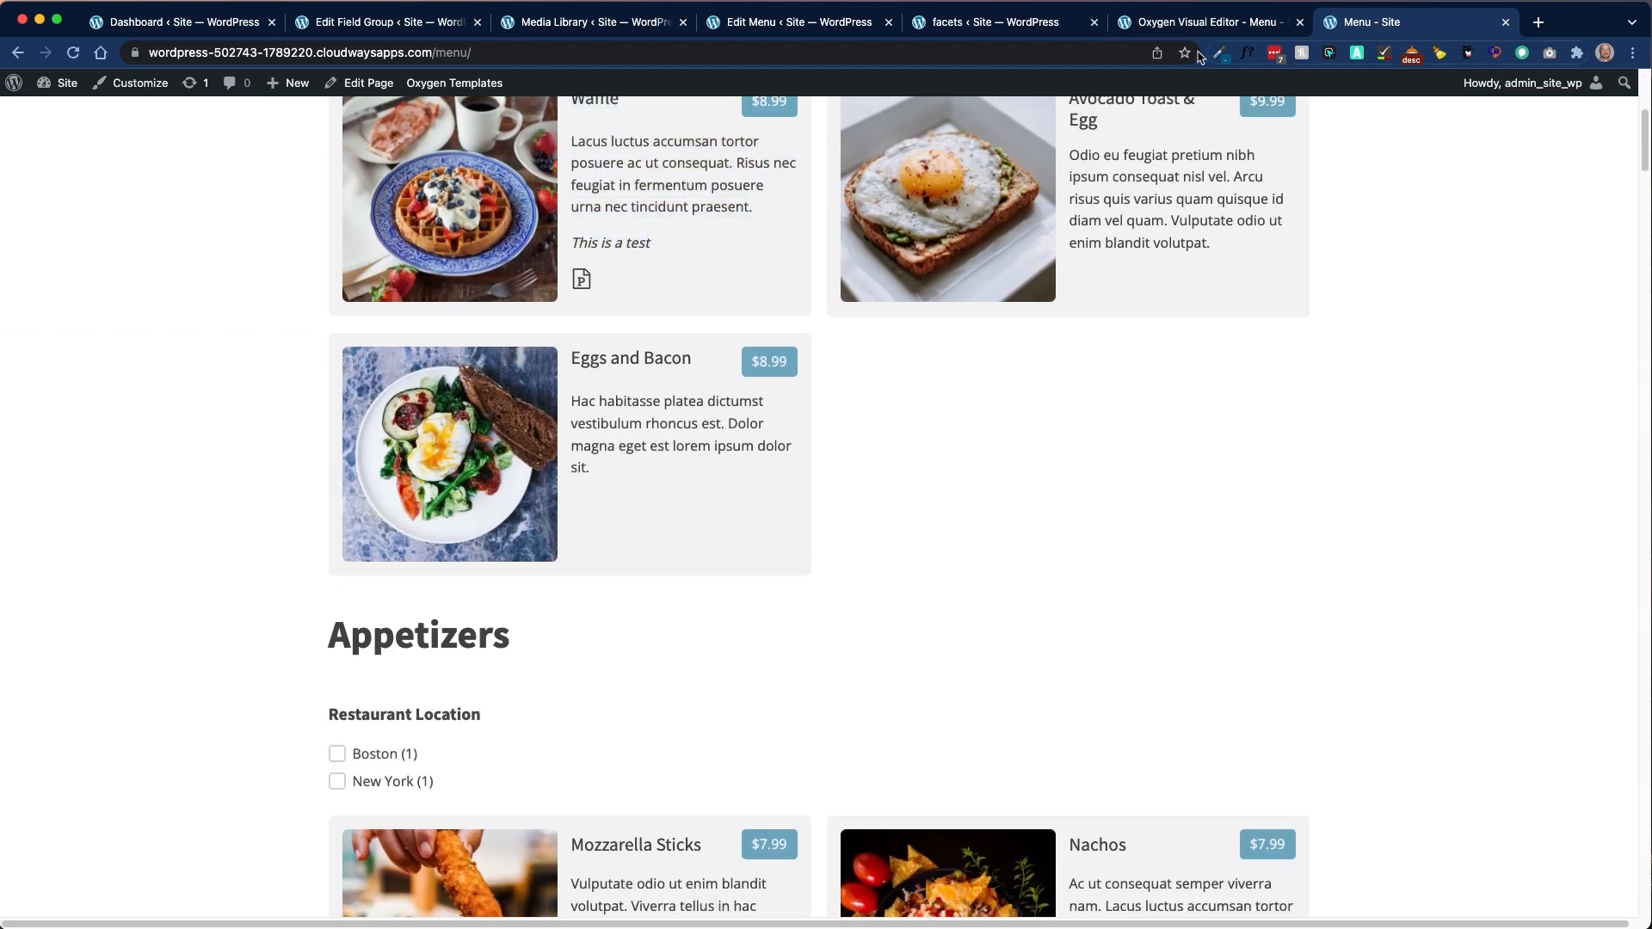
# Step: Return to the Oxygen editor and compare the Appetizers section's Apps Repeater with the Breakfast section
pyautogui.click(1204, 22)
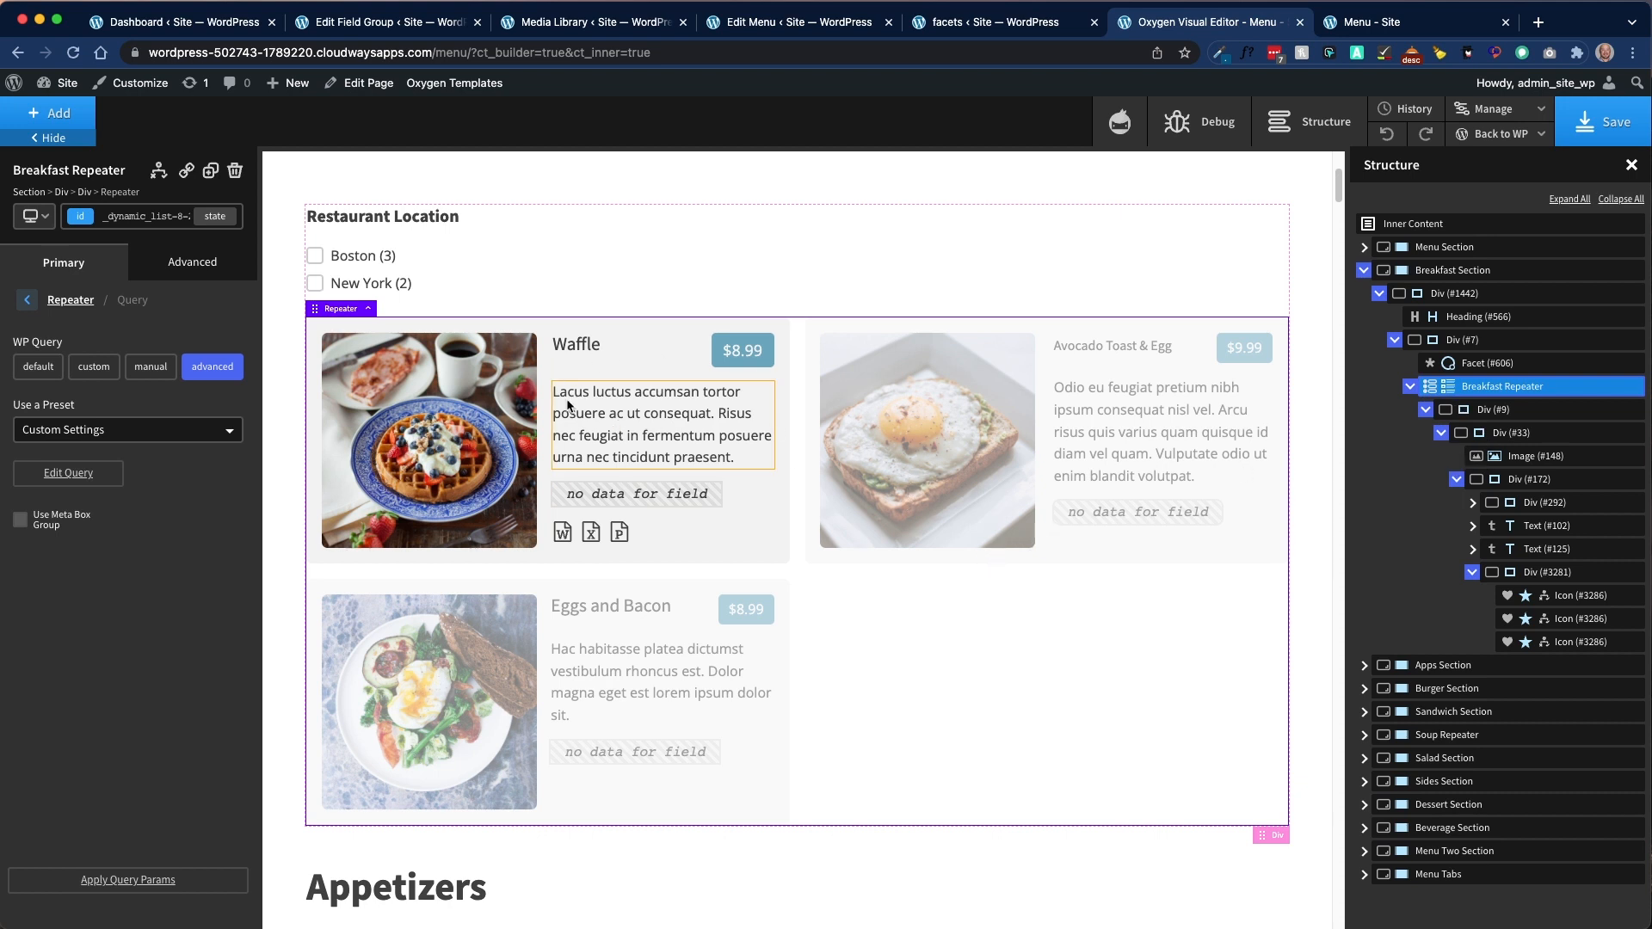
pyautogui.scroll(-3, 704, 471)
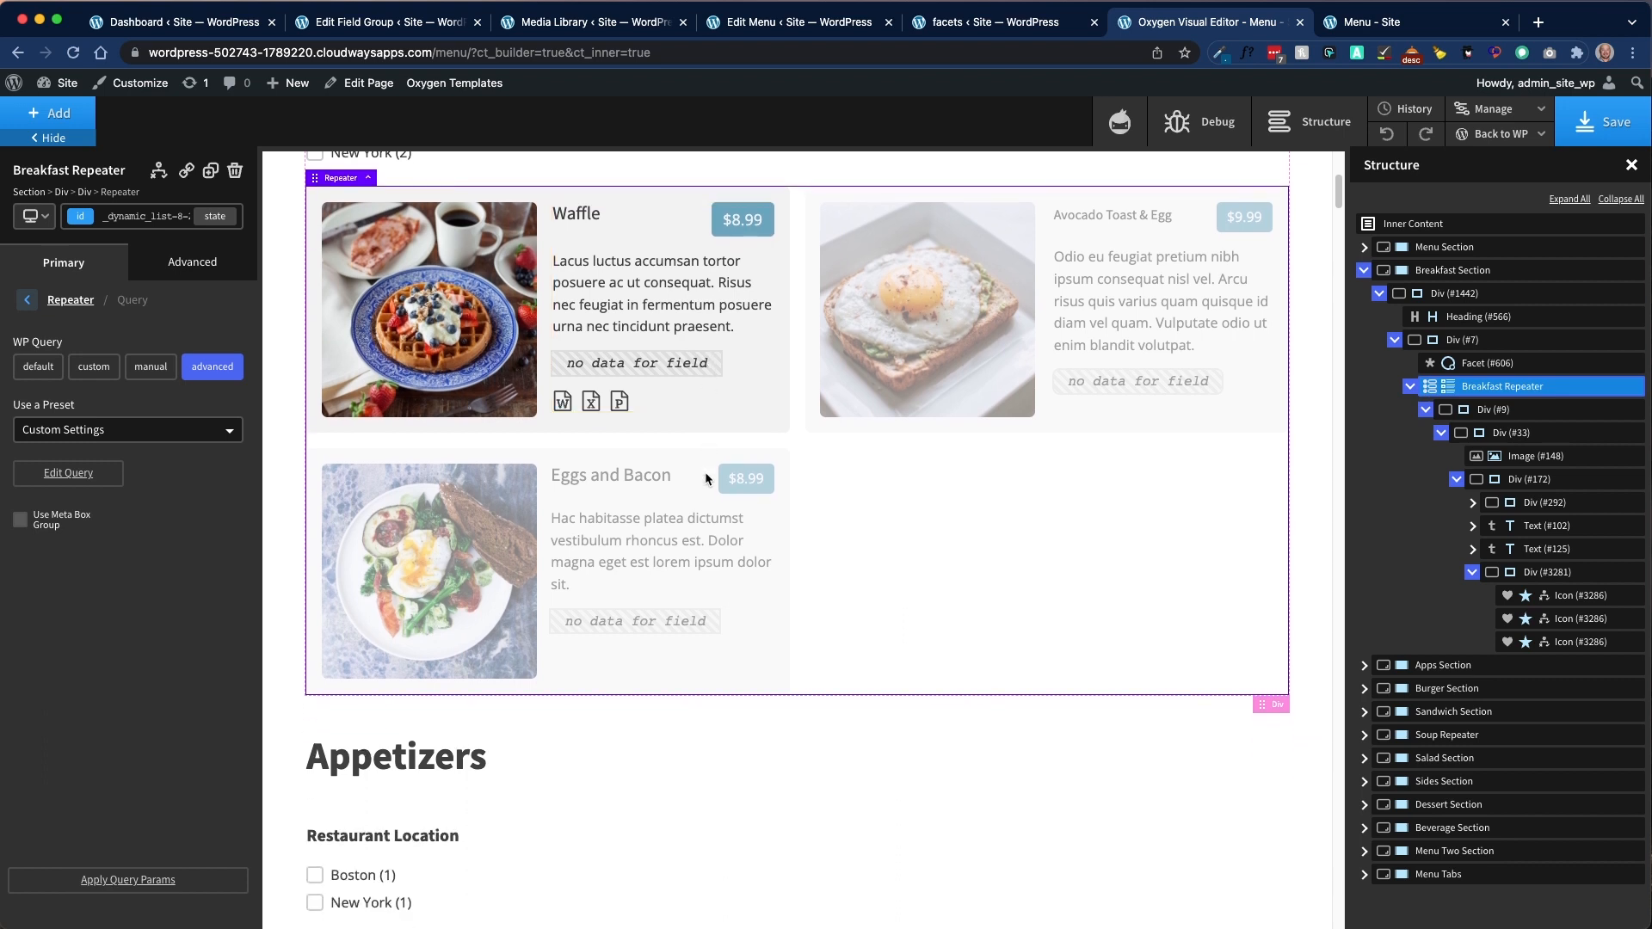
pyautogui.scroll(-2, 1050, 472)
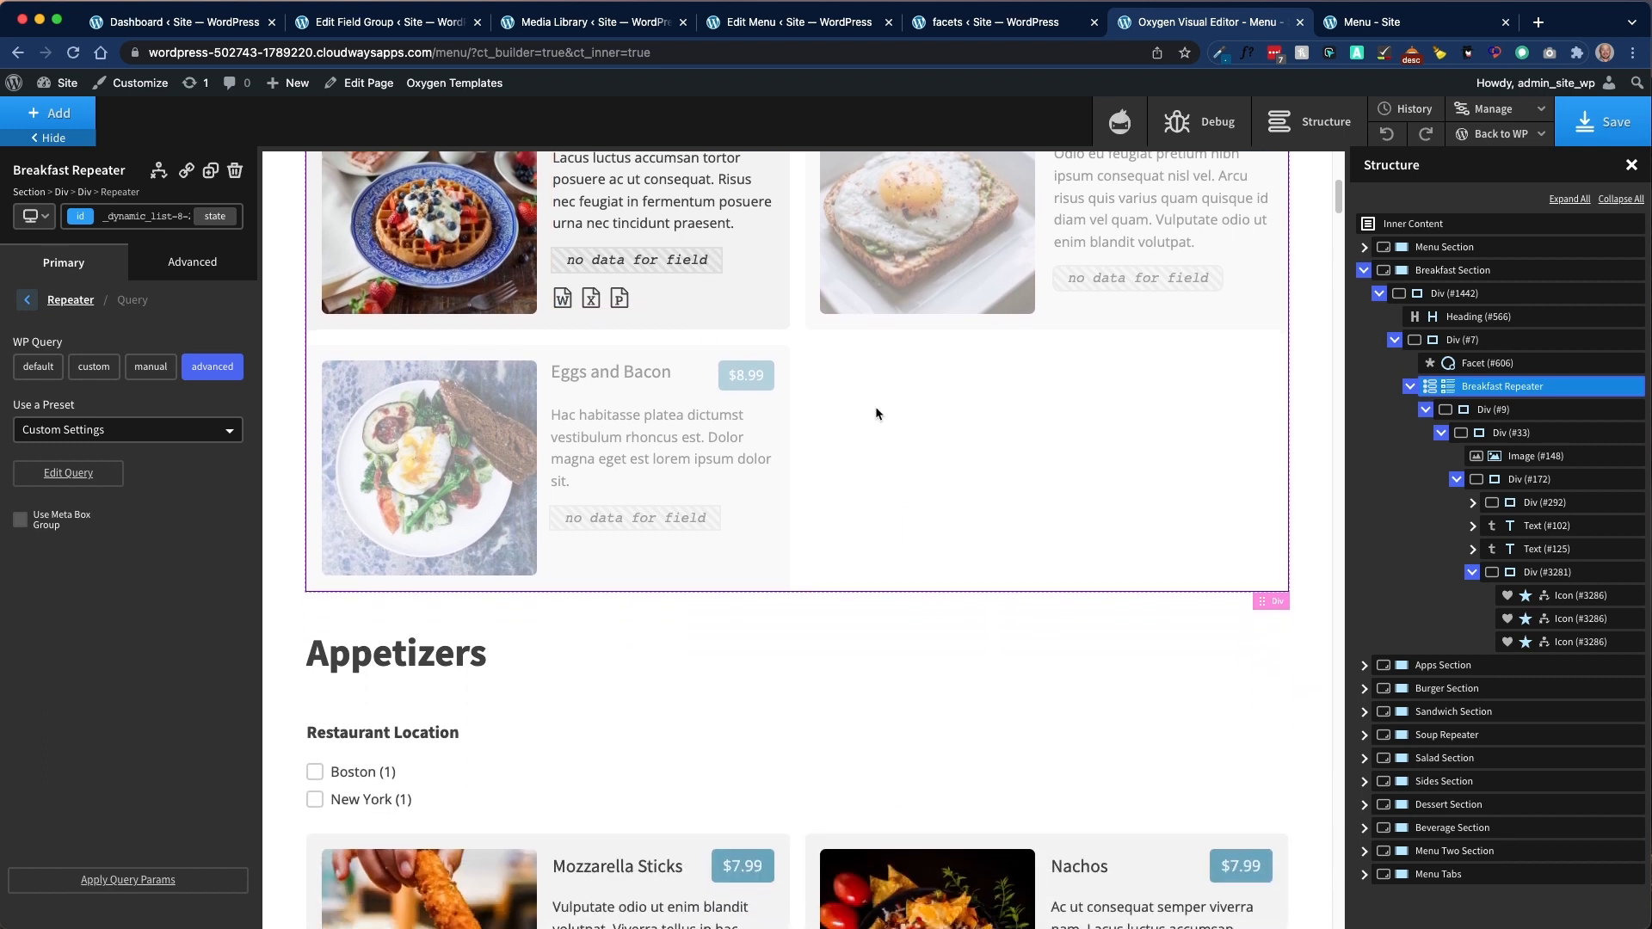
pyautogui.scroll(-7, 931, 459)
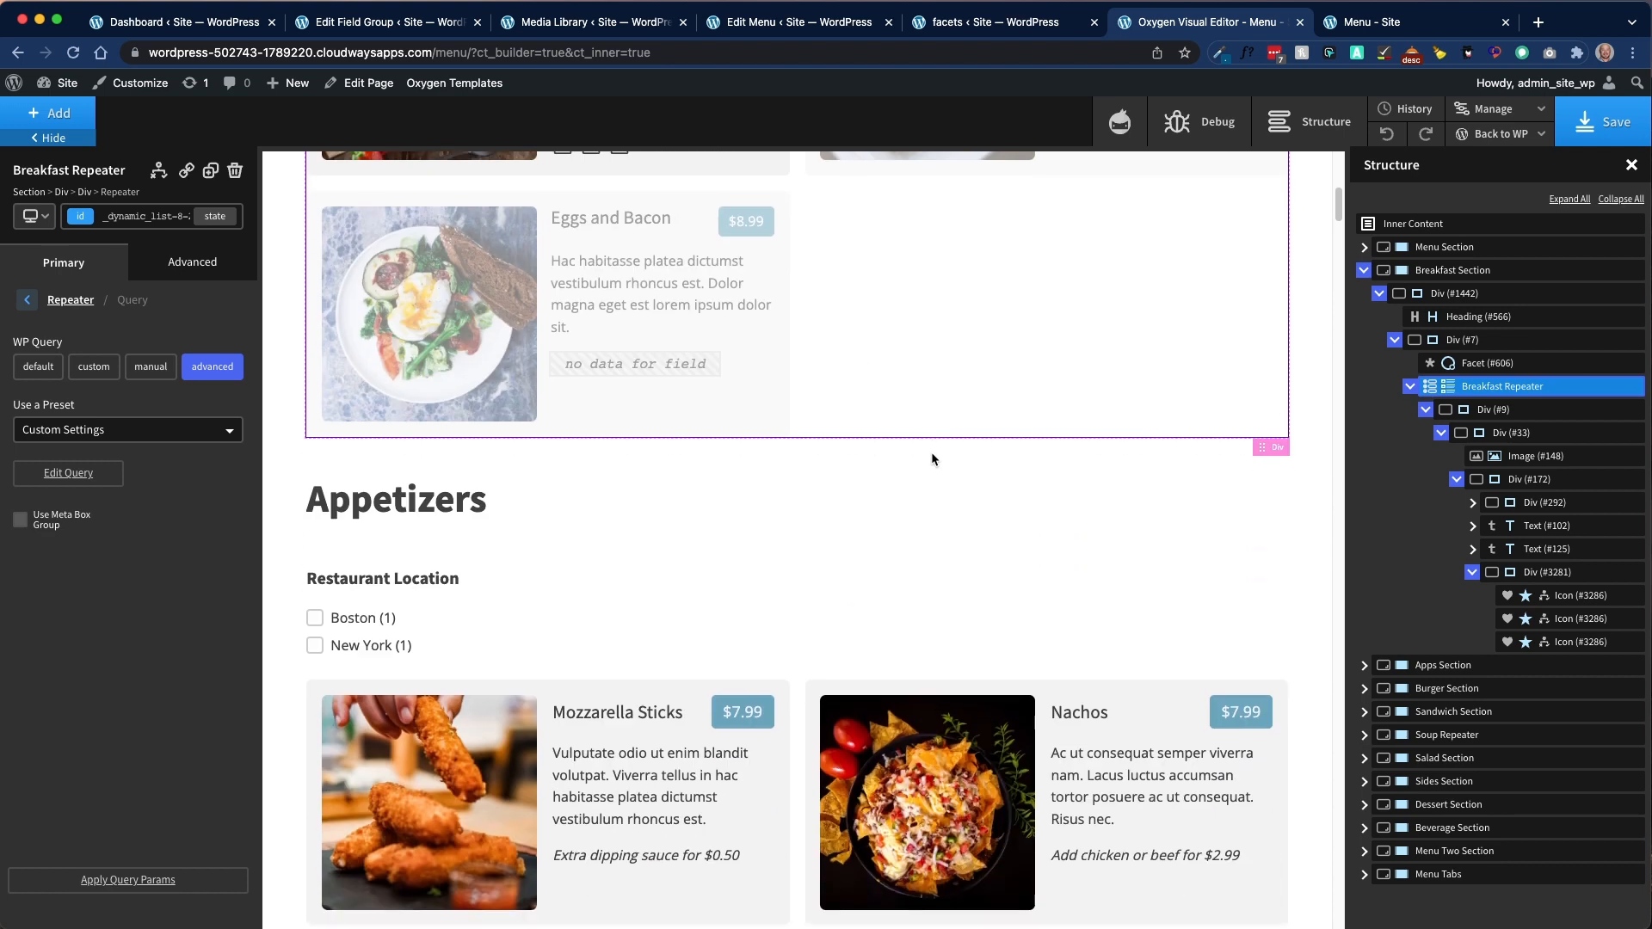
pyautogui.scroll(-3, 932, 458)
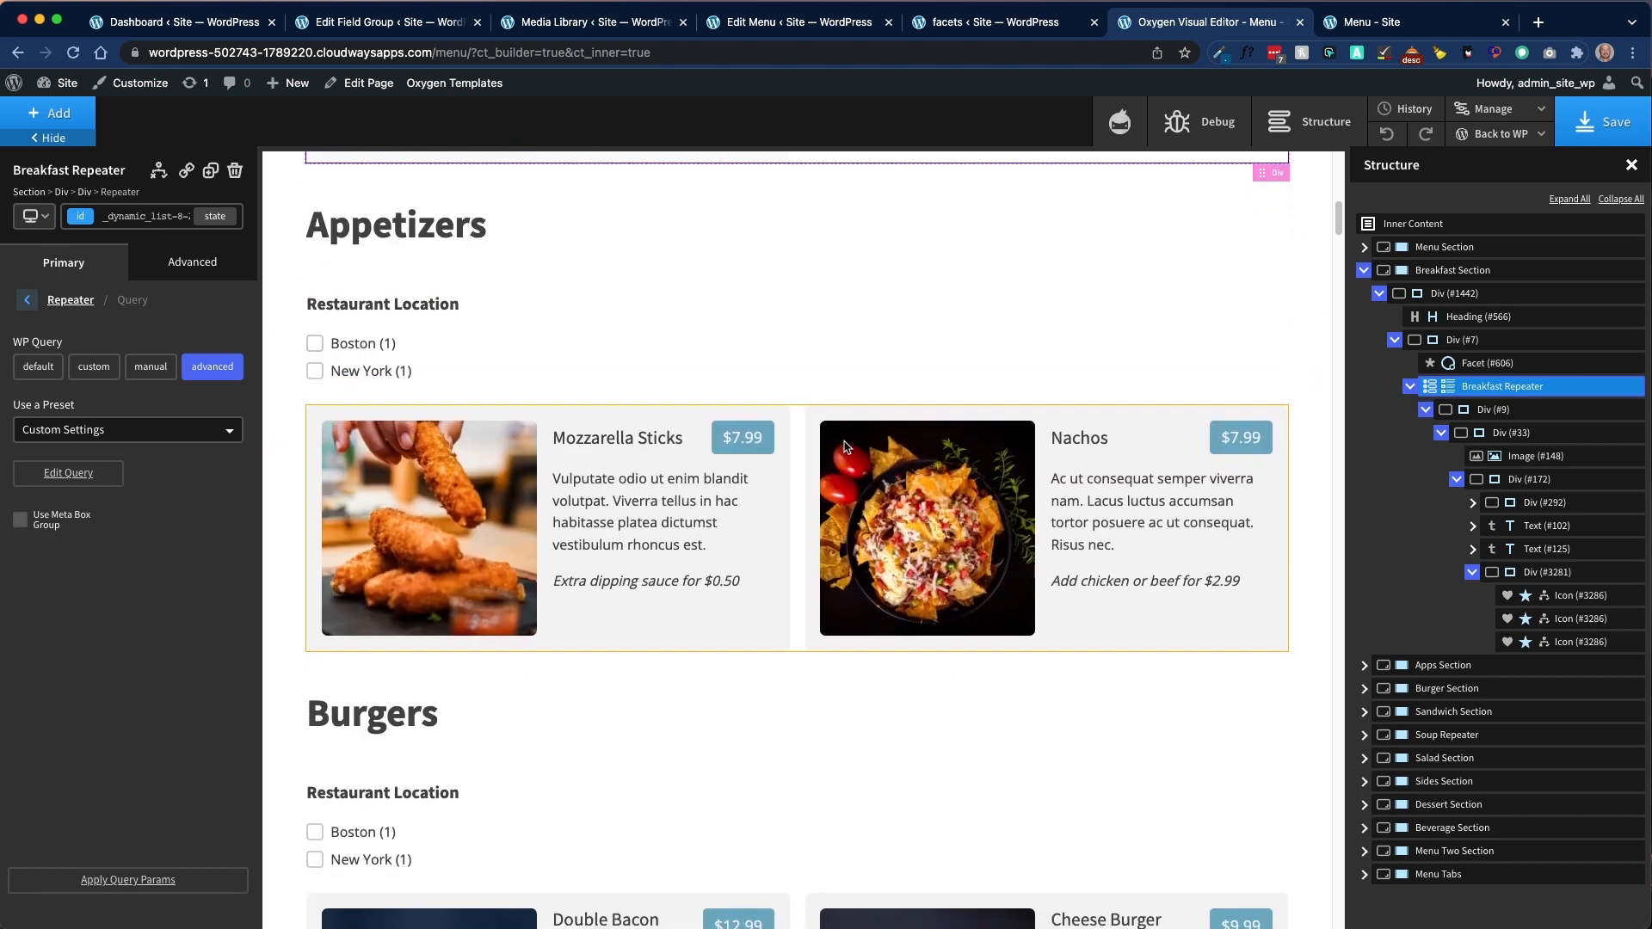
pyautogui.click(798, 451)
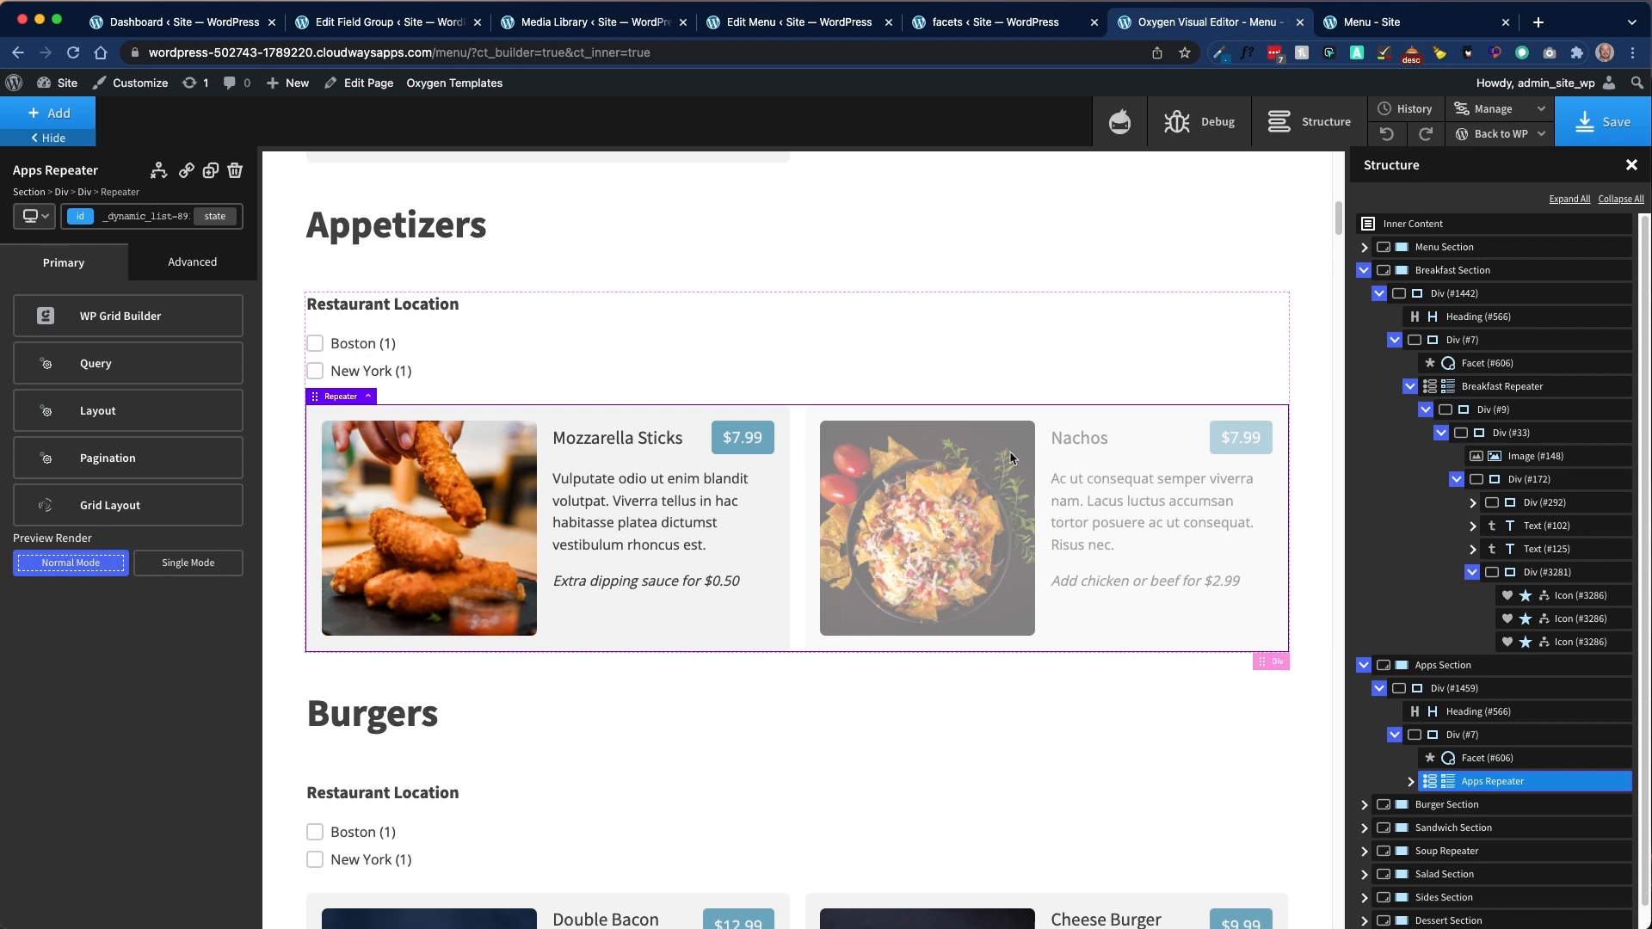
pyautogui.scroll(15, 623, 401)
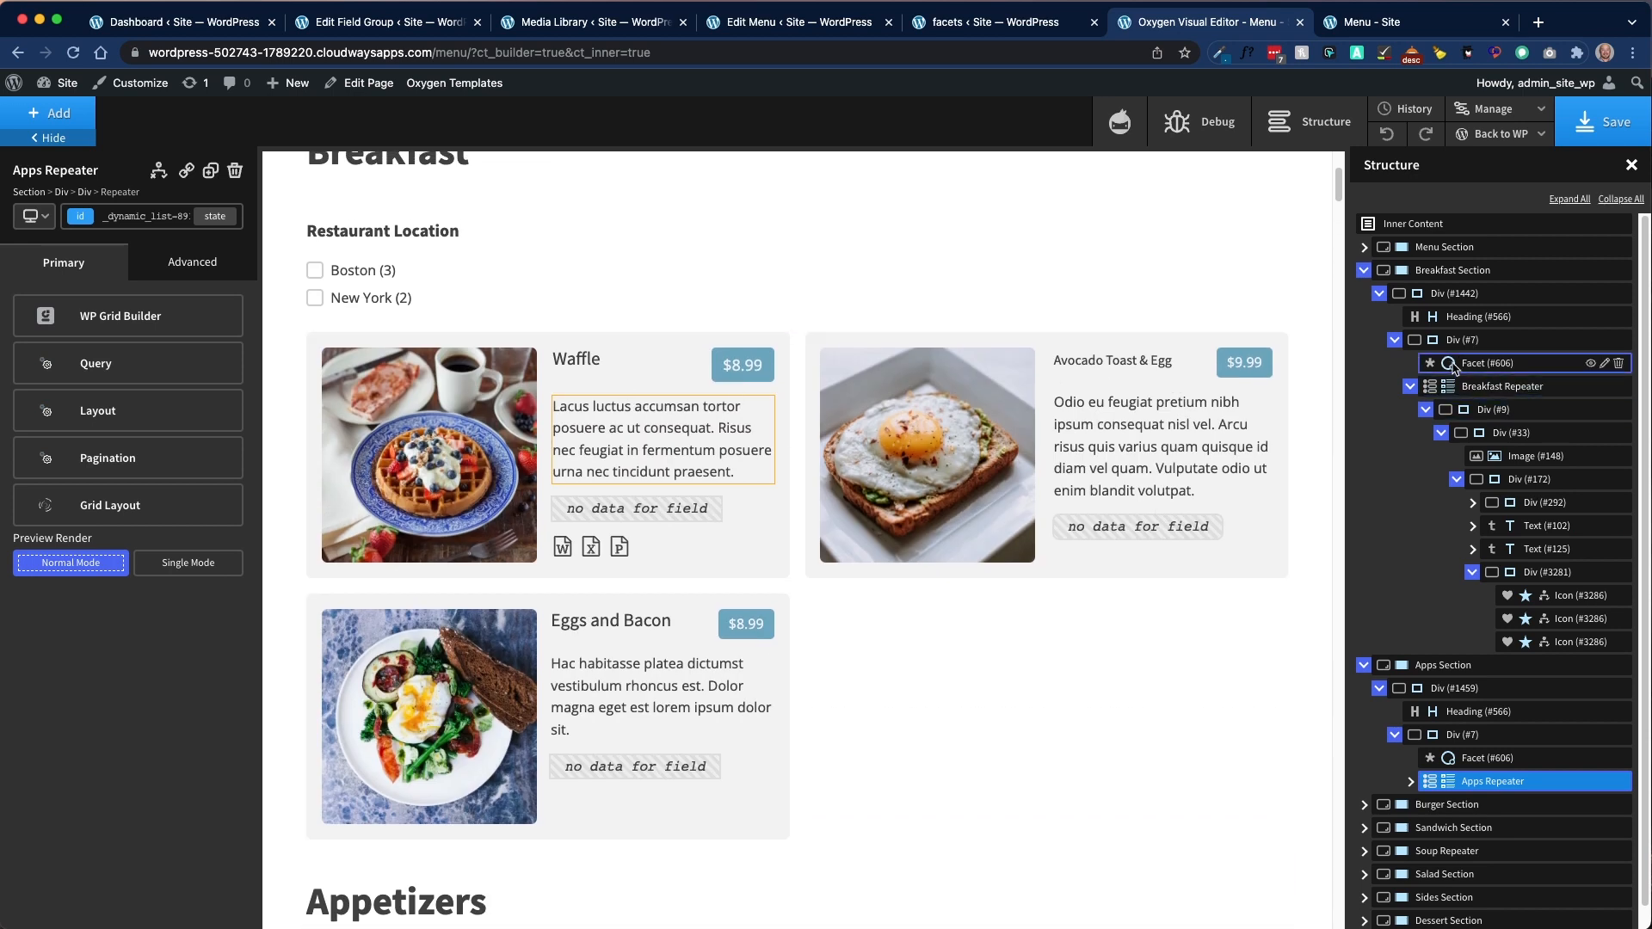
# Step: Review the WP Grid Builder components available for the Breakfast section's facet and try its Boston location filter
pyautogui.click(1508, 365)
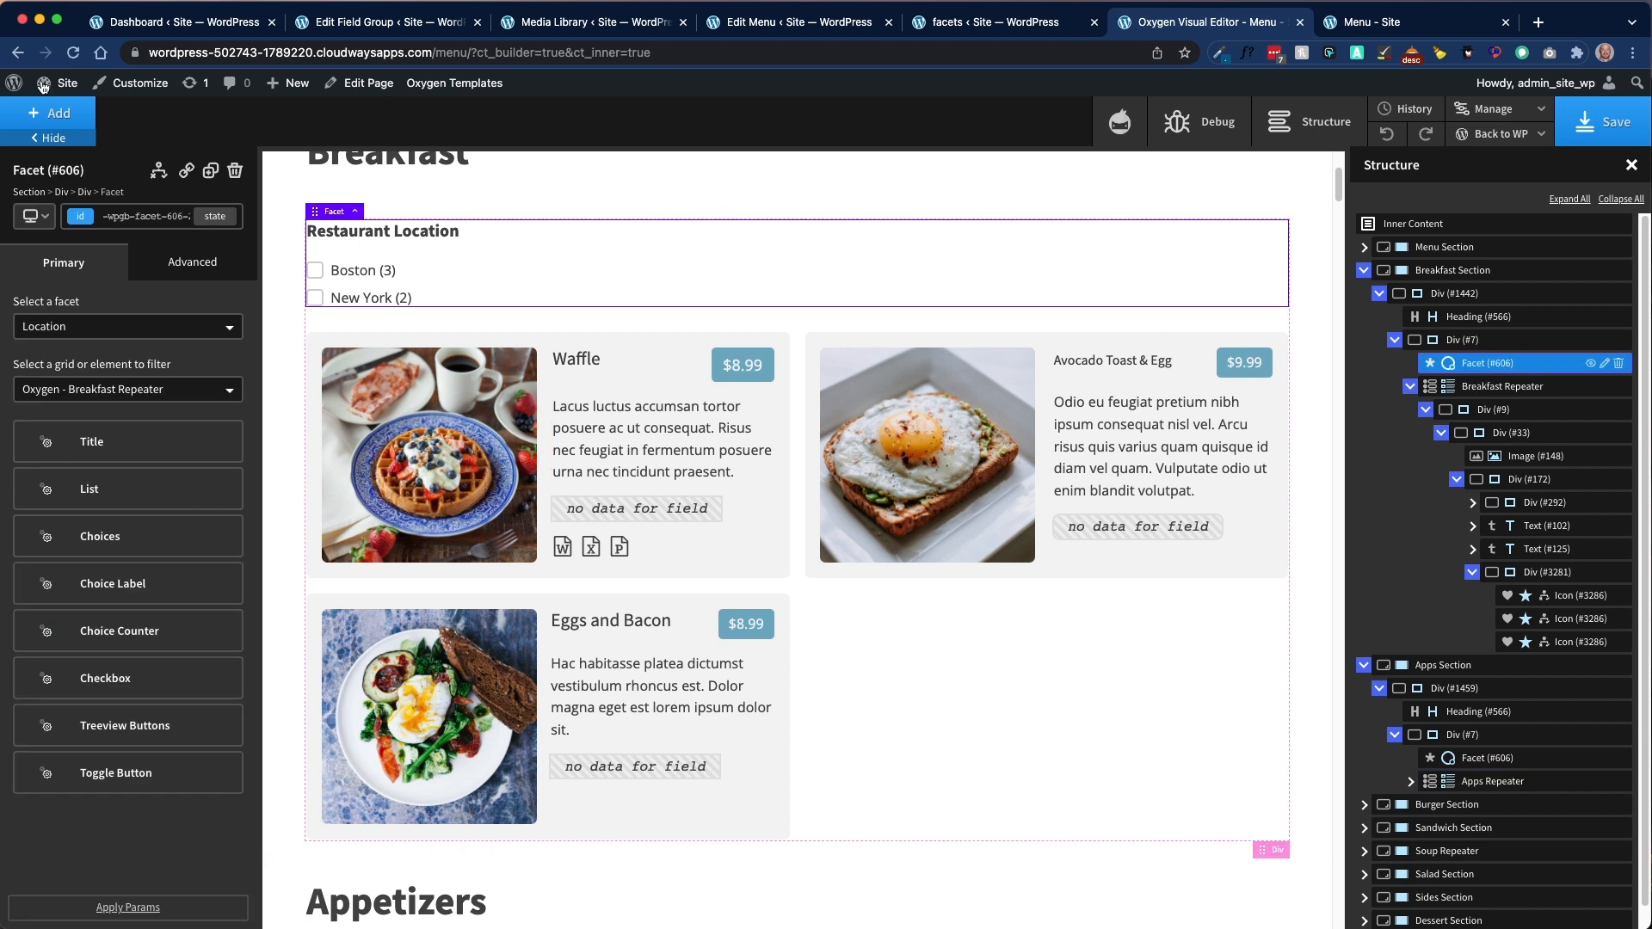
pyautogui.click(52, 113)
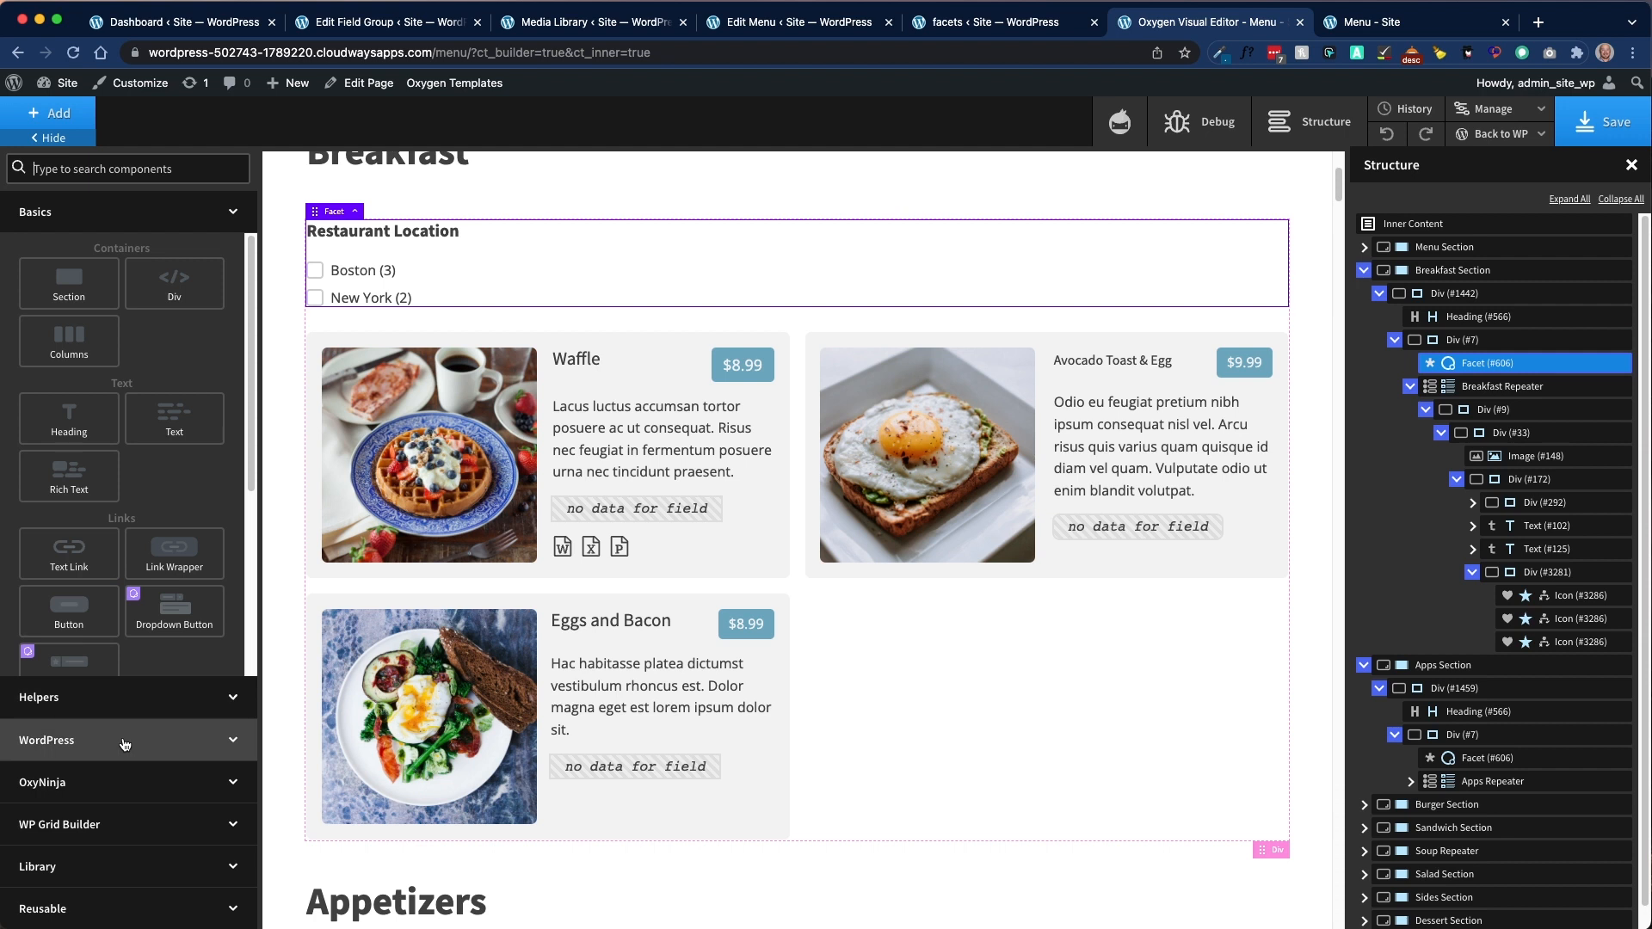
pyautogui.click(104, 826)
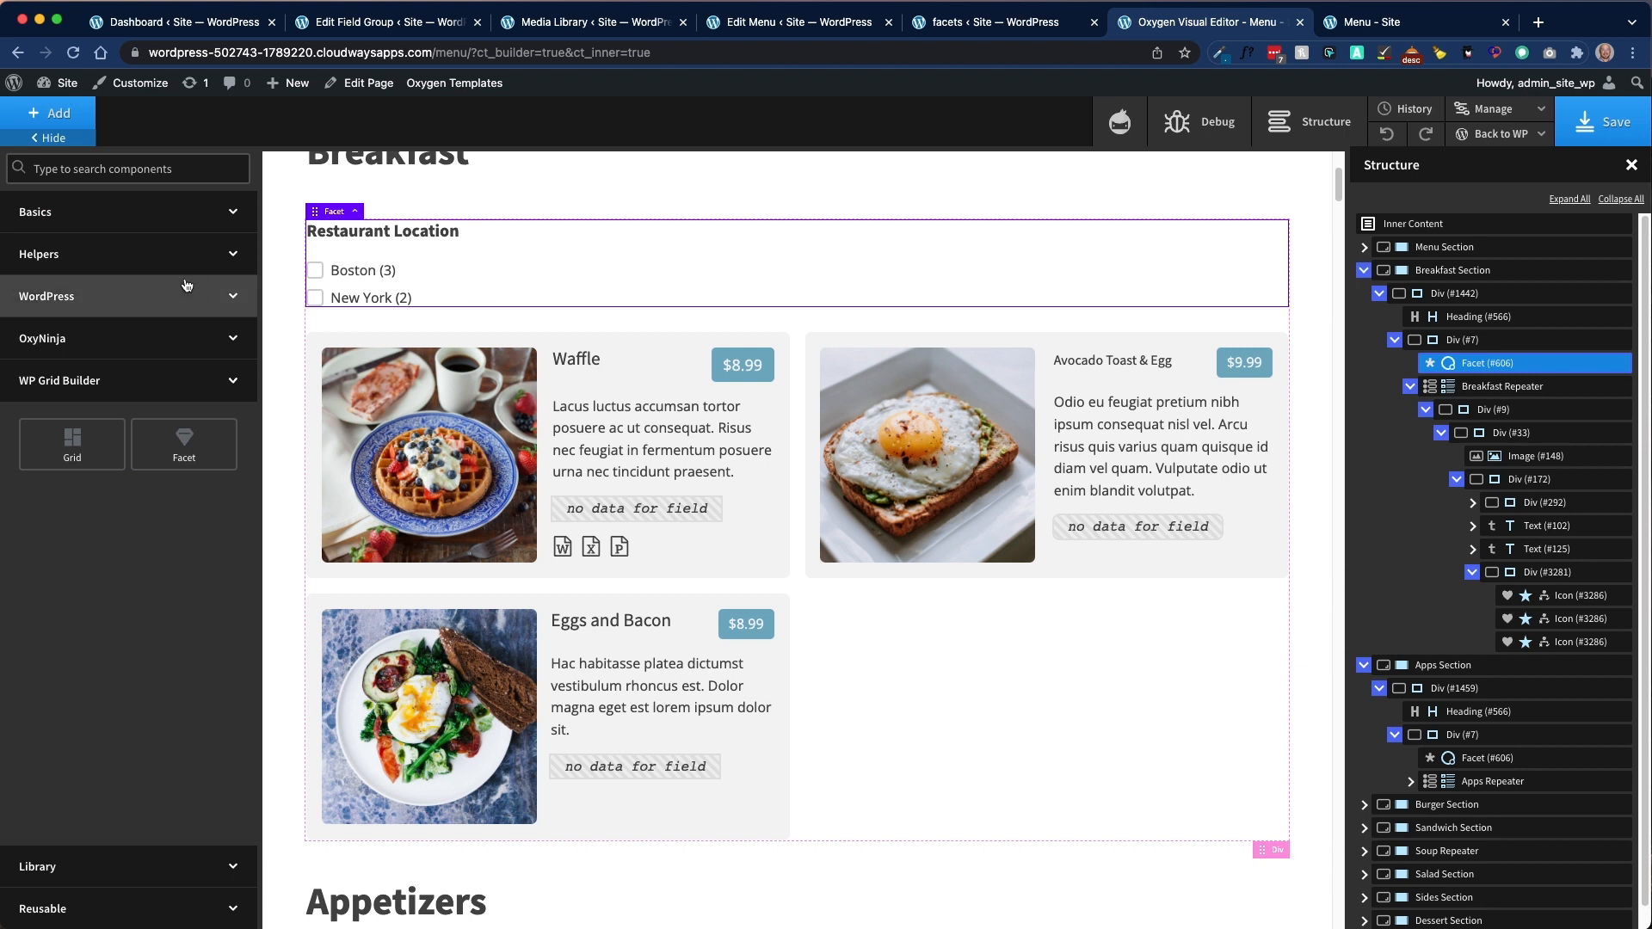
pyautogui.click(315, 270)
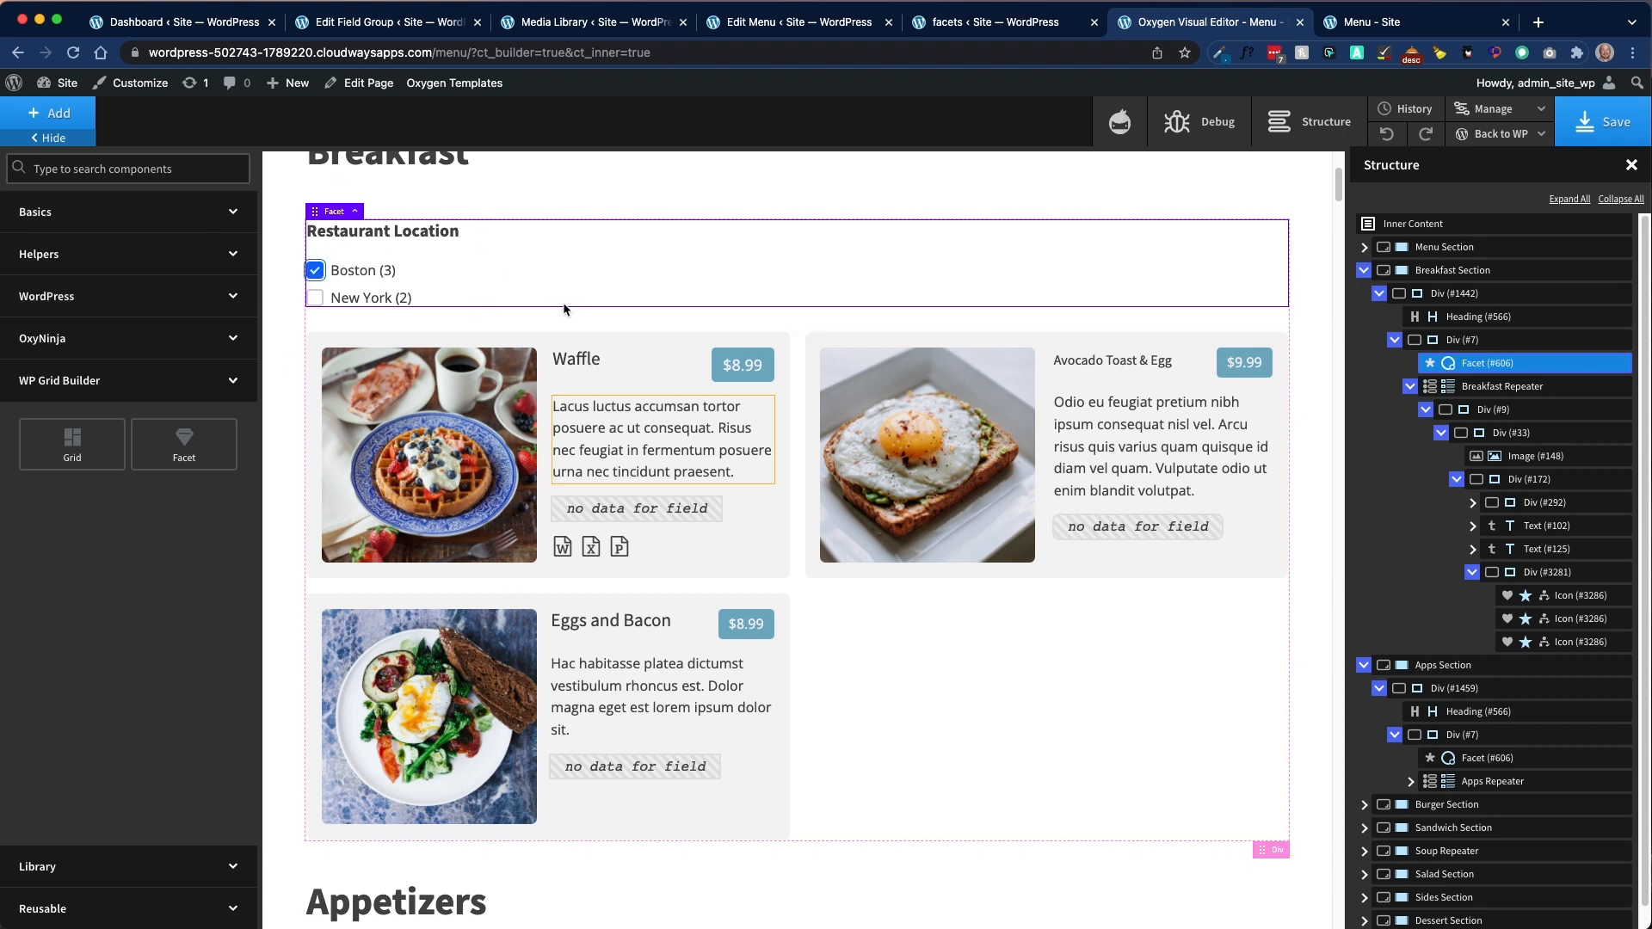
# Step: Set the Breakfast section's facet to Location, keep Oxygen - Breakfast Repeater as the element it filters, and apply the parameters
pyautogui.click(1511, 363)
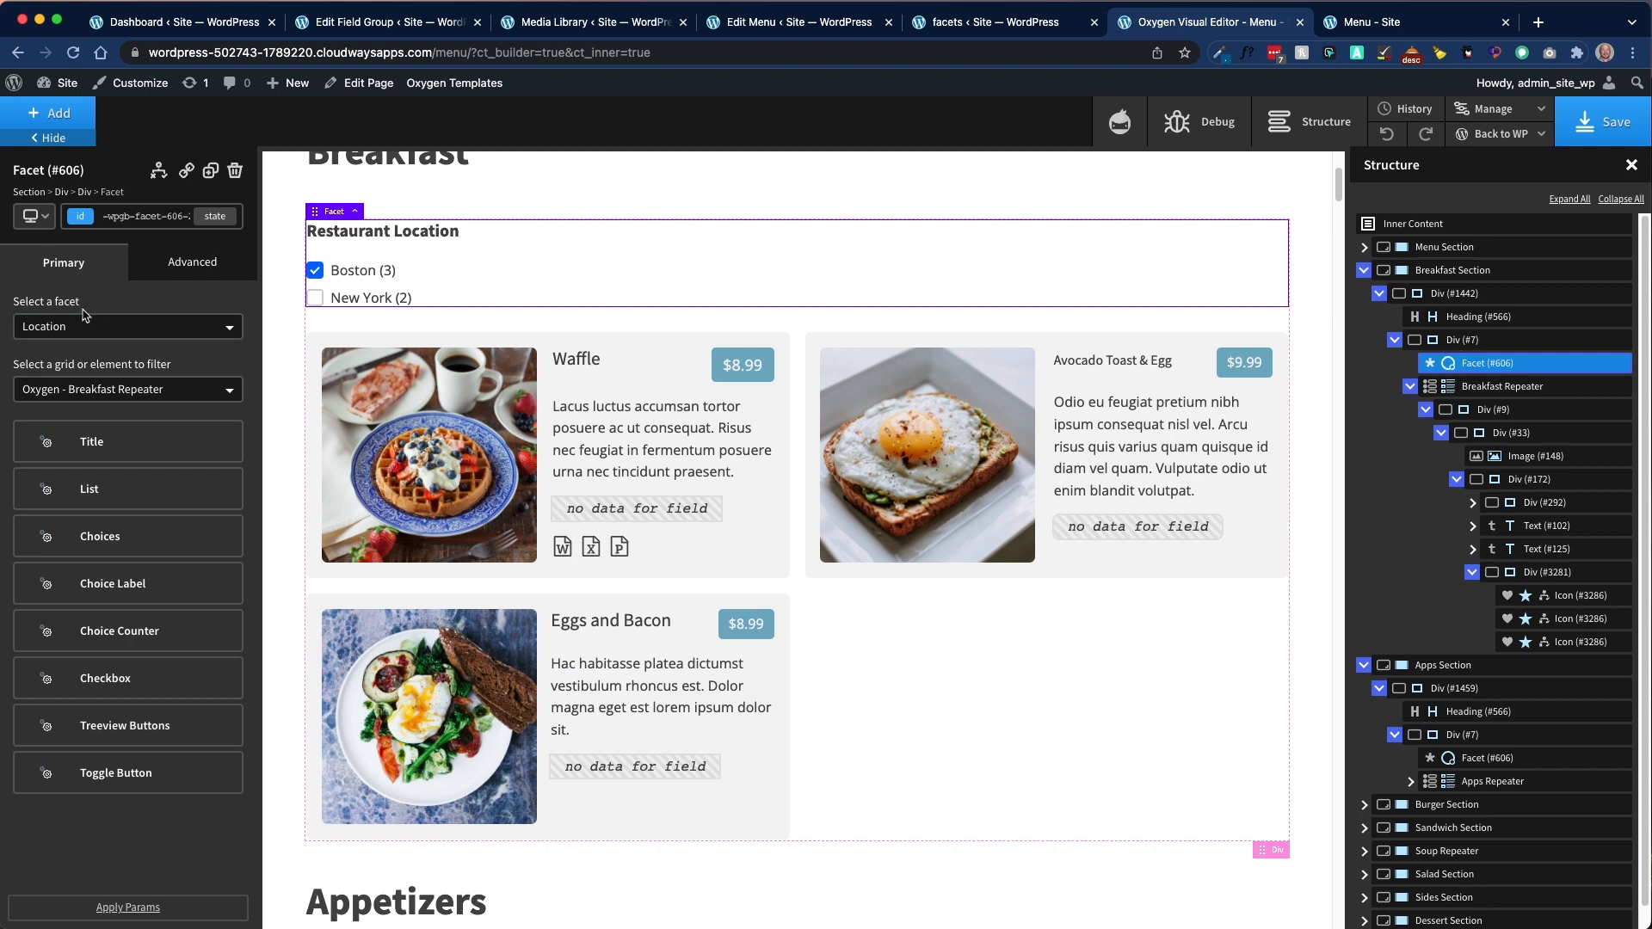
pyautogui.click(116, 327)
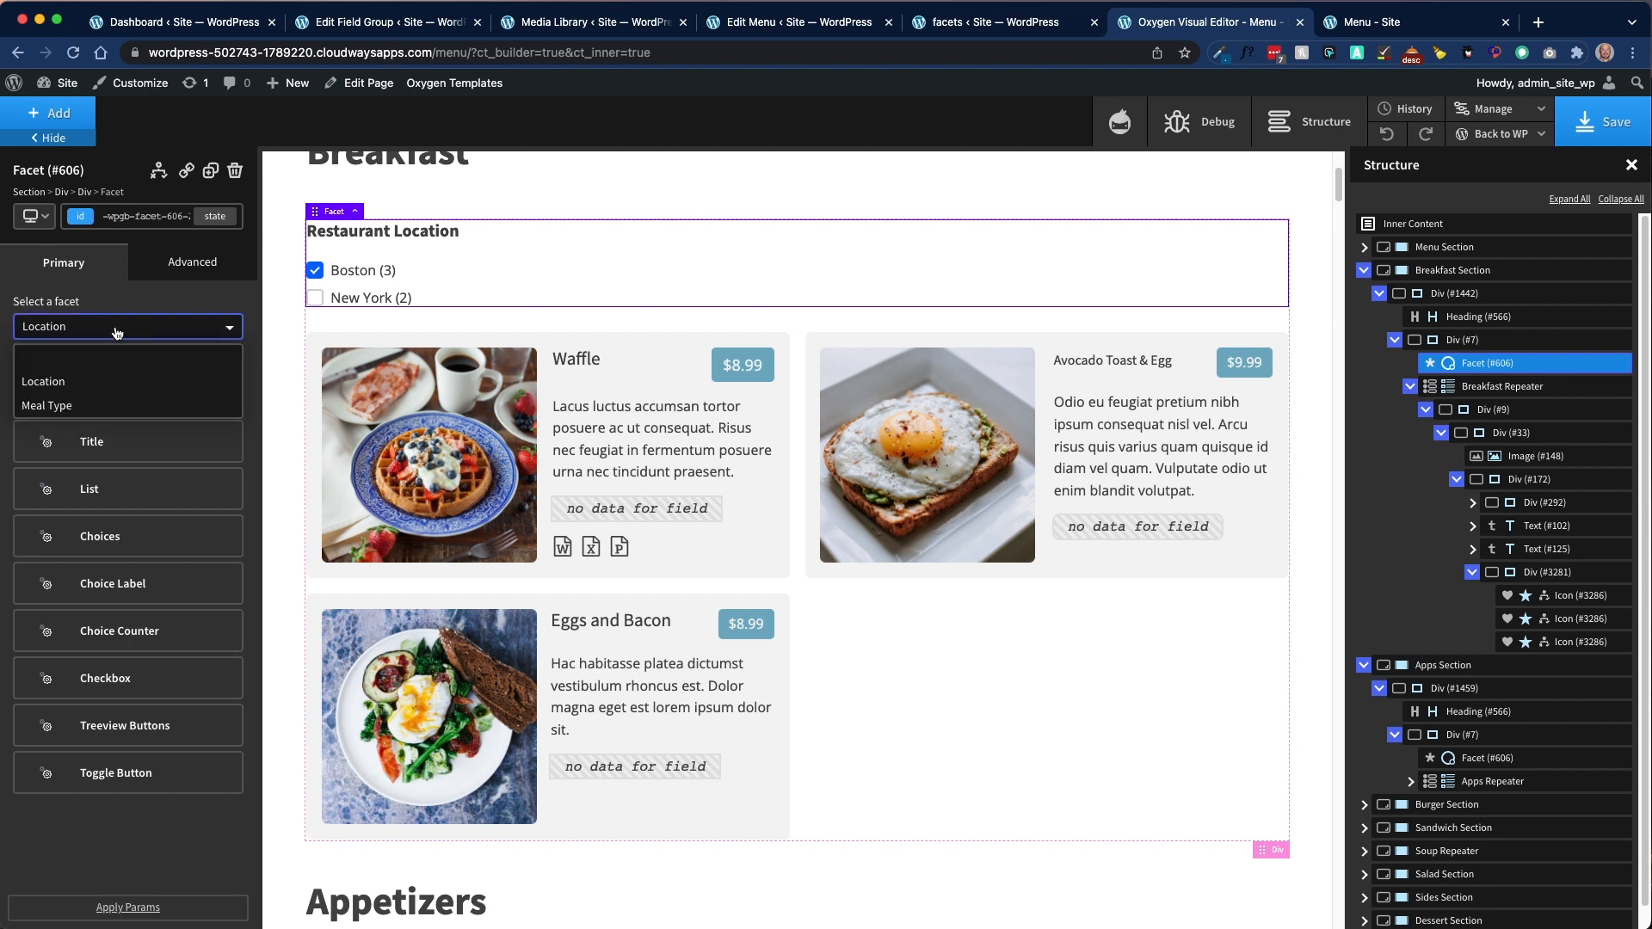
pyautogui.click(95, 382)
pyautogui.click(137, 392)
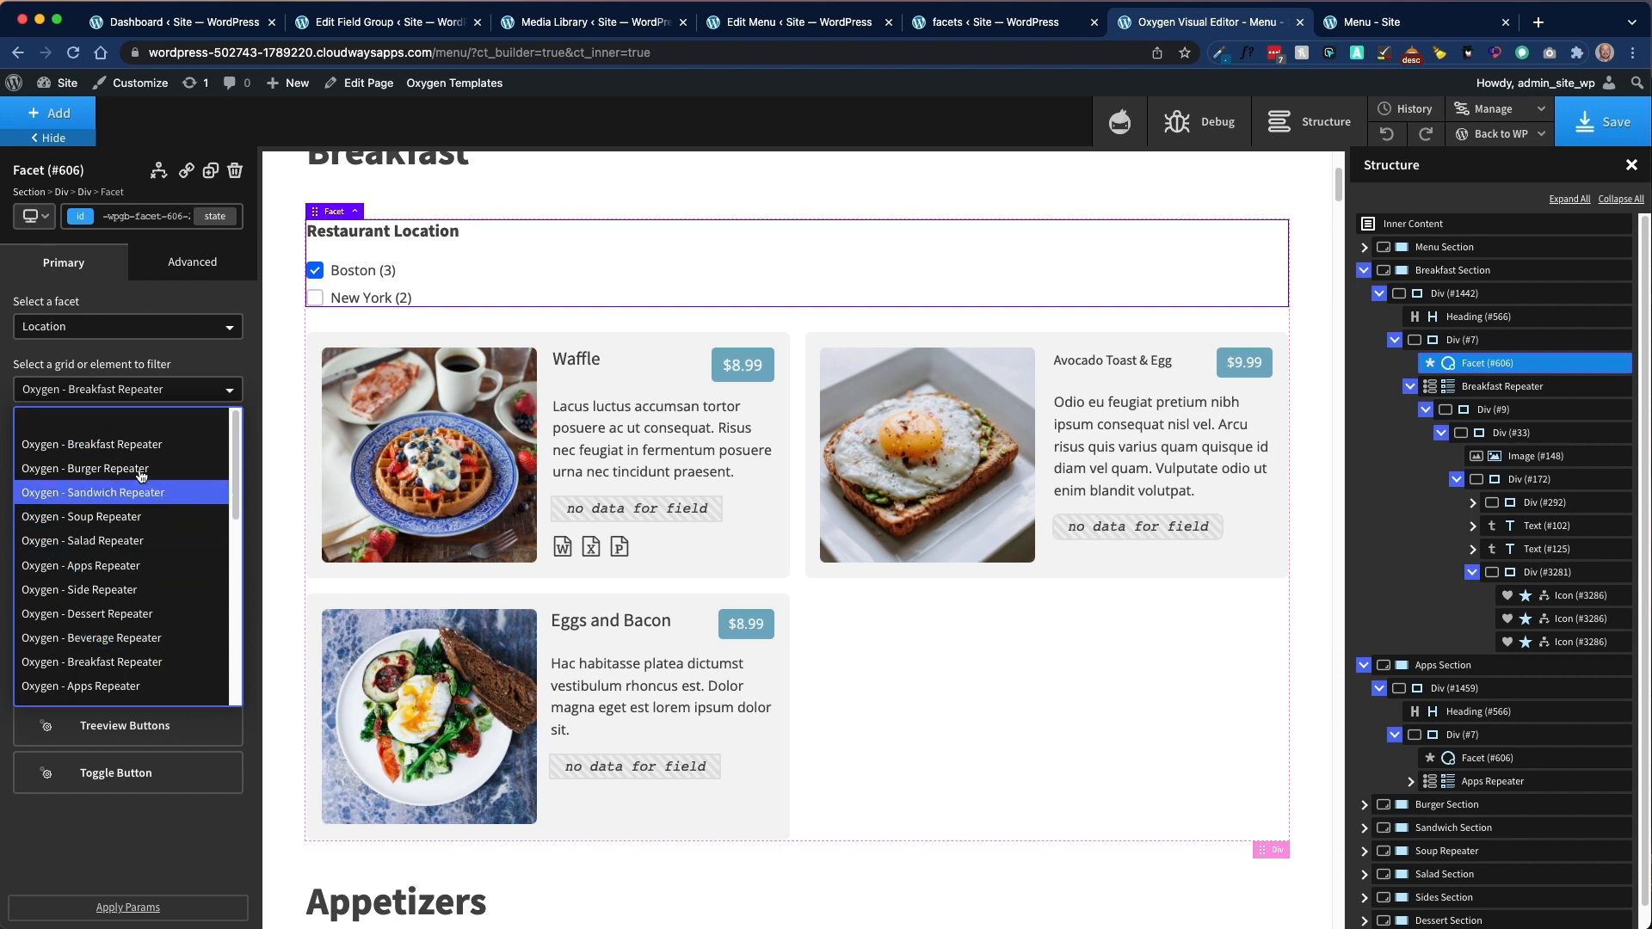
pyautogui.click(199, 365)
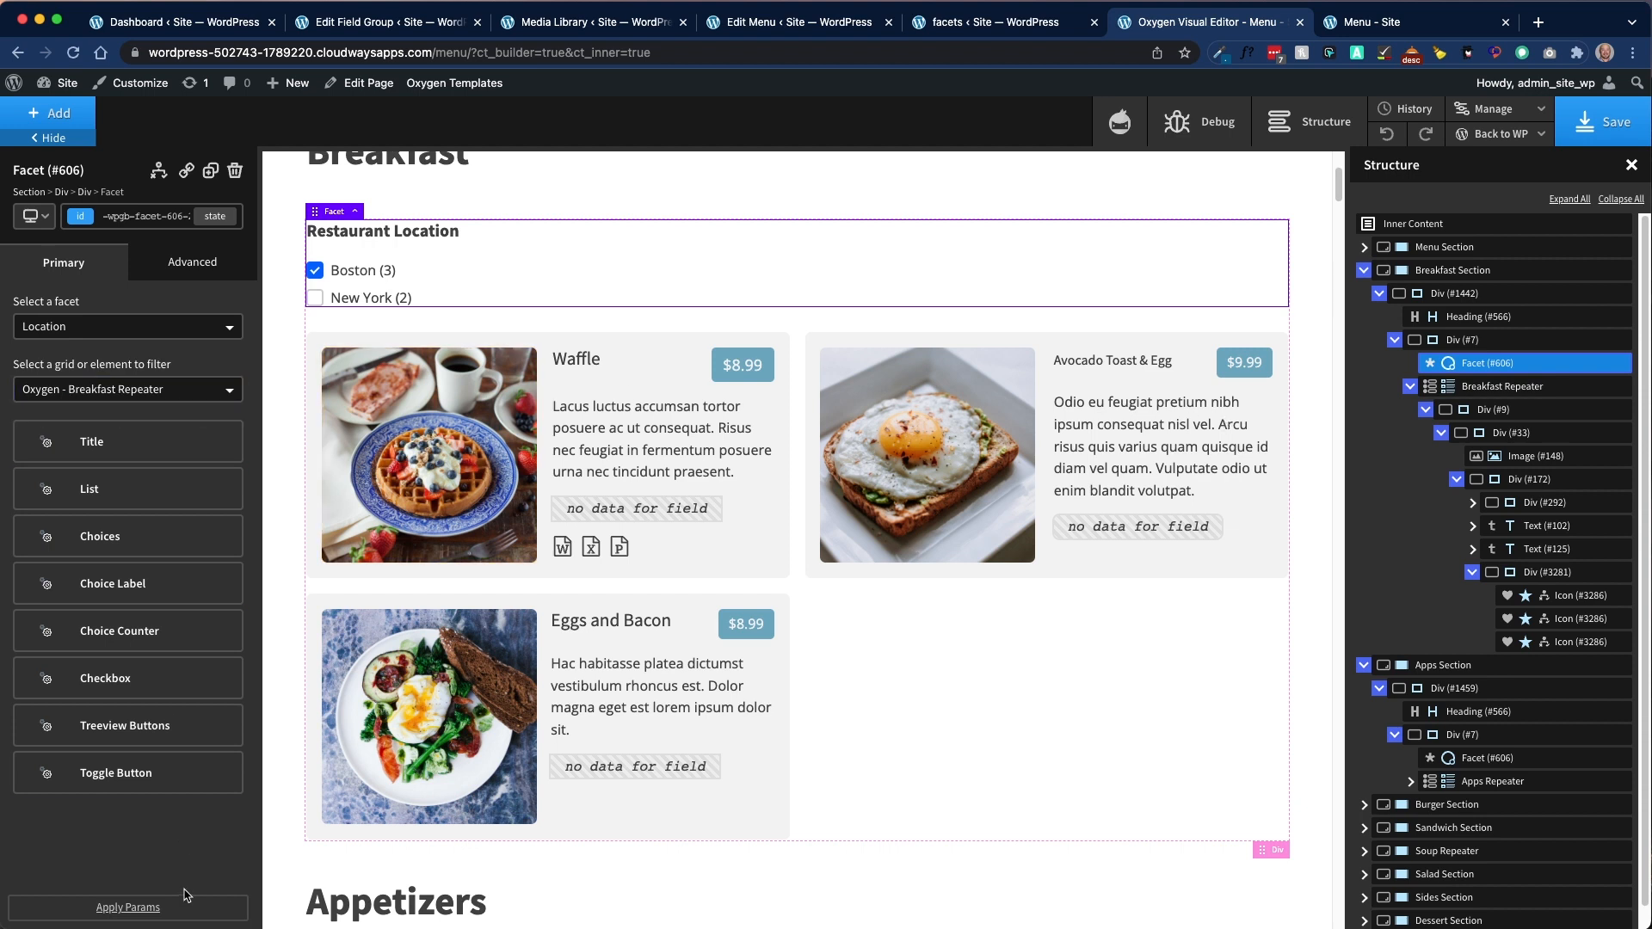
pyautogui.click(107, 907)
# Step: Open the Advanced Query of the Apps Repeater in the Appetizers section
pyautogui.scroll(-1, 1396, 477)
pyautogui.scroll(-7, 746, 494)
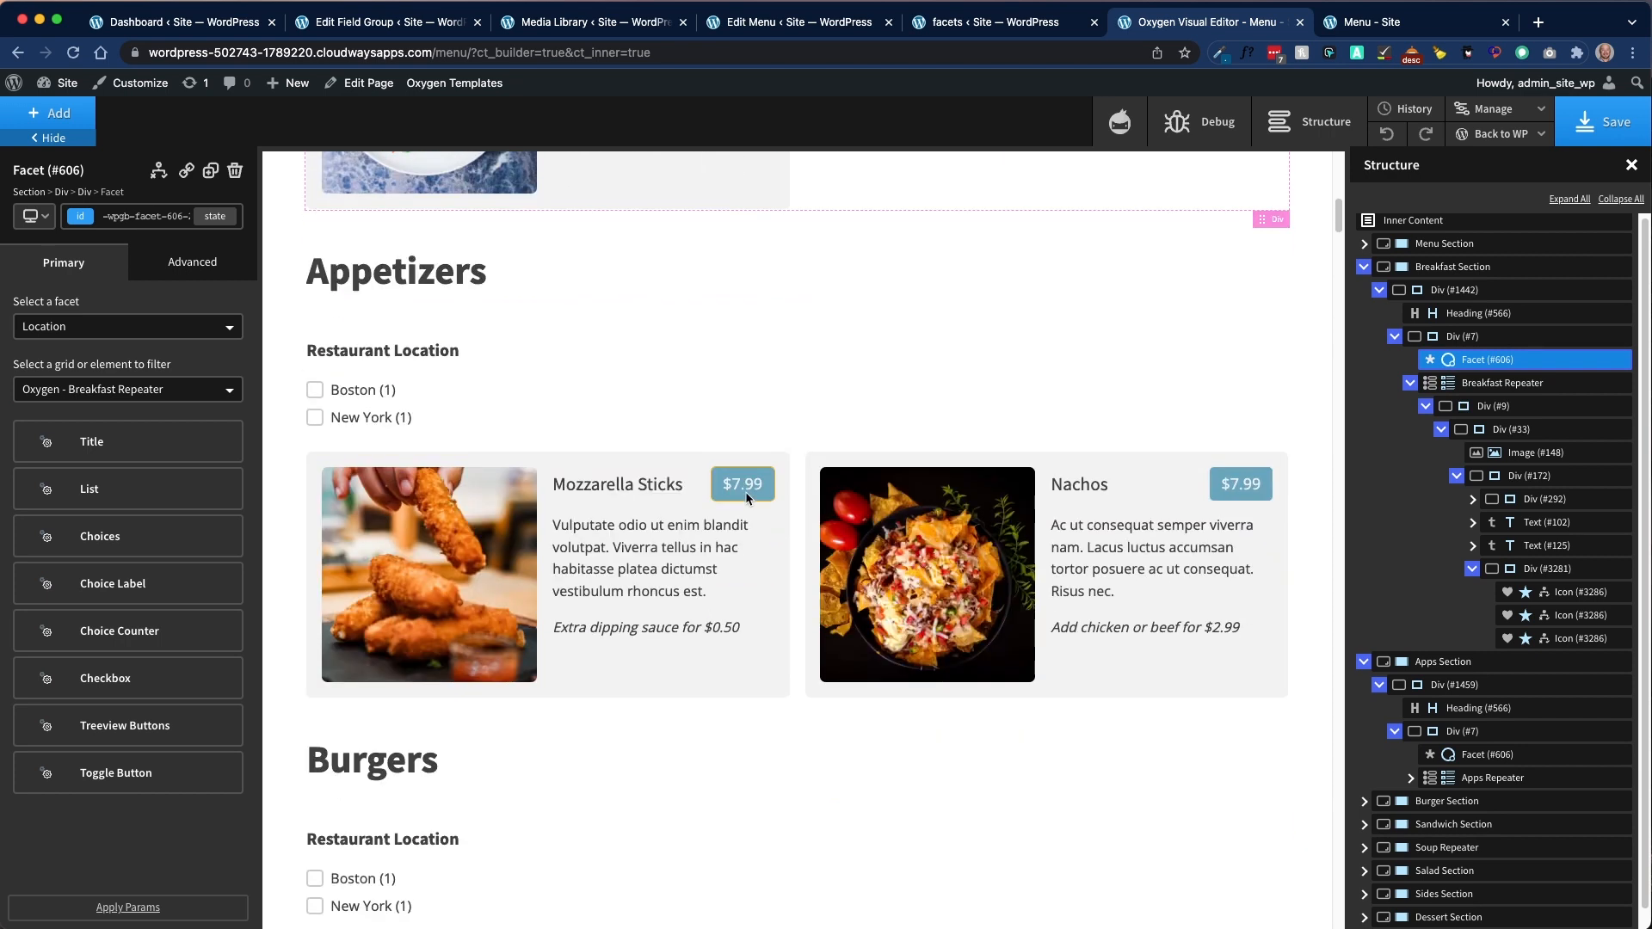
pyautogui.click(793, 508)
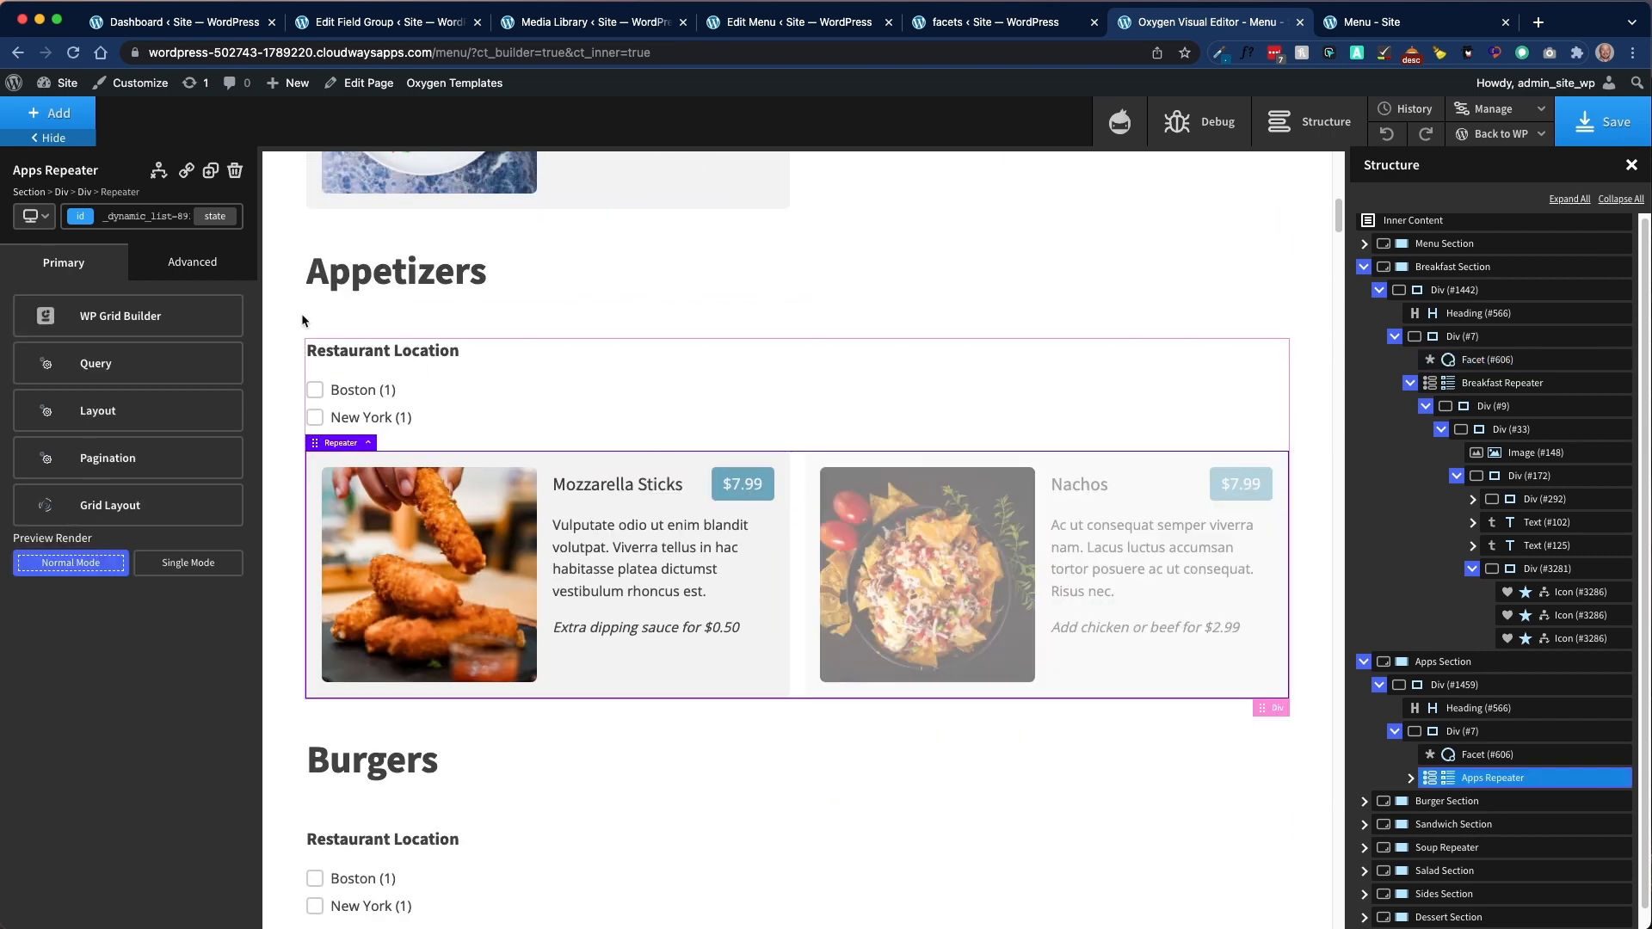
pyautogui.click(133, 367)
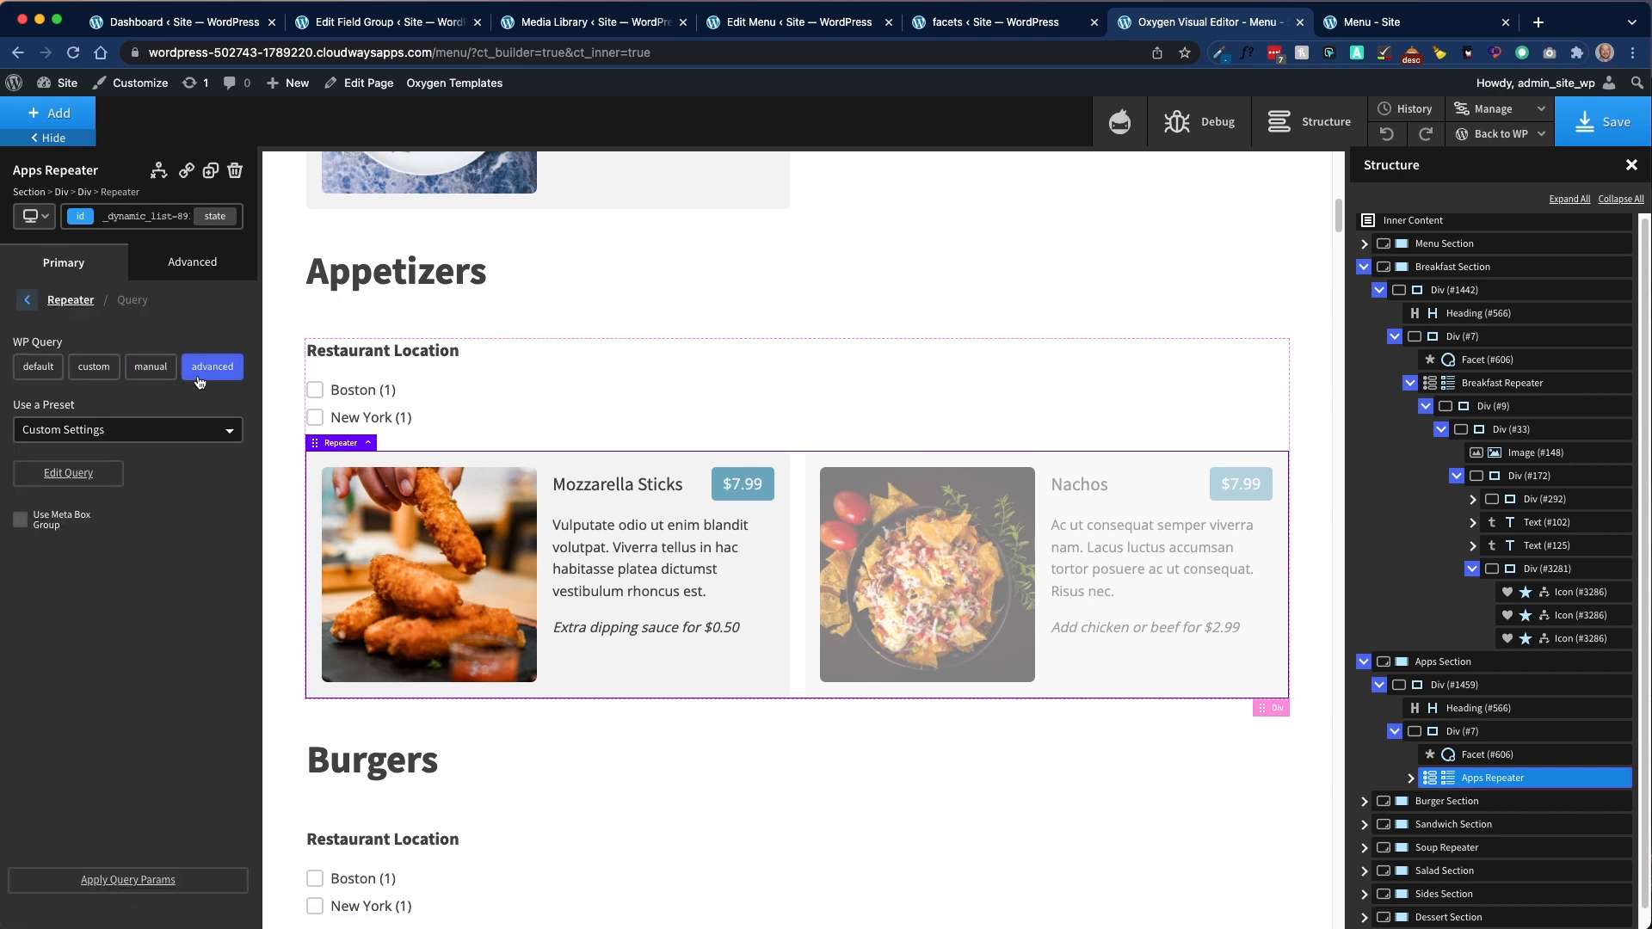
pyautogui.click(68, 474)
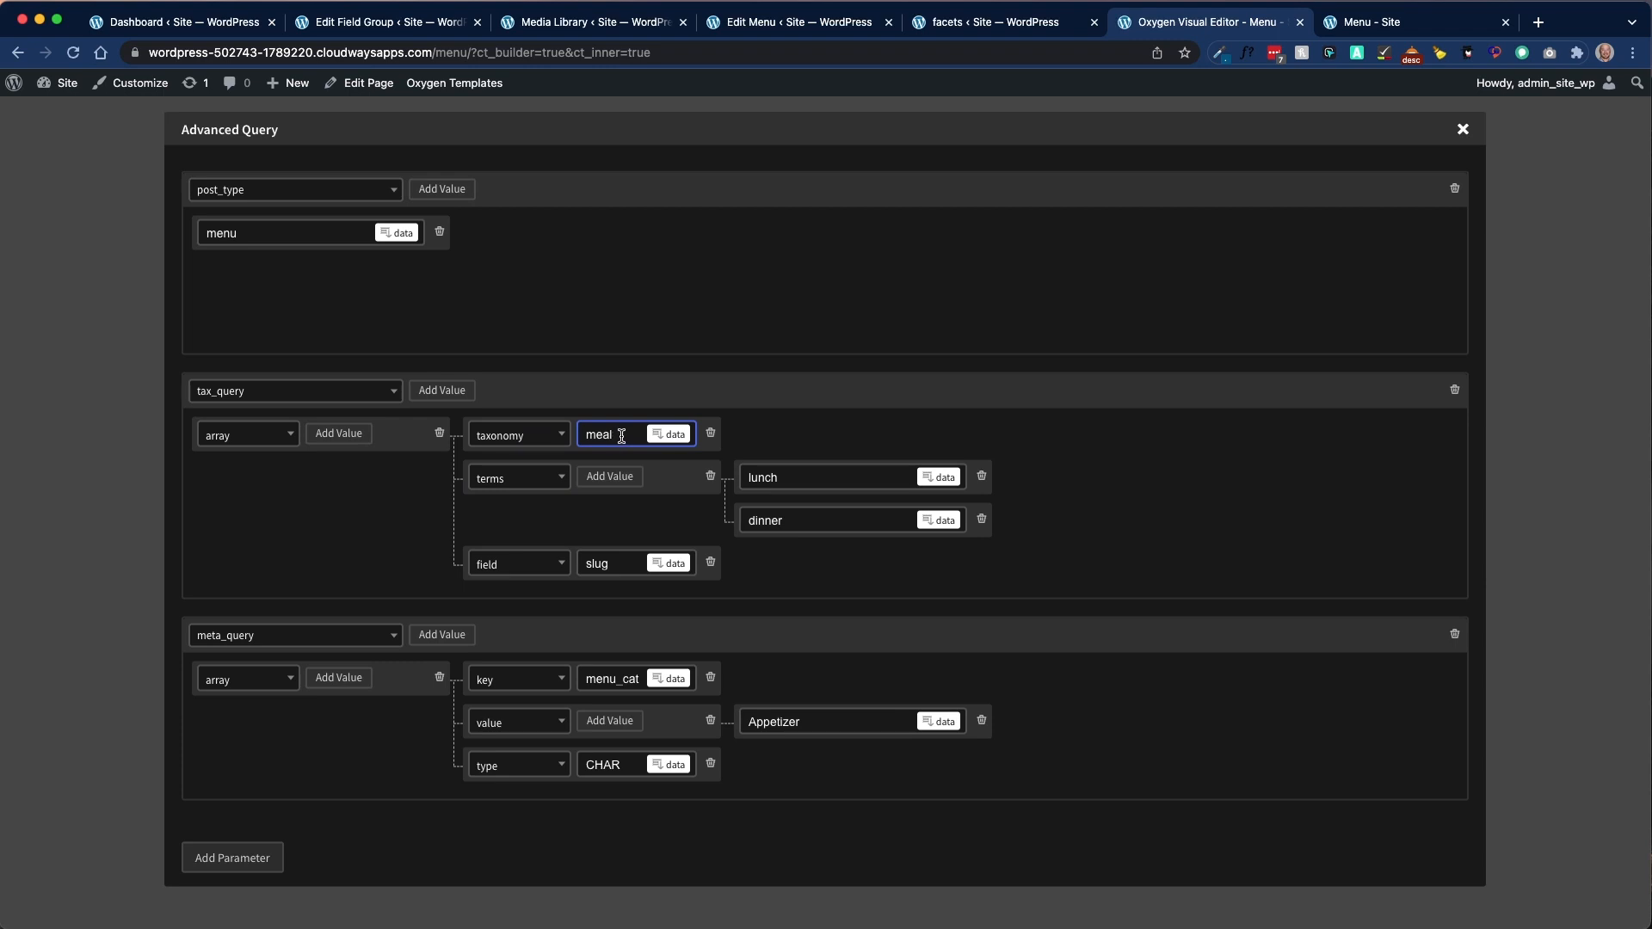
# Step: Check the tax_query's parameter options and remove the extra blank value from its terms
pyautogui.click(528, 439)
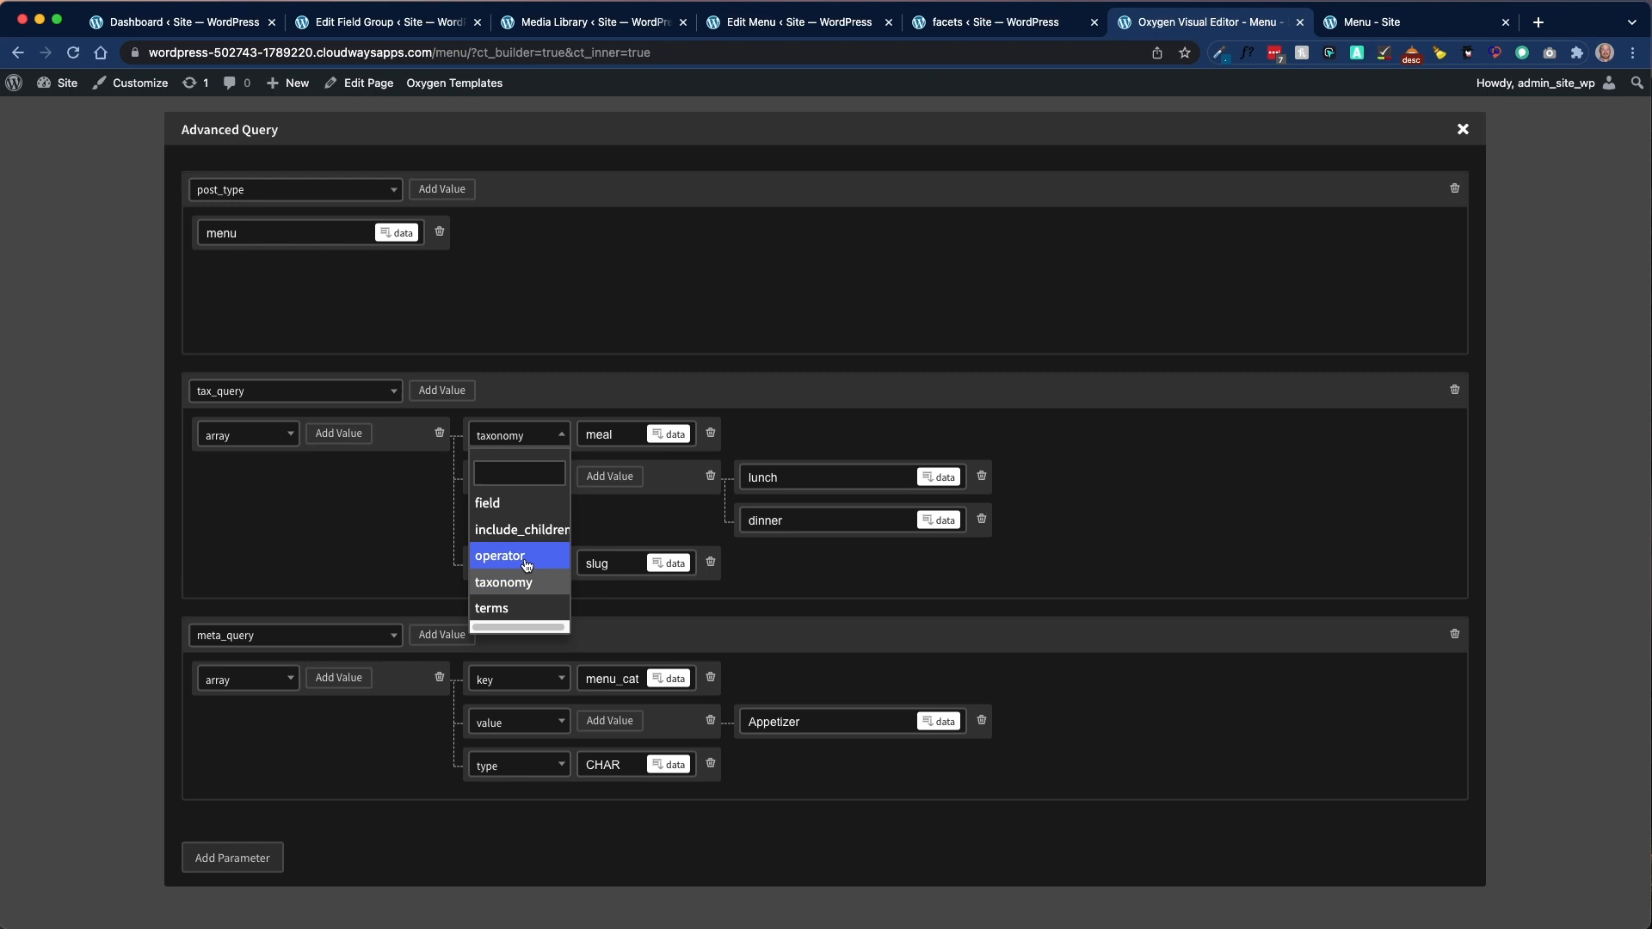
pyautogui.click(403, 555)
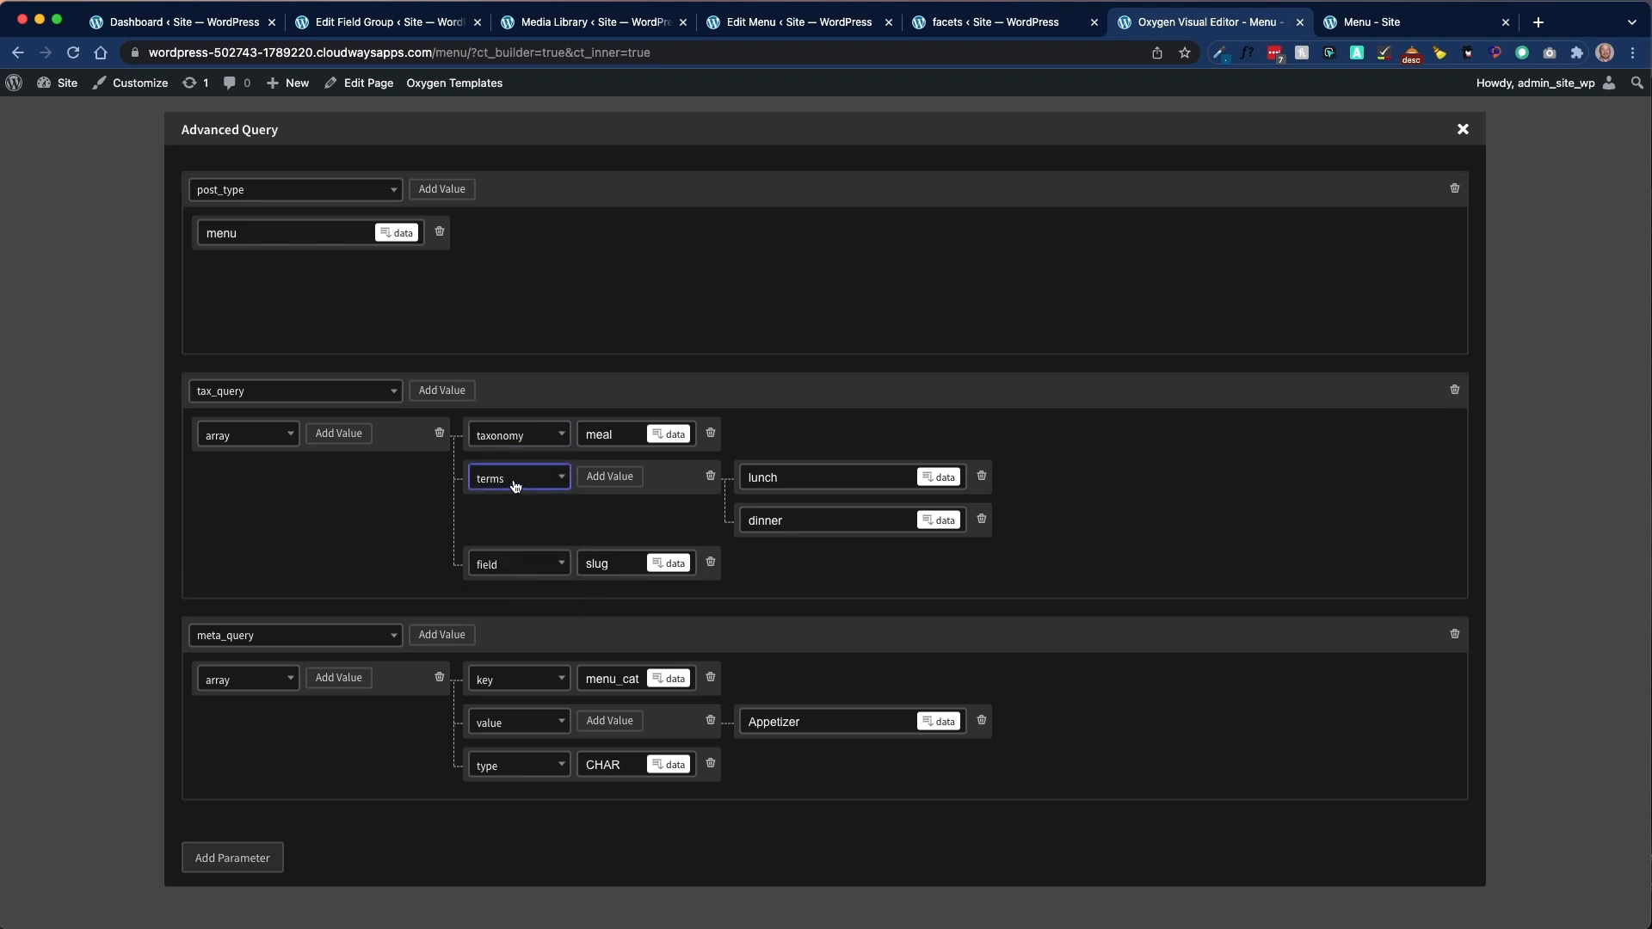
pyautogui.click(784, 479)
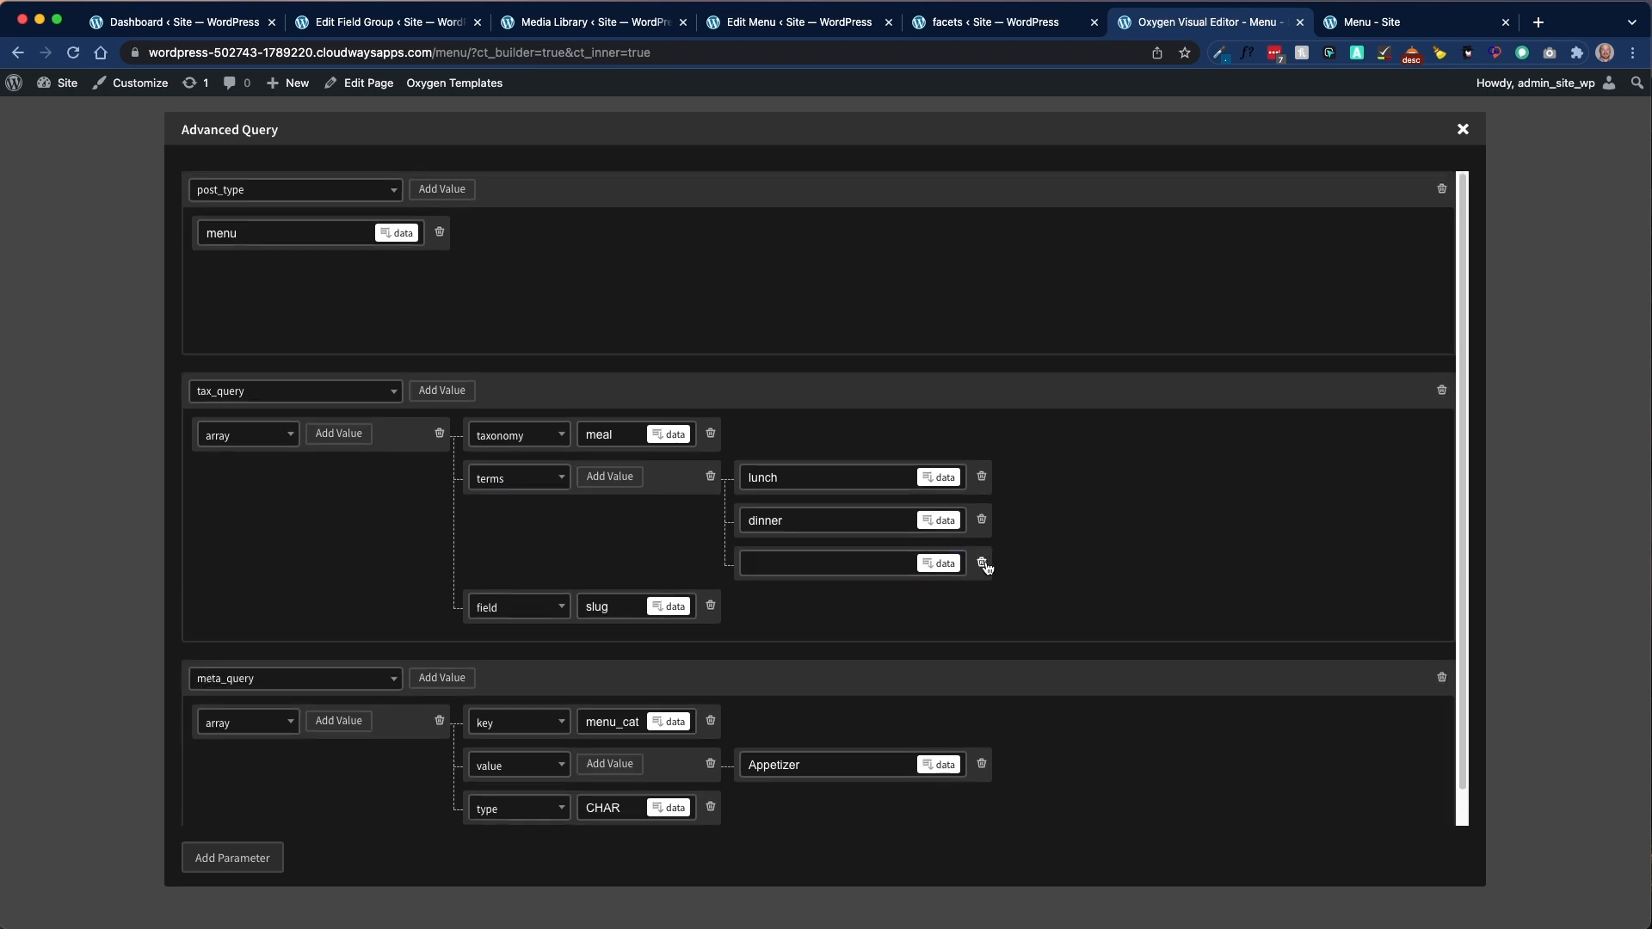
pyautogui.click(982, 563)
# Step: Examine the tax_query's lunch and dinner terms together with its meal taxonomy and slug field
pyautogui.click(831, 478)
pyautogui.moveTo(814, 480); pyautogui.dragTo(751, 472)
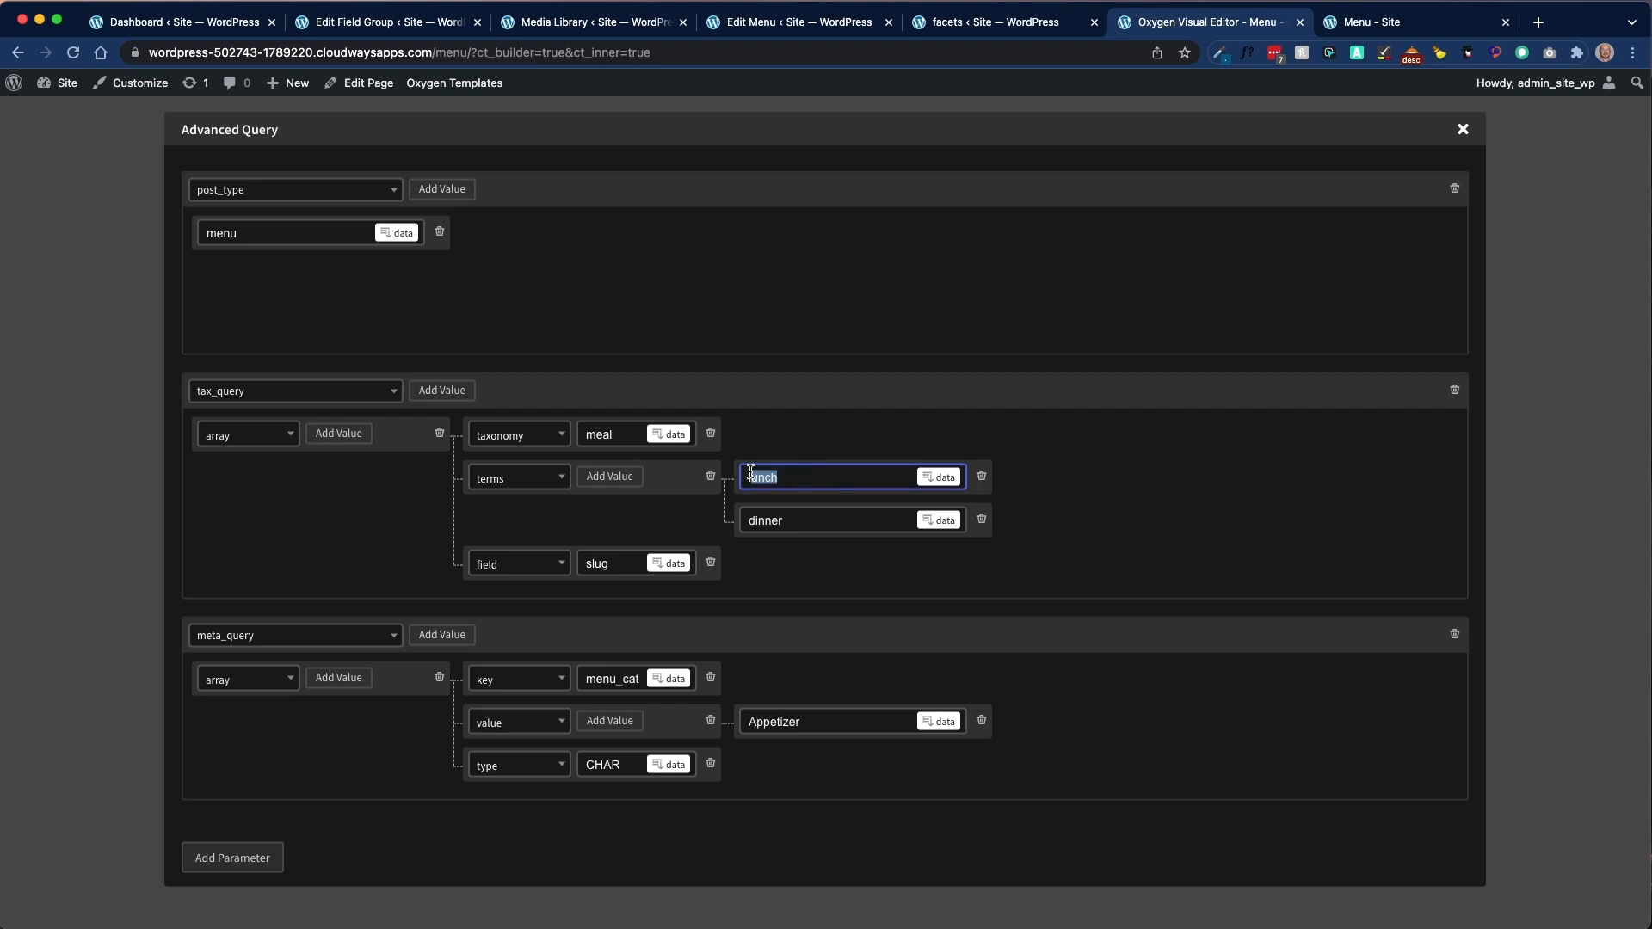
pyautogui.click(802, 524)
pyautogui.doubleClick(800, 524)
pyautogui.click(814, 480)
pyautogui.click(814, 502)
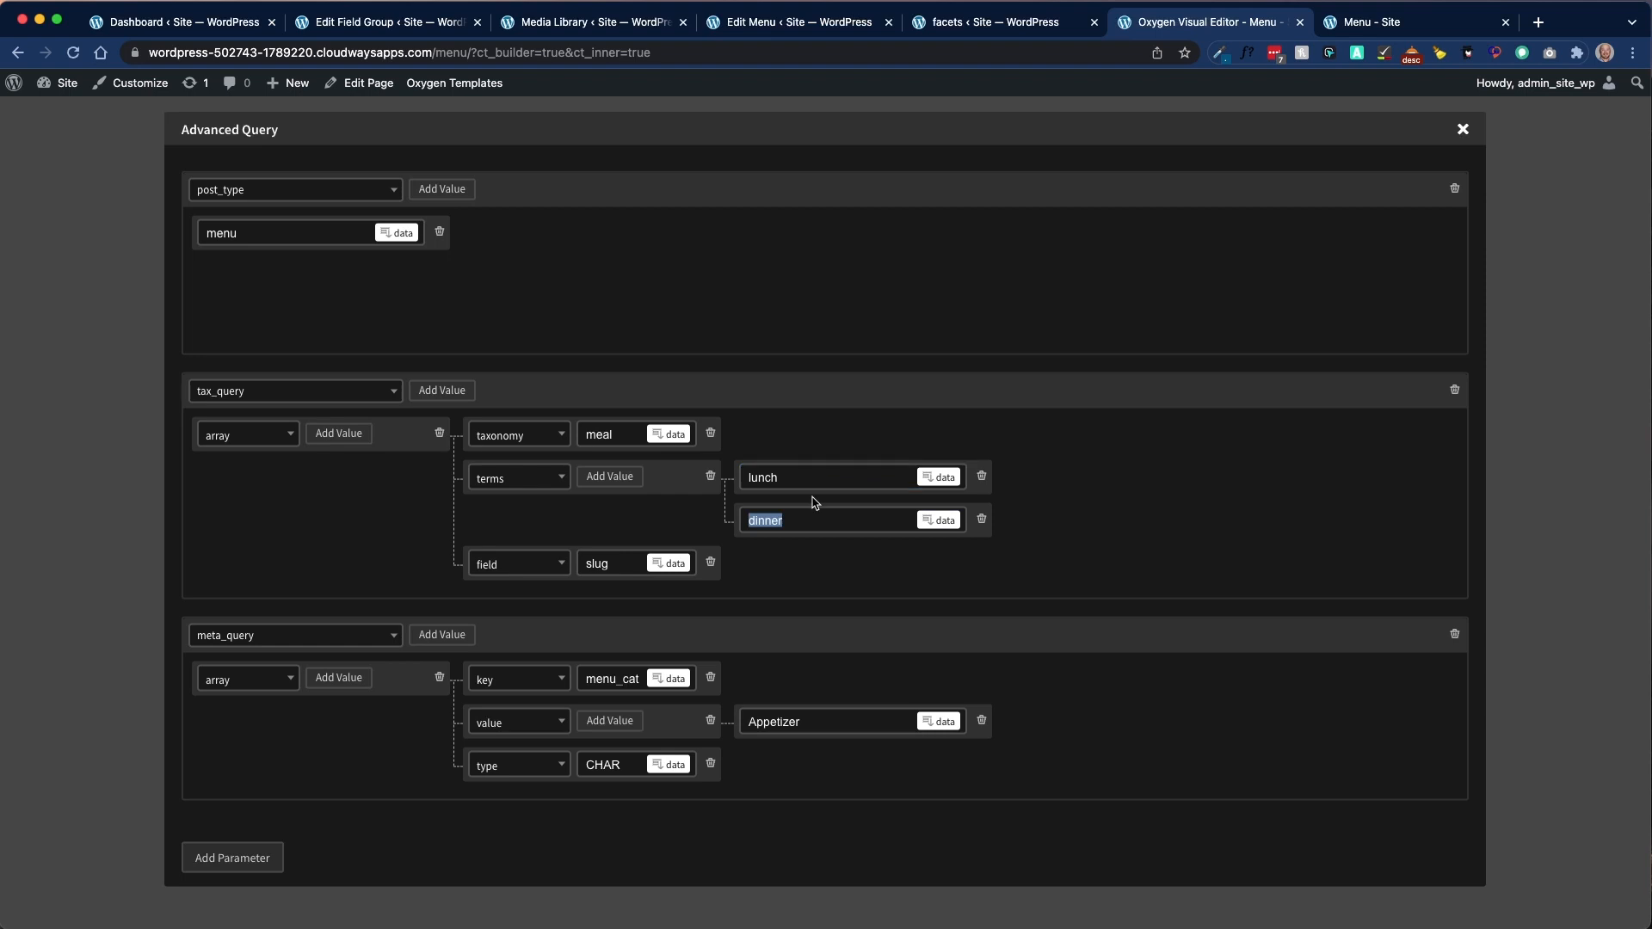
pyautogui.click(818, 478)
pyautogui.click(603, 429)
pyautogui.click(542, 572)
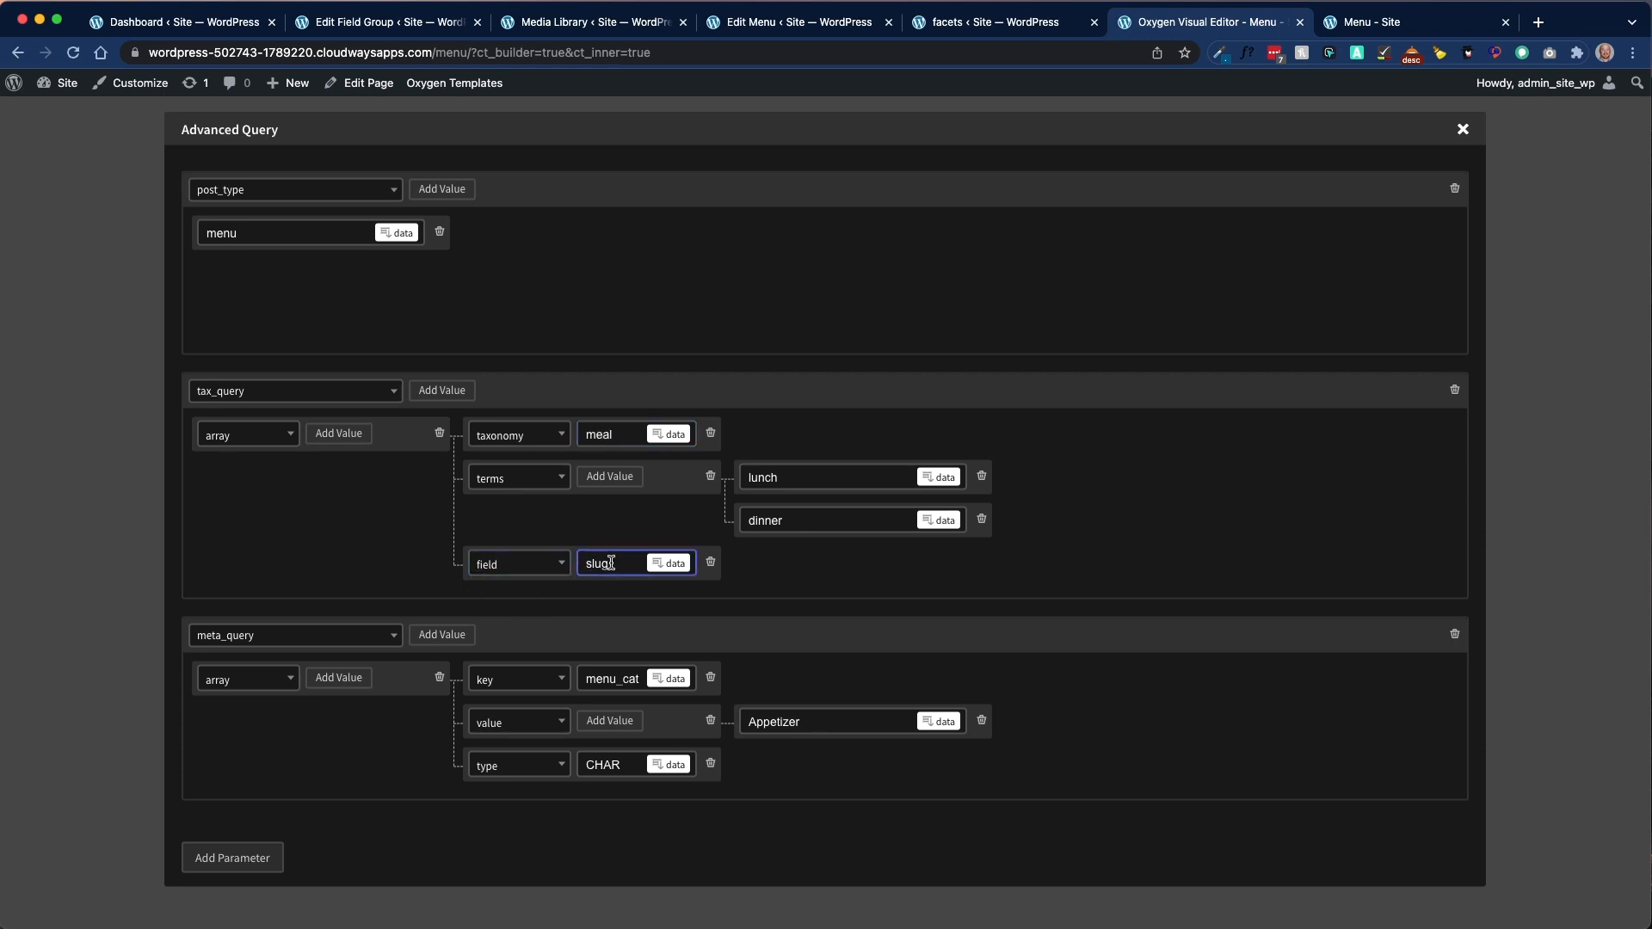
# Step: Compare the meta_query's key and Appetizer value with the Menu Category choices on the Waffle item, and return to the Advanced Query
pyautogui.click(325, 637)
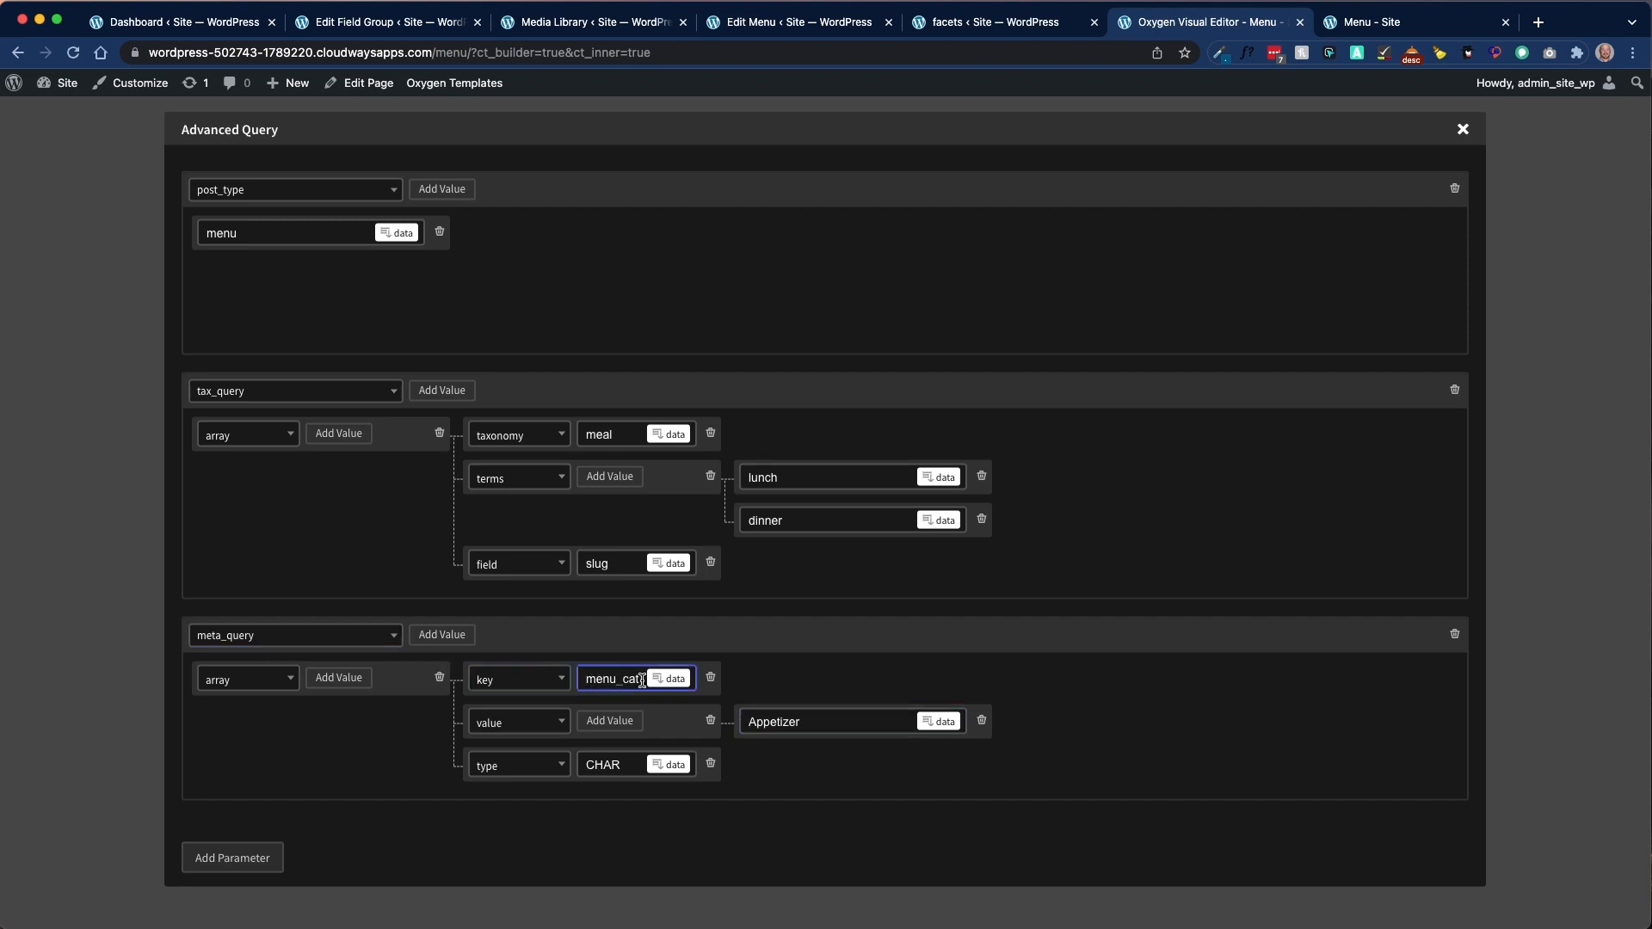
pyautogui.moveTo(823, 721); pyautogui.dragTo(747, 721)
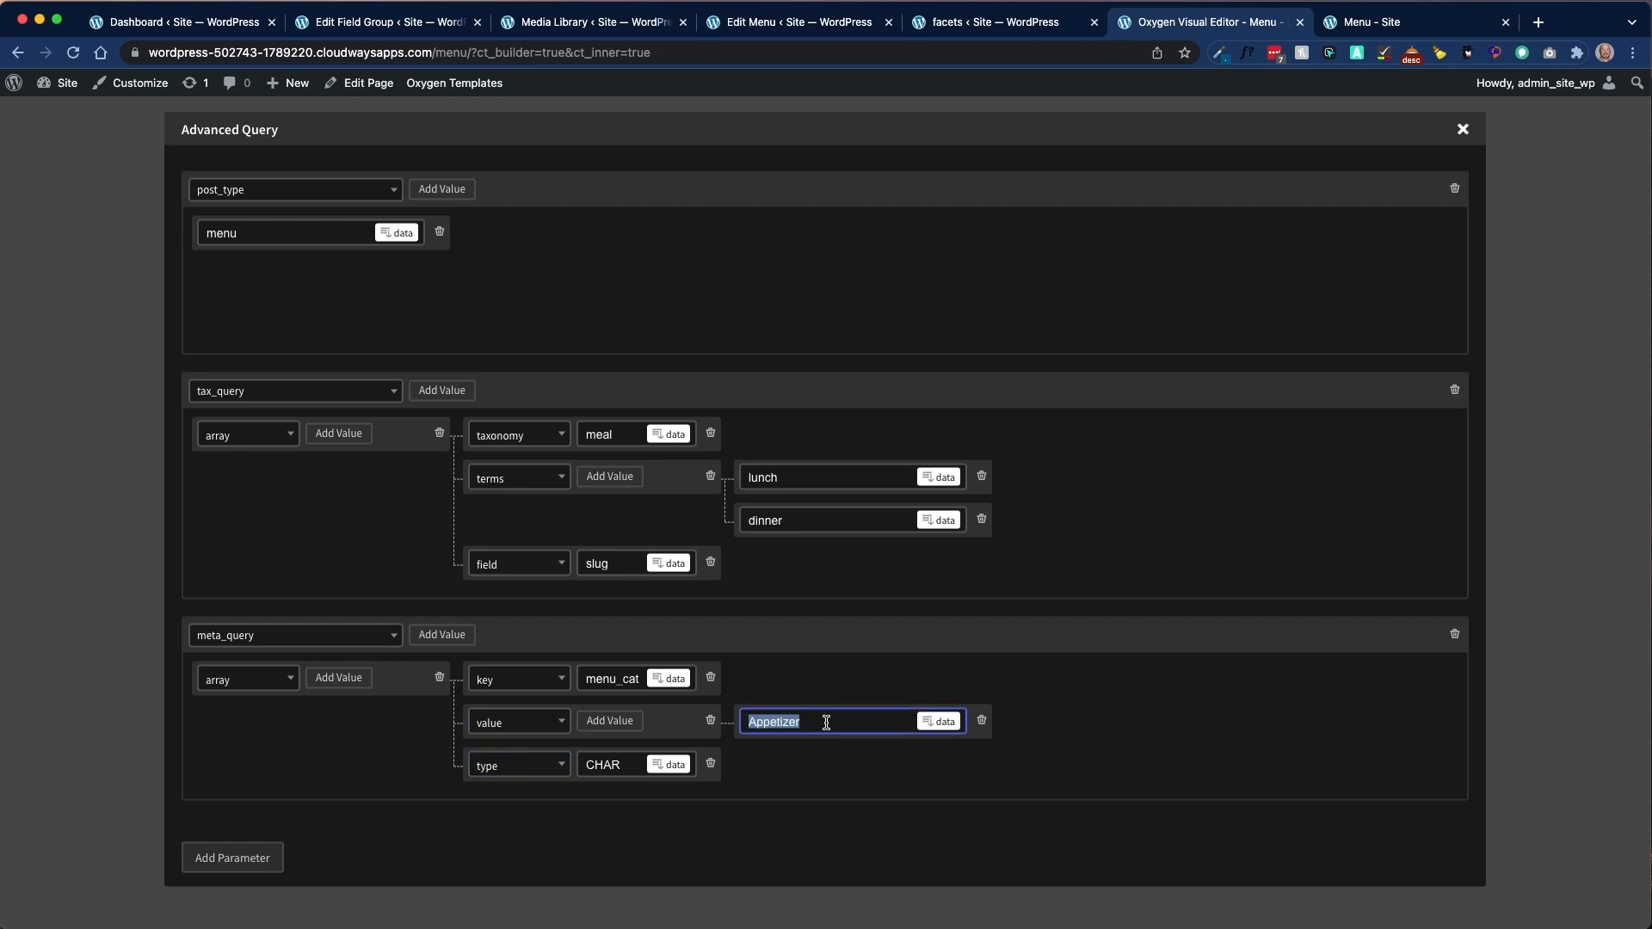
pyautogui.click(792, 21)
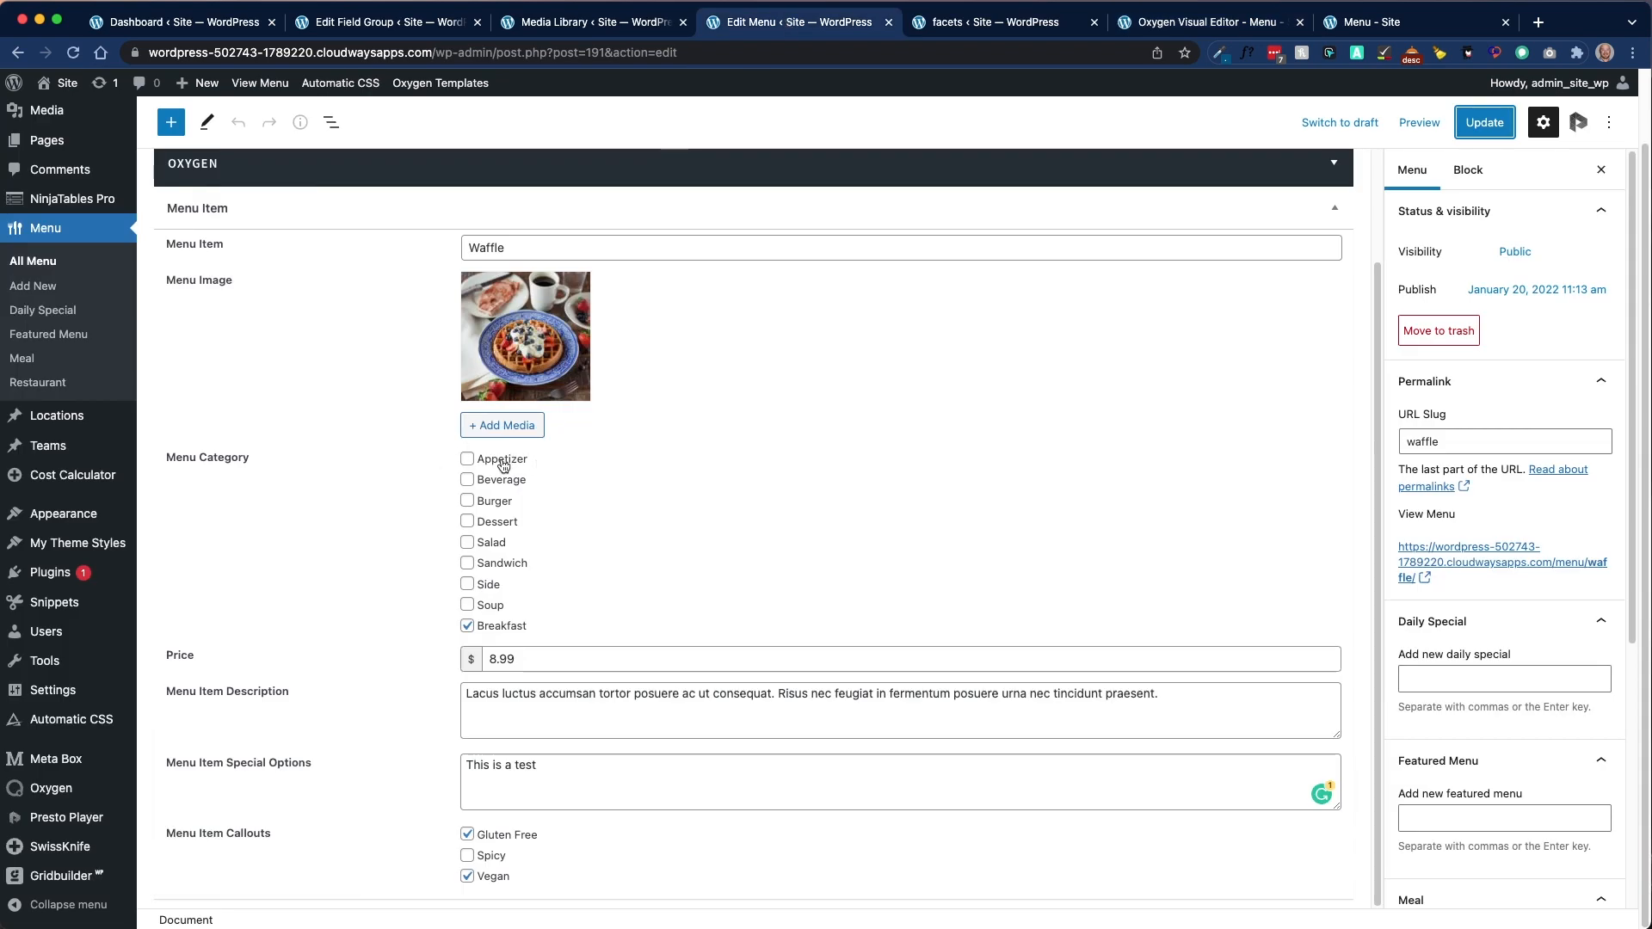
pyautogui.click(1169, 24)
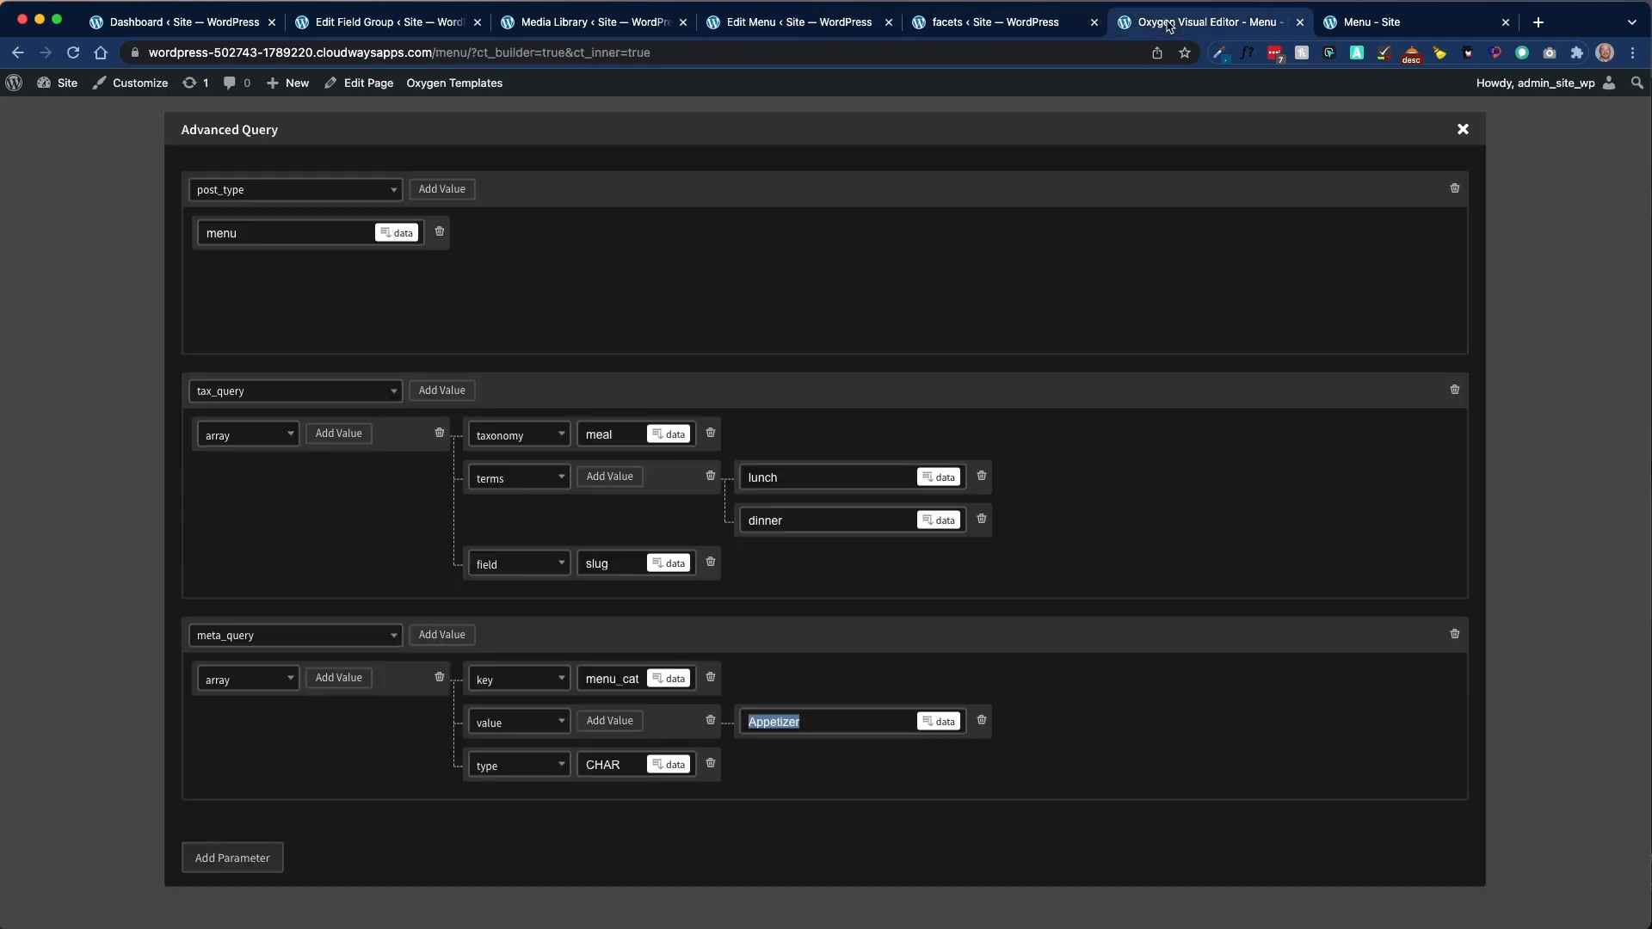
# Step: Close the Advanced Query and apply the Apps Repeater's query parameters
pyautogui.click(1463, 131)
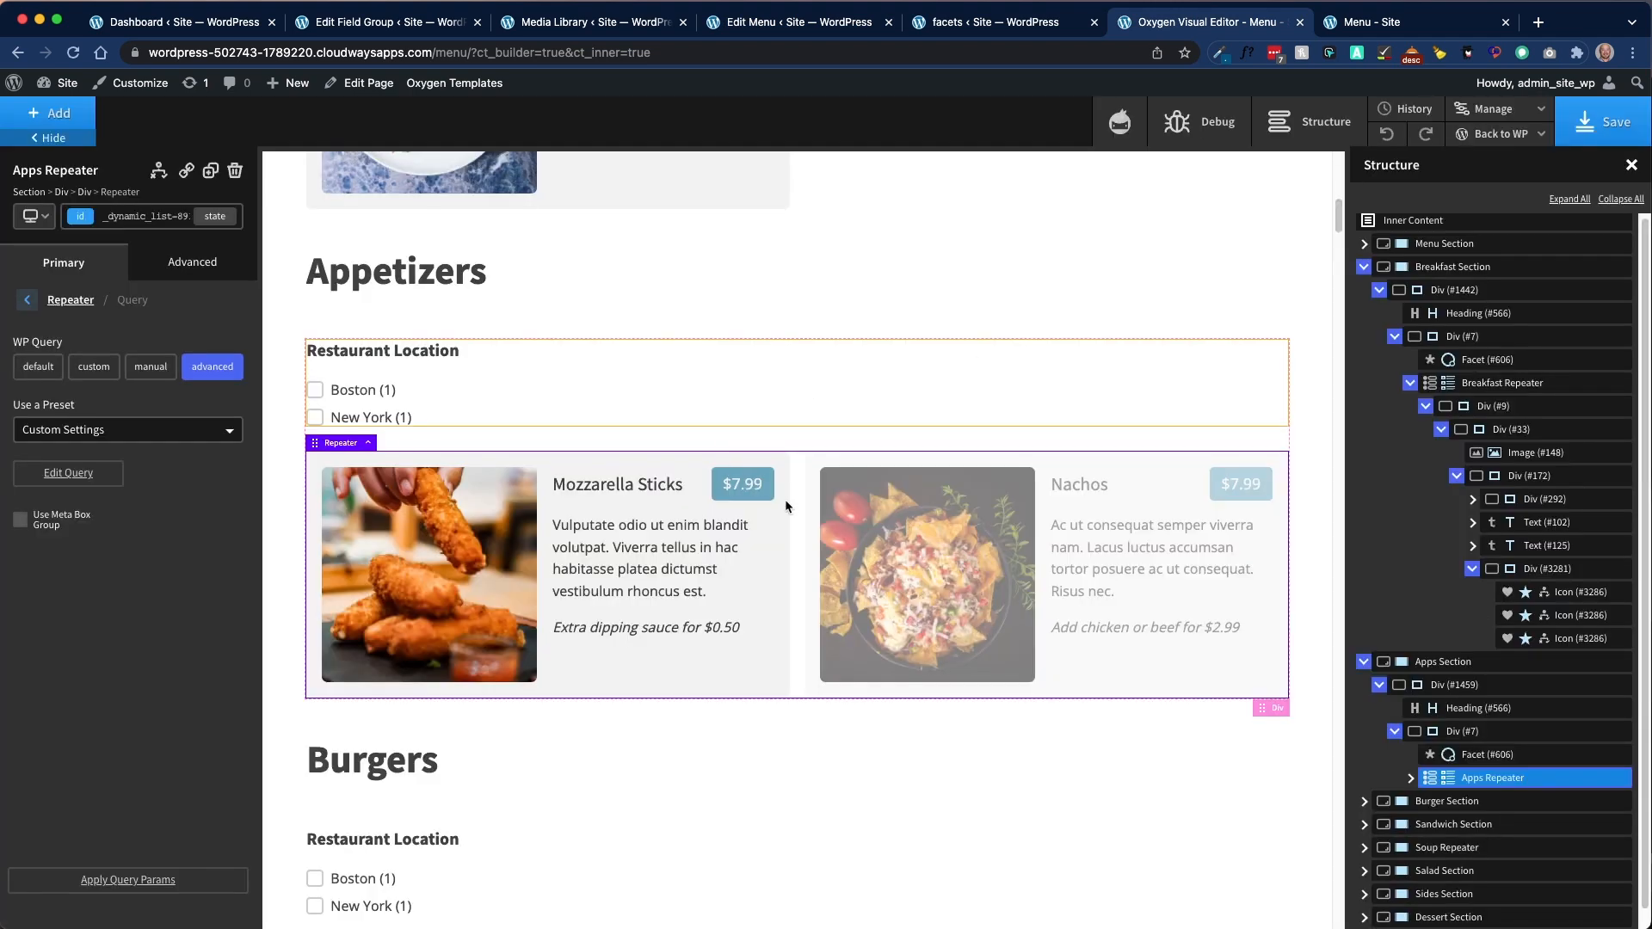
pyautogui.click(206, 888)
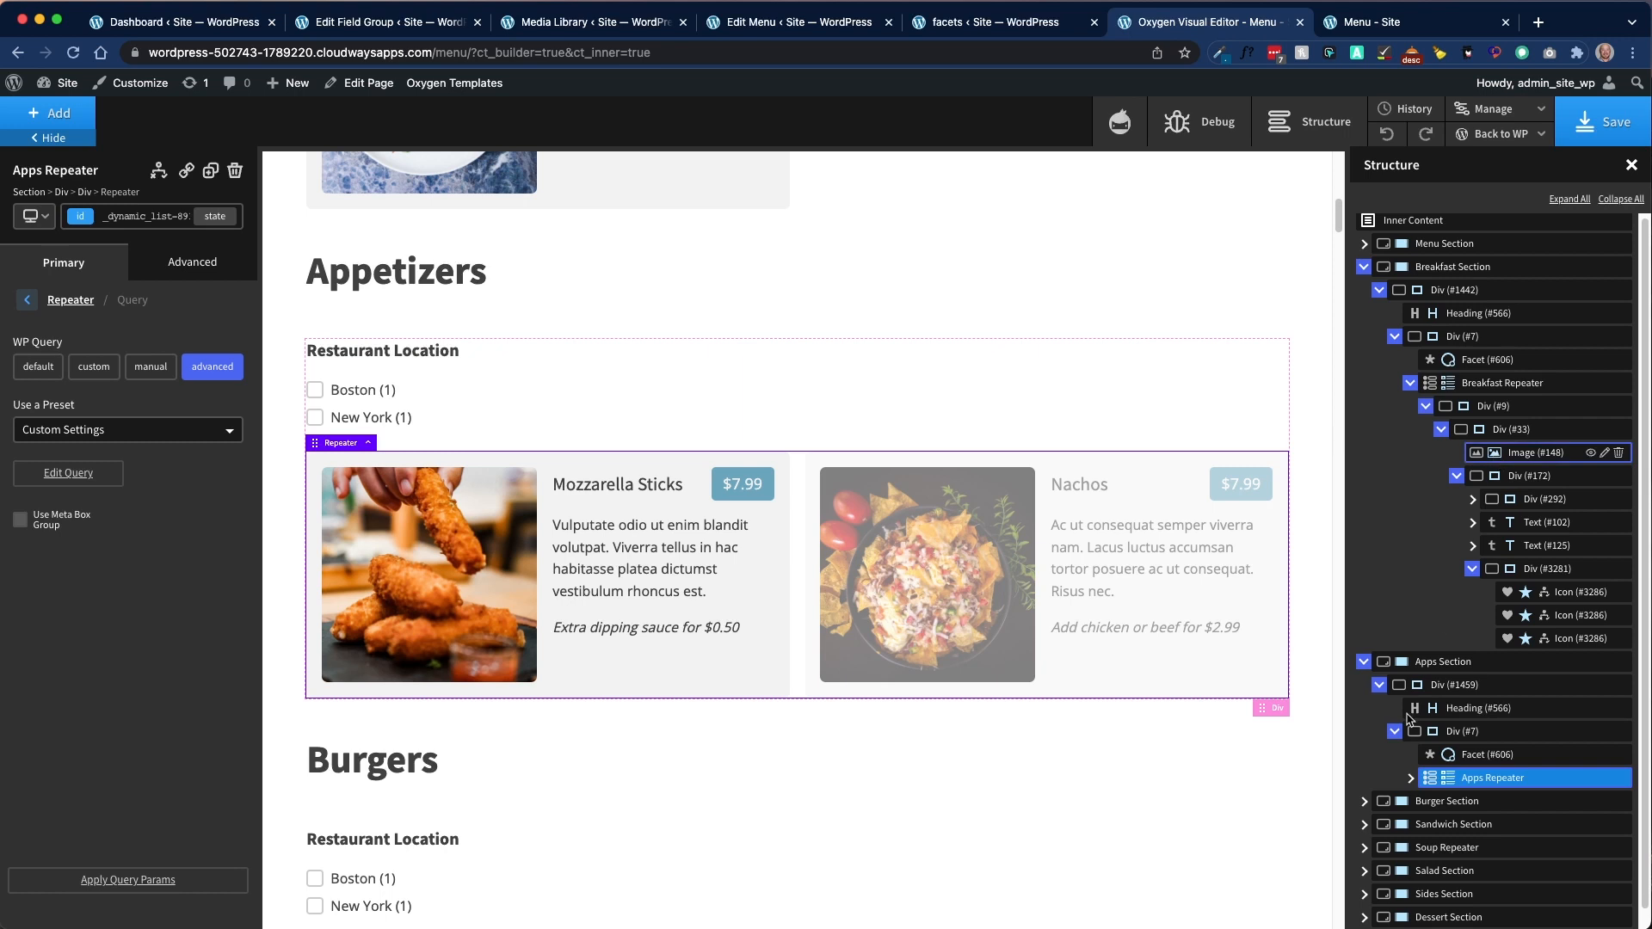
# Step: Set the Appetizers section's facet to Location, filtering the Oxygen - Apps Repeater element, and apply its parameters
pyautogui.scroll(-1, 1399, 762)
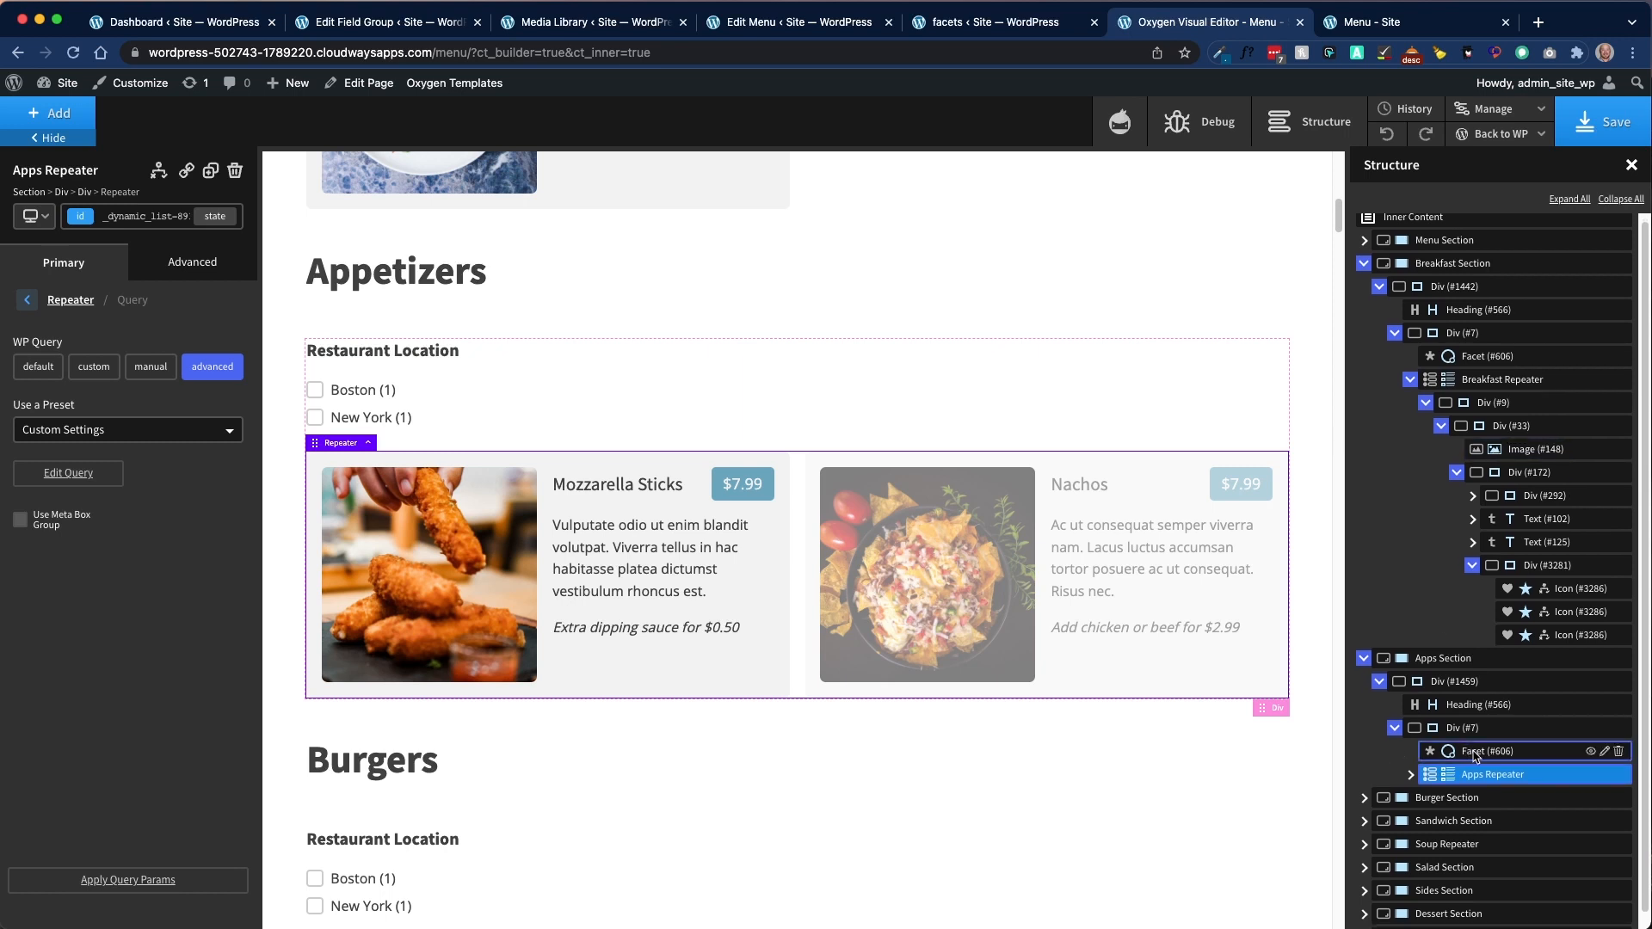
pyautogui.click(1475, 754)
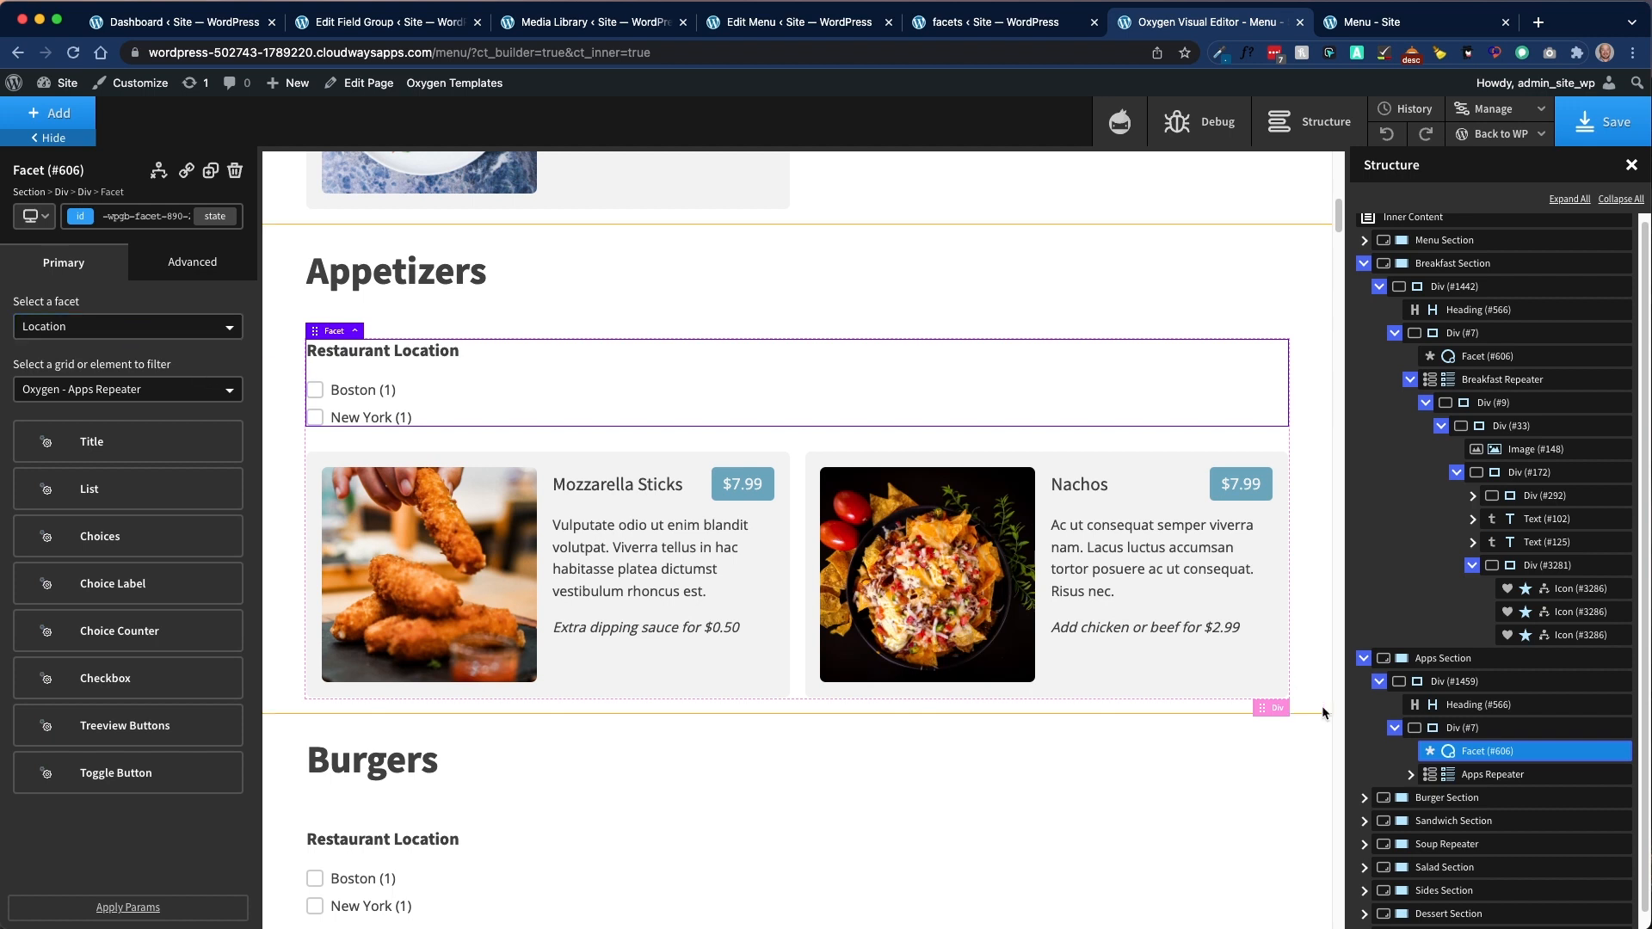
pyautogui.click(163, 326)
pyautogui.click(120, 381)
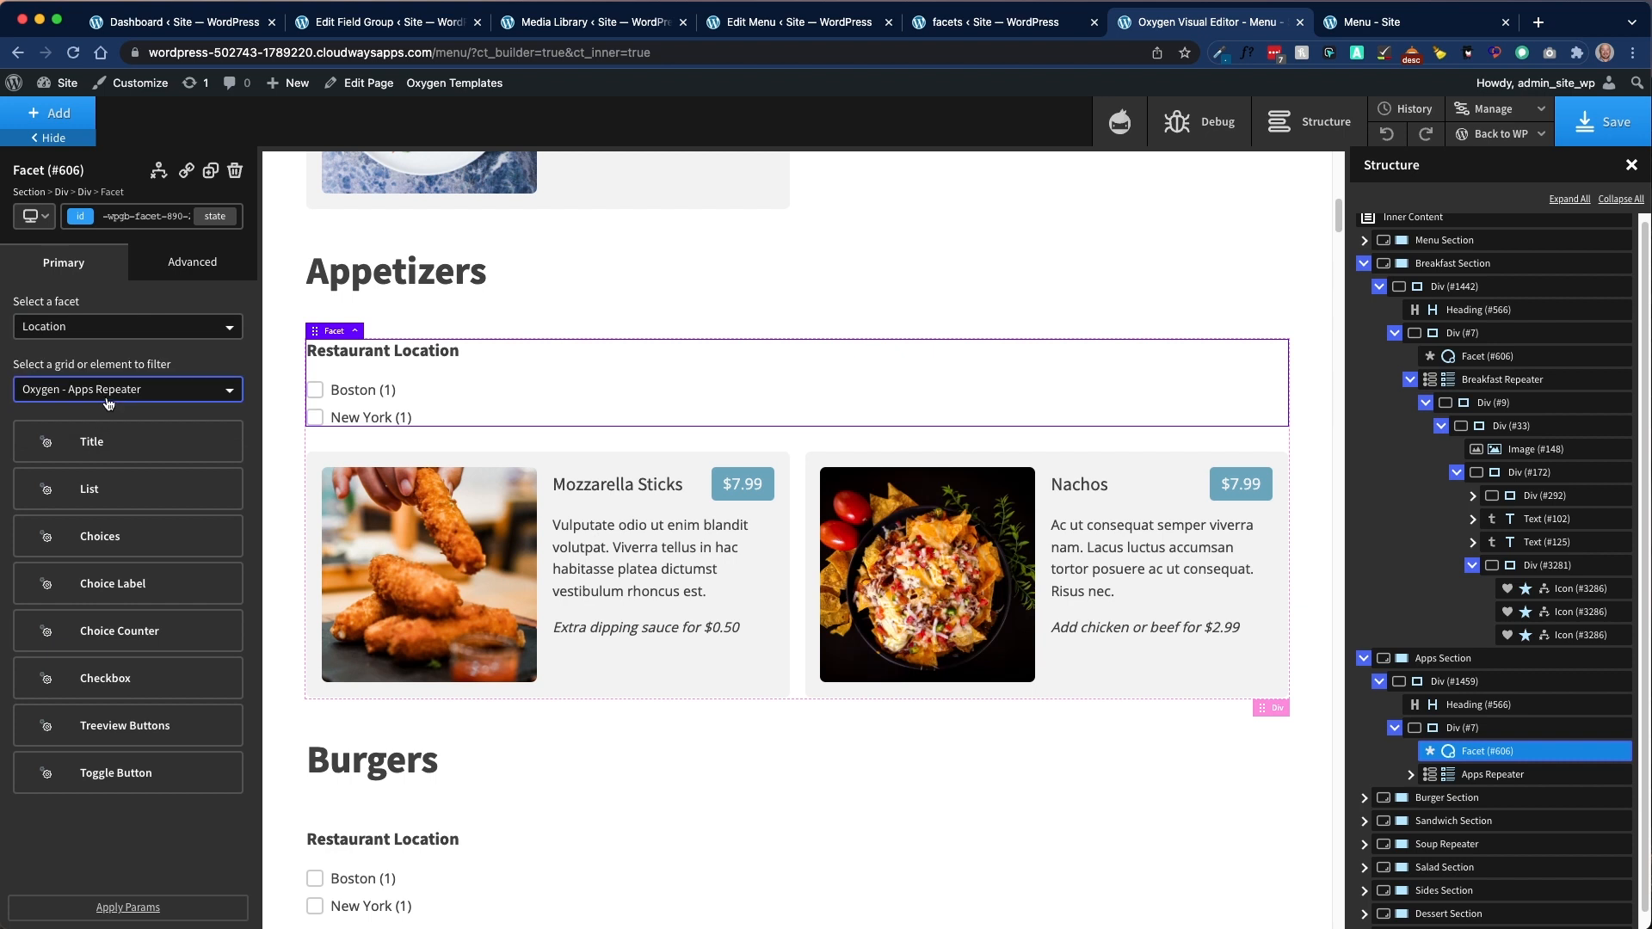
pyautogui.click(119, 392)
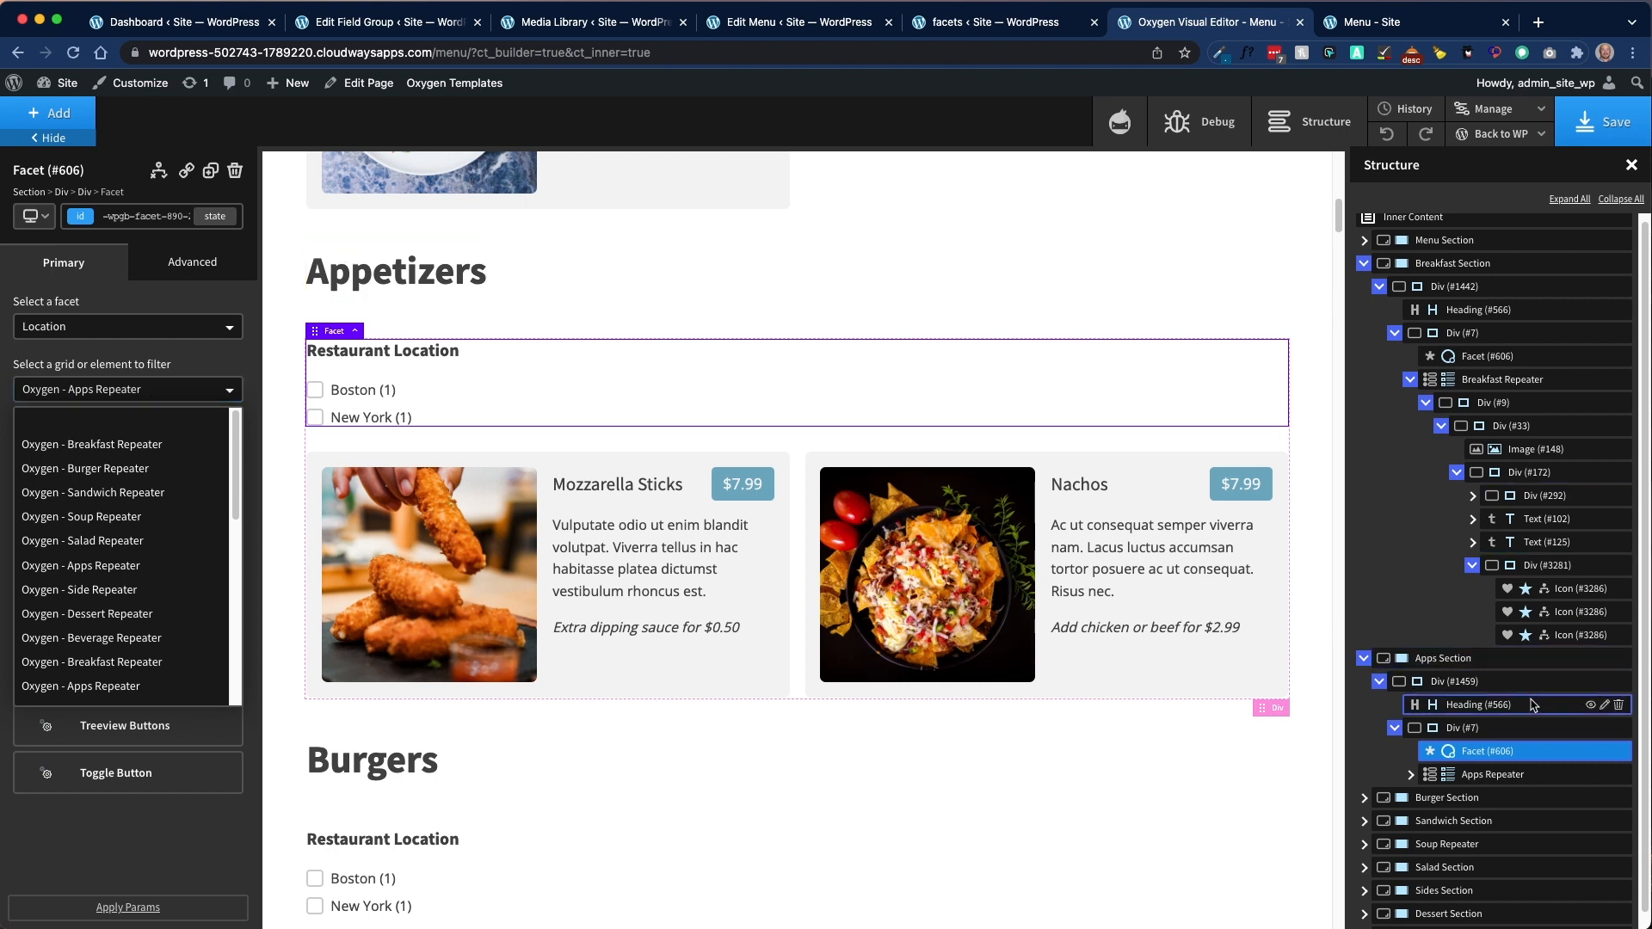
pyautogui.click(131, 572)
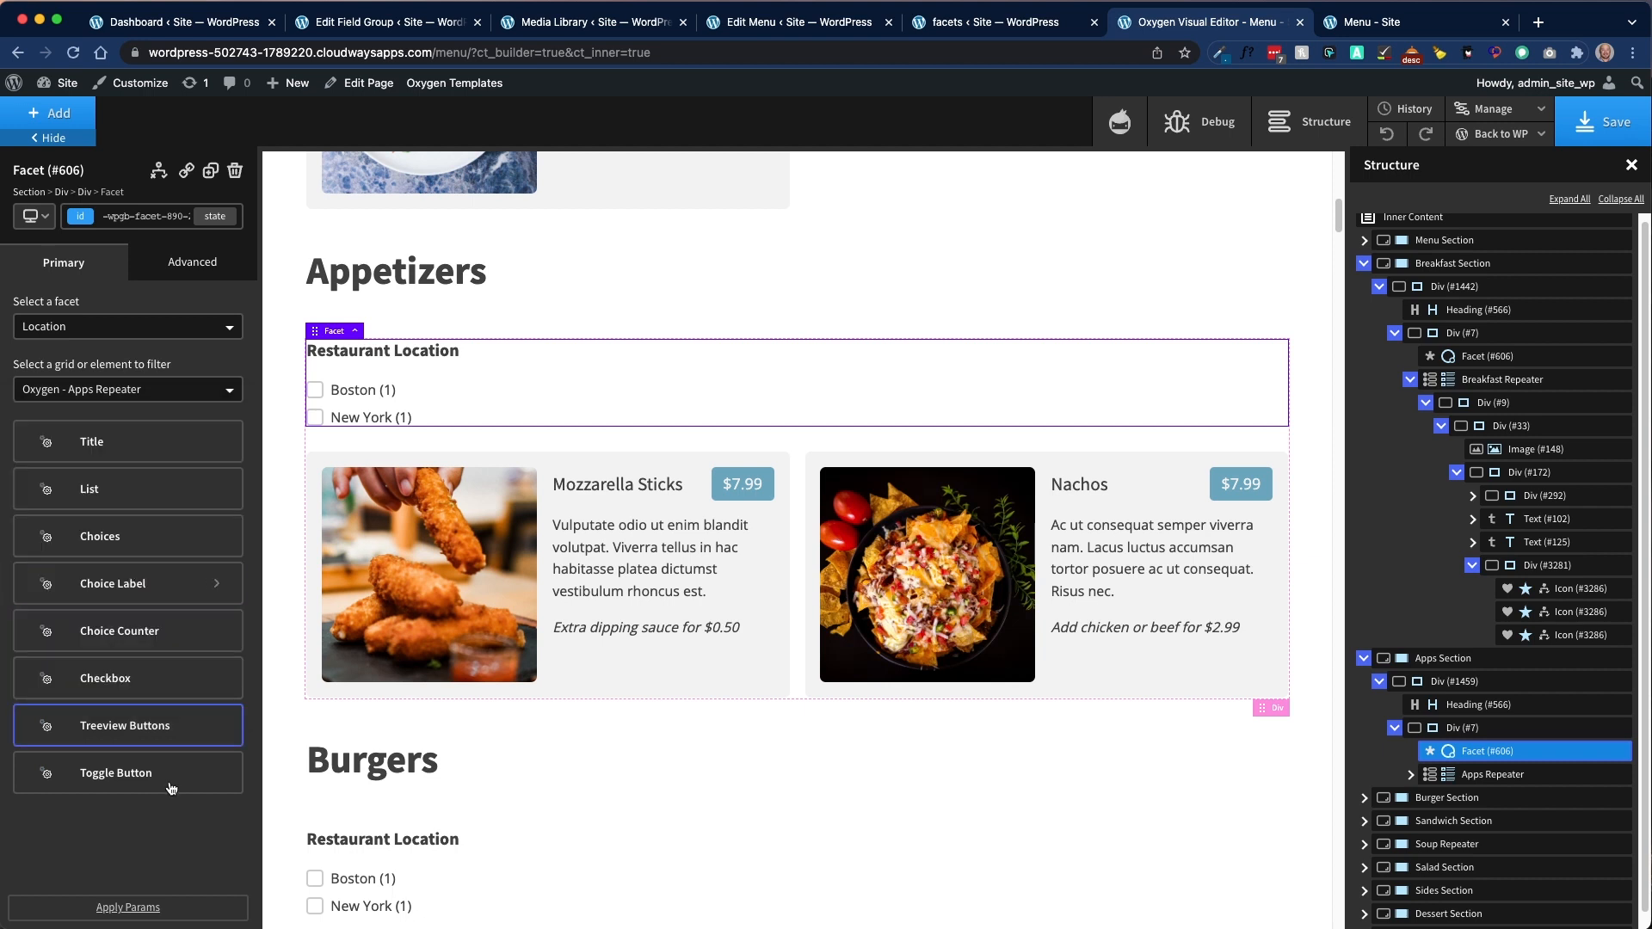
pyautogui.click(179, 915)
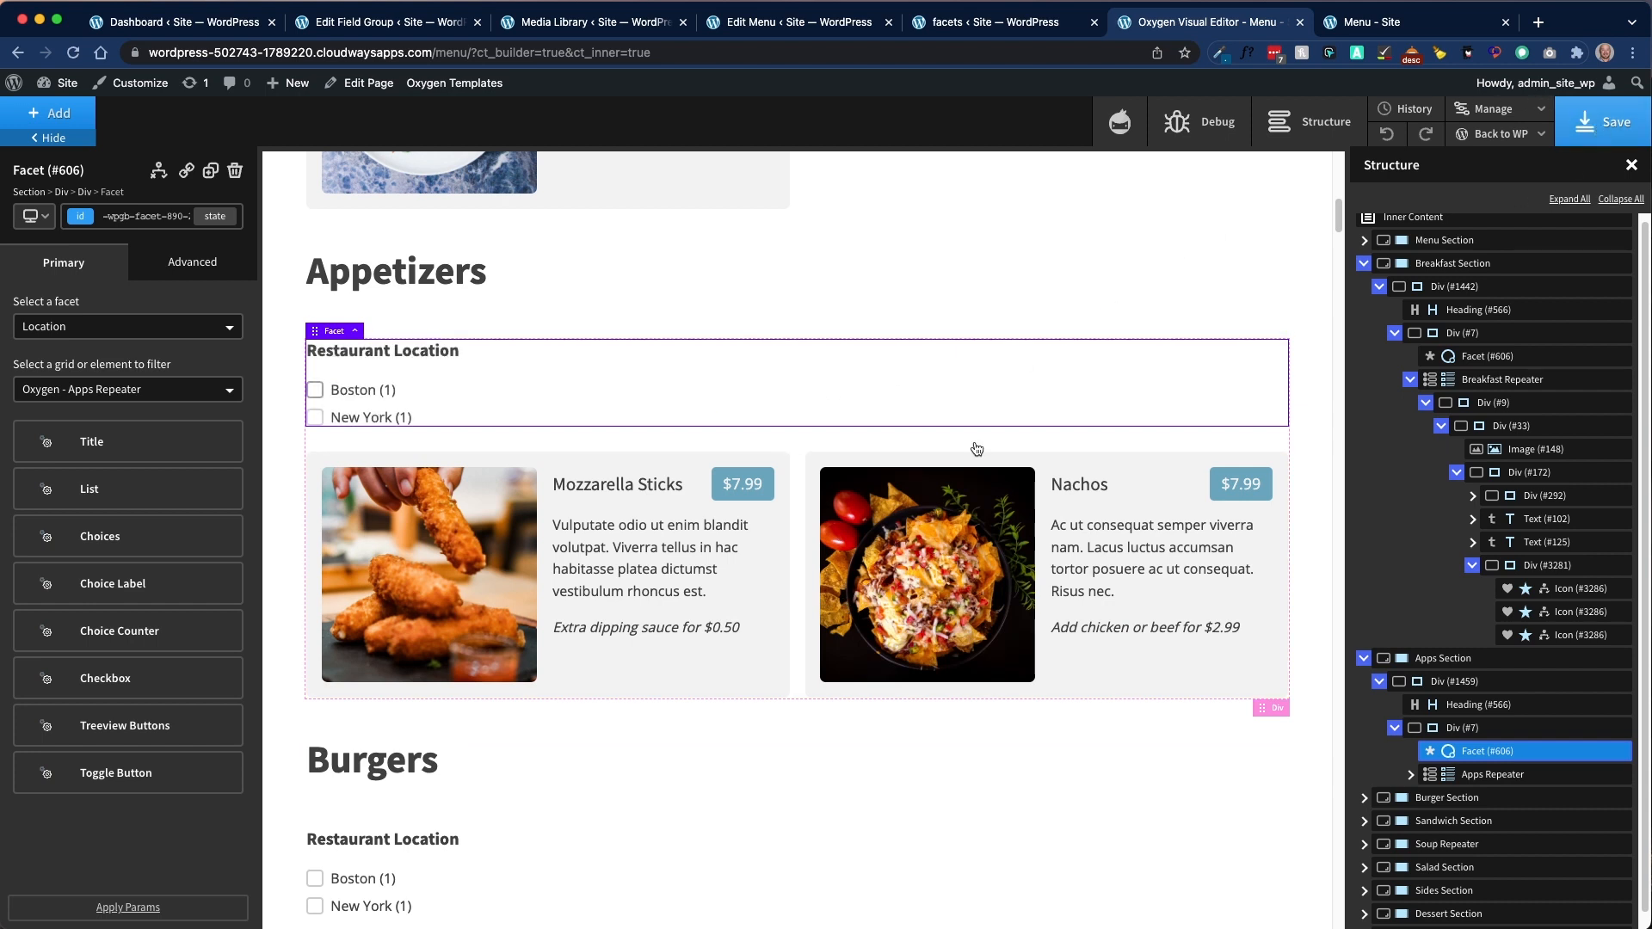
# Step: Look through the menu sections from Burgers to Beverages, each with its own Restaurant Location facet and repeater items
pyautogui.scroll(-5, 973, 442)
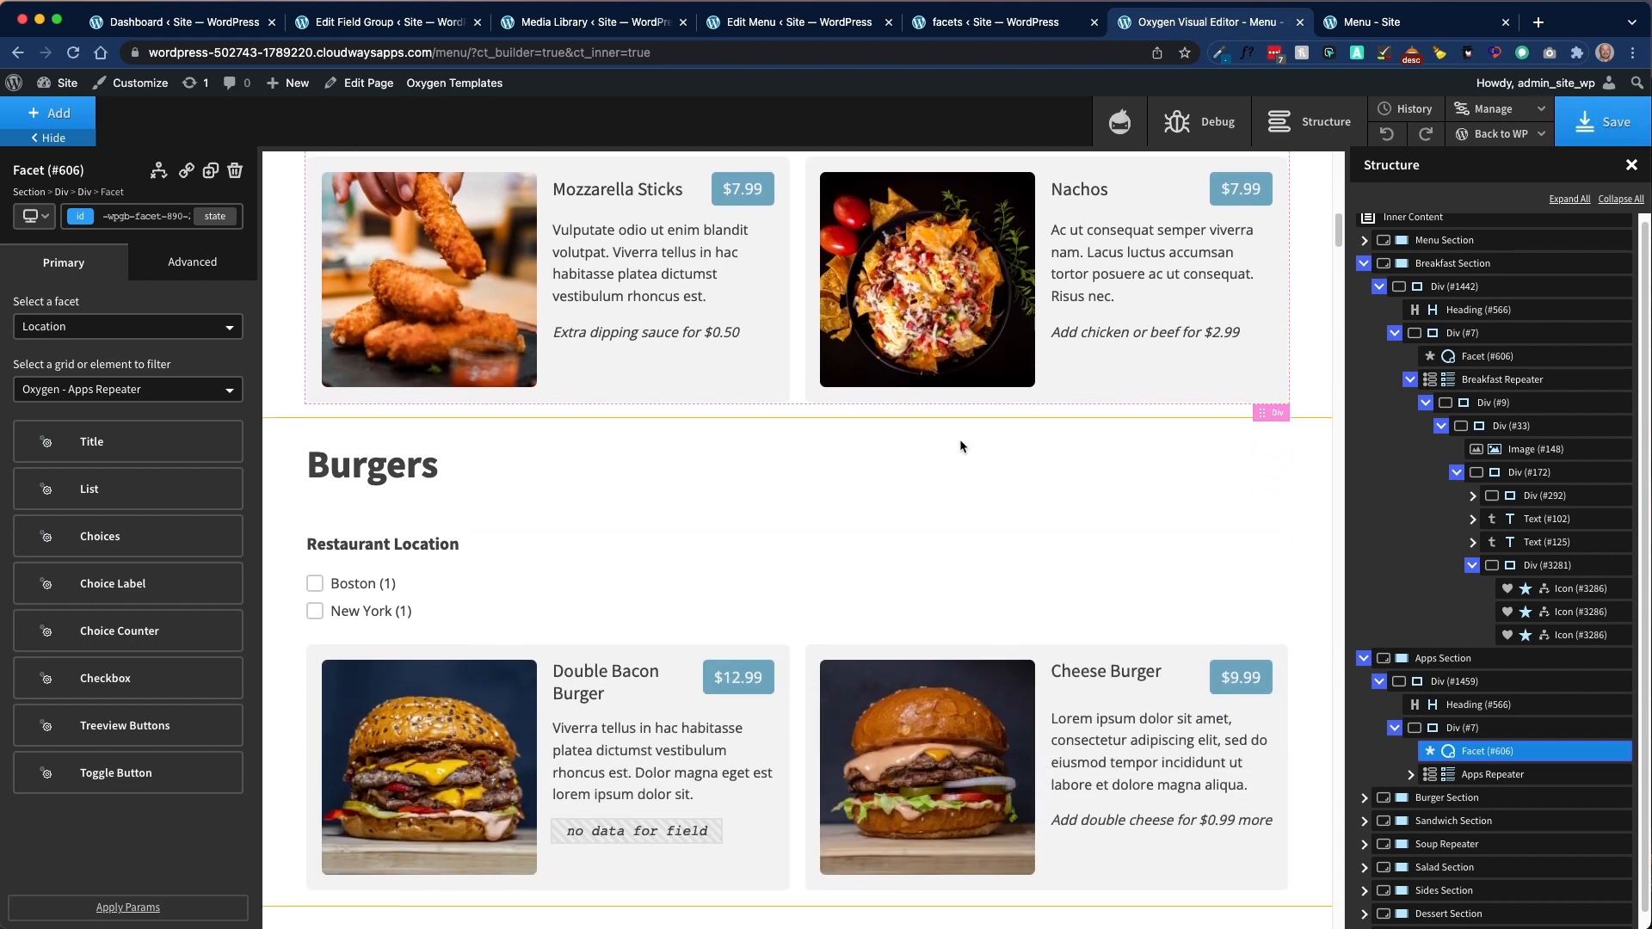
pyautogui.scroll(-3, 775, 452)
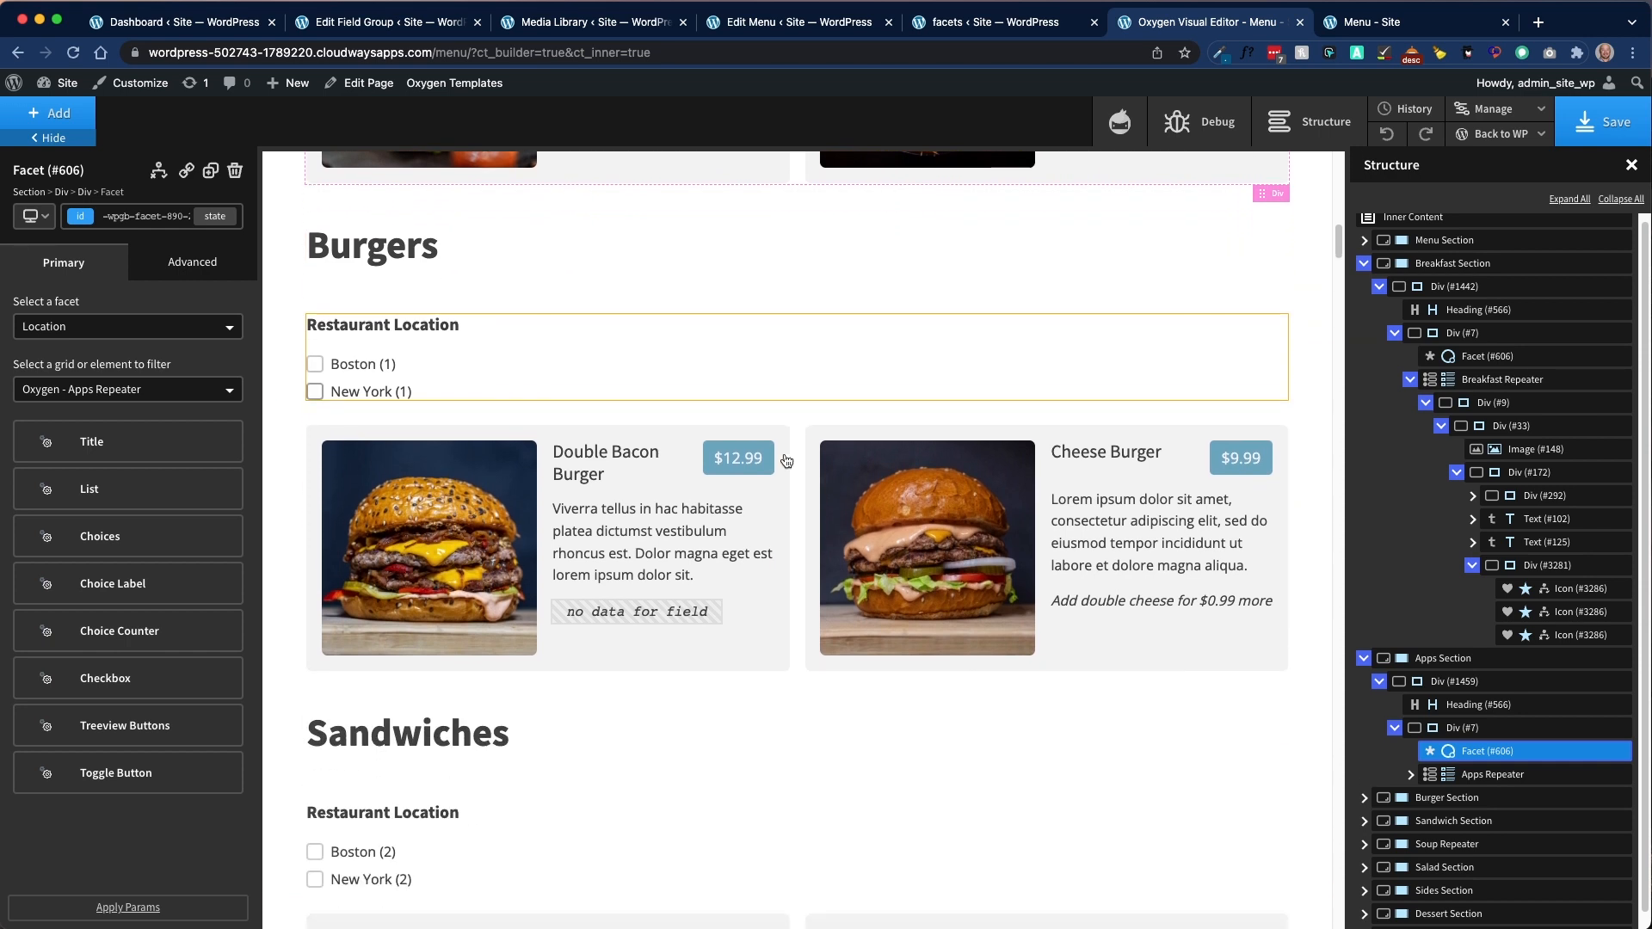
pyautogui.scroll(-9, 784, 458)
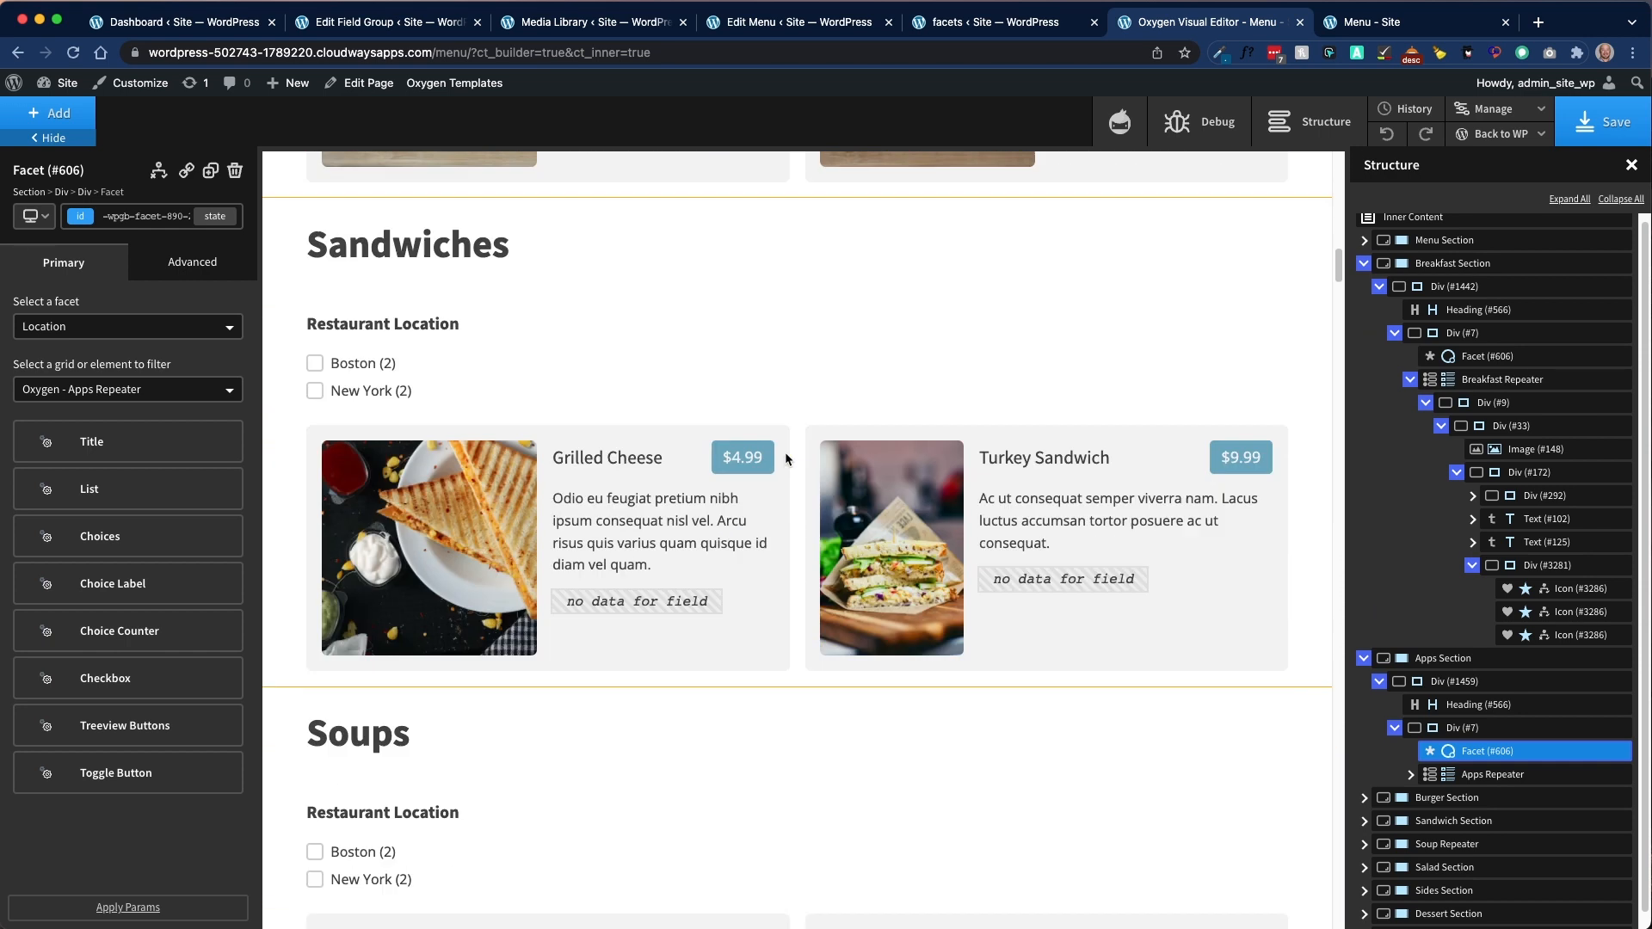
pyautogui.scroll(-9, 786, 458)
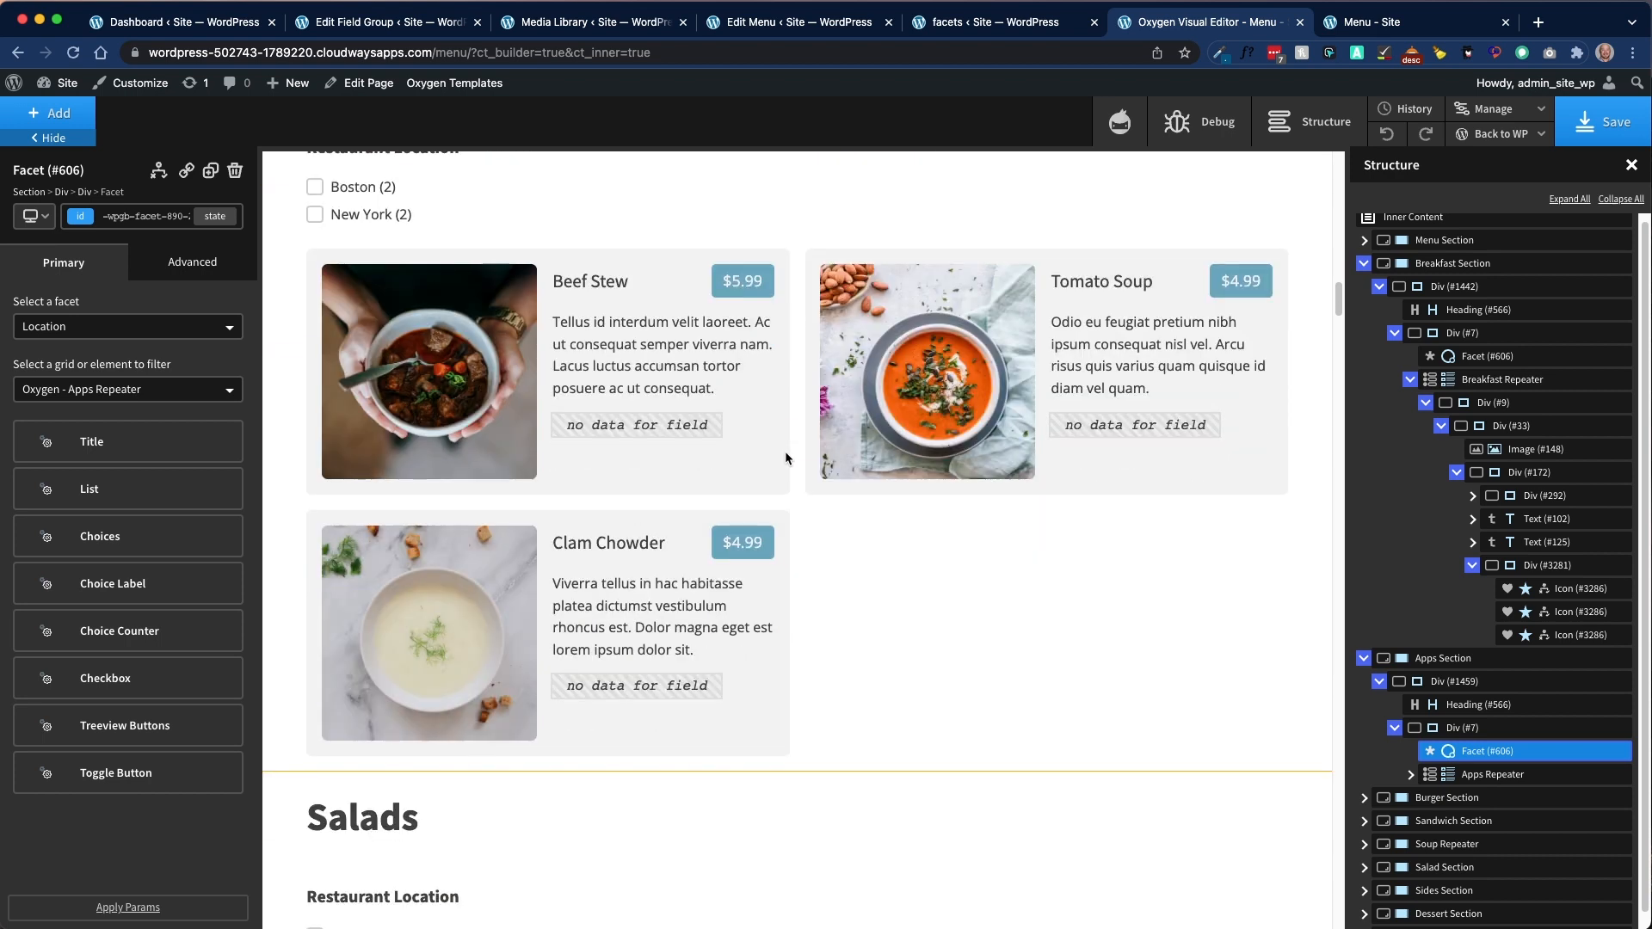
pyautogui.scroll(-1, 785, 457)
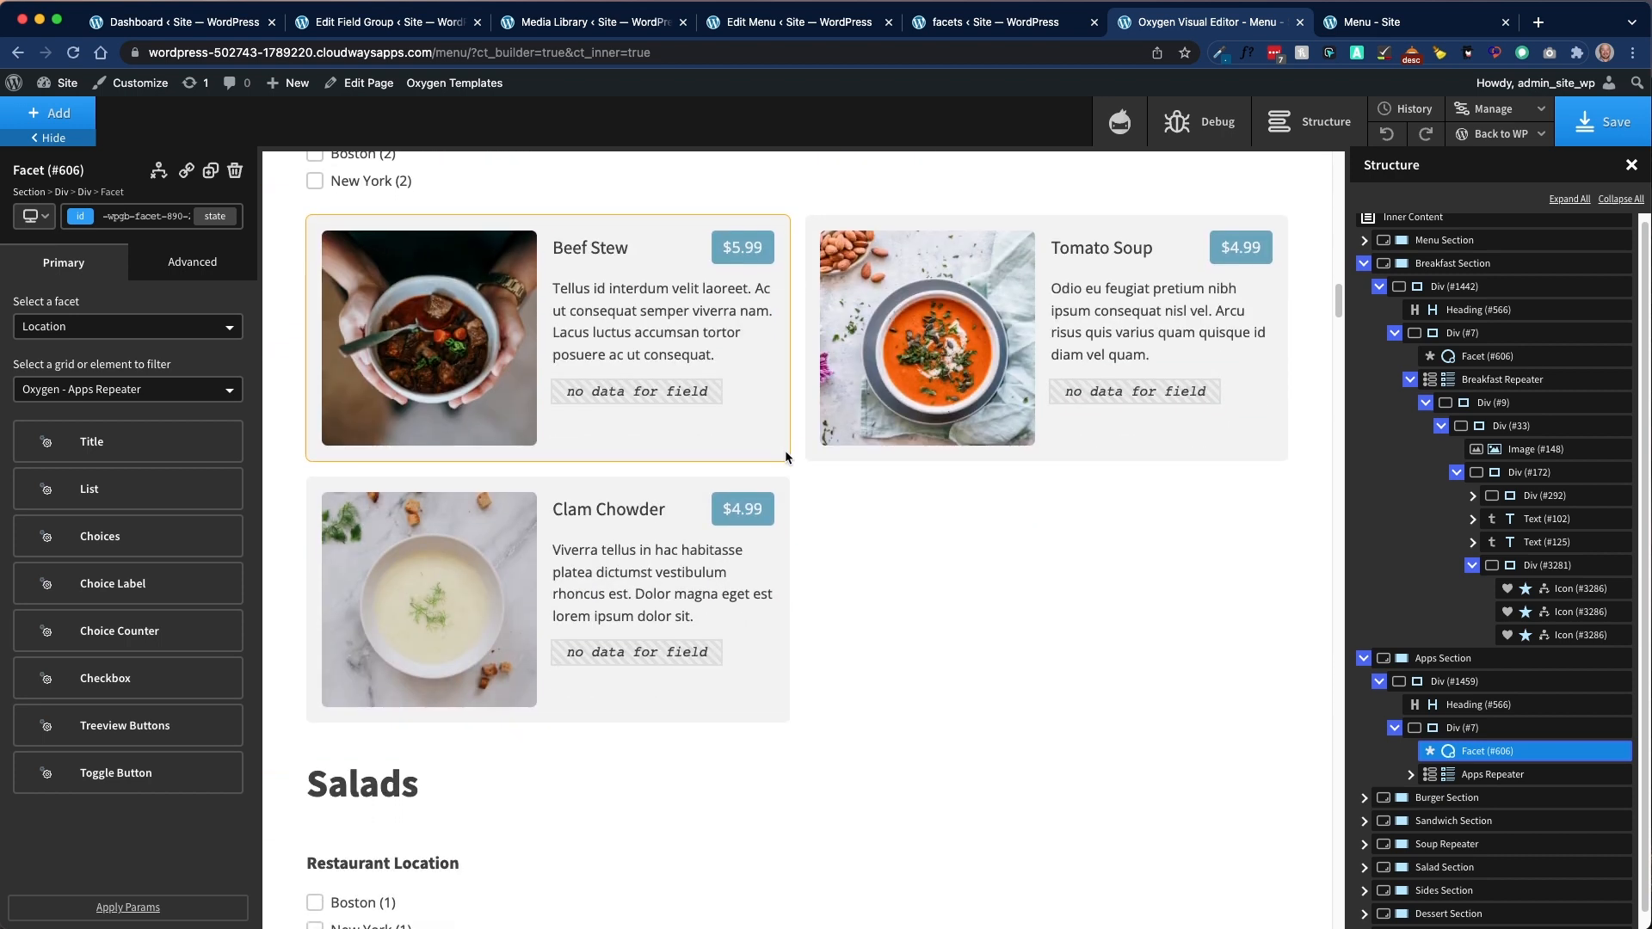
pyautogui.scroll(-2, 792, 458)
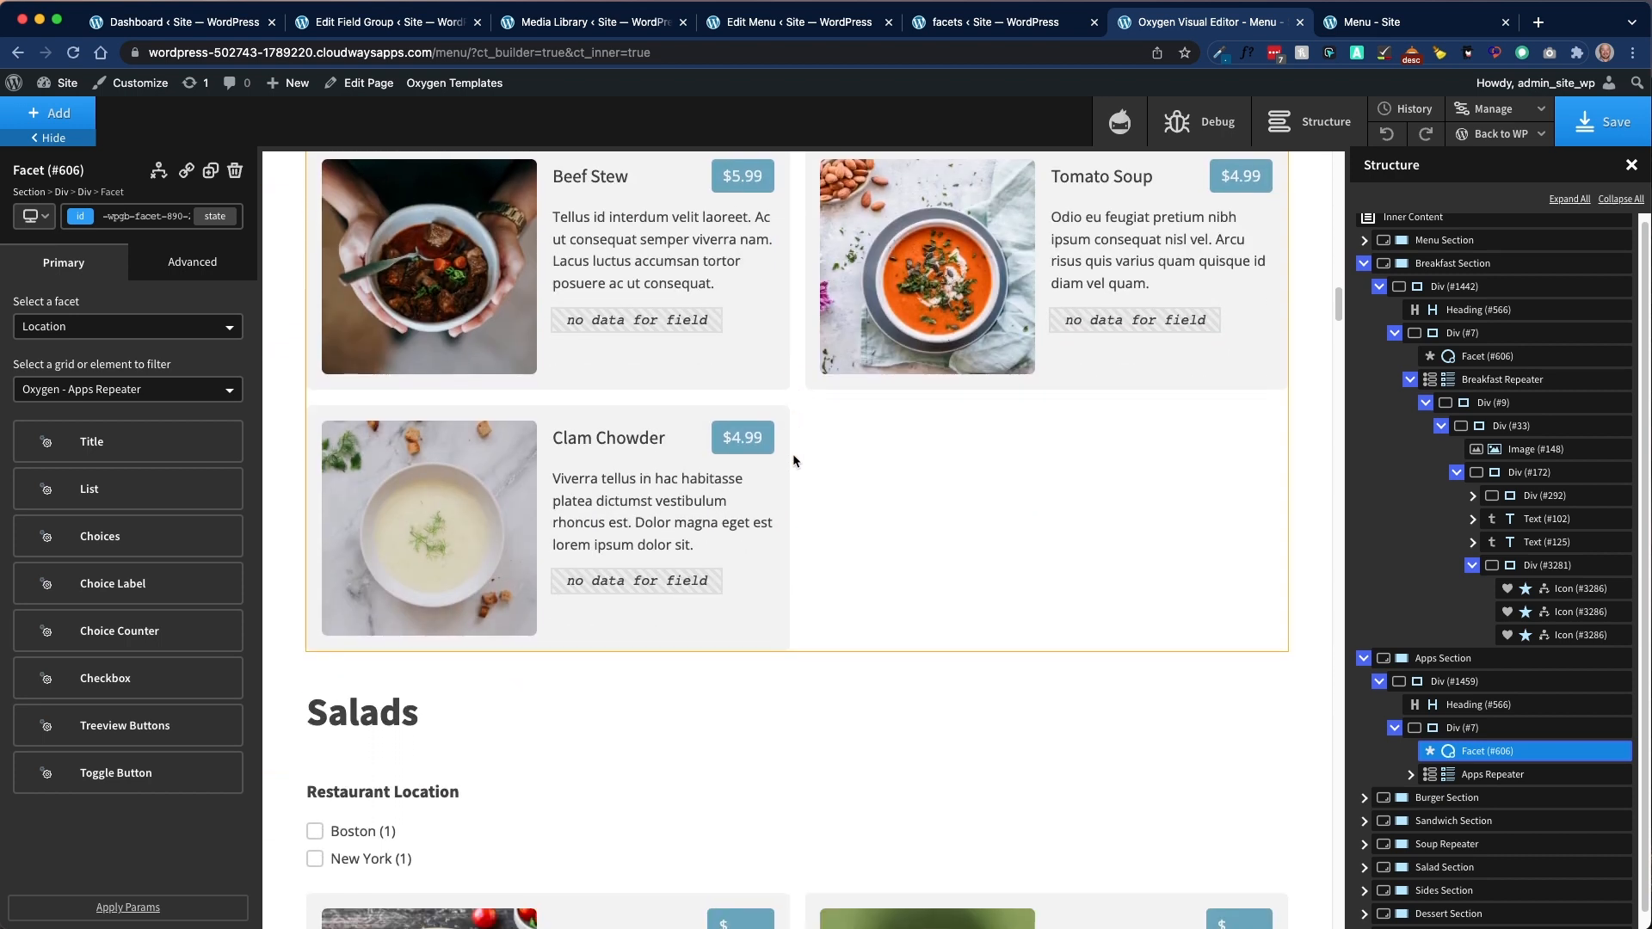
pyautogui.scroll(-2, 793, 458)
pyautogui.scroll(-4, 796, 456)
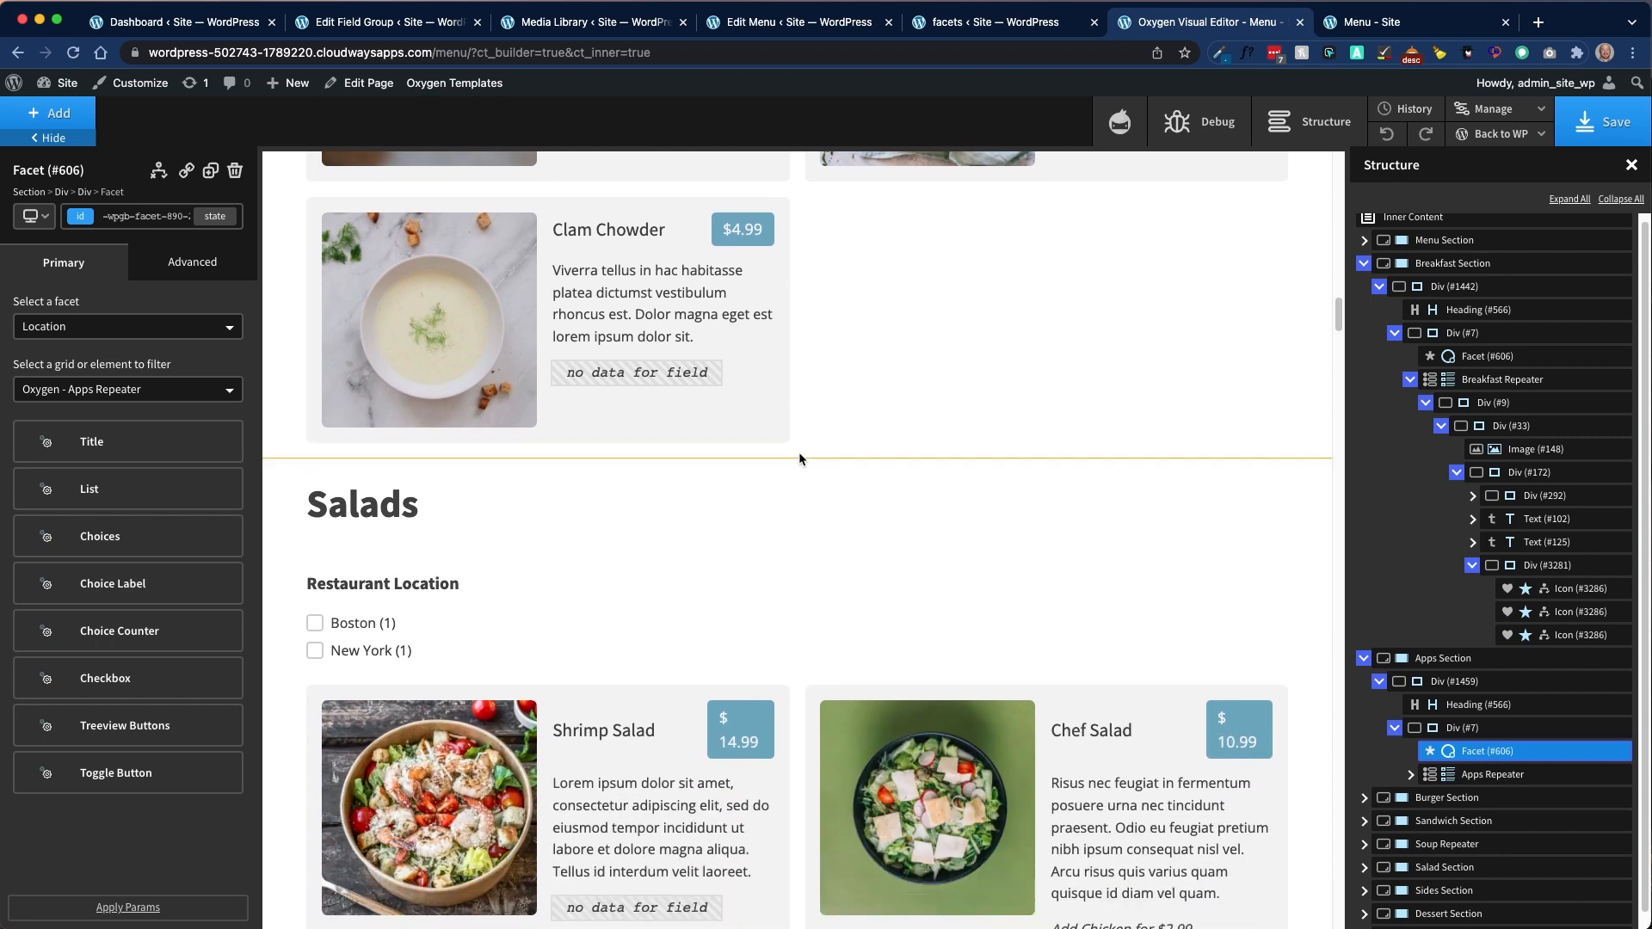
pyautogui.scroll(-10, 798, 459)
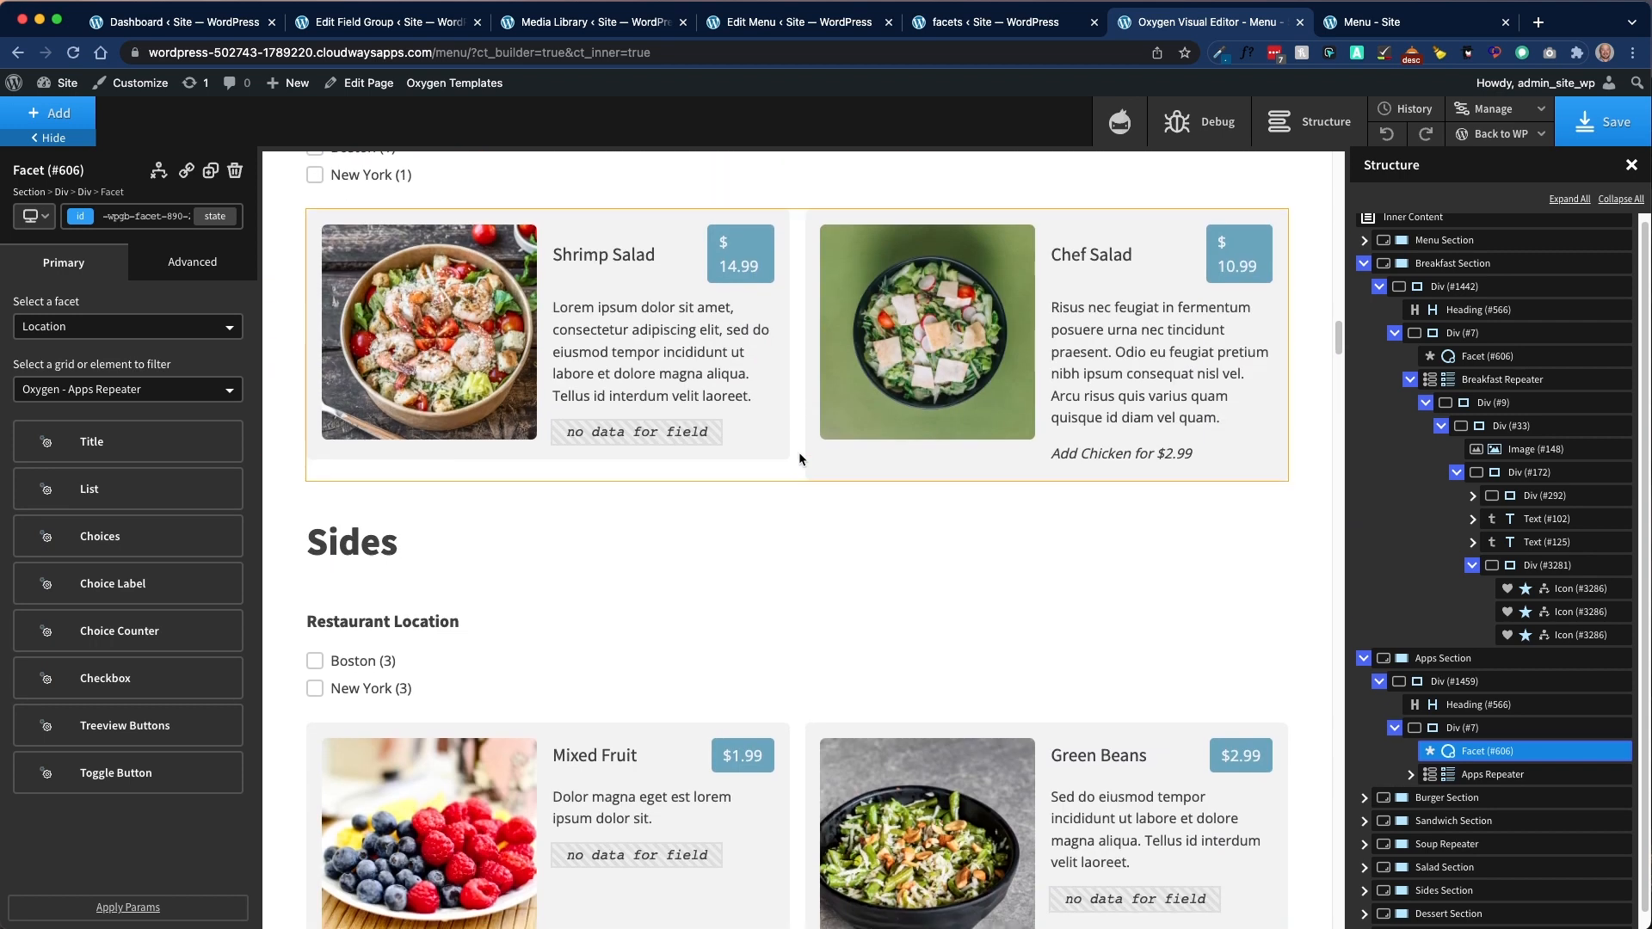
pyautogui.scroll(-3, 798, 458)
pyautogui.scroll(-8, 799, 458)
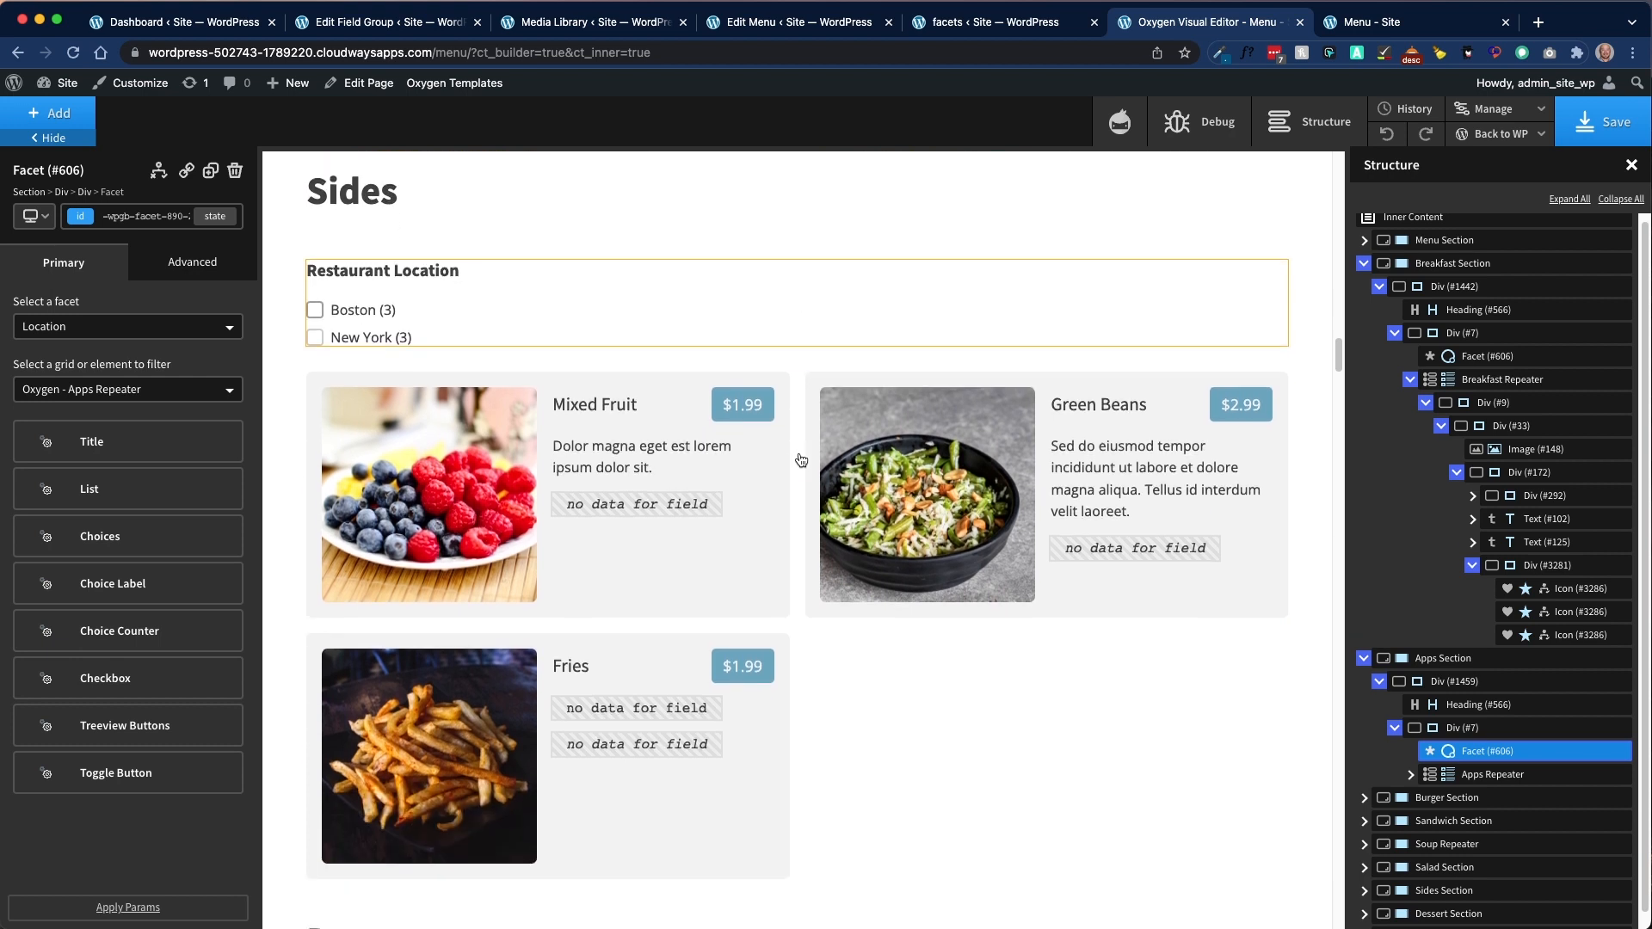
pyautogui.scroll(-20, 798, 458)
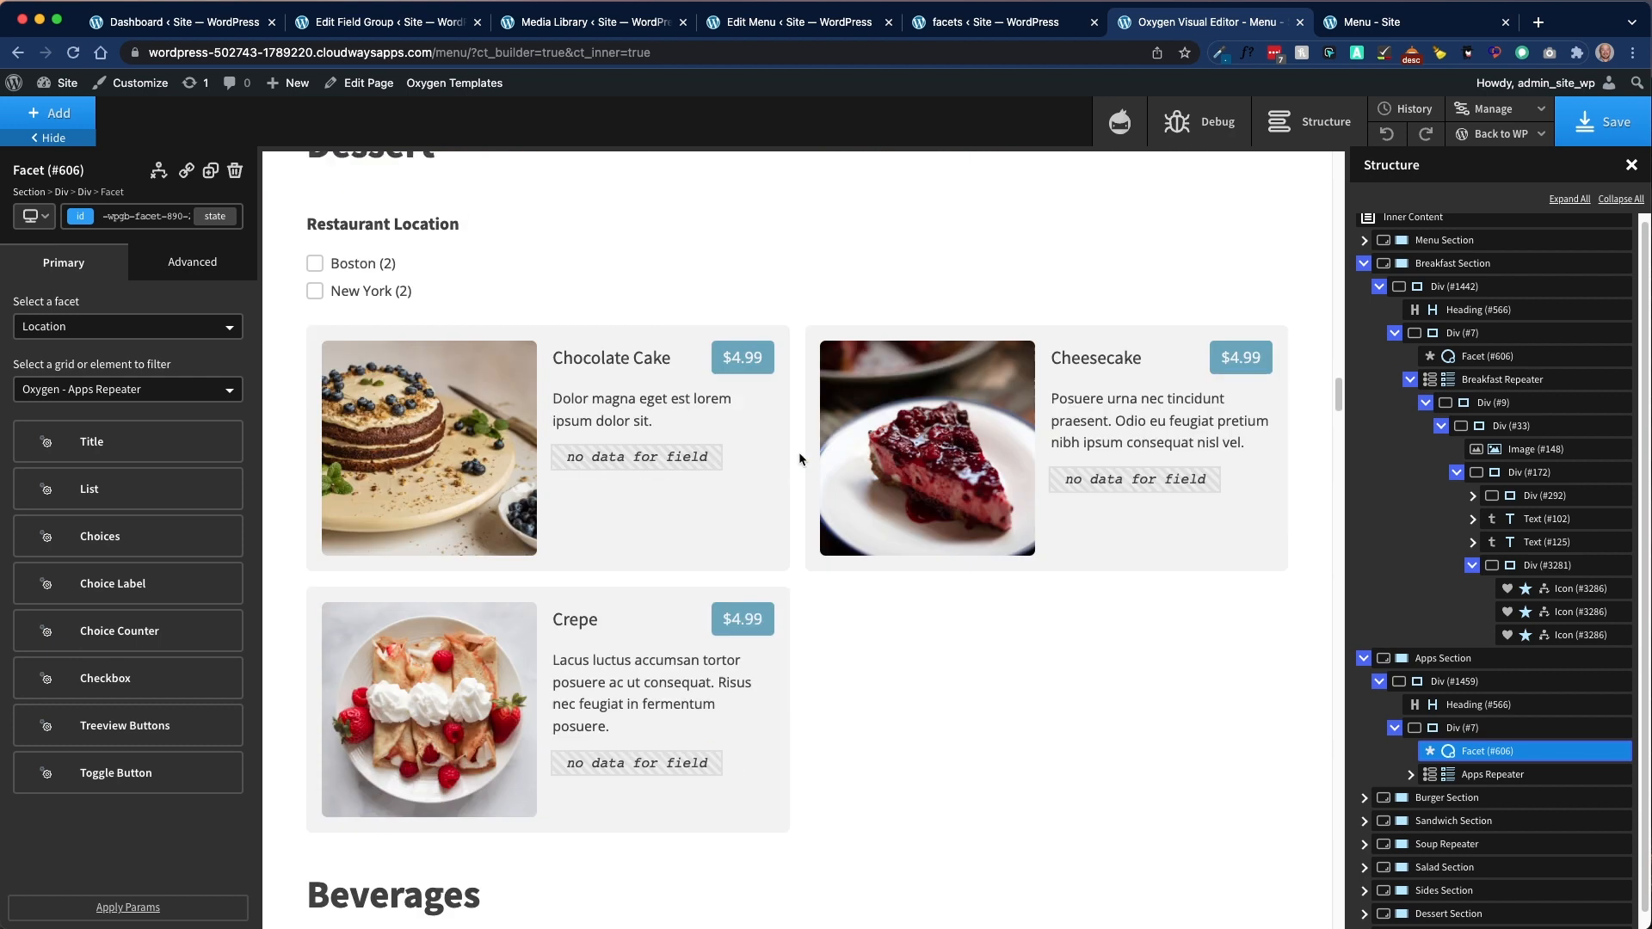
pyautogui.scroll(-10, 799, 459)
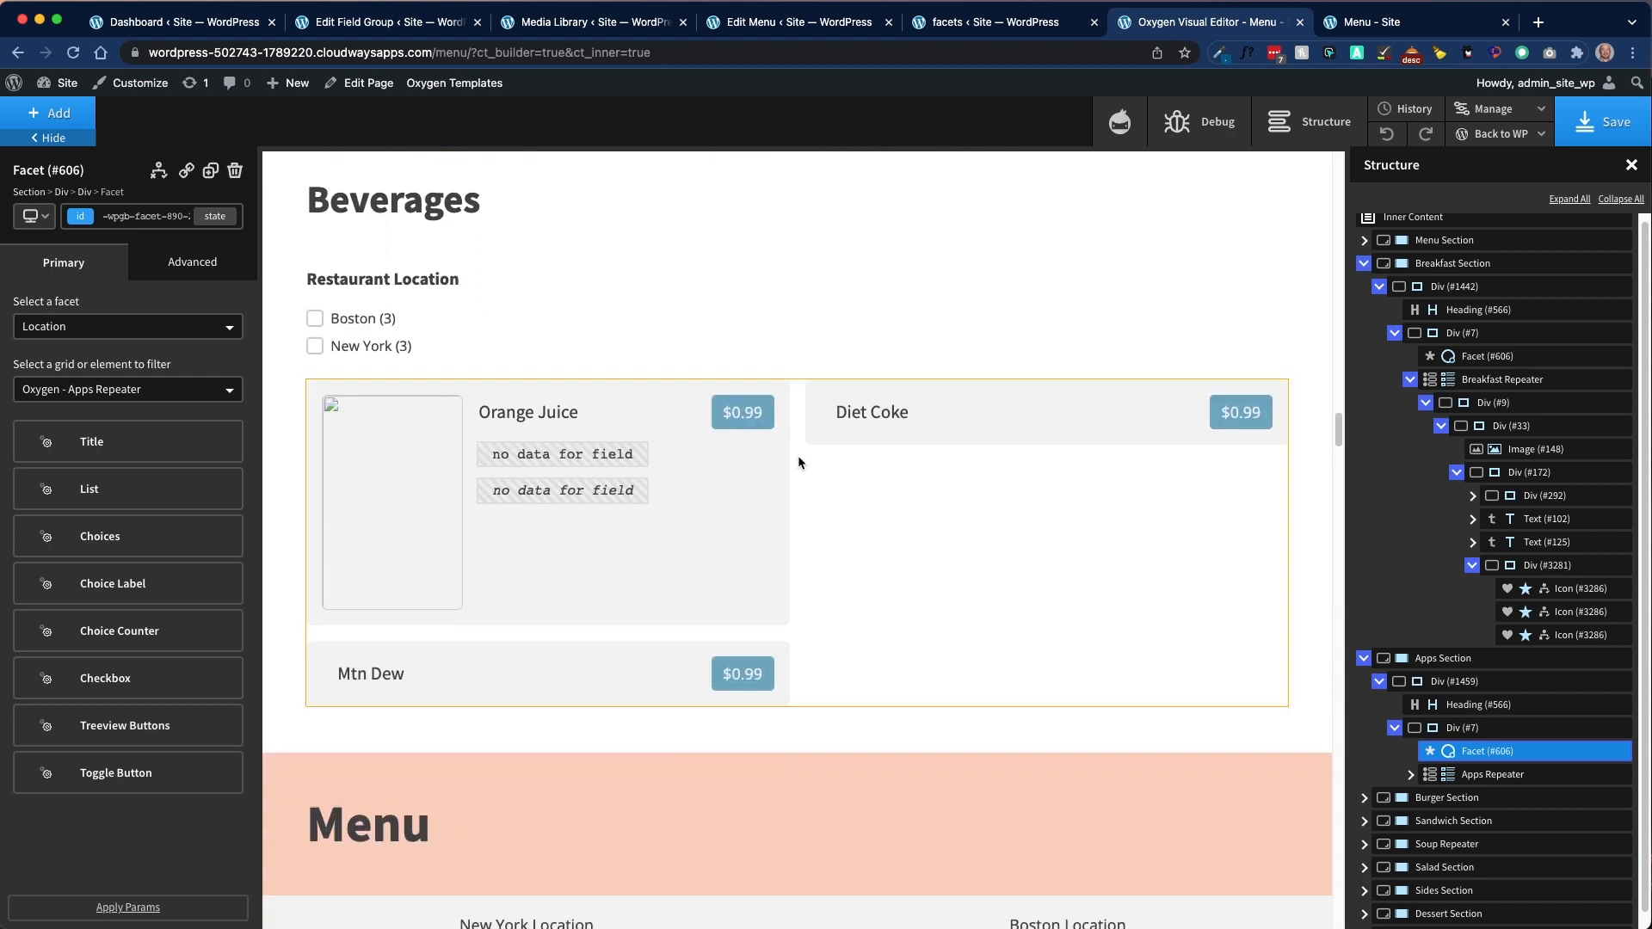
# Step: Make the image in the Orange Juice item show only if the Meta Box Menu Image field, picked as dynamic data, is_not_blank
pyautogui.click(705, 473)
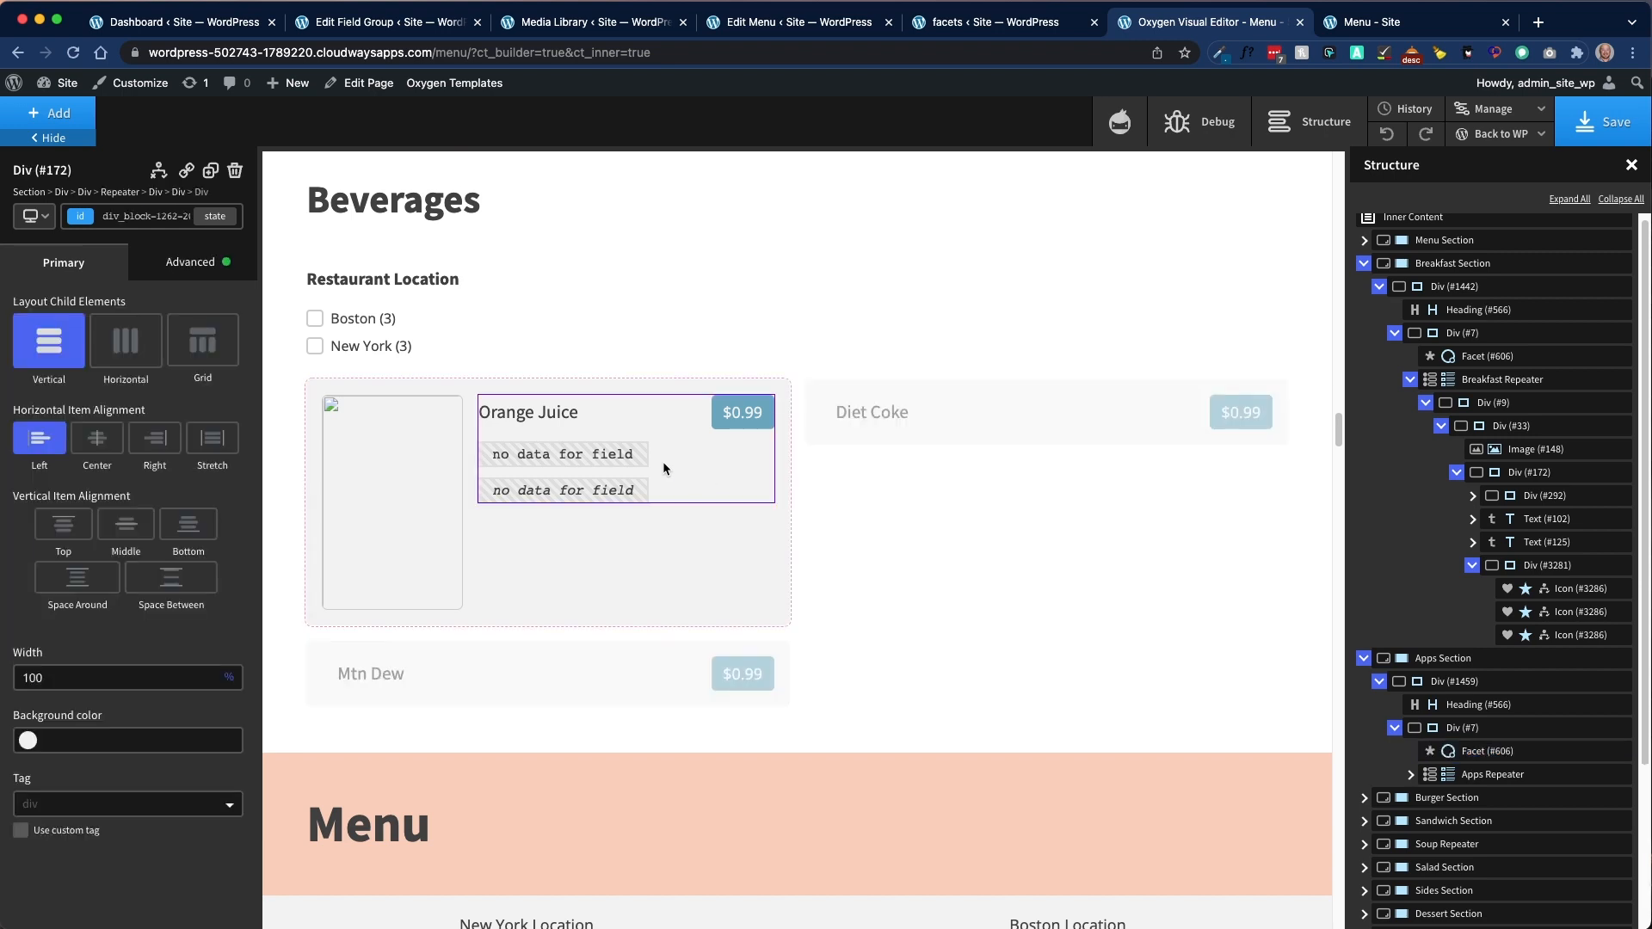
pyautogui.click(377, 436)
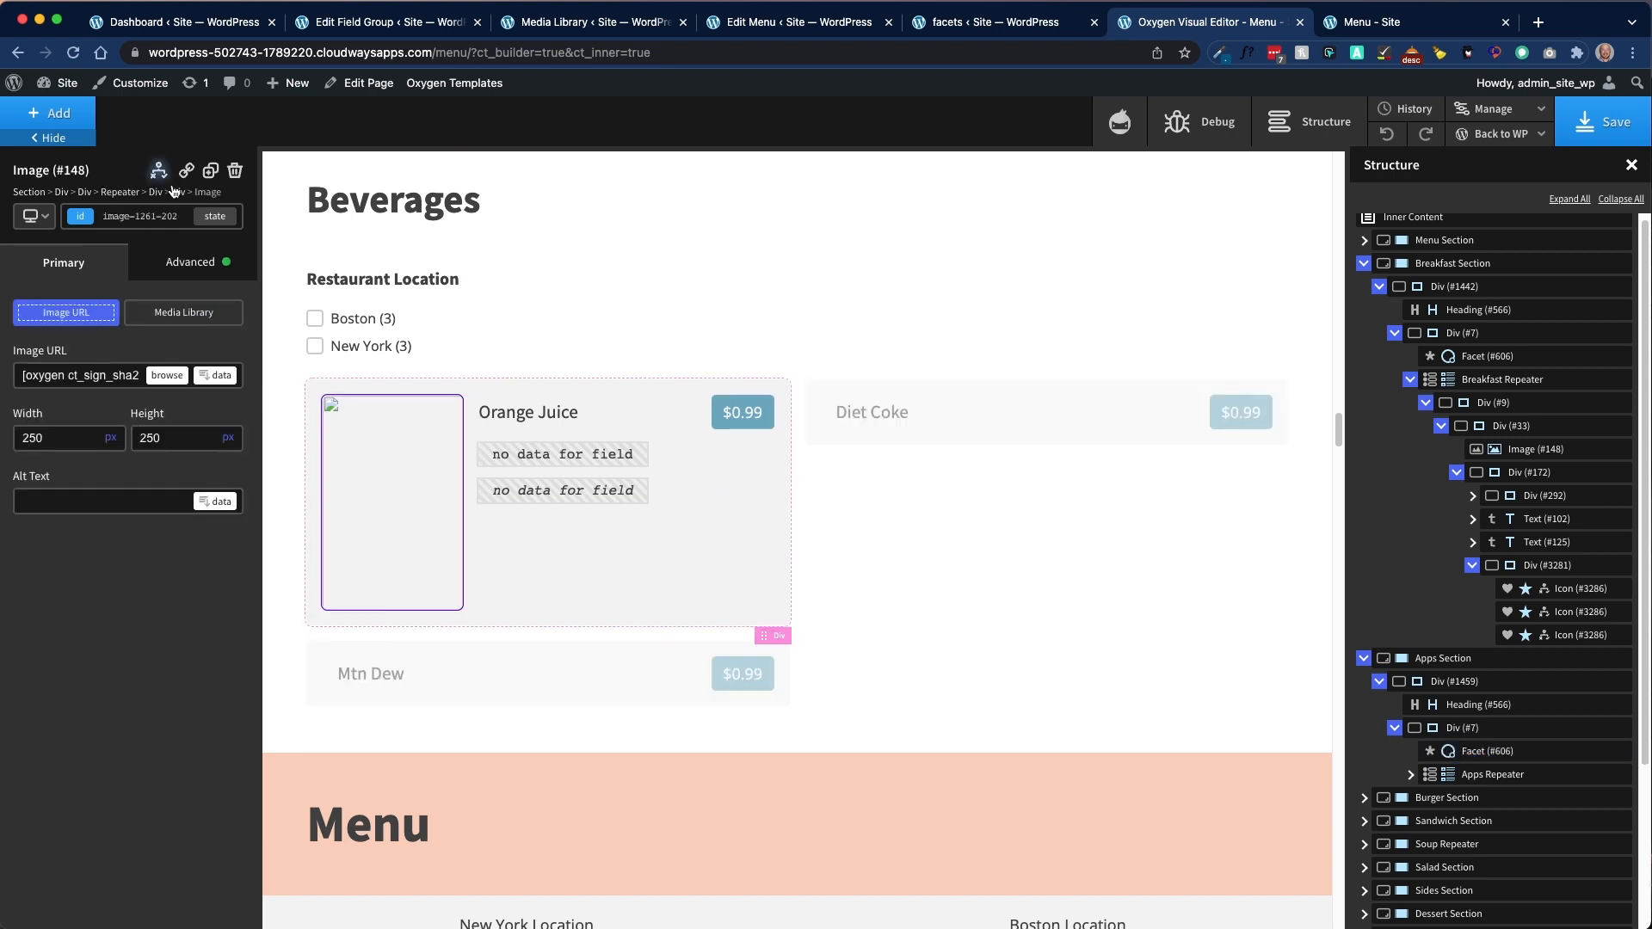
pyautogui.click(159, 171)
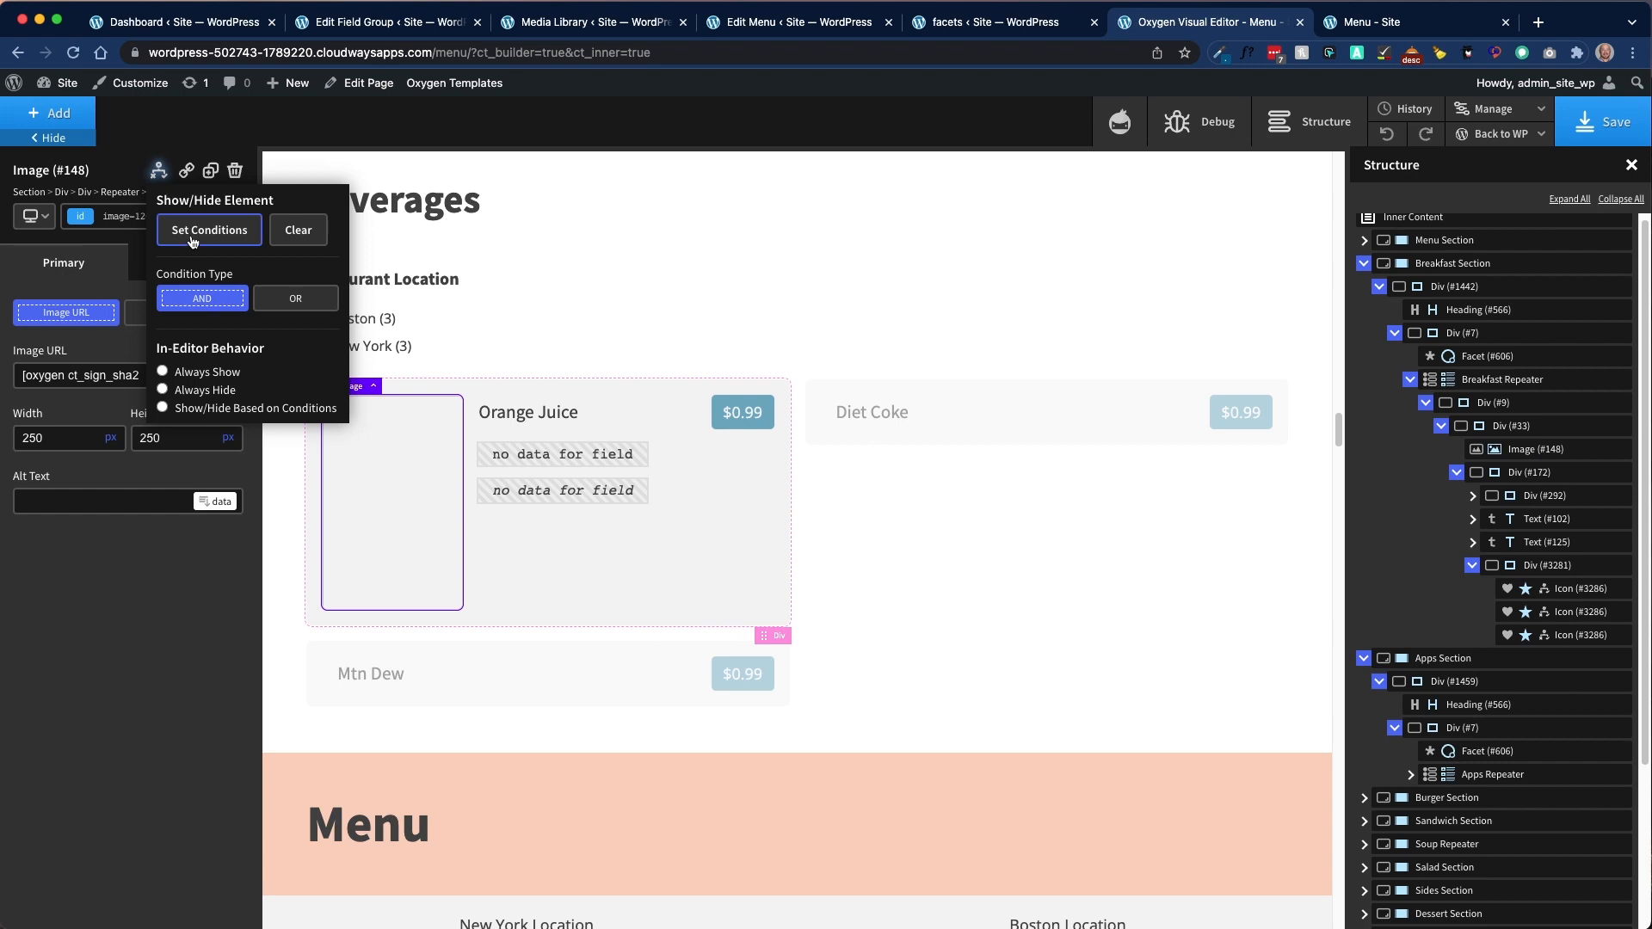
pyautogui.click(194, 242)
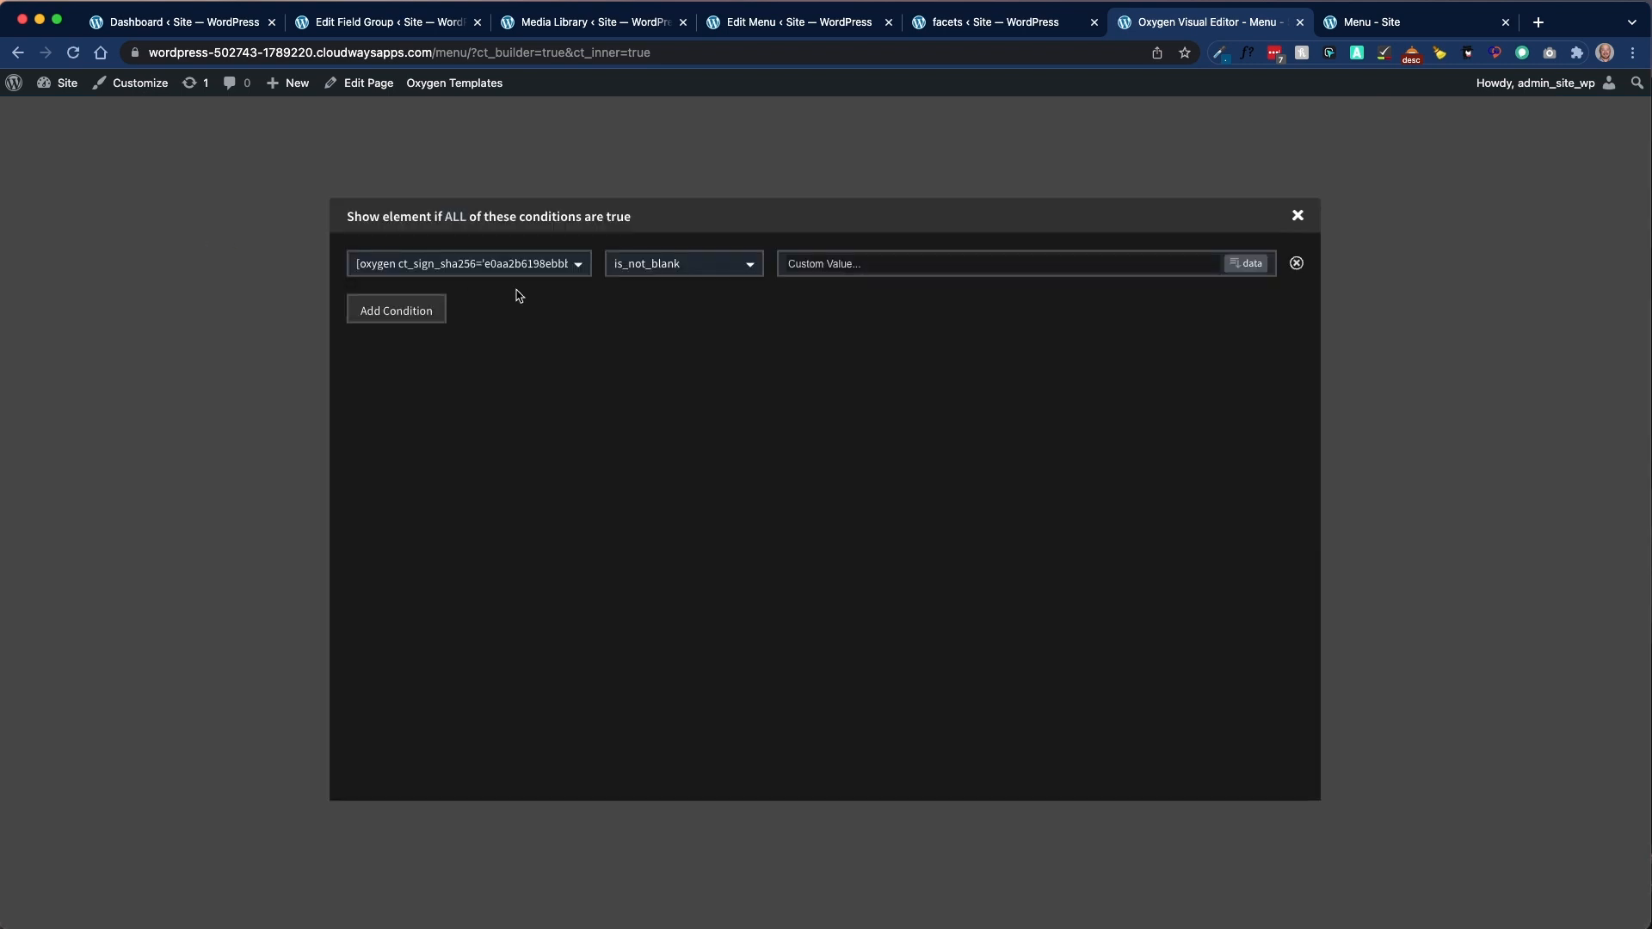
pyautogui.click(572, 274)
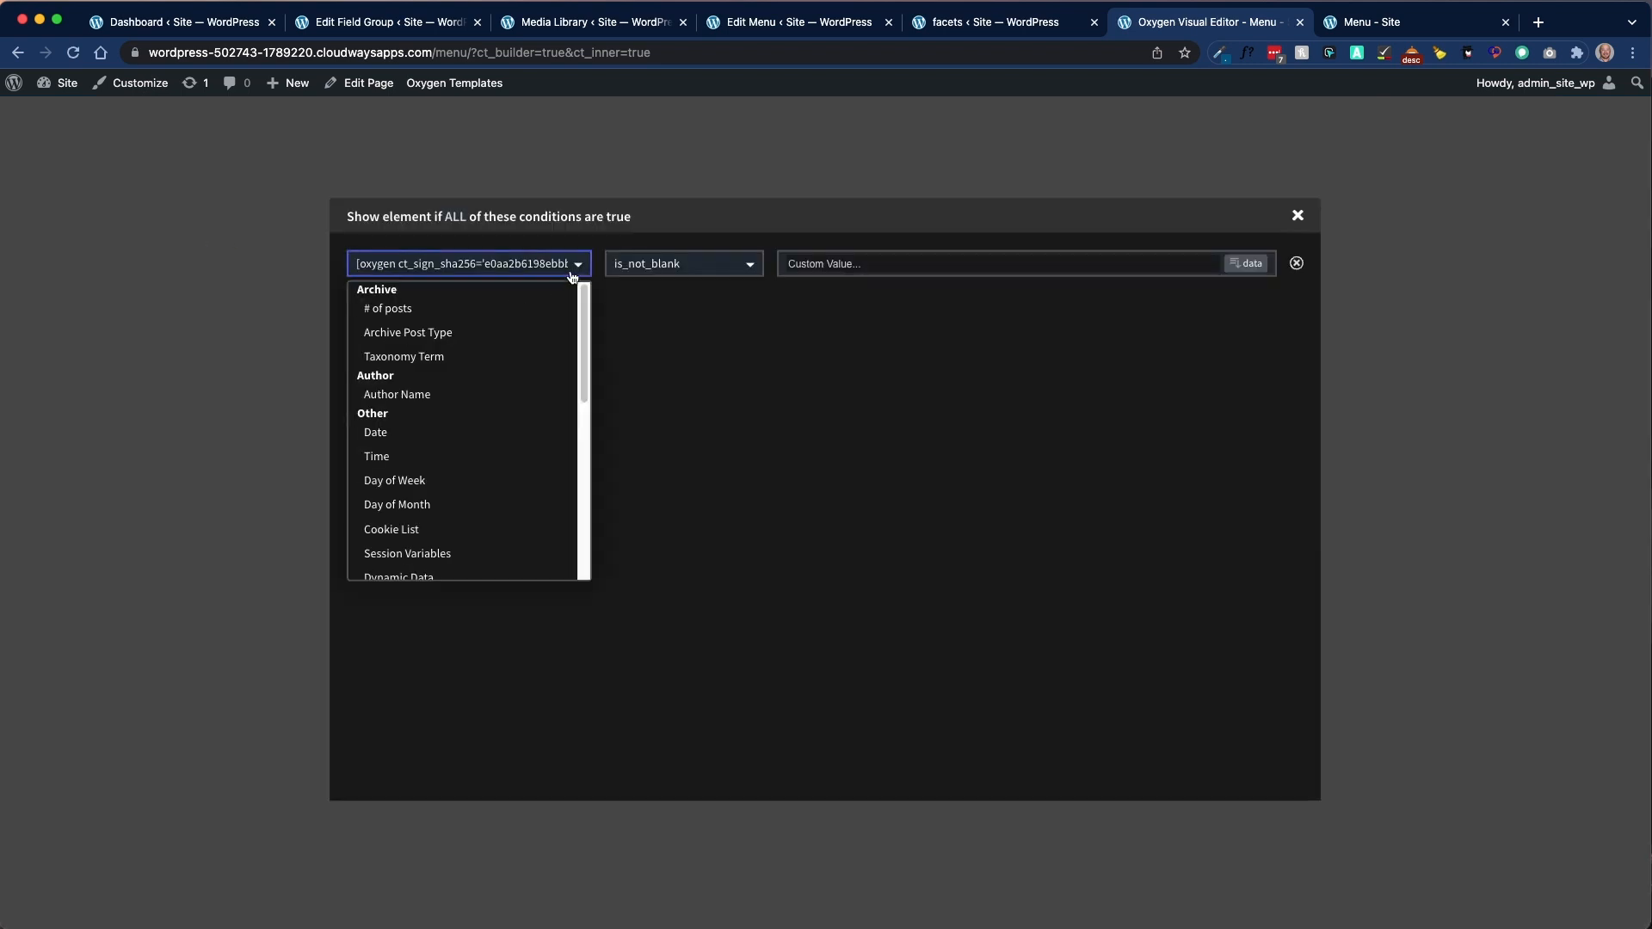
pyautogui.scroll(-1, 460, 525)
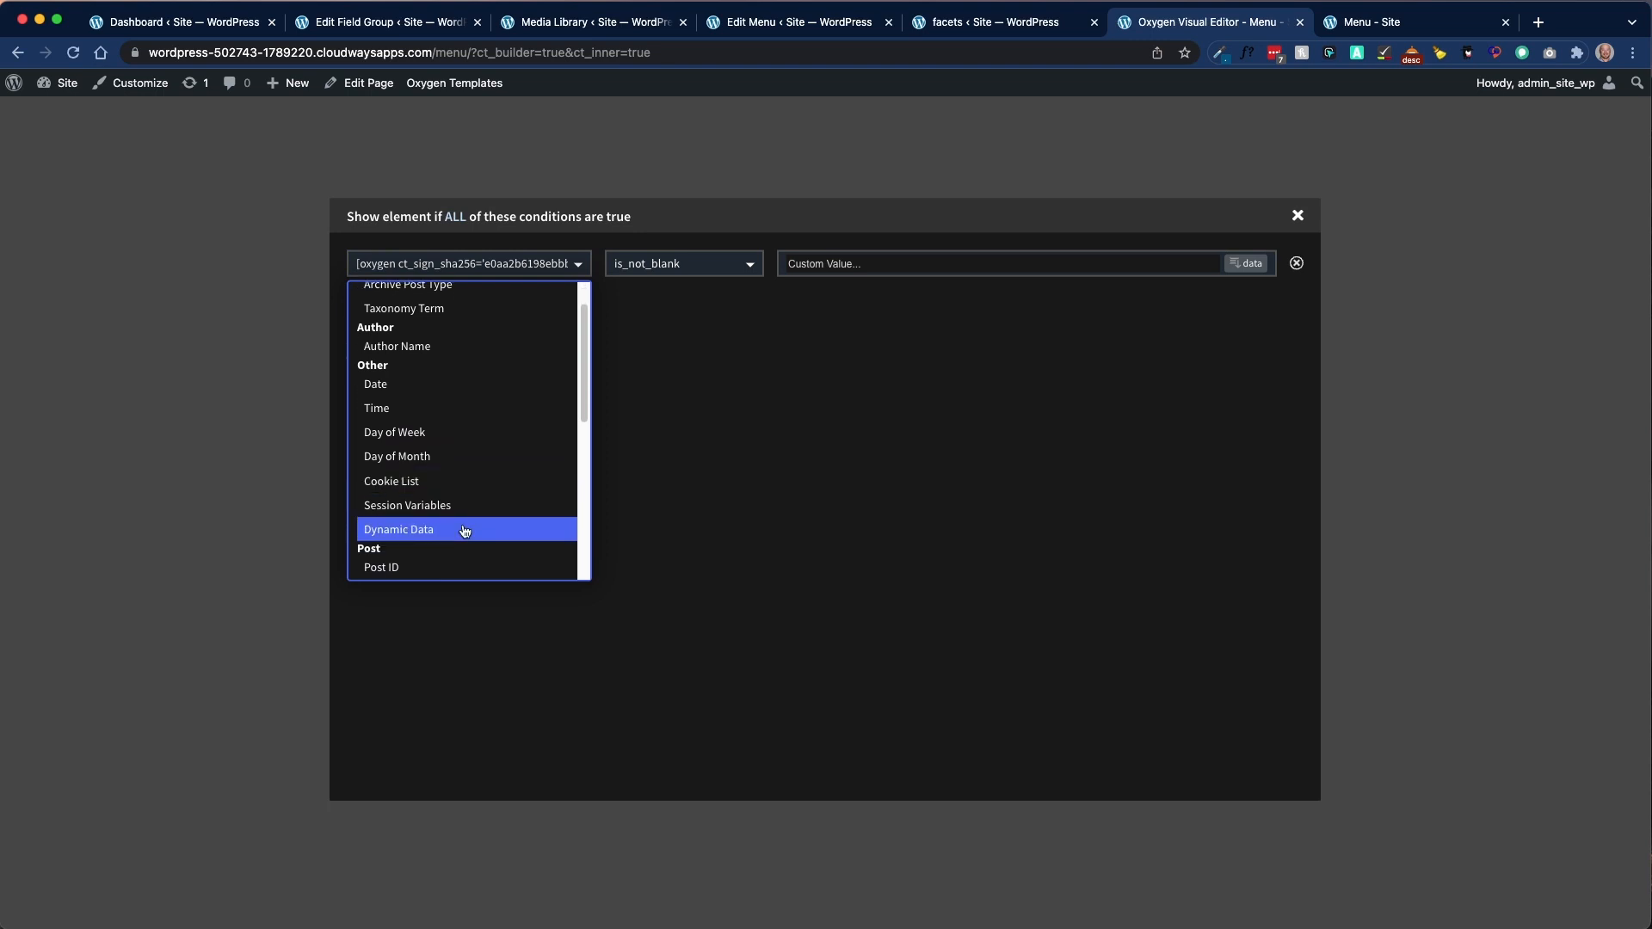
pyautogui.click(467, 535)
pyautogui.click(1019, 320)
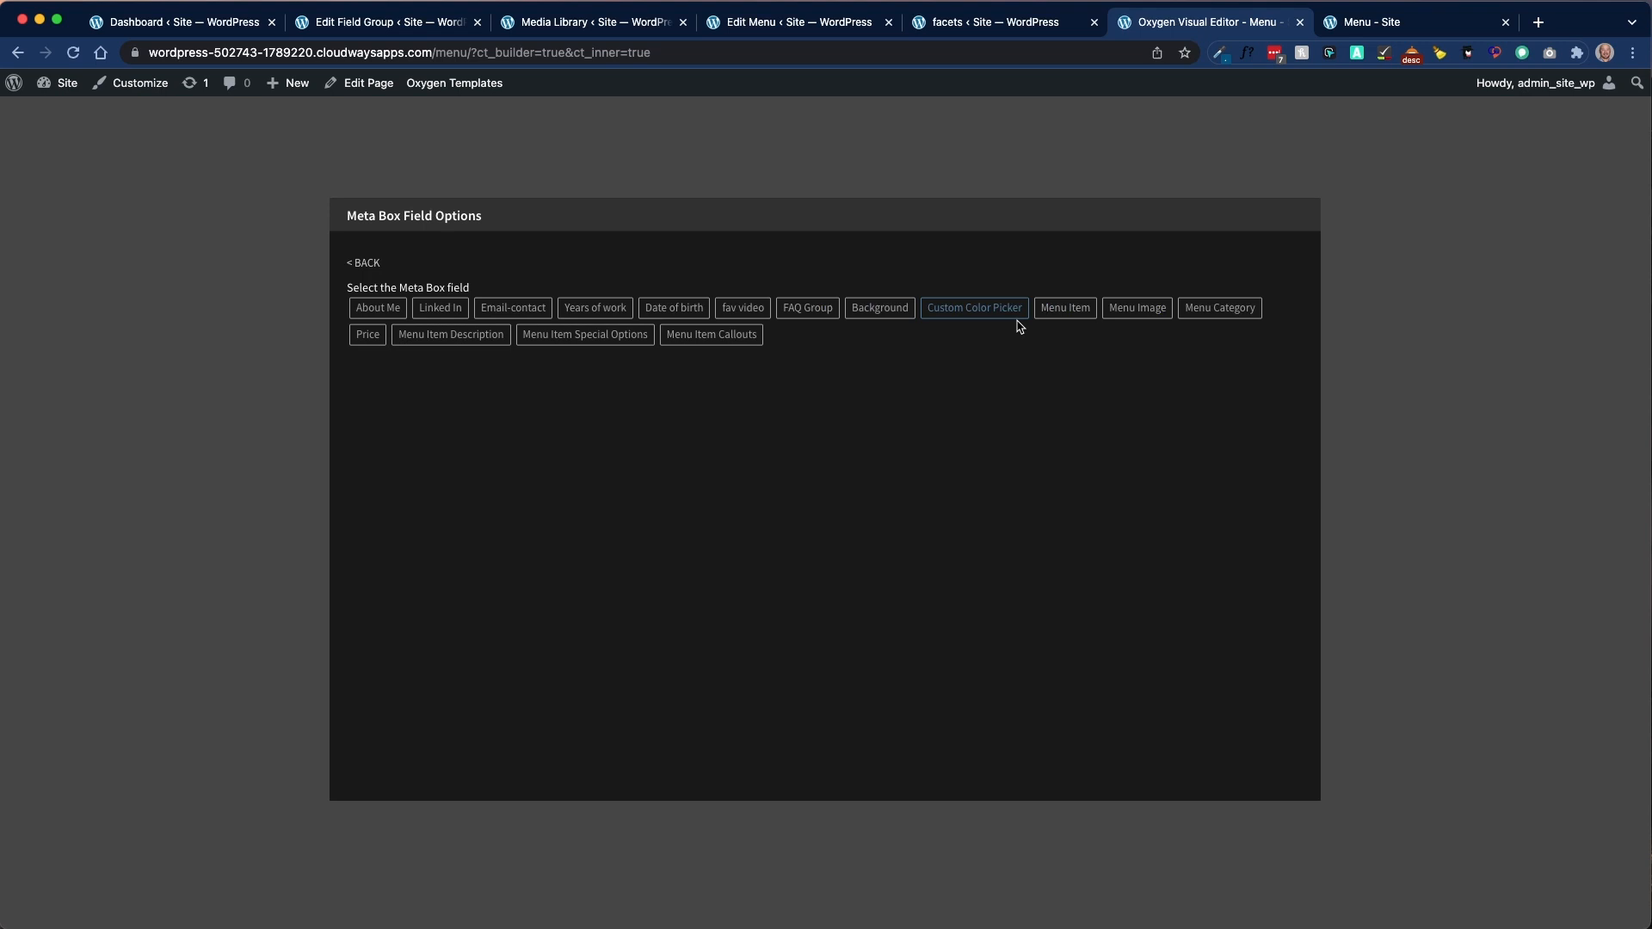
pyautogui.click(1150, 320)
pyautogui.click(490, 308)
pyautogui.click(397, 418)
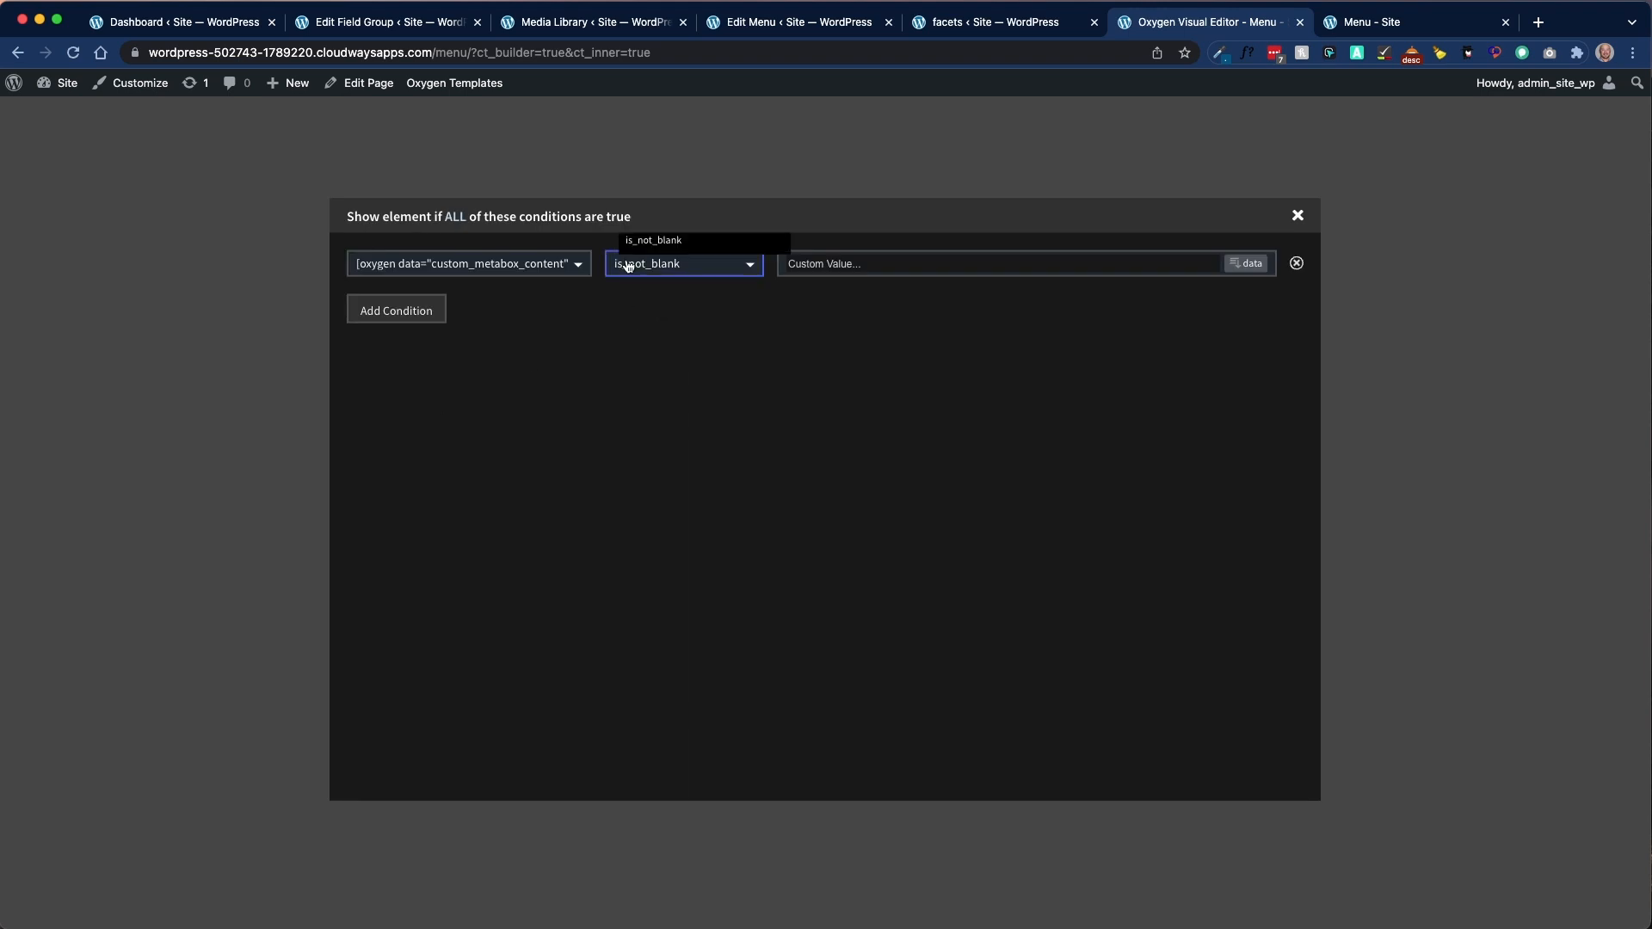
pyautogui.click(1297, 215)
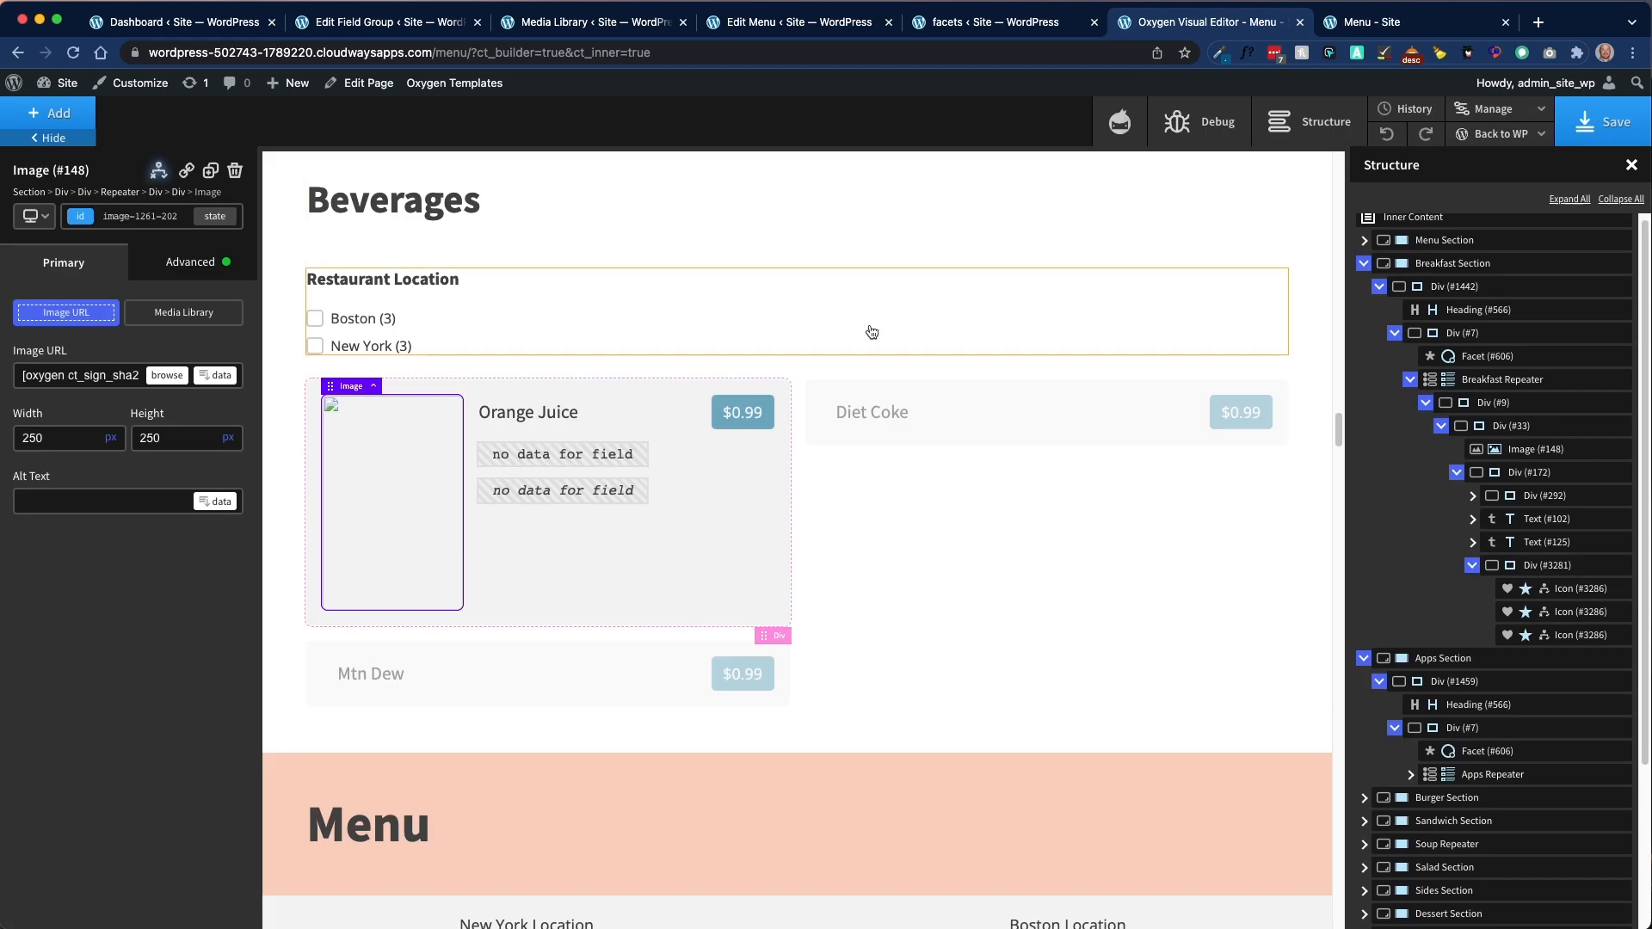
# Step: Check the show/hide condition on the first text element under the Orange Juice title
pyautogui.click(606, 460)
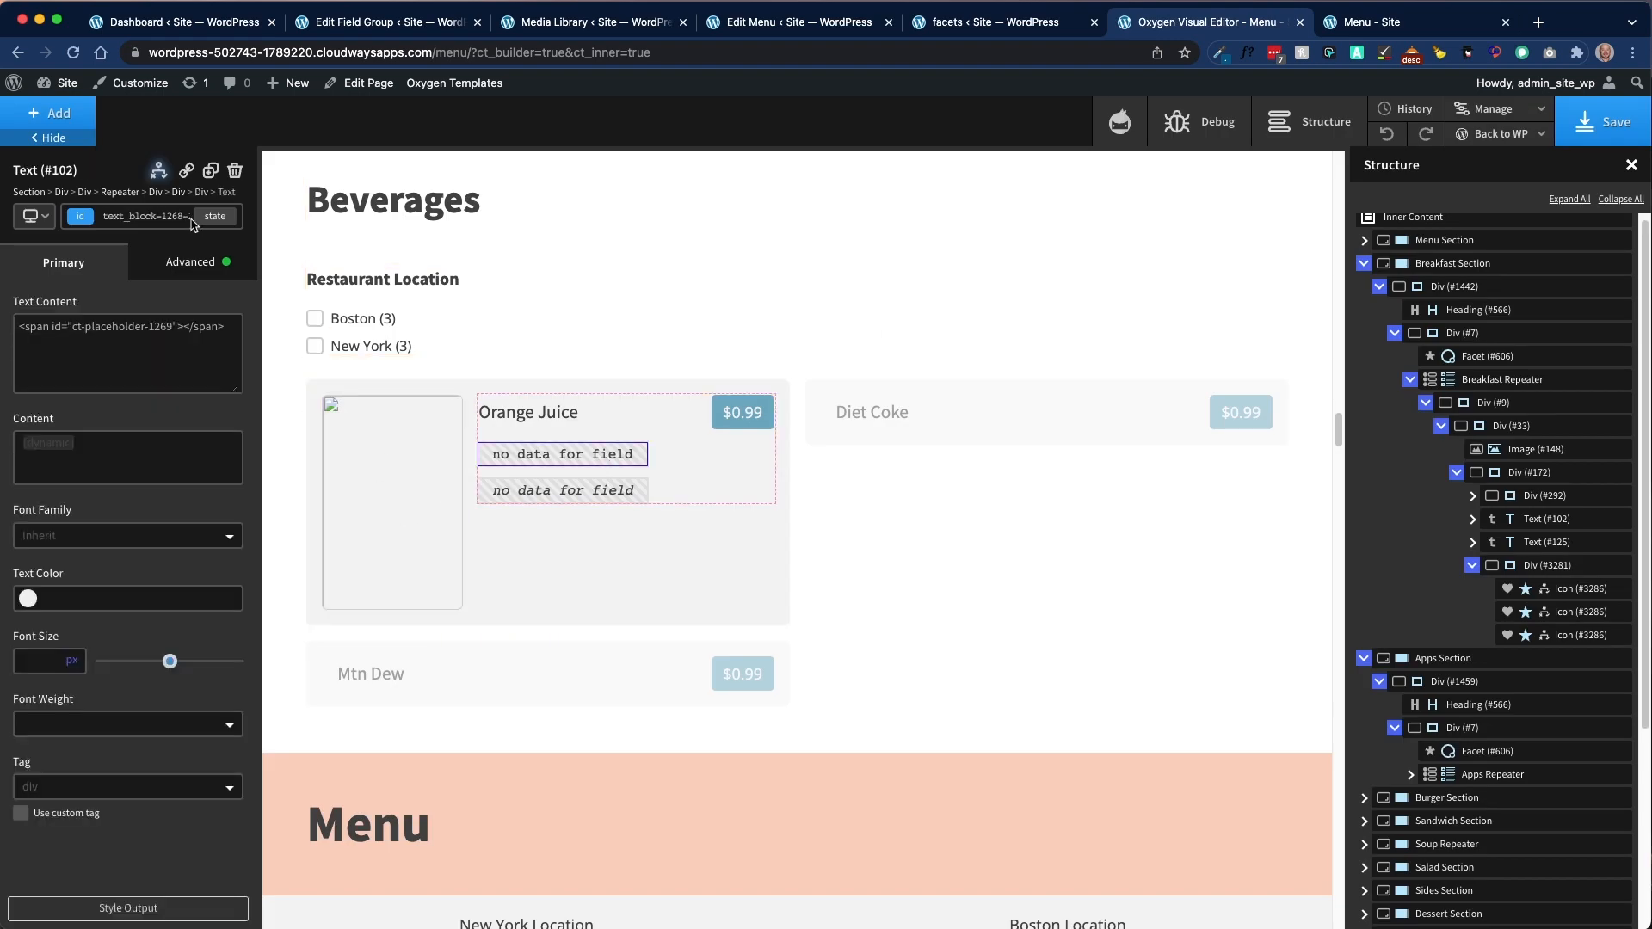
pyautogui.click(158, 173)
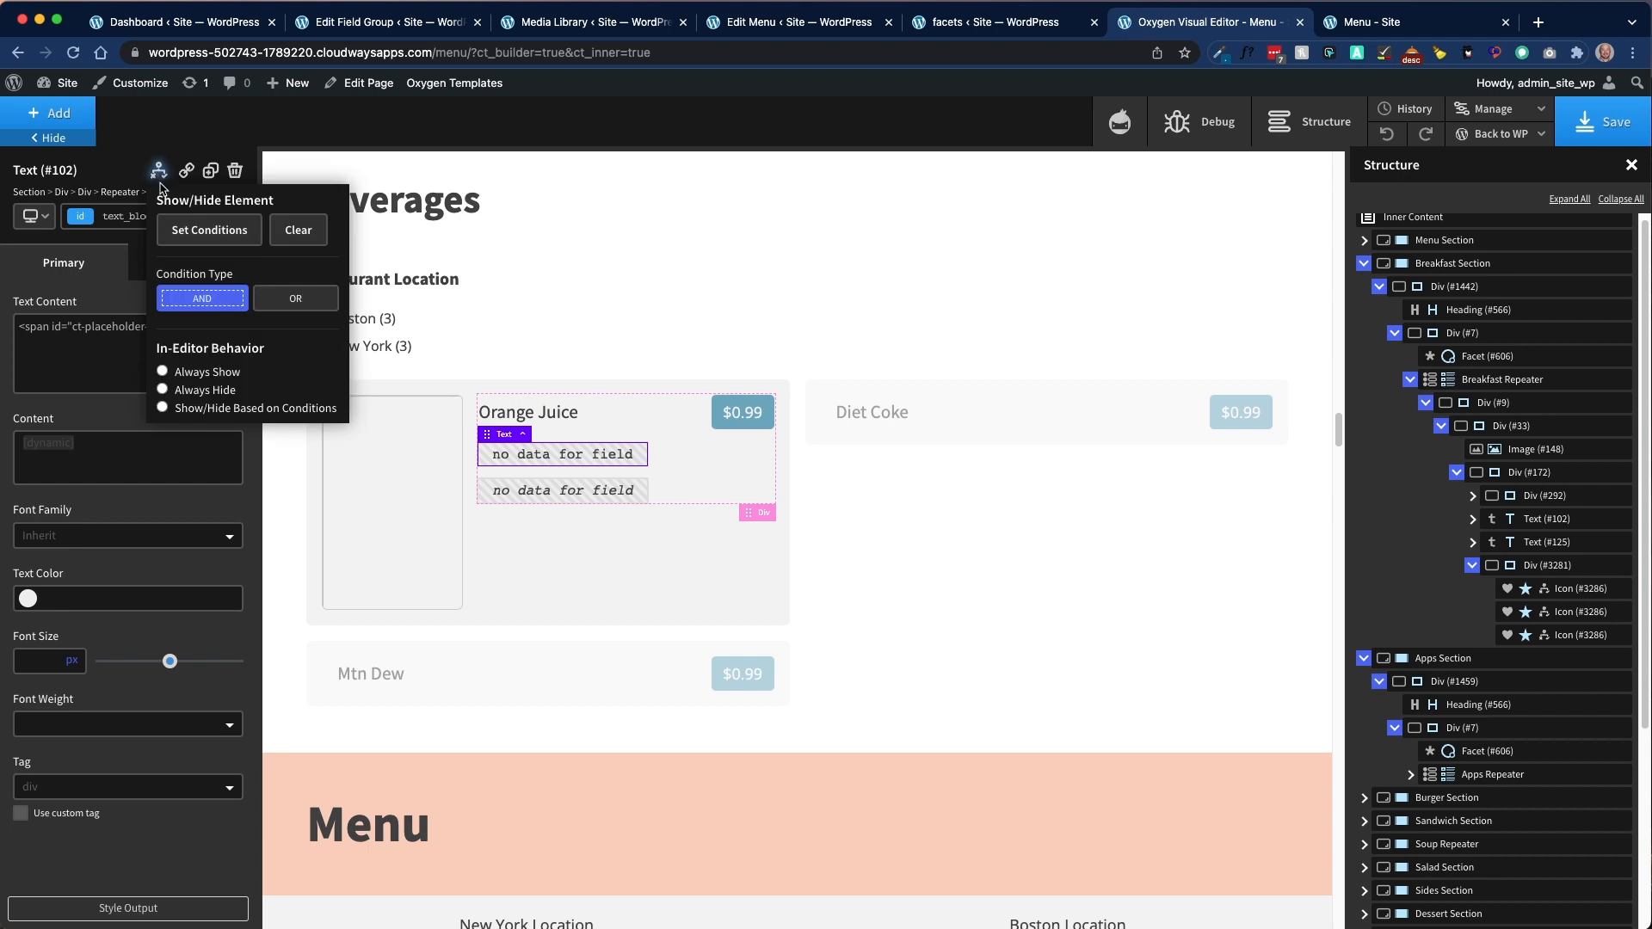
pyautogui.click(201, 232)
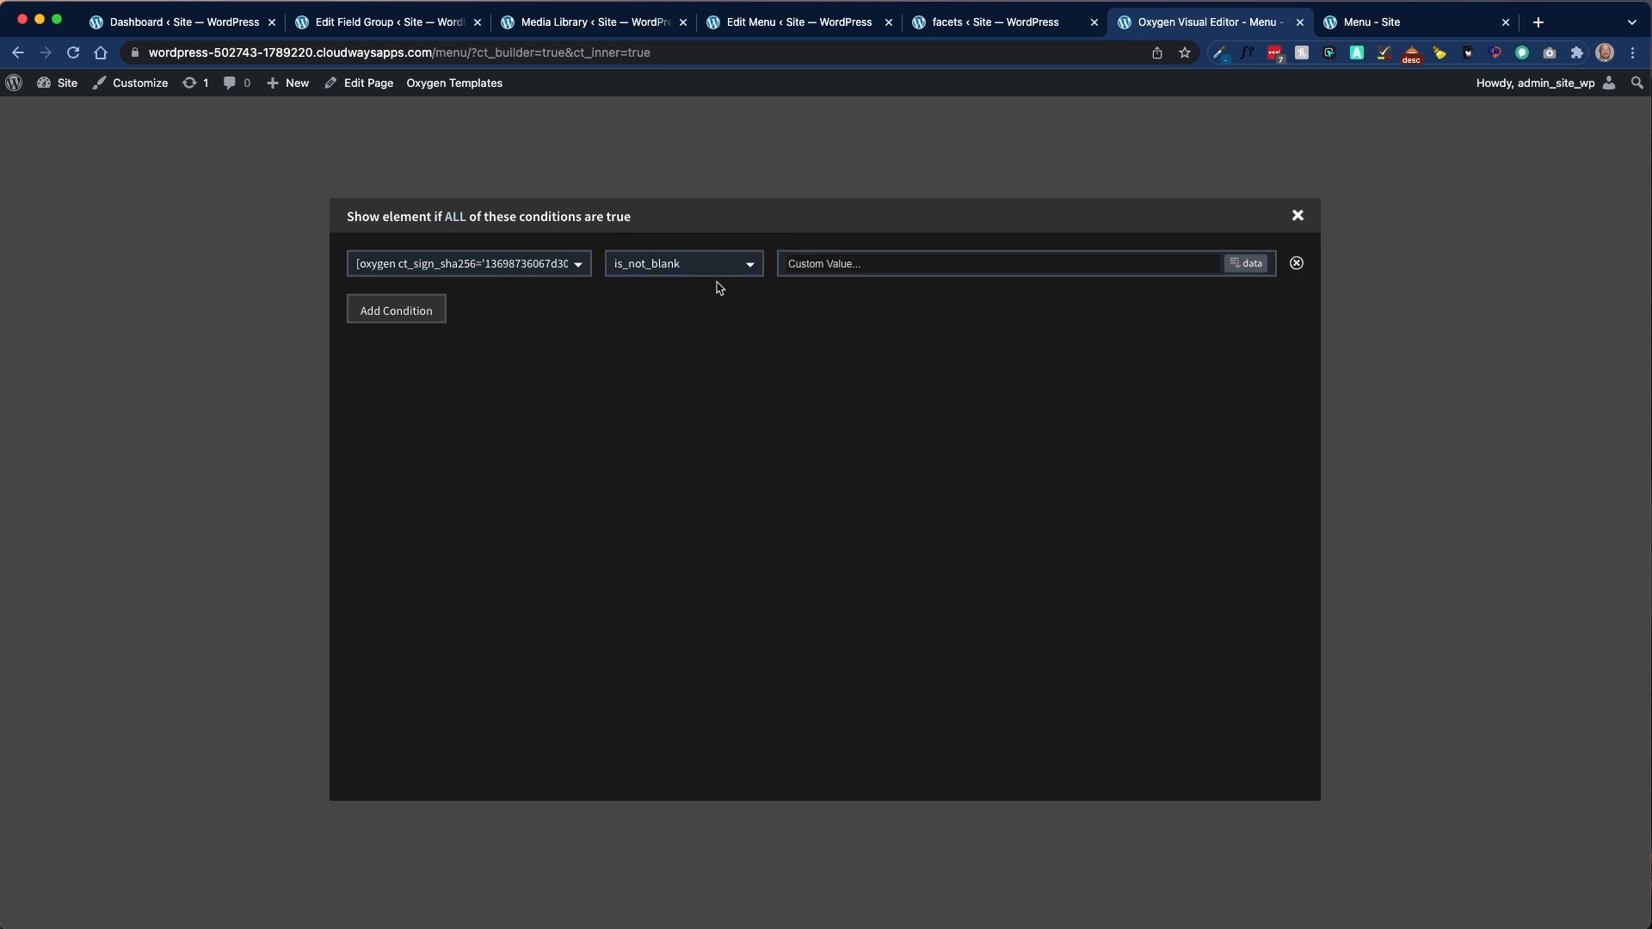
pyautogui.click(1297, 216)
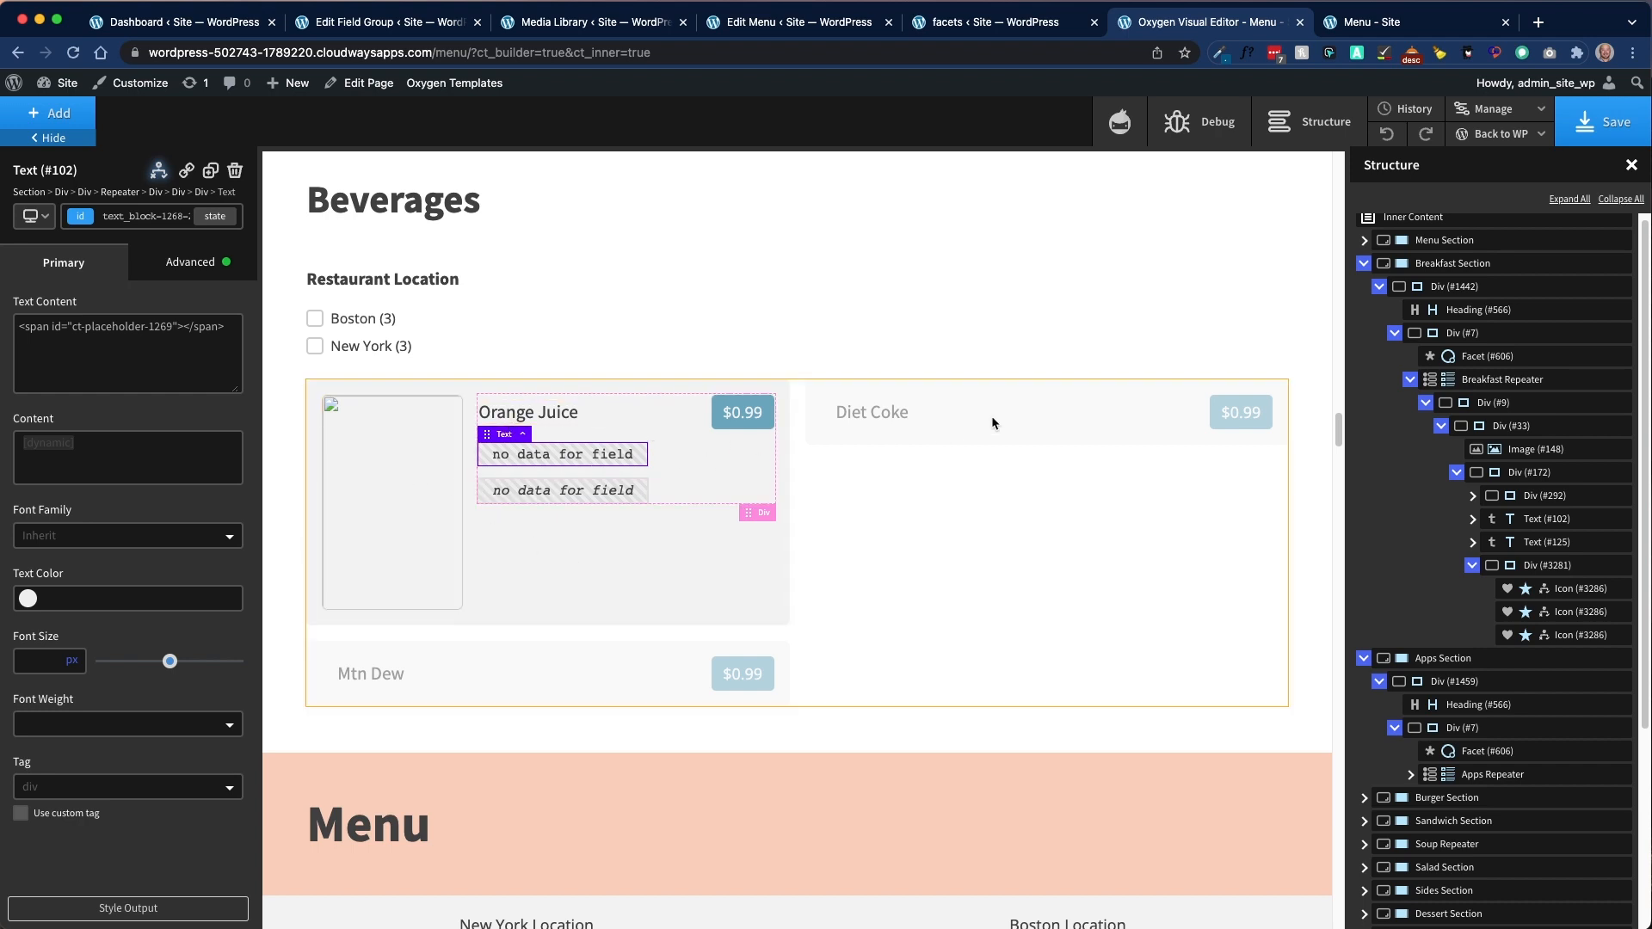
# Step: Check how the Beverages items without images or descriptions display on the live Menu page, and return to the visual editor
pyautogui.click(1393, 22)
pyautogui.scroll(-10, 946, 353)
pyautogui.scroll(-20, 937, 365)
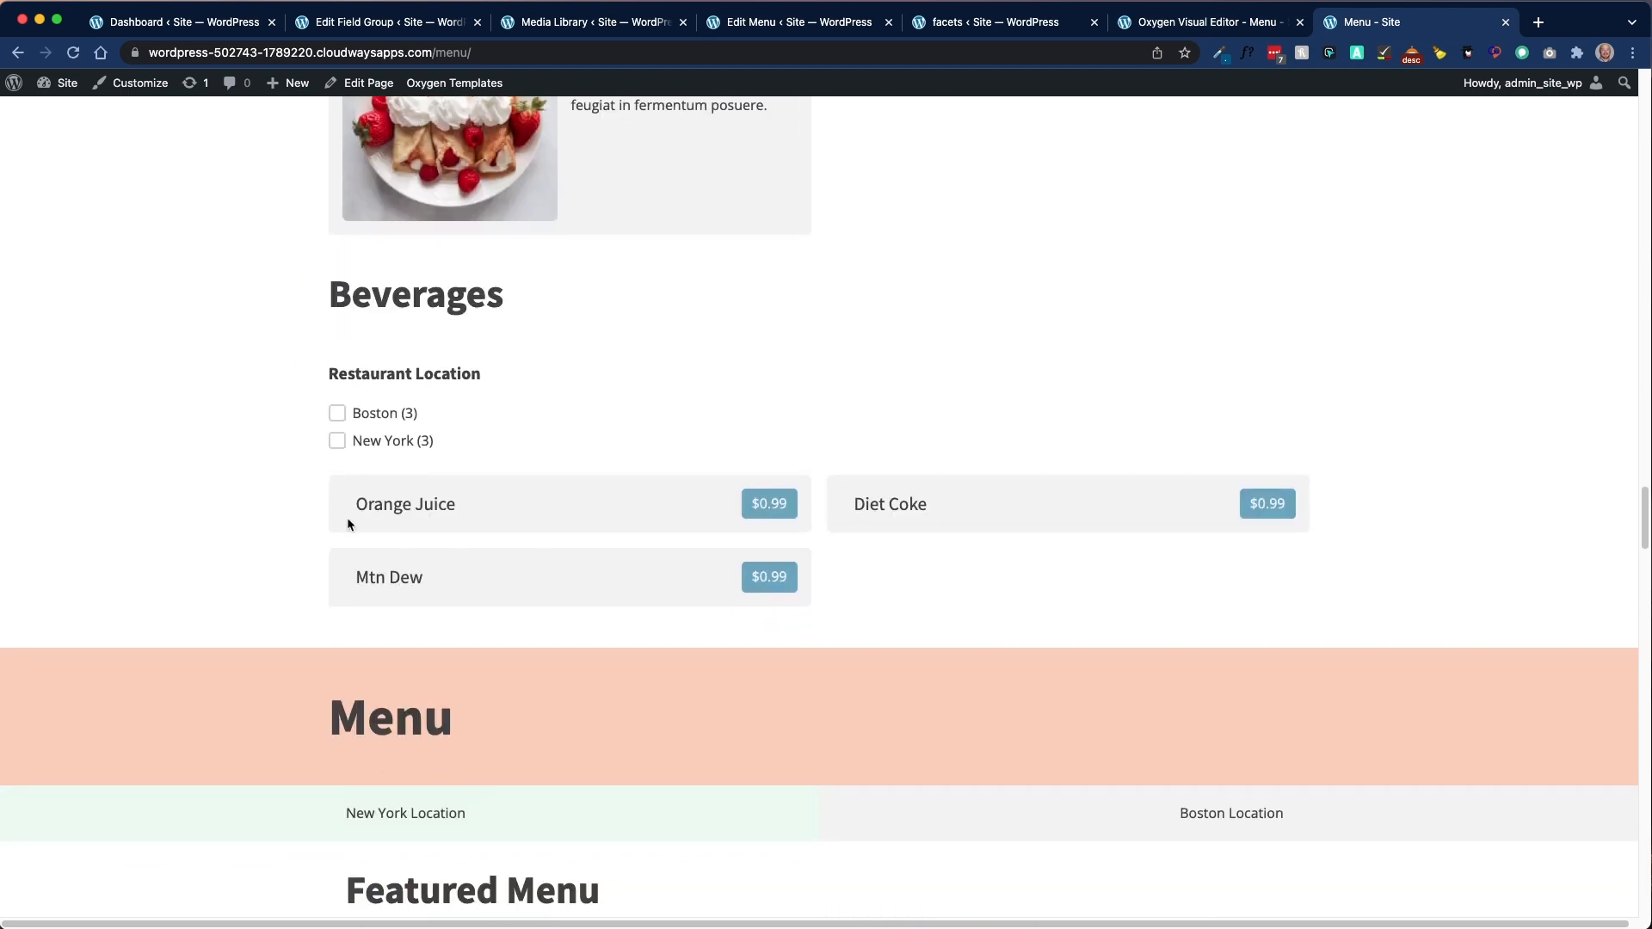
pyautogui.click(1190, 24)
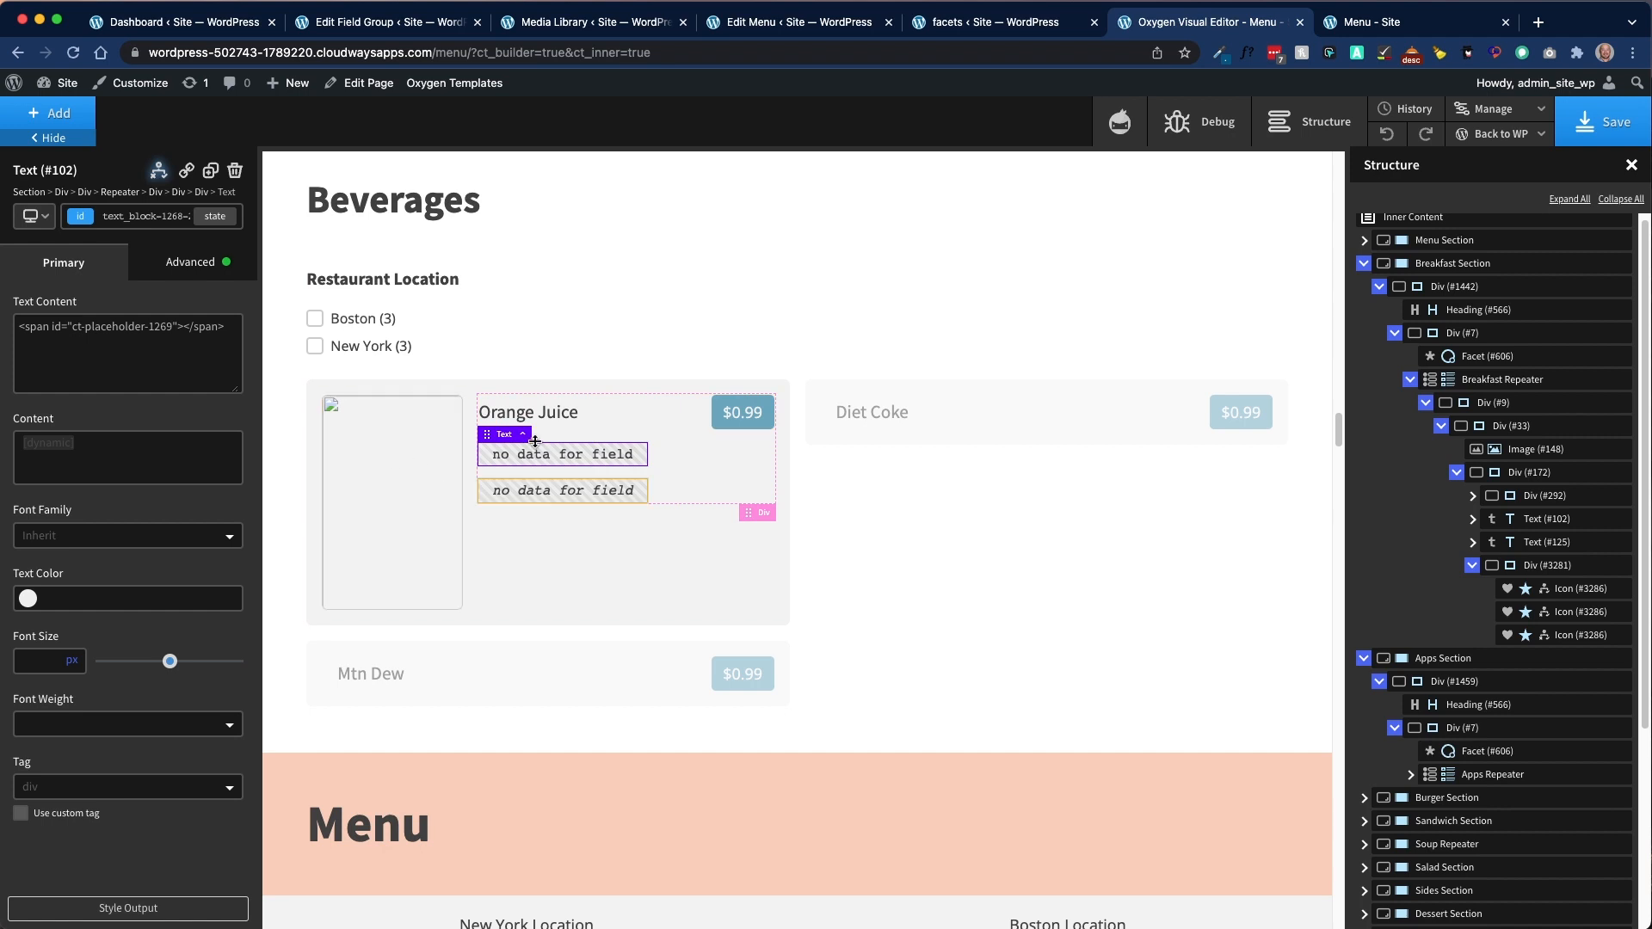
pyautogui.scroll(1, 612, 432)
pyautogui.scroll(5, 609, 426)
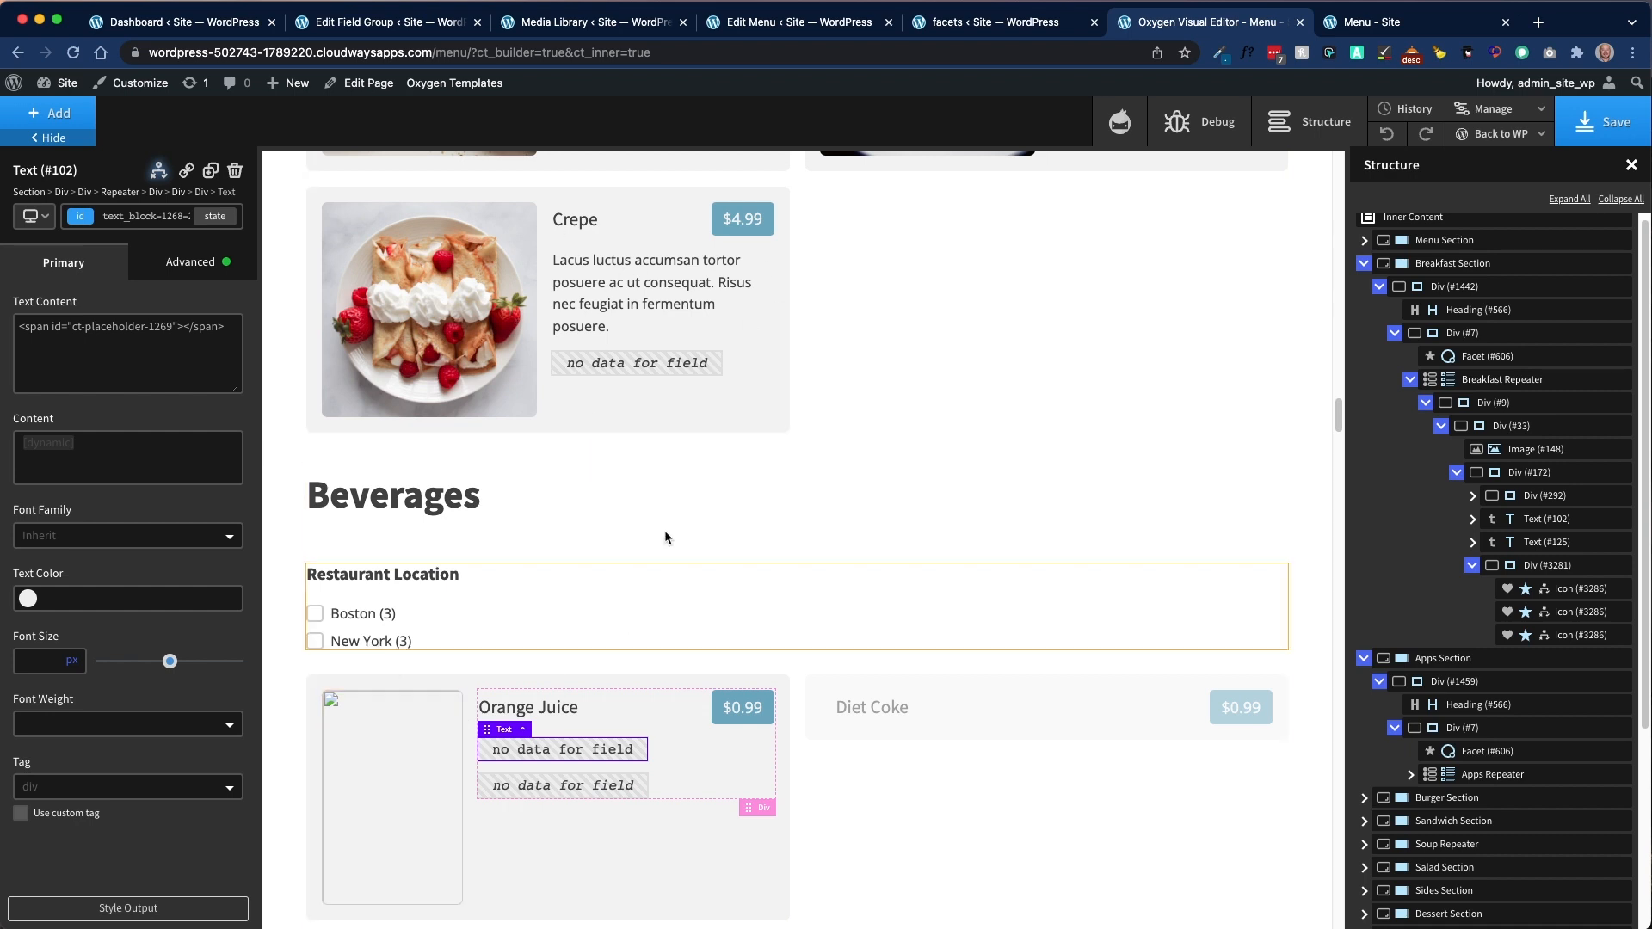
# Step: Look over the Beverages items without images or descriptions and compare them with the filled-in Dessert, Sides and Salad items
pyautogui.scroll(-1, 481, 731)
pyautogui.scroll(-3, 481, 730)
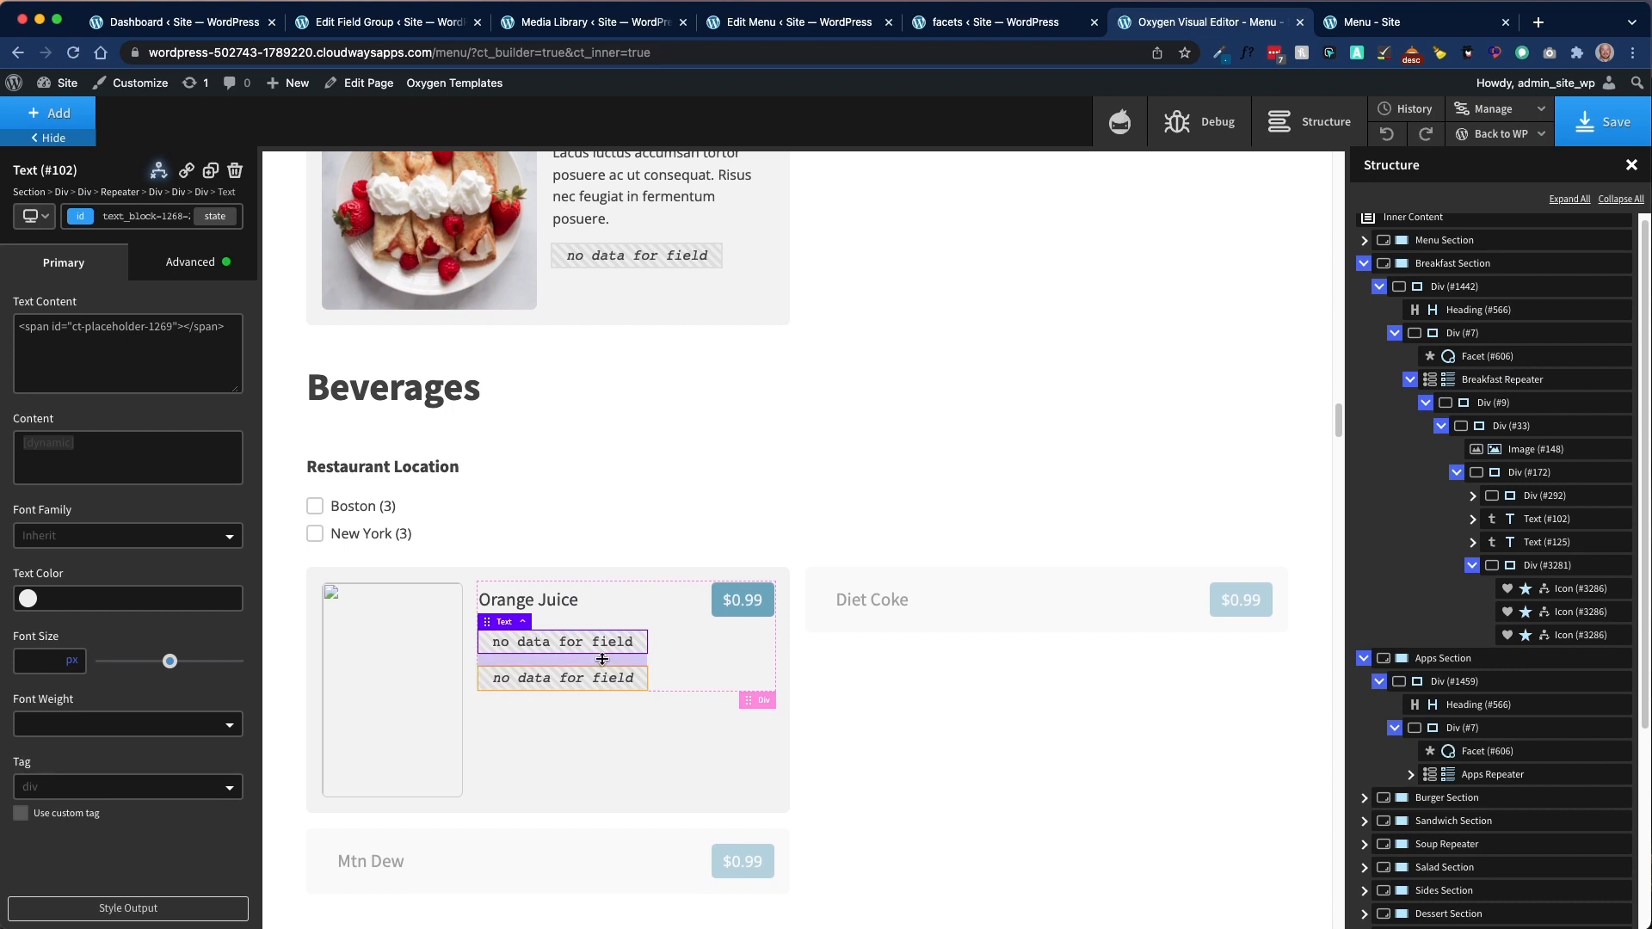
pyautogui.scroll(-1, 556, 720)
pyautogui.scroll(-1, 542, 697)
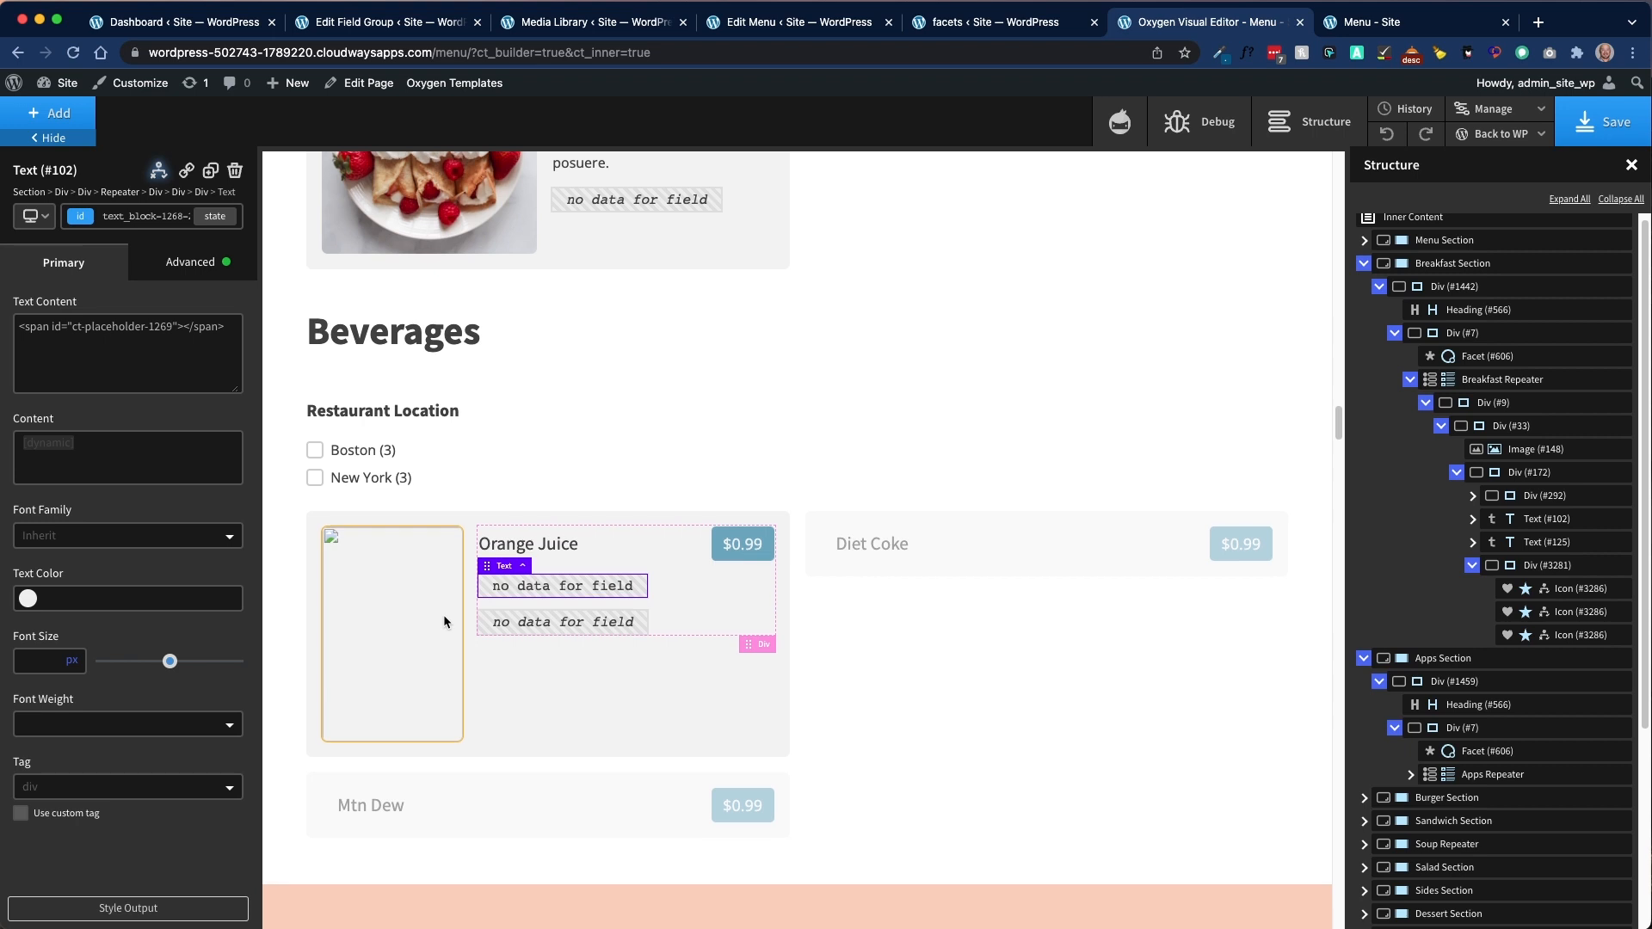
pyautogui.scroll(1, 443, 614)
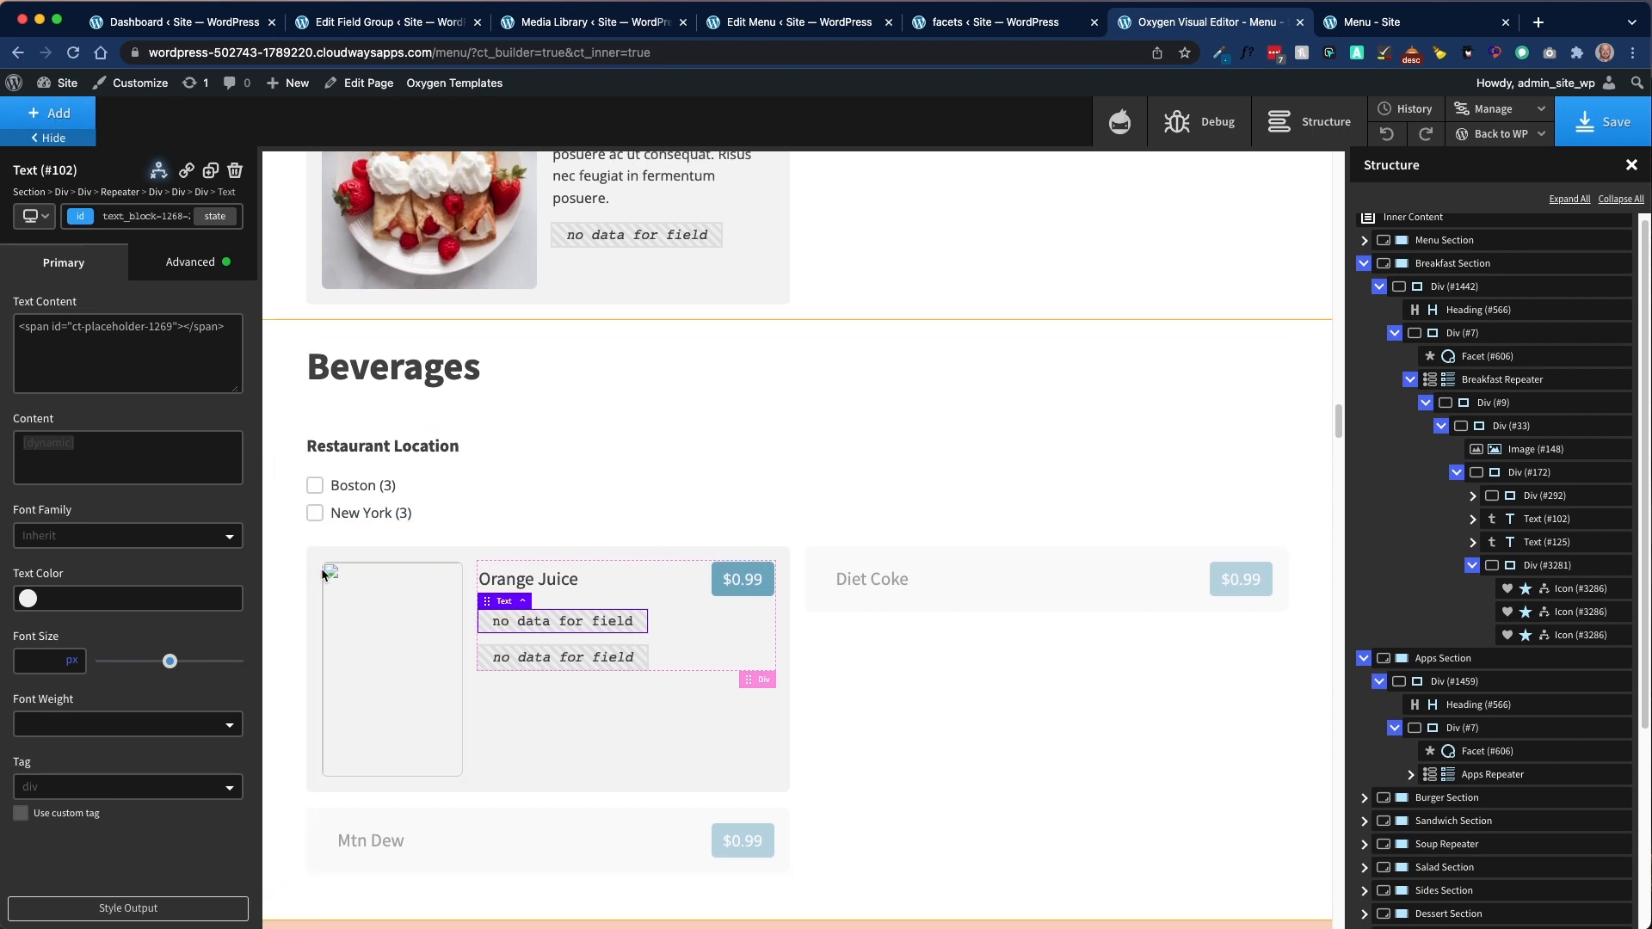
pyautogui.scroll(6, 680, 544)
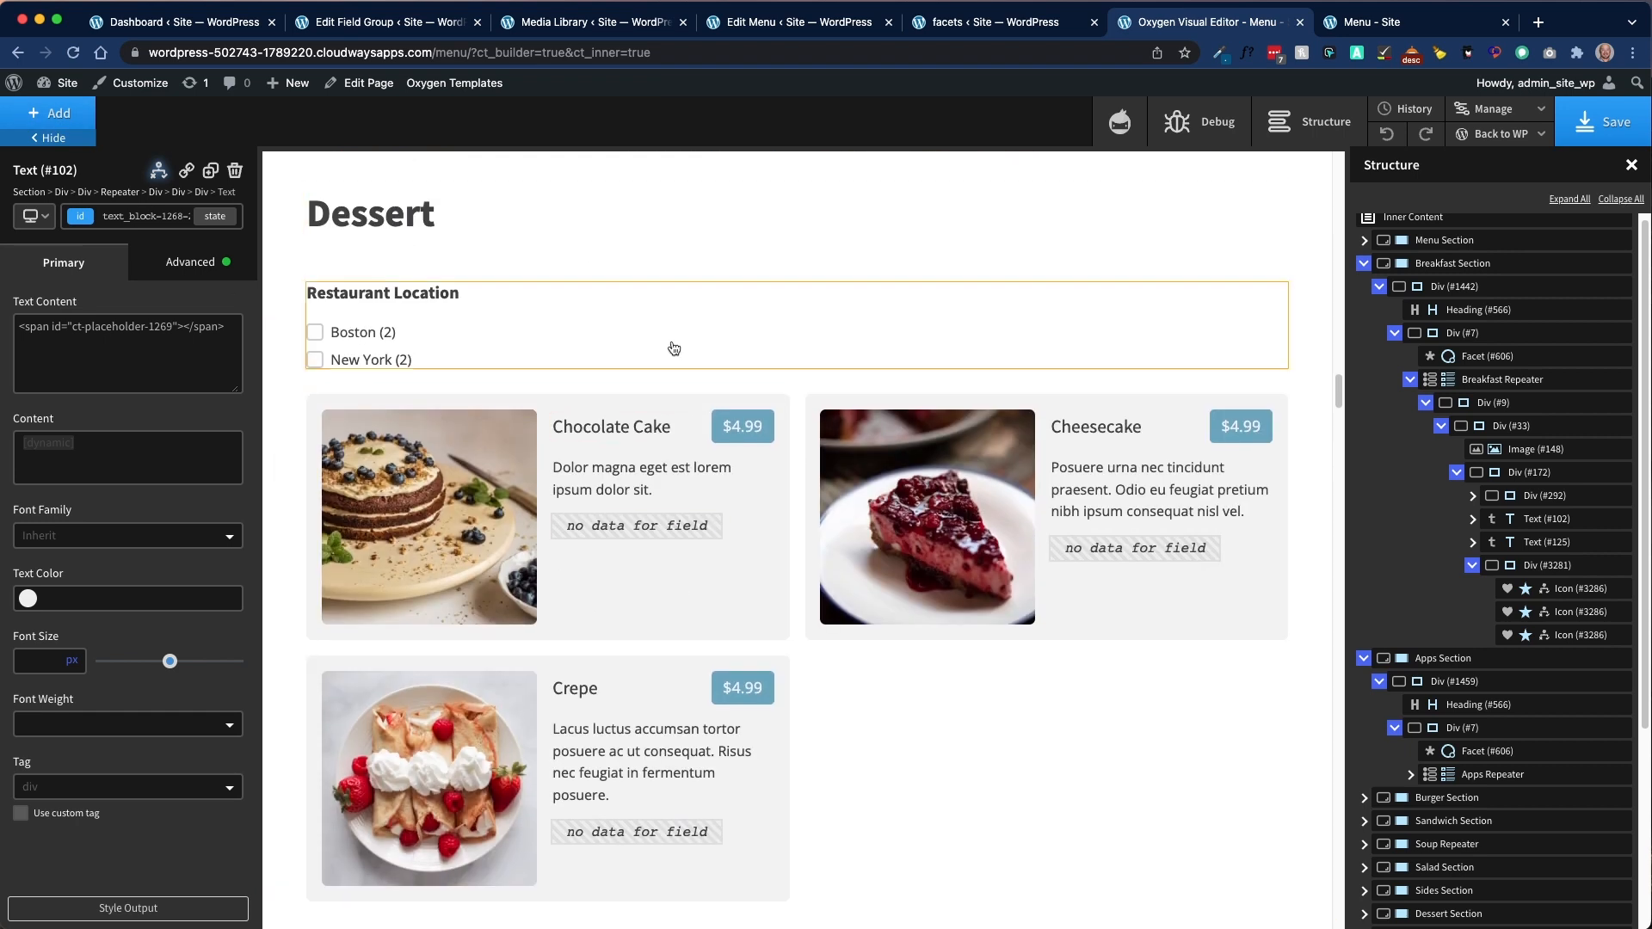
pyautogui.scroll(-9, 749, 516)
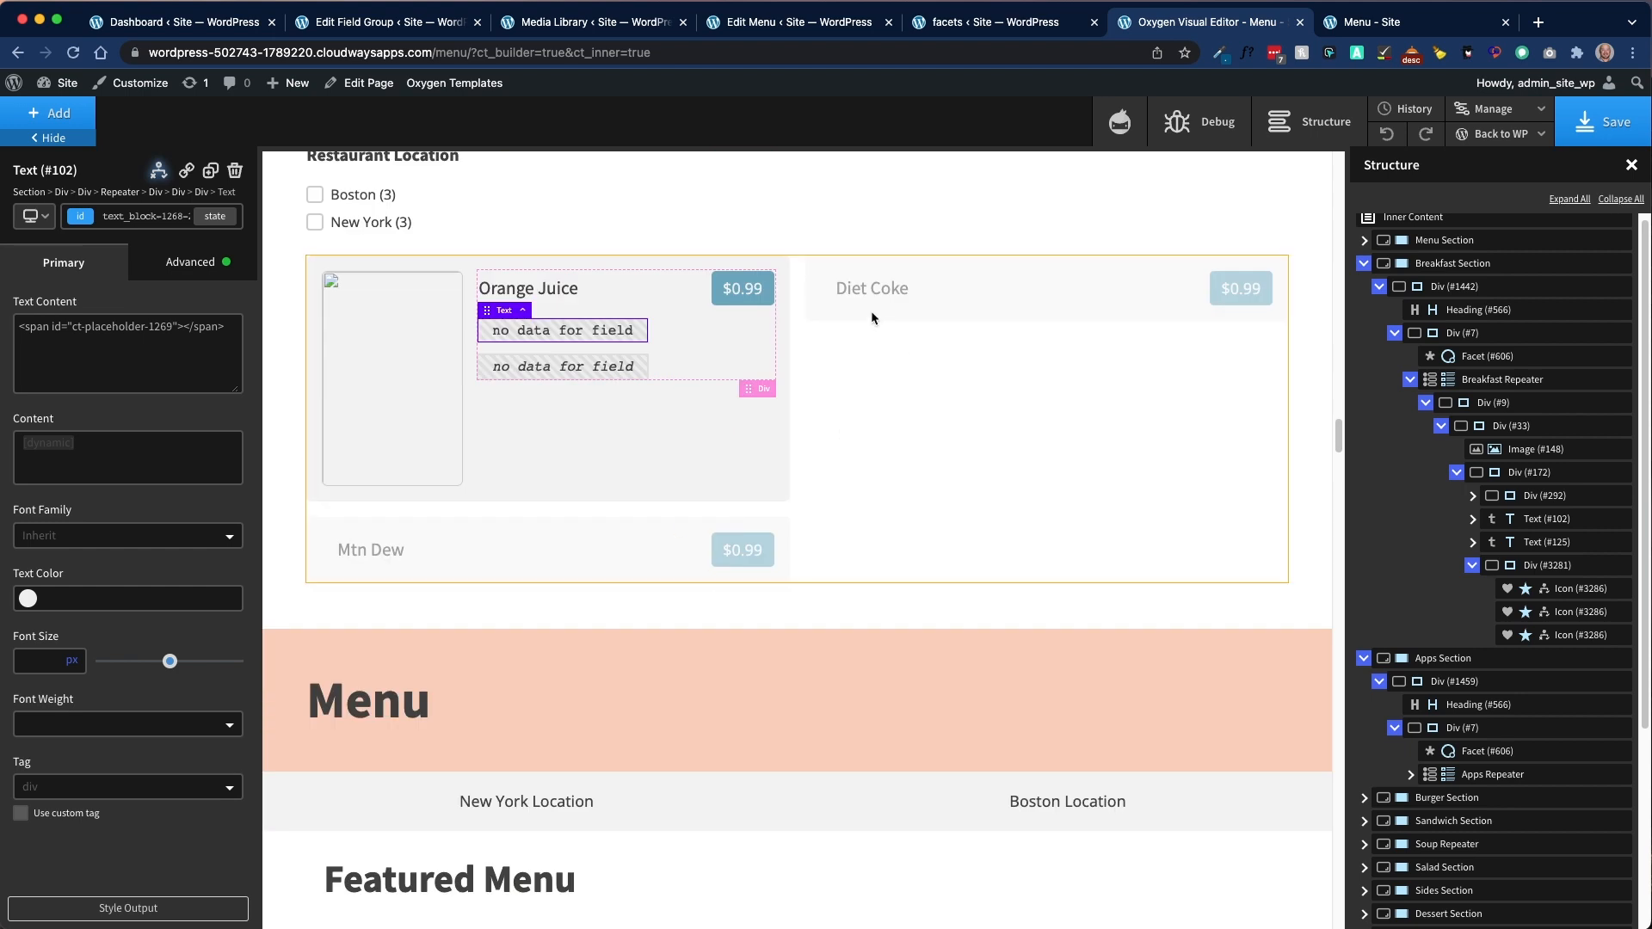
pyautogui.scroll(1, 777, 439)
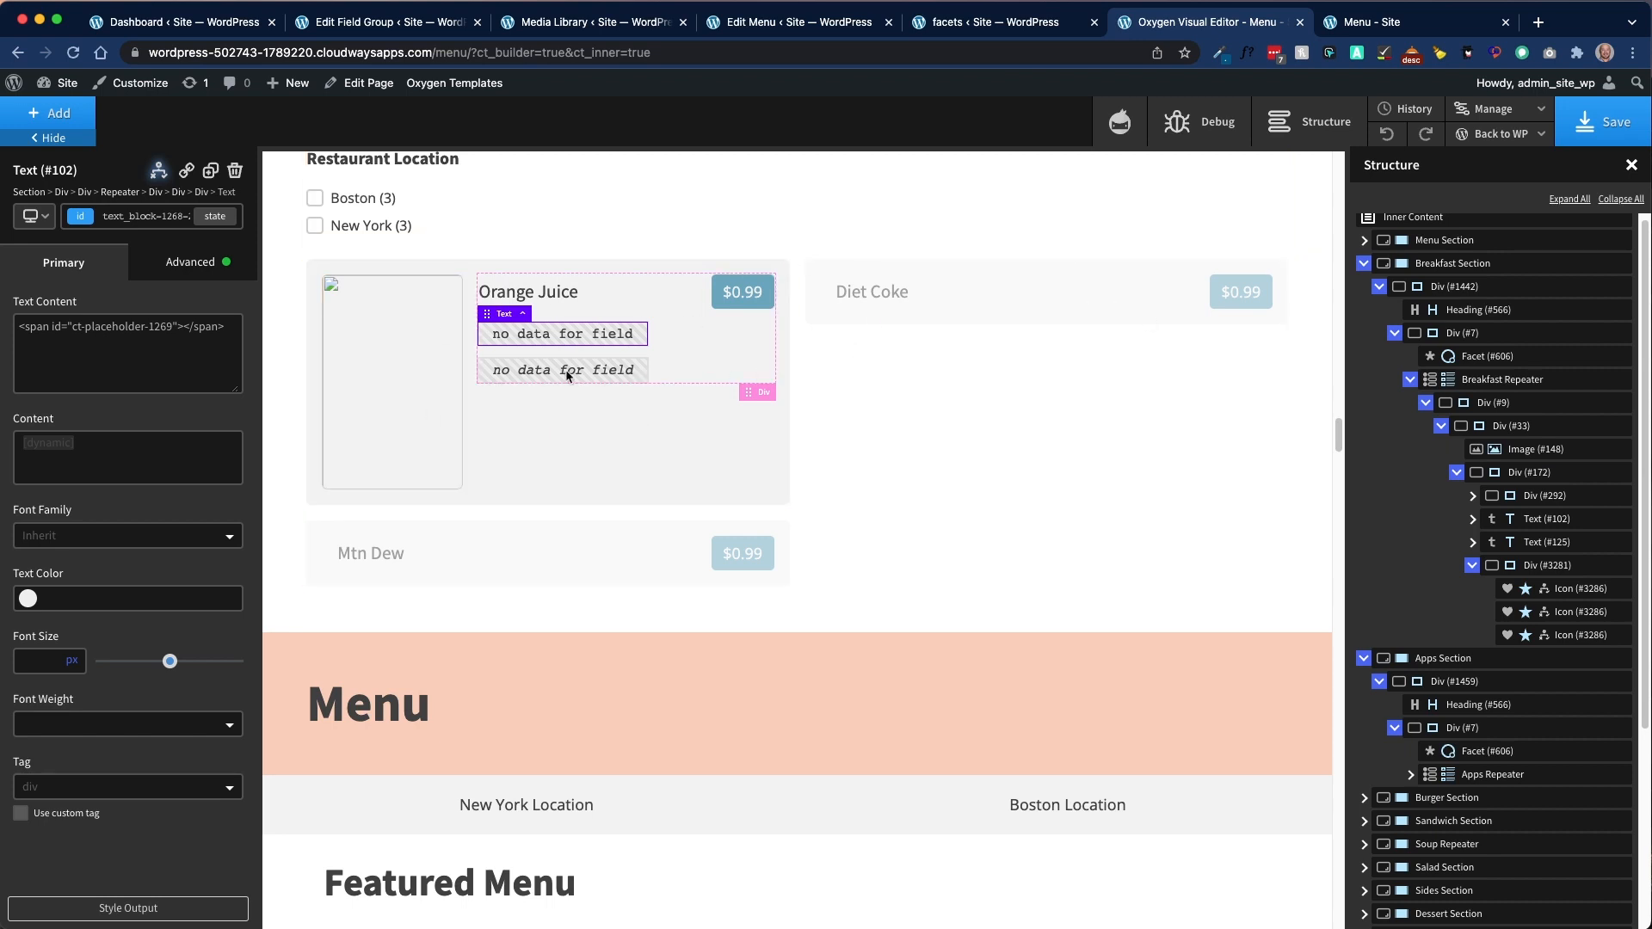
pyautogui.scroll(5, 750, 419)
pyautogui.scroll(15, 750, 416)
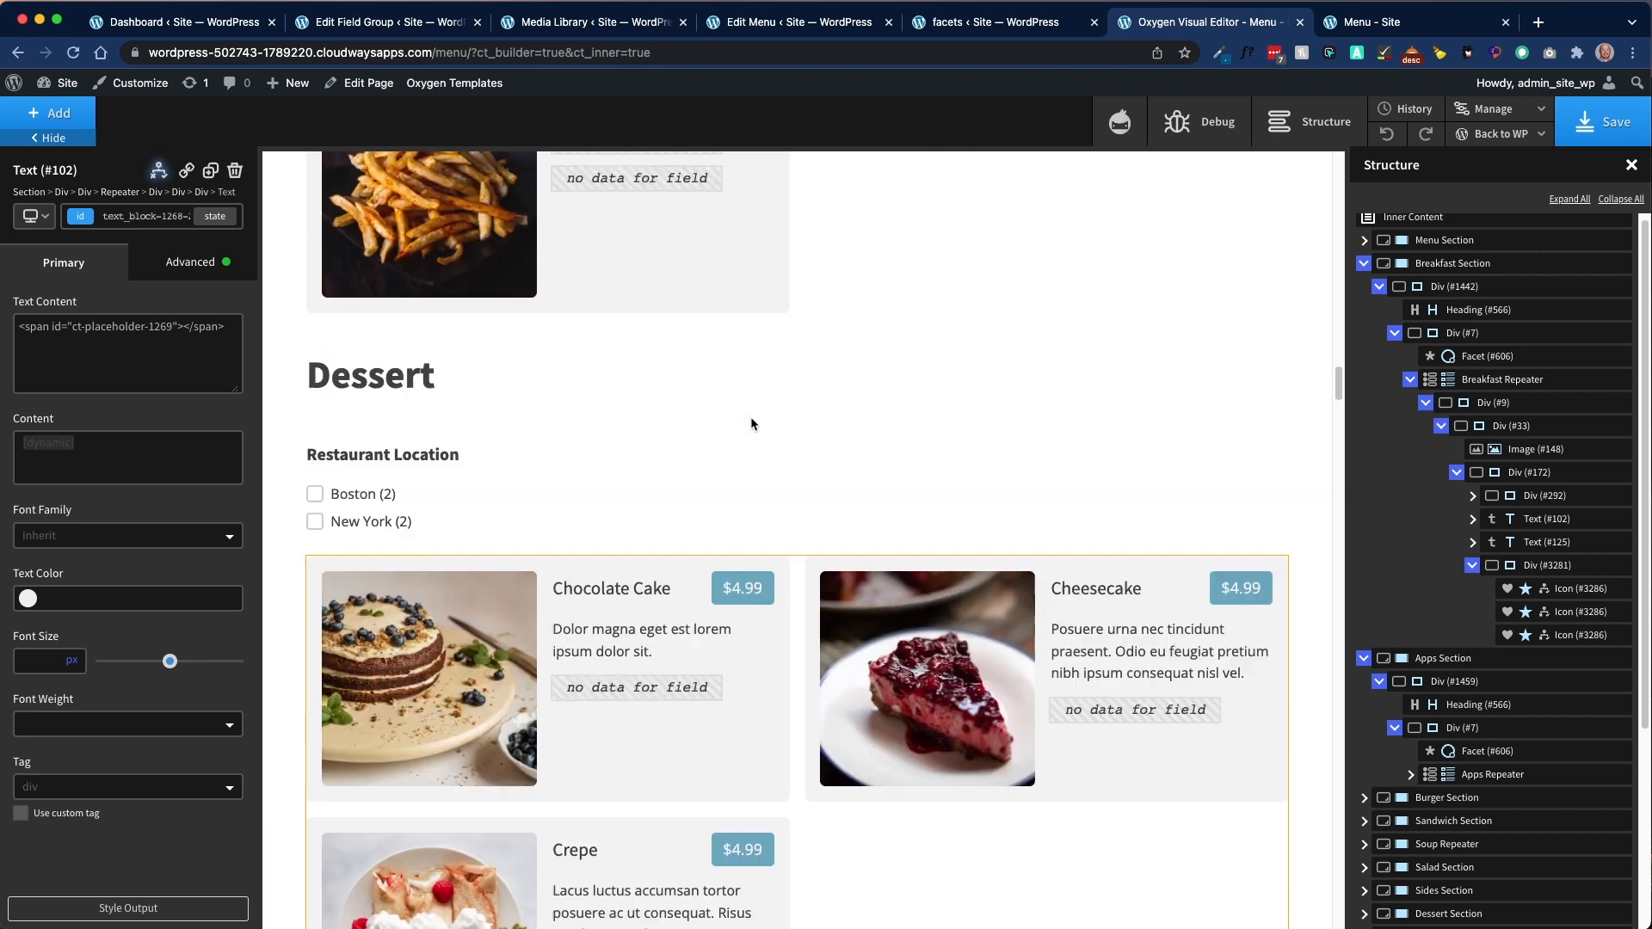
pyautogui.scroll(1, 746, 425)
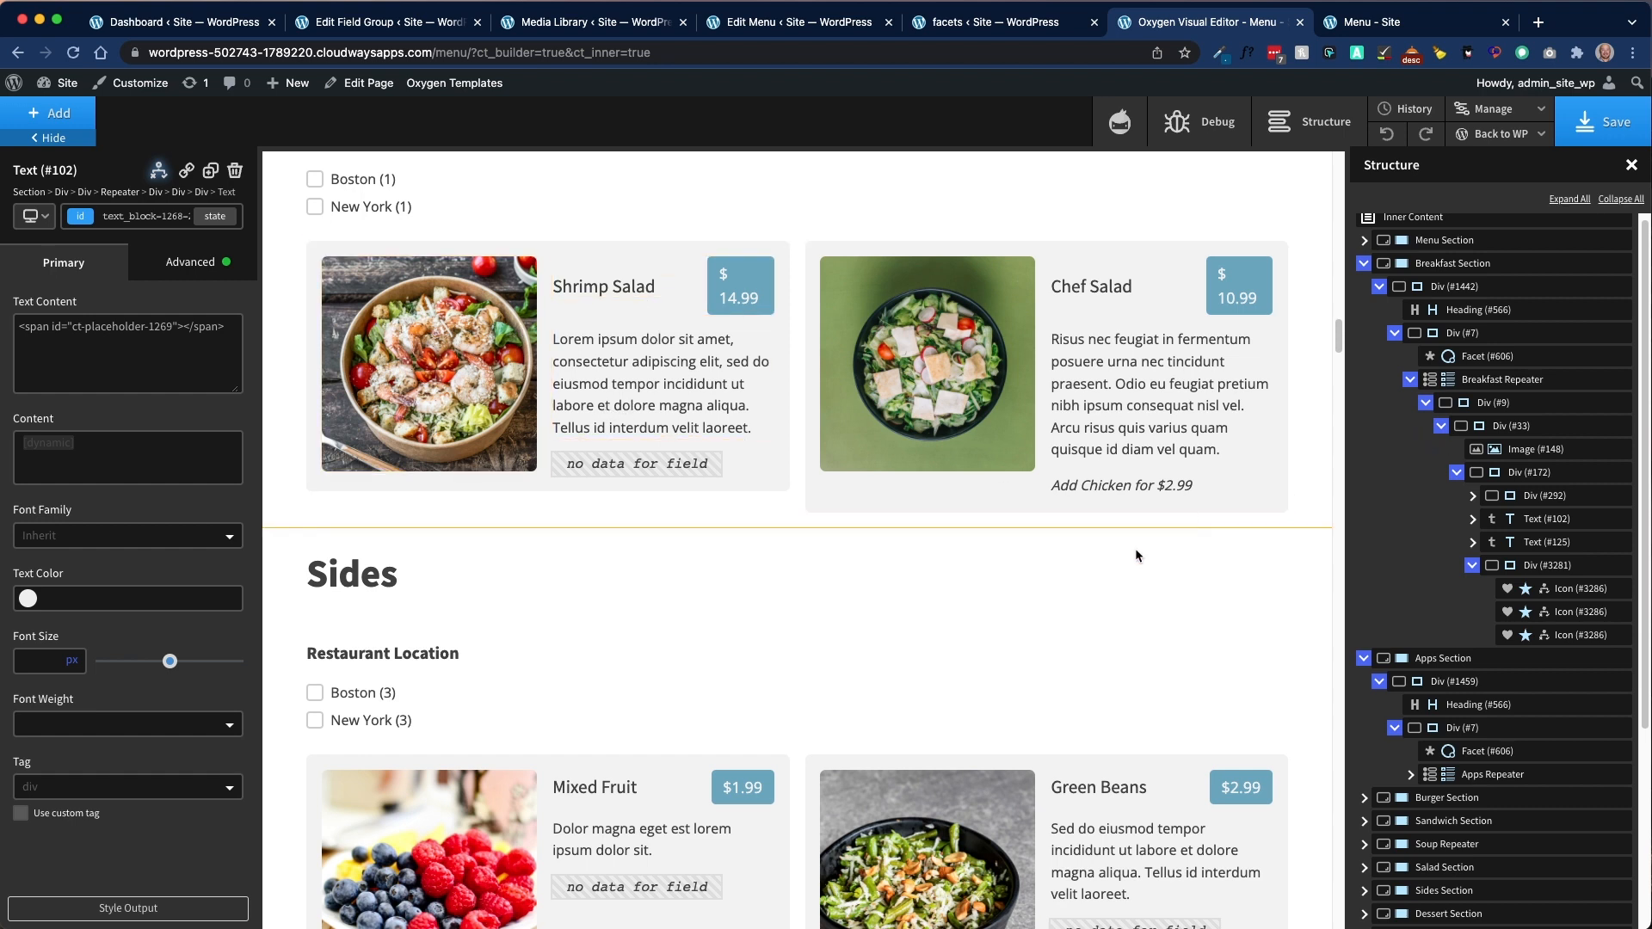
# Step: Examine the Beverage Repeater's advanced query, covering its post_type, tax_query and meta_query parameters
pyautogui.scroll(-5, 1098, 546)
pyautogui.scroll(-15, 864, 461)
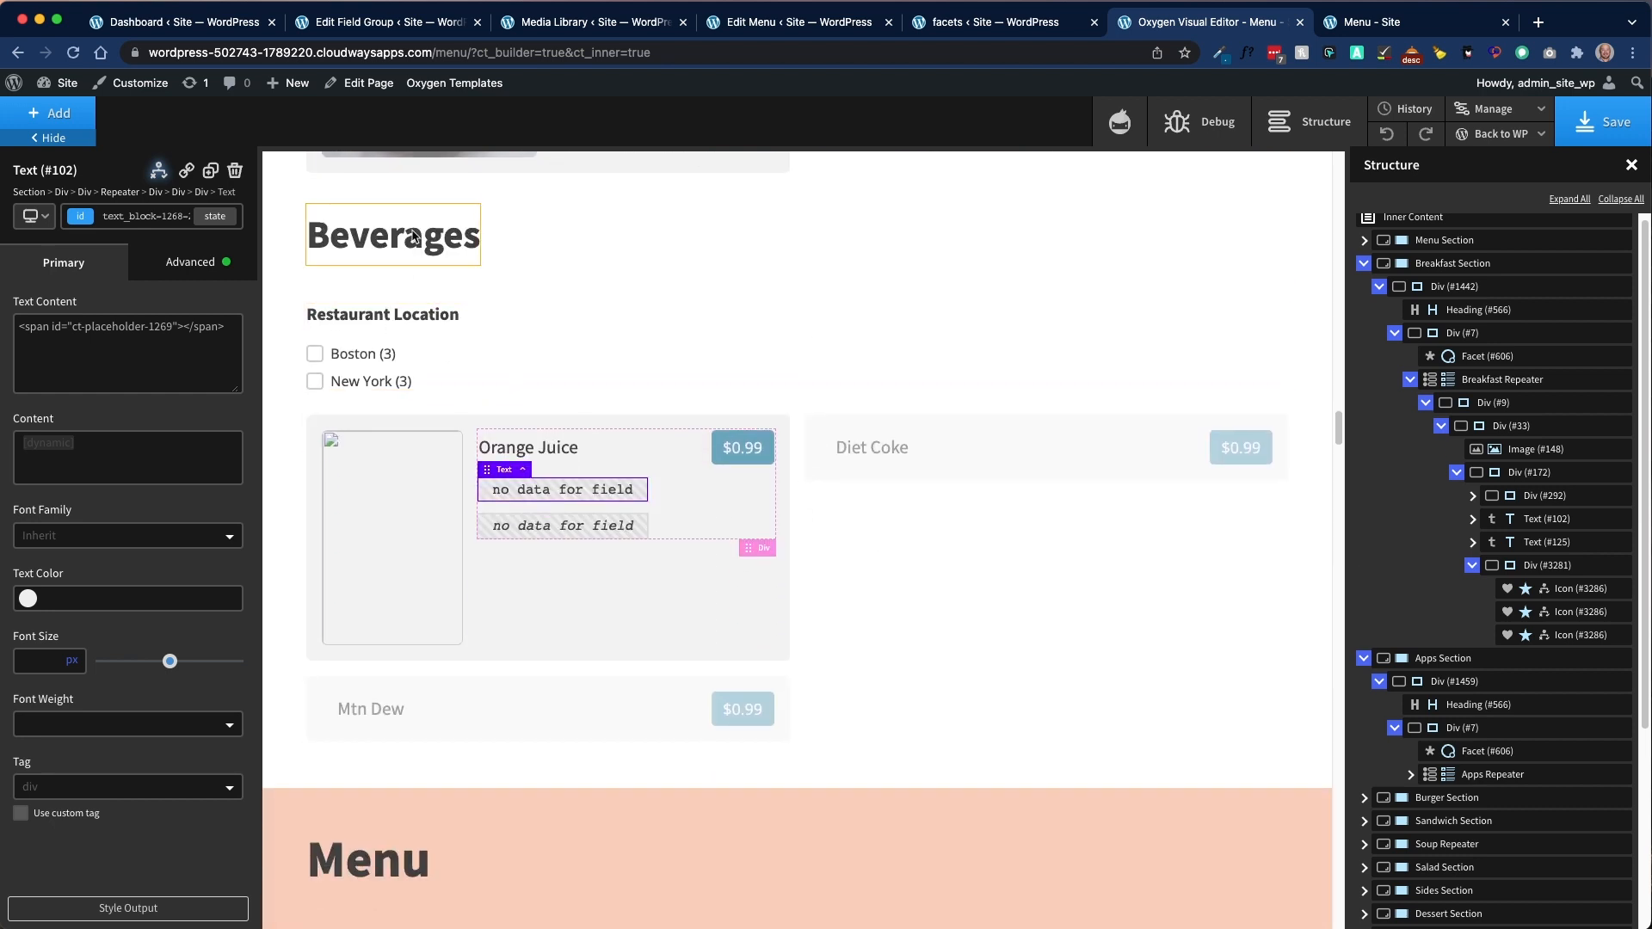
pyautogui.click(797, 451)
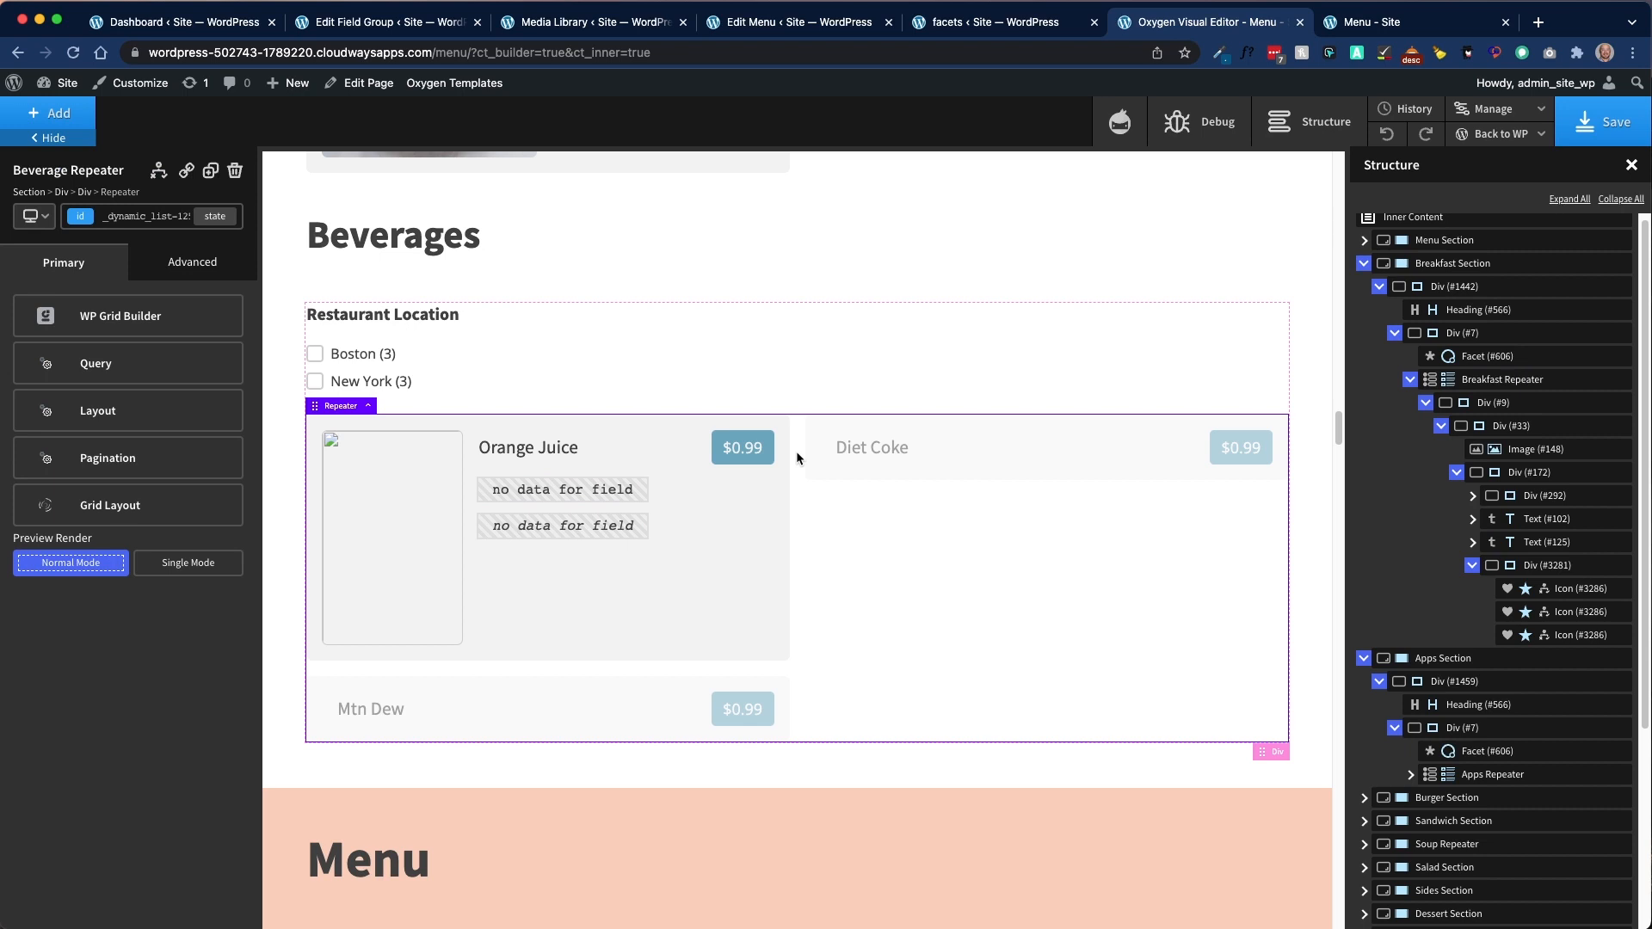
pyautogui.click(155, 367)
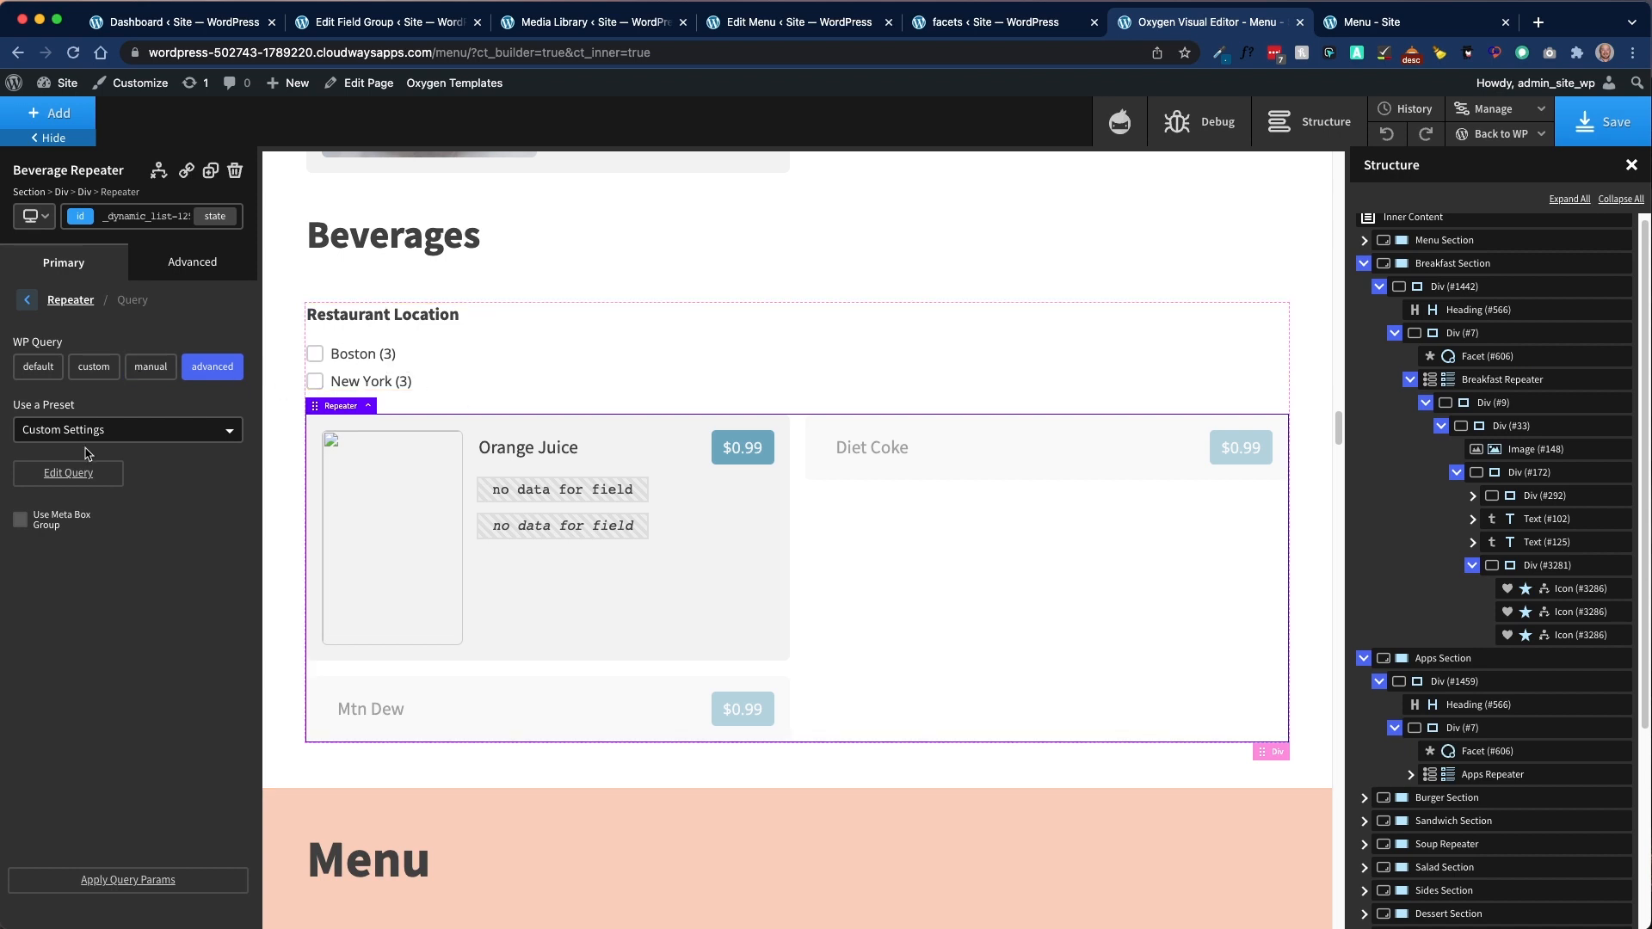
pyautogui.click(77, 475)
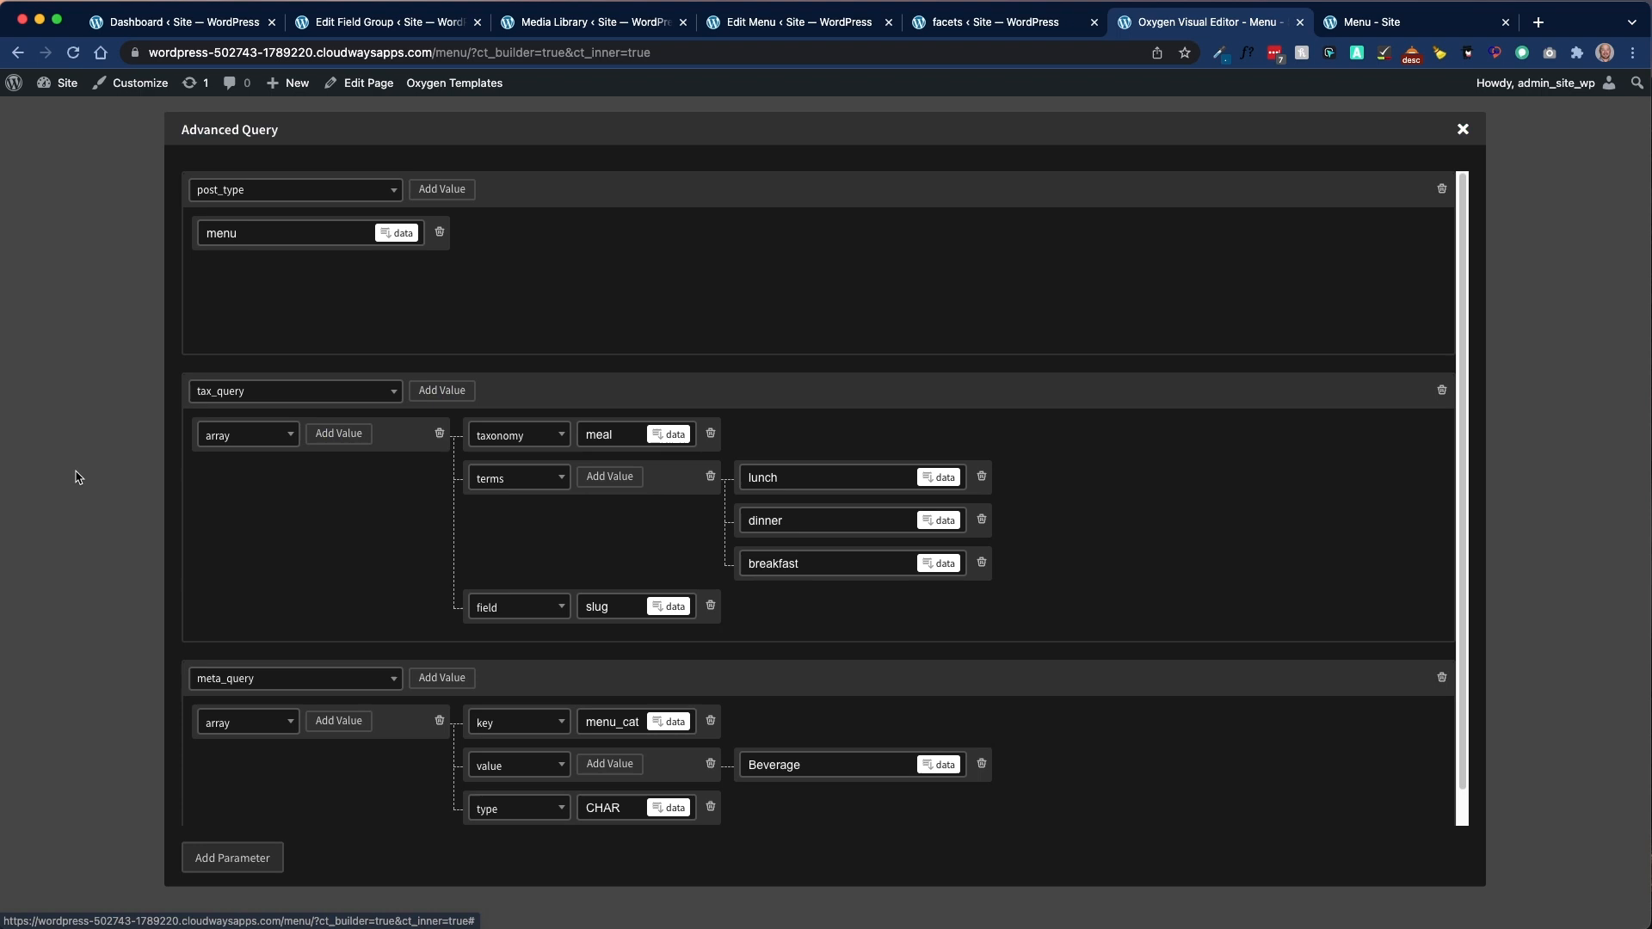
pyautogui.click(262, 234)
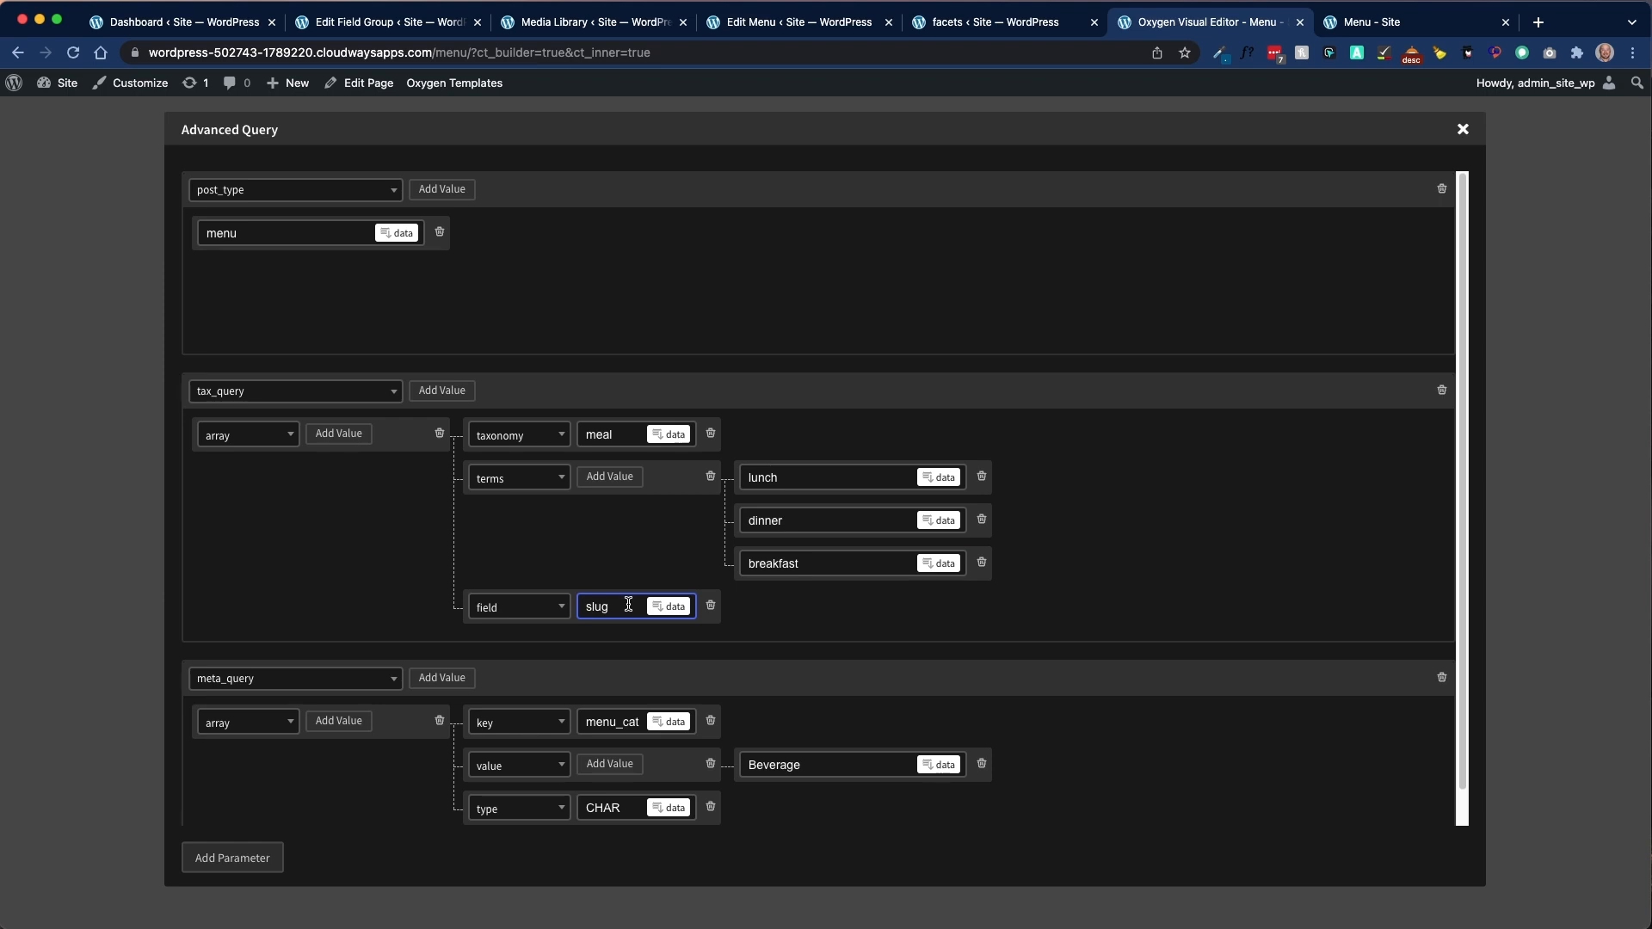
pyautogui.scroll(-2, 259, 683)
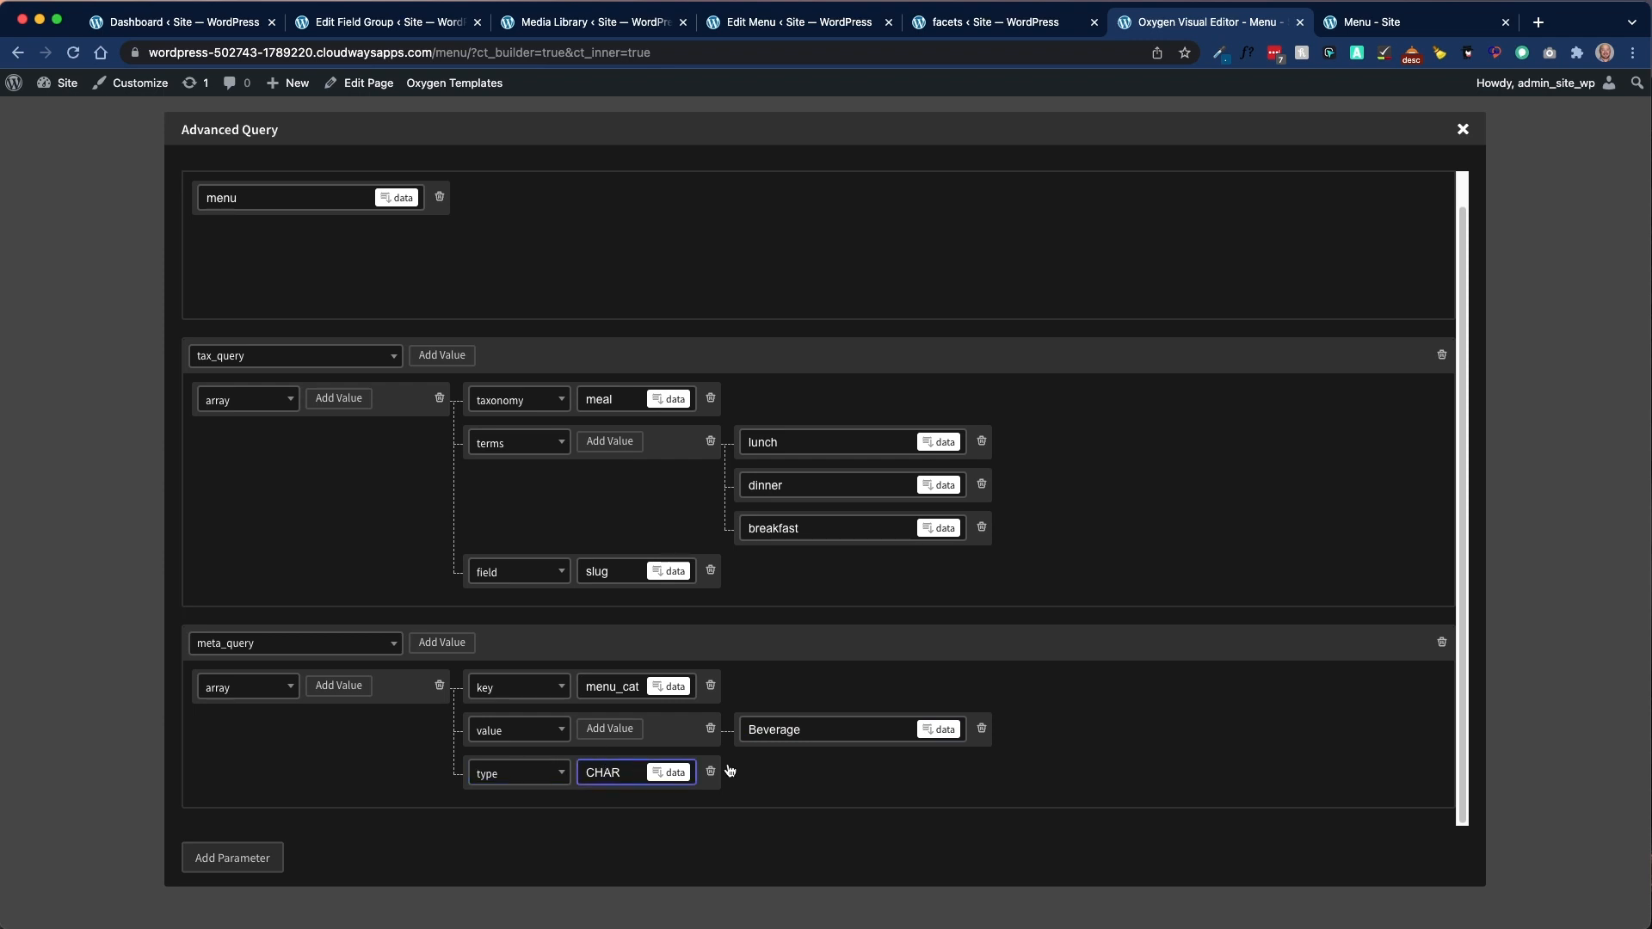
# Step: Leave the advanced query, apply the Beverage Repeater's query parameters and save the page
pyautogui.click(1462, 130)
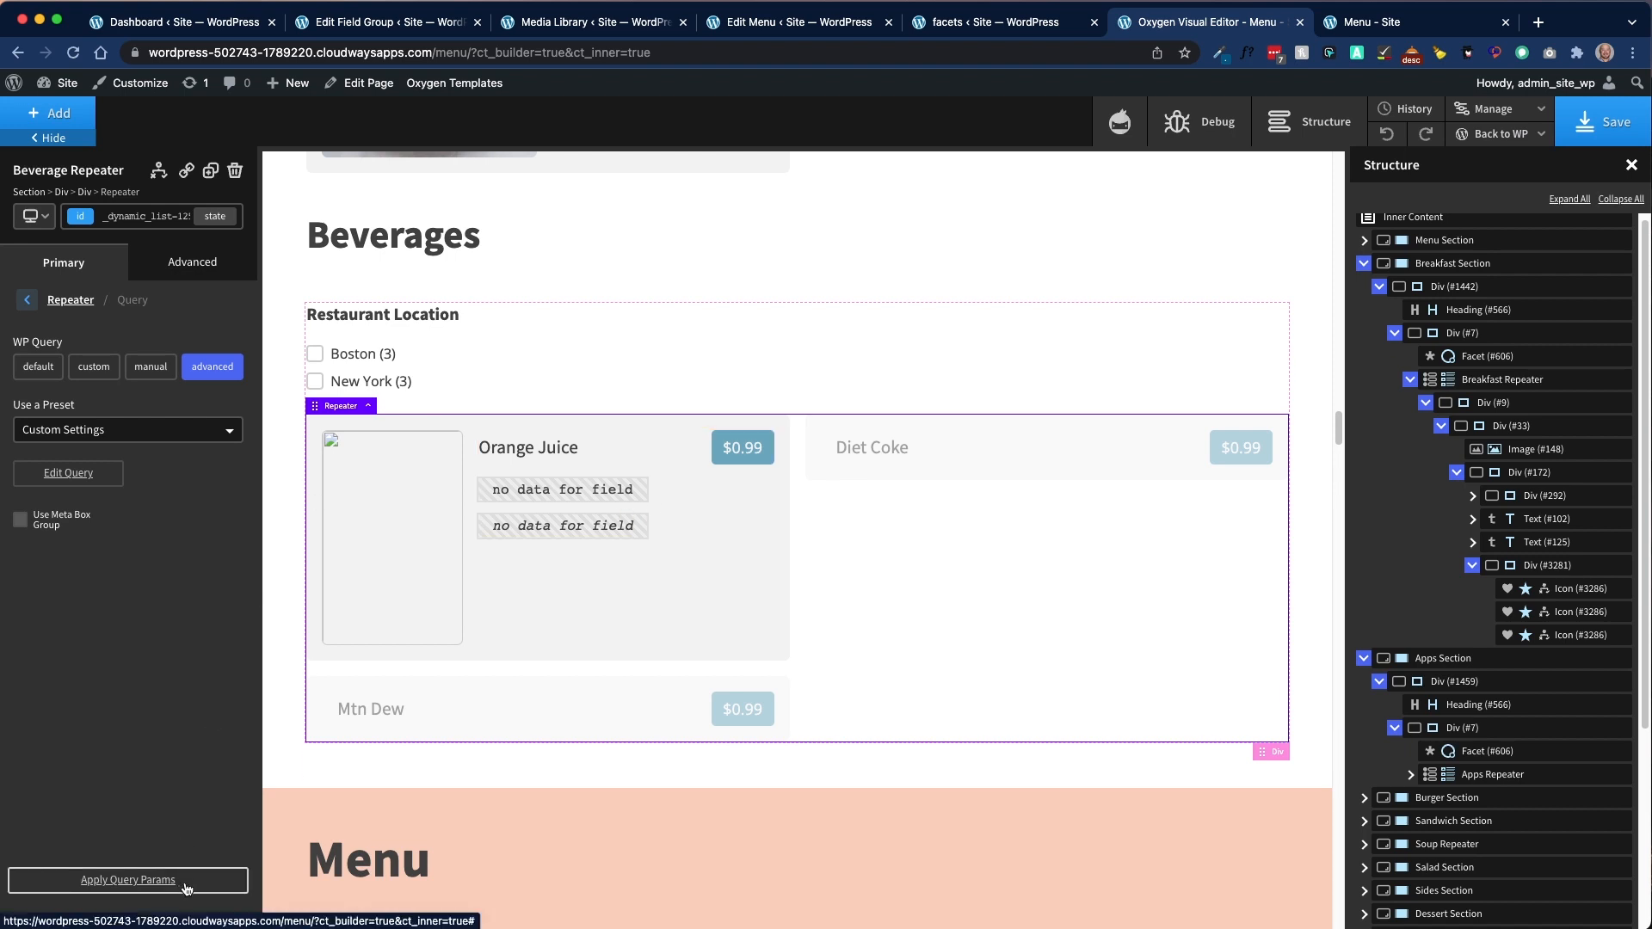
pyautogui.click(186, 887)
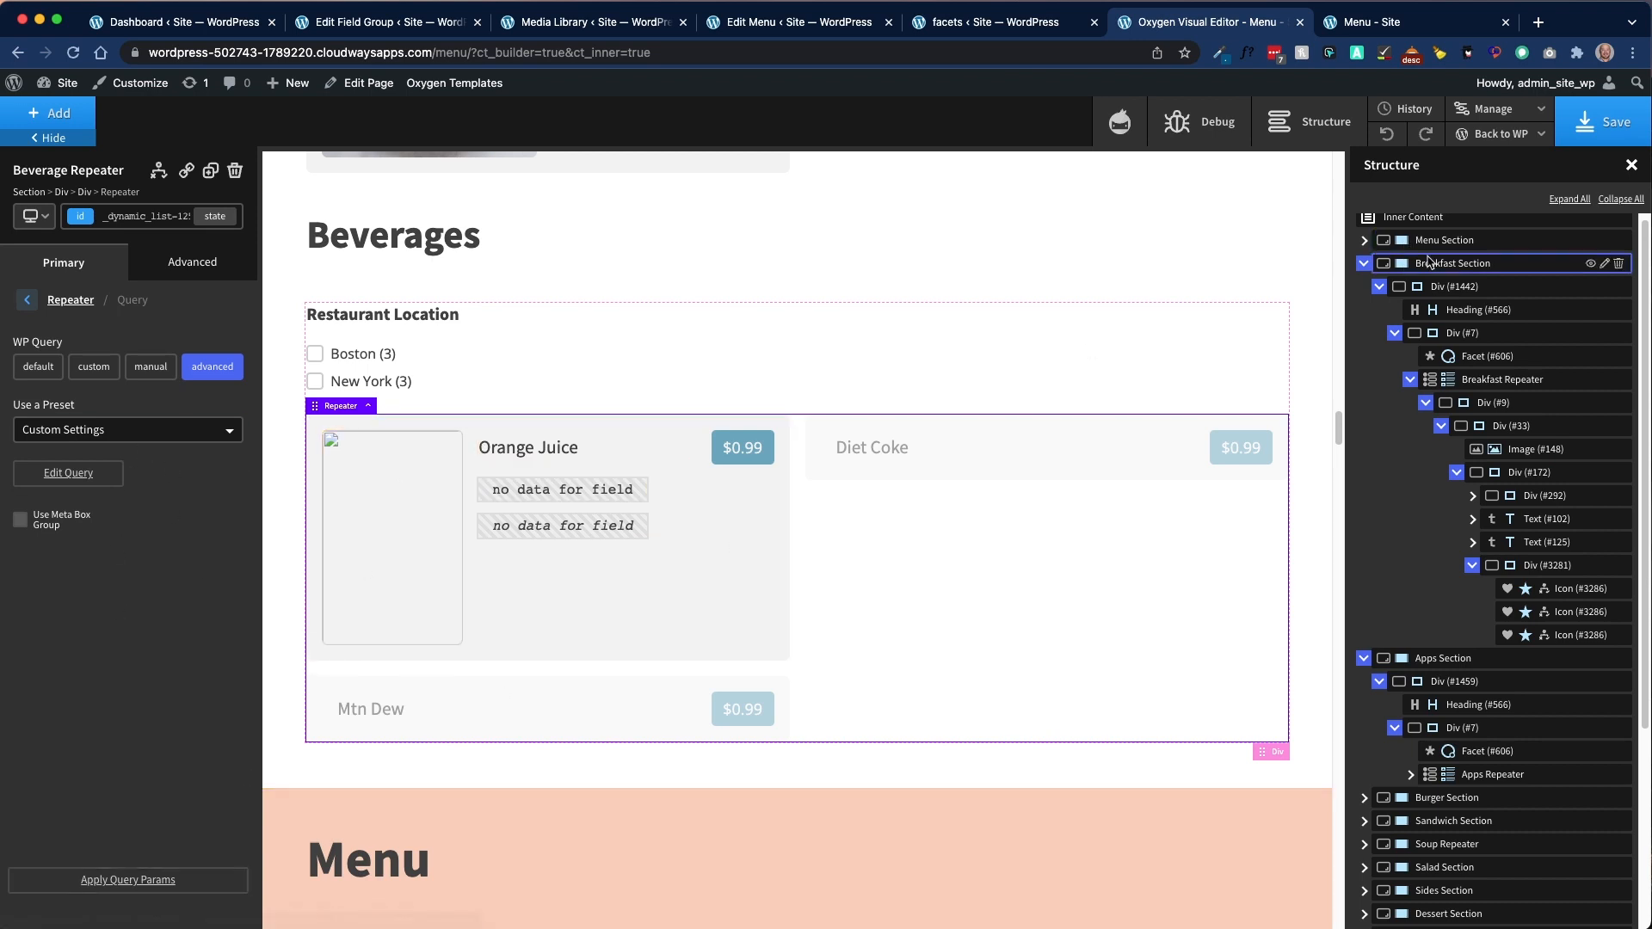
pyautogui.click(1581, 125)
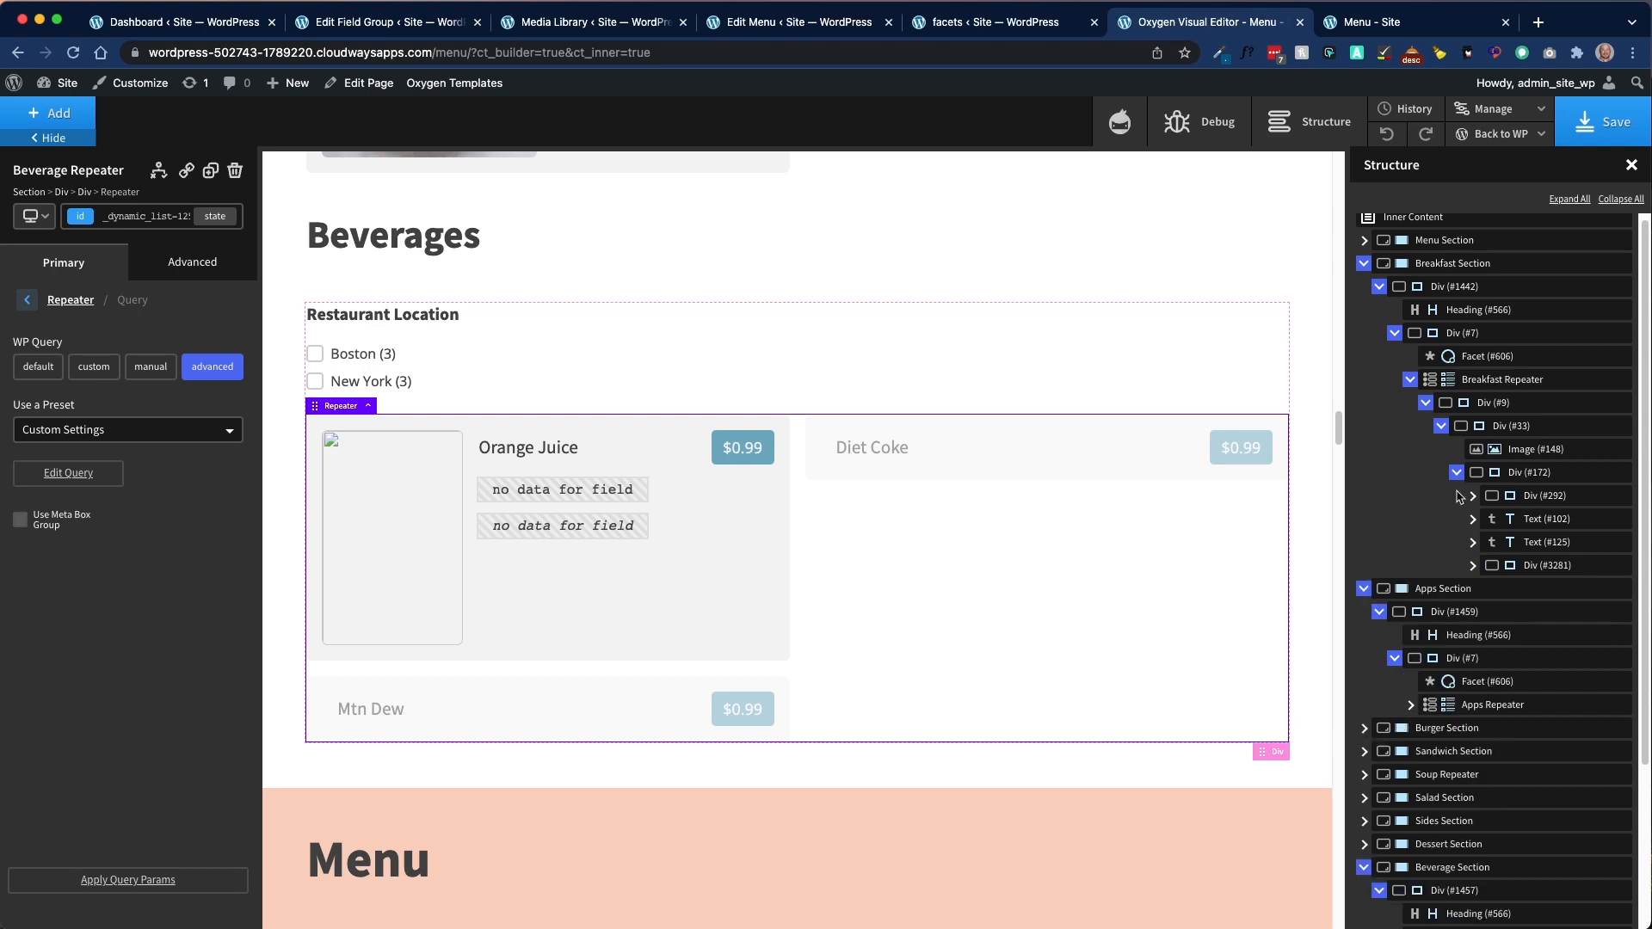
# Step: Collapse the structure tree, select the Tabs element inside Menu Tabs and check its assigned classes
pyautogui.click(1610, 199)
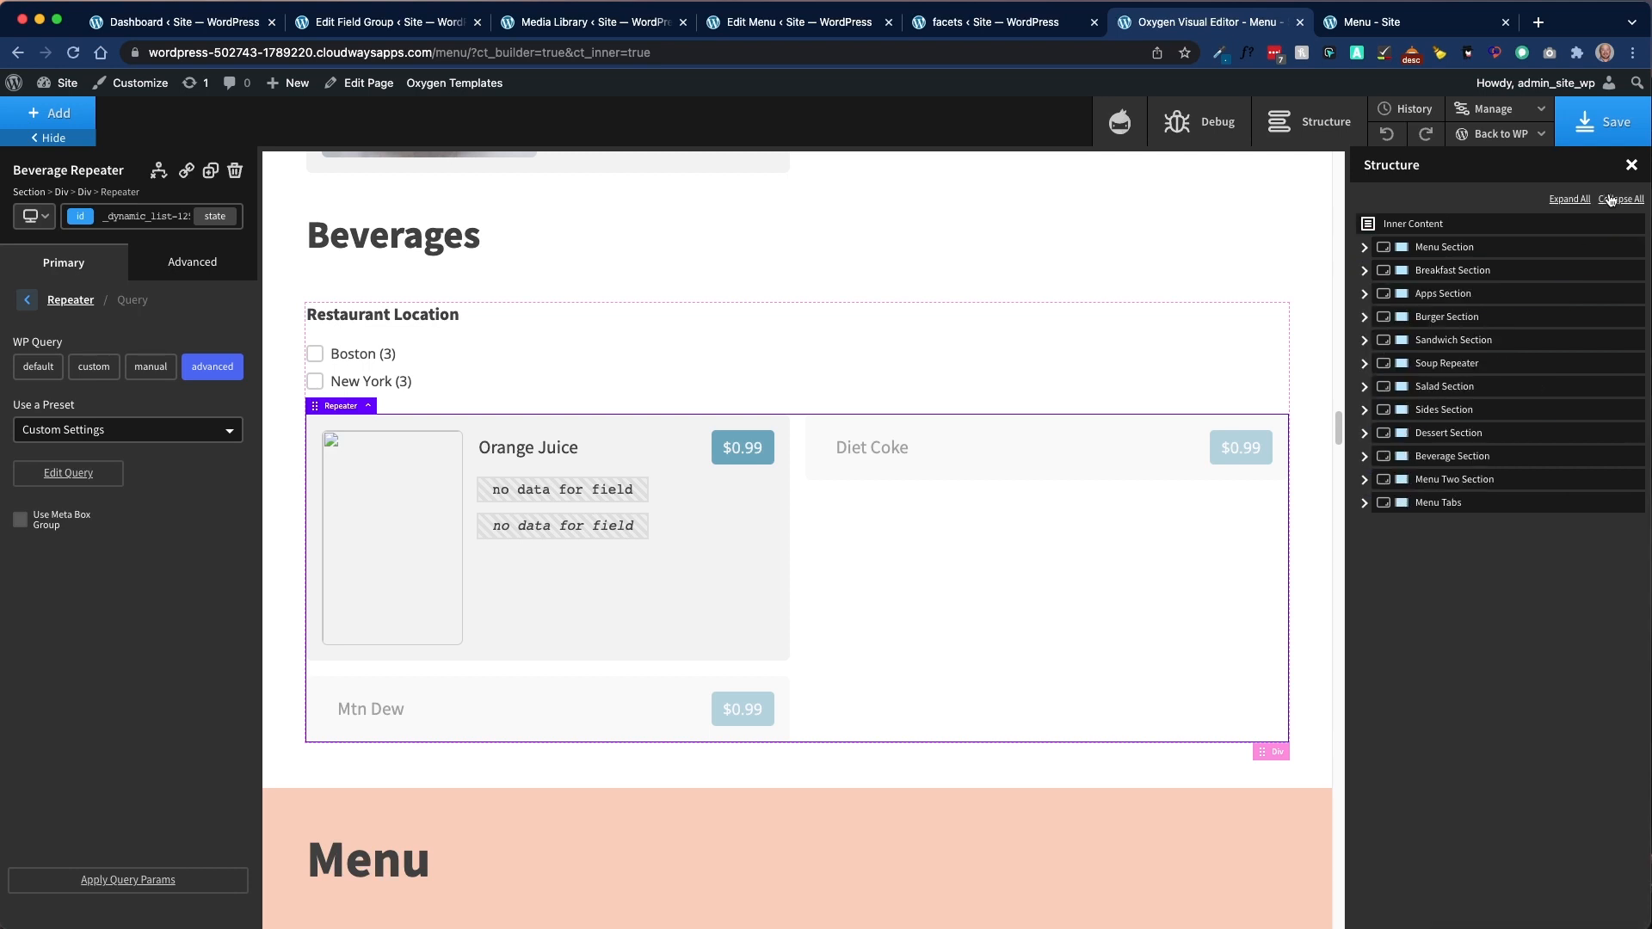
pyautogui.scroll(-5, 816, 375)
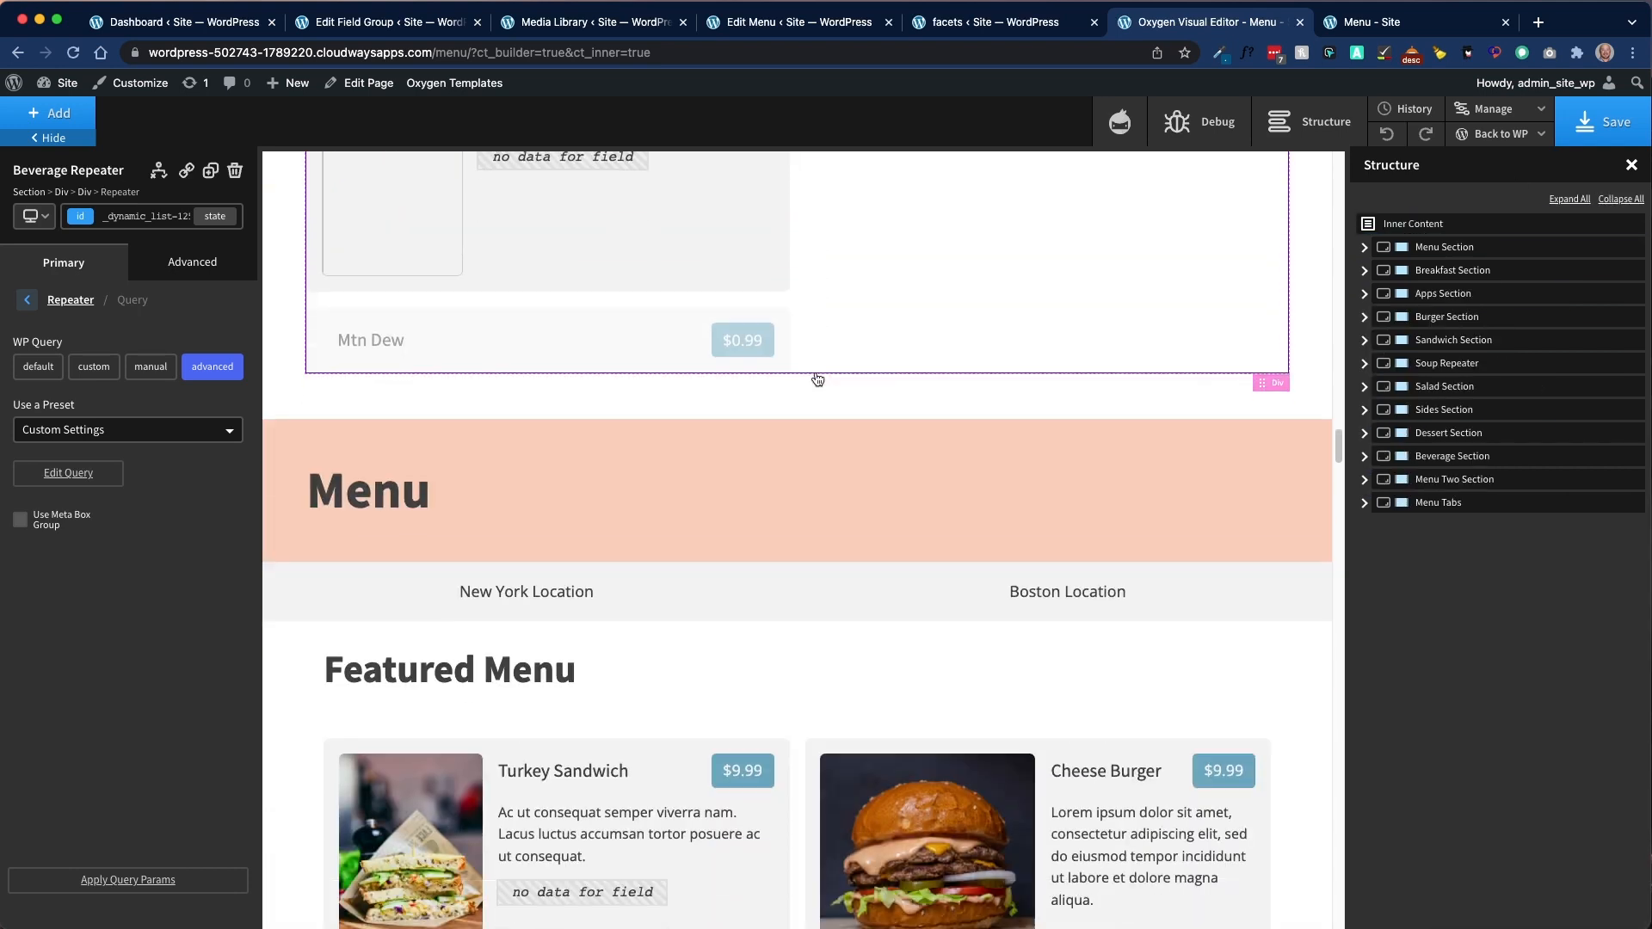
pyautogui.scroll(-3, 815, 375)
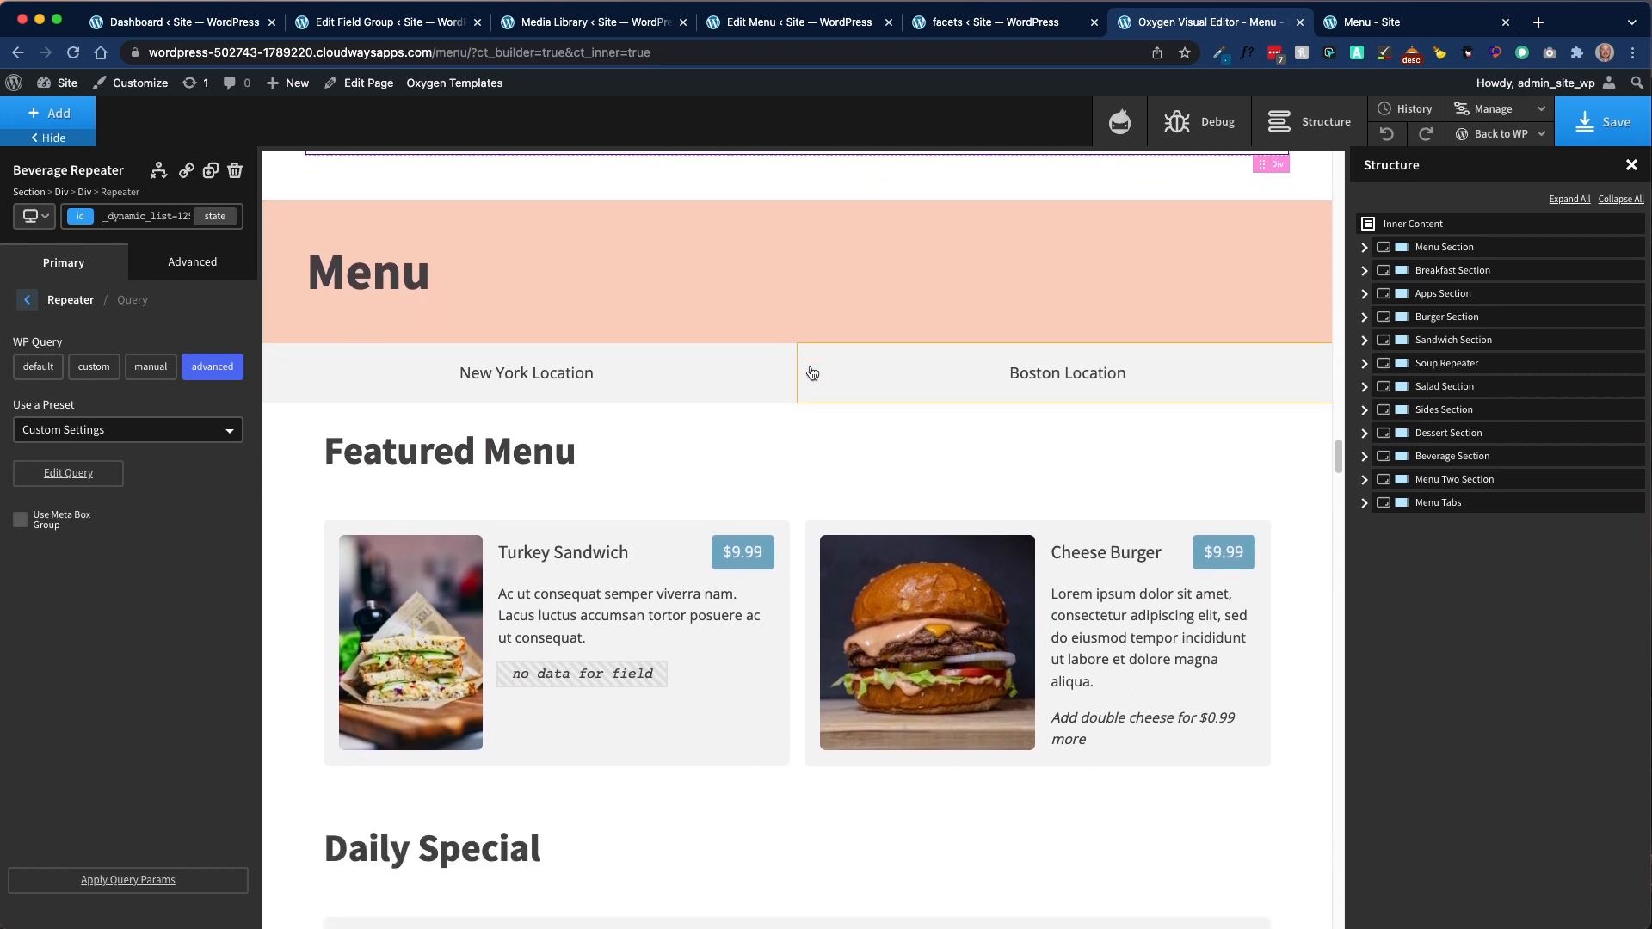
pyautogui.scroll(-1, 812, 372)
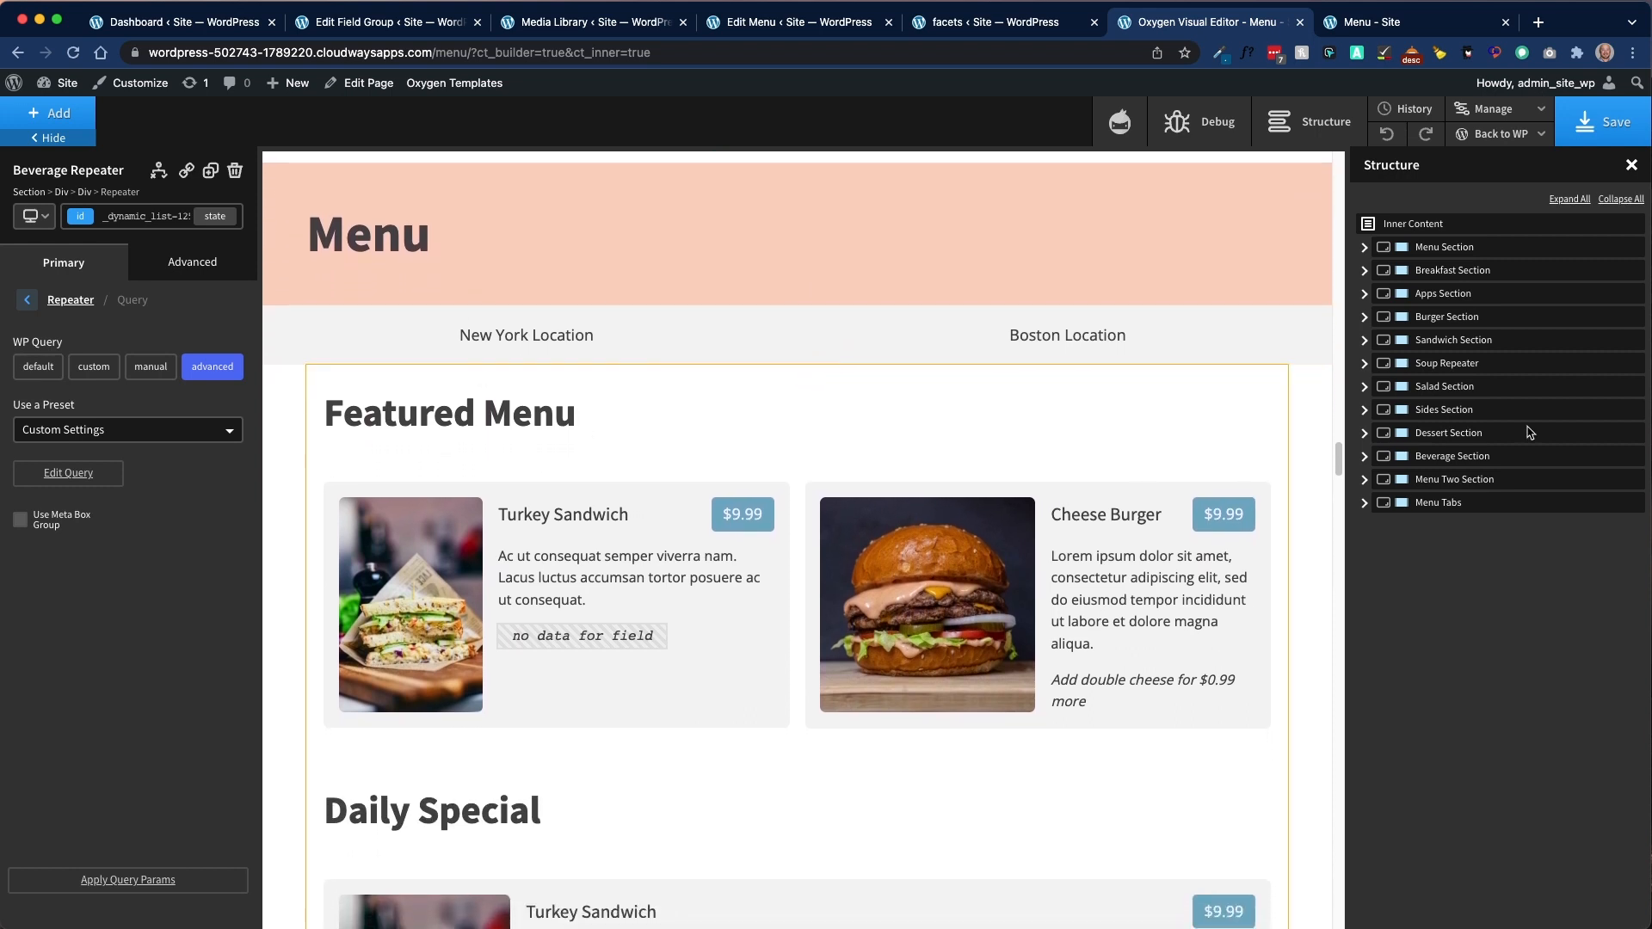
pyautogui.click(1363, 503)
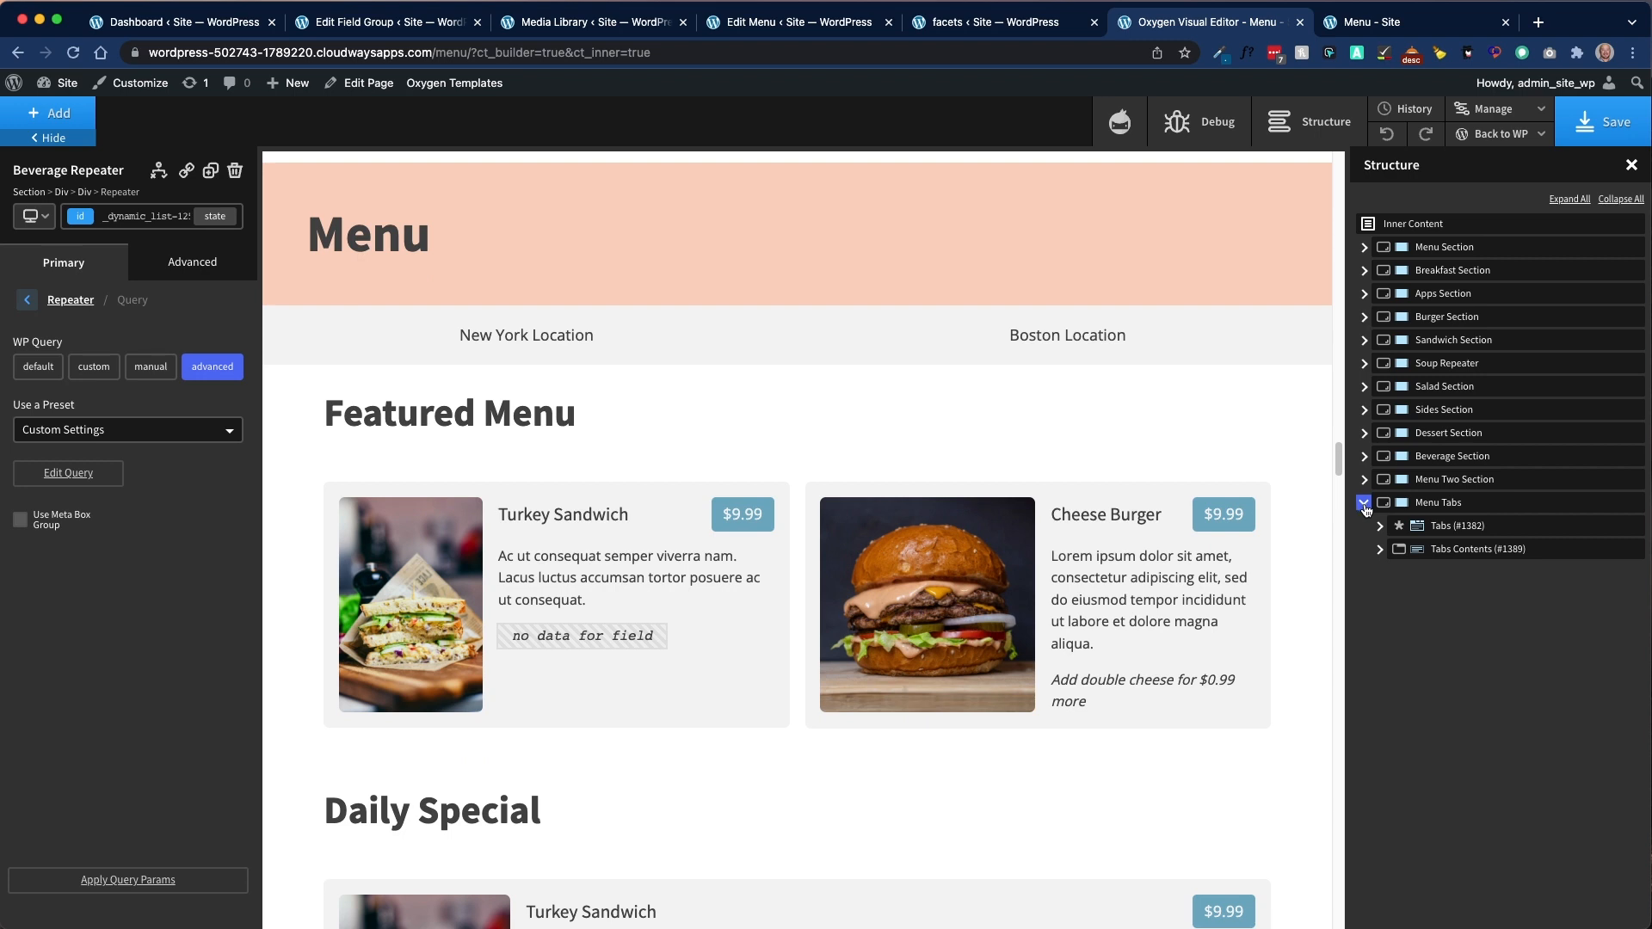
pyautogui.click(1502, 527)
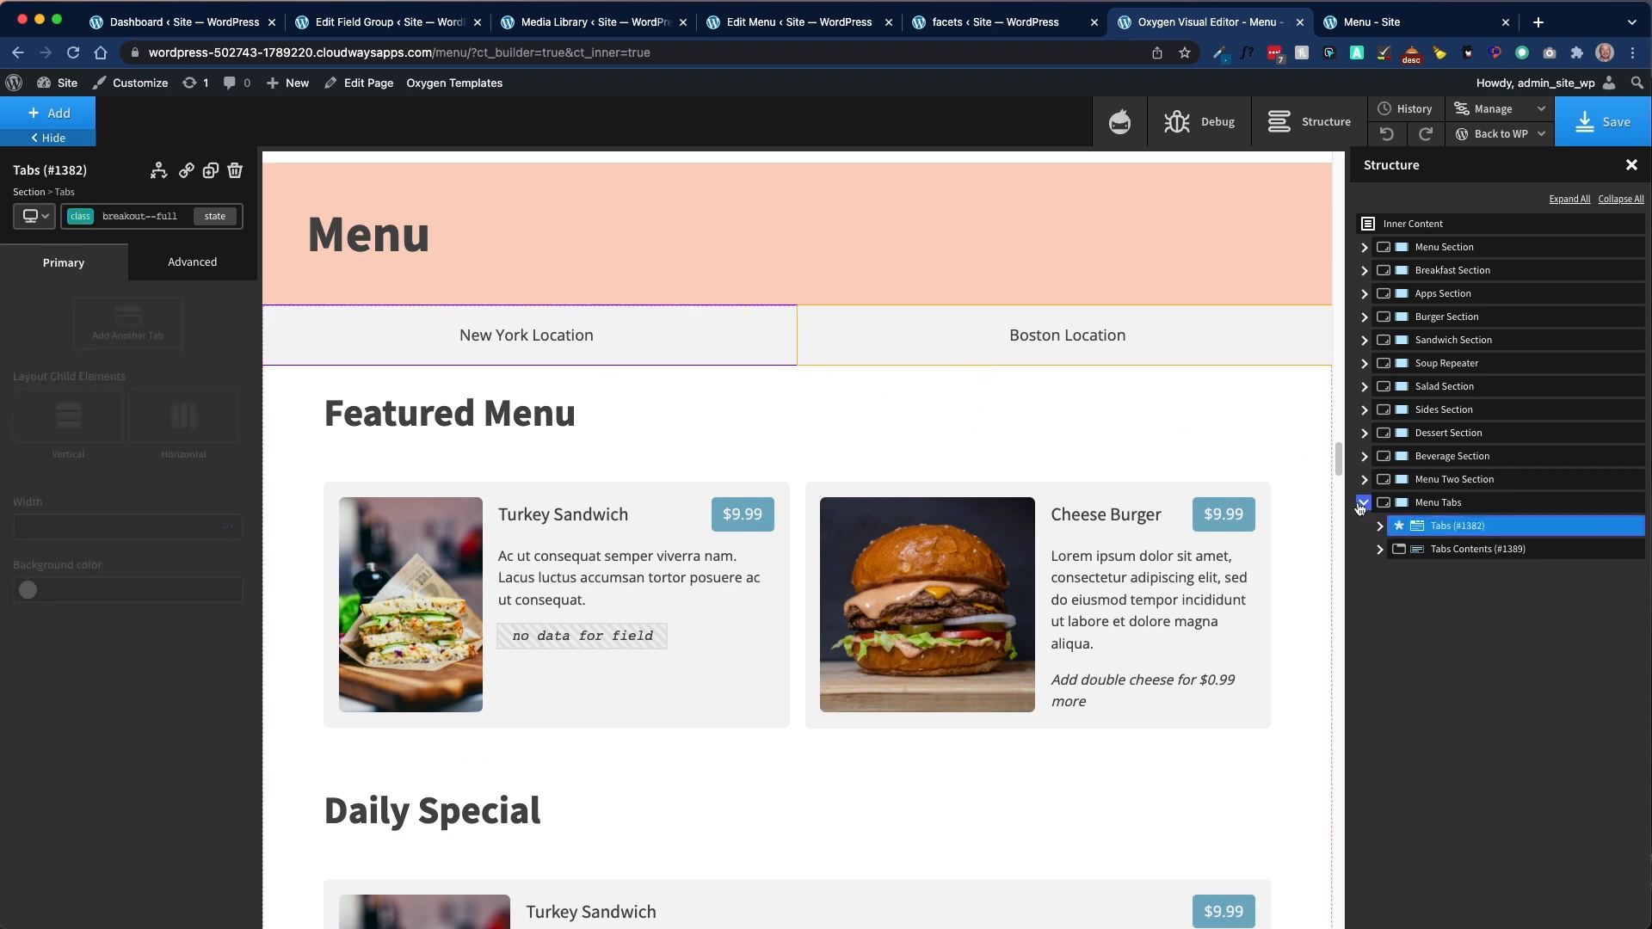
pyautogui.click(141, 219)
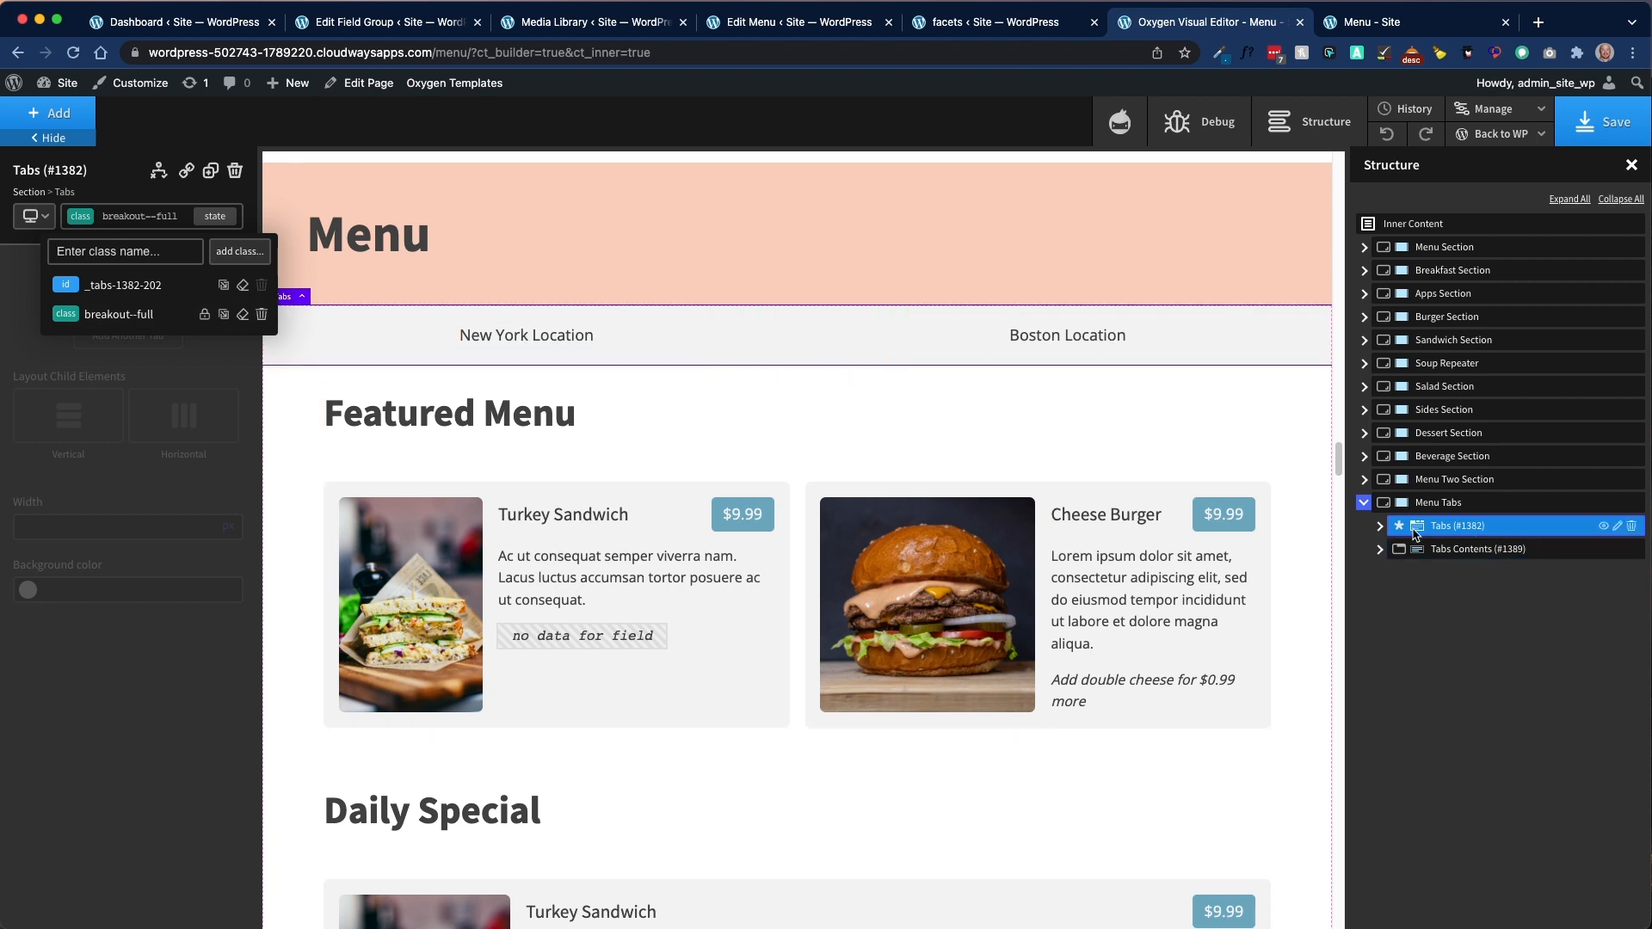
# Step: Select the New York Location tab and check the background styling of its active class
pyautogui.click(1380, 527)
pyautogui.click(1473, 549)
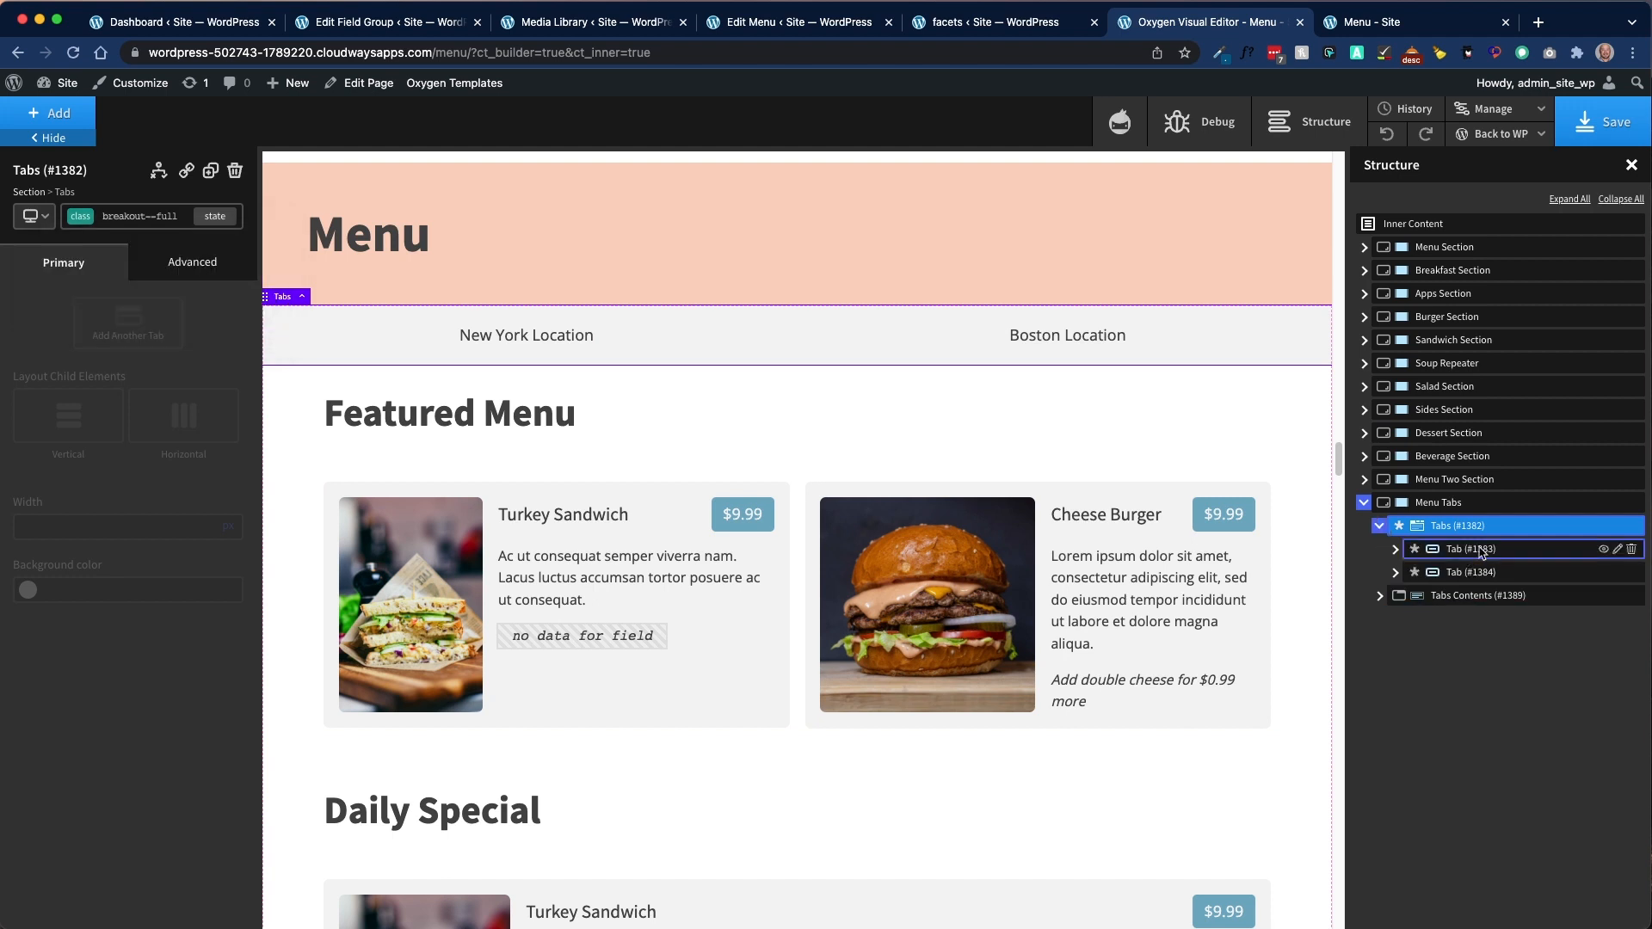
pyautogui.click(172, 269)
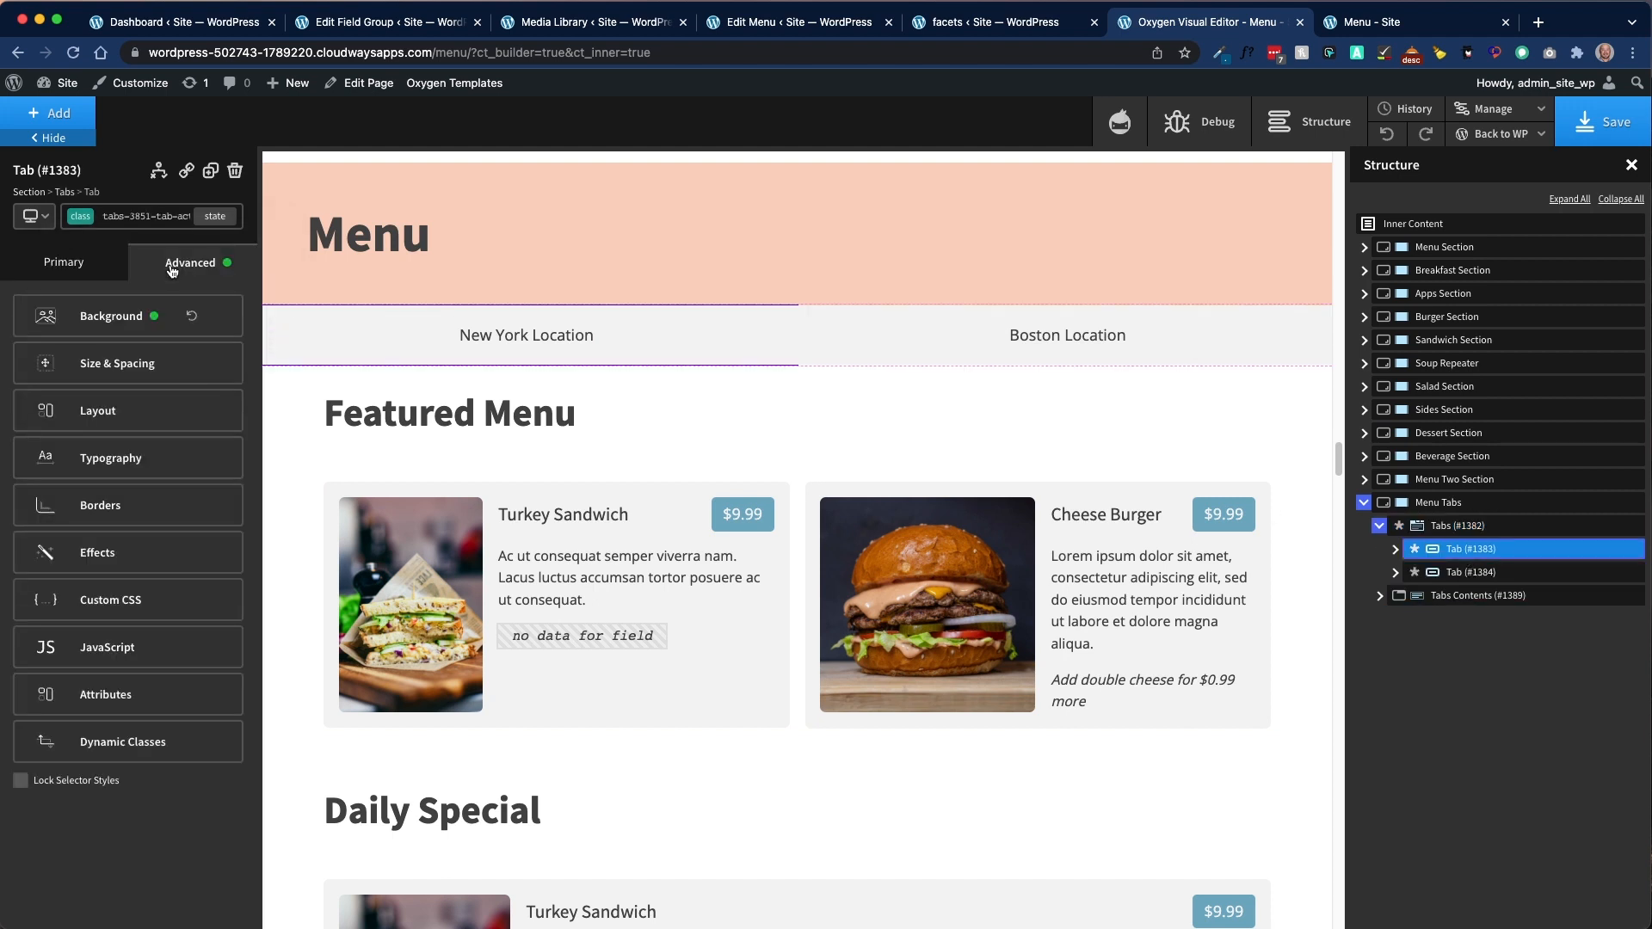
pyautogui.click(89, 332)
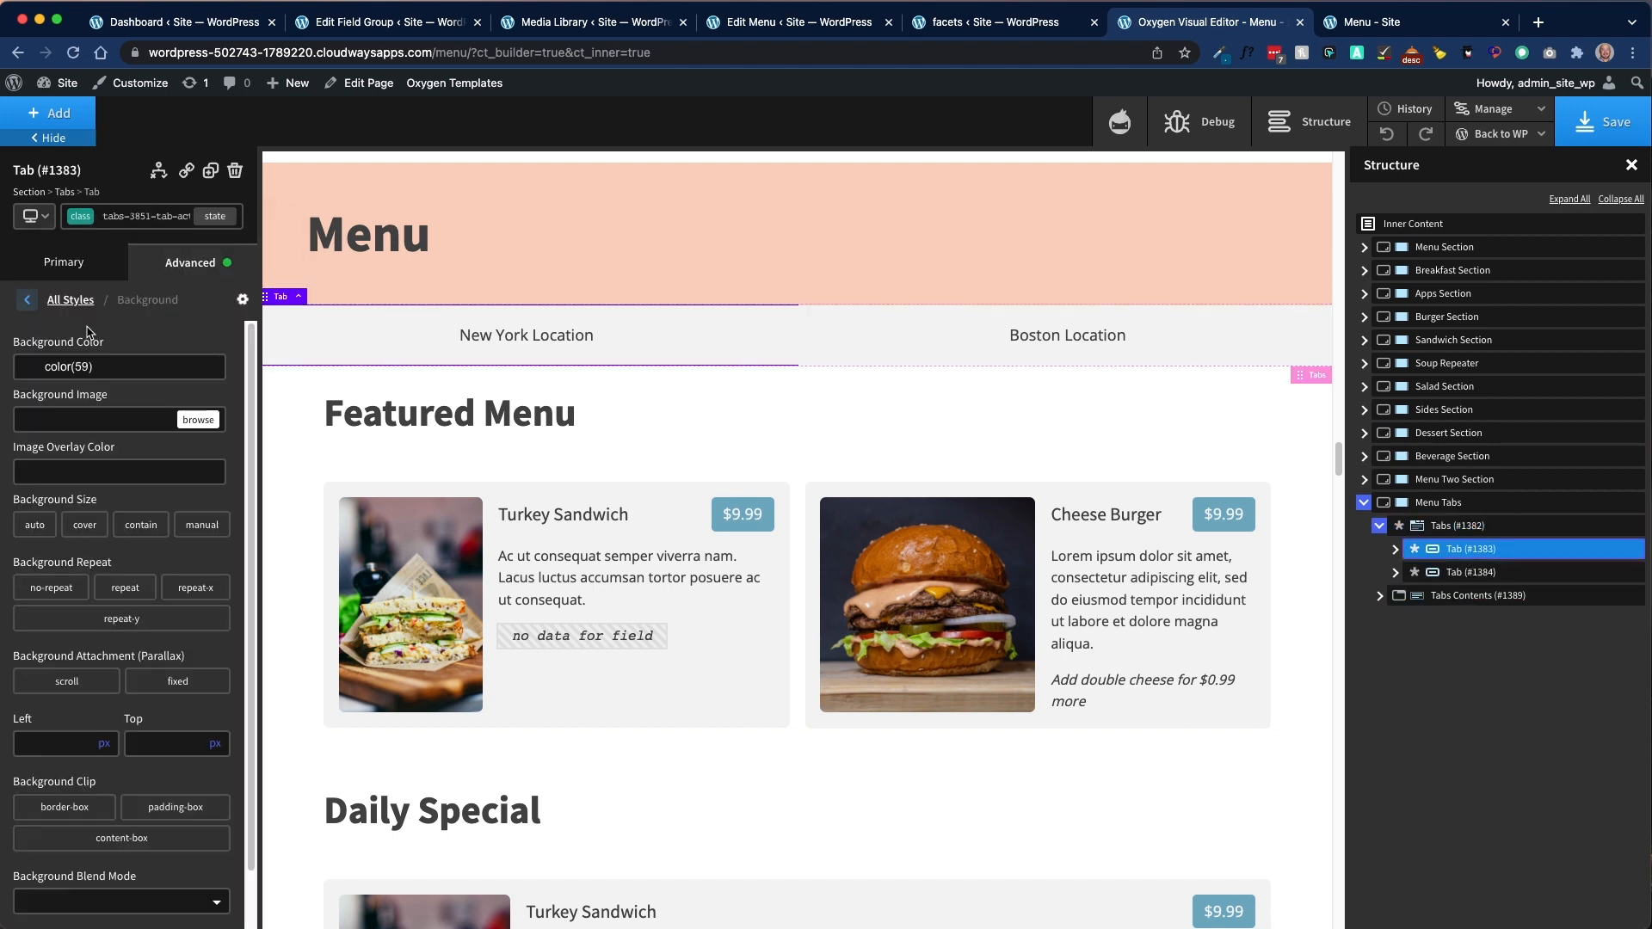
pyautogui.click(28, 301)
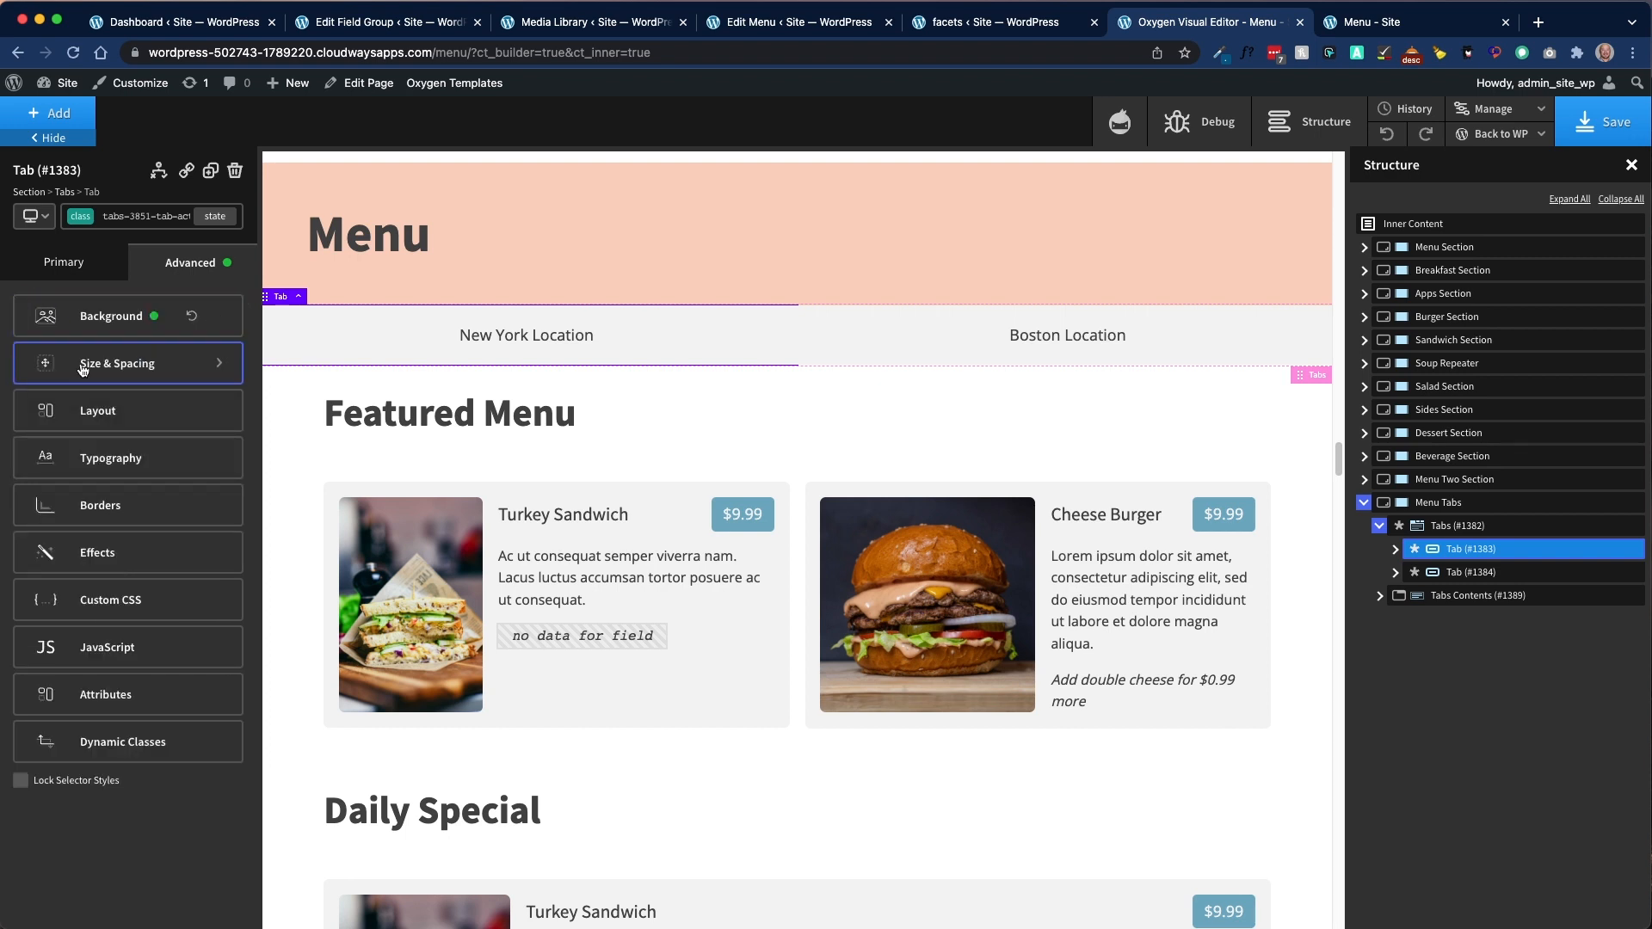
# Step: Switch the New York Location tab to its tabs-3851-tab class and check the background color
pyautogui.click(188, 218)
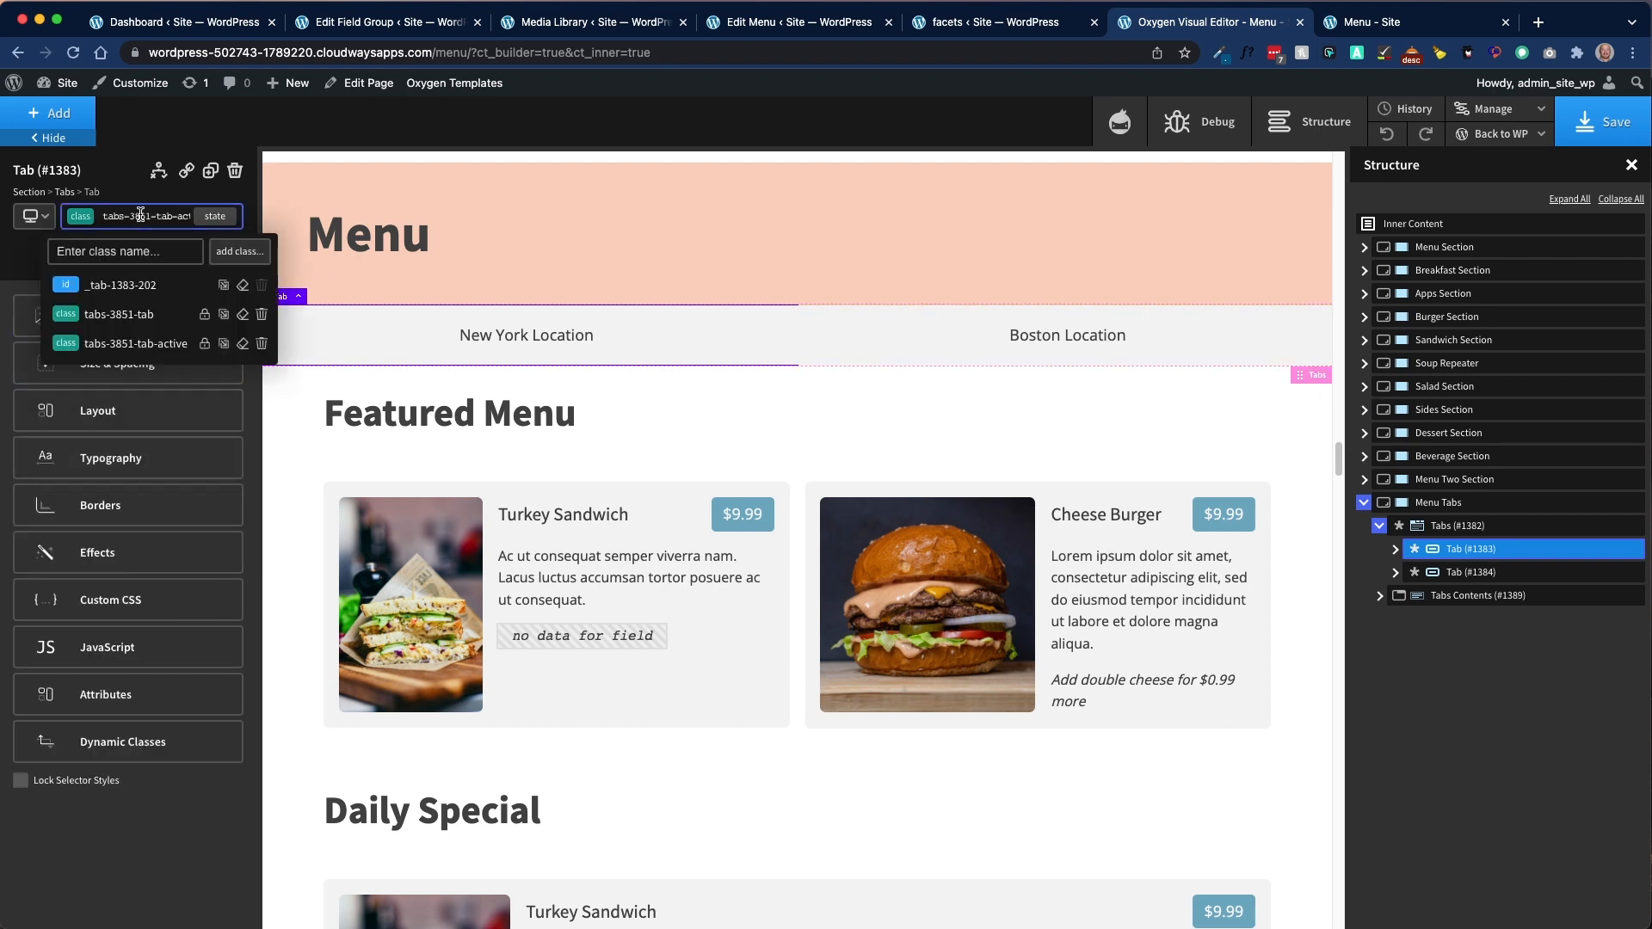
pyautogui.click(135, 317)
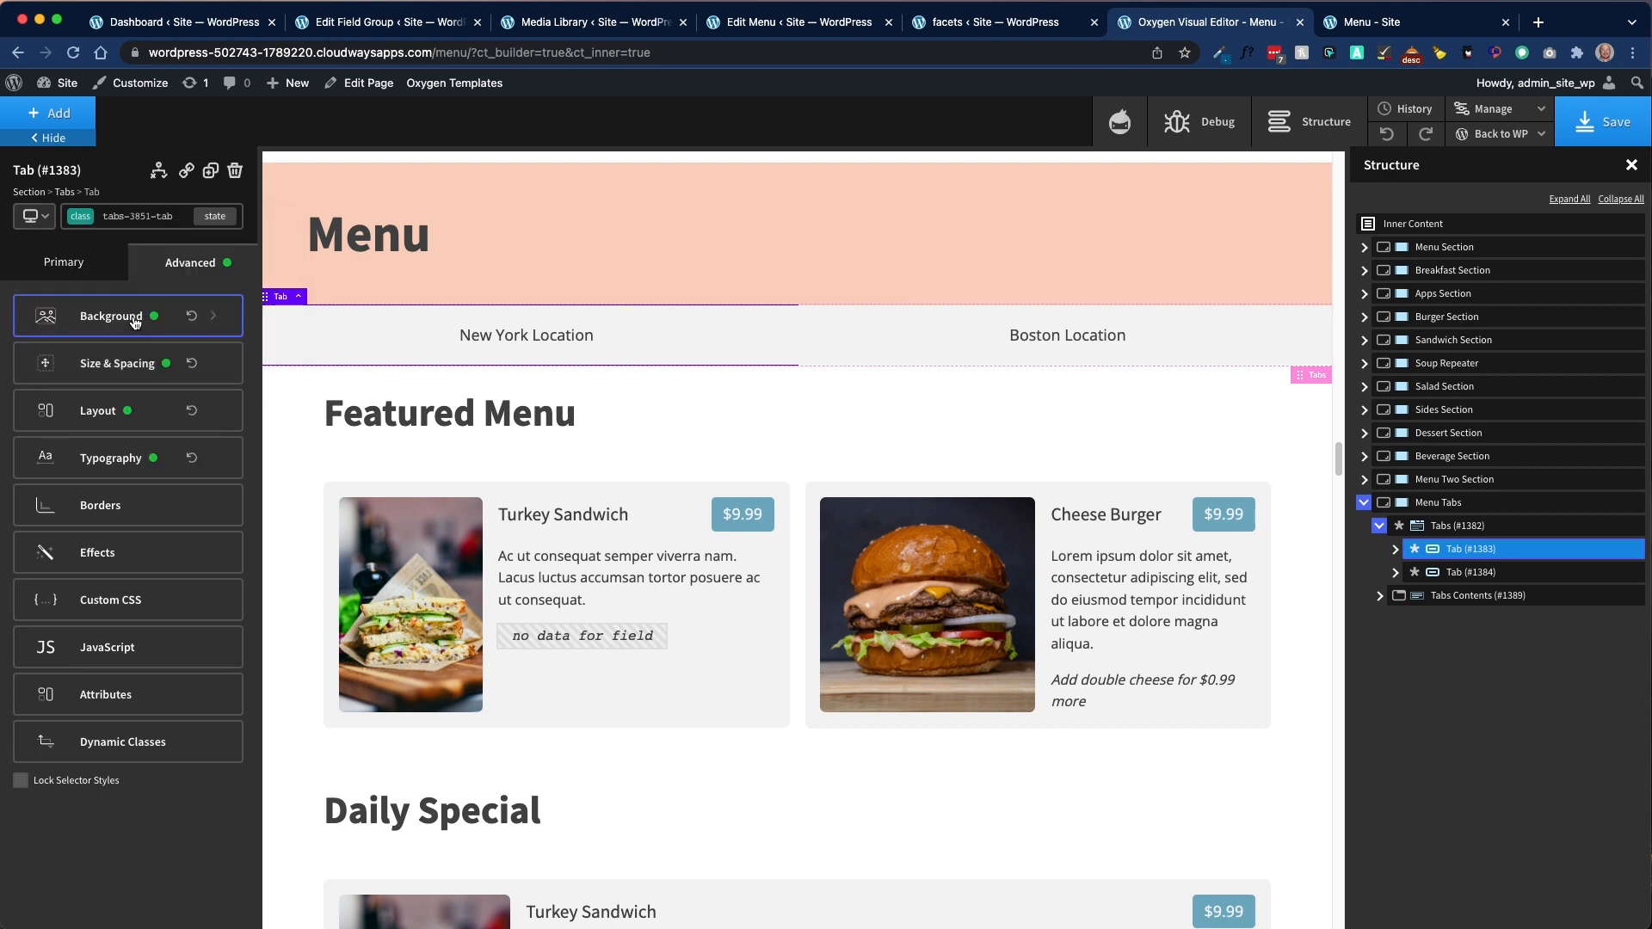
pyautogui.click(111, 327)
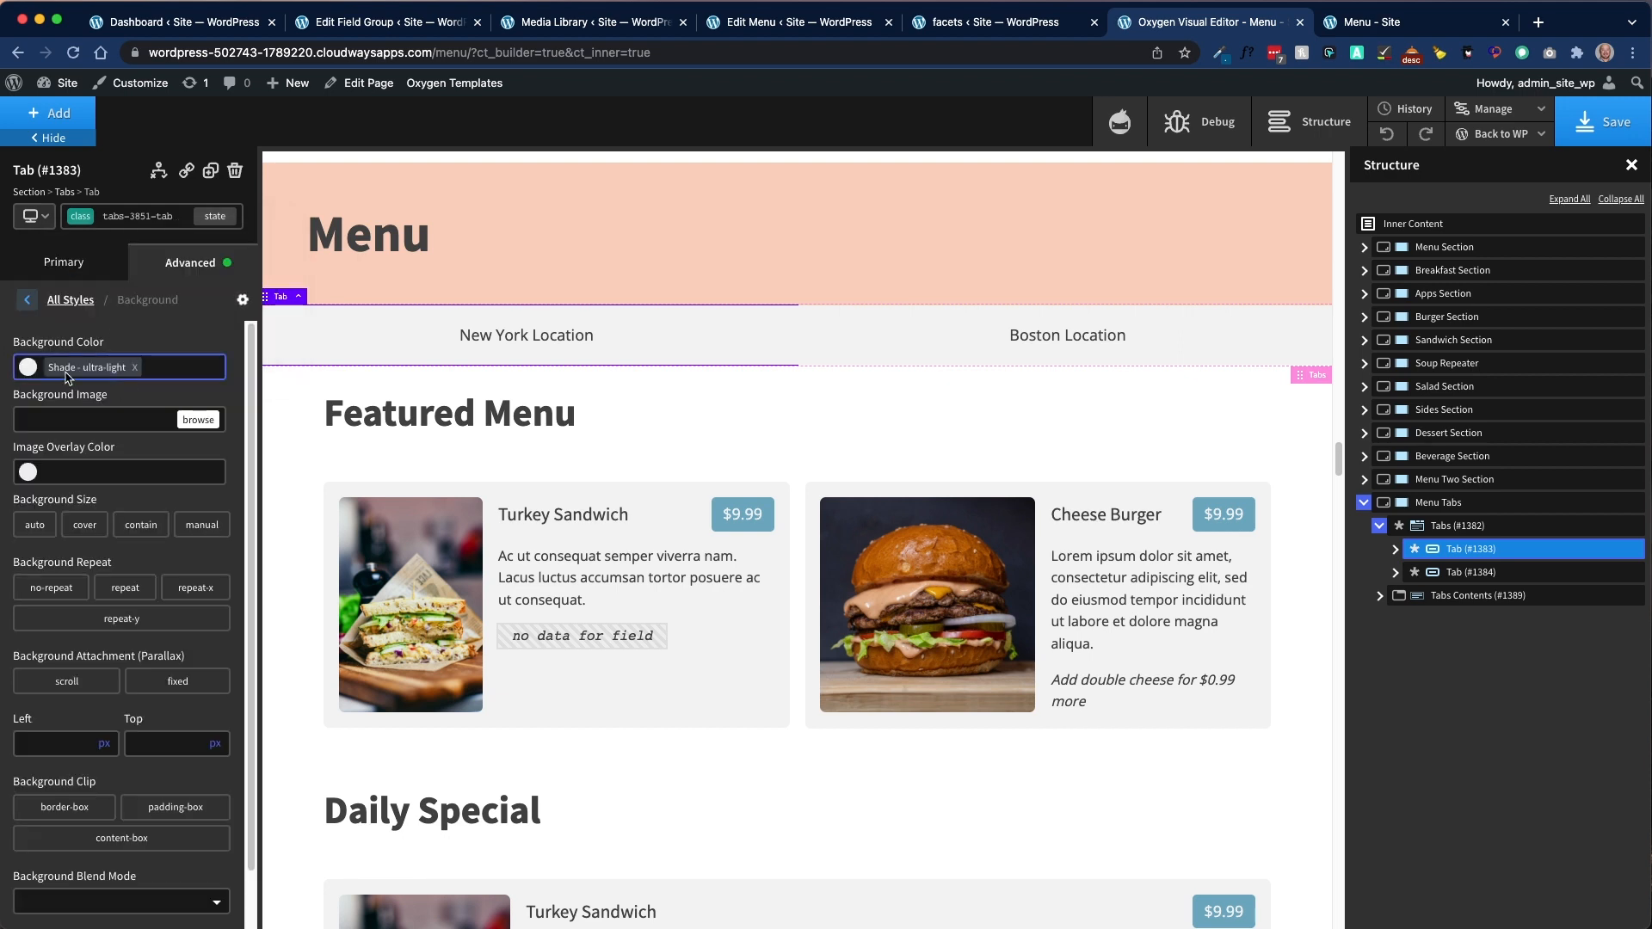
pyautogui.click(27, 299)
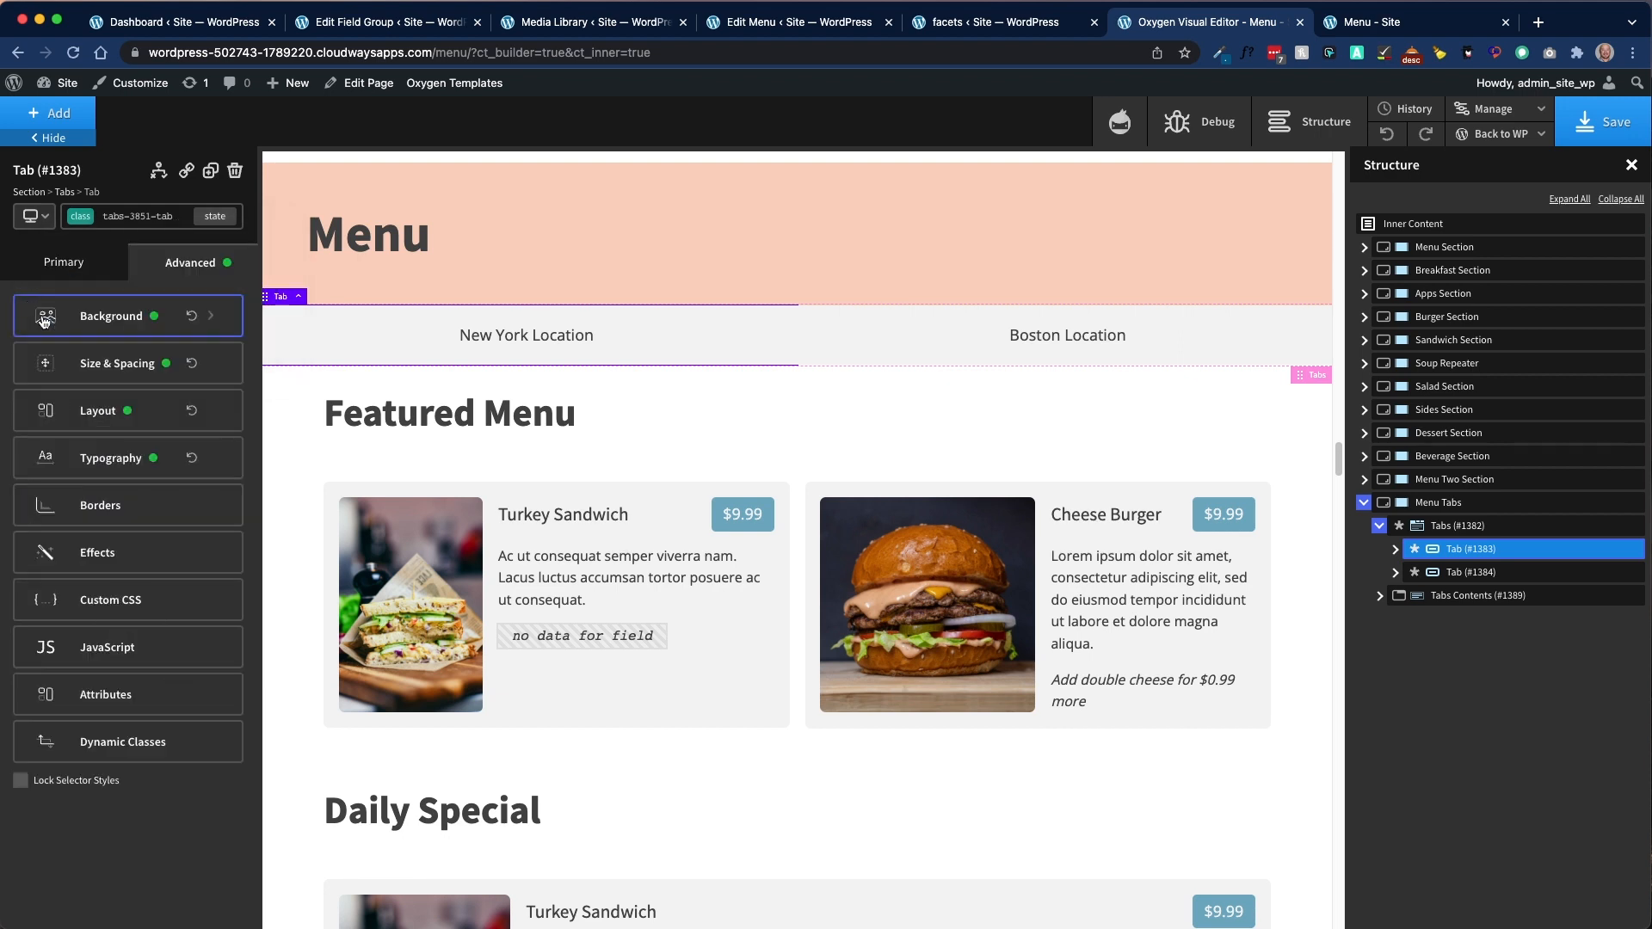
# Step: Check the width and the flex layout settings of the tabs-3851-tab class
pyautogui.click(92, 363)
pyautogui.click(37, 499)
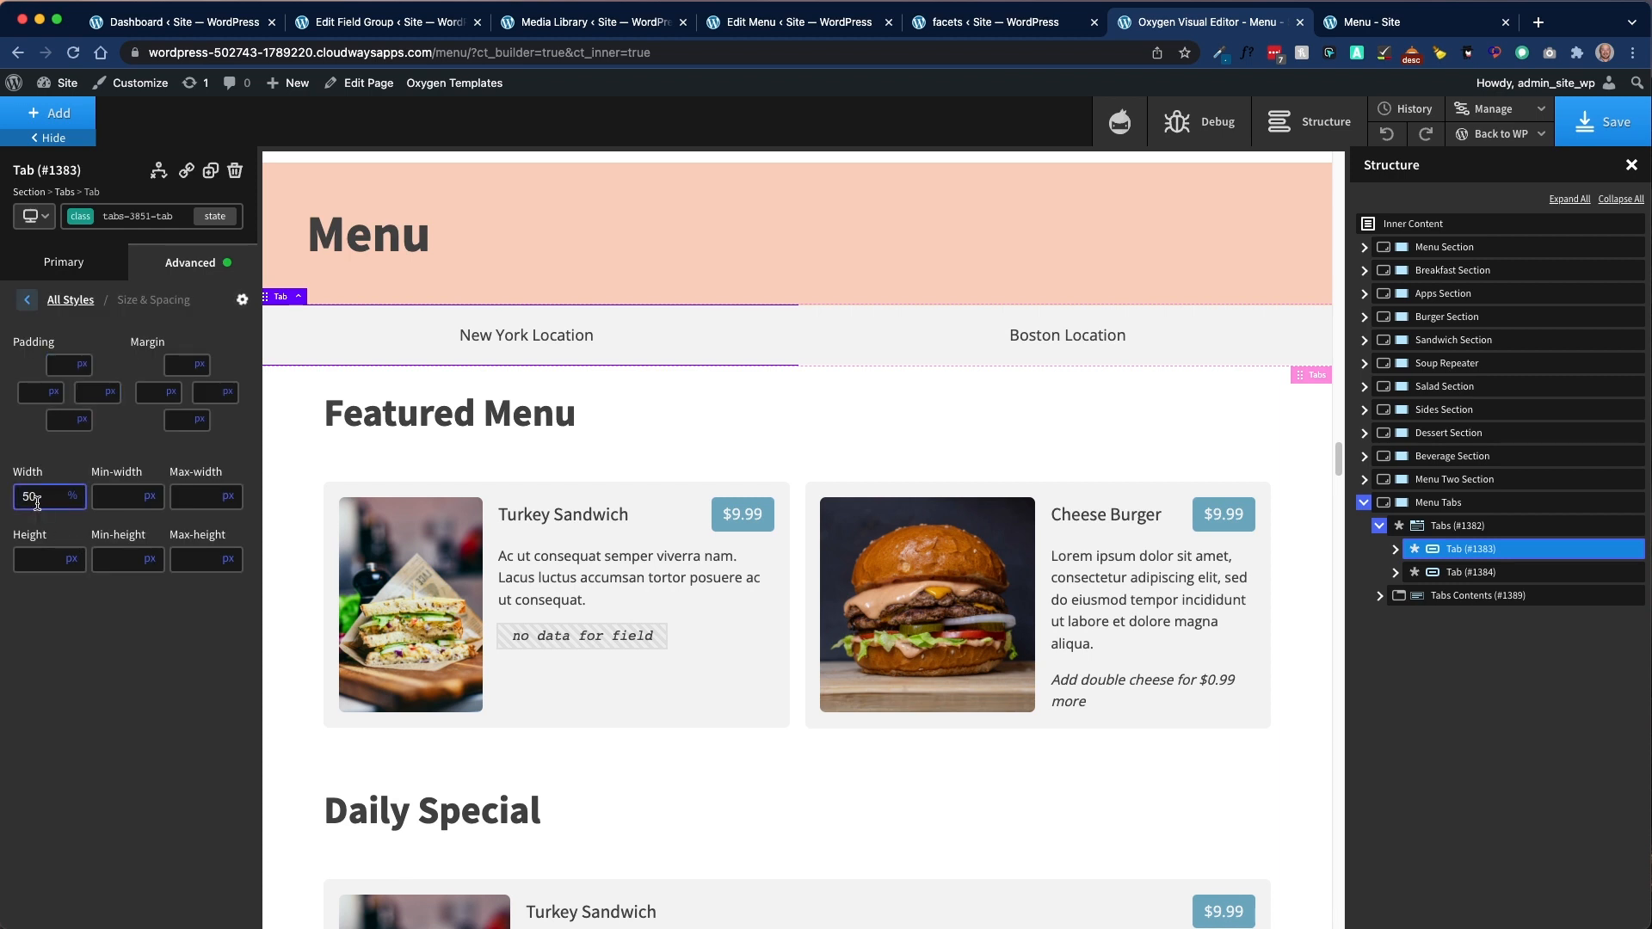
pyautogui.click(61, 458)
pyautogui.click(27, 300)
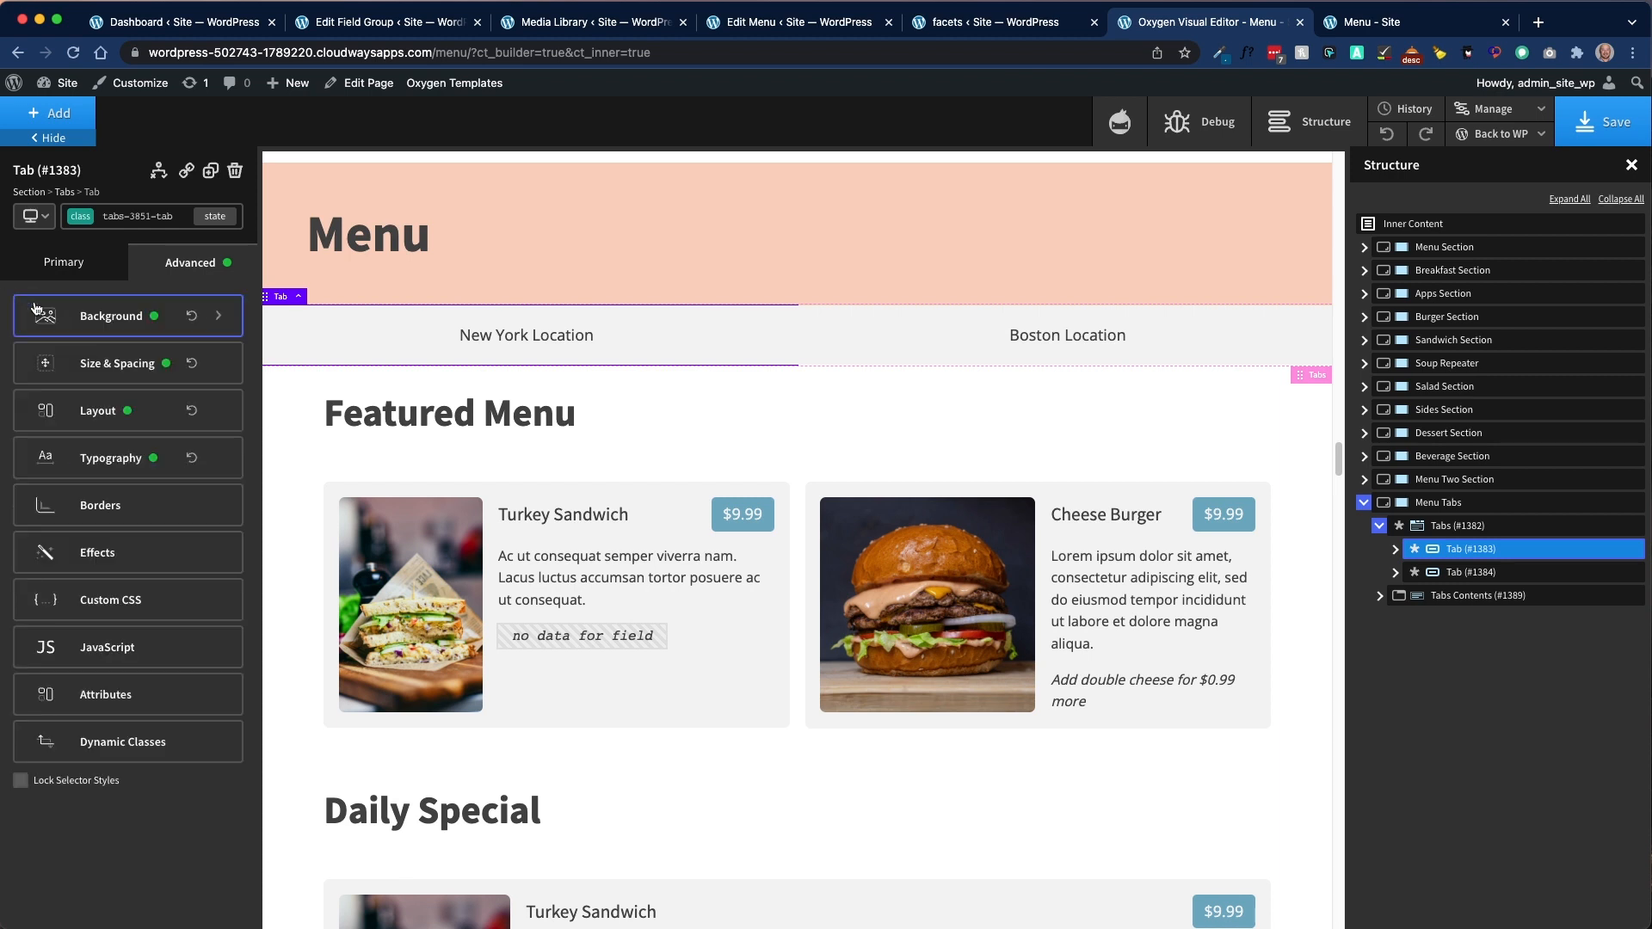
pyautogui.click(62, 410)
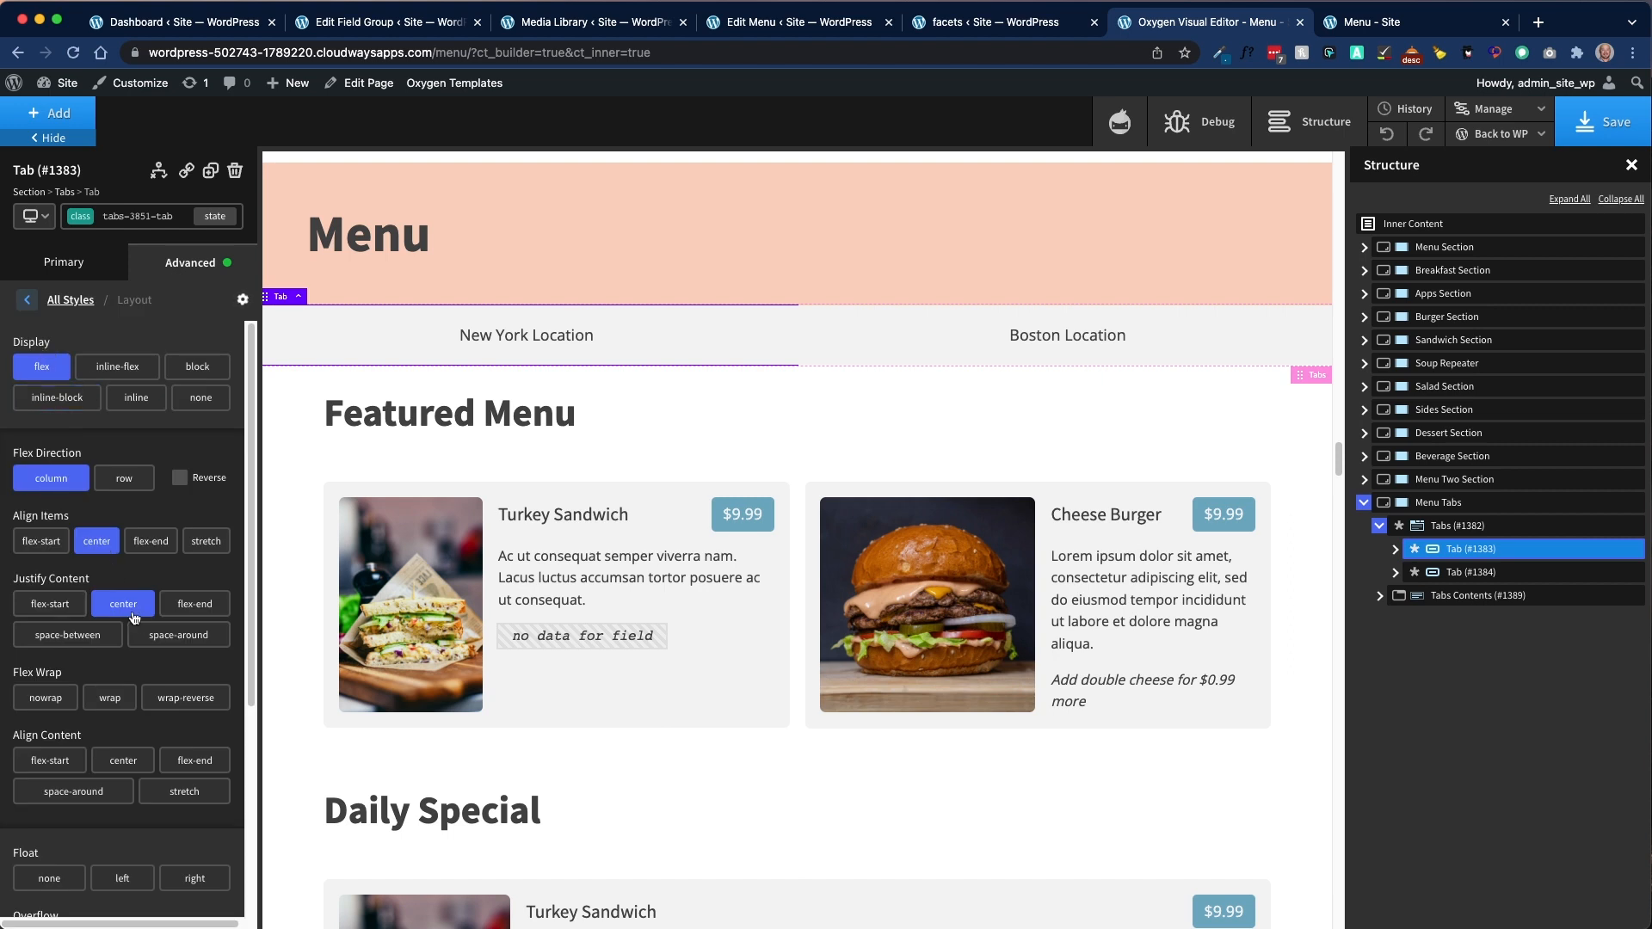
# Step: Check the typography settings of the tabs-3851-tab class and compare the location tabs on the live menu page
pyautogui.click(27, 300)
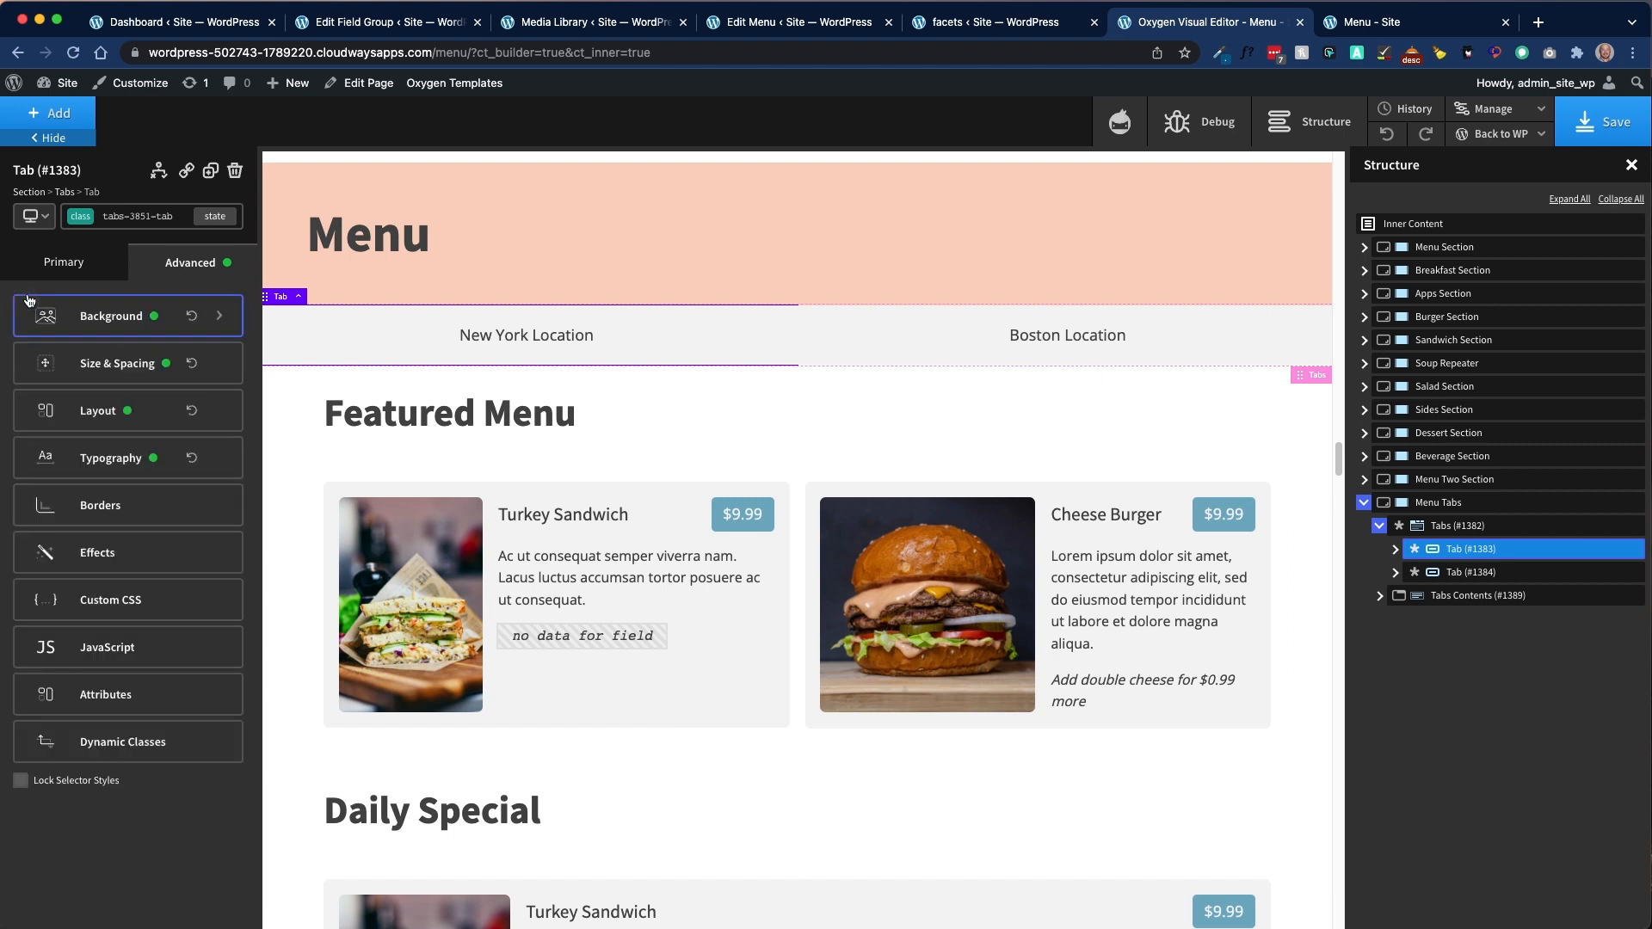
pyautogui.click(100, 466)
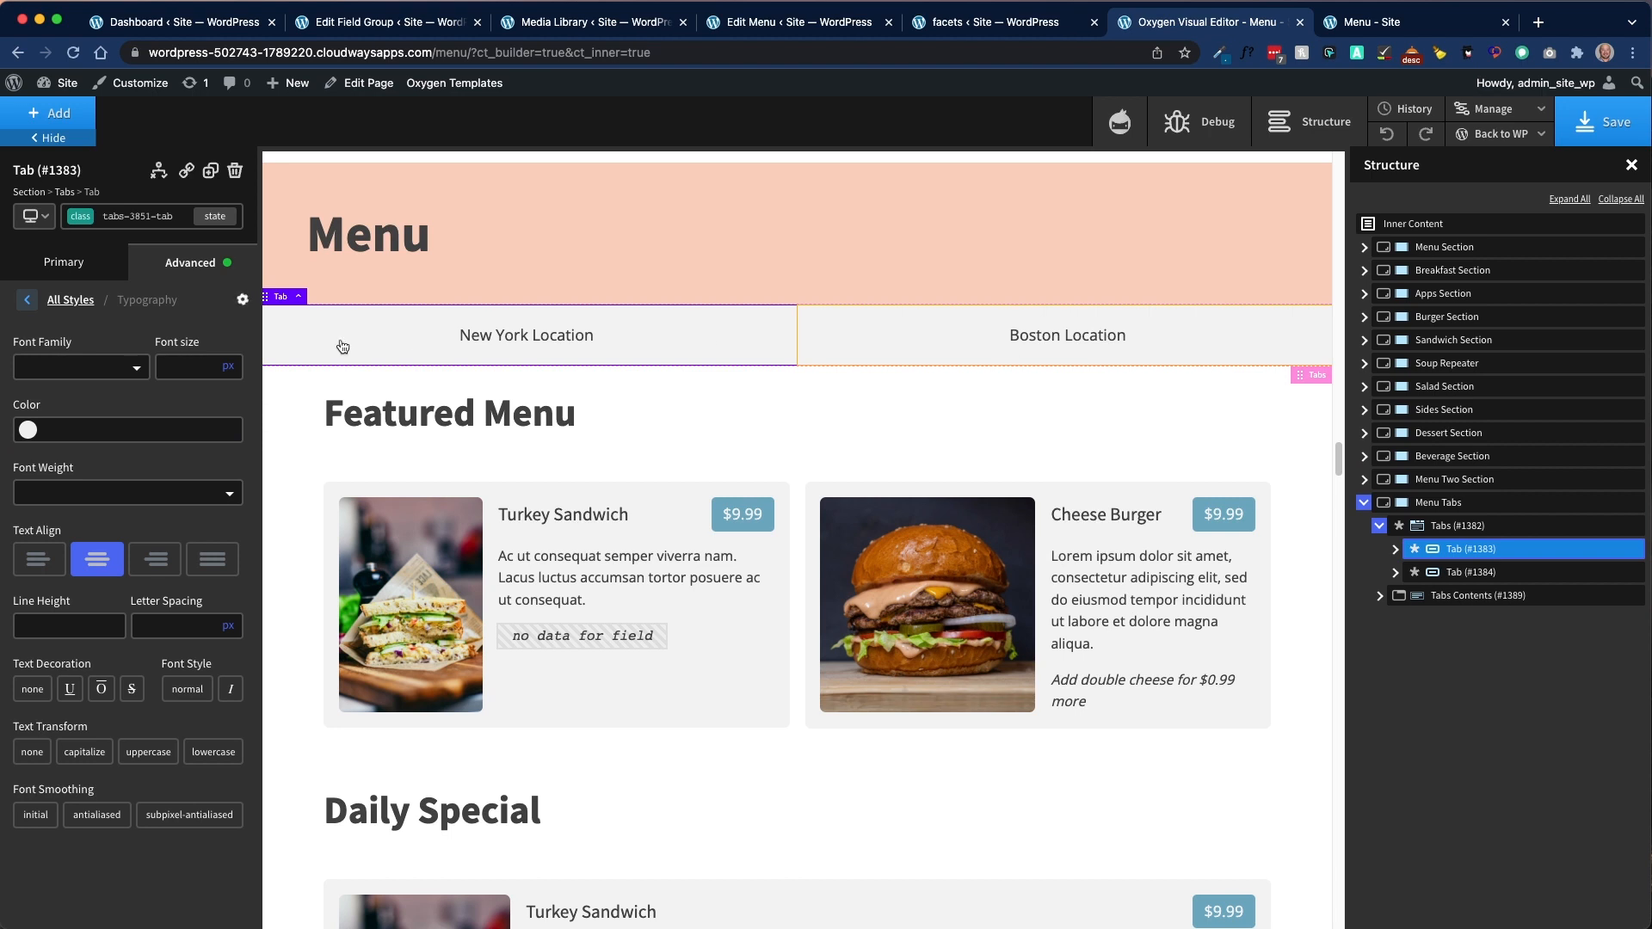
pyautogui.click(1419, 21)
pyautogui.scroll(-5, 740, 512)
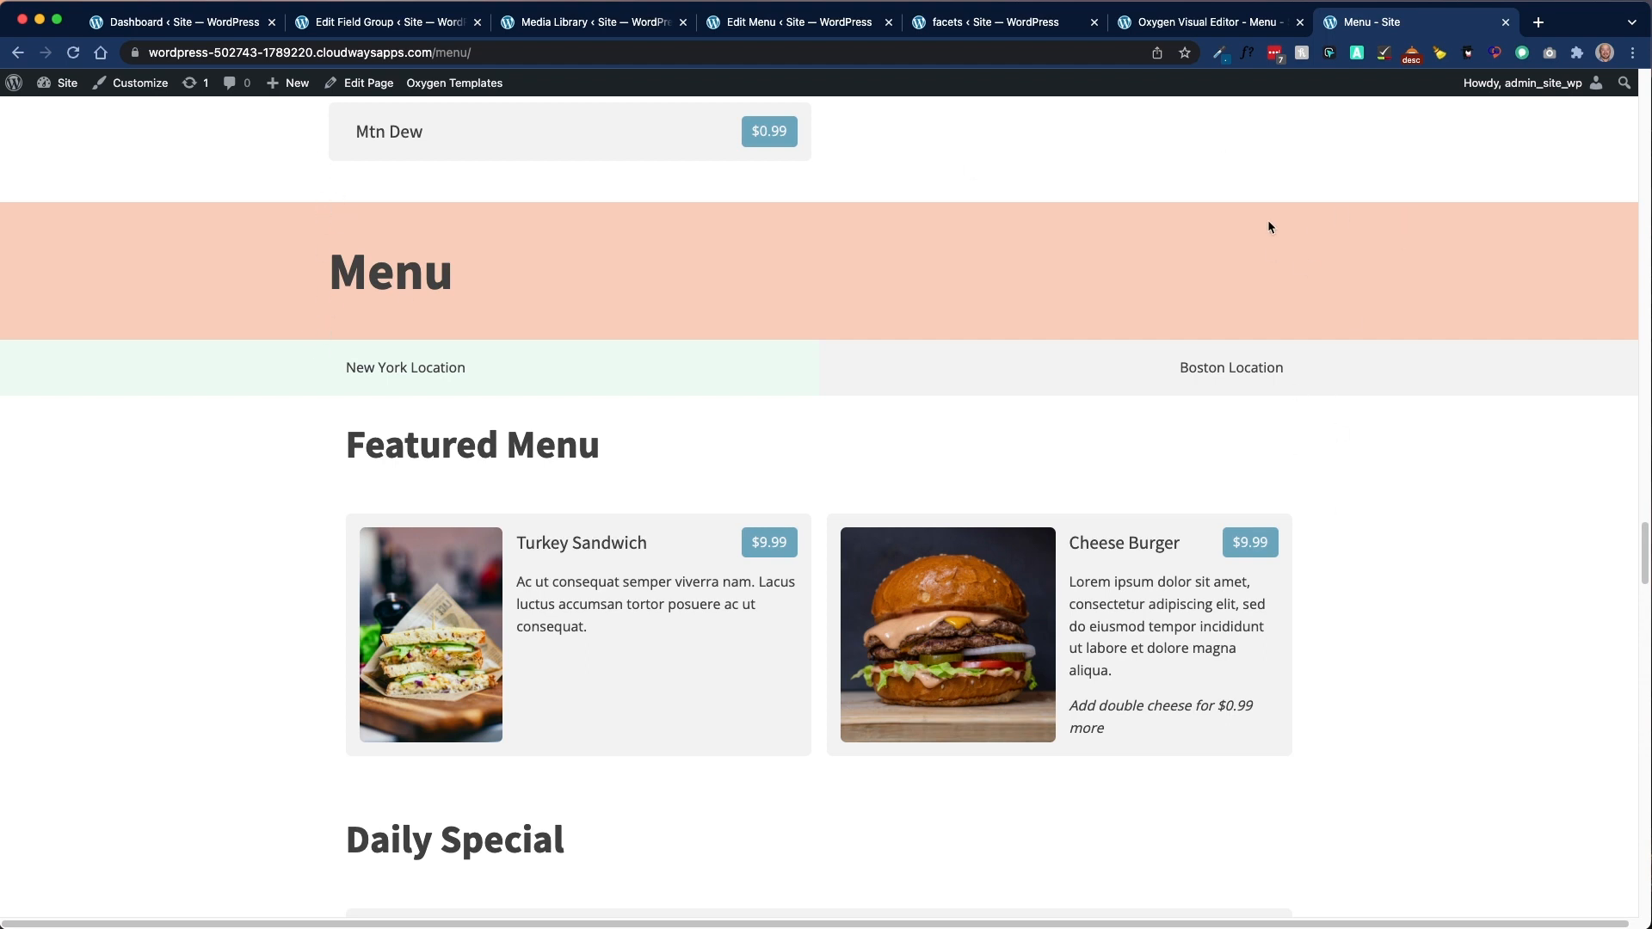
pyautogui.click(1202, 20)
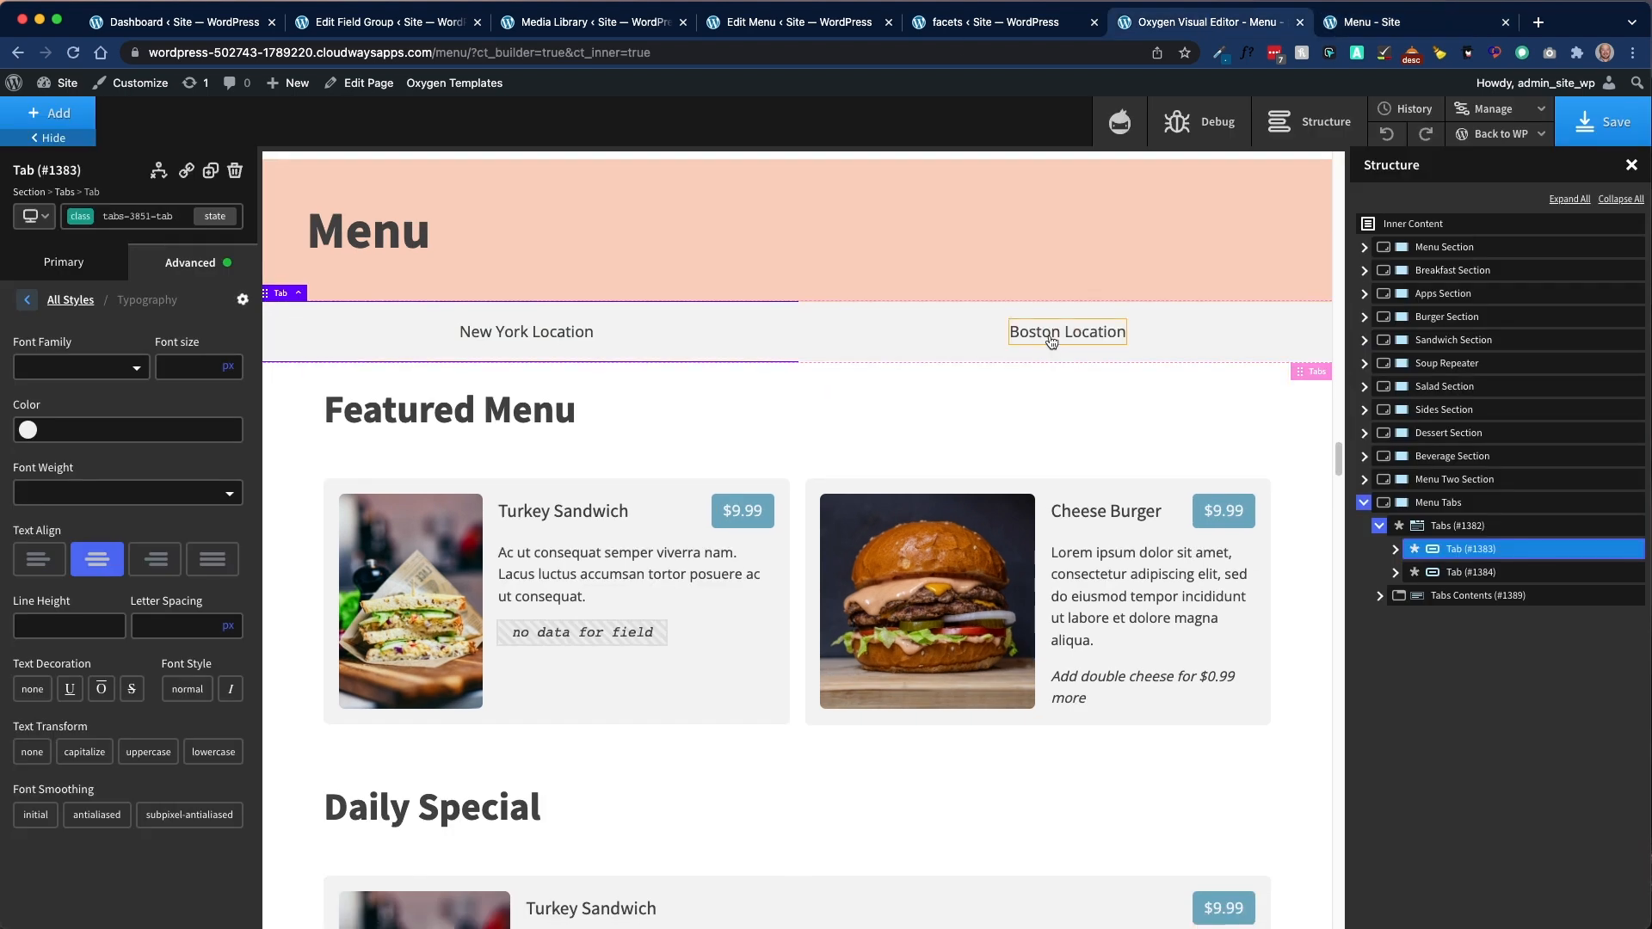
# Step: Inspect the text element nested in the New York Location tab and collapse that tab again
pyautogui.click(1395, 550)
pyautogui.click(1477, 573)
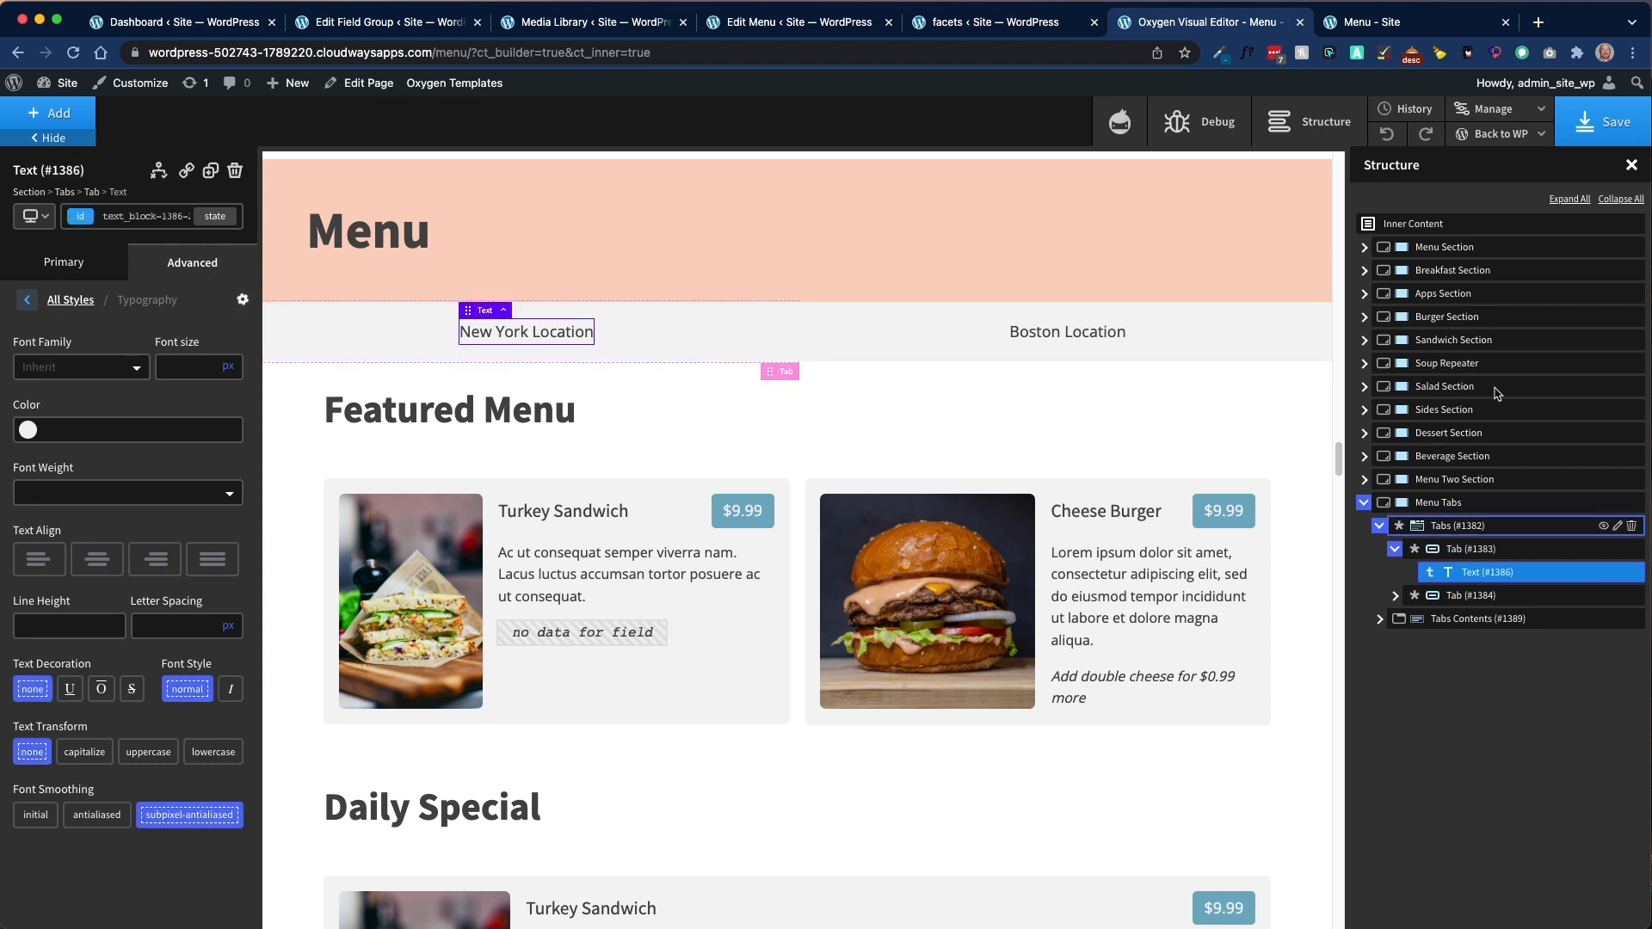
pyautogui.click(1394, 549)
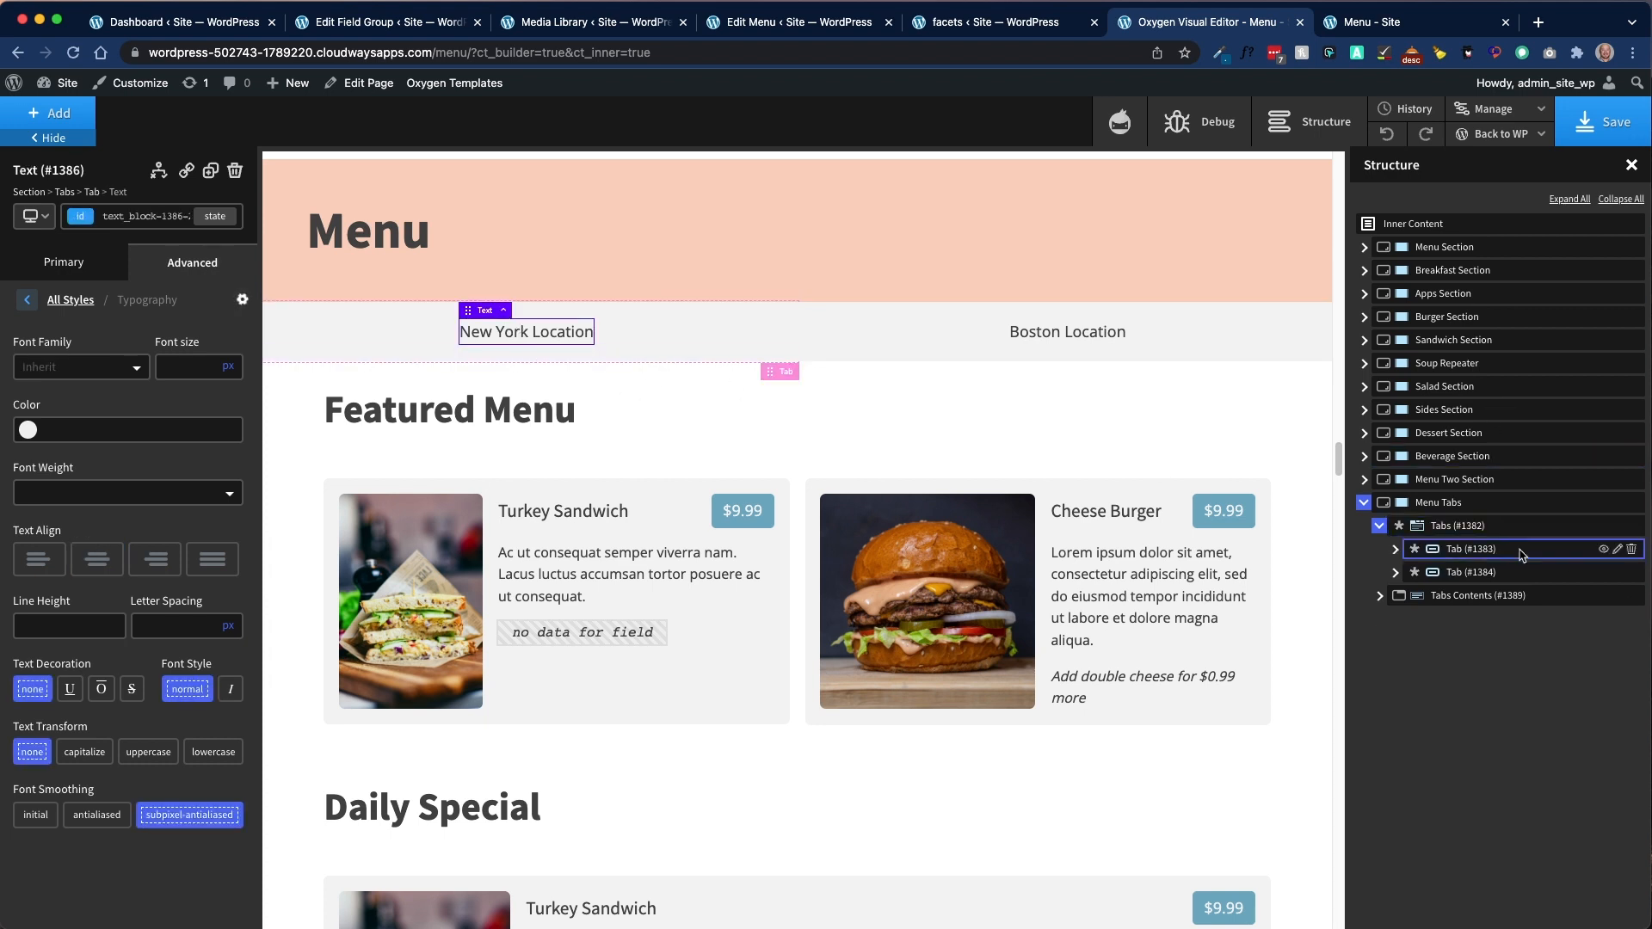
# Step: Expand Tabs Contents and its first Tab Content to view the menu category containers inside
pyautogui.click(1380, 596)
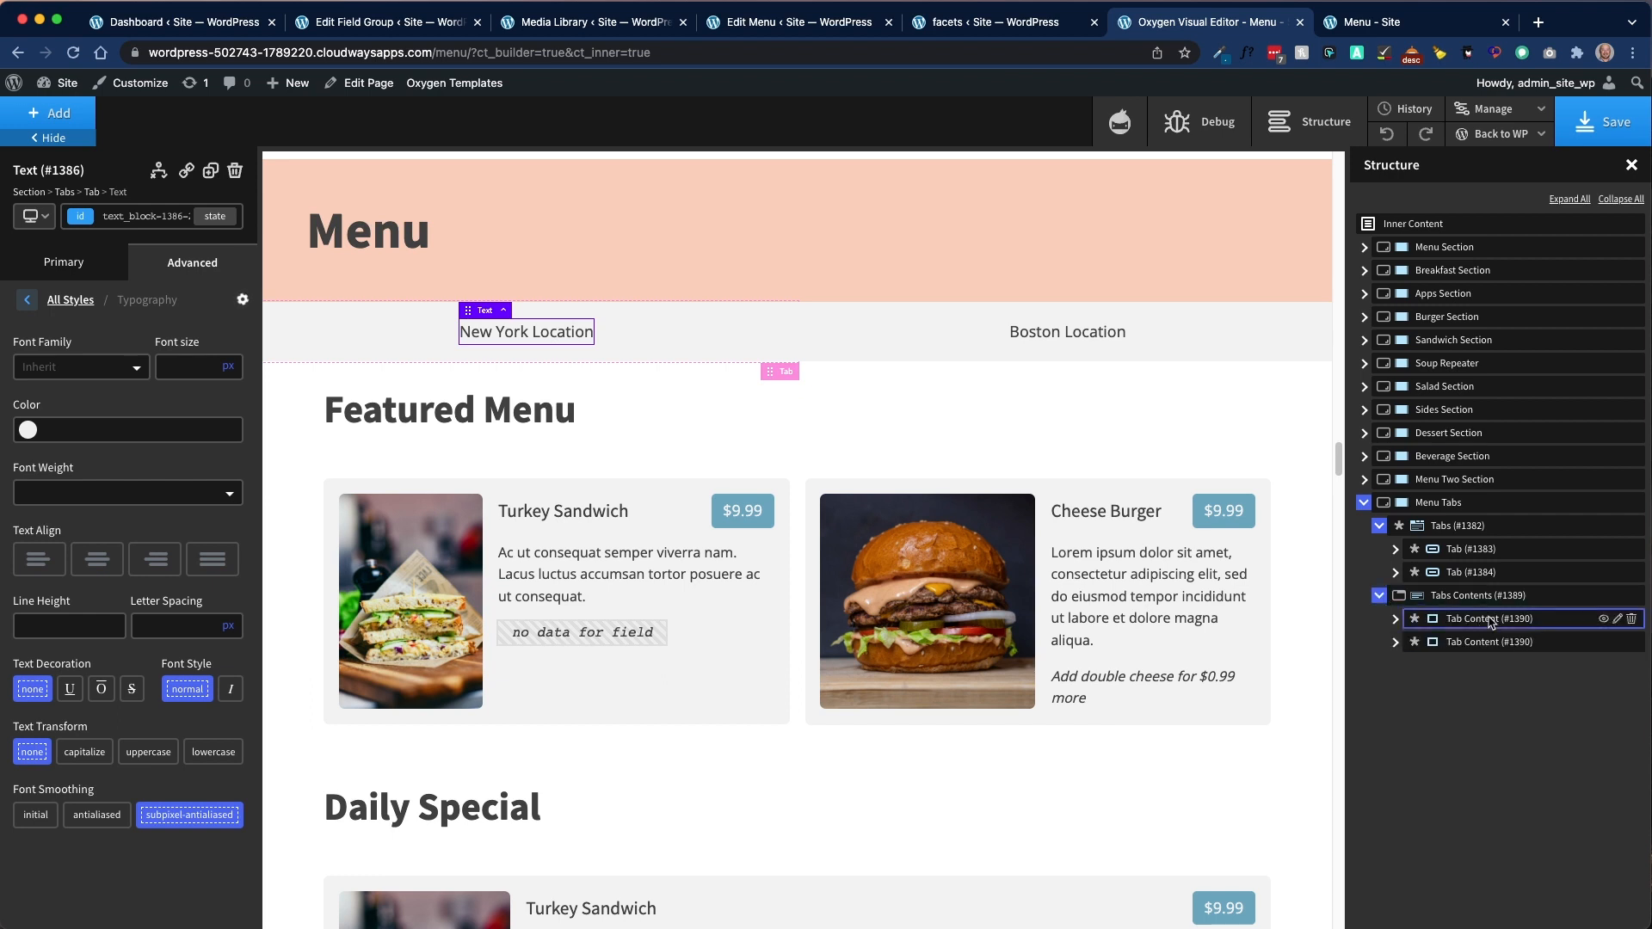
pyautogui.click(1395, 619)
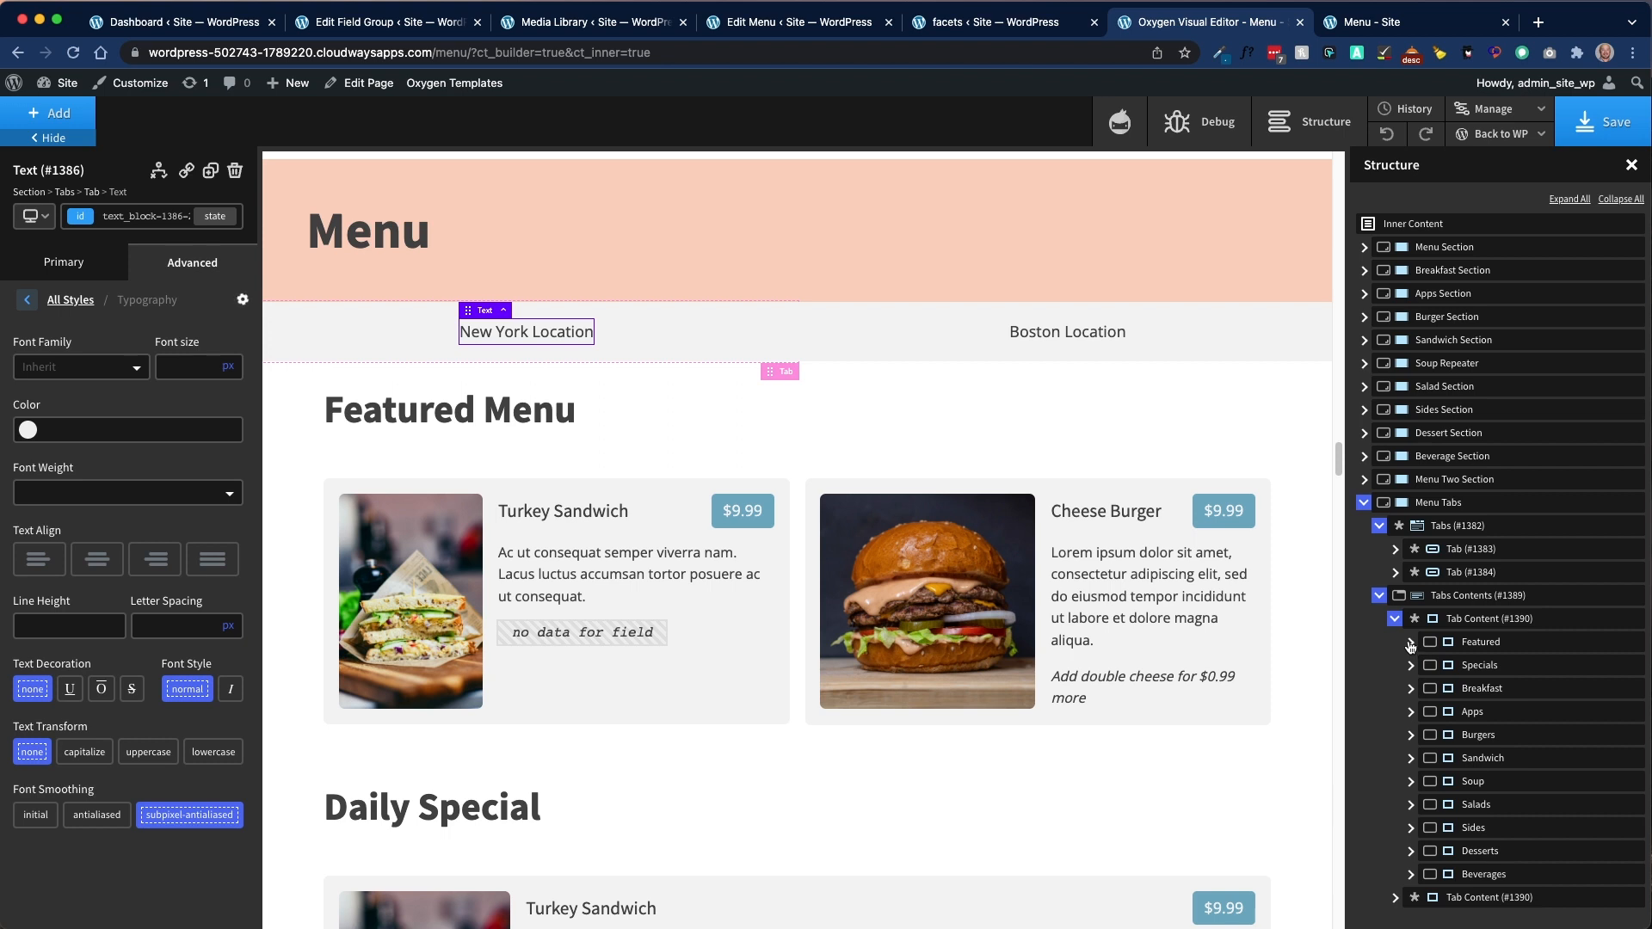
pyautogui.scroll(-1, 900, 491)
pyautogui.scroll(-3, 900, 491)
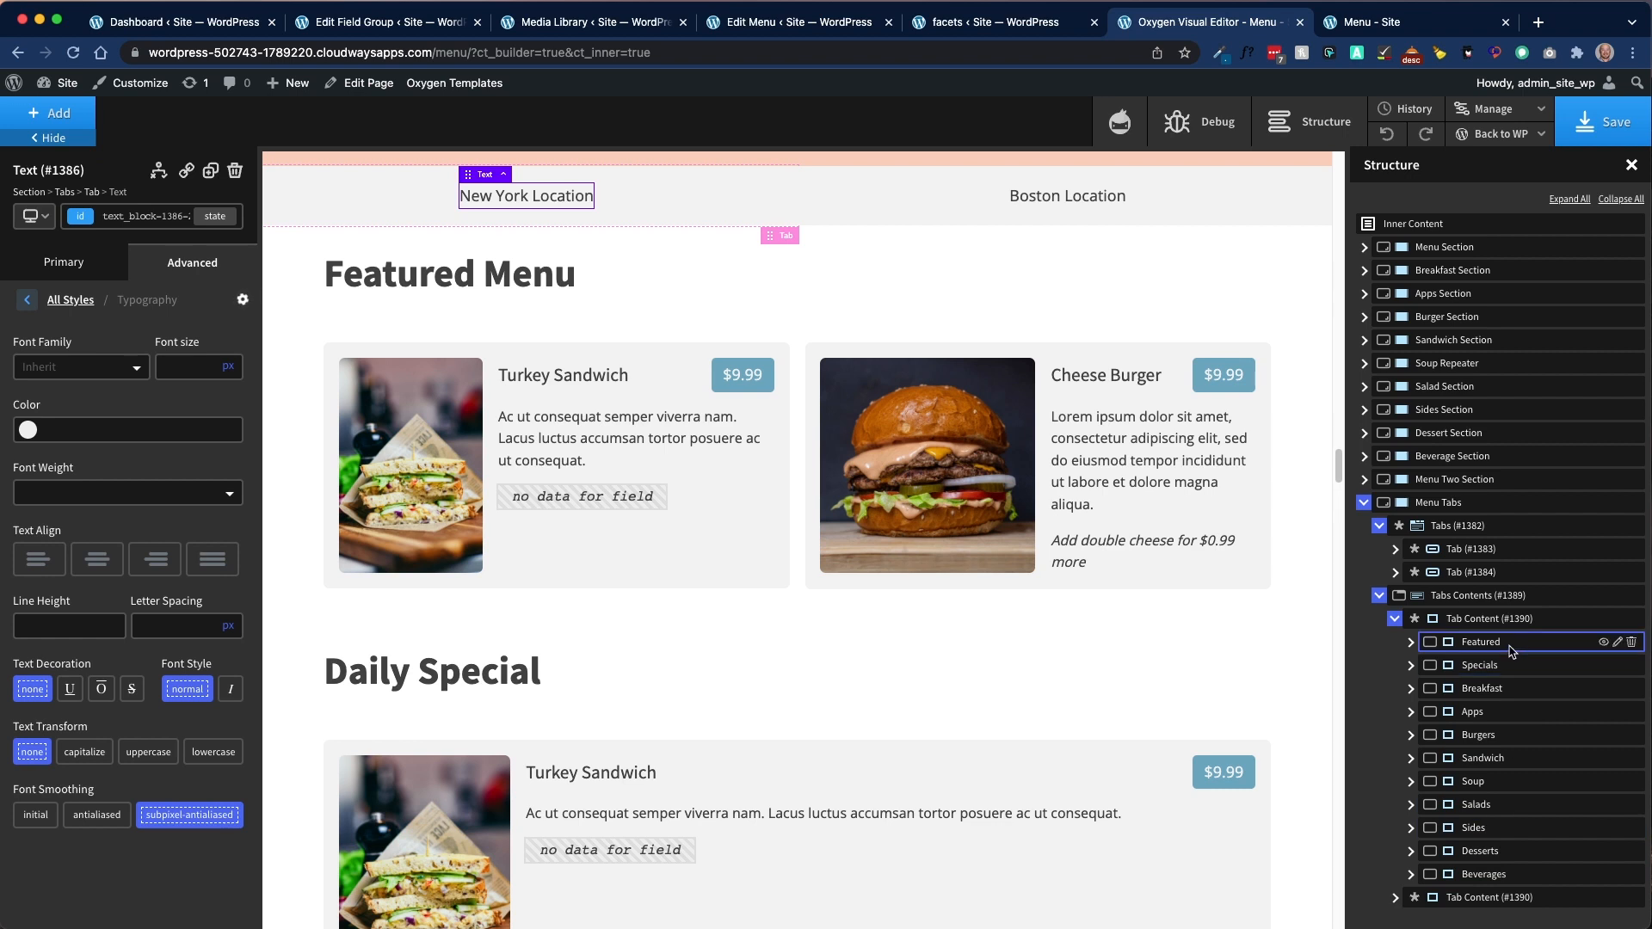
# Step: Expand the Featured container and its inner div, and select the Featured Repeater
pyautogui.click(1412, 643)
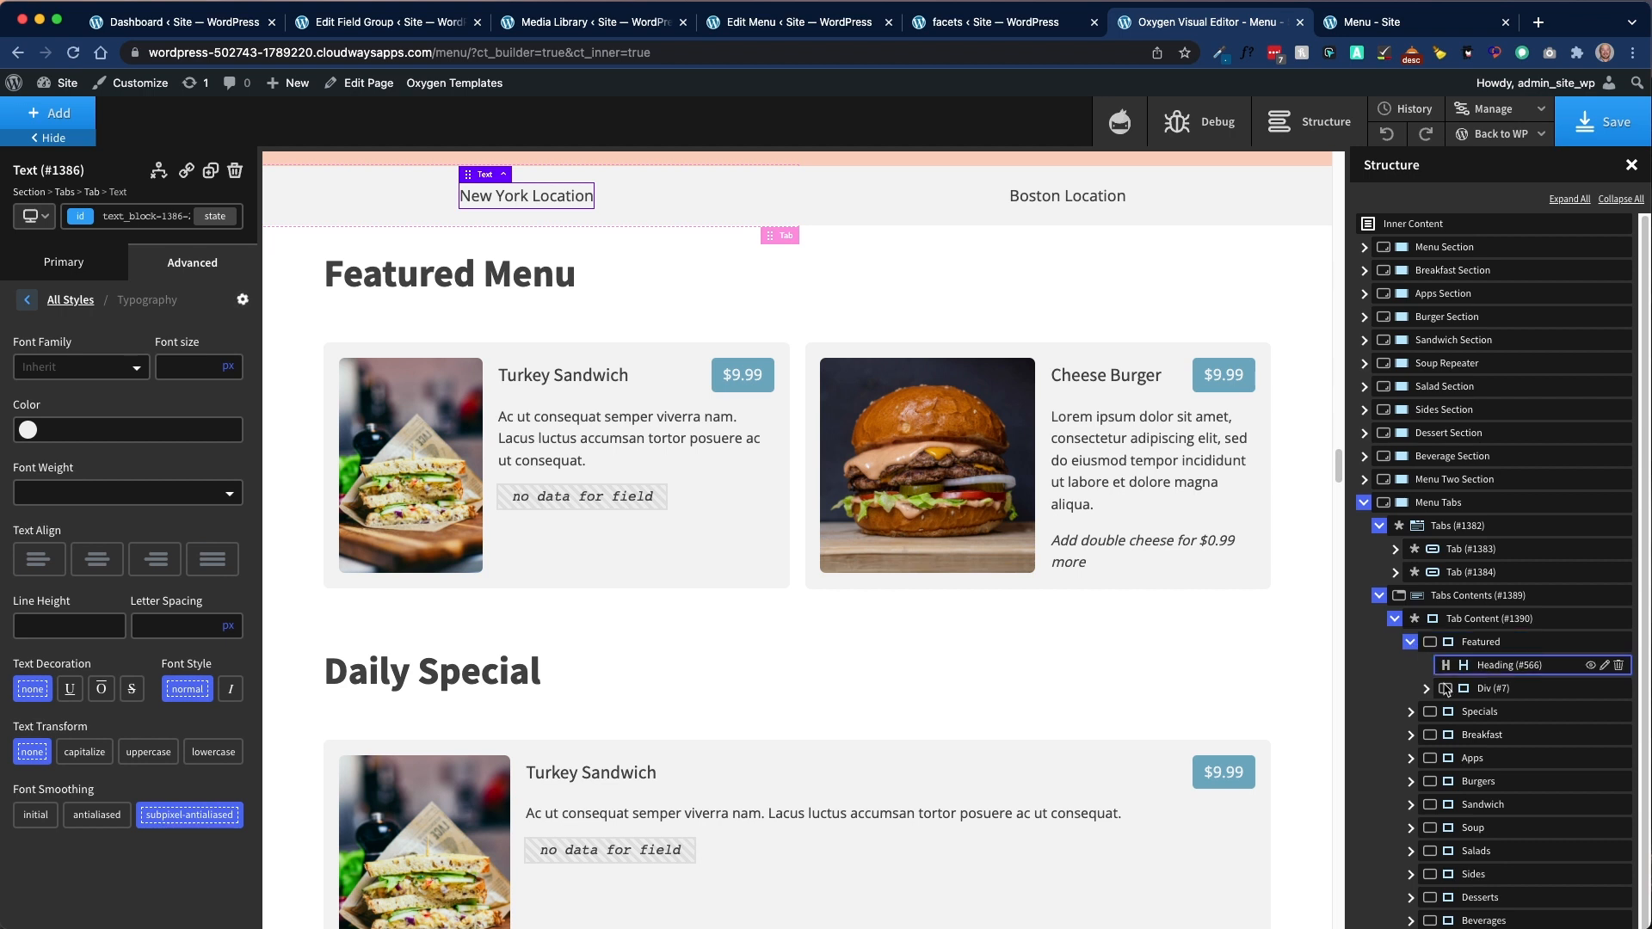
pyautogui.click(1427, 690)
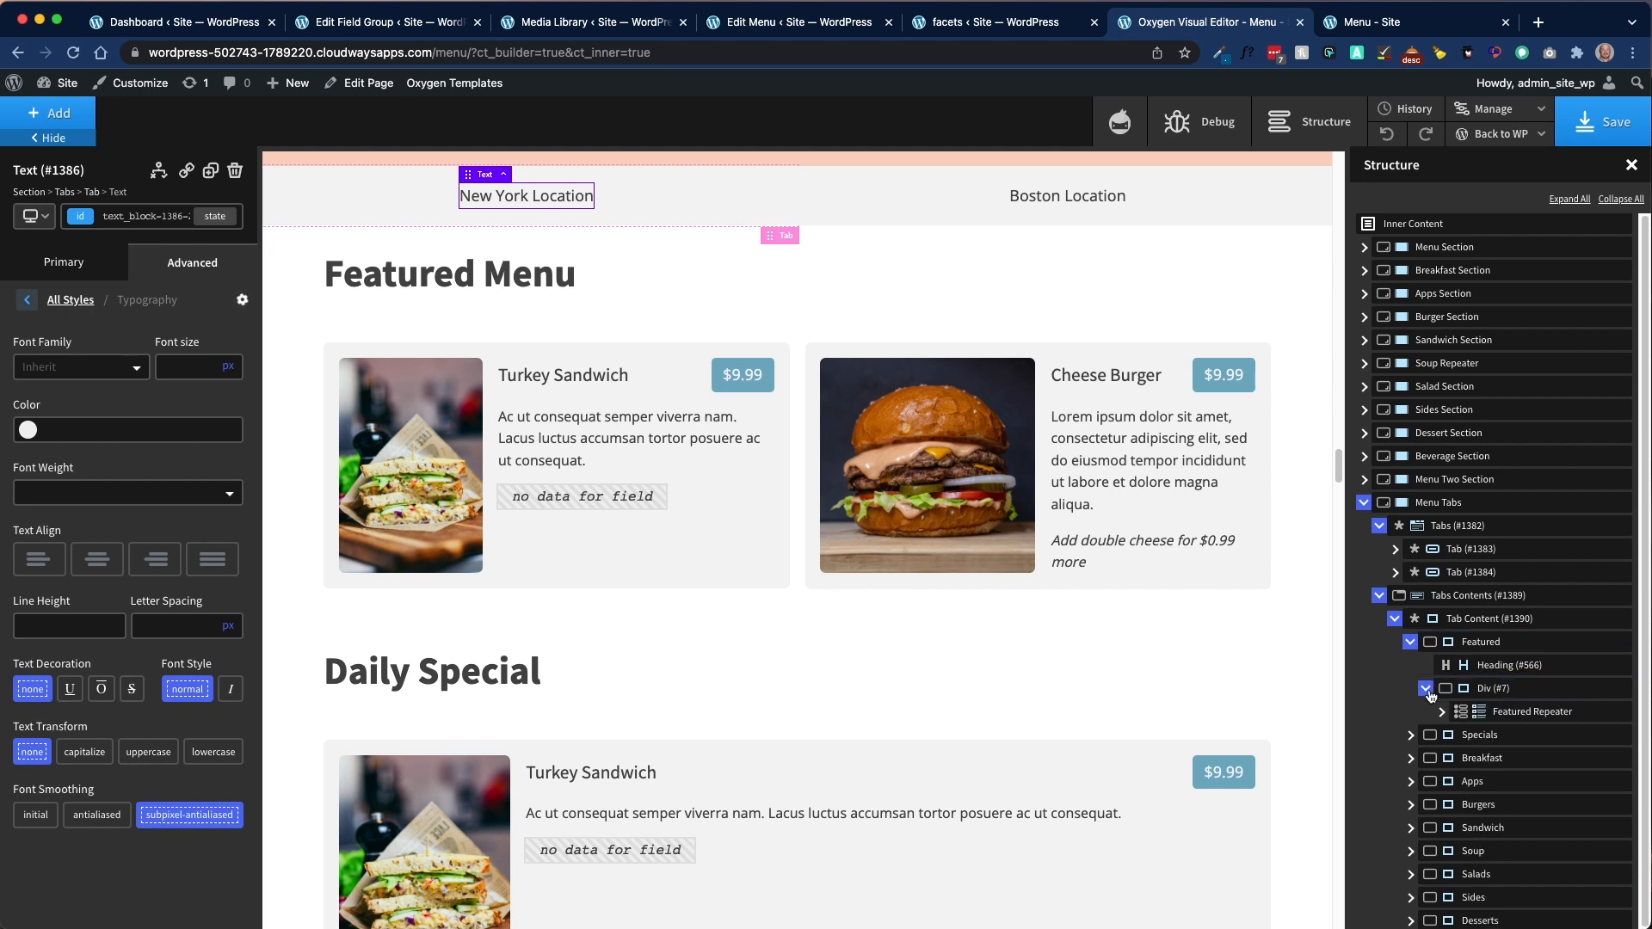
pyautogui.click(1502, 714)
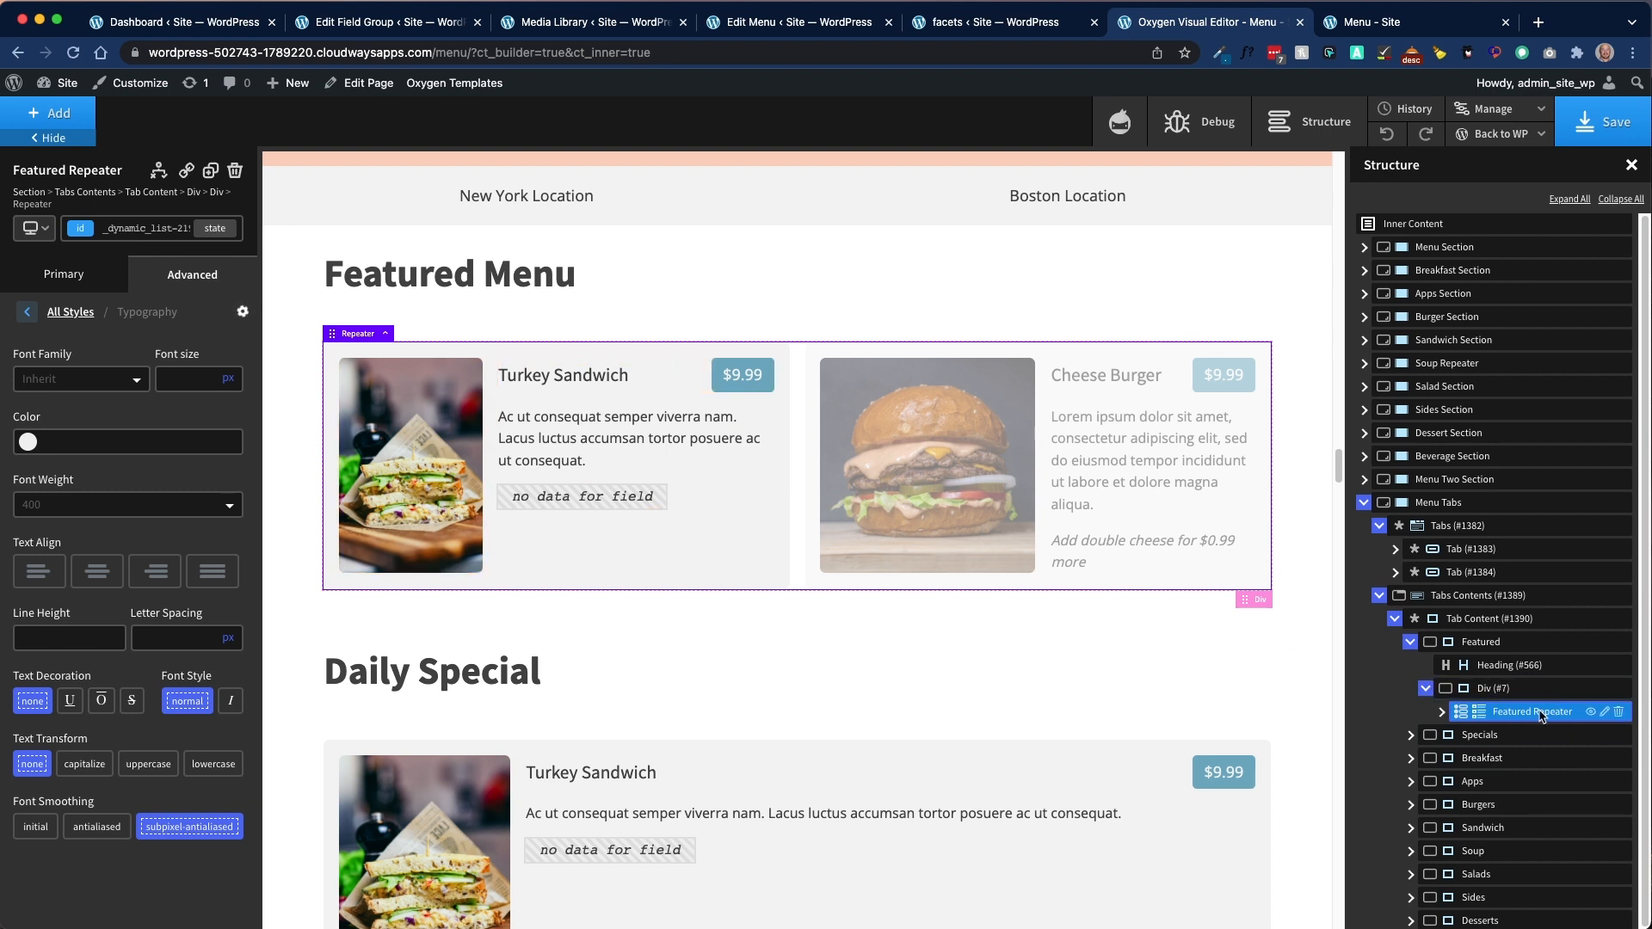
# Step: Open the Featured Repeater's advanced query and review its post_type and tax_query parameters
pyautogui.click(69, 285)
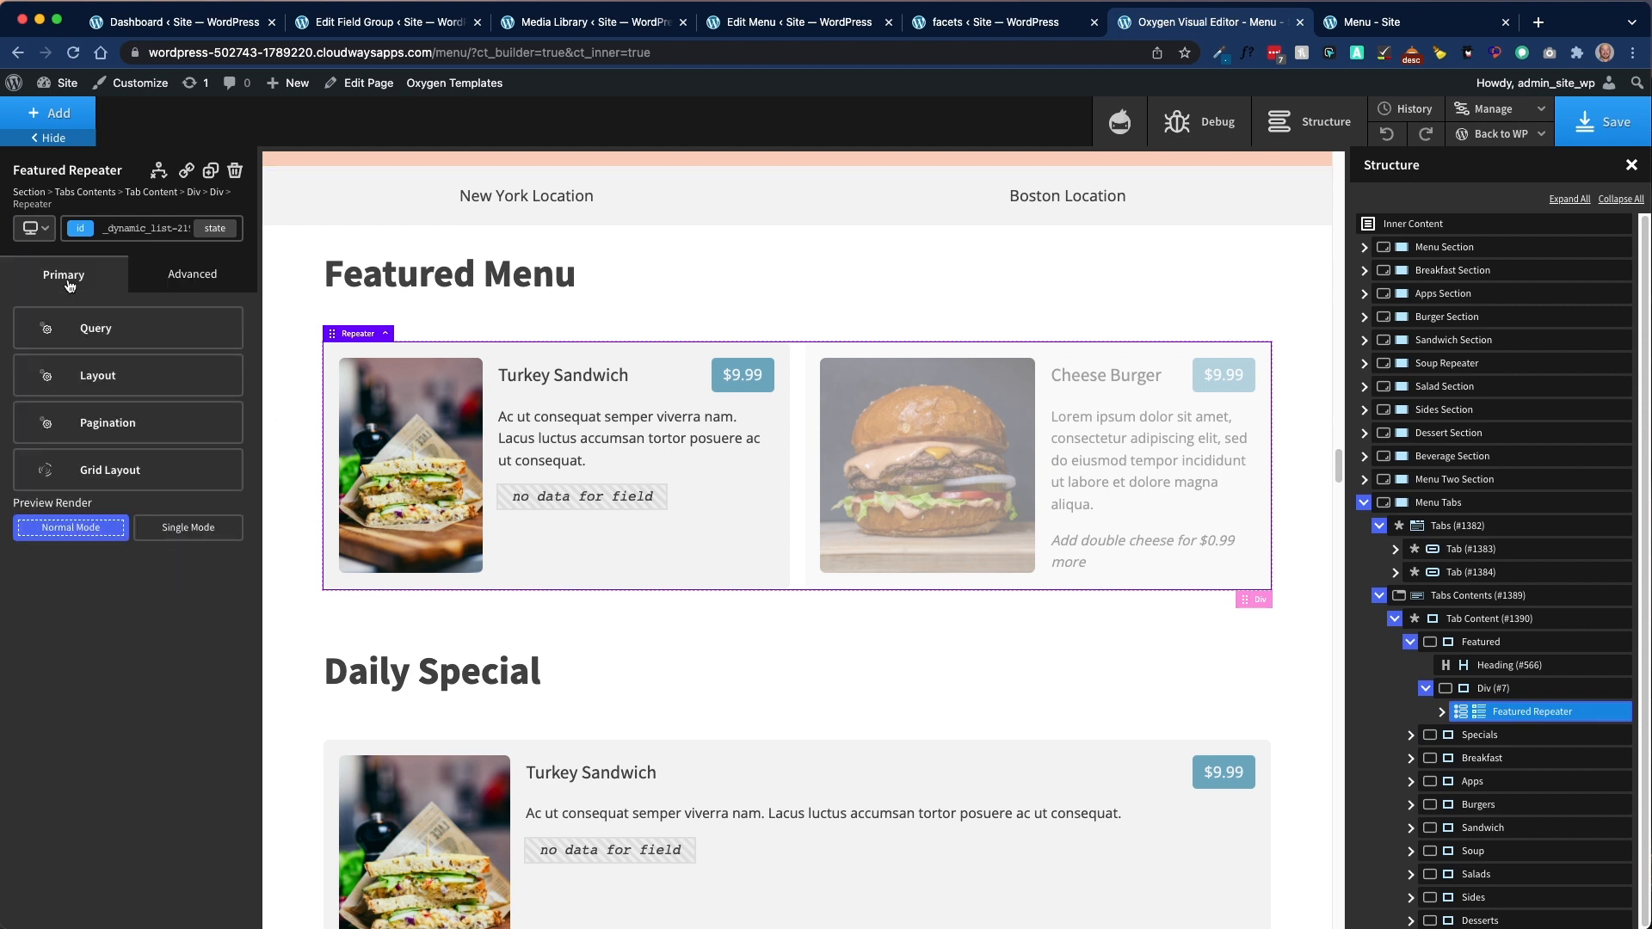
pyautogui.click(97, 340)
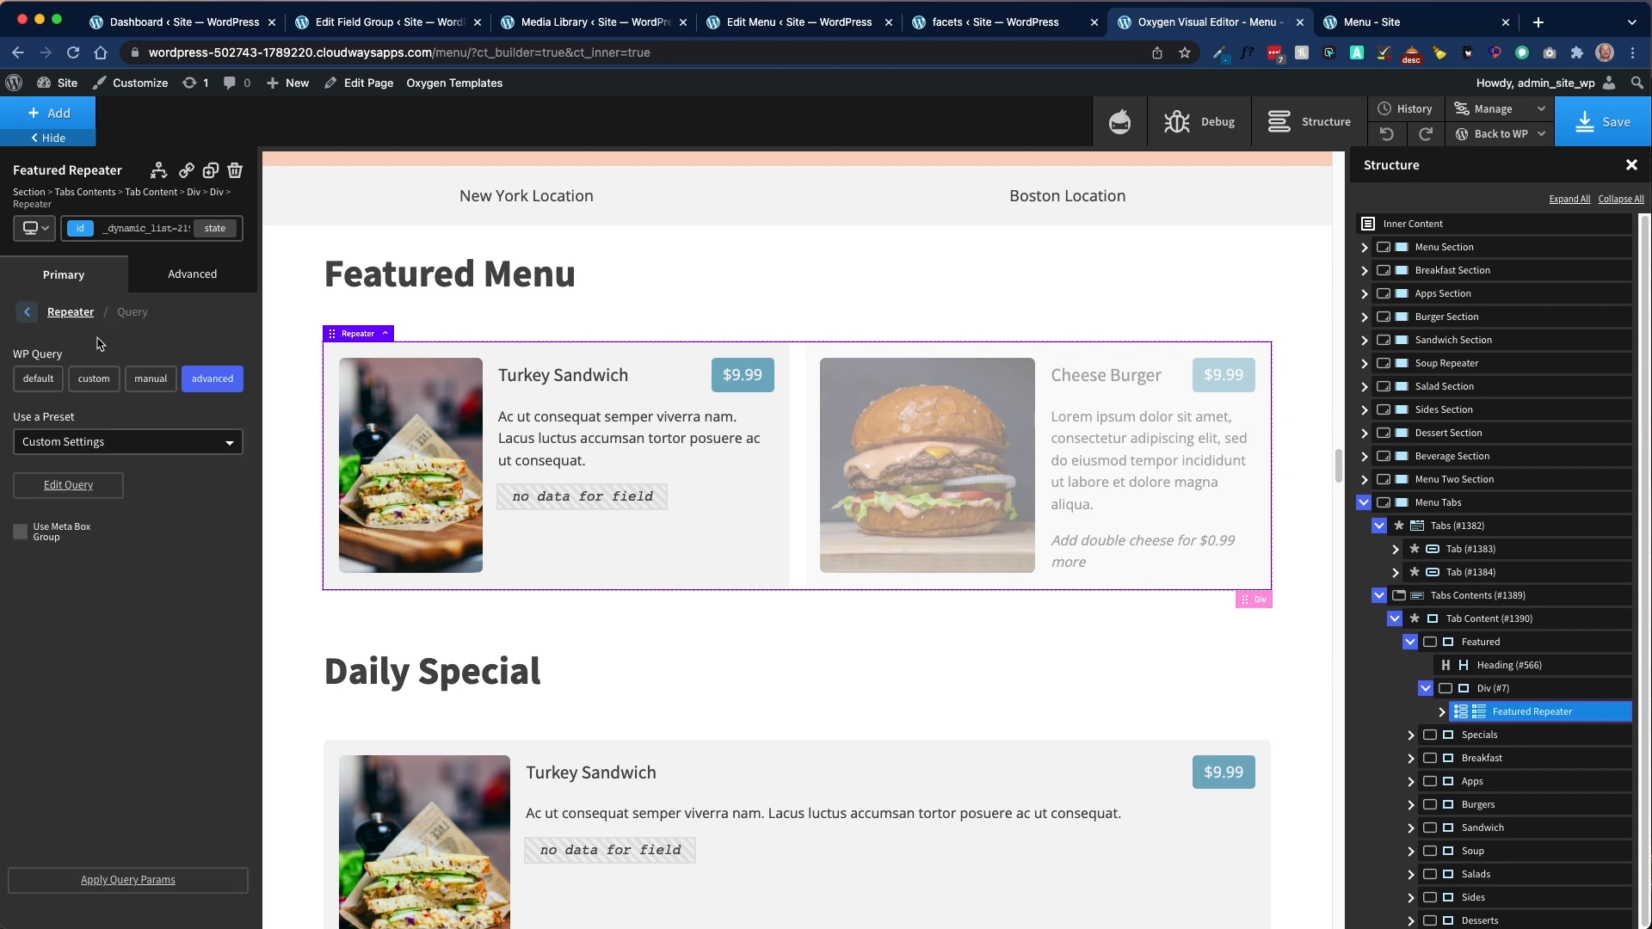
pyautogui.click(69, 486)
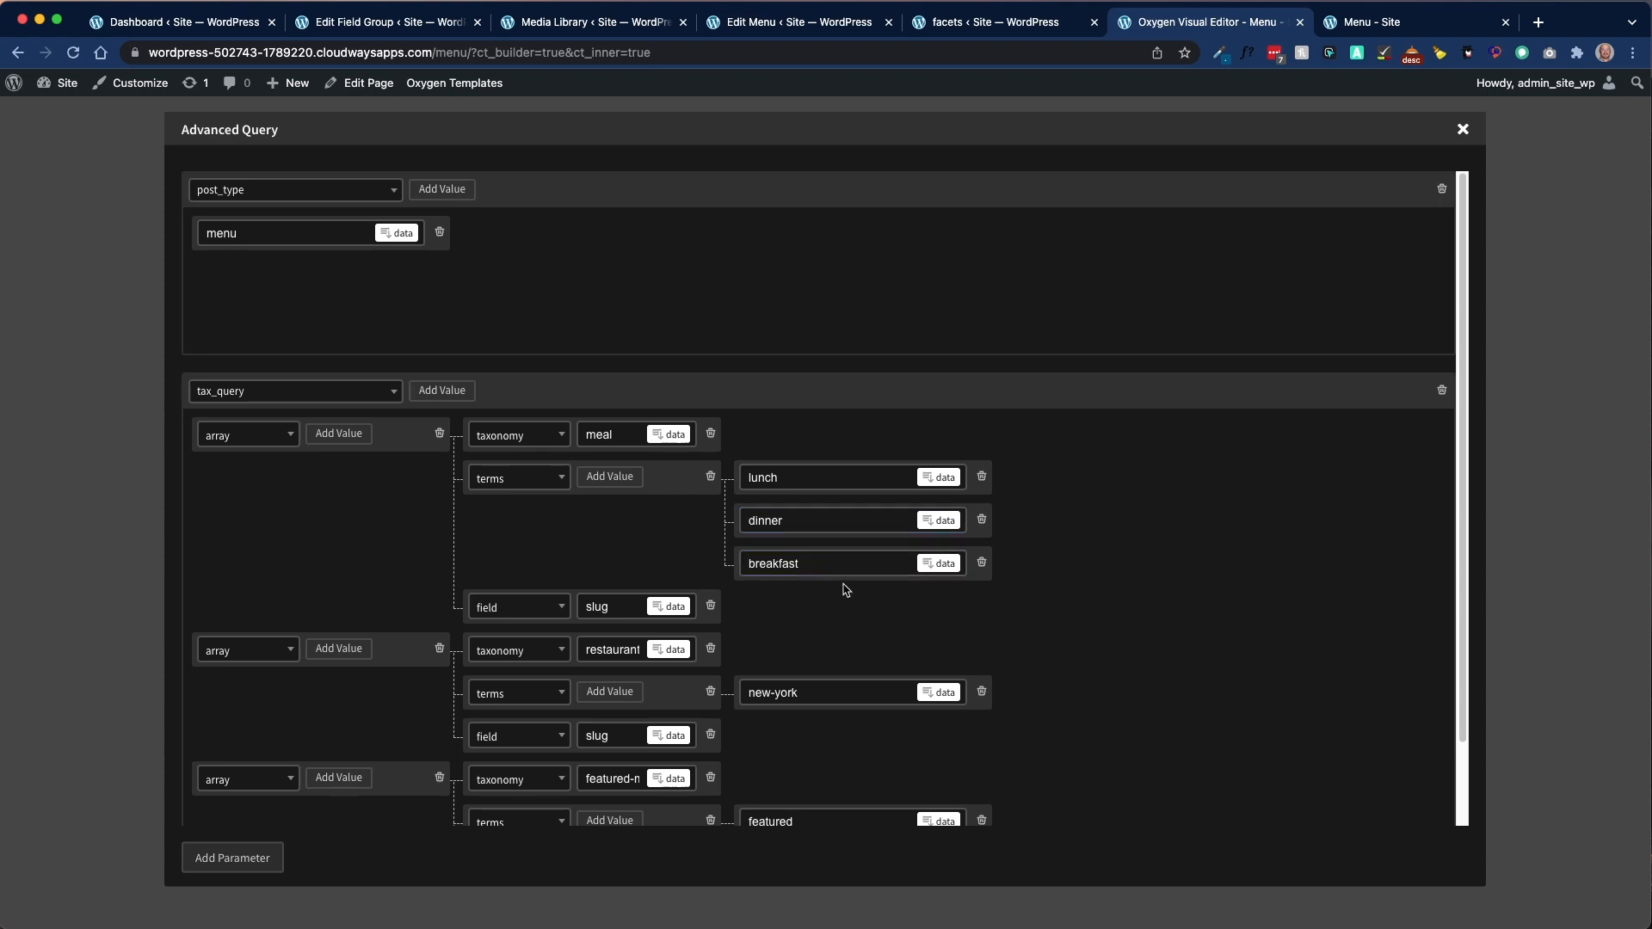
pyautogui.scroll(-2, 854, 602)
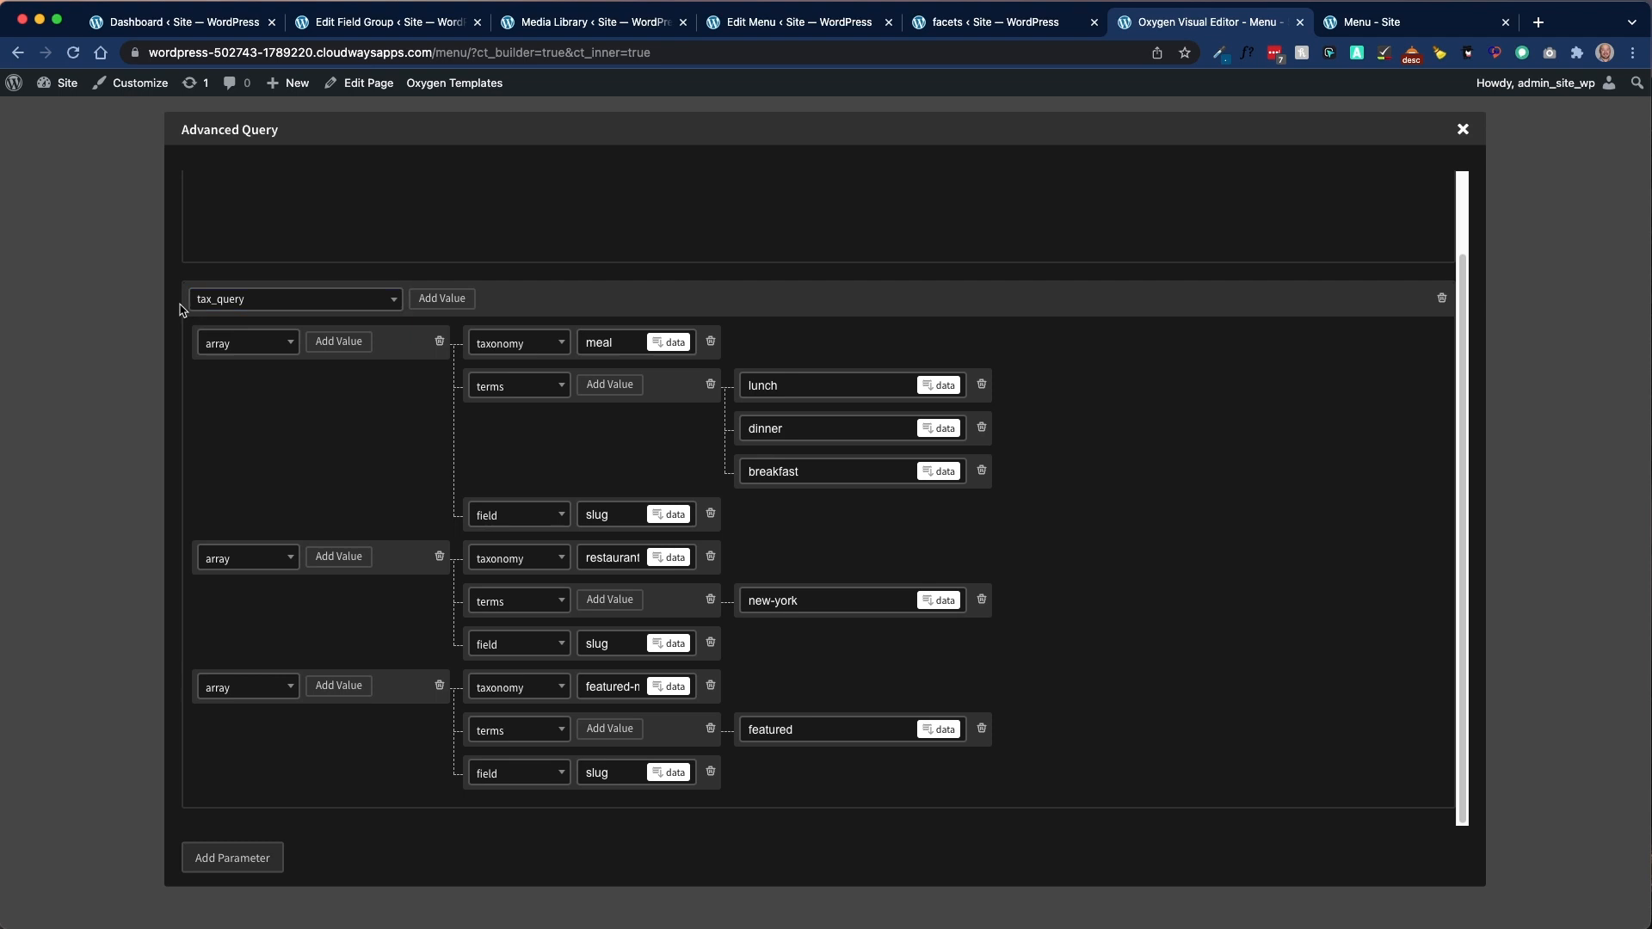
# Step: Add a fourth array to the tax_query with three empty values
pyautogui.click(428, 300)
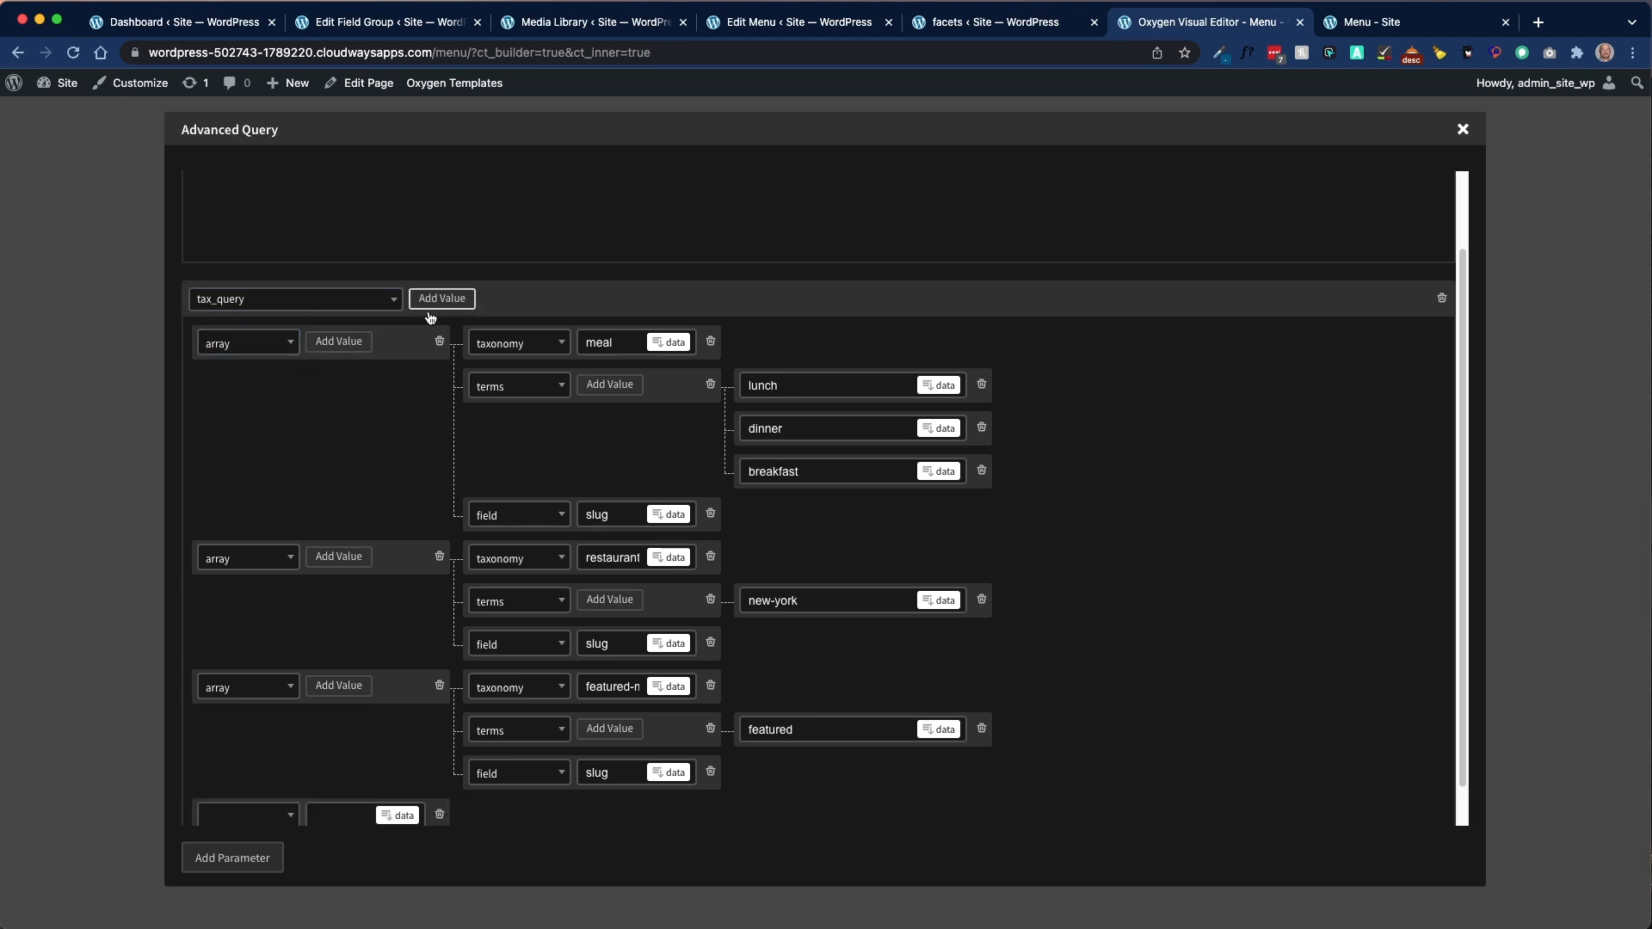
pyautogui.scroll(-1, 313, 668)
pyautogui.click(262, 774)
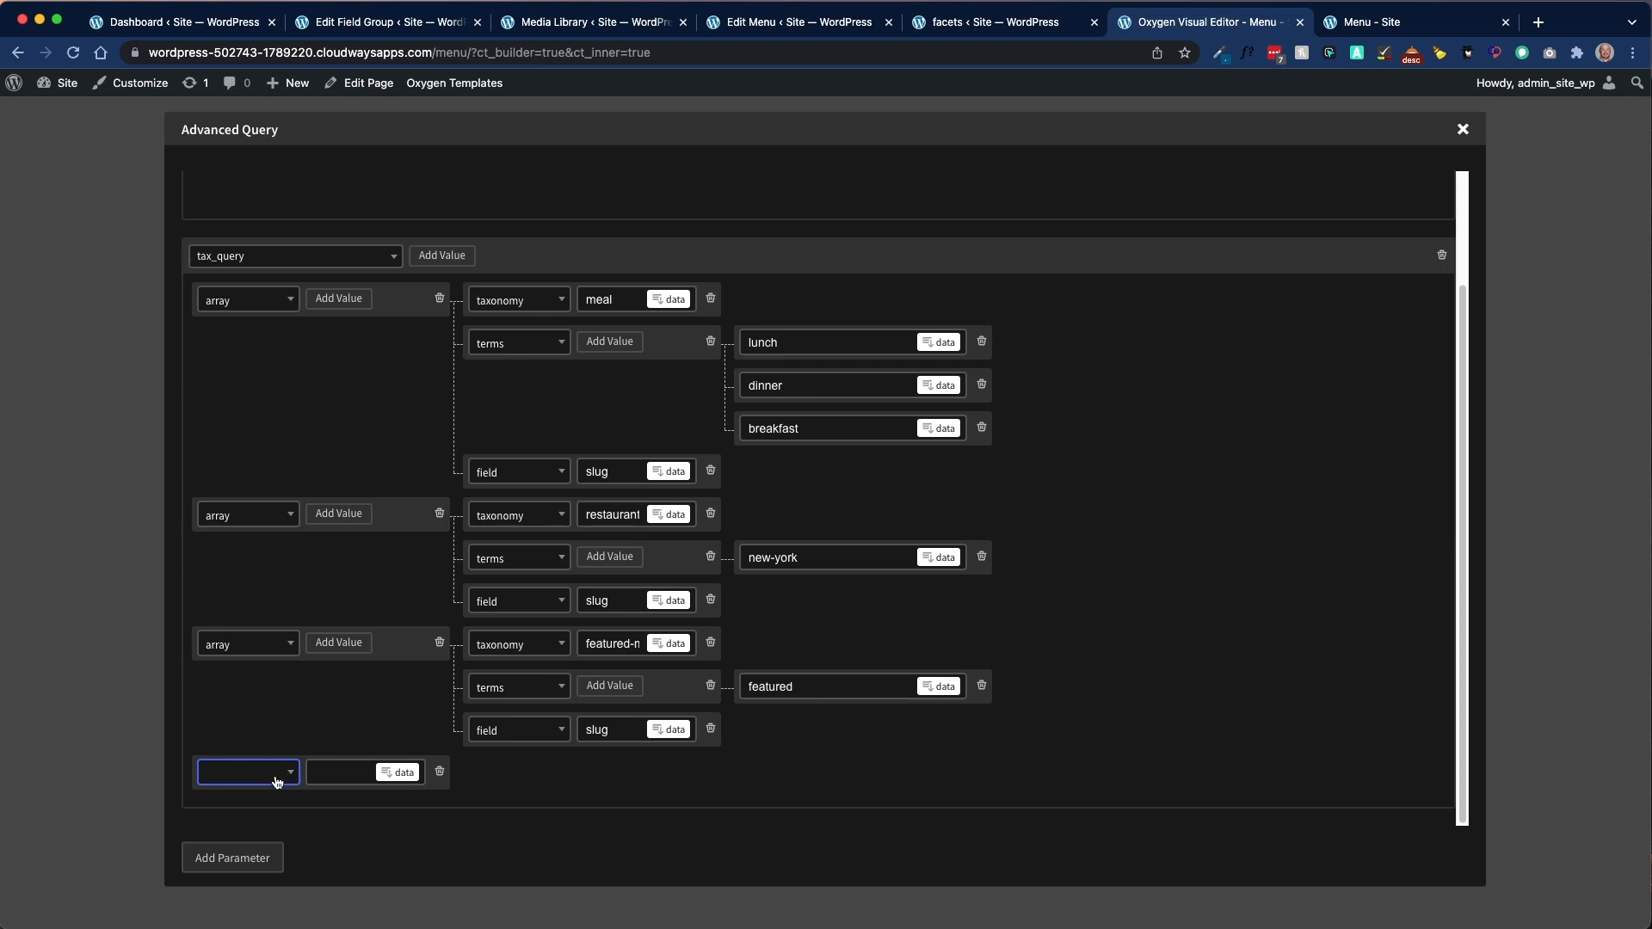
pyautogui.click(277, 782)
pyautogui.click(241, 843)
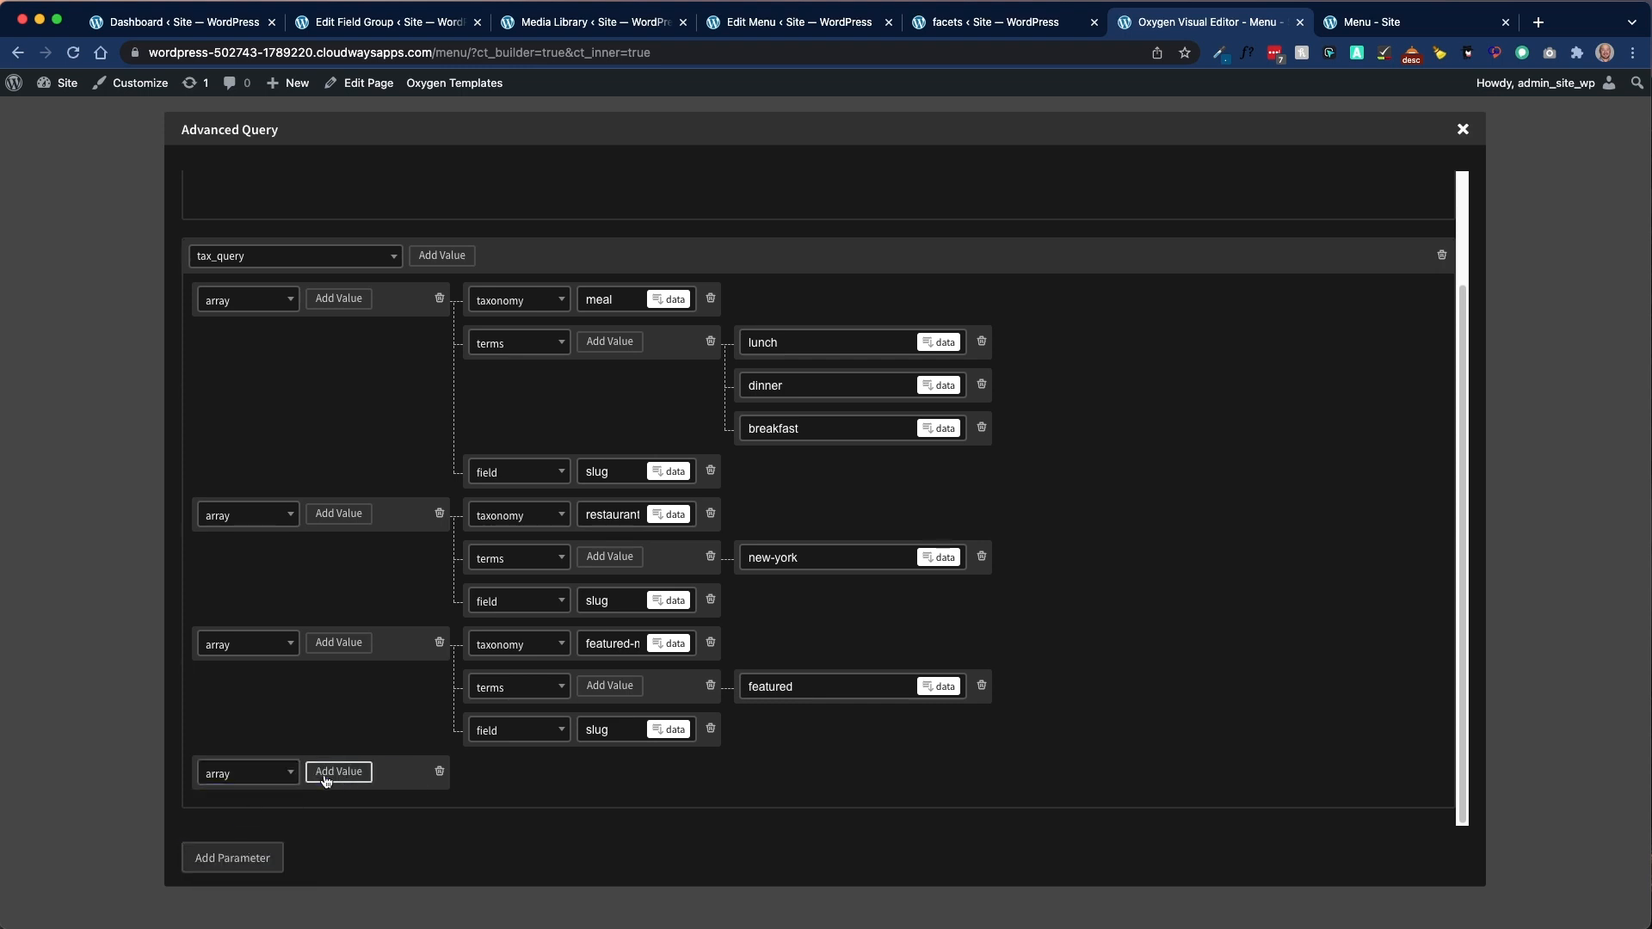
pyautogui.click(338, 773)
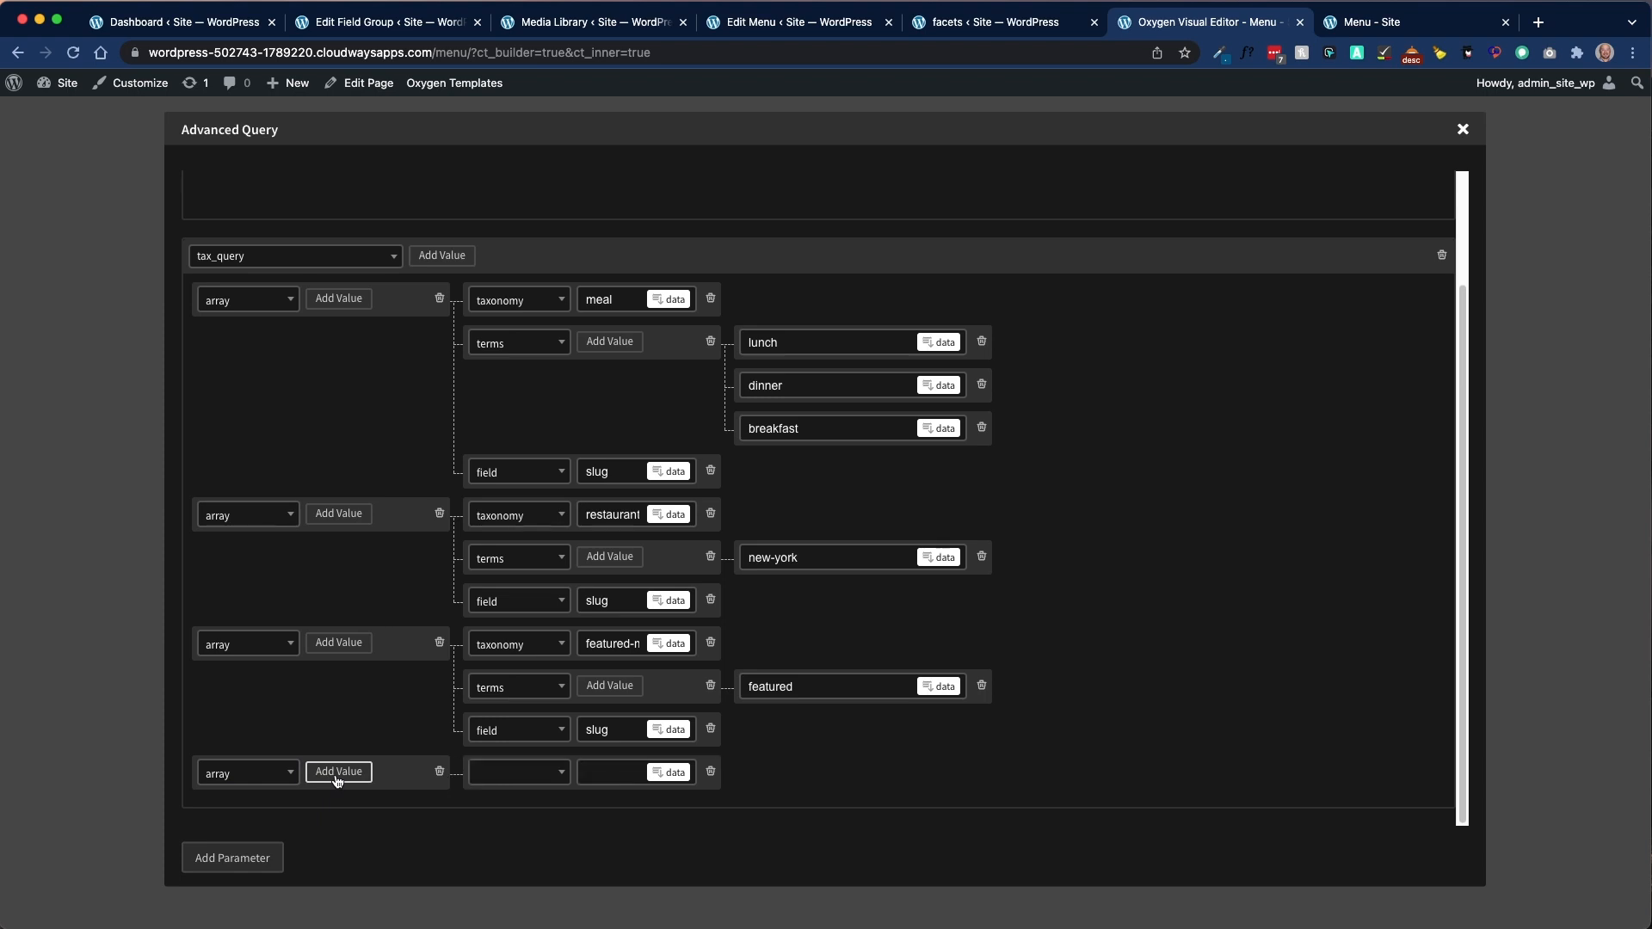
pyautogui.click(342, 780)
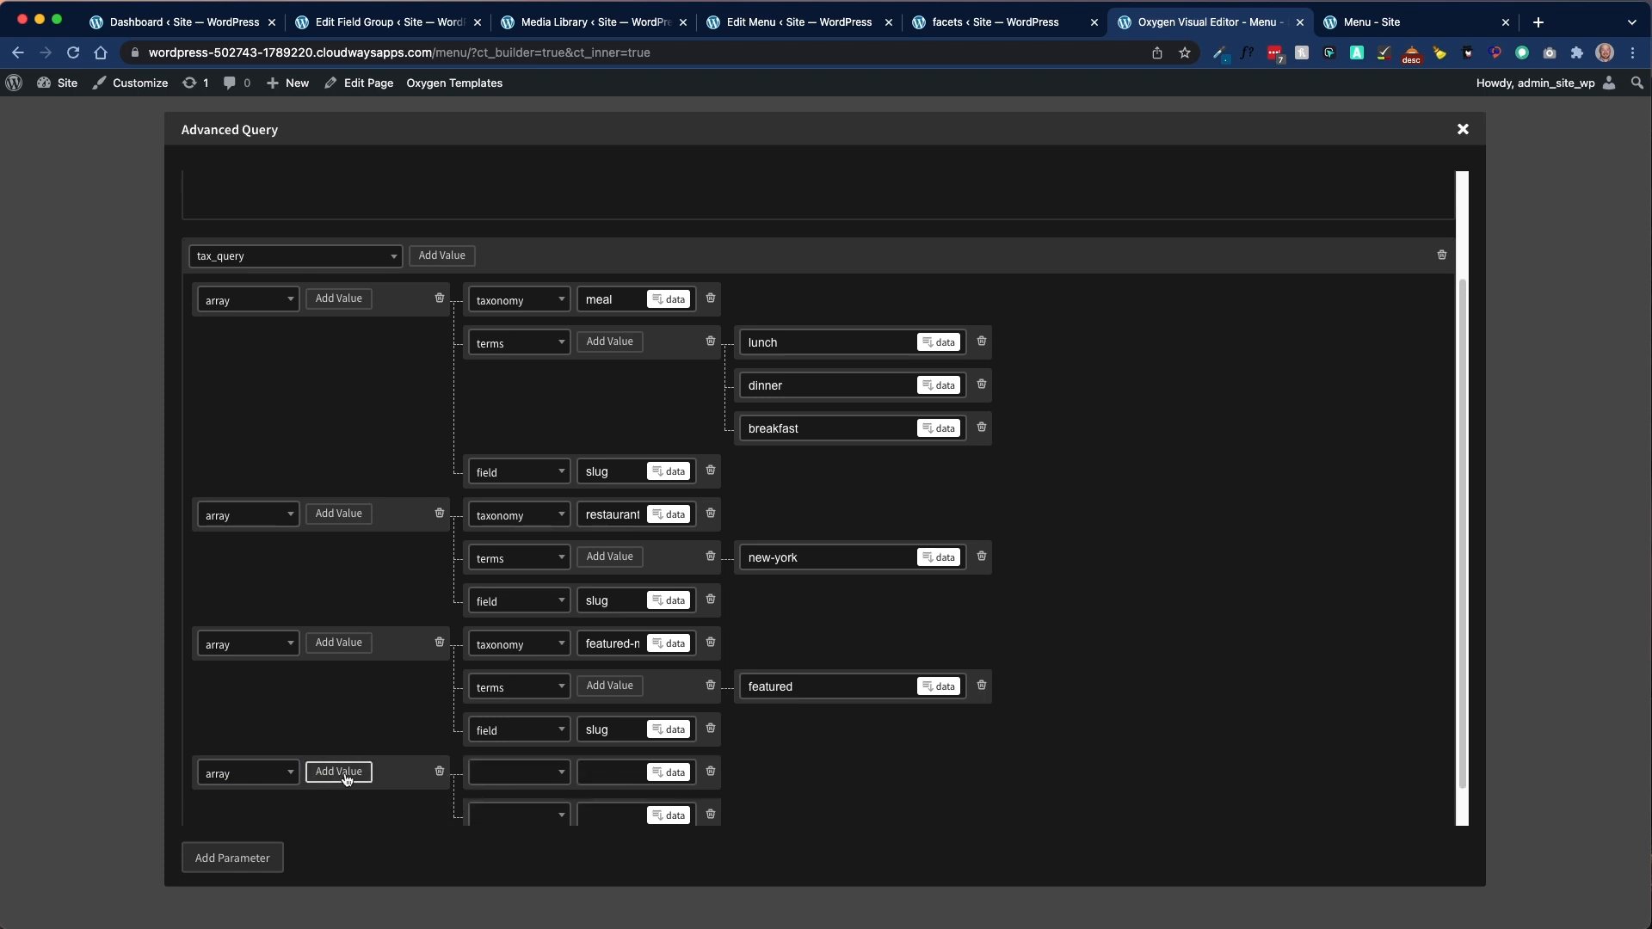
pyautogui.click(354, 774)
pyautogui.scroll(-1, 512, 635)
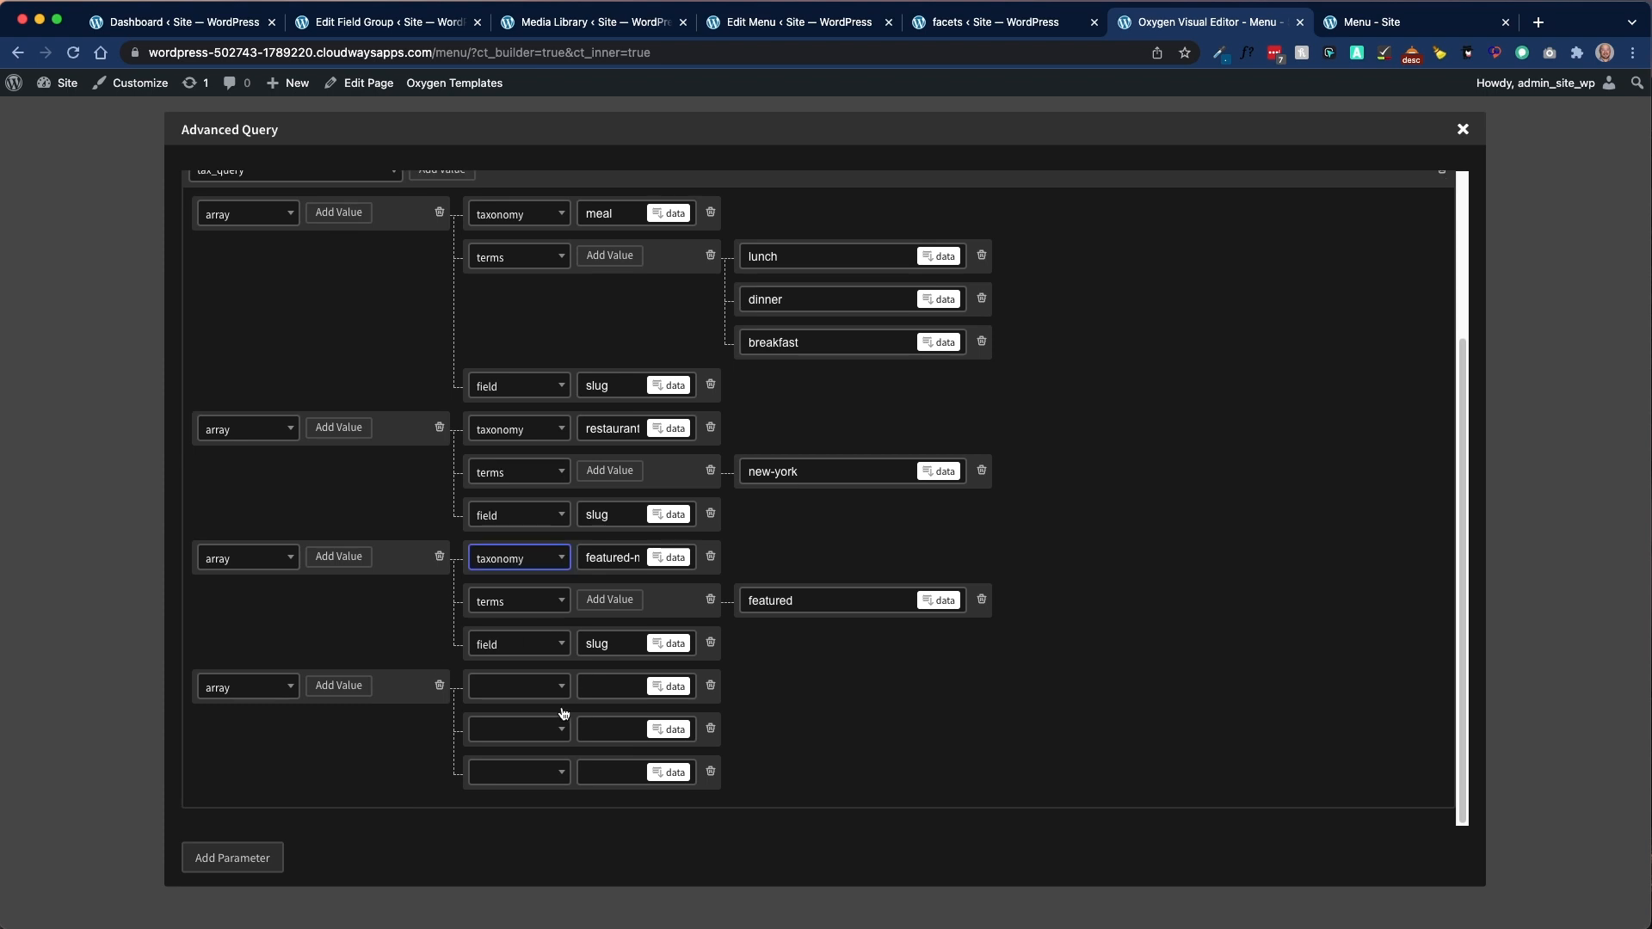
# Step: Set the three values of the fourth tax_query array to taxonomy, terms and field
pyautogui.click(533, 693)
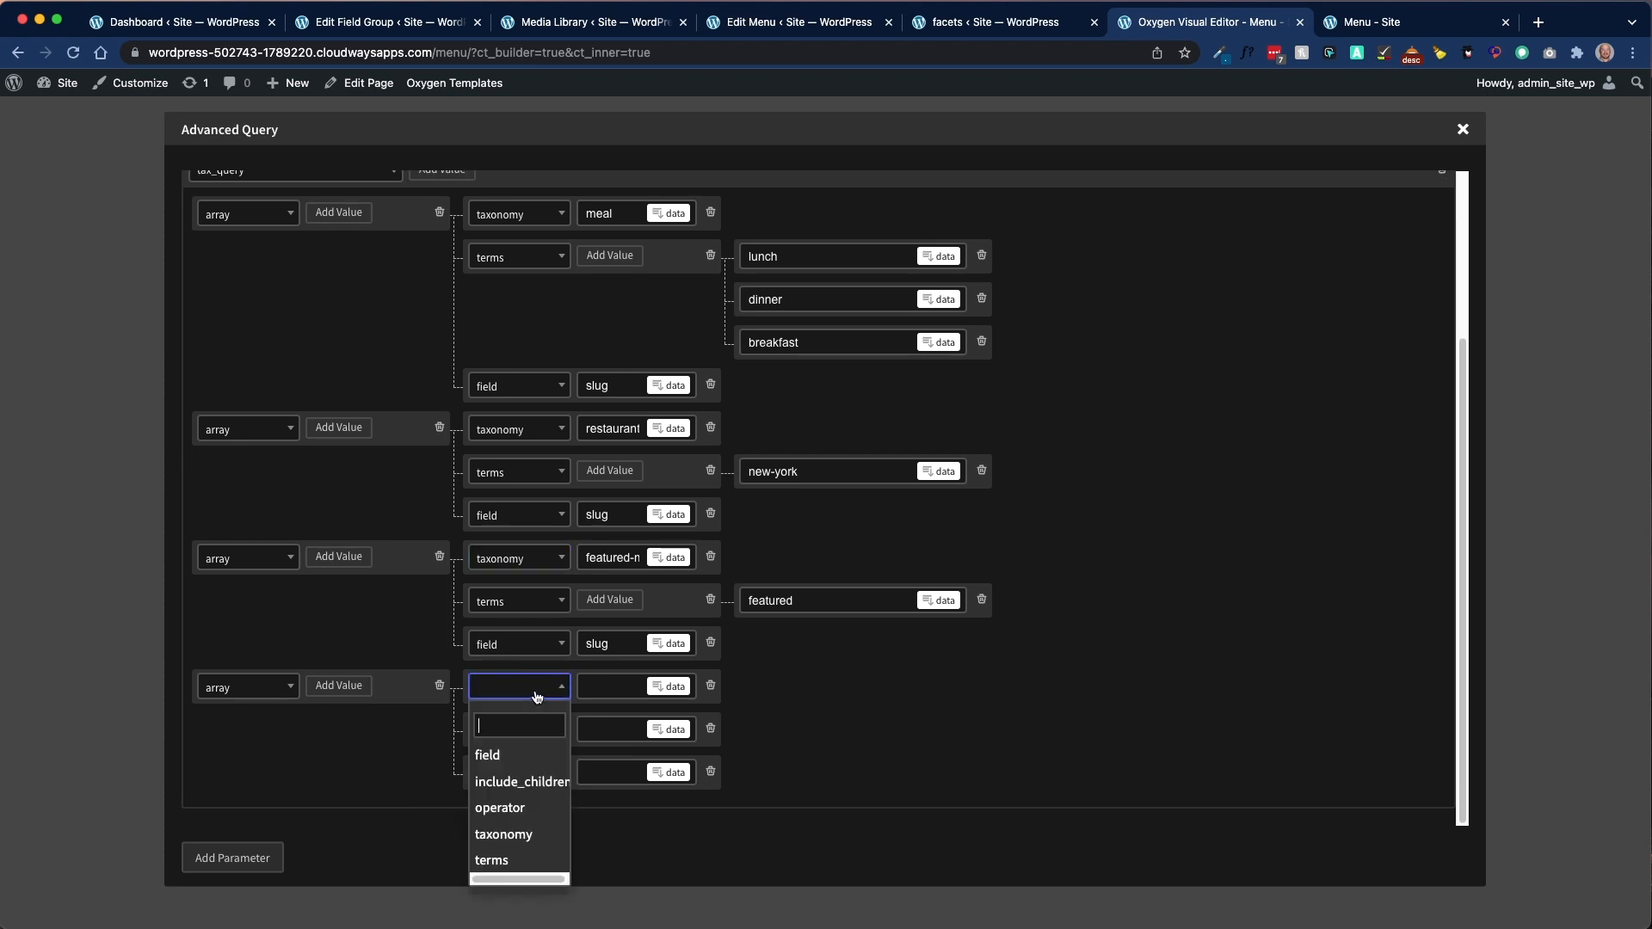
pyautogui.click(513, 834)
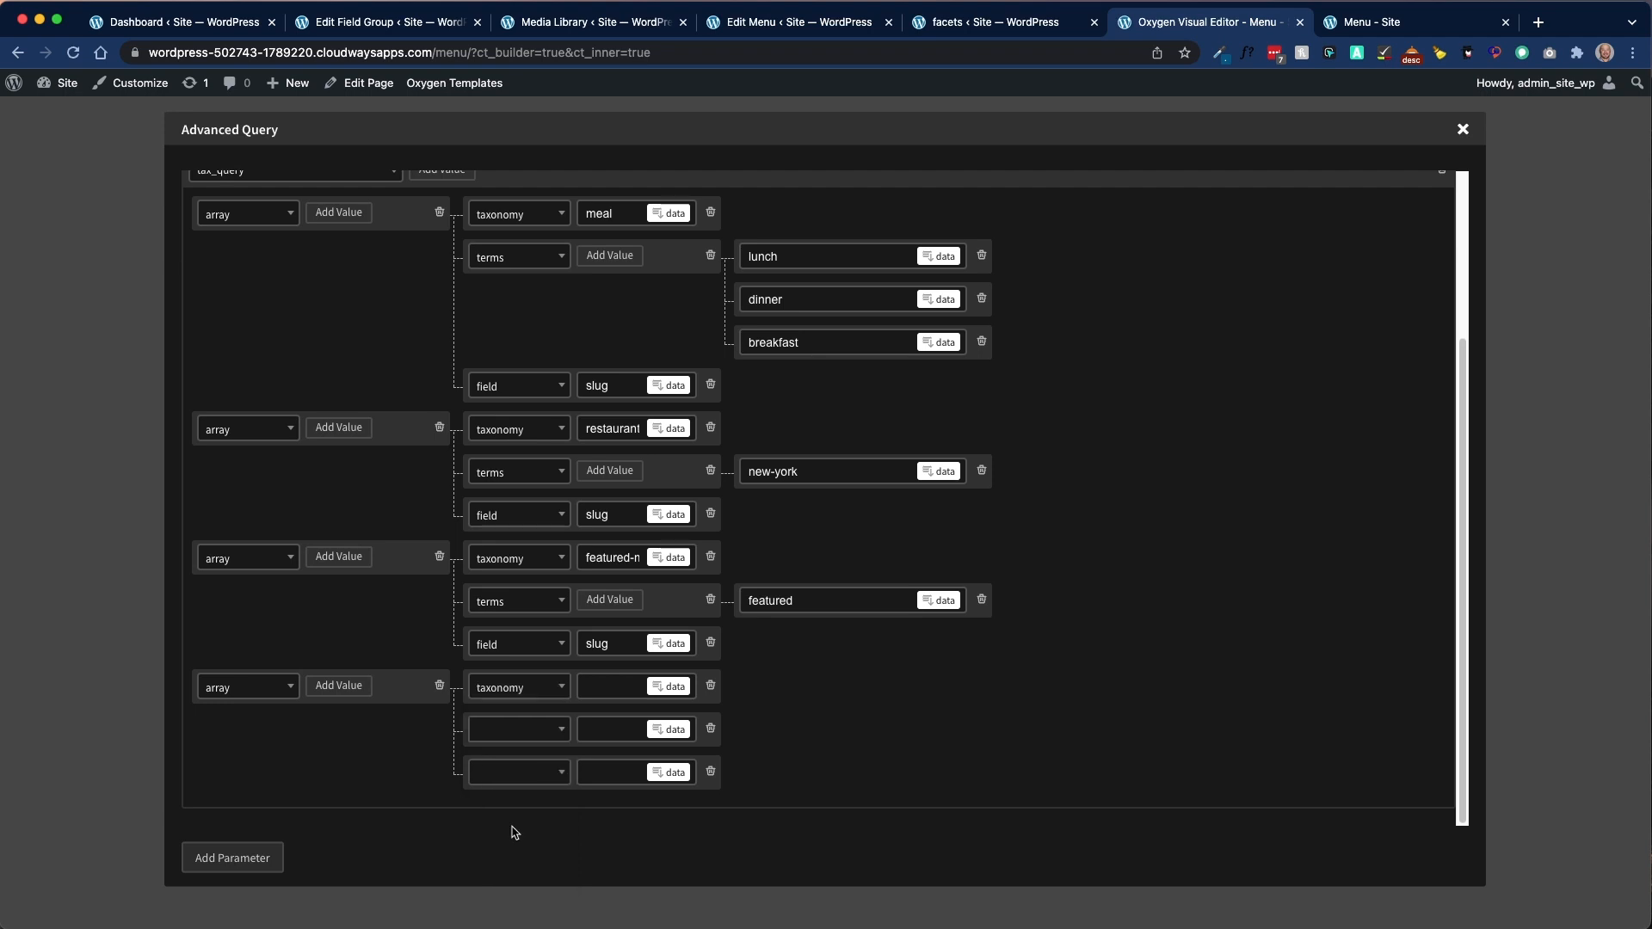
pyautogui.click(556, 736)
pyautogui.click(514, 688)
pyautogui.click(560, 774)
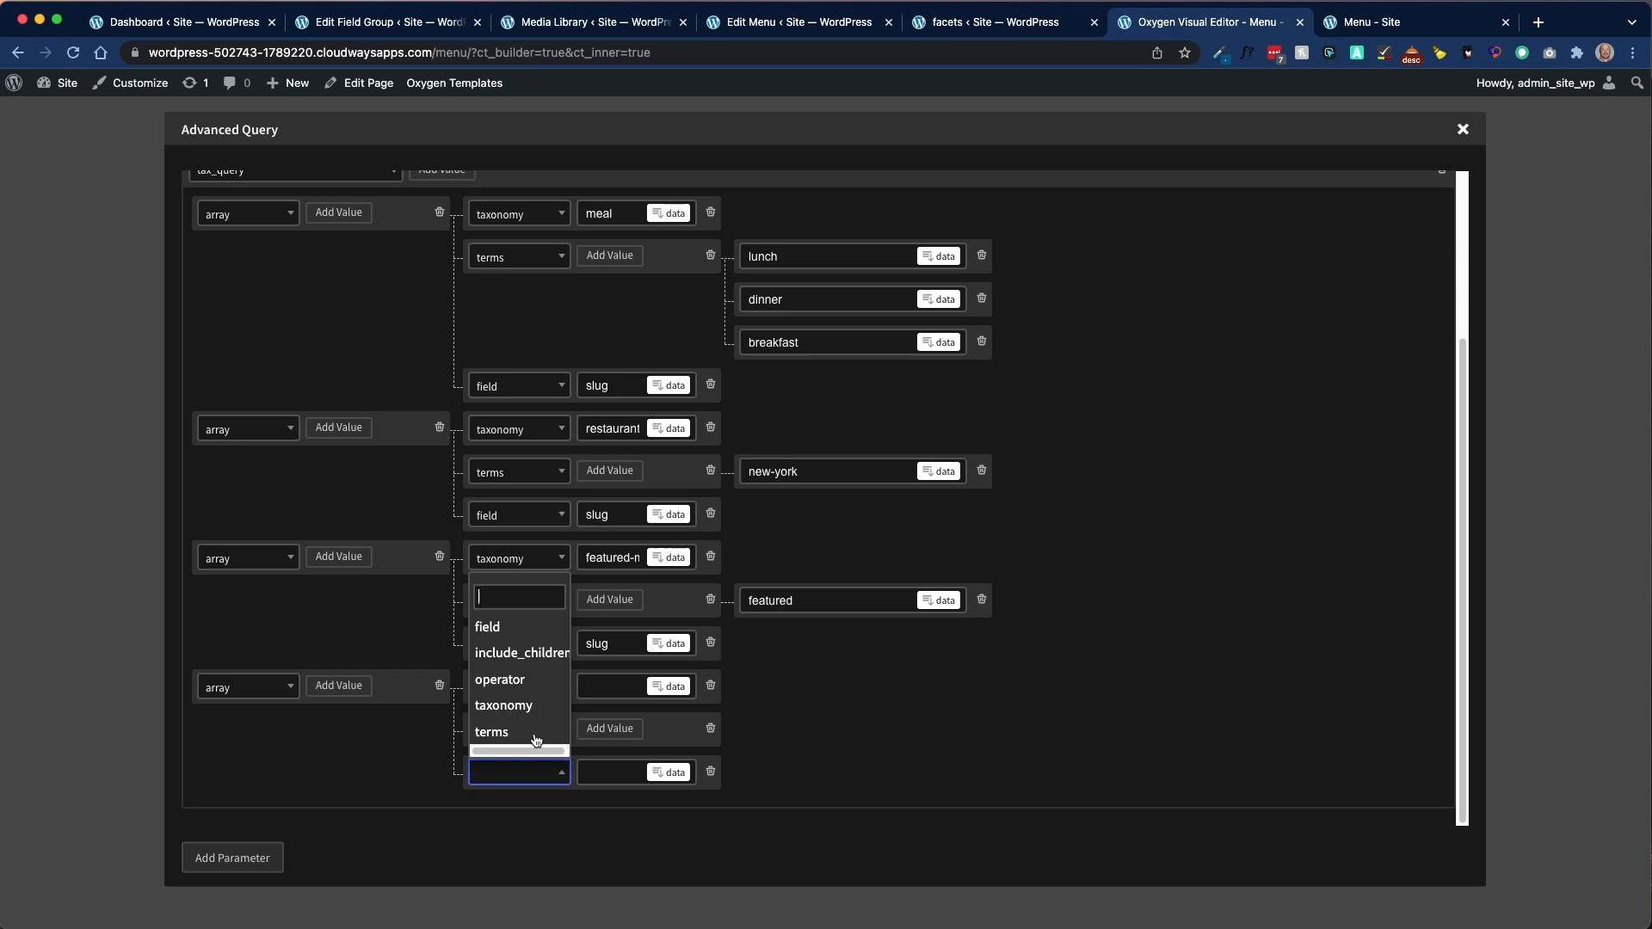
pyautogui.click(515, 630)
# Step: Add an empty term value to the fourth tax_query array and delete the whole array
pyautogui.click(602, 690)
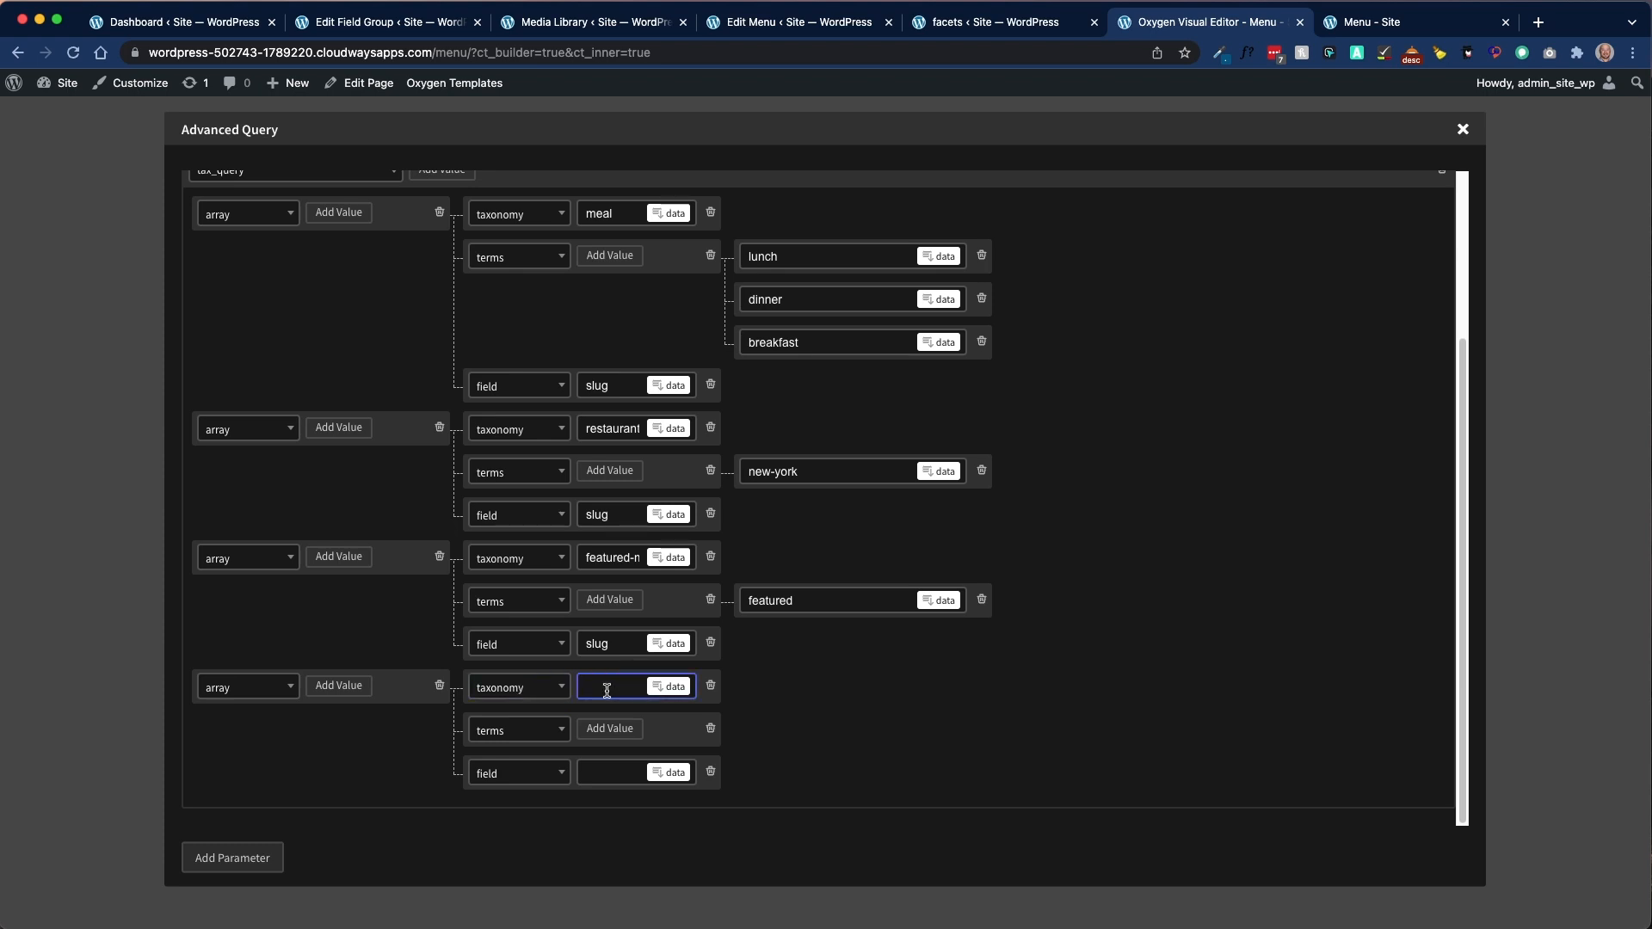
pyautogui.click(610, 729)
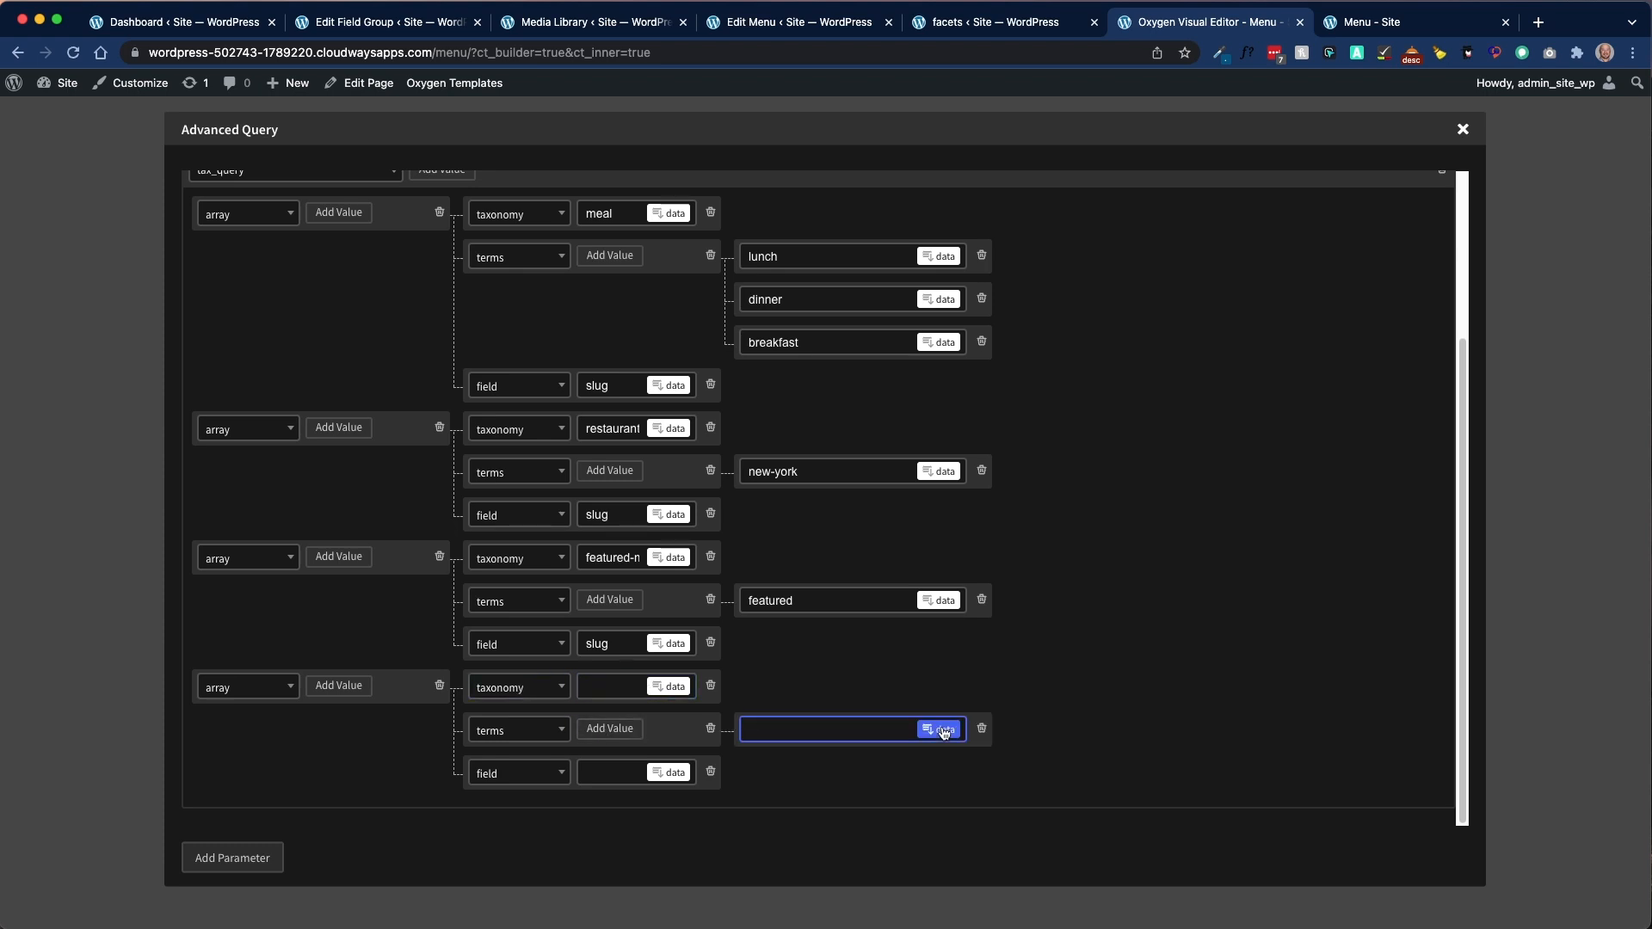
pyautogui.click(440, 686)
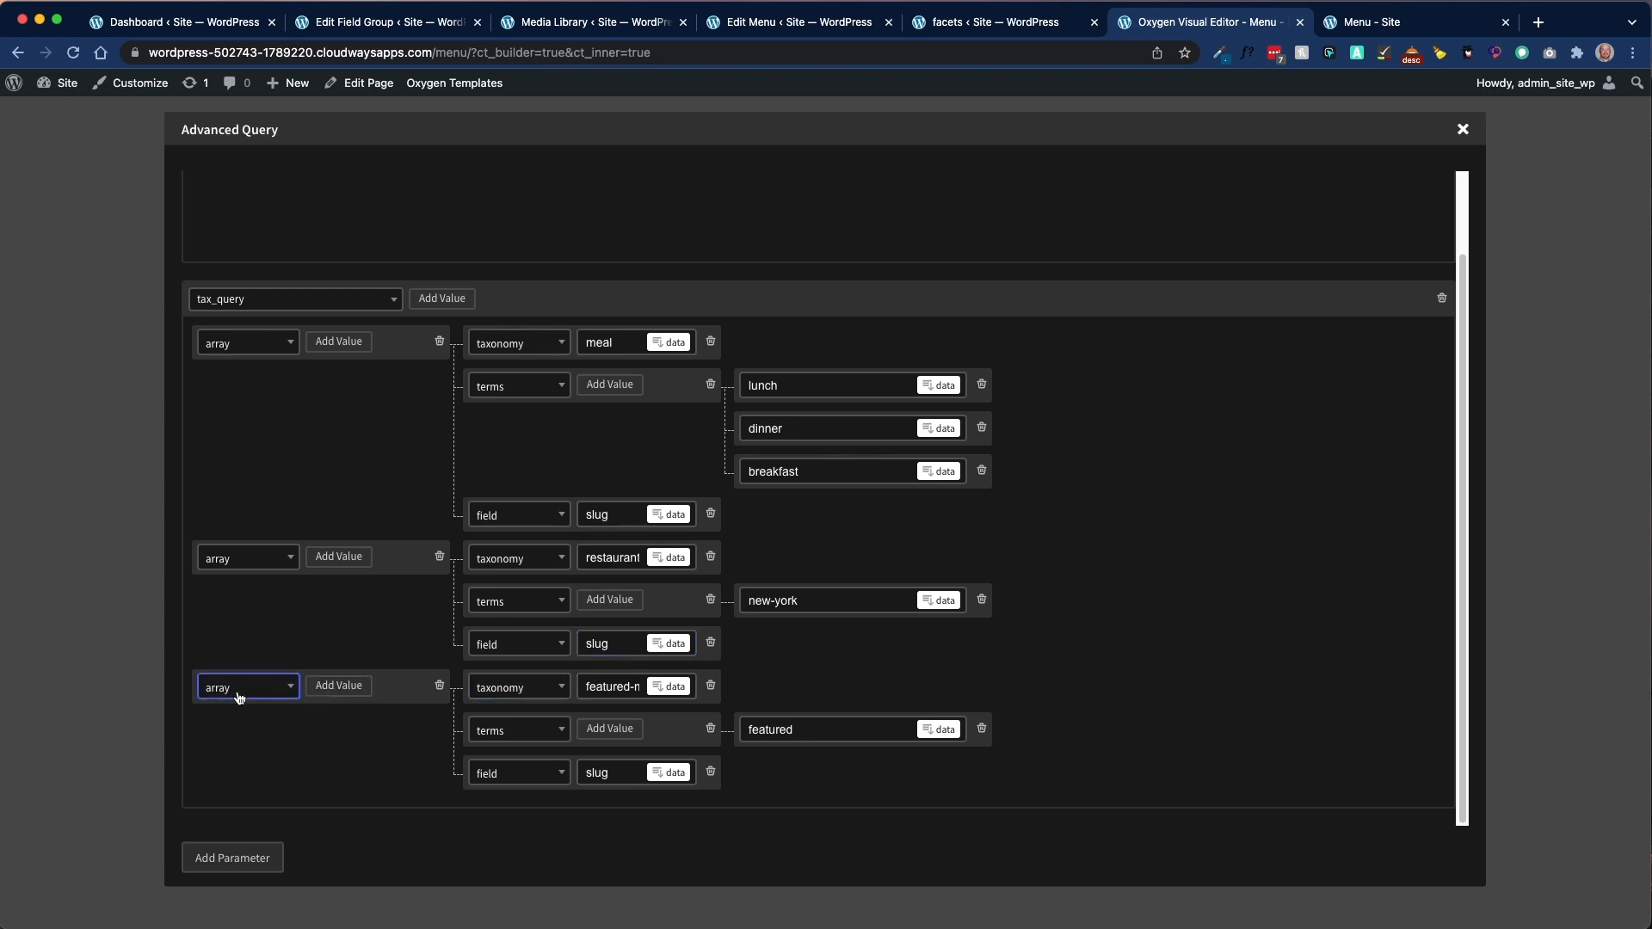
# Step: Read the full taxonomy name in the tax_query array that filters by the featured term
pyautogui.click(622, 692)
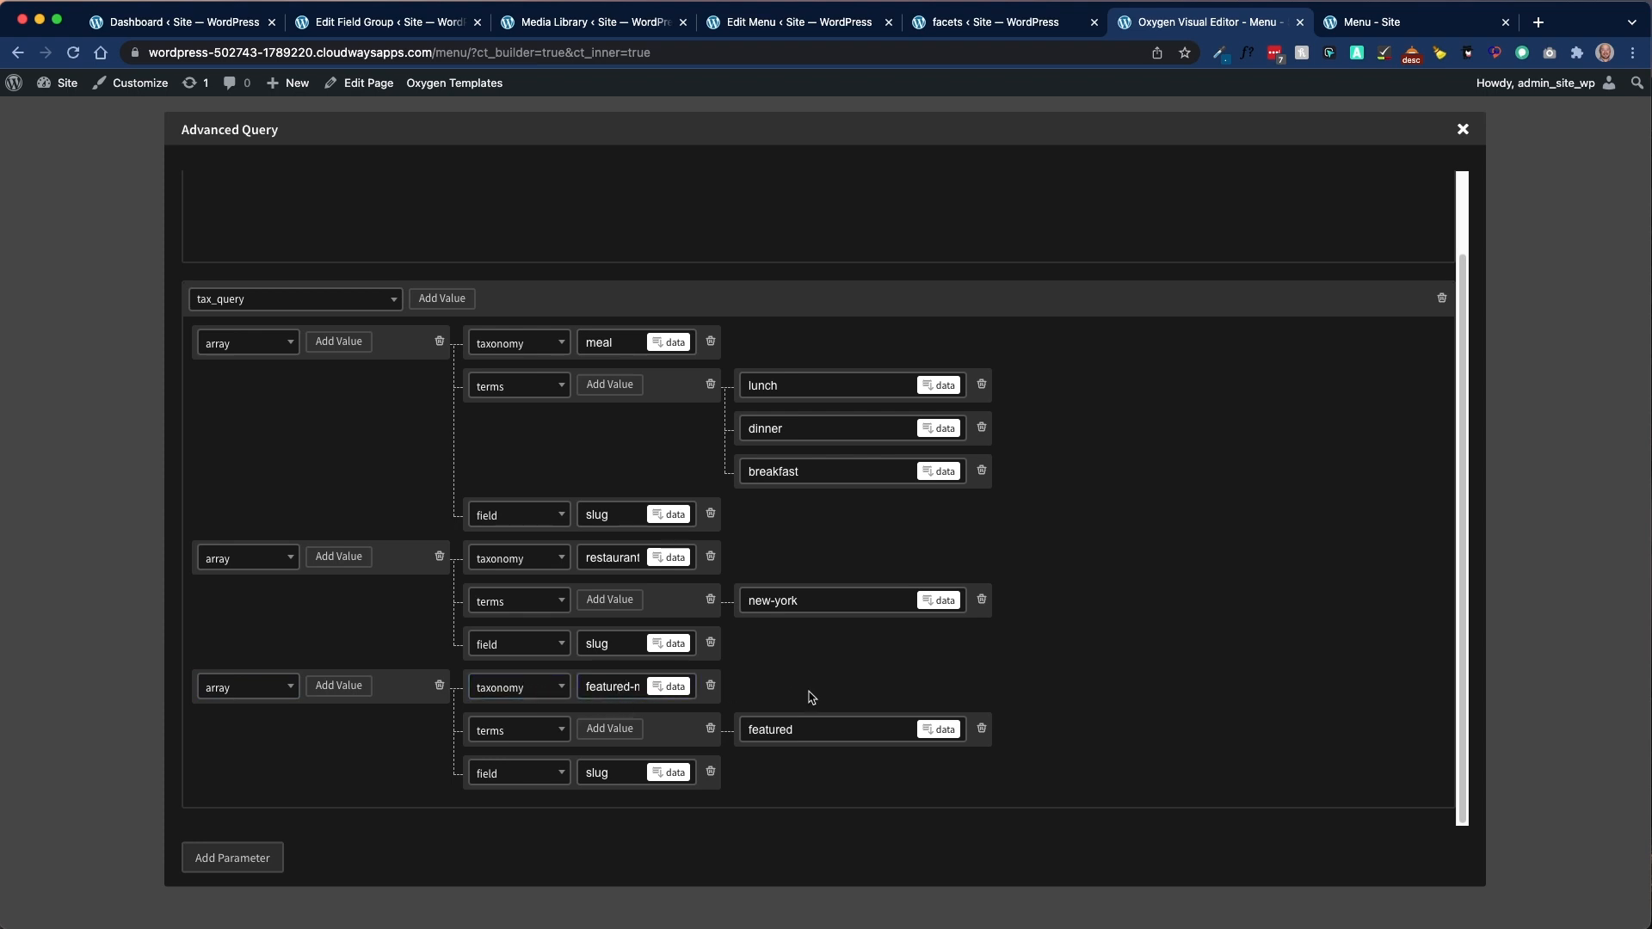
pyautogui.press('Right')
pyautogui.press('Right')
pyautogui.press('Right')
pyautogui.press('Left')
pyautogui.press('Left')
pyautogui.press('Left')
pyautogui.press('Left')
pyautogui.press('Left')
# Step: Review the query from post_type through the tax_query arrays, close it and apply the query parameters to the Featured Repeater
pyautogui.scroll(3, 693, 421)
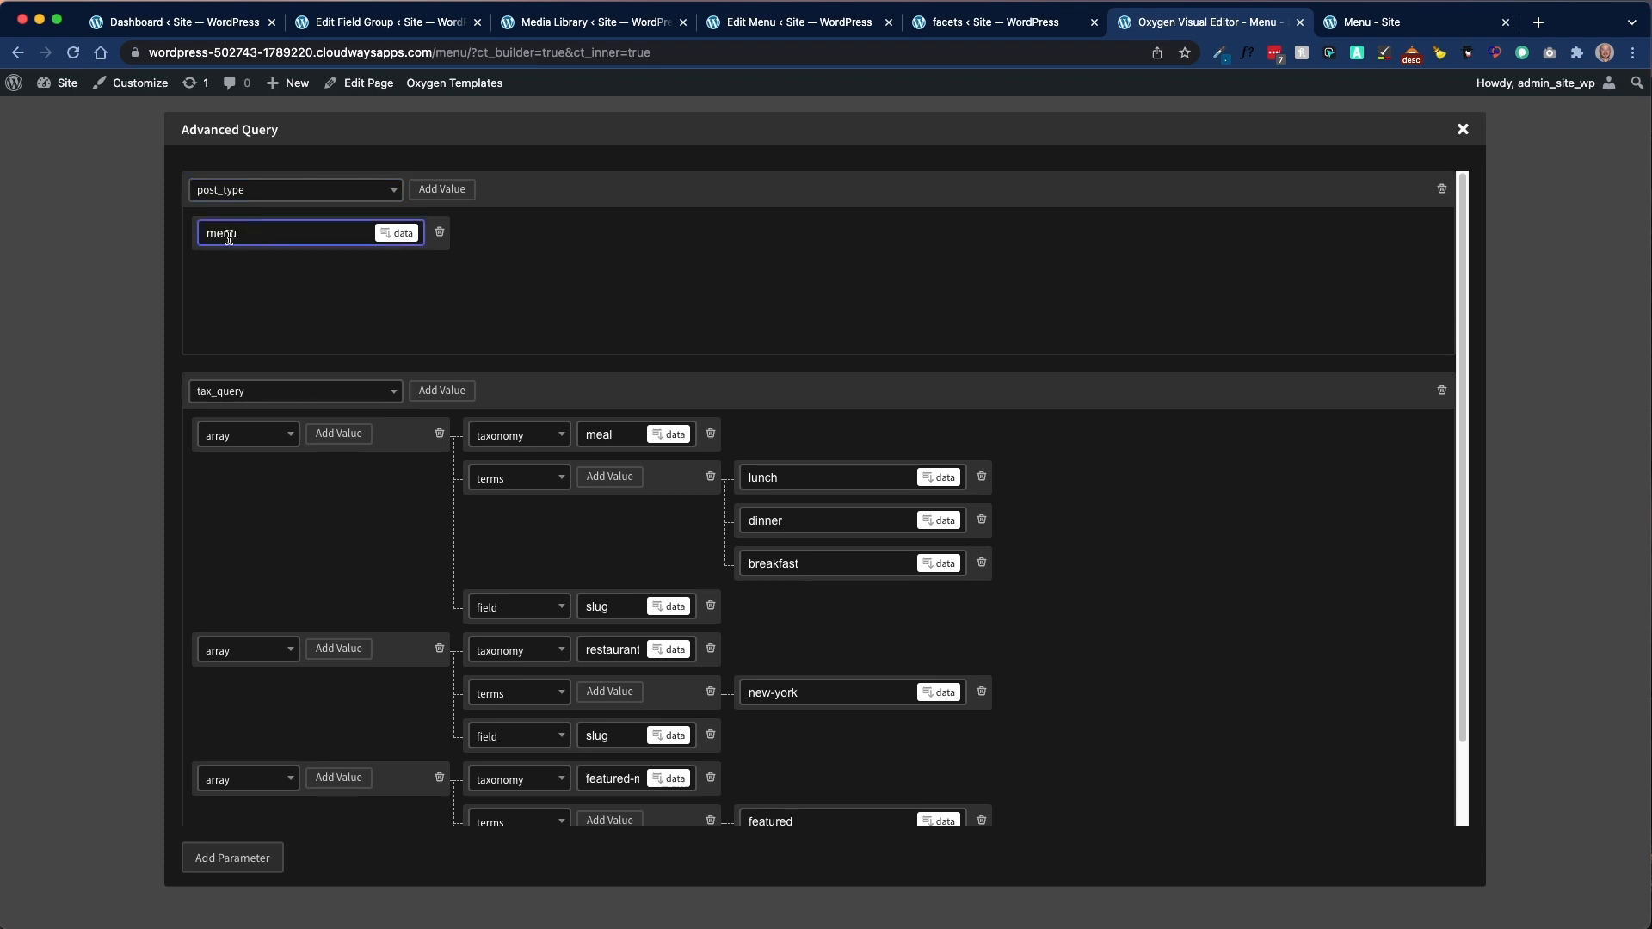
pyautogui.scroll(-3, 324, 387)
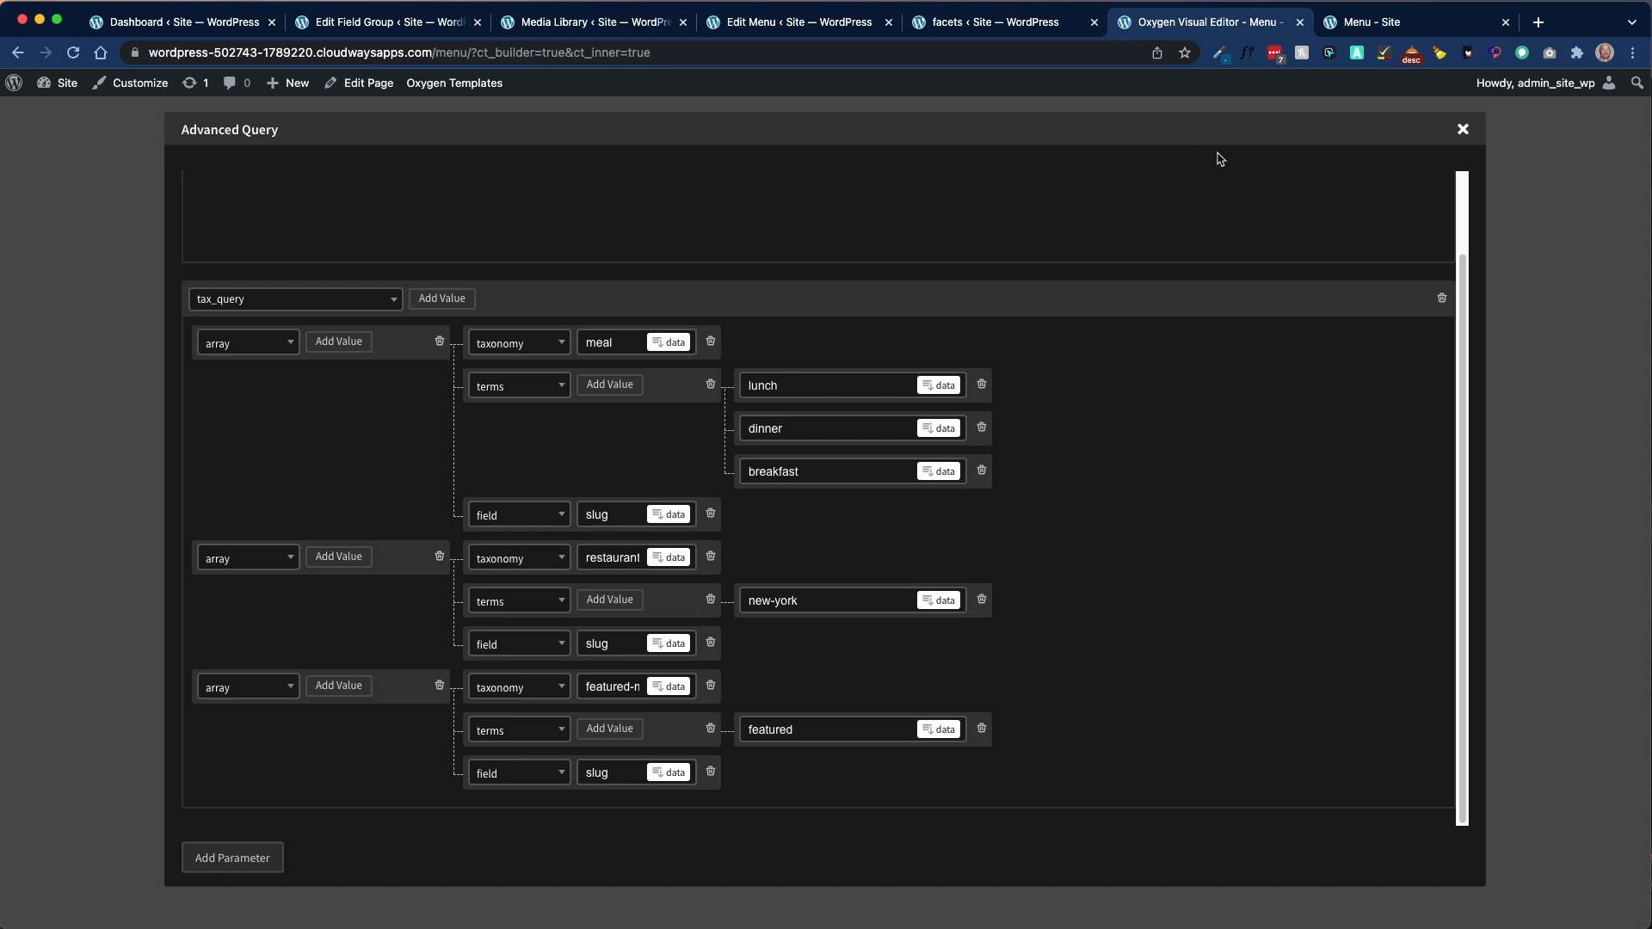
pyautogui.click(1461, 132)
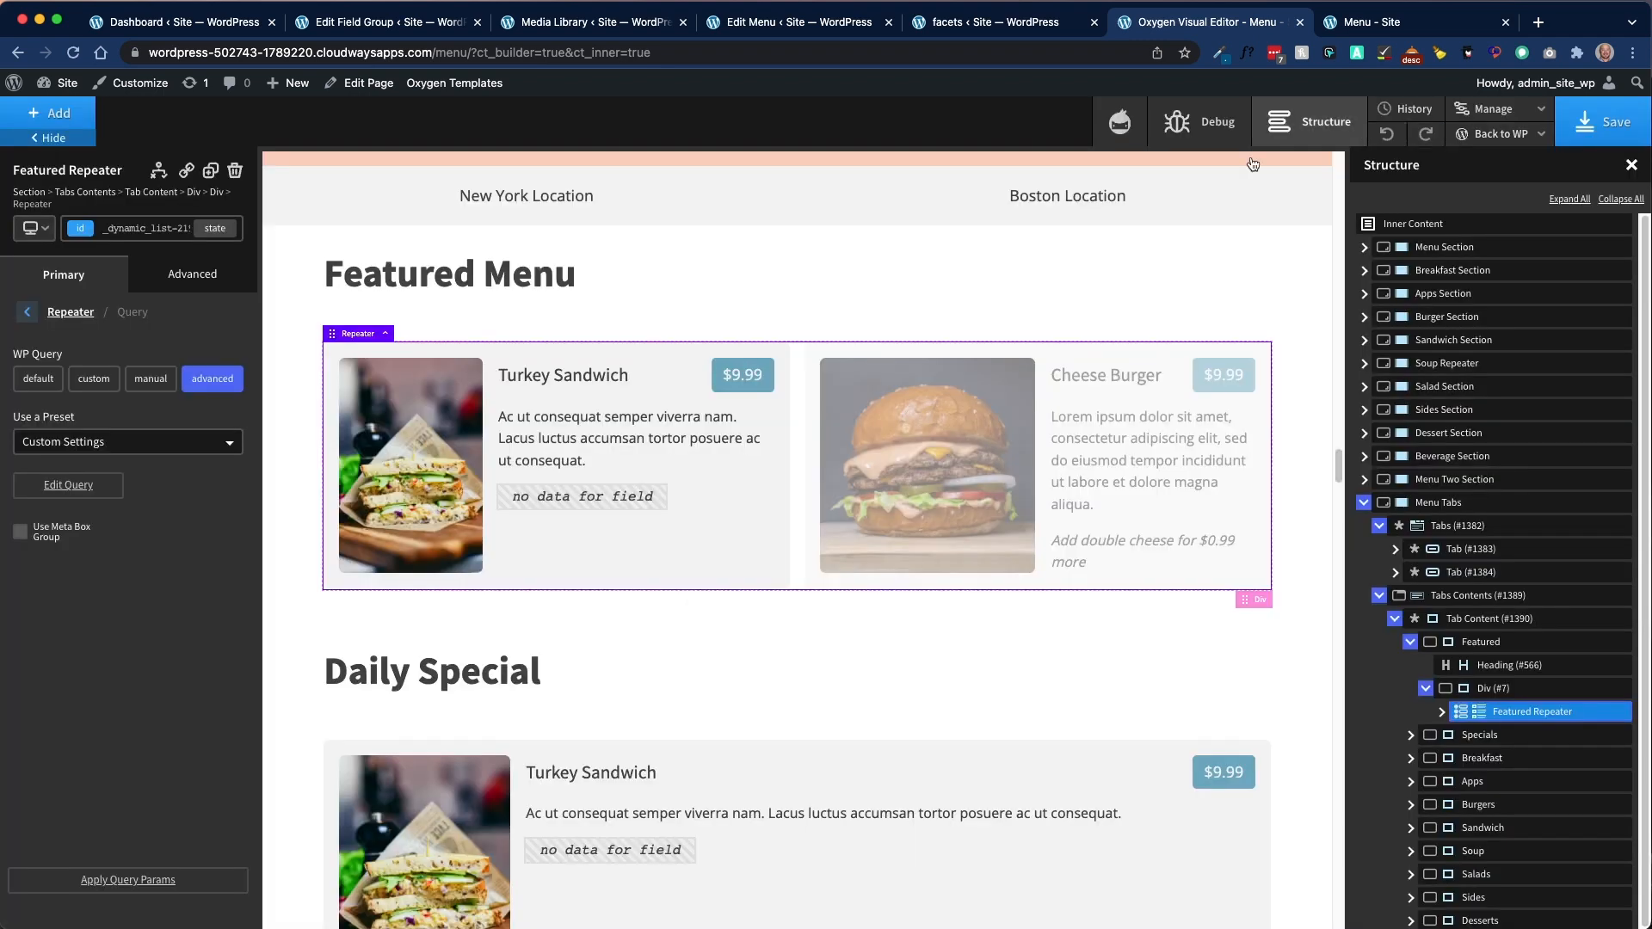
pyautogui.click(123, 881)
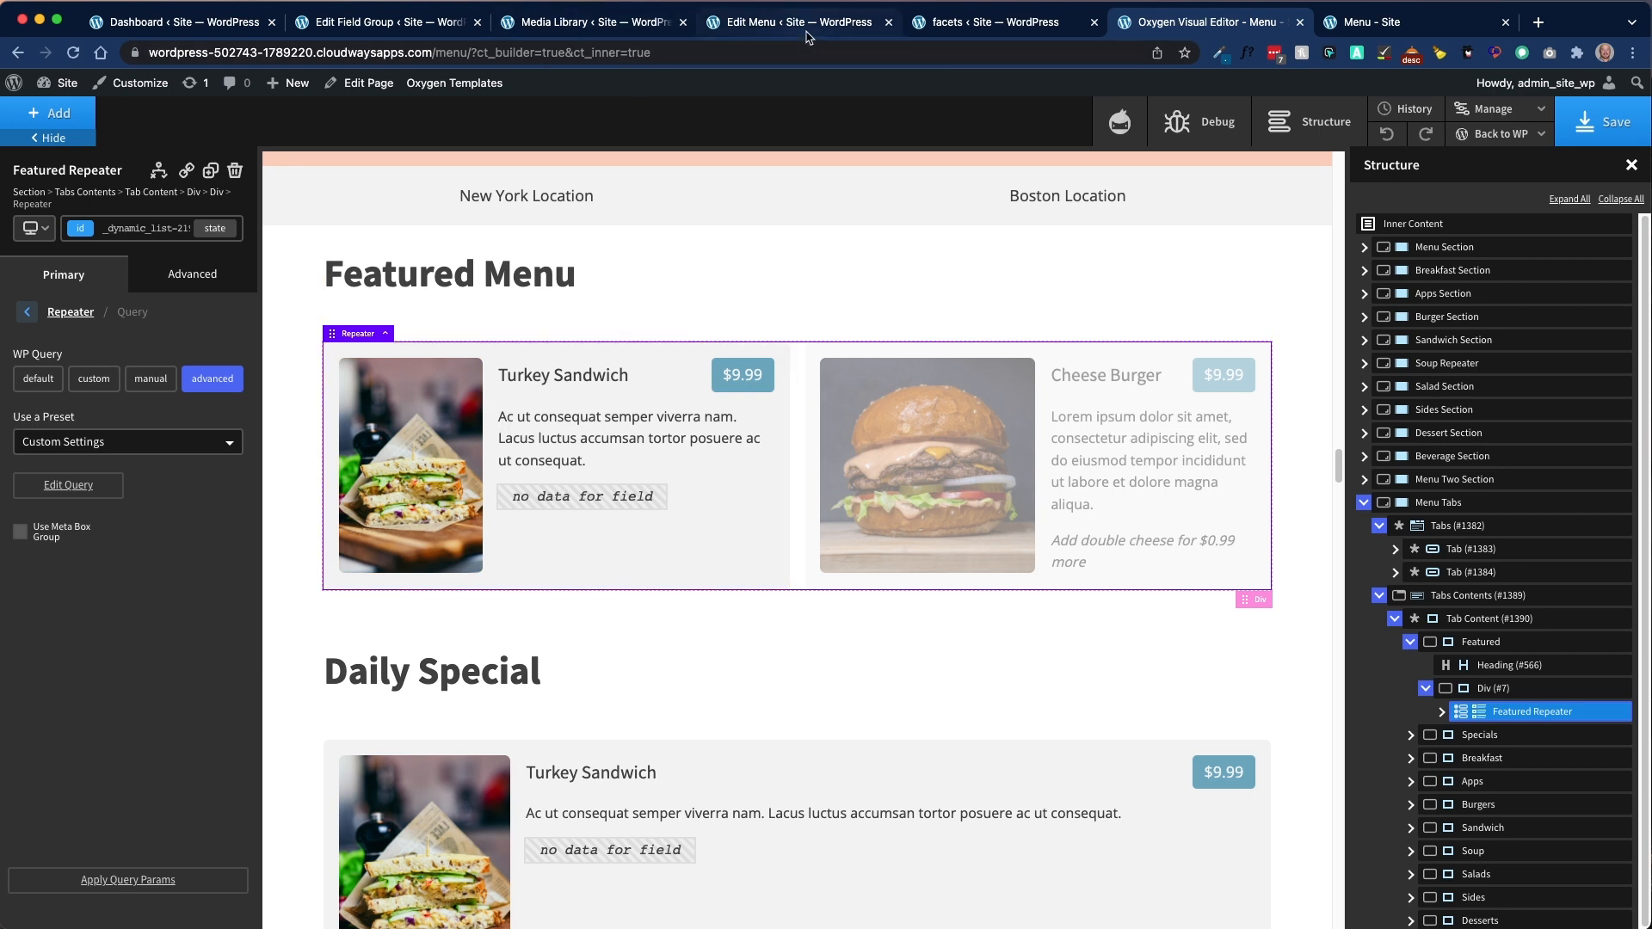
# Step: Switch to the WordPress menu entries, open Double Bacon Burger and check its Daily Special, Featured Menu, Meal and Restaurant terms
pyautogui.click(835, 22)
pyautogui.click(32, 261)
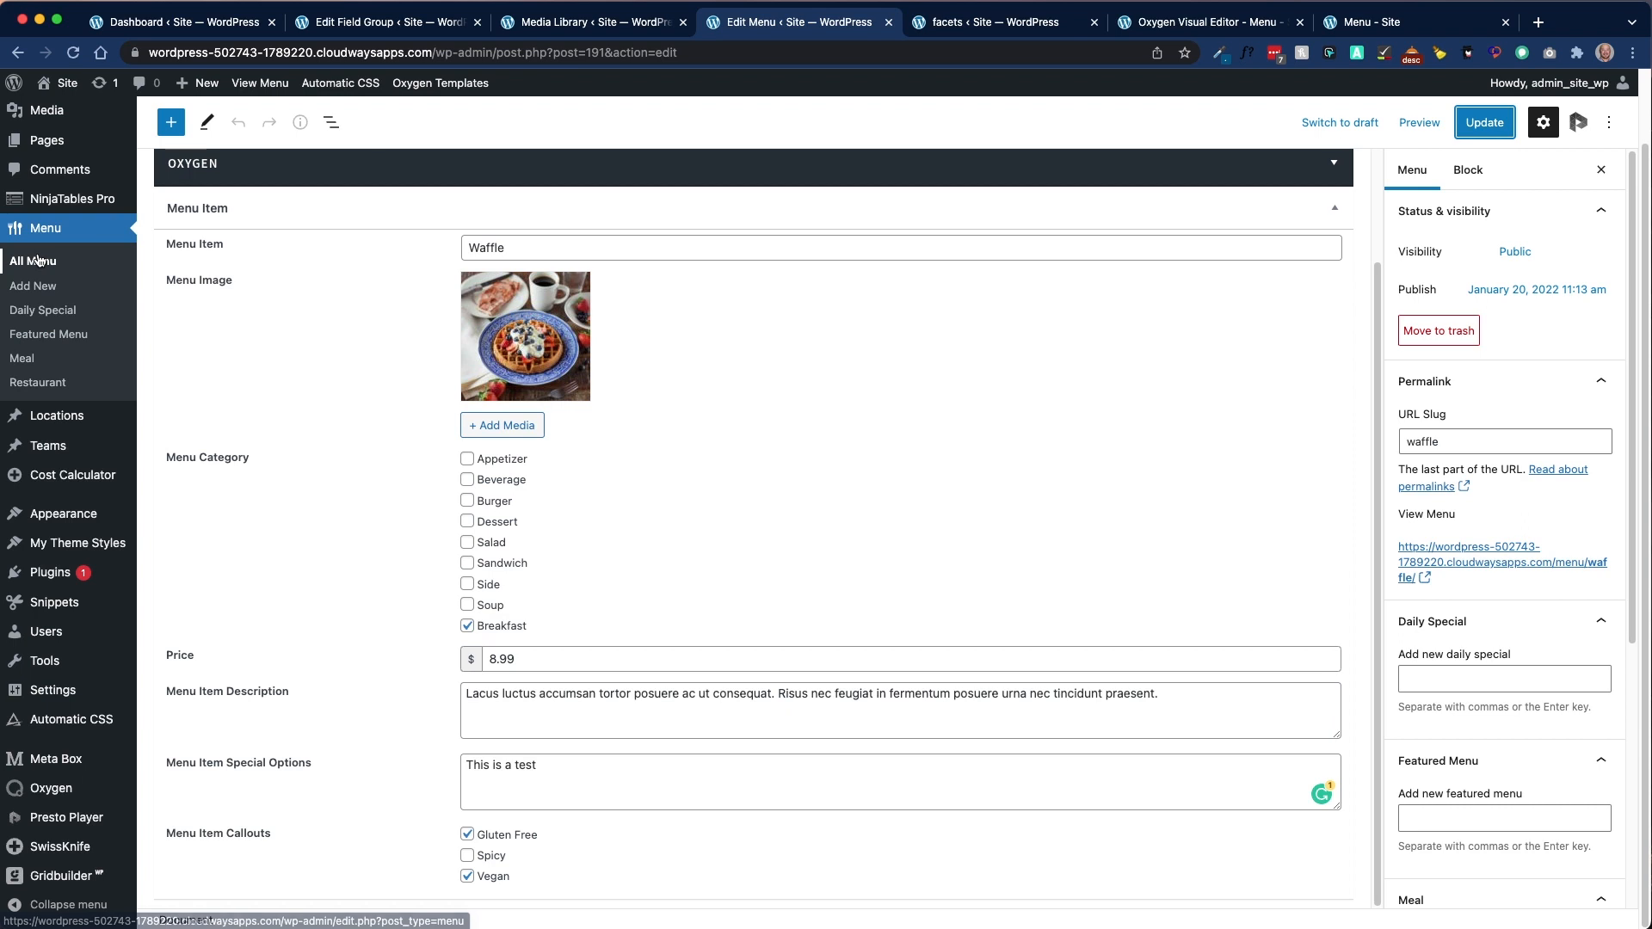
pyautogui.scroll(-5, 643, 437)
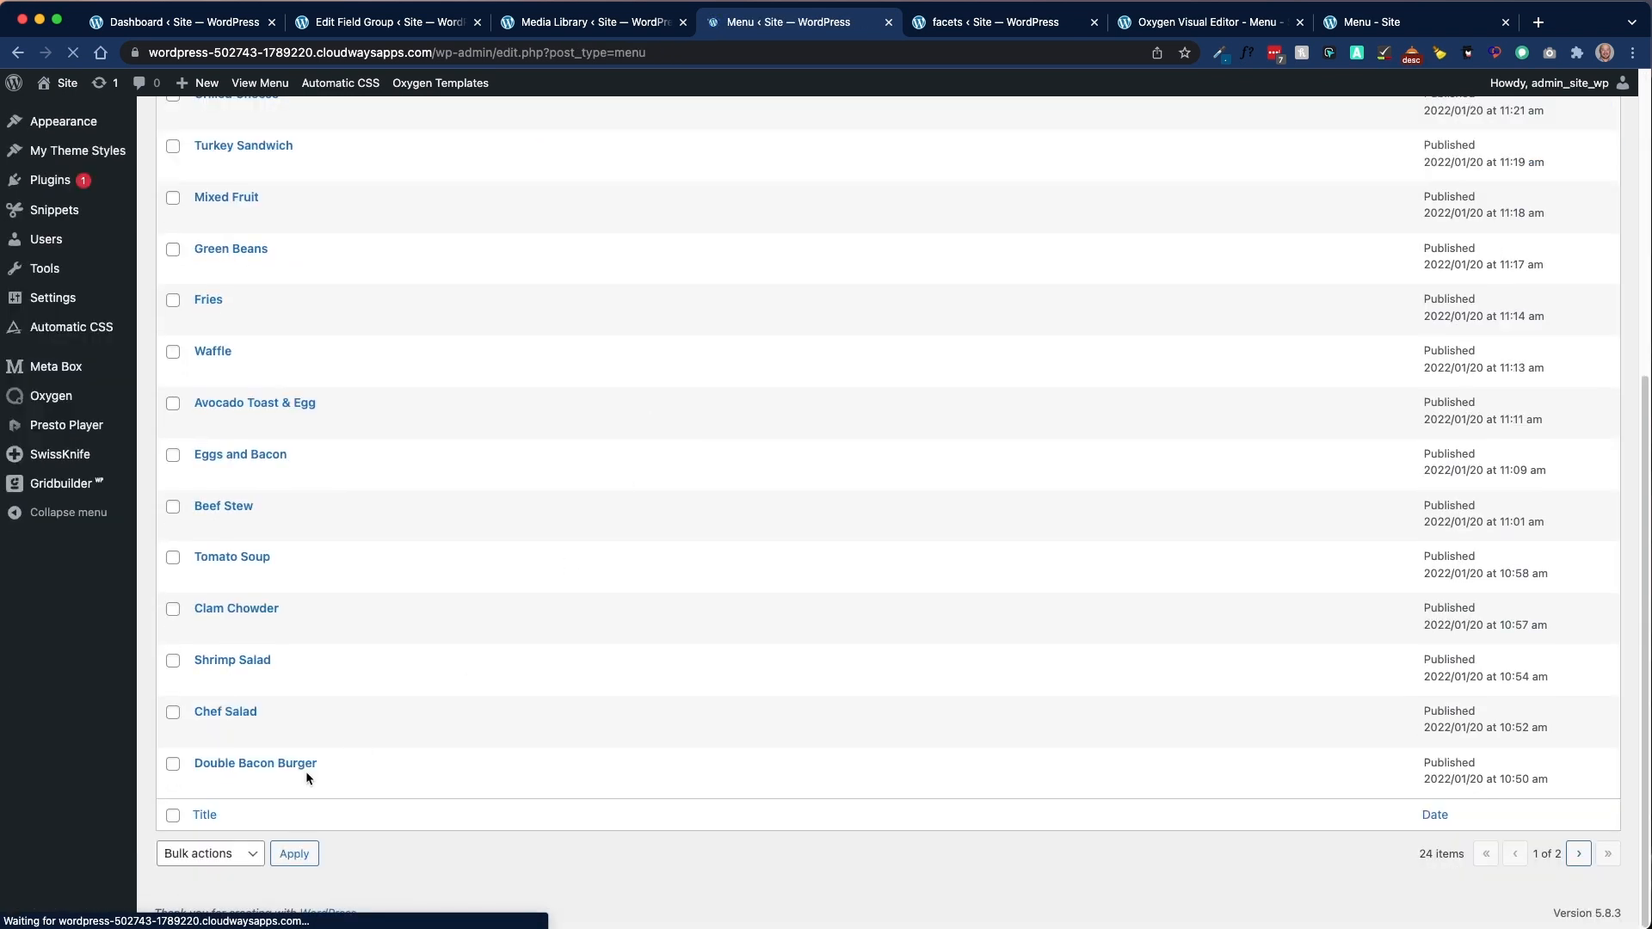
pyautogui.click(287, 765)
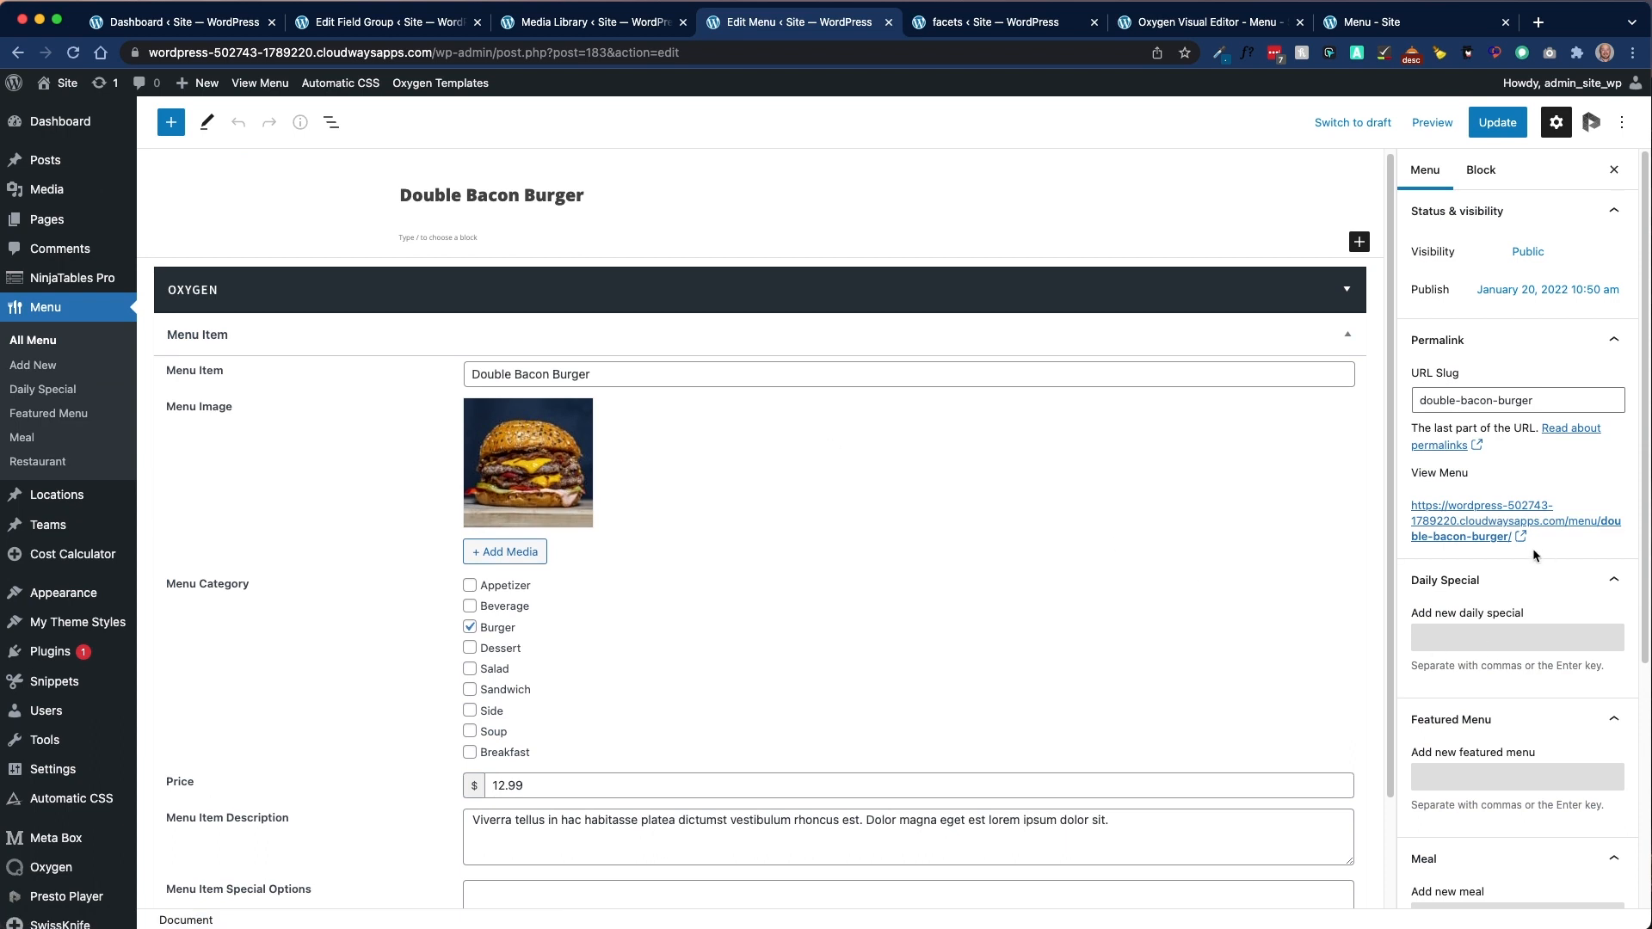
pyautogui.scroll(-3, 1493, 674)
pyautogui.scroll(-5, 1542, 611)
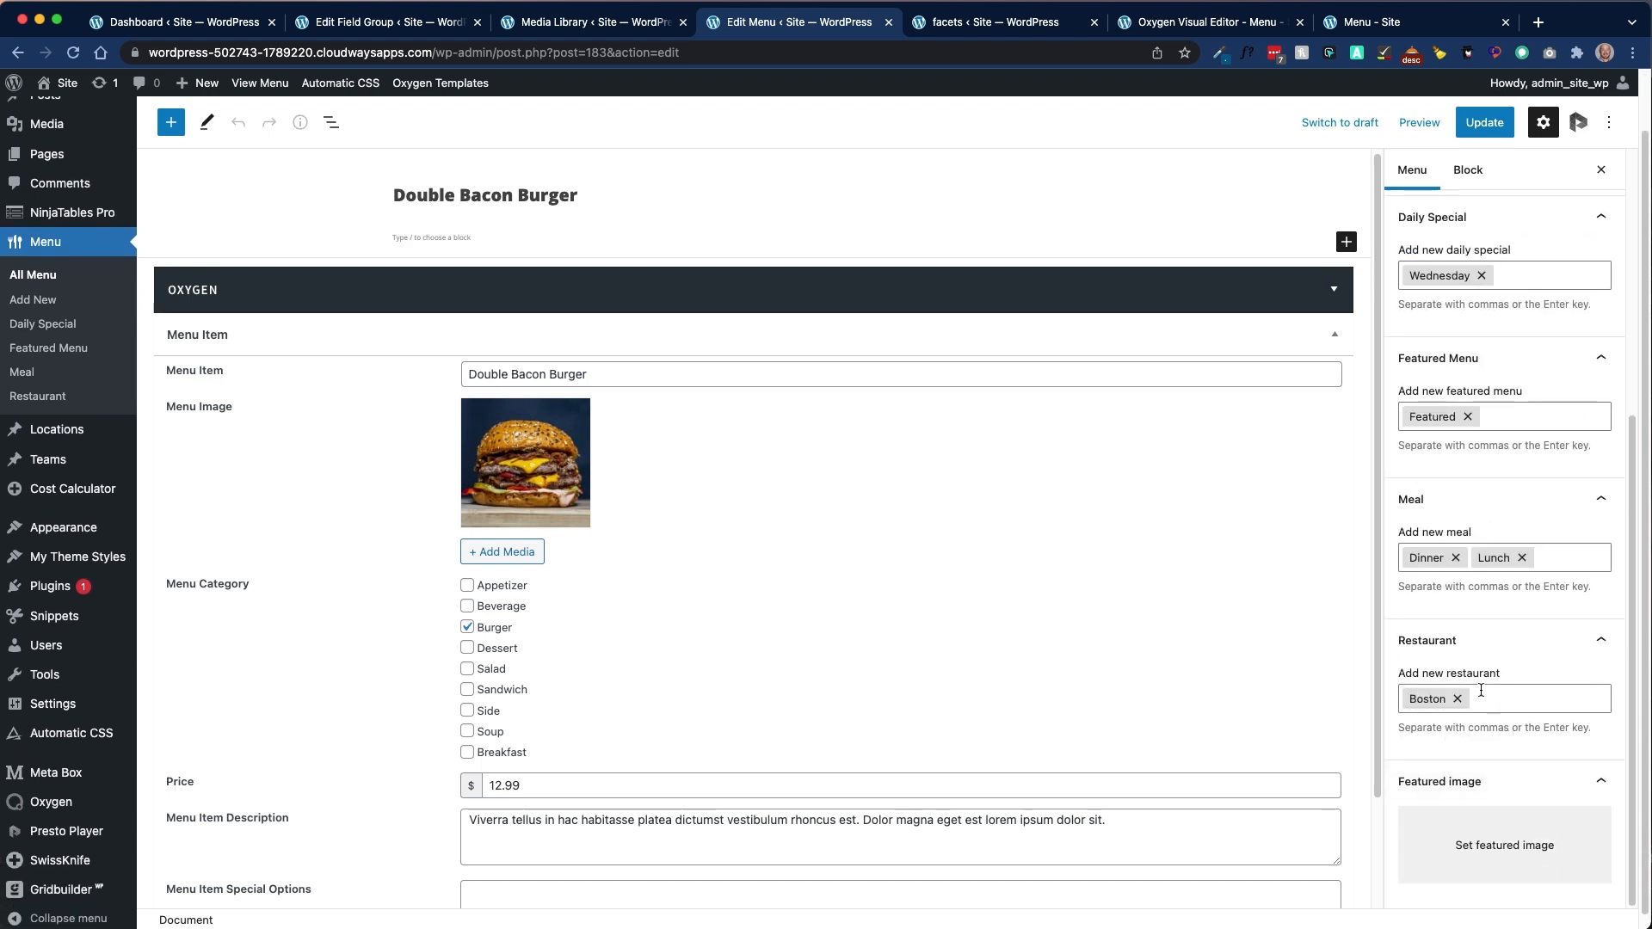
# Step: Return to the full list of menu items and open the Cheese Burger entry from its second page
pyautogui.click(40, 273)
pyautogui.scroll(-10, 384, 673)
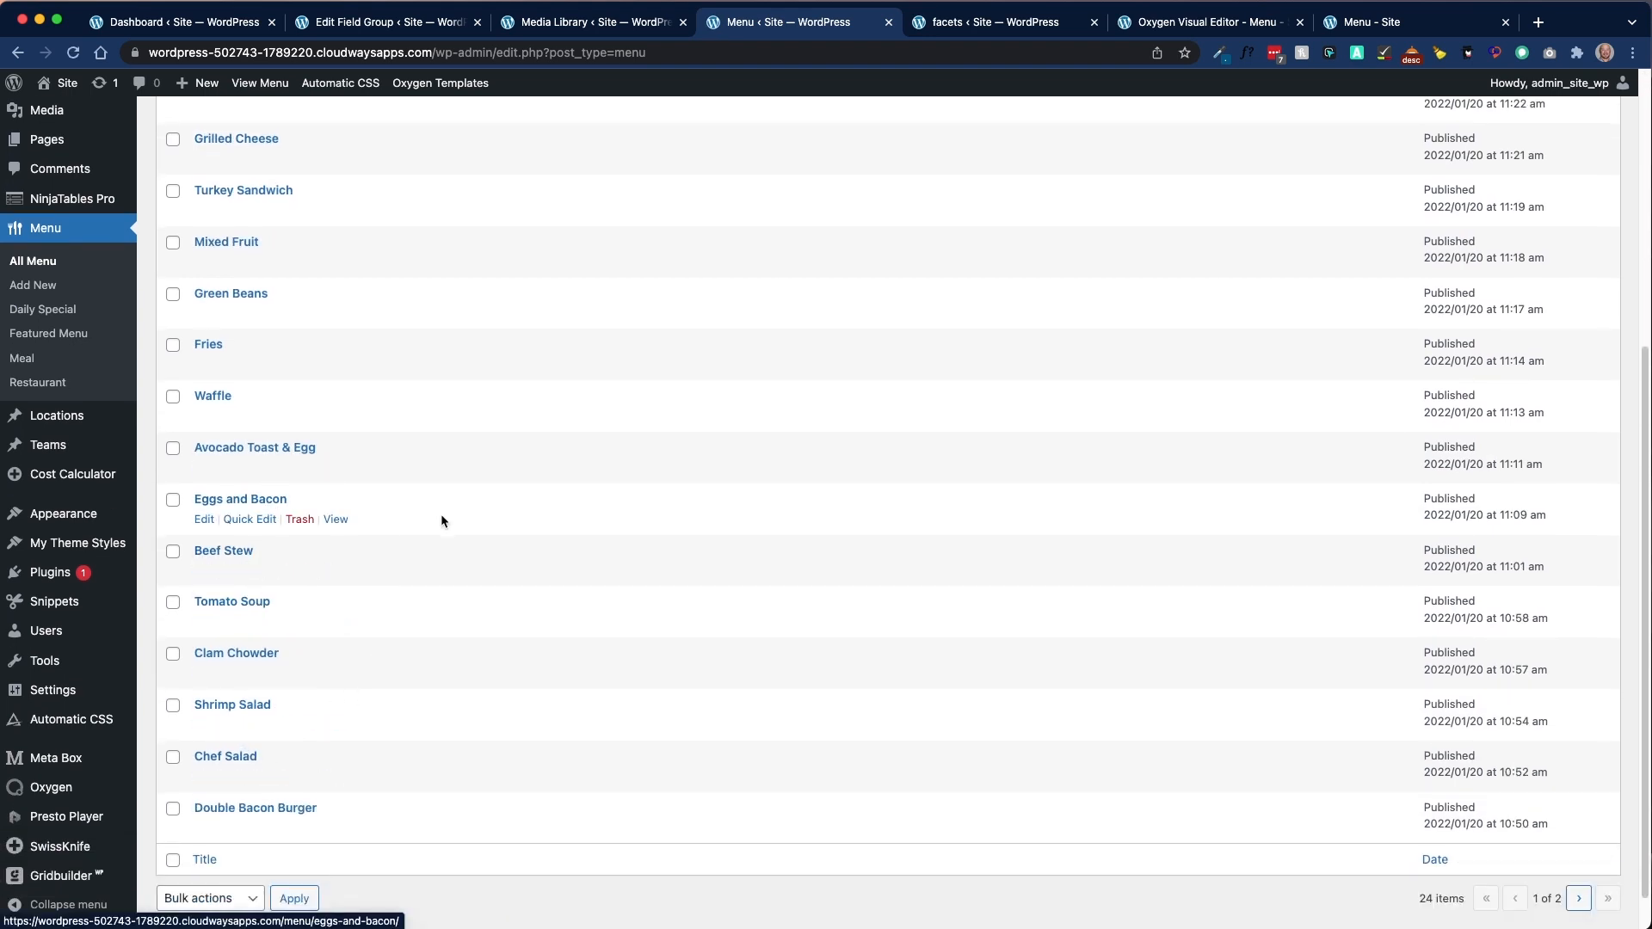
pyautogui.scroll(9, 427, 553)
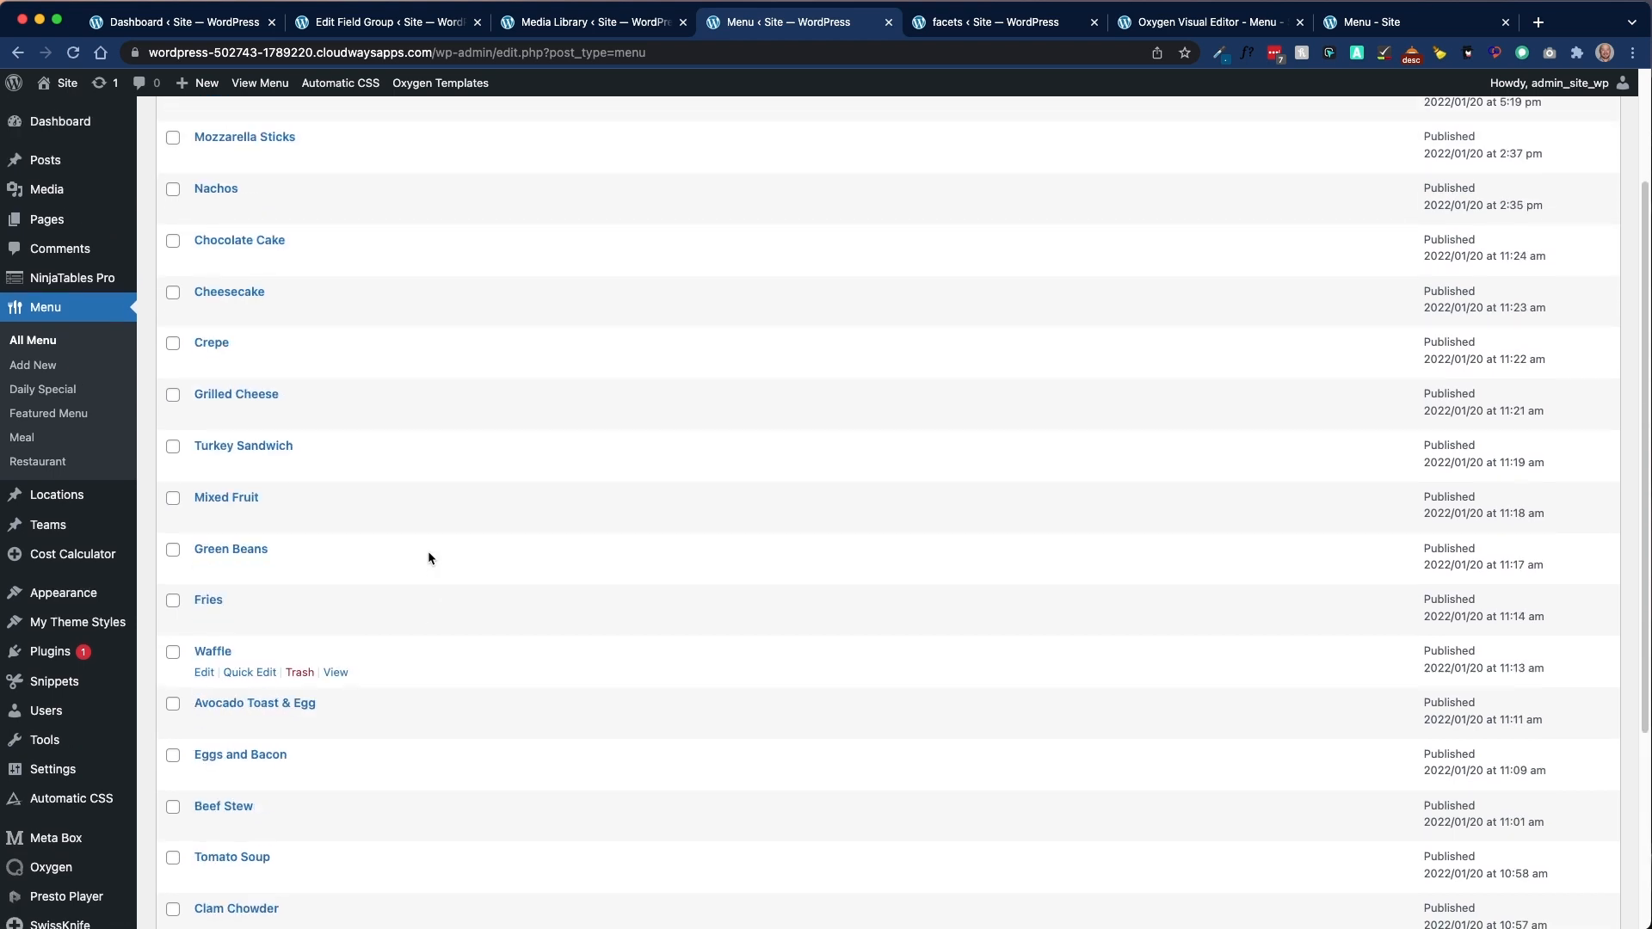
pyautogui.scroll(-2, 429, 557)
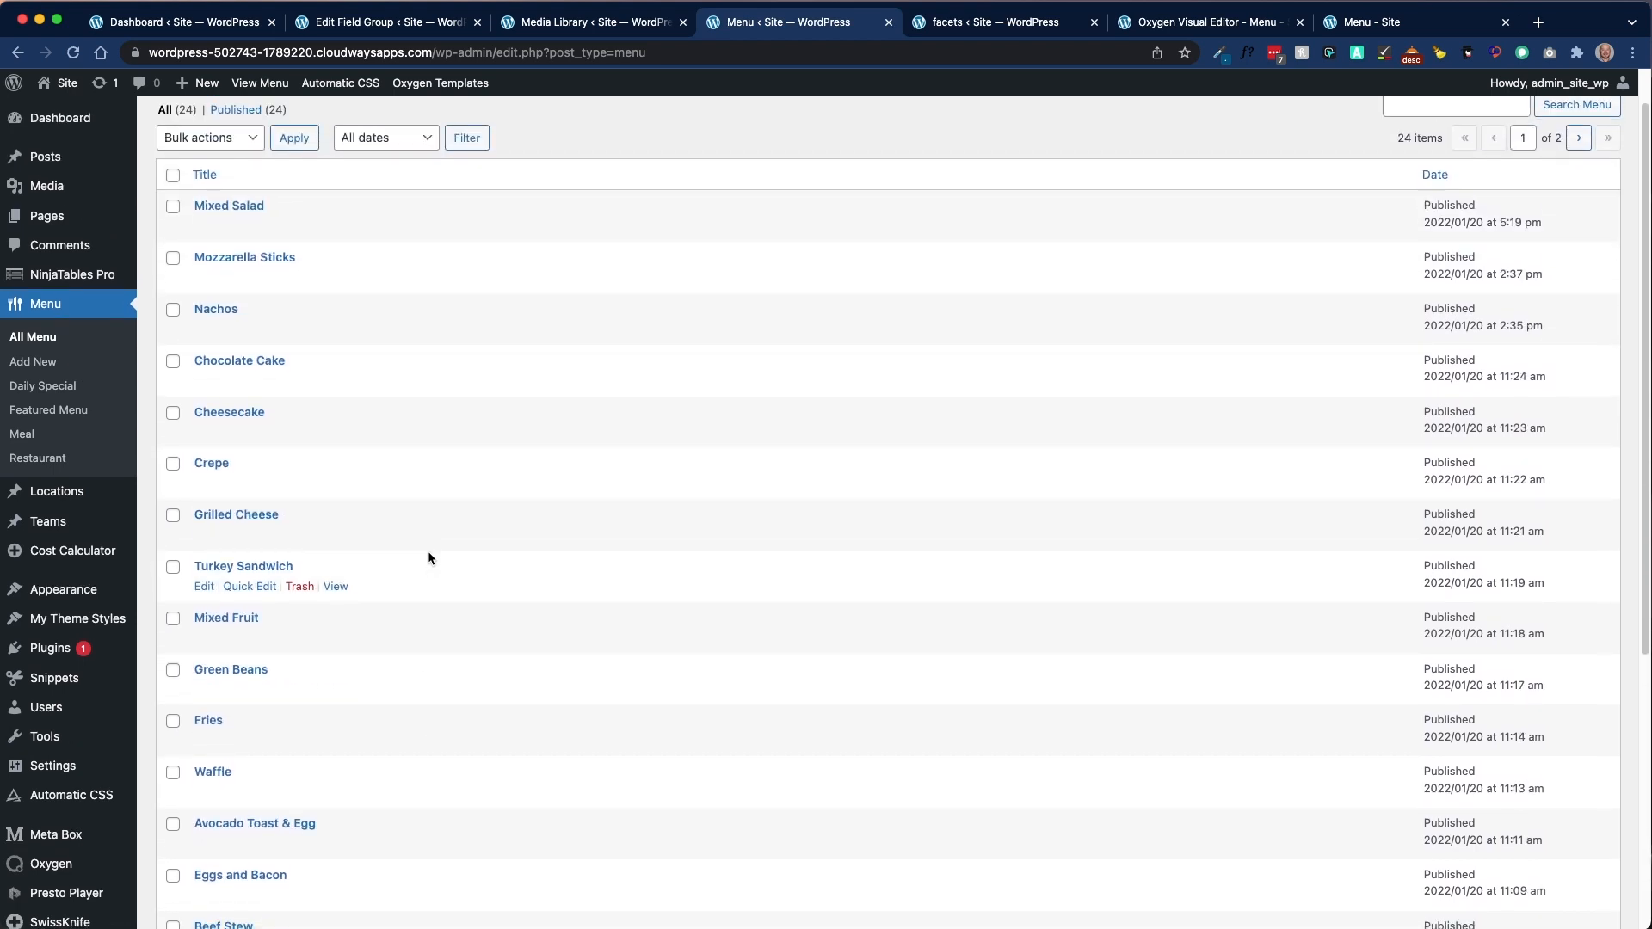
pyautogui.scroll(-6, 428, 557)
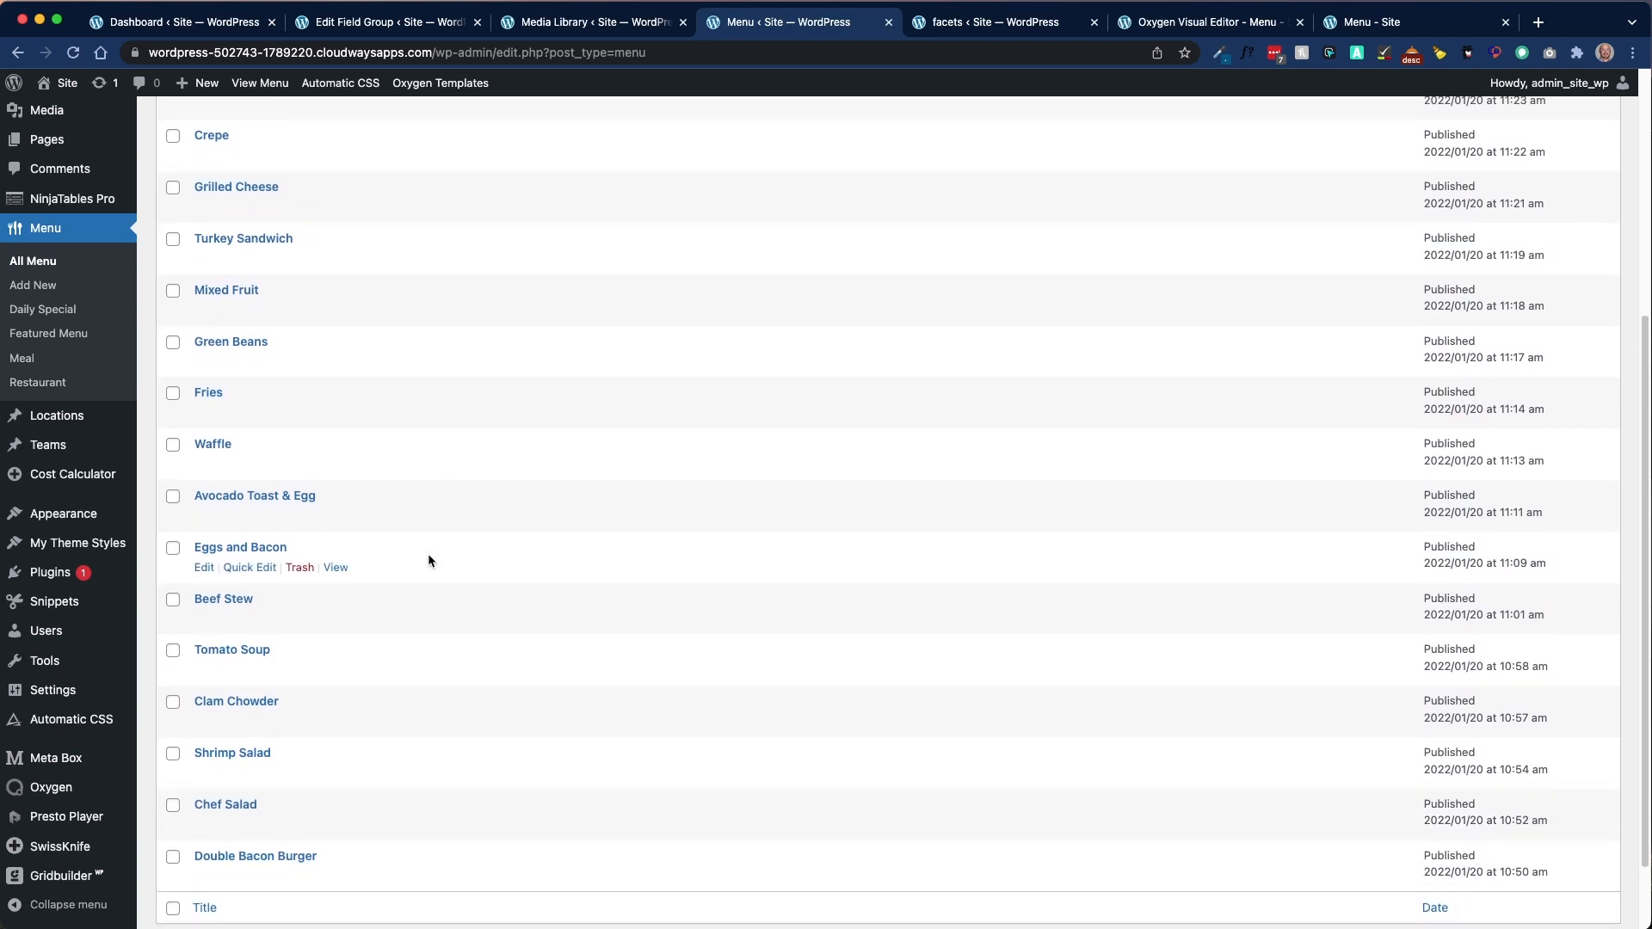
pyautogui.scroll(-2, 428, 561)
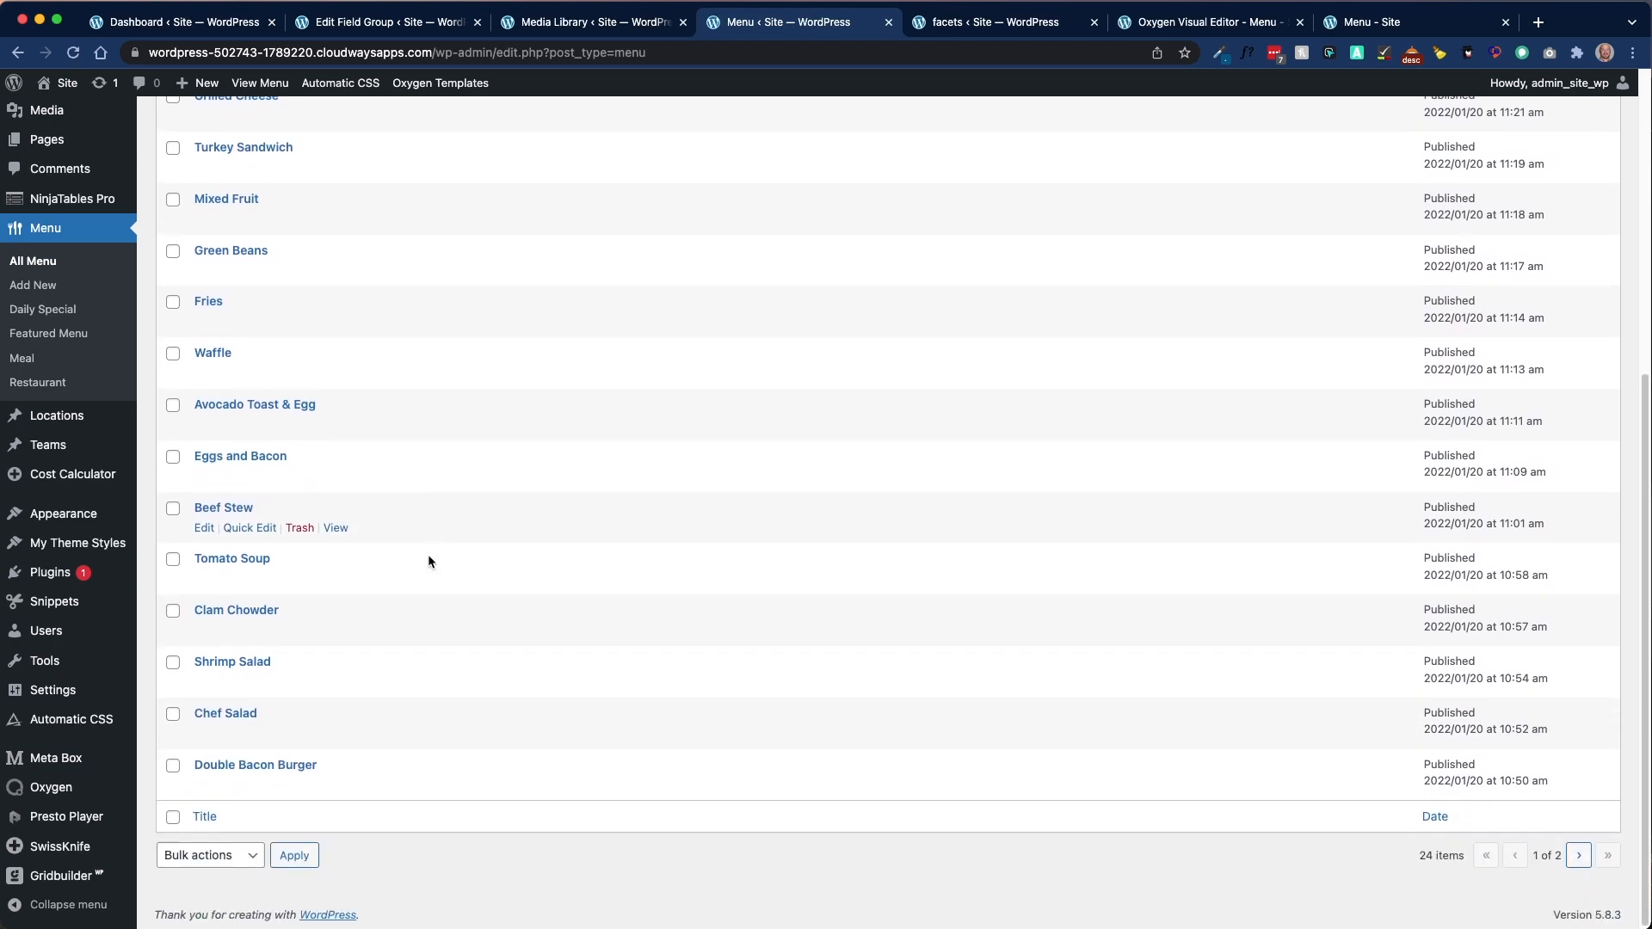
pyautogui.click(1579, 854)
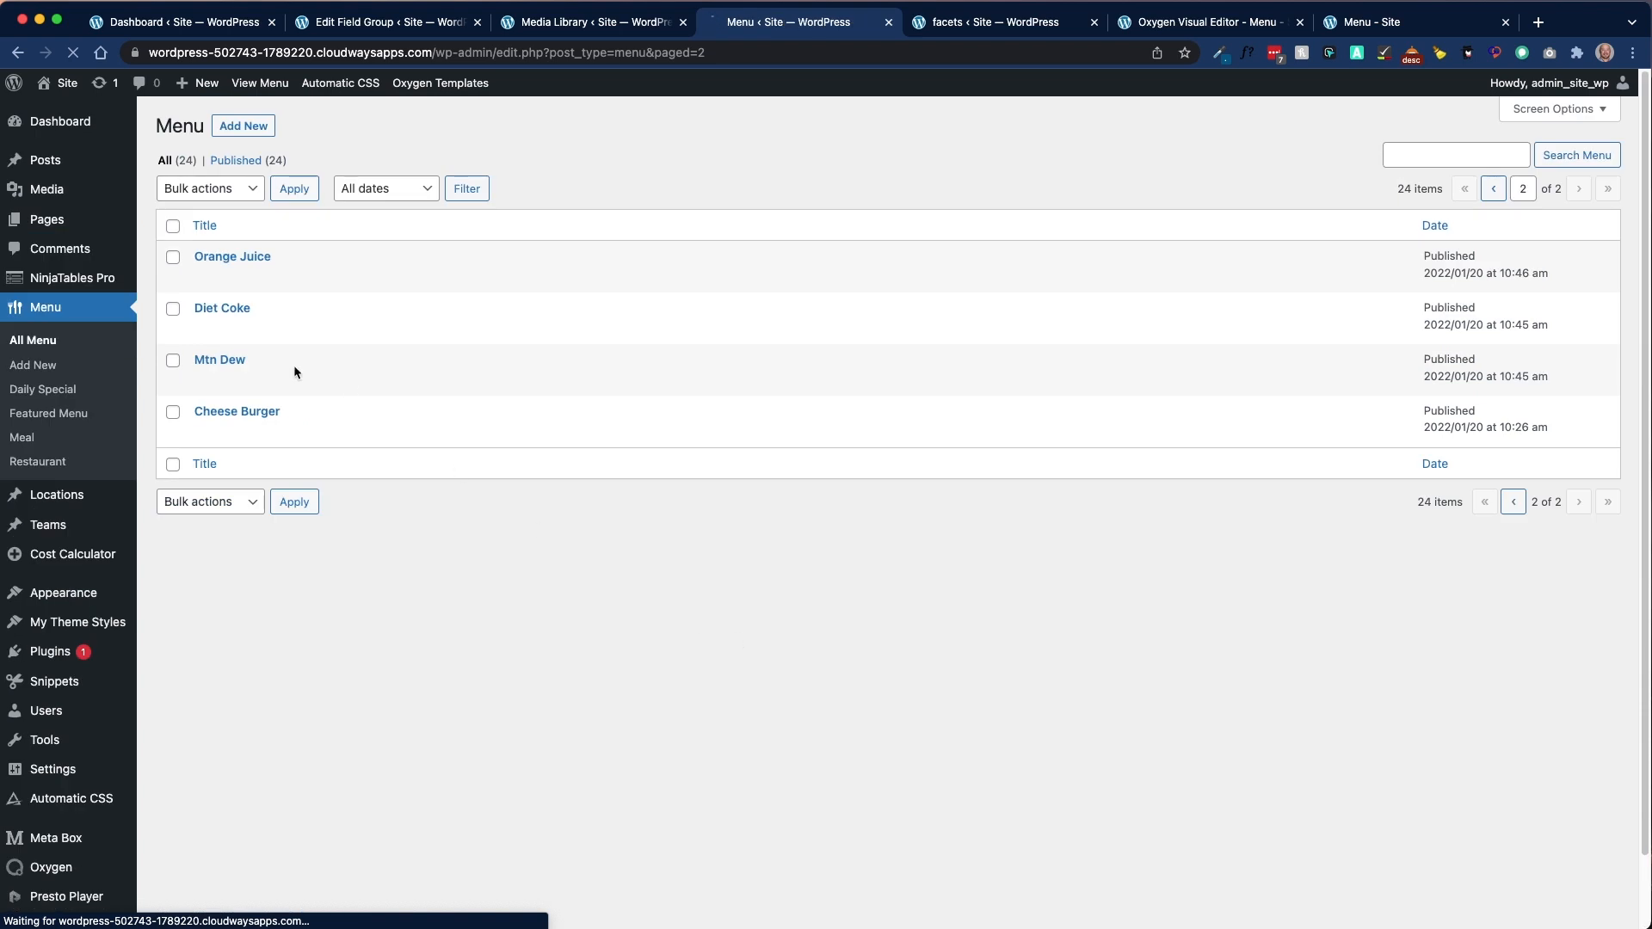
pyautogui.click(257, 413)
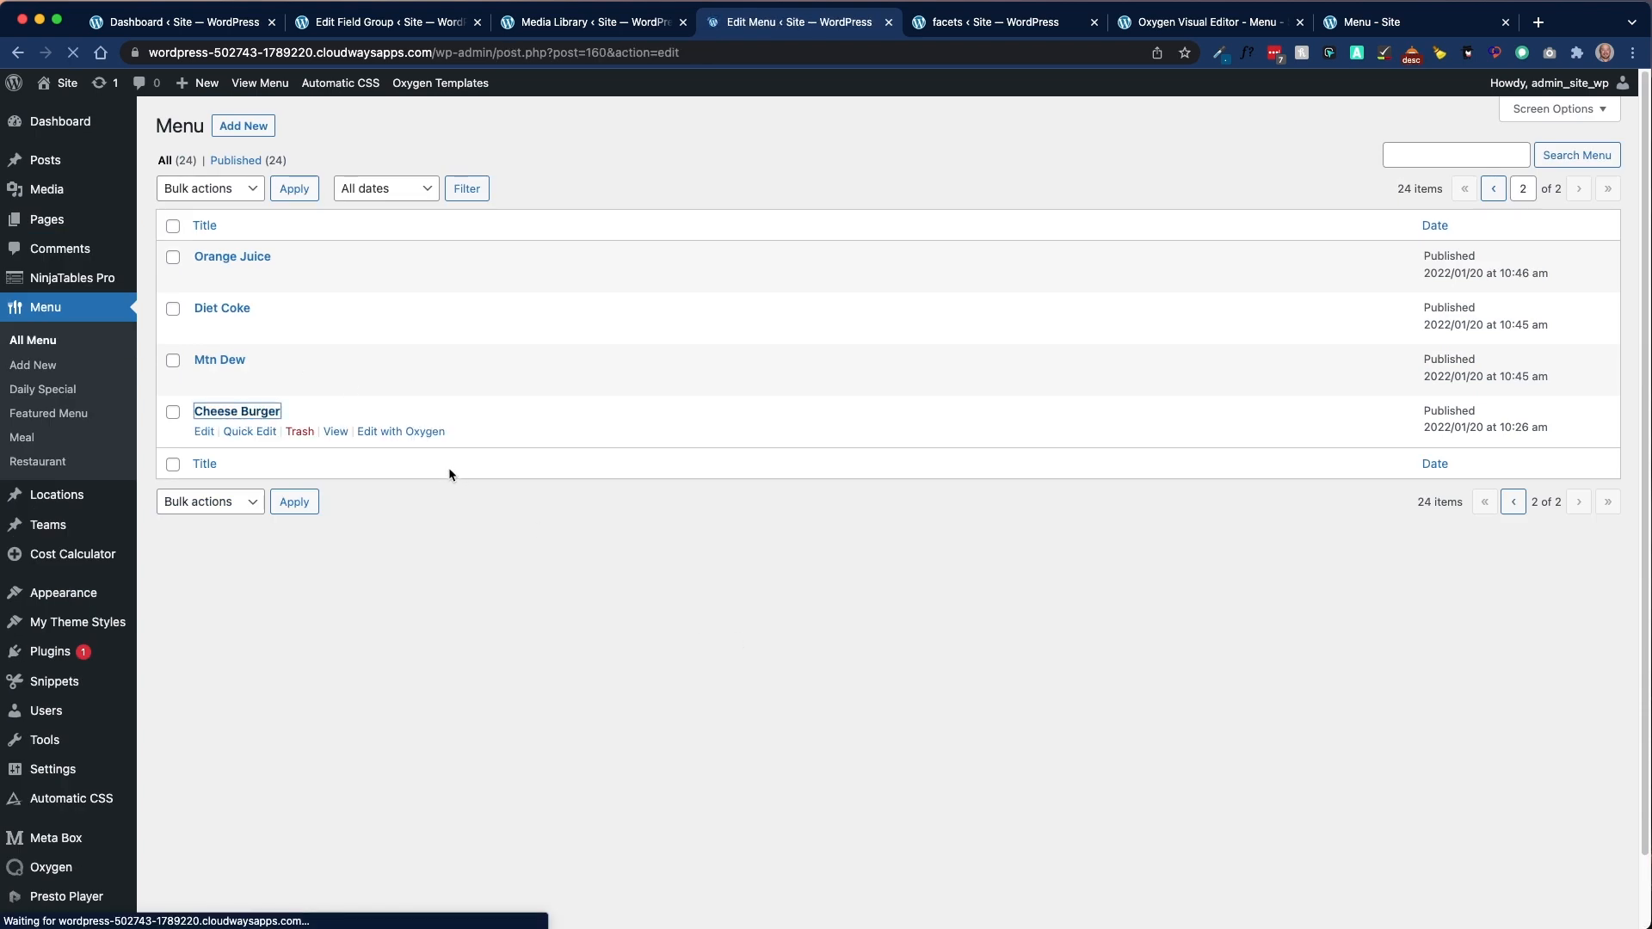
# Step: Check the Daily Special, Featured Menu, Meal and Restaurant terms assigned to the Cheese Burger
pyautogui.scroll(-3, 1328, 555)
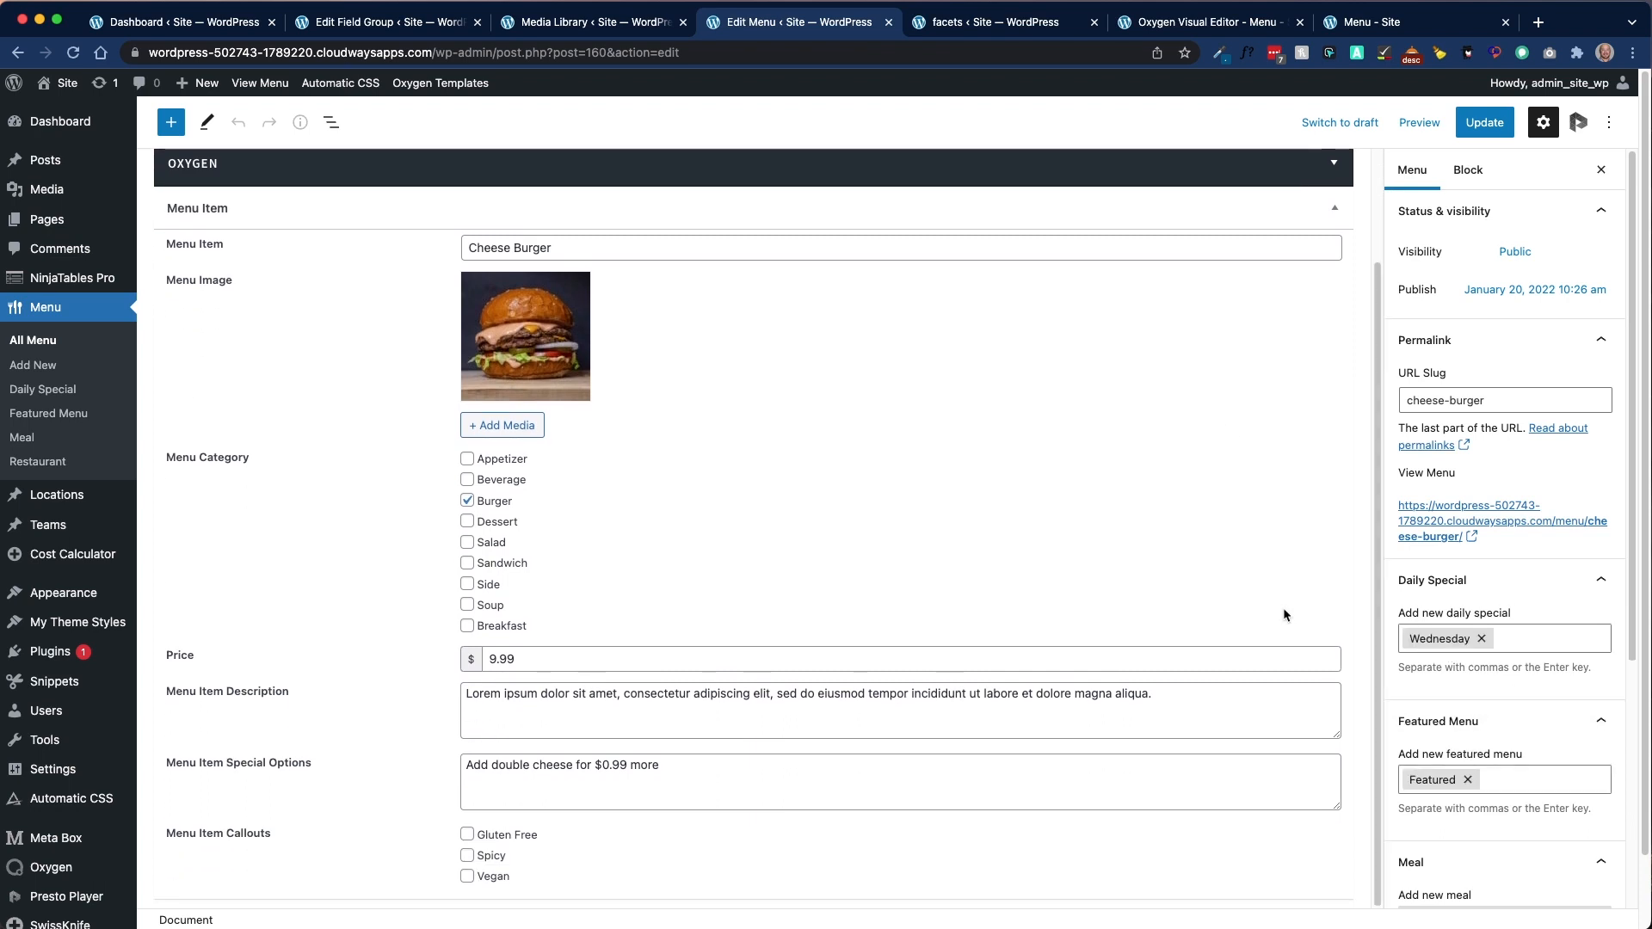
pyautogui.scroll(-3, 1493, 659)
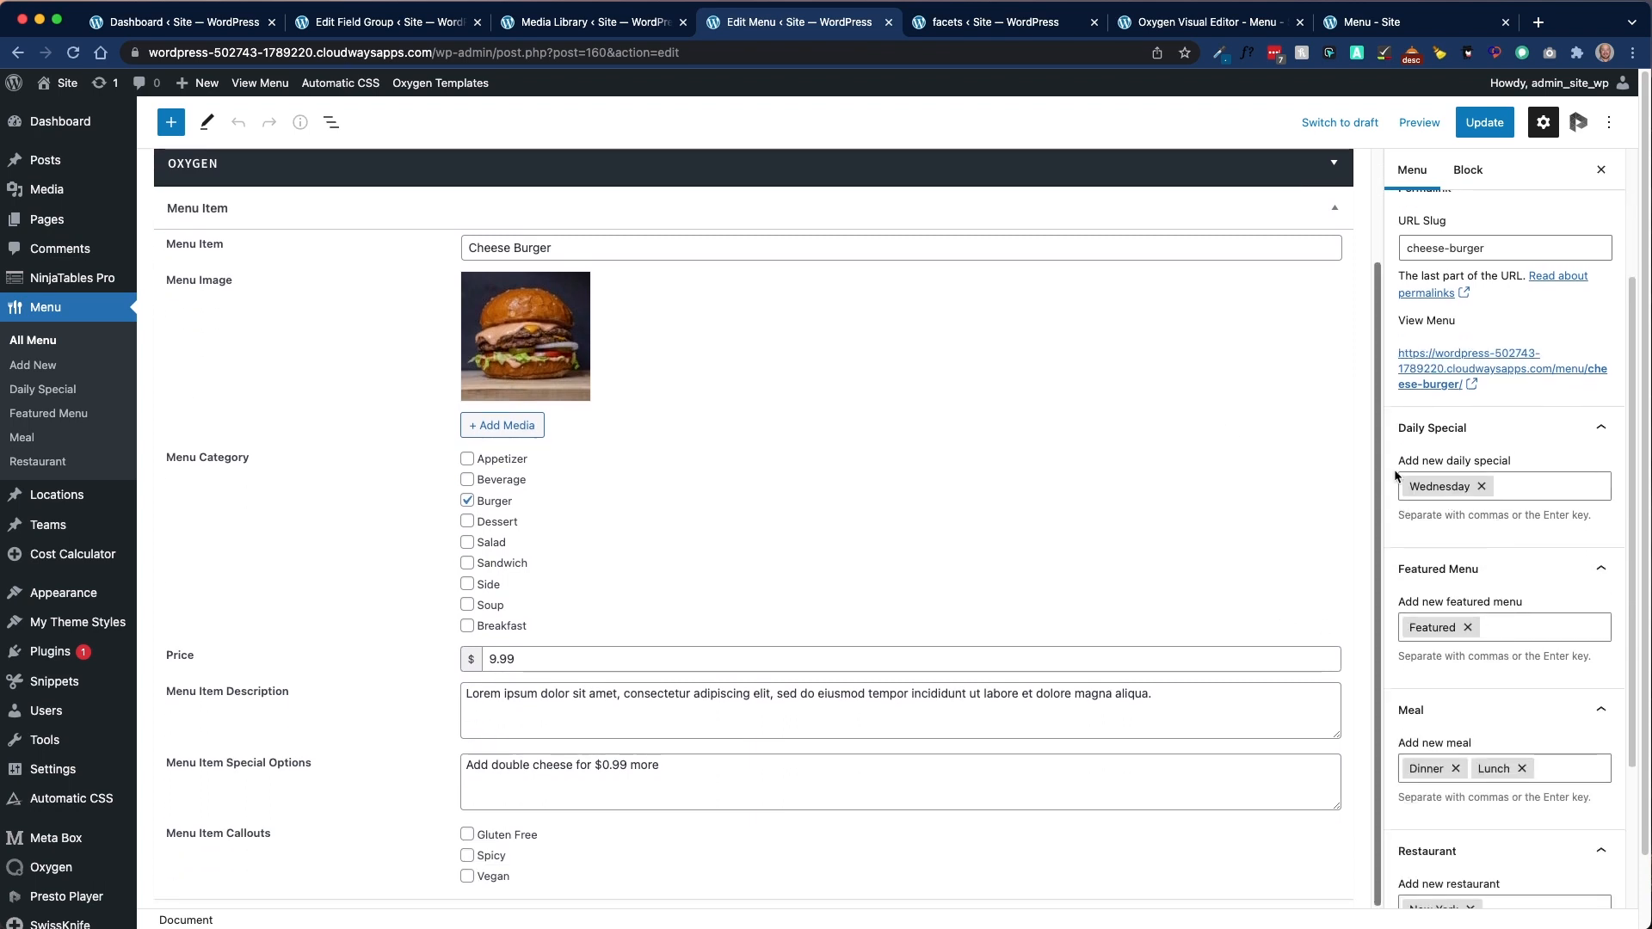
pyautogui.scroll(-1, 1426, 655)
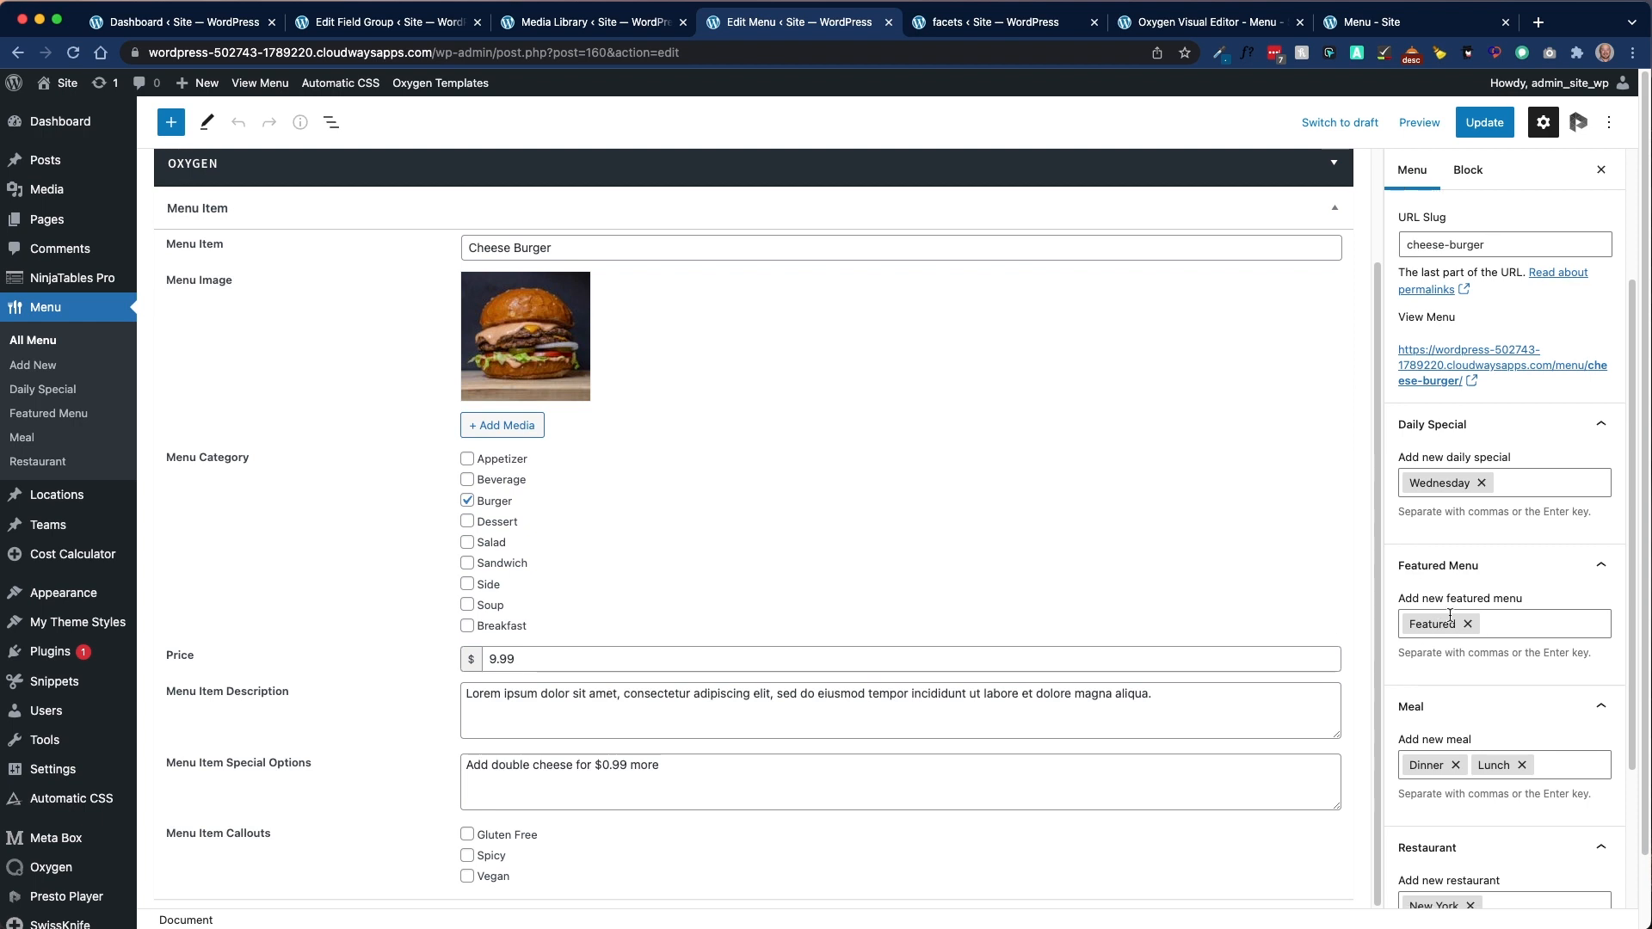
pyautogui.scroll(-3, 1468, 635)
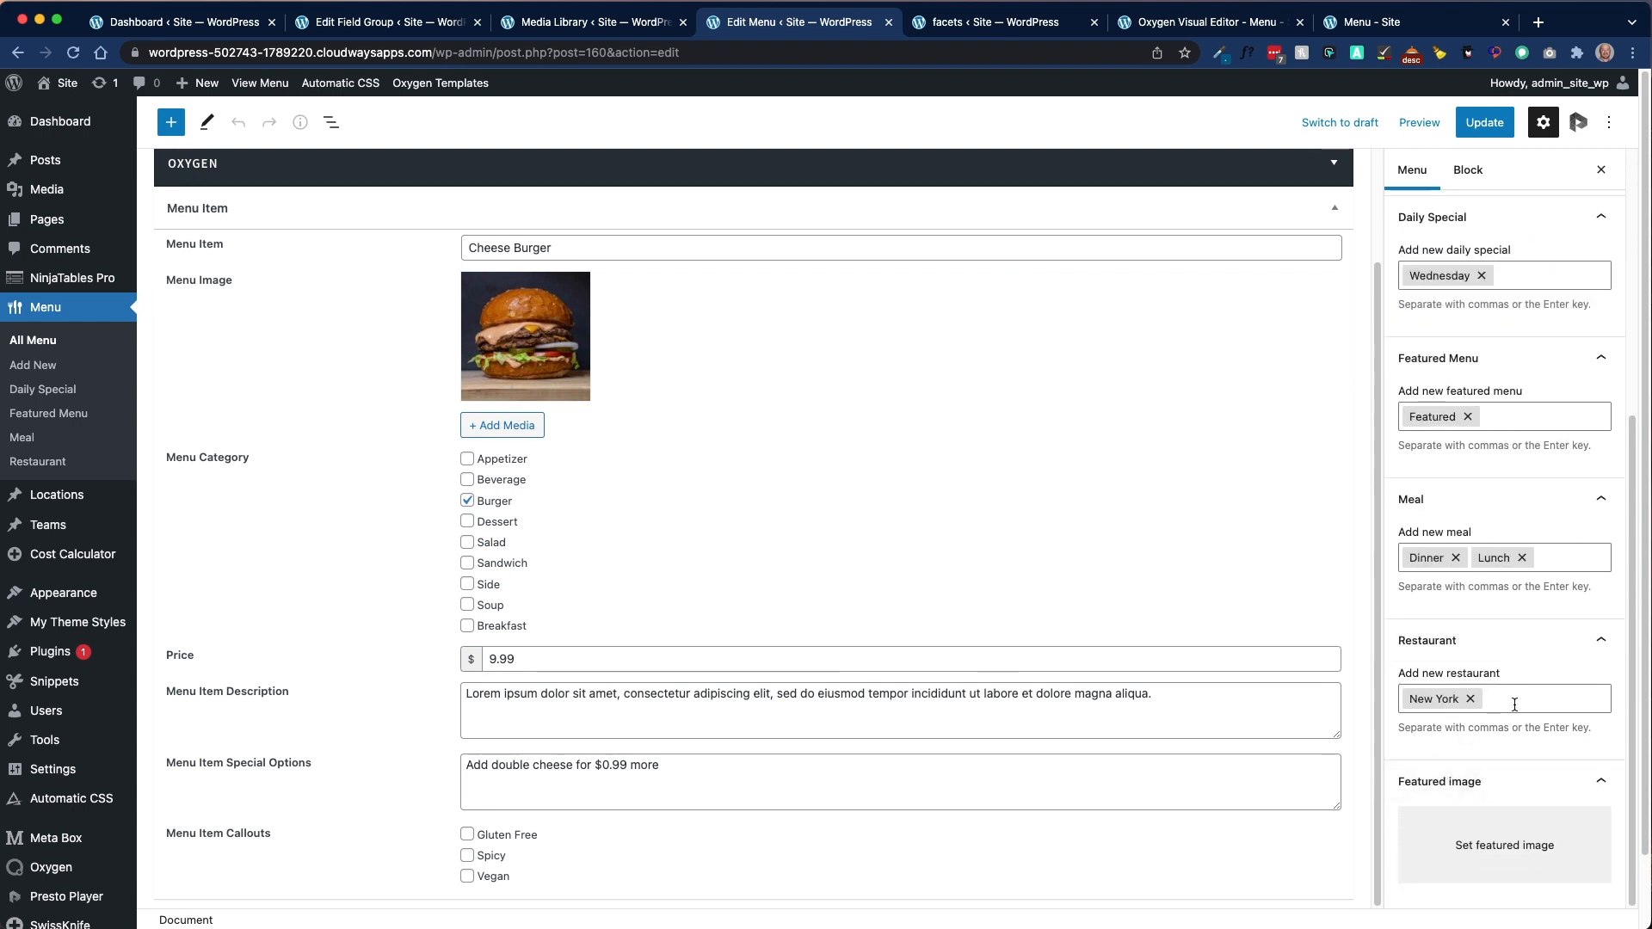
# Step: Switch back to the Oxygen editor and expand the Featured Repeater and its Div (#9) in the structure tree
pyautogui.click(1200, 22)
pyautogui.scroll(-2, 682, 487)
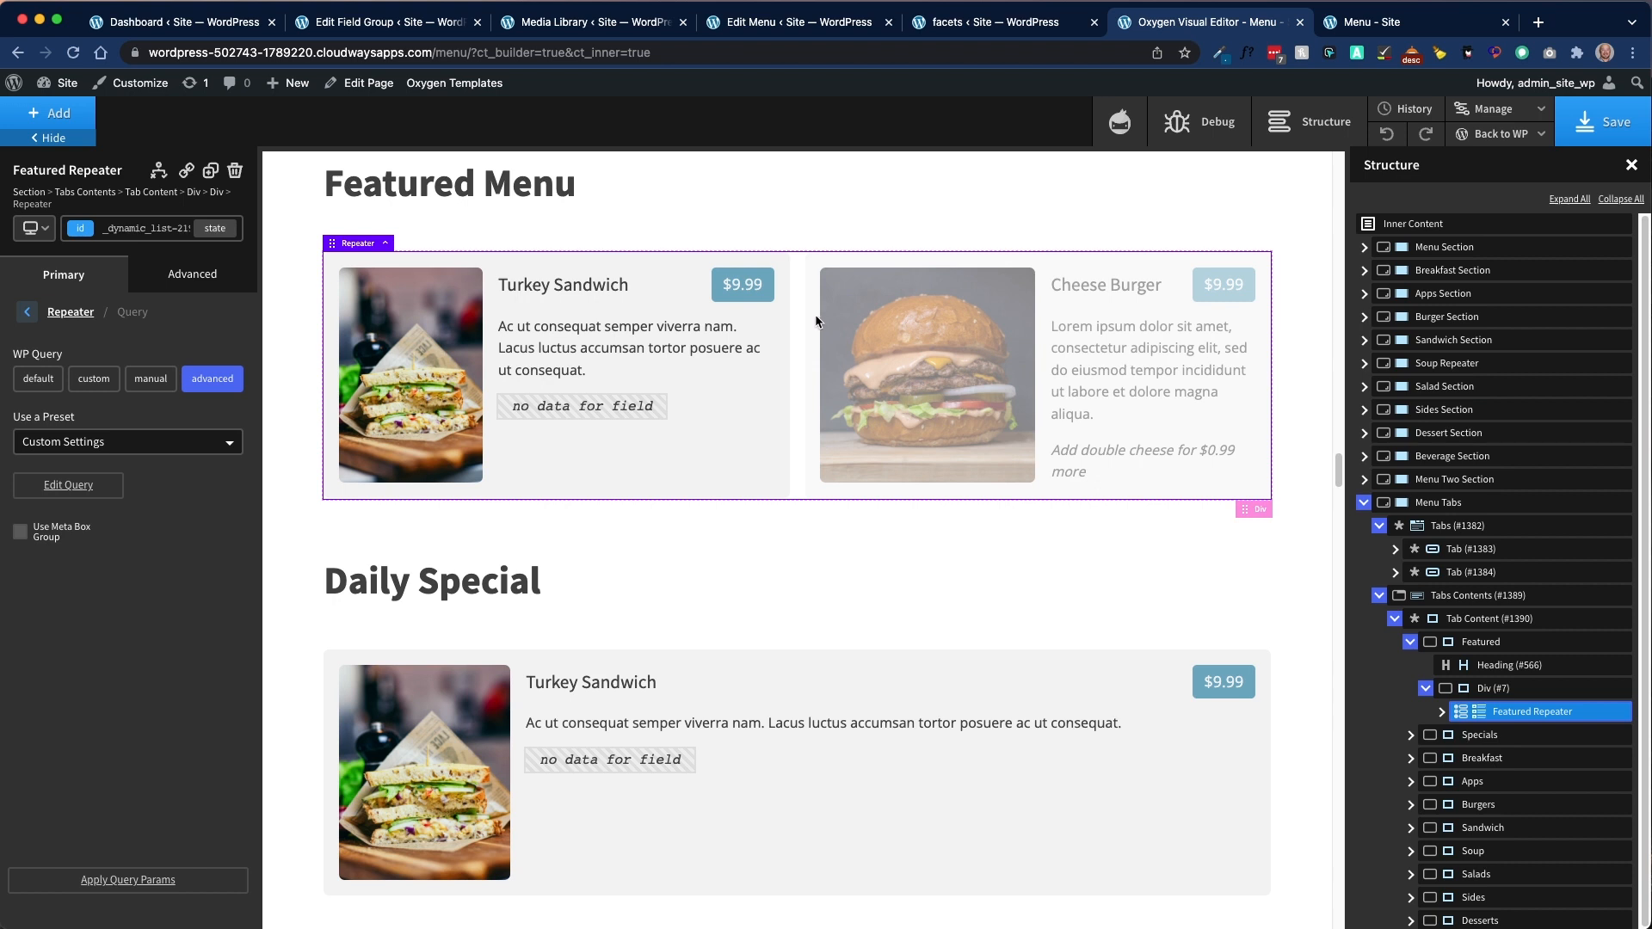
pyautogui.click(1442, 711)
pyautogui.scroll(-1, 1489, 680)
pyautogui.scroll(-1, 1489, 674)
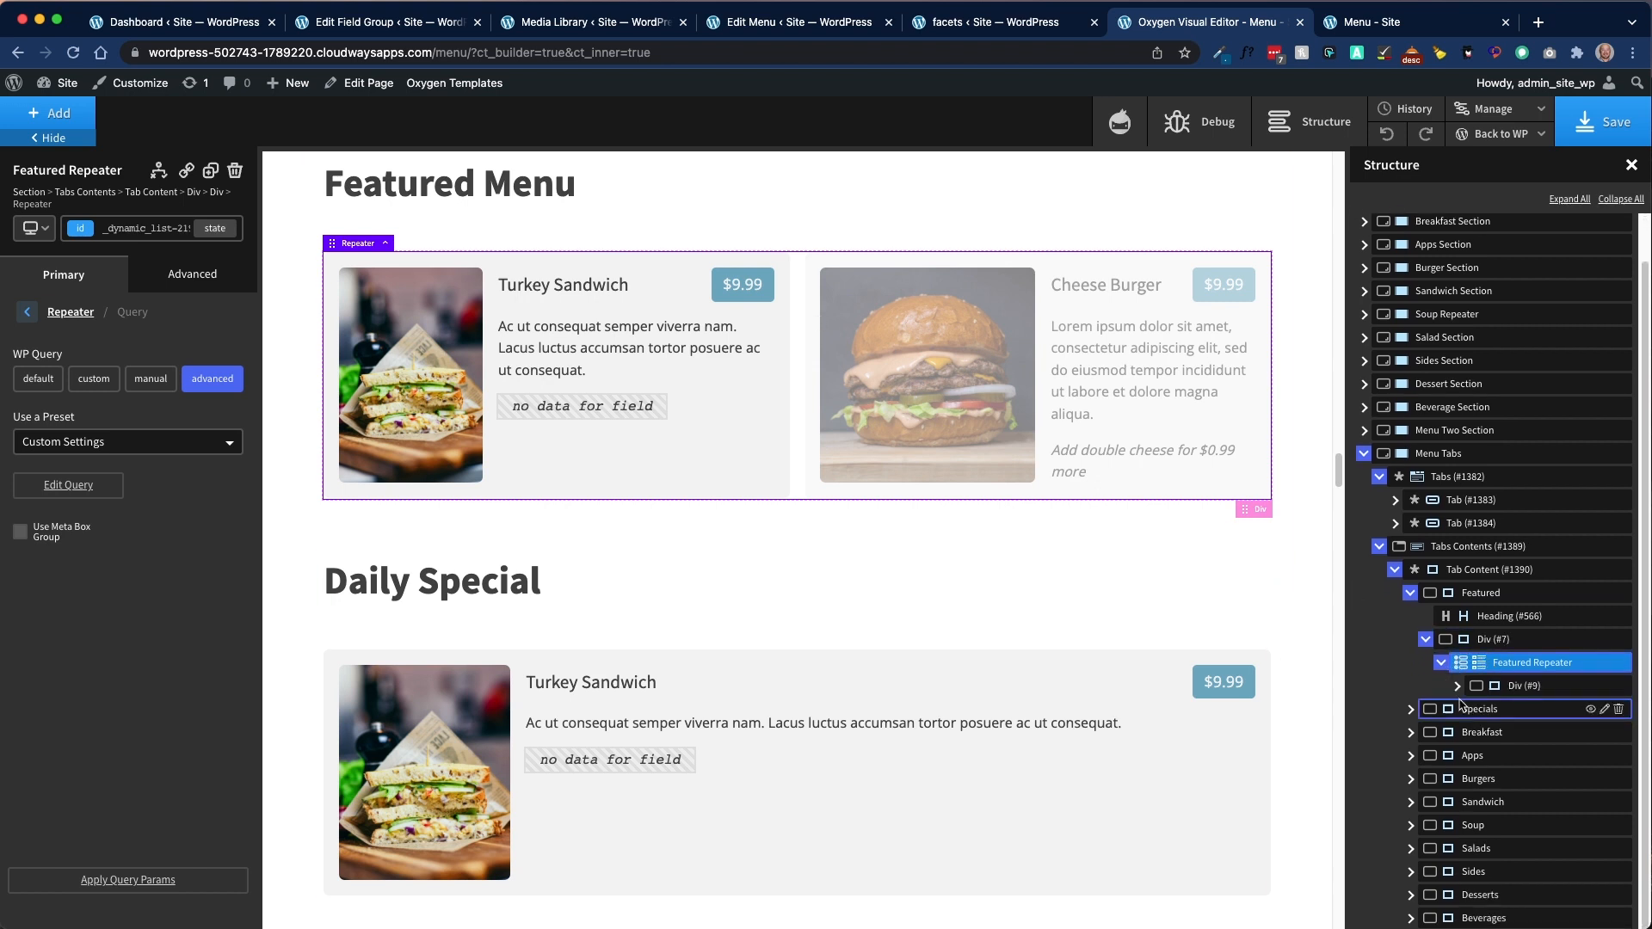
pyautogui.click(1456, 683)
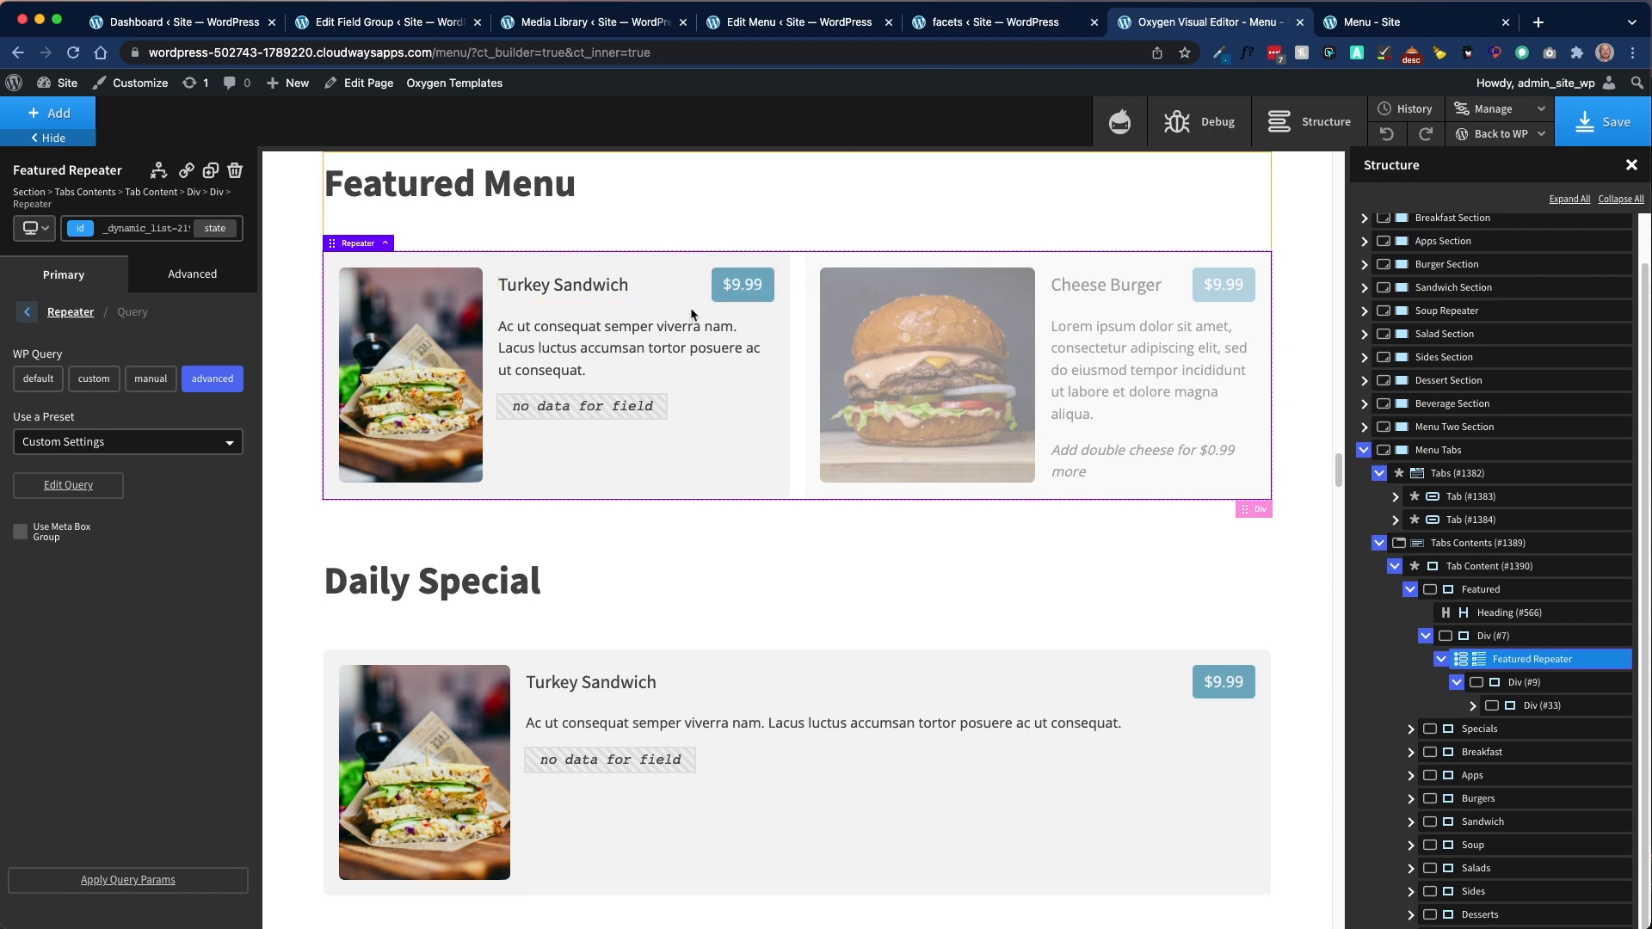
# Step: Recheck the Cheese Burger's taxonomy terms in WordPress and compare them with its Featured Menu card in Oxygen
pyautogui.click(796, 21)
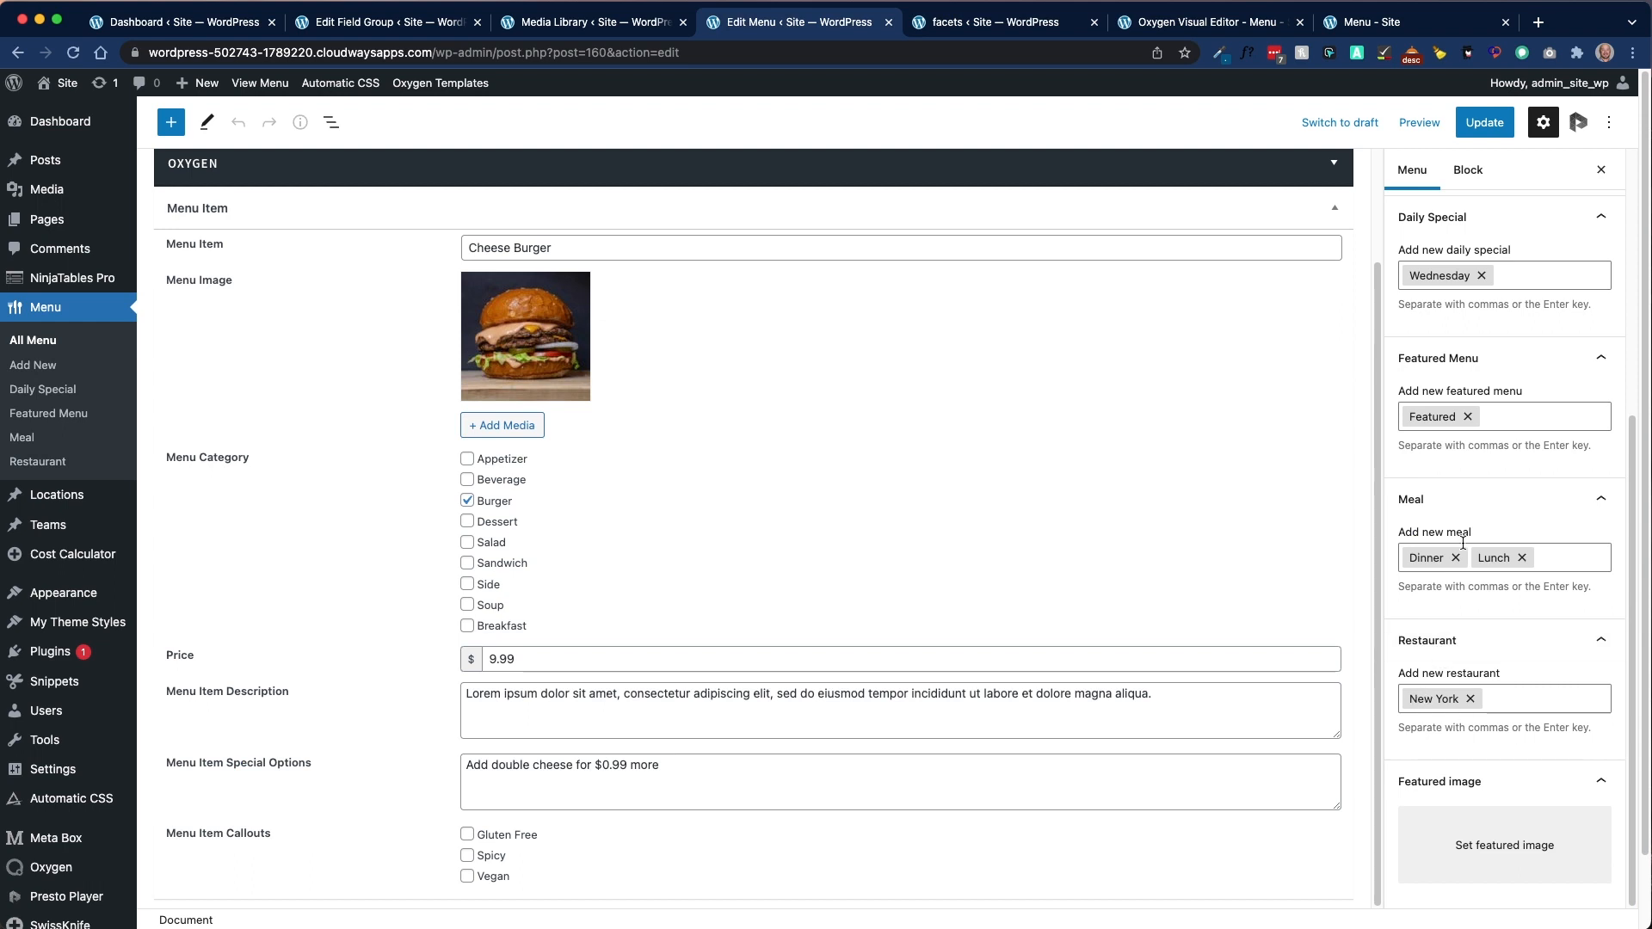
pyautogui.scroll(3, 1463, 543)
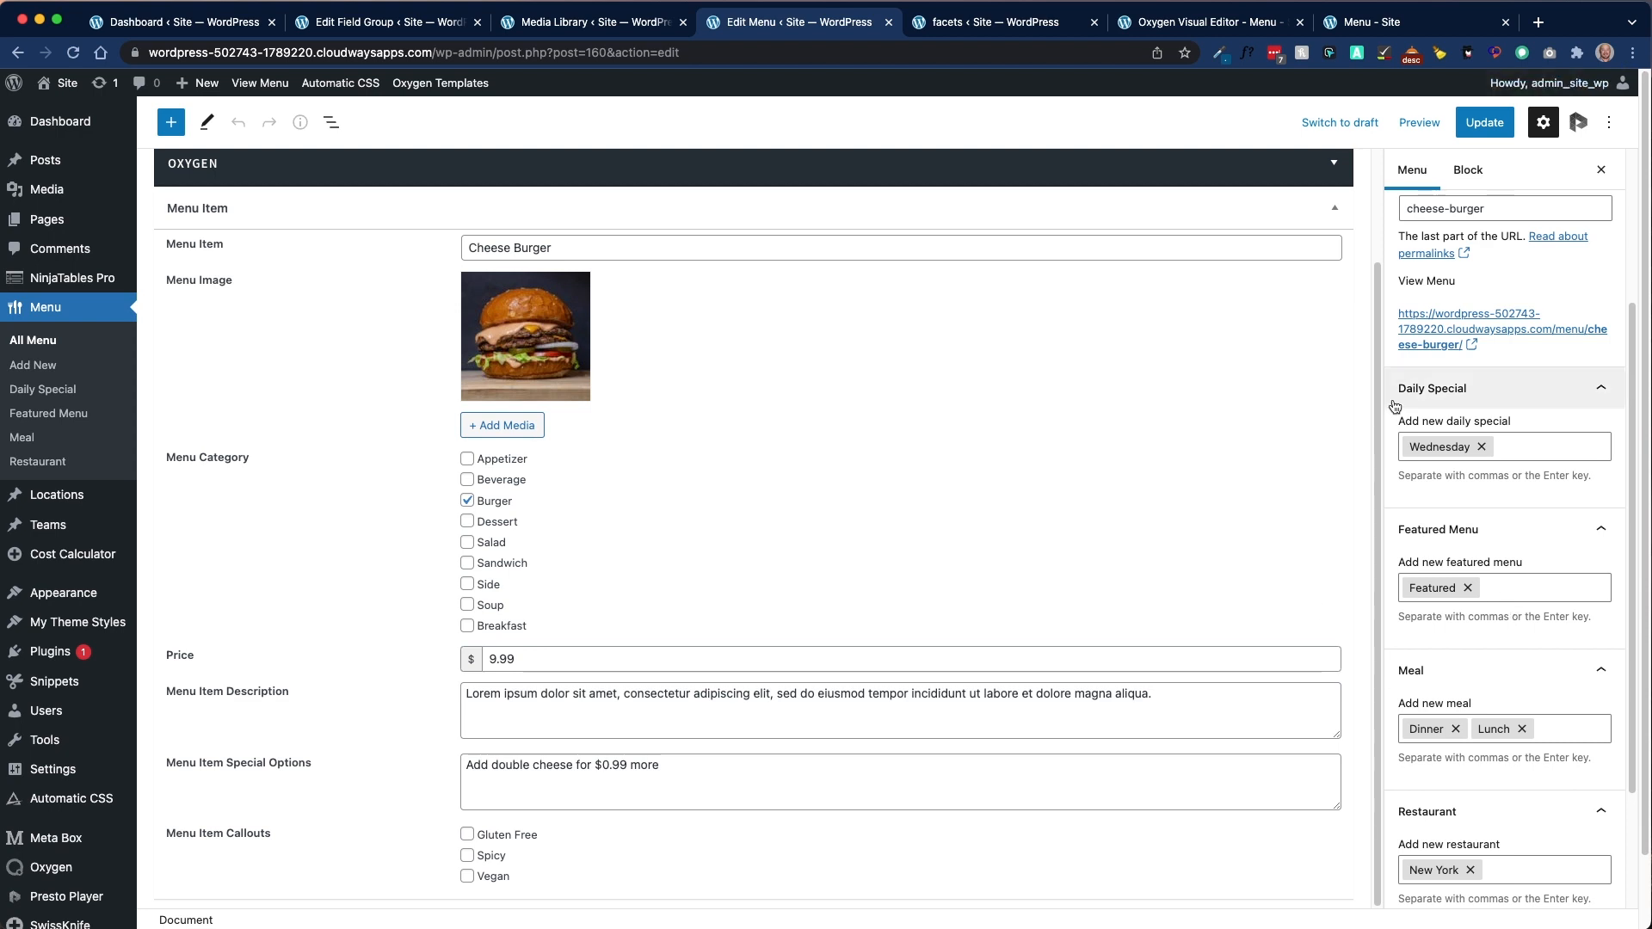
pyautogui.click(1205, 23)
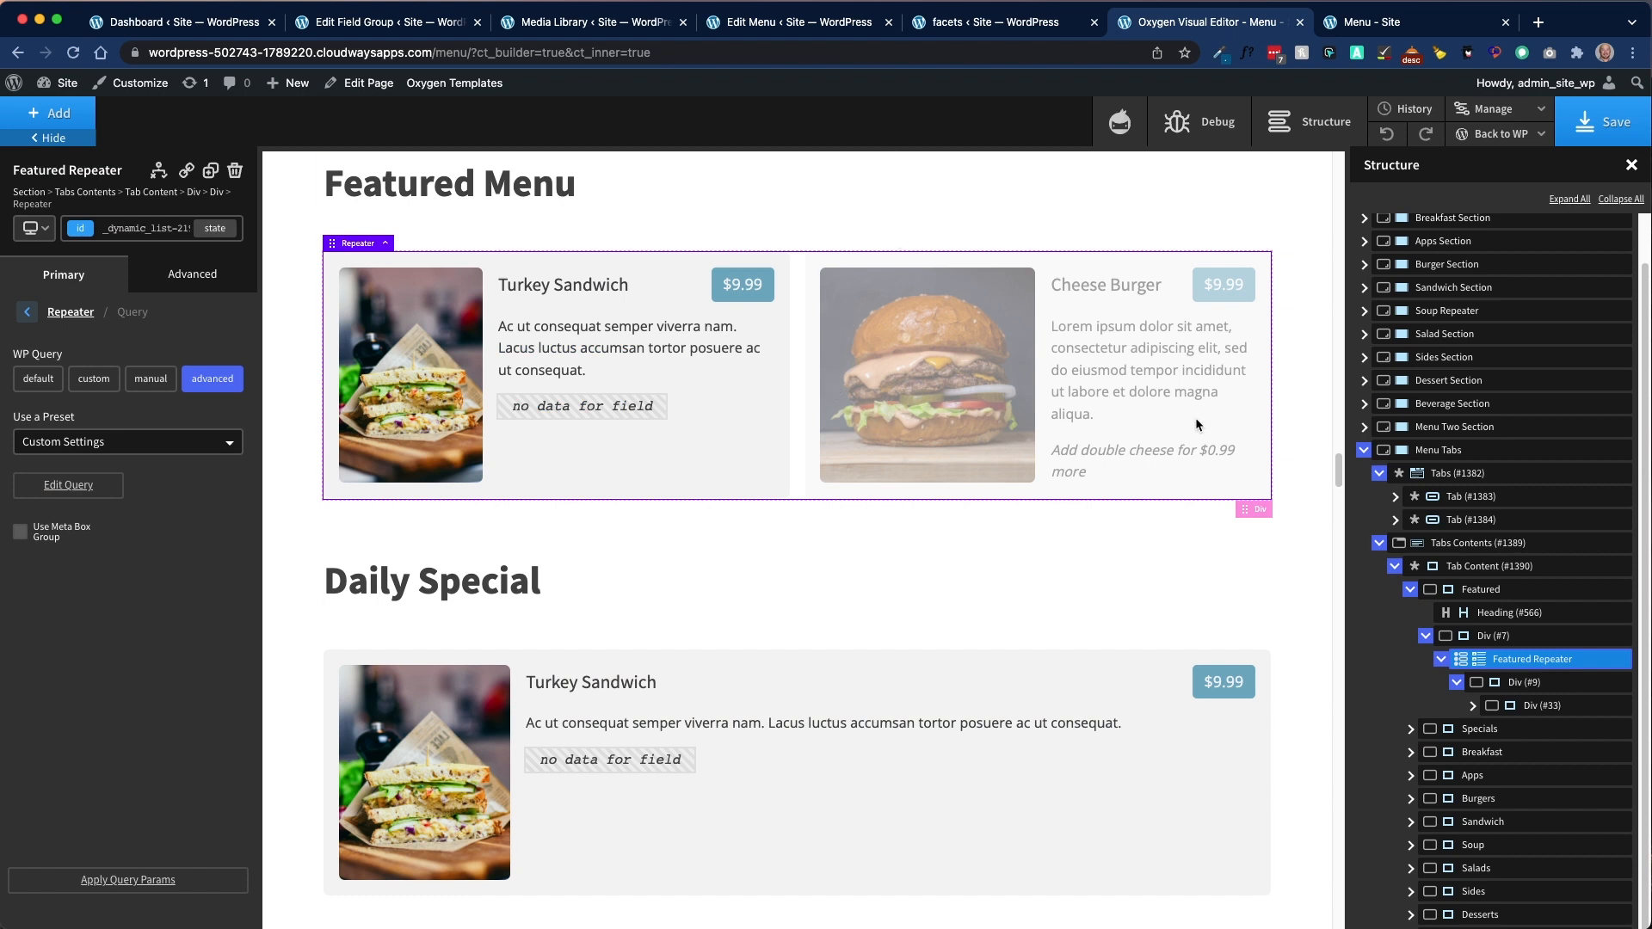
# Step: Review the page from the Breakfast section with its Restaurant Location facet down to the location tabs and Featured Menu
pyautogui.moveTo(1339, 471); pyautogui.dragTo(1352, 189)
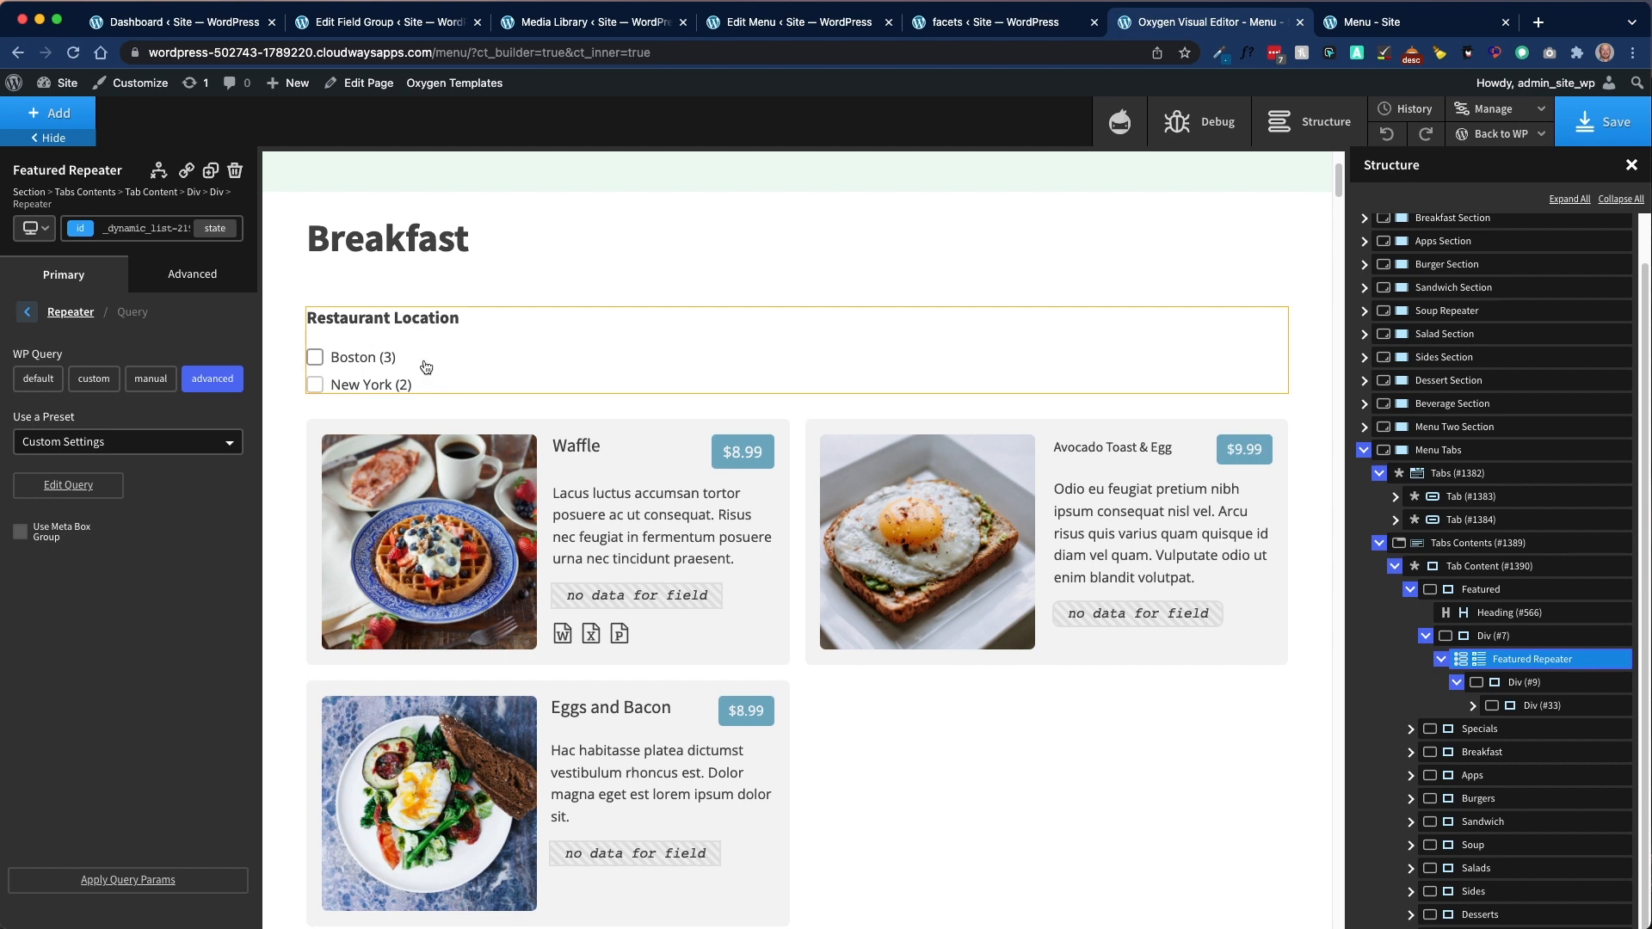
pyautogui.scroll(-20, 849, 509)
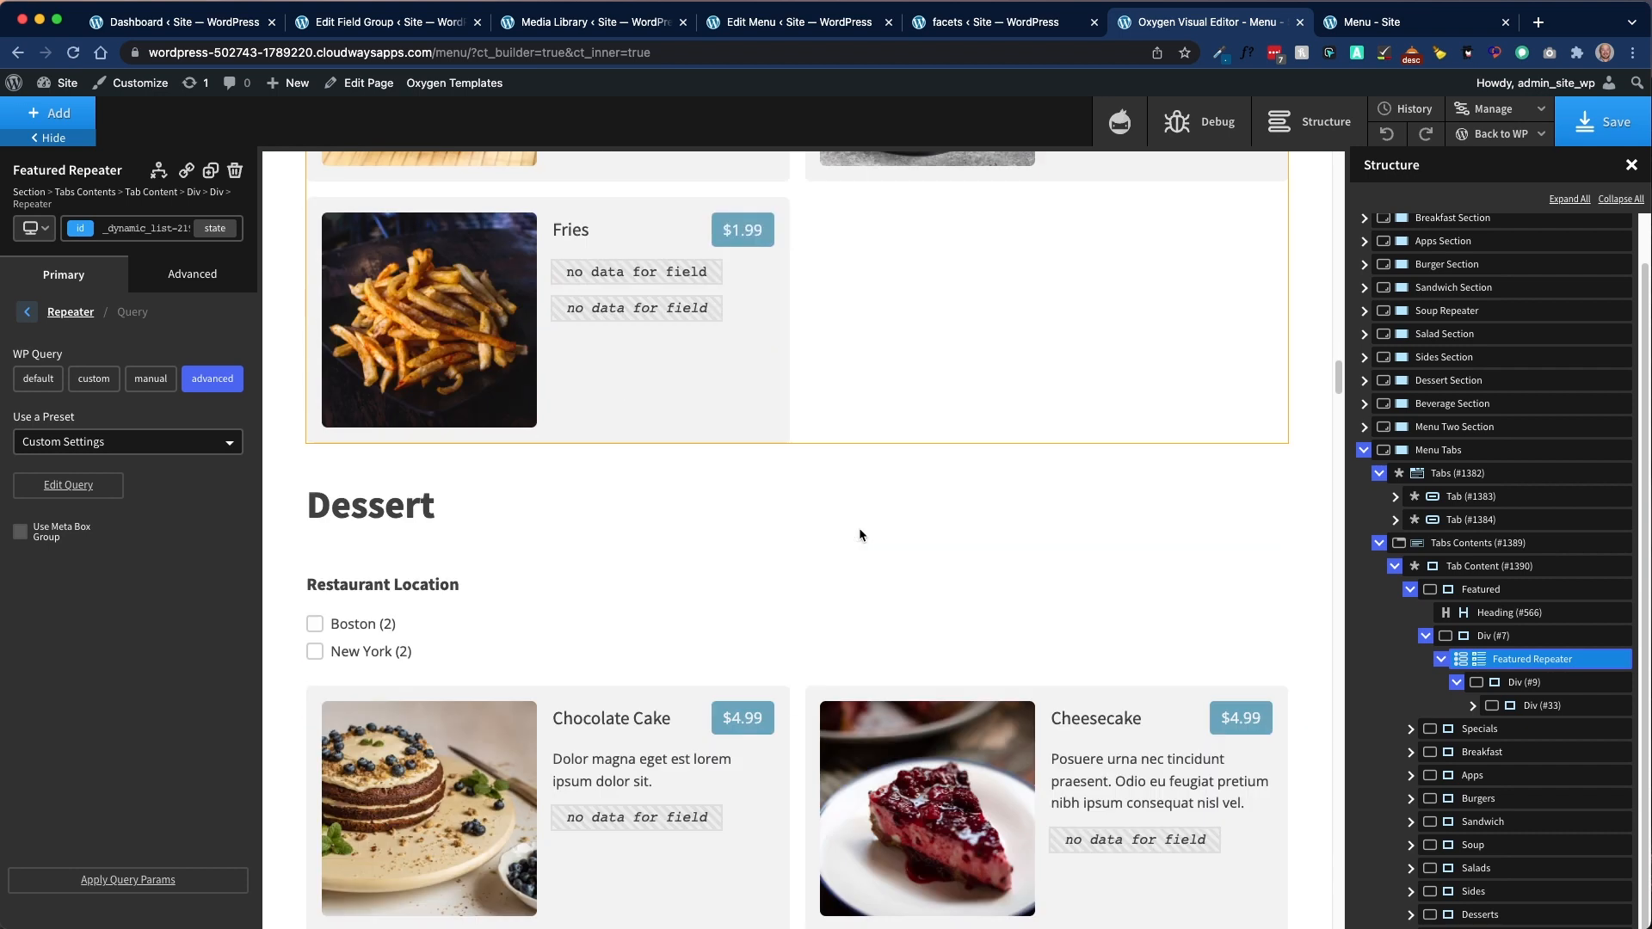
pyautogui.scroll(-20, 858, 528)
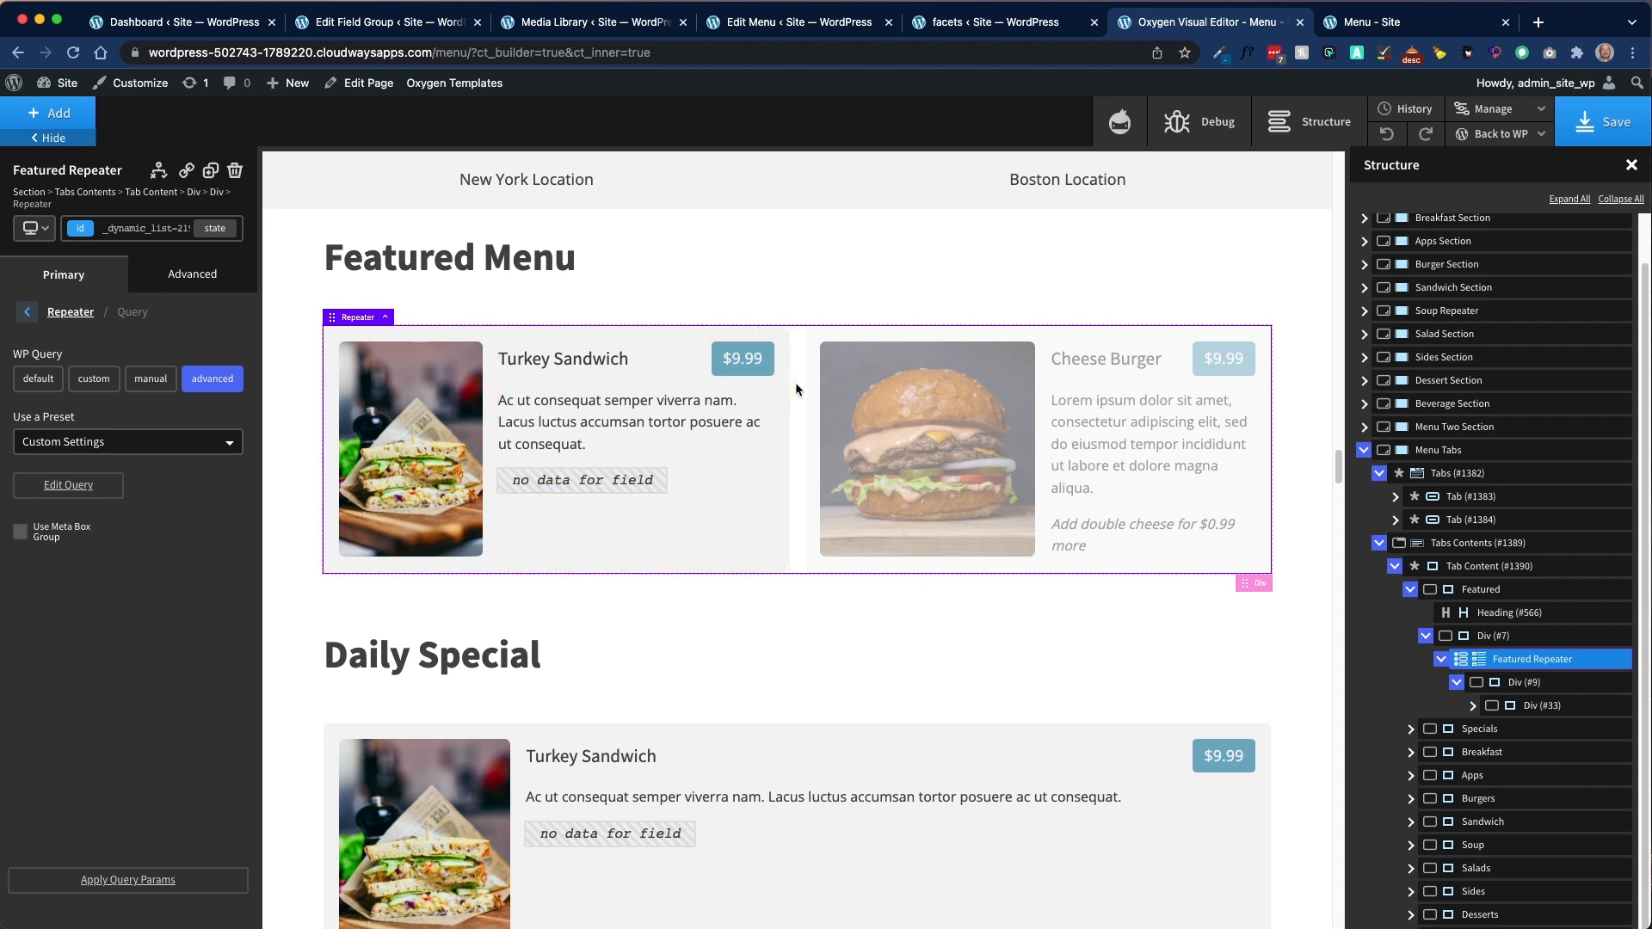
# Step: Verify the Cheese Burger's Restaurant term in its WordPress entry and return to the location tabs in Oxygen
pyautogui.click(796, 21)
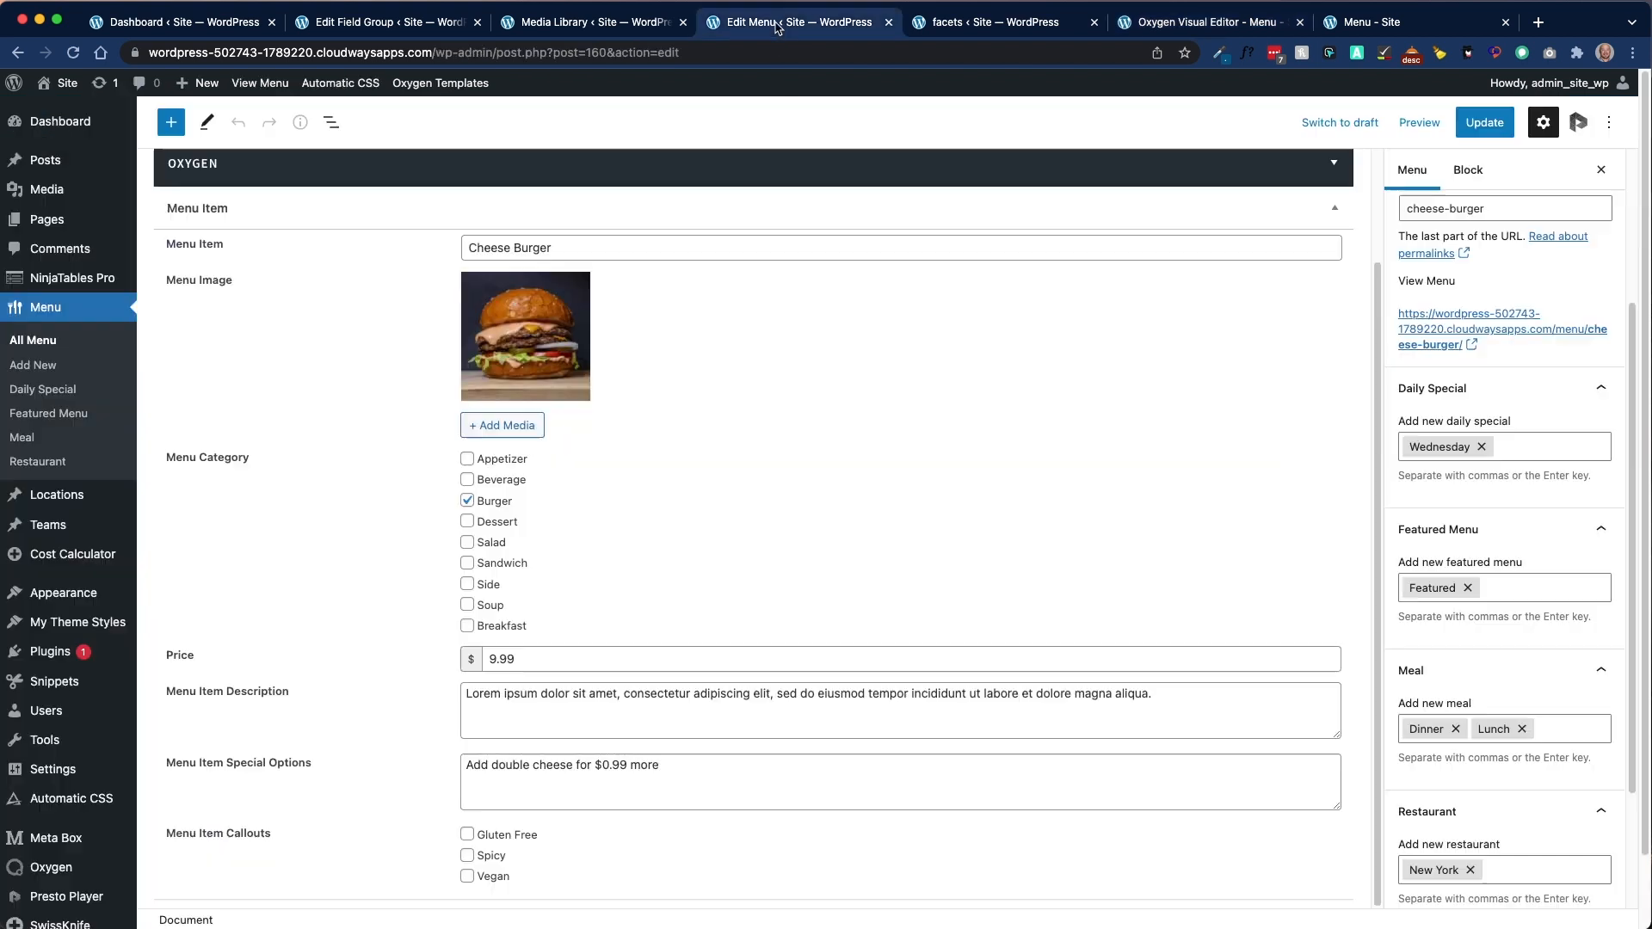
pyautogui.scroll(-4, 1546, 790)
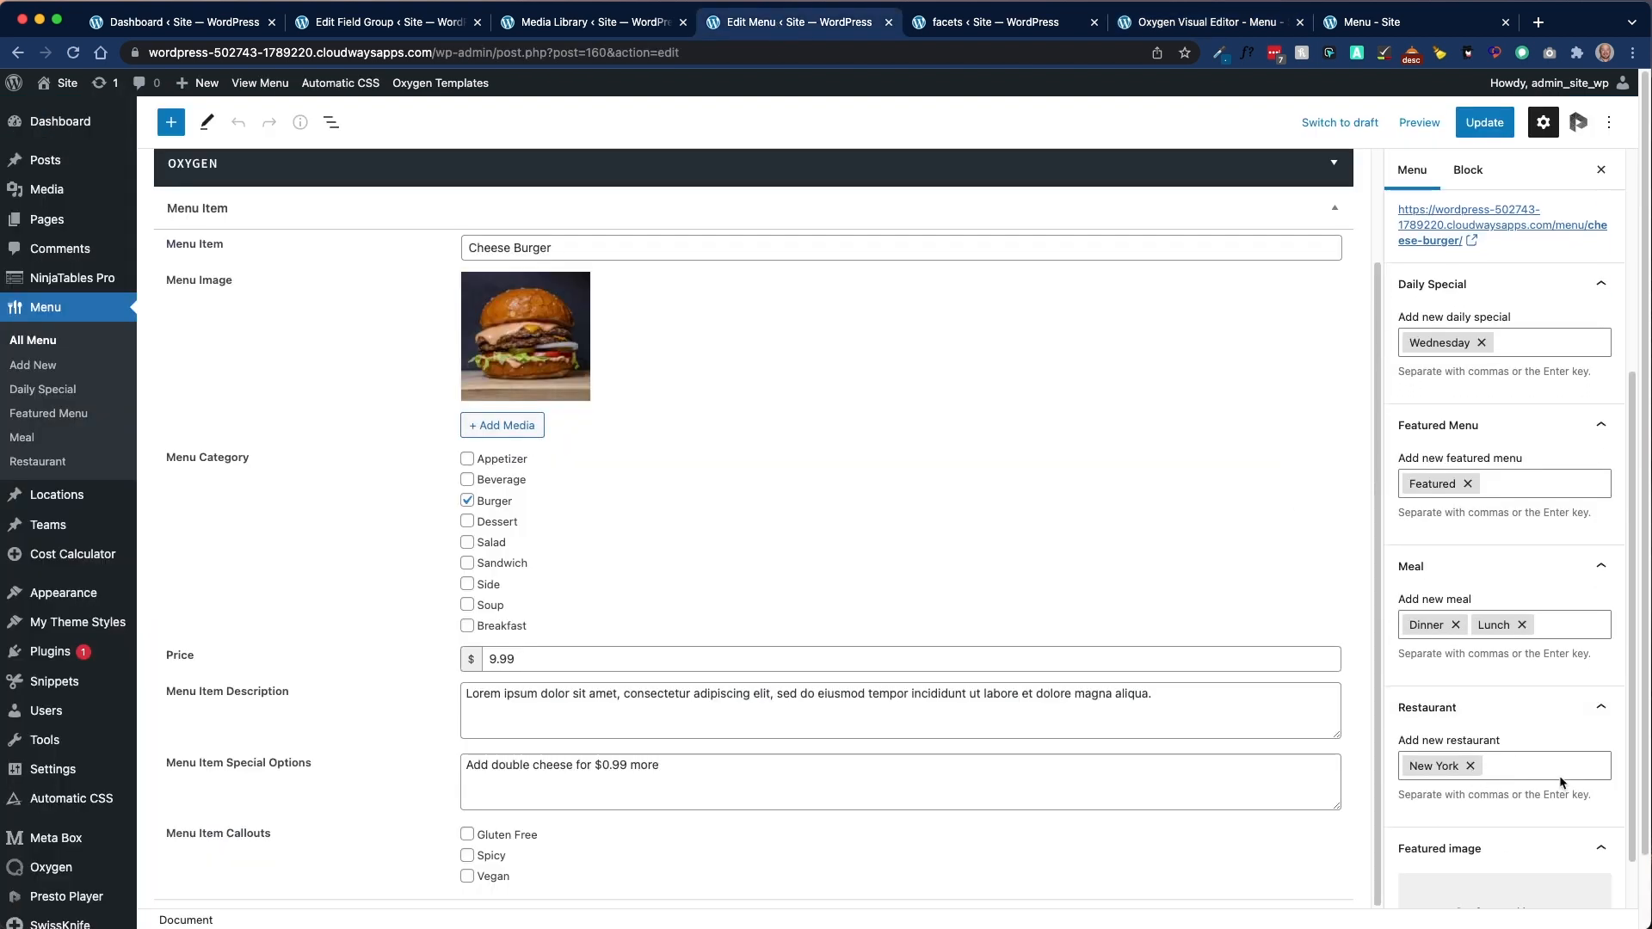
pyautogui.click(1204, 21)
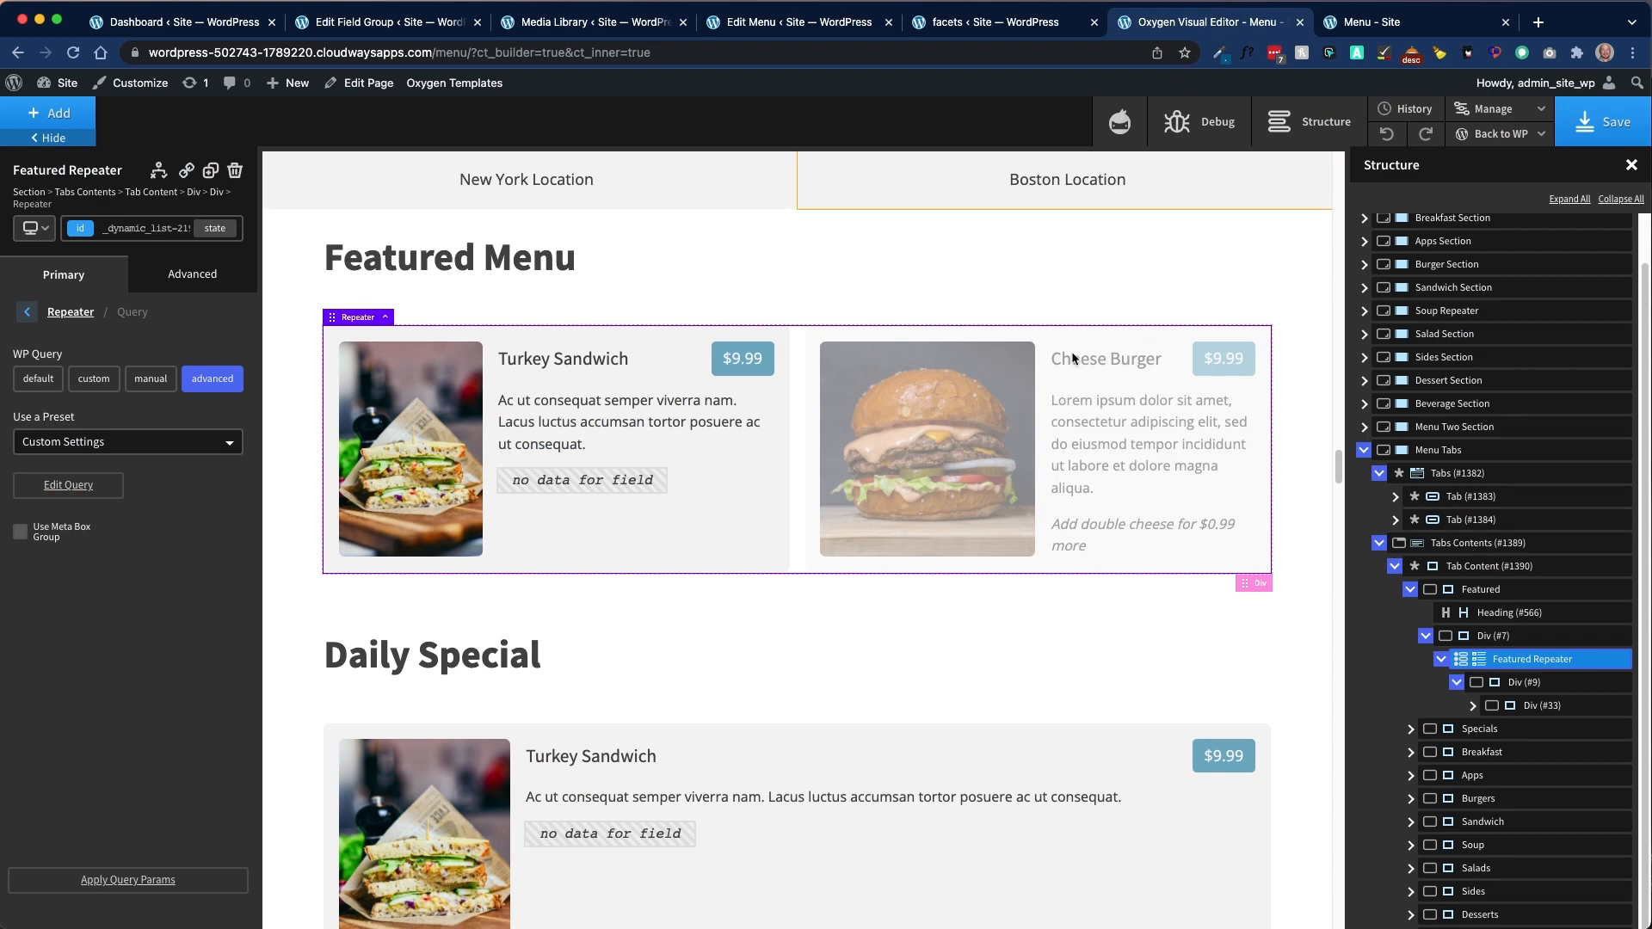
# Step: Select the Specials Repeater in the Daily Special section and open its advanced query for editing
pyautogui.scroll(-3, 902, 487)
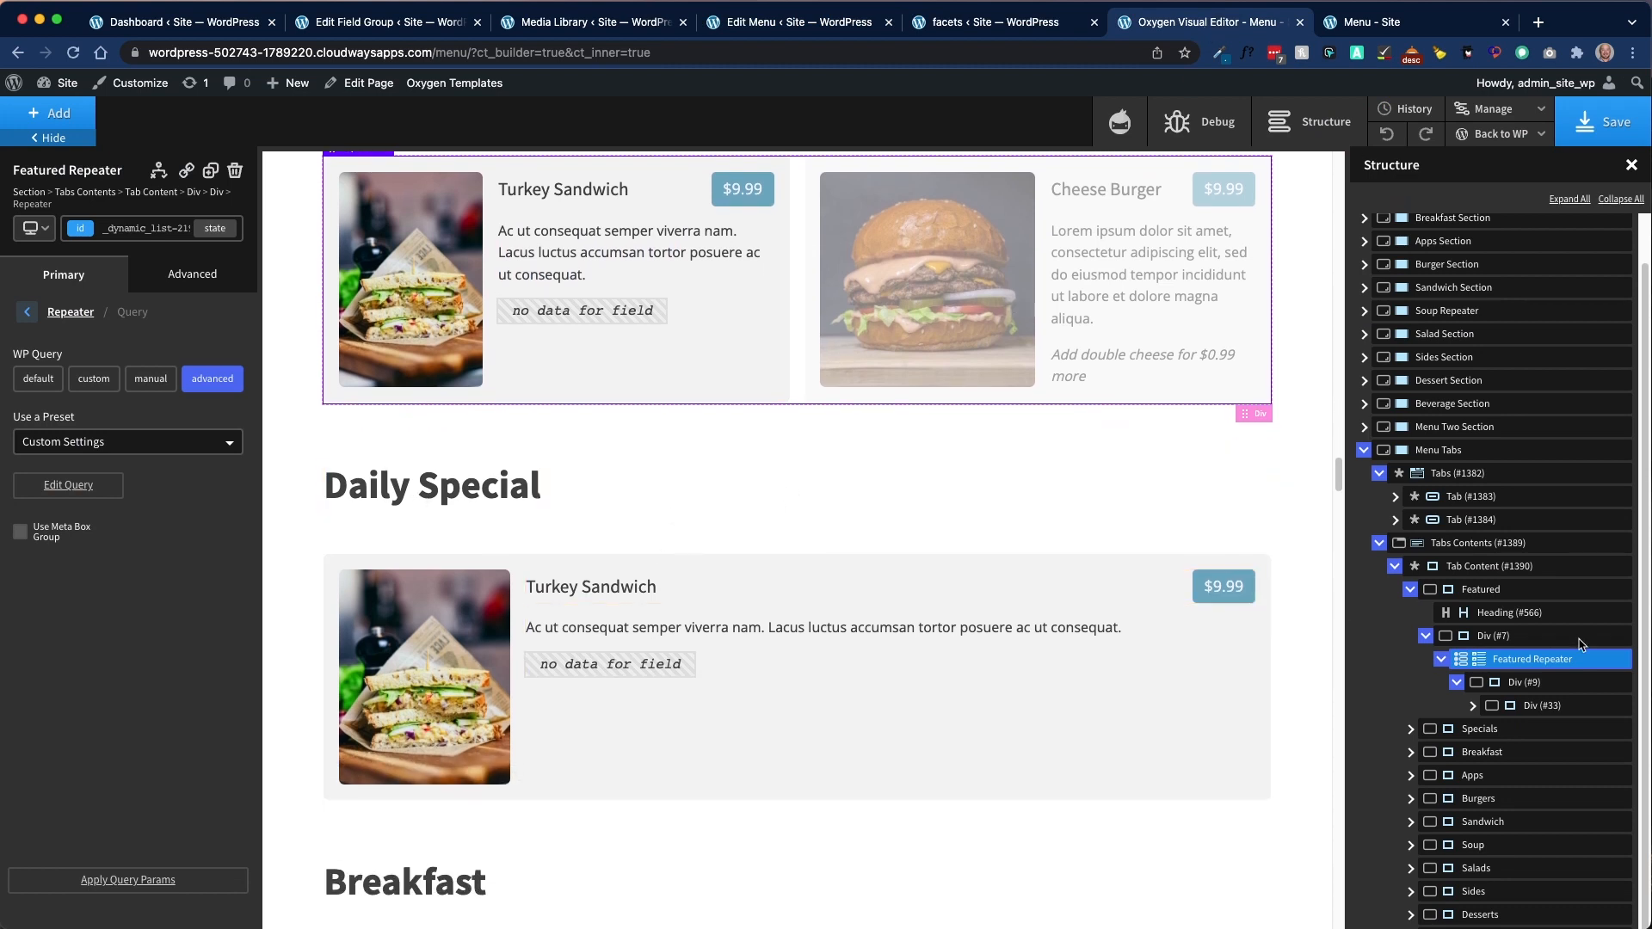
pyautogui.click(936, 564)
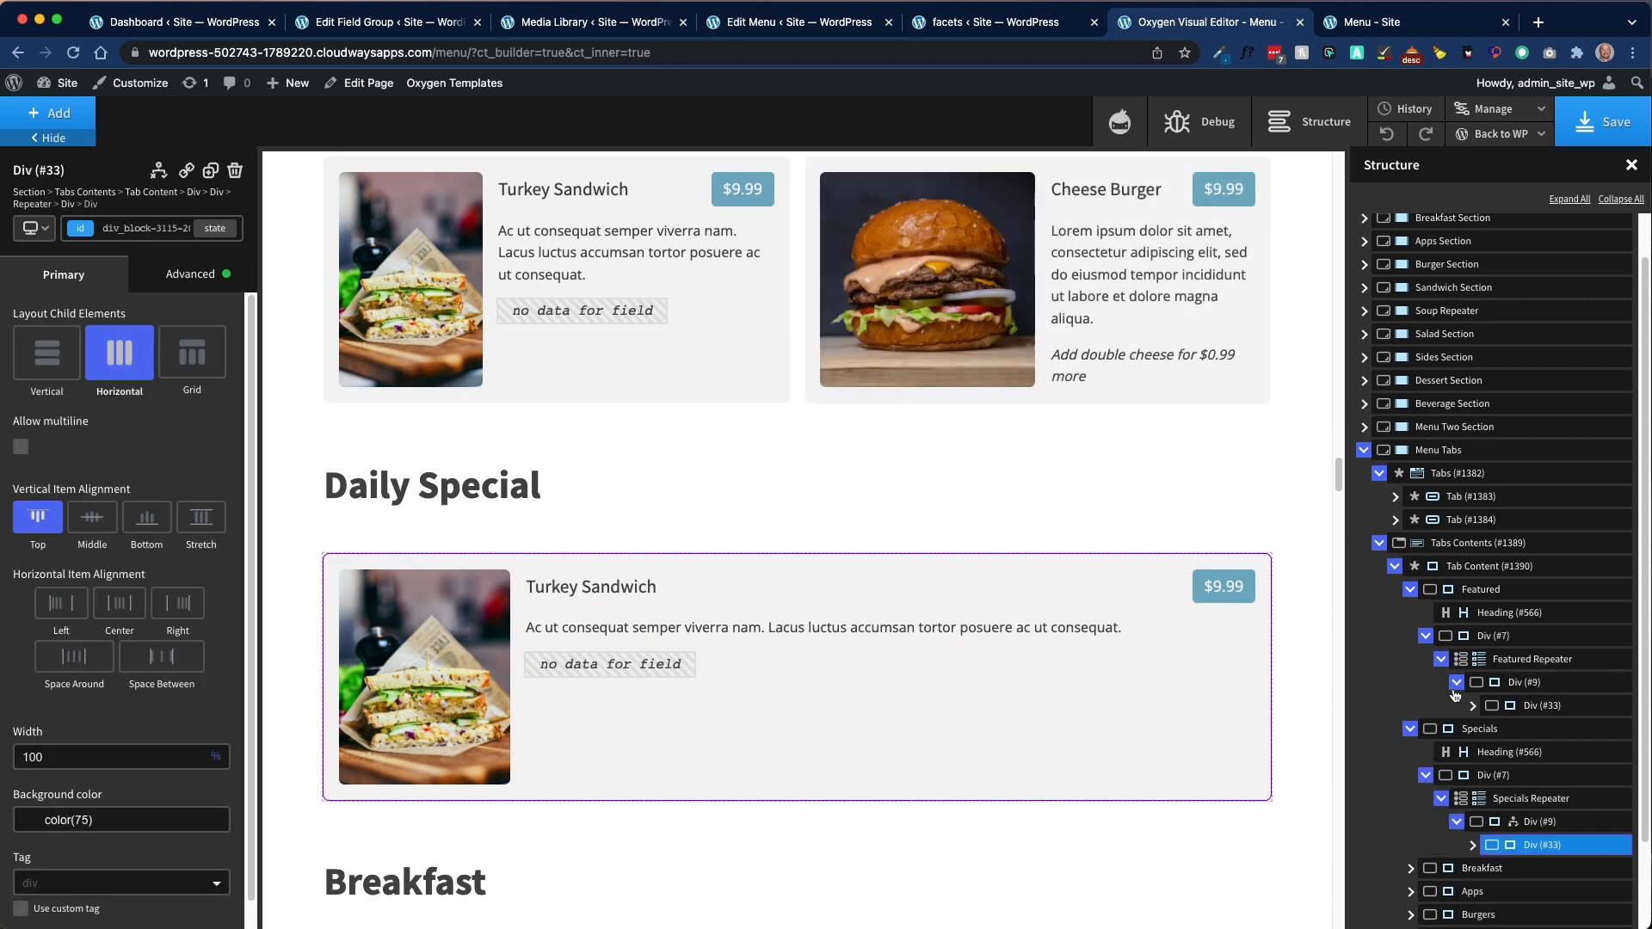
pyautogui.click(1535, 664)
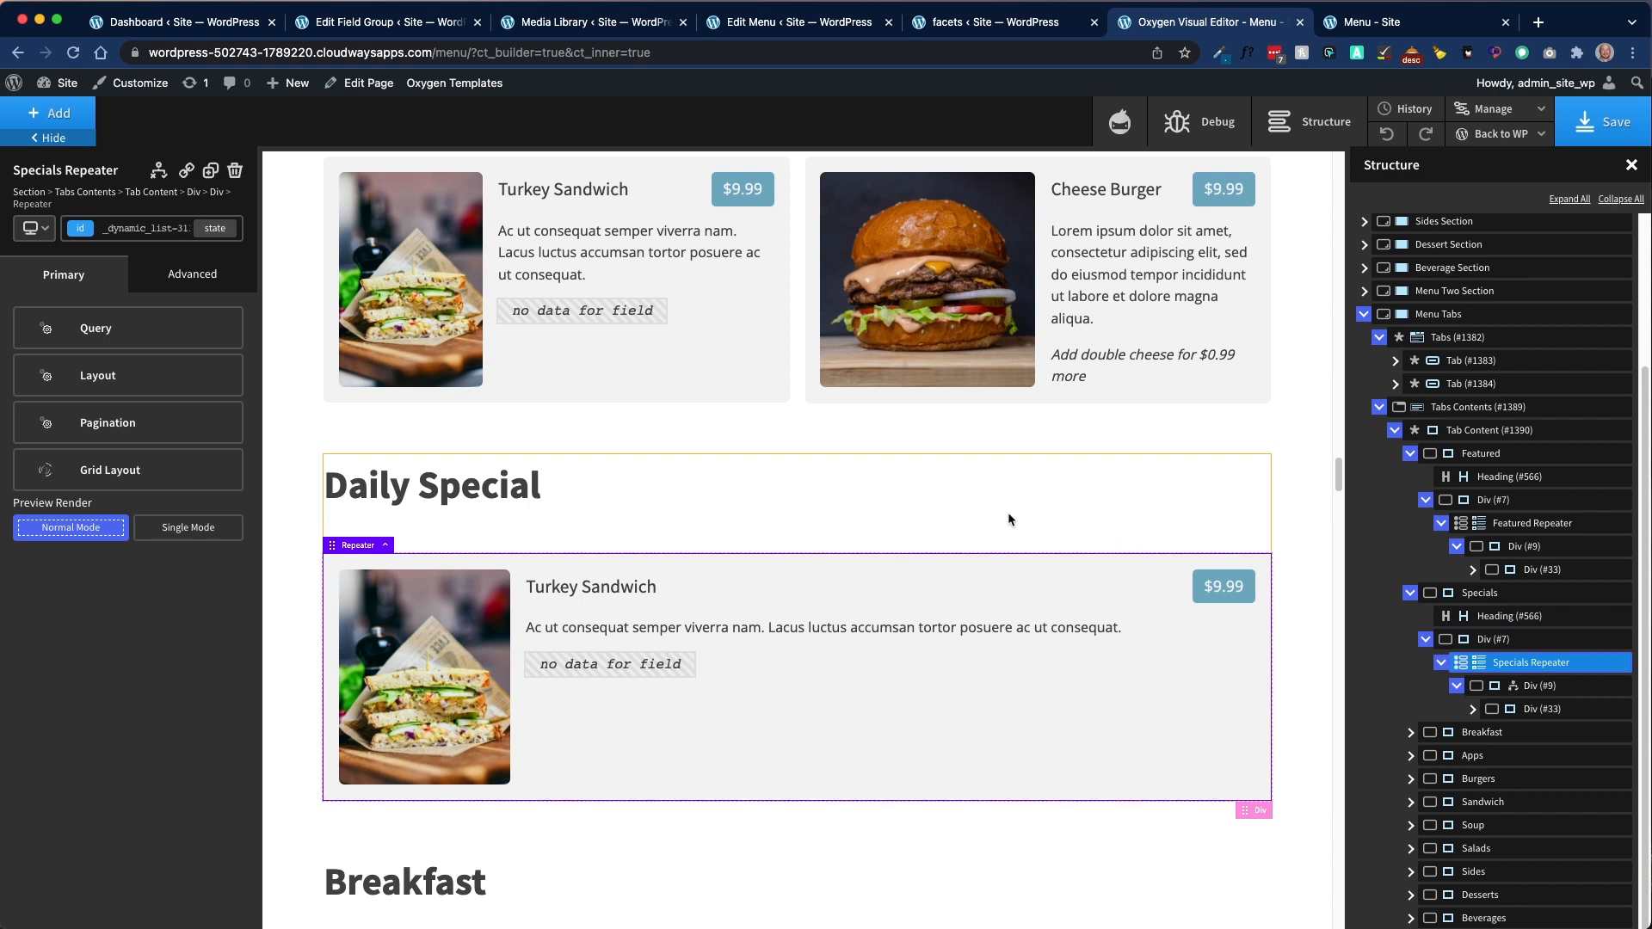
pyautogui.click(98, 336)
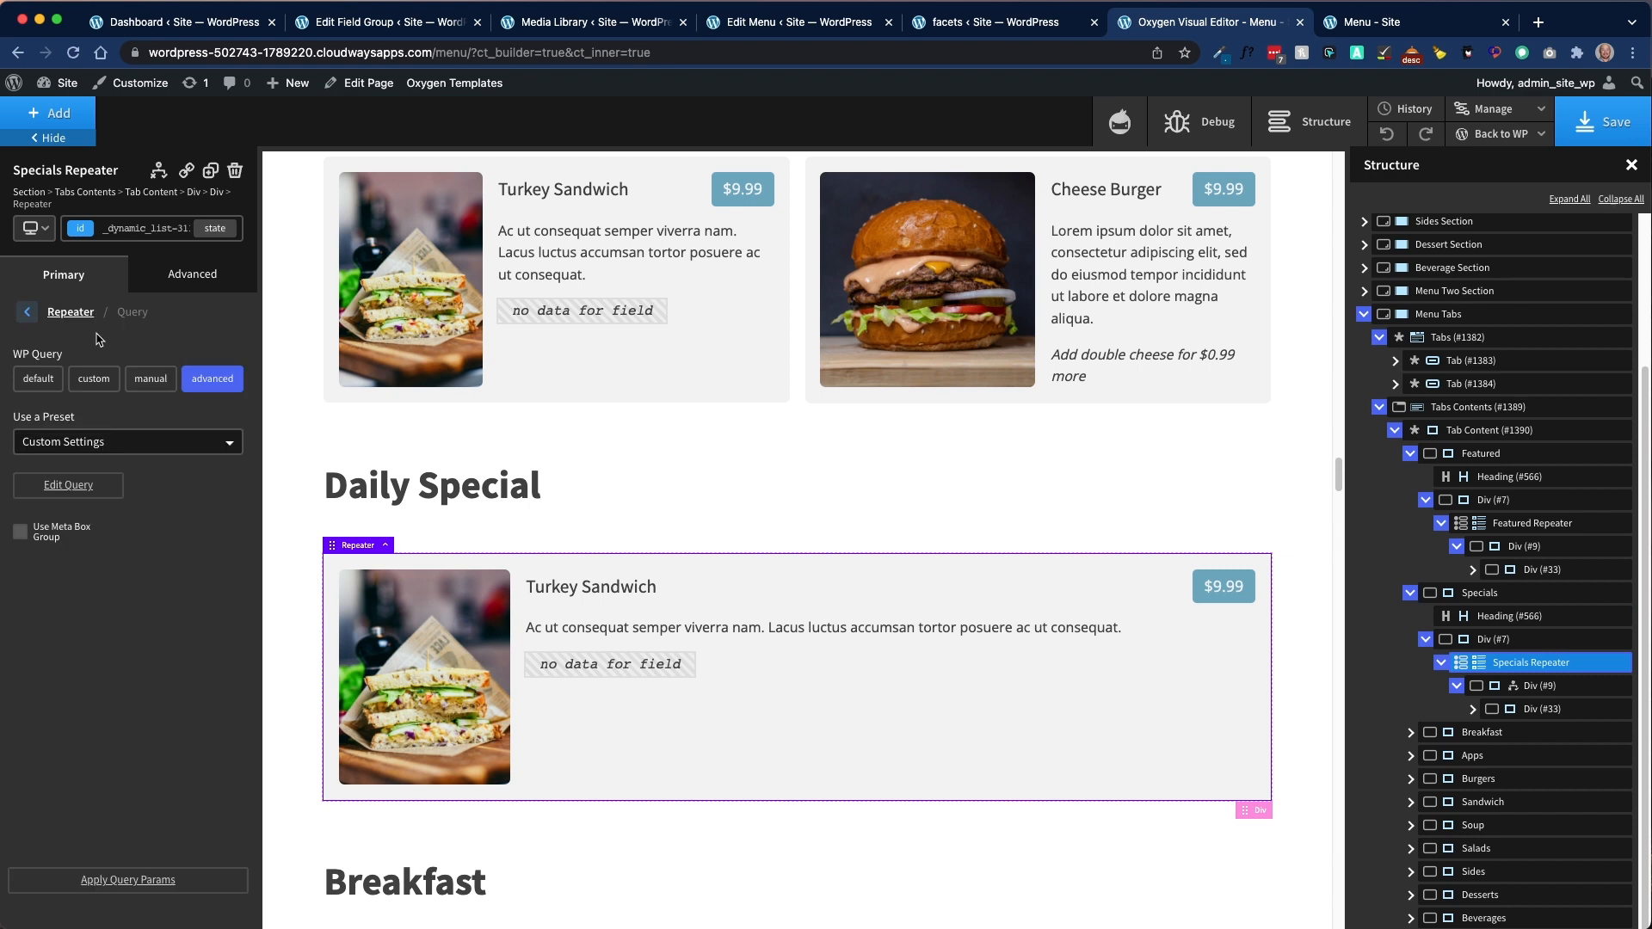
pyautogui.click(58, 487)
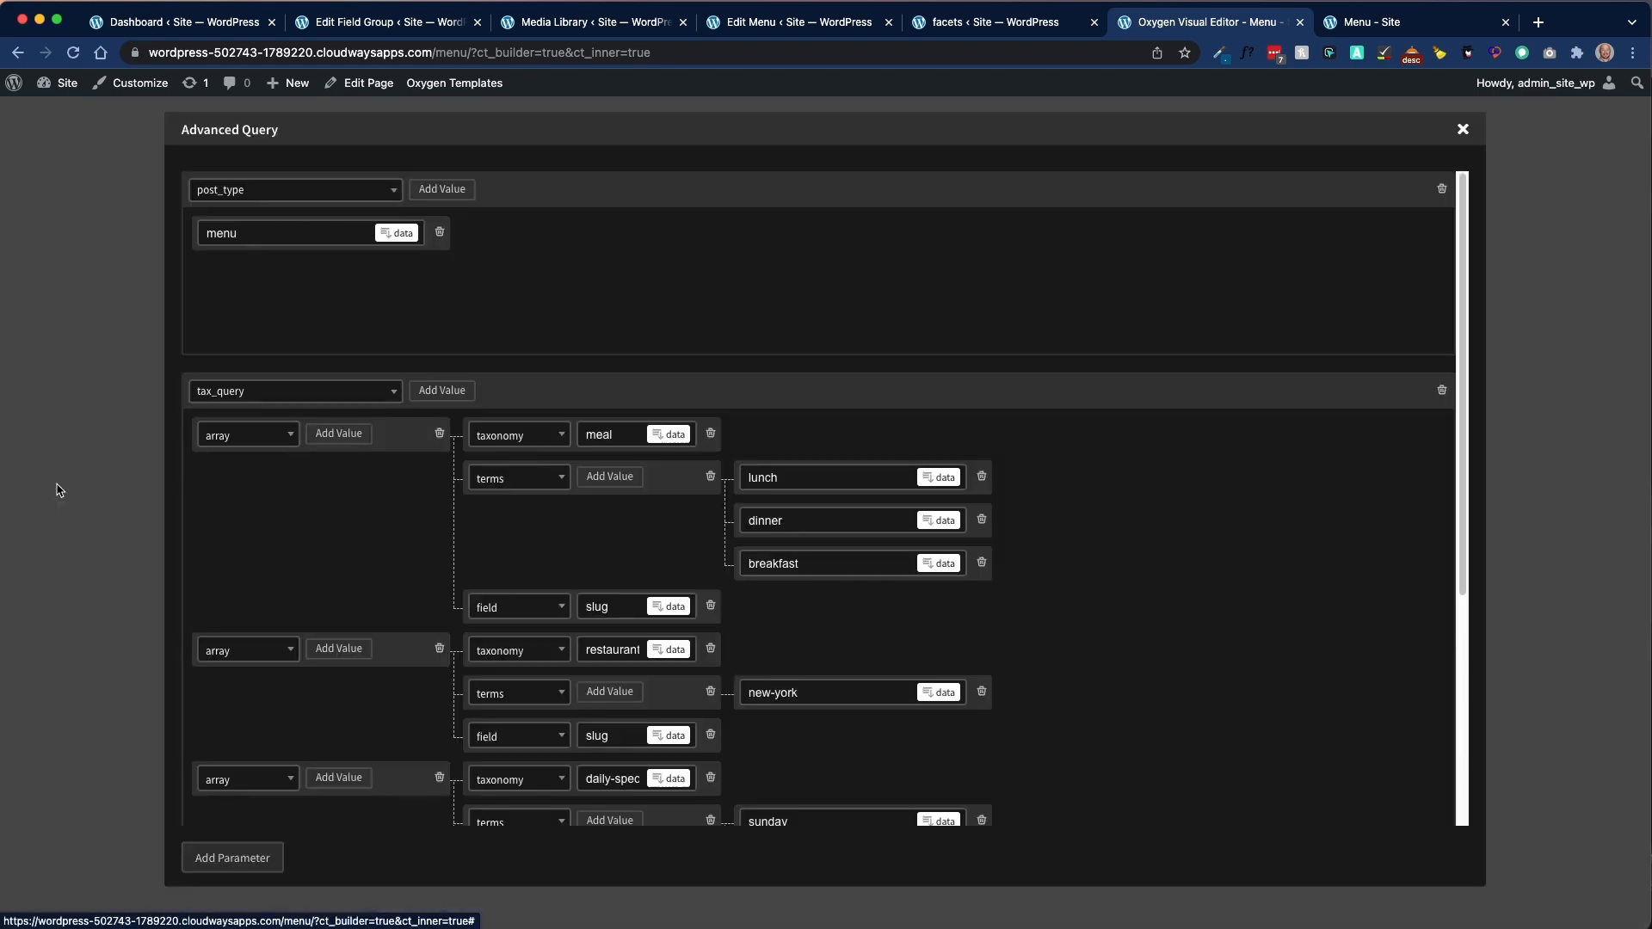
# Step: Examine the Specials Repeater's advanced query, covering the menu post type and the meal, restaurant and daily special taxonomy terms, and close it
pyautogui.click(274, 225)
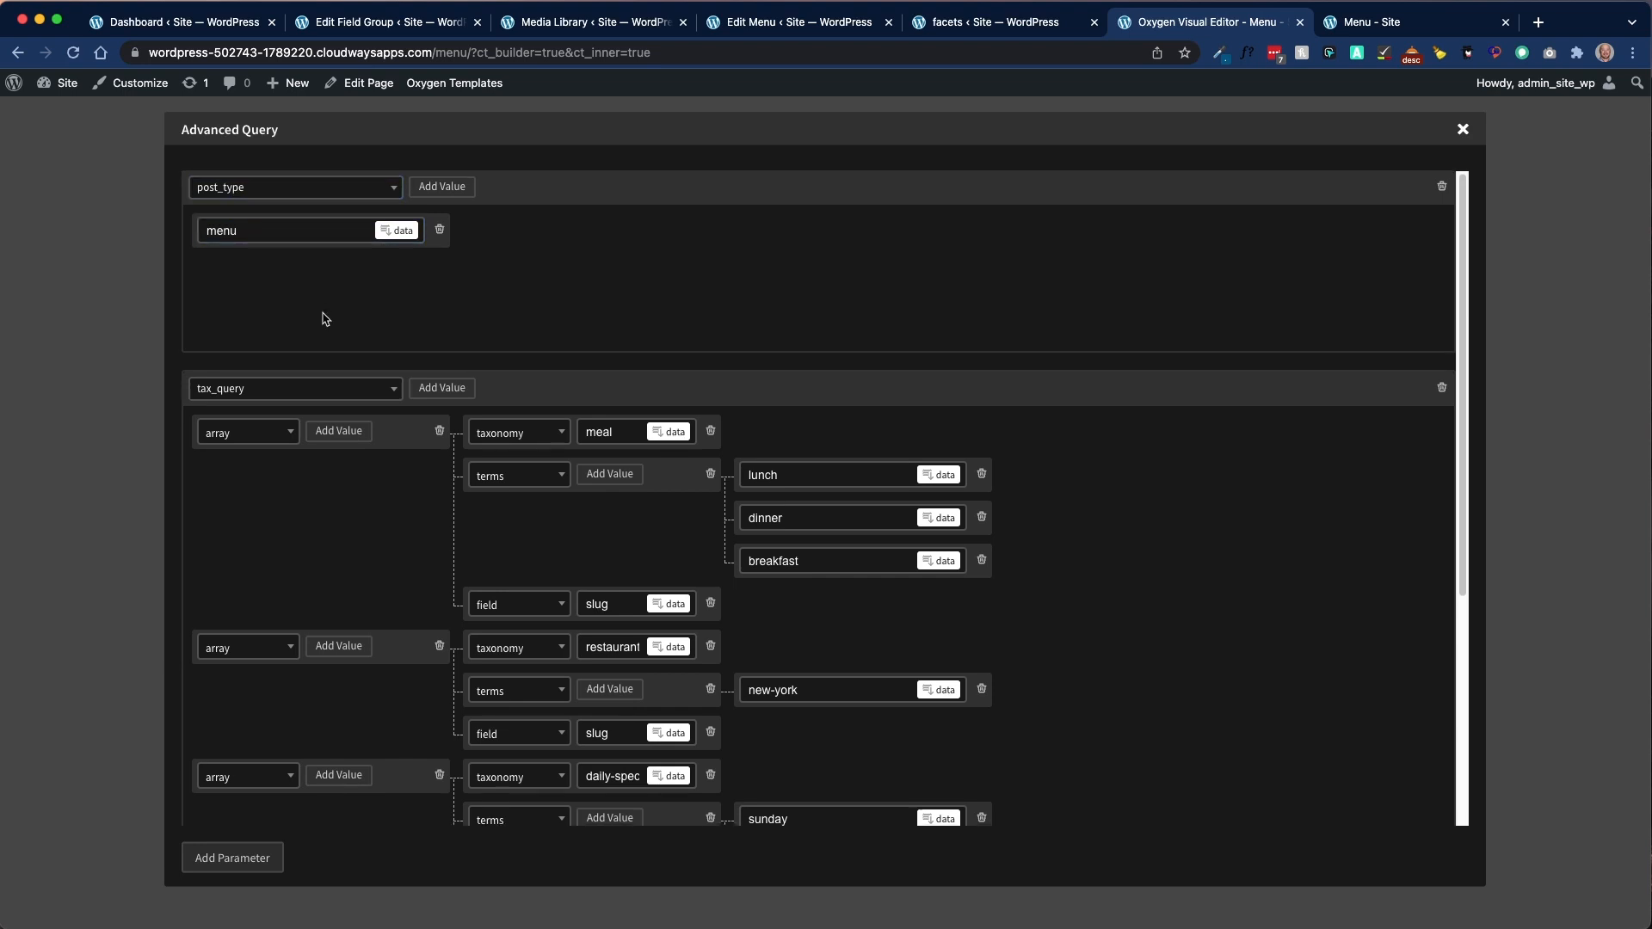
pyautogui.scroll(-5, 321, 314)
pyautogui.scroll(1, 293, 284)
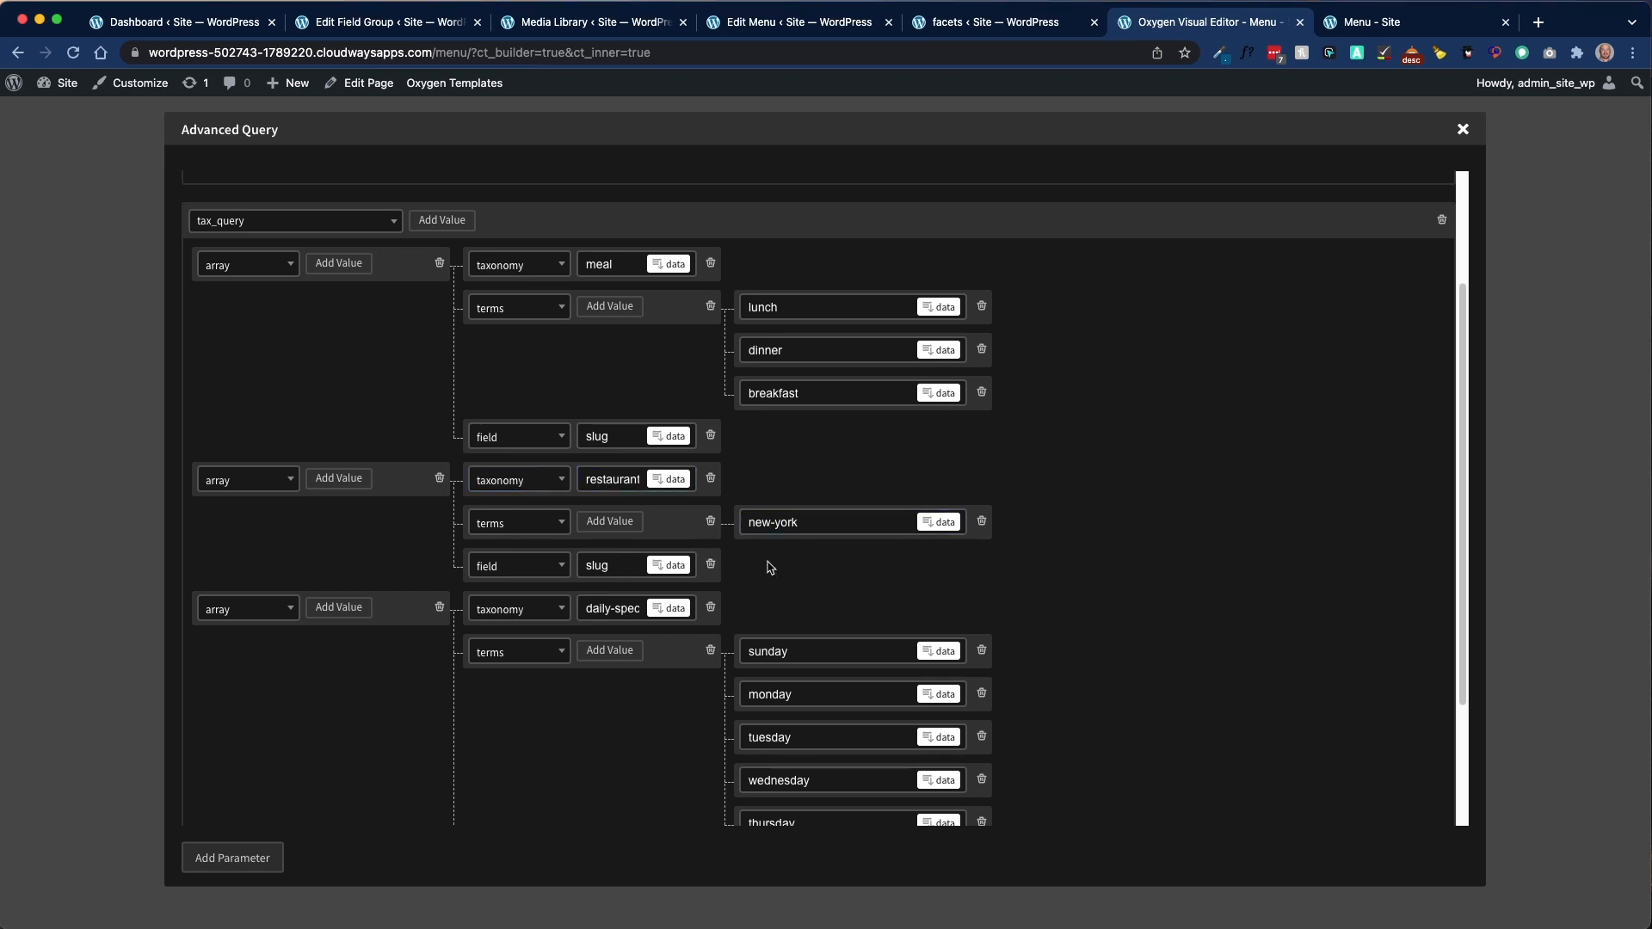
pyautogui.scroll(-2, 368, 582)
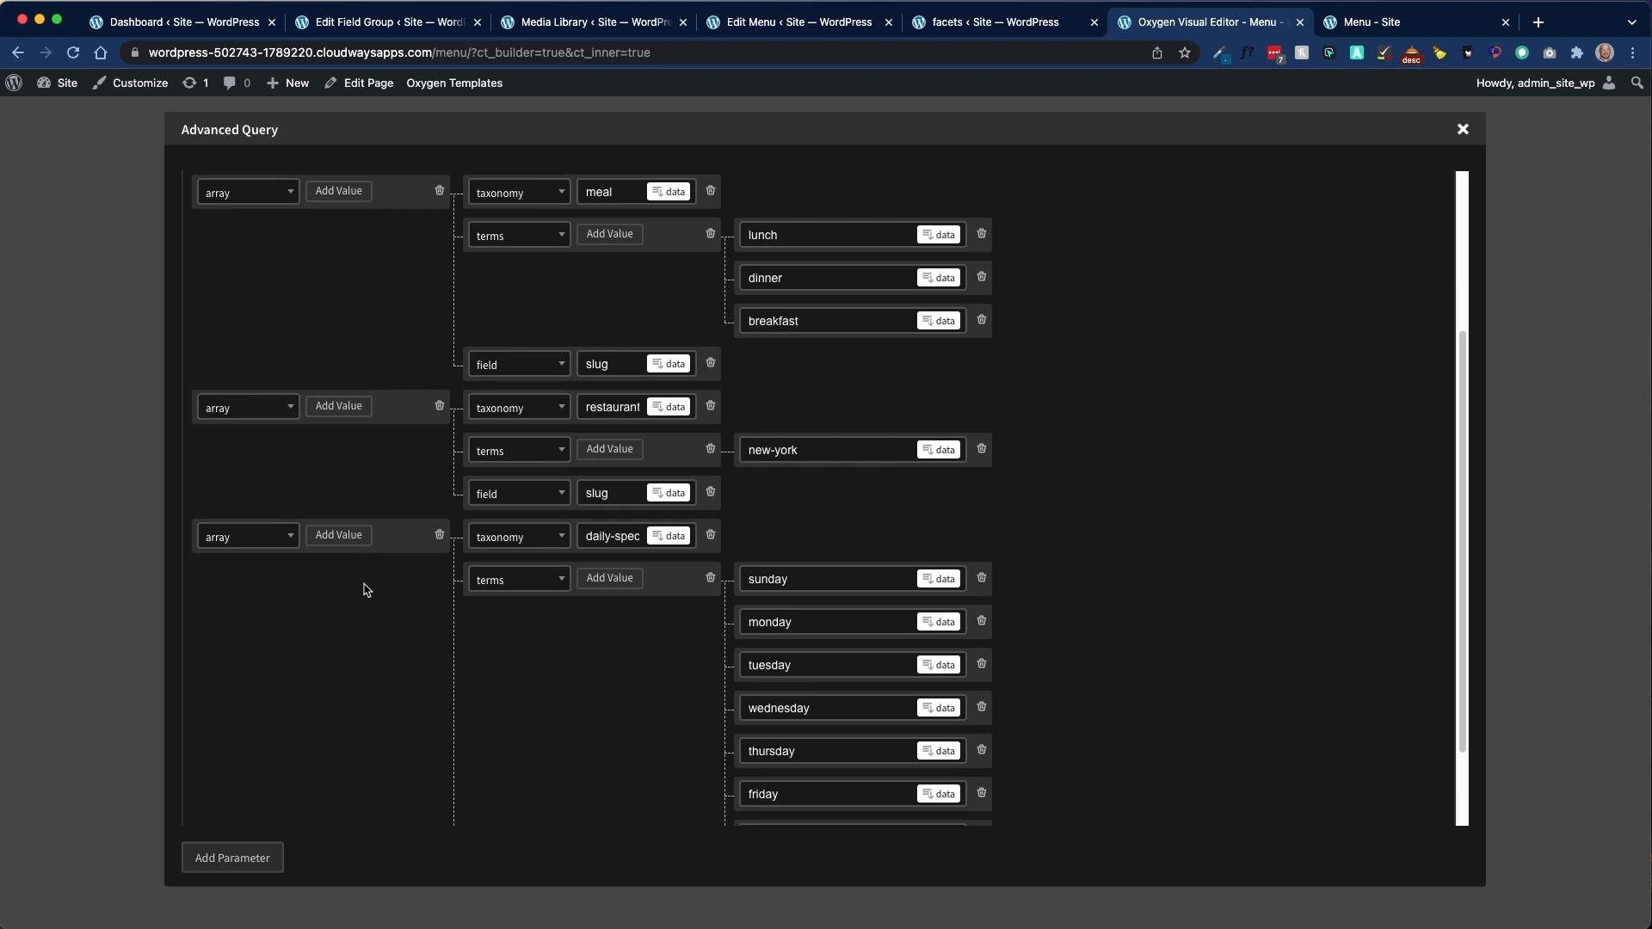
pyautogui.scroll(-2, 368, 590)
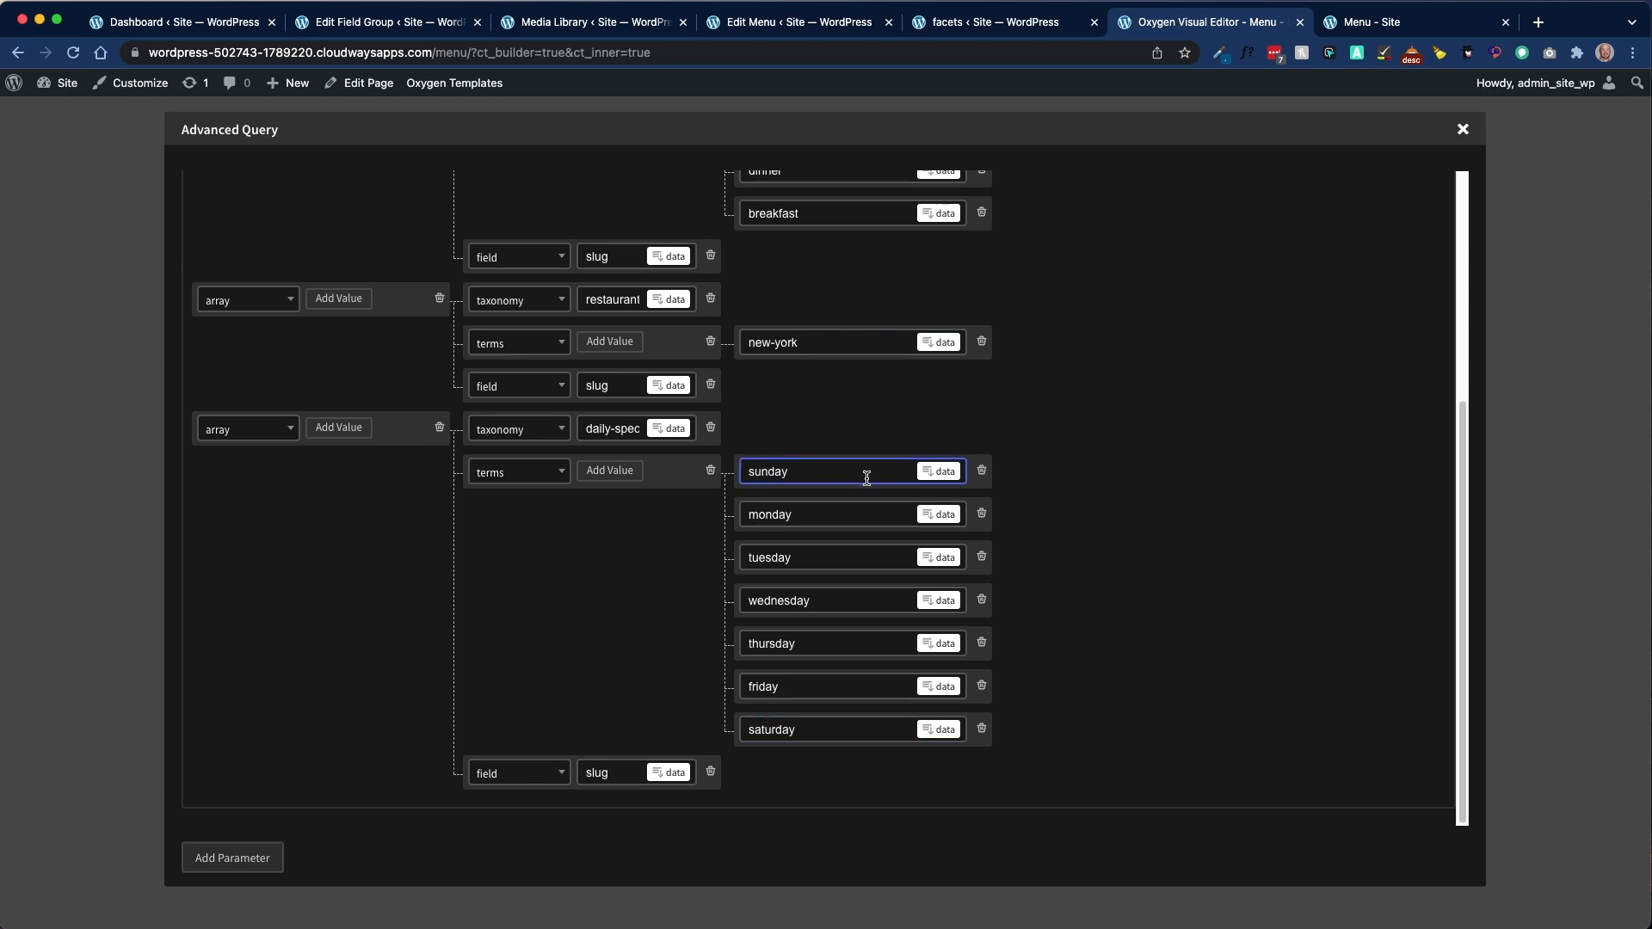
pyautogui.click(842, 695)
pyautogui.click(805, 471)
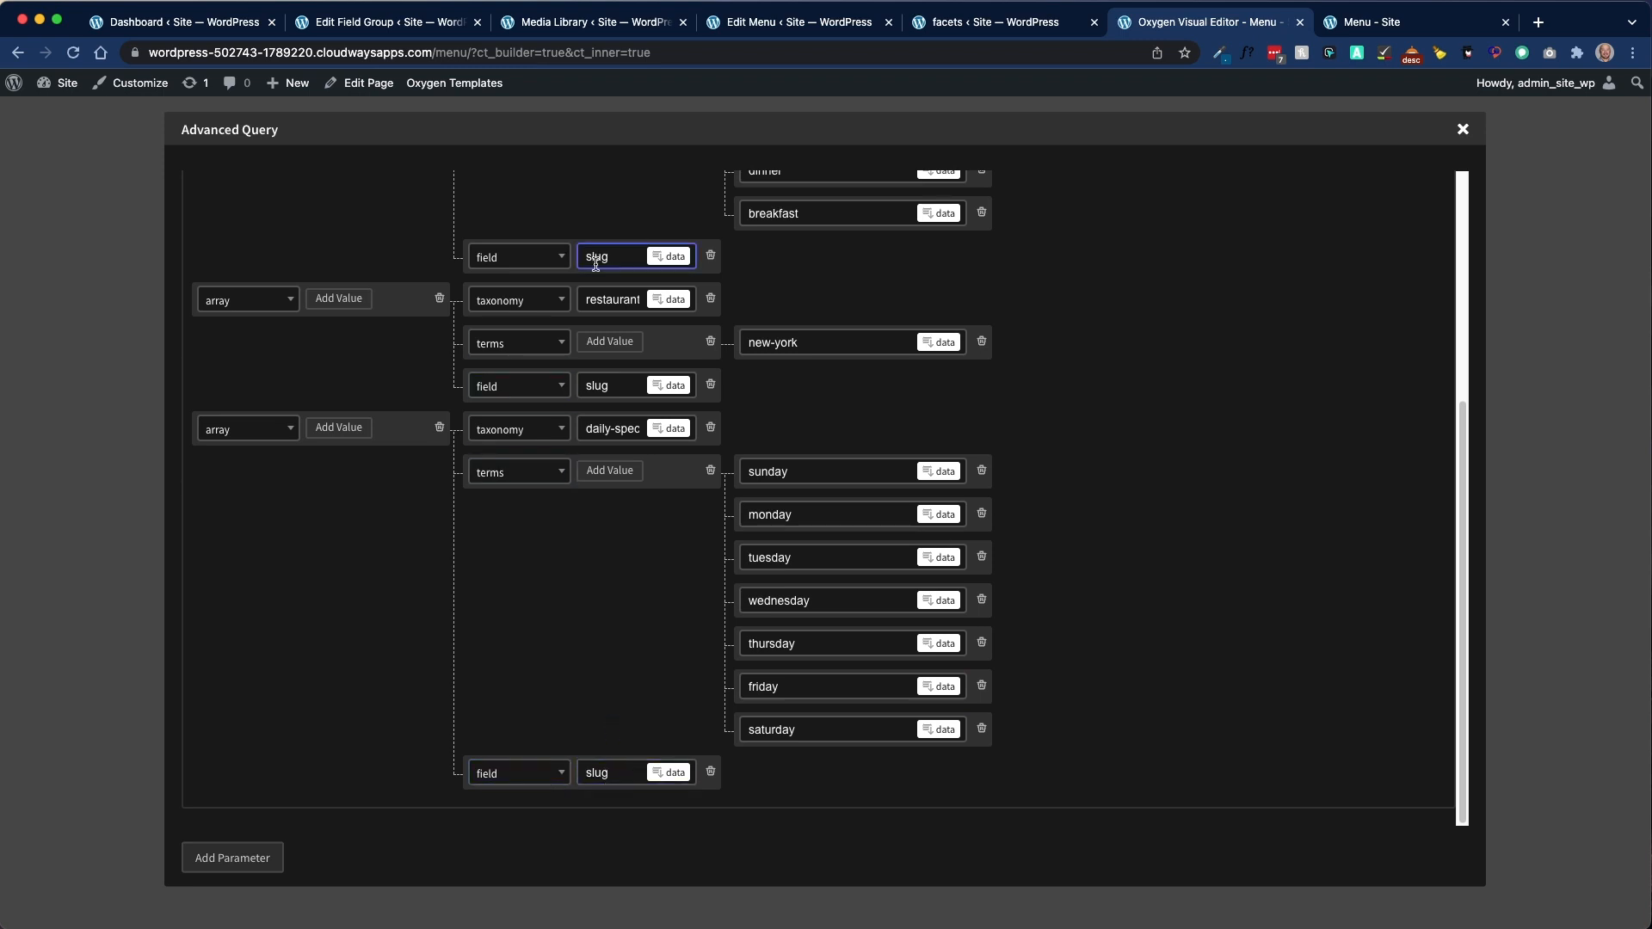
pyautogui.scroll(5, 792, 627)
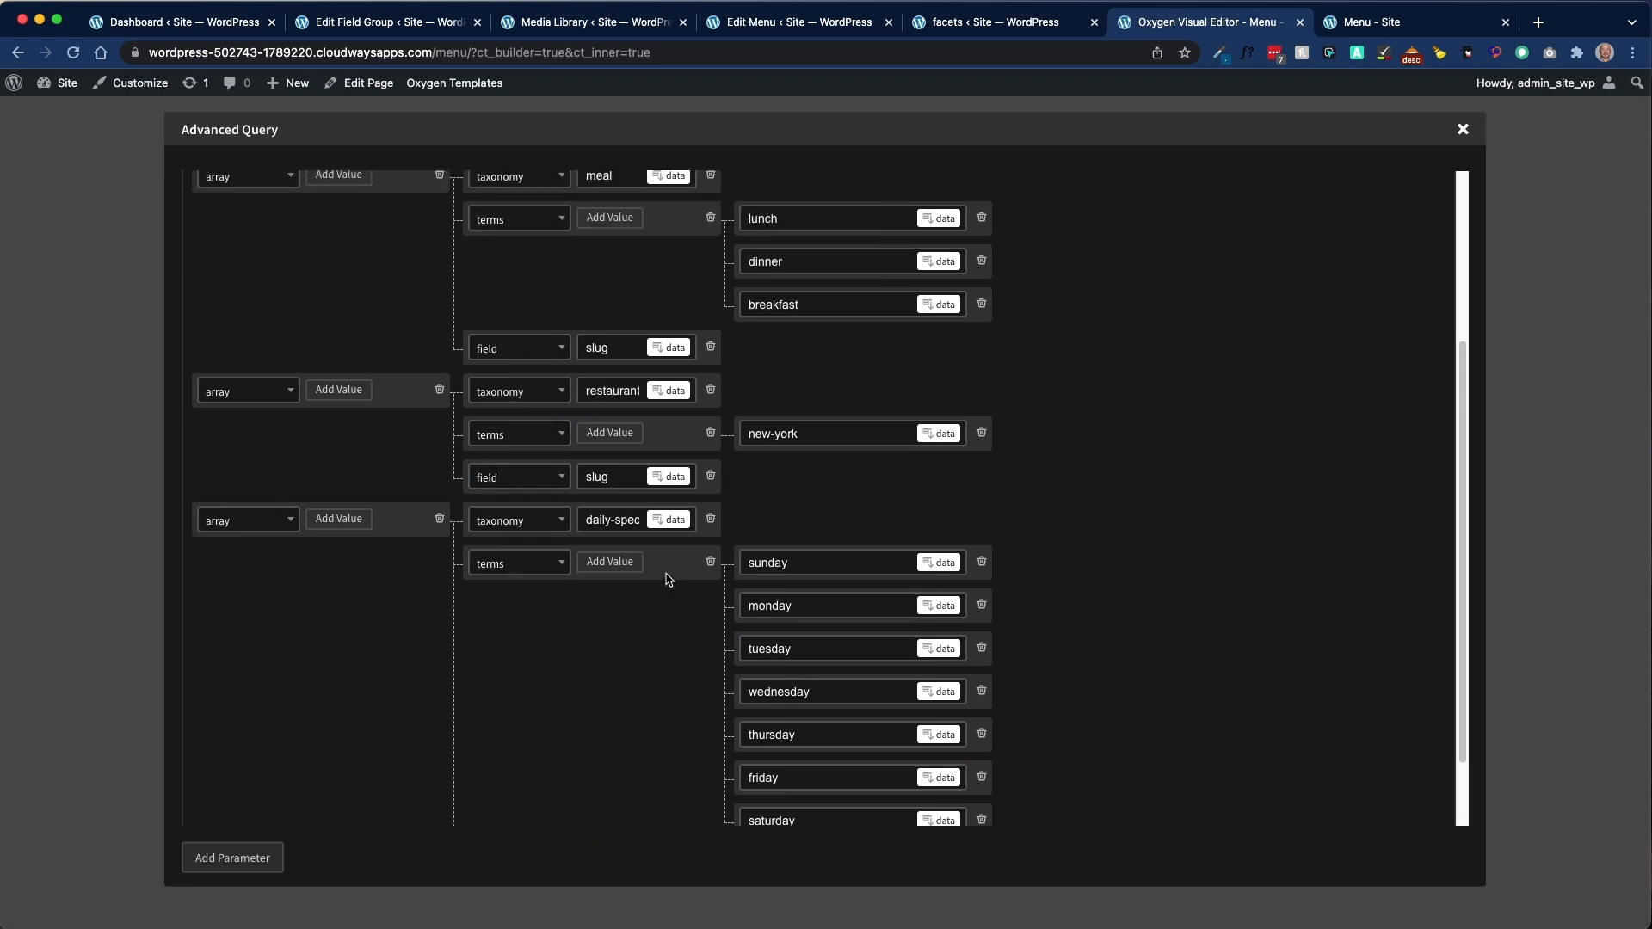
pyautogui.scroll(-5, 808, 688)
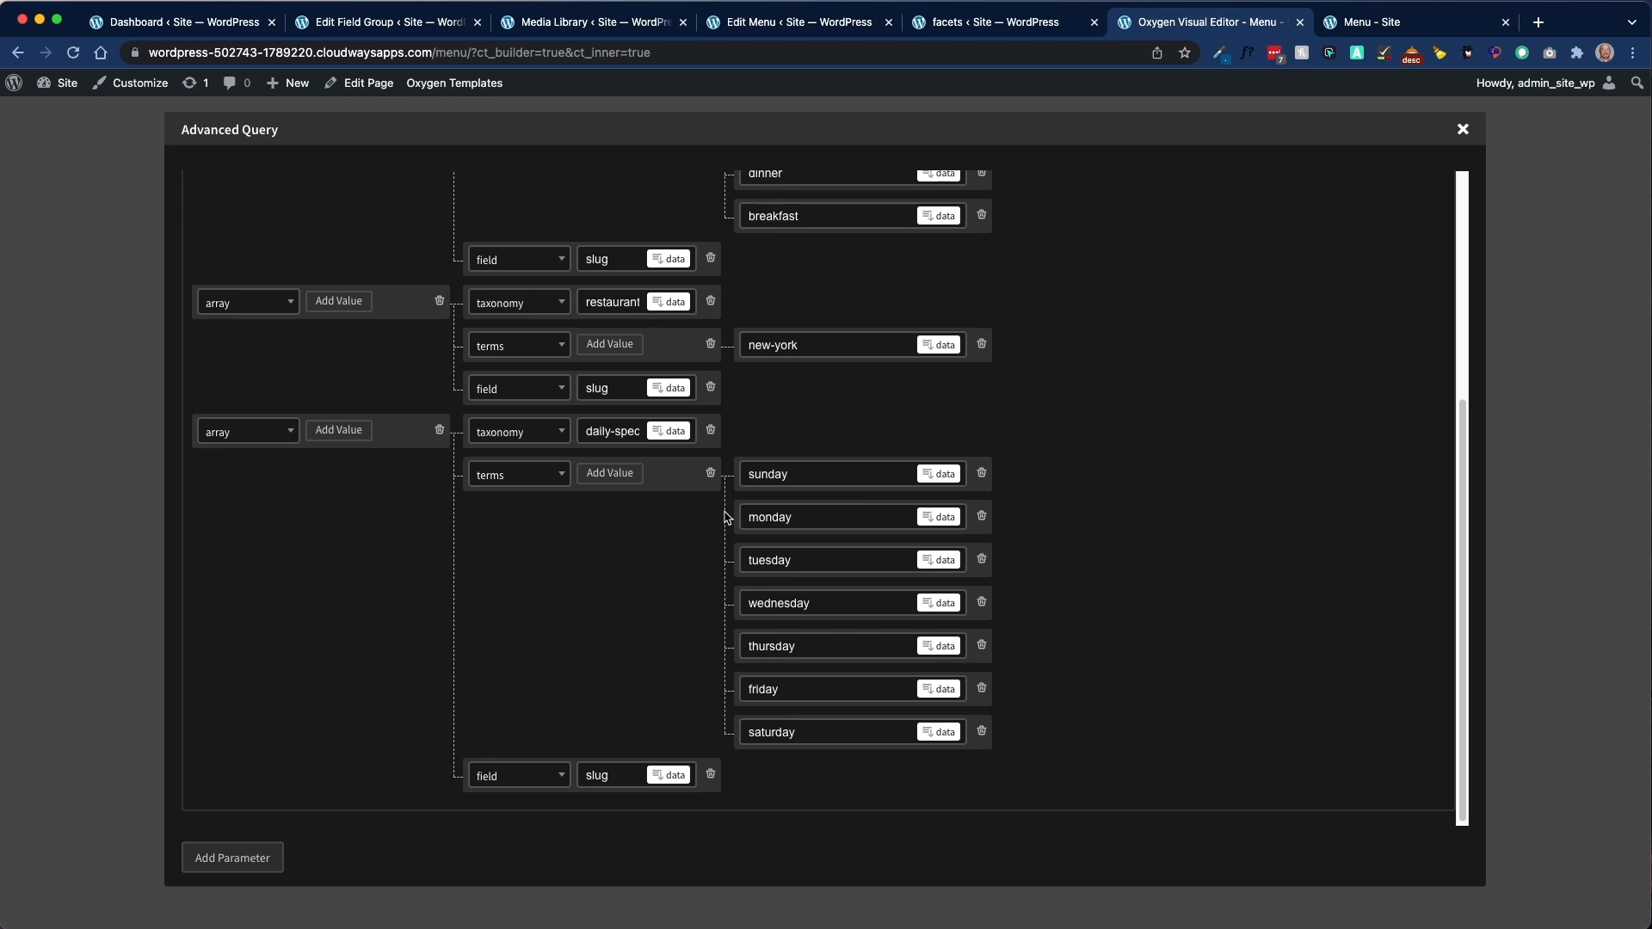
pyautogui.click(837, 471)
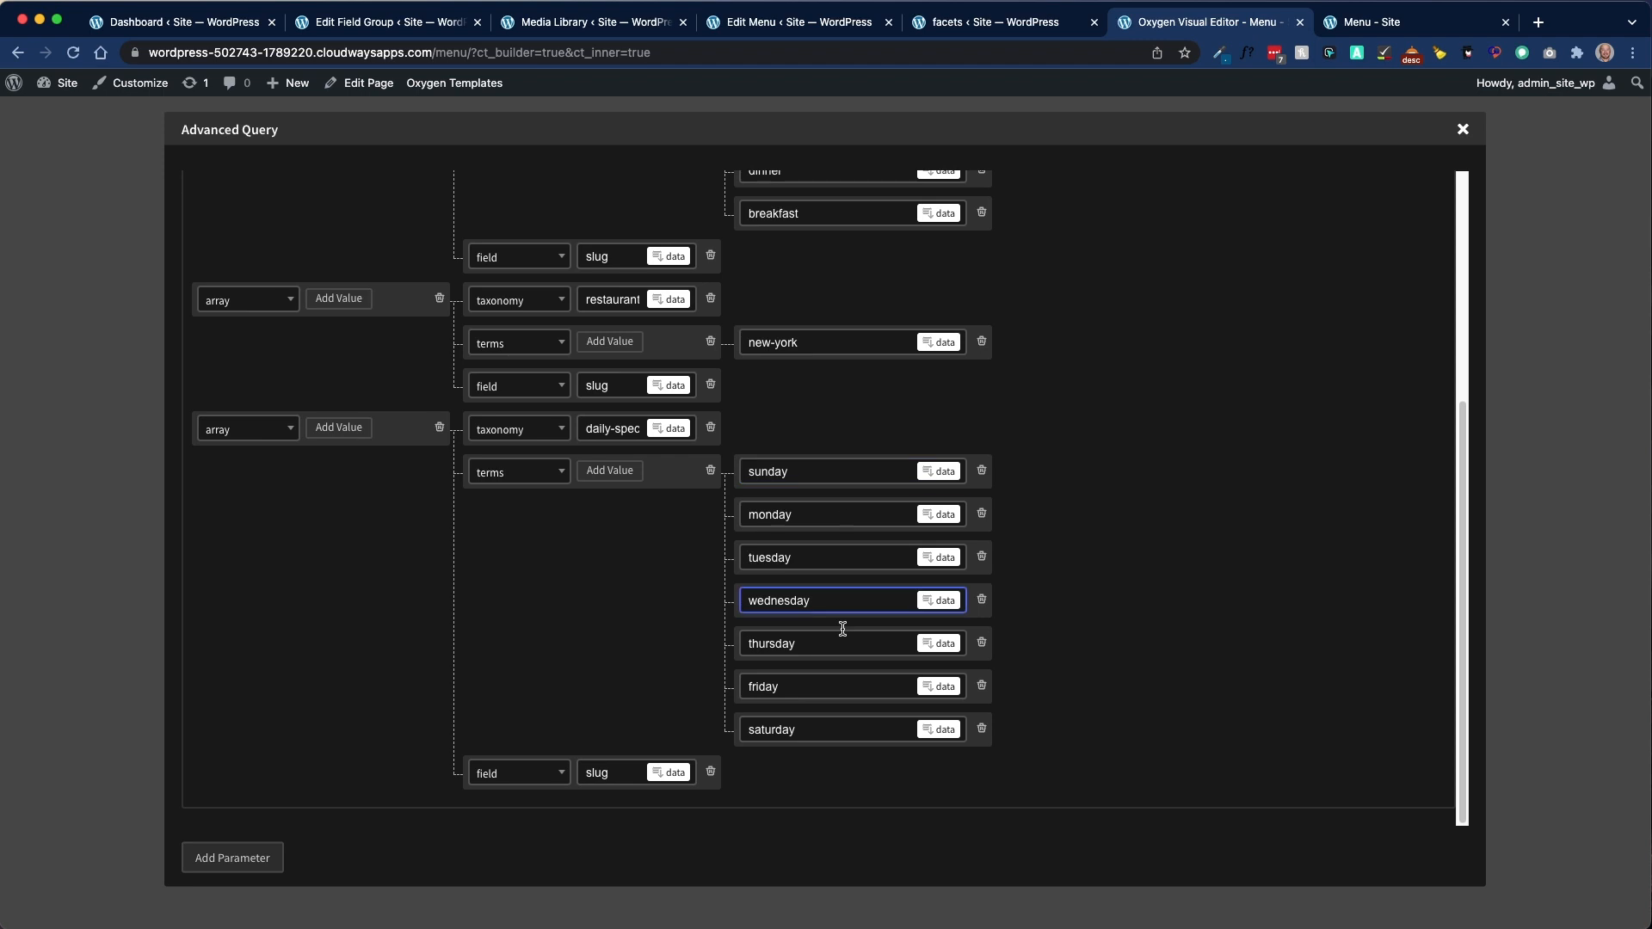
pyautogui.click(1463, 131)
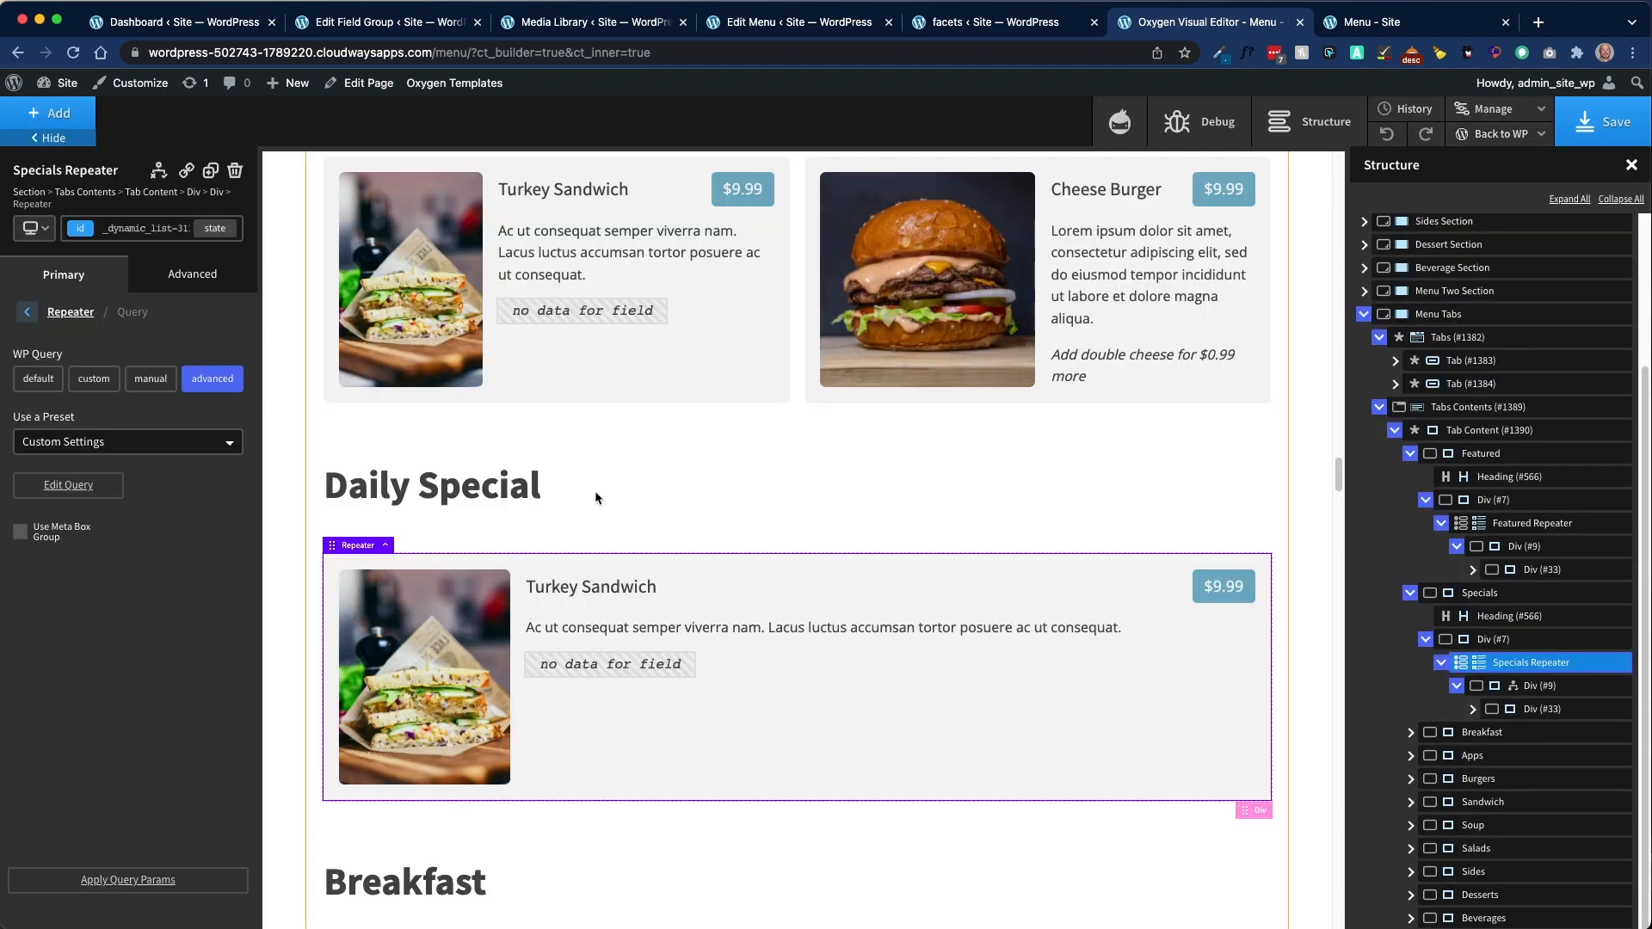
# Step: Open the display conditions of the Div inside the Specials Repeater and inspect the Day of Week condition, its operator and its value
pyautogui.scroll(-2, 865, 542)
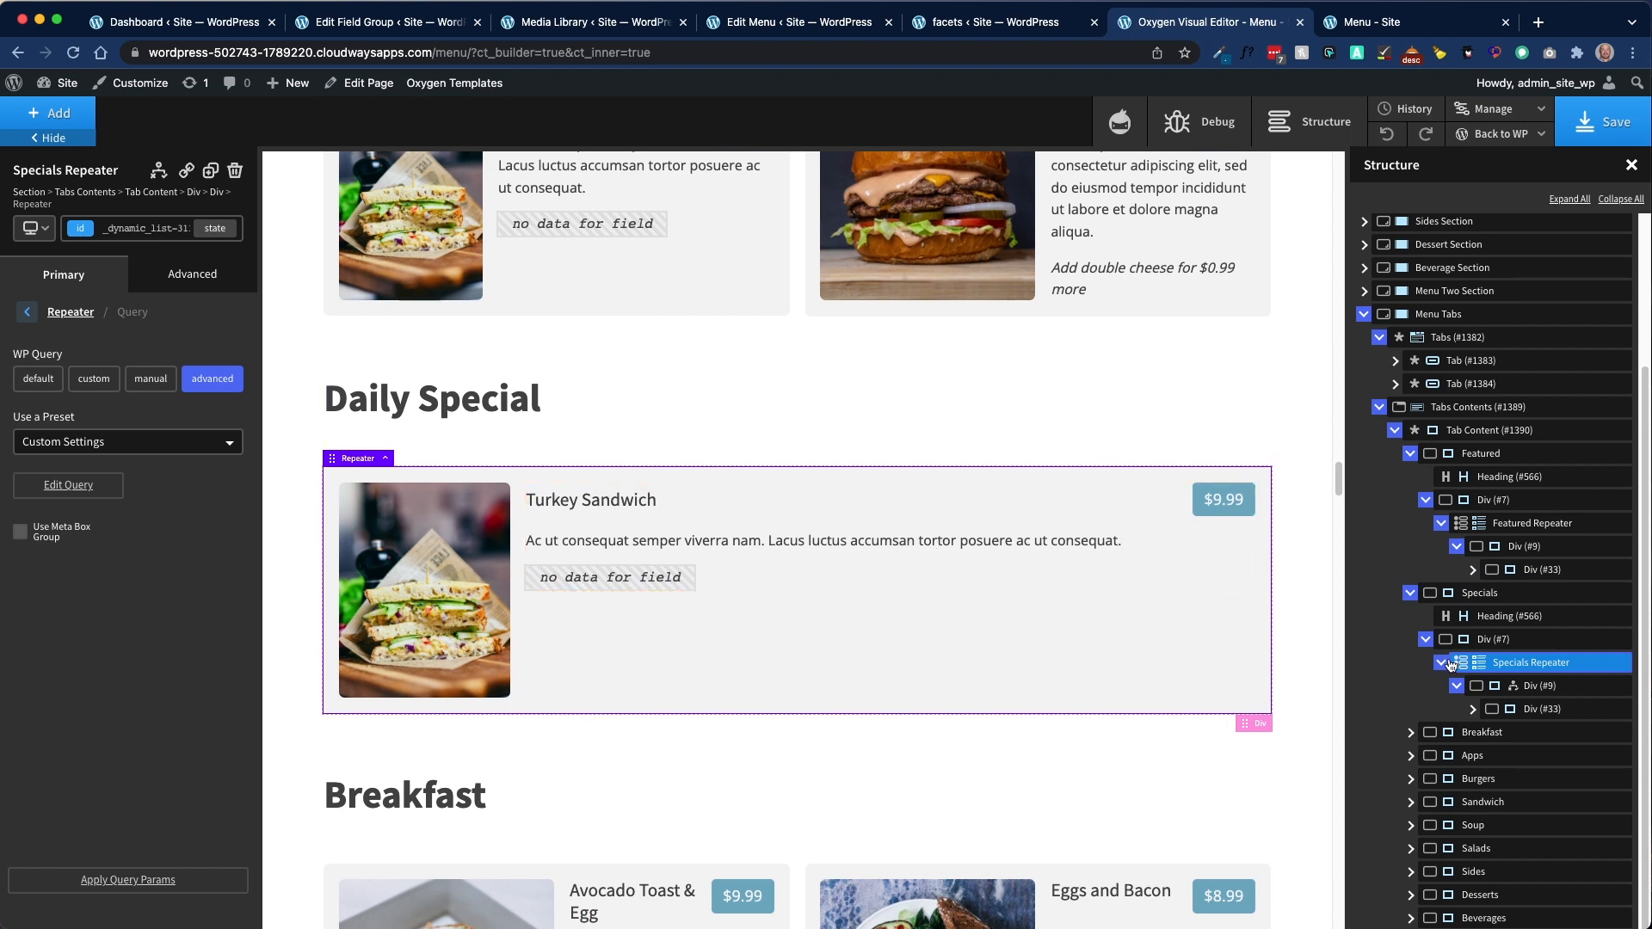
pyautogui.click(1529, 688)
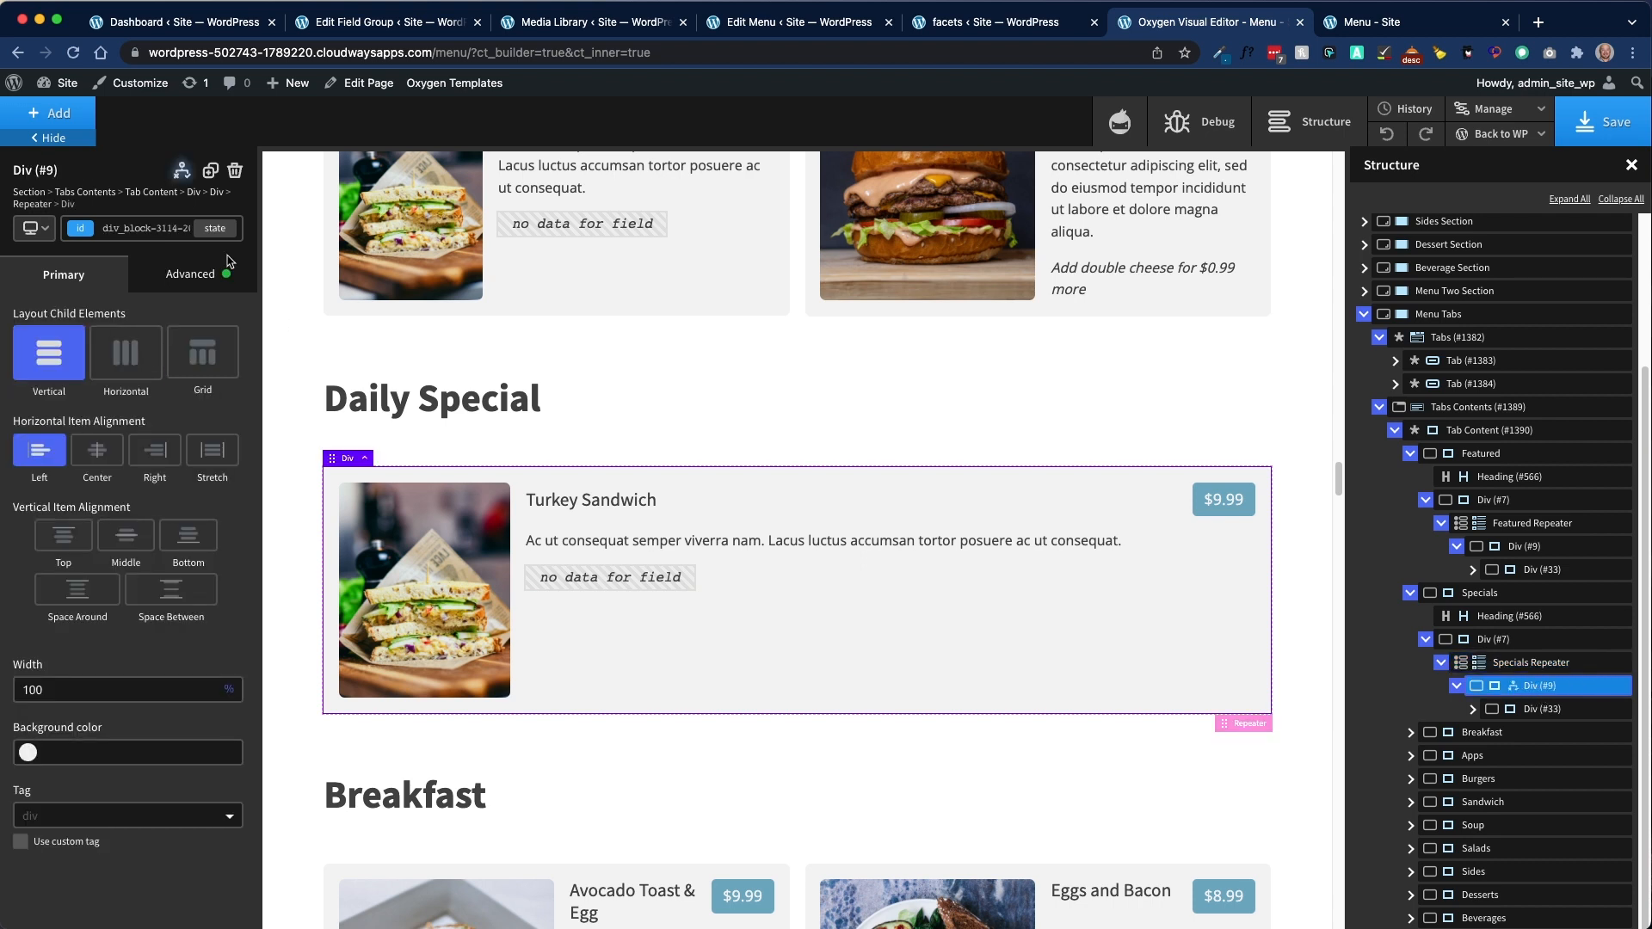
pyautogui.click(182, 172)
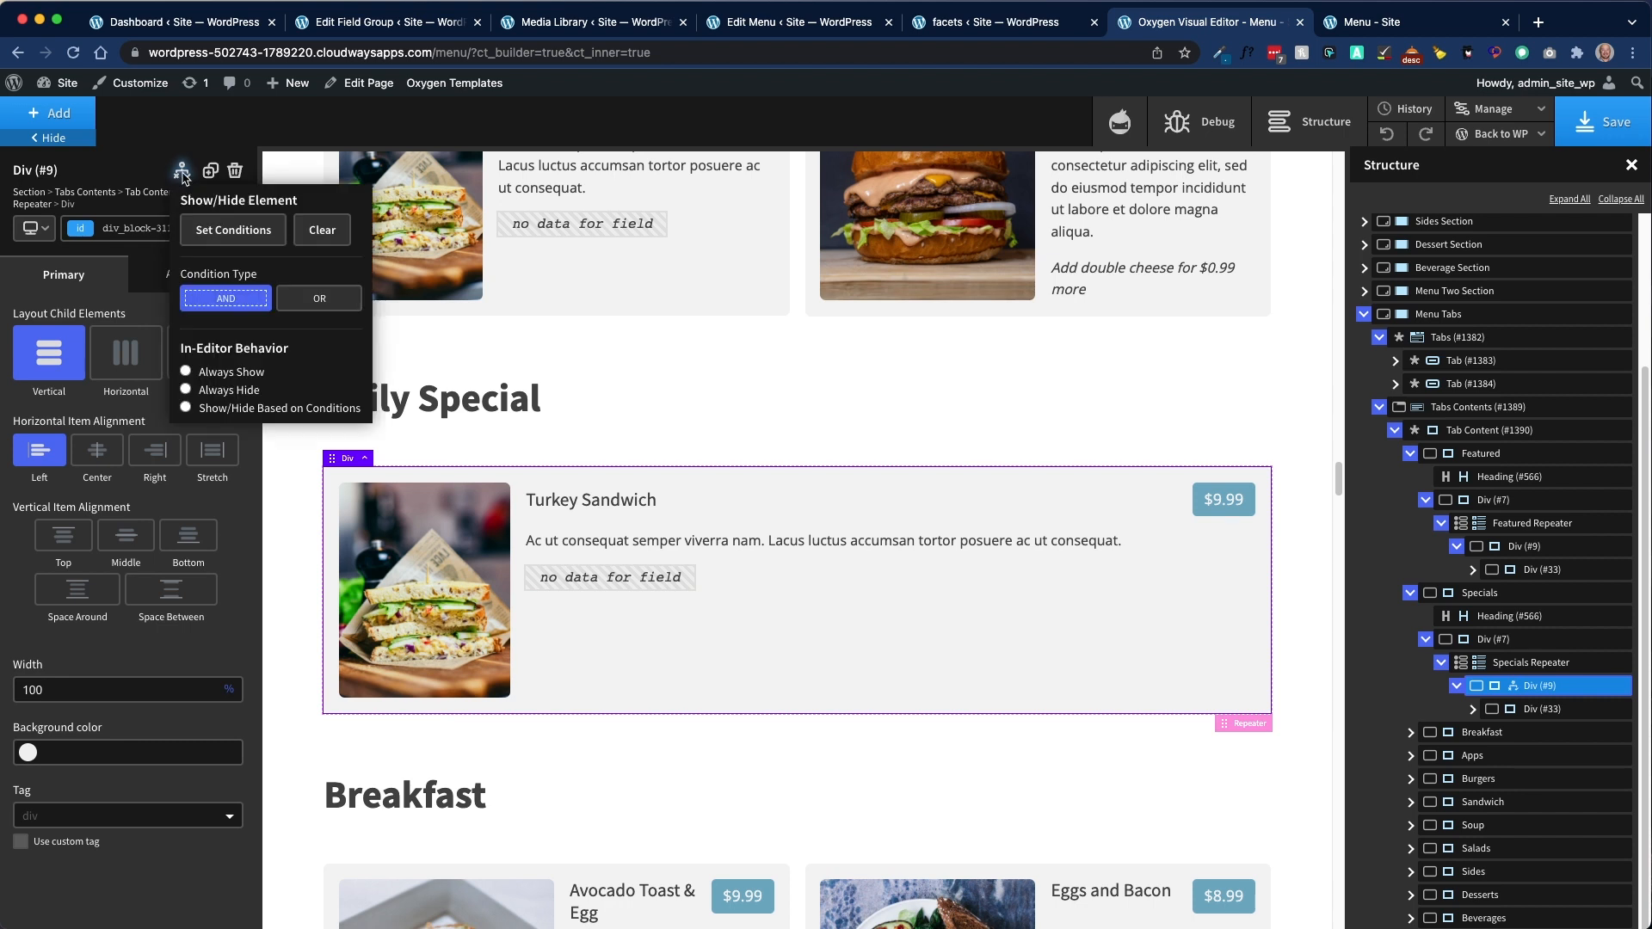
pyautogui.click(234, 239)
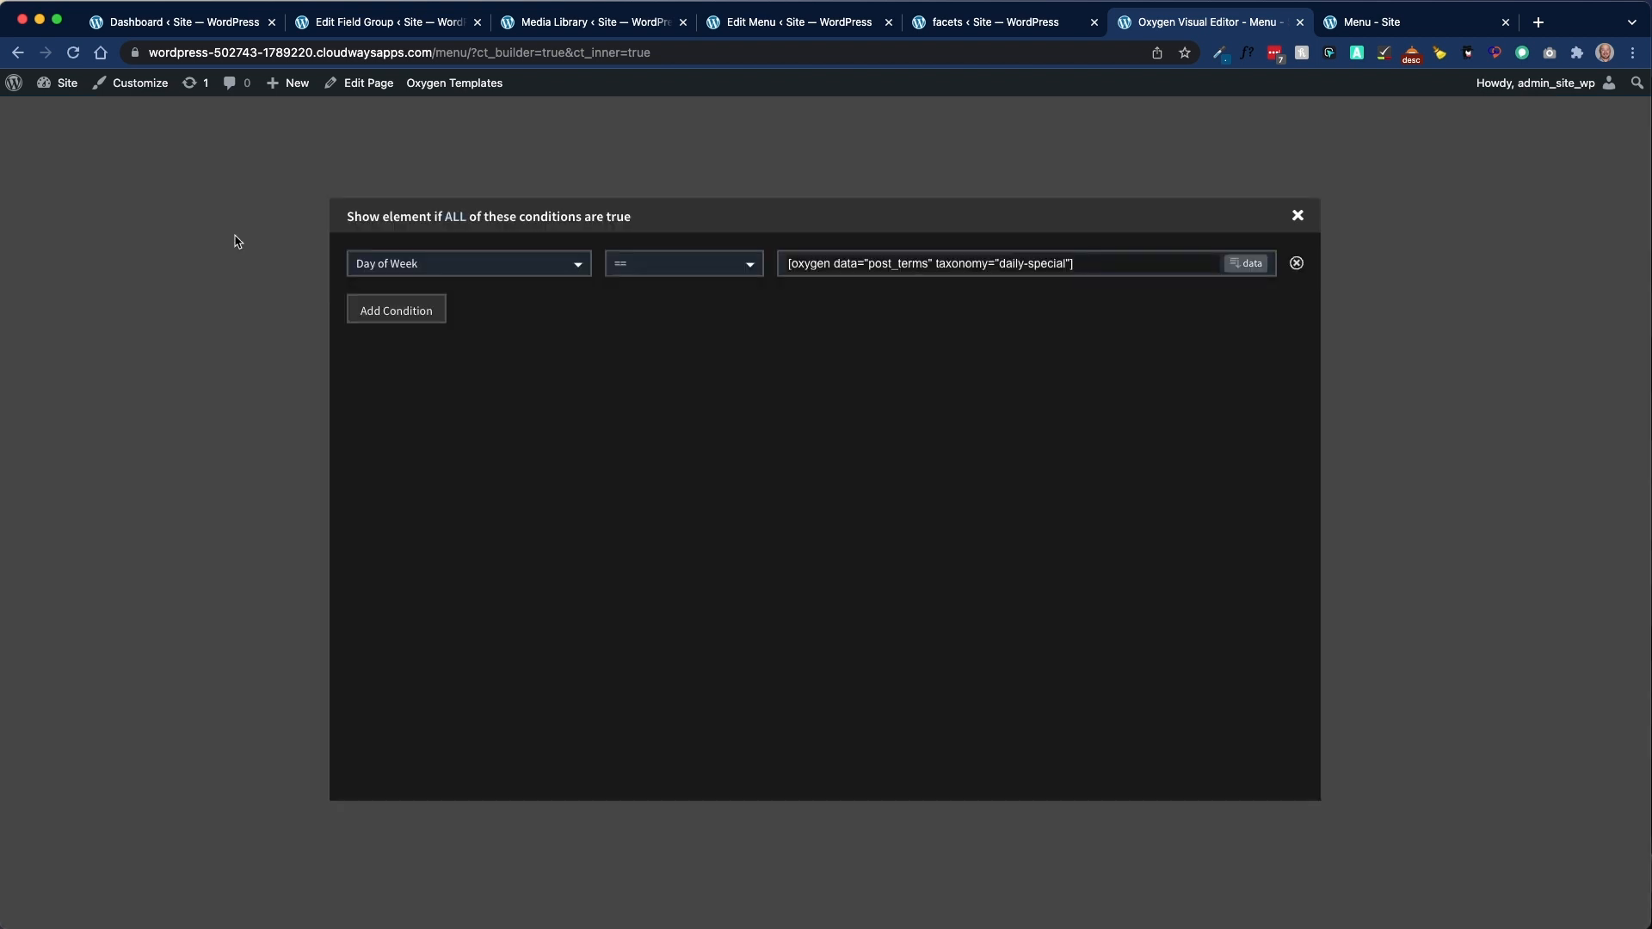
pyautogui.click(552, 273)
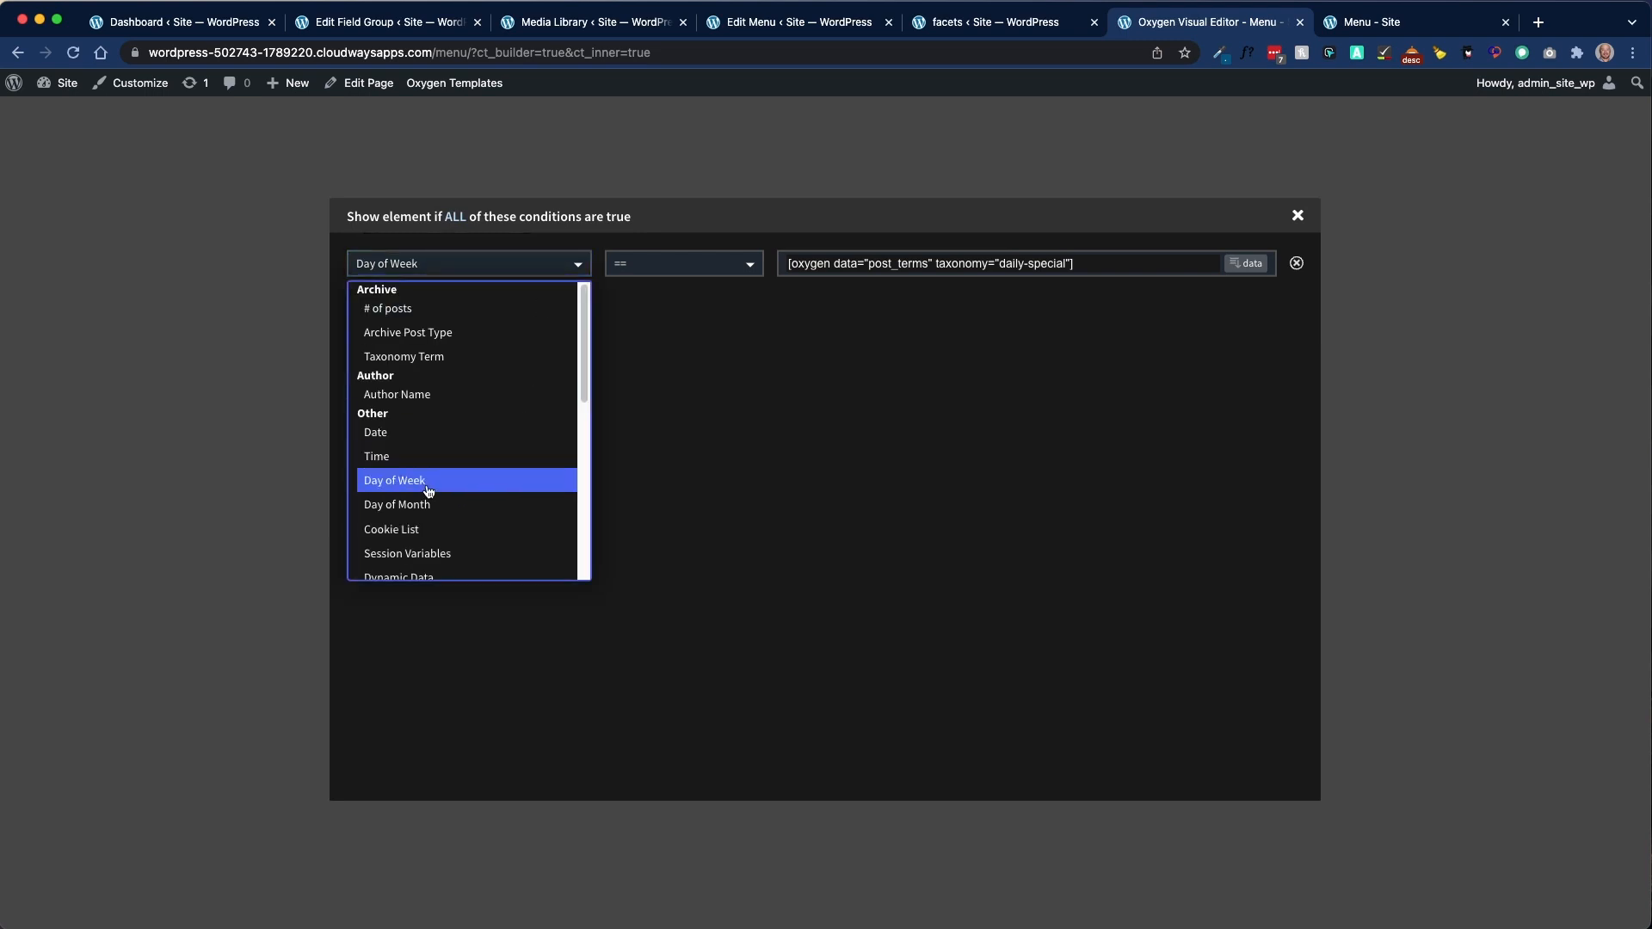
pyautogui.click(654, 272)
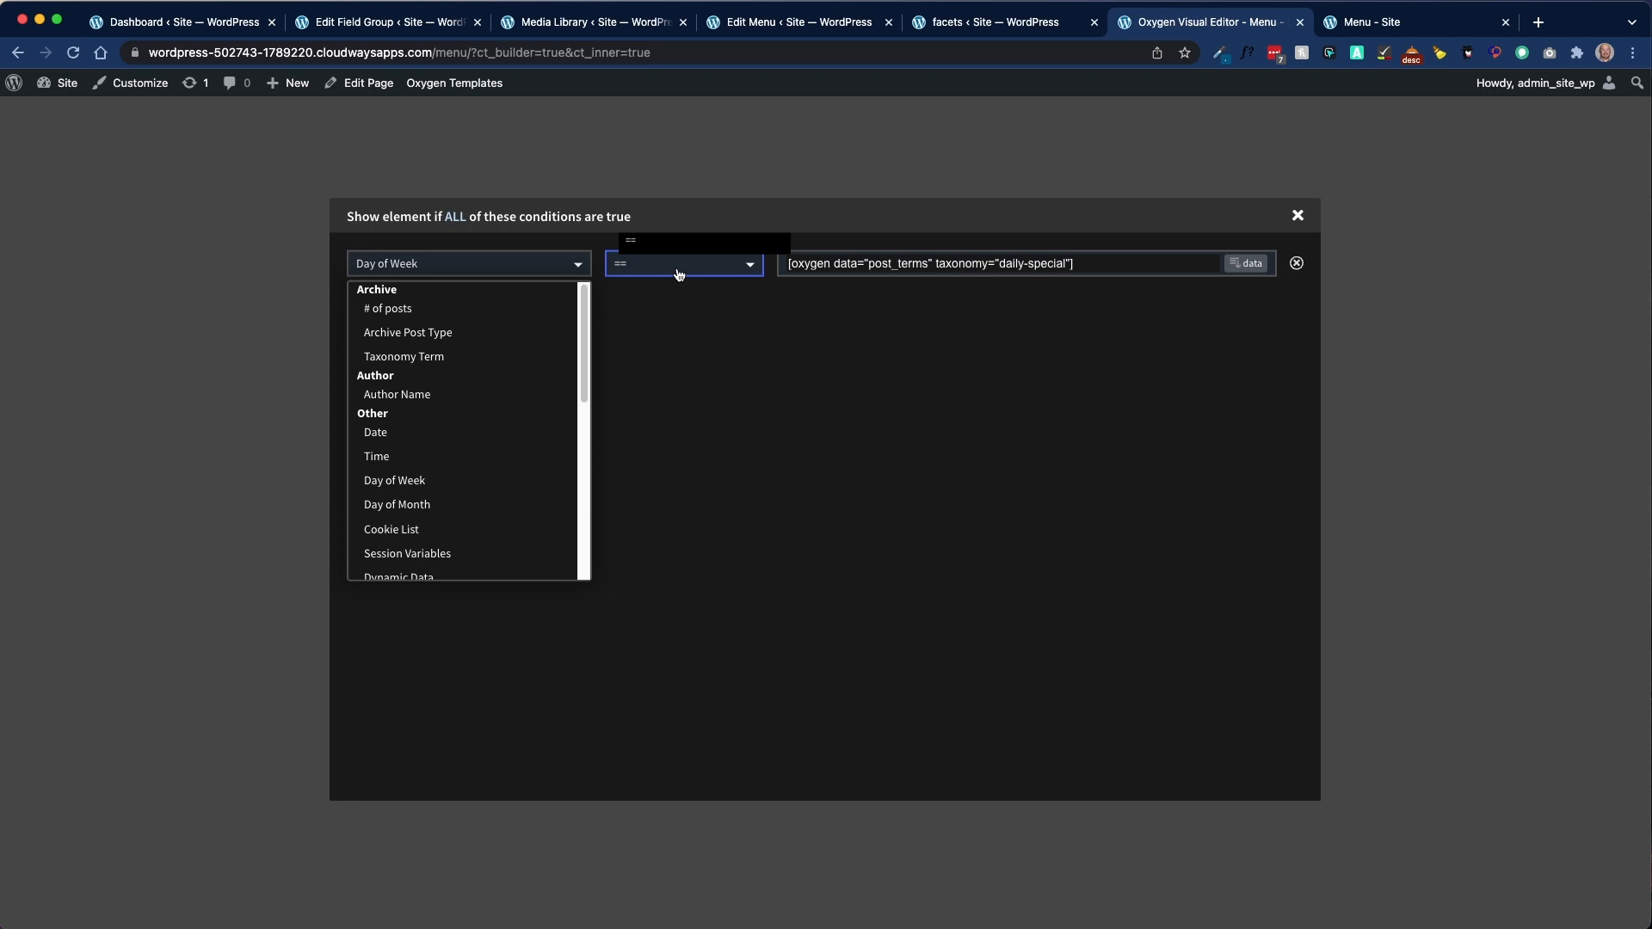
pyautogui.click(1088, 266)
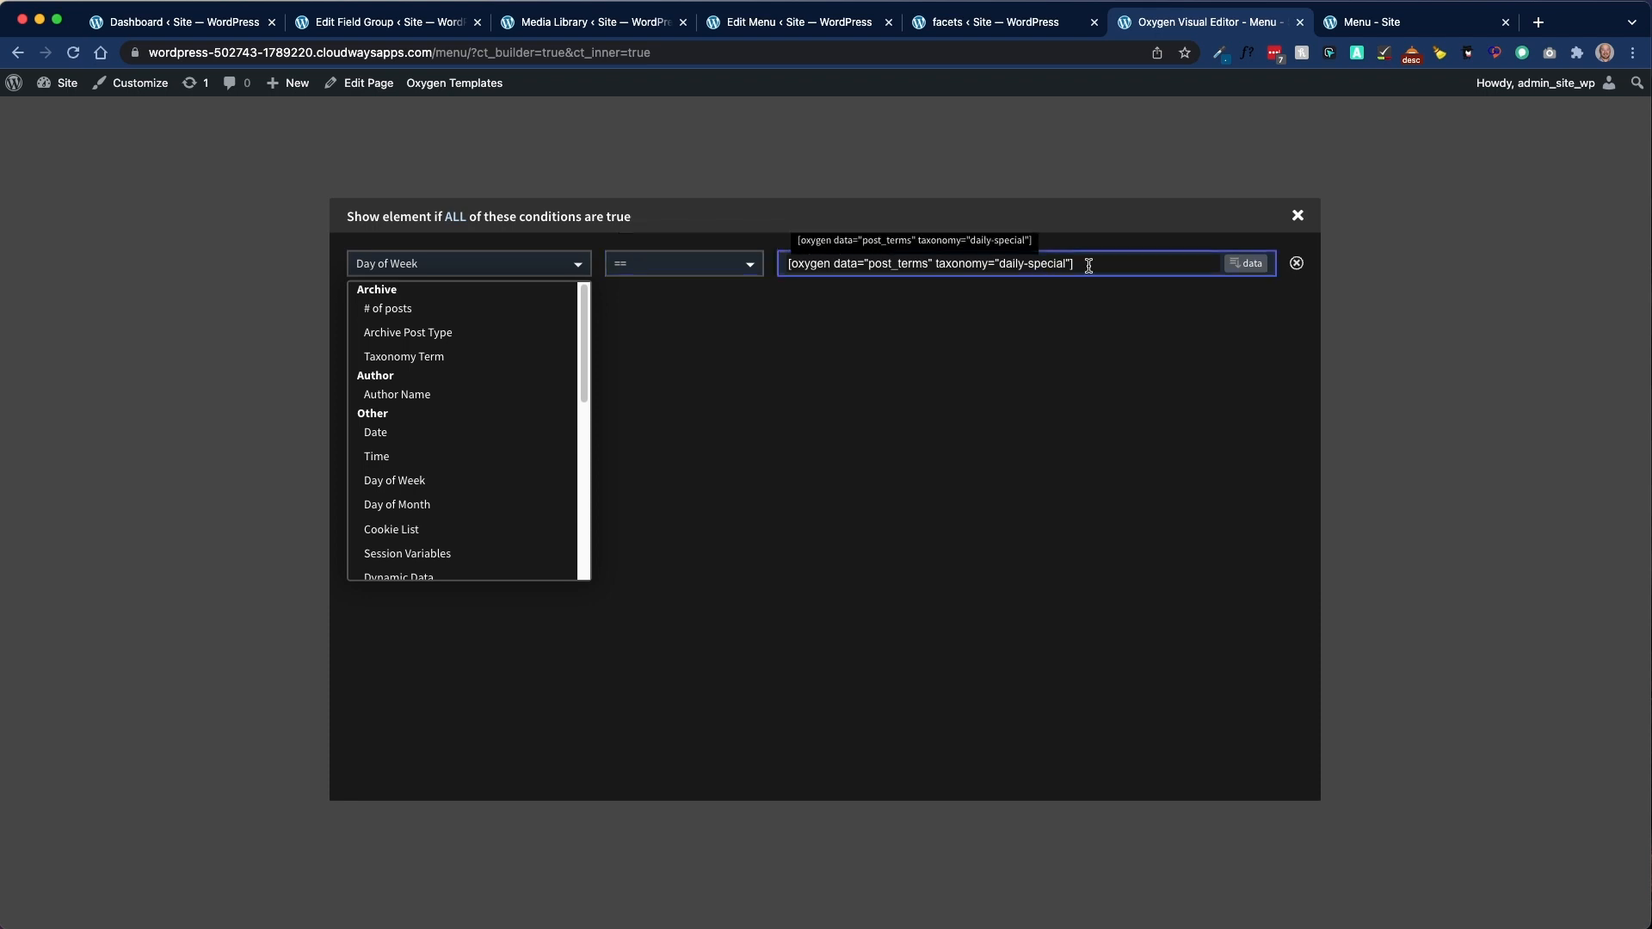
# Step: Insert Taxonomy Terms dynamic data for the daily-special taxonomy as the Day of Week condition's value and close the conditions
pyautogui.click(1244, 264)
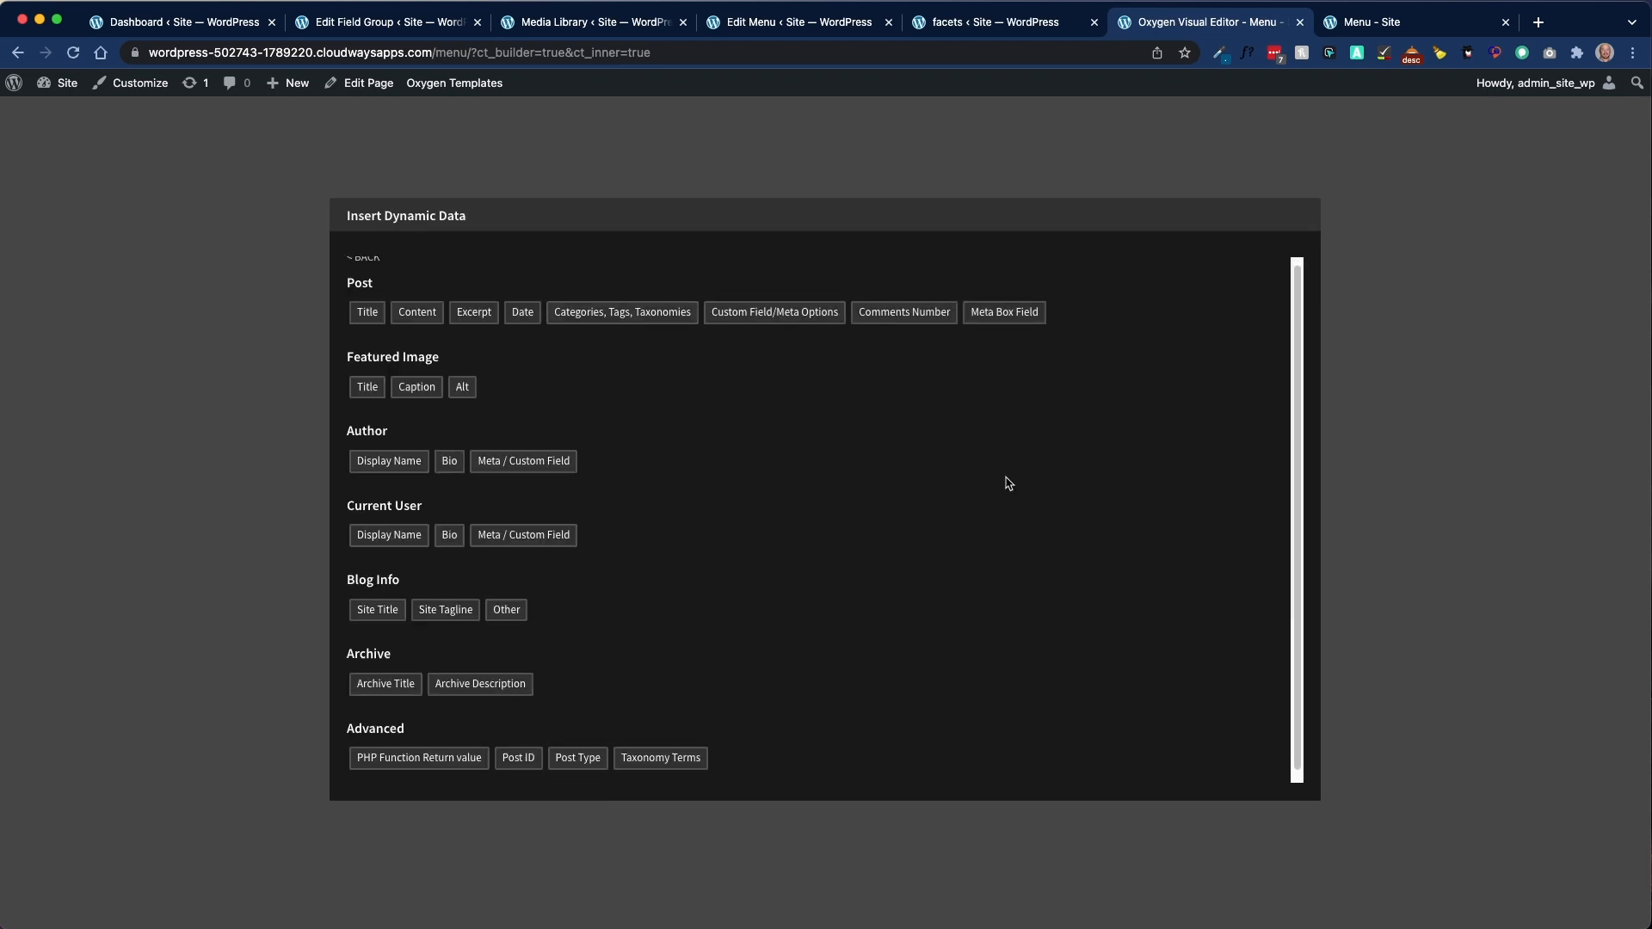
pyautogui.click(670, 758)
pyautogui.click(520, 313)
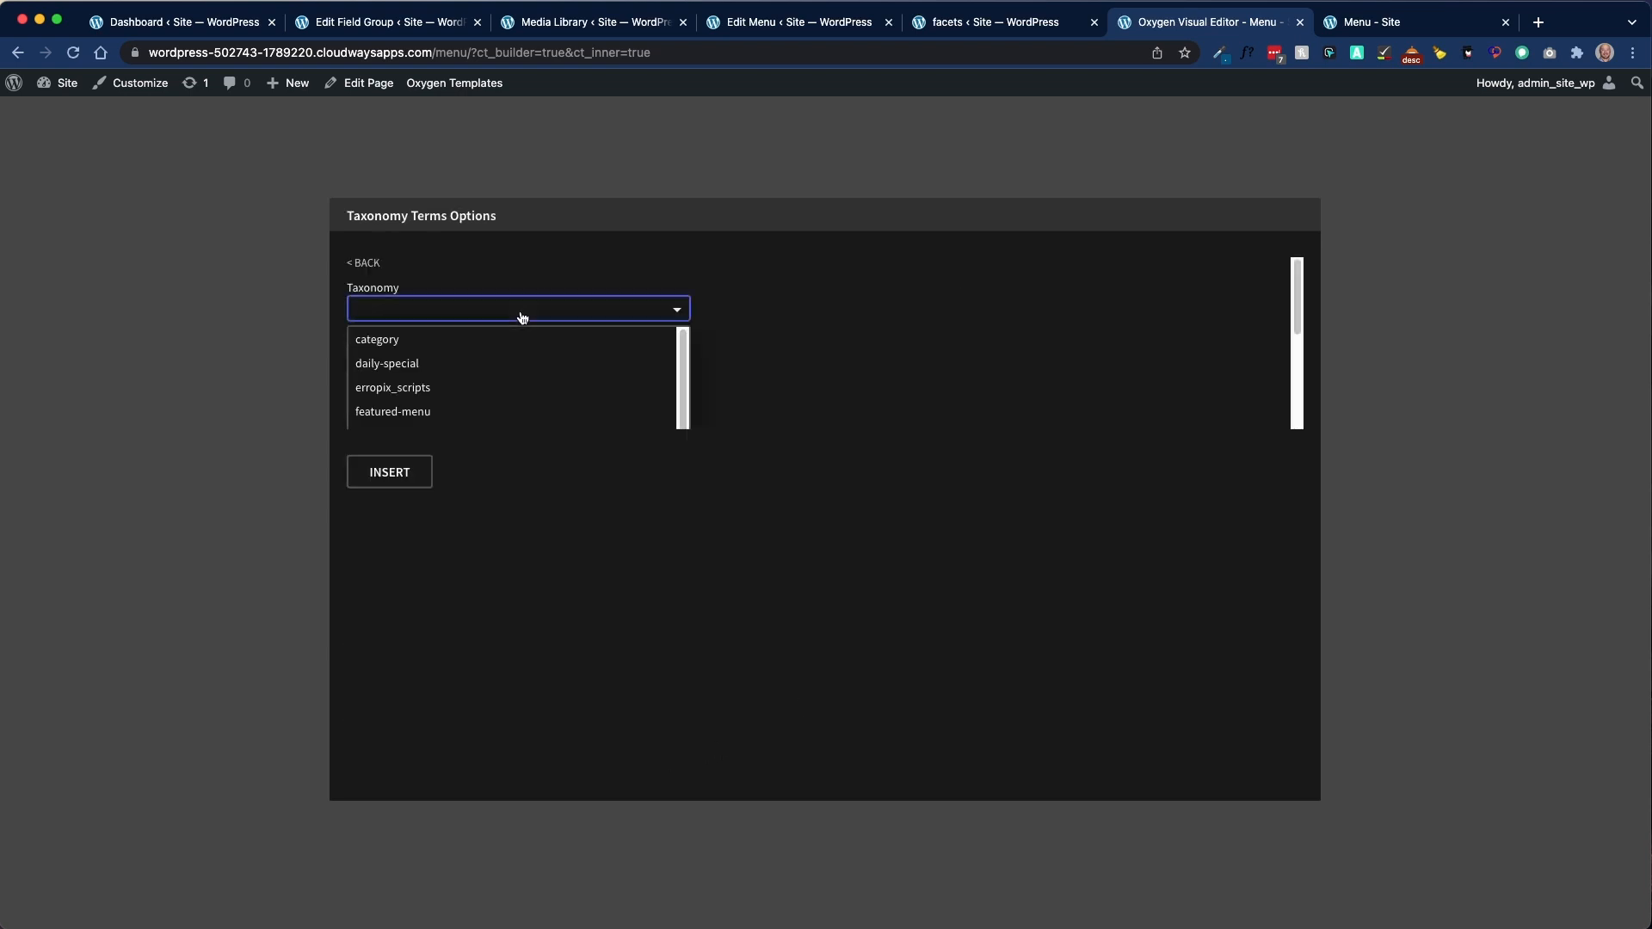
pyautogui.click(447, 365)
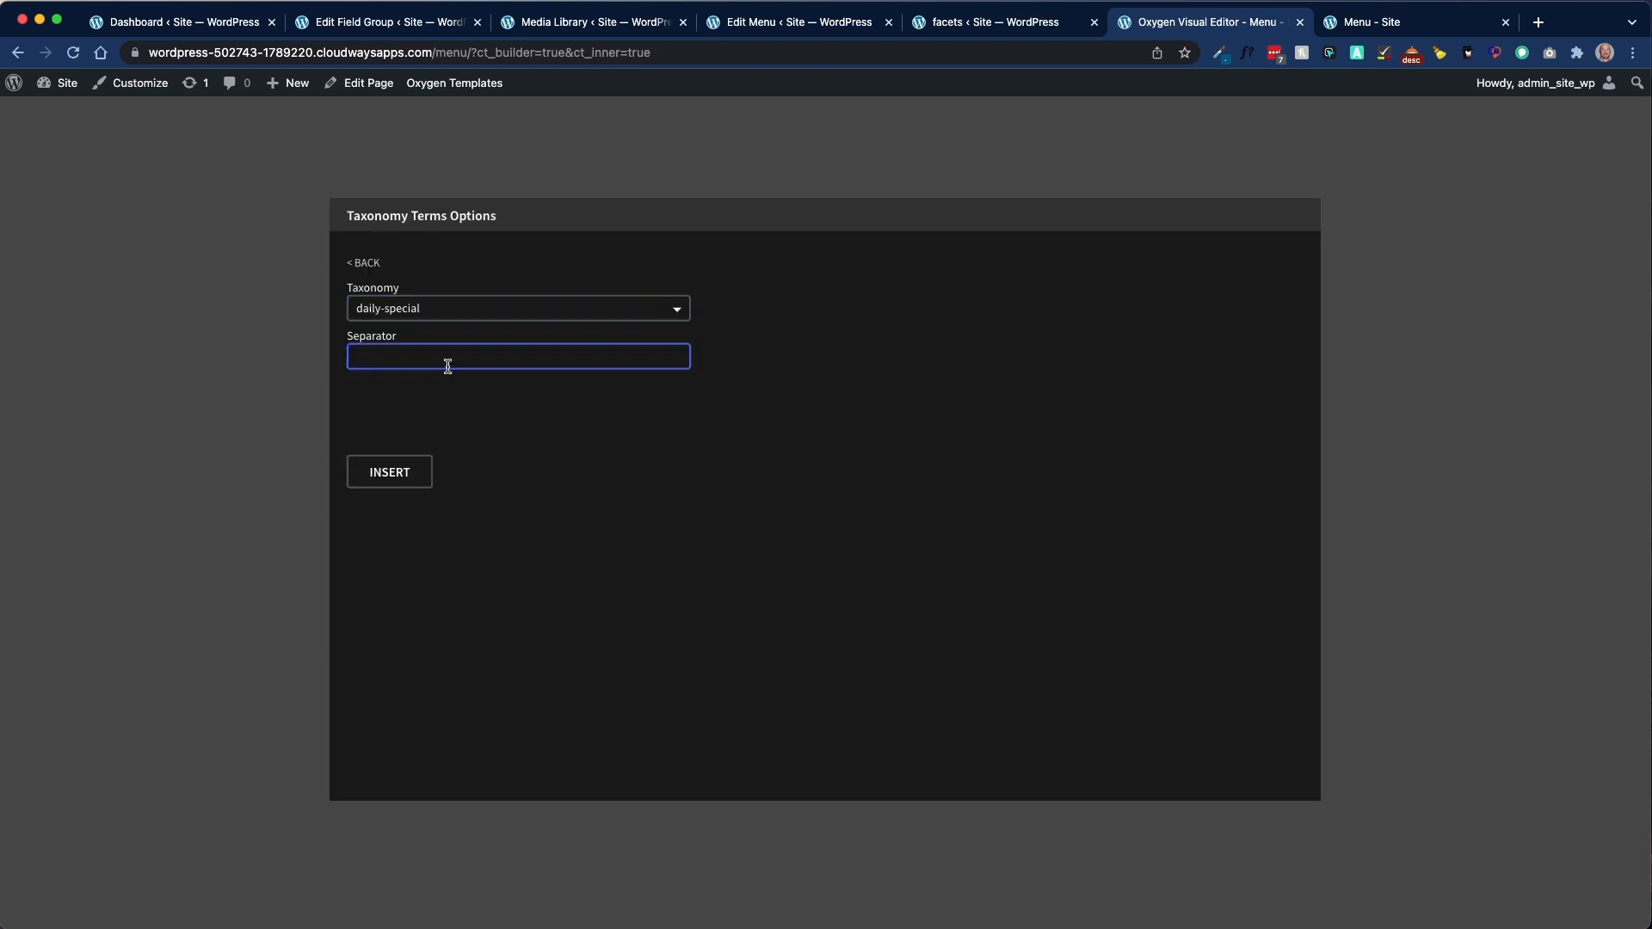
pyautogui.click(419, 468)
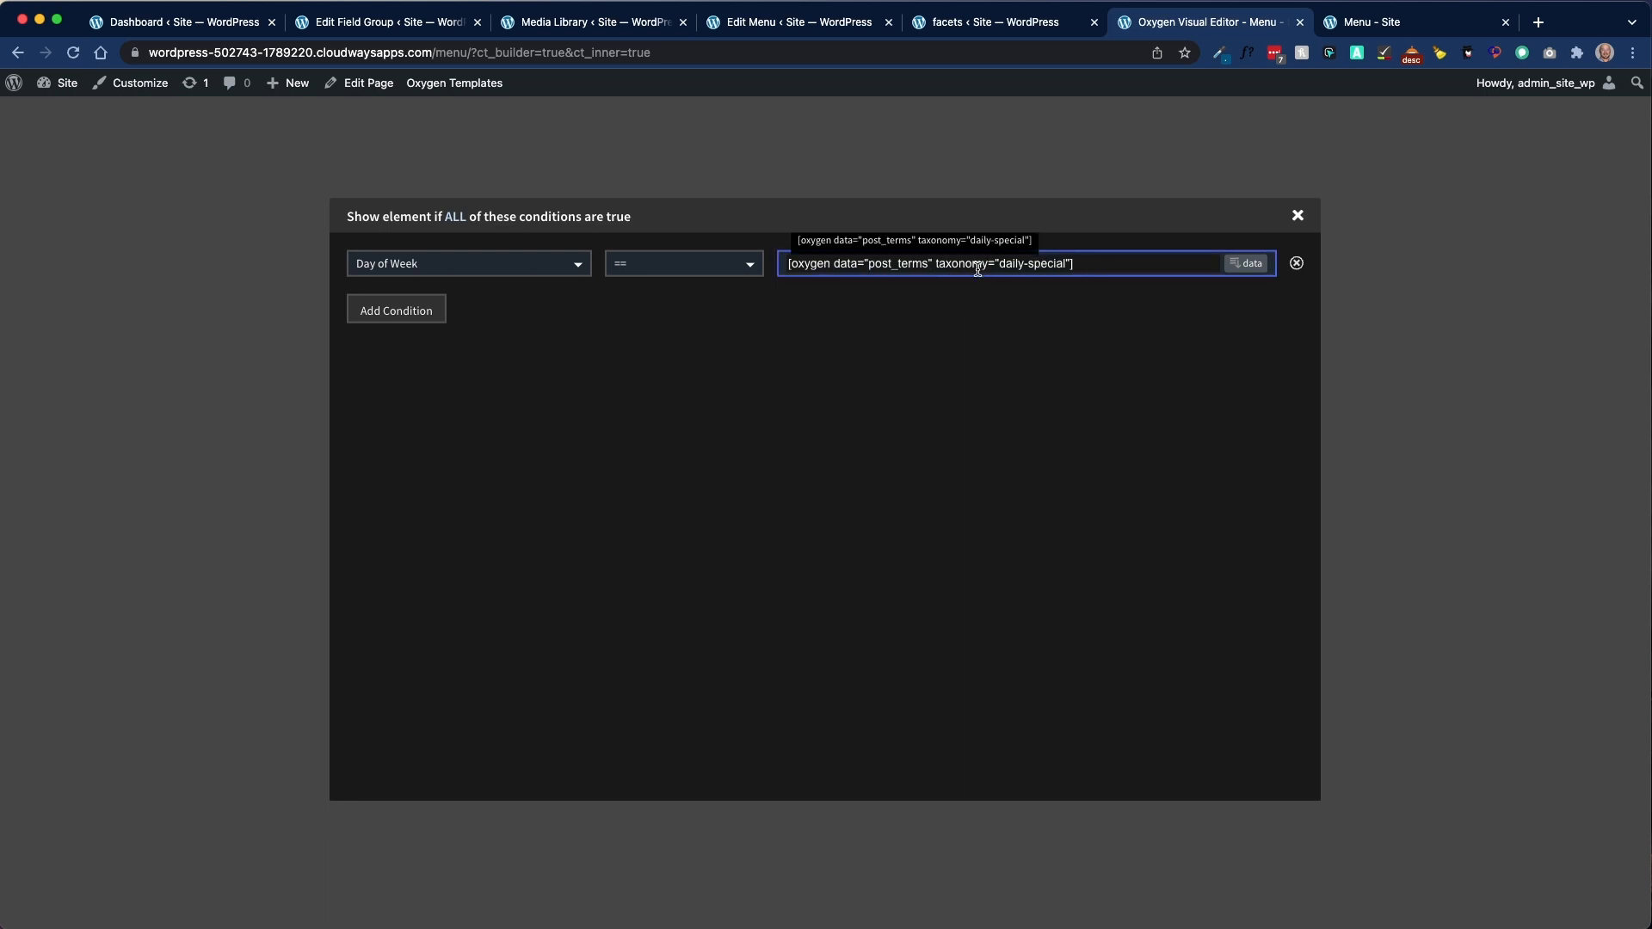
pyautogui.click(1297, 216)
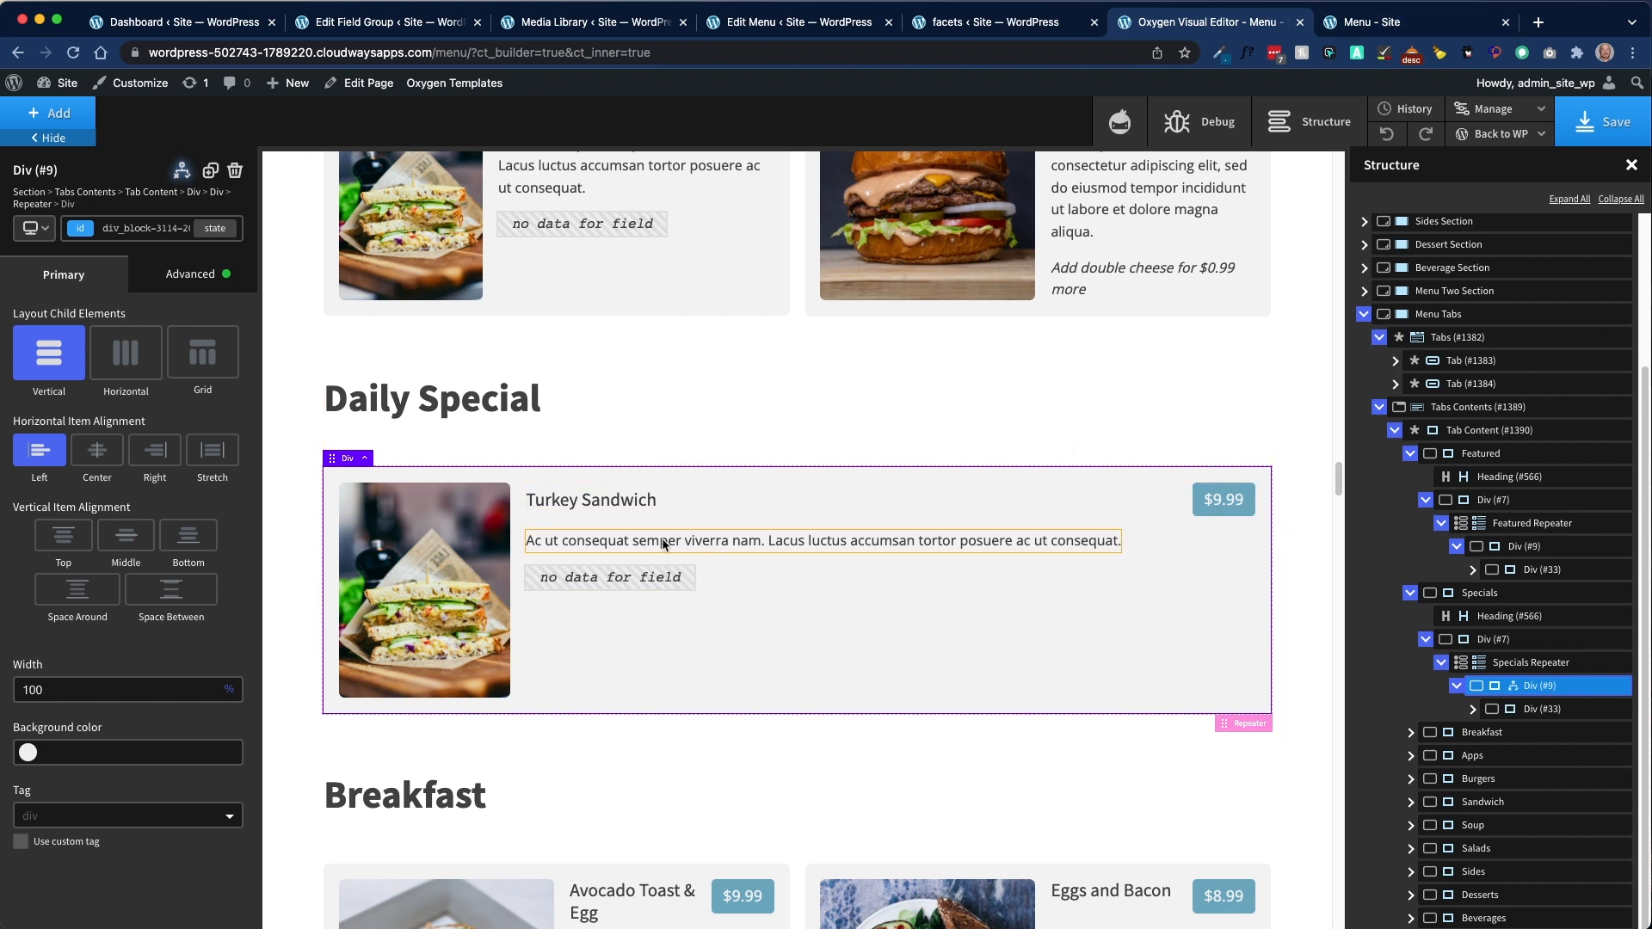
# Step: Check the Featured Menu and Daily Special sections on the live Menu page
pyautogui.click(1420, 21)
pyautogui.scroll(-3, 710, 506)
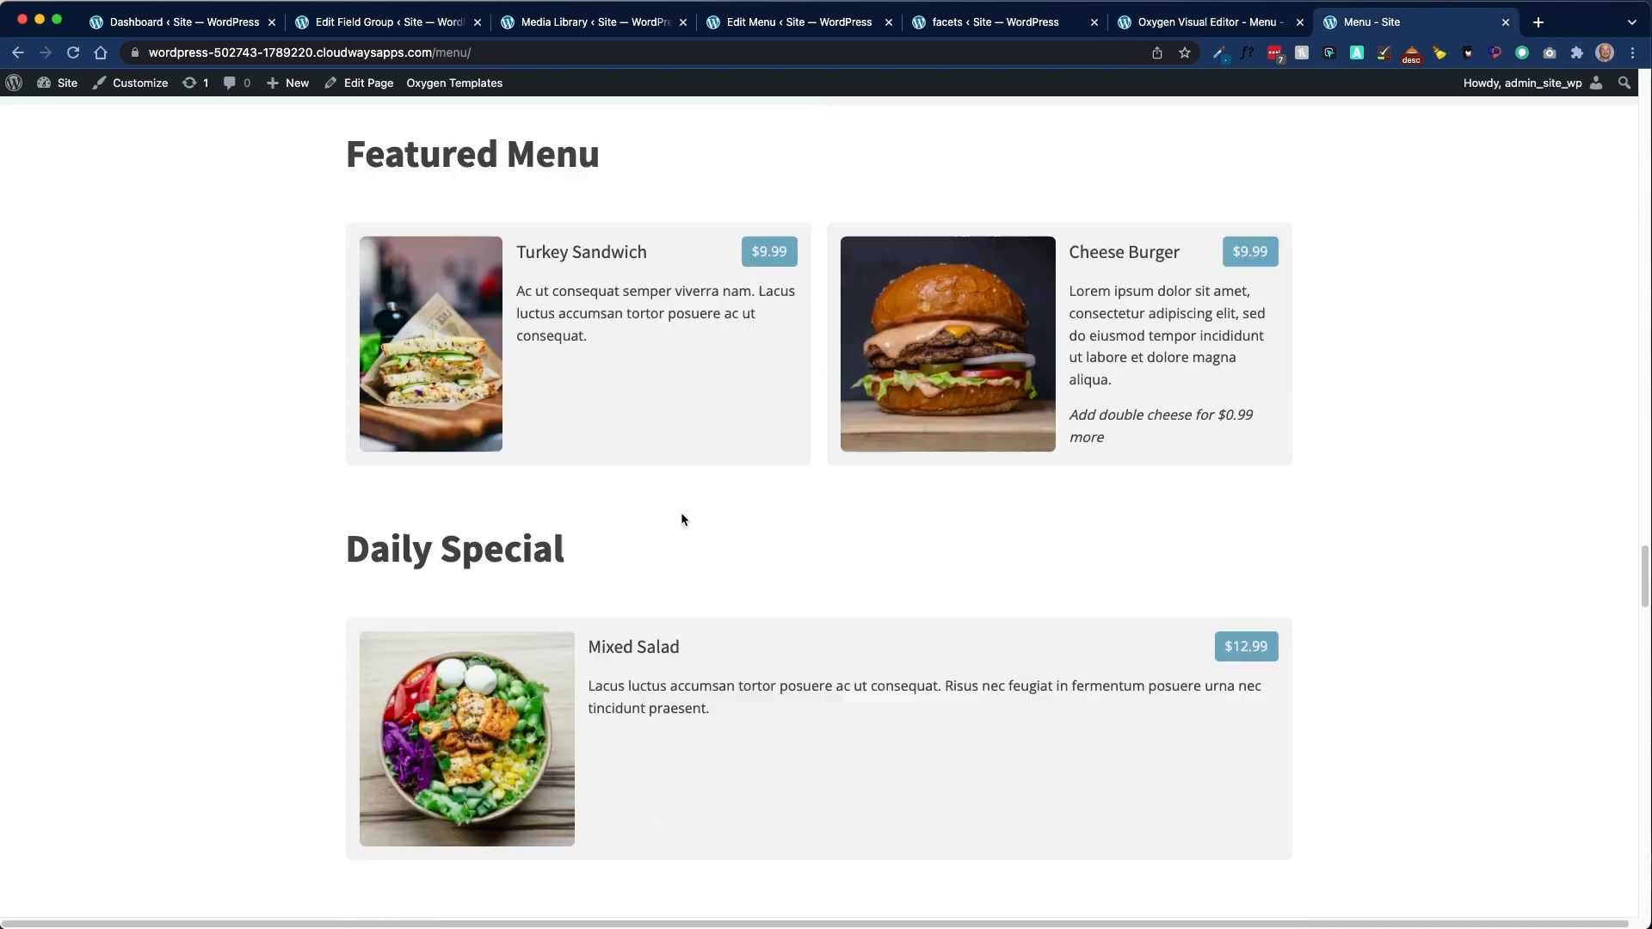
pyautogui.scroll(-3, 683, 519)
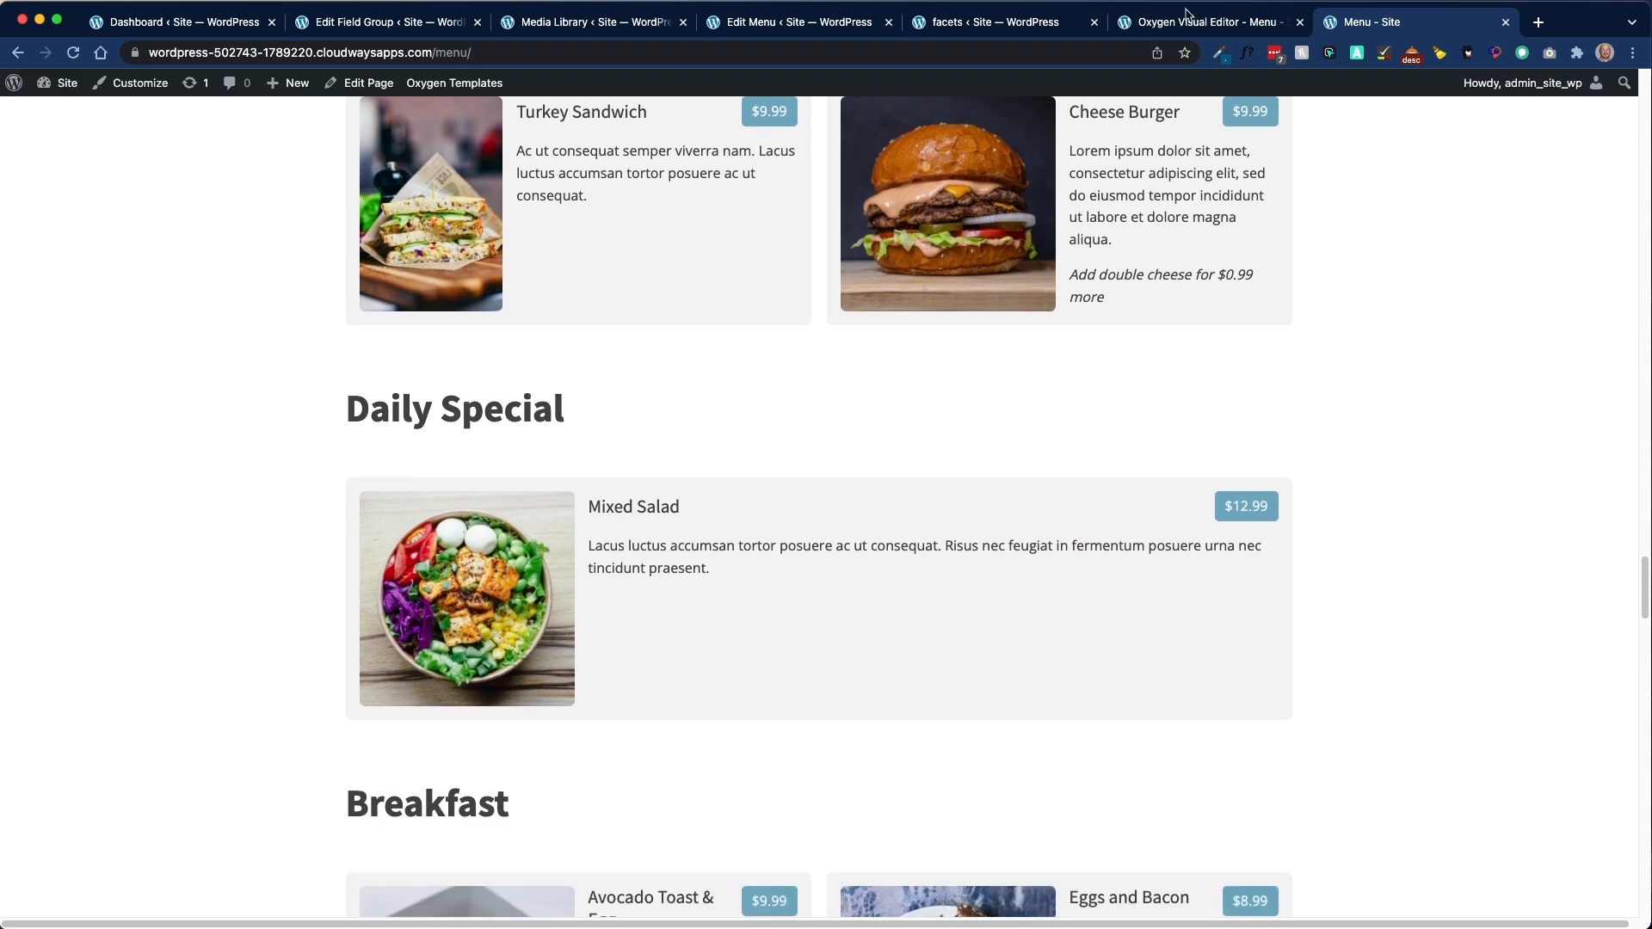
# Step: Return to the Oxygen editor and apply the Specials Repeater's query parameters to refresh the Daily Special preview
pyautogui.click(1185, 12)
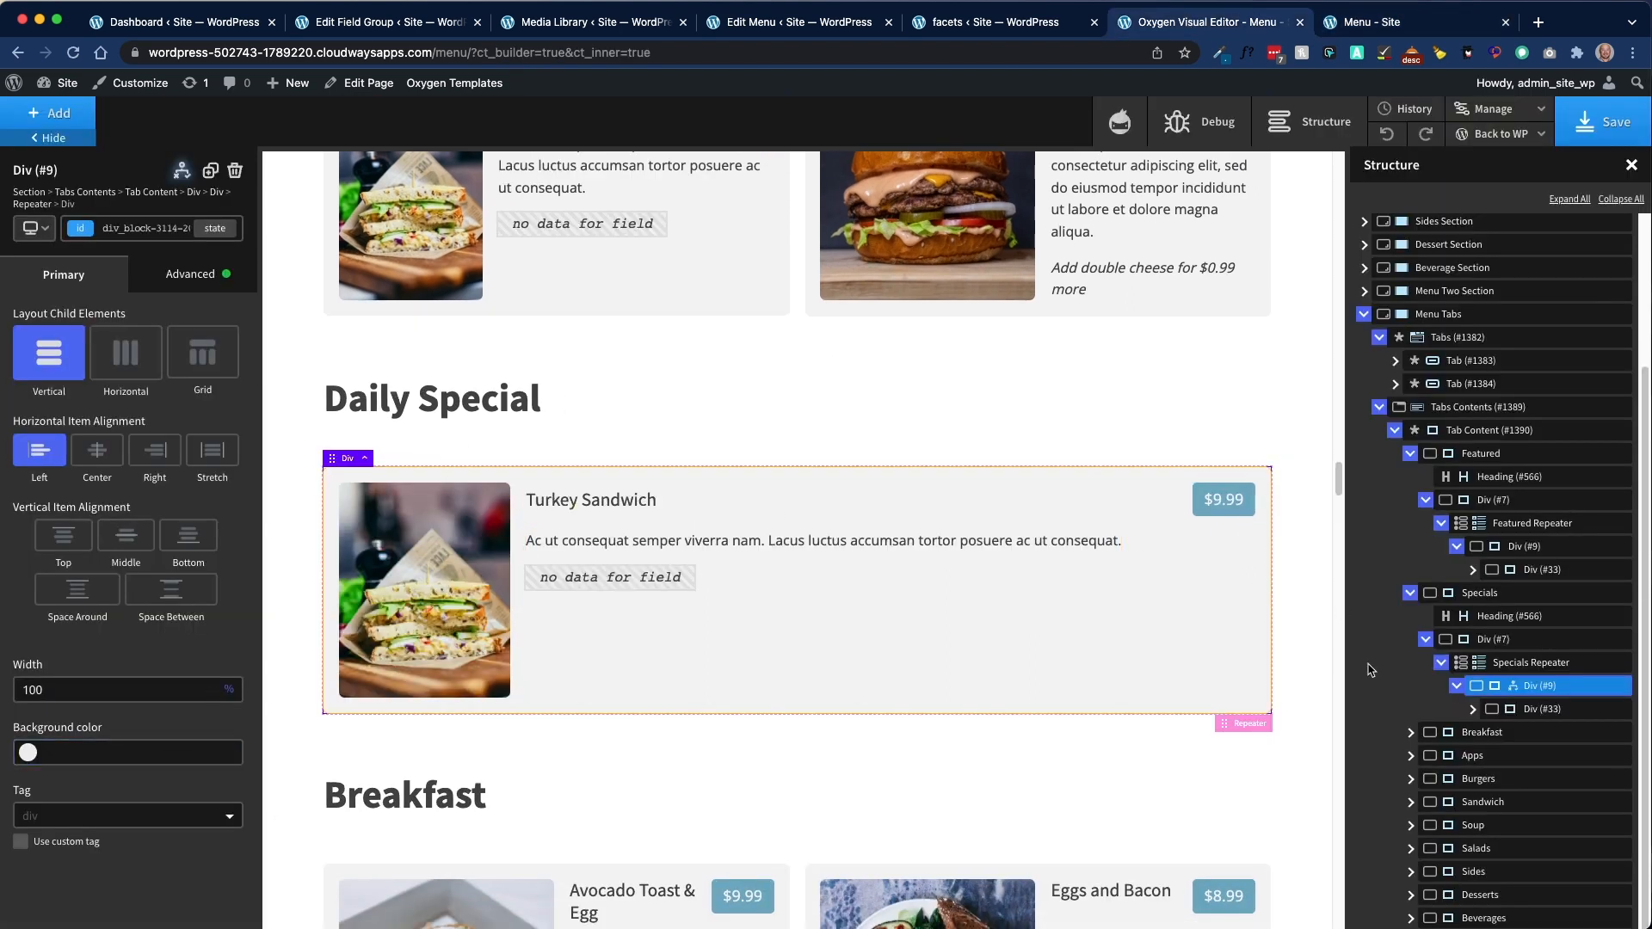
pyautogui.click(1540, 662)
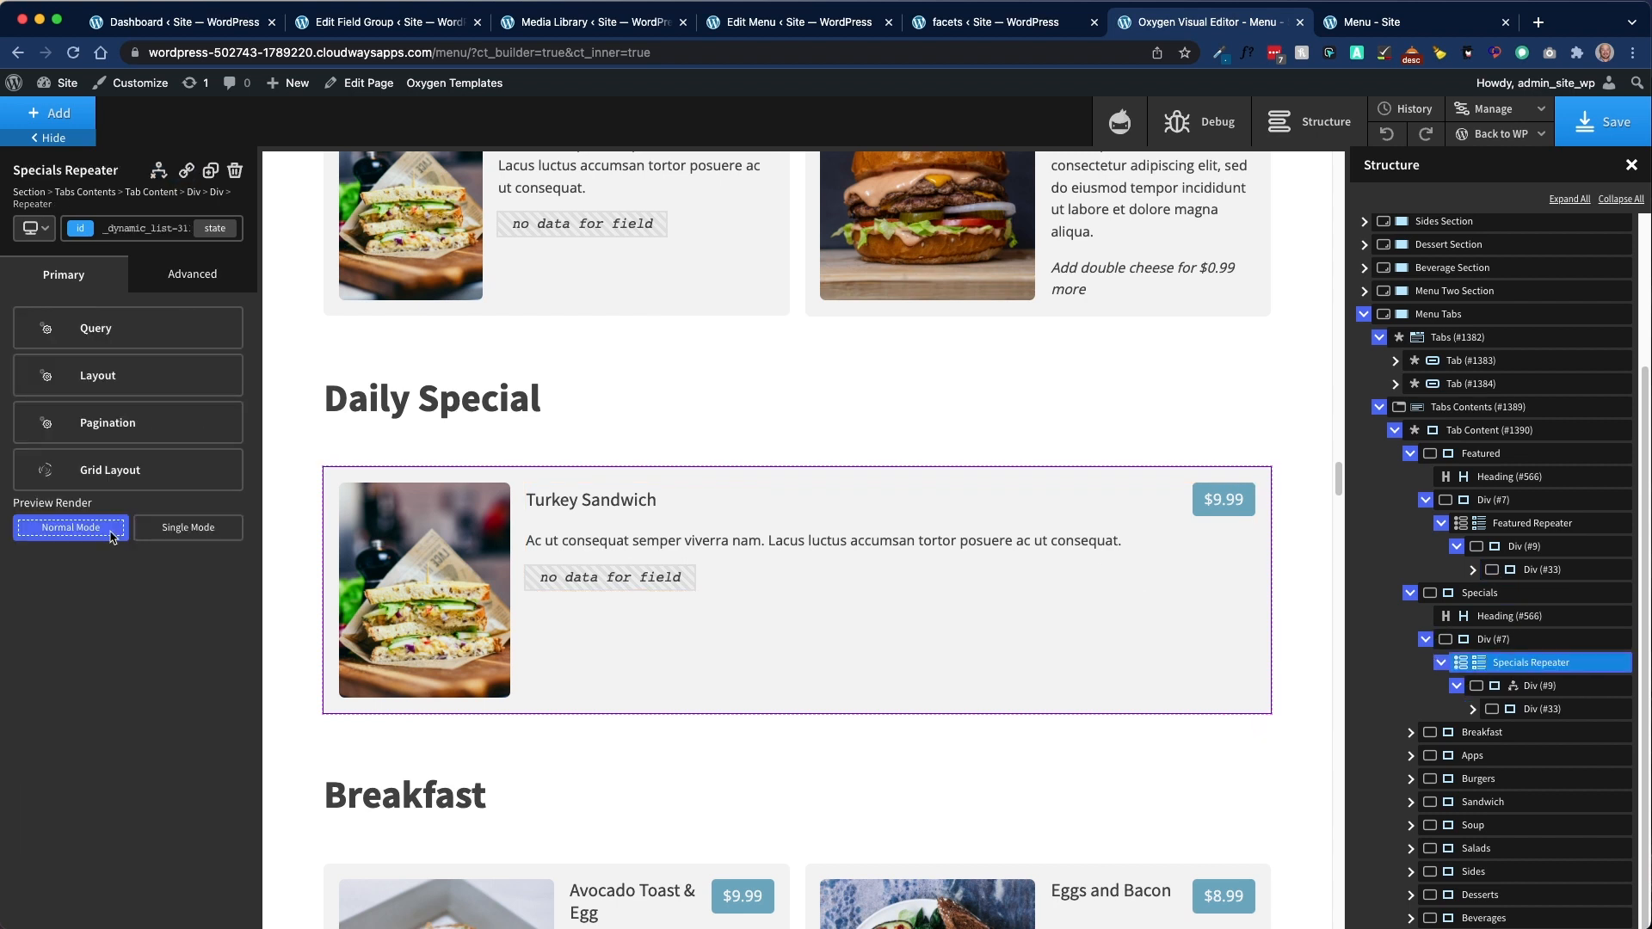
pyautogui.click(112, 325)
pyautogui.click(144, 881)
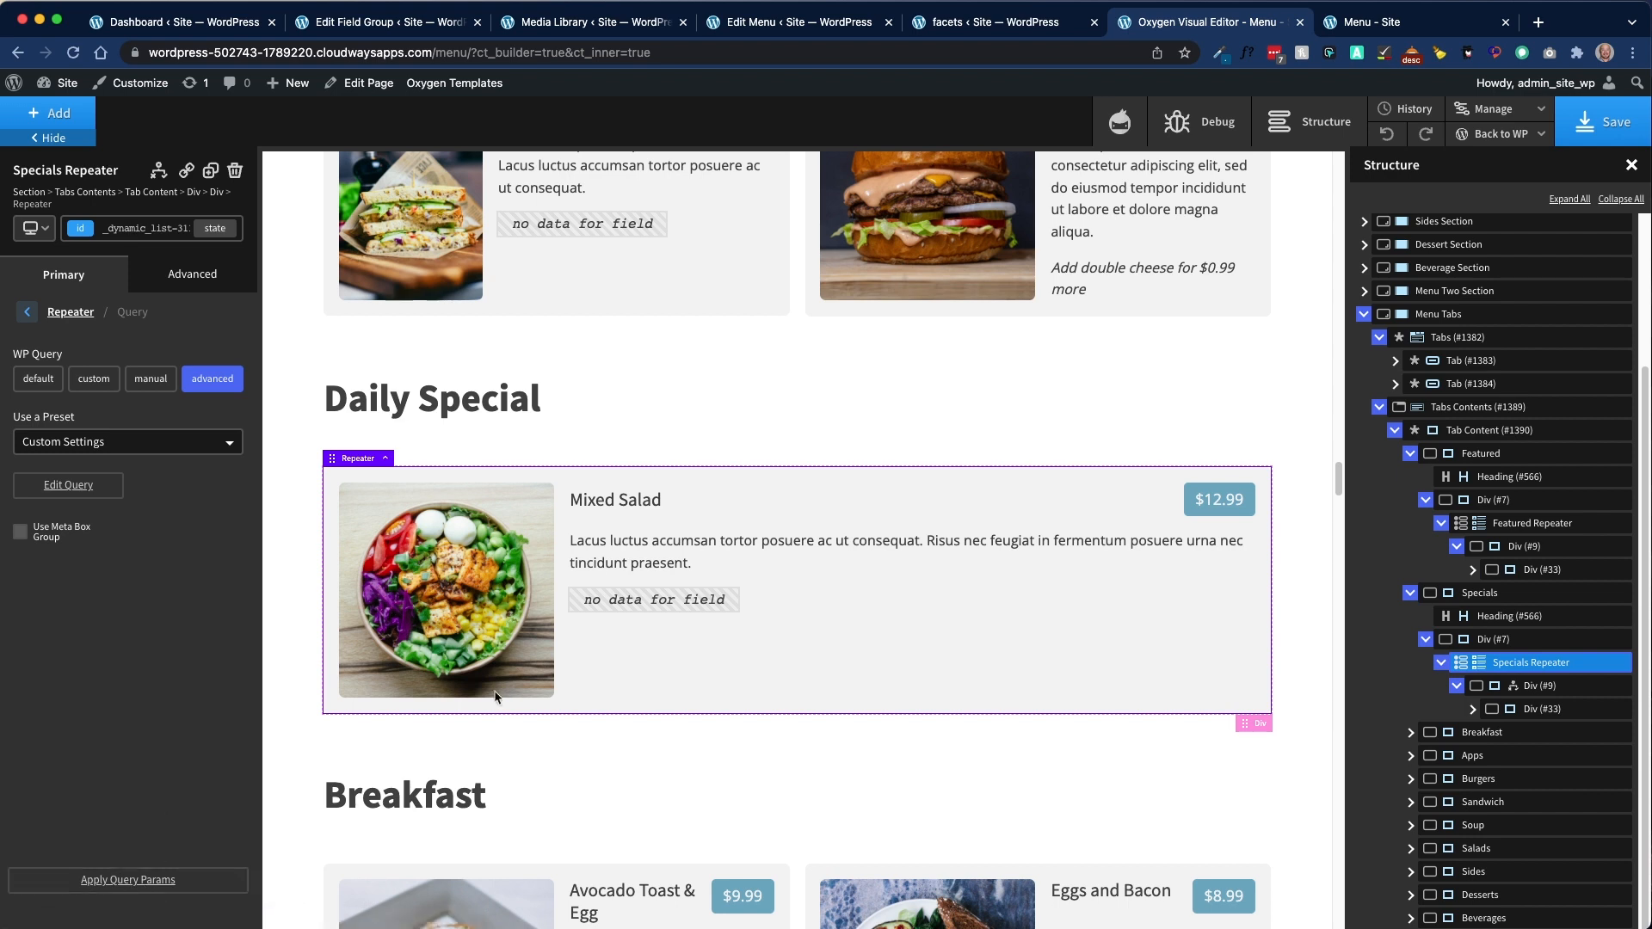
# Step: Review the Daily Special on the live Menu page and compare it with the Daily Special term in the Cheese Burger's WordPress entry
pyautogui.click(1385, 24)
pyautogui.scroll(-2, 903, 620)
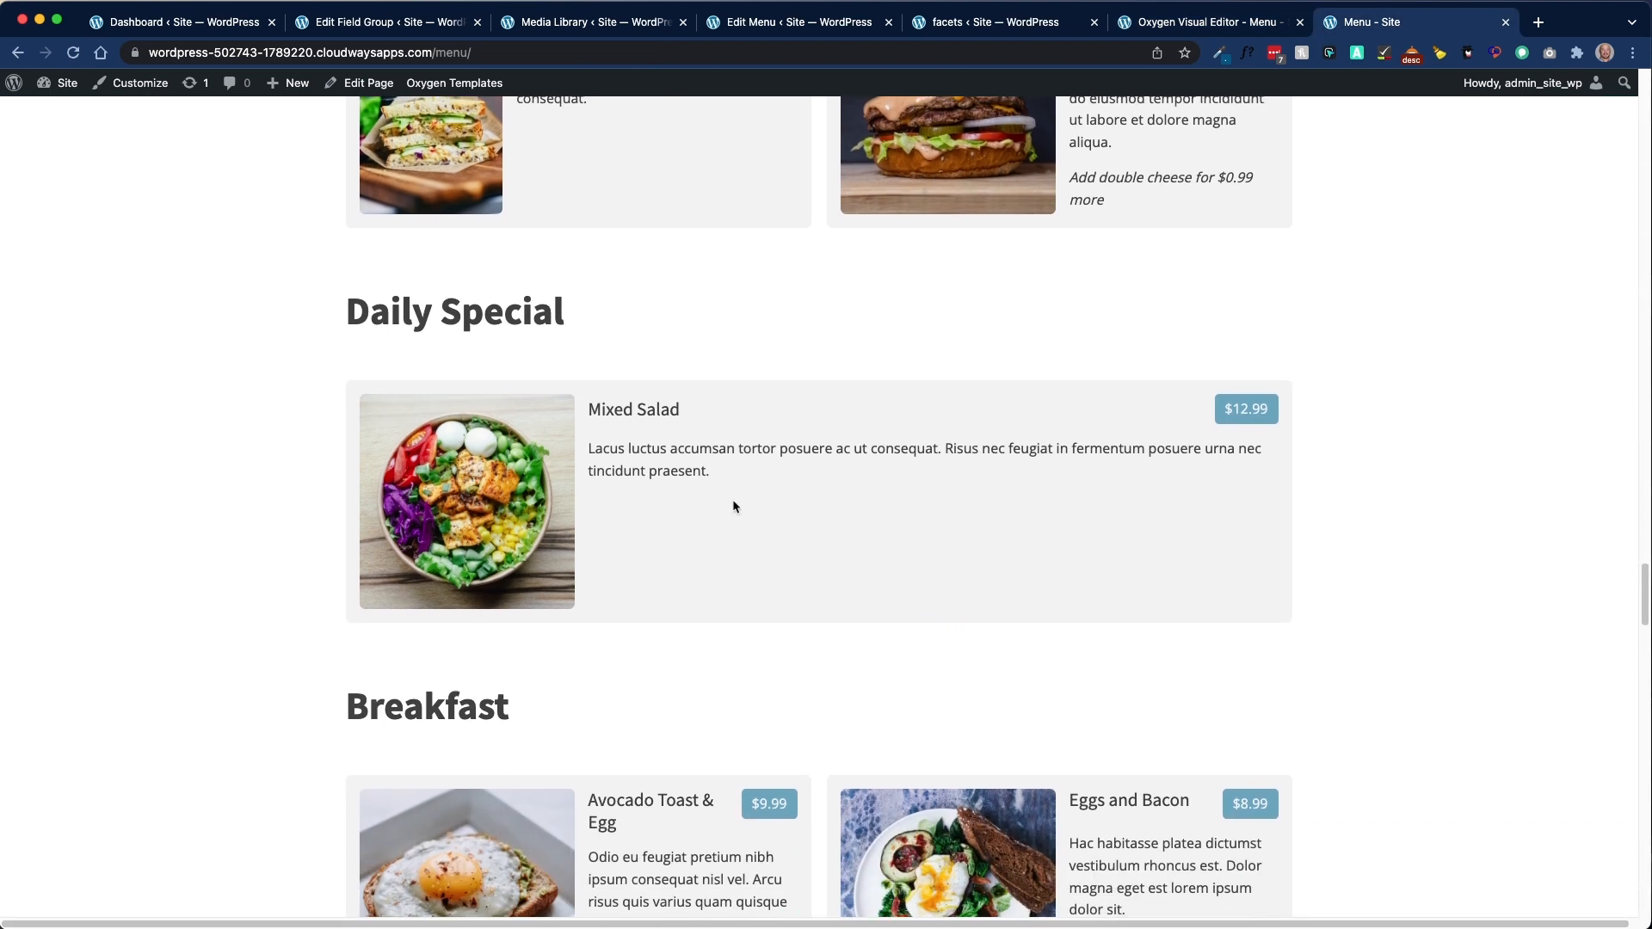
pyautogui.scroll(1, 730, 499)
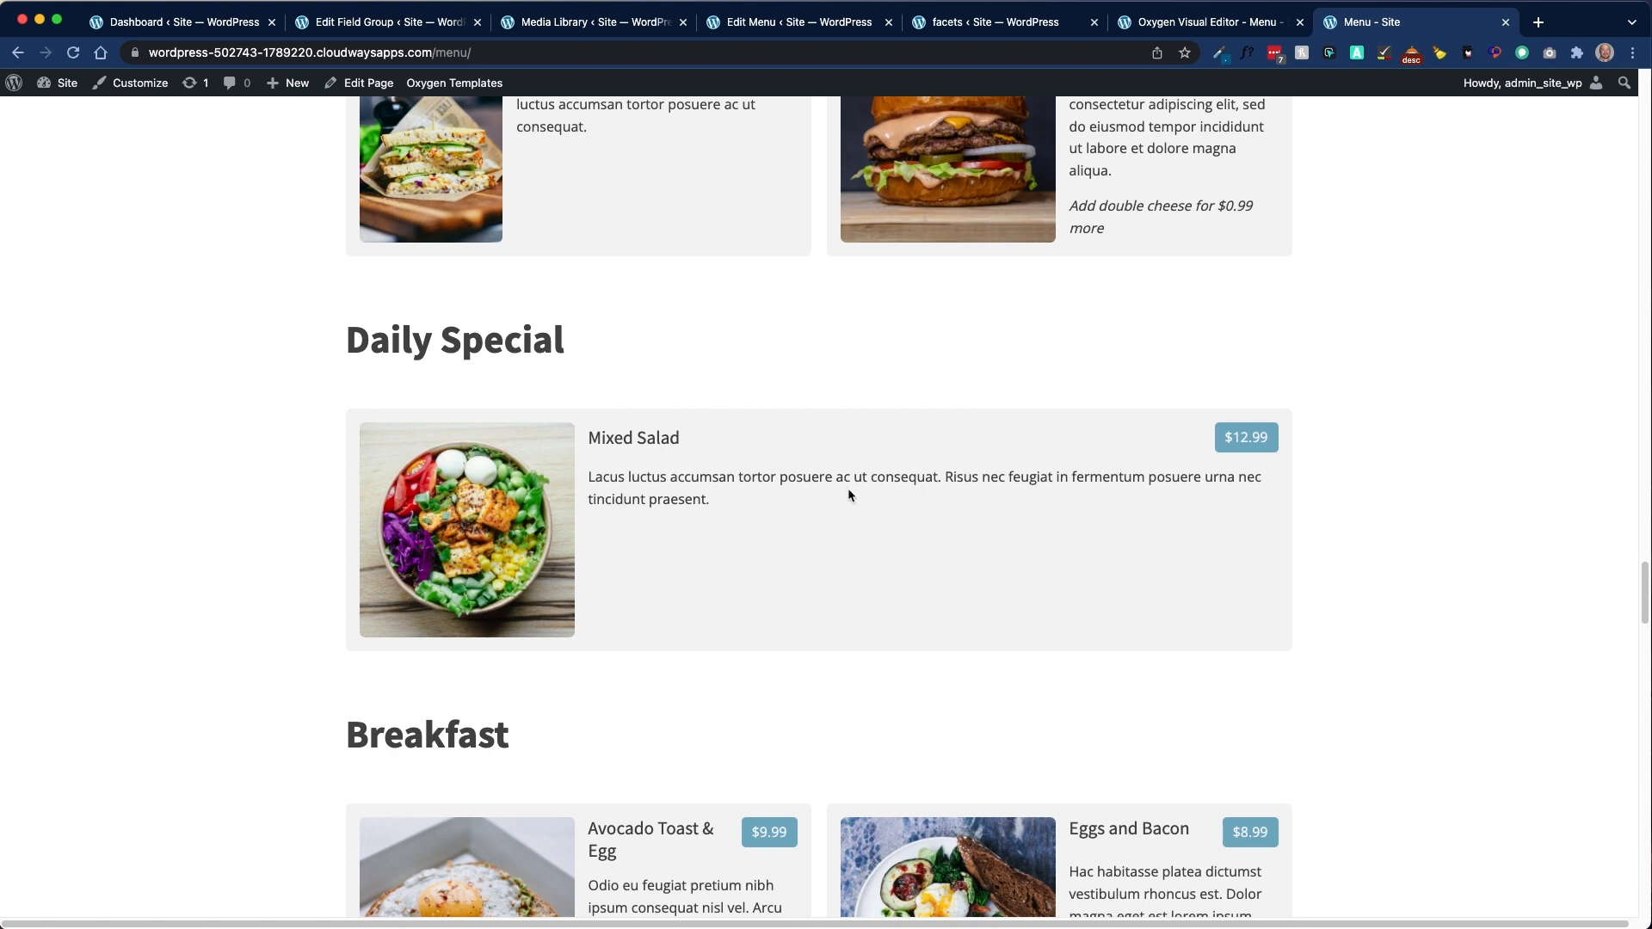
pyautogui.click(796, 22)
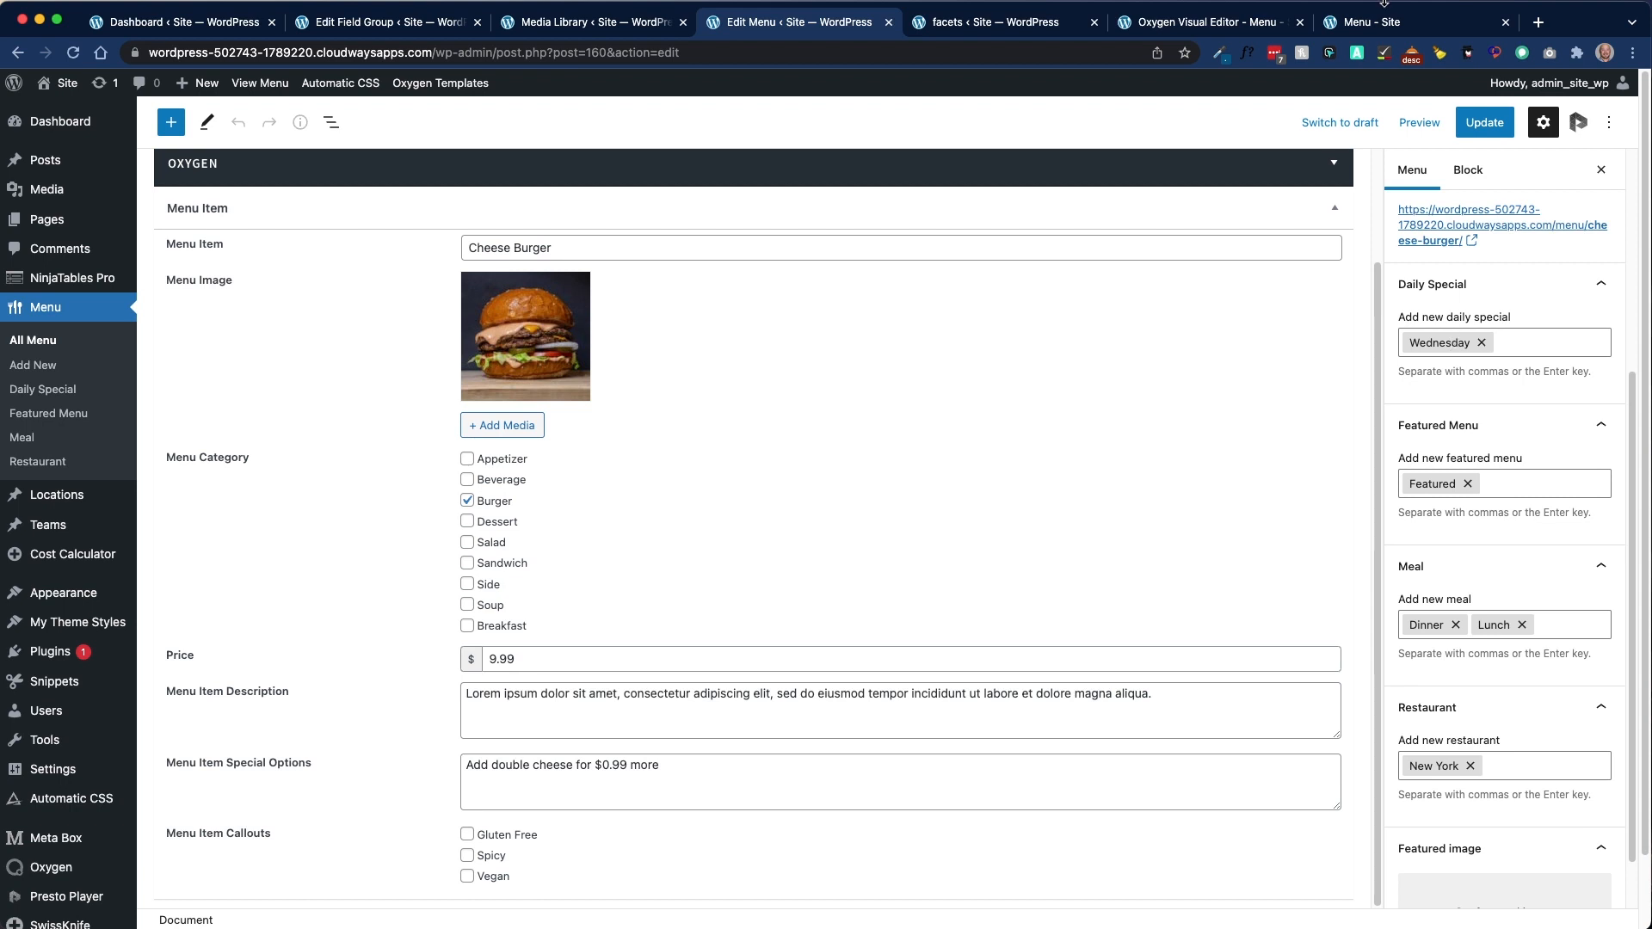
# Step: Switch to the Oxygen editor and open the Breakfast Repeater's advanced query to examine its meal, restaurant and menu category conditions
pyautogui.click(1213, 21)
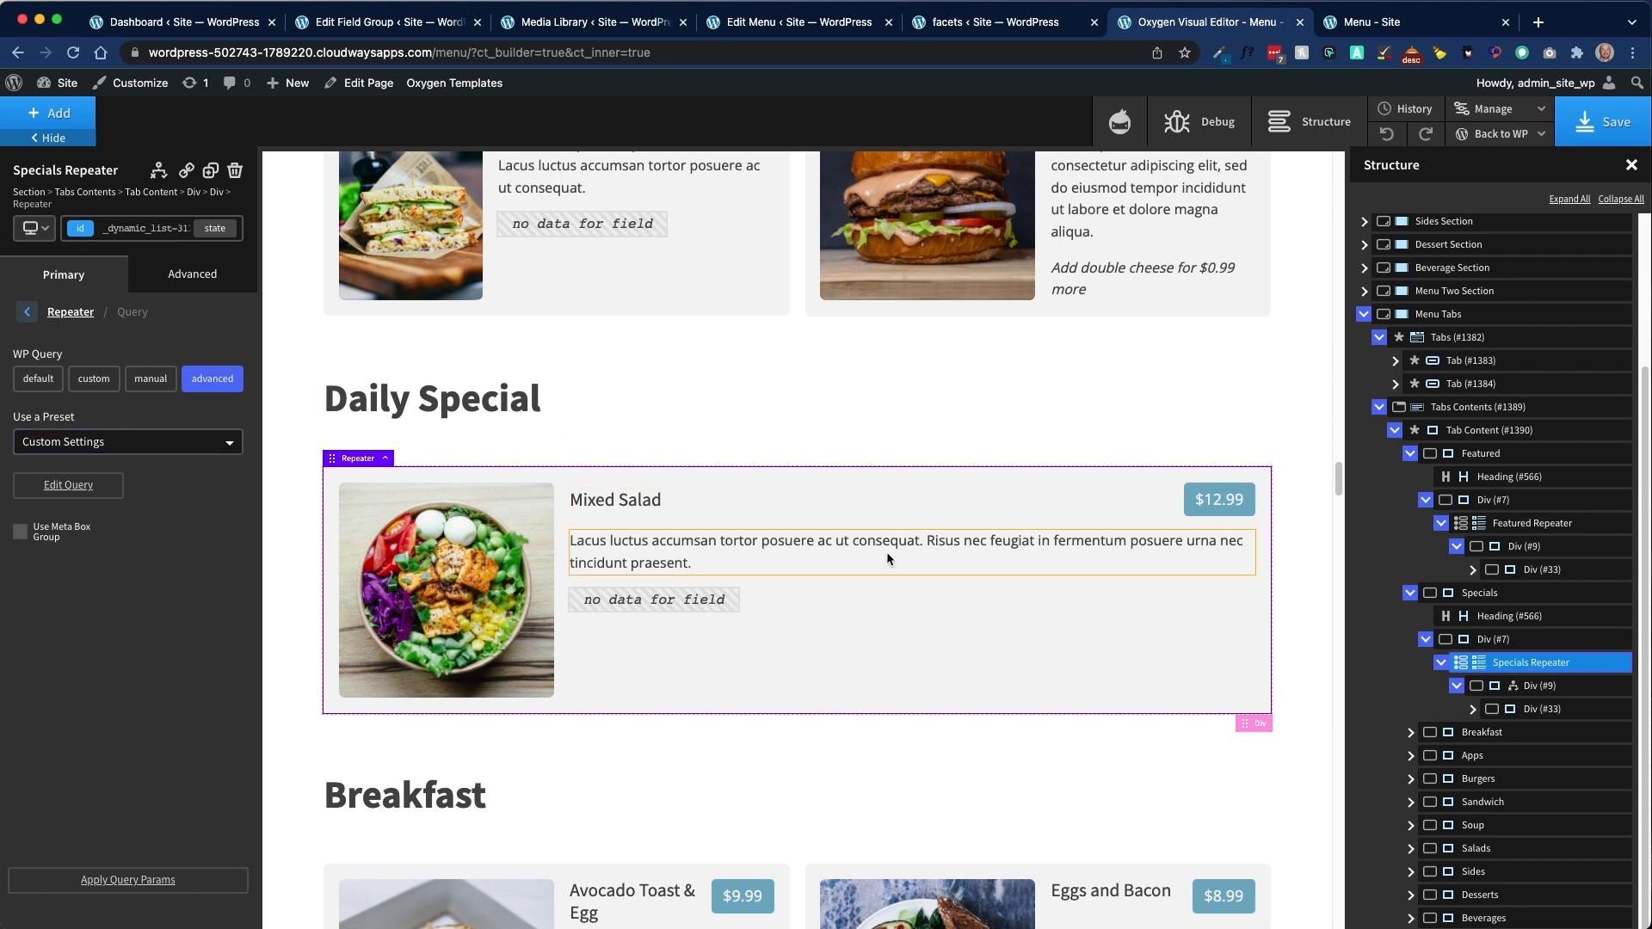
pyautogui.scroll(-1, 887, 556)
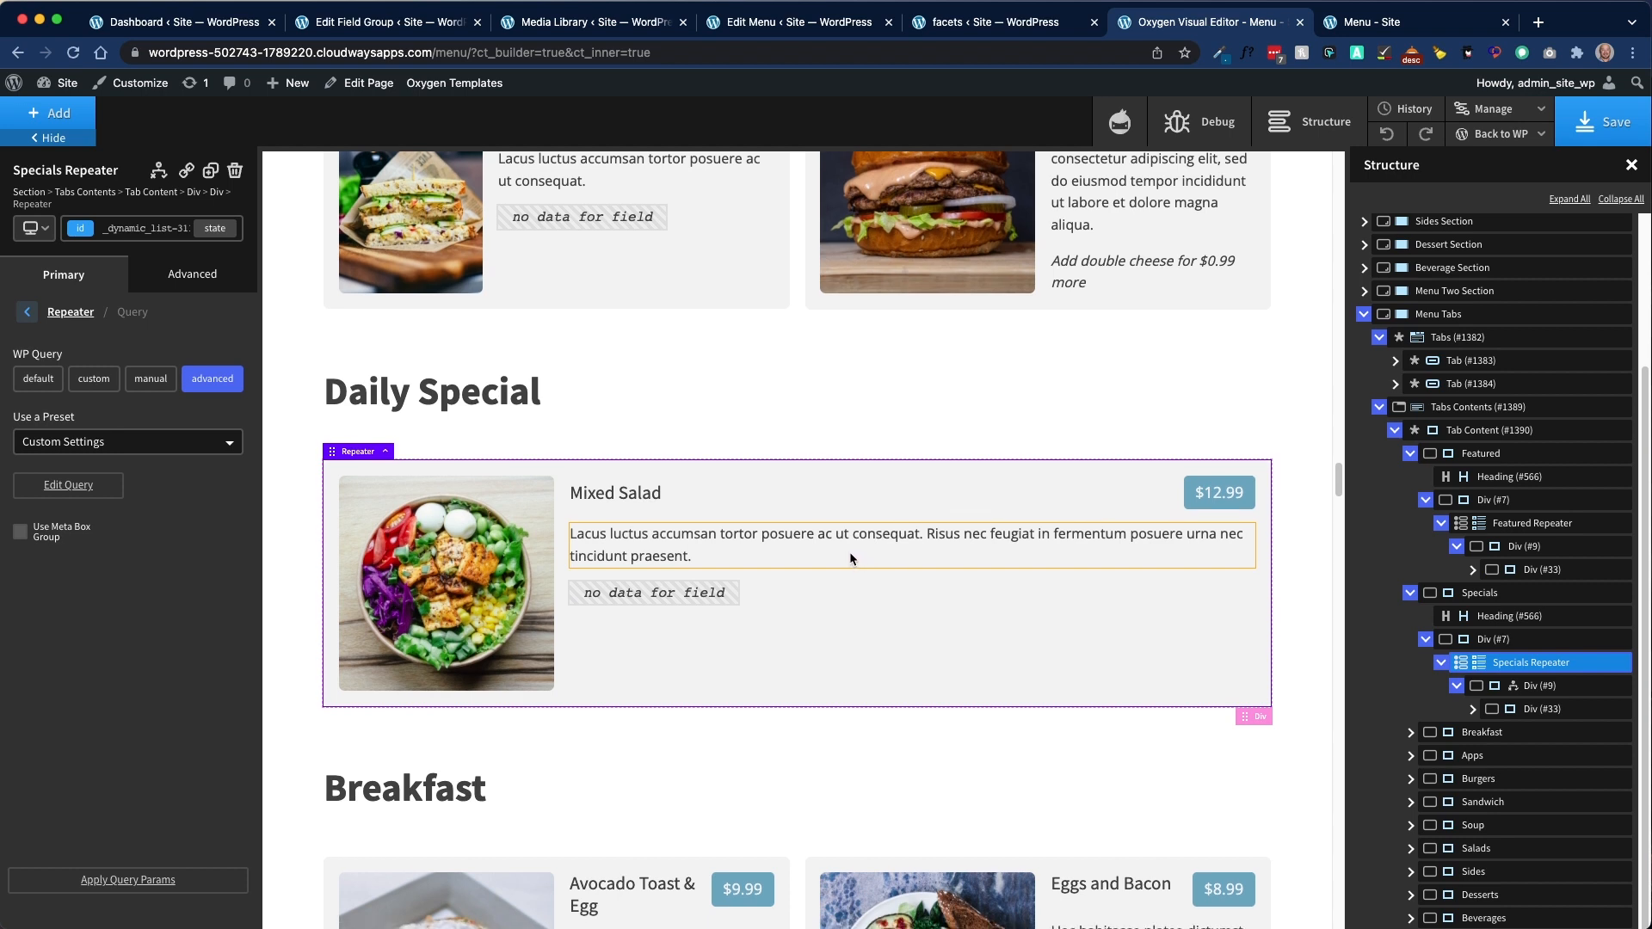
pyautogui.scroll(-5, 846, 552)
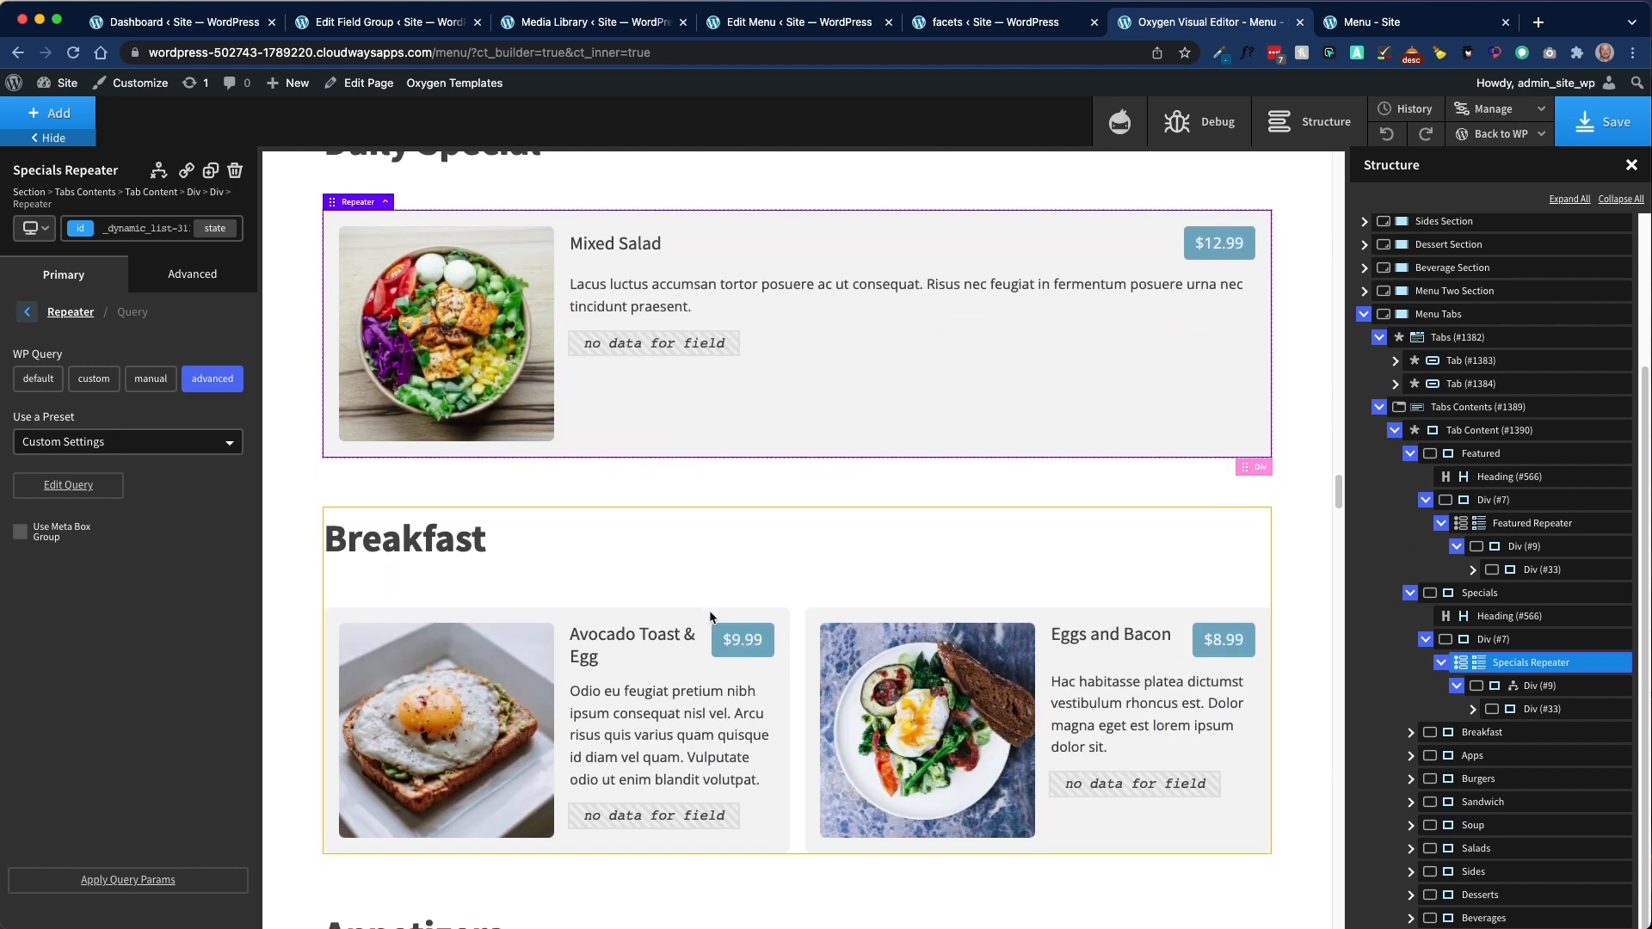
pyautogui.scroll(-1, 711, 616)
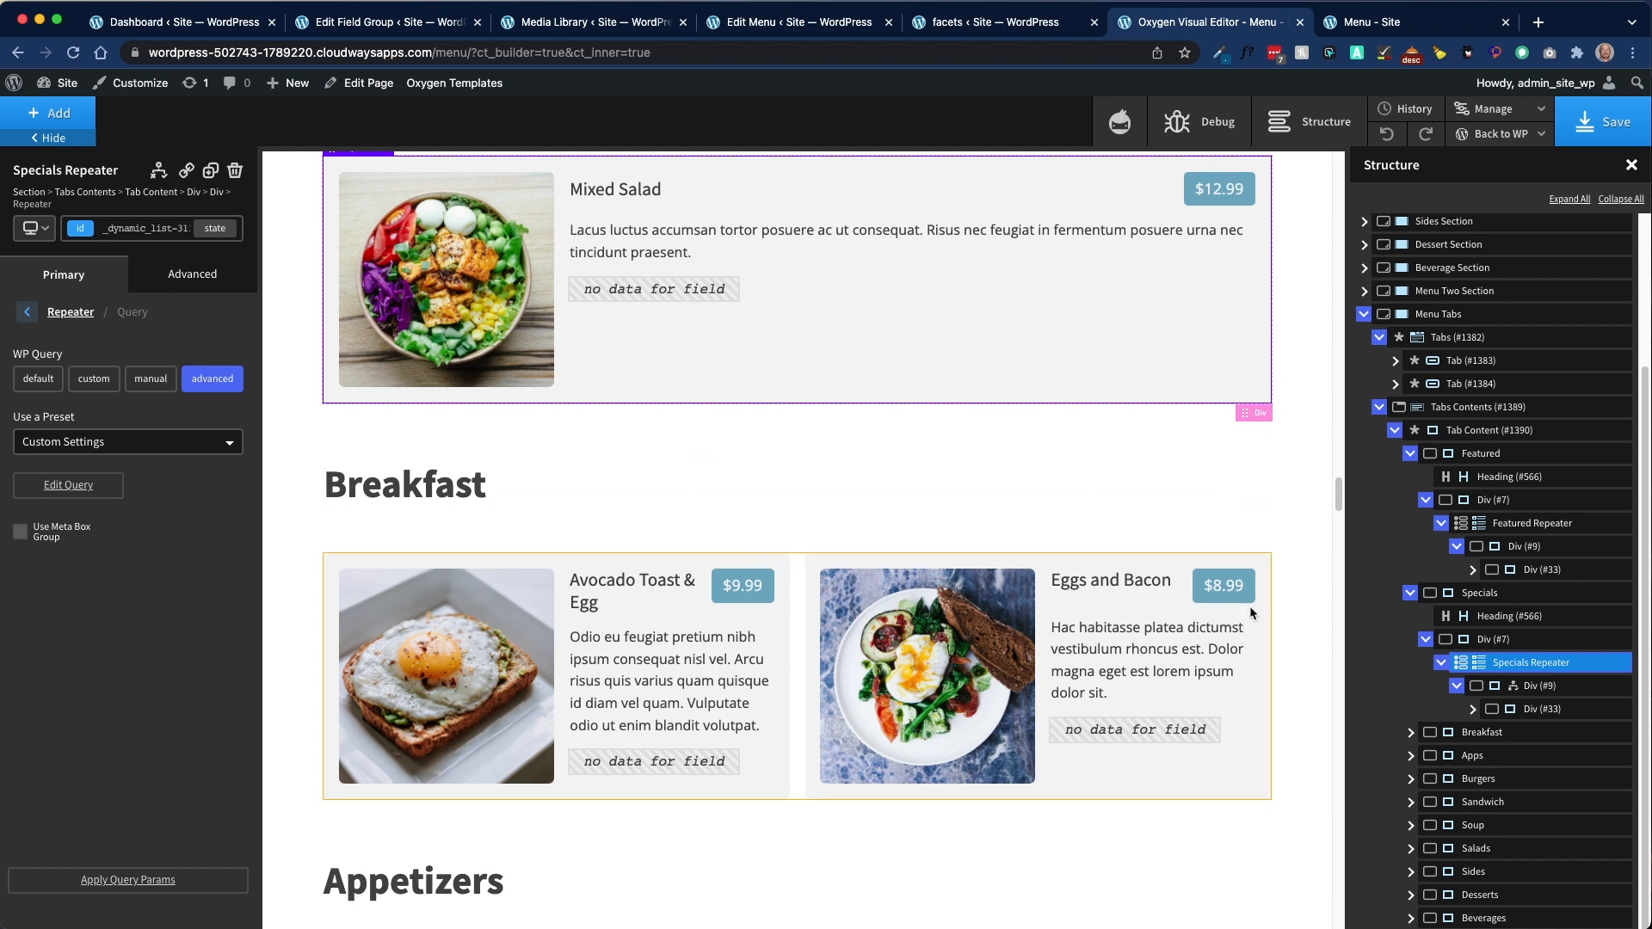
pyautogui.click(812, 602)
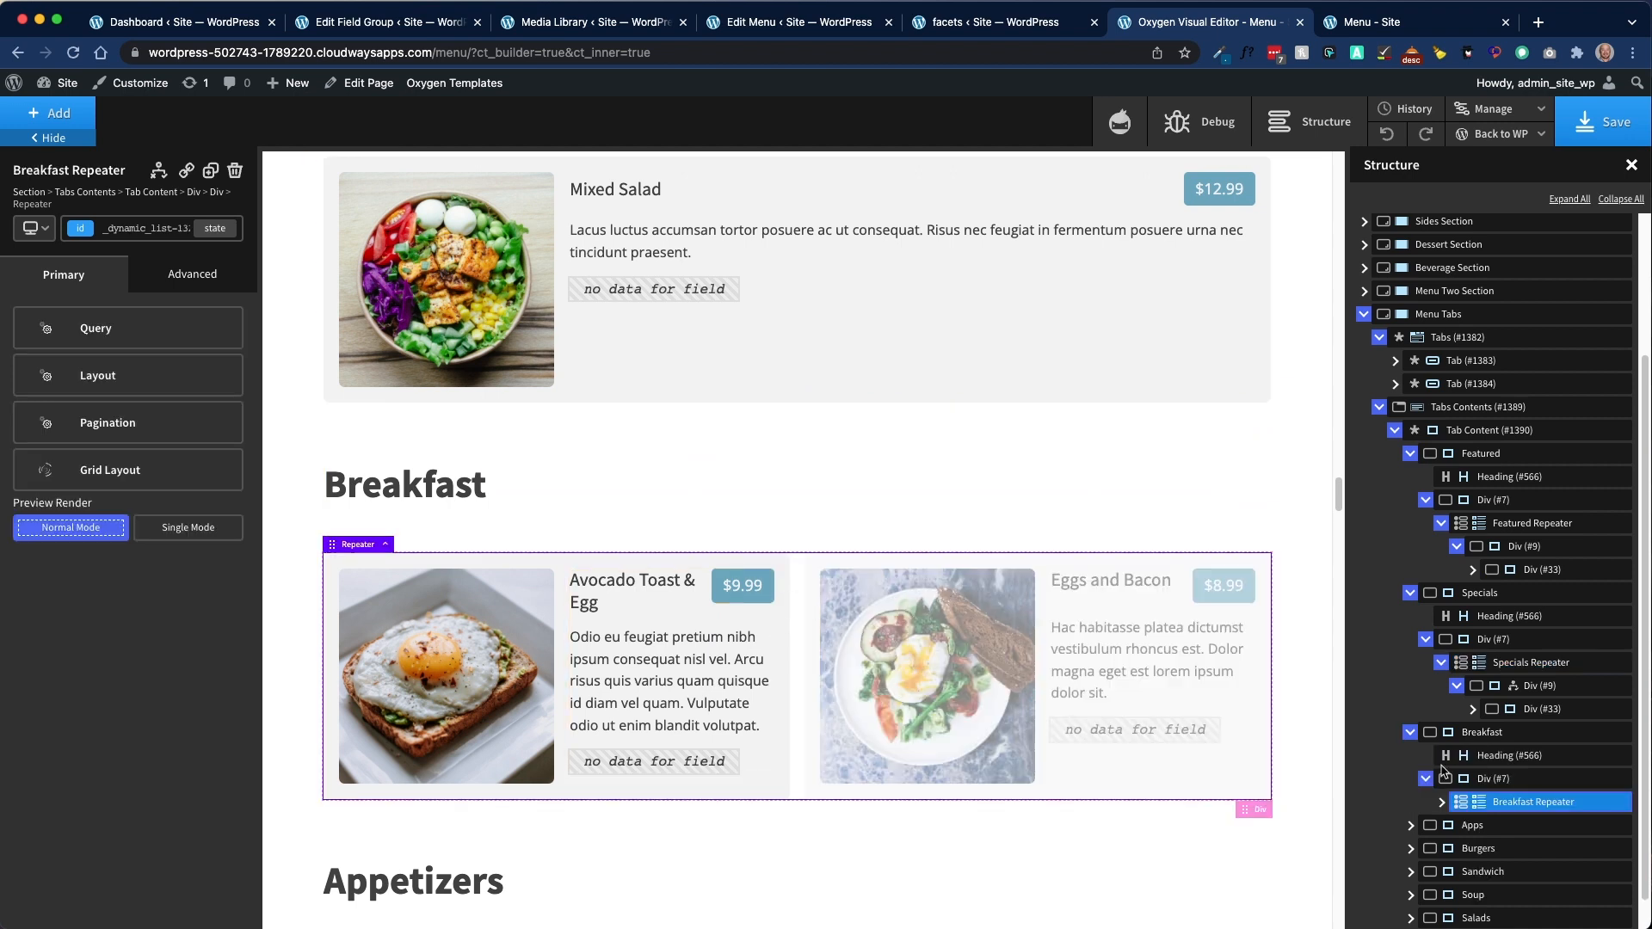
pyautogui.click(121, 335)
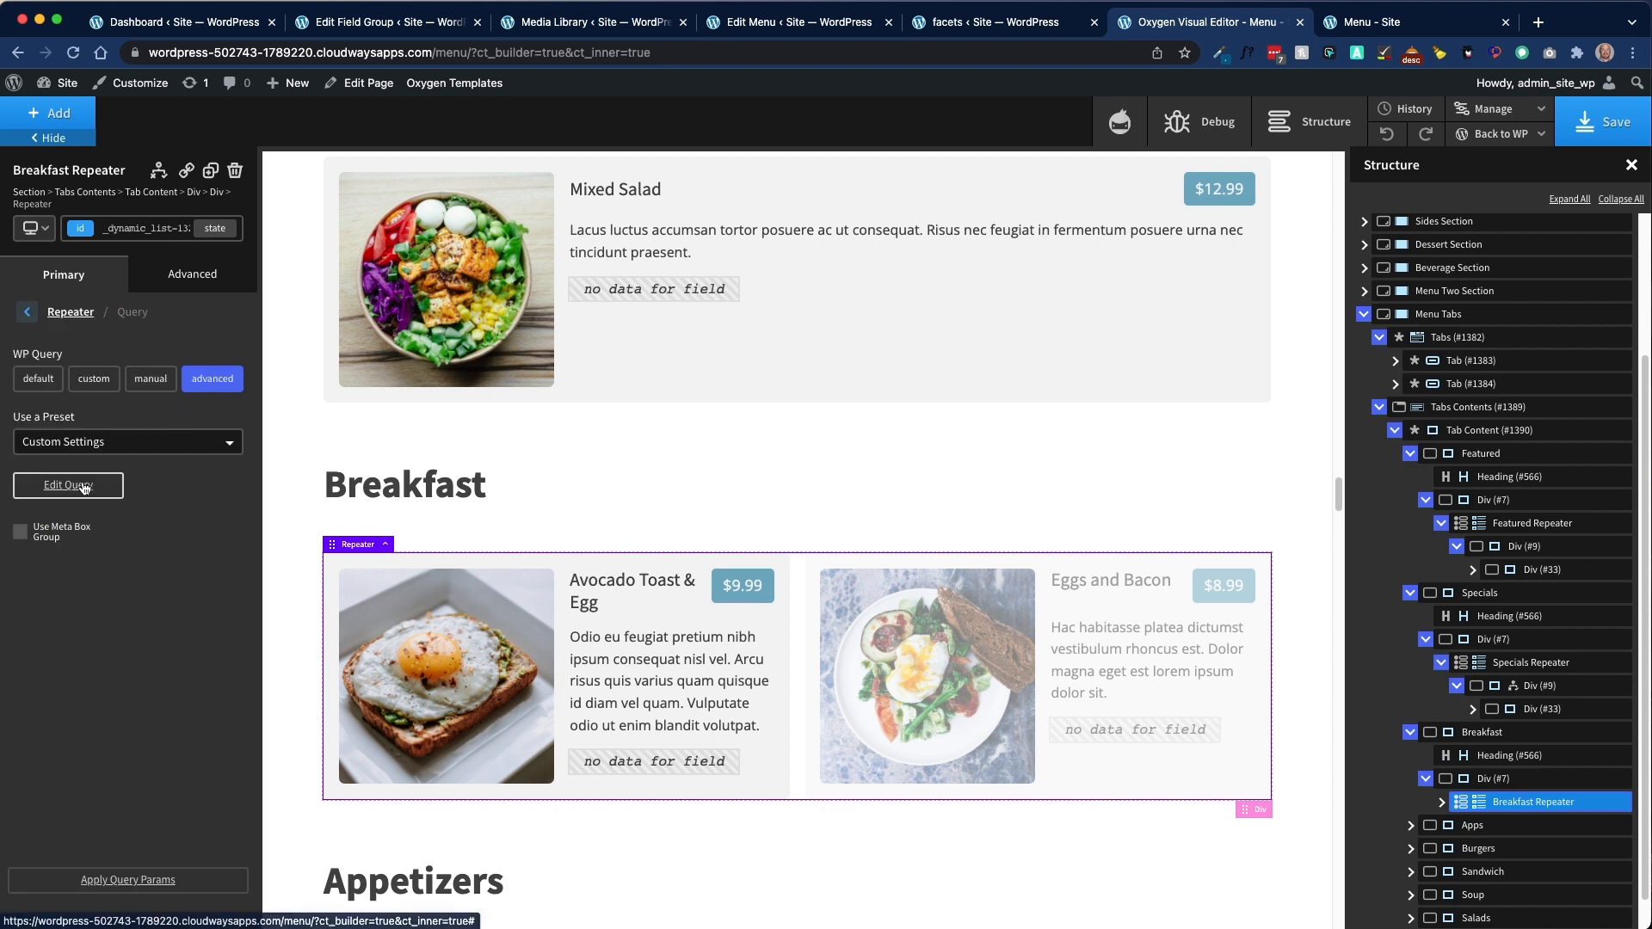
pyautogui.click(288, 495)
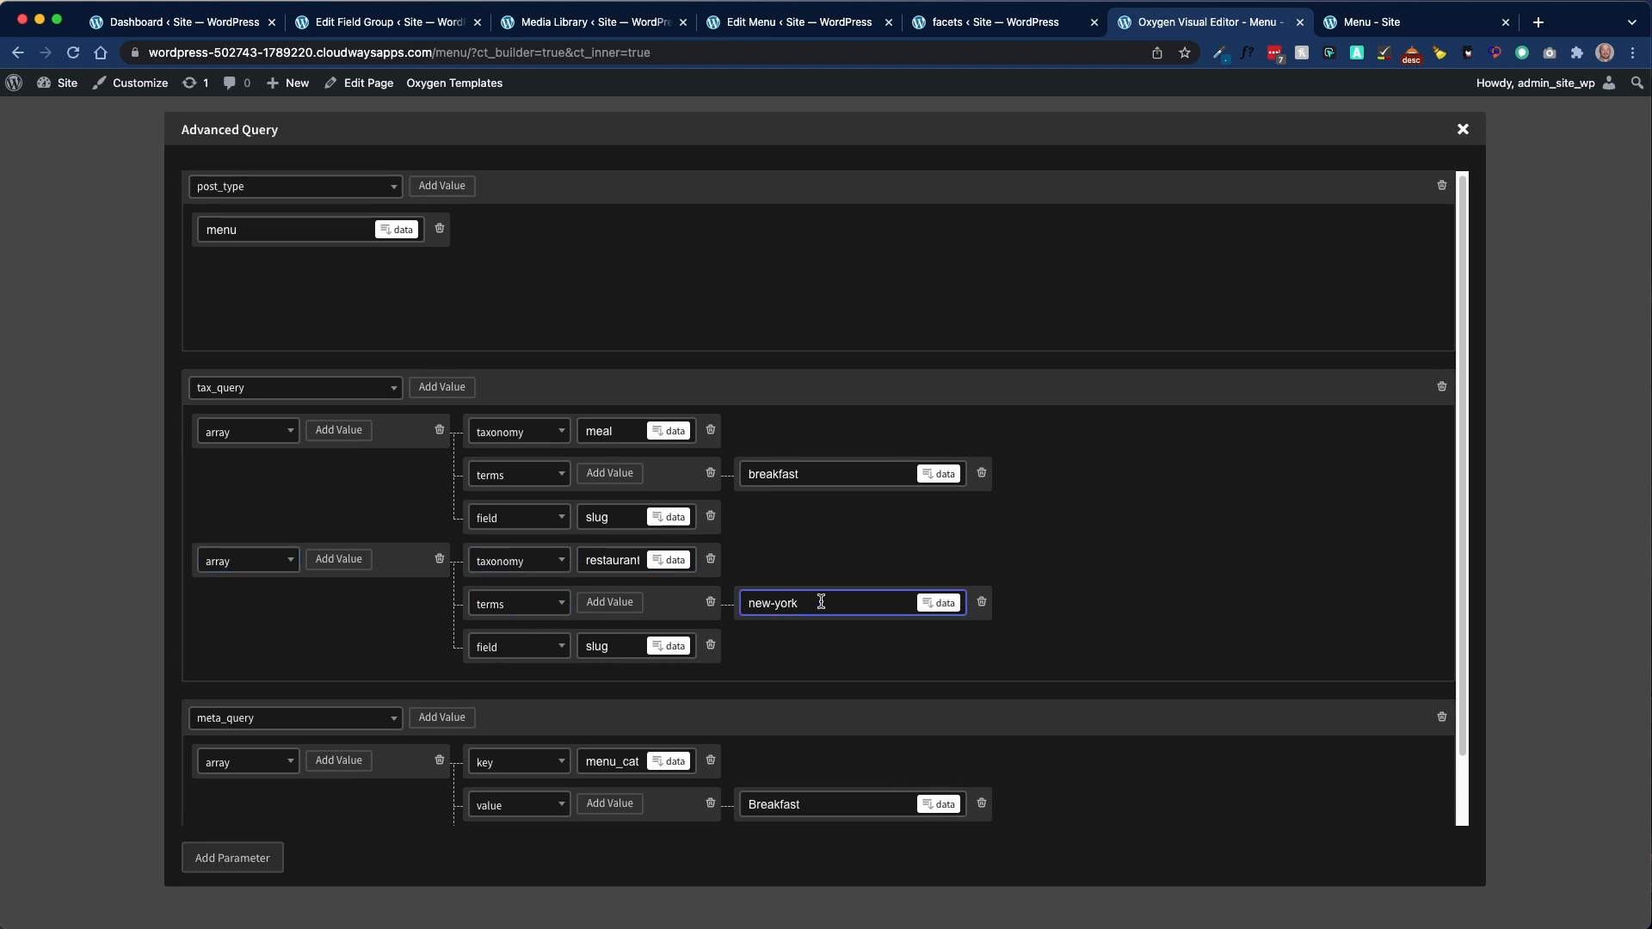
pyautogui.scroll(-3, 792, 602)
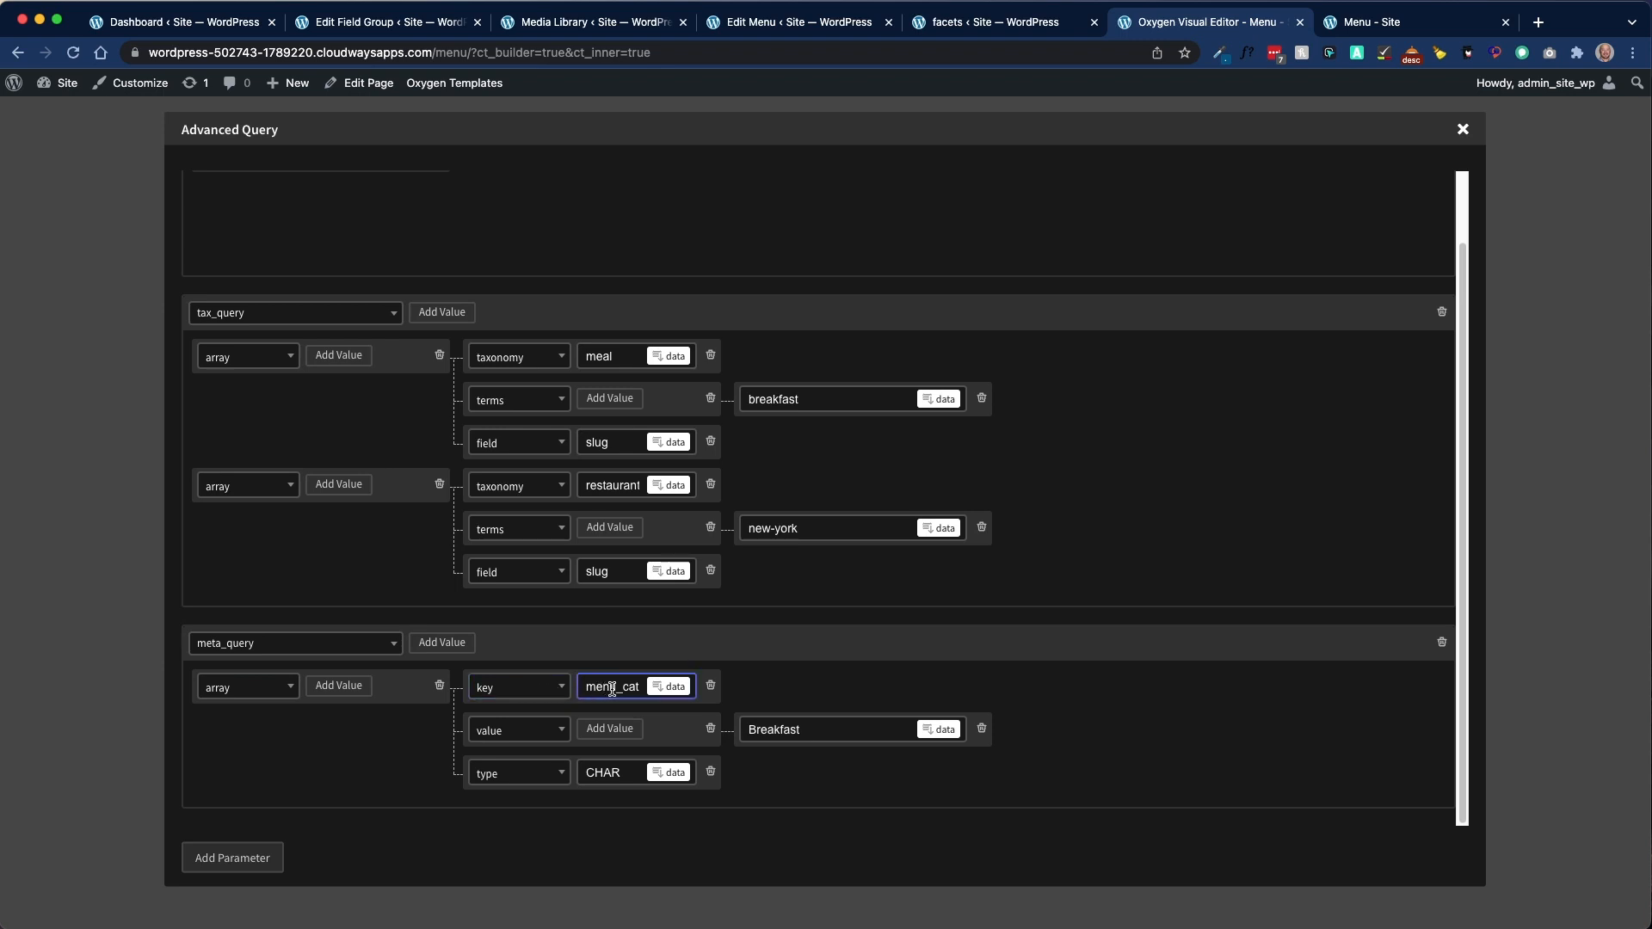
# Step: Compare the Breakfast query's meta_query key and value with the Menu Category field's ID and Breakfast choice in the Meta Box field group
pyautogui.click(387, 22)
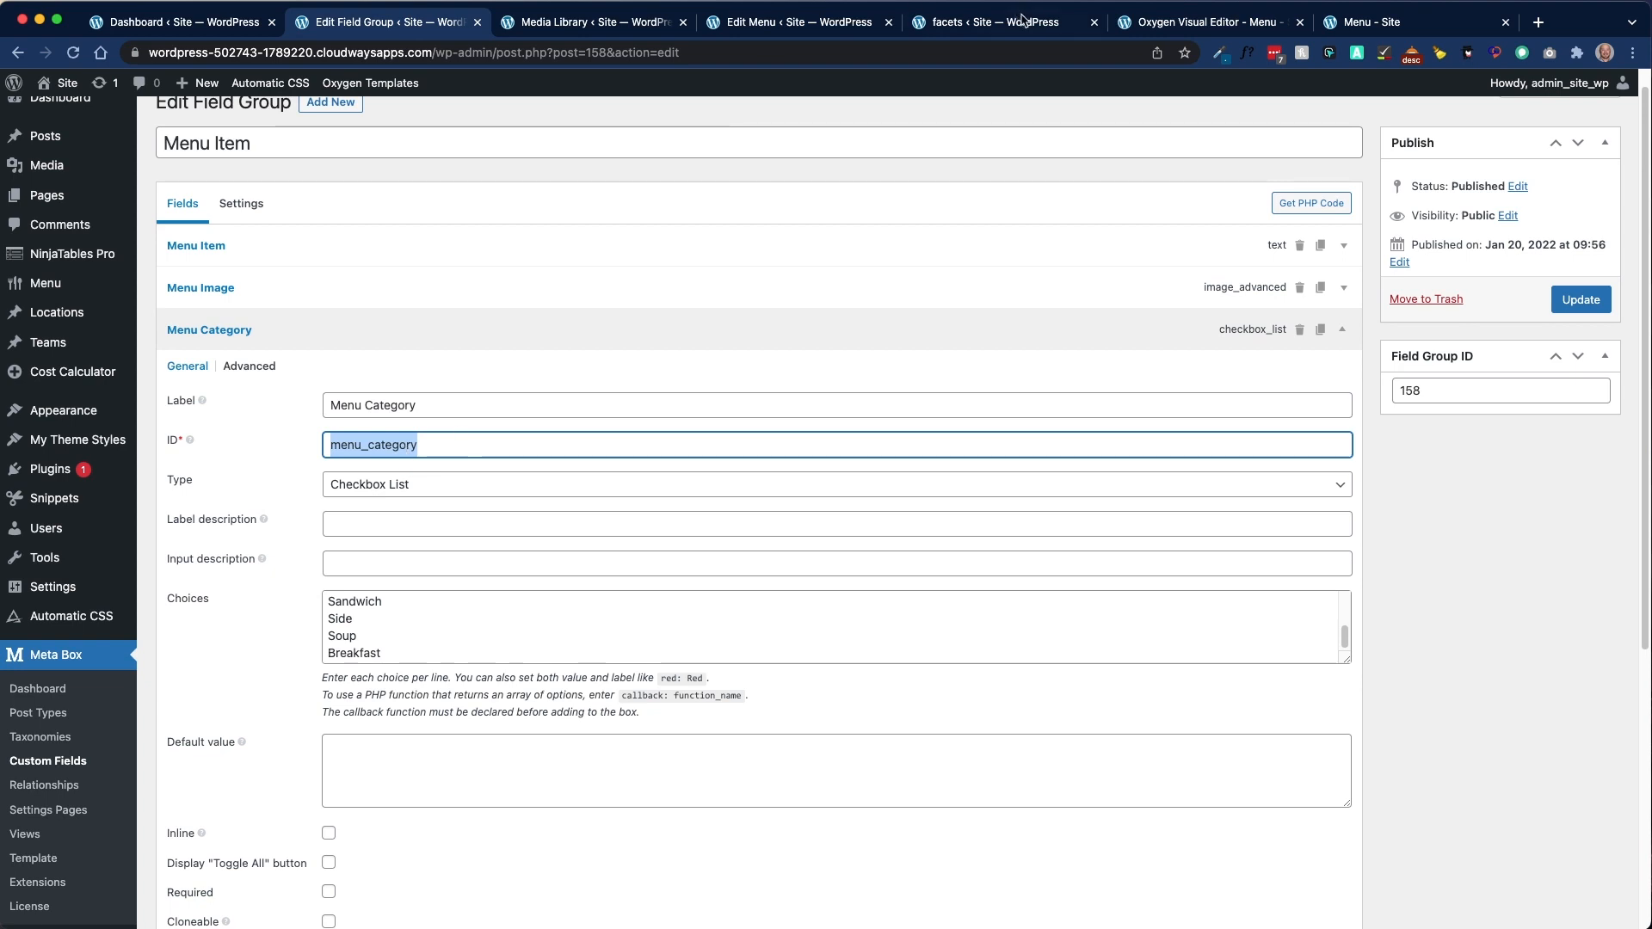
pyautogui.click(1185, 22)
pyautogui.click(773, 729)
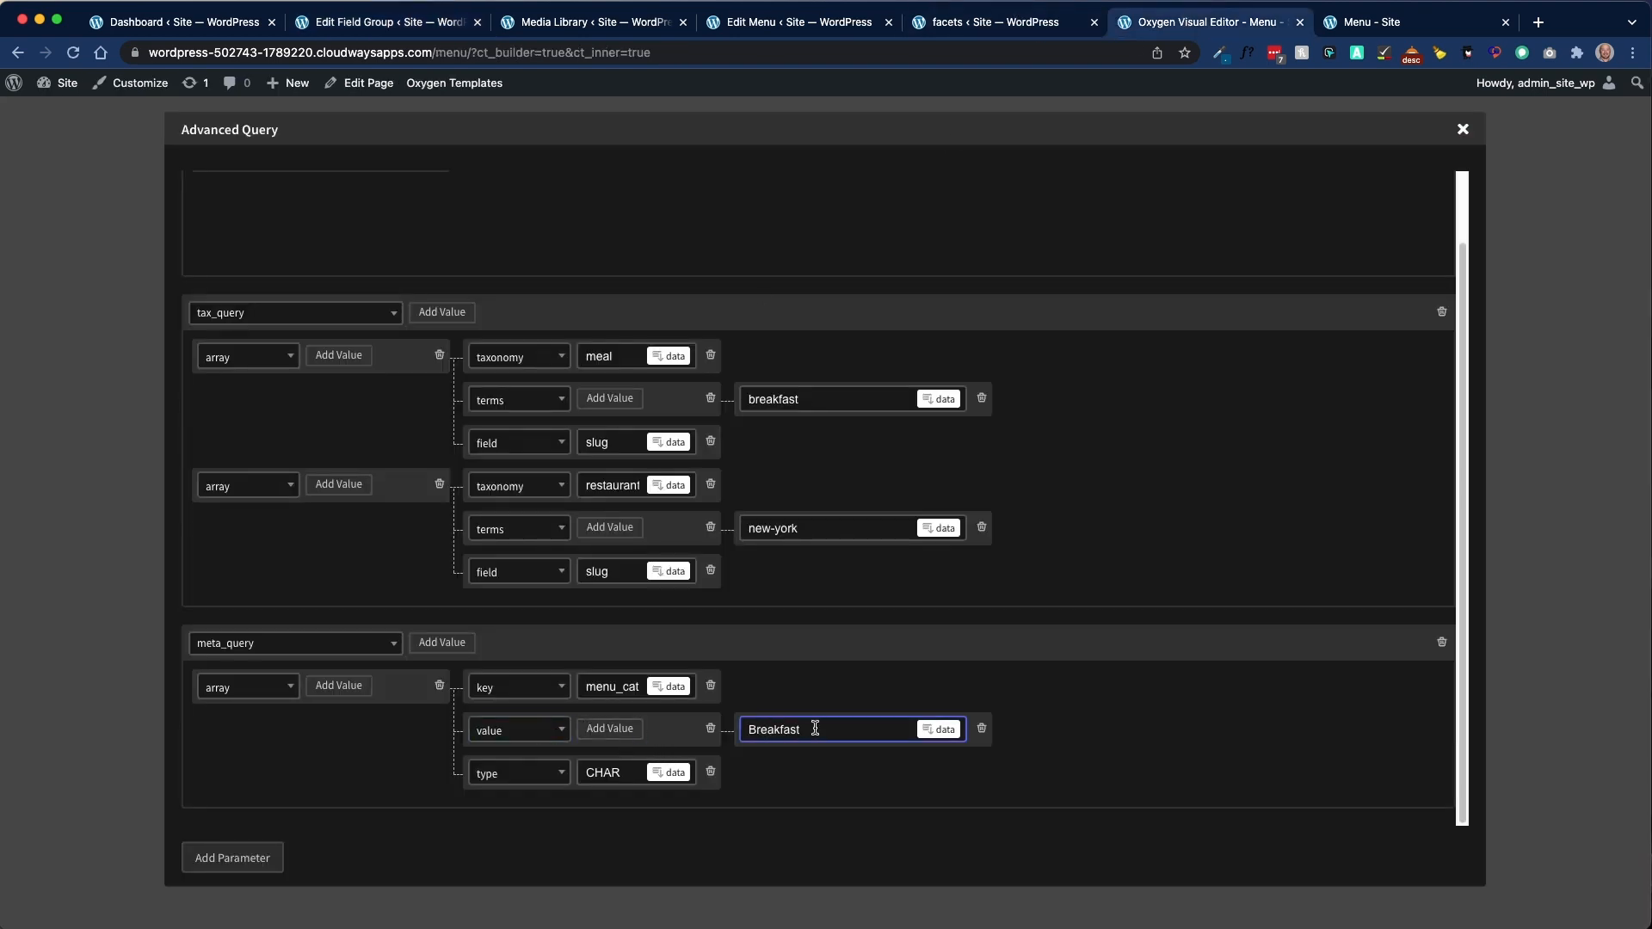
pyautogui.click(387, 21)
pyautogui.scroll(-1, 383, 675)
pyautogui.doubleClick(401, 652)
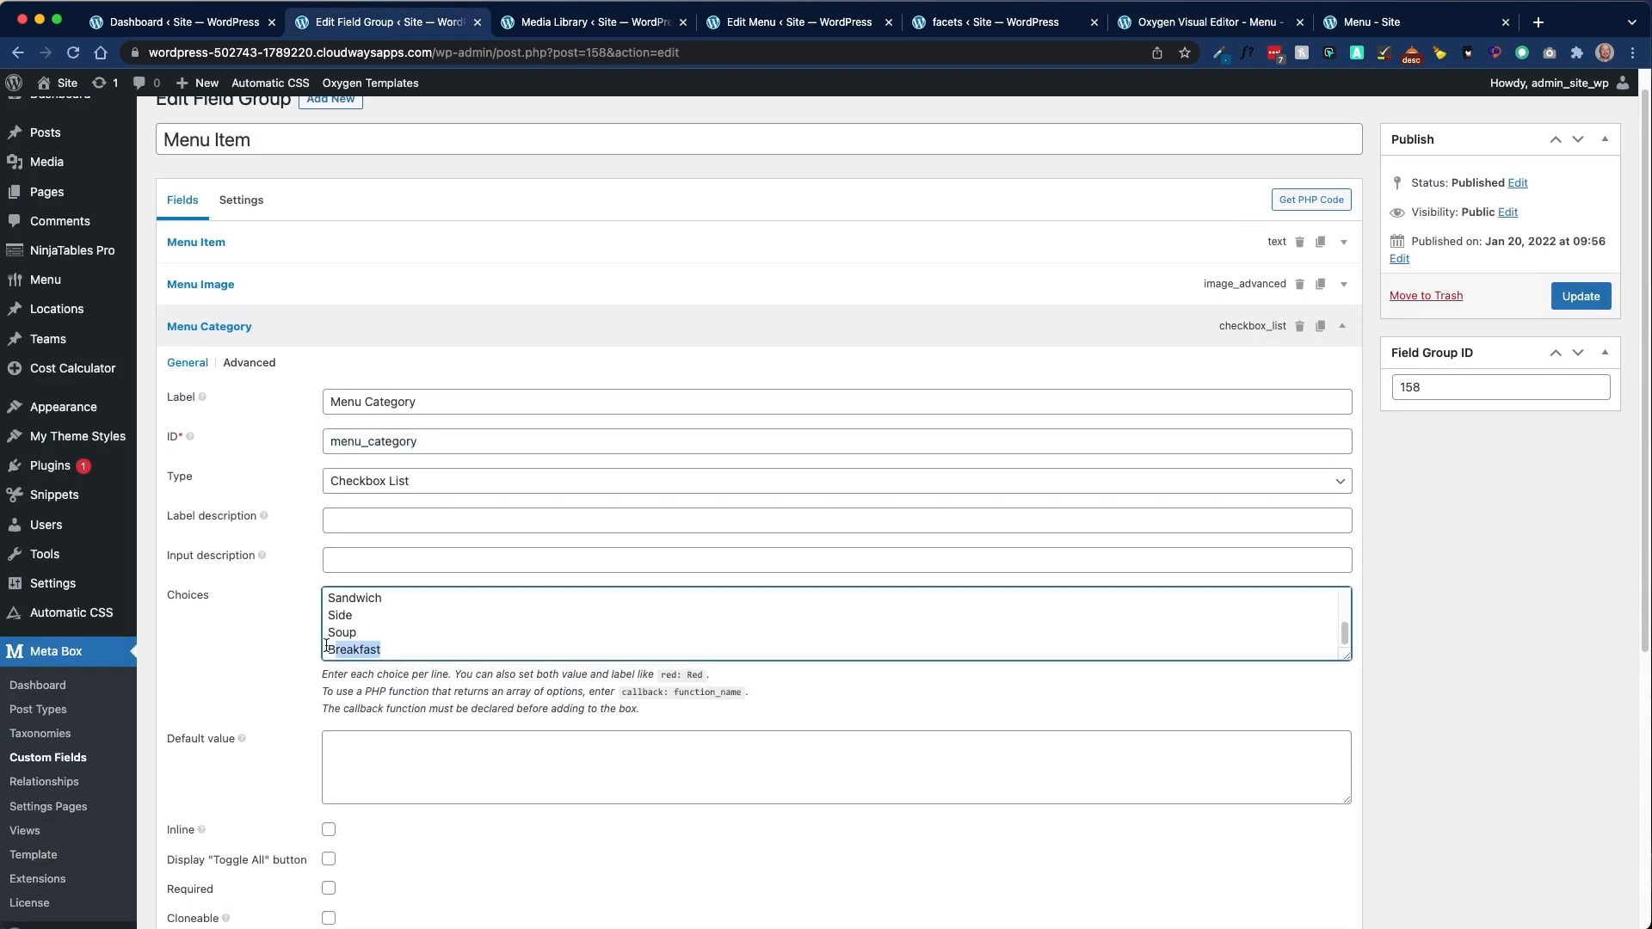
pyautogui.click(1122, 30)
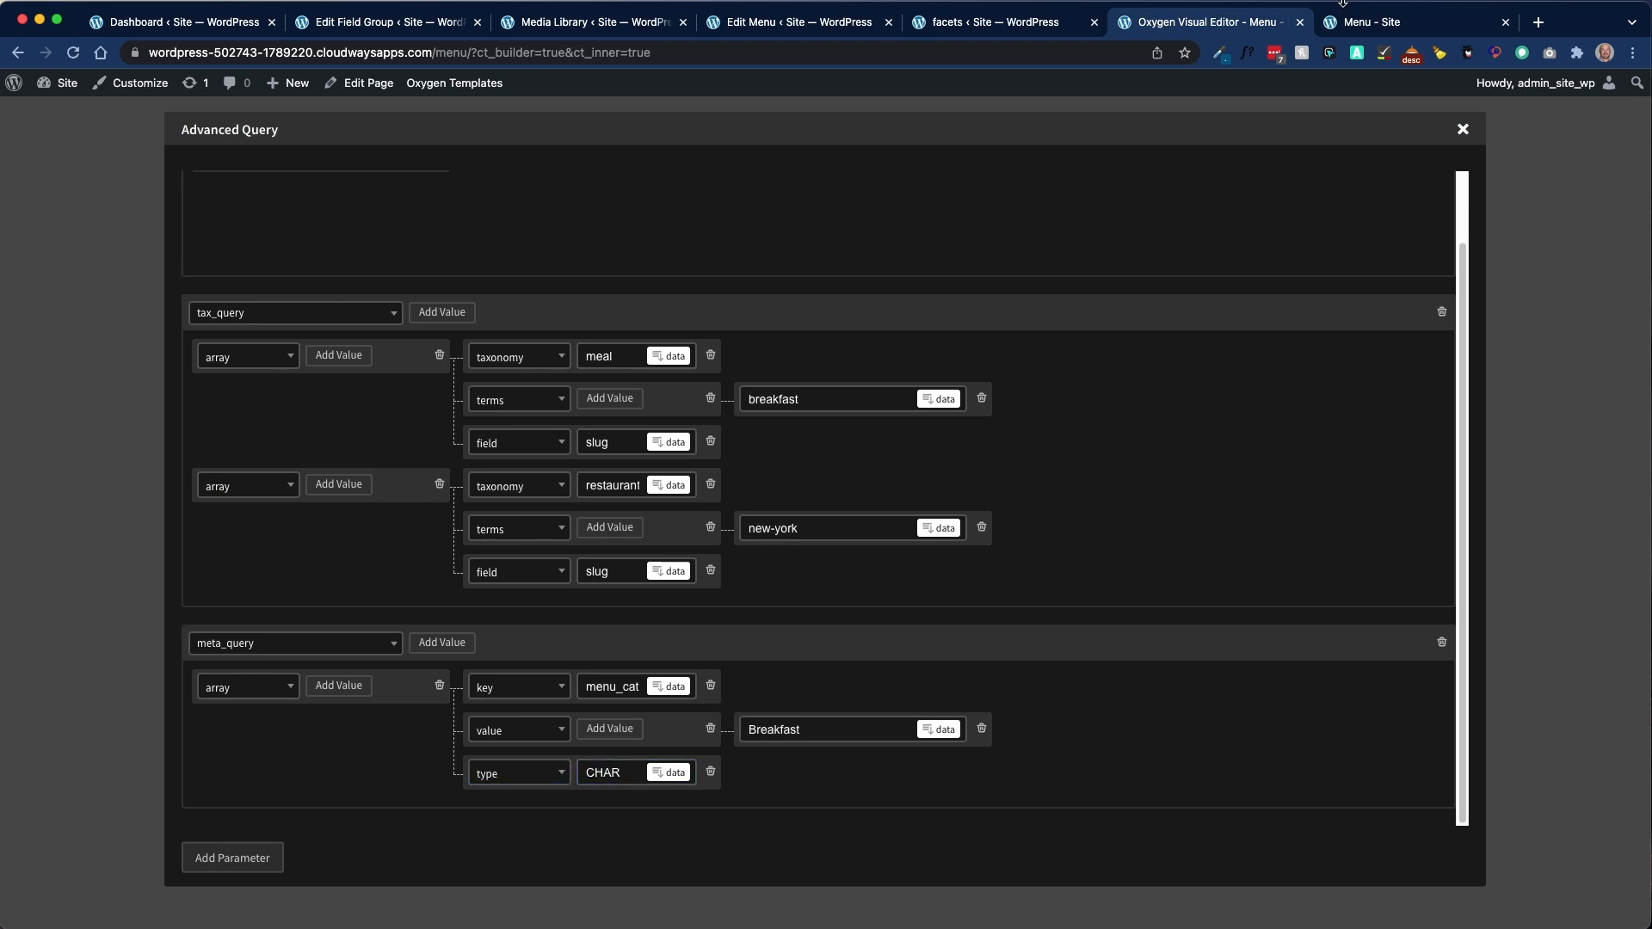
# Step: Close the Breakfast Repeater's query and look through the category sections from Appetizers to Beverages and the second tab's Featured Menu
pyautogui.click(1463, 130)
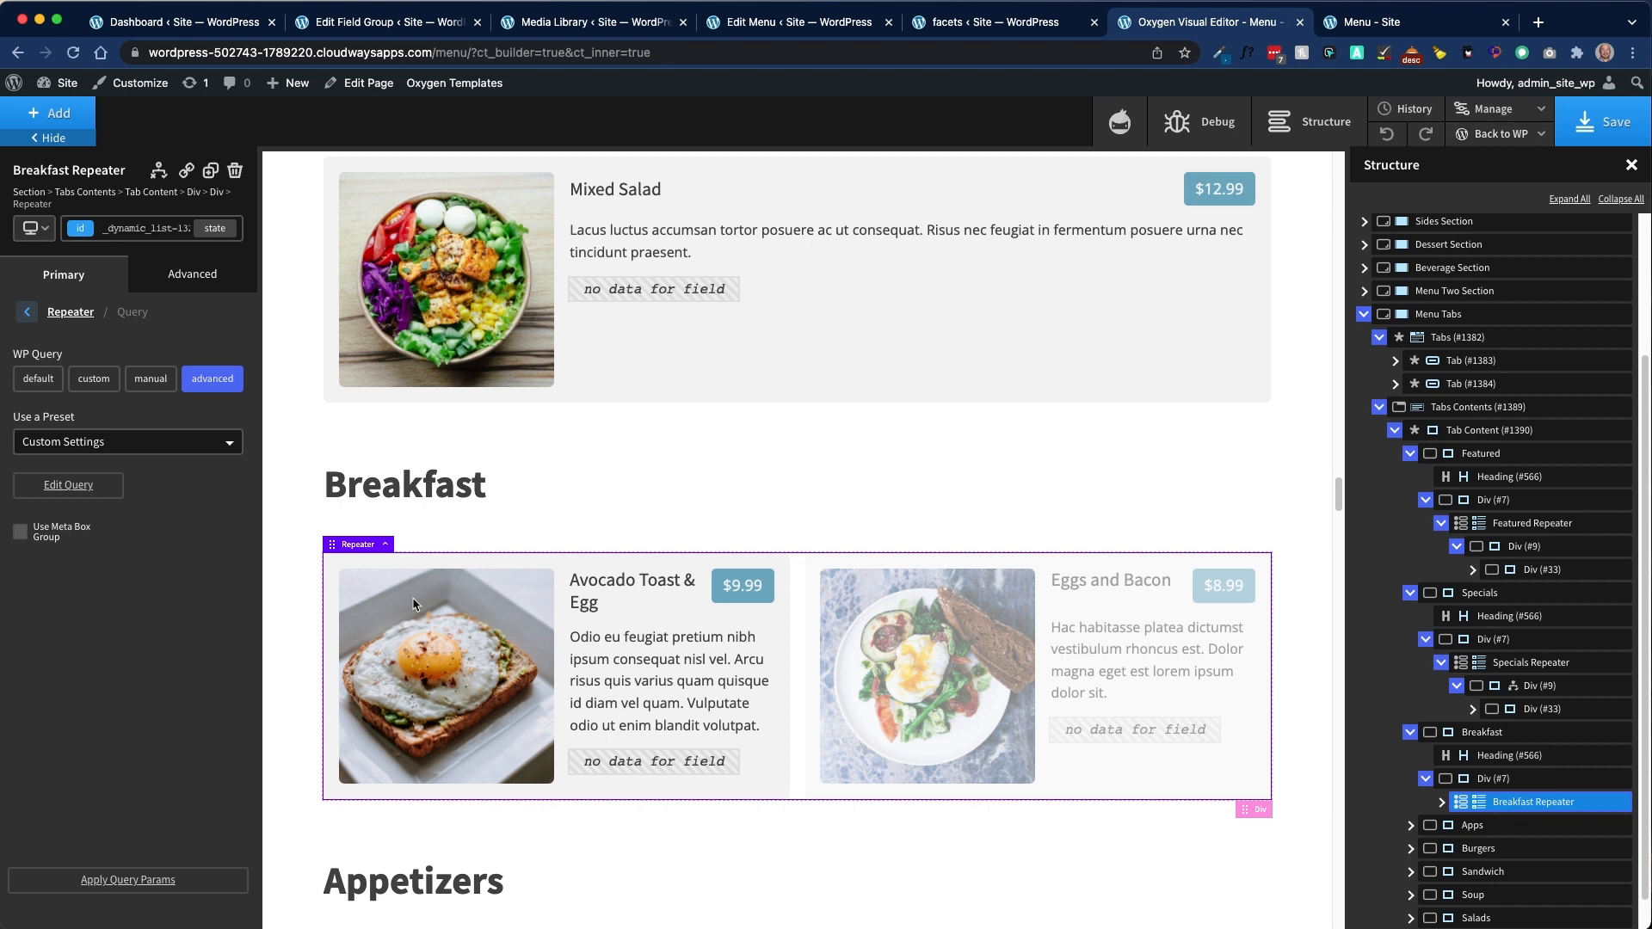
pyautogui.click(198, 879)
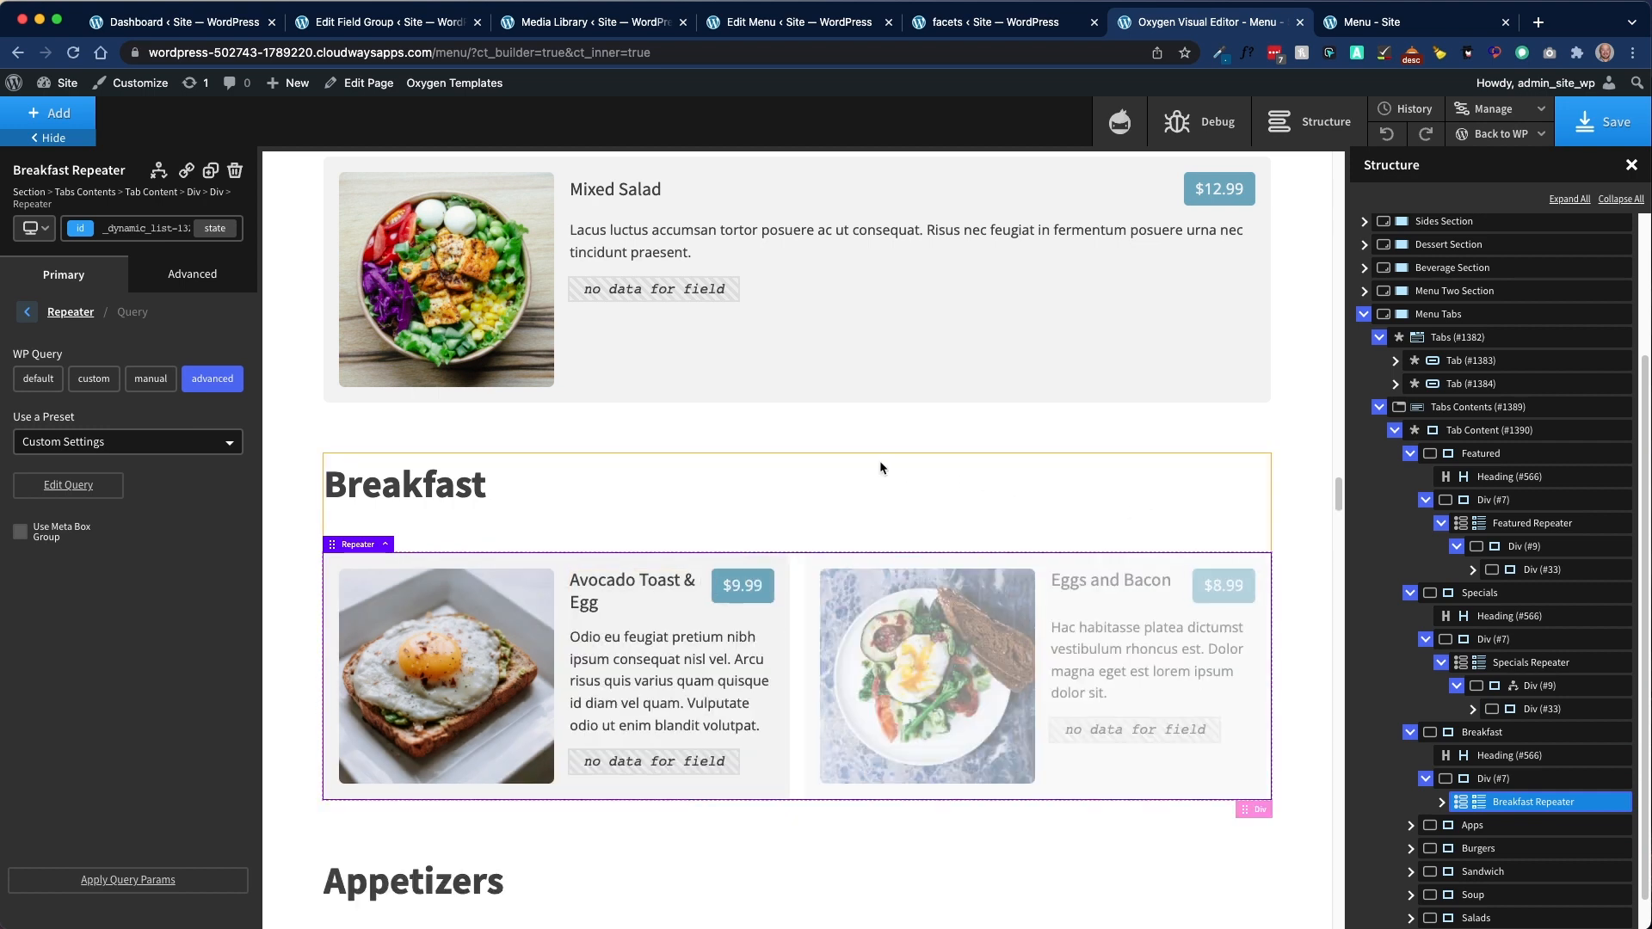
pyautogui.scroll(-4, 885, 462)
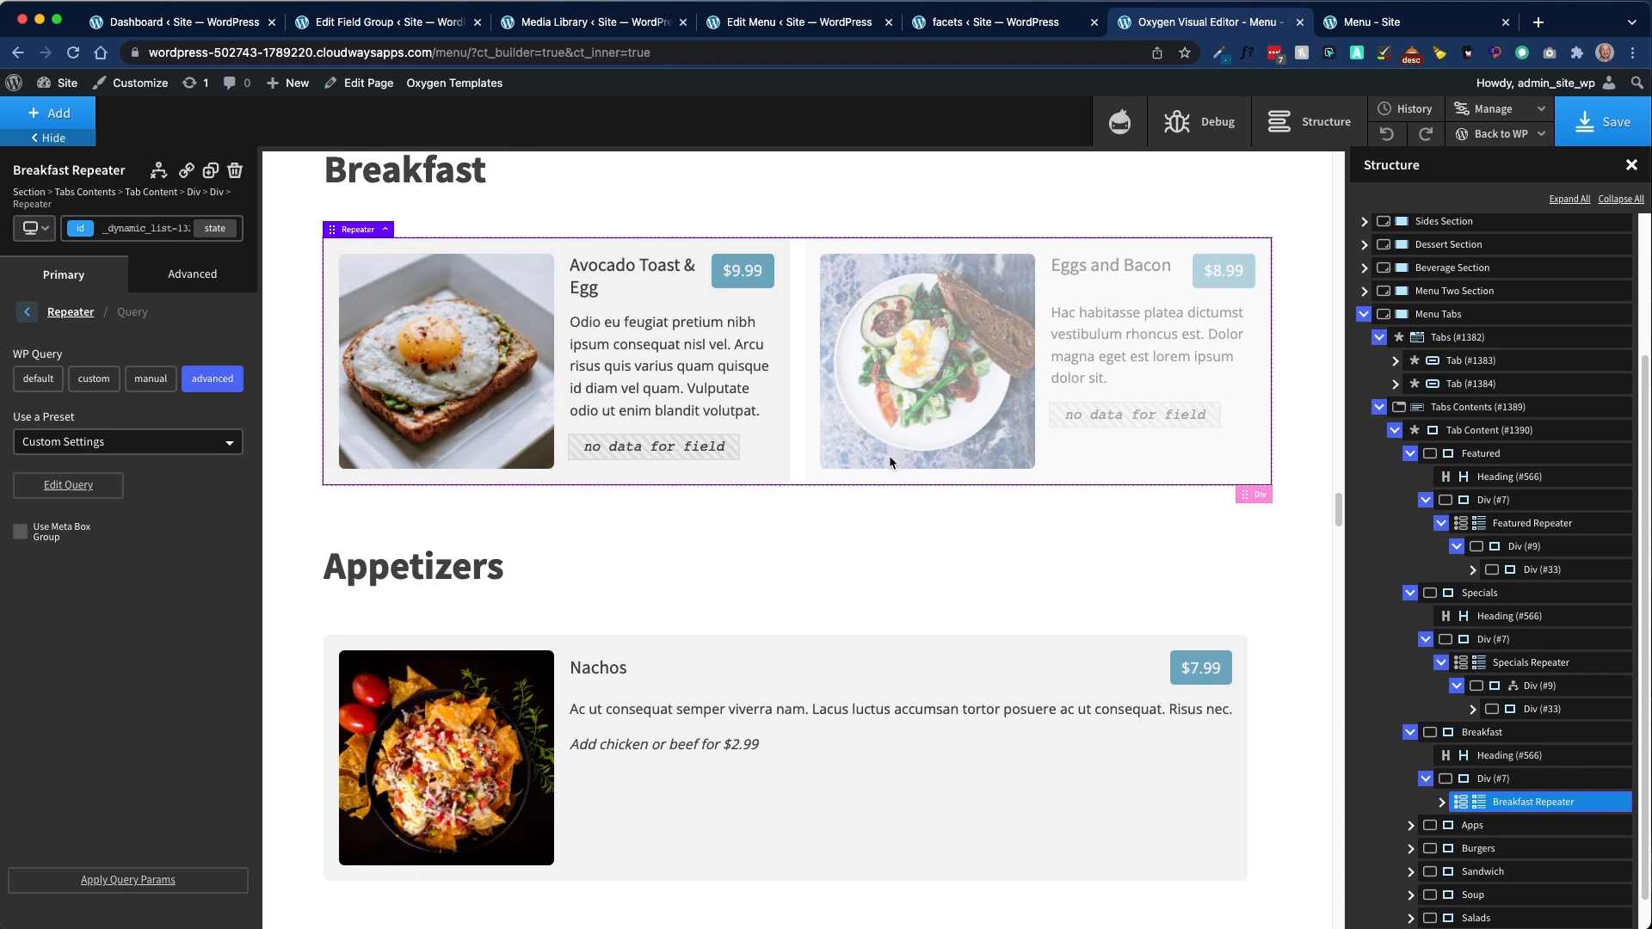
pyautogui.scroll(-1, 804, 402)
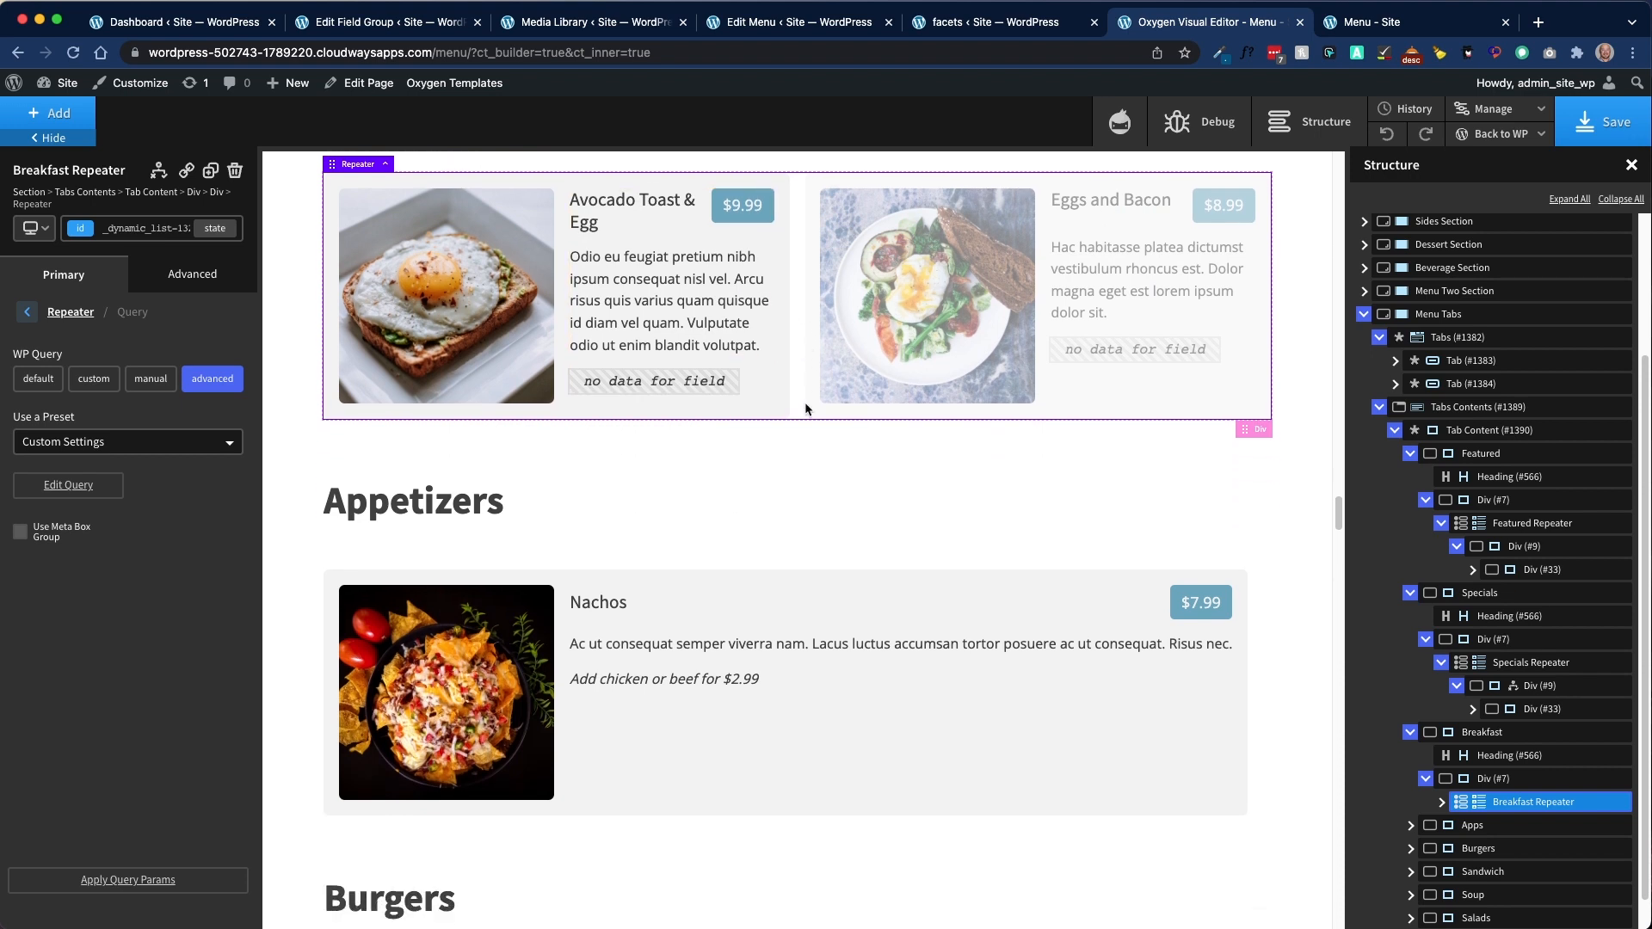
pyautogui.scroll(-20, 806, 408)
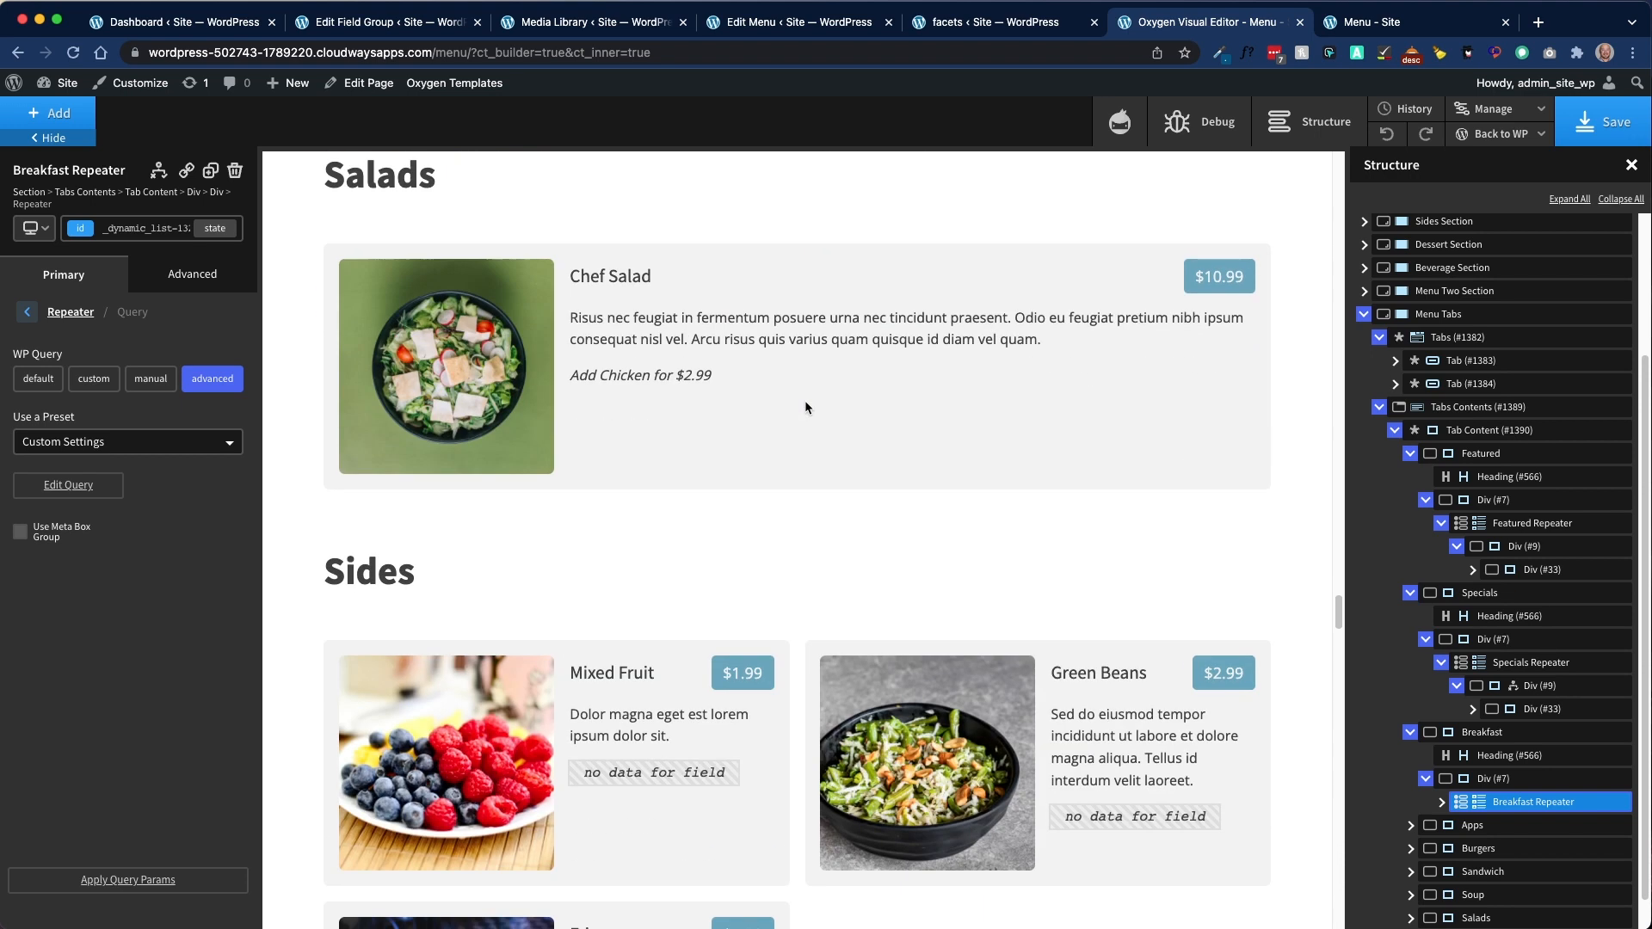
pyautogui.scroll(-14, 805, 406)
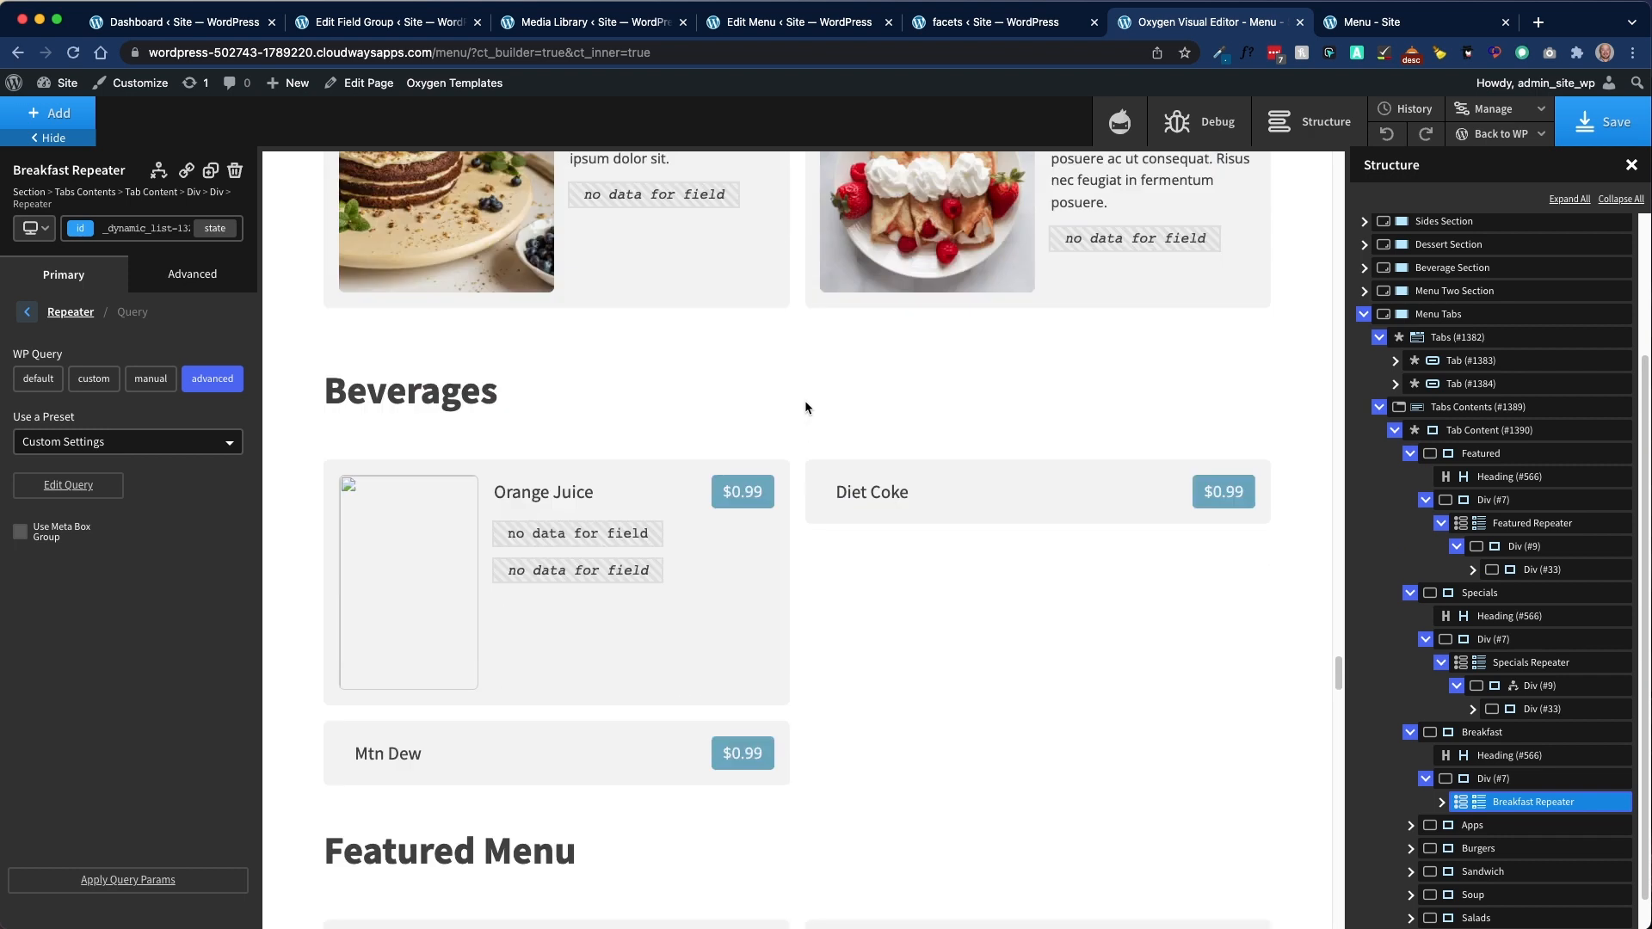
pyautogui.scroll(-1, 806, 407)
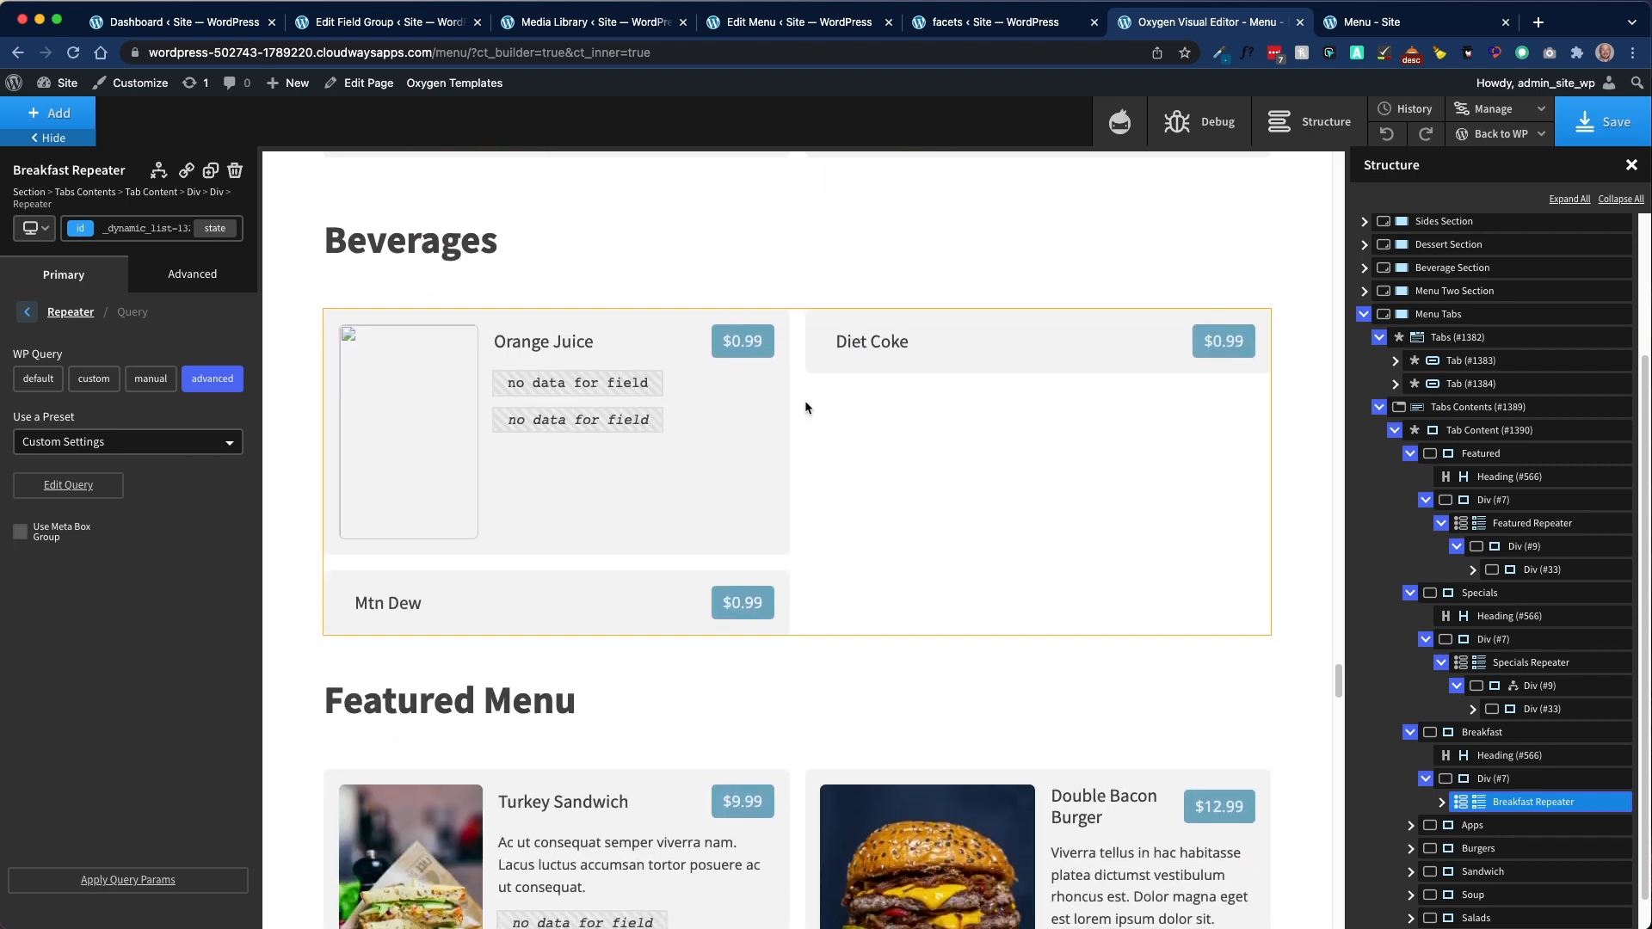
pyautogui.scroll(-2, 805, 407)
pyautogui.scroll(-5, 805, 407)
pyautogui.scroll(10, 805, 407)
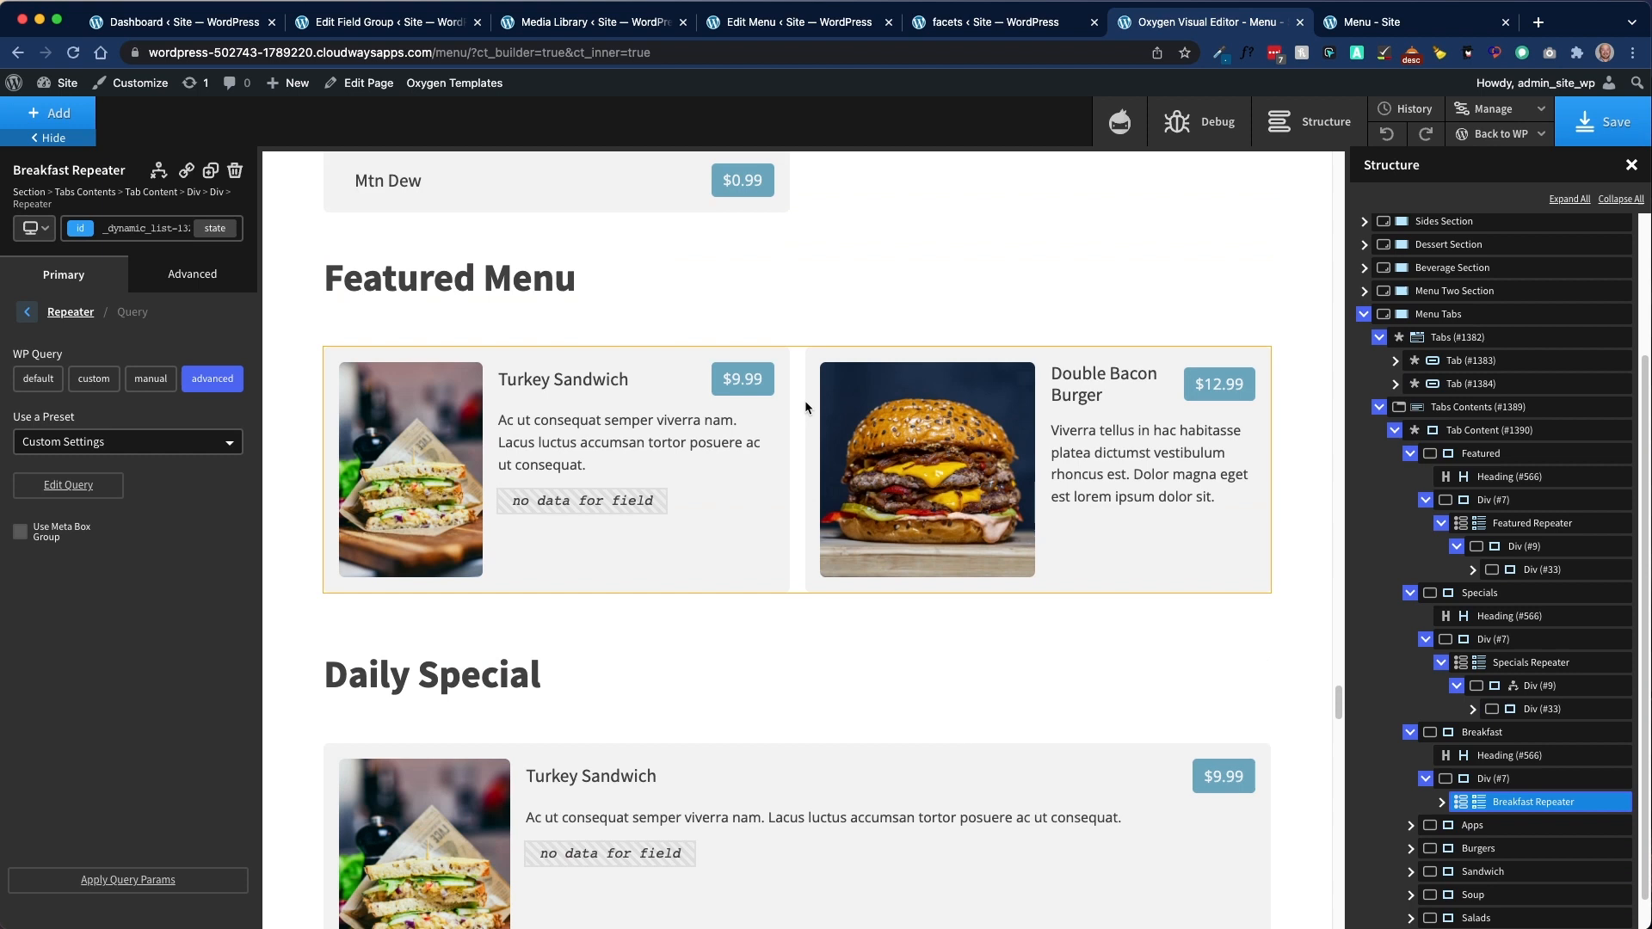
pyautogui.scroll(1, 805, 407)
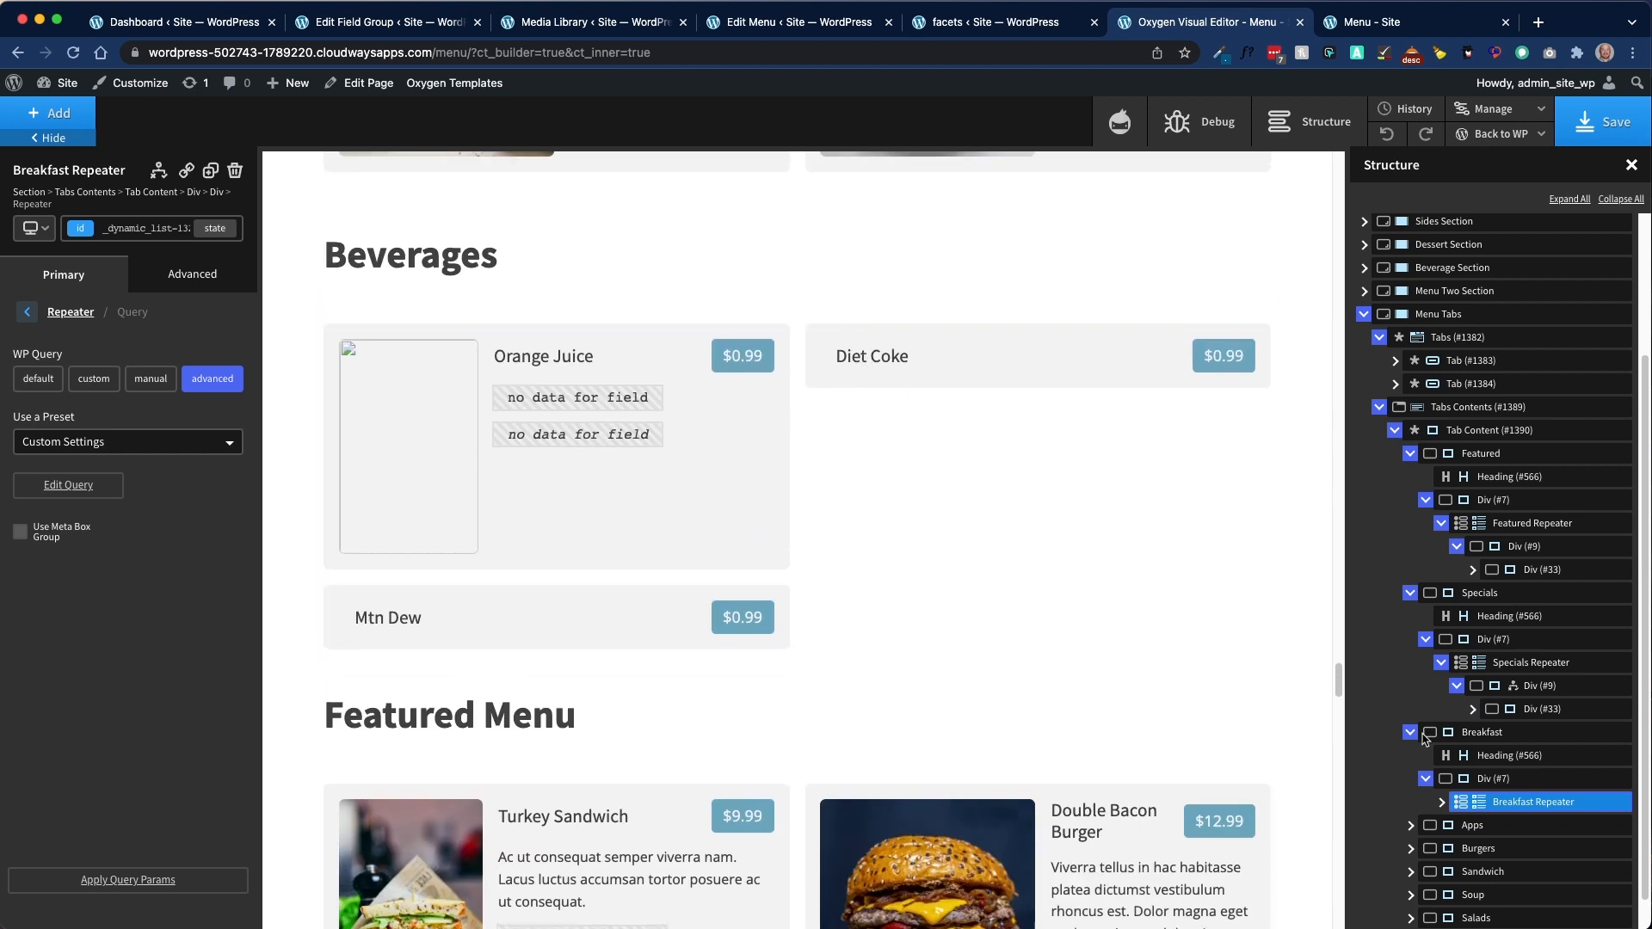
# Step: Collapse the whole structure tree and expand Menu Tabs down to the sections of the second Tab Content
pyautogui.click(1425, 780)
pyautogui.click(1410, 732)
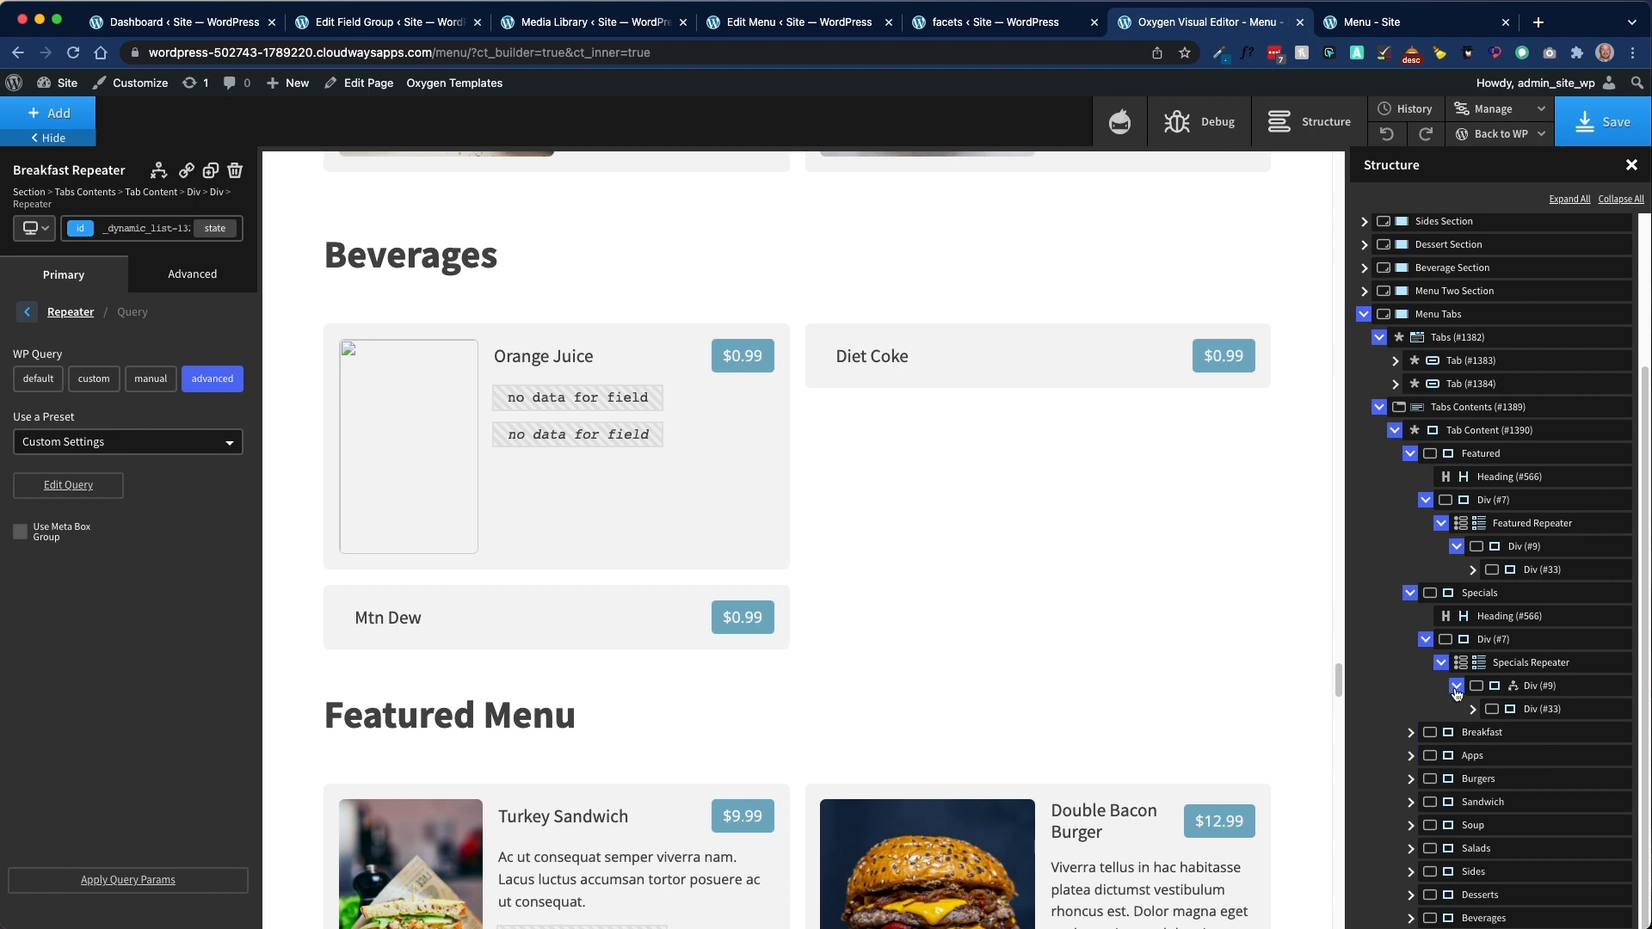
pyautogui.click(1455, 688)
pyautogui.click(1442, 690)
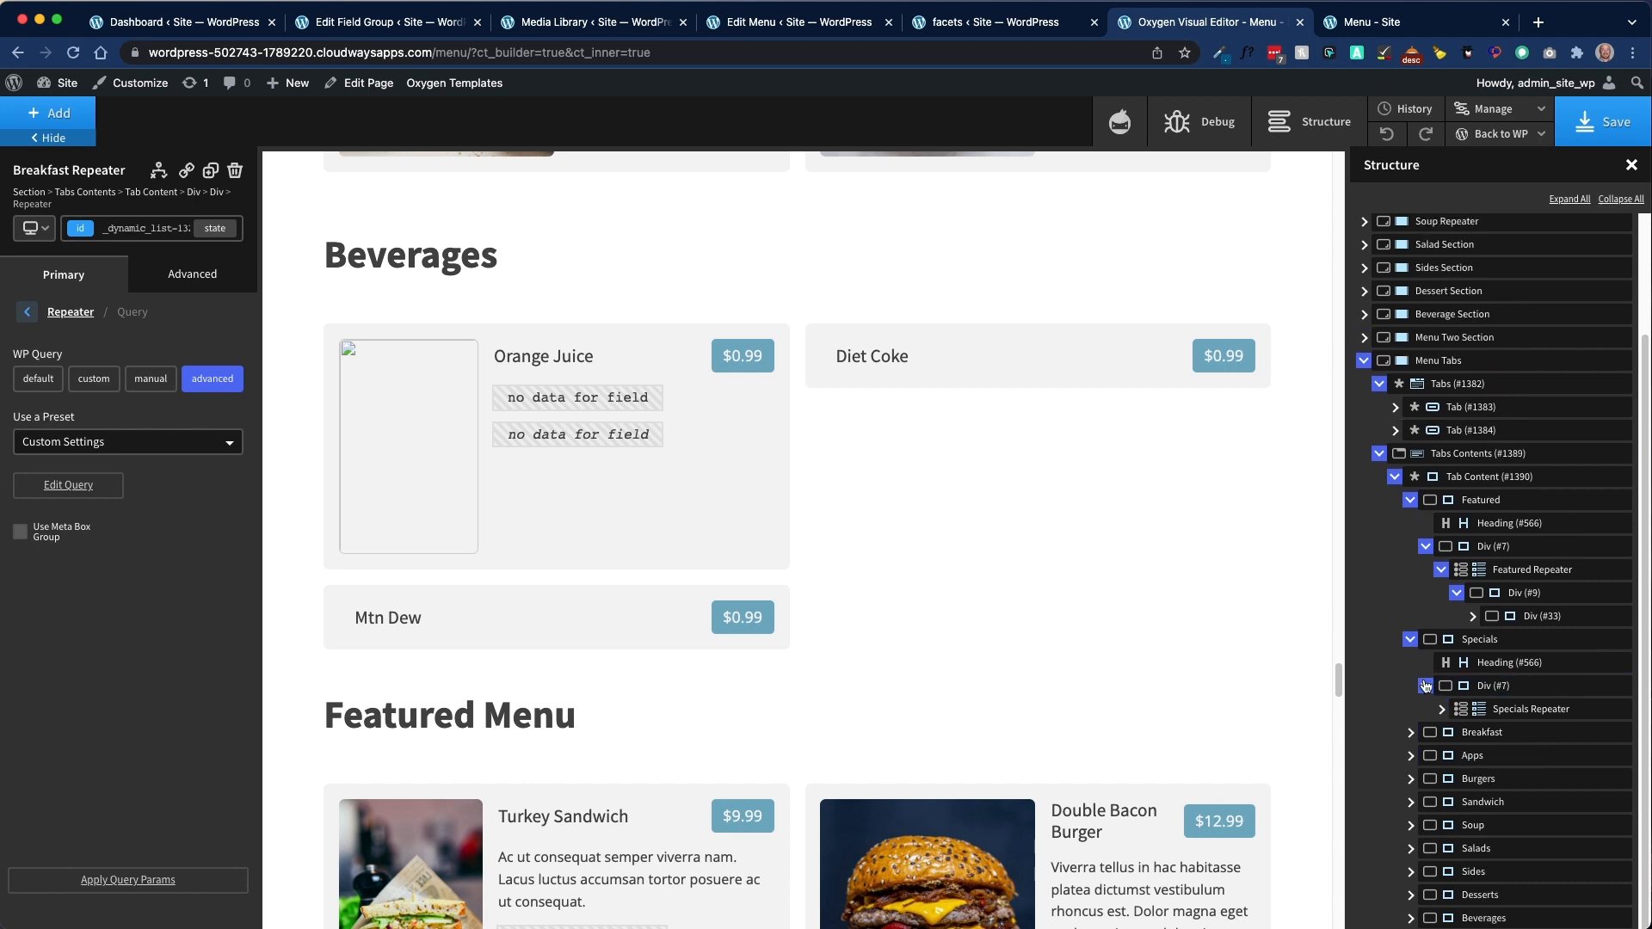
pyautogui.click(1425, 686)
pyautogui.click(1410, 662)
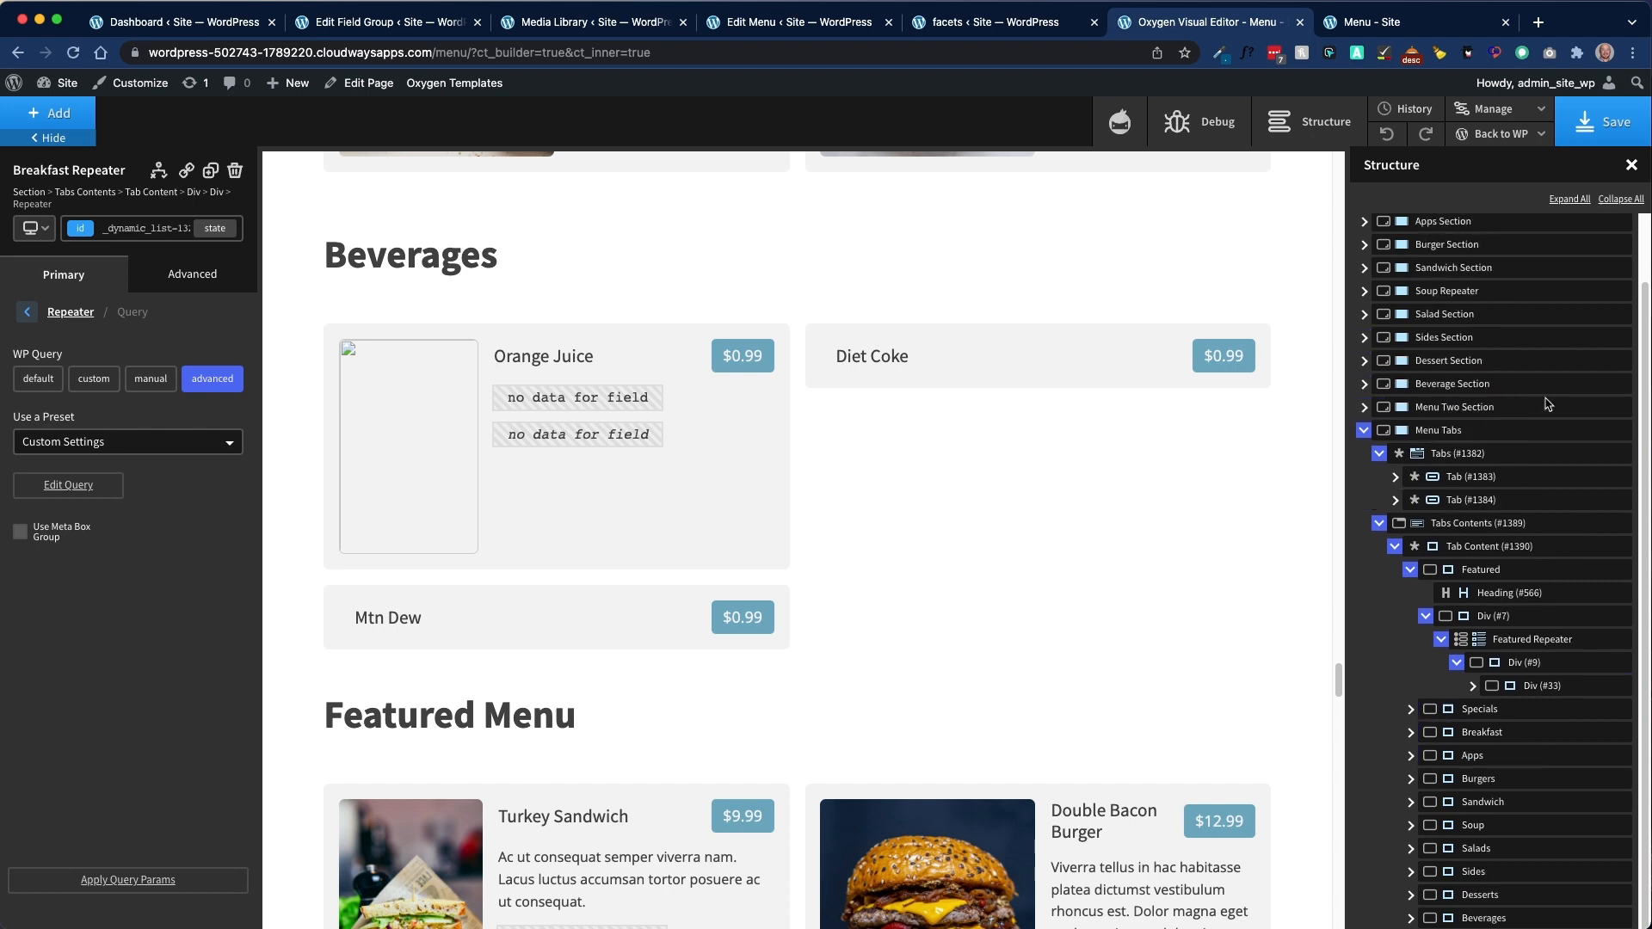
pyautogui.click(1621, 201)
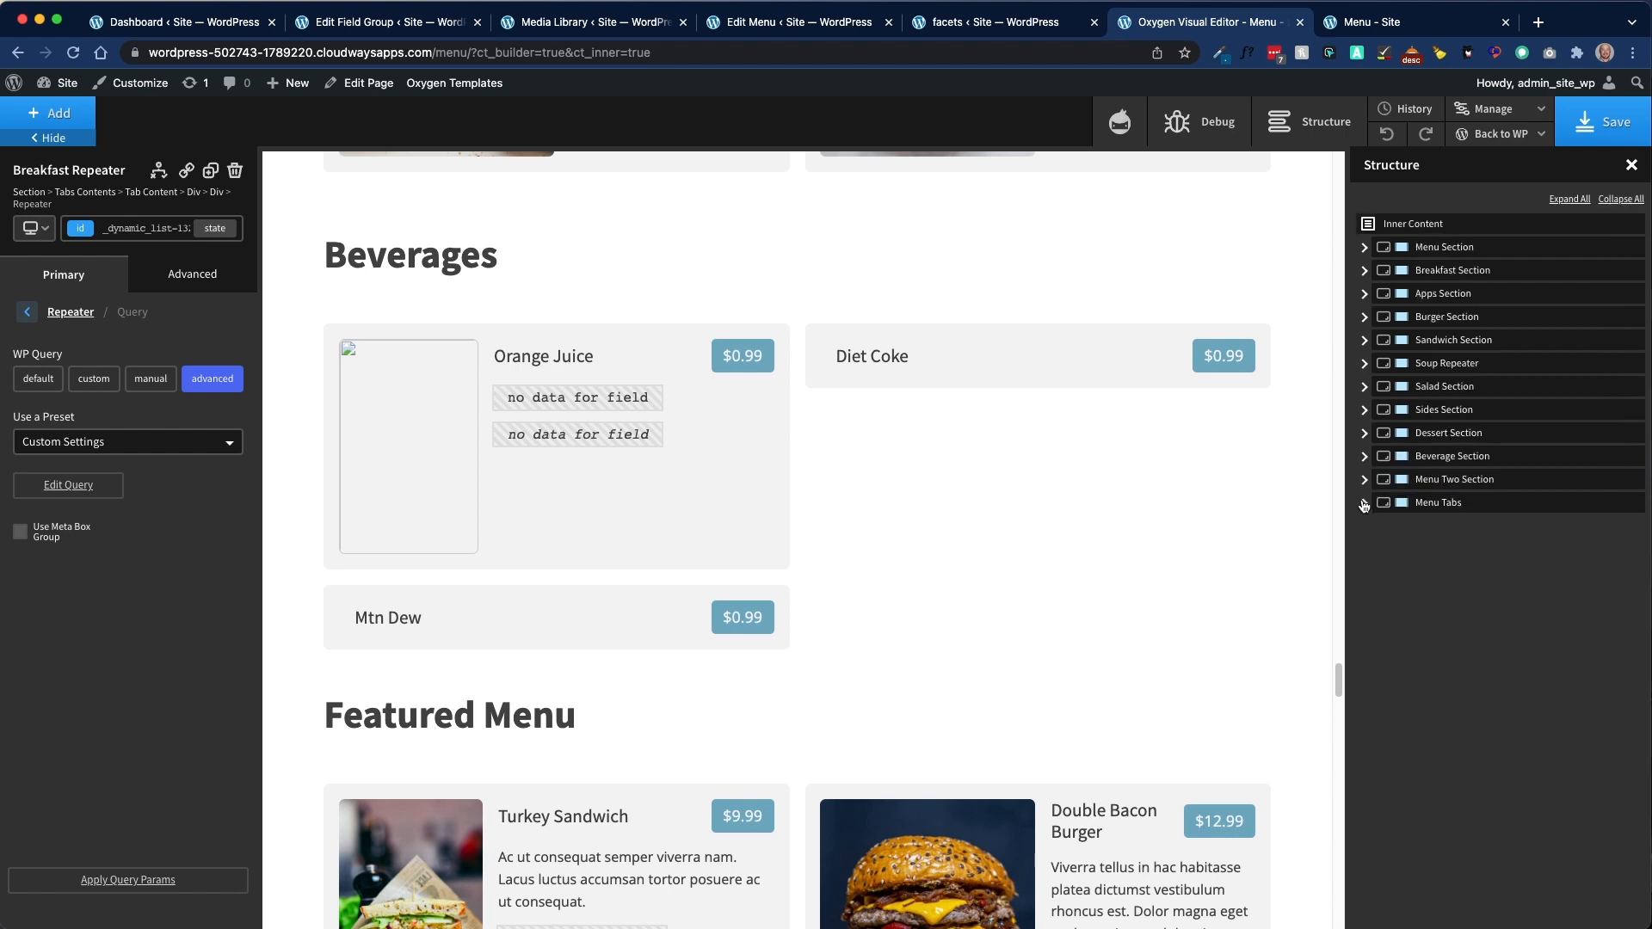
pyautogui.click(1363, 503)
pyautogui.click(1379, 549)
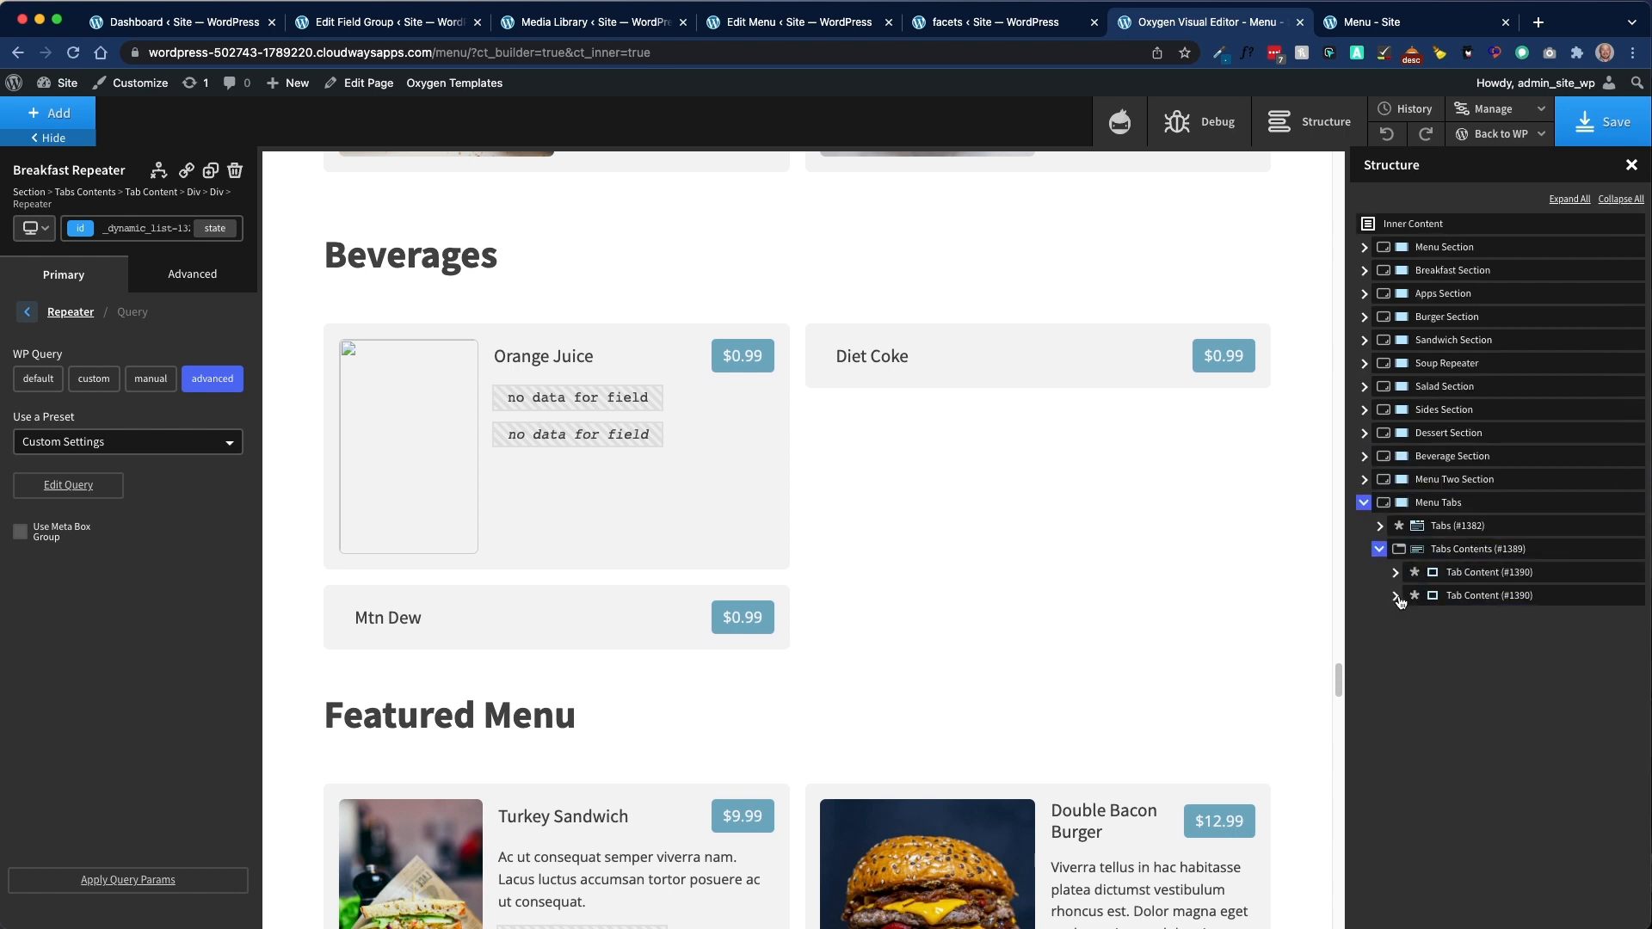
pyautogui.click(1396, 596)
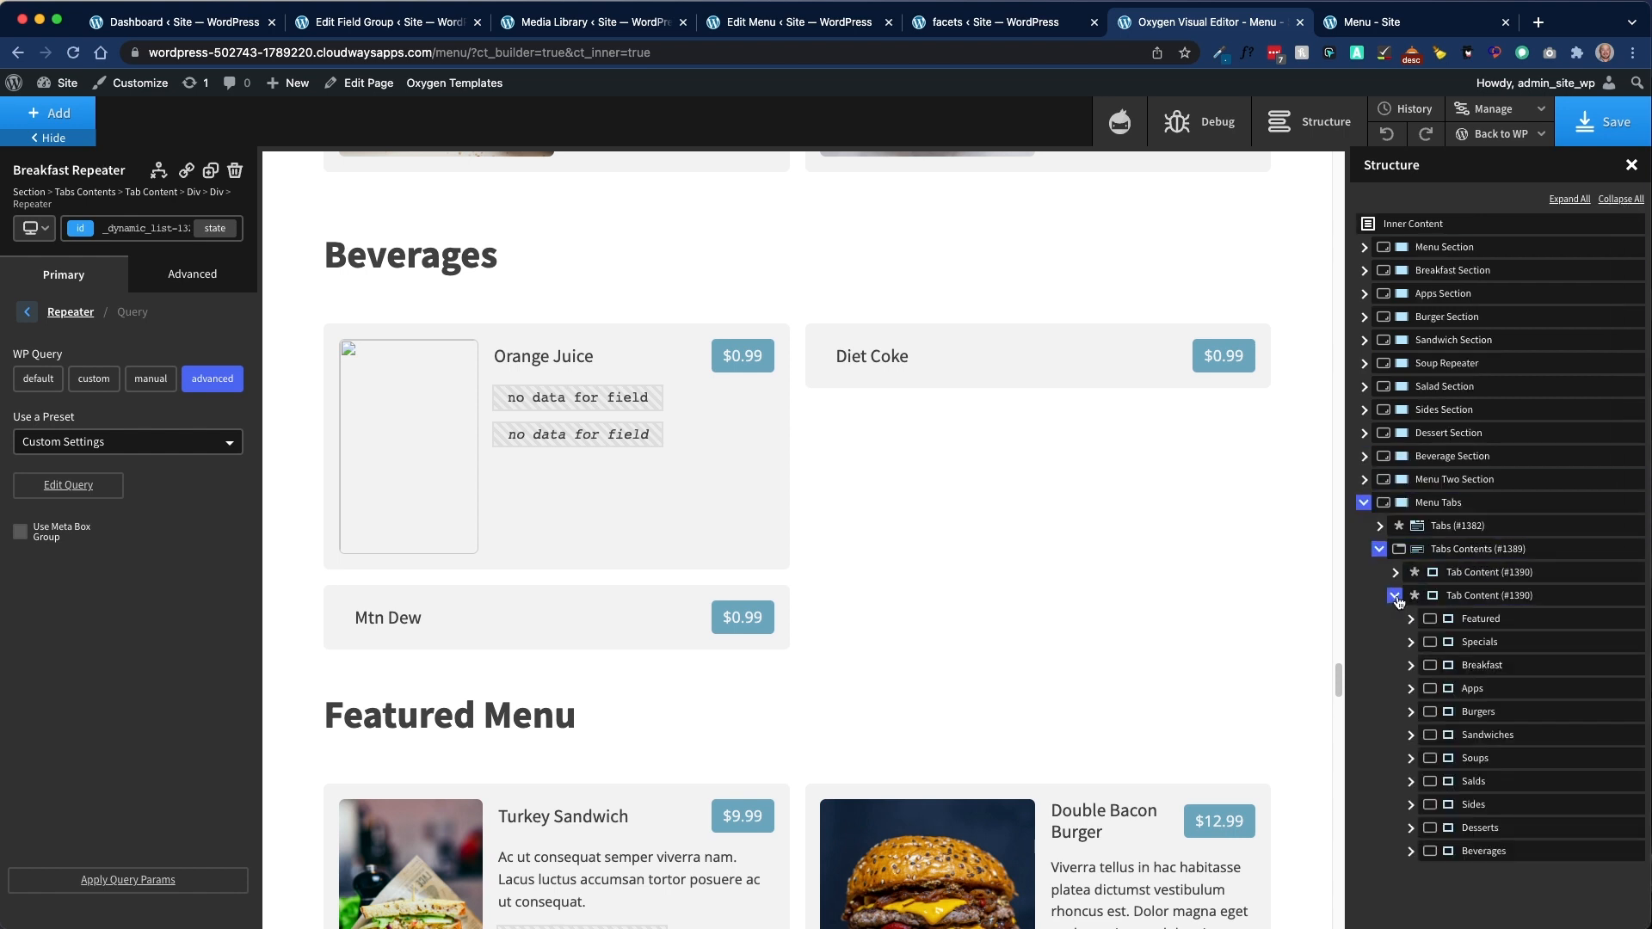
# Step: Locate the second tab's Featured section on the canvas and select the Featured Repeater nested inside it
pyautogui.click(1504, 619)
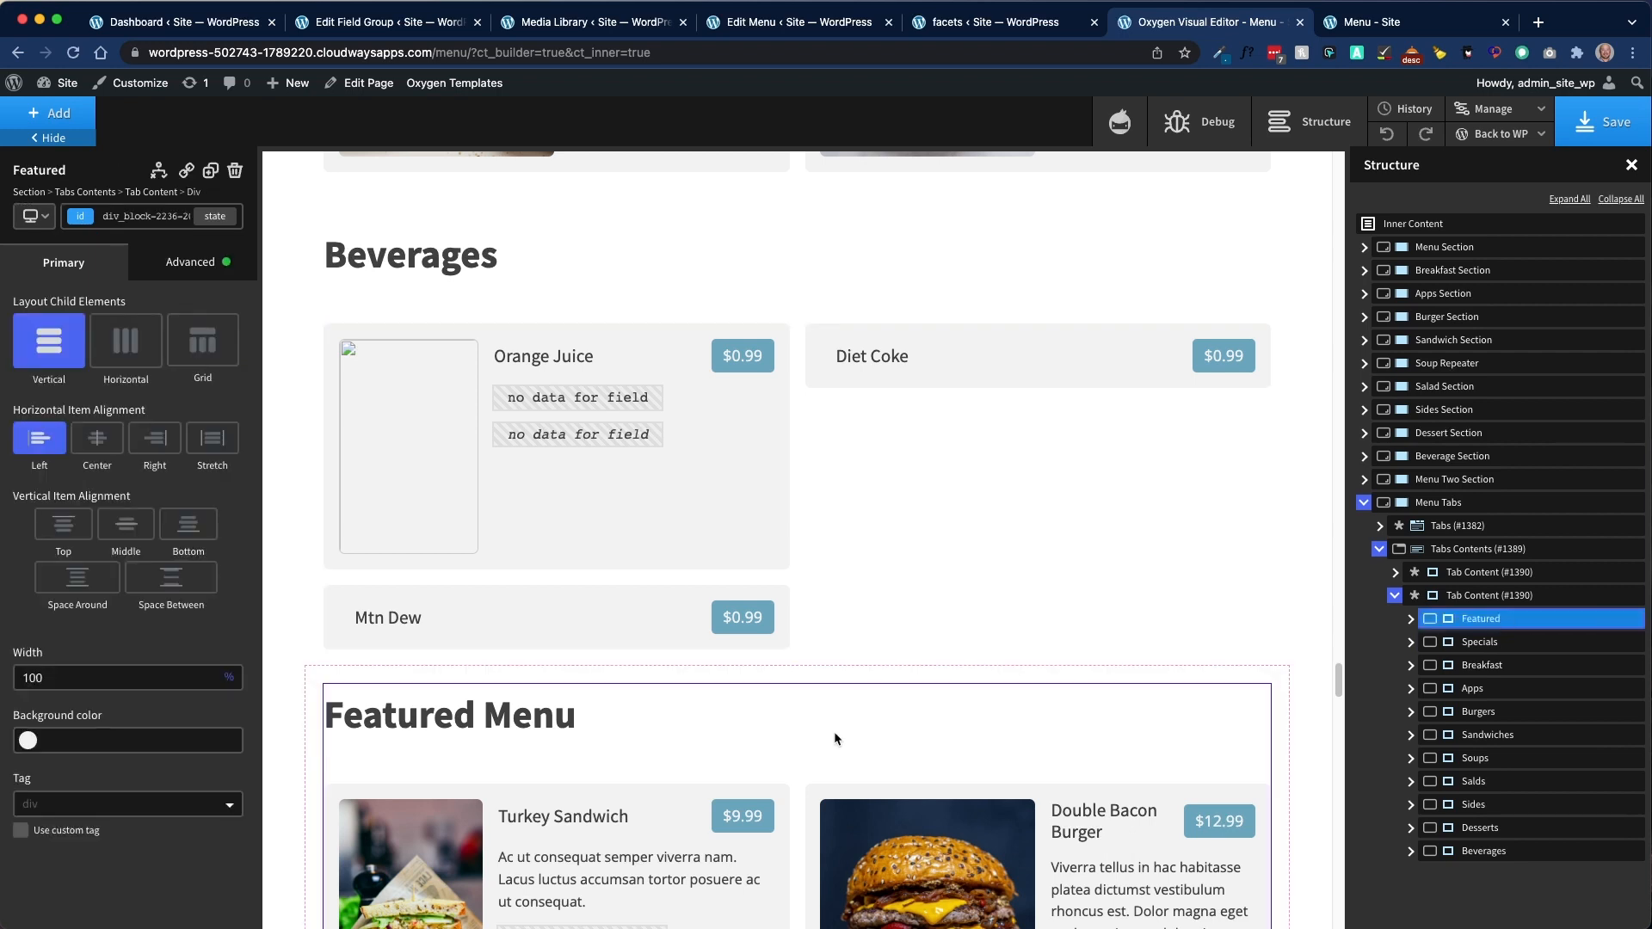
pyautogui.scroll(-3, 833, 731)
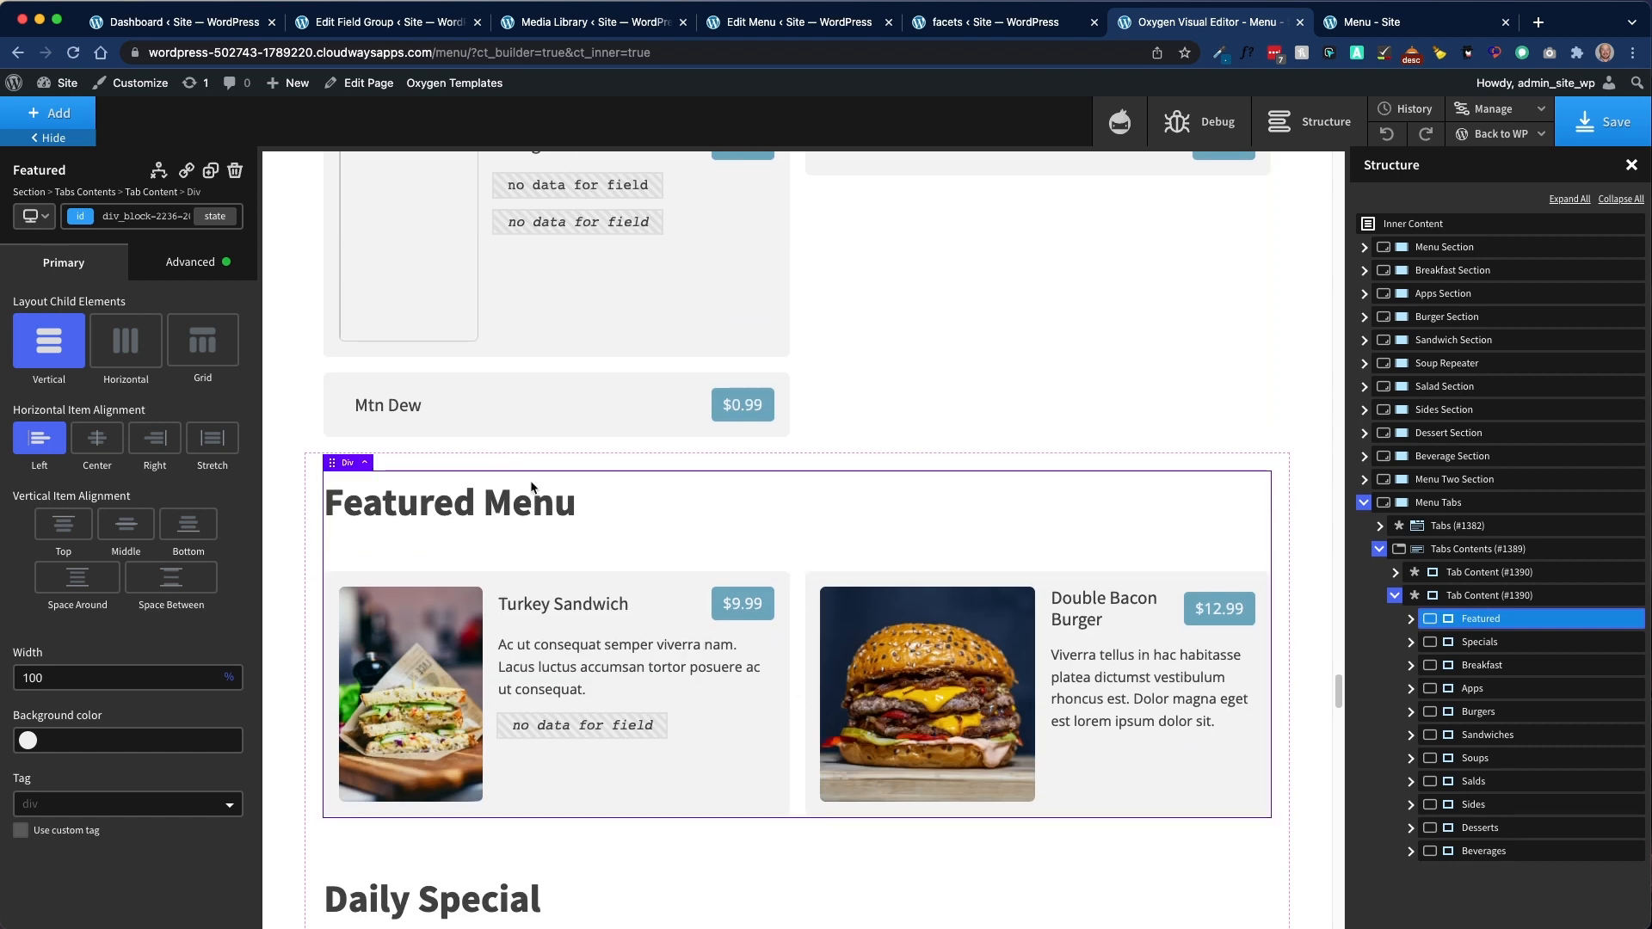
pyautogui.click(1411, 619)
pyautogui.click(1410, 620)
pyautogui.click(1410, 619)
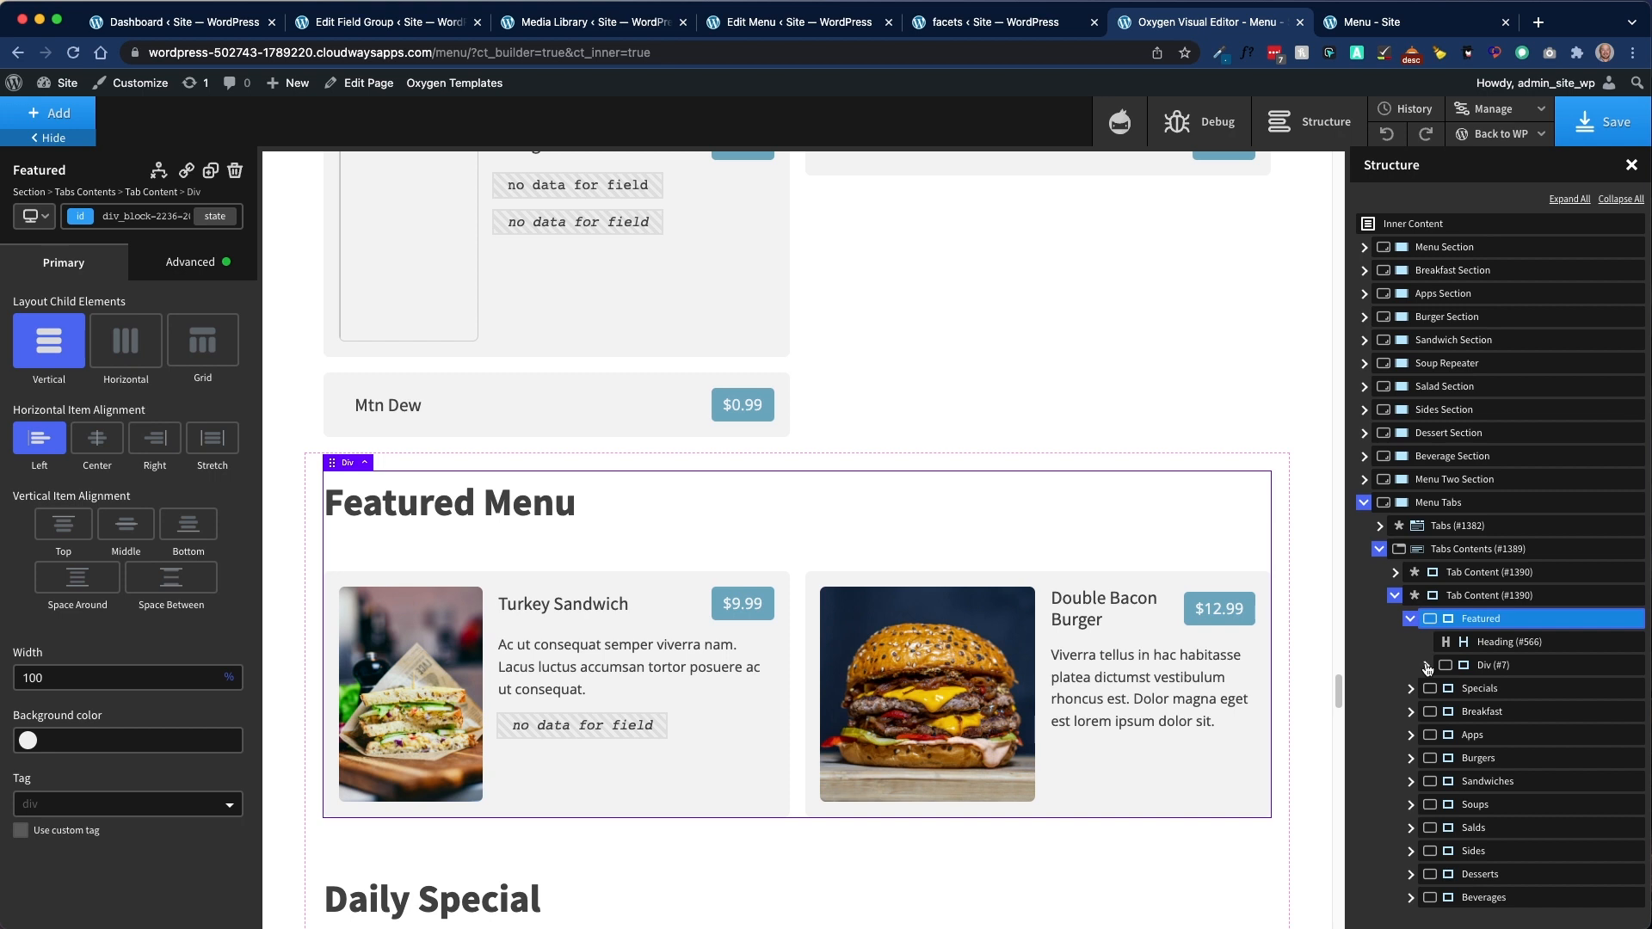
pyautogui.click(1426, 665)
pyautogui.click(1503, 690)
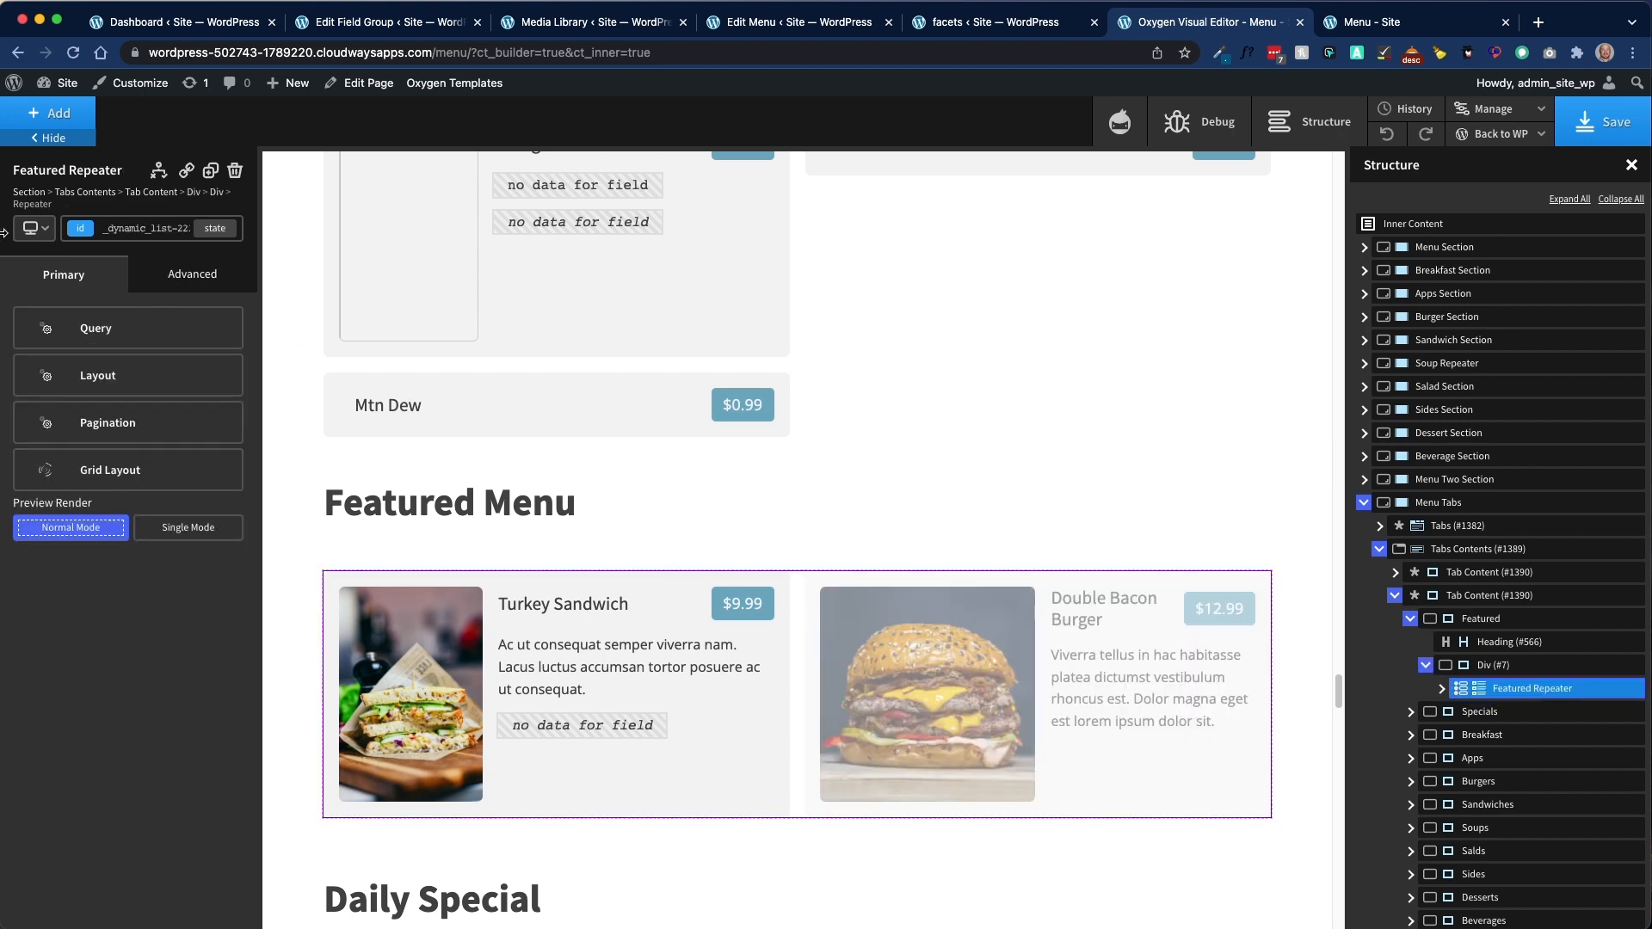
# Step: Open the second tab's Featured Repeater advanced query and examine its meal, restaurant and featured menu taxonomy conditions
pyautogui.click(127, 339)
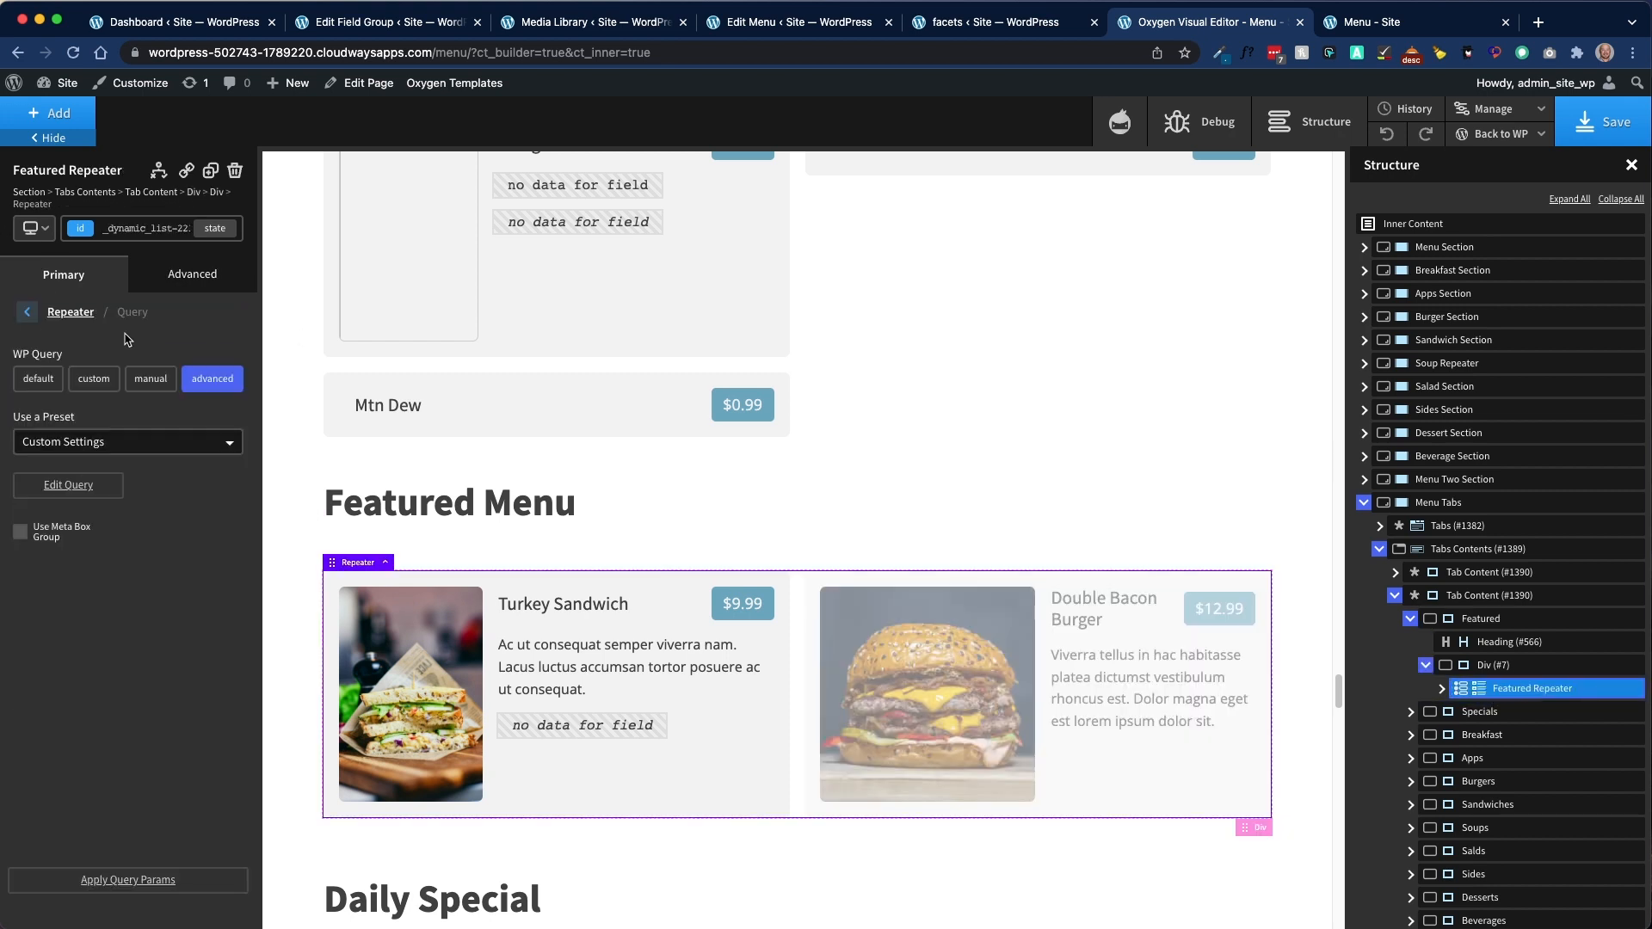
pyautogui.click(86, 490)
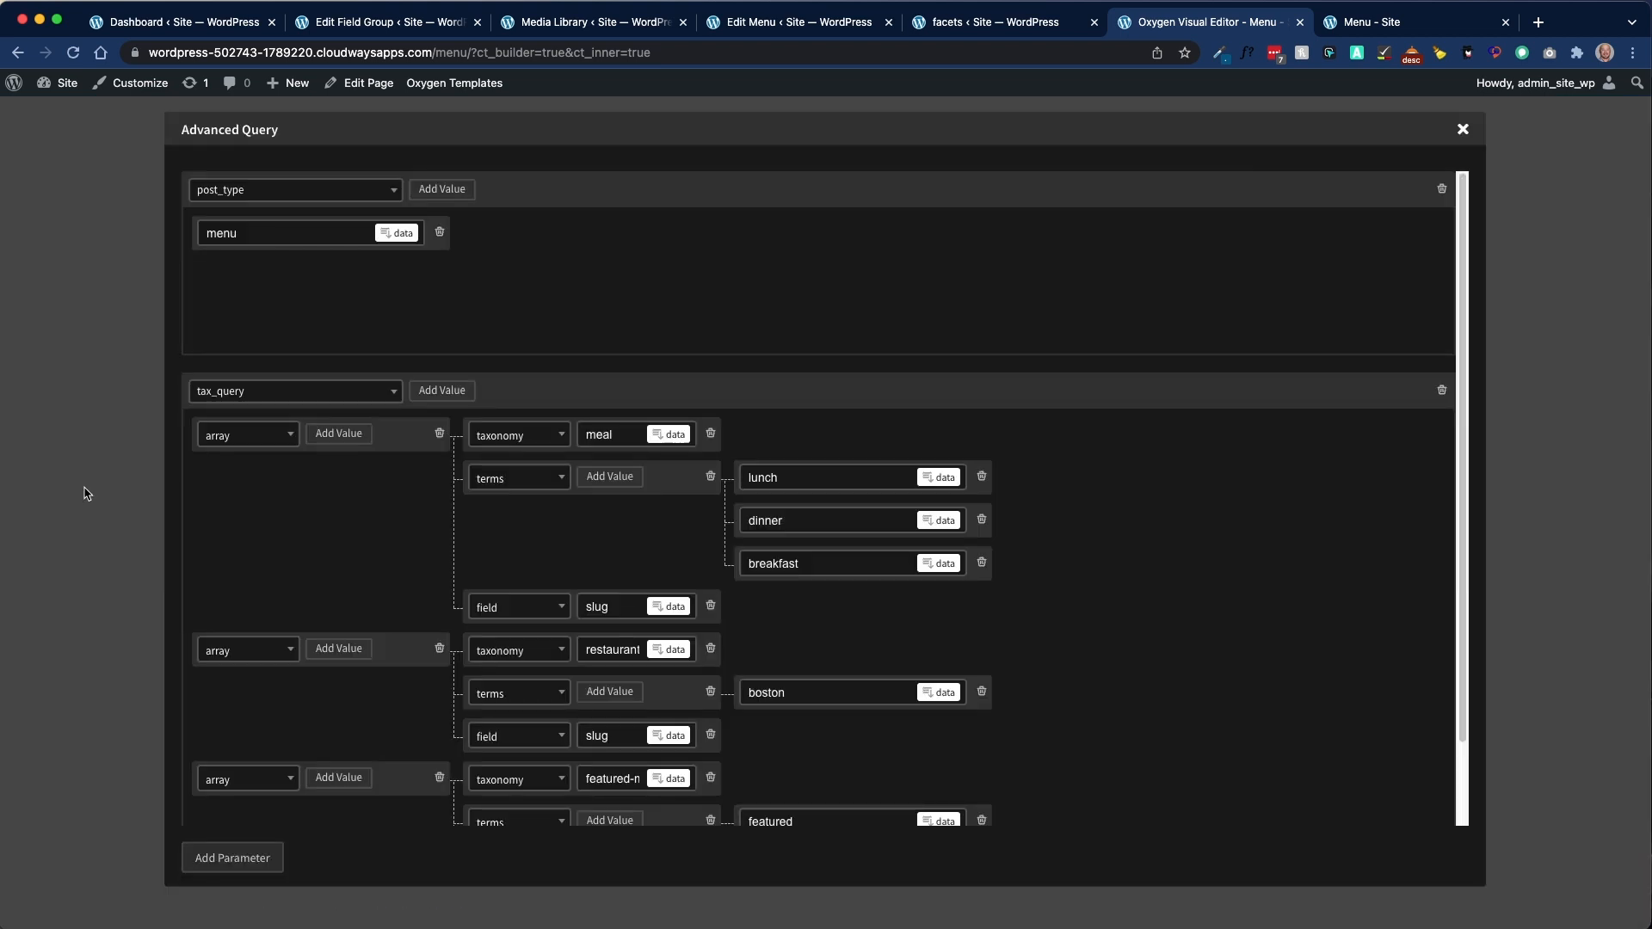
pyautogui.click(352, 238)
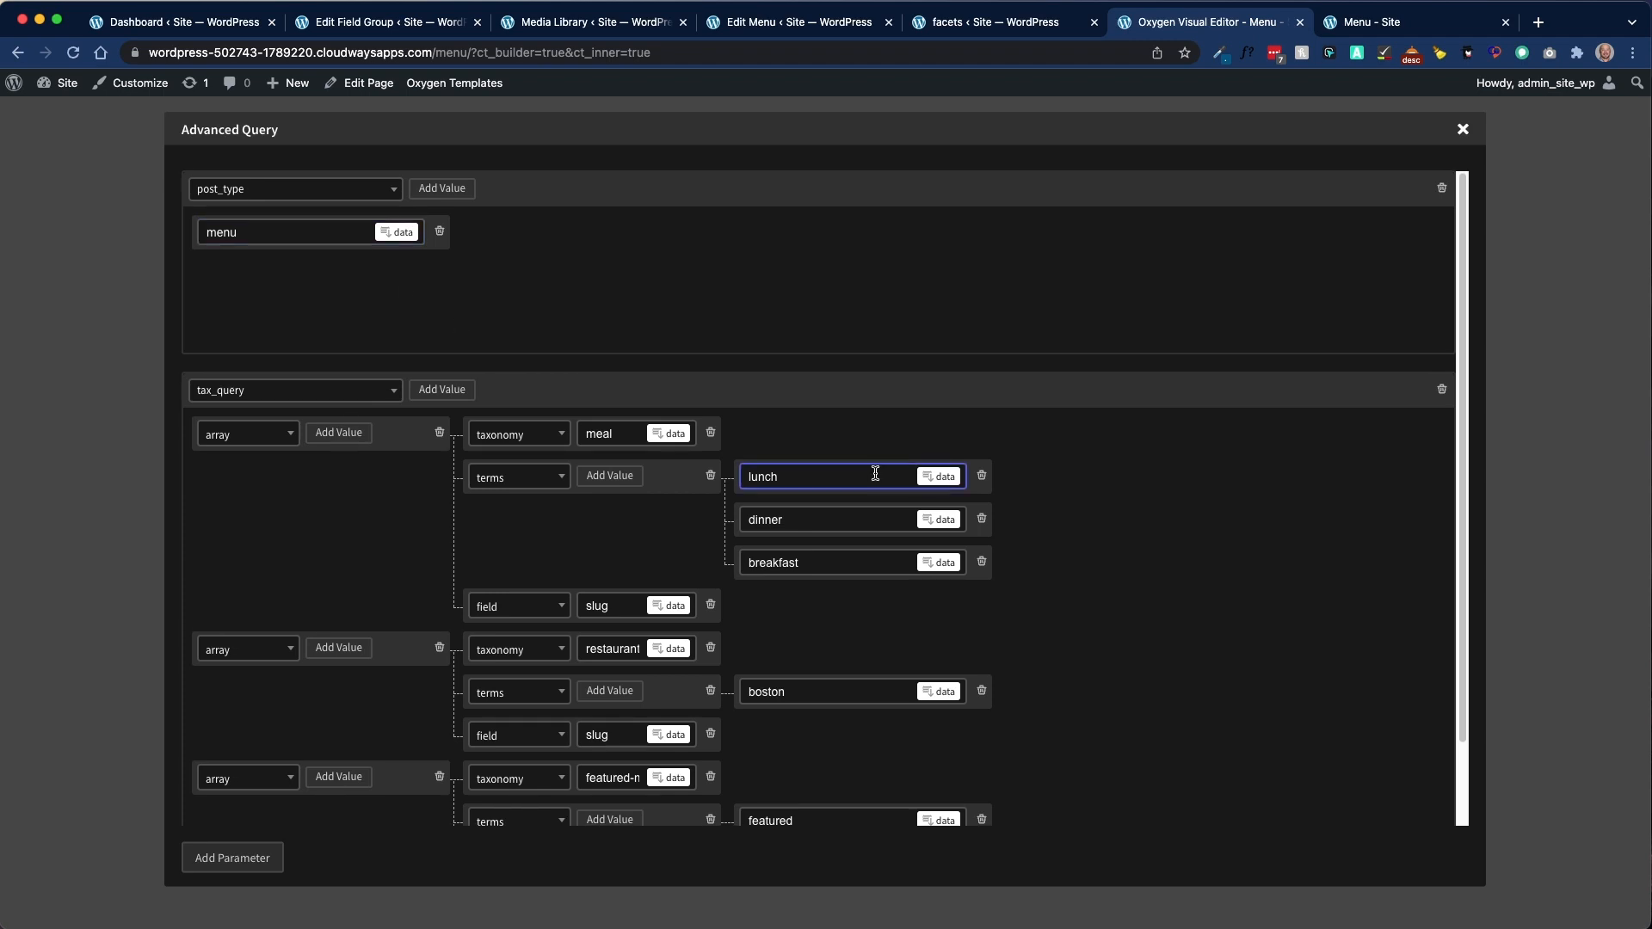
pyautogui.scroll(-2, 876, 473)
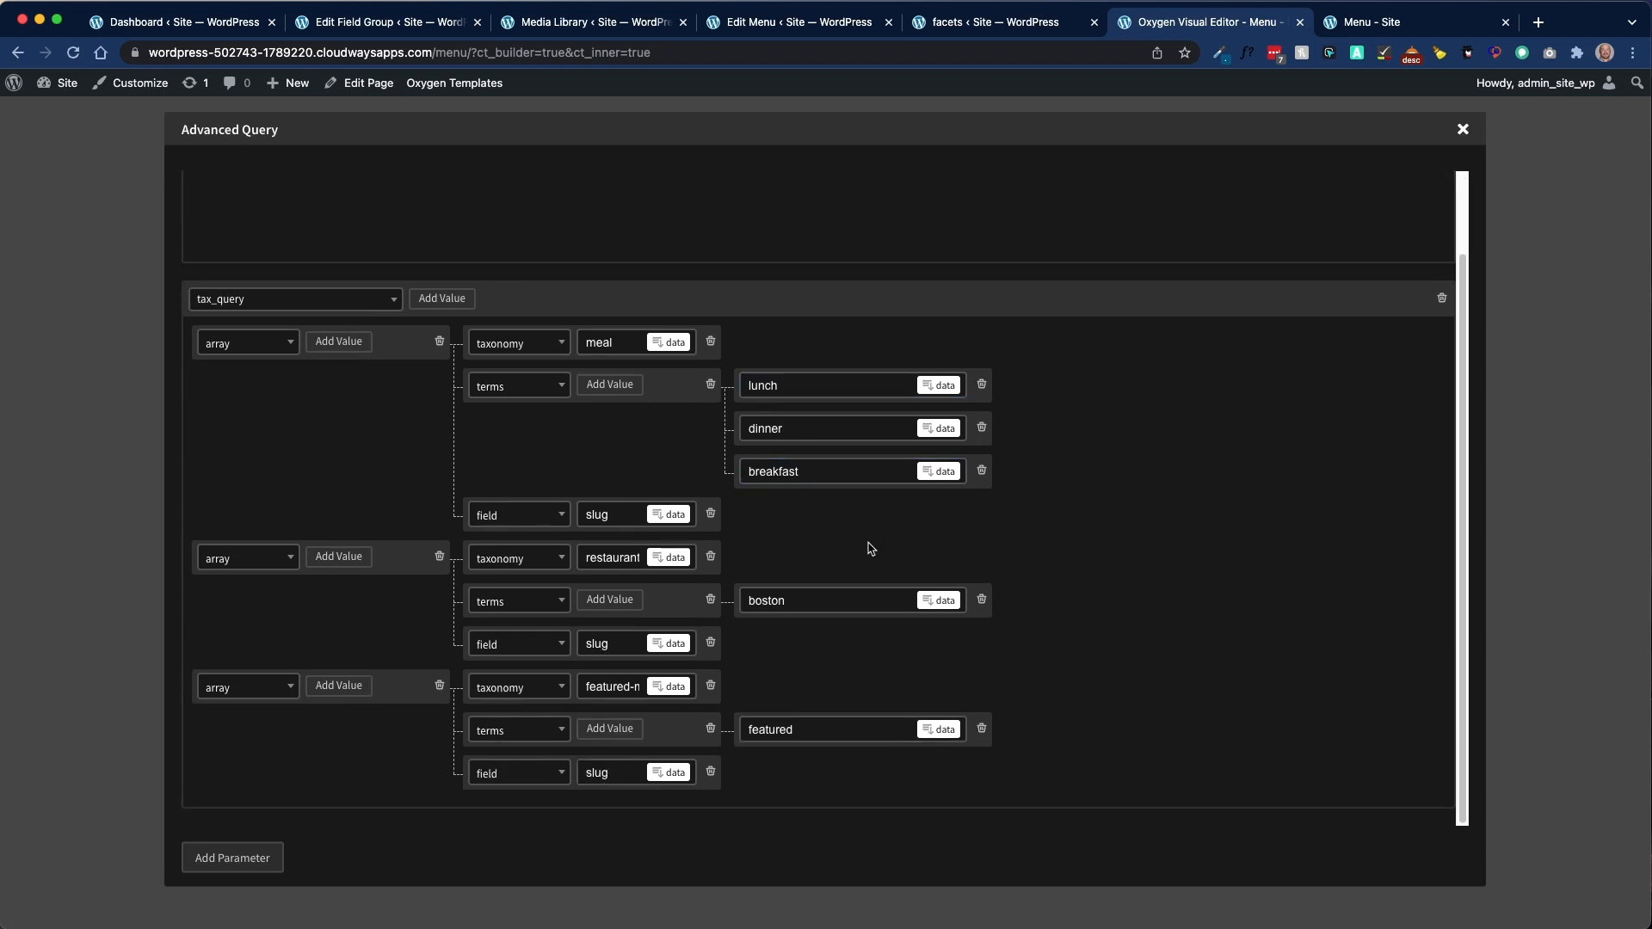
# Step: Check the boston restaurant term in the second tab's Featured Repeater query and locate the Specials Repeater under Daily Special
pyautogui.moveTo(811, 599); pyautogui.dragTo(740, 601)
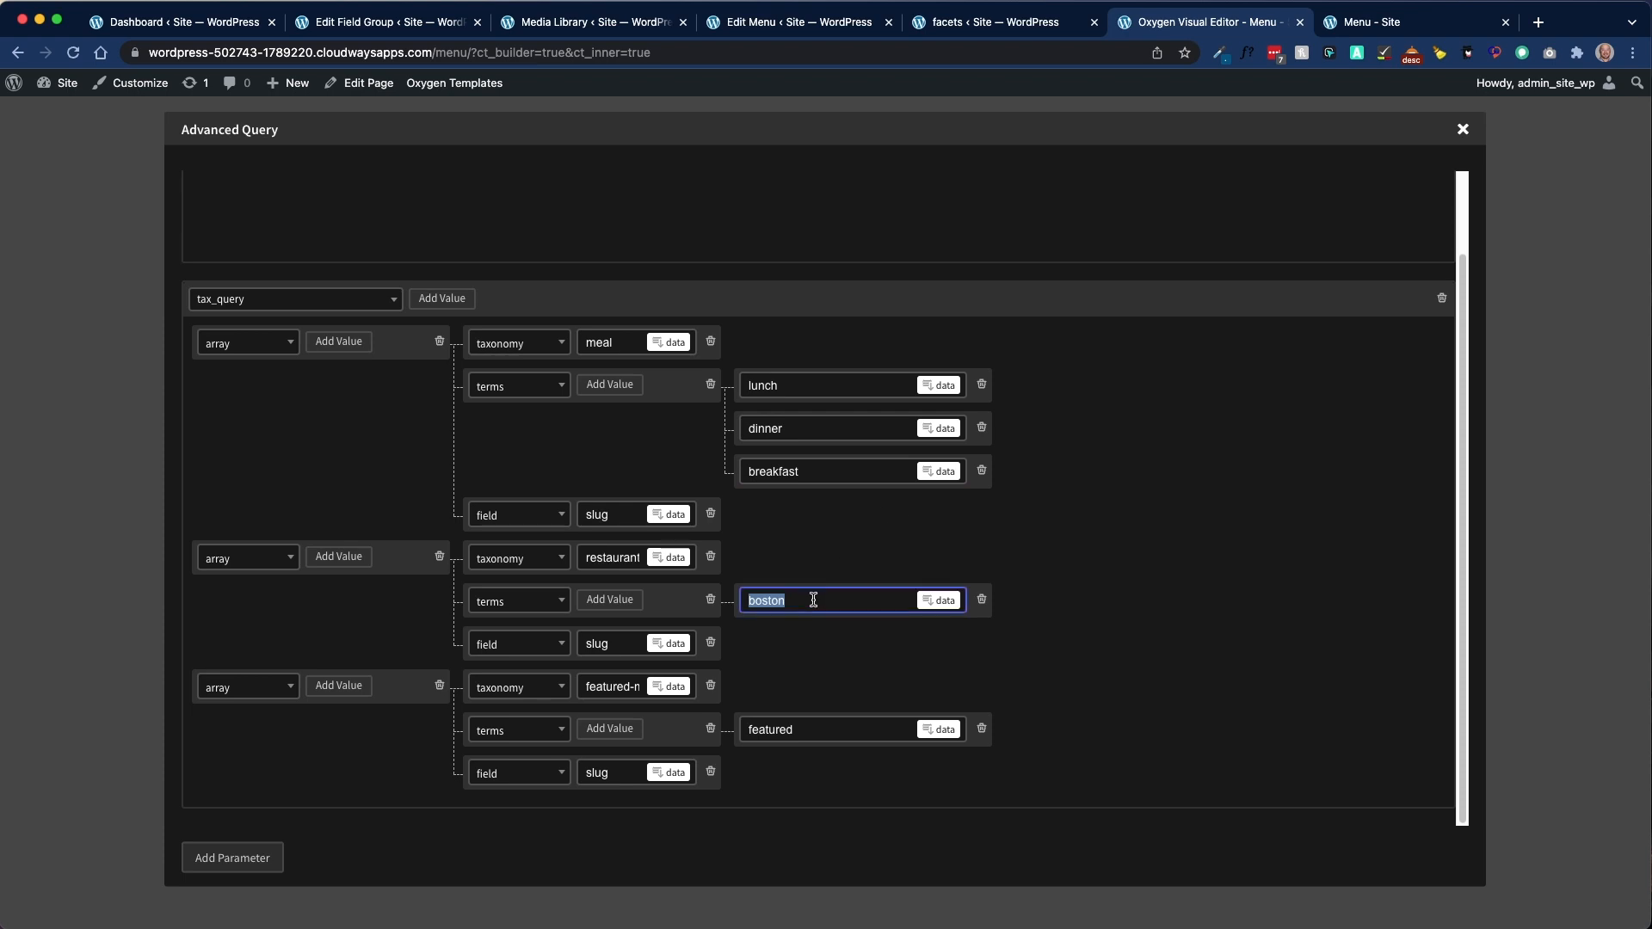
pyautogui.click(1462, 131)
pyautogui.scroll(-6, 953, 669)
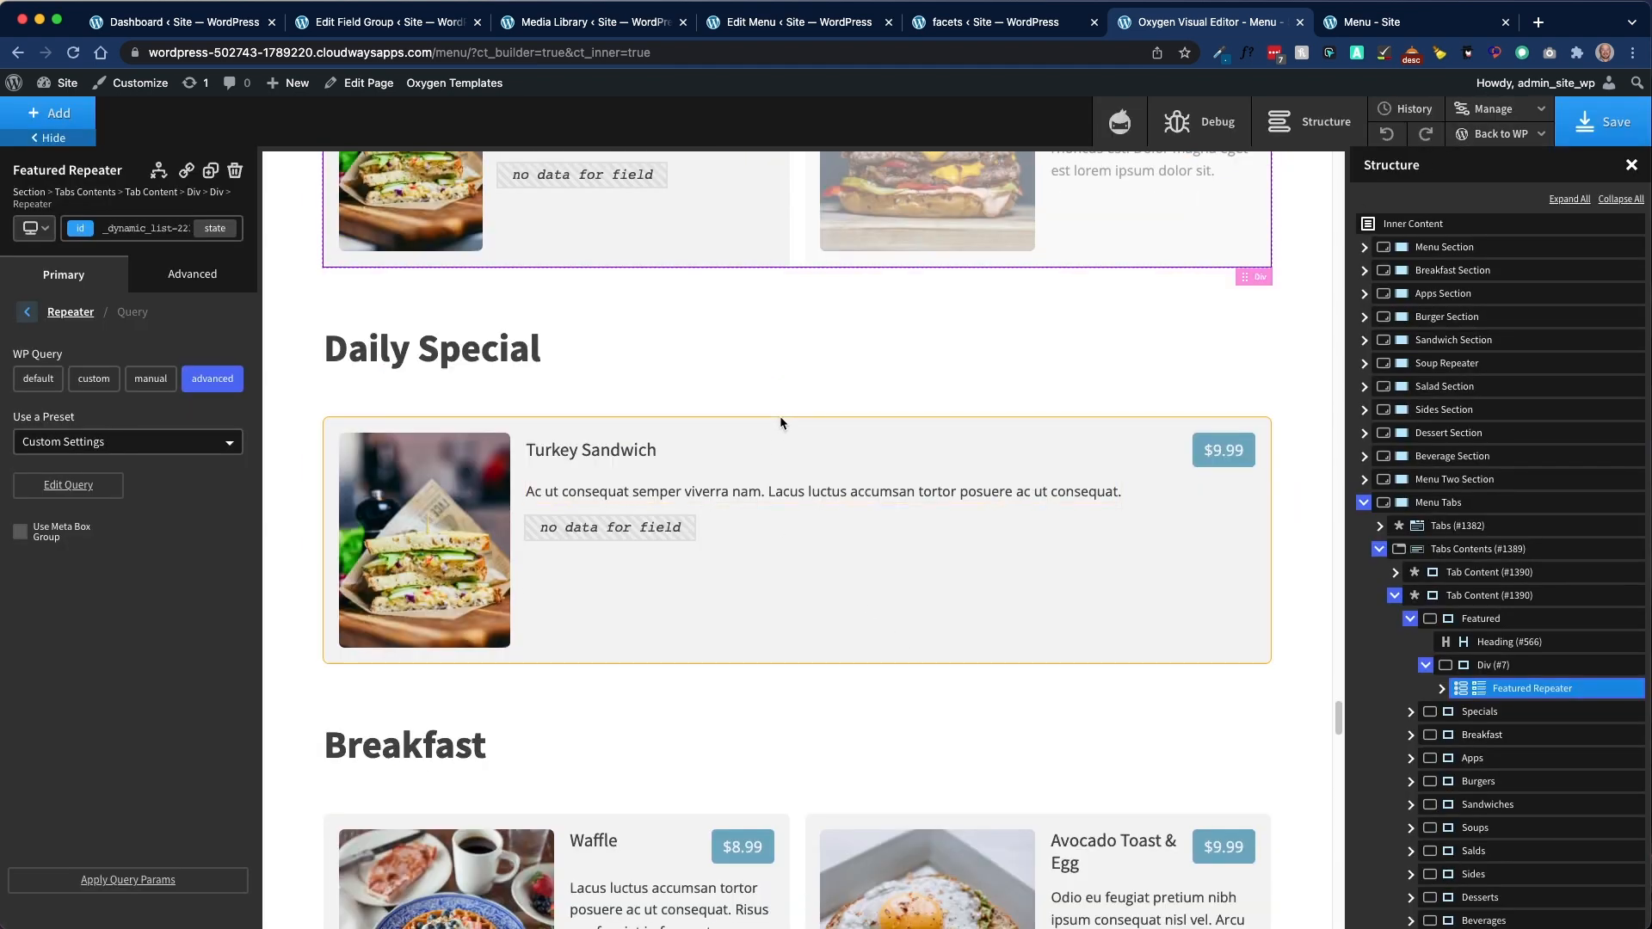
pyautogui.click(729, 430)
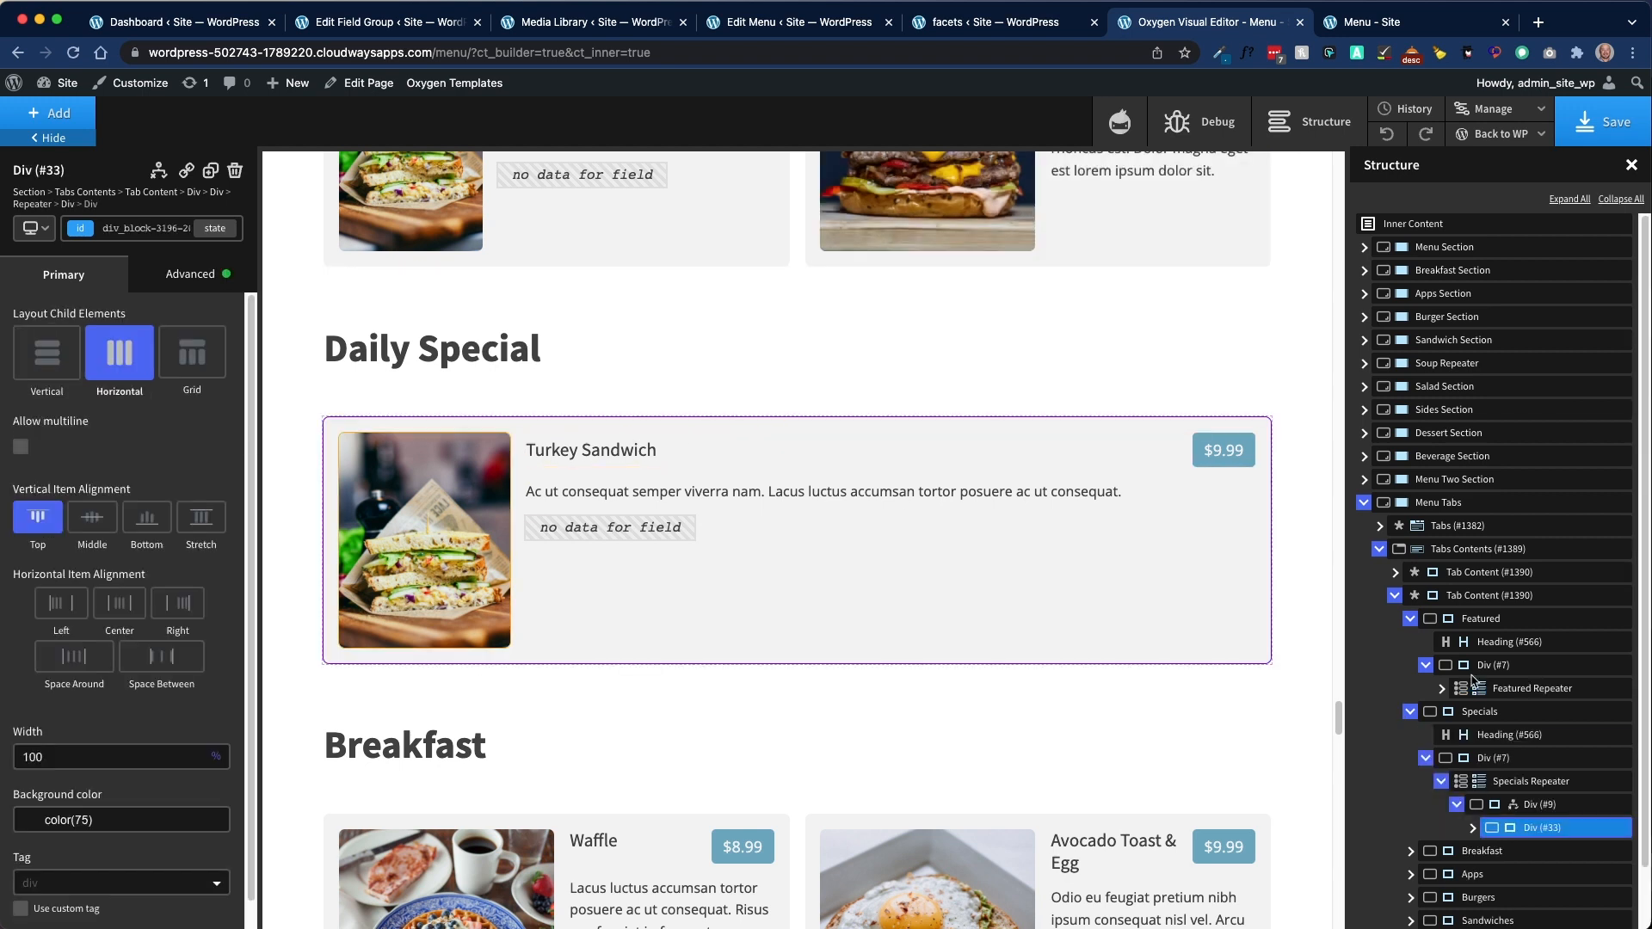
pyautogui.click(1472, 826)
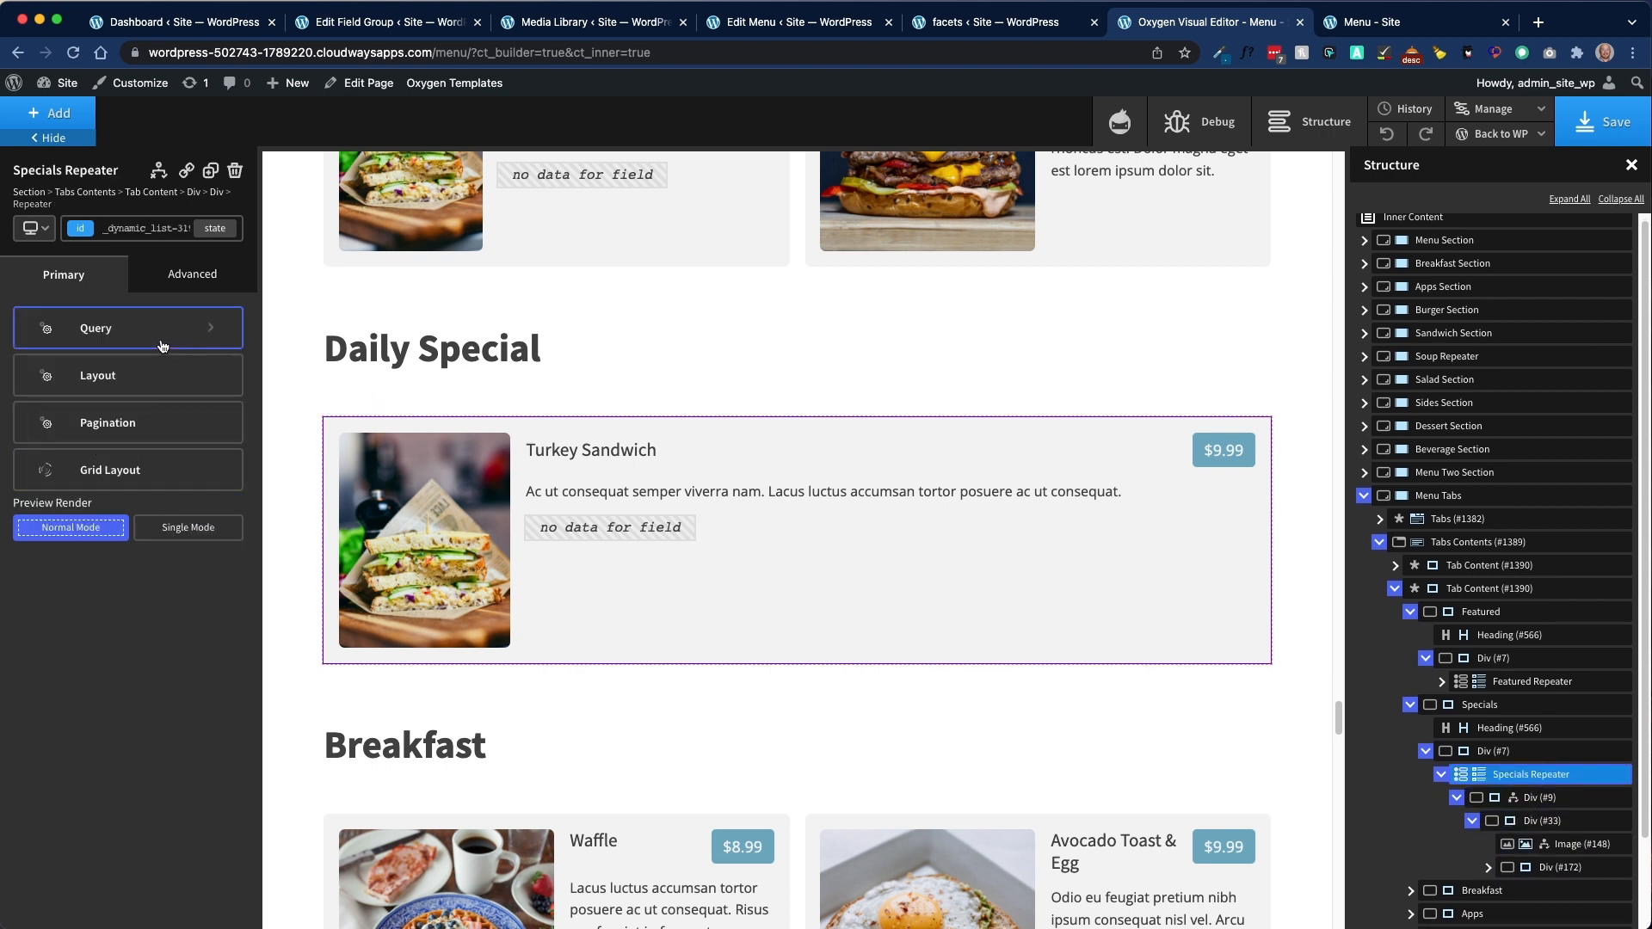
# Step: Open the Specials Repeater's advanced query and examine the boston term of its restaurant taxonomy condition
pyautogui.click(162, 343)
pyautogui.click(86, 484)
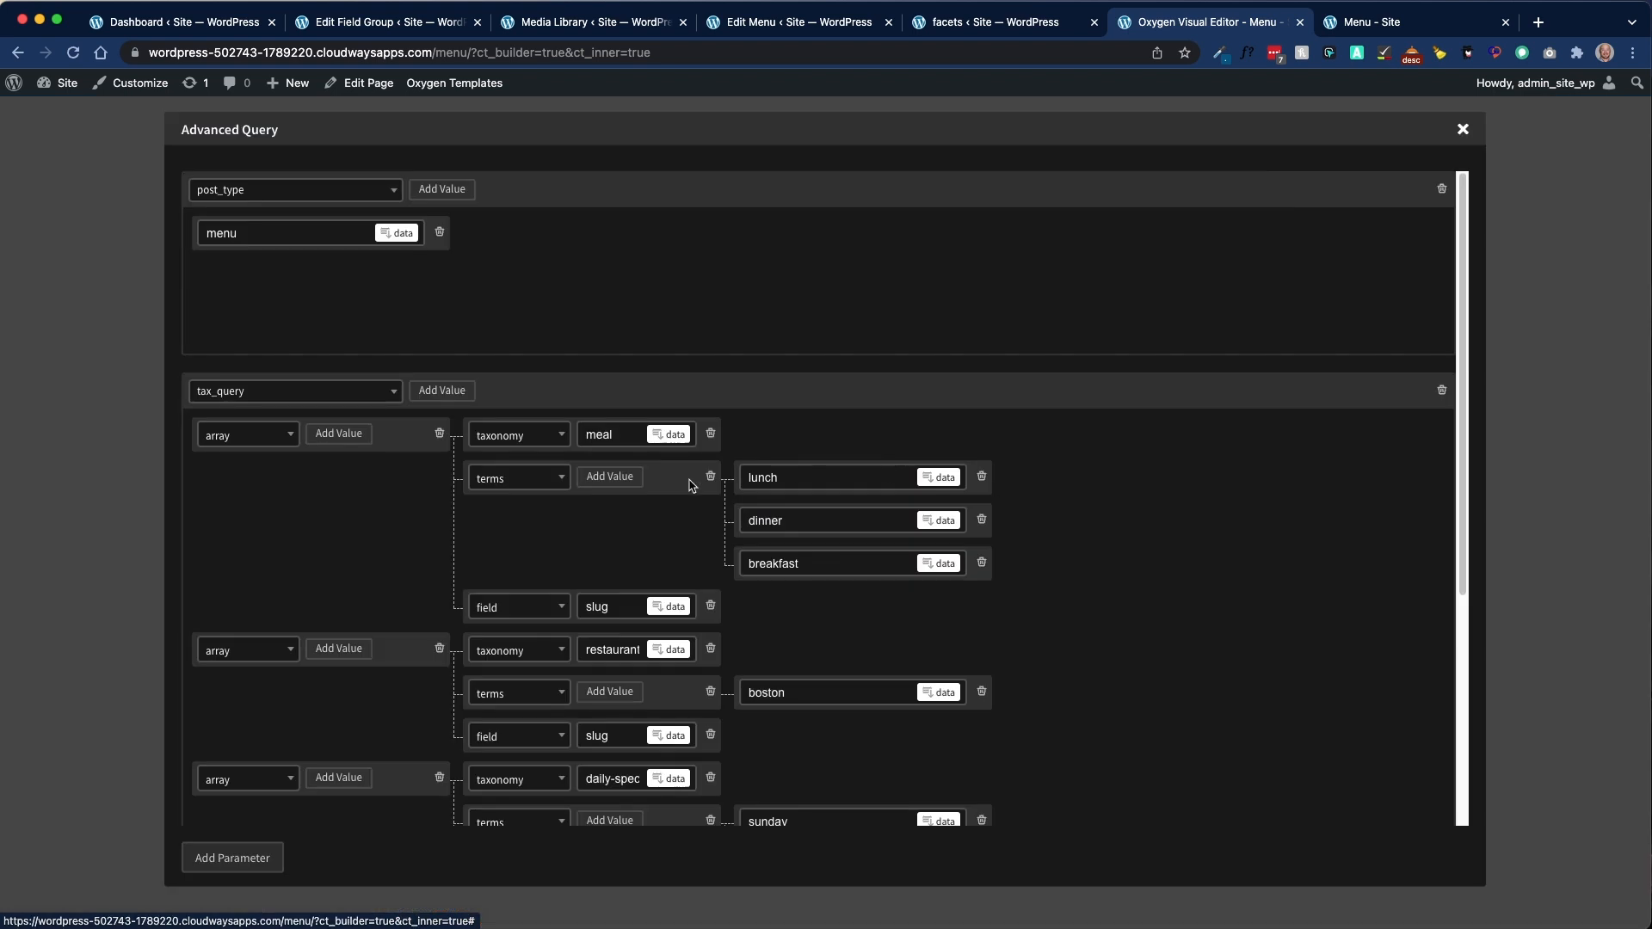
pyautogui.moveTo(807, 697); pyautogui.dragTo(725, 697)
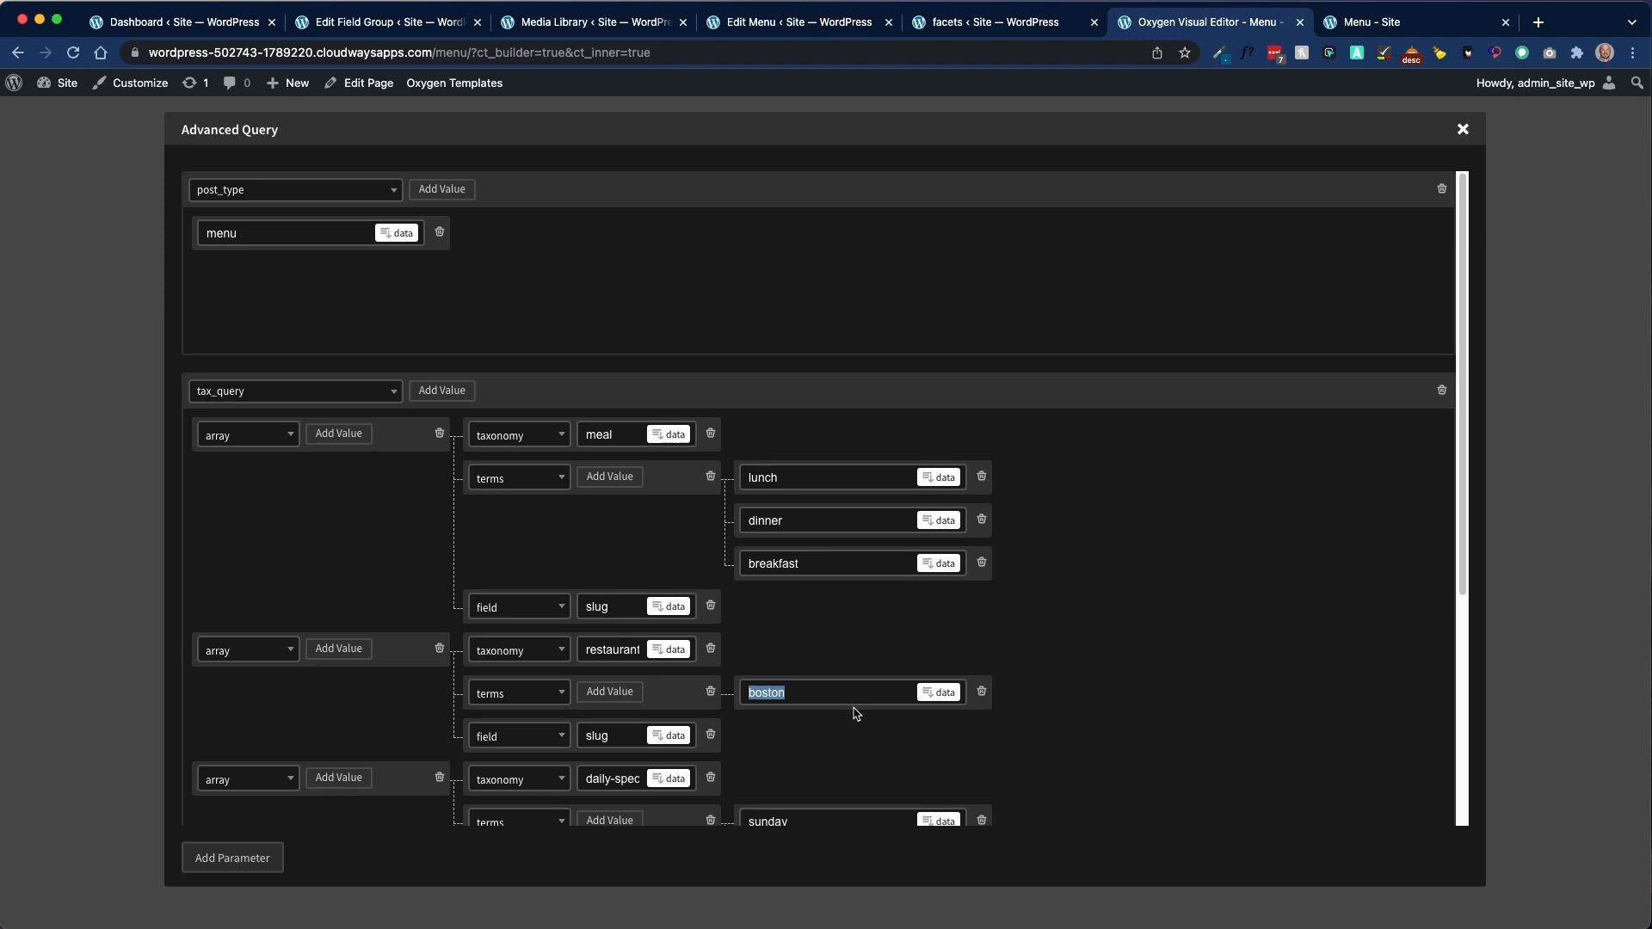
pyautogui.click(1462, 131)
# Step: Review how the two Tab Content elements and the second tab's sections are arranged in the structure tree
pyautogui.scroll(-2, 1400, 467)
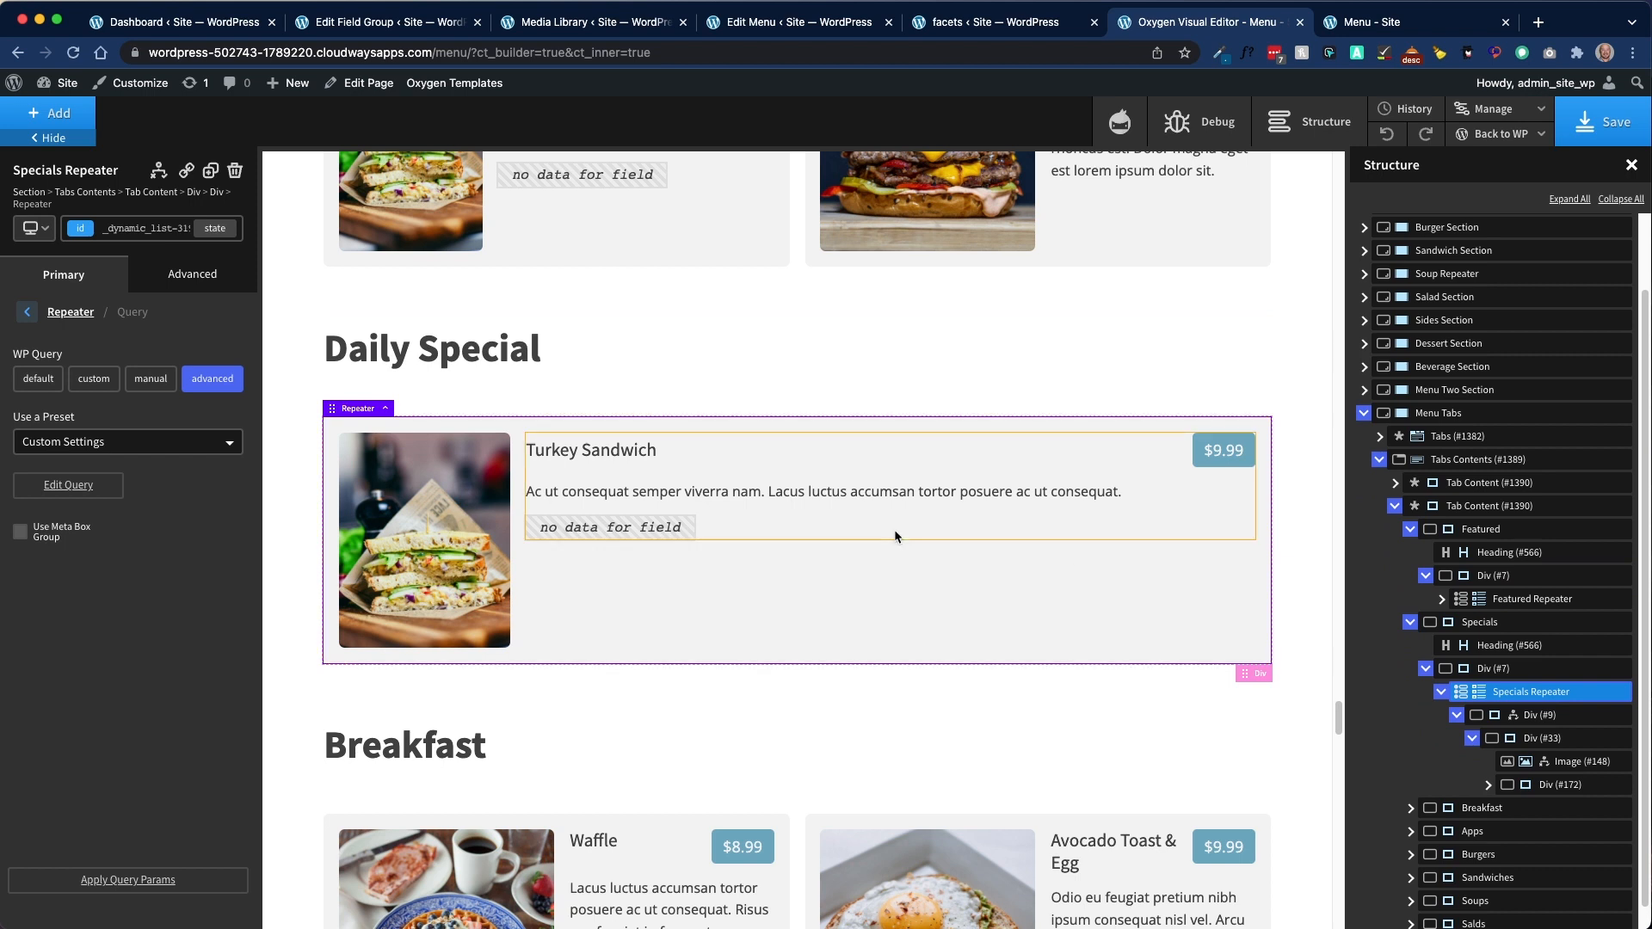
pyautogui.scroll(-2, 893, 529)
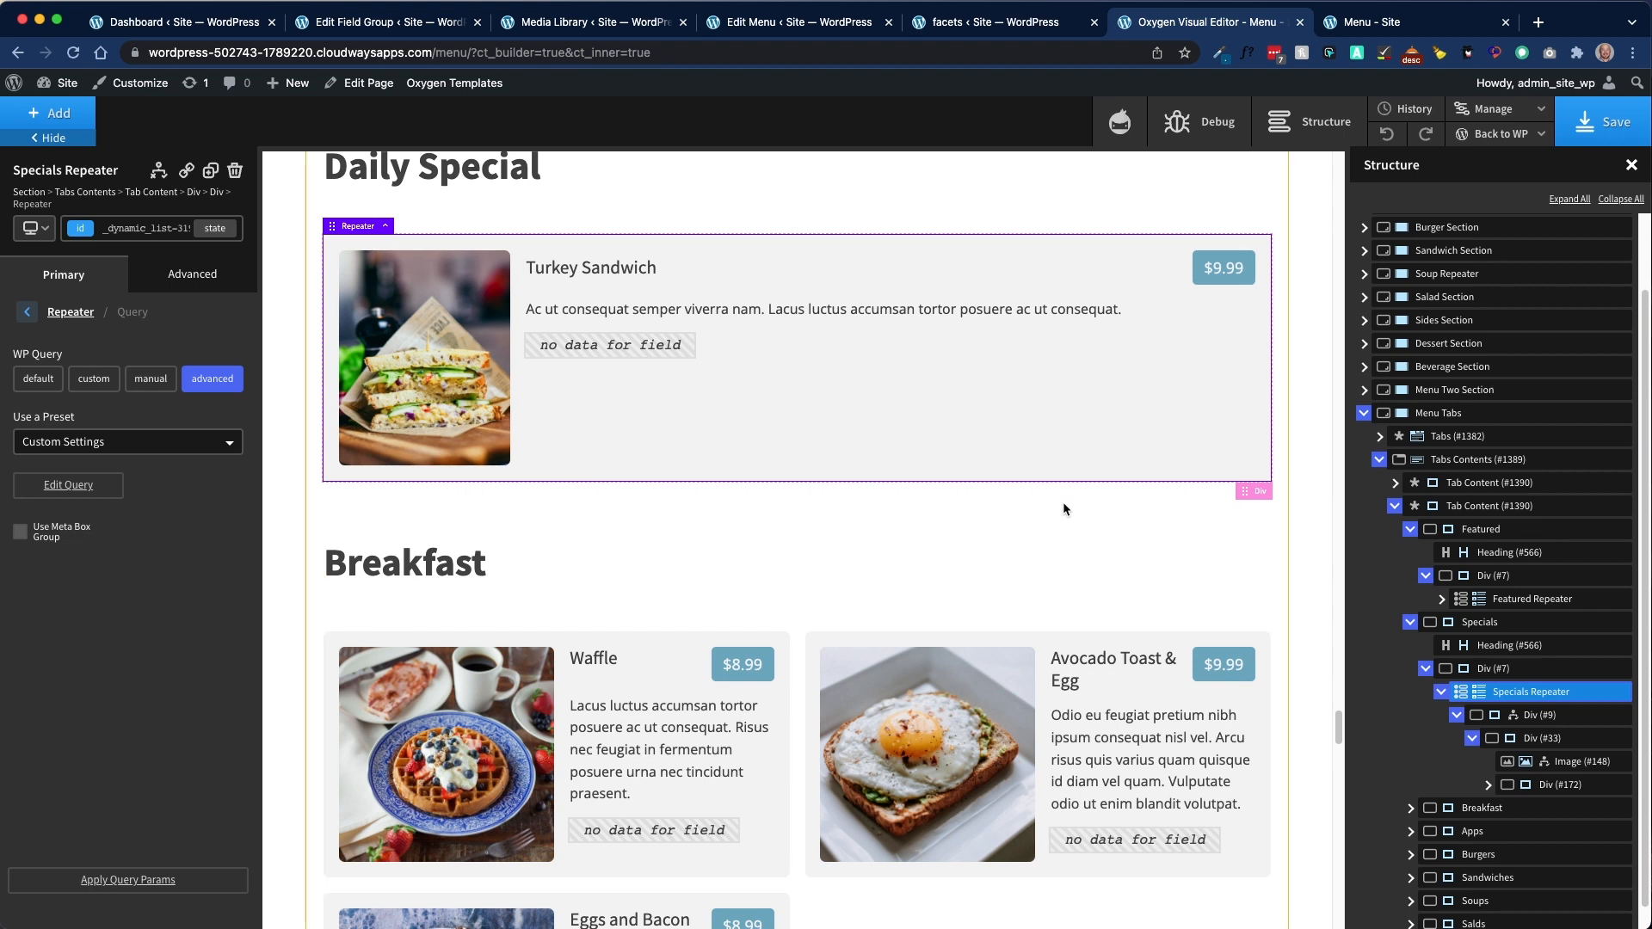
pyautogui.scroll(3, 1449, 233)
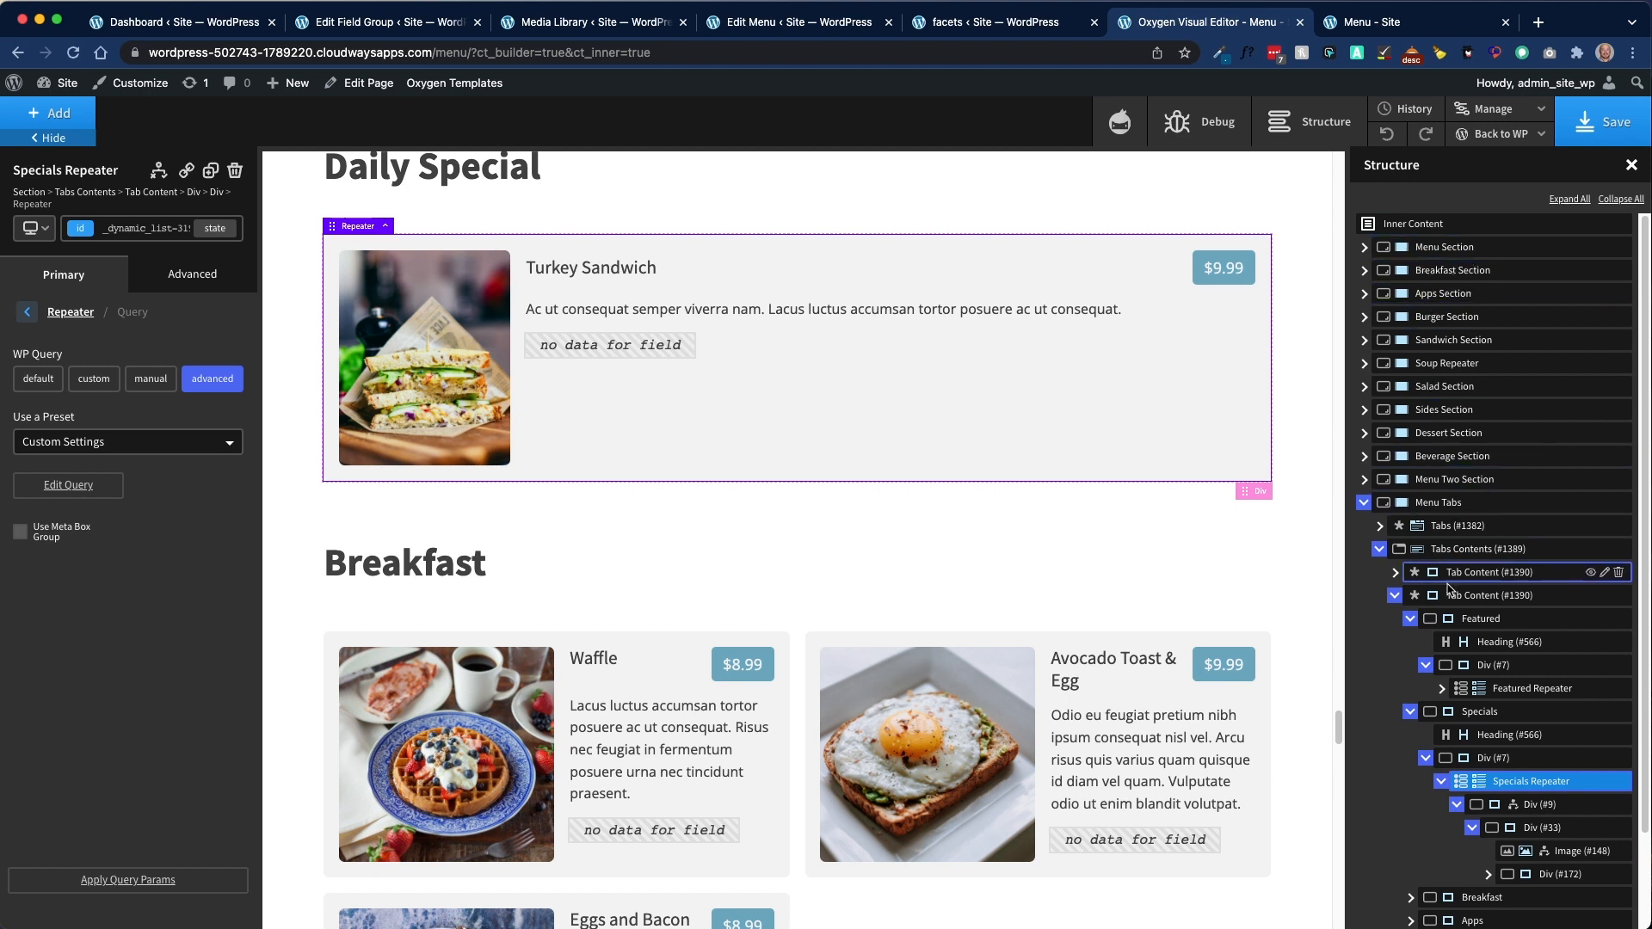
pyautogui.scroll(-3, 1453, 611)
pyautogui.scroll(-1, 1454, 612)
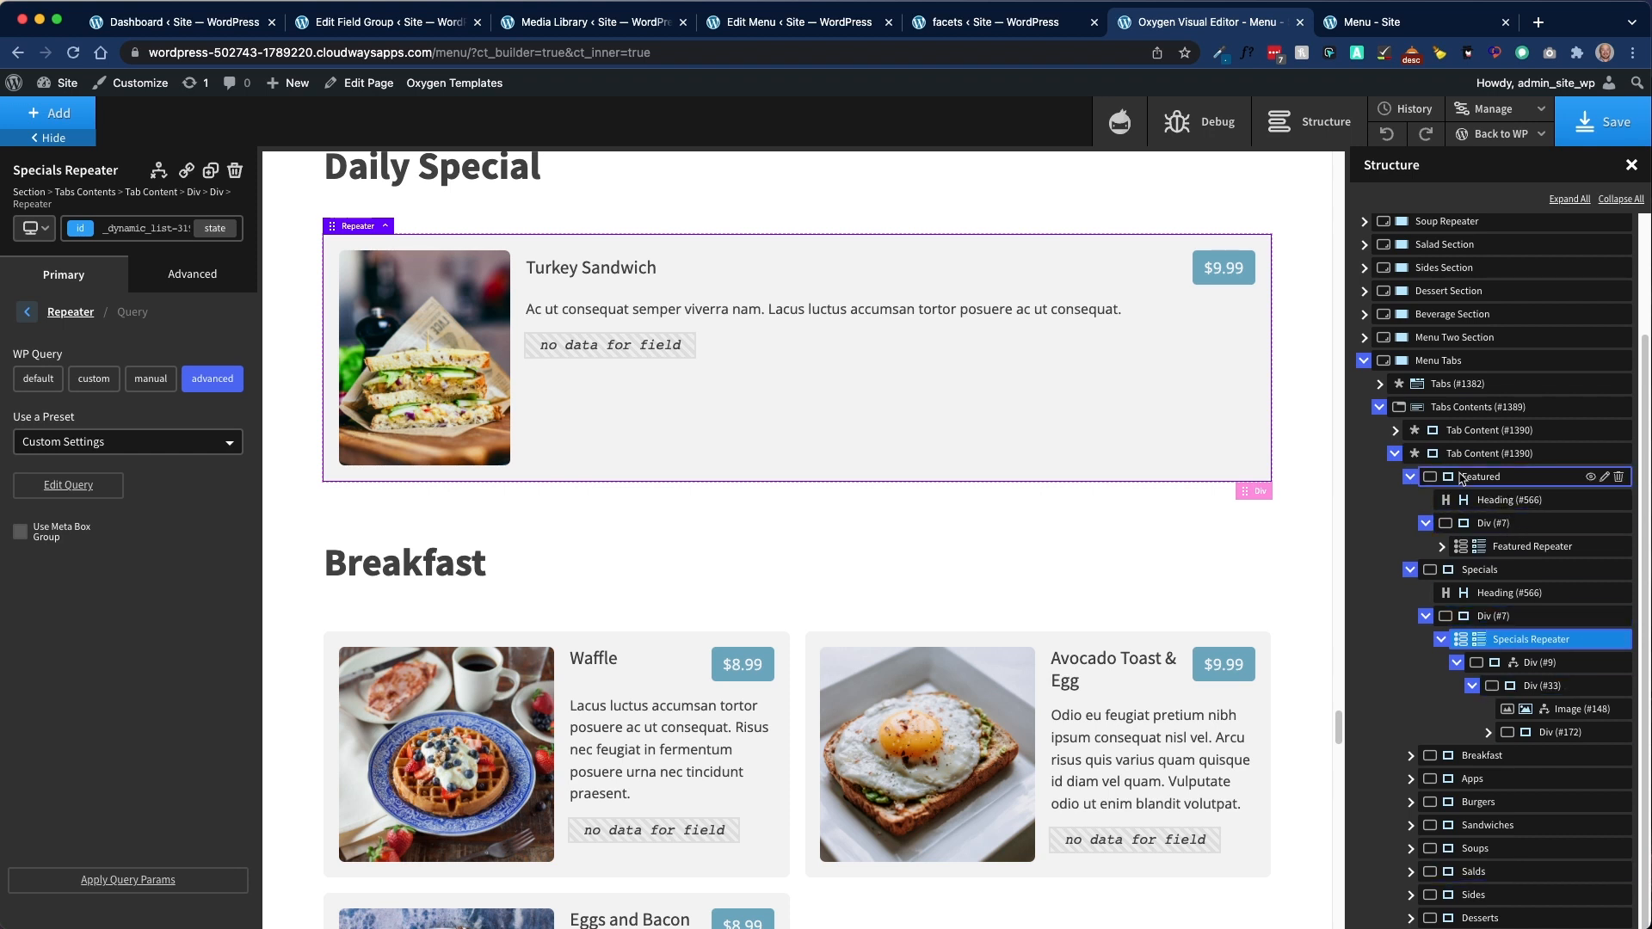
# Step: Look through the second tab's sections on the canvas from Featured Menu and Daily Special to Beverages
pyautogui.scroll(7, 870, 554)
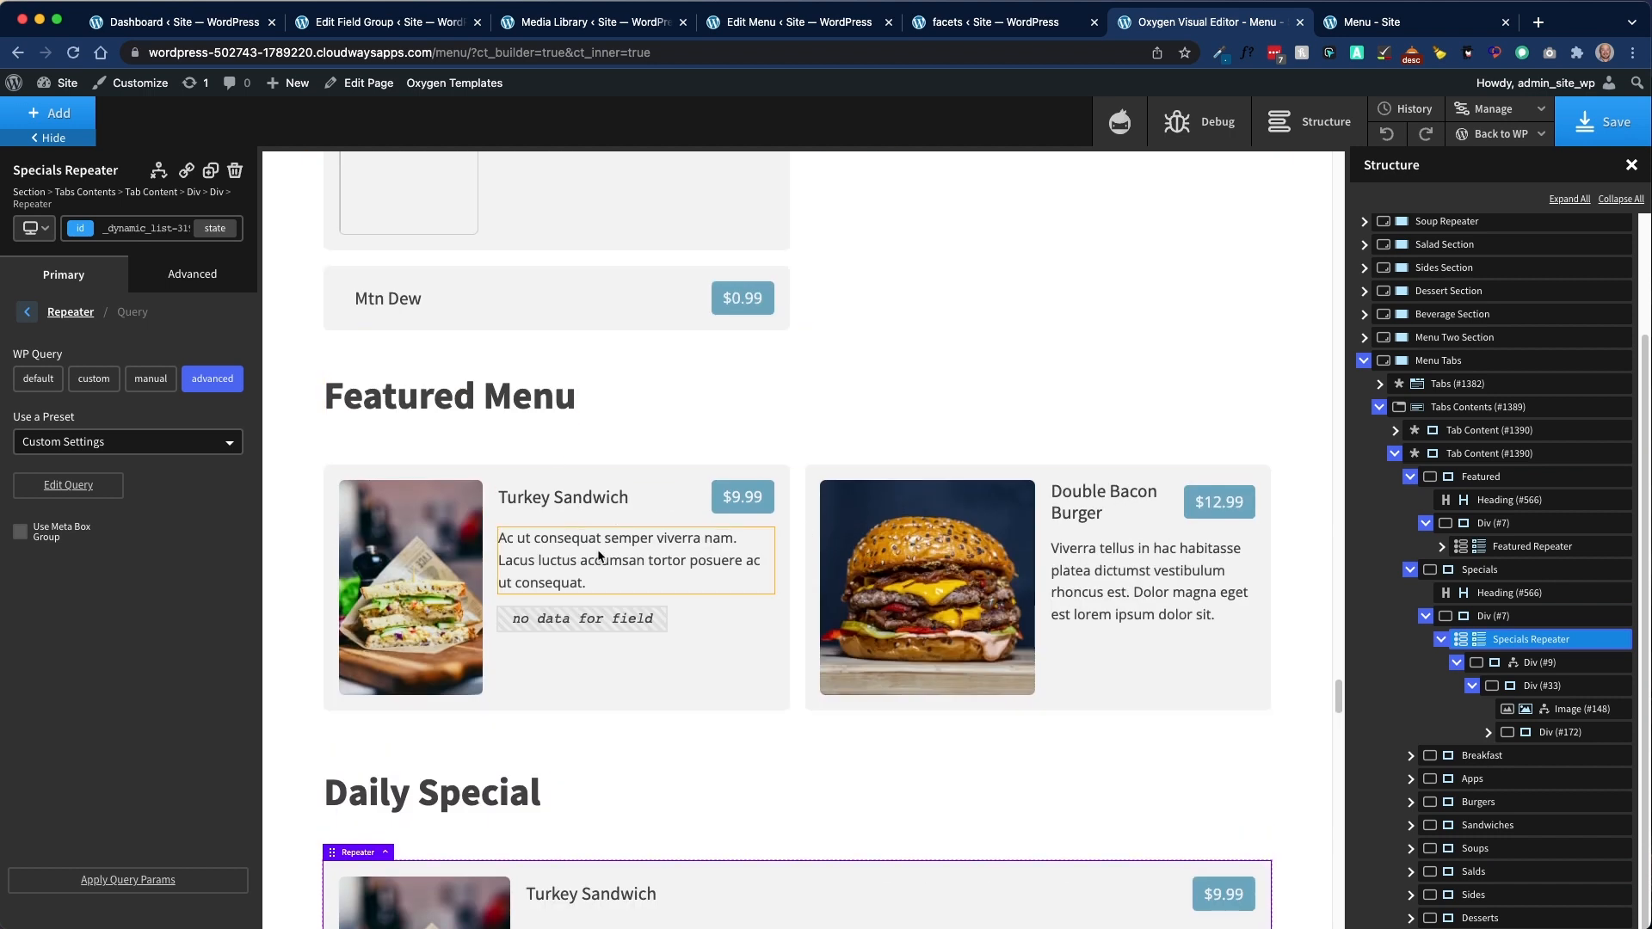
pyautogui.scroll(-2, 597, 551)
pyautogui.scroll(-1, 597, 550)
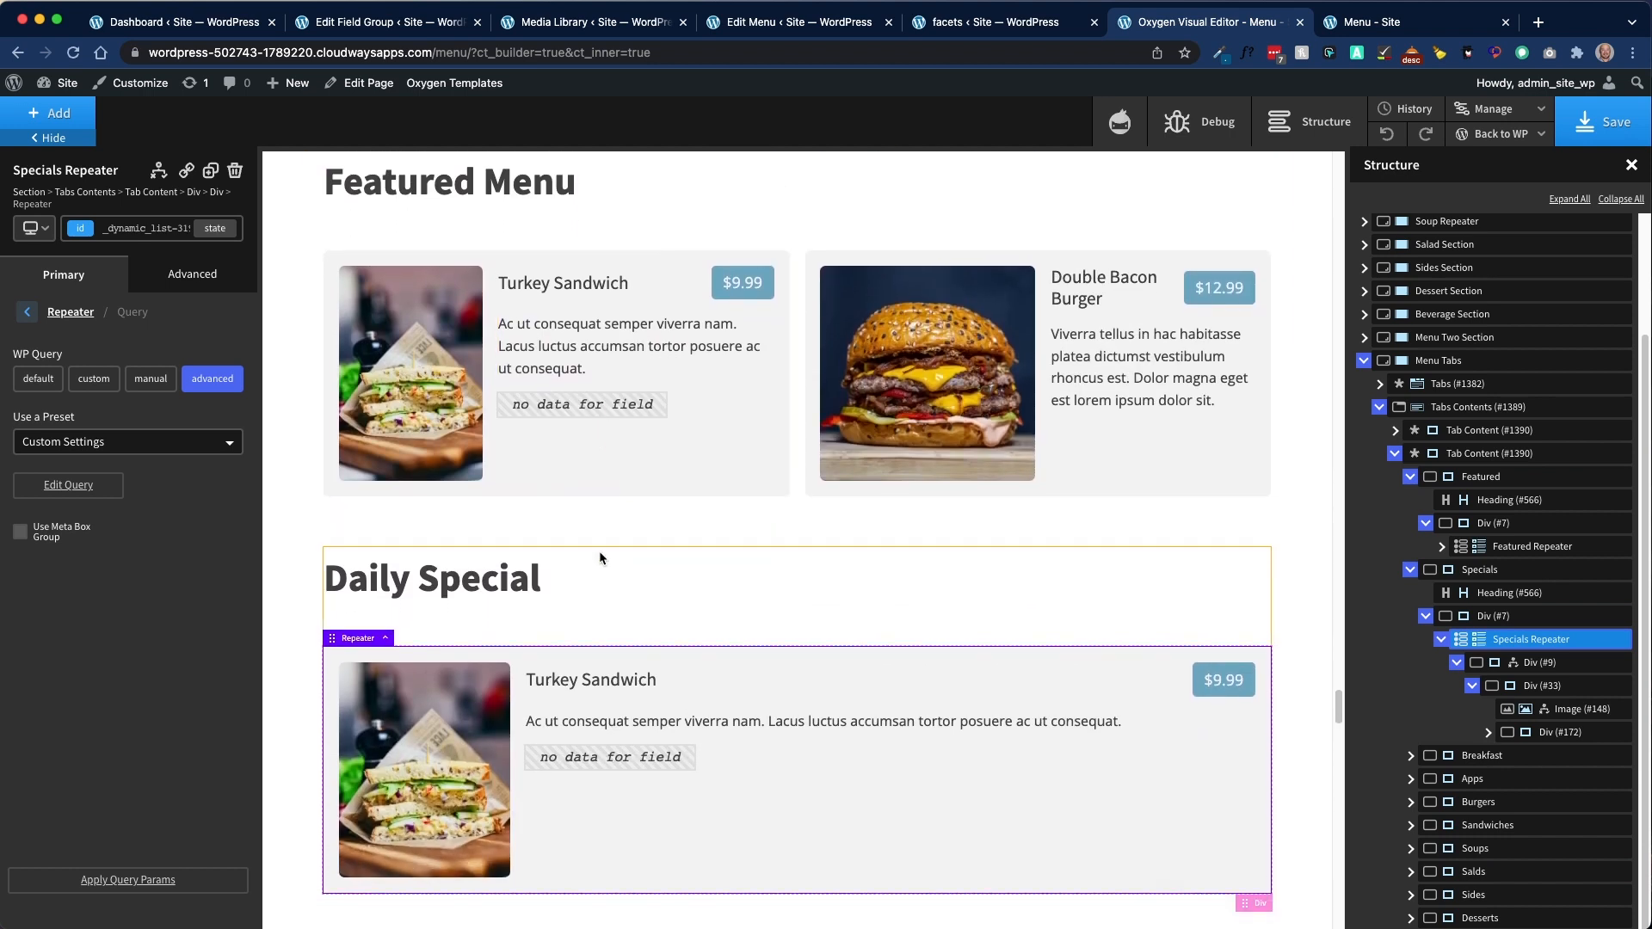
pyautogui.scroll(-11, 833, 513)
pyautogui.scroll(-18, 838, 522)
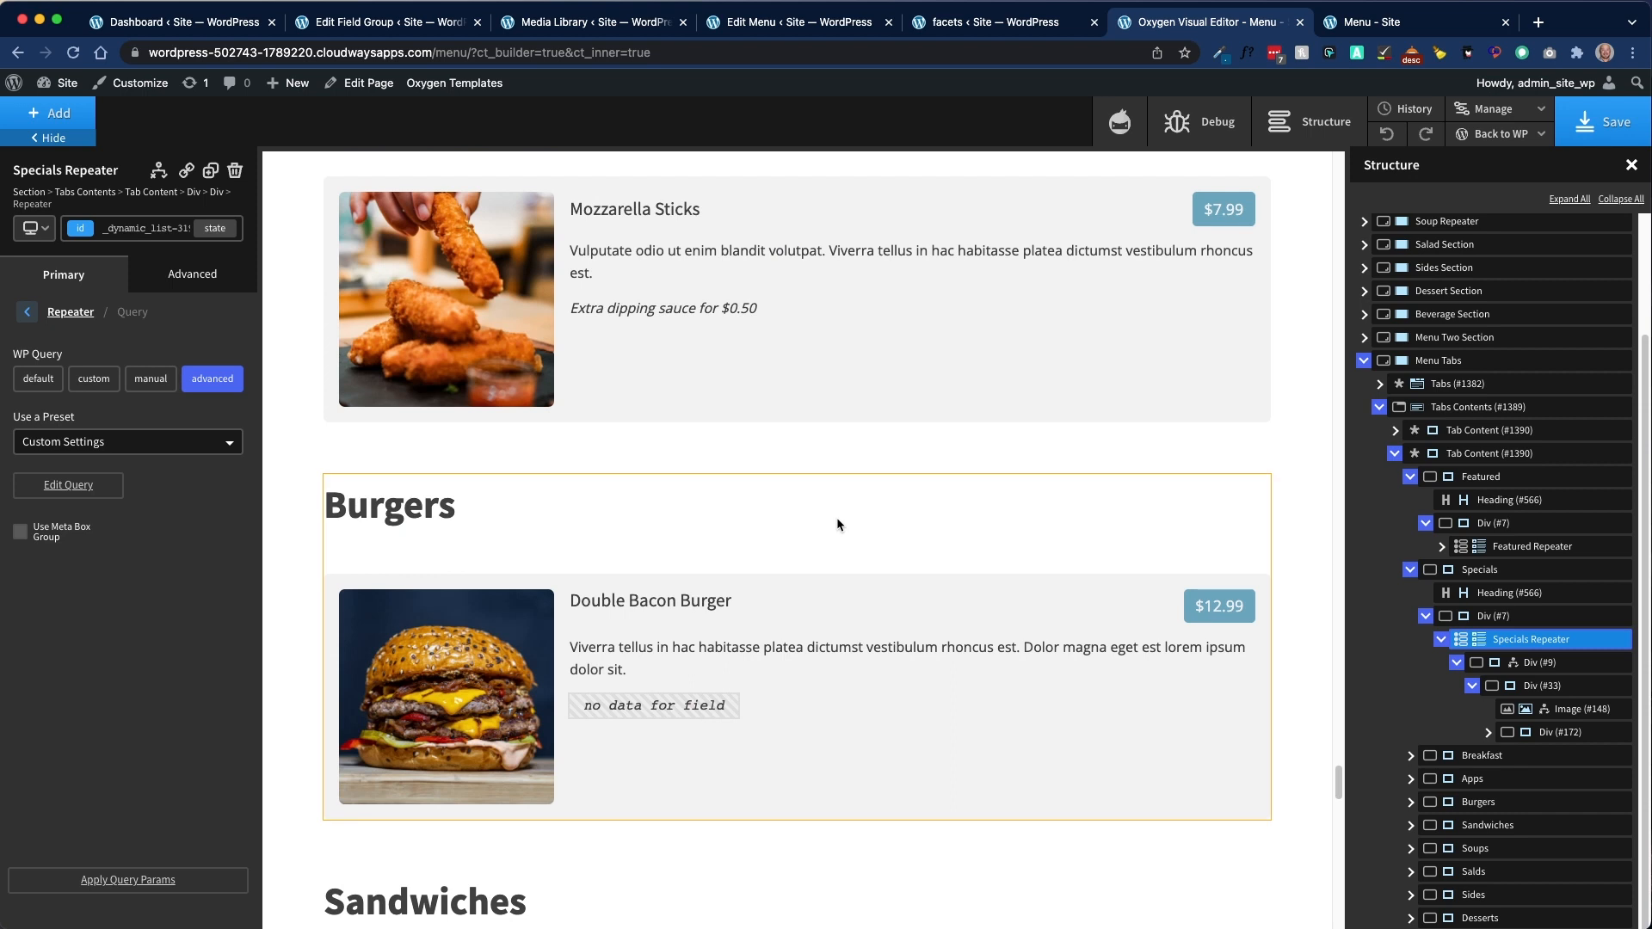
pyautogui.scroll(-16, 792, 577)
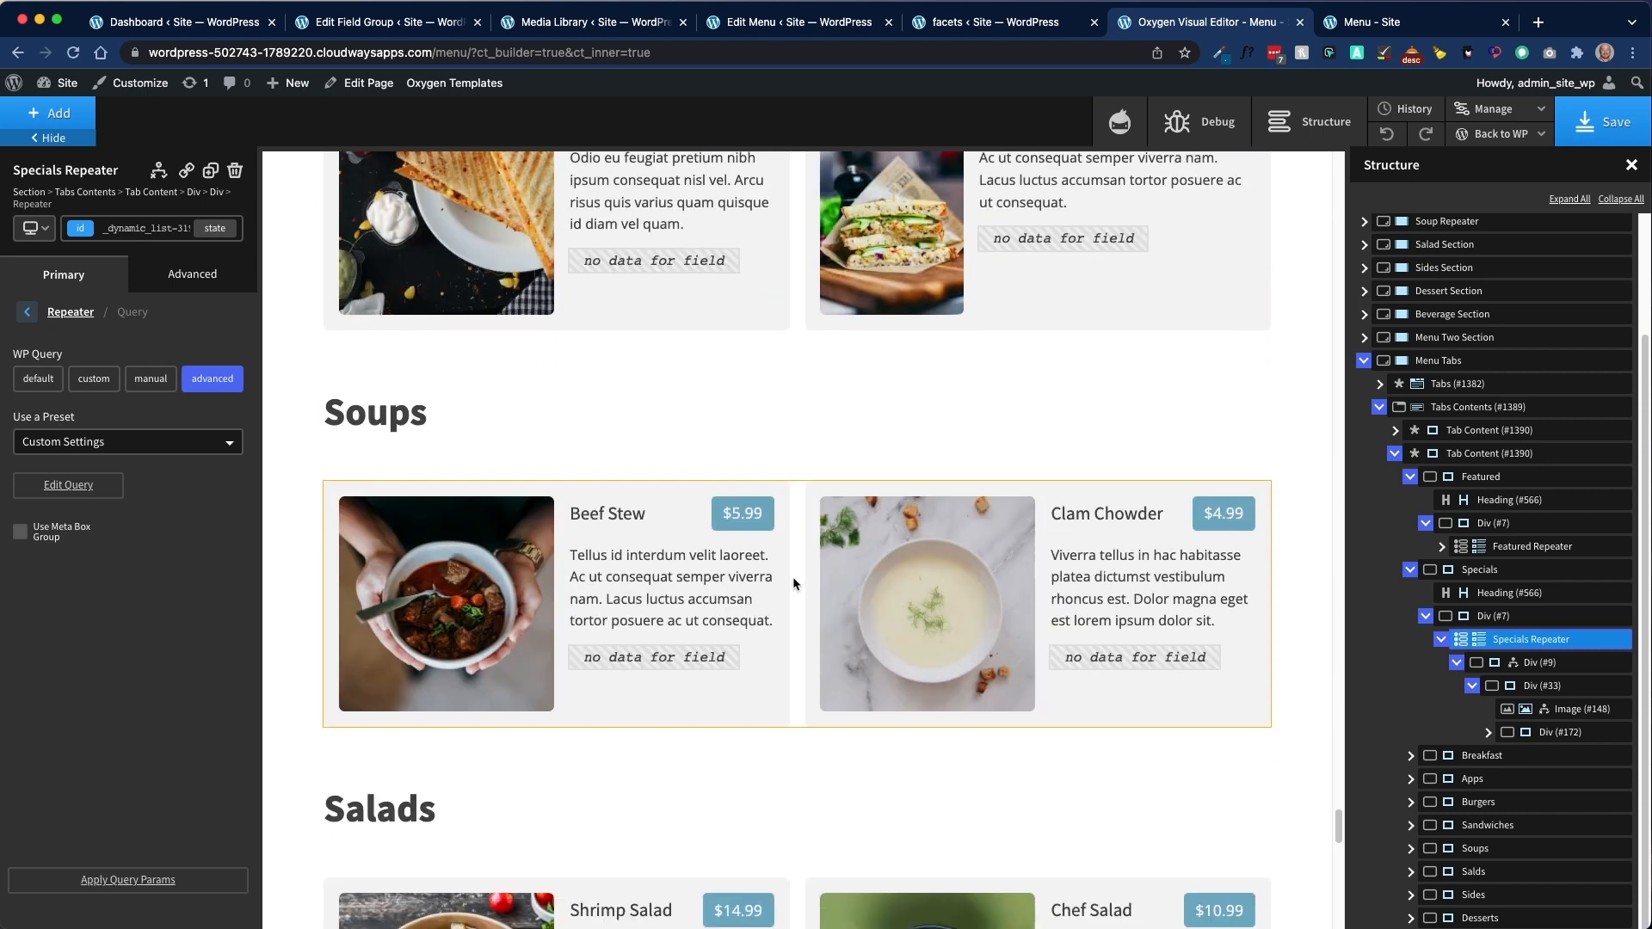
pyautogui.scroll(-6, 792, 580)
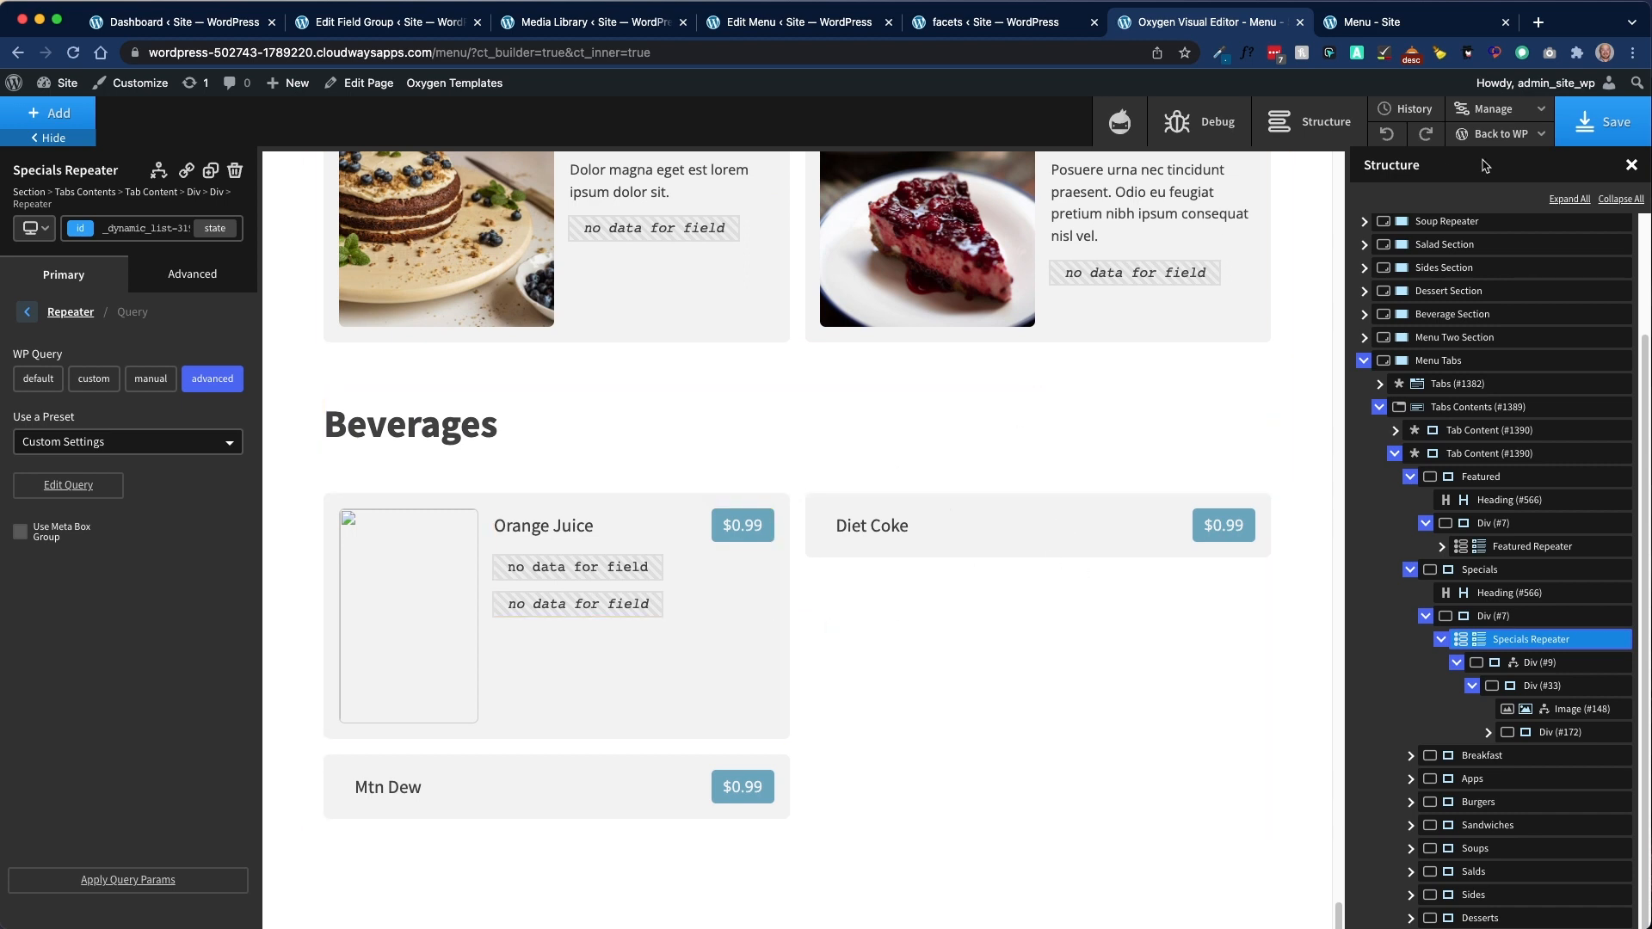
# Step: Save the menu page in the builder and look over the front-end Menu page down to Salads
pyautogui.click(1602, 130)
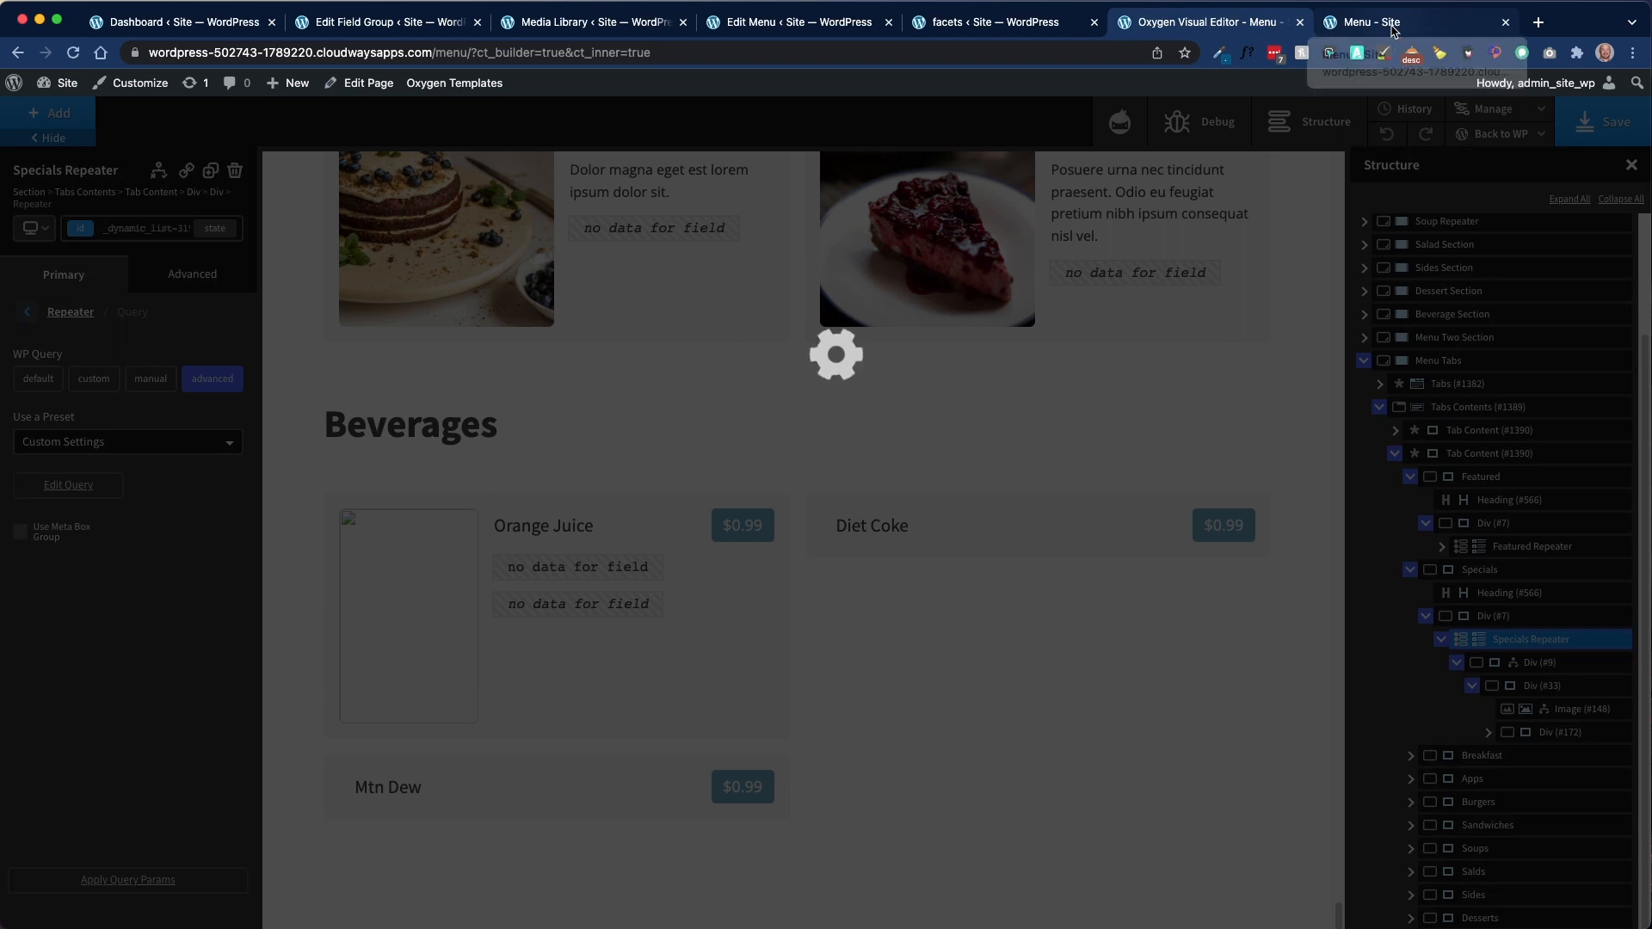
pyautogui.click(1393, 24)
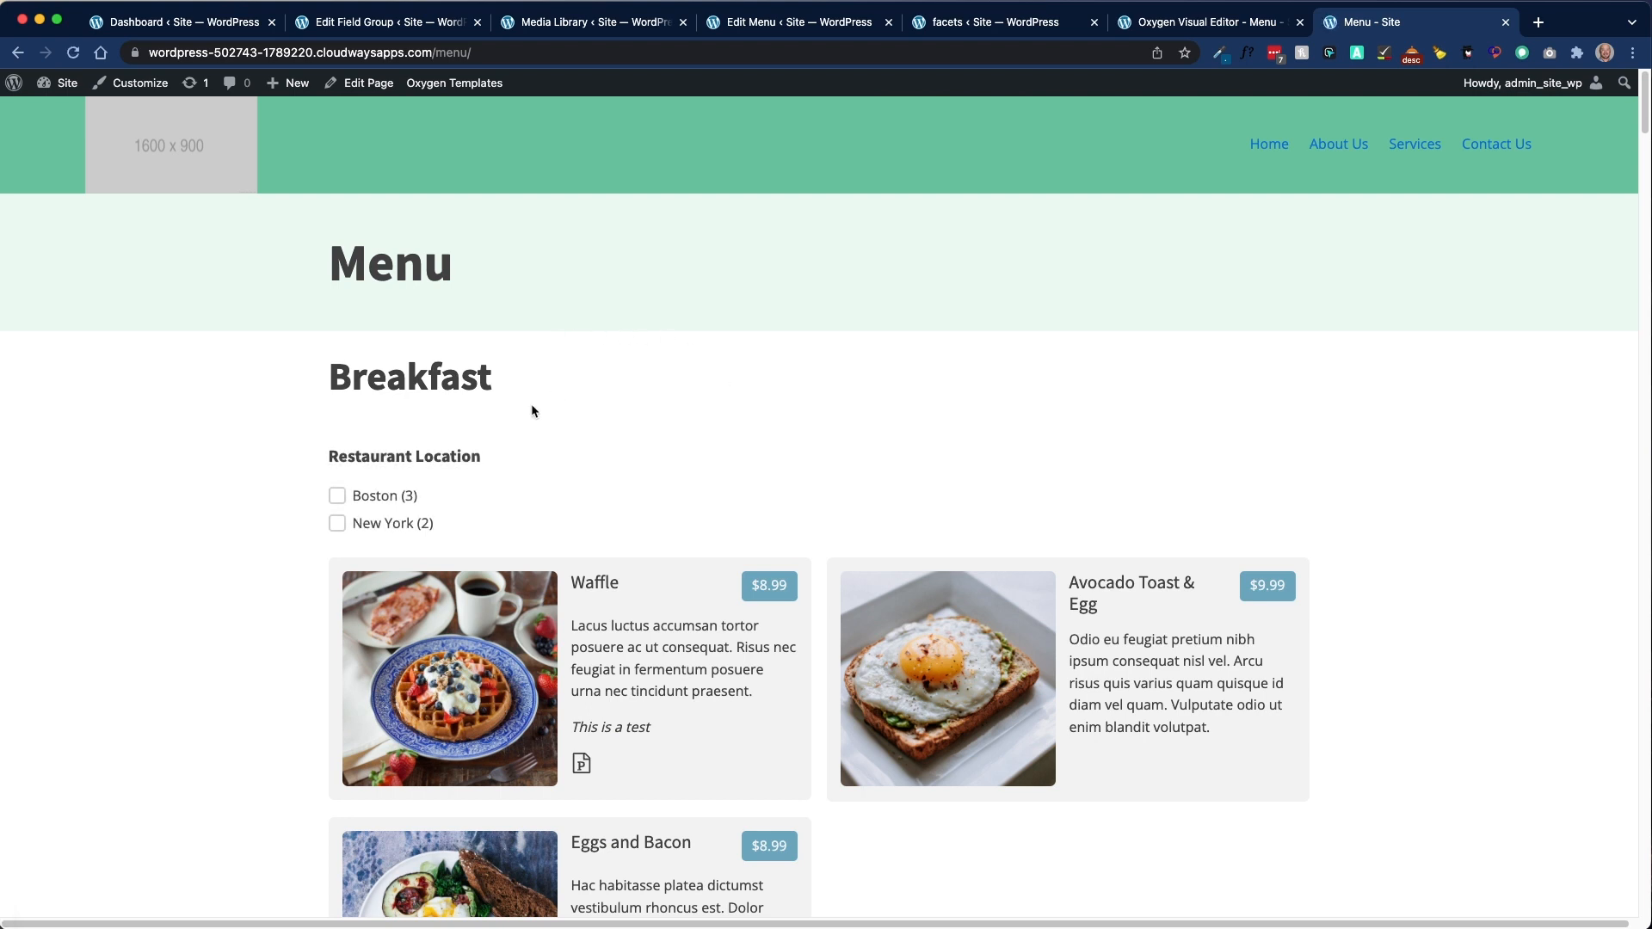
pyautogui.scroll(-15, 435, 413)
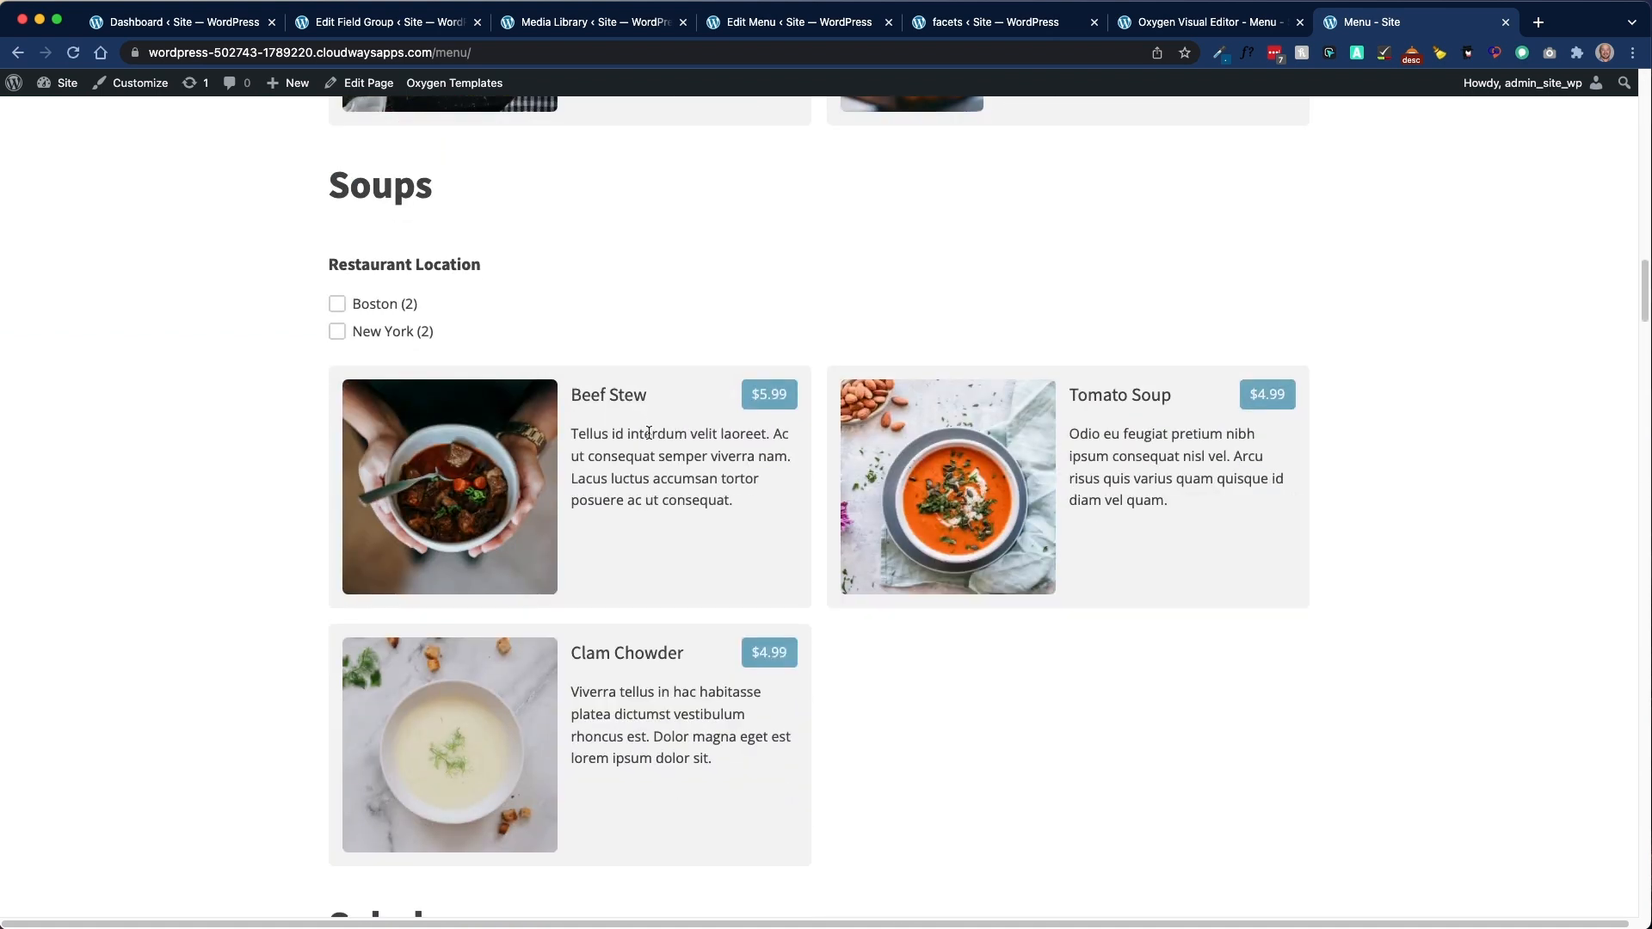
pyautogui.scroll(-12, 649, 432)
pyautogui.scroll(6, 557, 439)
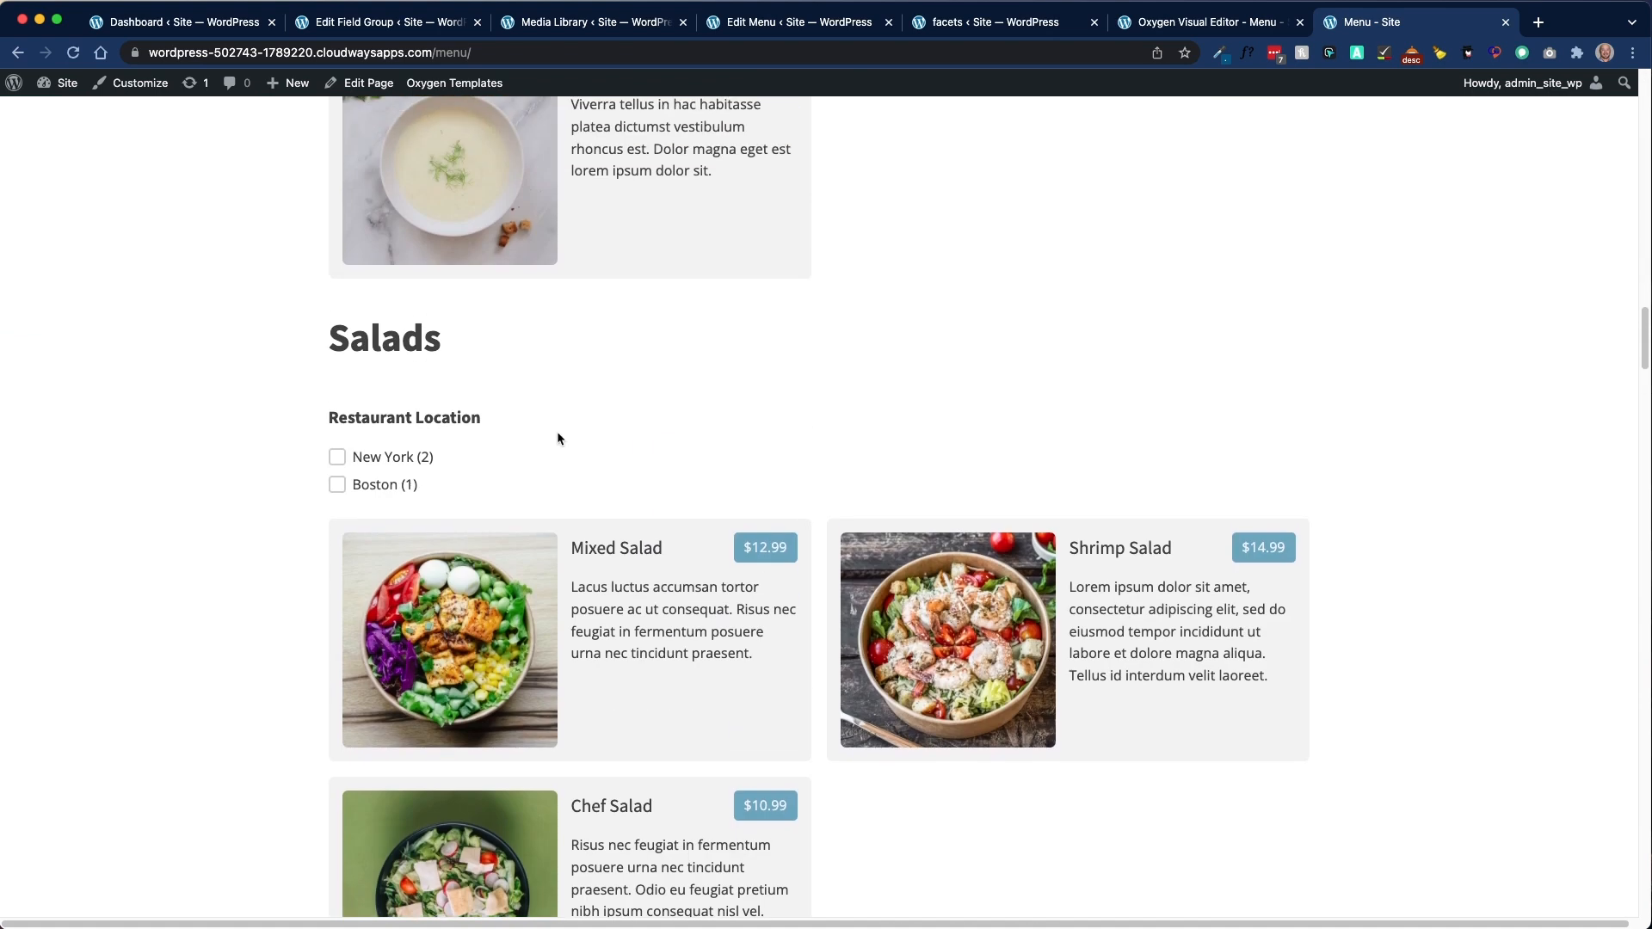
# Step: Try the New York and Boston location filters on the Salads section
pyautogui.click(342, 453)
pyautogui.click(337, 484)
pyautogui.scroll(-2, 160, 563)
pyautogui.click(337, 370)
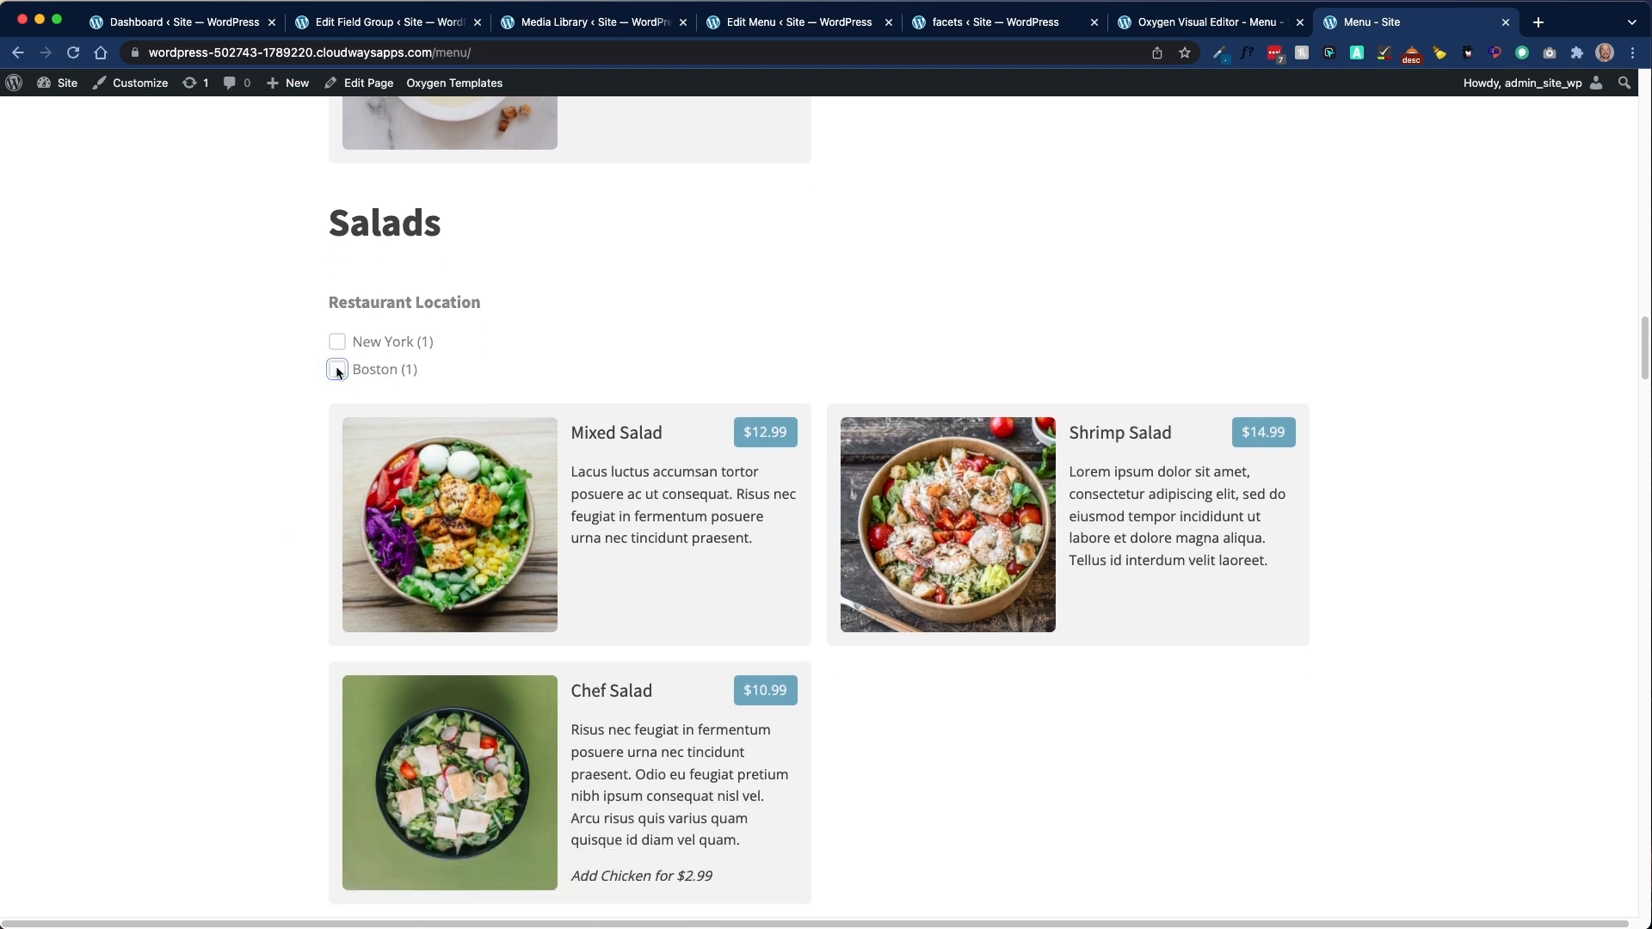
pyautogui.click(337, 370)
pyautogui.scroll(10, 287, 512)
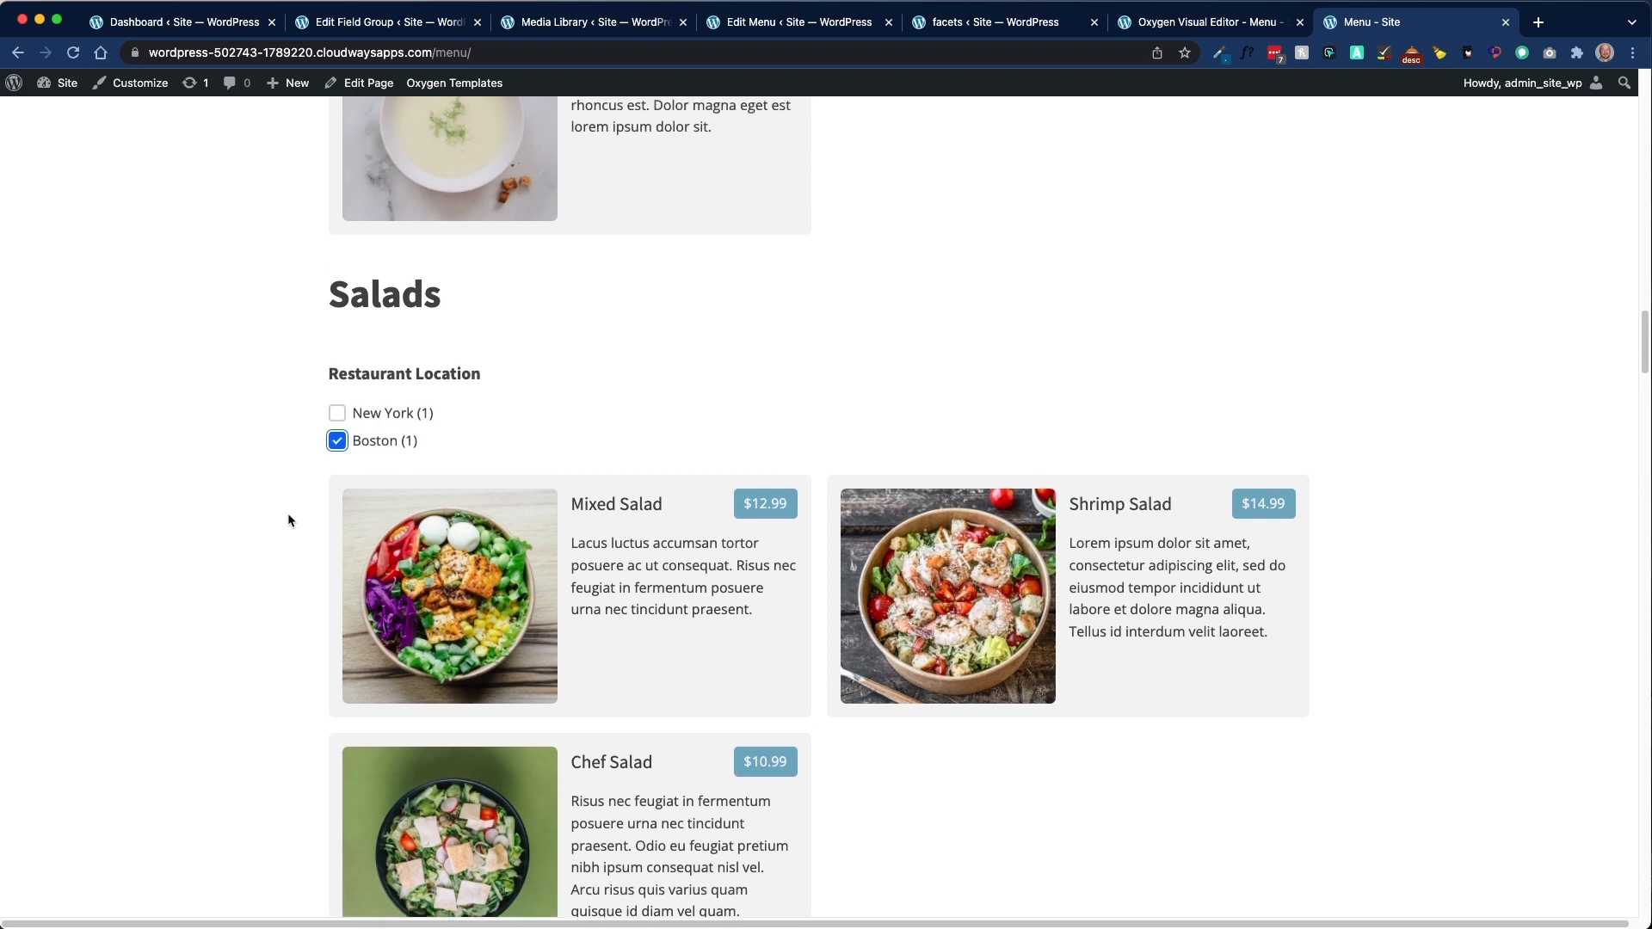
# Step: Toggle the Boston and New York location filters on and off in the Sandwiches section
pyautogui.scroll(8, 506, 581)
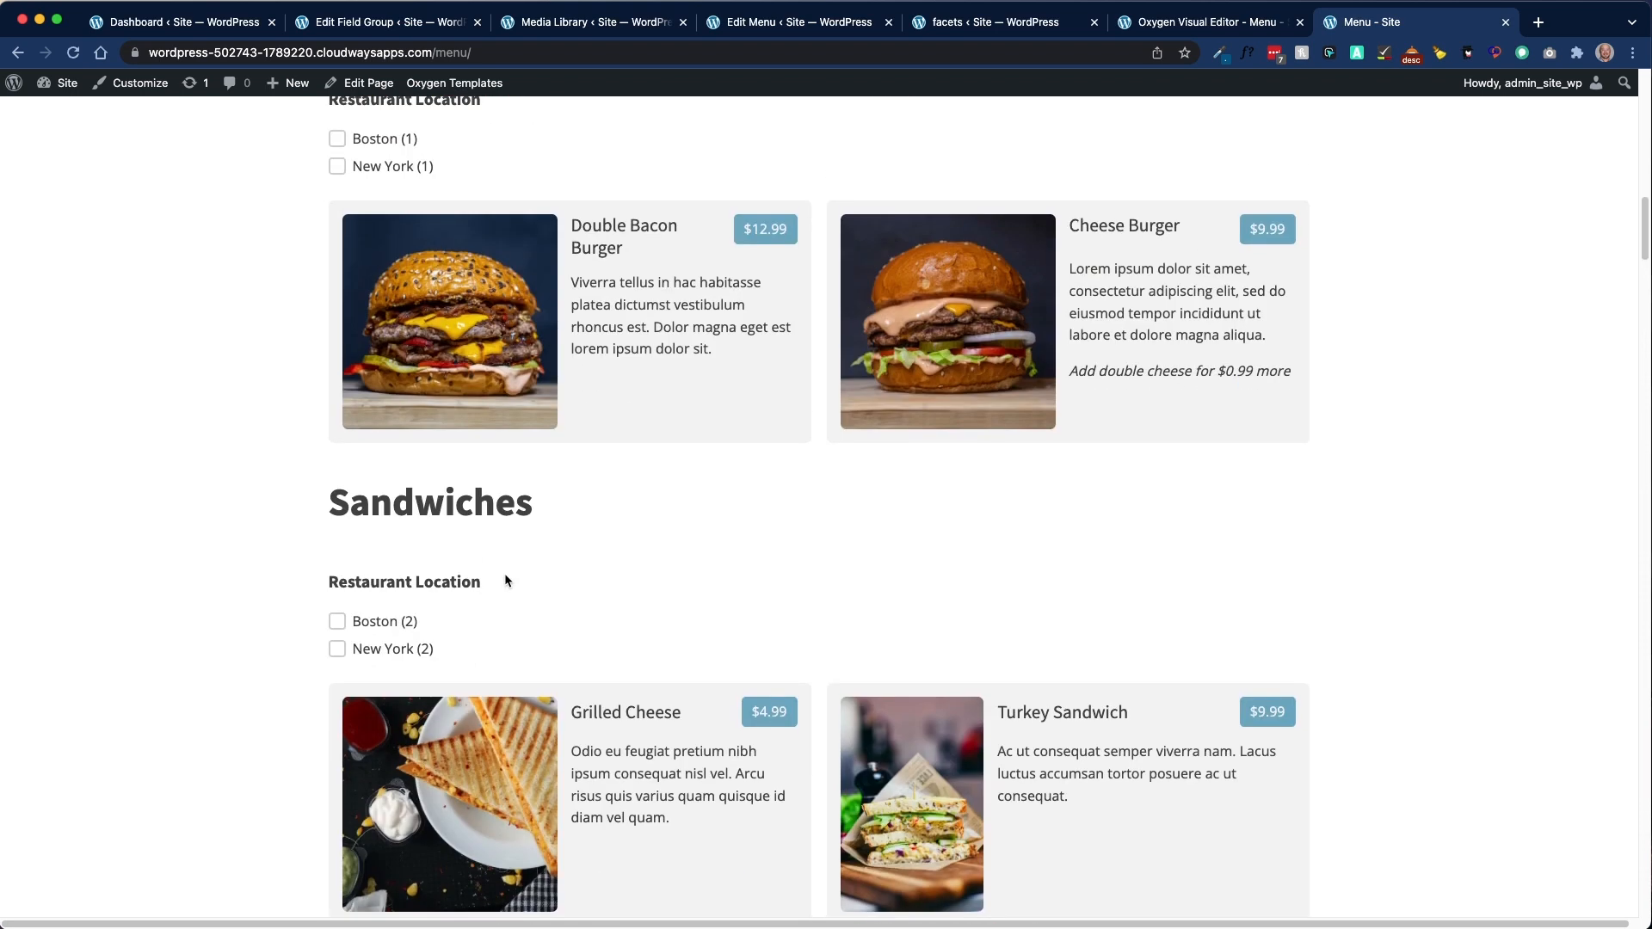
pyautogui.click(337, 617)
pyautogui.scroll(-3, 325, 602)
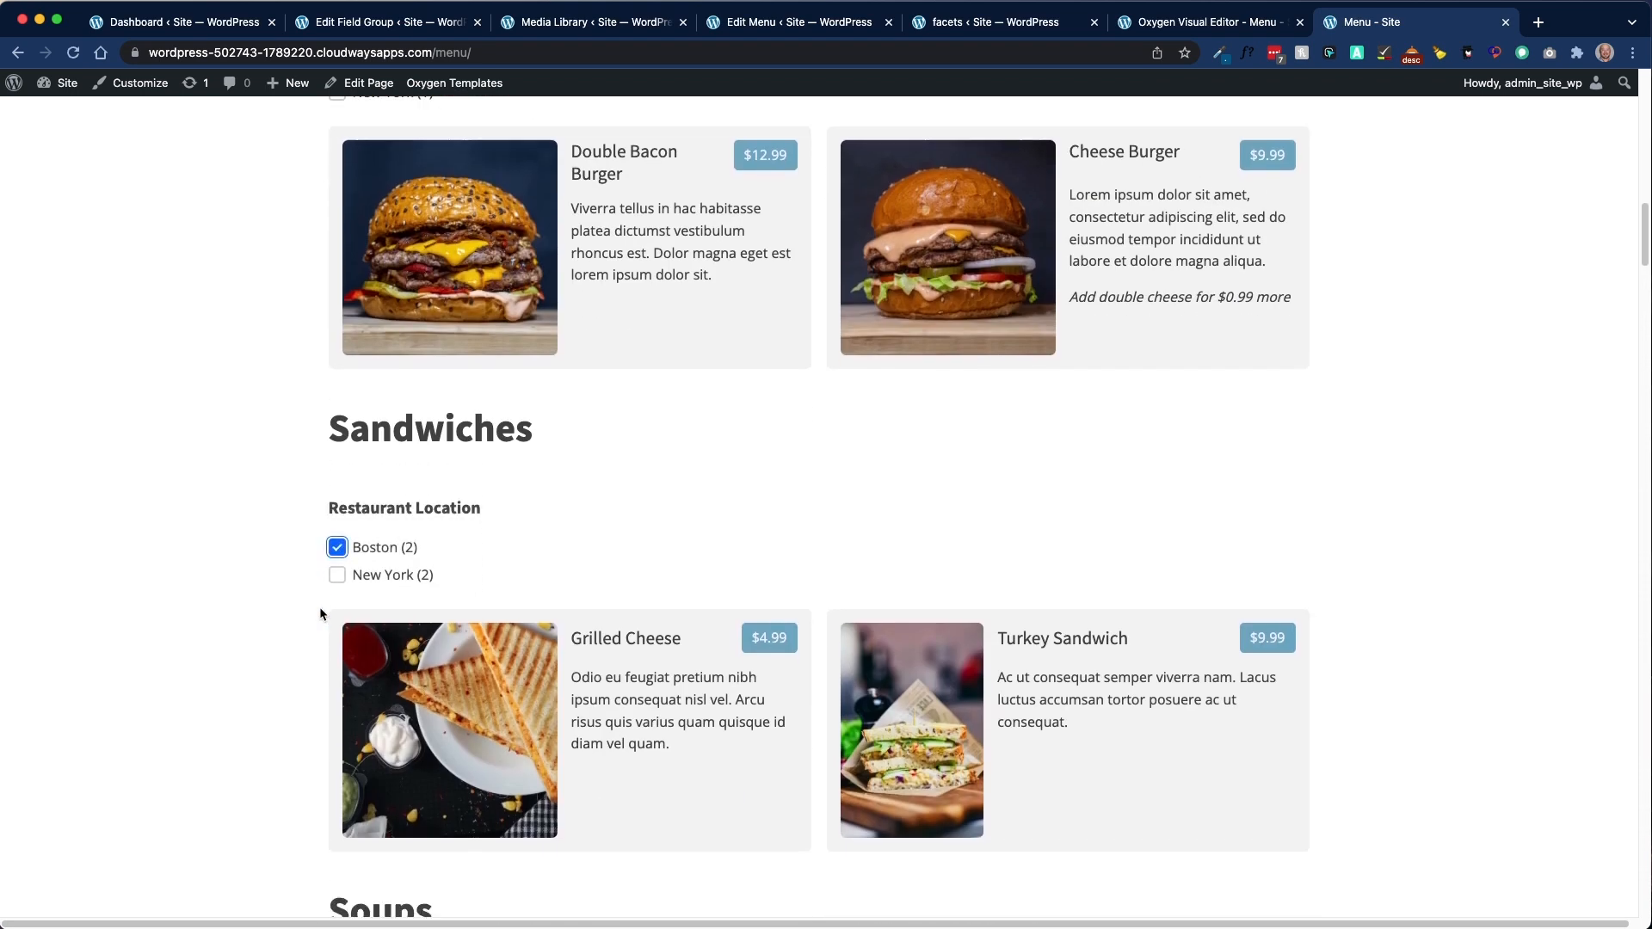
pyautogui.click(336, 406)
pyautogui.click(337, 433)
pyautogui.click(337, 434)
# Step: Toggle the Boston and New York location filters on and off in the Burgers section
pyautogui.scroll(5, 361, 454)
pyautogui.click(337, 328)
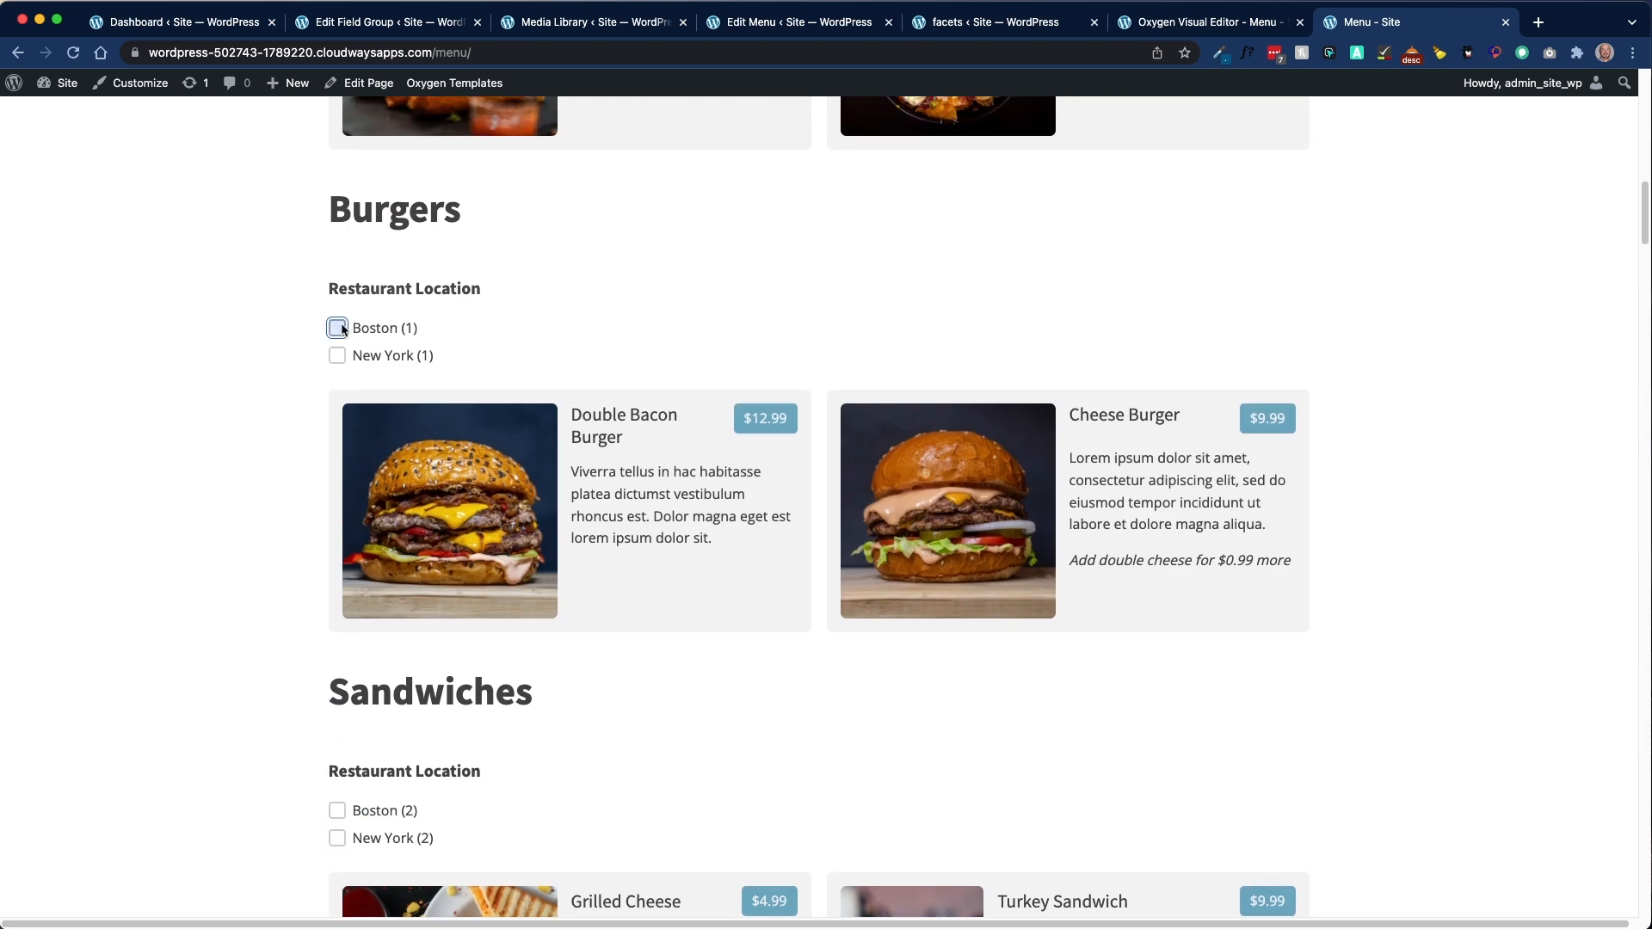
pyautogui.click(337, 328)
pyautogui.click(337, 355)
pyautogui.click(345, 362)
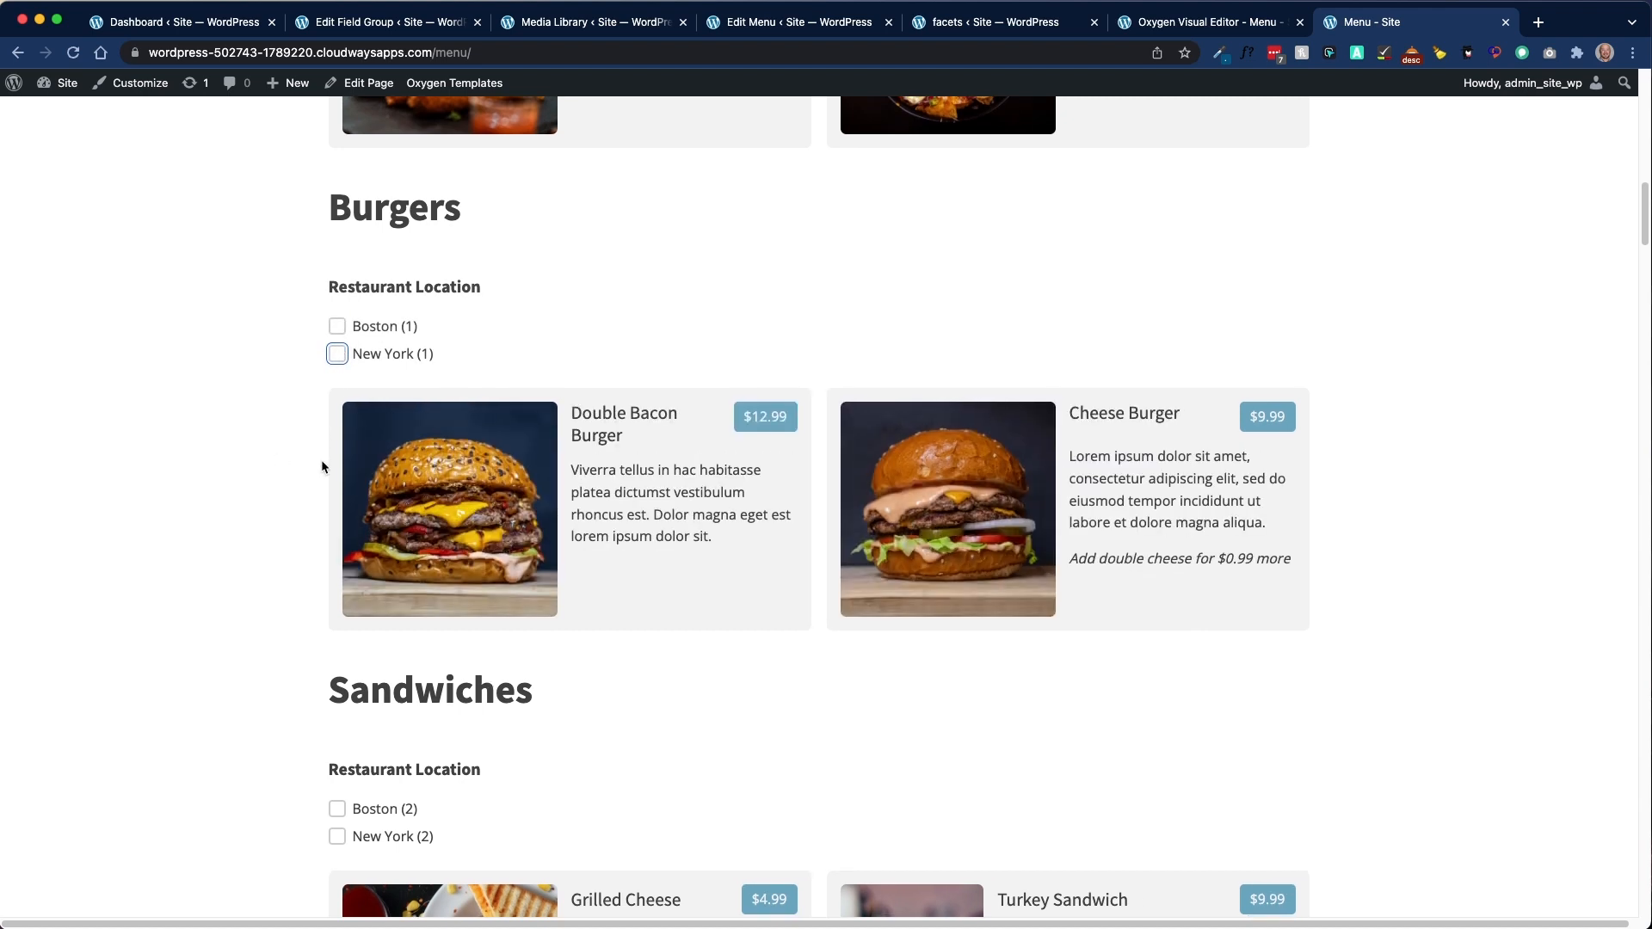
# Step: Toggle the Boston and New York location filters on and off in the Soups section
pyautogui.scroll(-12, 322, 459)
pyautogui.scroll(-1, 325, 466)
pyautogui.click(337, 229)
pyautogui.click(337, 229)
pyautogui.click(337, 256)
pyautogui.click(338, 256)
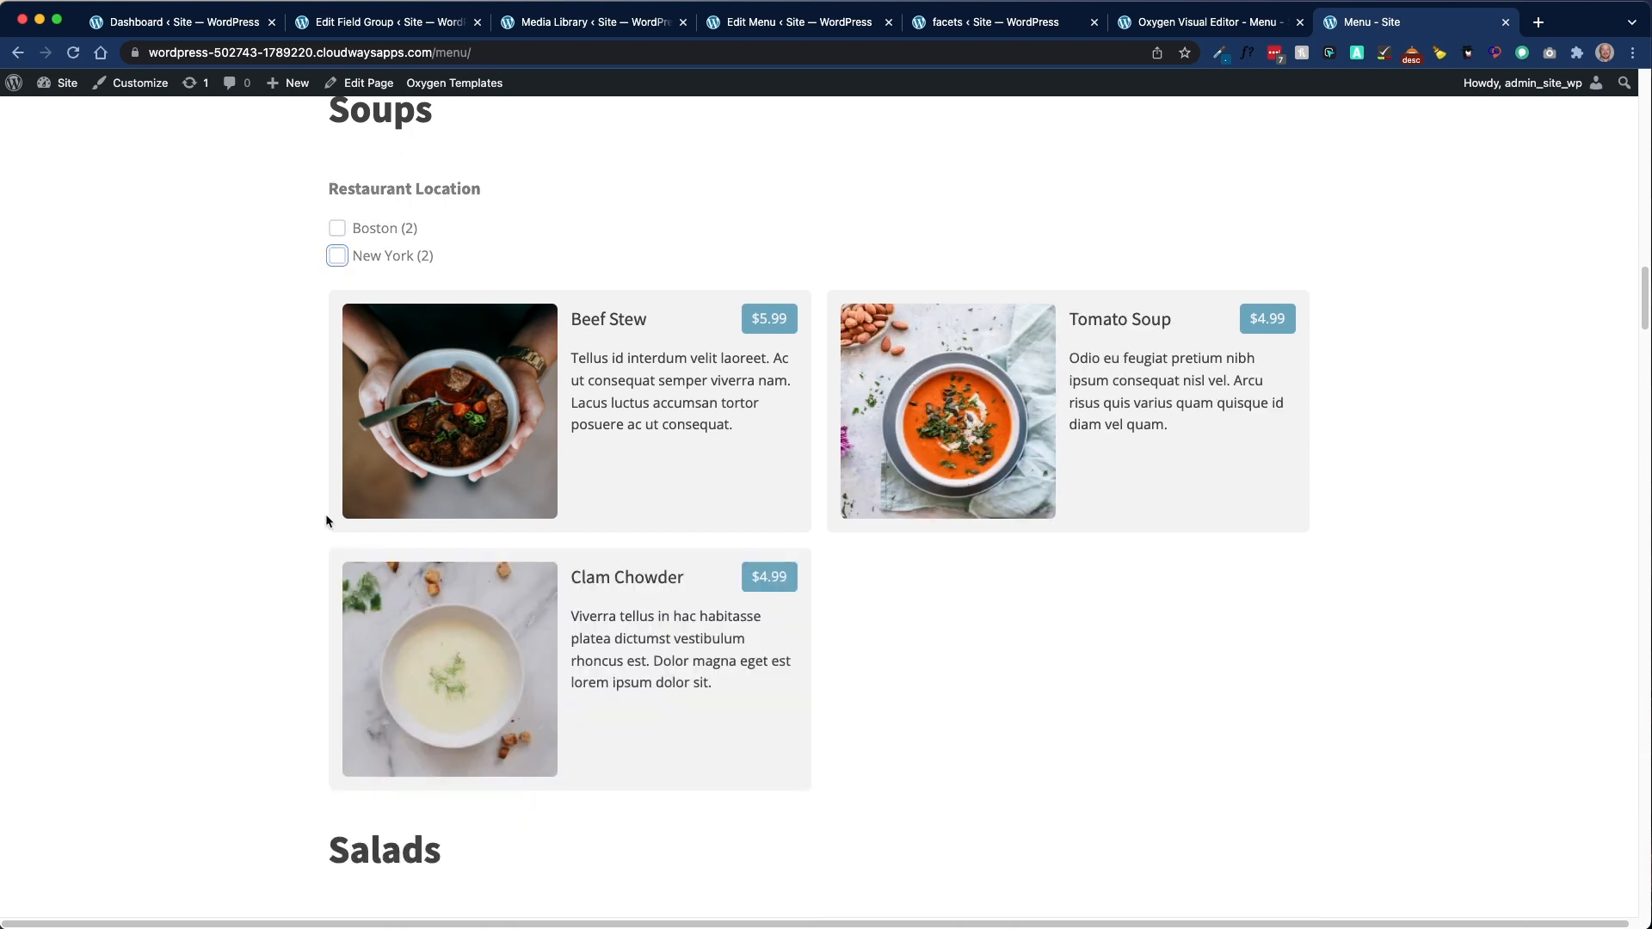
# Step: Clear the Boston filter on Salads and look through Sides, Dessert and Beverages down to the tabbed menu
pyautogui.scroll(-8, 326, 513)
pyautogui.click(336, 325)
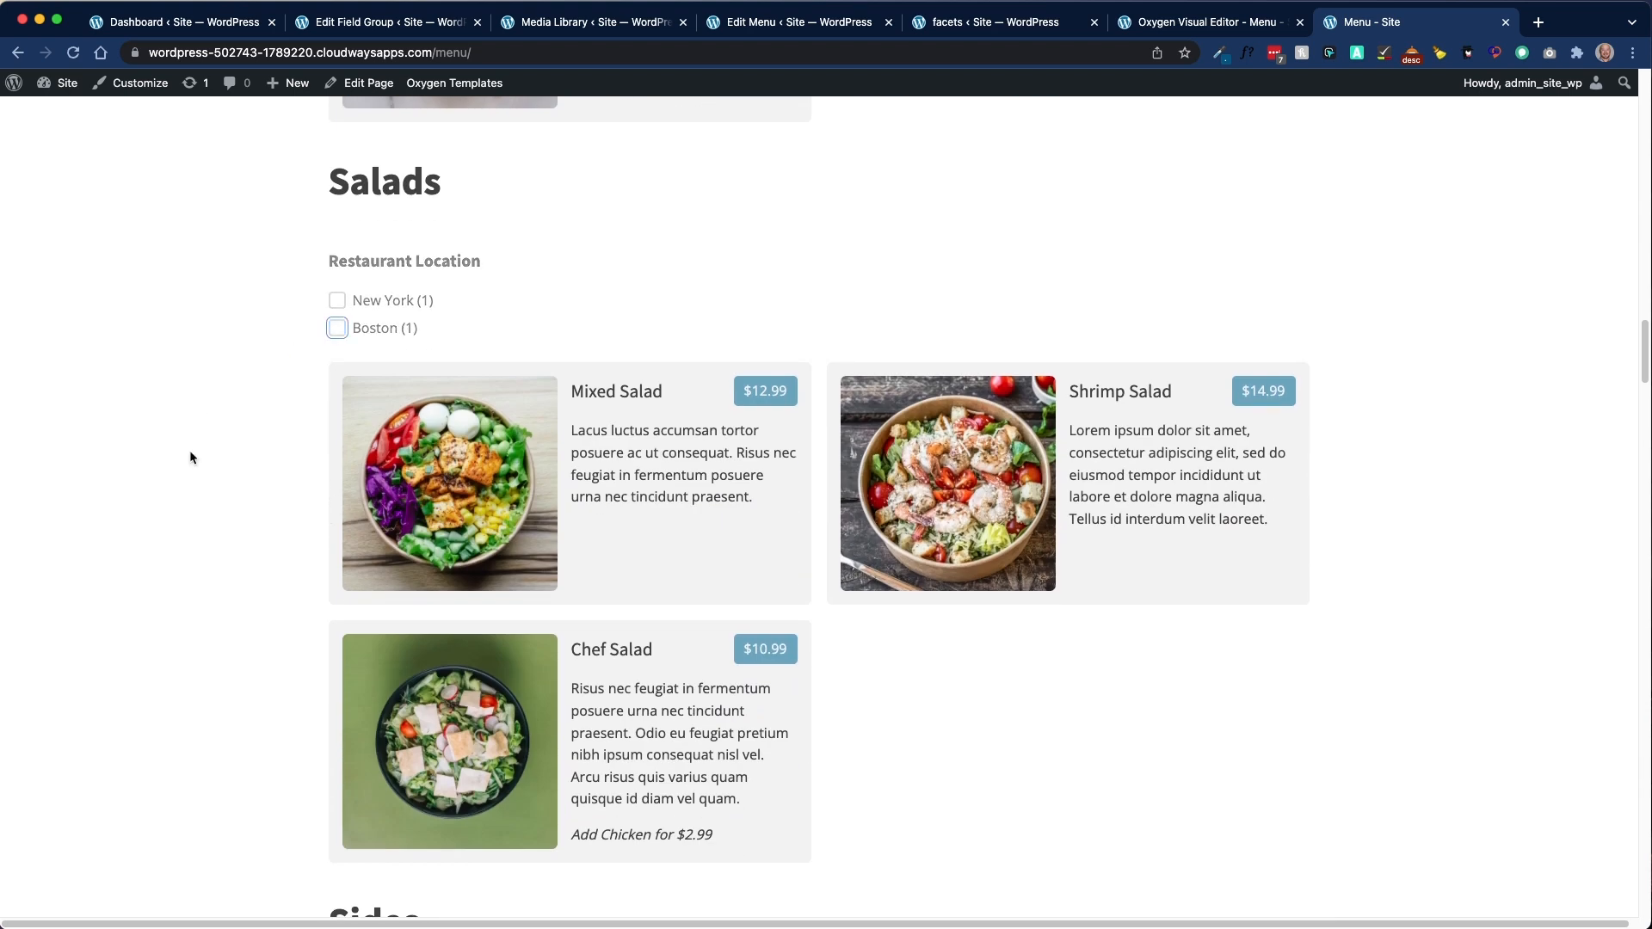
pyautogui.scroll(-6, 198, 460)
pyautogui.scroll(-9, 225, 466)
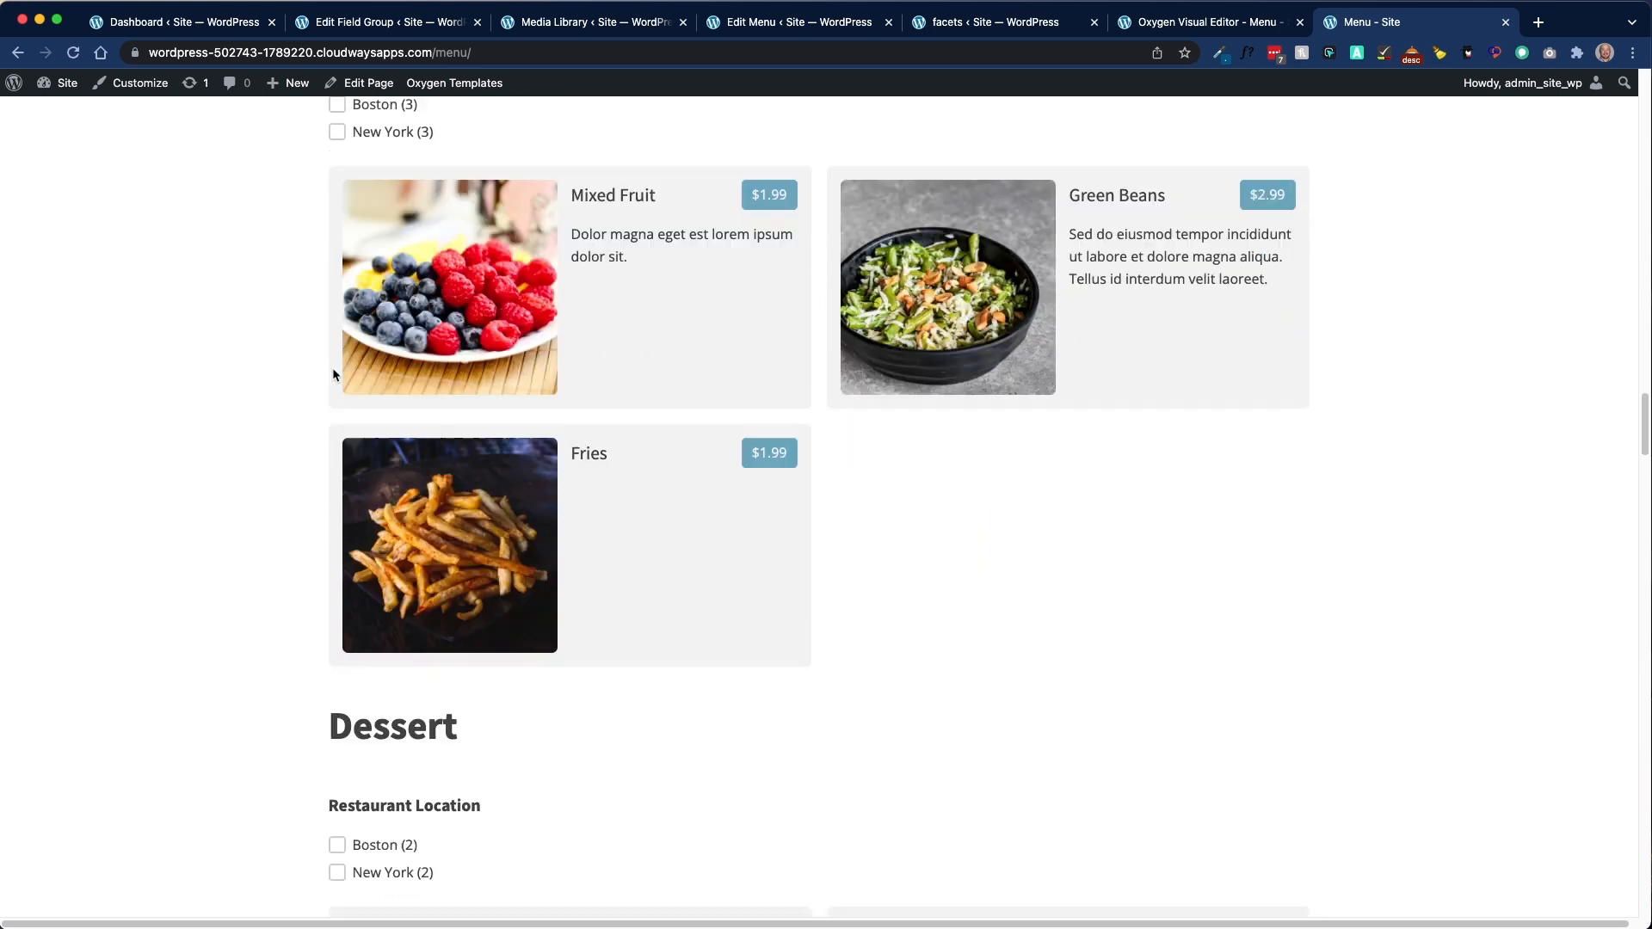
pyautogui.scroll(-3, 408, 517)
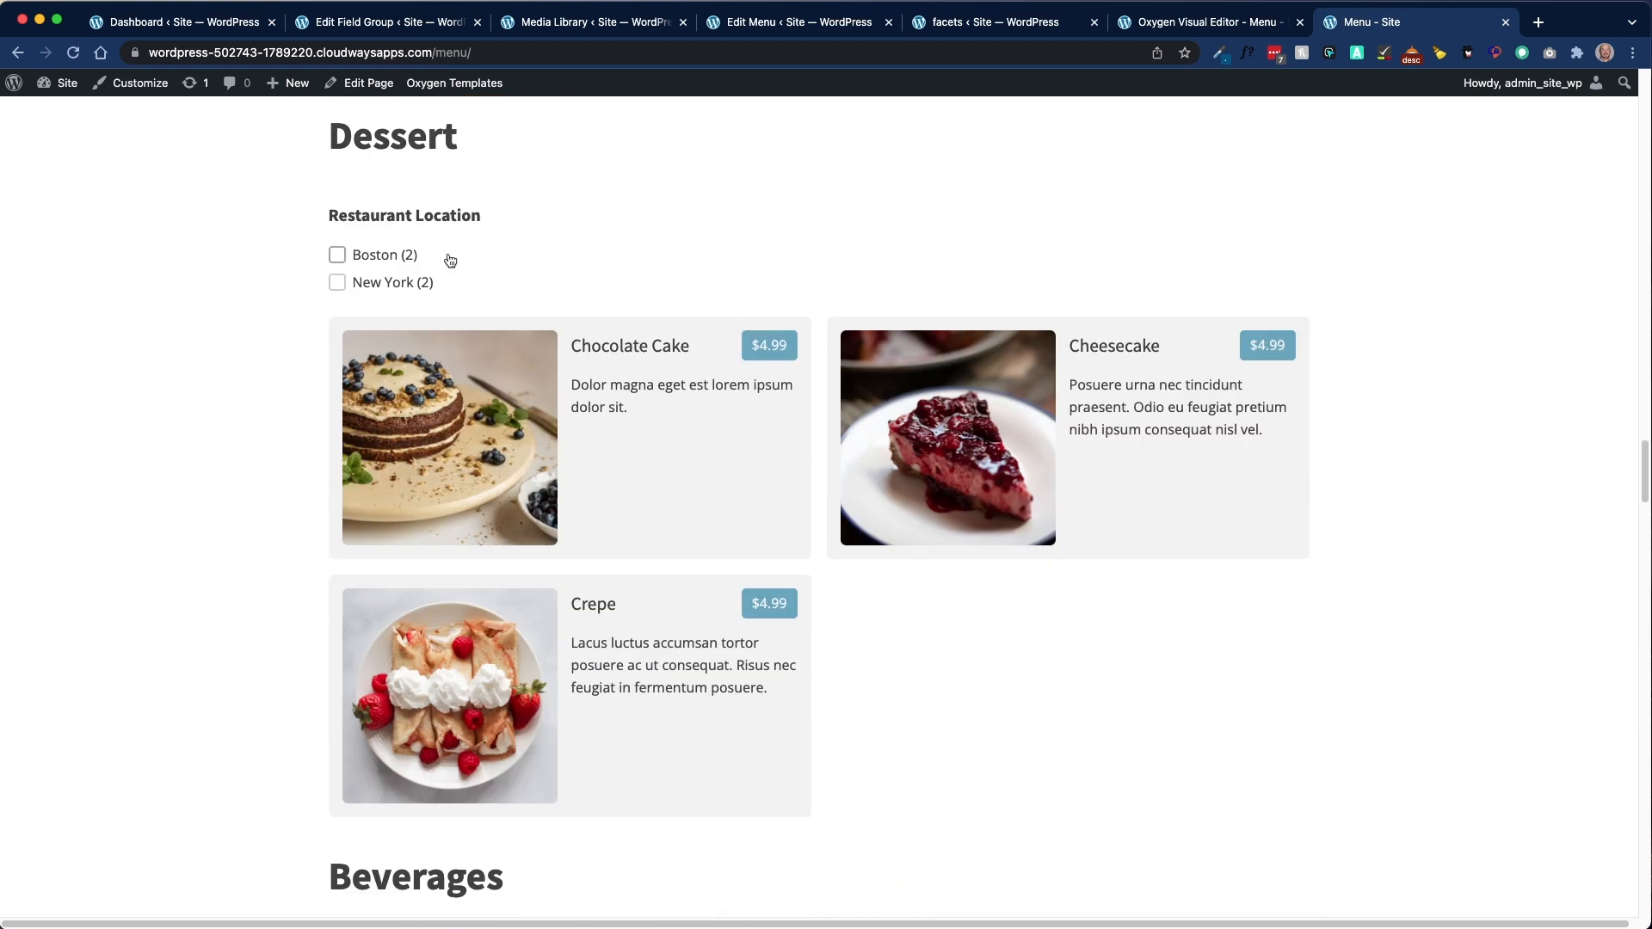
pyautogui.scroll(-7, 285, 396)
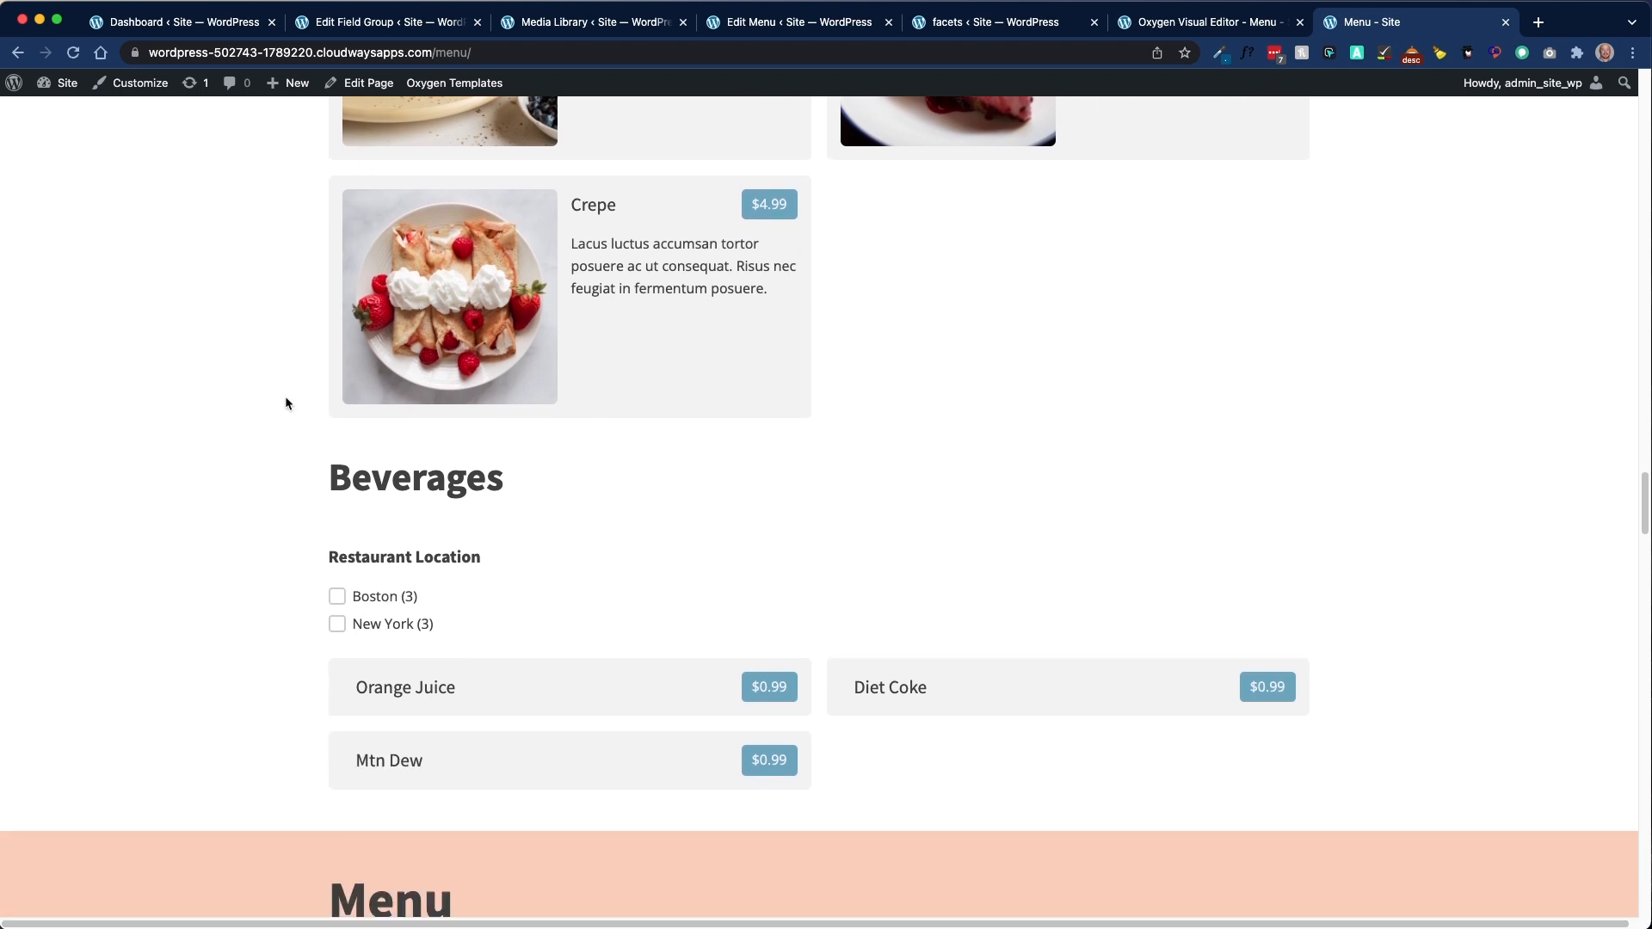
pyautogui.scroll(-7, 286, 394)
pyautogui.scroll(1, 287, 394)
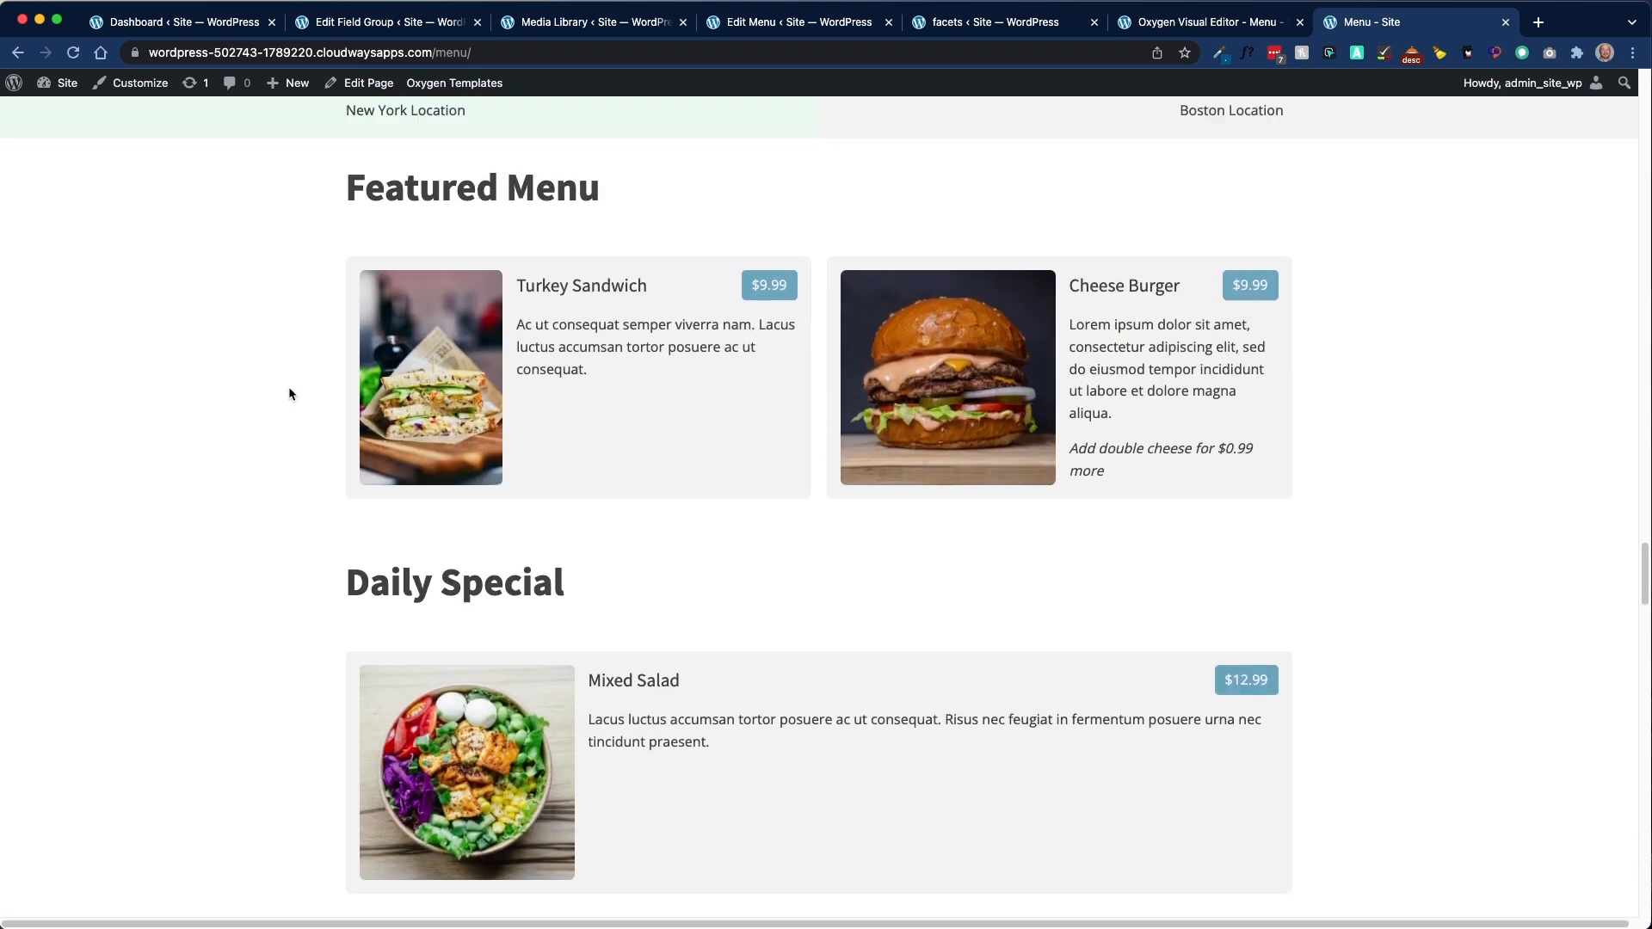
pyautogui.scroll(2, 289, 394)
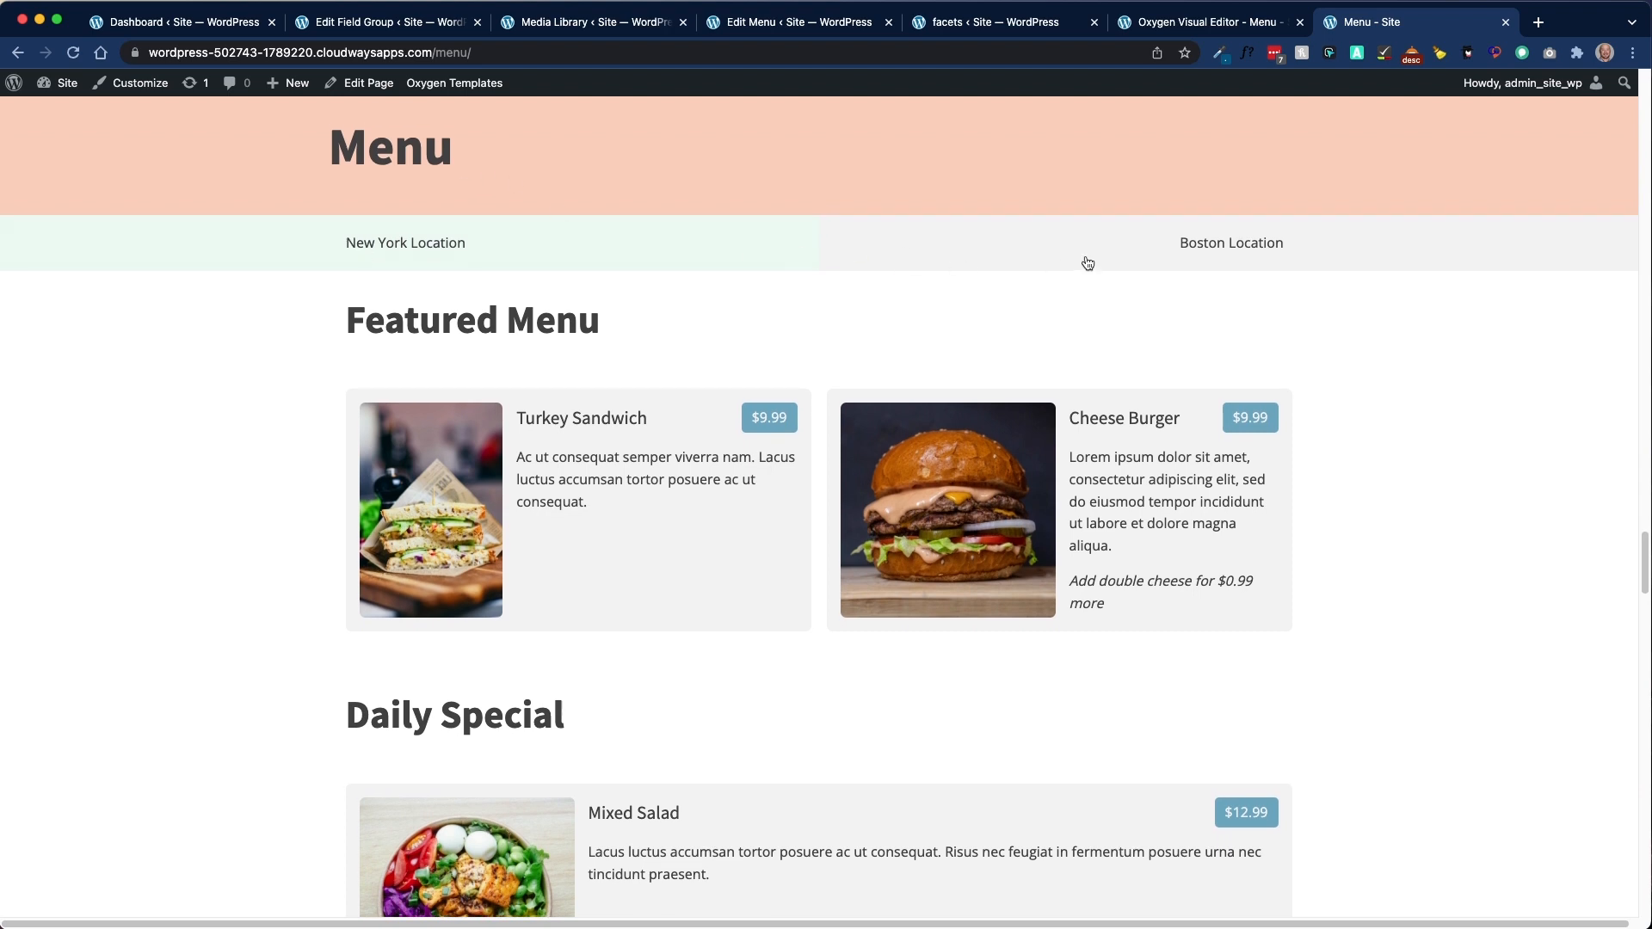
# Step: Switch between the Boston Location and New York Location tabs to compare their Featured Menu and Daily Special items
pyautogui.click(1086, 258)
pyautogui.click(651, 253)
pyautogui.scroll(-1, 284, 473)
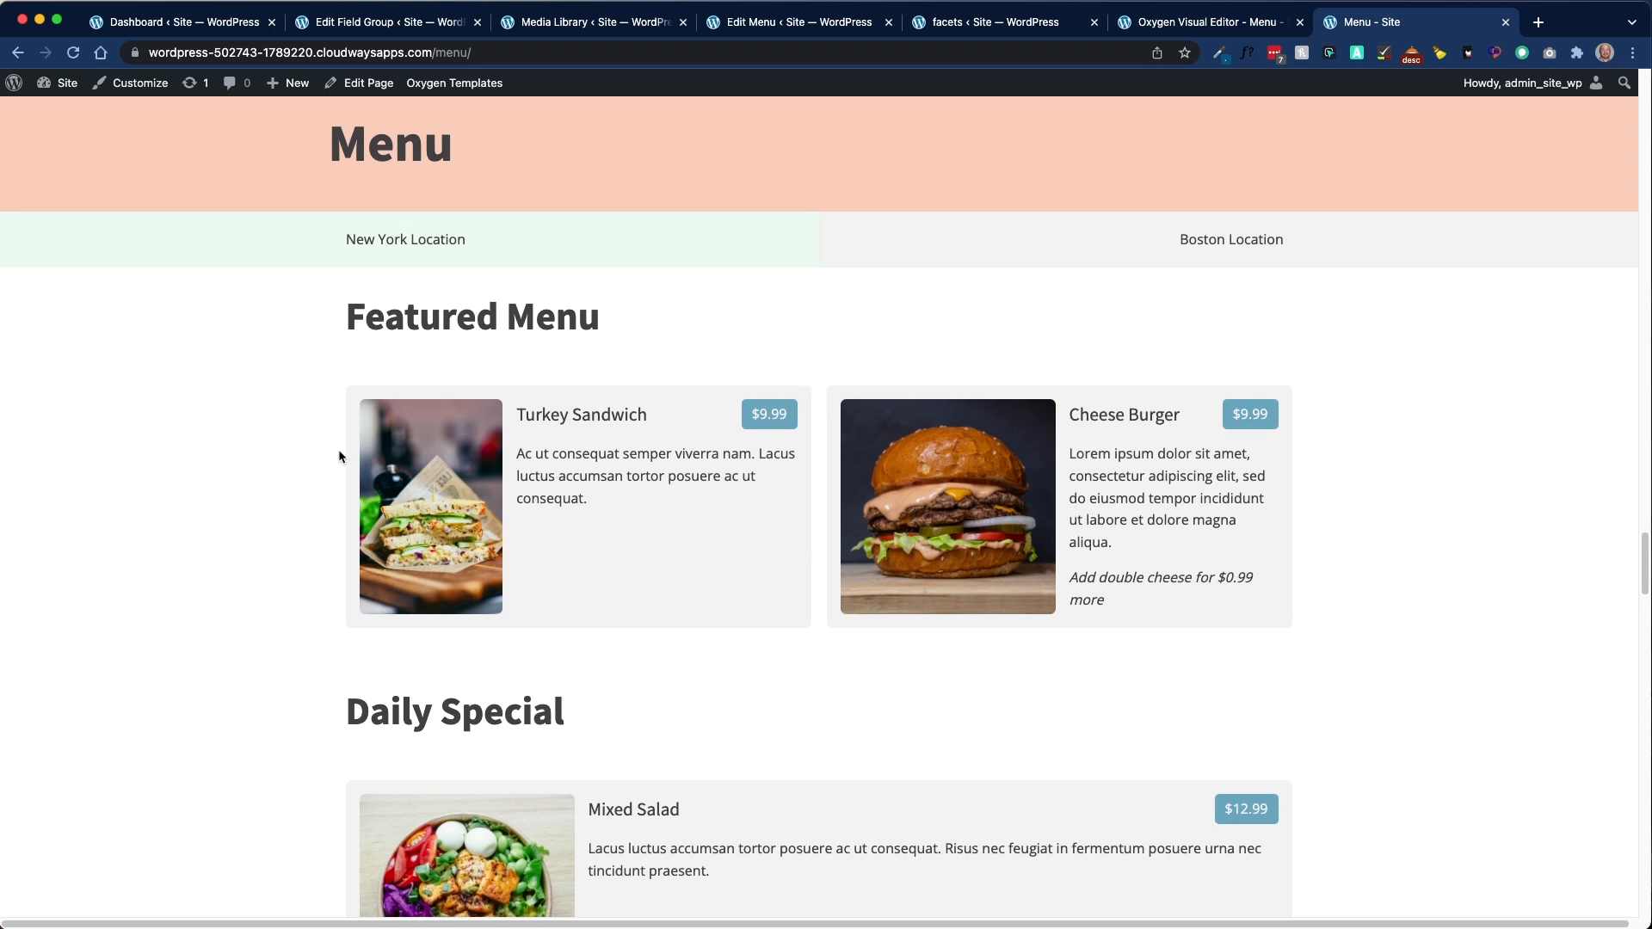
pyautogui.click(1115, 262)
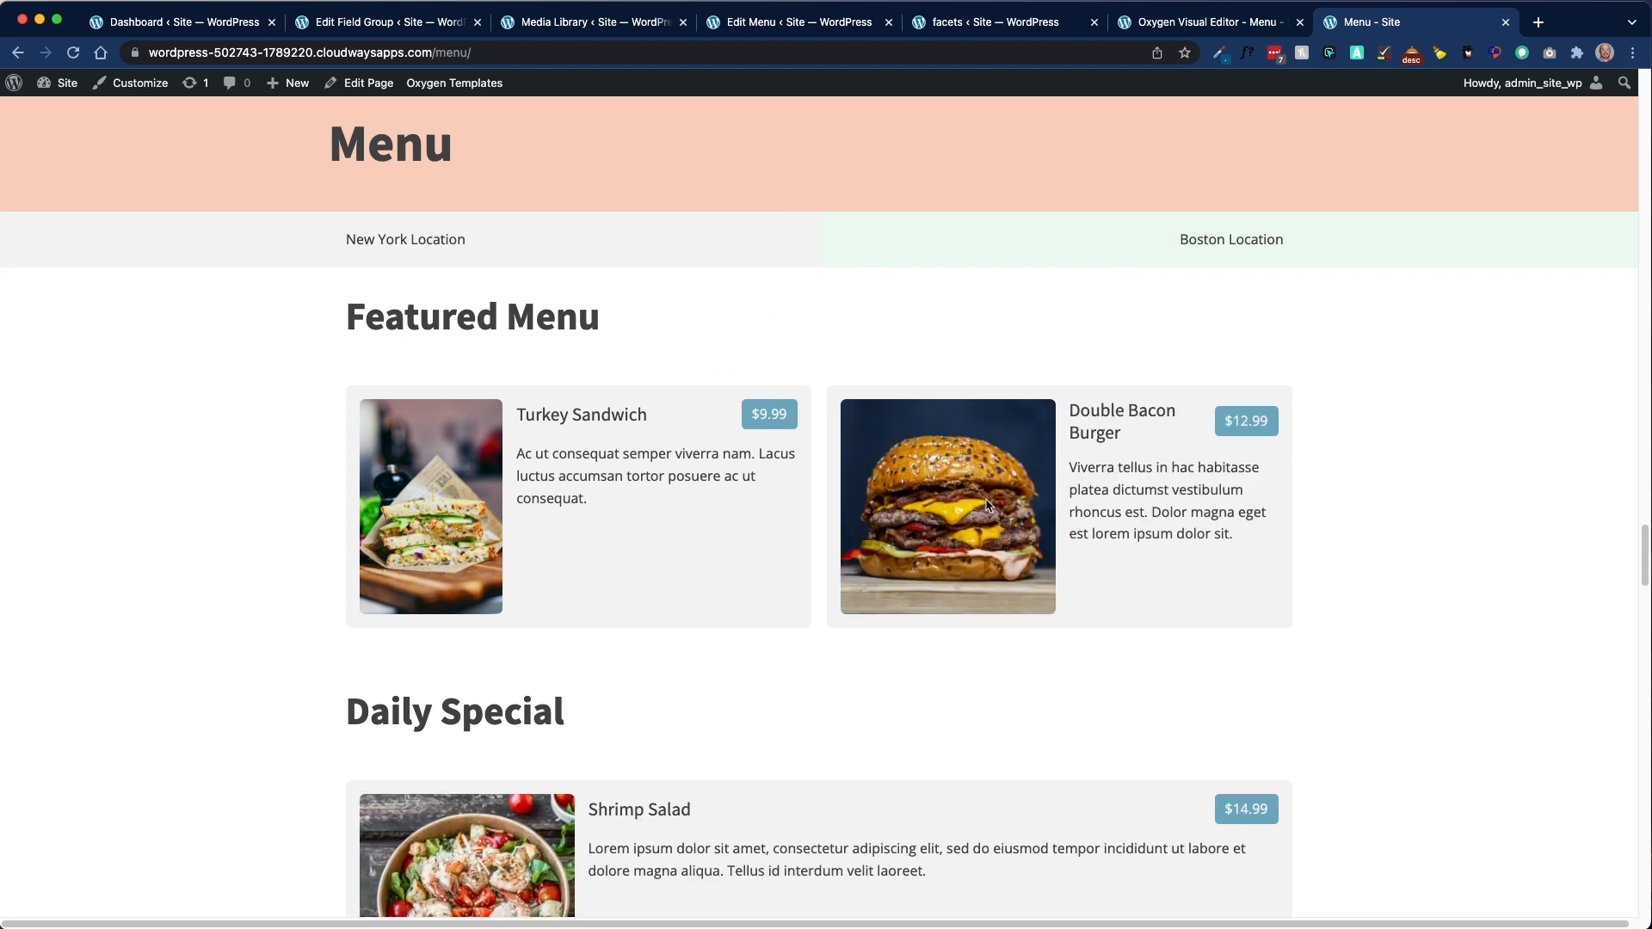
pyautogui.click(578, 264)
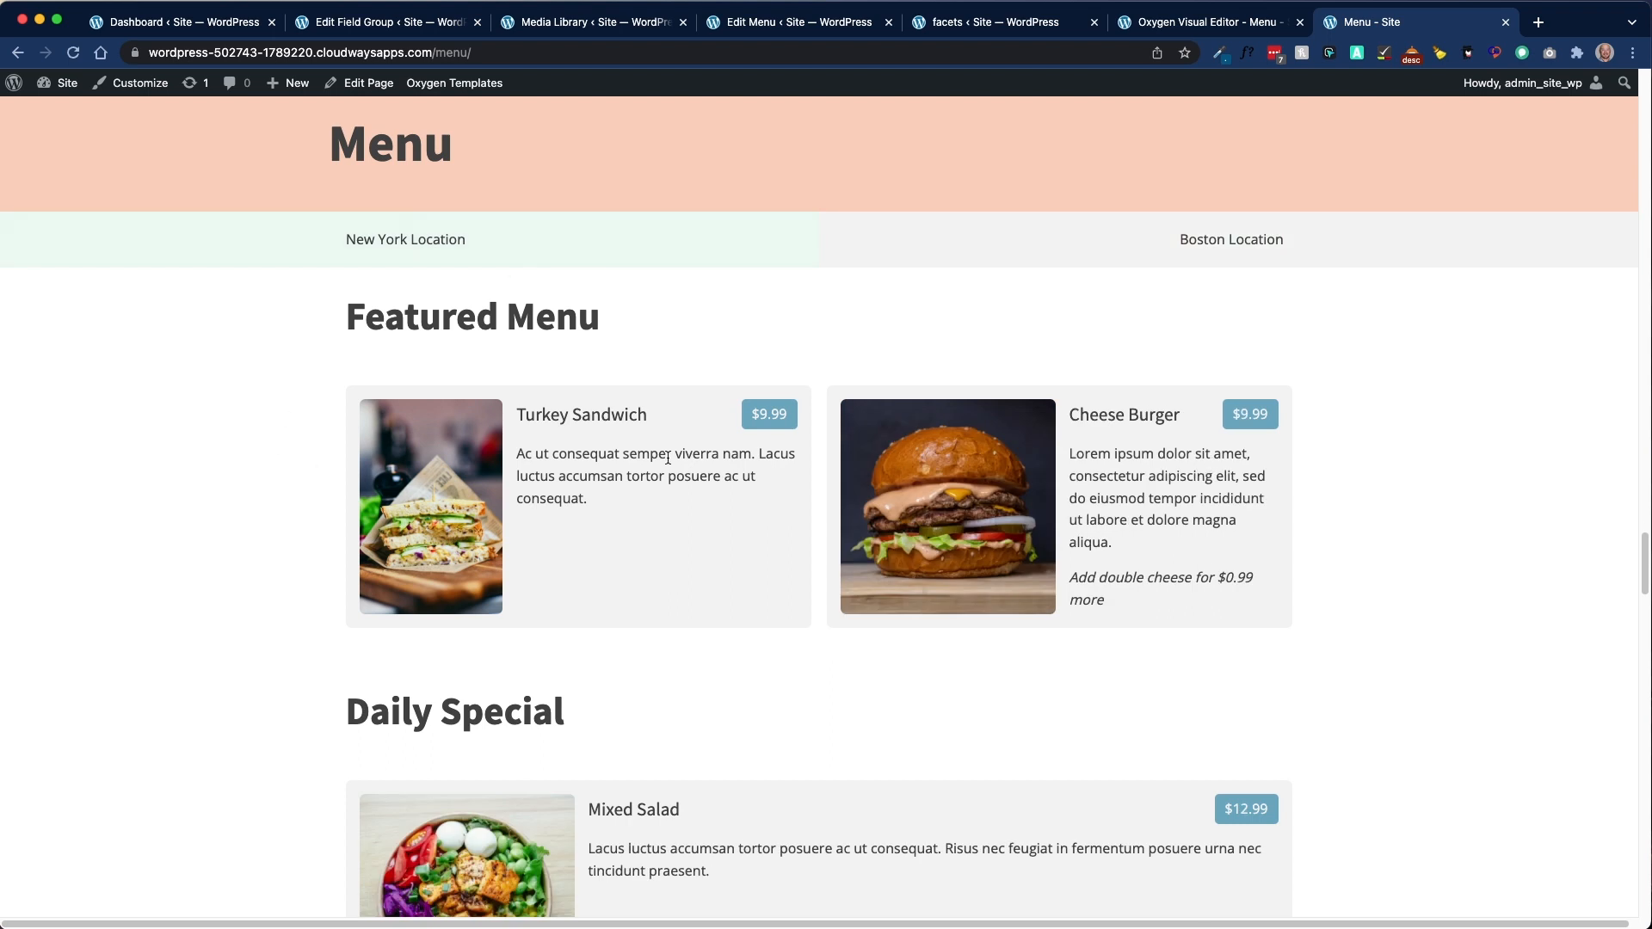
# Step: Compare the Turkey Sandwich and burger entries in Featured Menu across the two location tabs, finishing on Boston's Daily Special
pyautogui.moveTo(662, 417); pyautogui.dragTo(519, 411)
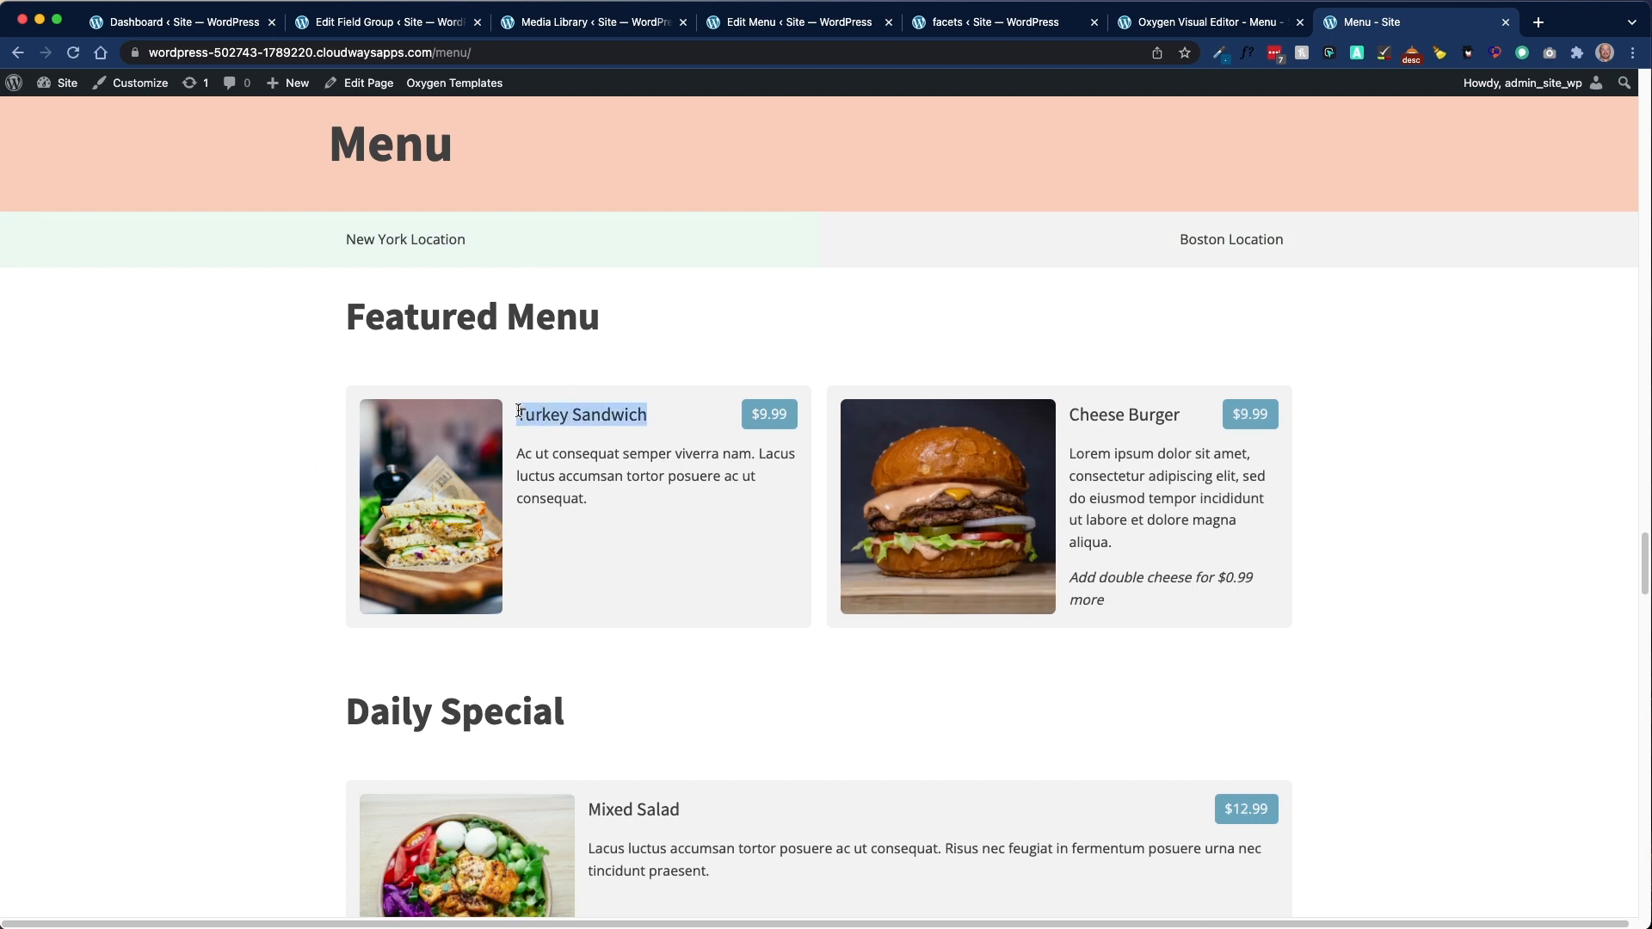
pyautogui.click(567, 411)
pyautogui.click(1074, 249)
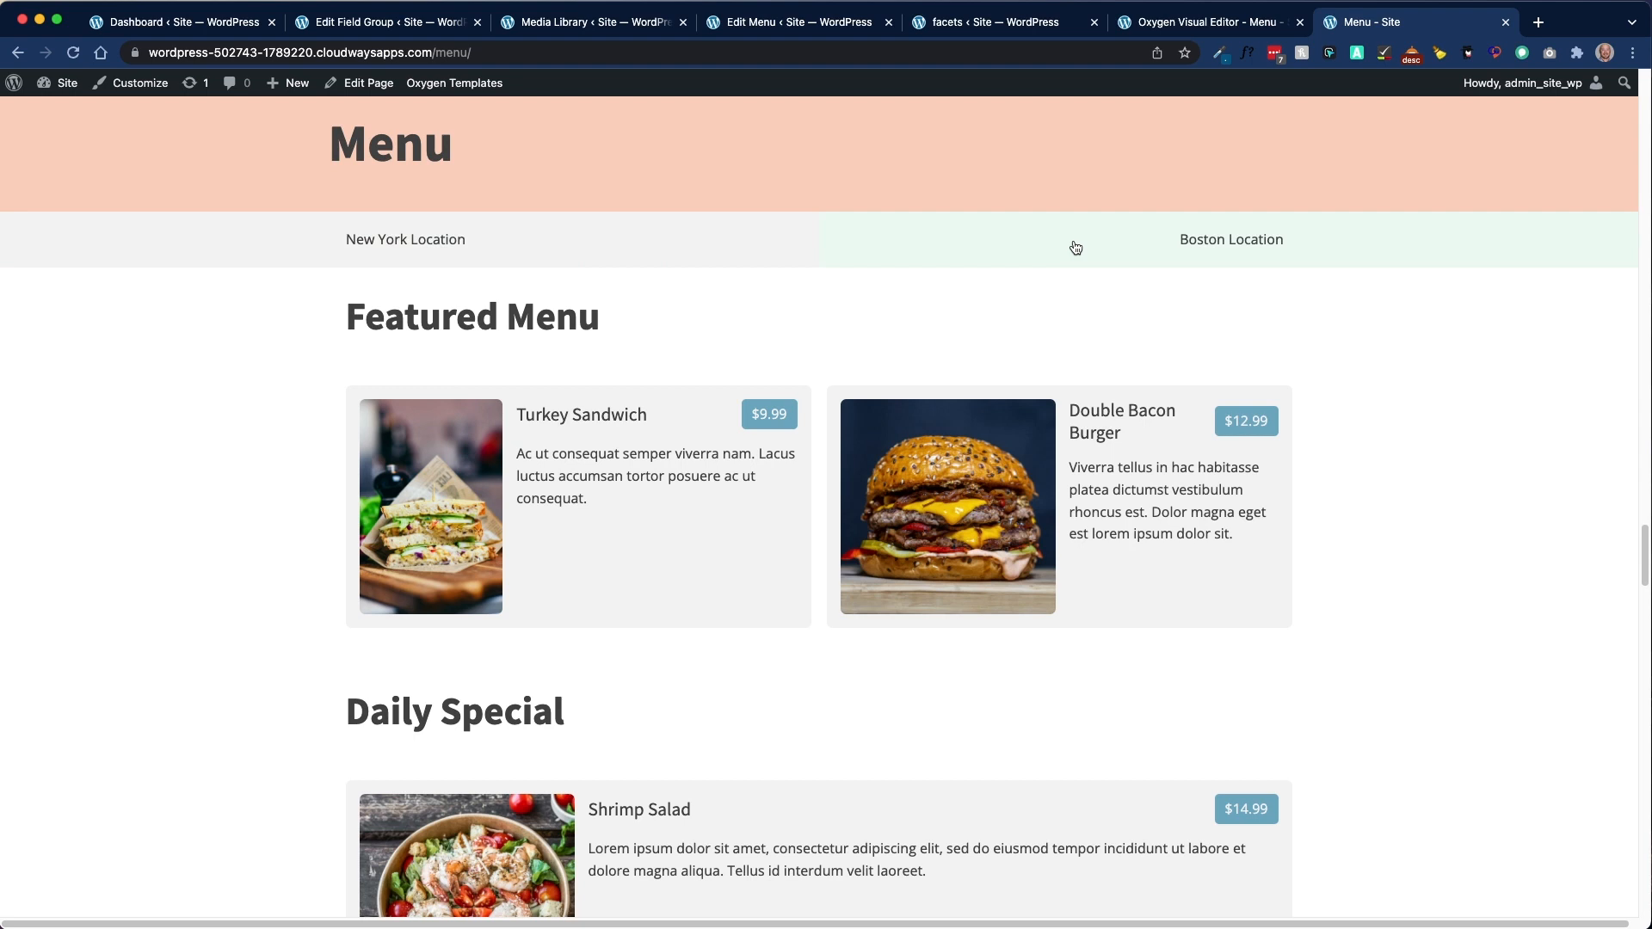
pyautogui.click(701, 239)
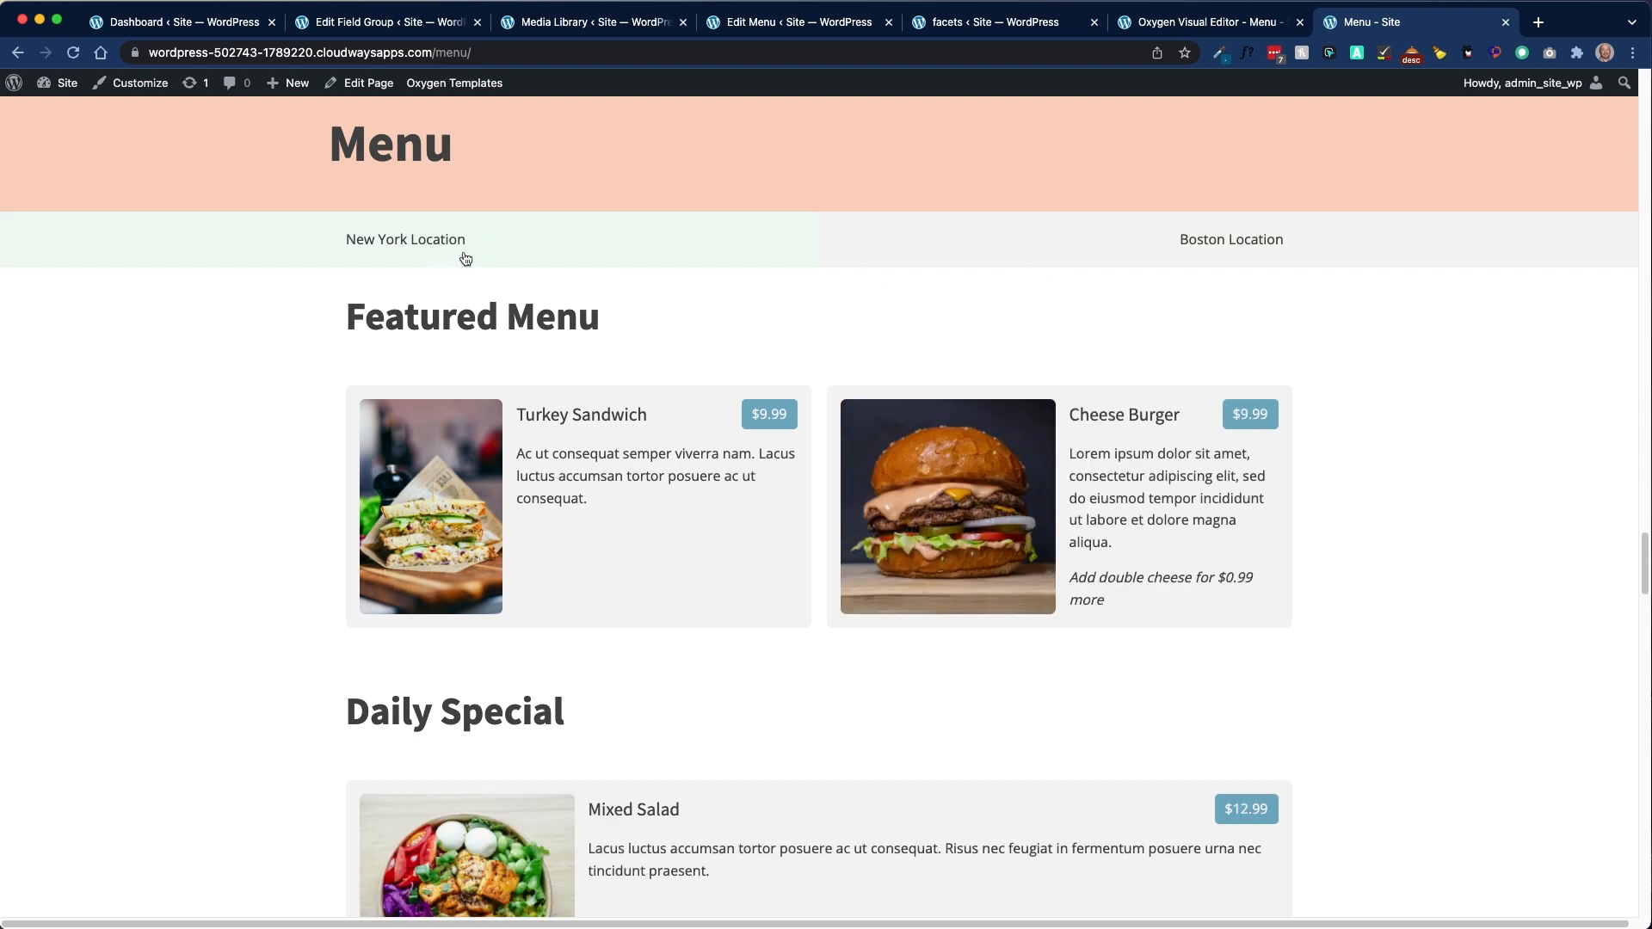
pyautogui.moveTo(1069, 414); pyautogui.dragTo(1192, 419)
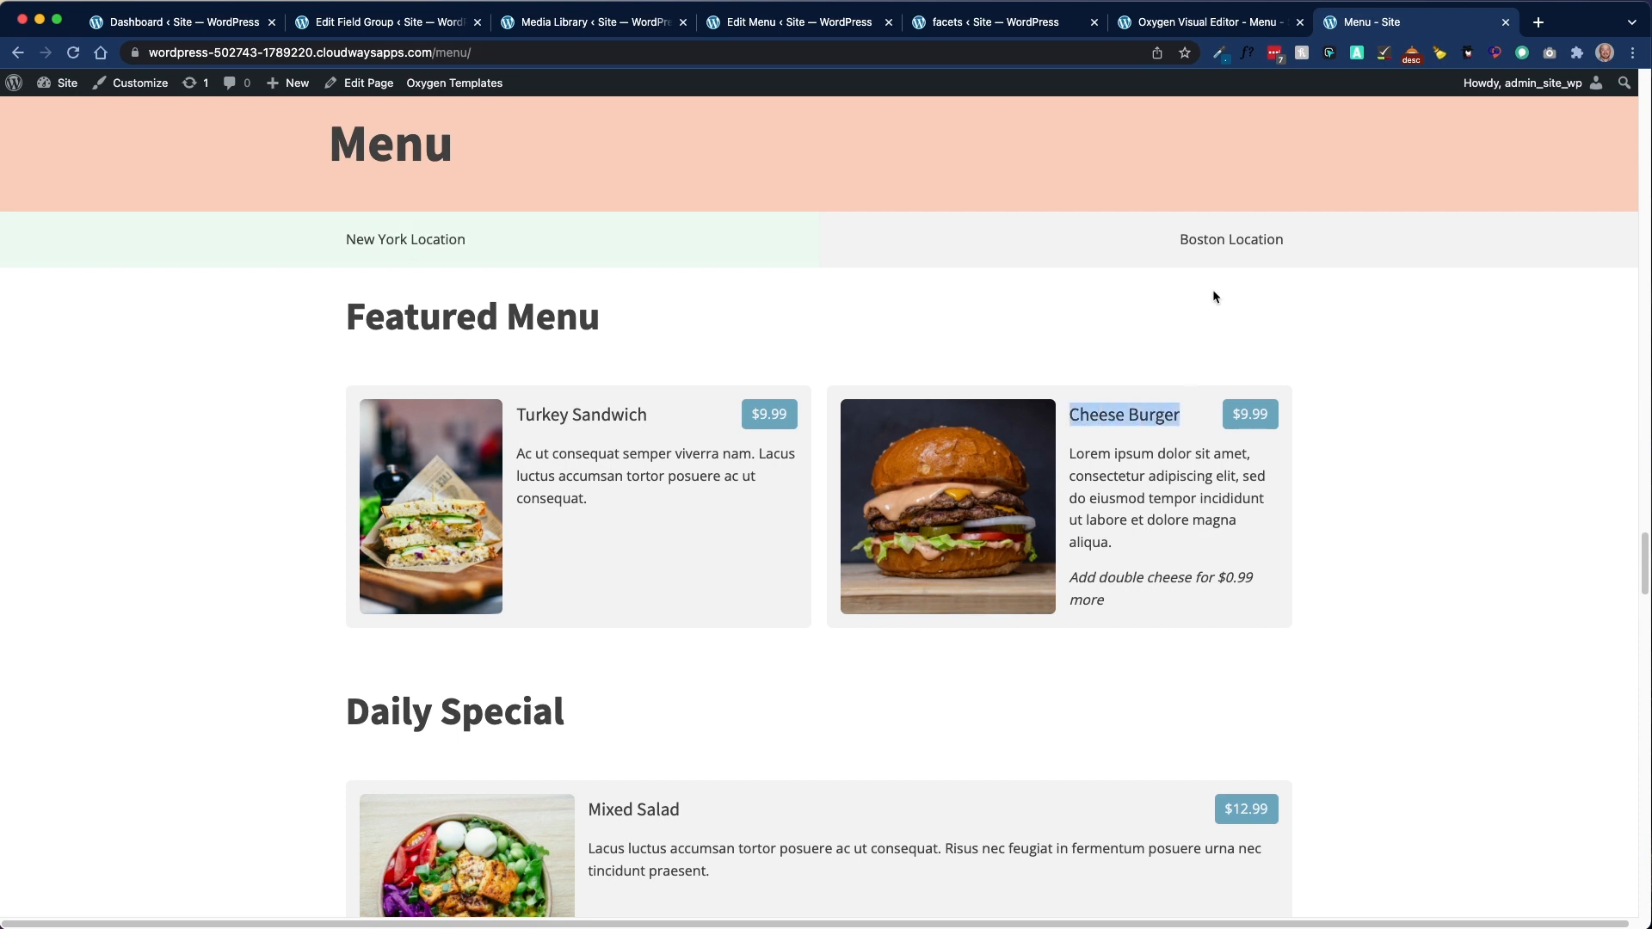
pyautogui.click(1219, 256)
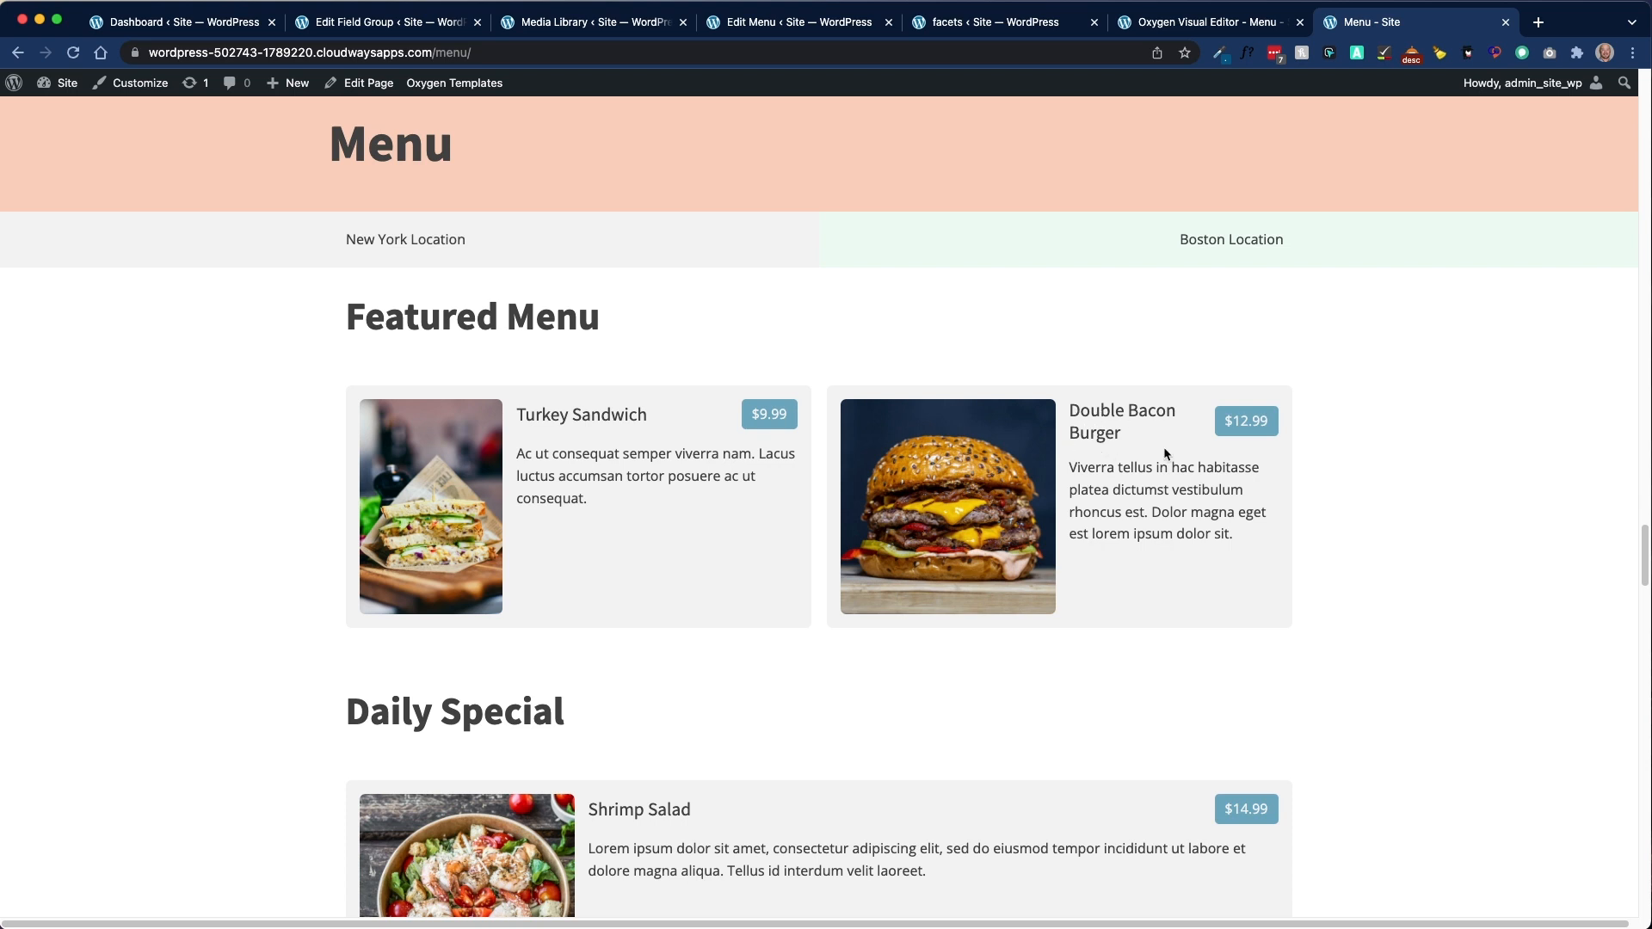
pyautogui.scroll(-5, 1160, 484)
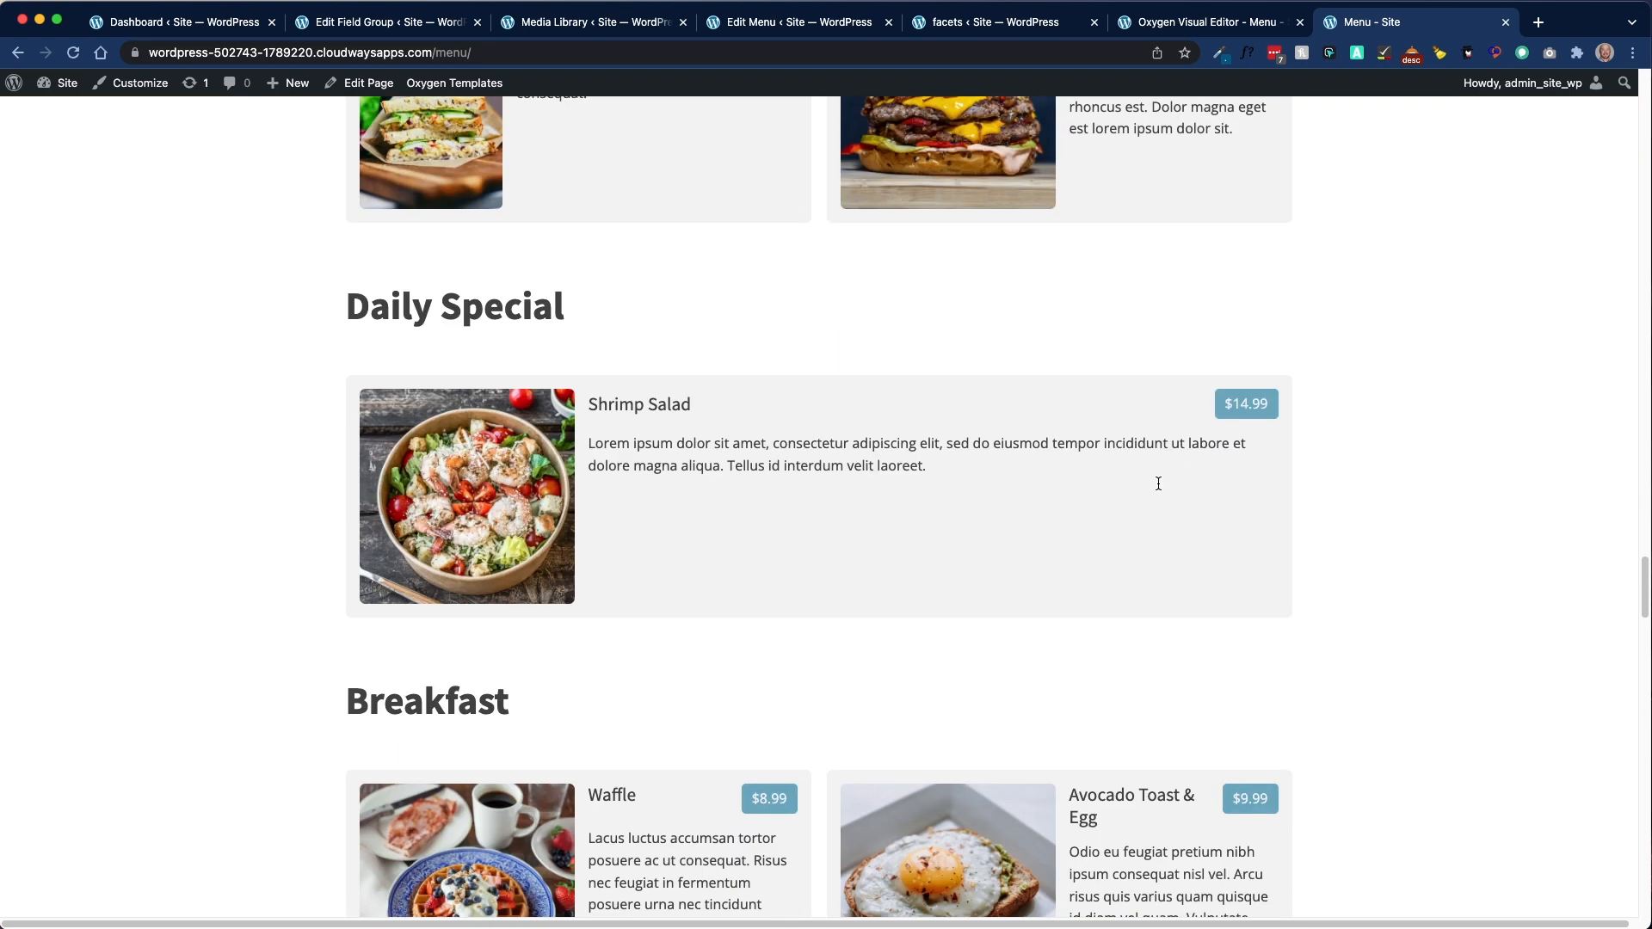
pyautogui.scroll(4, 719, 477)
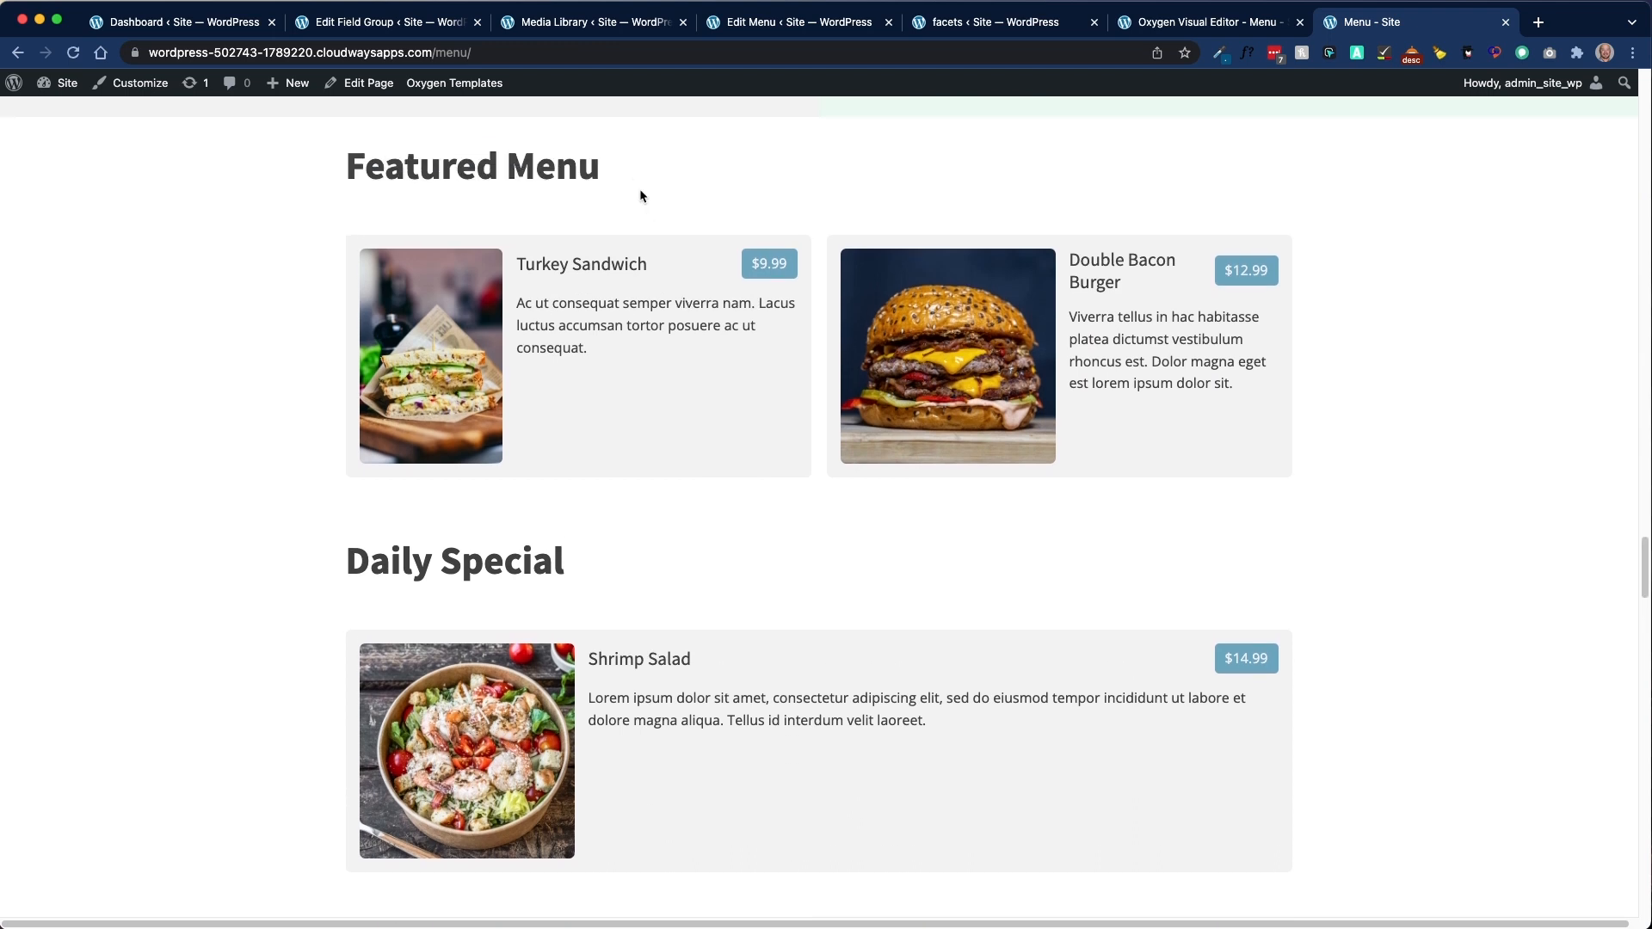
# Step: Show the New York Location tab and check its Salads section, highlighting the Chef Salad name
pyautogui.click(652, 153)
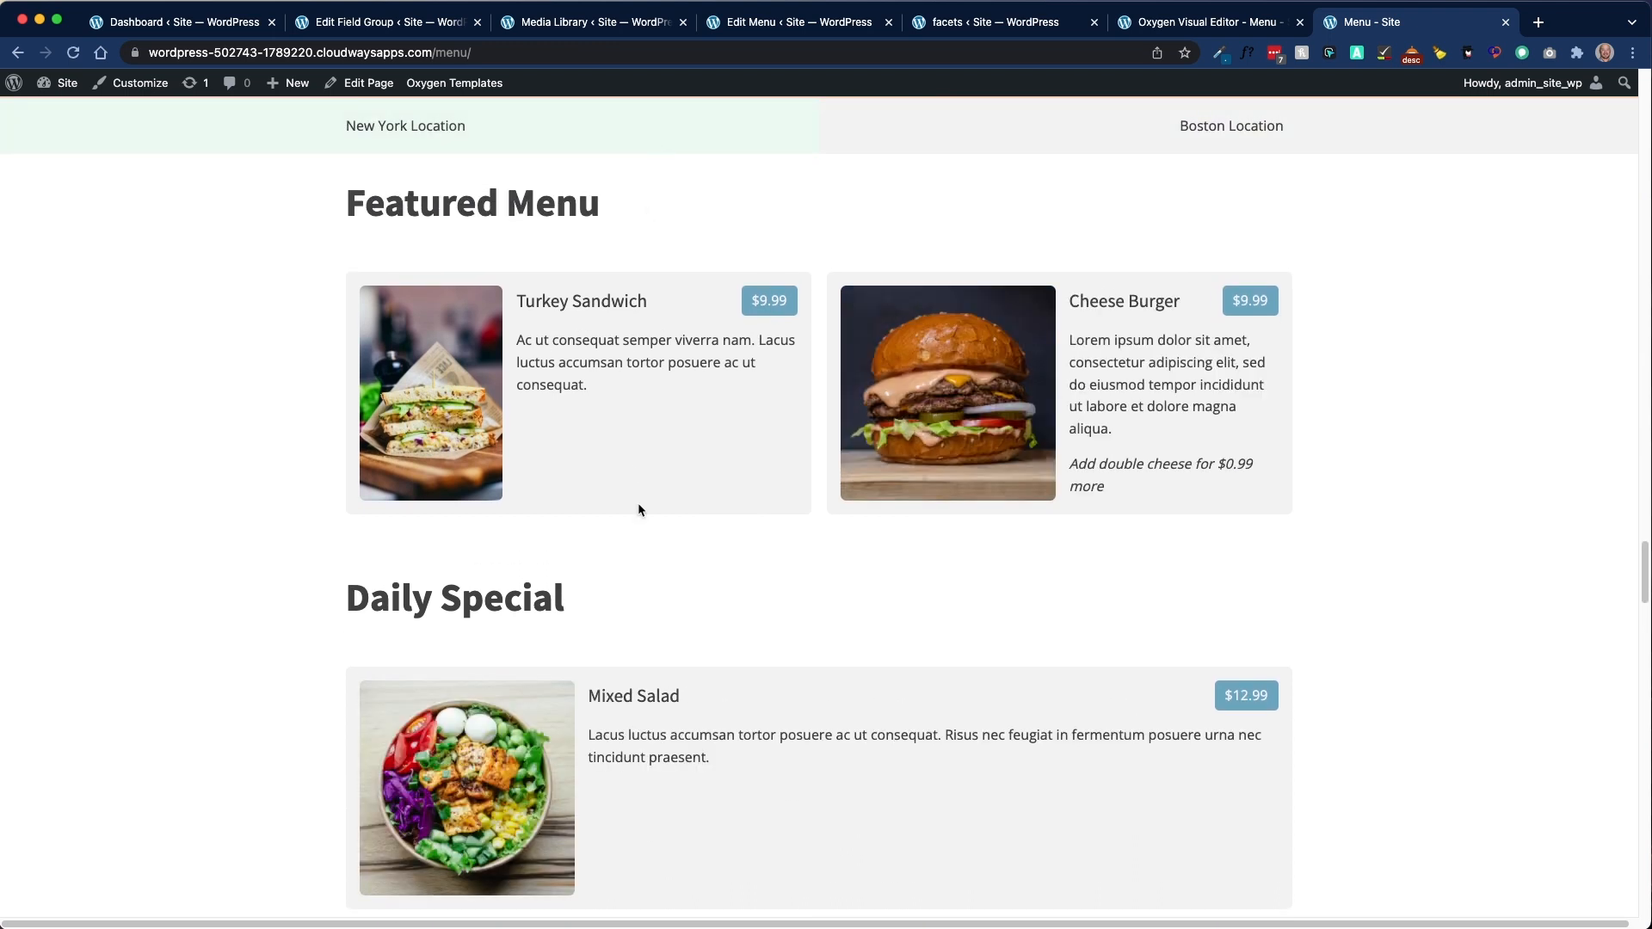
pyautogui.scroll(-5, 638, 502)
pyautogui.scroll(-20, 638, 457)
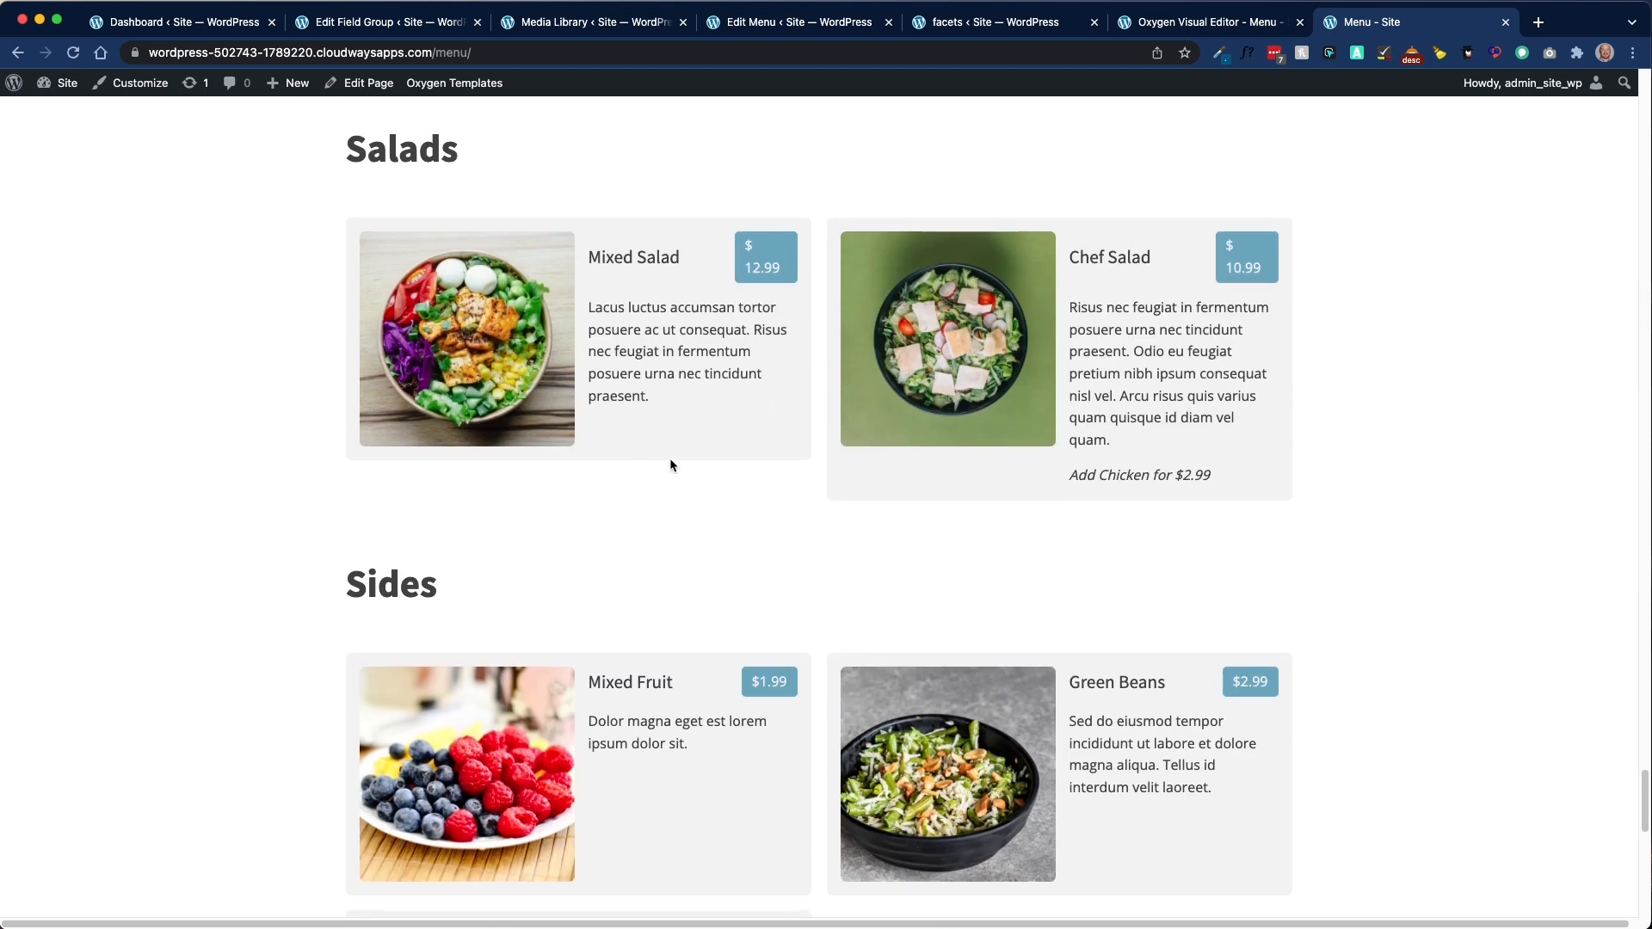
pyautogui.scroll(2, 669, 457)
pyautogui.moveTo(1174, 365); pyautogui.dragTo(1056, 368)
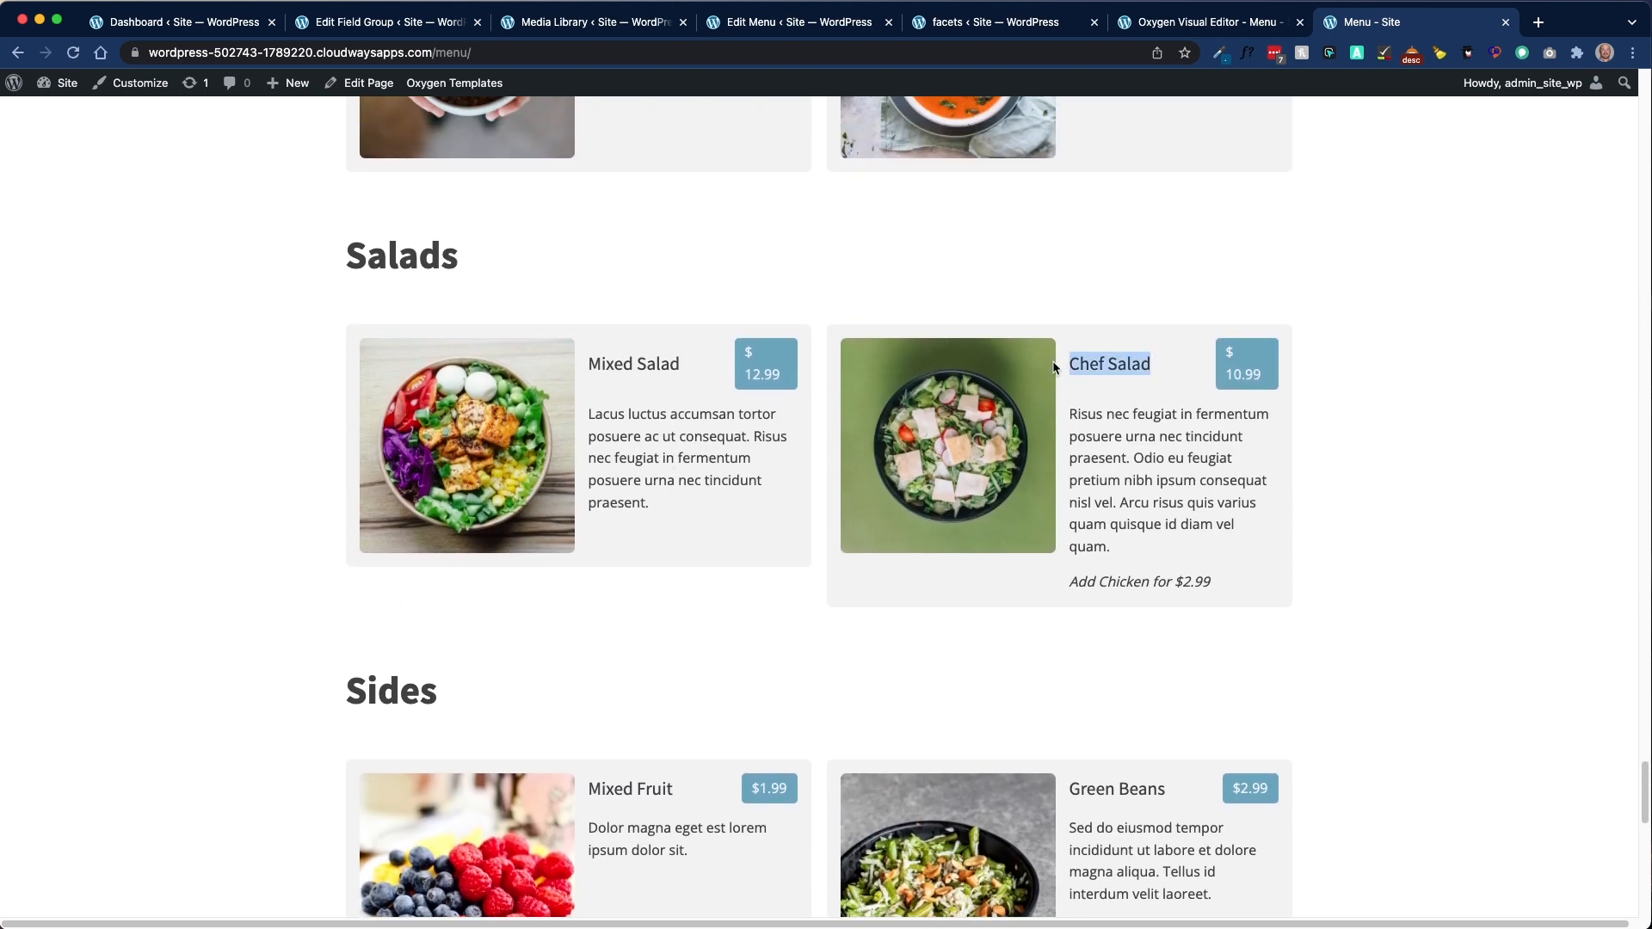
pyautogui.click(674, 367)
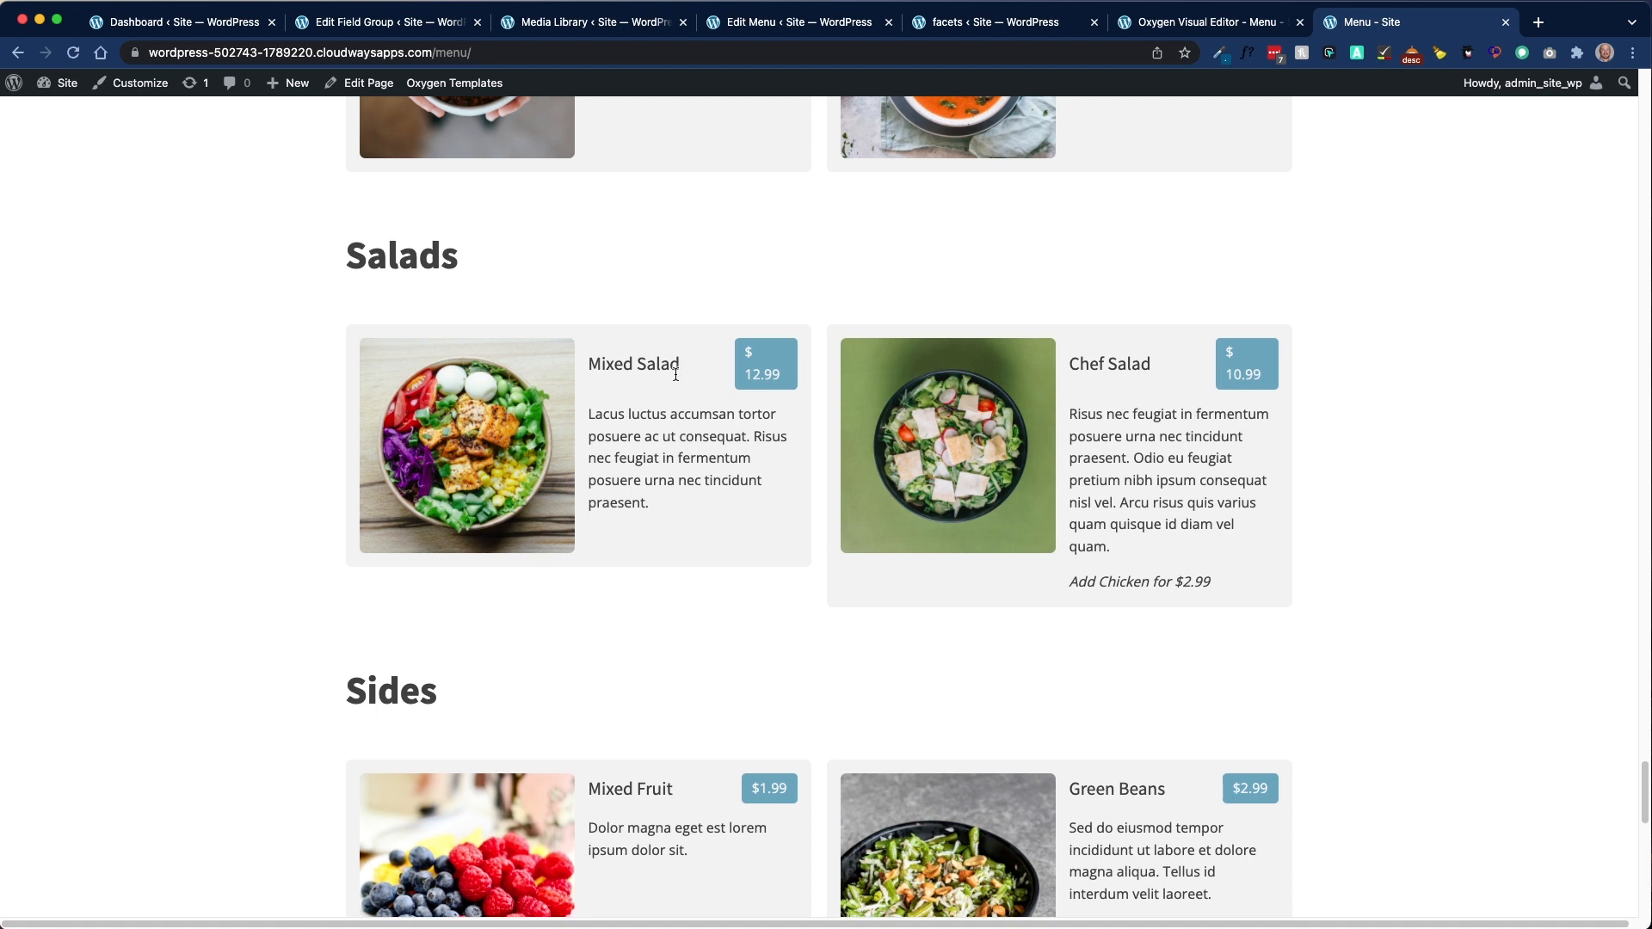
# Step: Show the Boston Location tab and compare its Salads section with New York's, highlighting the Chef Salad name
pyautogui.scroll(20, 662, 504)
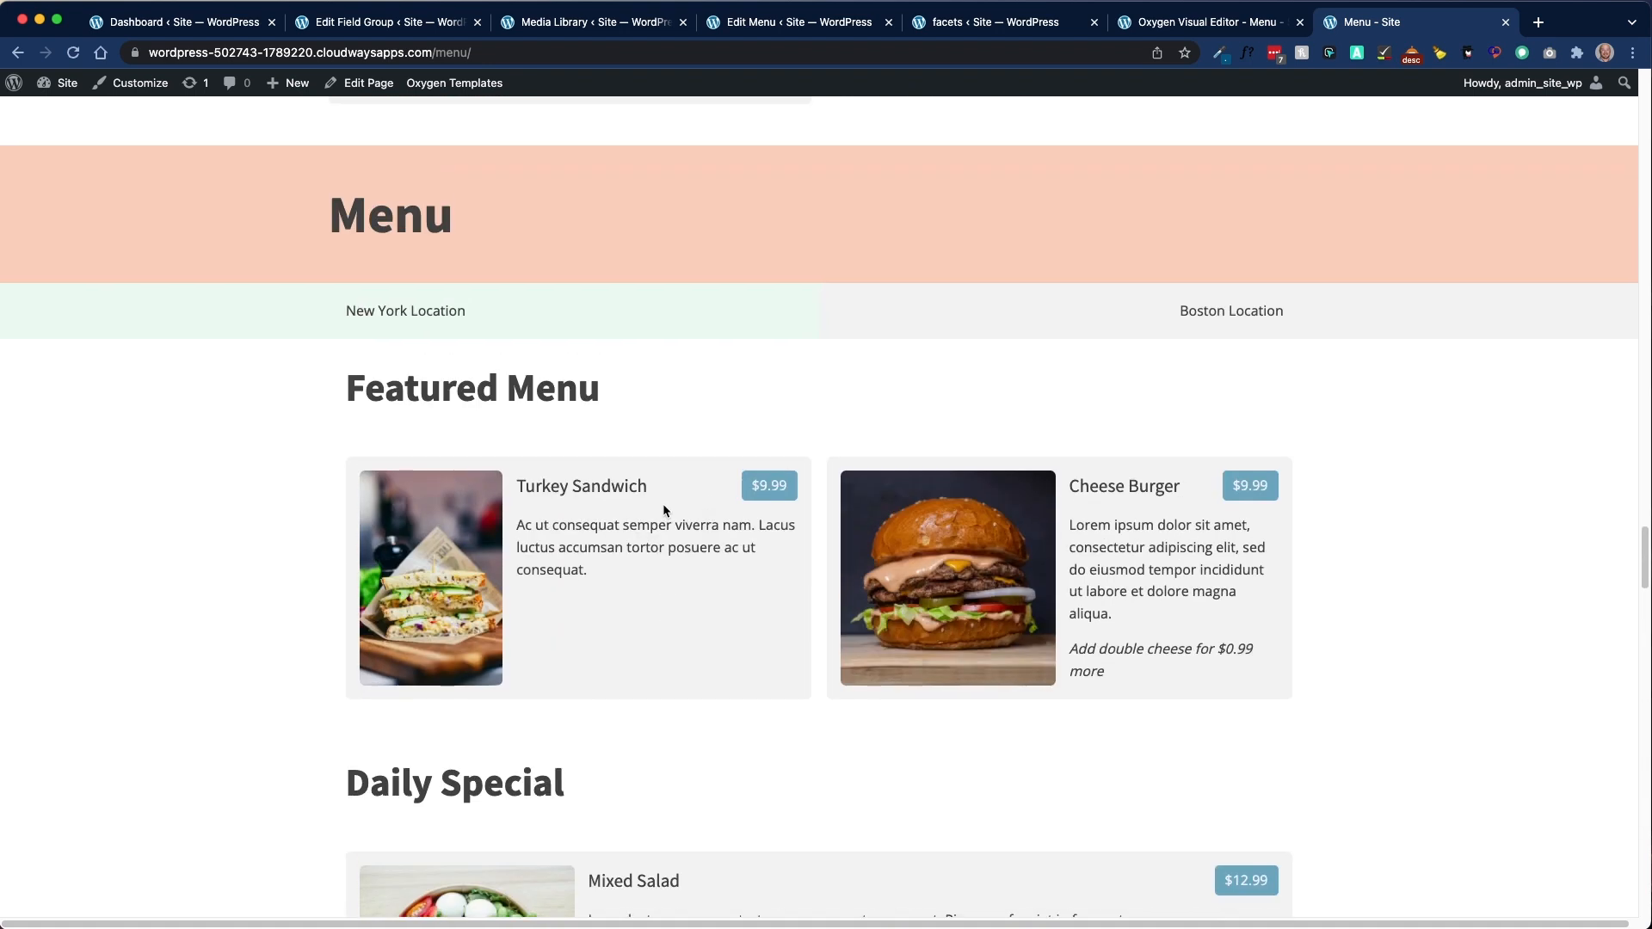
pyautogui.click(1144, 331)
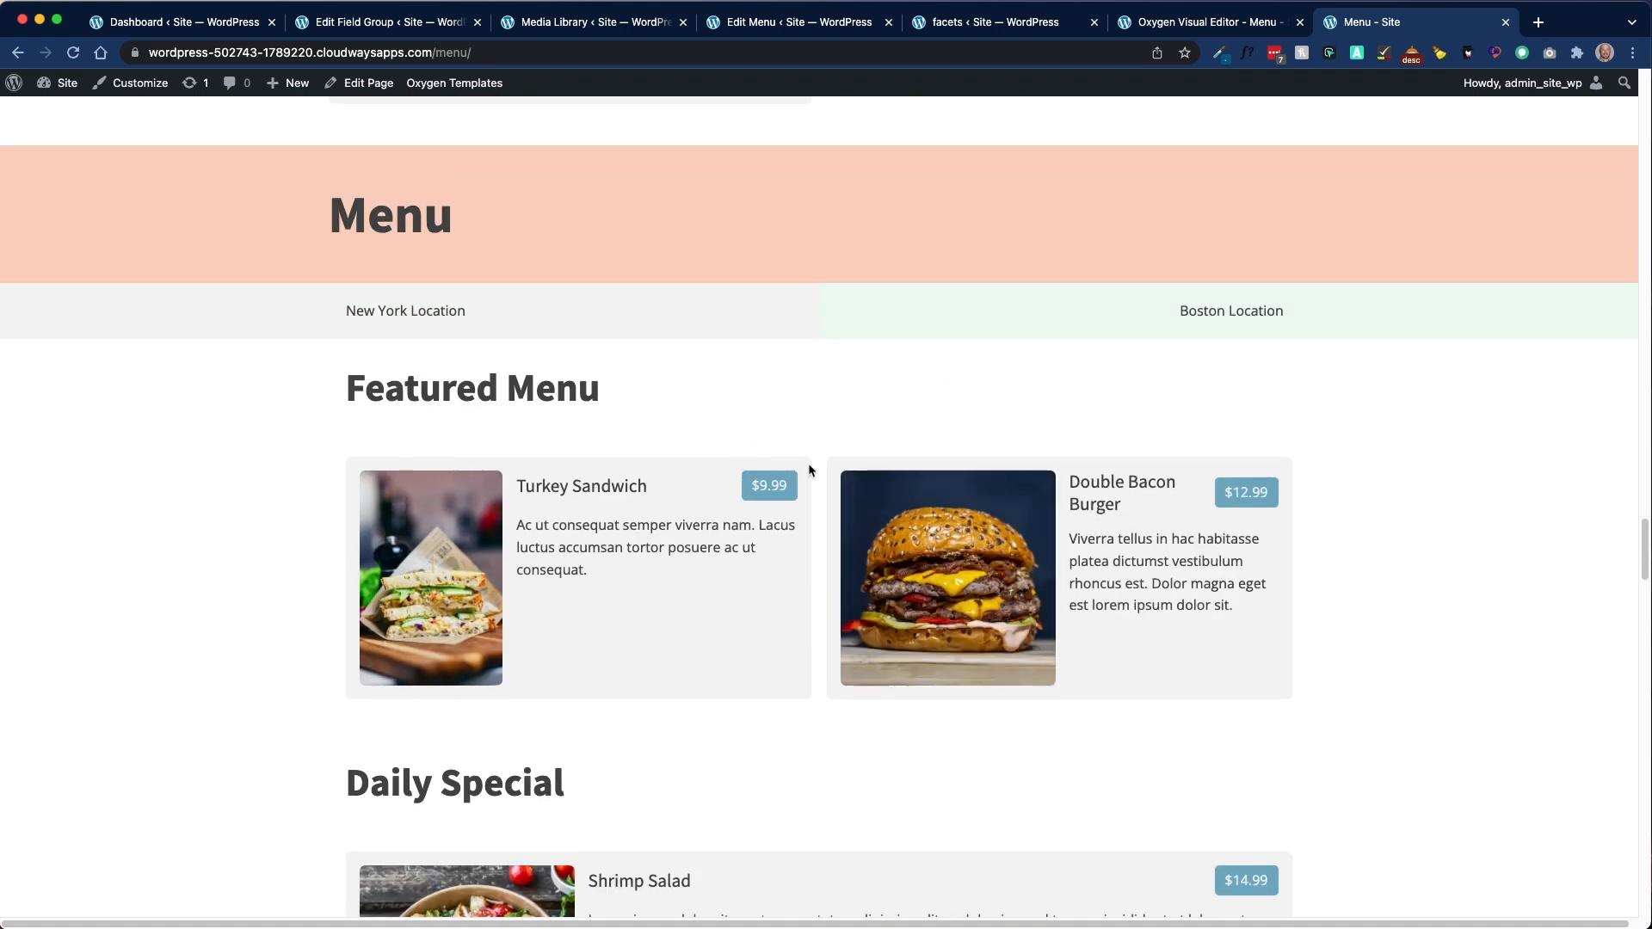
pyautogui.scroll(-8, 807, 473)
pyautogui.scroll(-20, 803, 476)
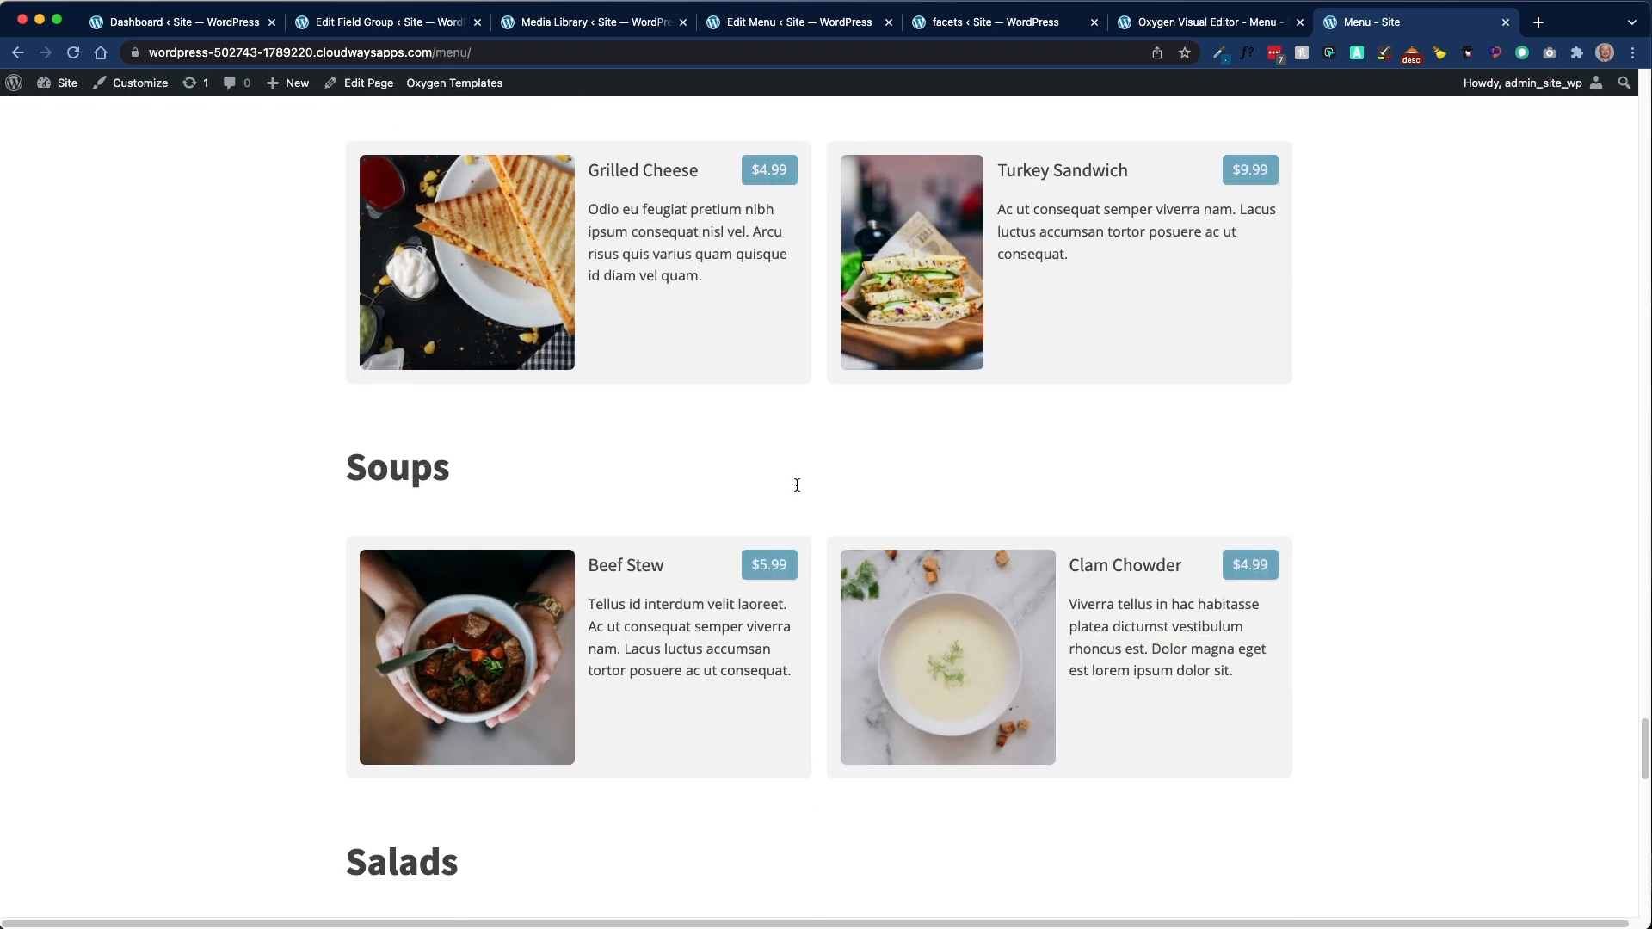
pyautogui.scroll(-1, 731, 492)
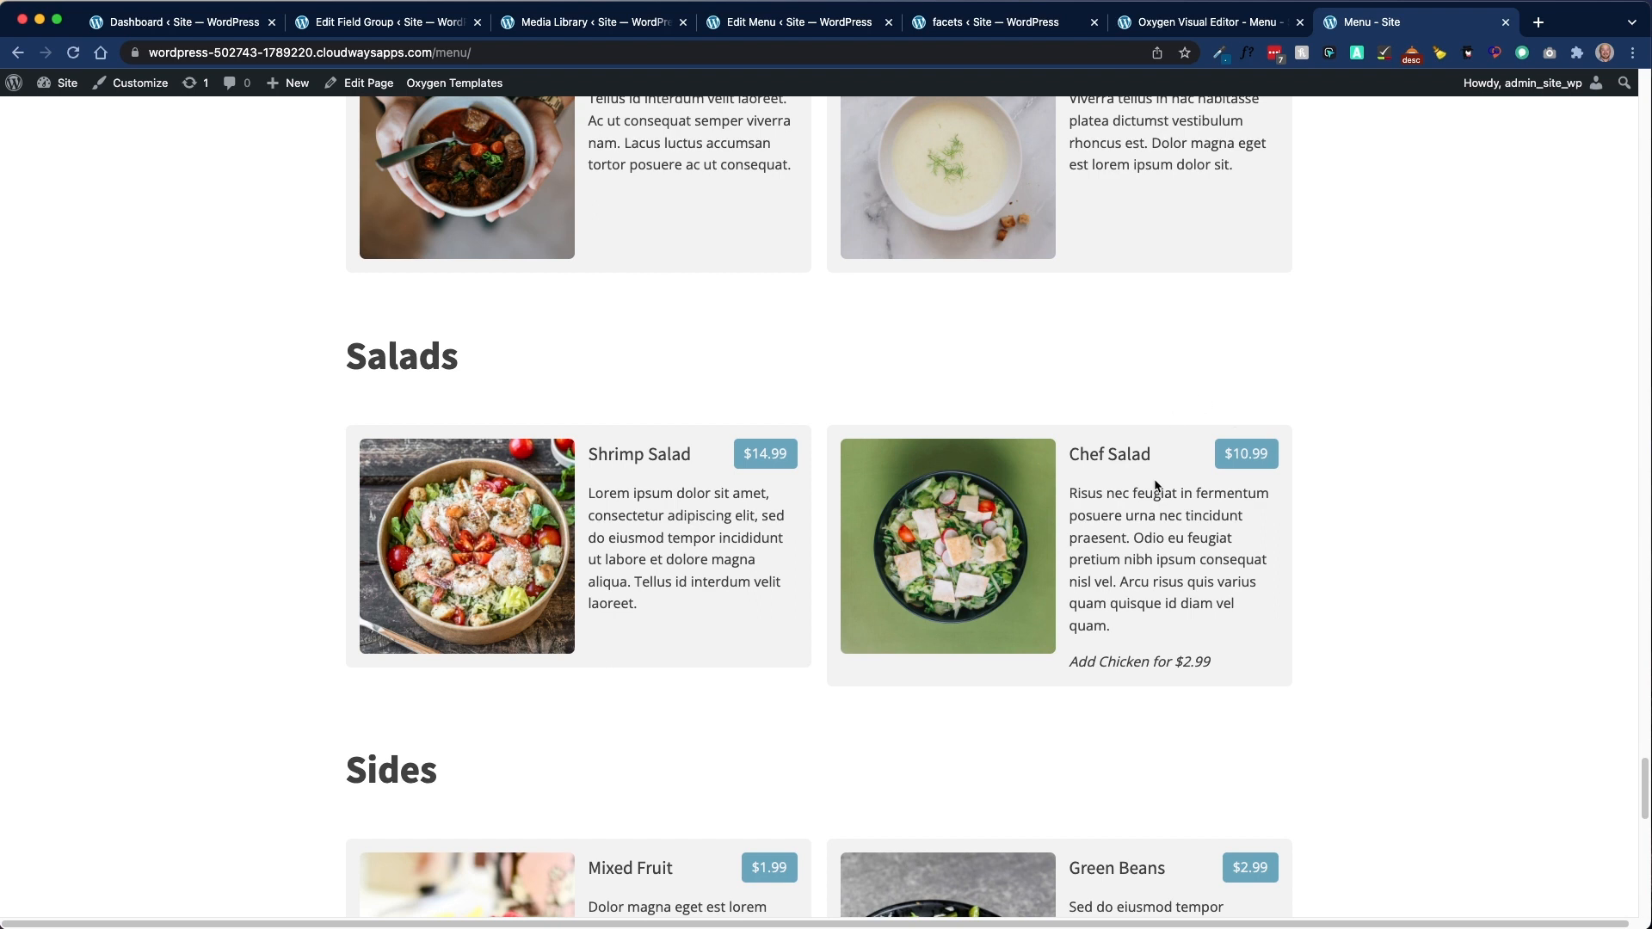
pyautogui.moveTo(1157, 464); pyautogui.dragTo(1067, 455)
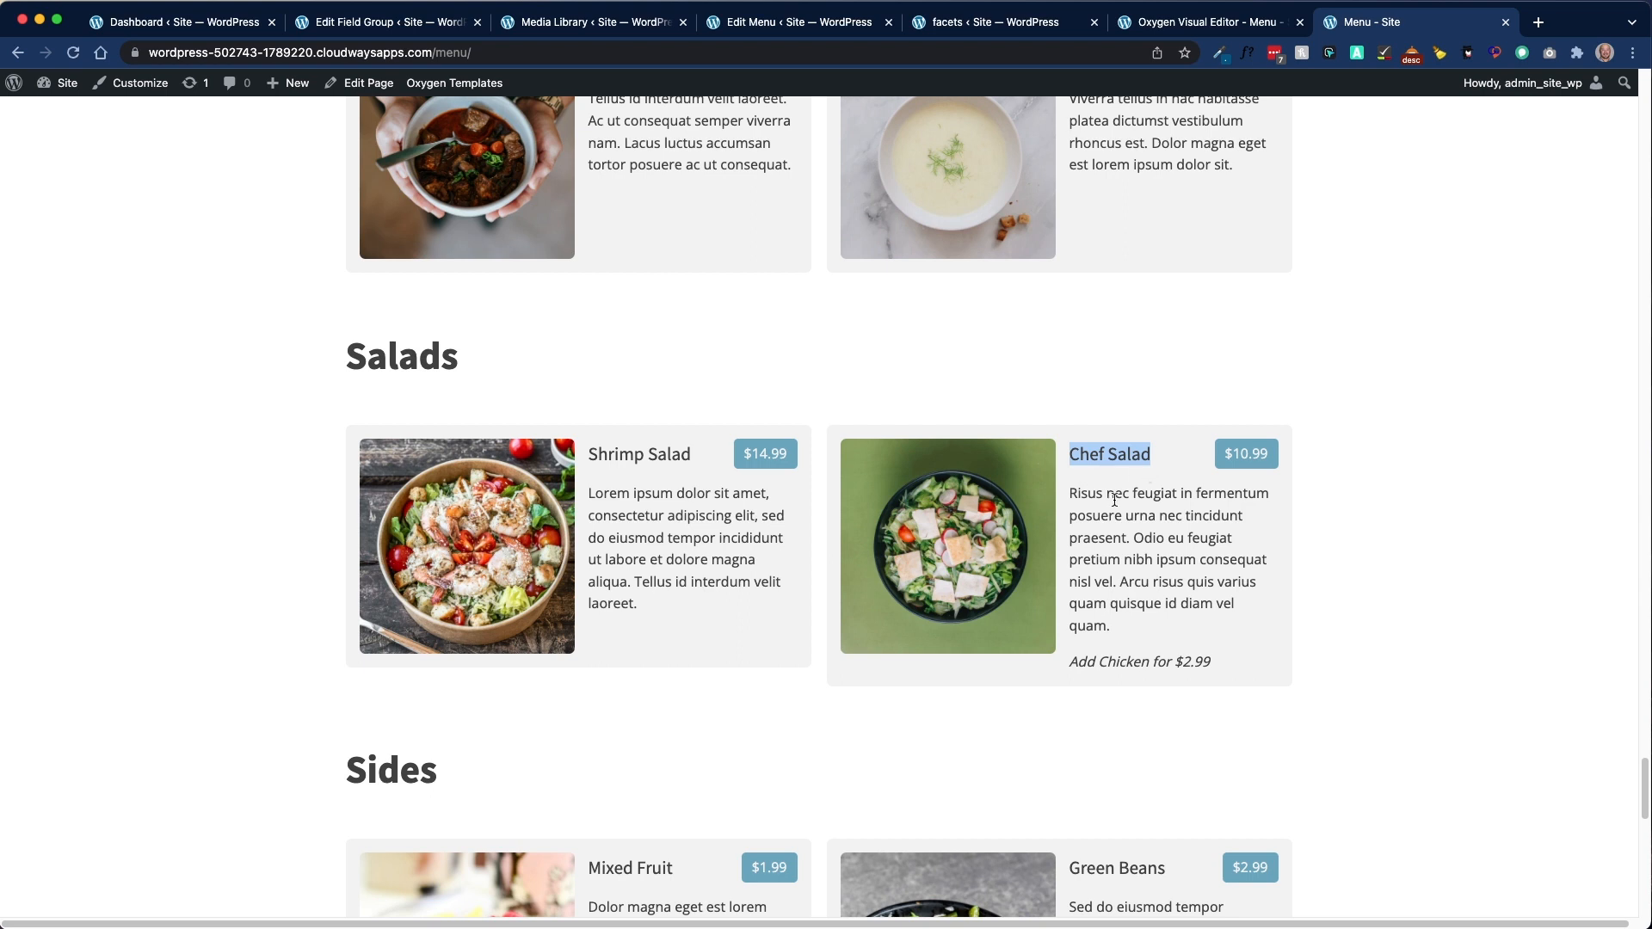
pyautogui.scroll(-1, 1114, 500)
pyautogui.click(1167, 480)
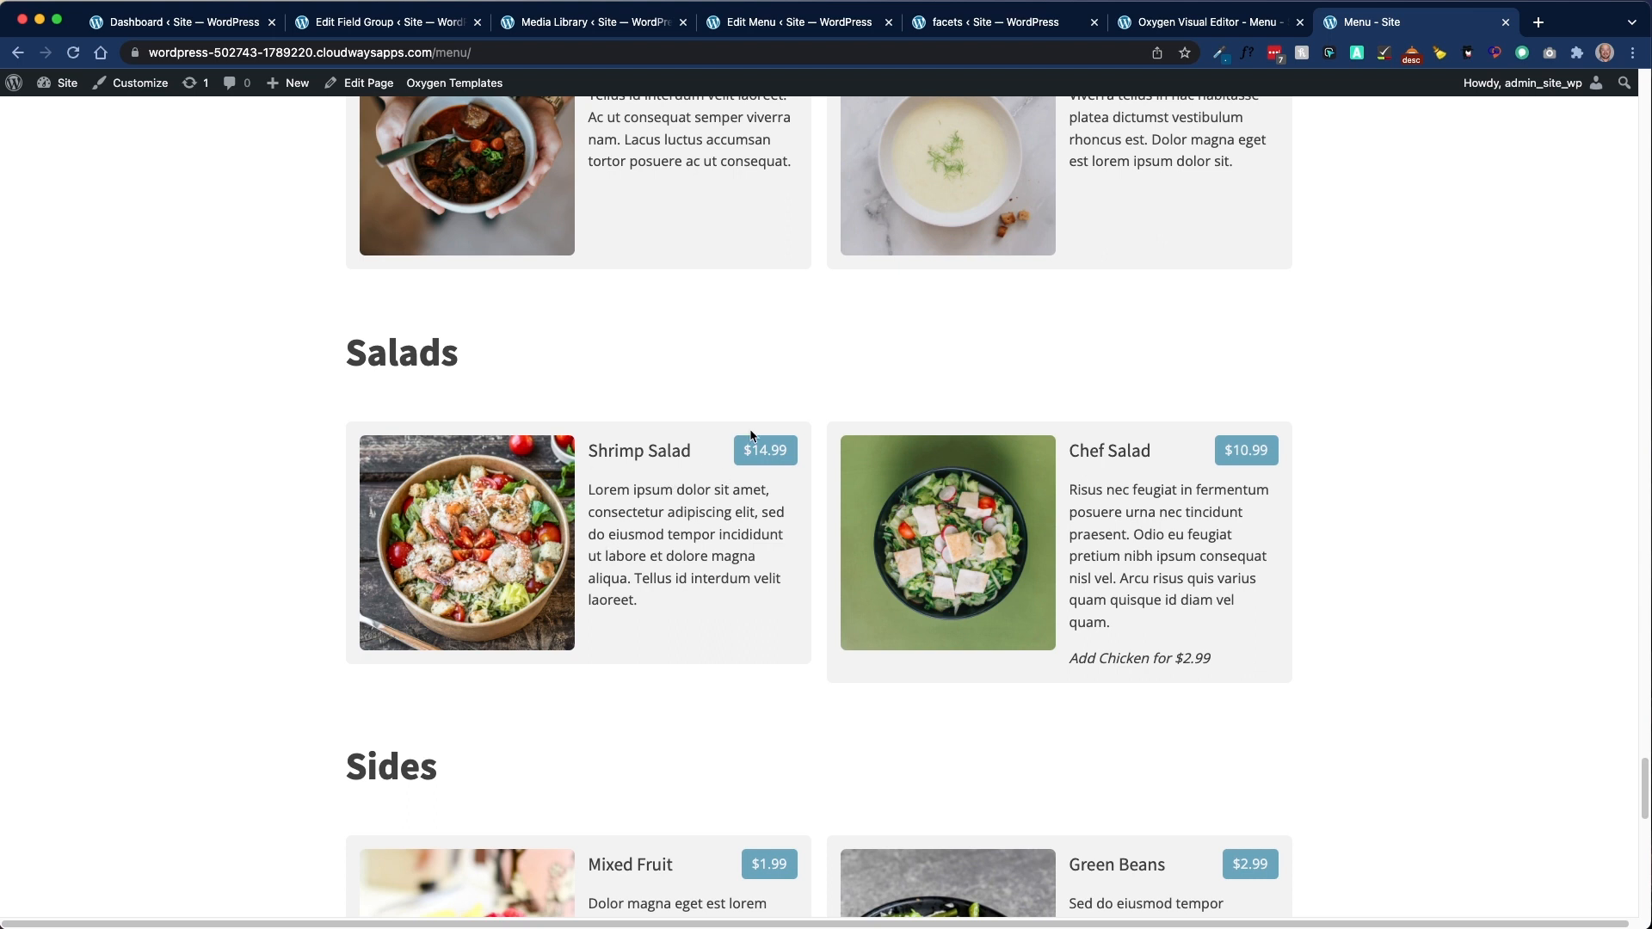
# Step: Look through the Boston tab's remaining sections down to Beverages and back up to Breakfast, and return to the Oxygen Visual Editor
pyautogui.scroll(-10, 610, 551)
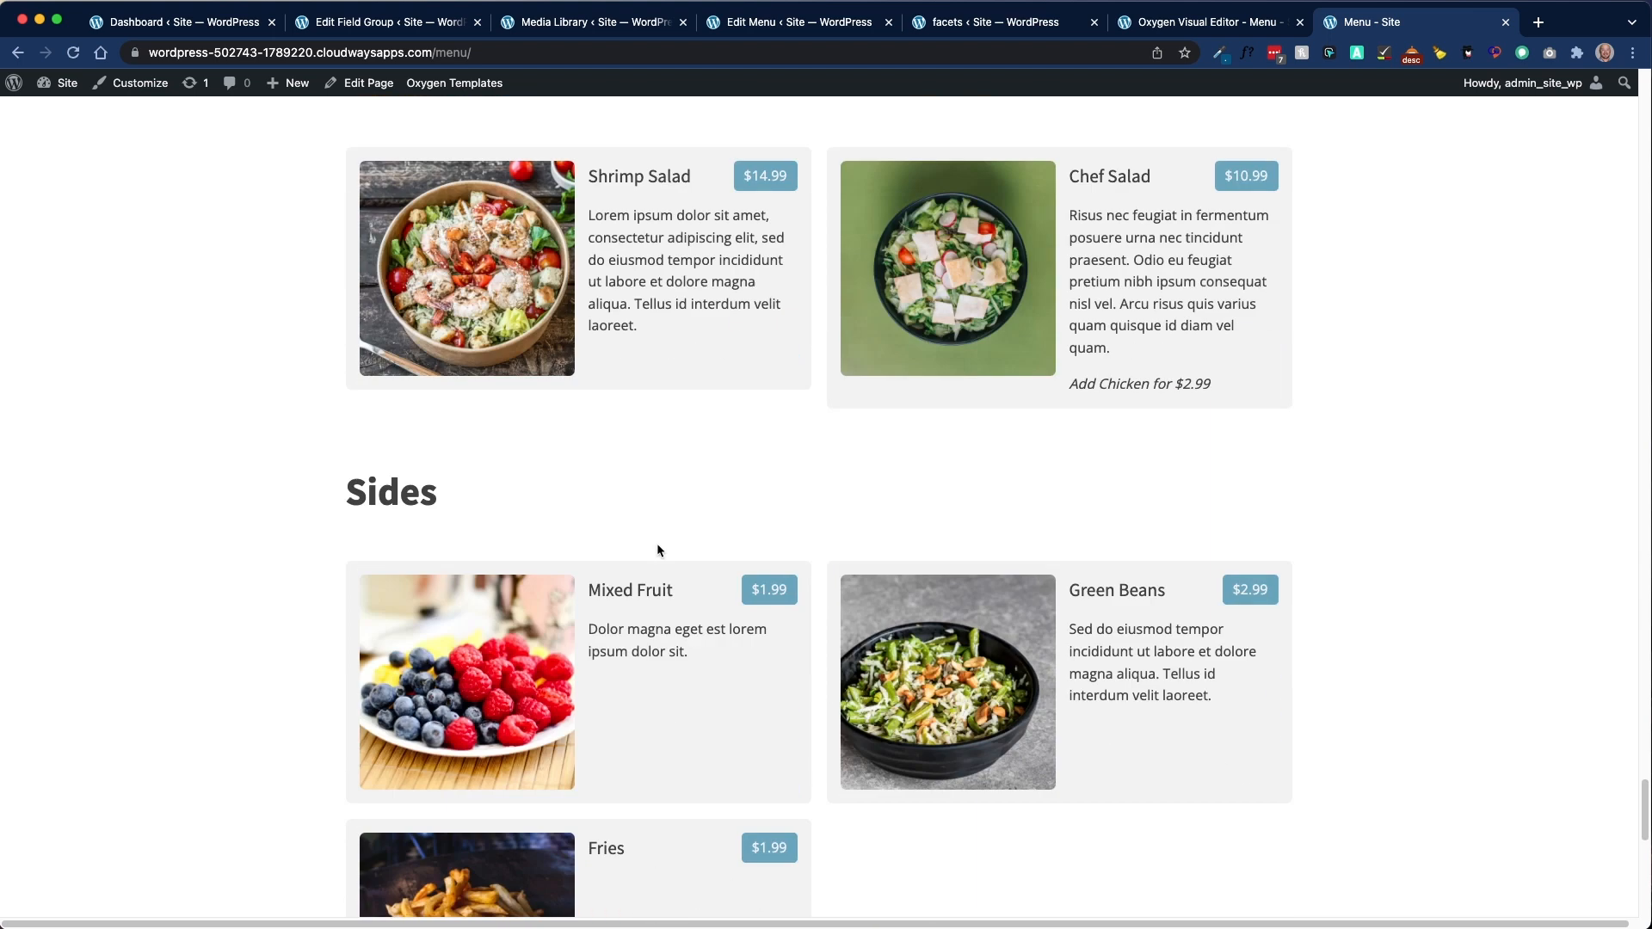
pyautogui.scroll(-3, 653, 547)
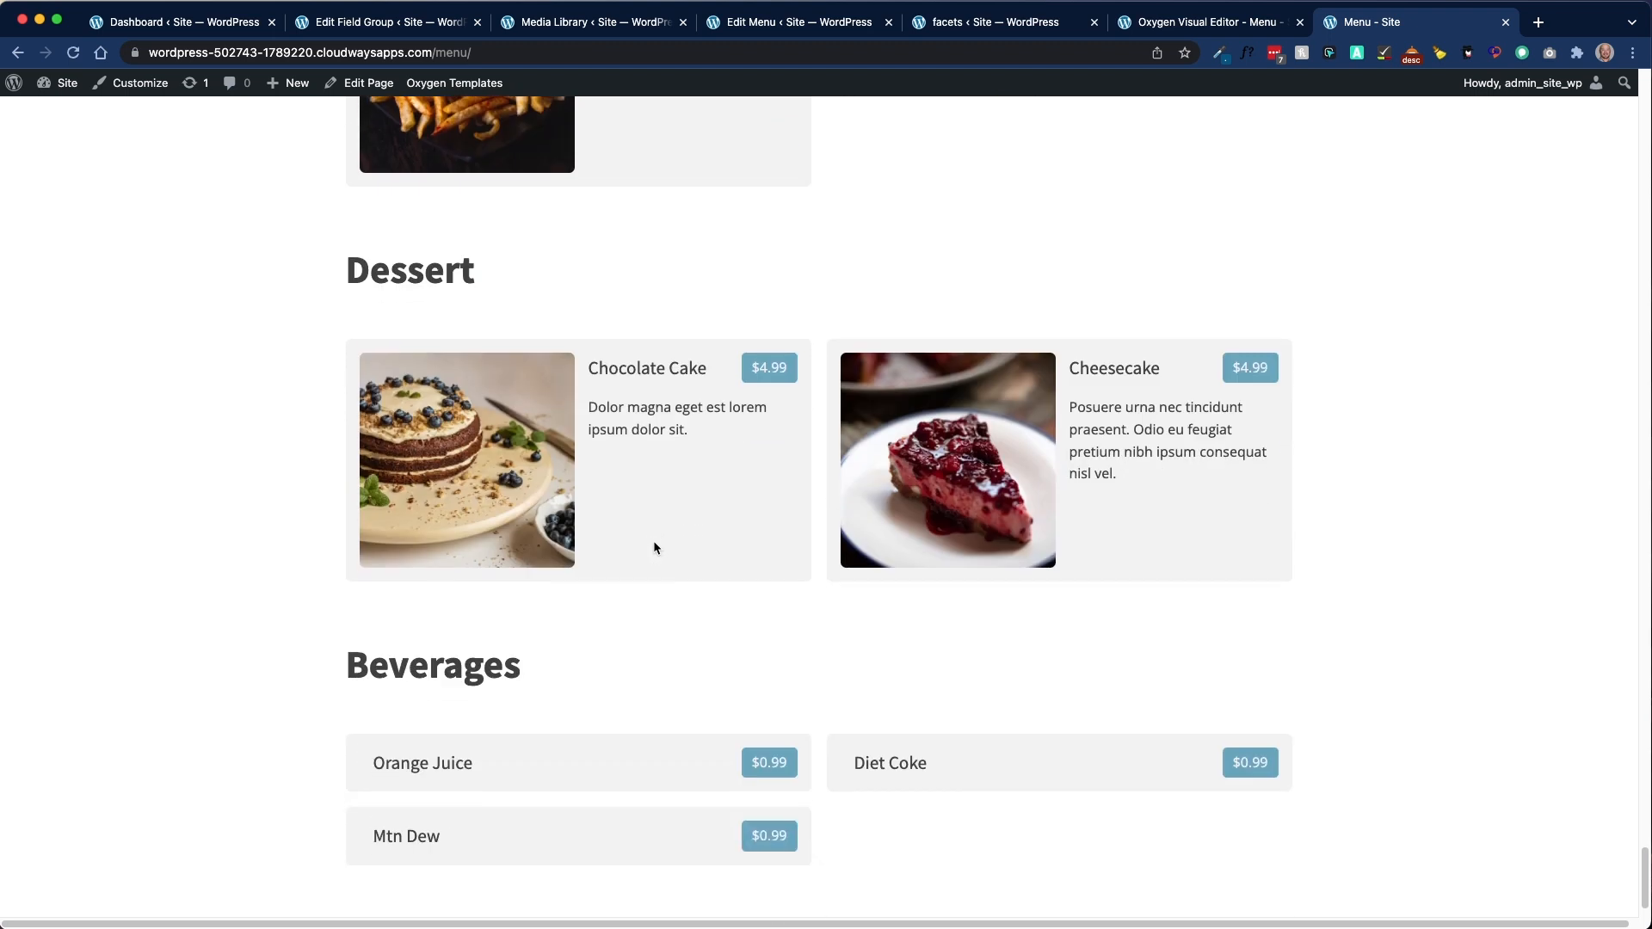
pyautogui.scroll(2, 900, 550)
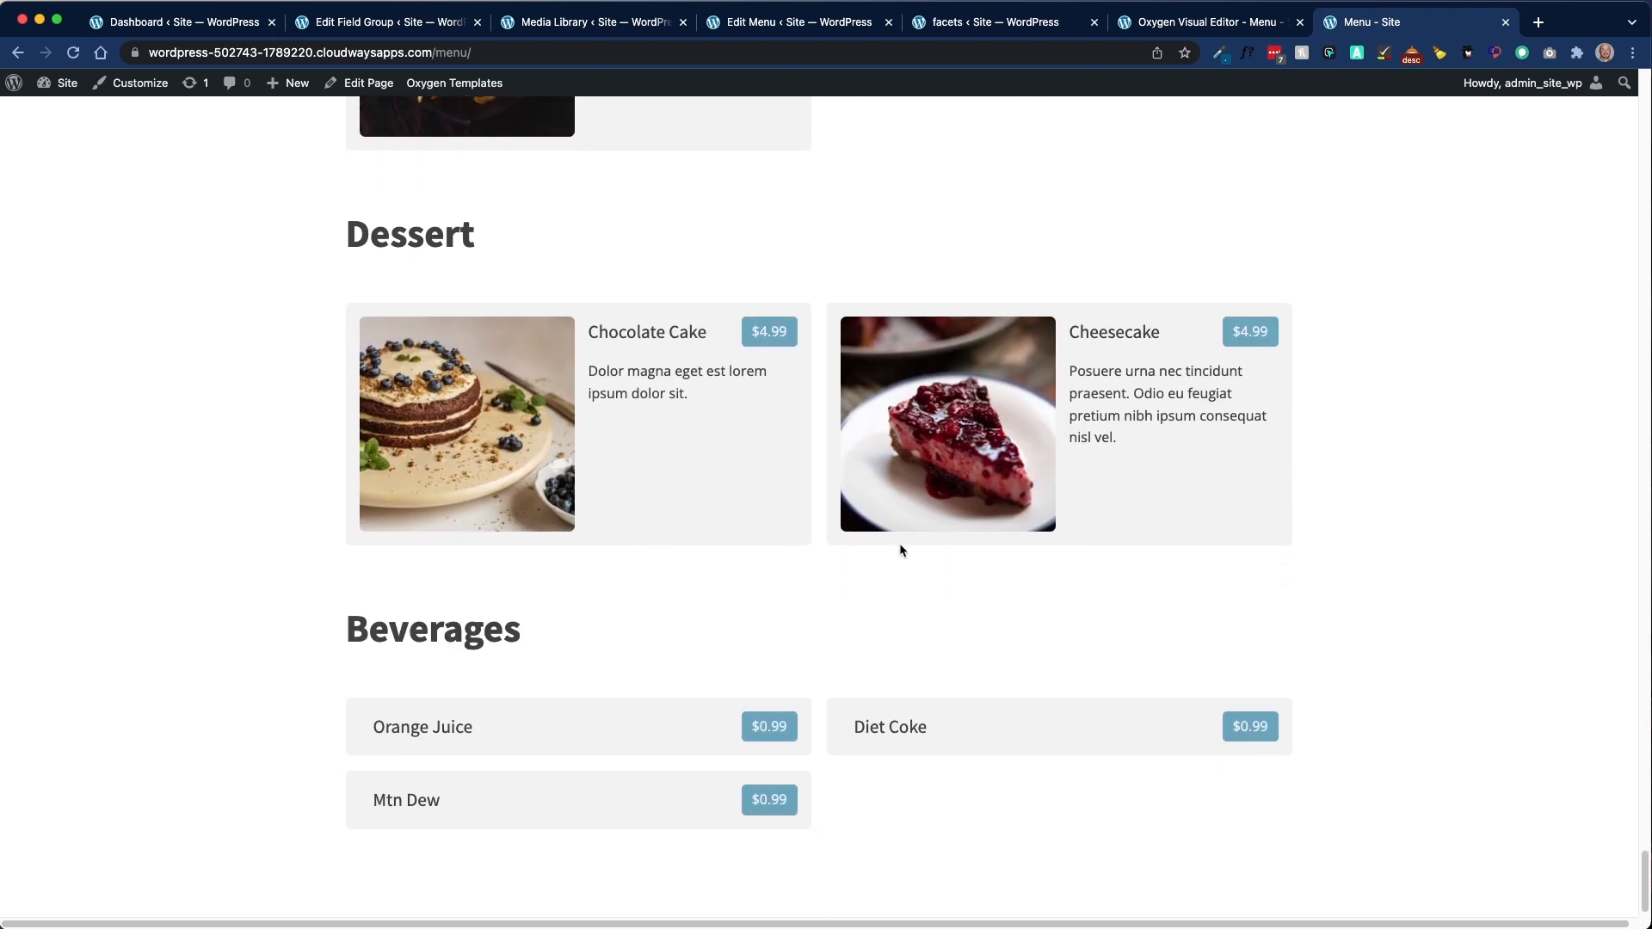
pyautogui.scroll(15, 817, 572)
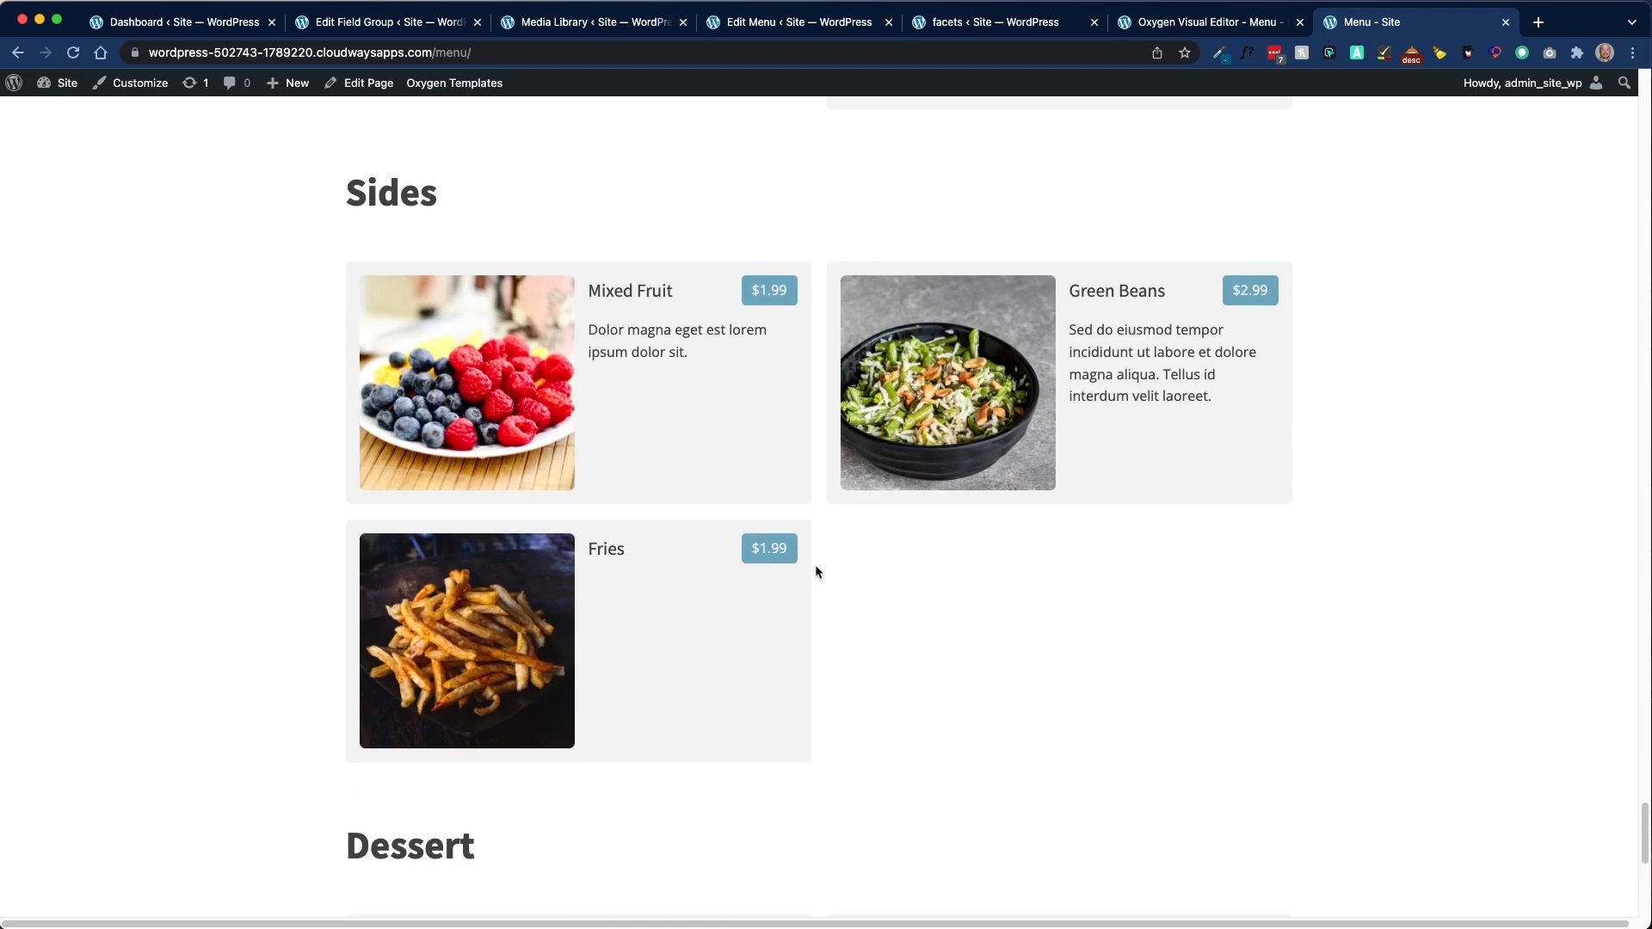
pyautogui.scroll(4, 816, 571)
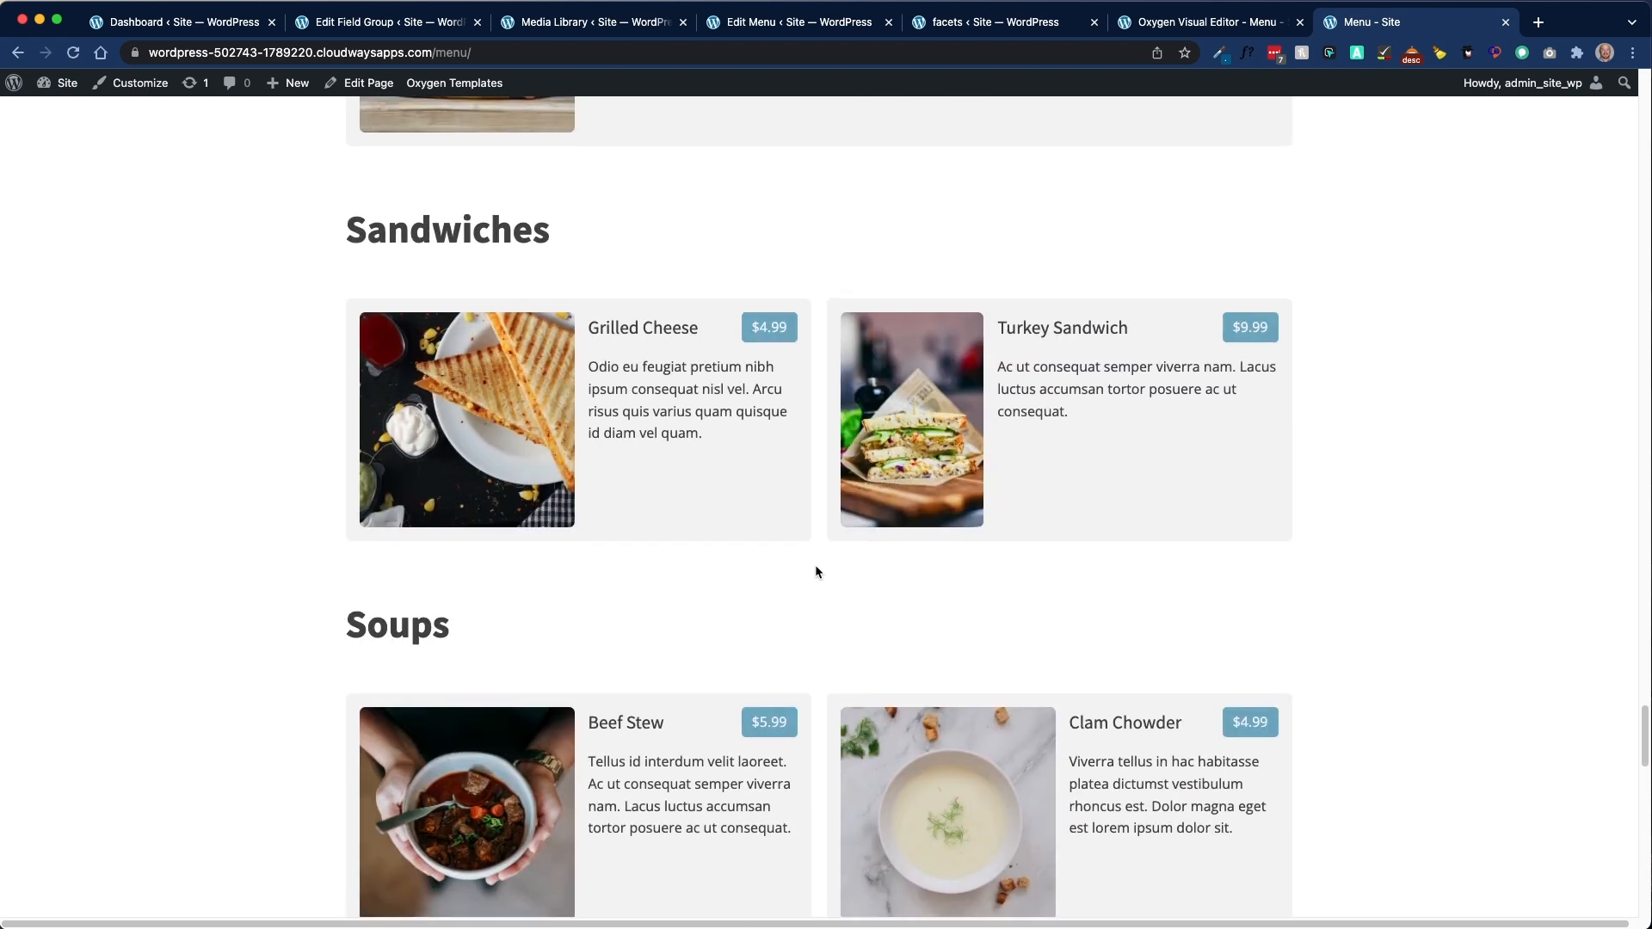
pyautogui.scroll(3, 816, 571)
pyautogui.scroll(5, 816, 568)
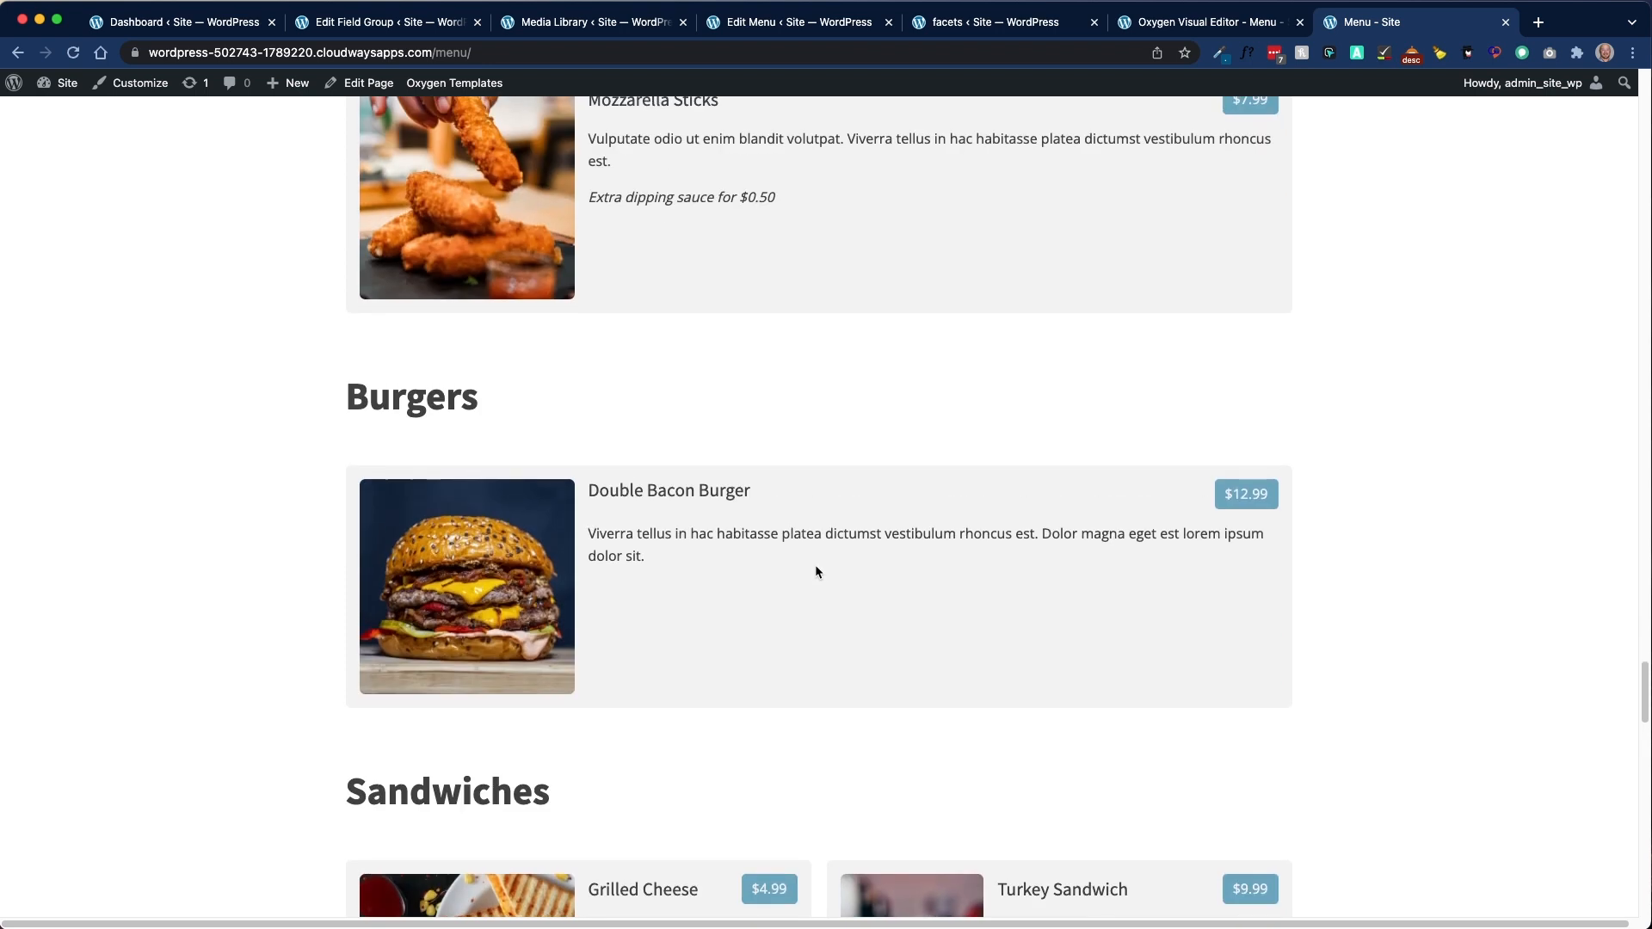
pyautogui.scroll(10, 816, 571)
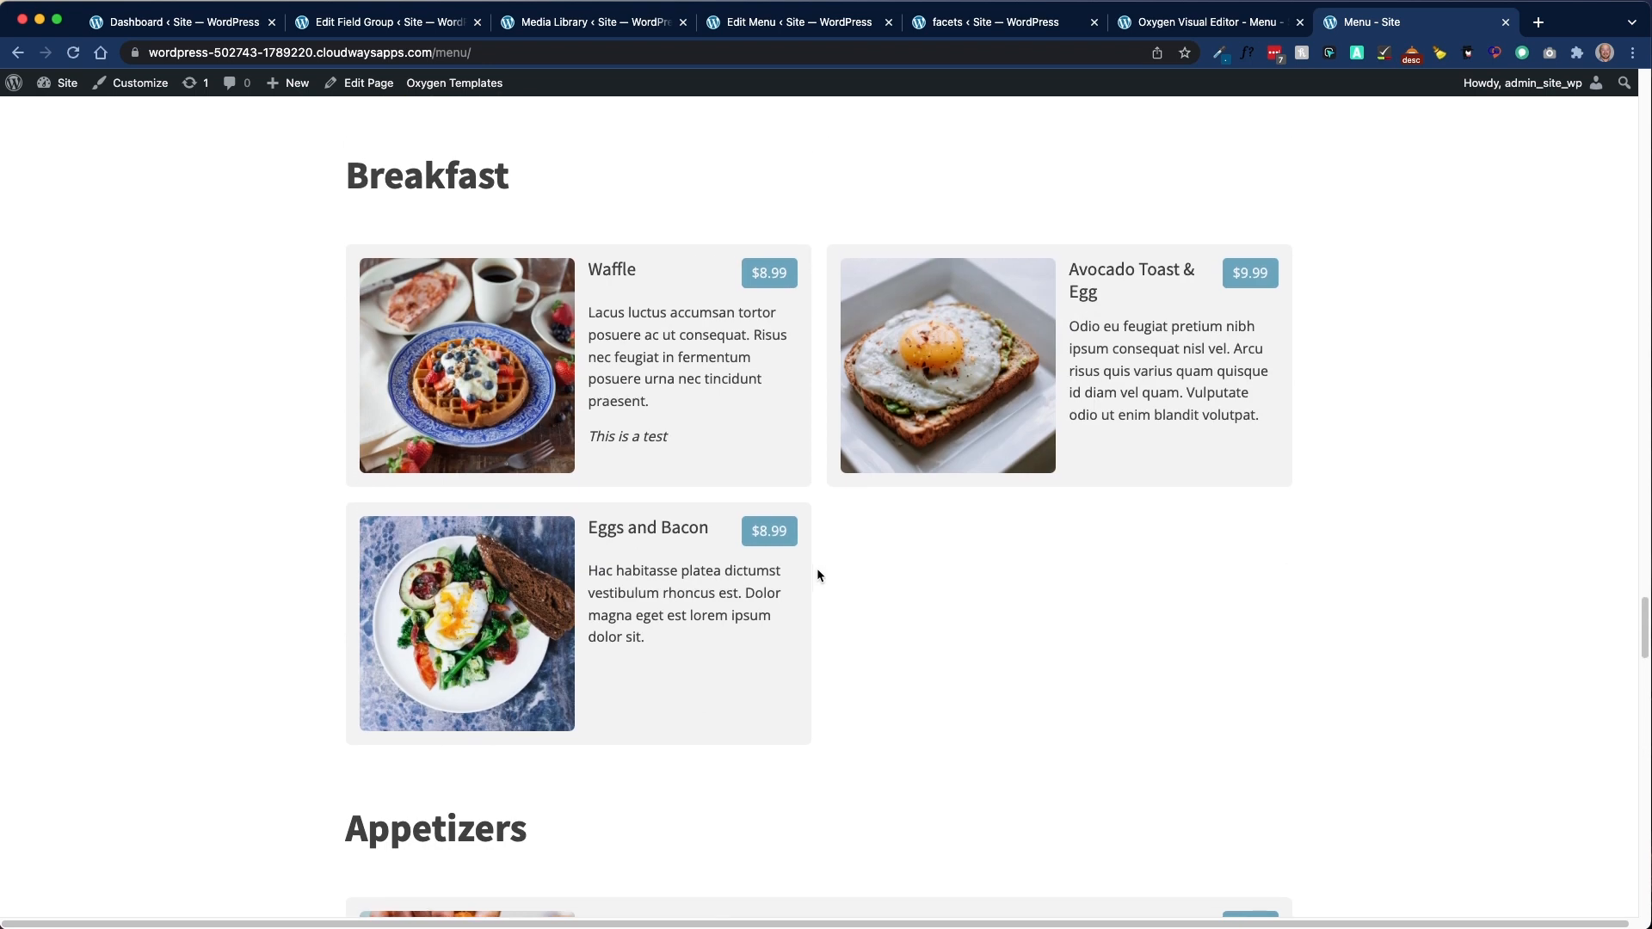
pyautogui.click(1180, 22)
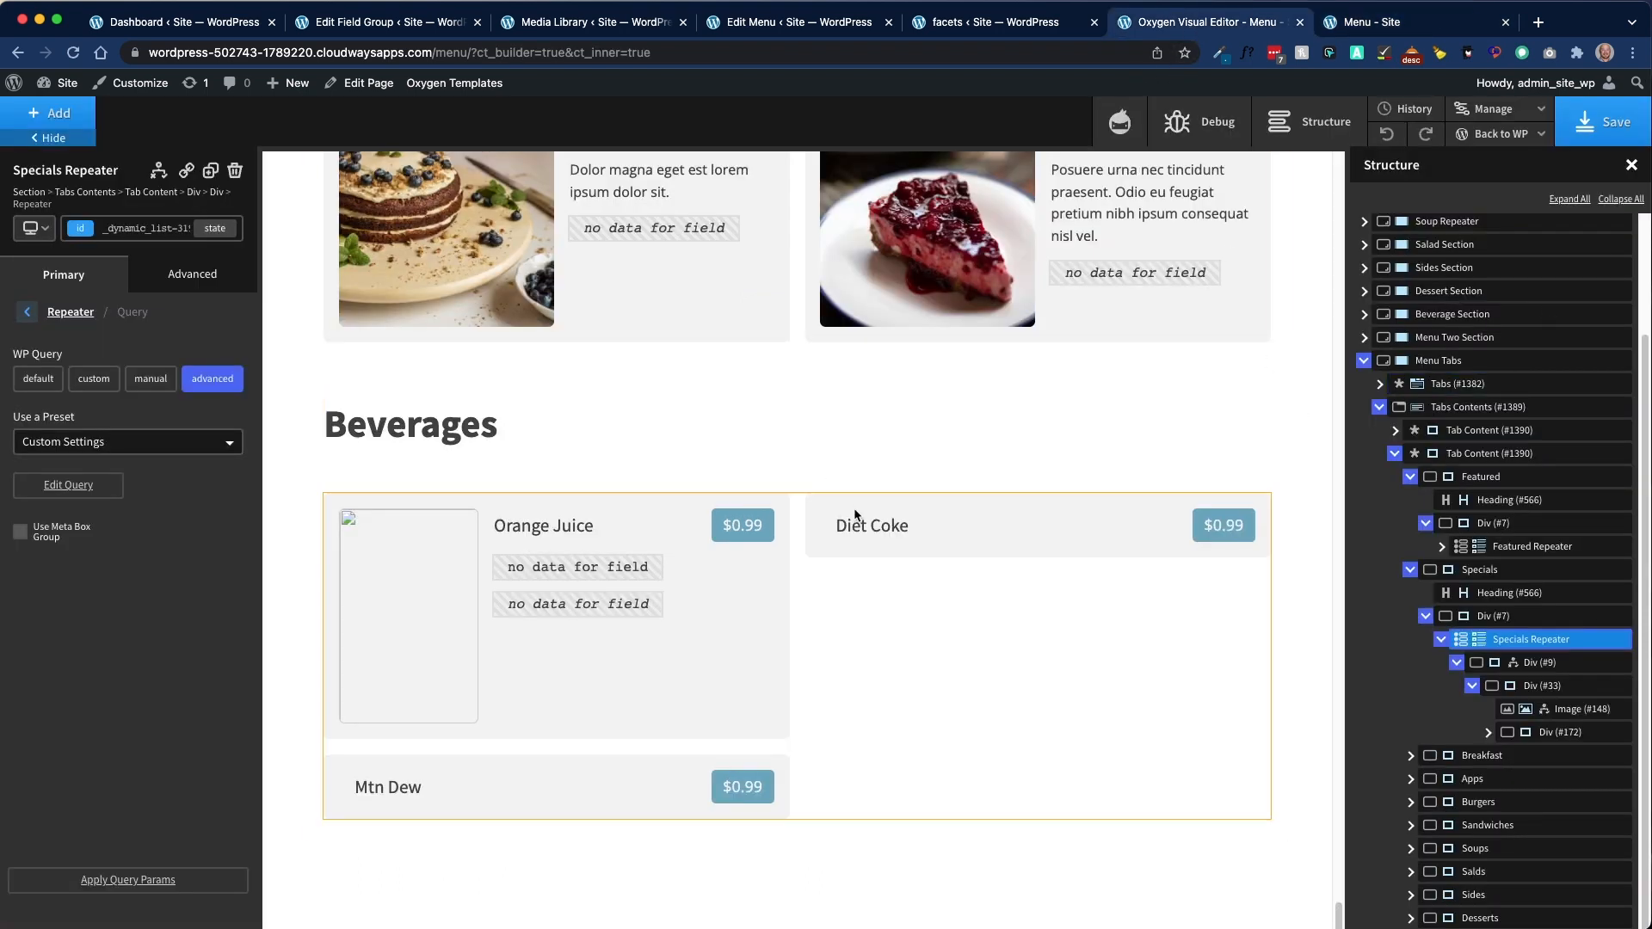